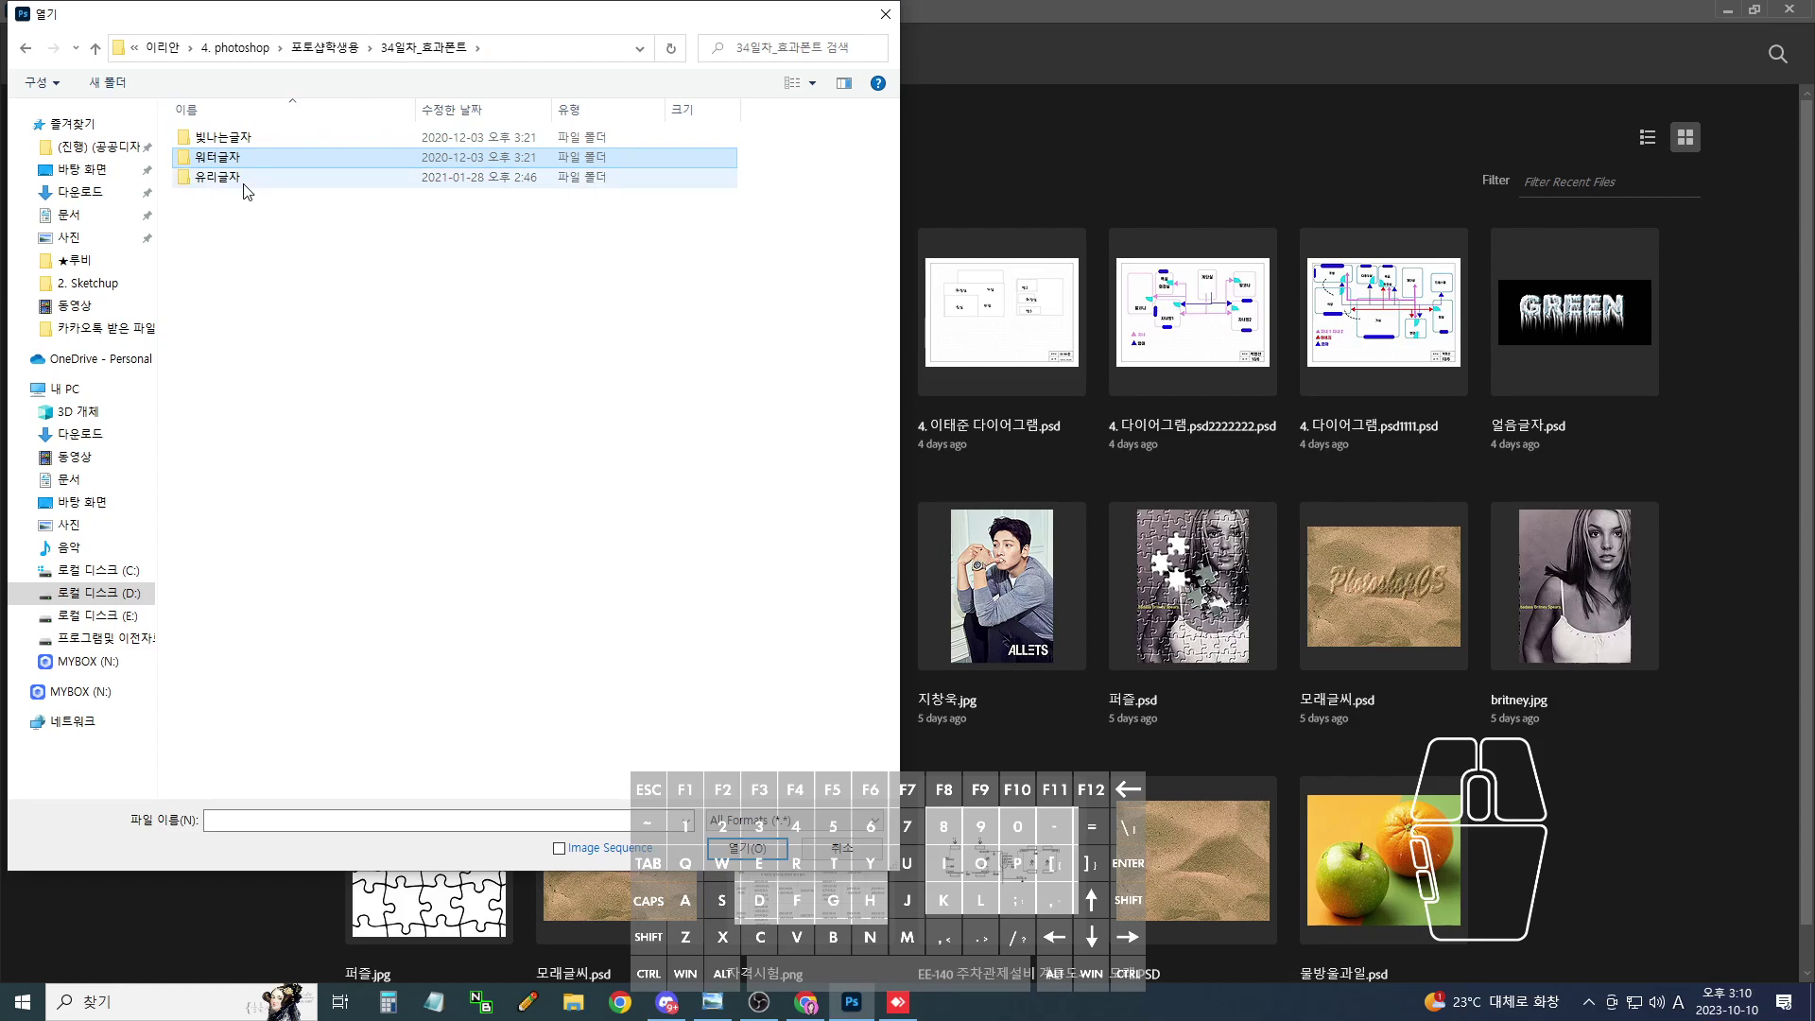
- Open magazine.jpg from the 36일차 > 스템프효과 lesson folder
key(BackSpace)
scroll(454, 454, down, 4)
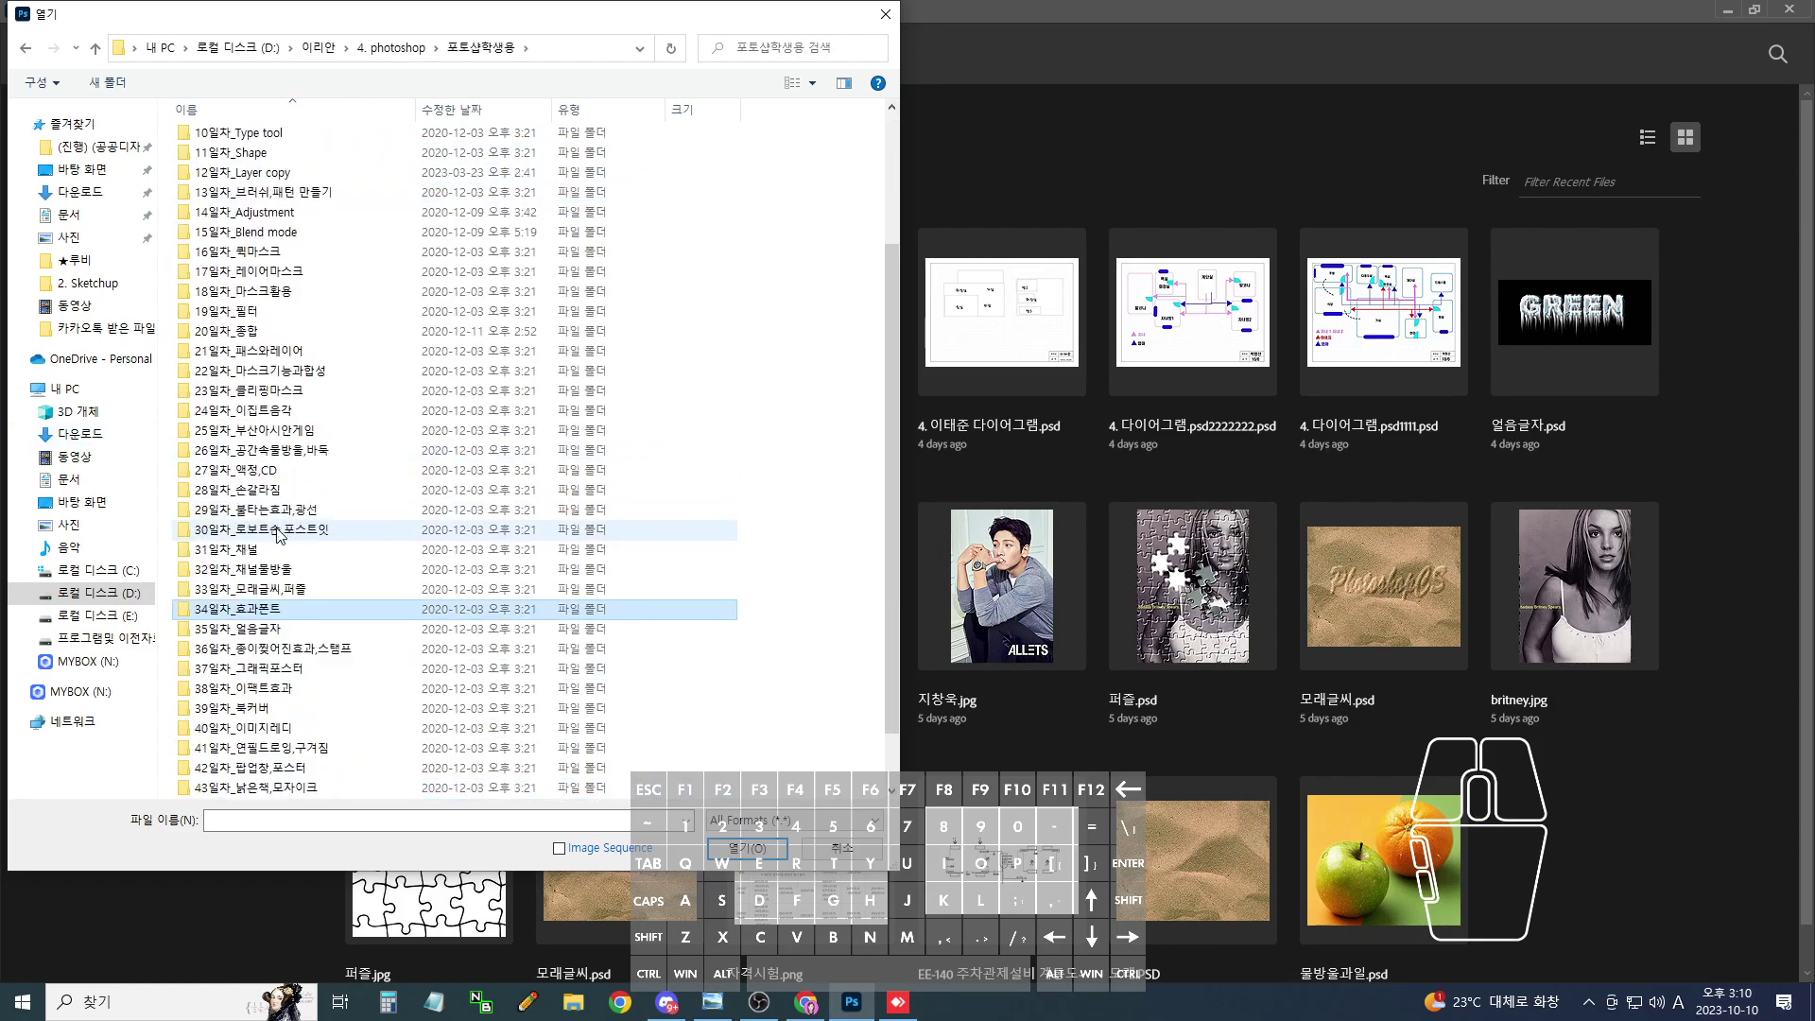
key(Down)
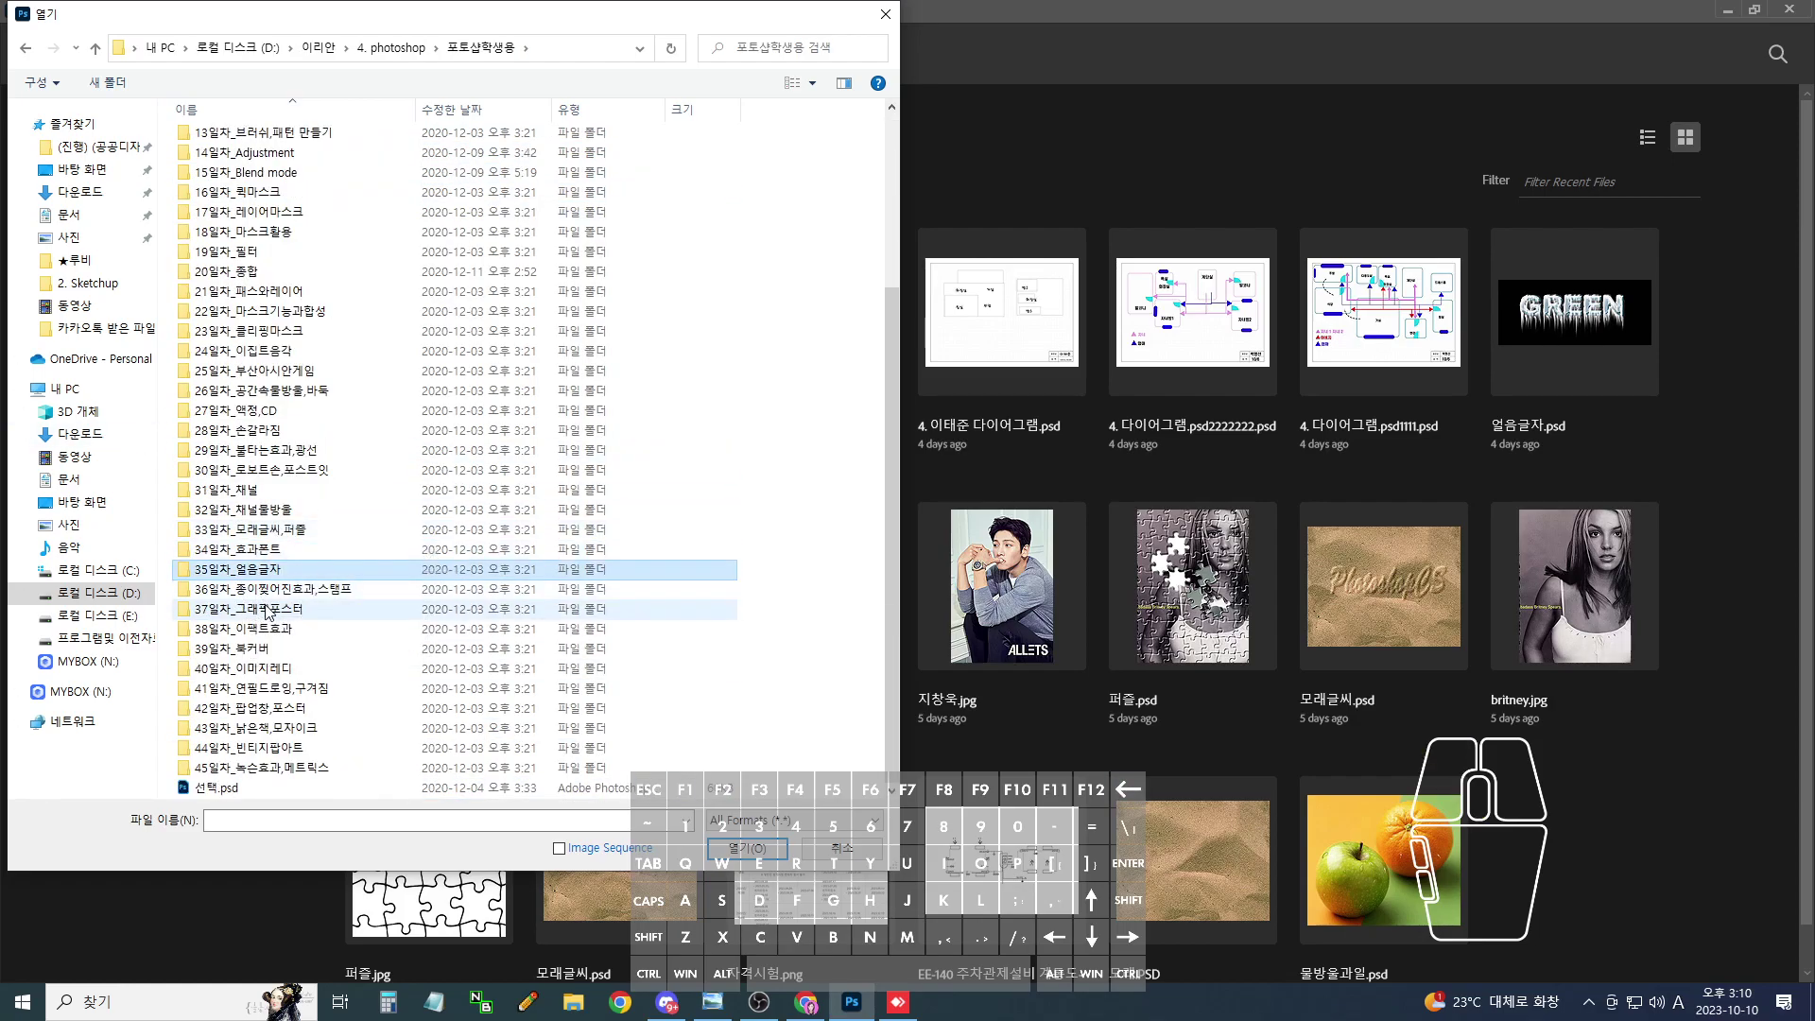
key(Down)
key(Return)
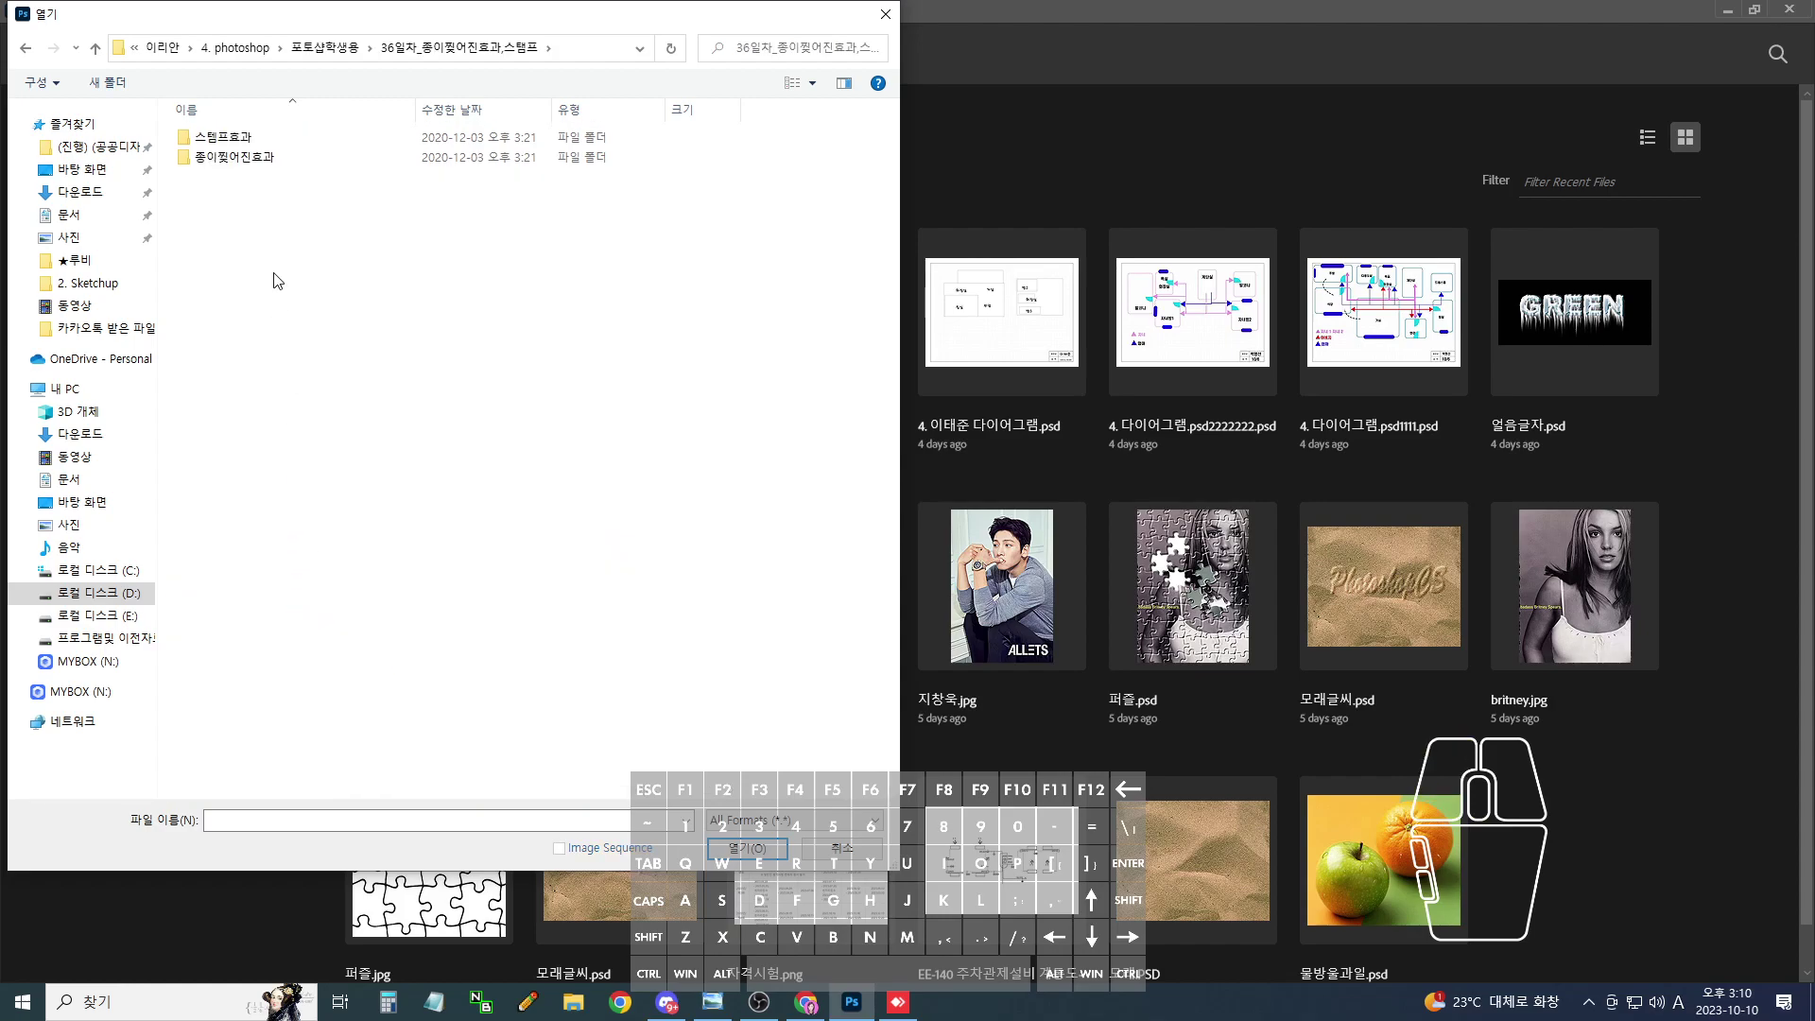
double_click(235, 138)
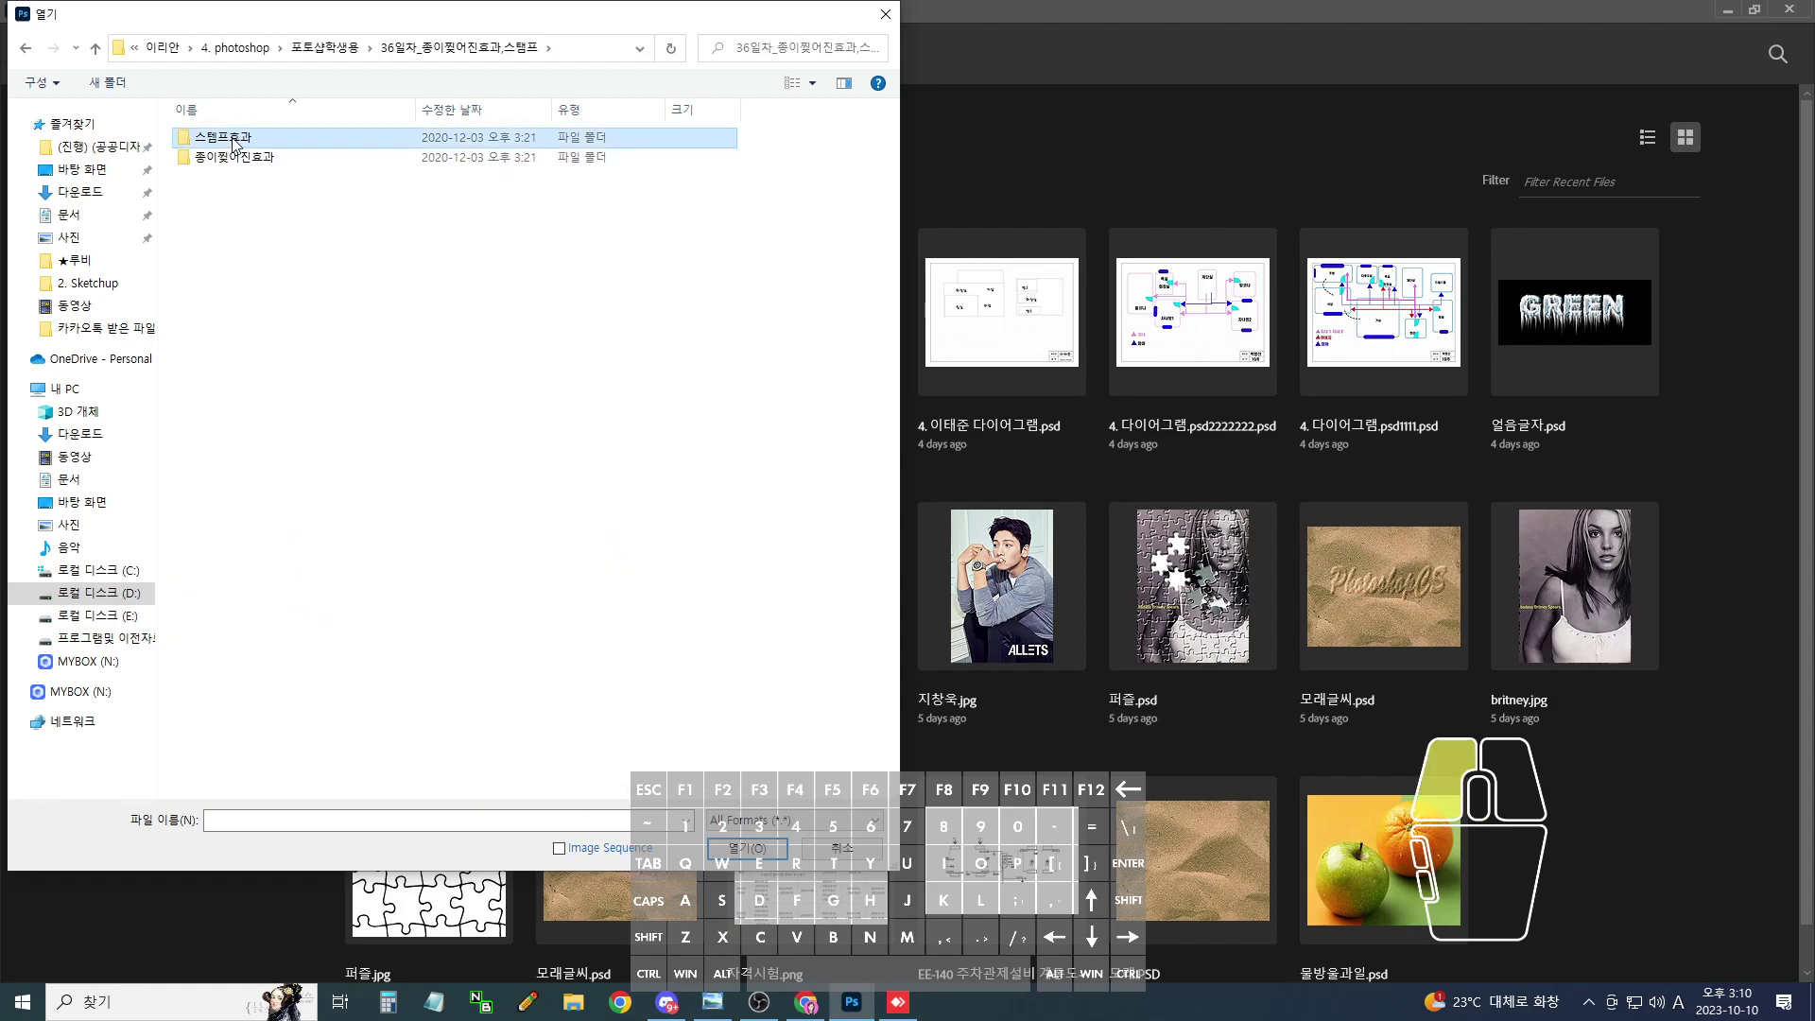
double_click(250, 162)
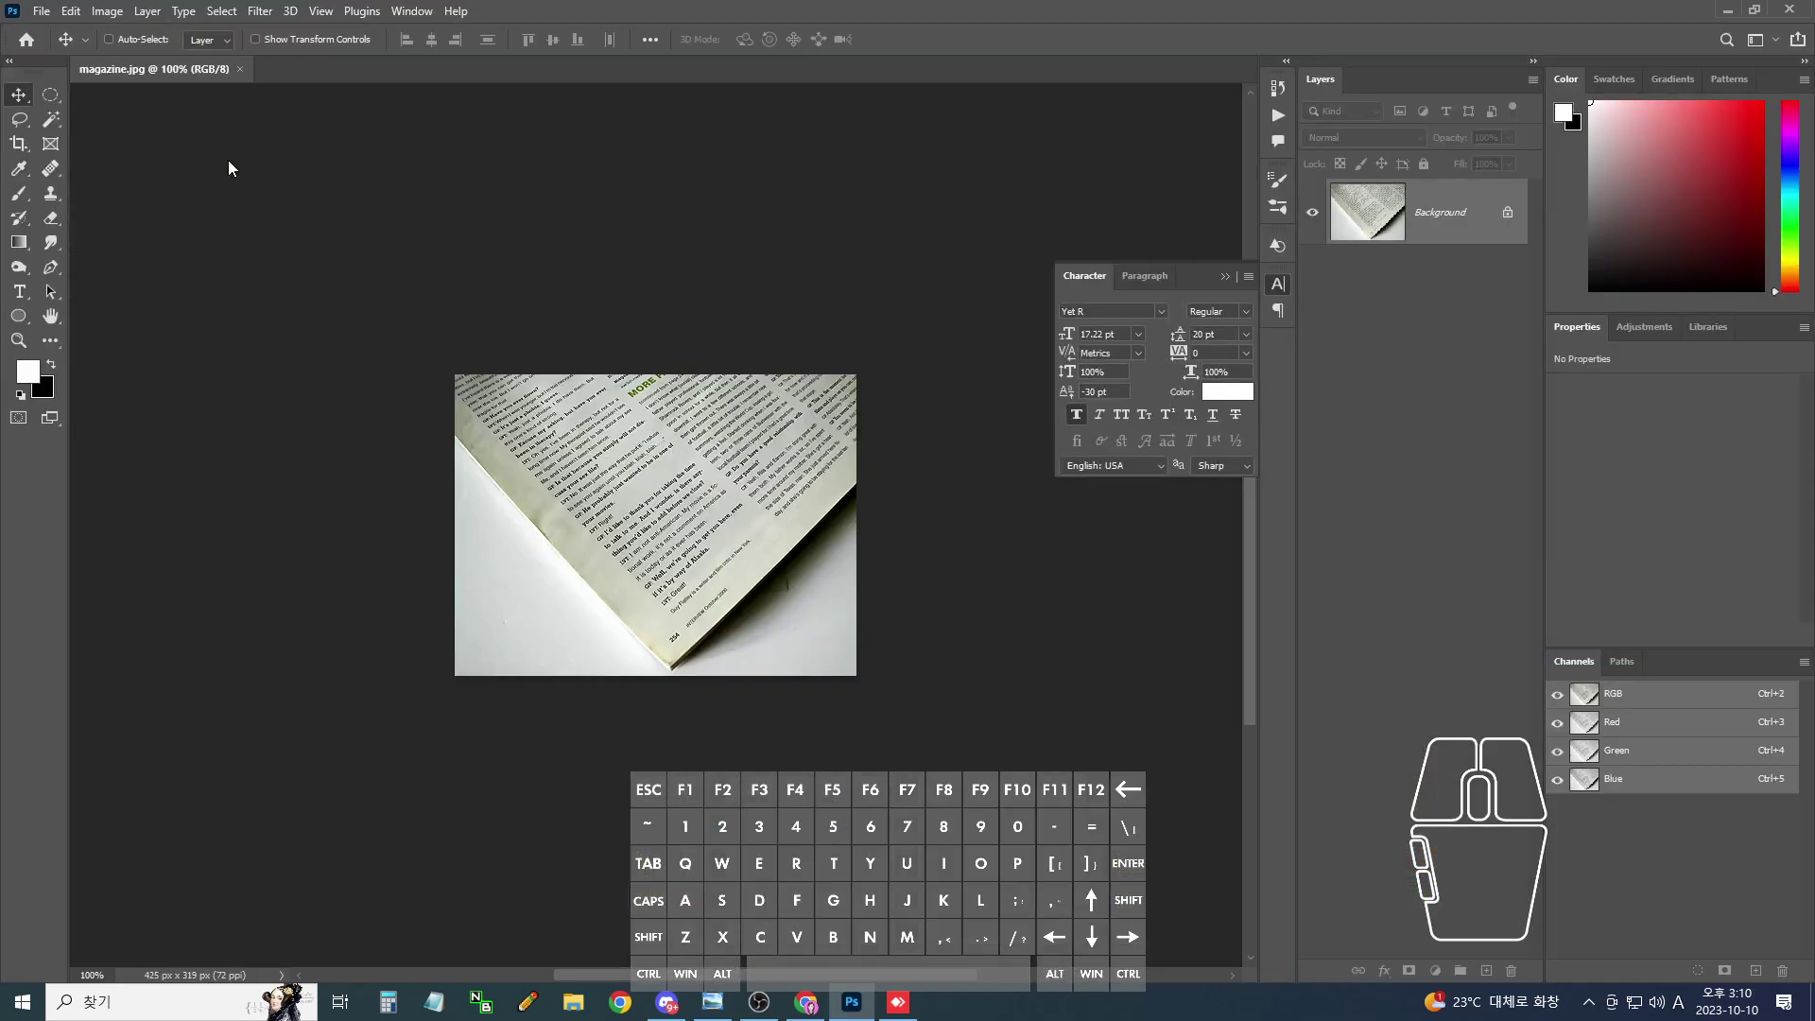
- Open stamp.jpg from the same 스템프효과 folder
click(50, 17)
click(63, 48)
double_click(333, 185)
- Float stamp.jpg and magazine.jpg in separate windows, magazine on the left, stamp on the right
drag(303, 69, 426, 149)
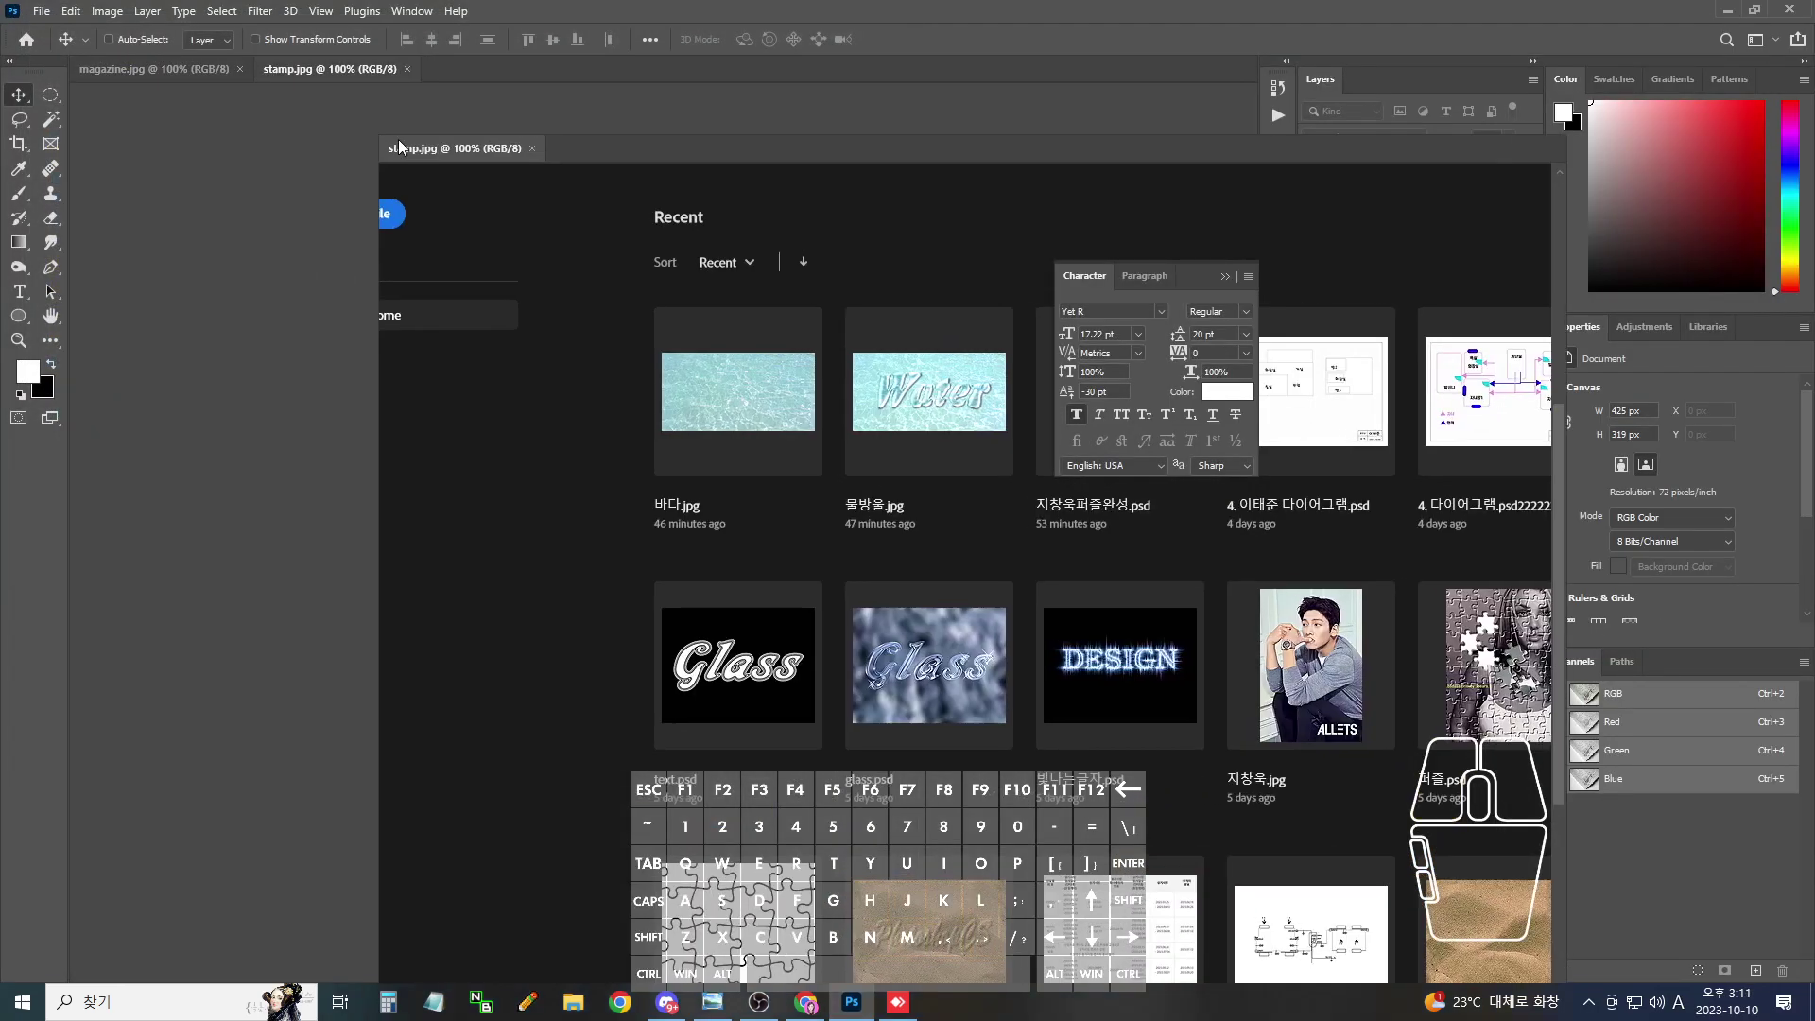
drag(185, 68, 298, 155)
drag(610, 156, 801, 153)
drag(337, 157, 384, 145)
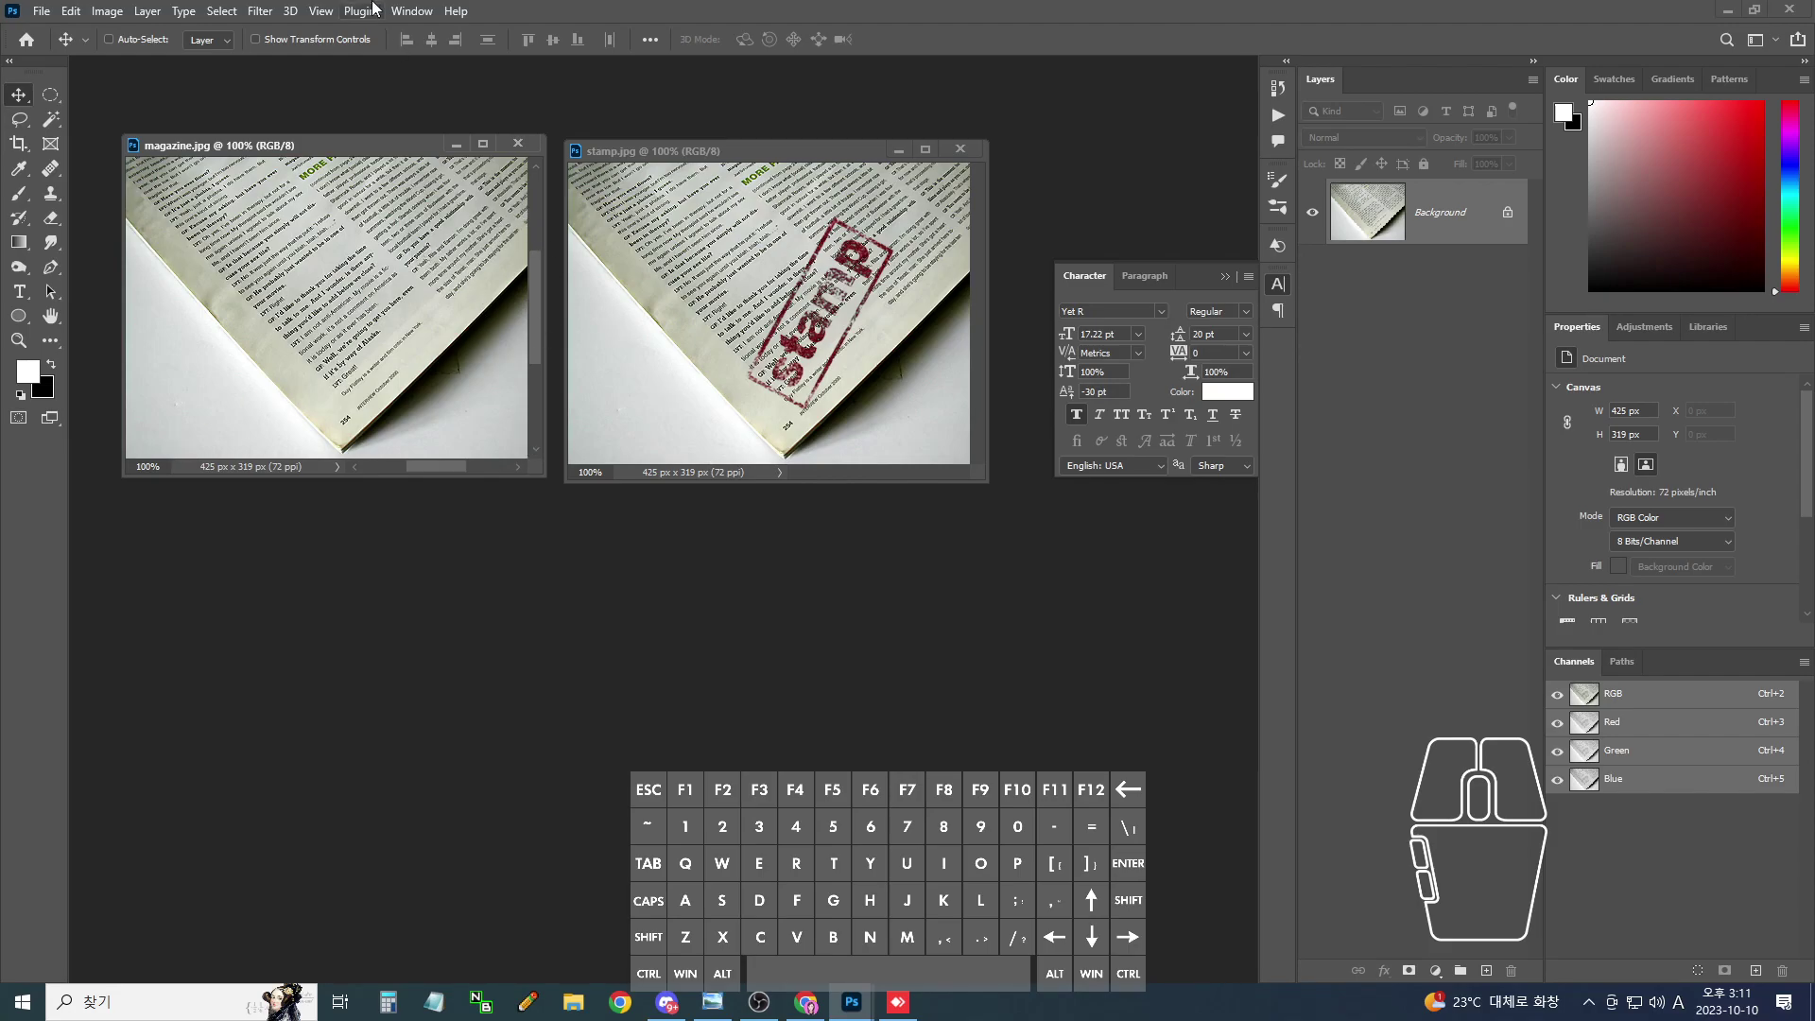
- Place stamp.jpg on the left and magazine.jpg to its right, then launch Chrome
drag(355, 151, 892, 466)
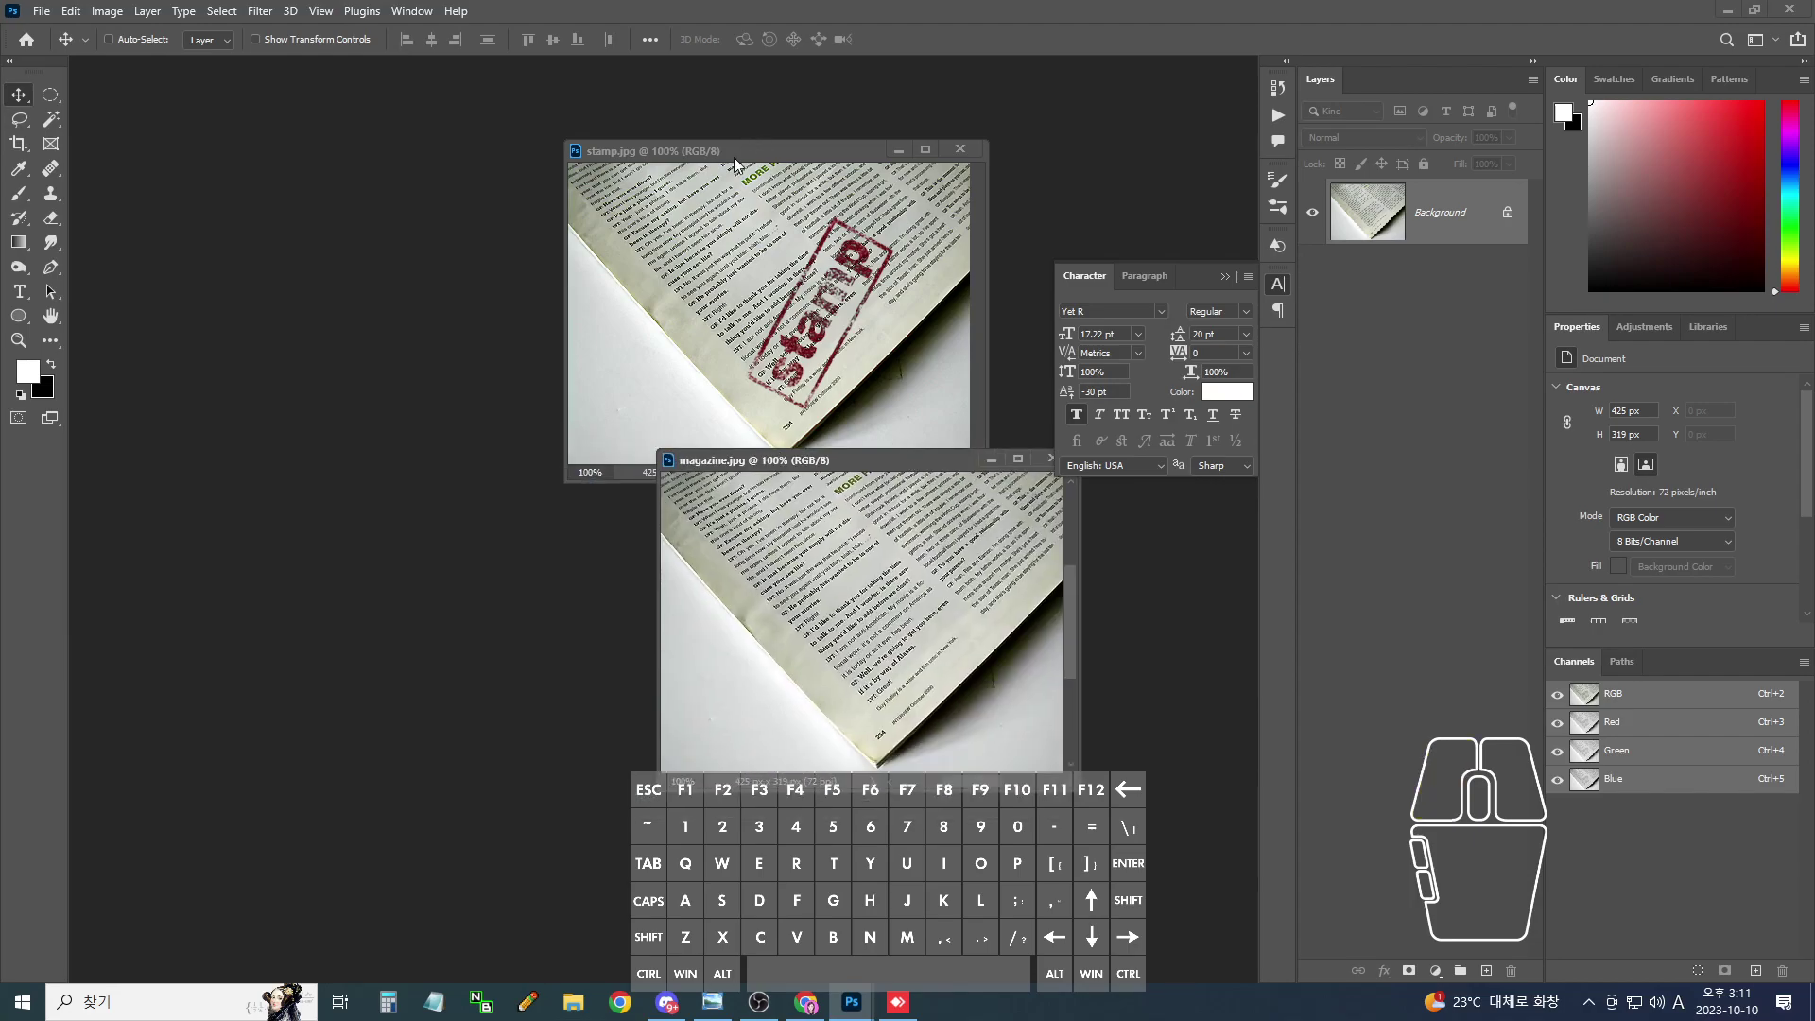
drag(735, 163, 319, 194)
drag(741, 467, 678, 191)
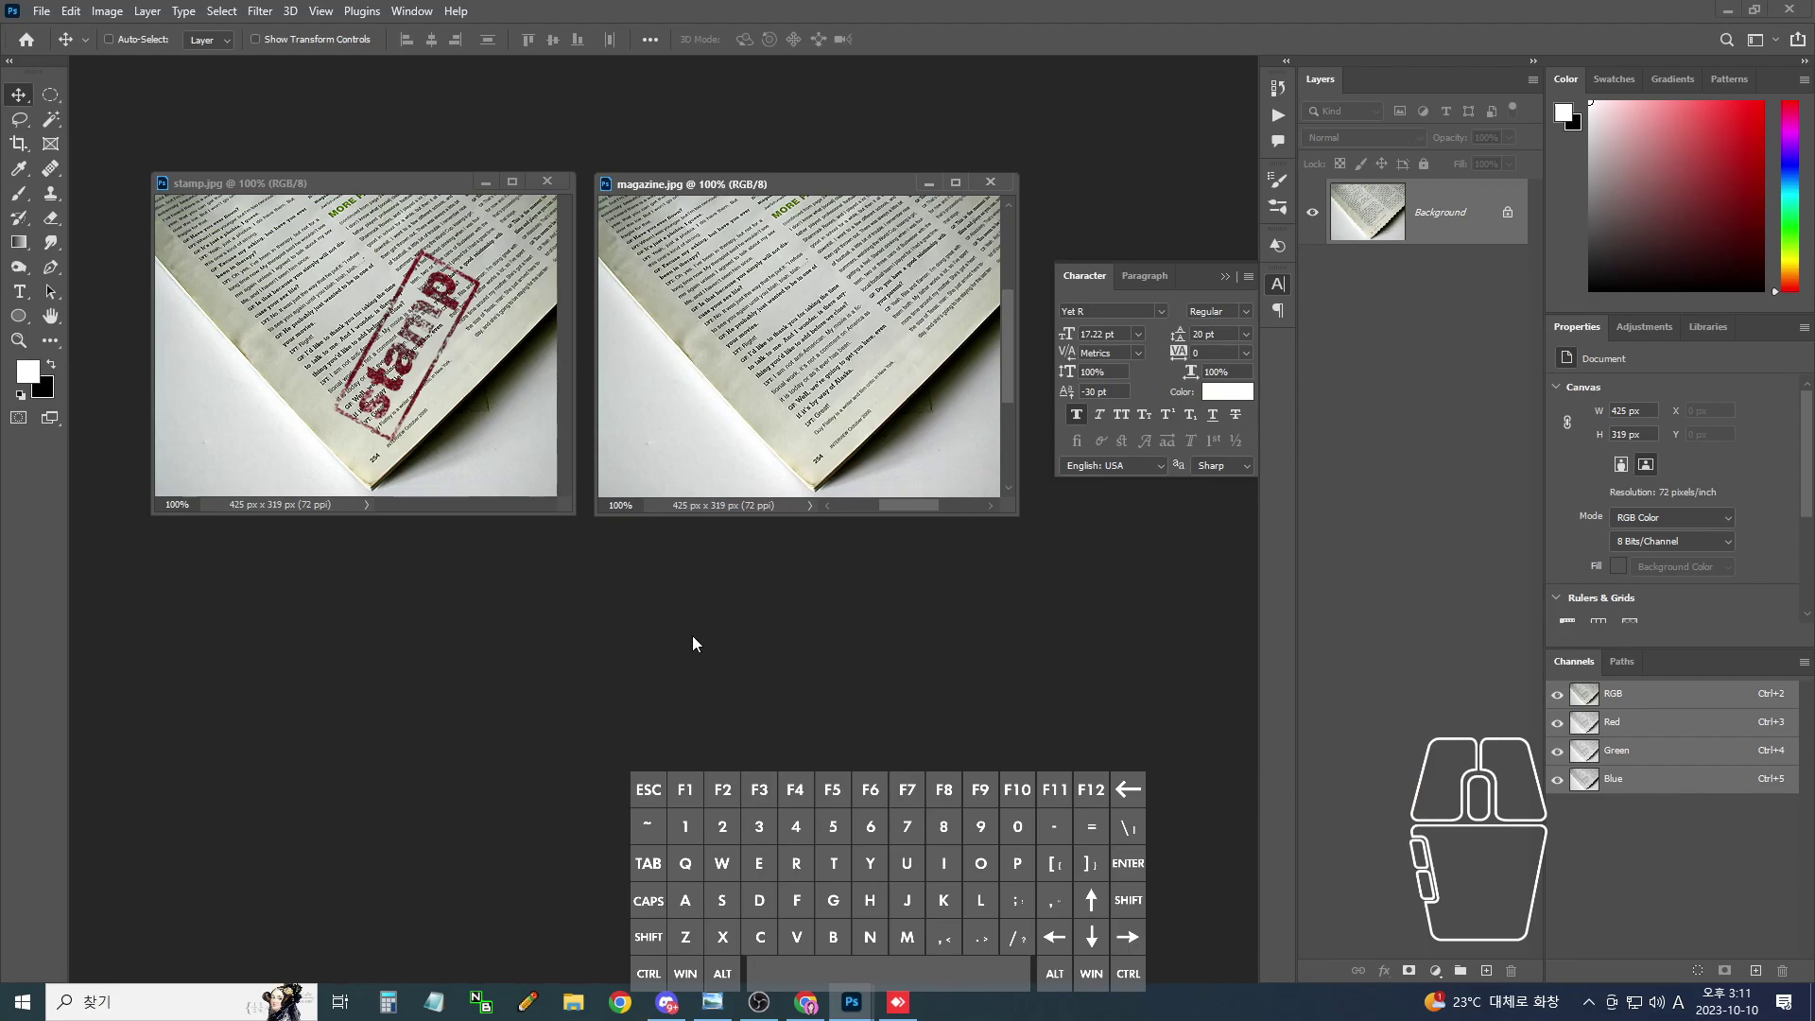
click(629, 1002)
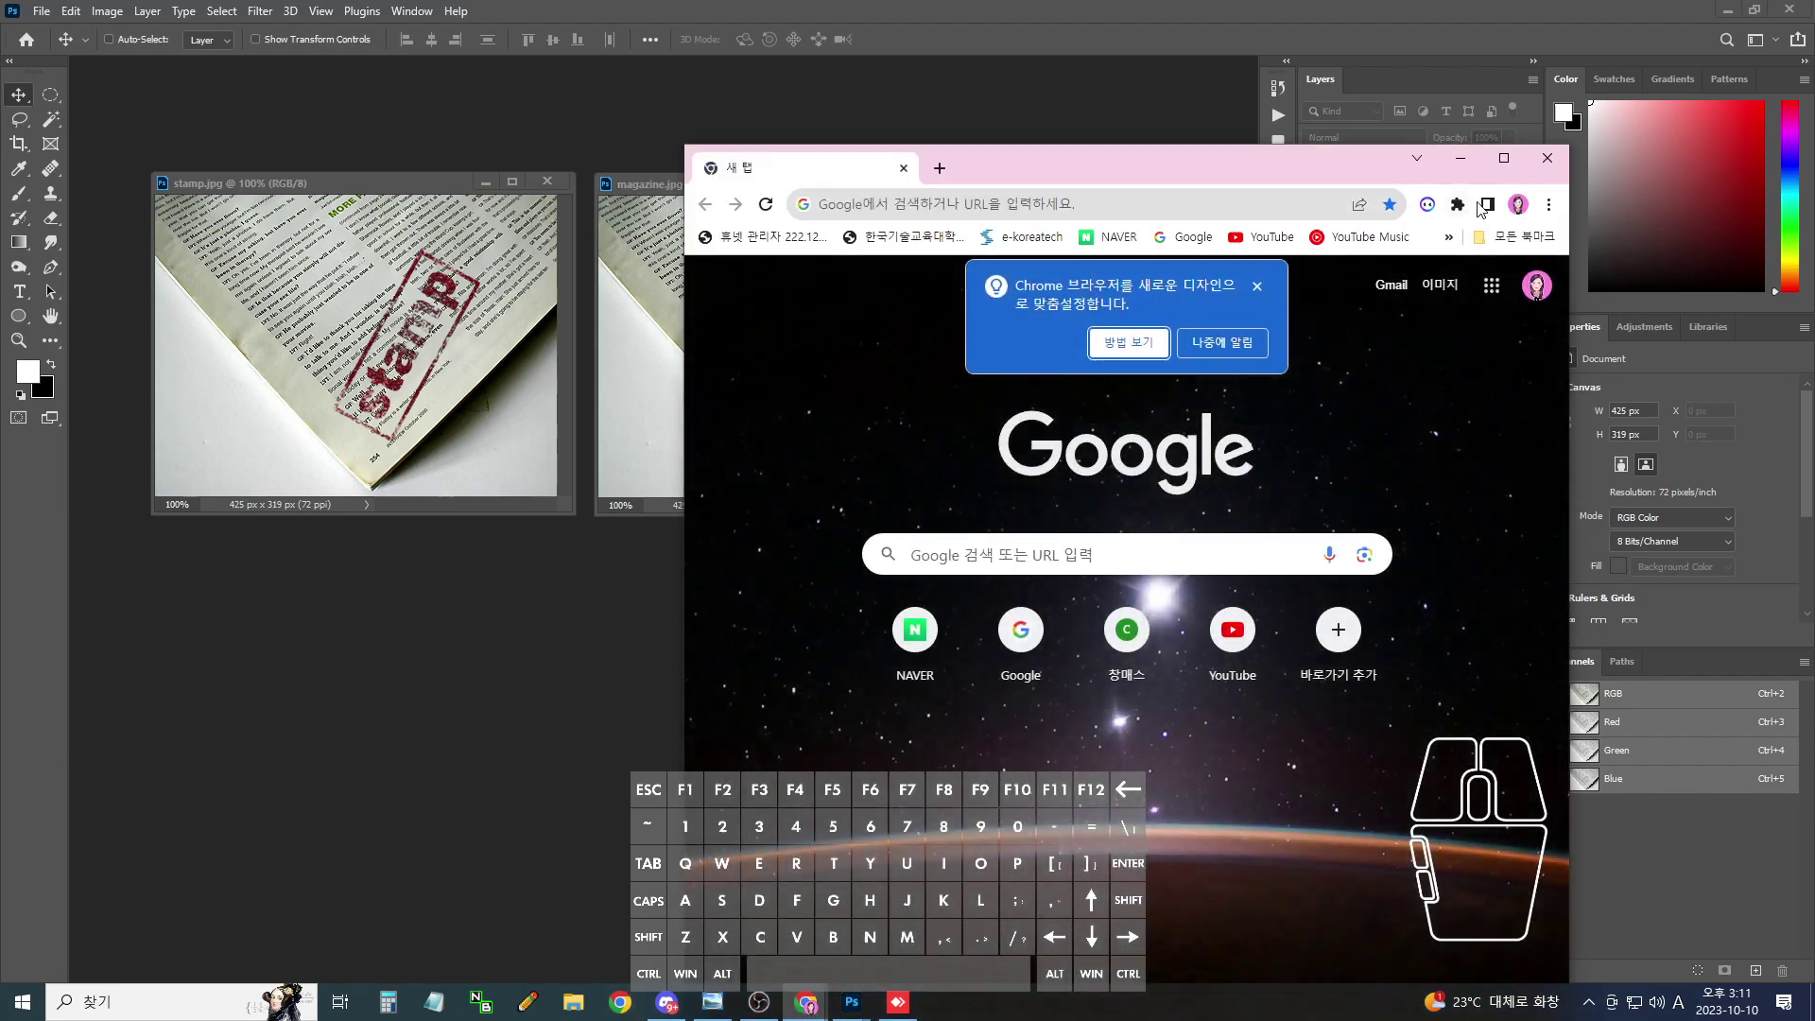
- Maximize Chrome, go to YouTube, open your channel, and choose Create > 동영상 업로드
click(1504, 157)
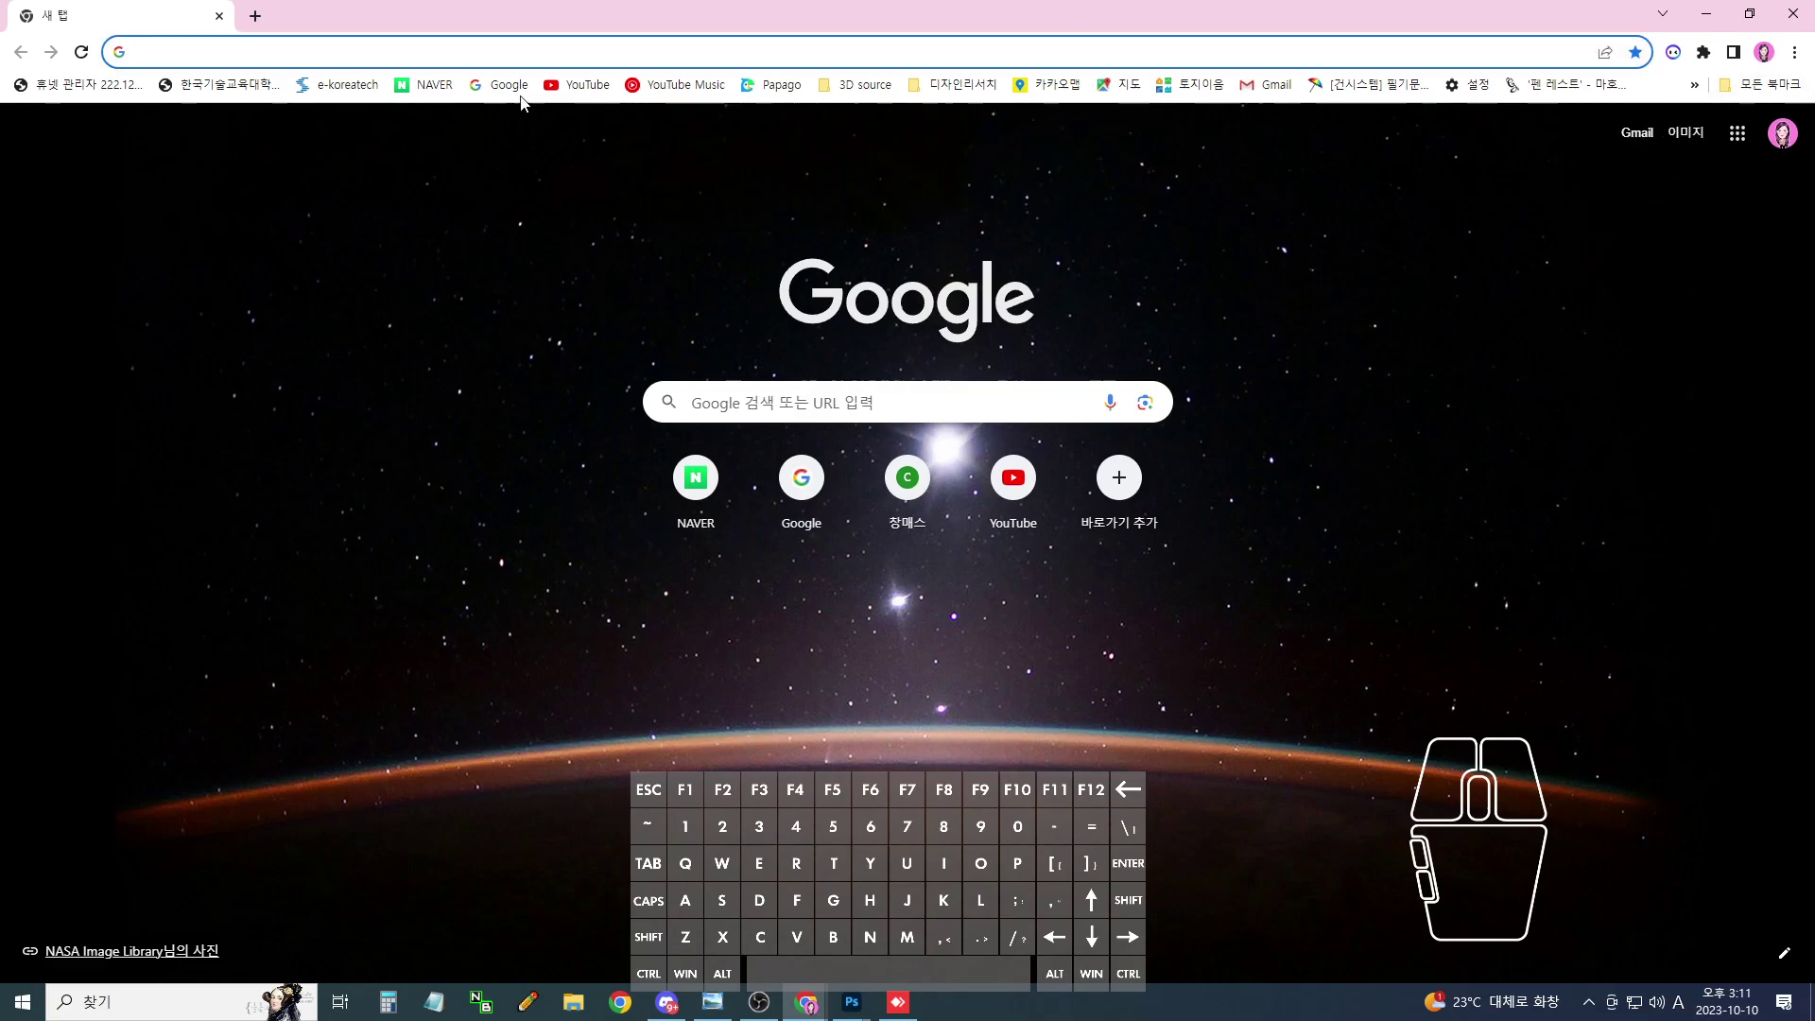
click(580, 87)
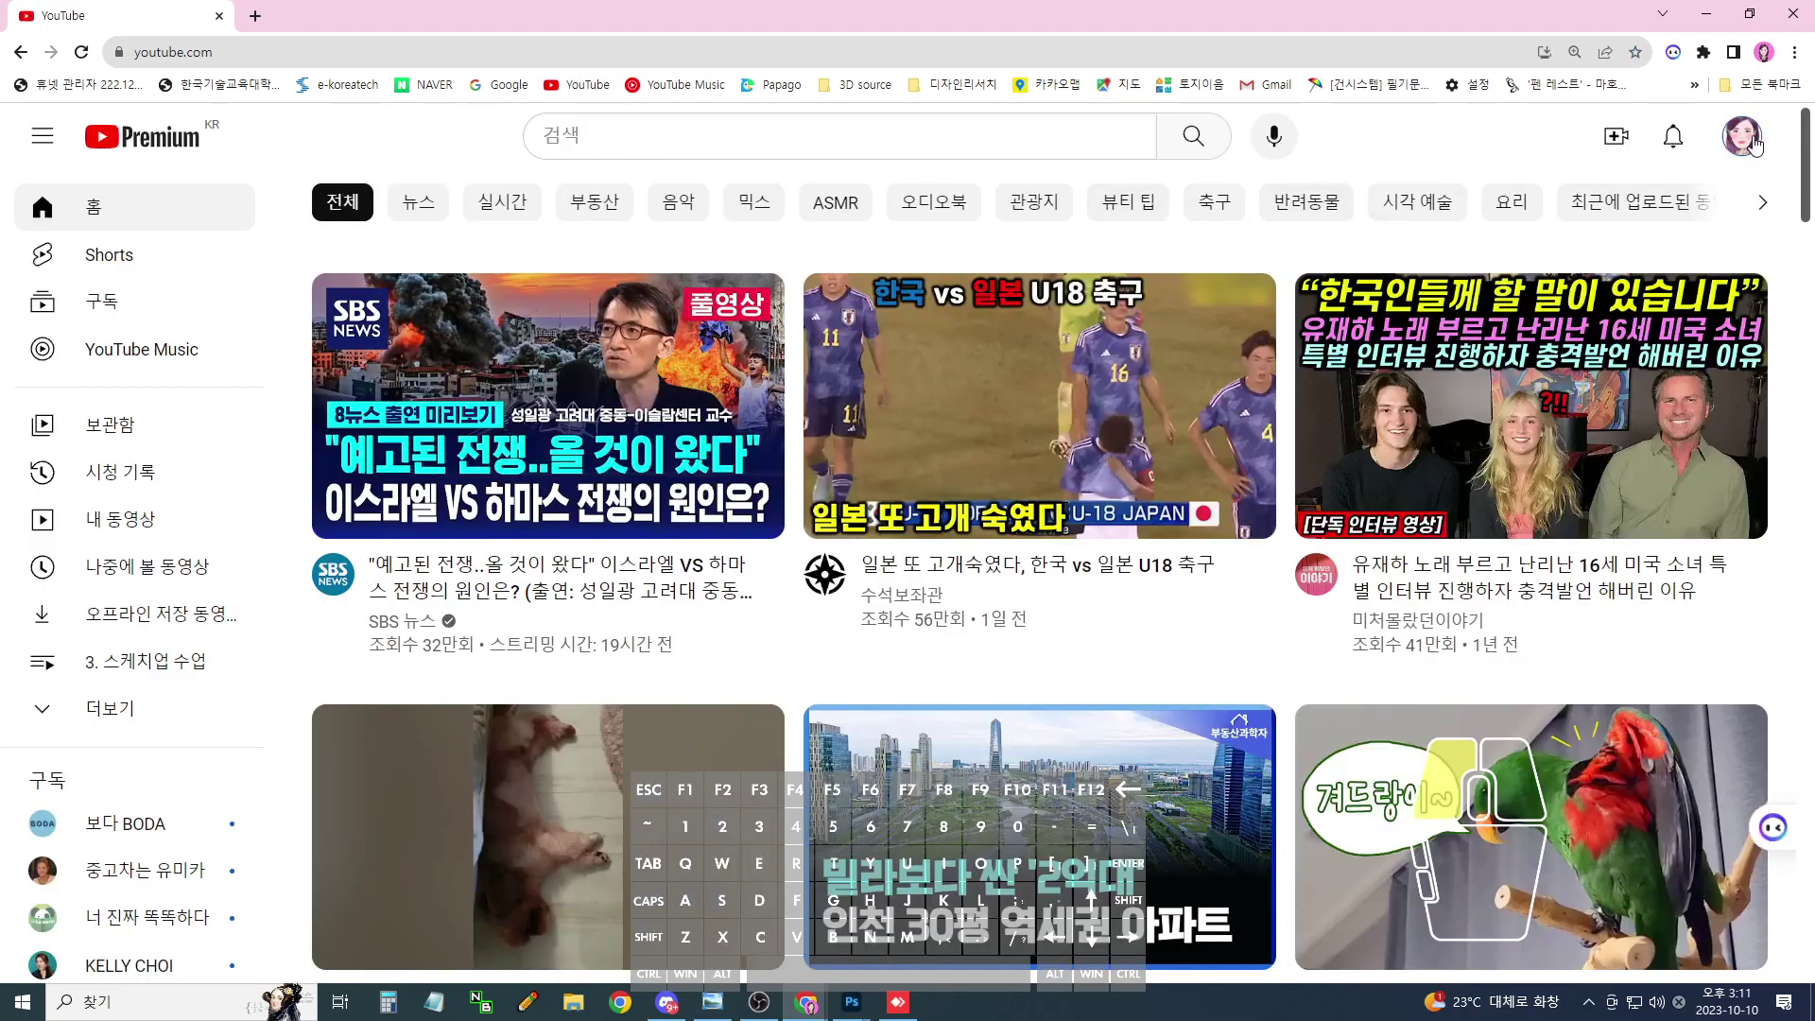
click(1742, 135)
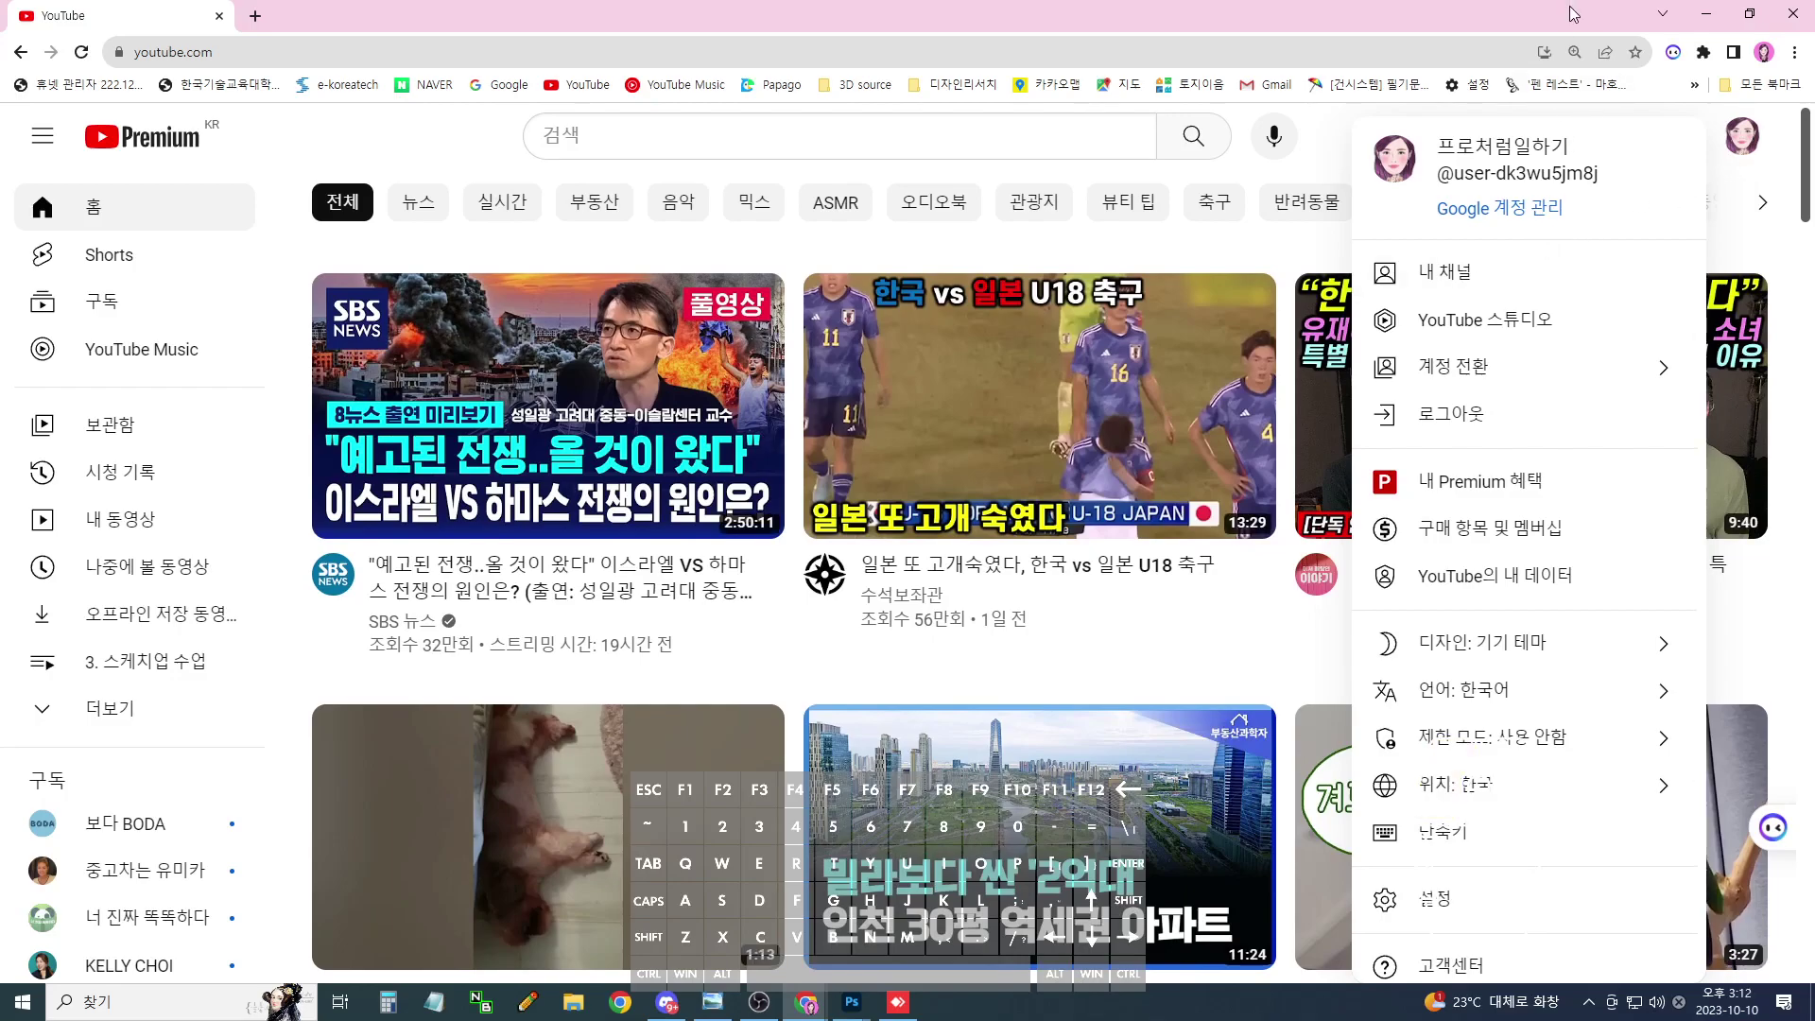
click(1484, 274)
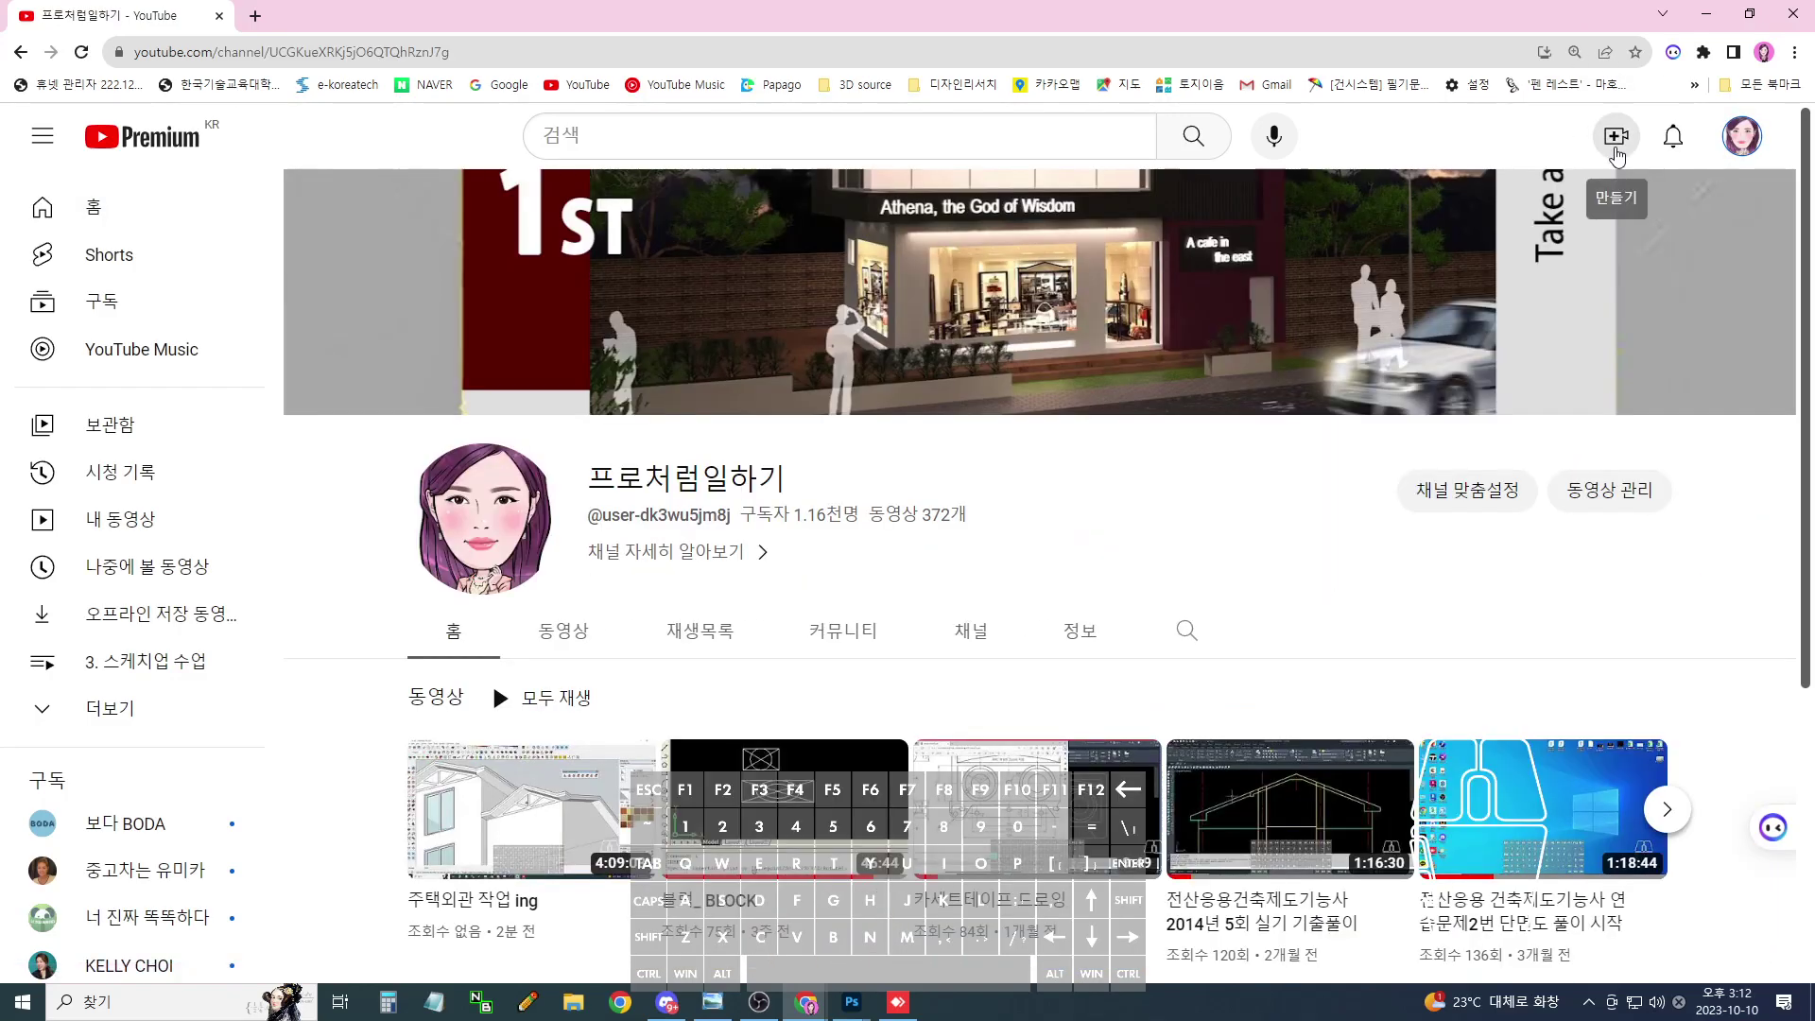
click(1616, 140)
click(1499, 193)
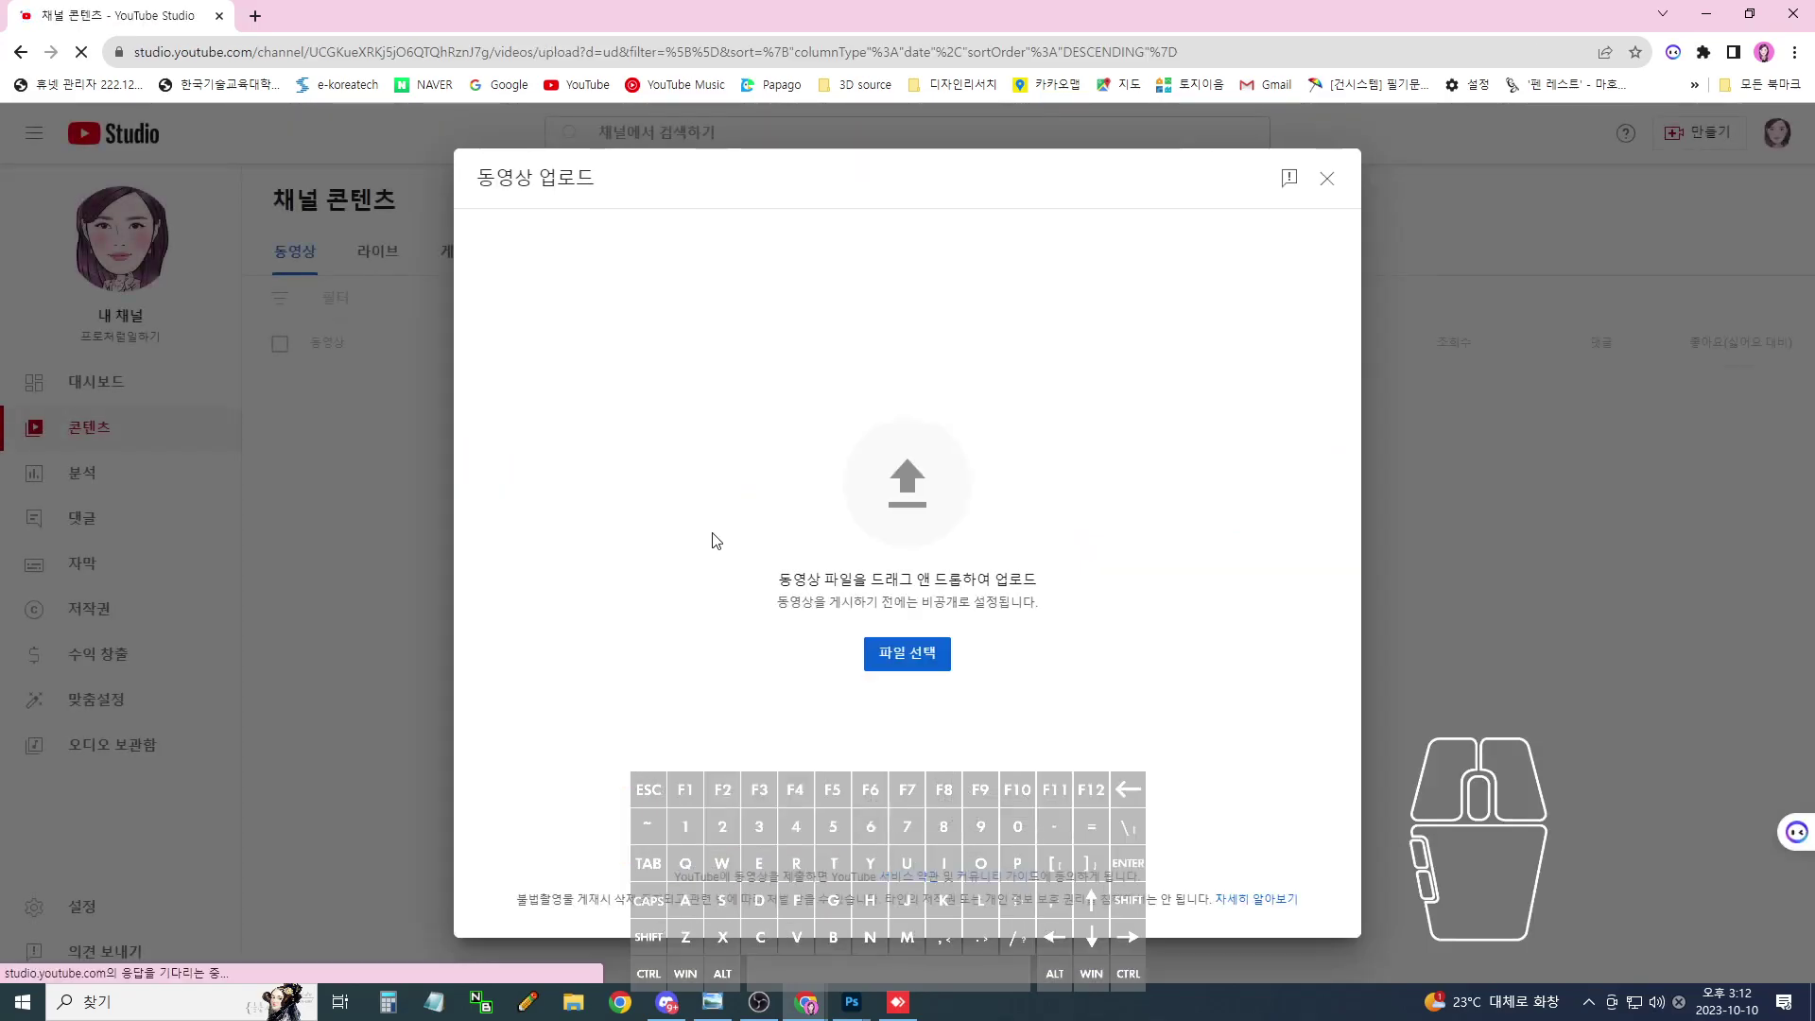
click(907, 653)
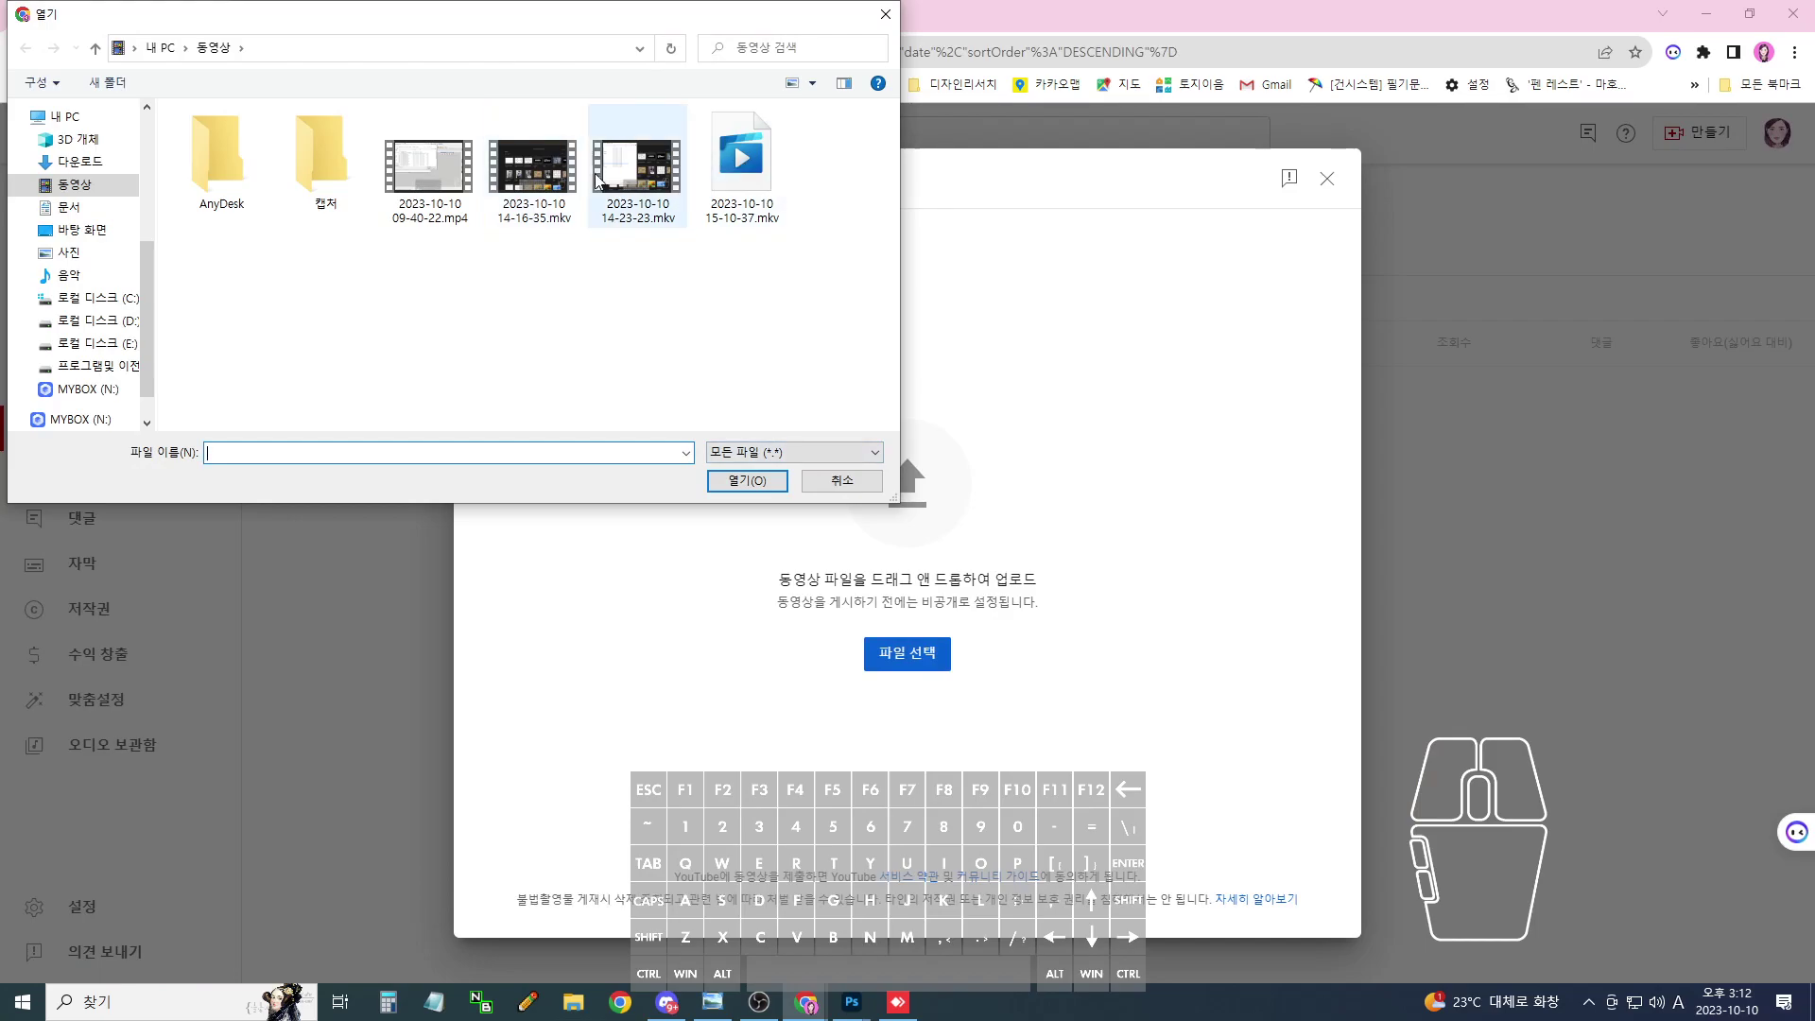
click(631, 181)
double_click(632, 181)
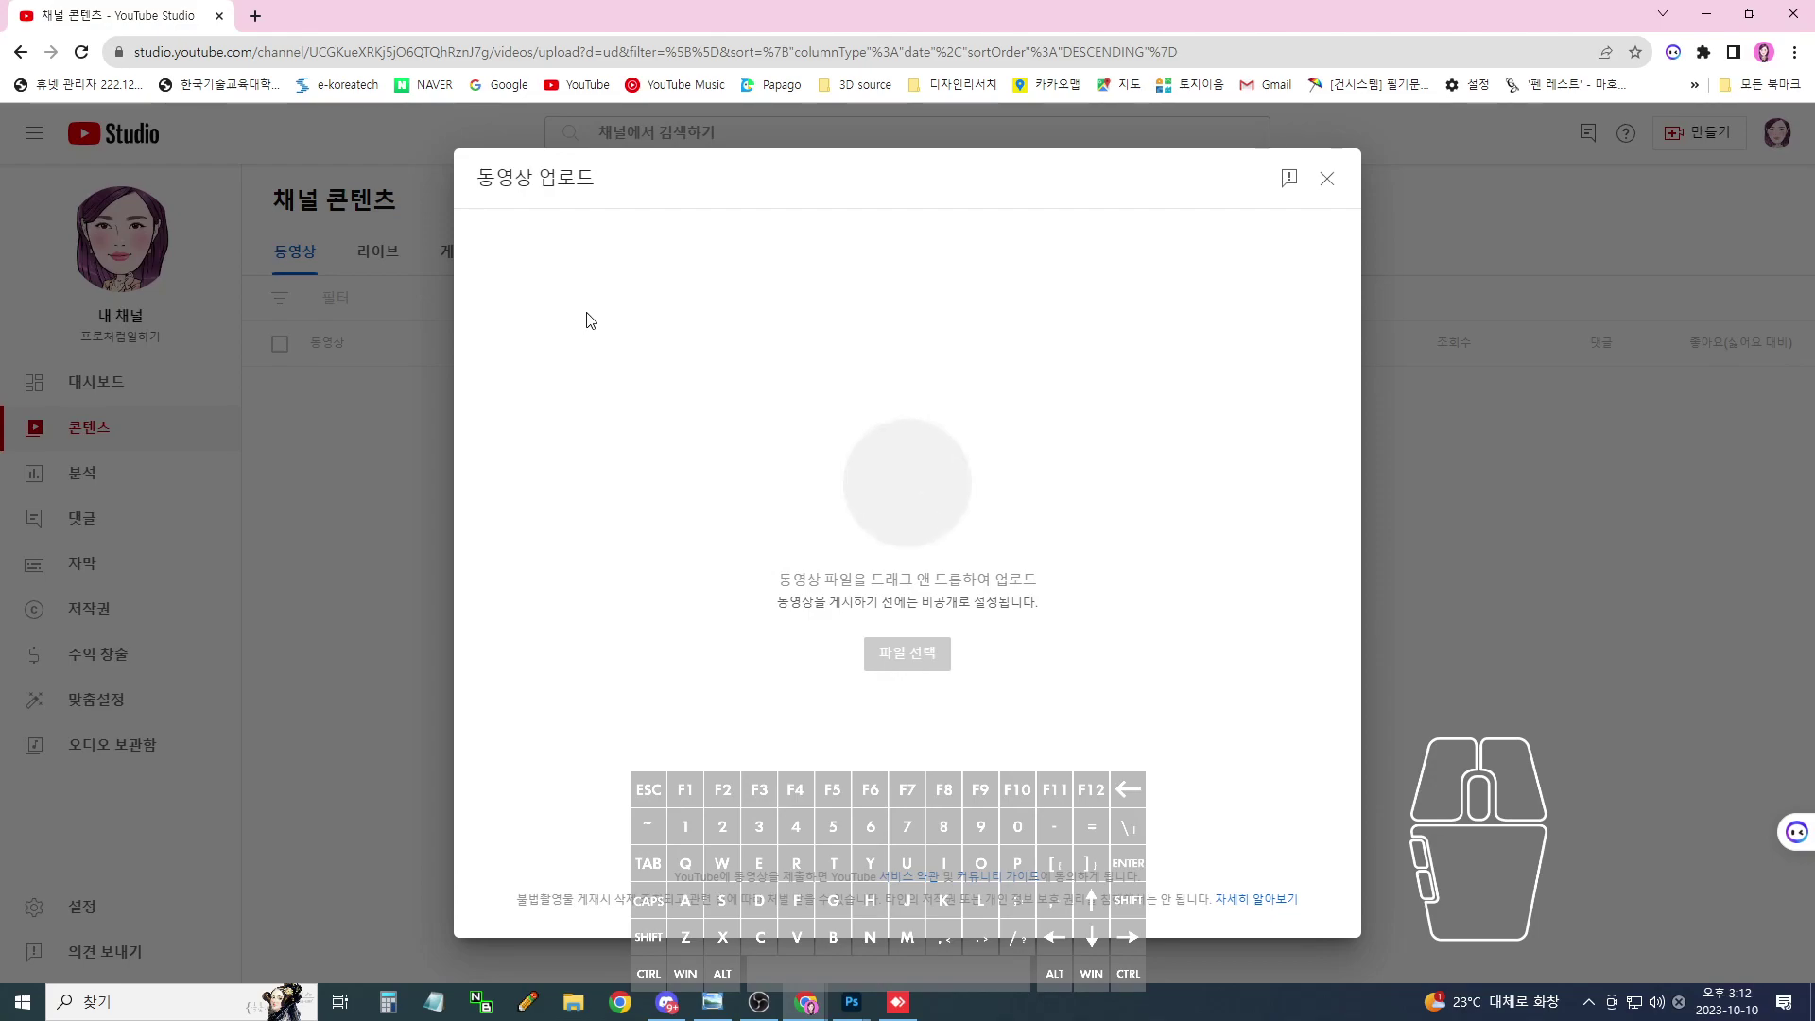
key(ctrl+a)
text(워)
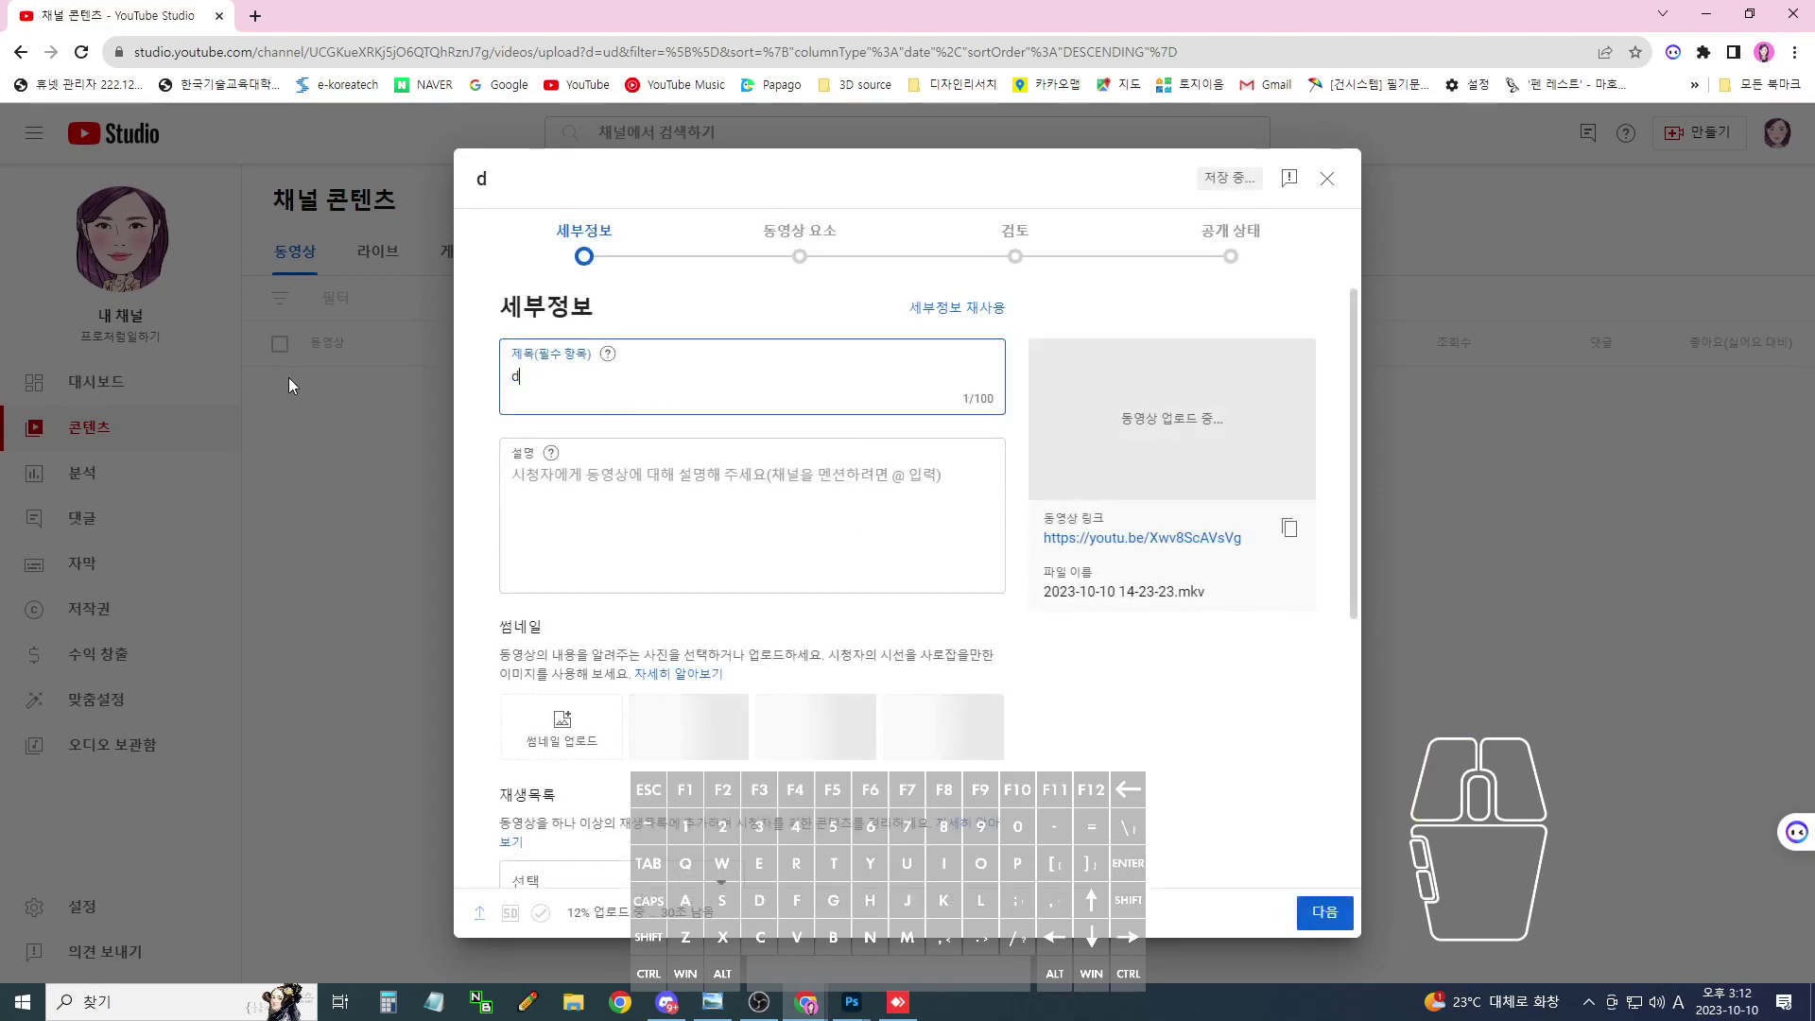
text(터글자)
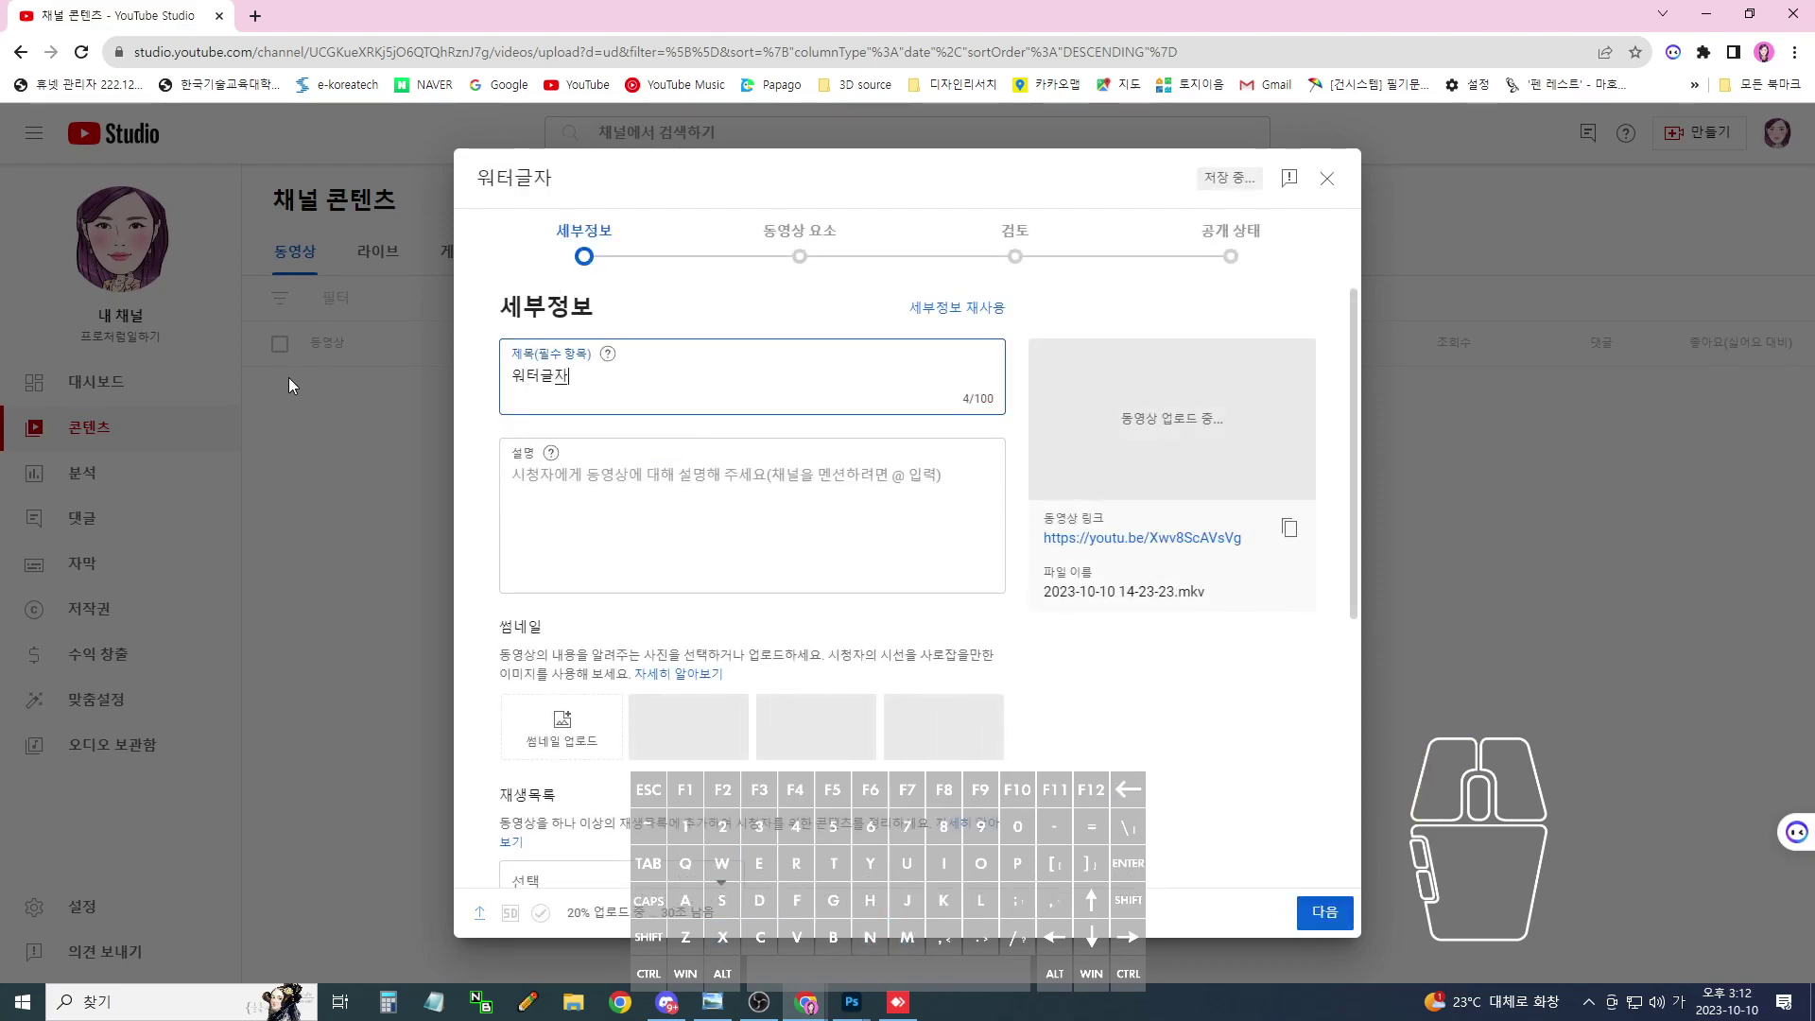
- Enter the description #수면 #물방울 #문자 #채널 #포토샵 #photoshop and copy the video link
click(515, 472)
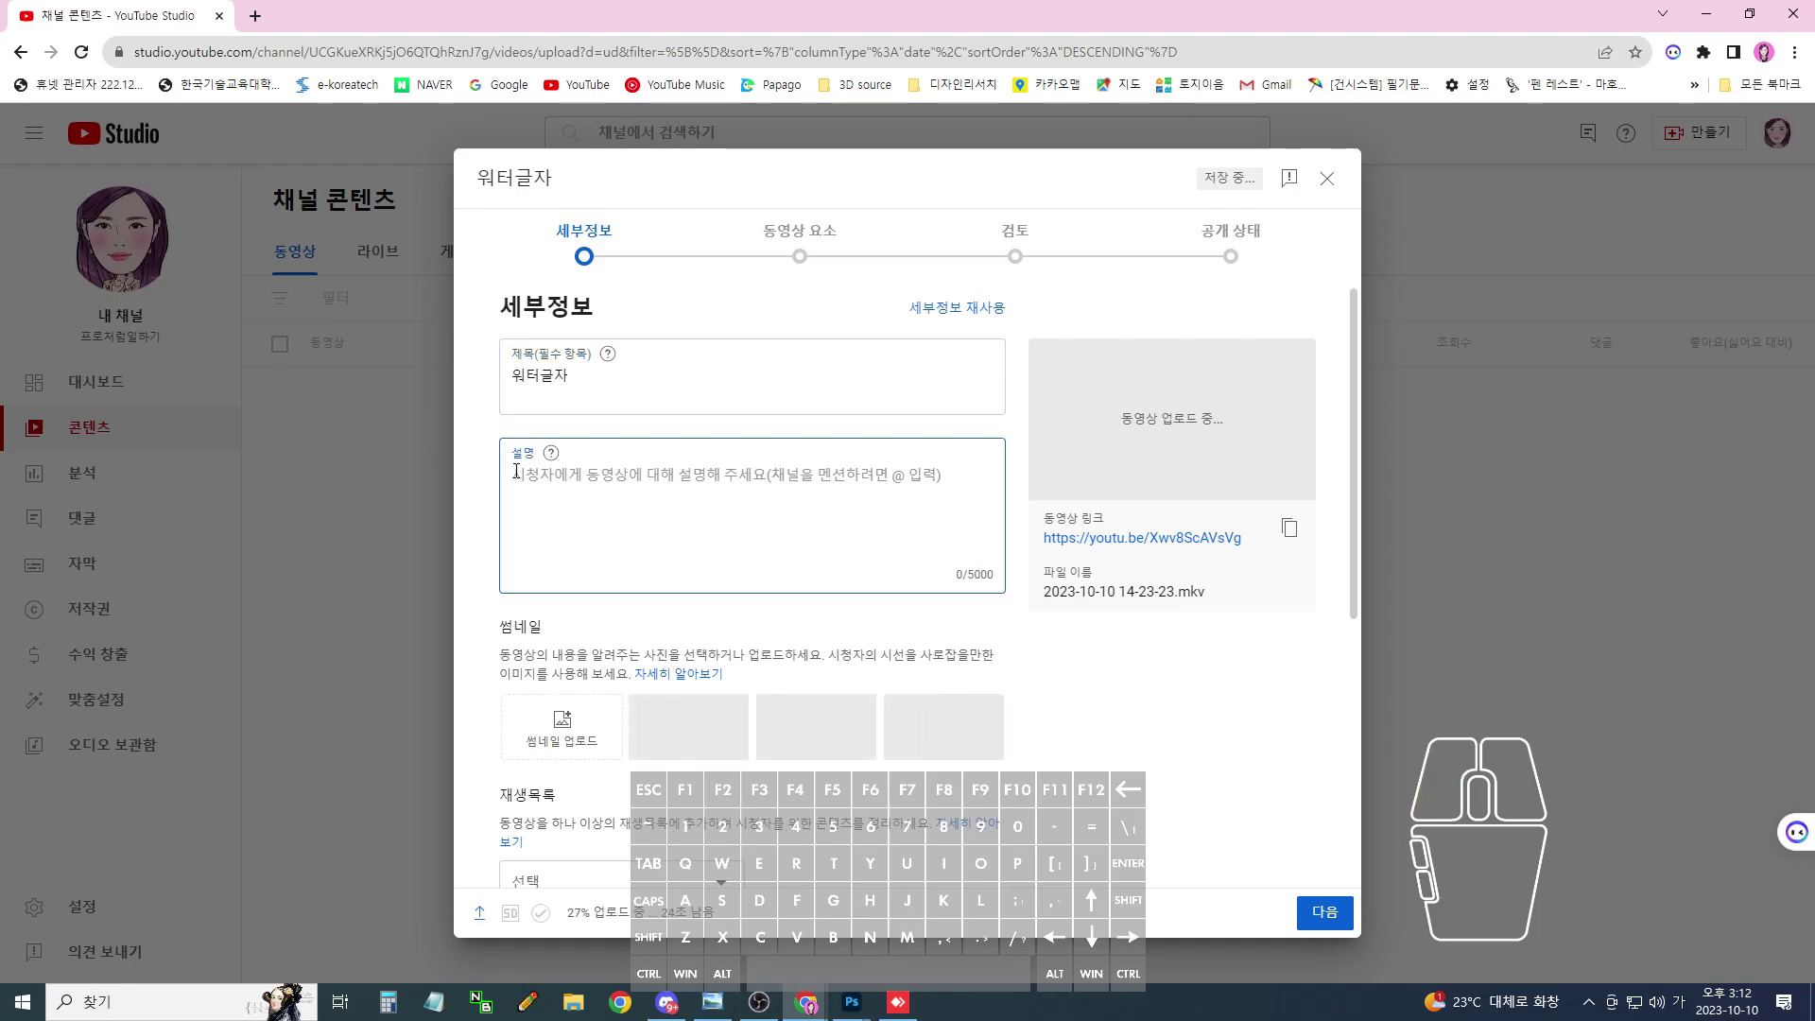
text(#물)
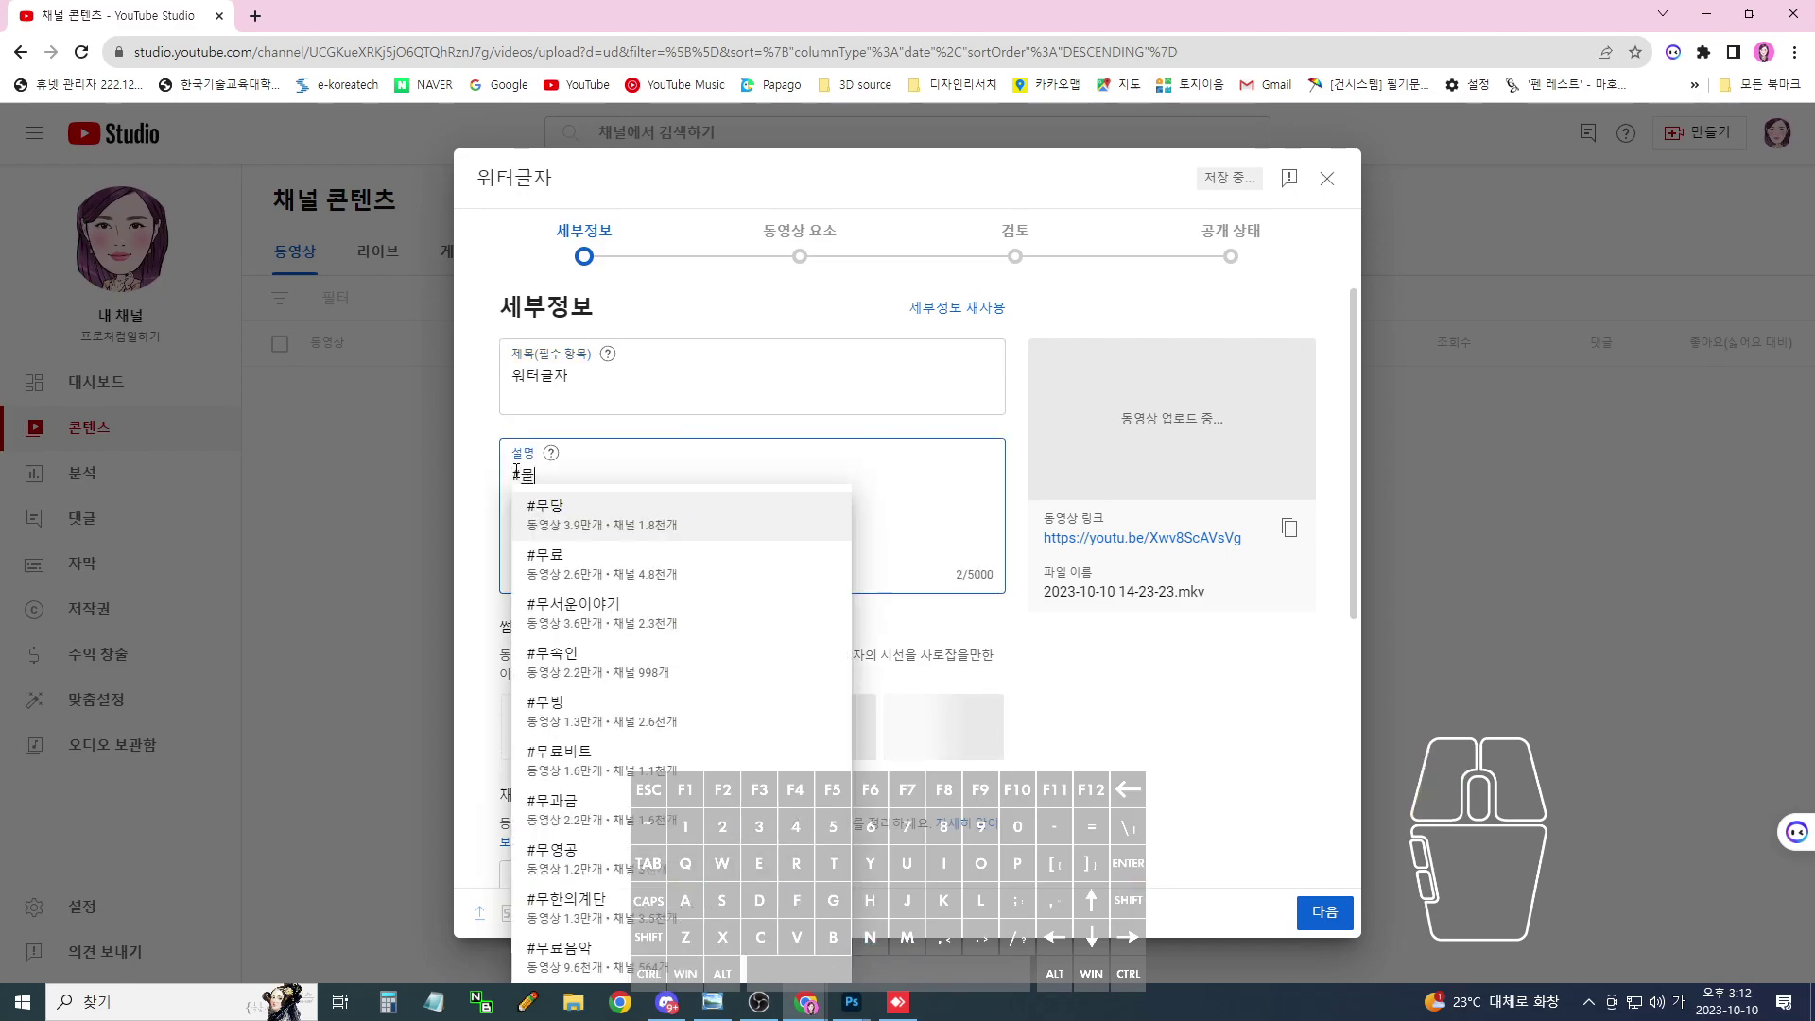
key(BackSpace)
text(수면)
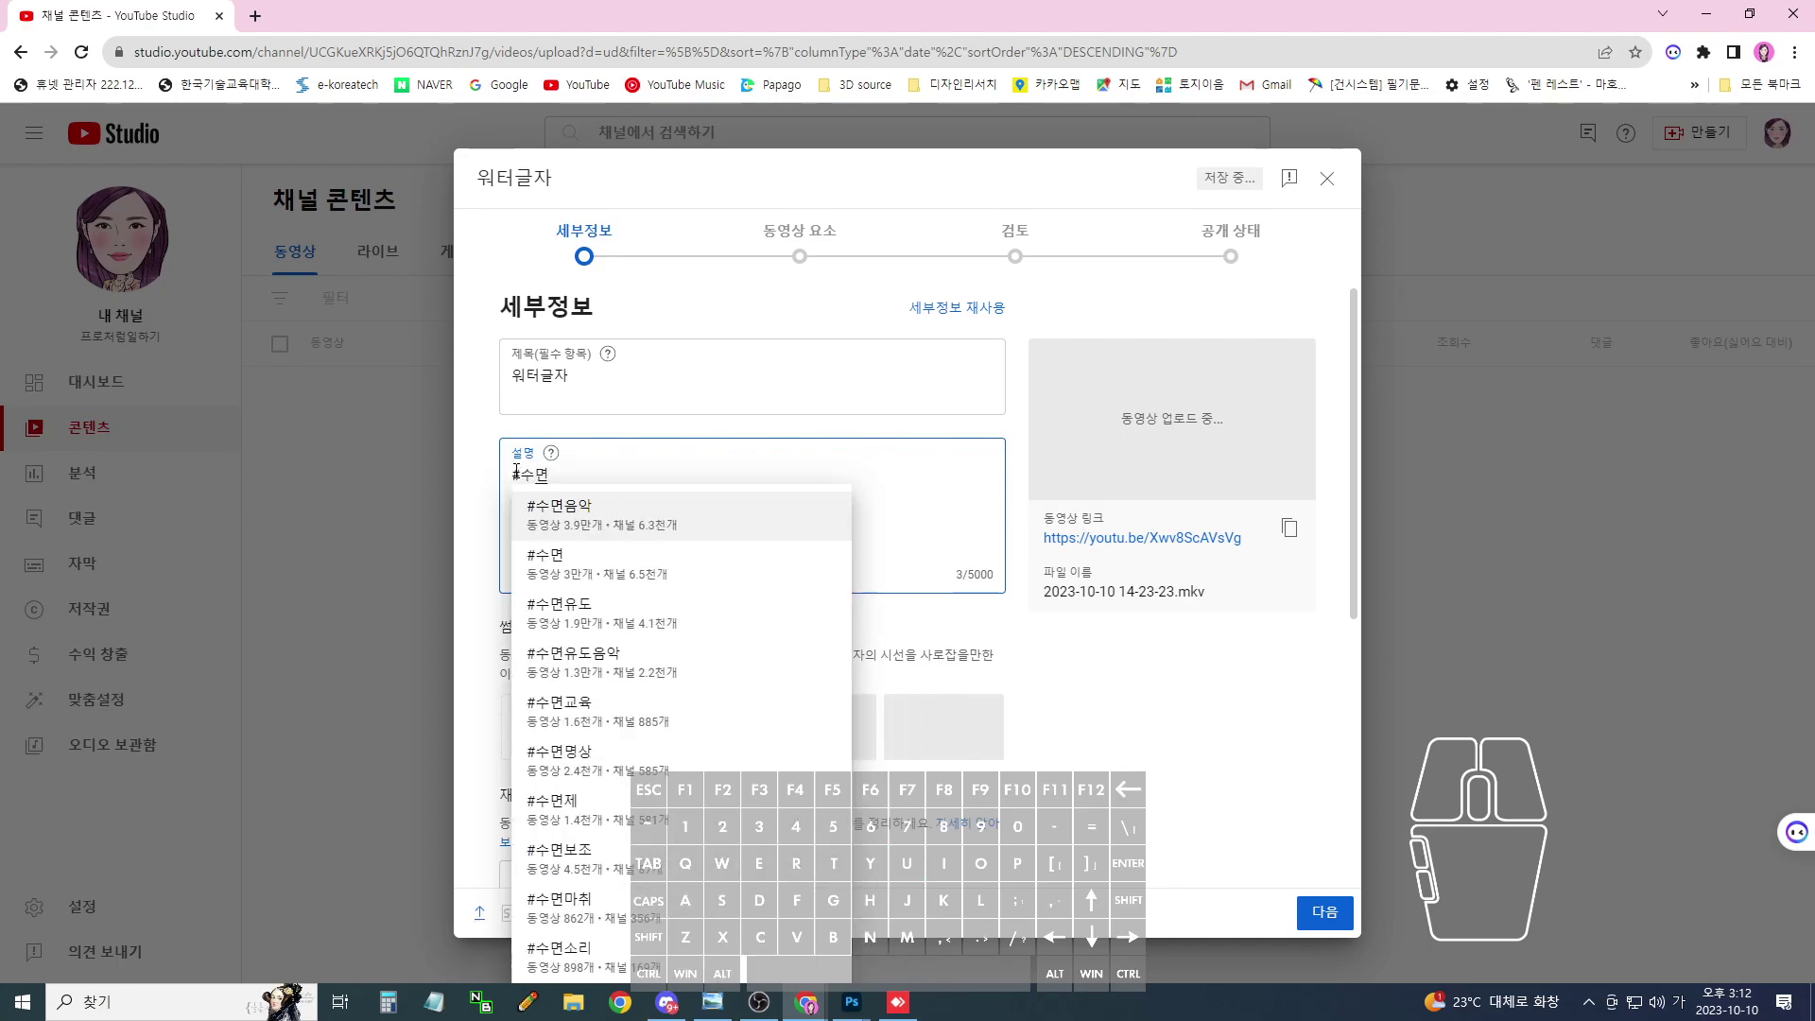
text( #물방울)
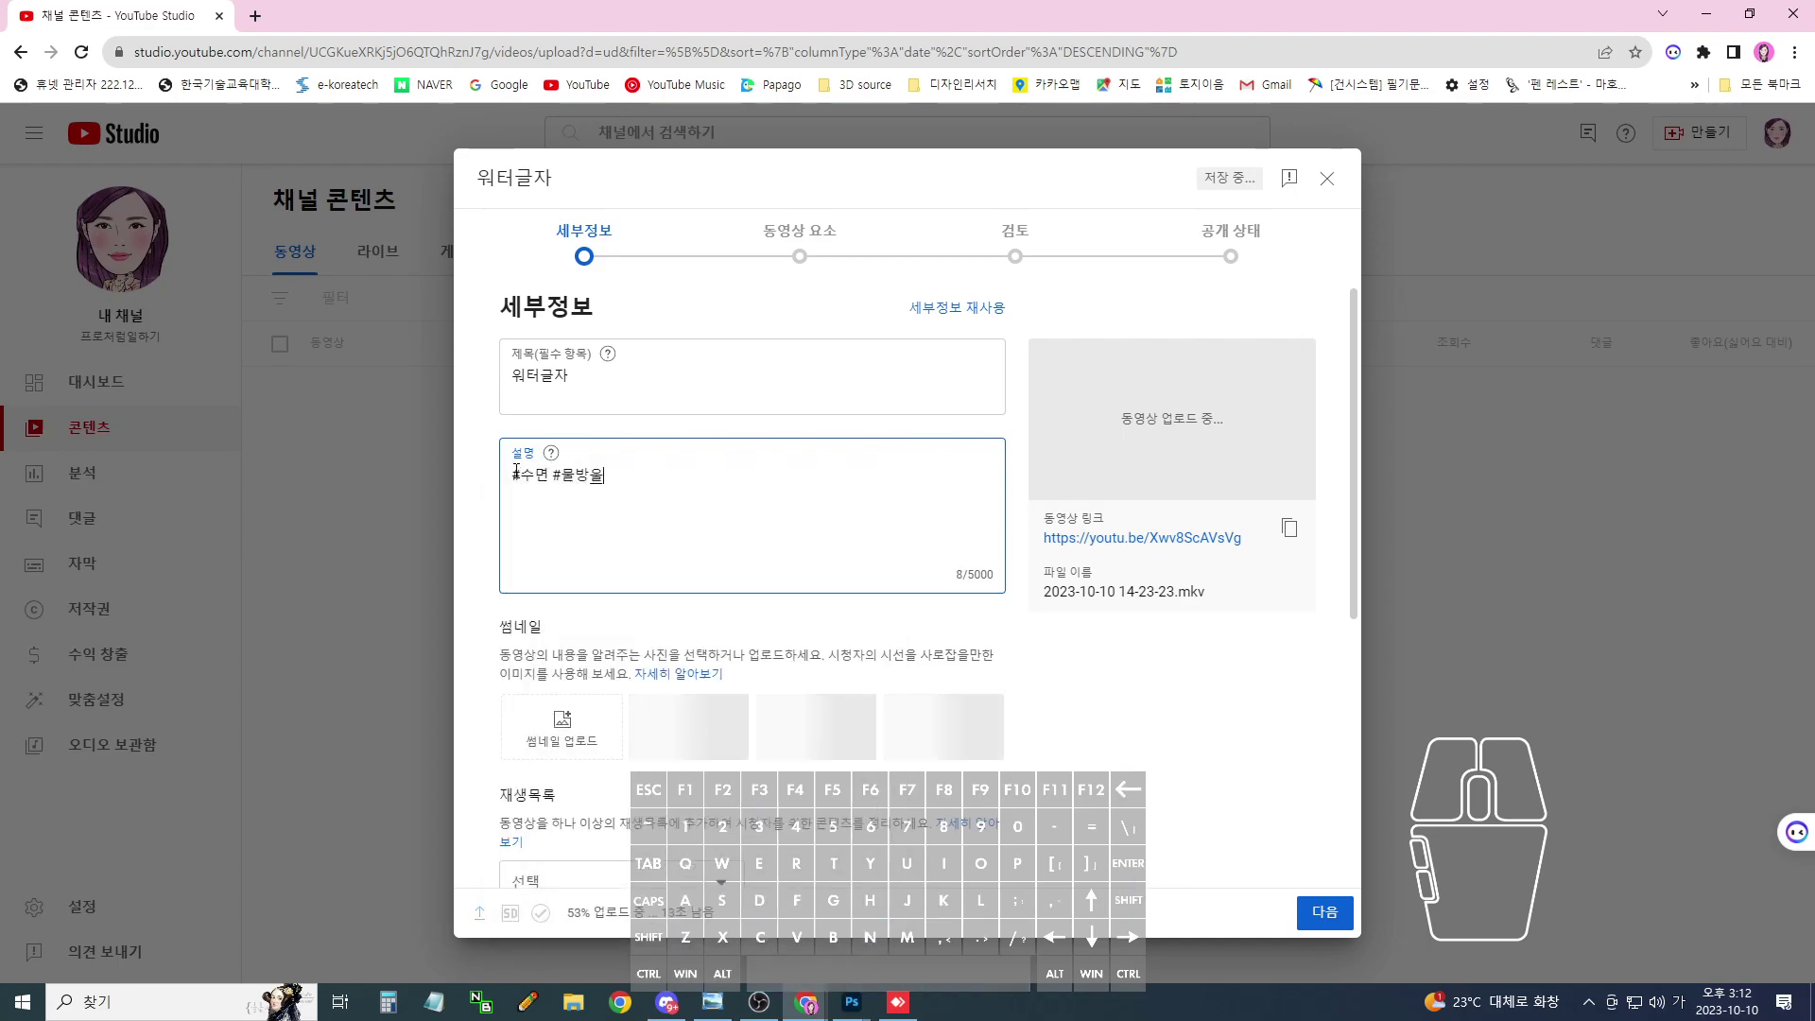
text( #문자)
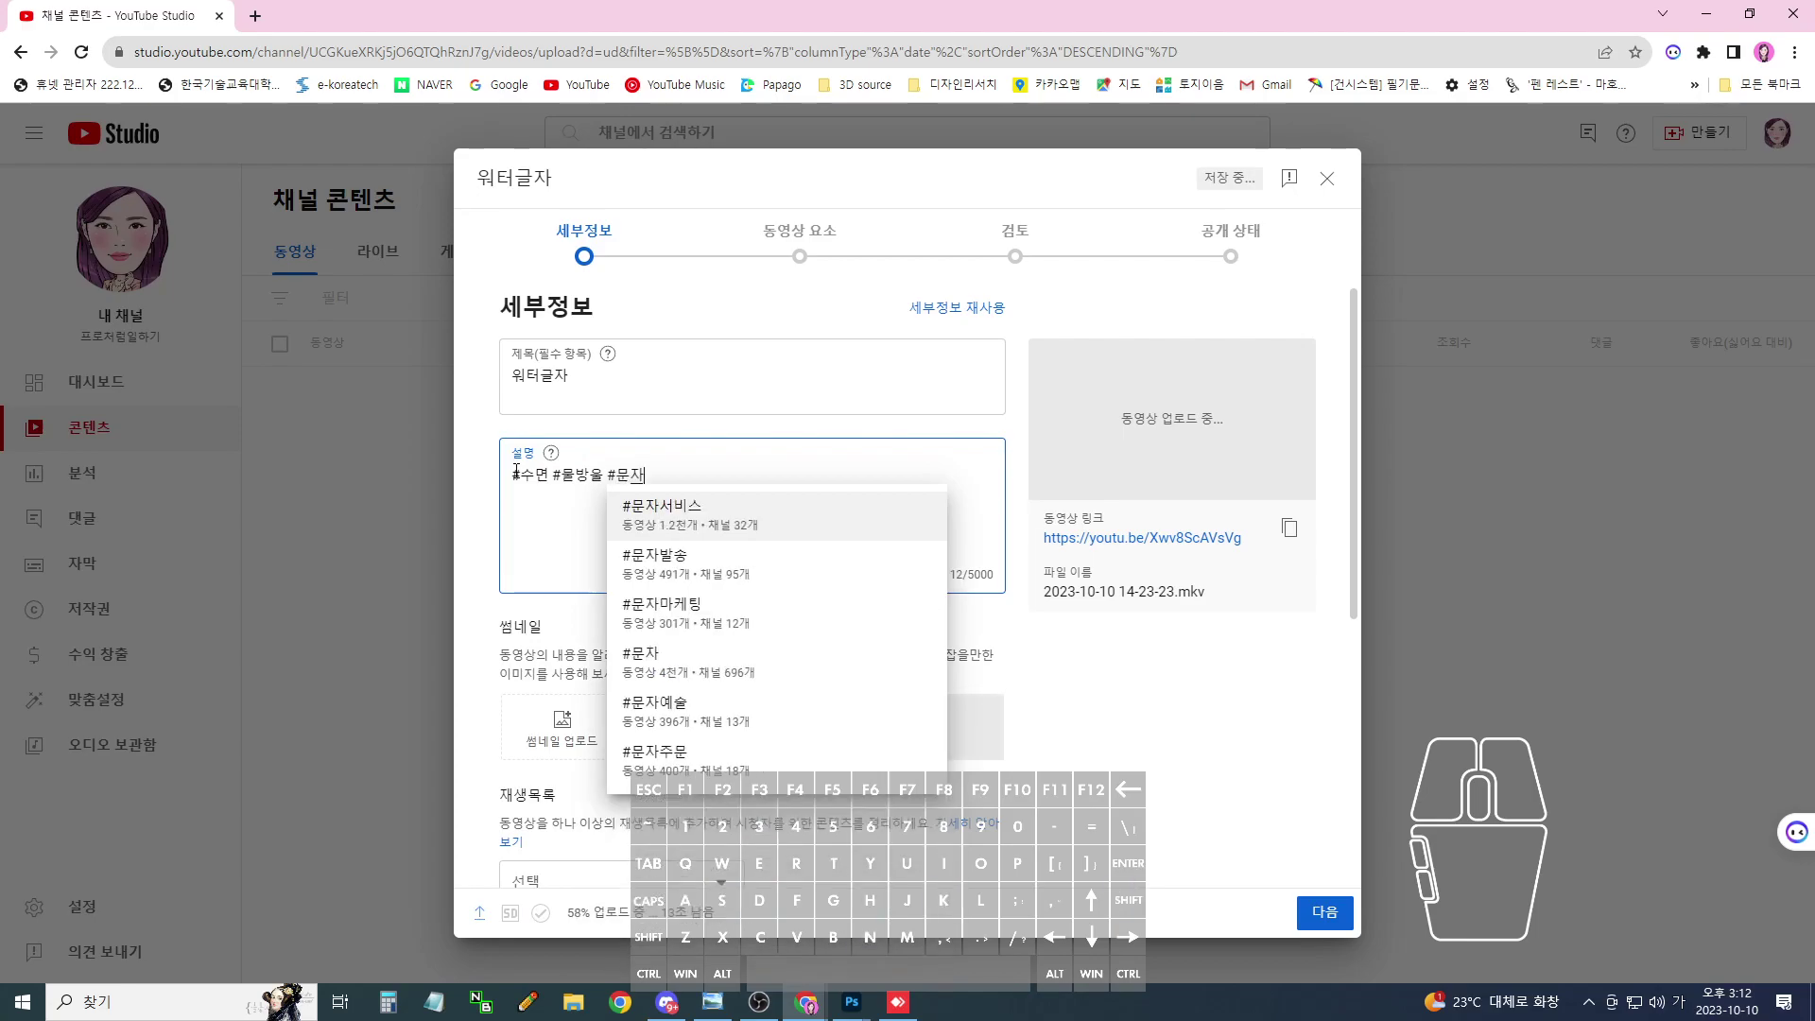
text( #ㅊ)
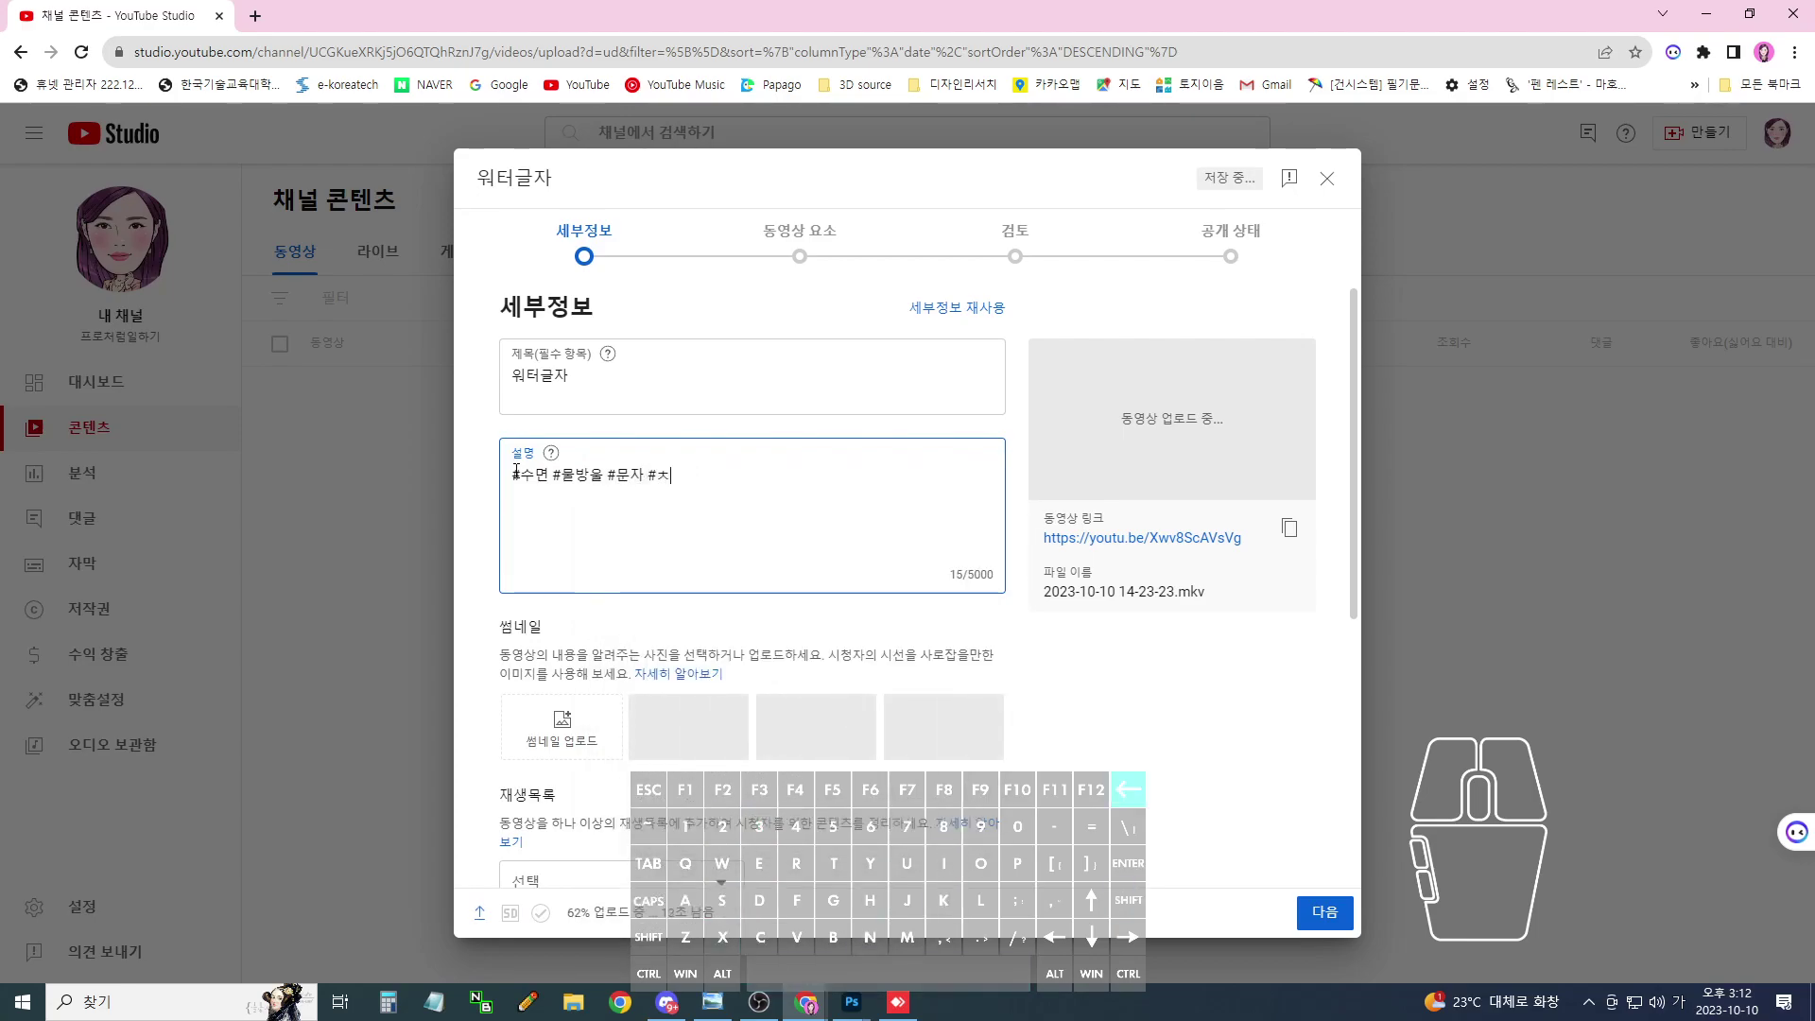
text(ㅐ널 #)
text(초토샤)
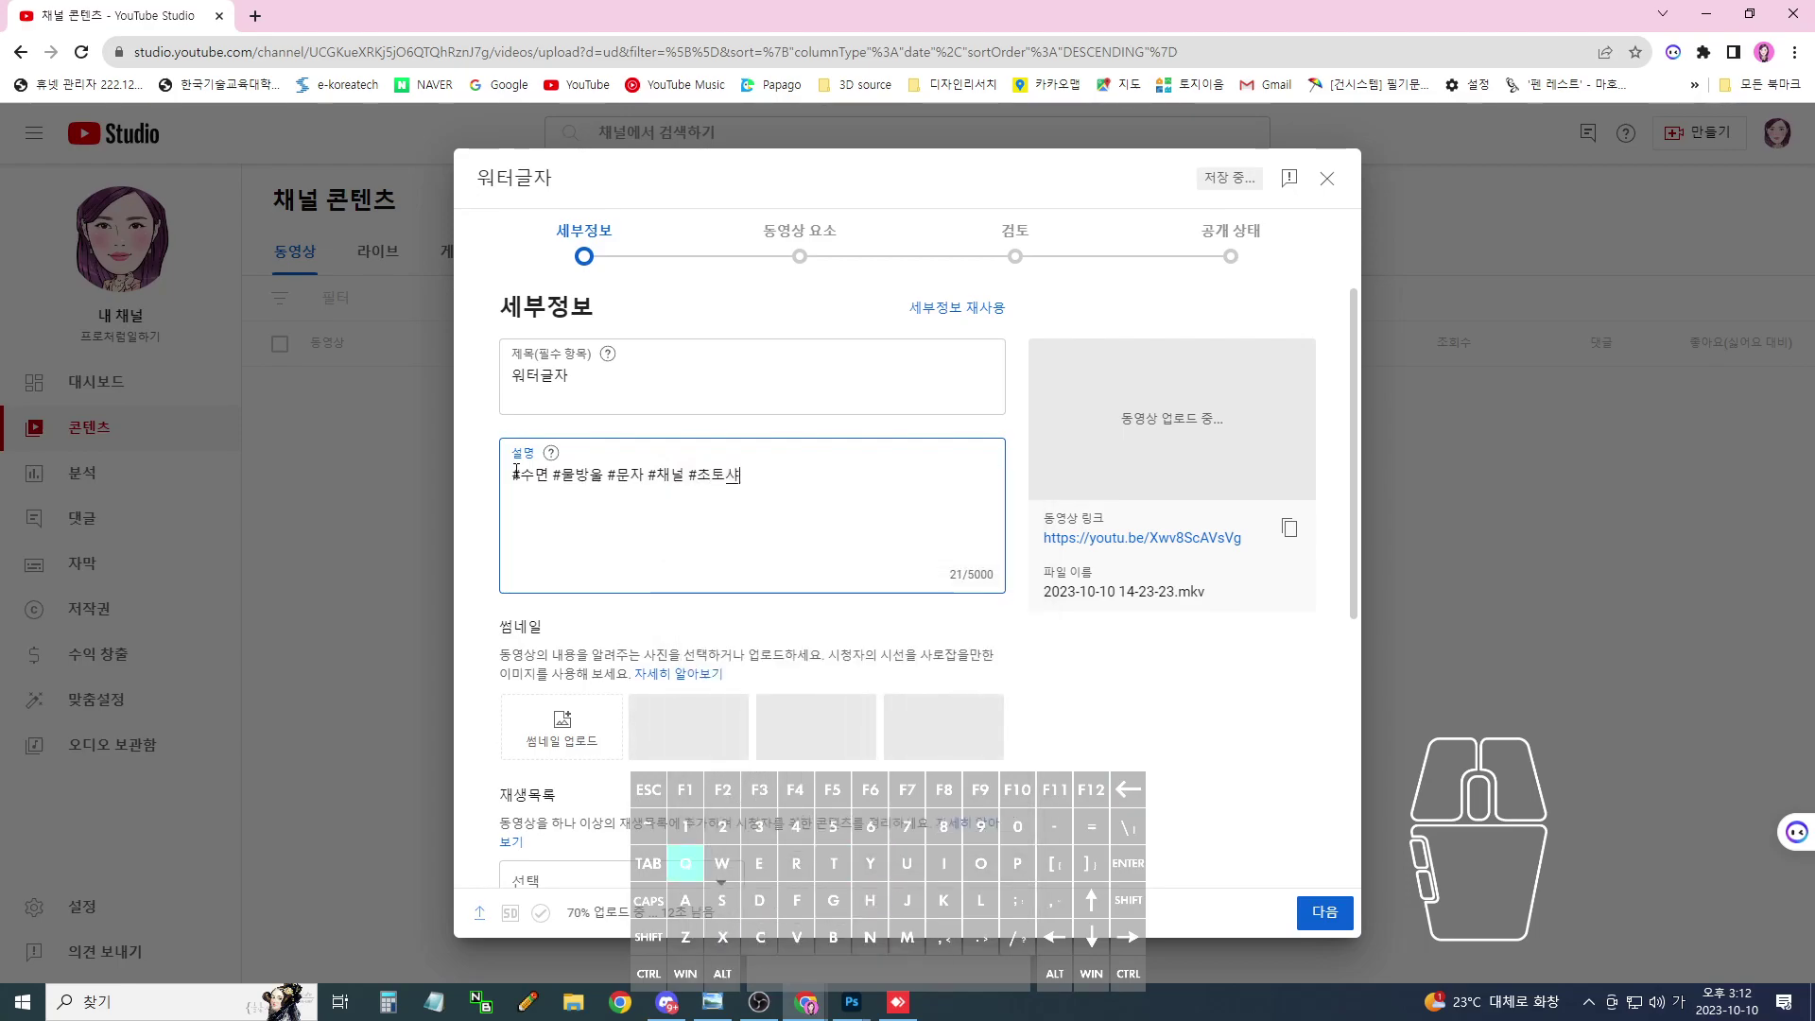
key(BackSpace)
key(BackSpace)
key(BackSpace)
key(BackSpace)
text(포토샵)
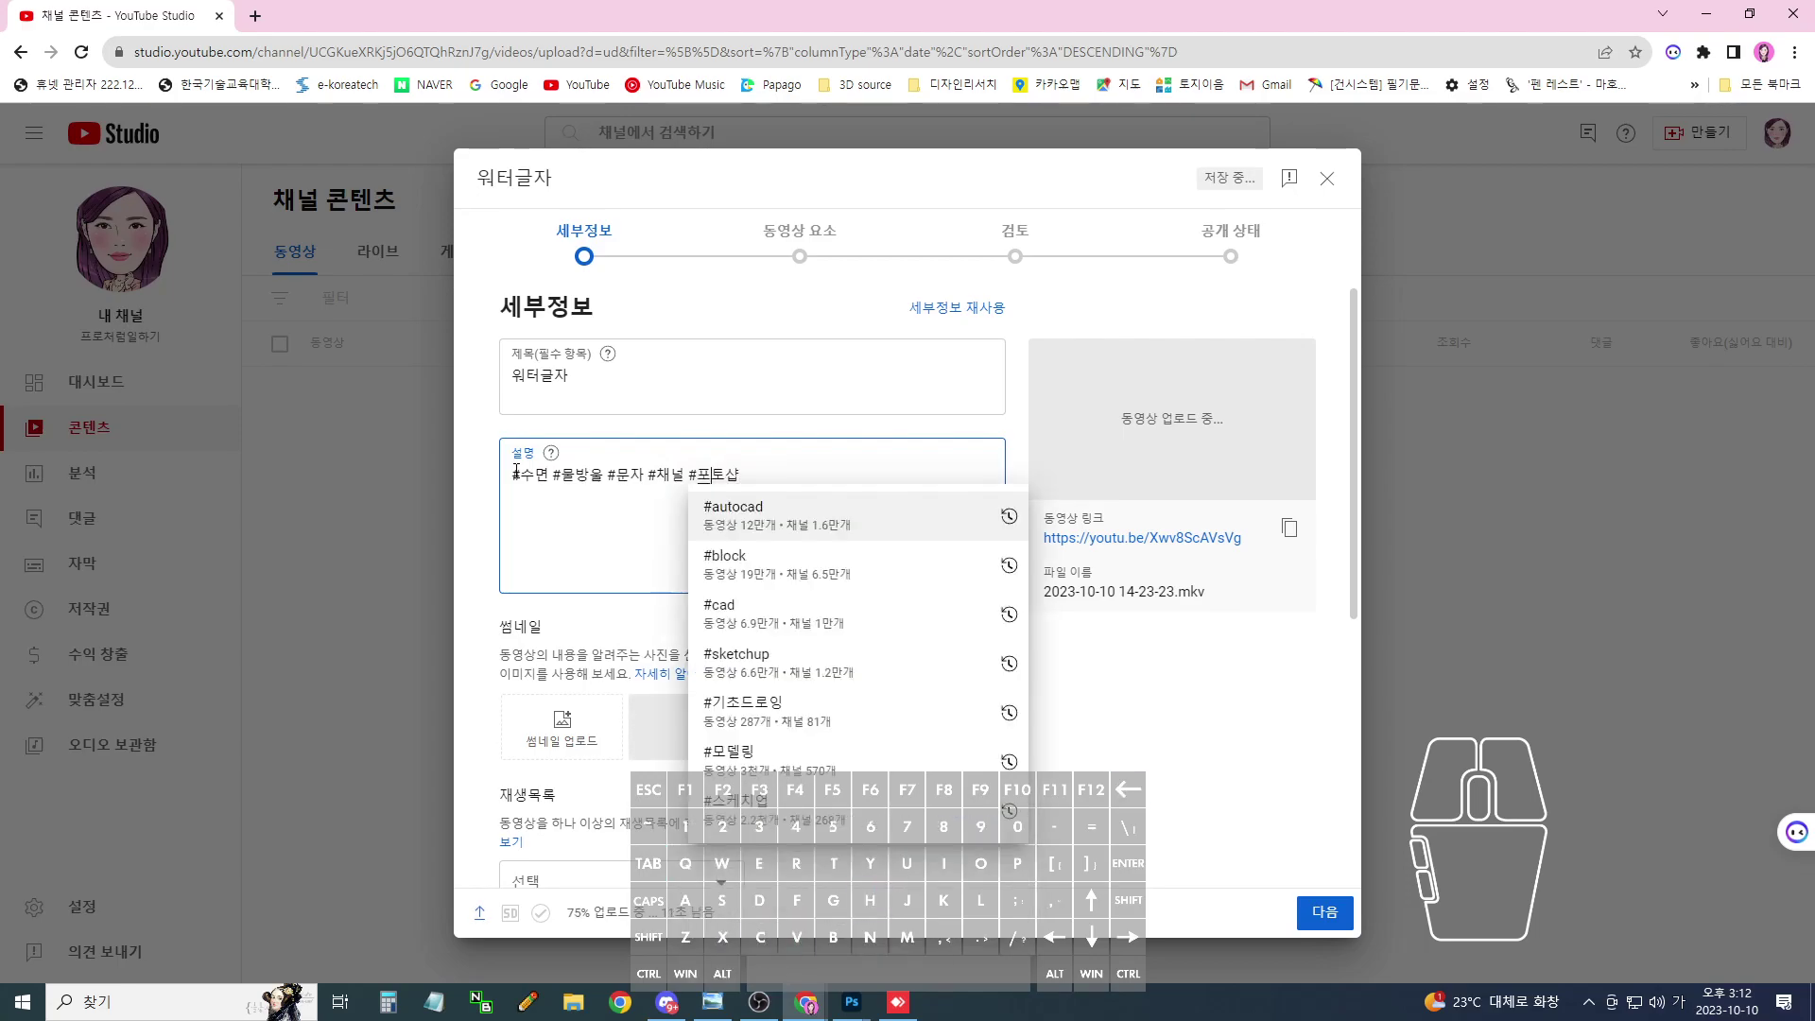
text( #)
key(Hangul)
text(photoshop)
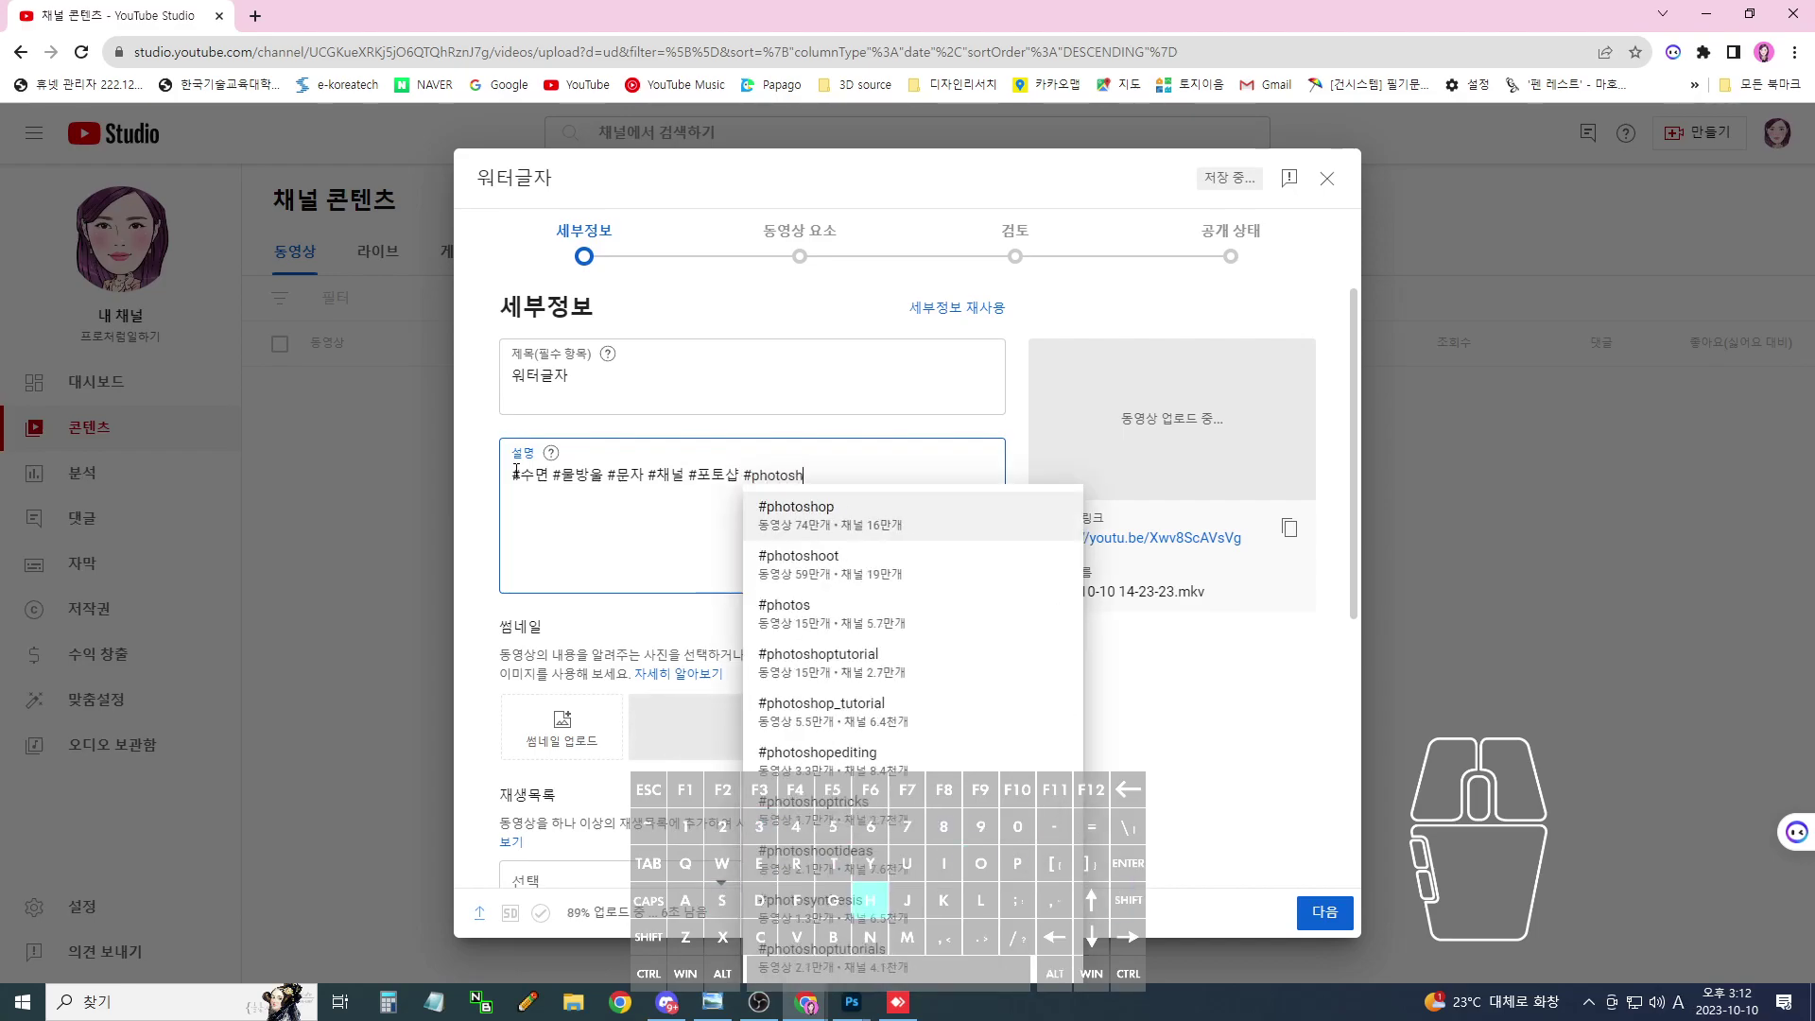
click(565, 444)
click(1289, 529)
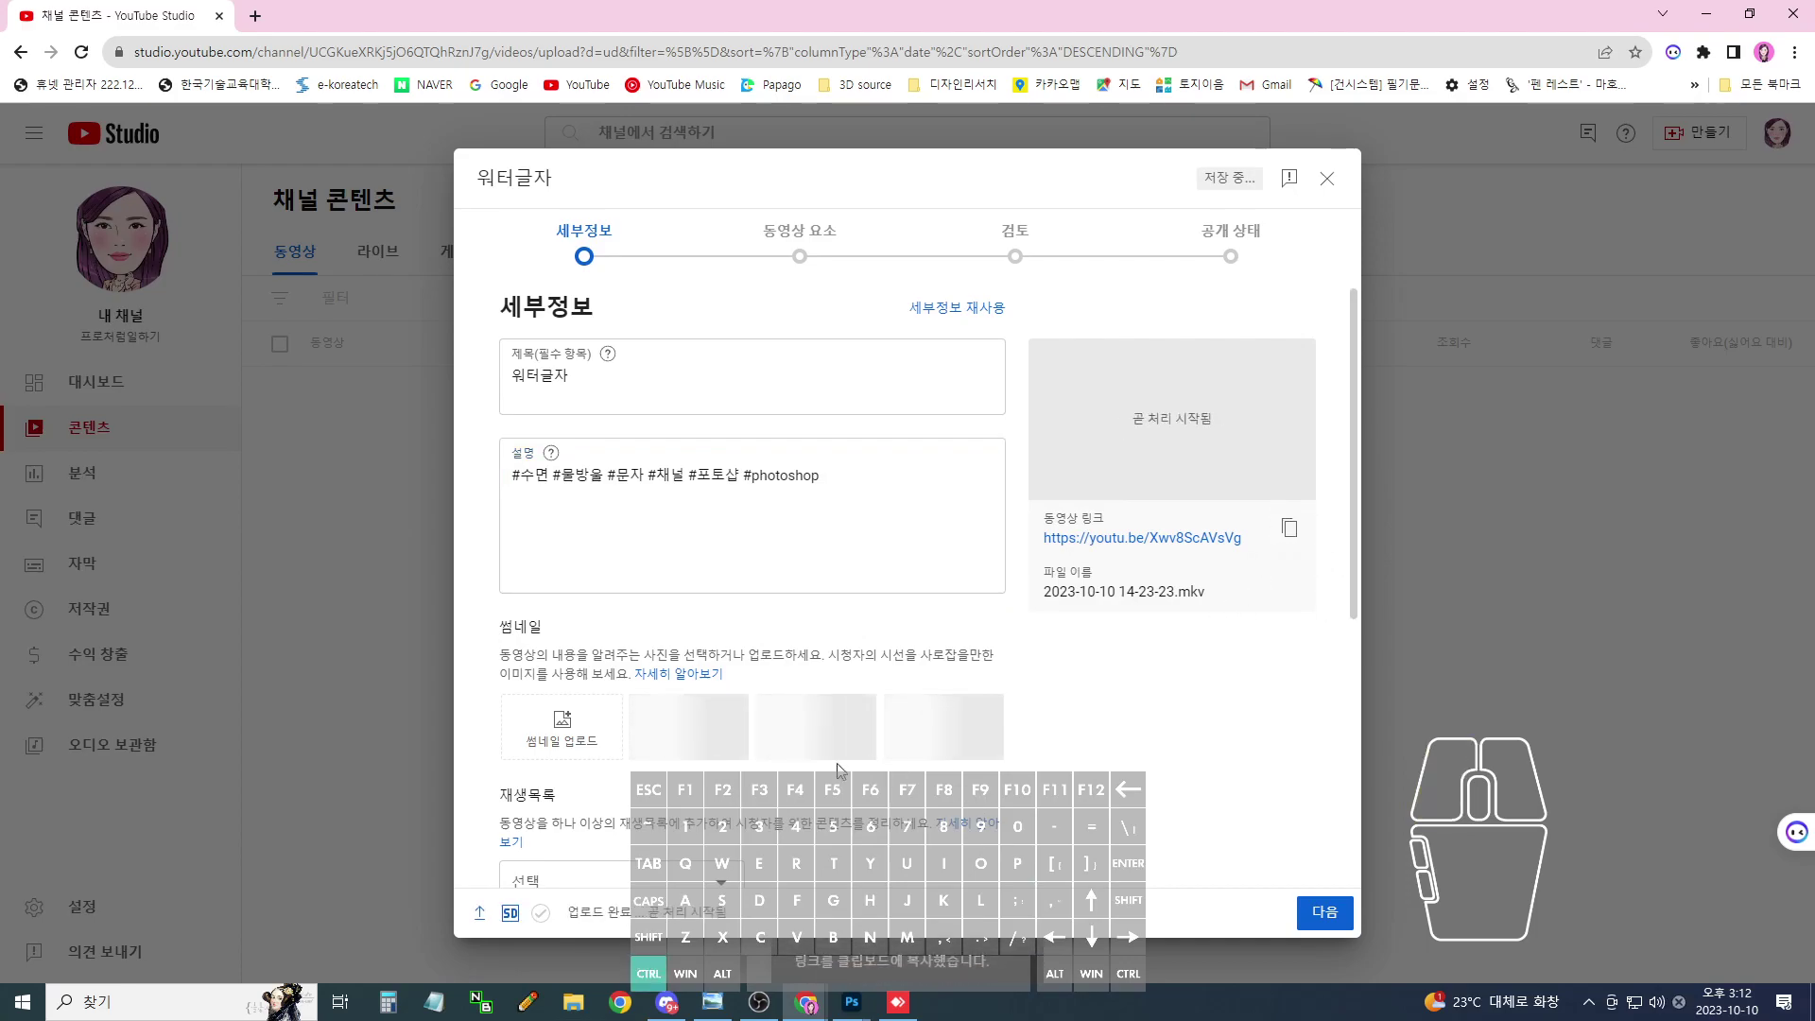
- Add the video to the 4. 포토샵 수업 playlist
scroll(707, 792, down, 2)
click(640, 693)
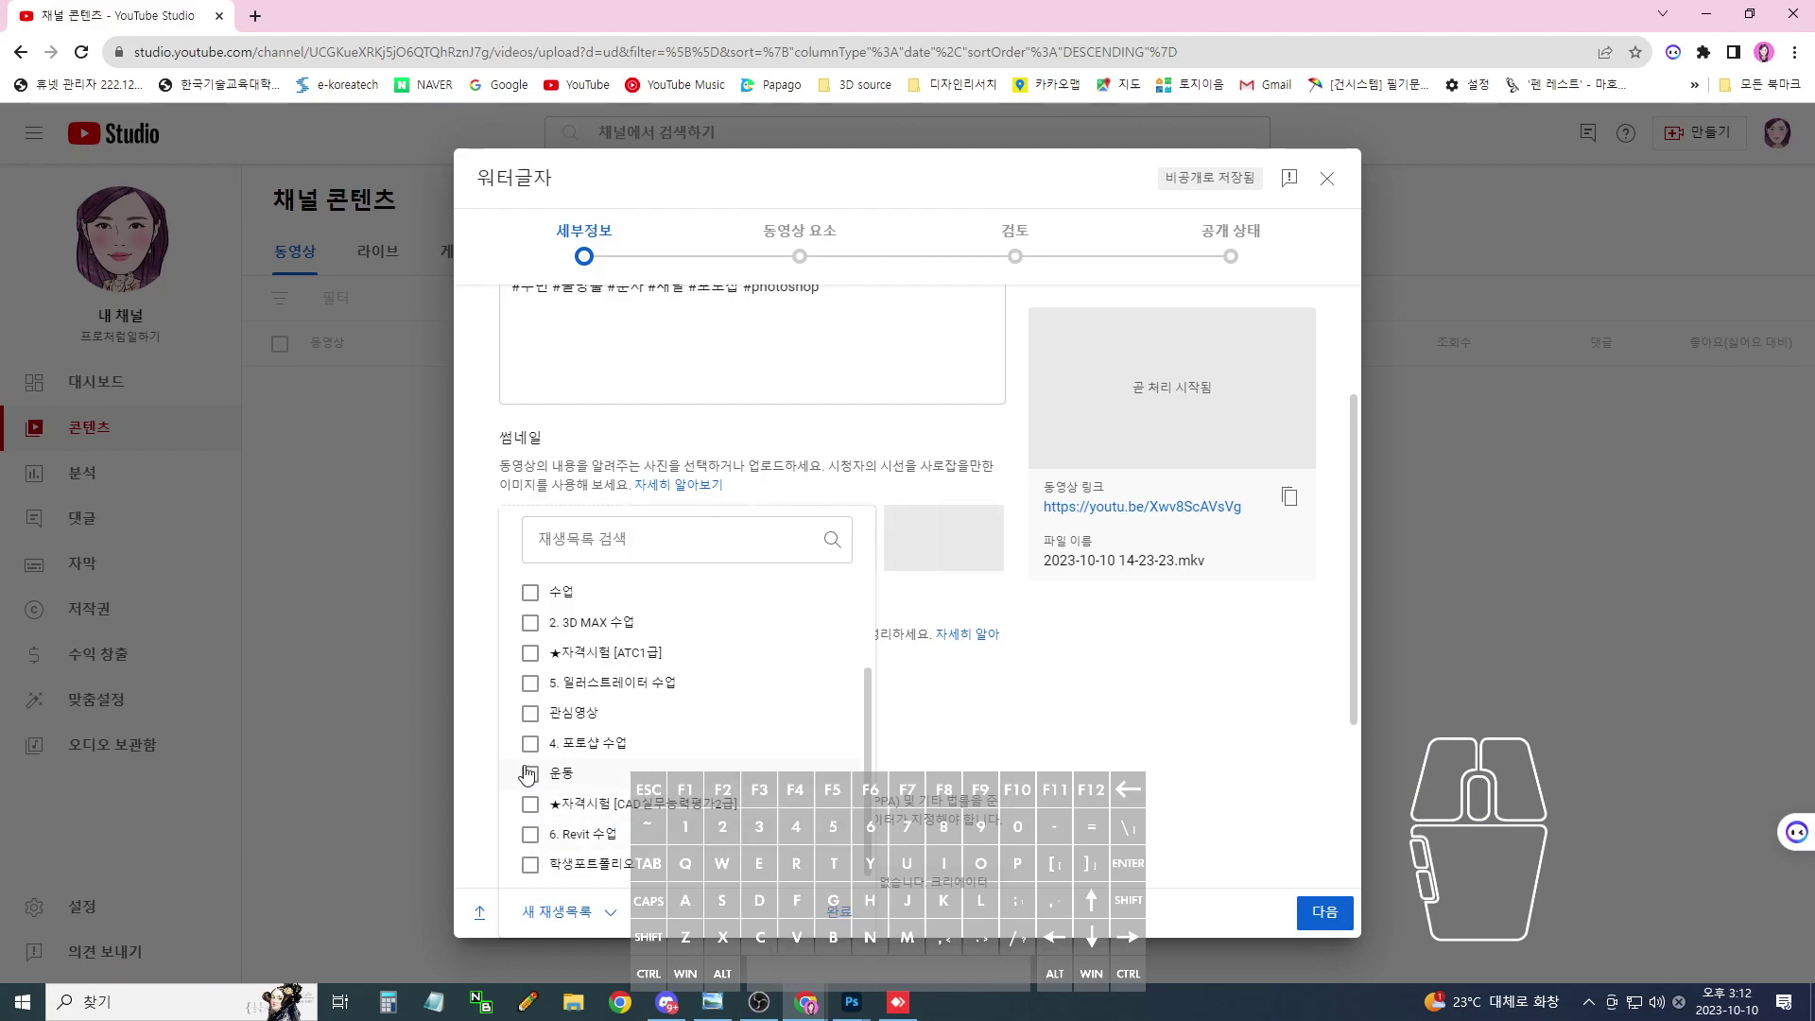
click(530, 743)
scroll(567, 764, up, 2)
click(838, 911)
- Mark it not made for kids, publish it as Public, then open KakaoTalk from the tray
click(1310, 913)
click(597, 711)
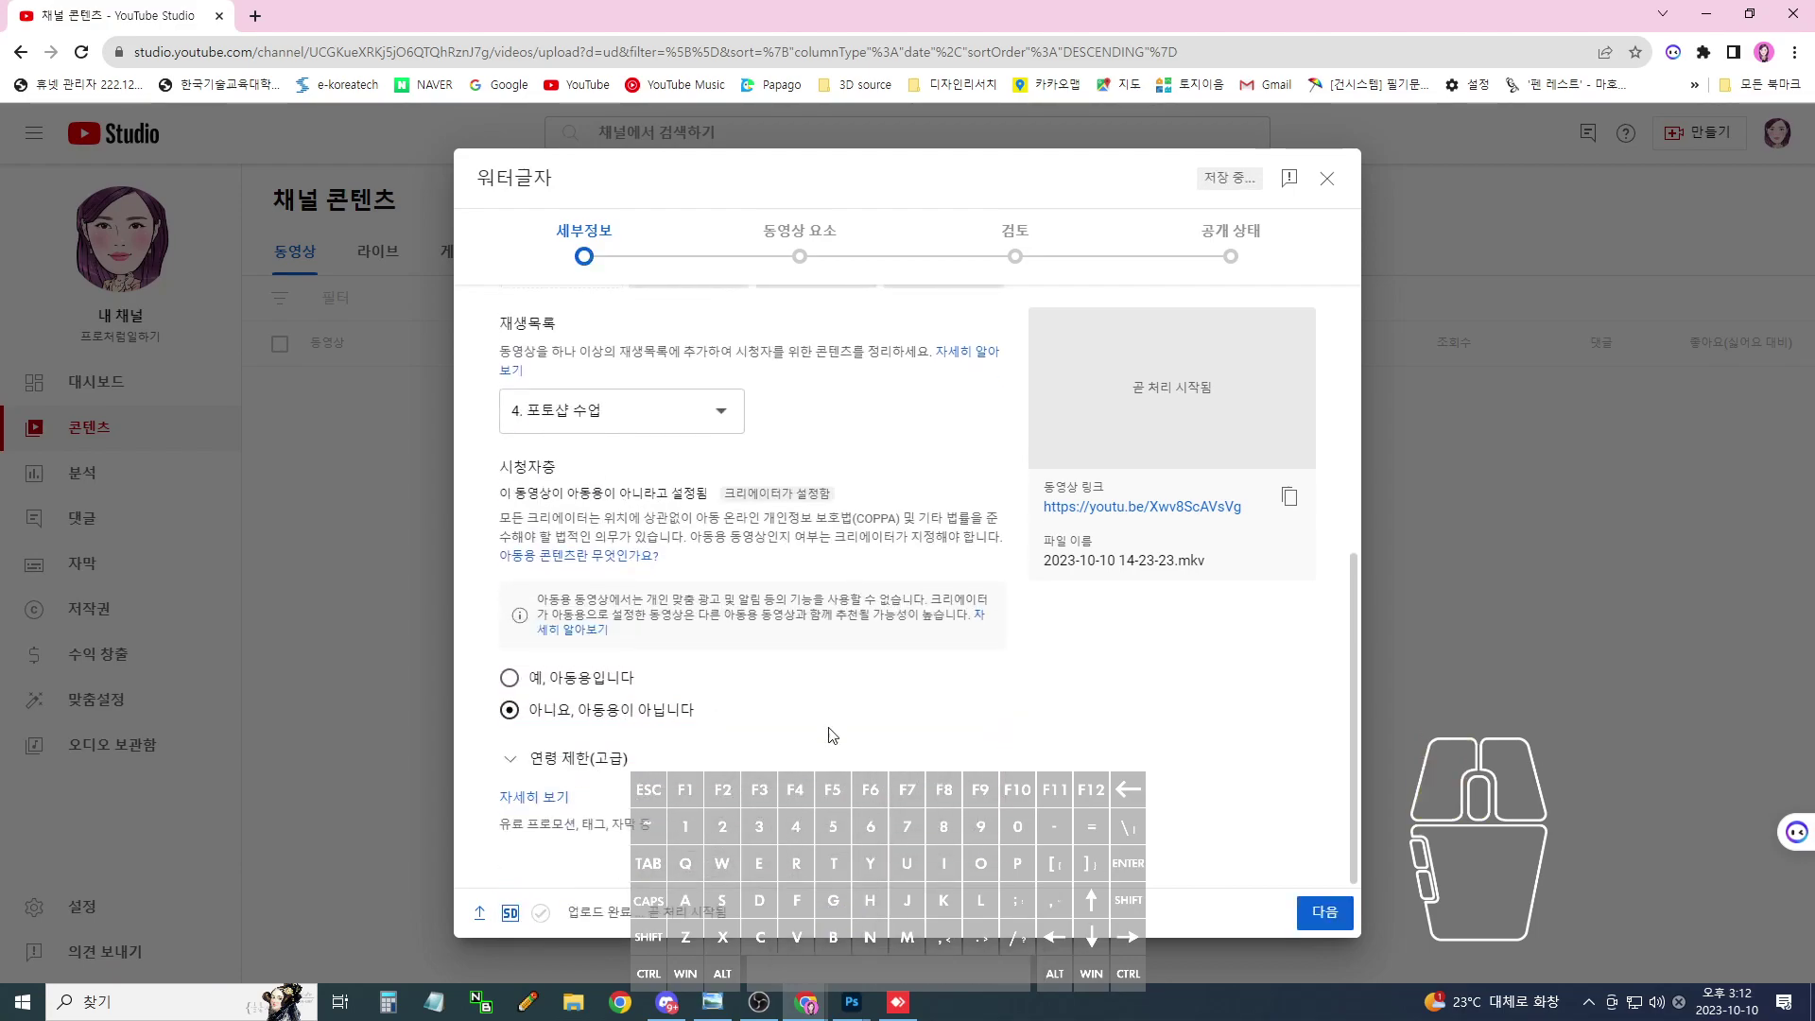
click(1326, 912)
click(1326, 912)
click(1326, 912)
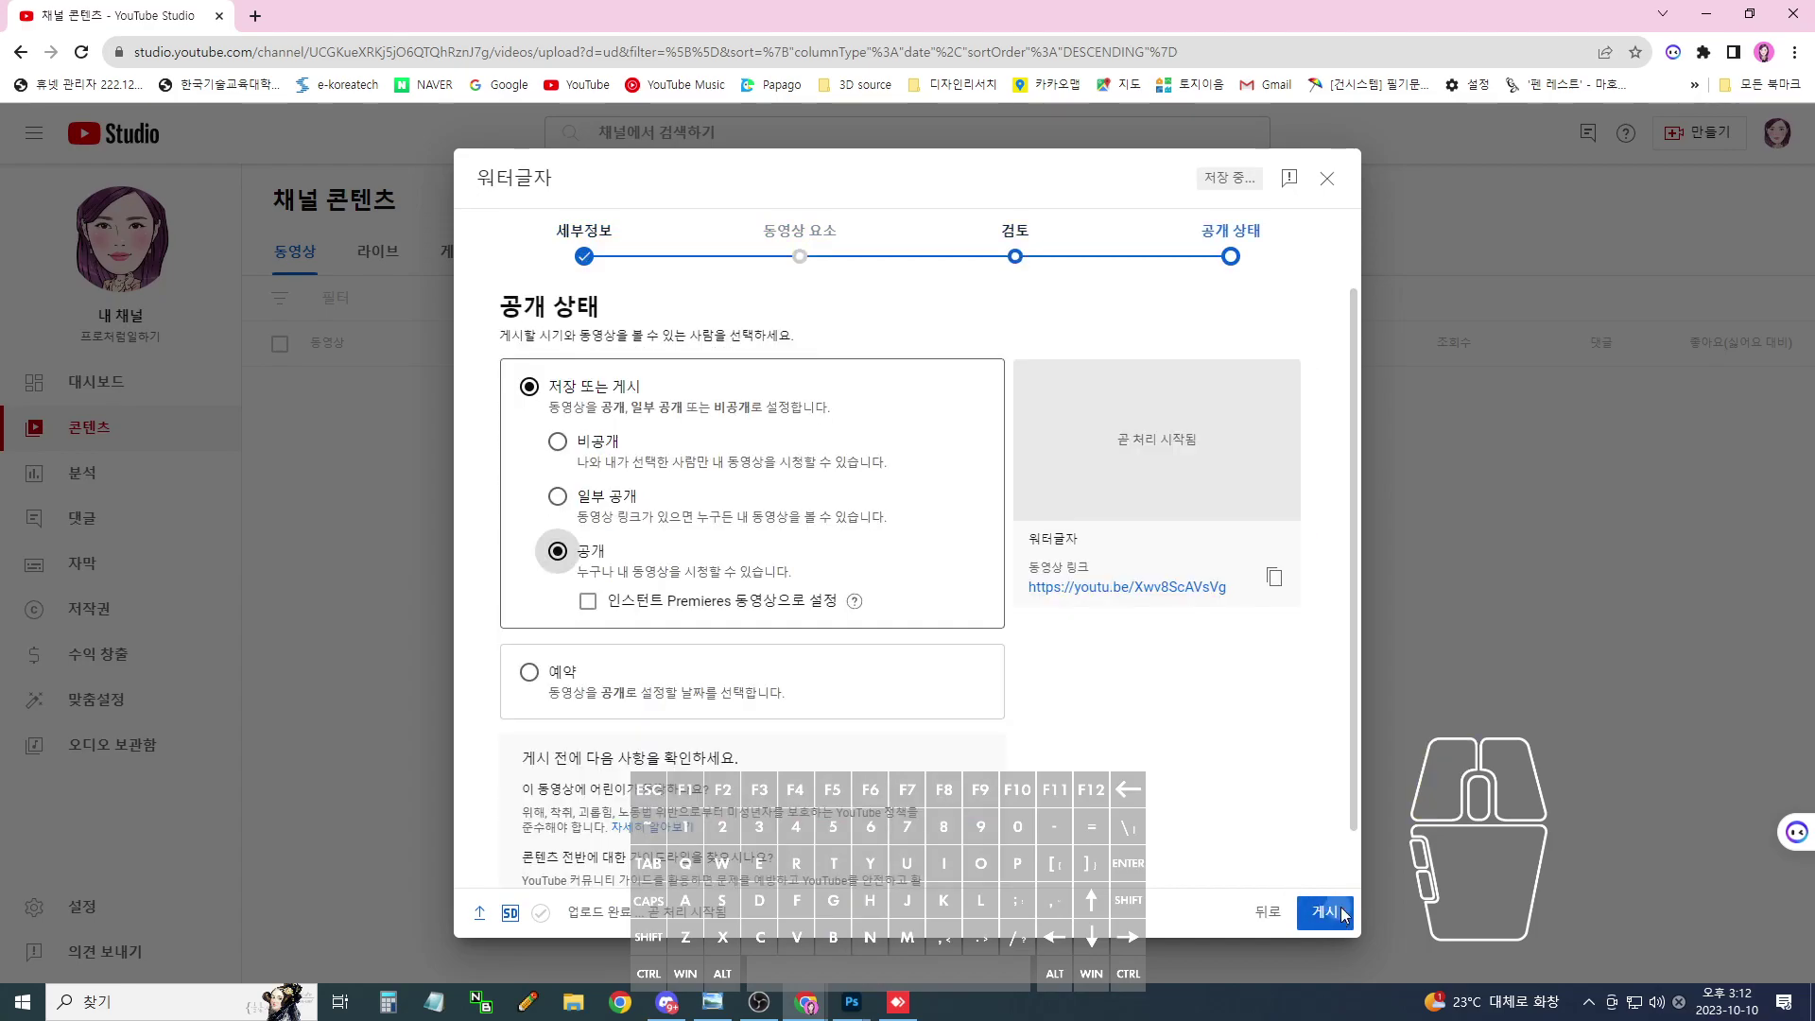
click(1337, 915)
click(1588, 1001)
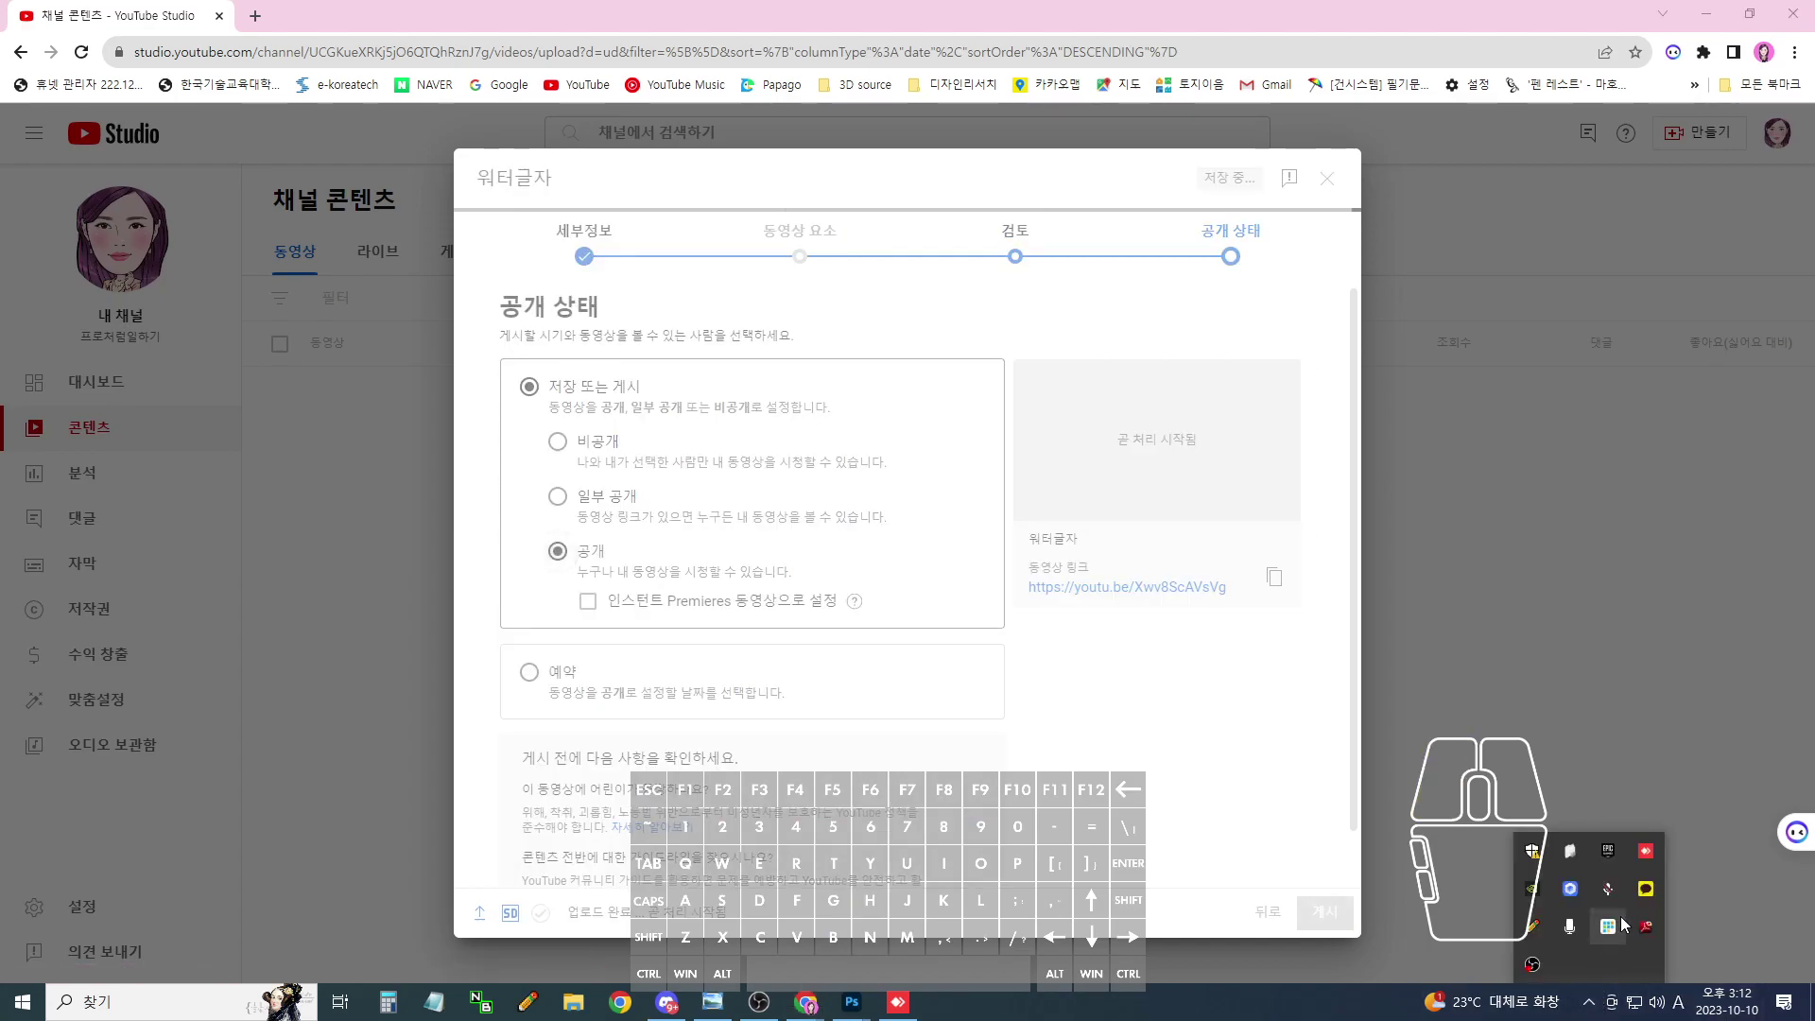
click(1649, 892)
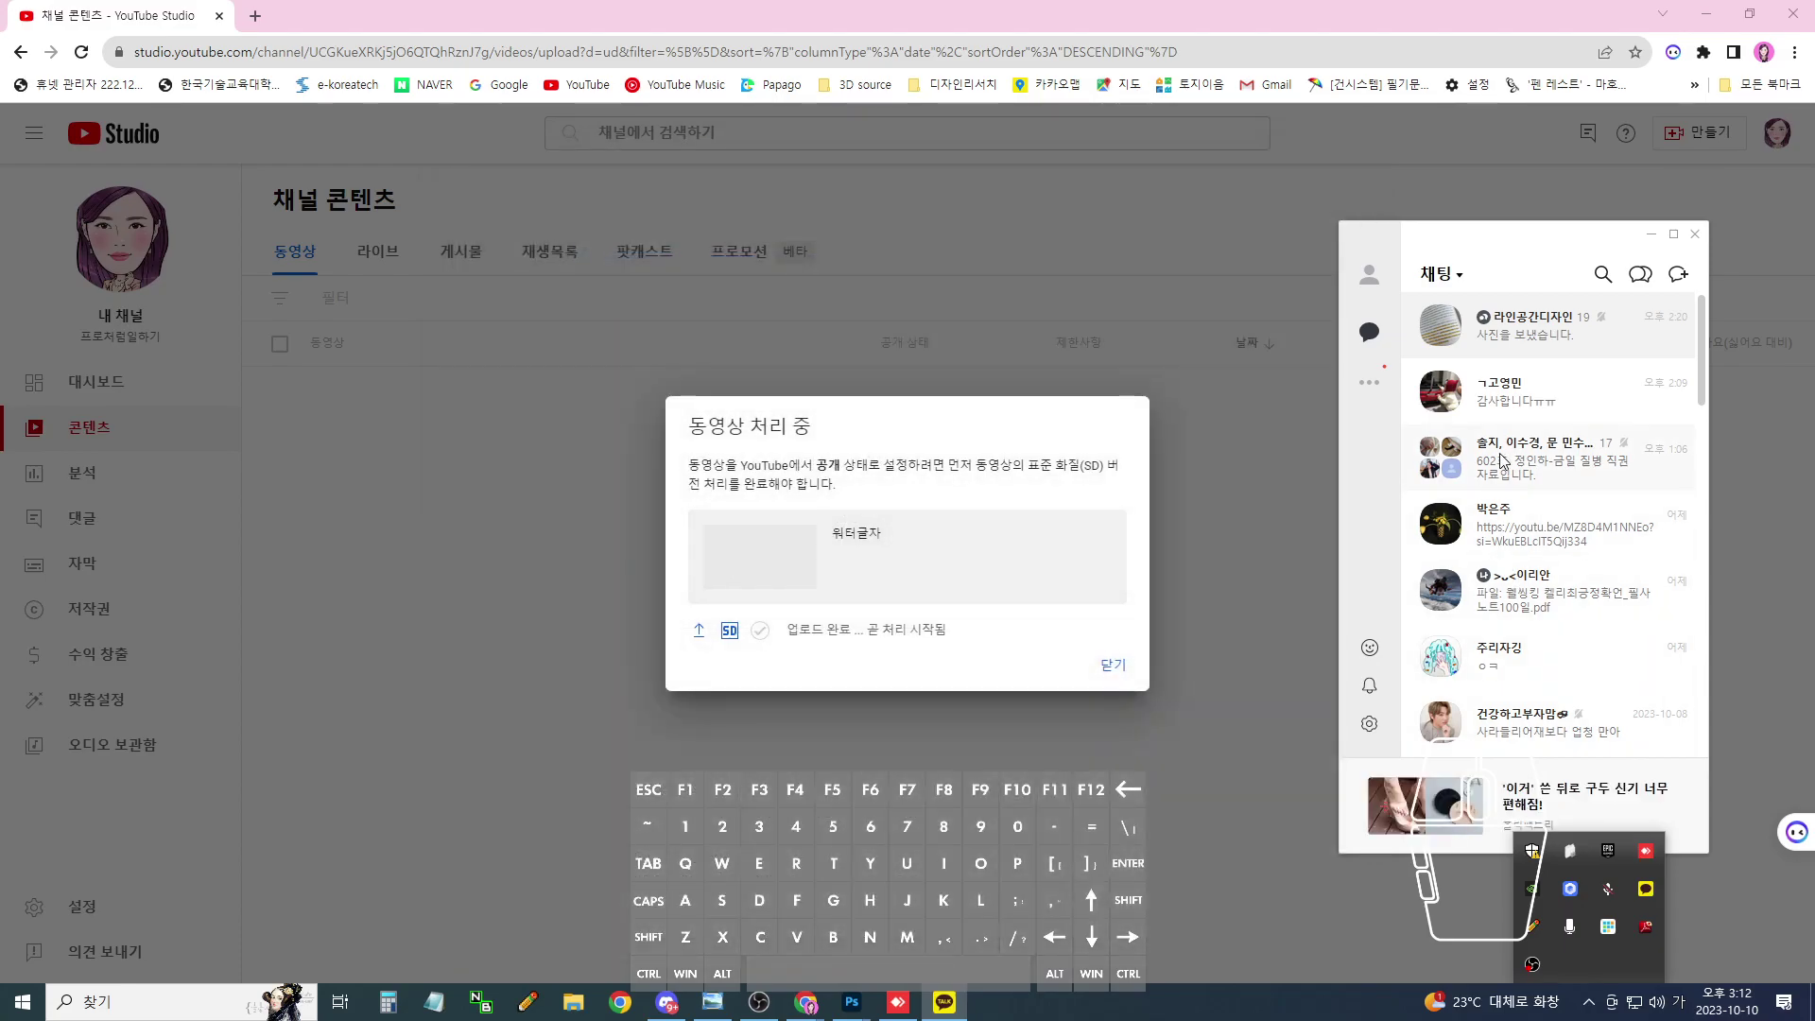
- Paste and send the copied video link in the 라인공간디자인 group chat
click(1503, 444)
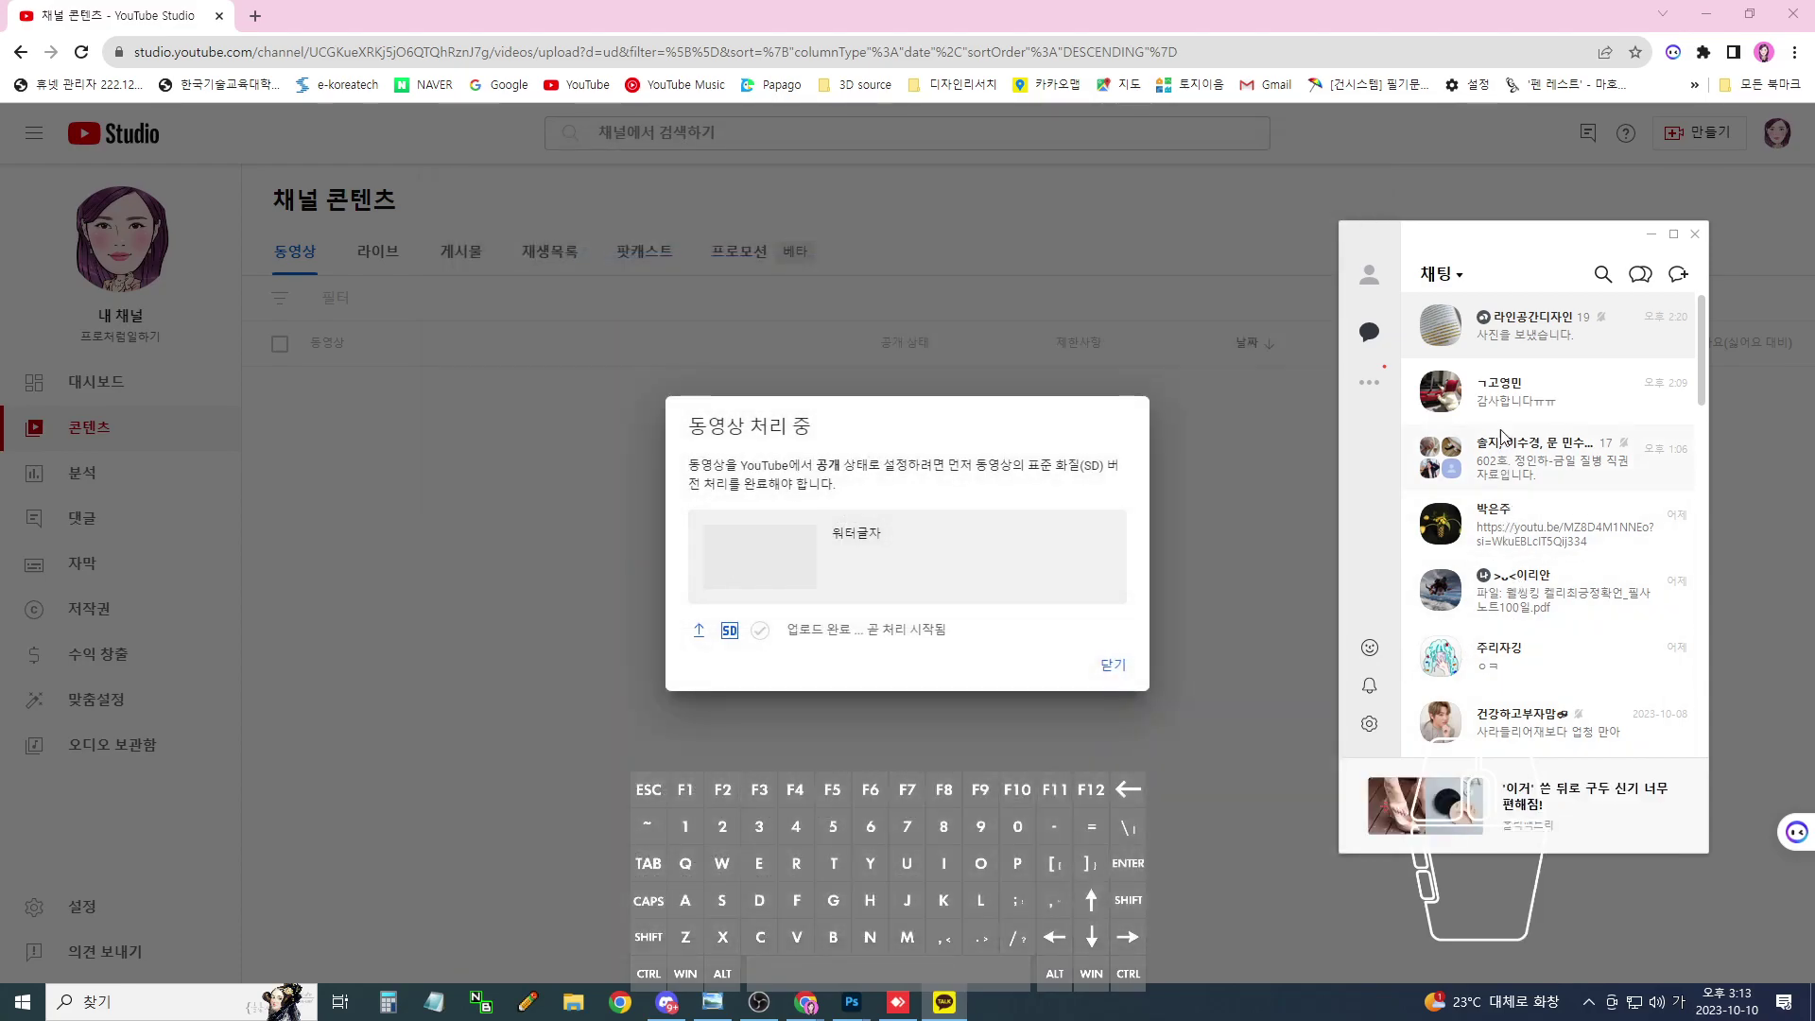
double_click(1517, 339)
key(ctrl+v)
key(Return)
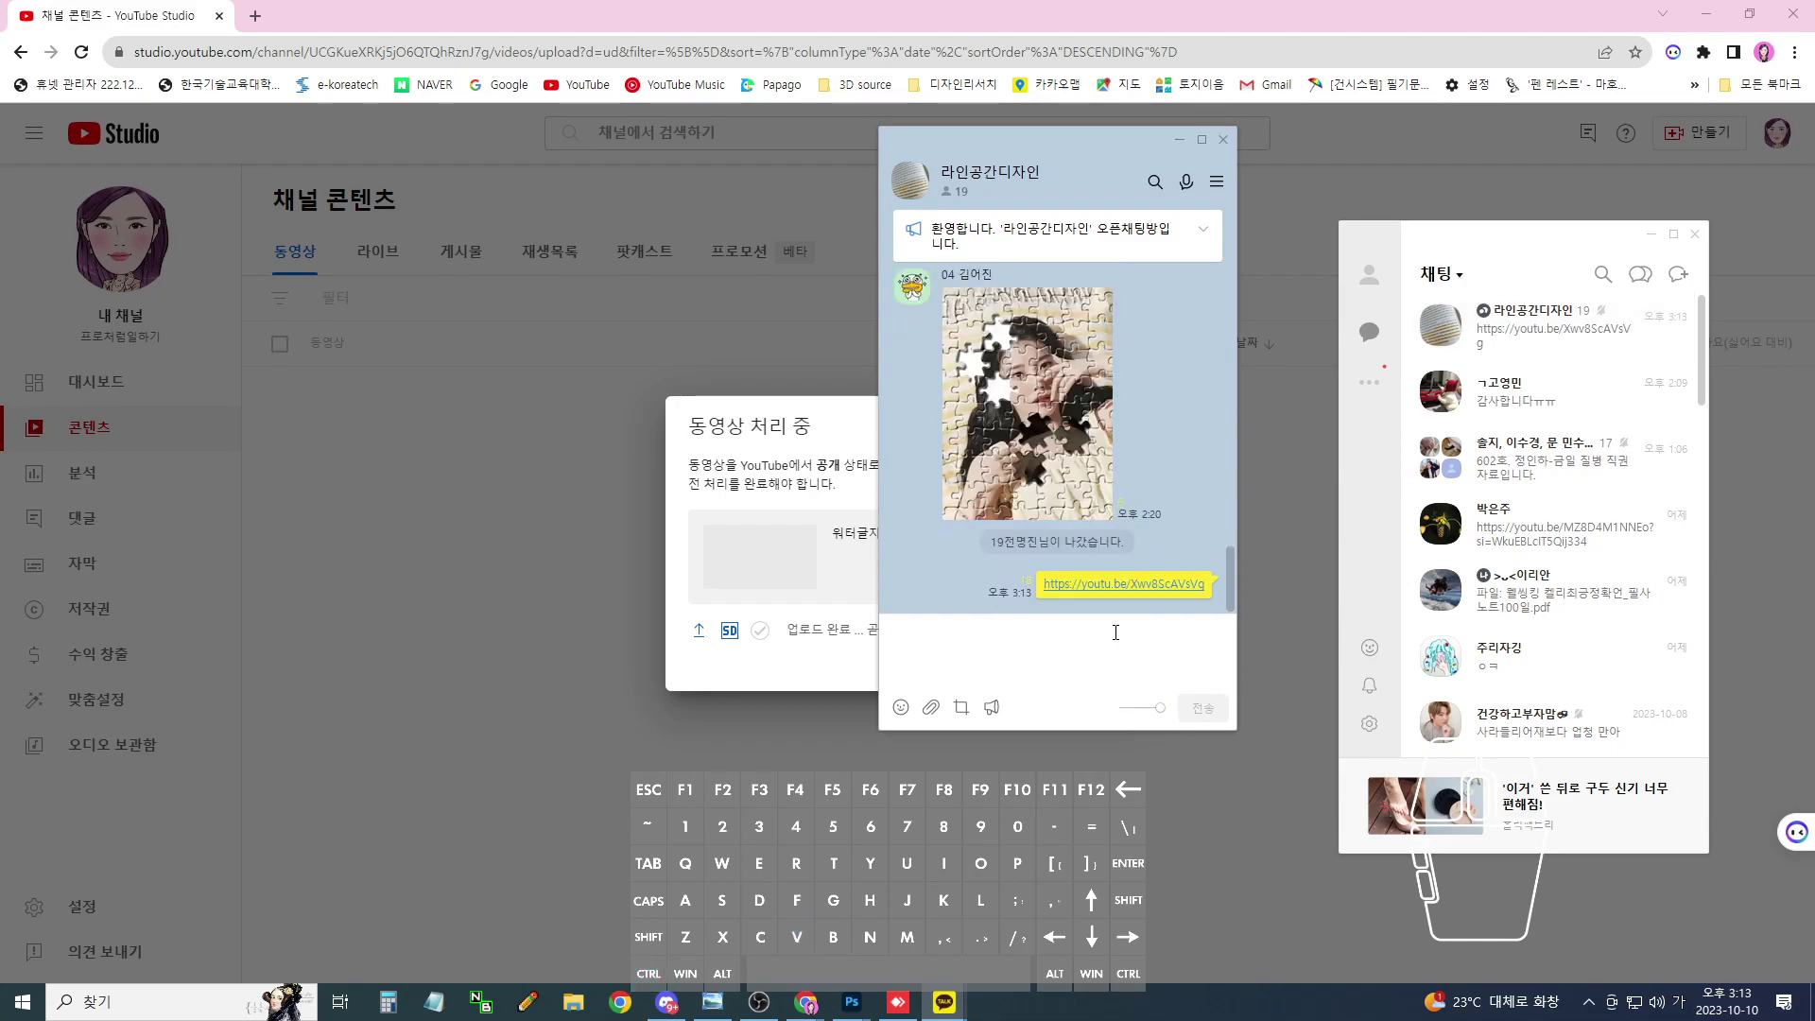
- Send the follow-up message 5곡시 and minimize the chat window
text(6)
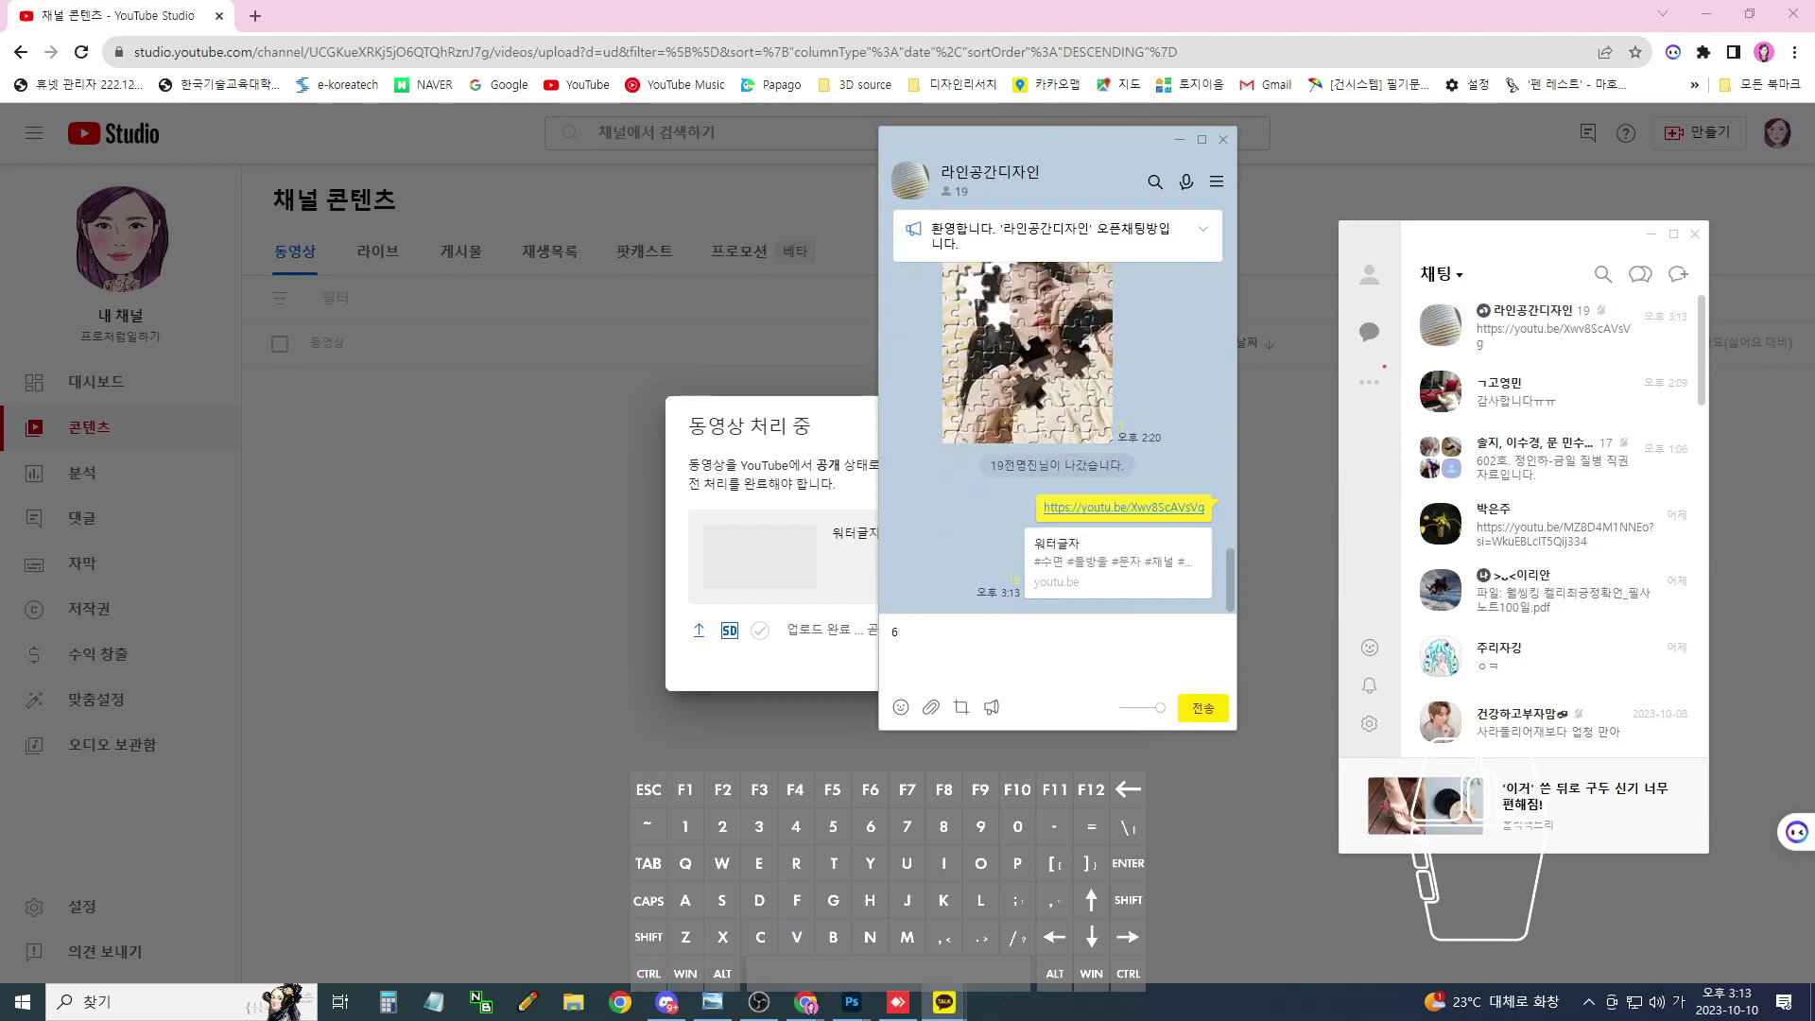
key(BackSpace)
text(5곡시)
key(Return)
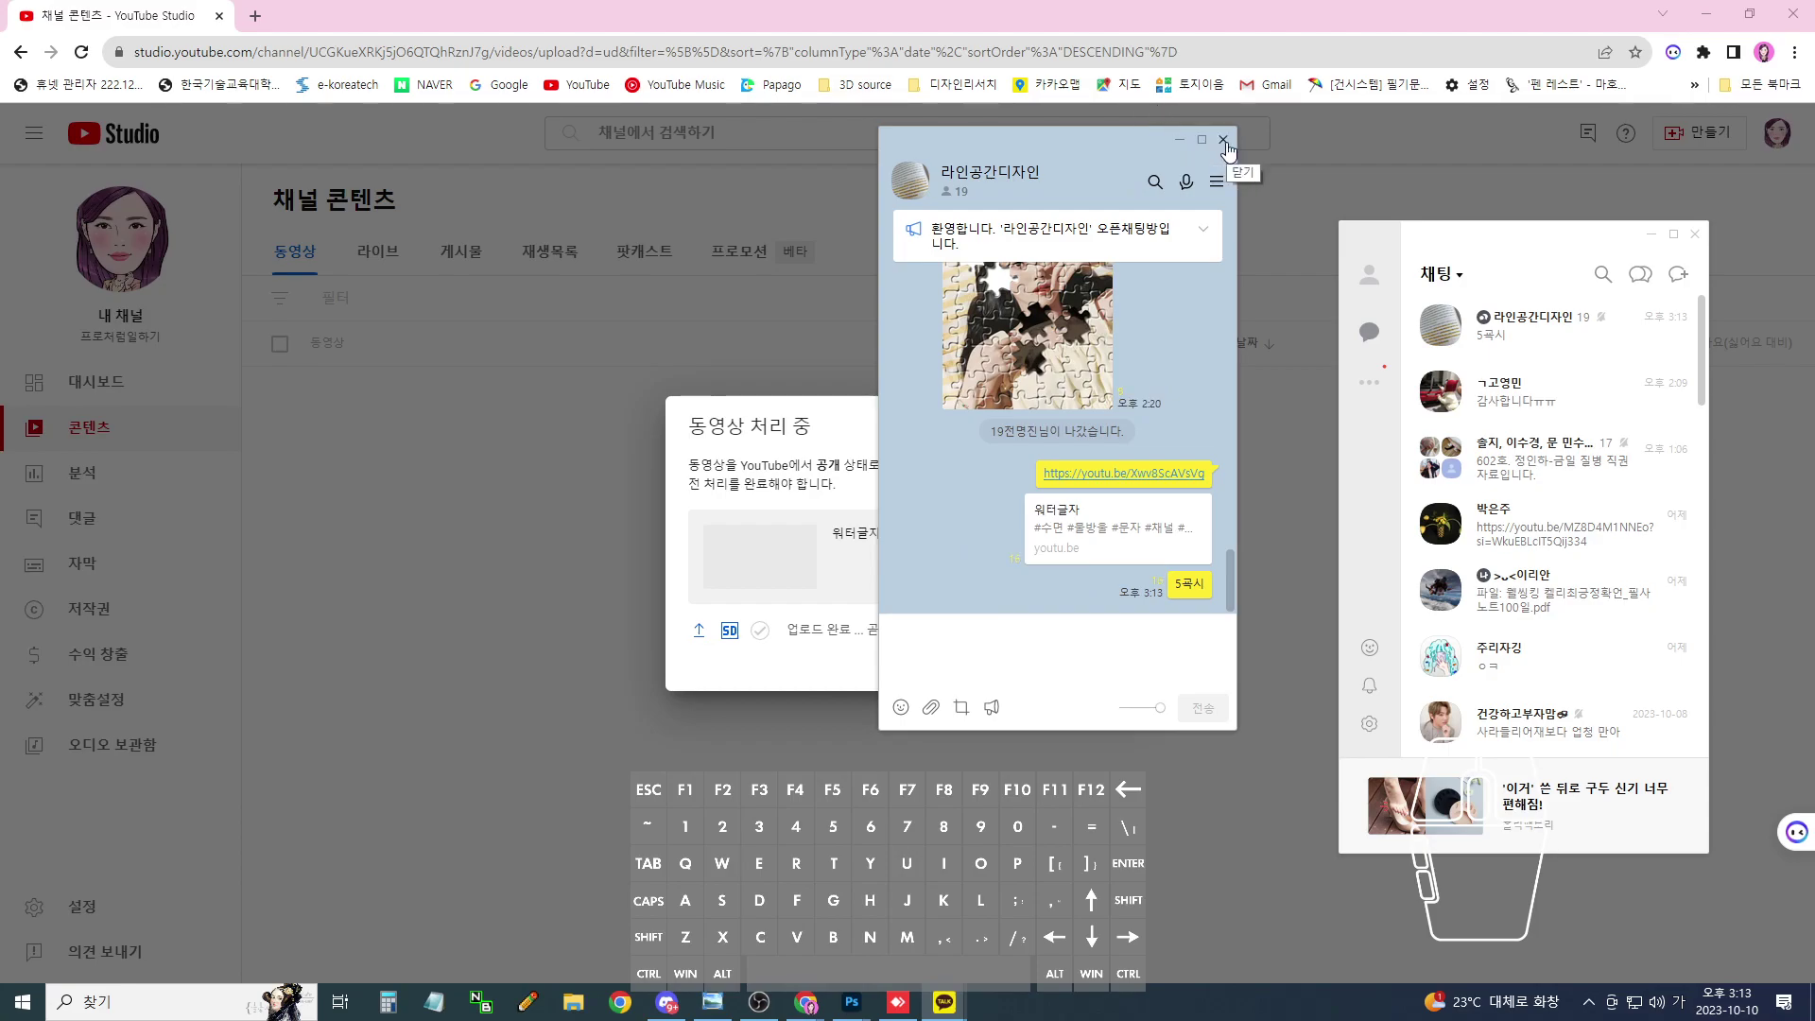
click(1178, 142)
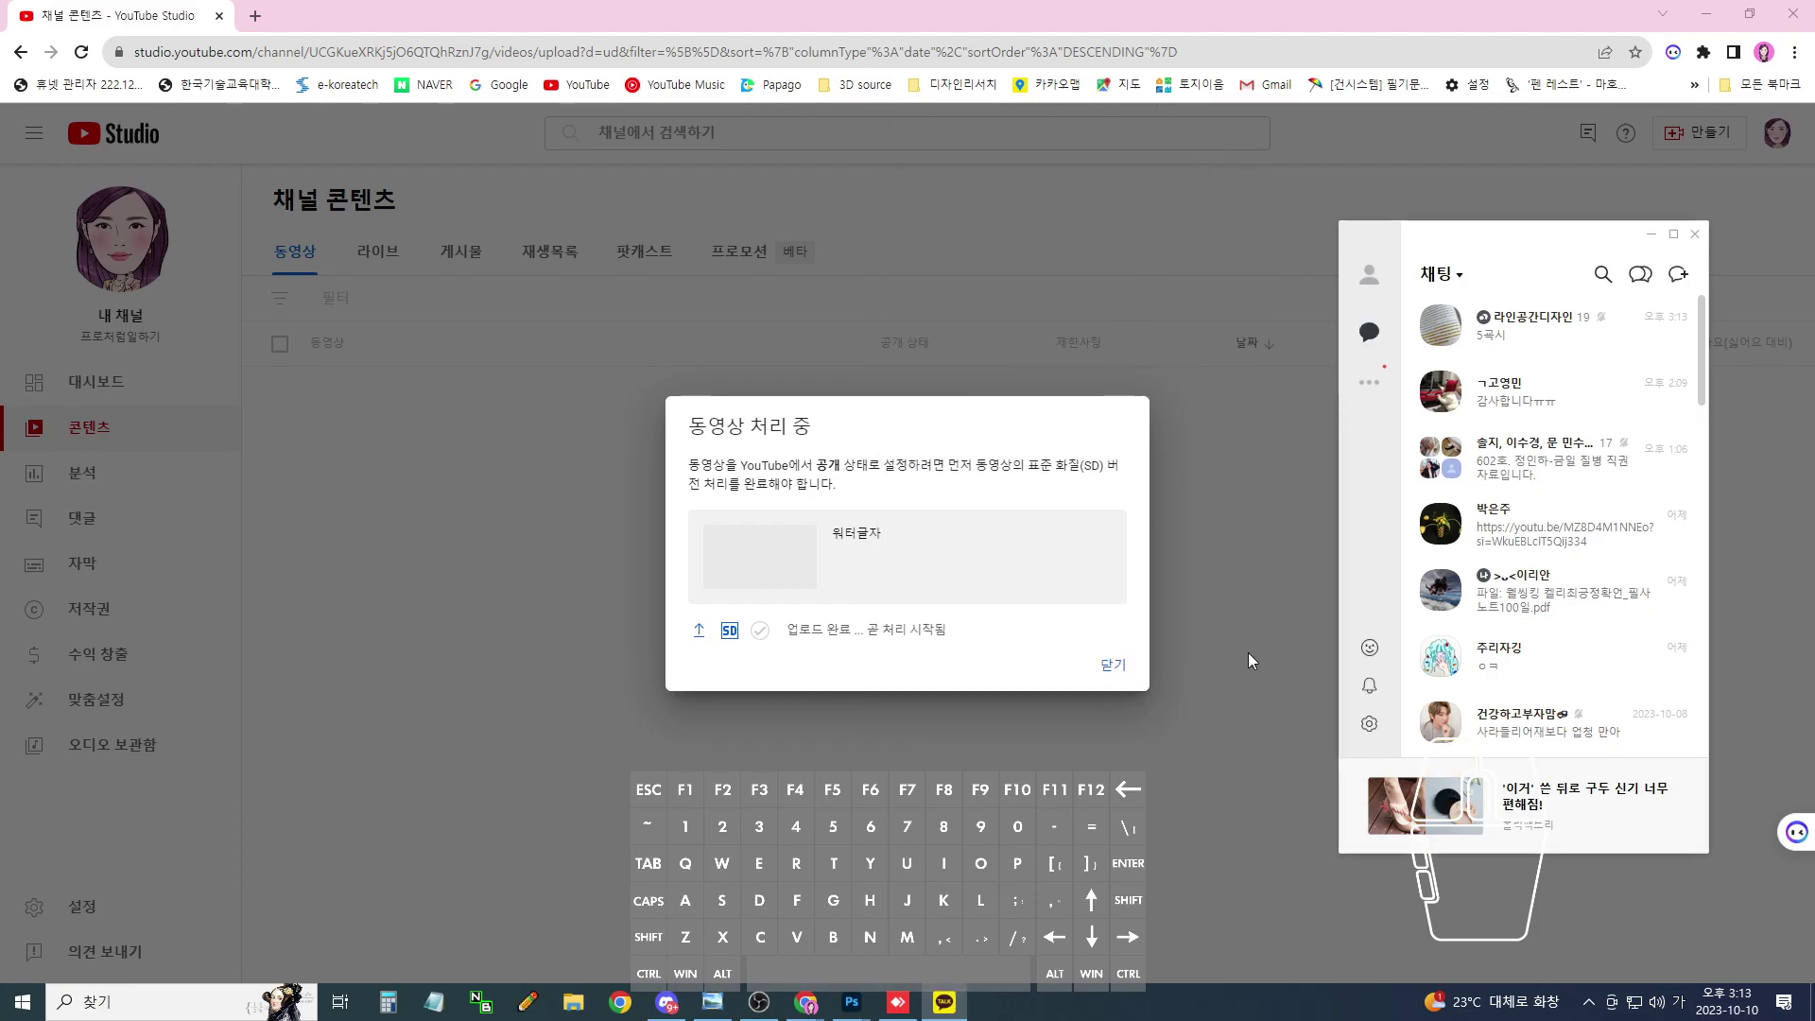
- Close the YouTube processing notice and switch back to Photoshop
click(1115, 666)
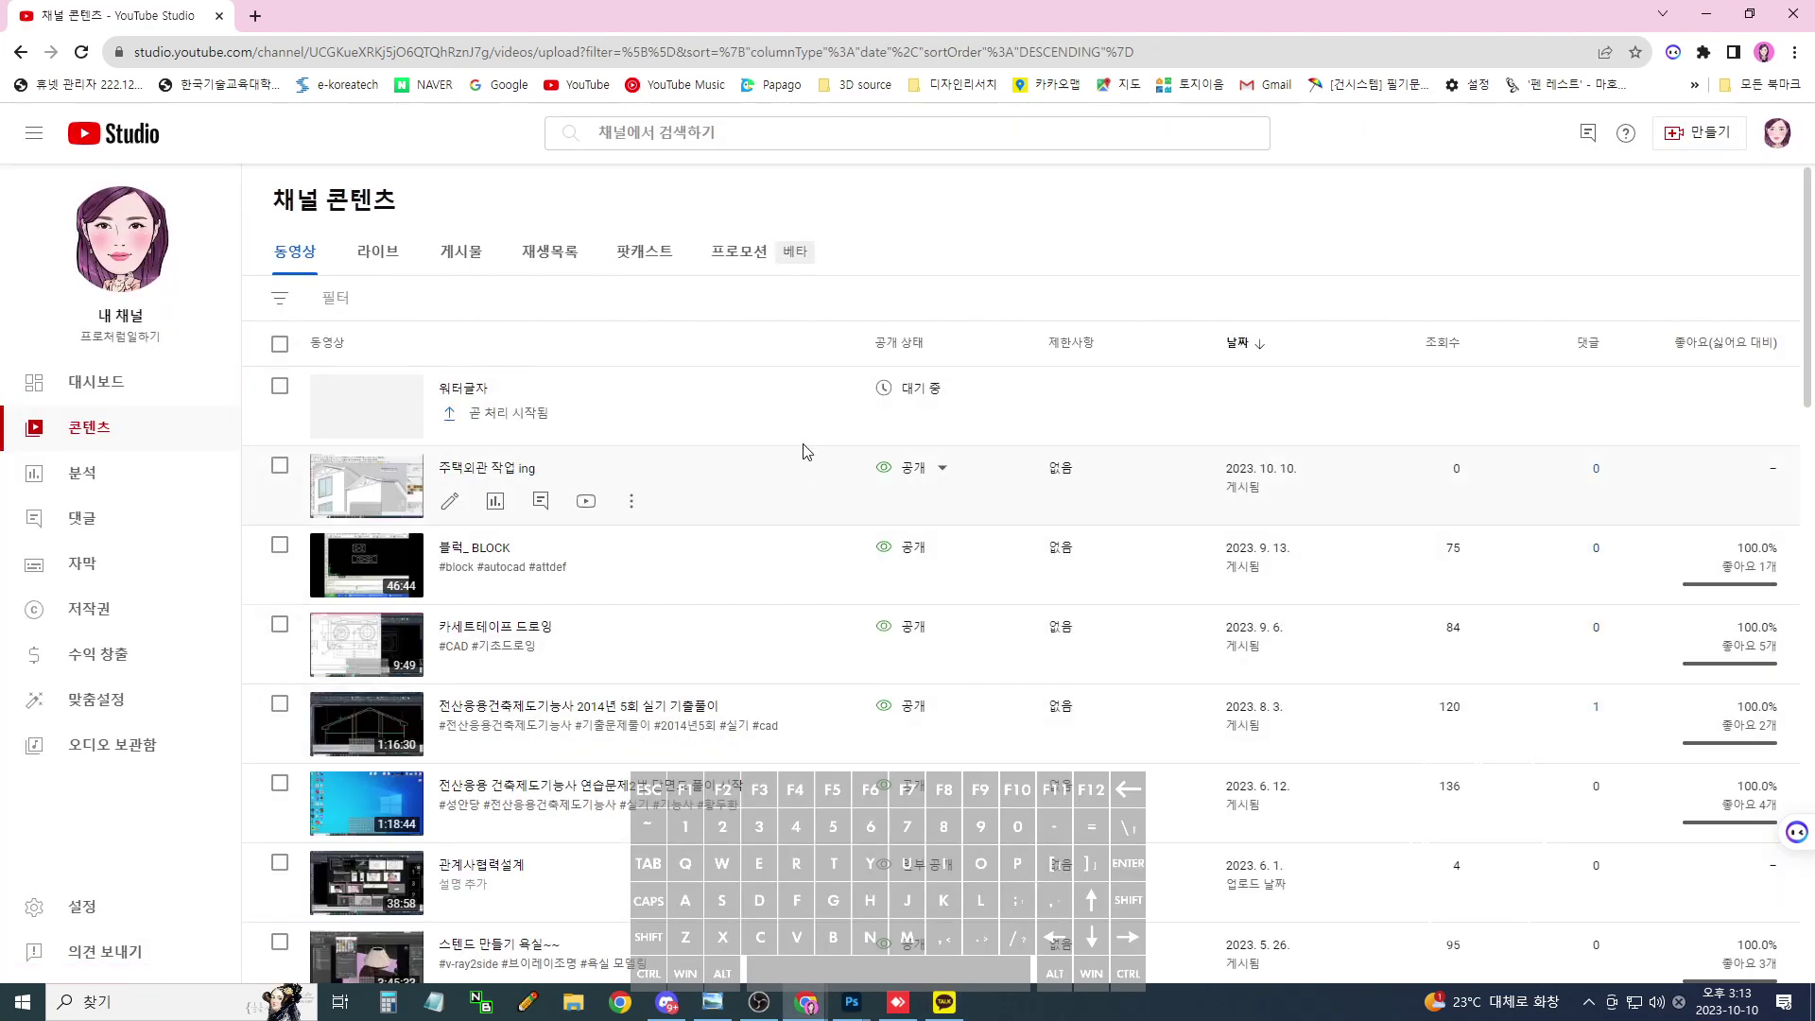
mouse_move(865, 1009)
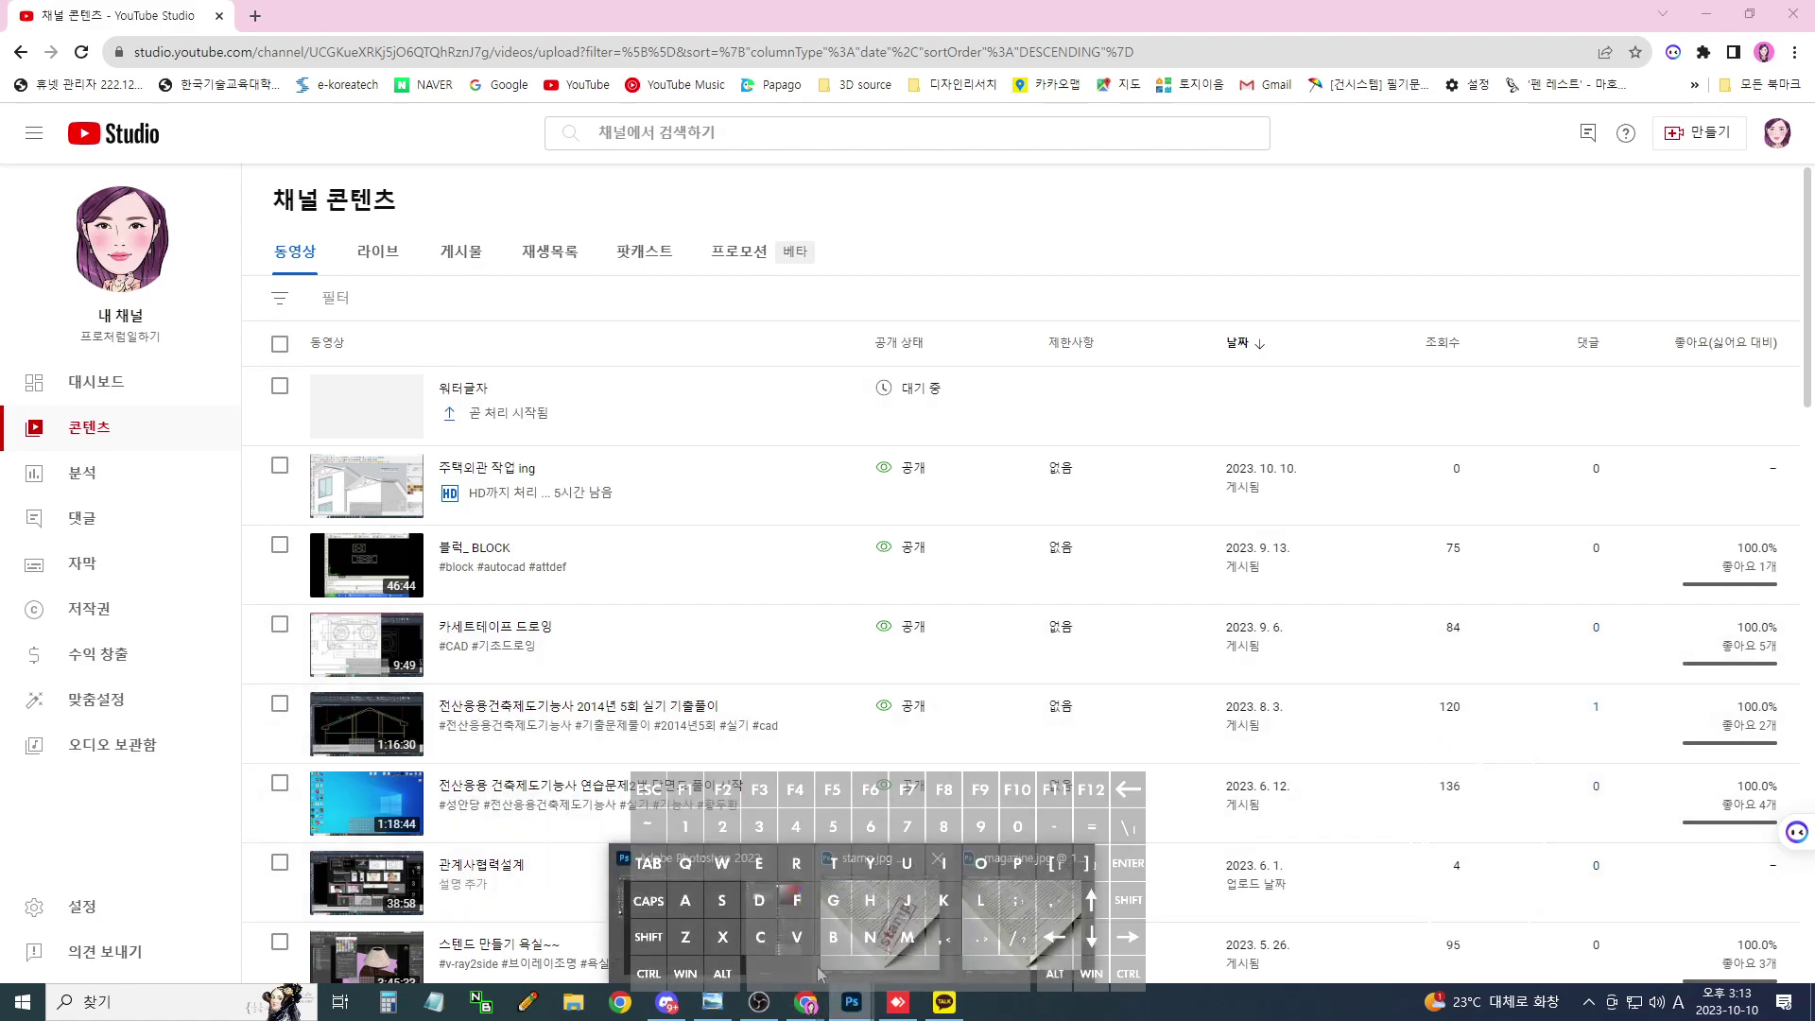
click(921, 884)
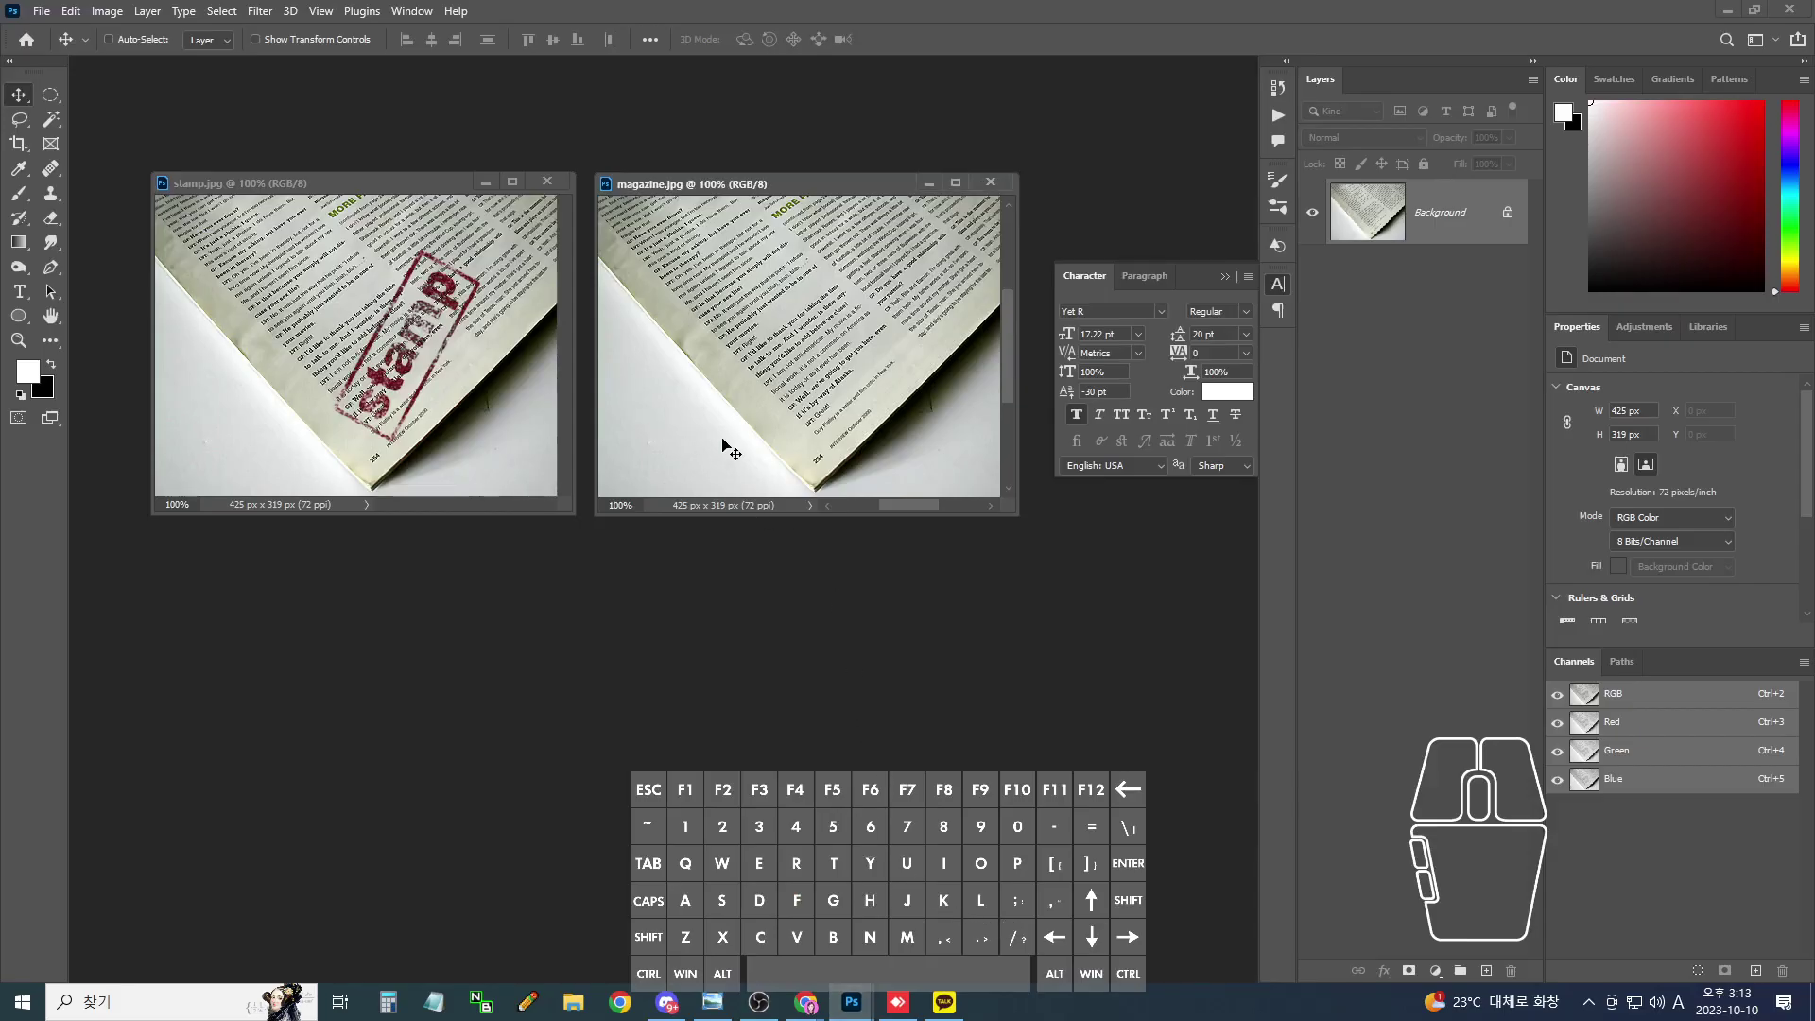
- Enlarge the magazine.jpg window and draw a rectangular marquee over its page text
drag(1011, 515, 1145, 679)
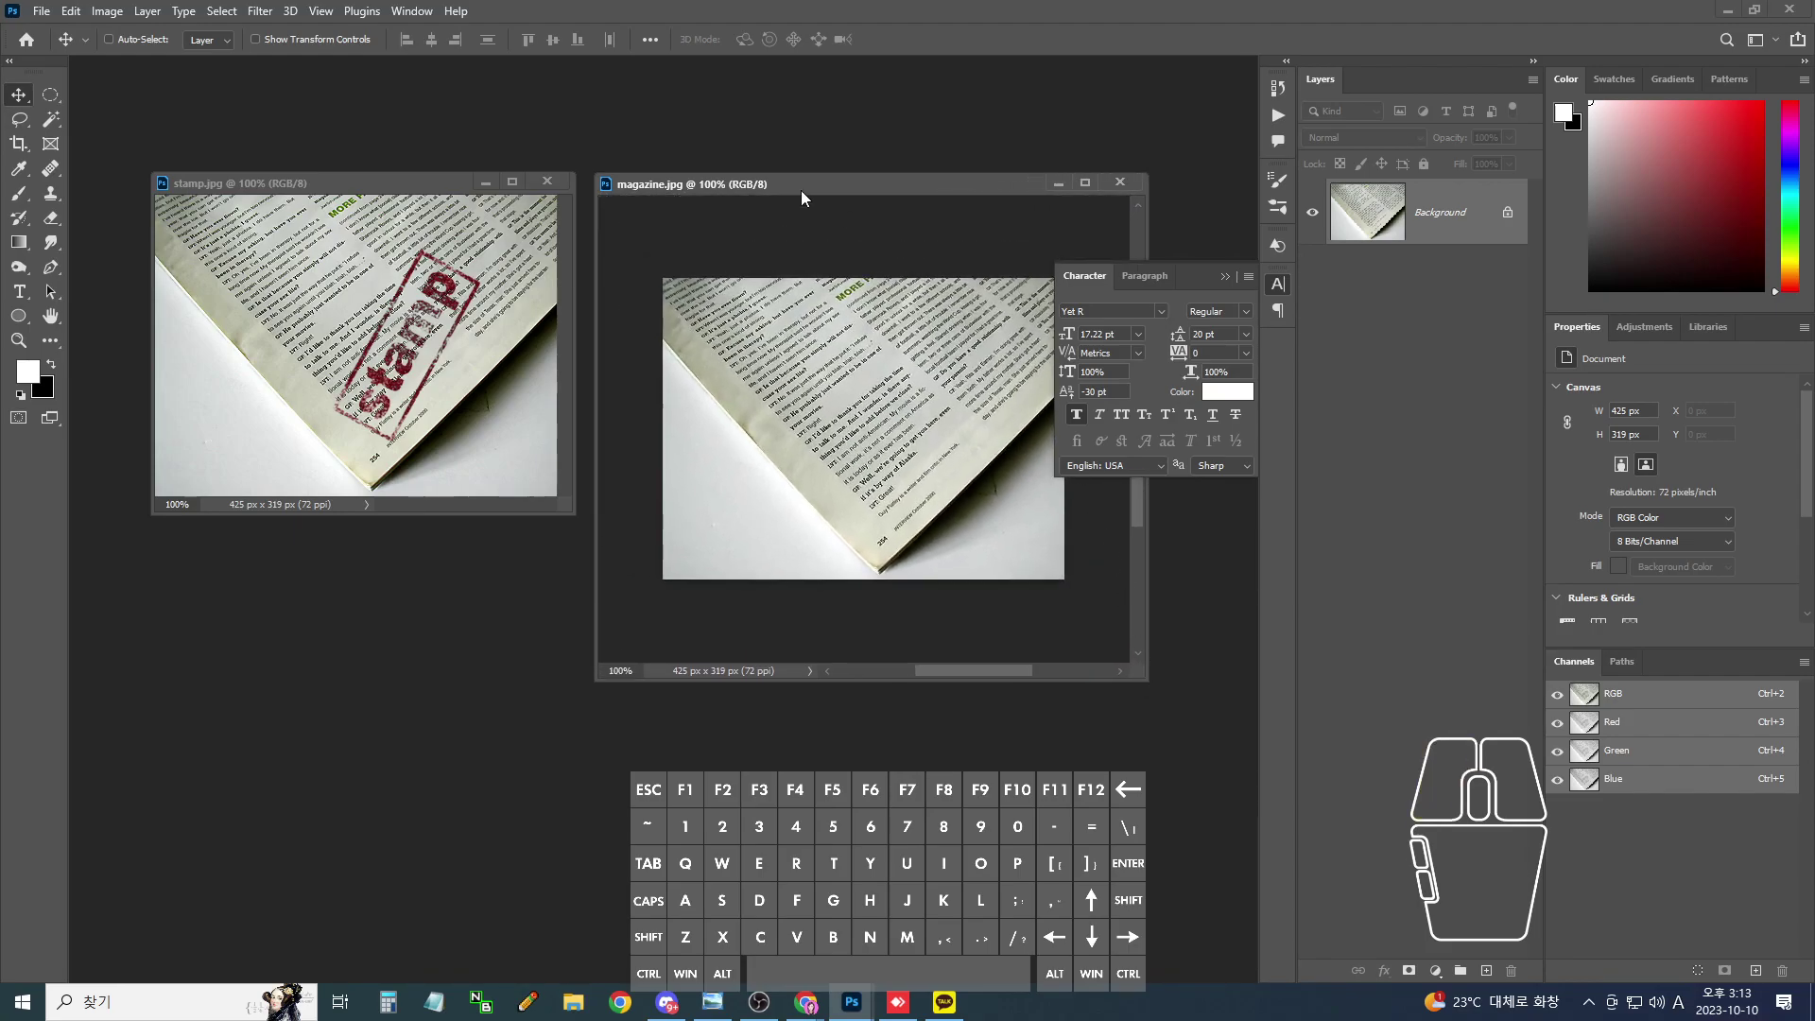
drag(802, 192, 705, 244)
drag(1034, 724, 1124, 753)
drag(51, 94, 123, 95)
drag(646, 443, 889, 518)
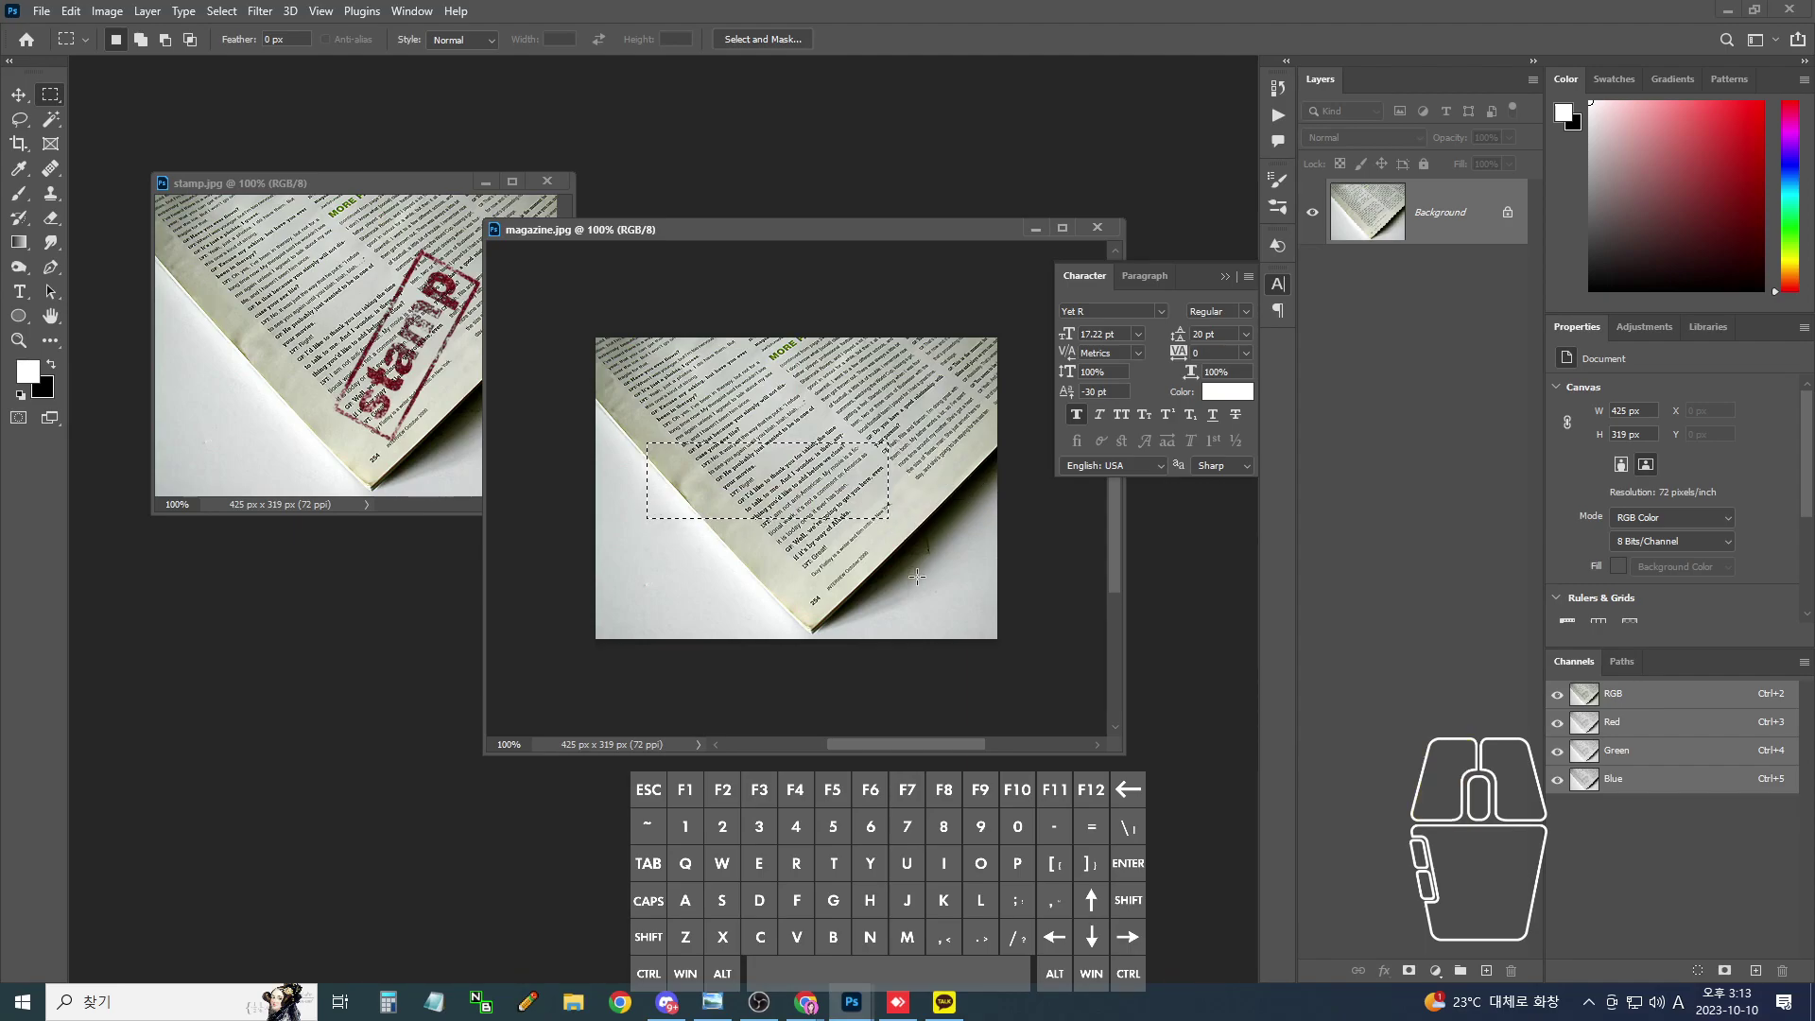
- Create a new empty Layer 1 above the Background and open the Edit menu
click(1484, 971)
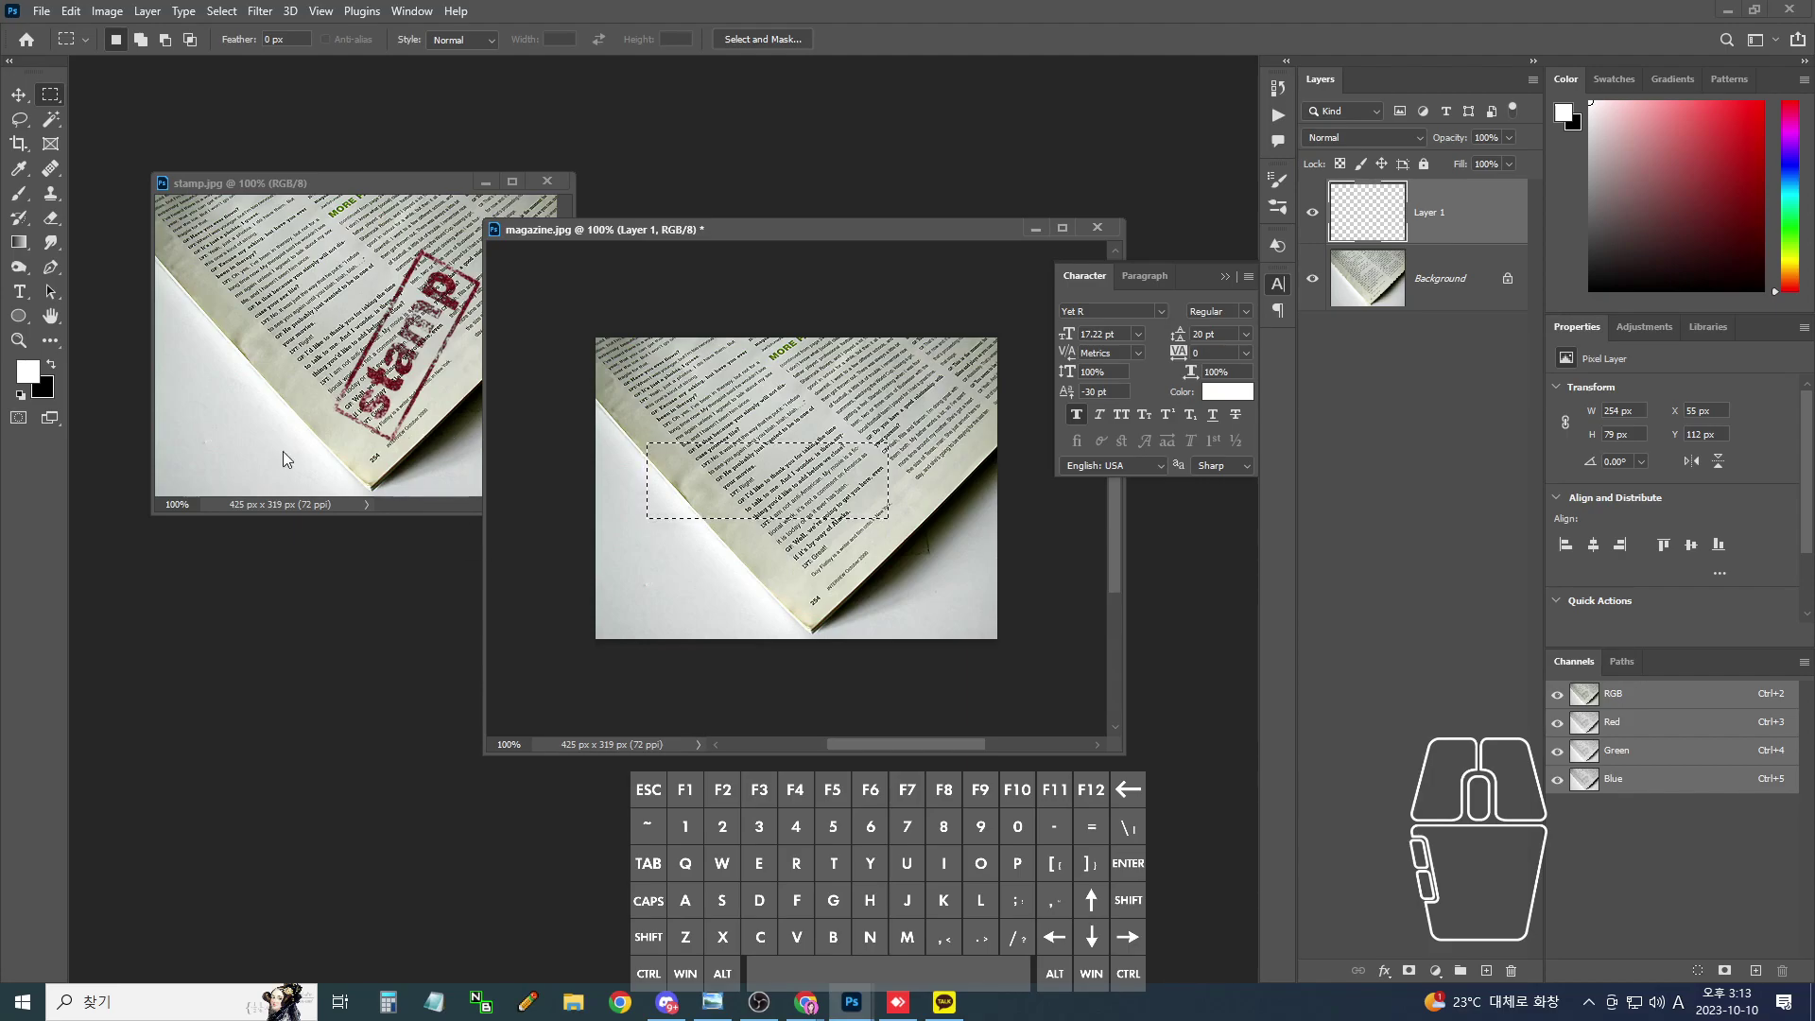
click(72, 14)
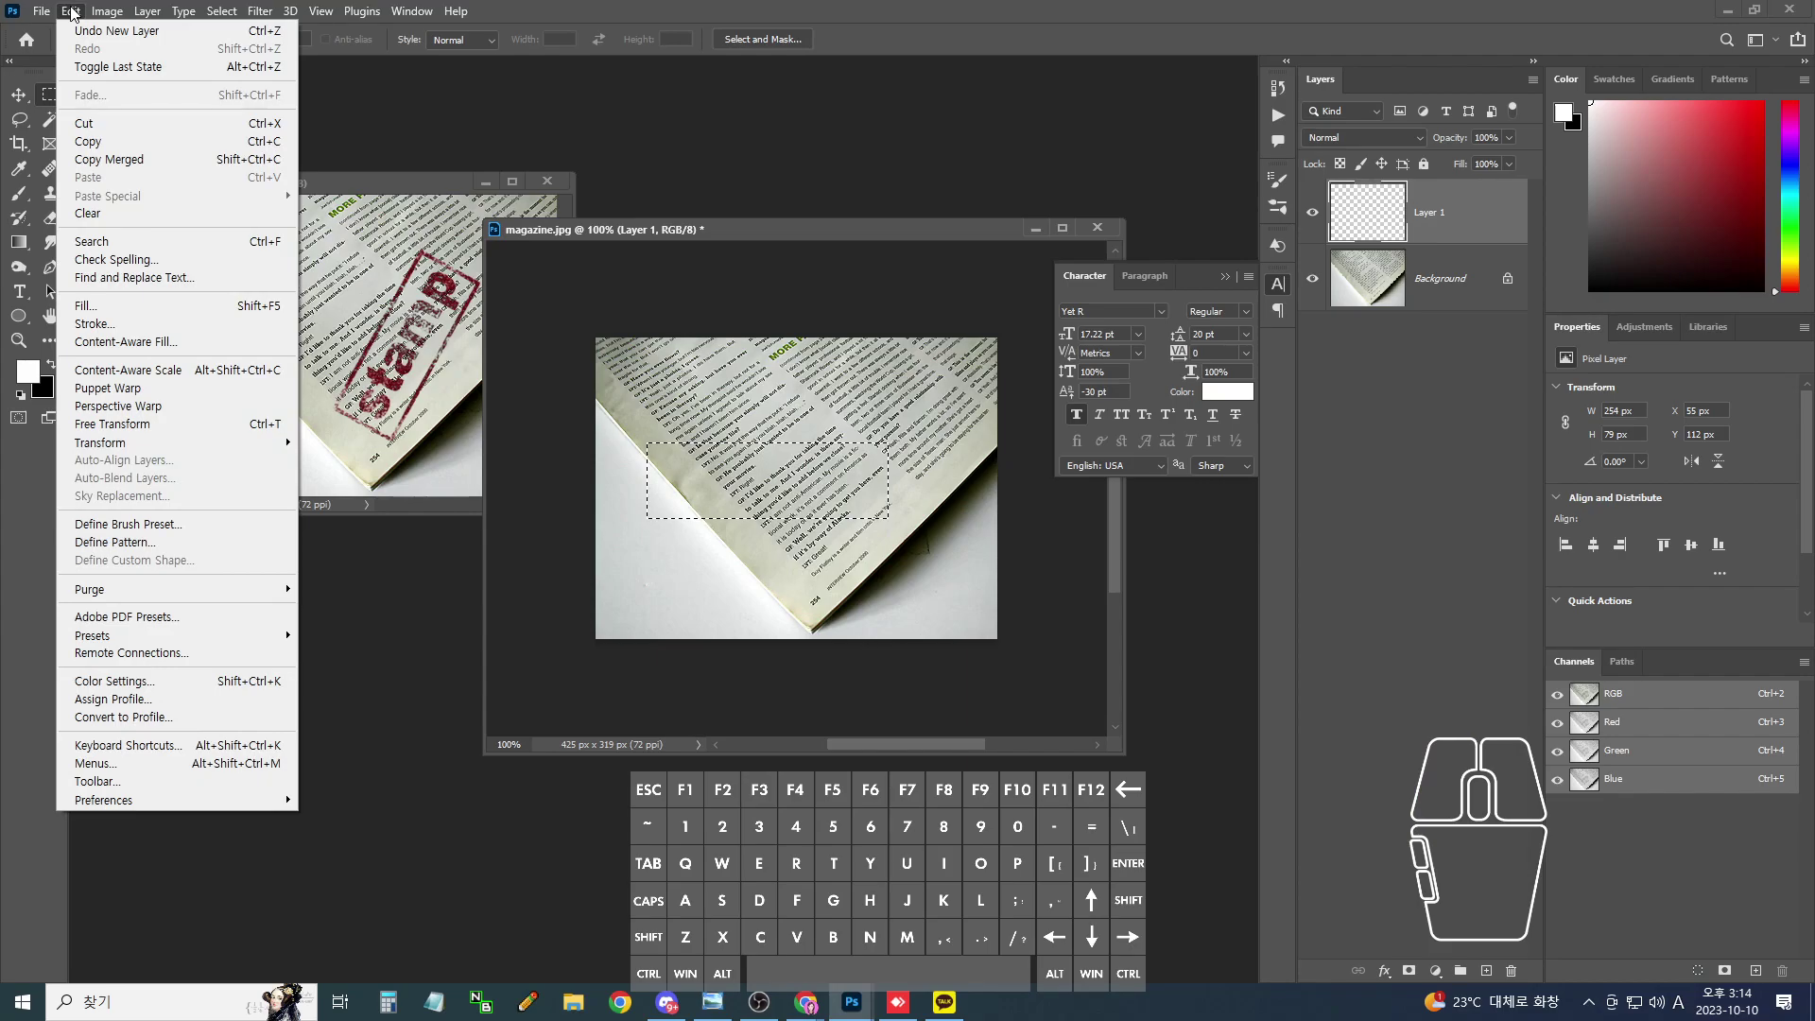
- Open Edit > Stroke and set the stroke colour to dark red #970404
click(95, 324)
drag(895, 212, 964, 196)
click(893, 283)
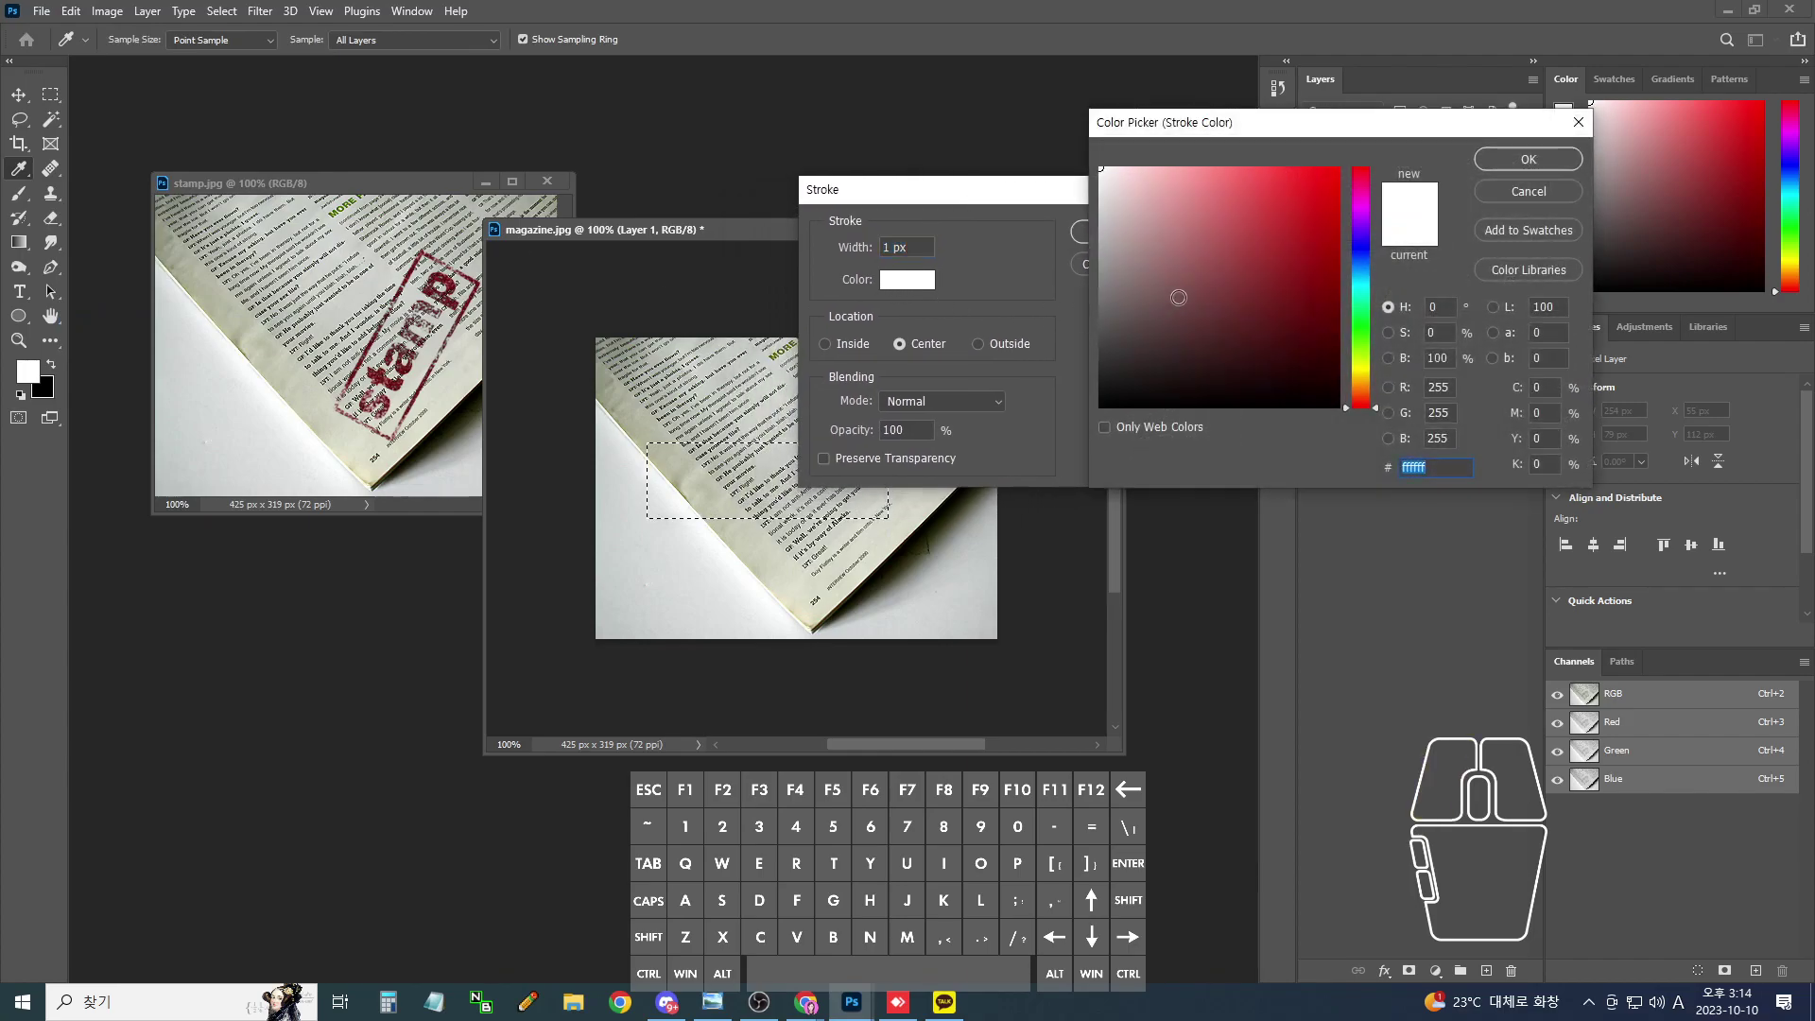
click(1258, 269)
drag(1258, 270, 1321, 263)
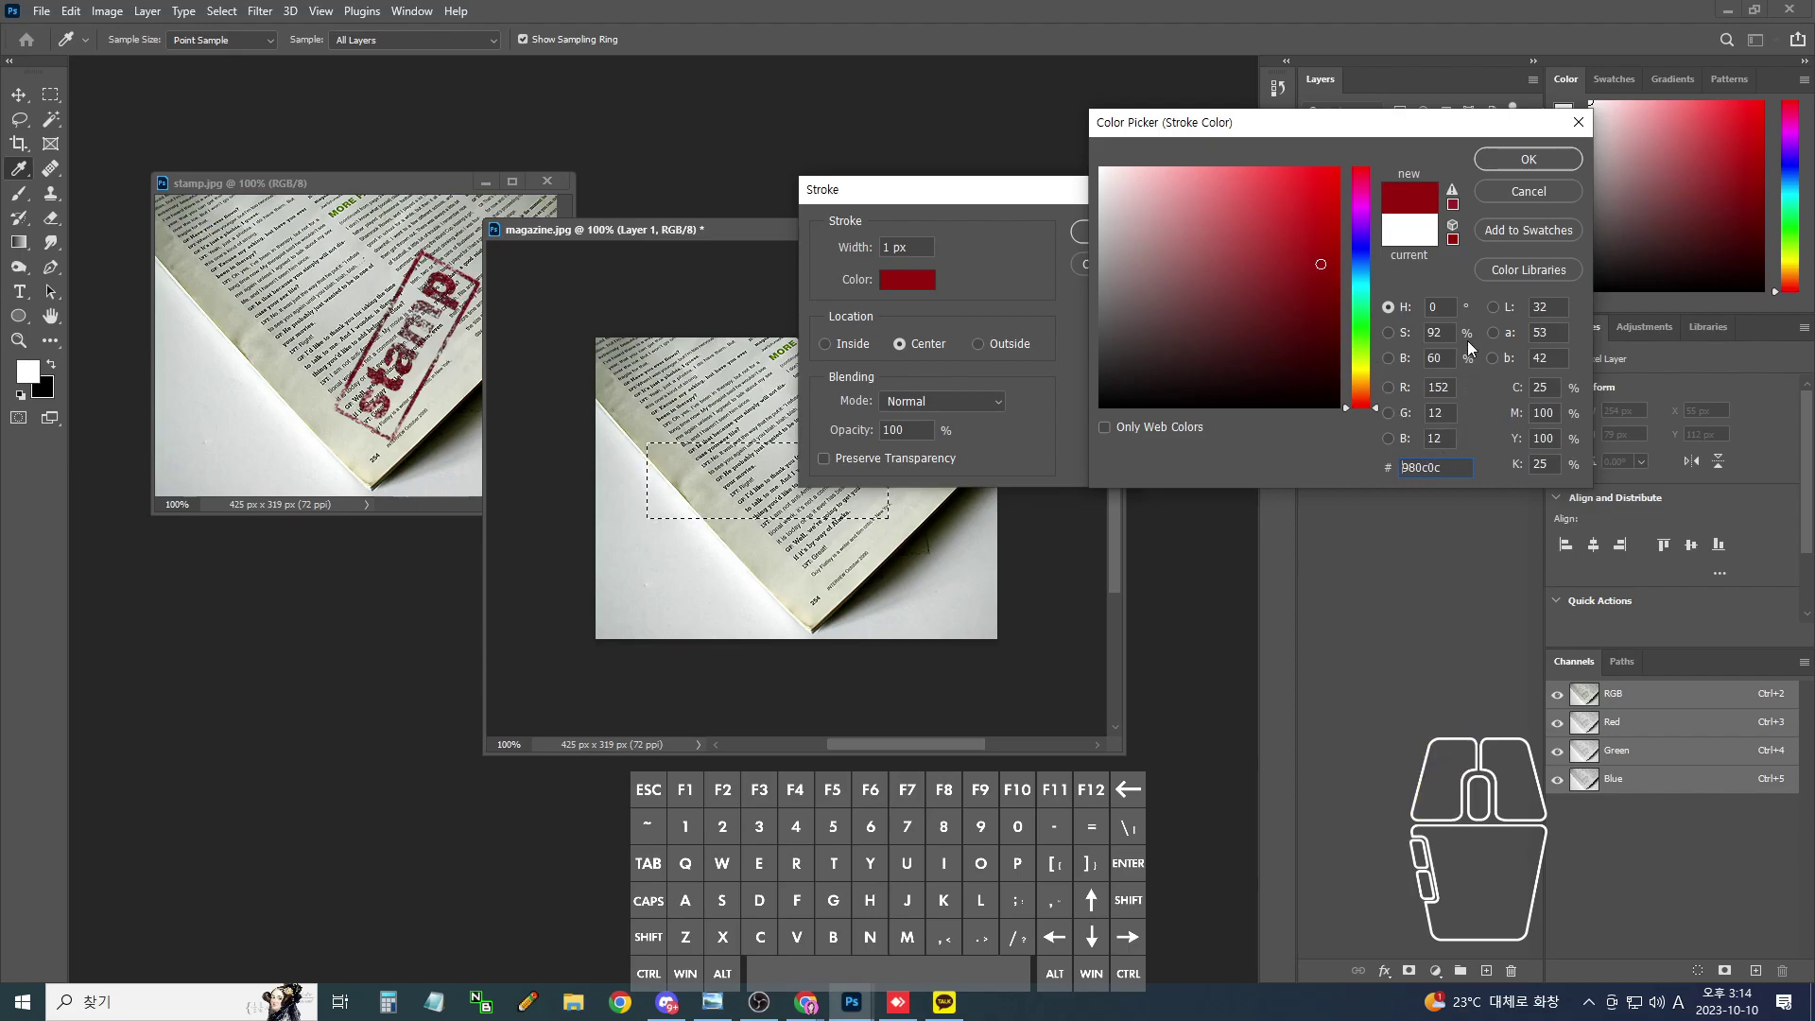
click(1333, 266)
click(1451, 470)
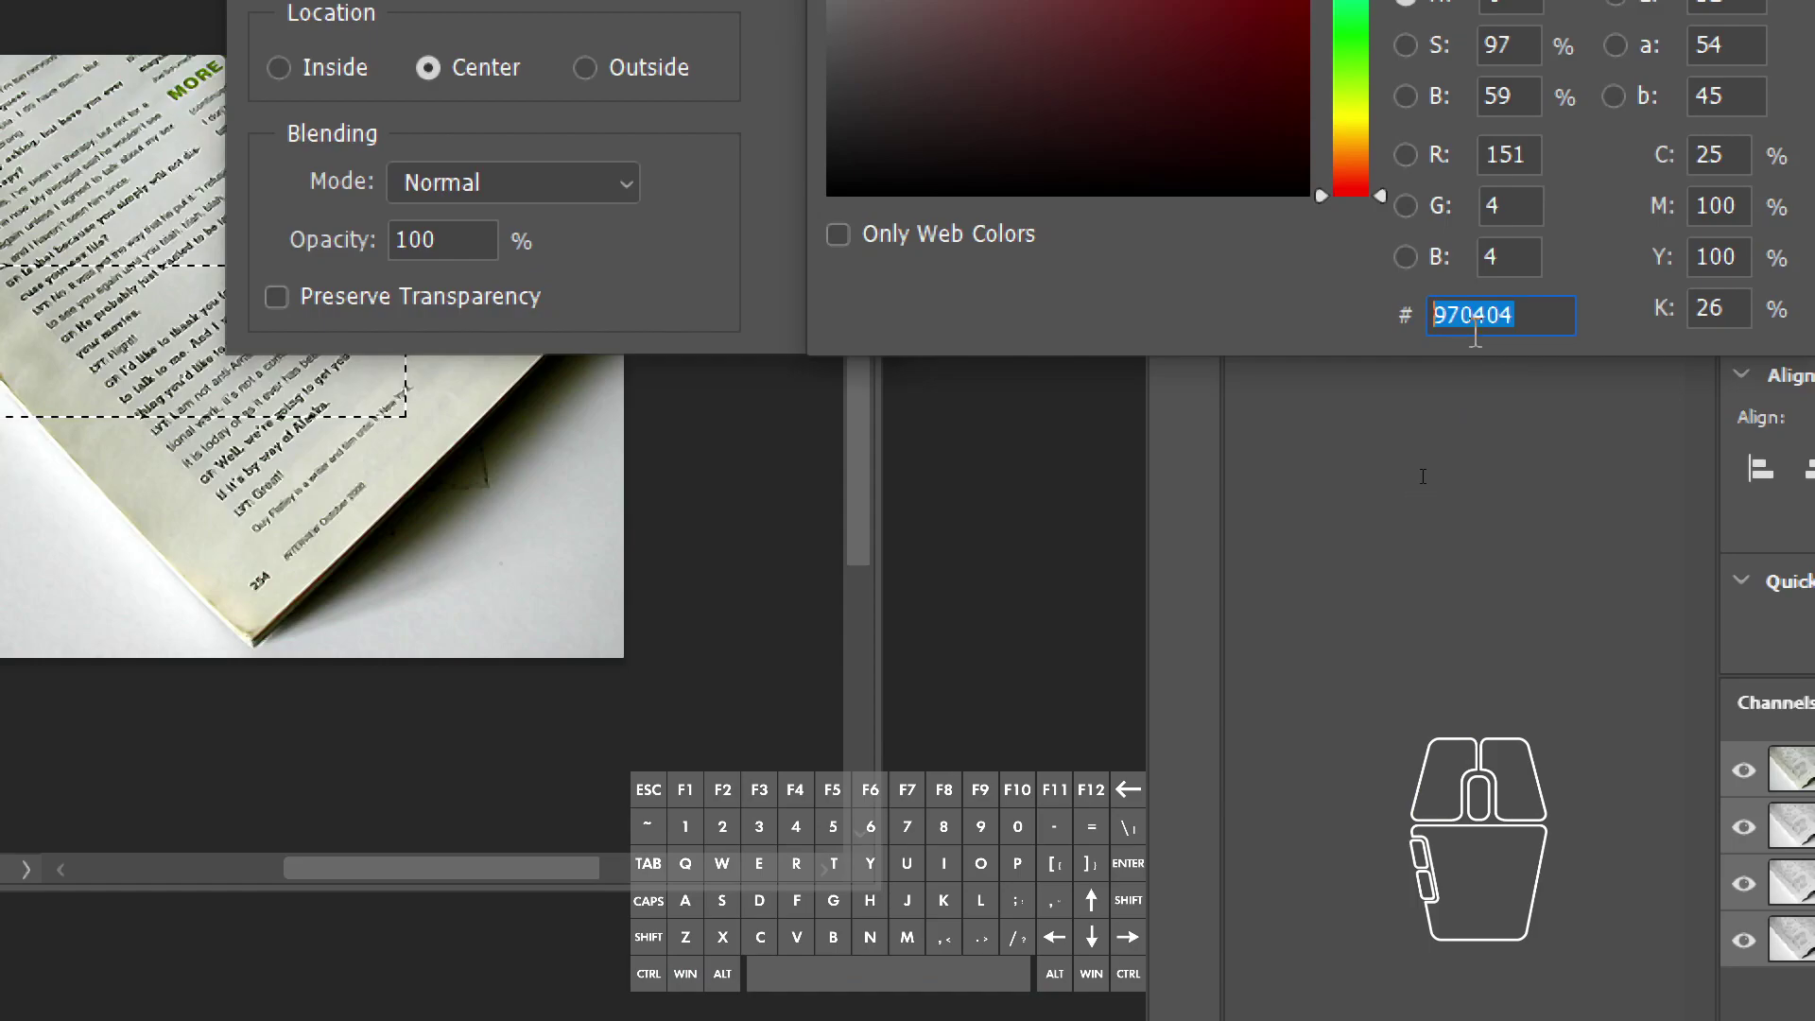
click(1531, 312)
drag(1531, 312, 1423, 314)
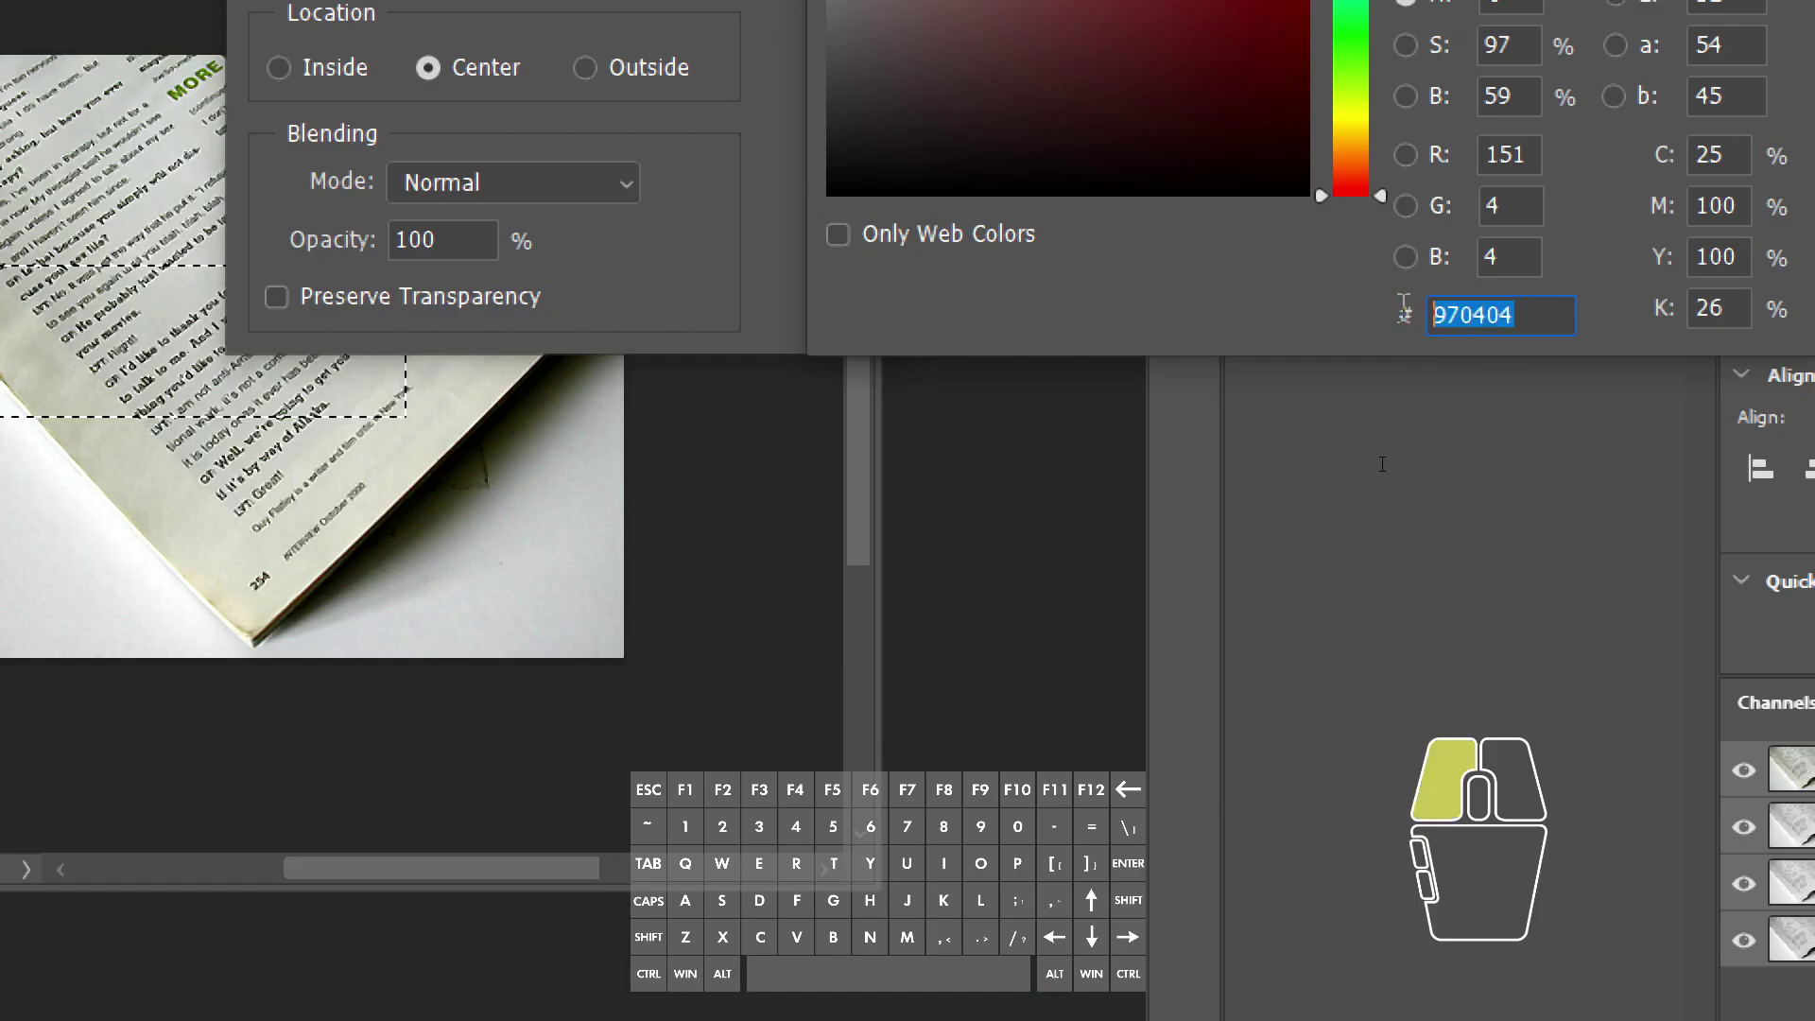
click(1523, 316)
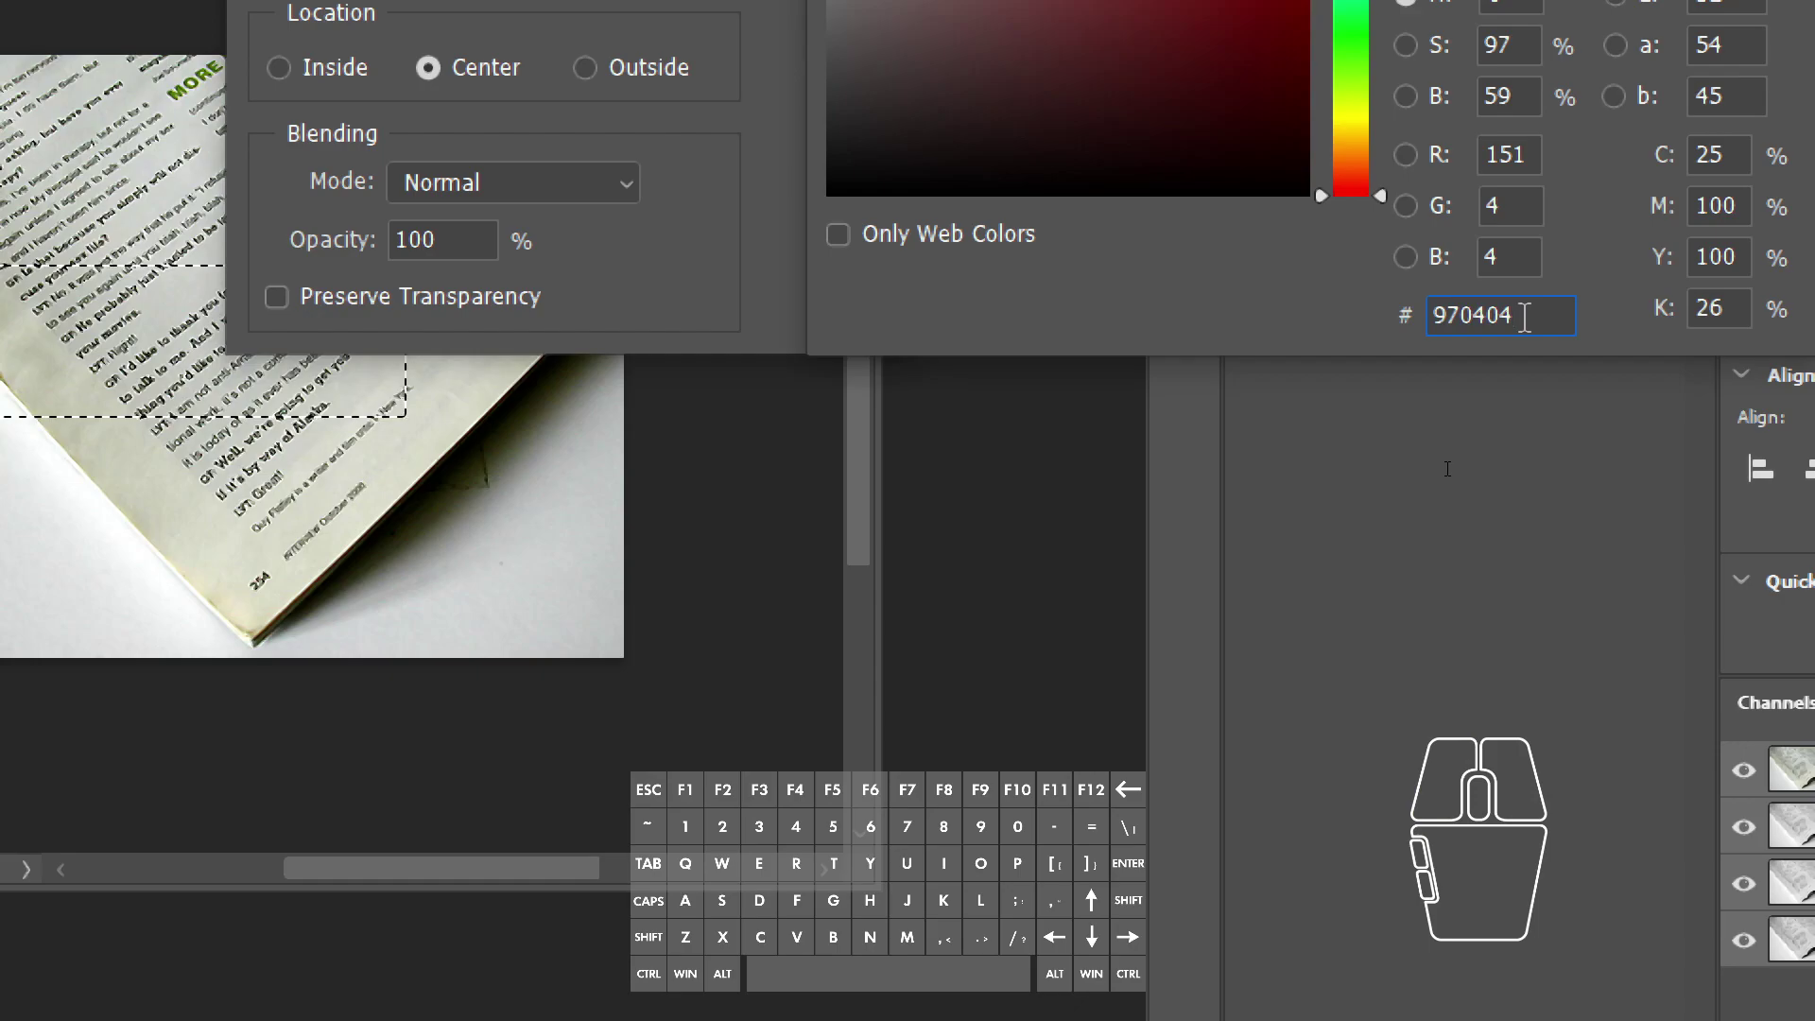
key(super+minus)
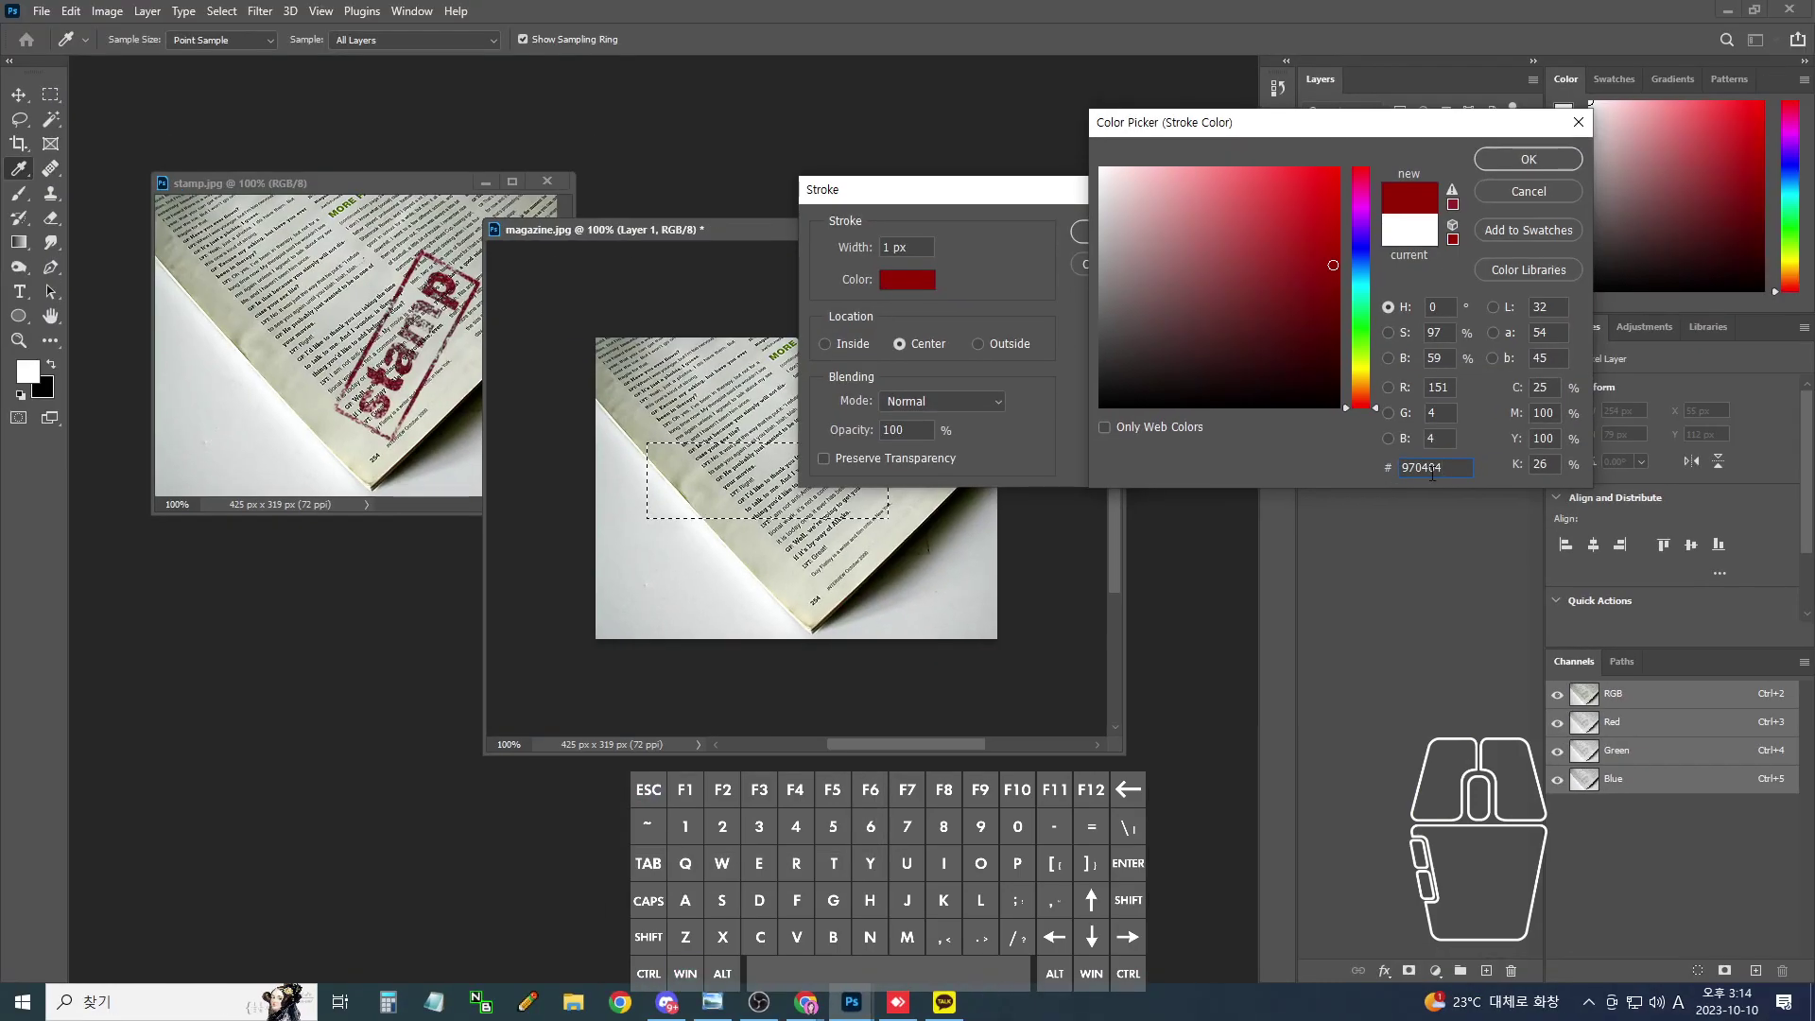
click(1516, 166)
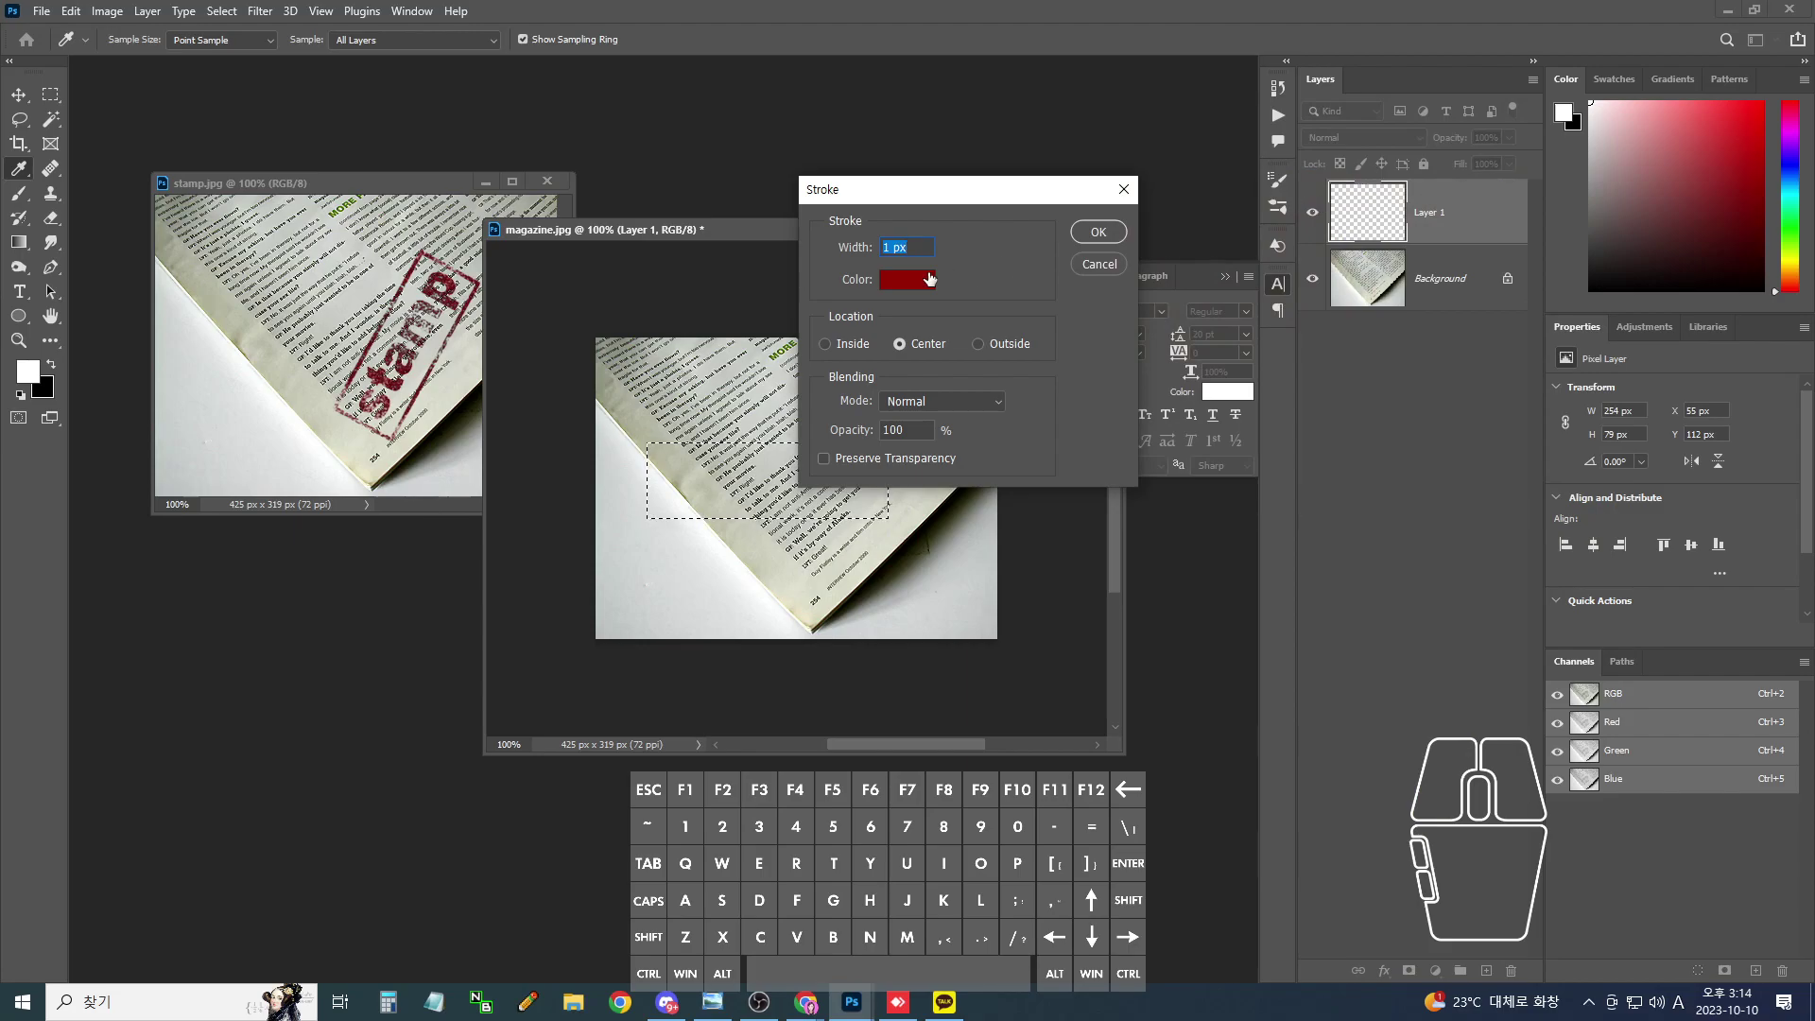
- Set the stroke location to Inside with a 5 px width and apply it
click(826, 344)
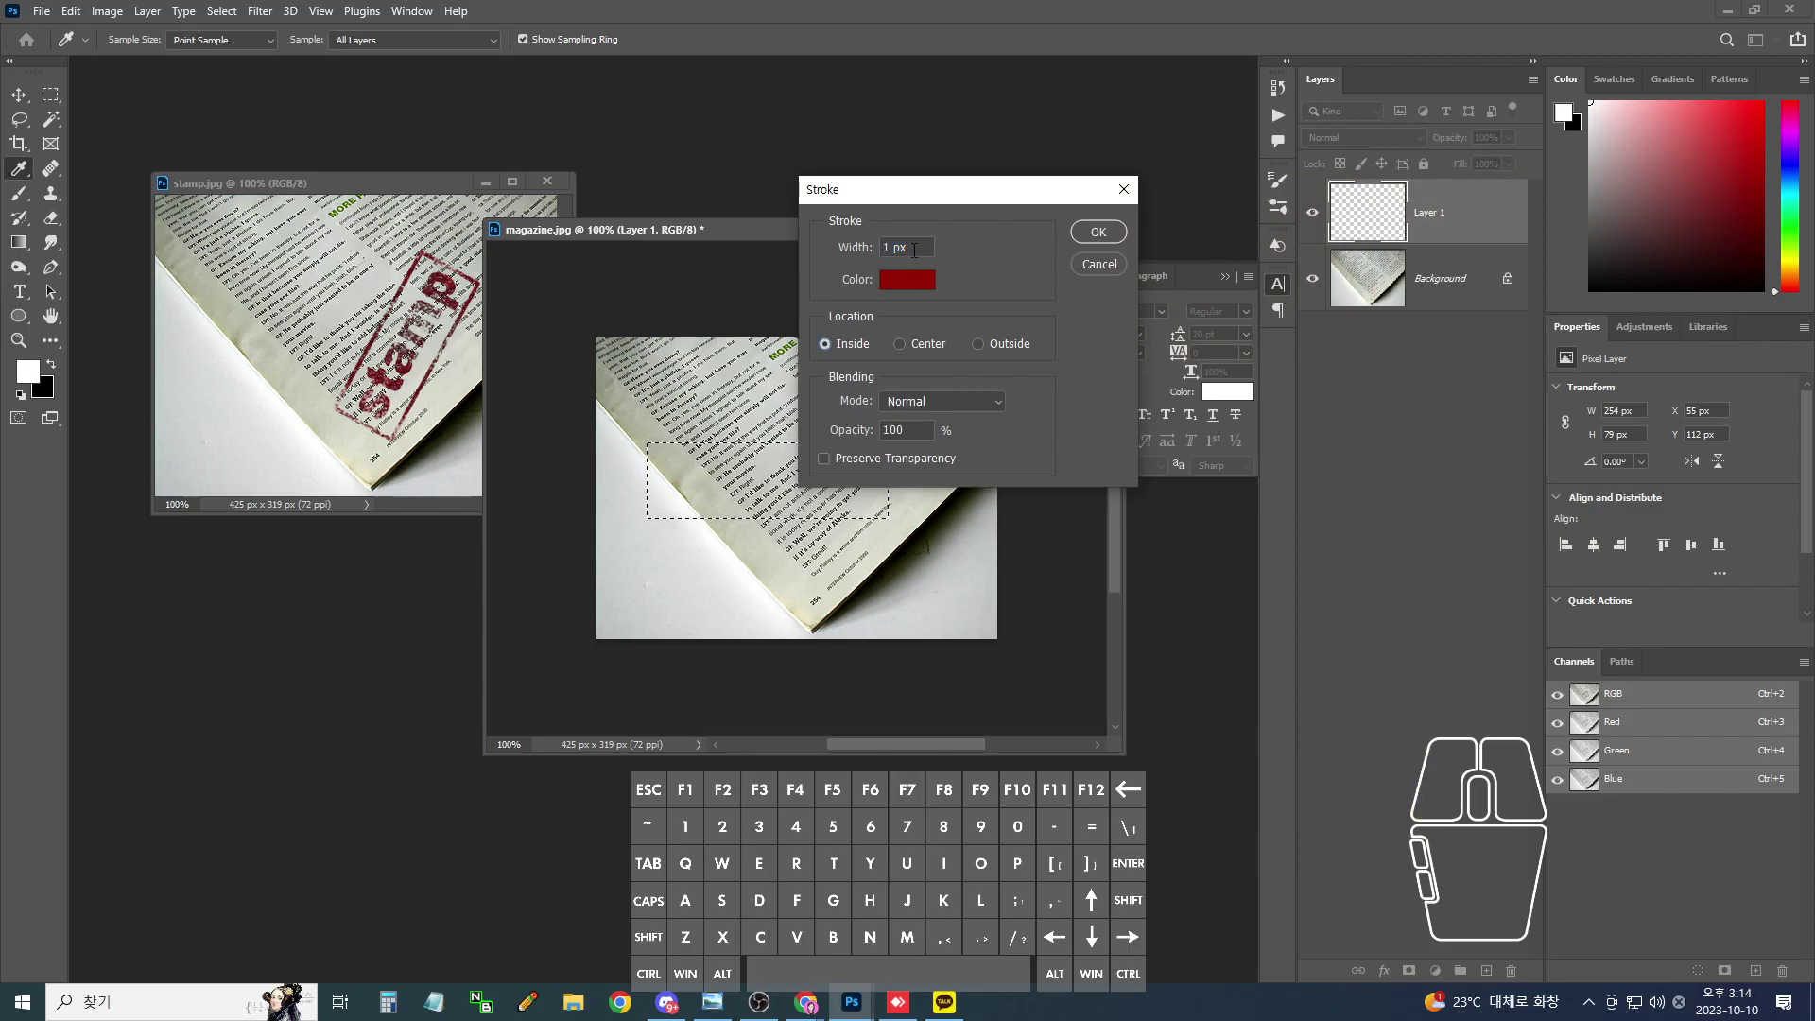
text(5)
click(1086, 234)
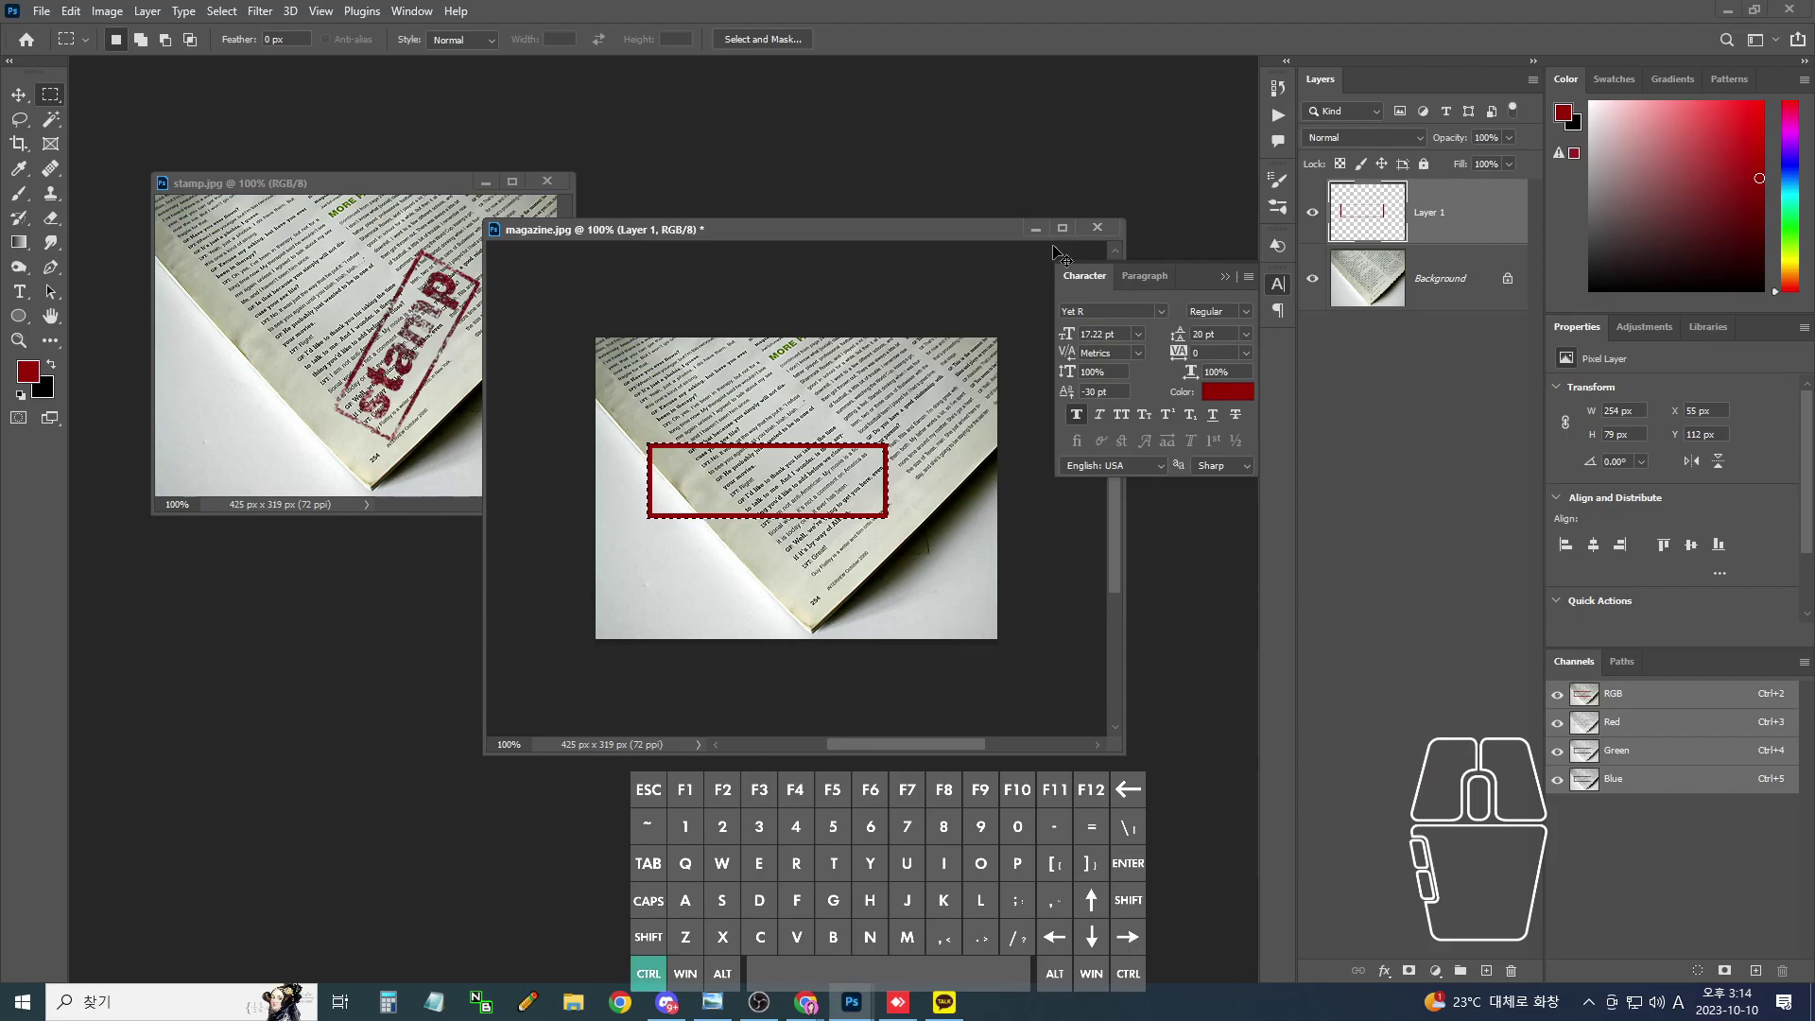
- Cancel the stray corner line, return magazine.jpg to 100% zoom, and deselect the red rectangle
key(ctrl+plus)
key(ctrl+plus)
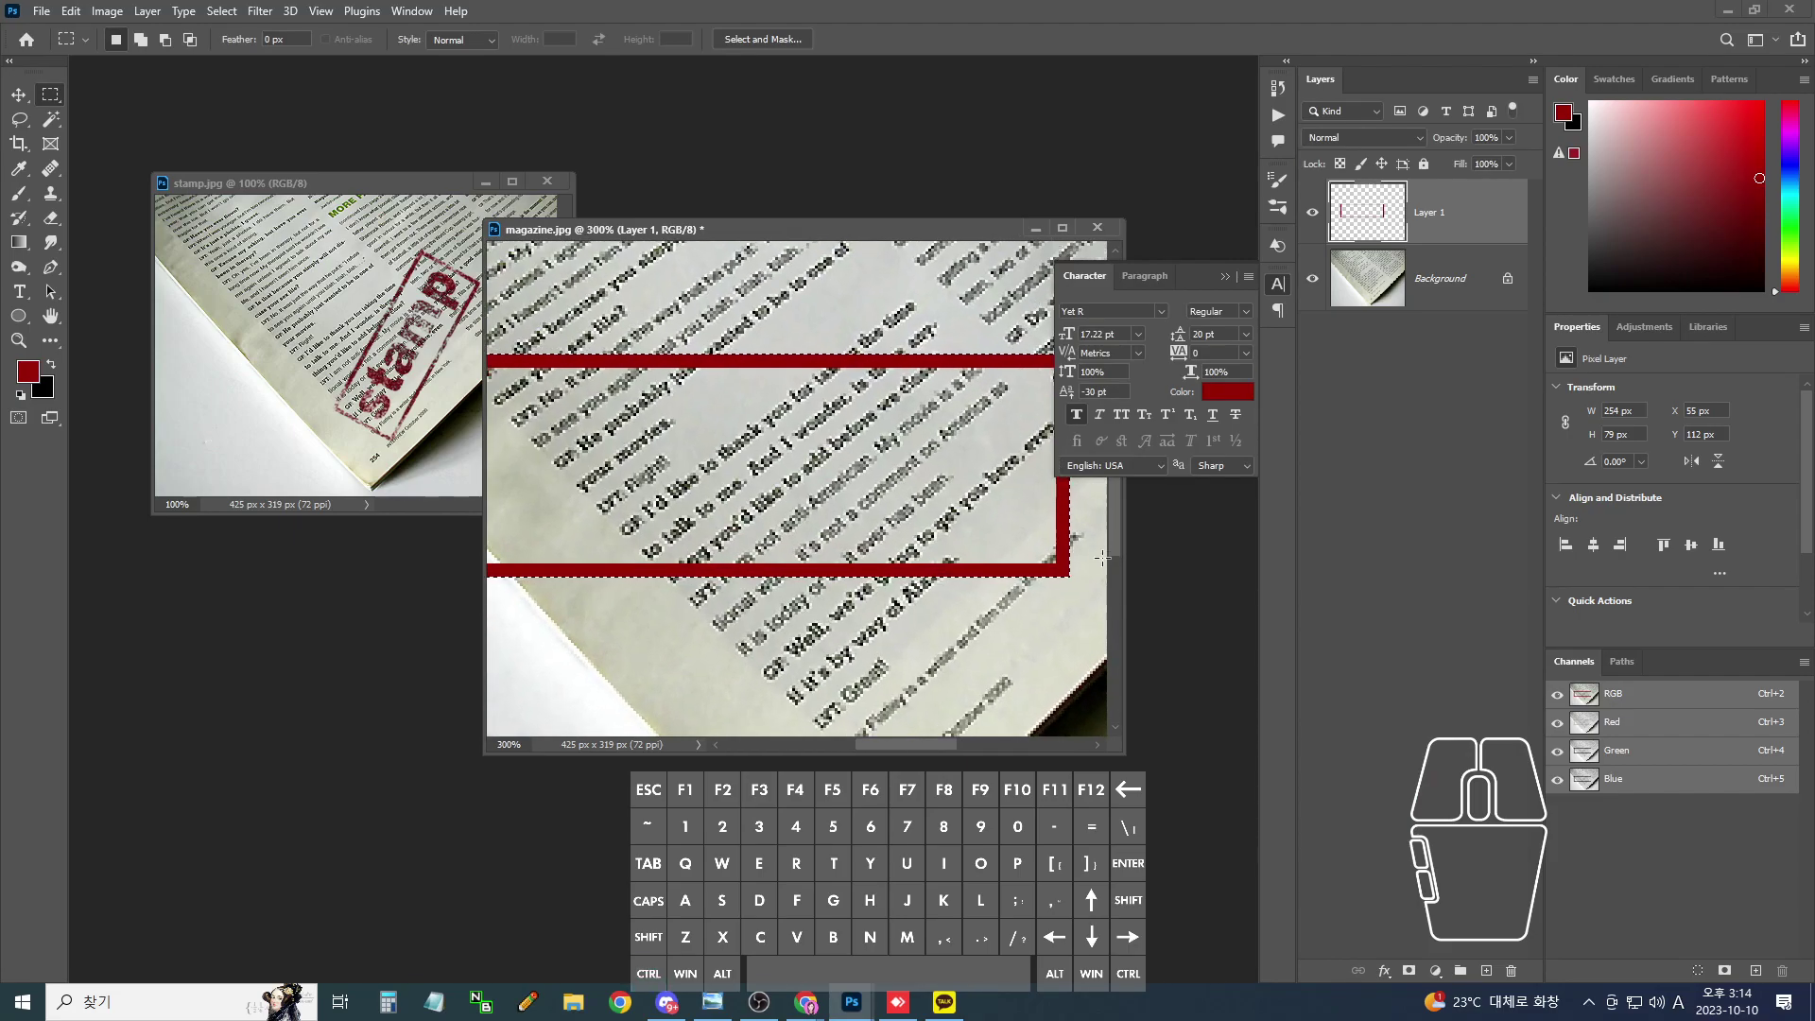
drag(1066, 573, 1075, 576)
key(Escape)
click(1075, 576)
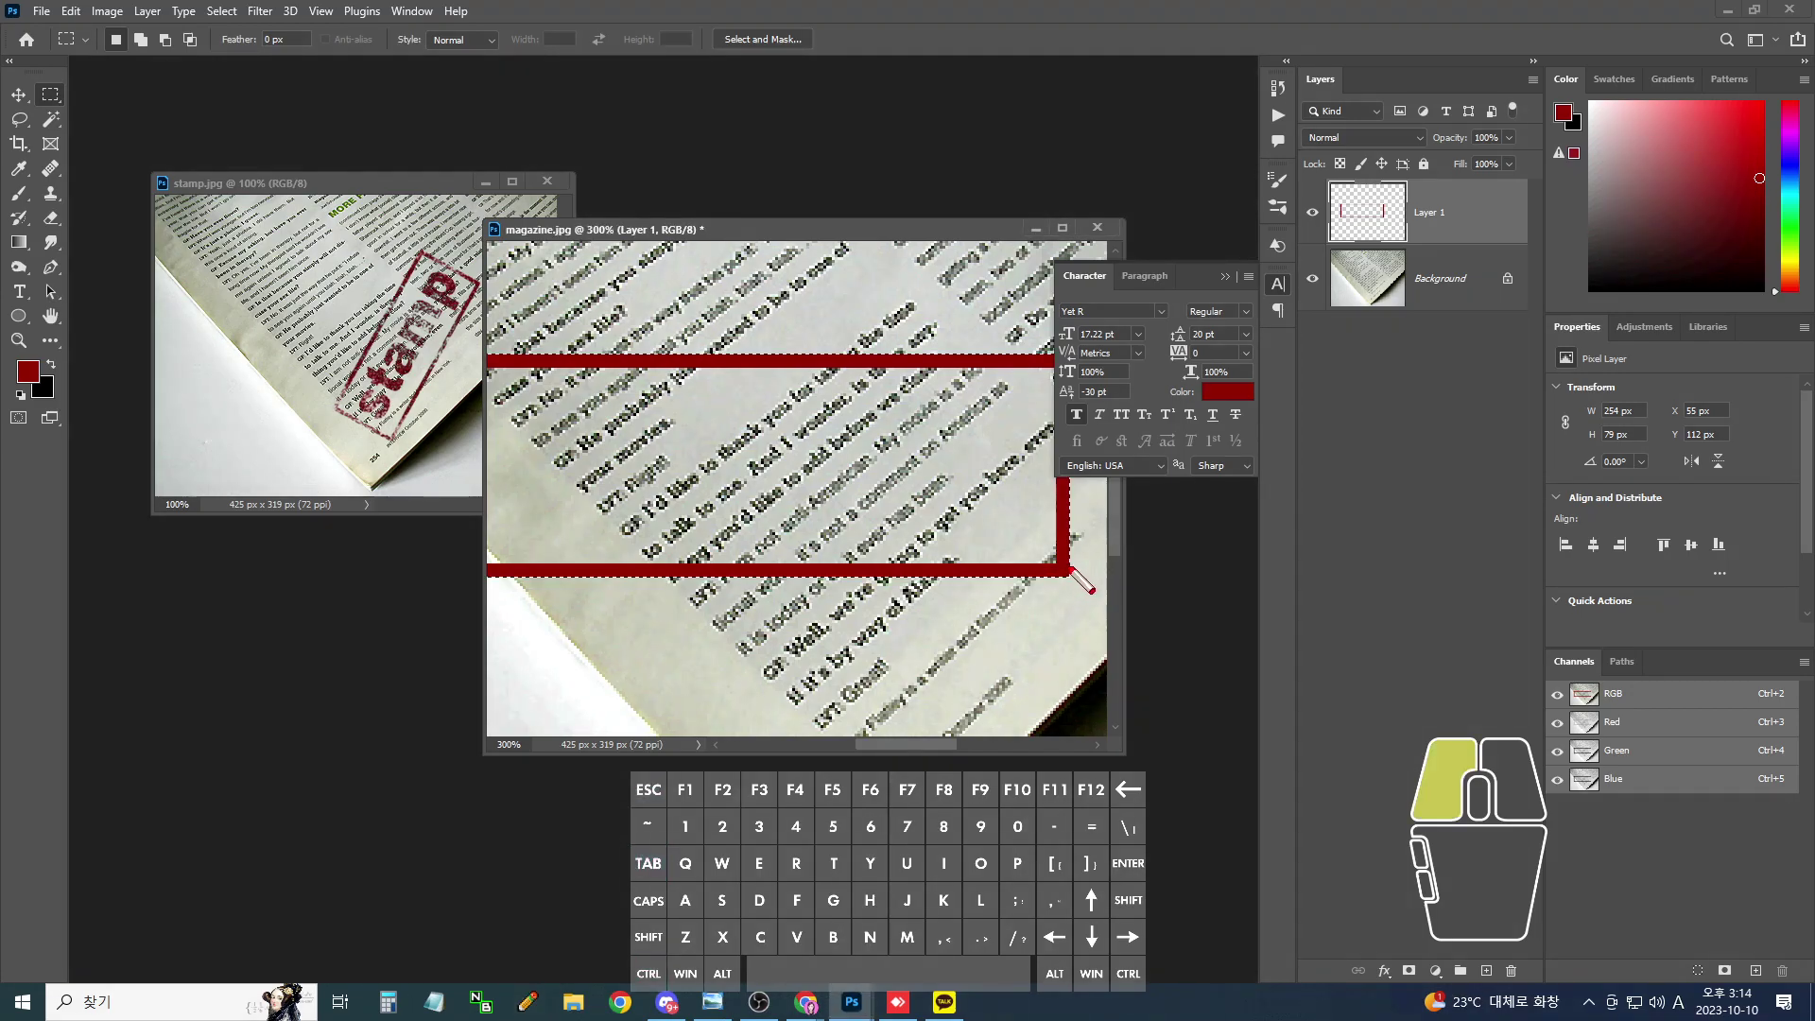
key(Escape)
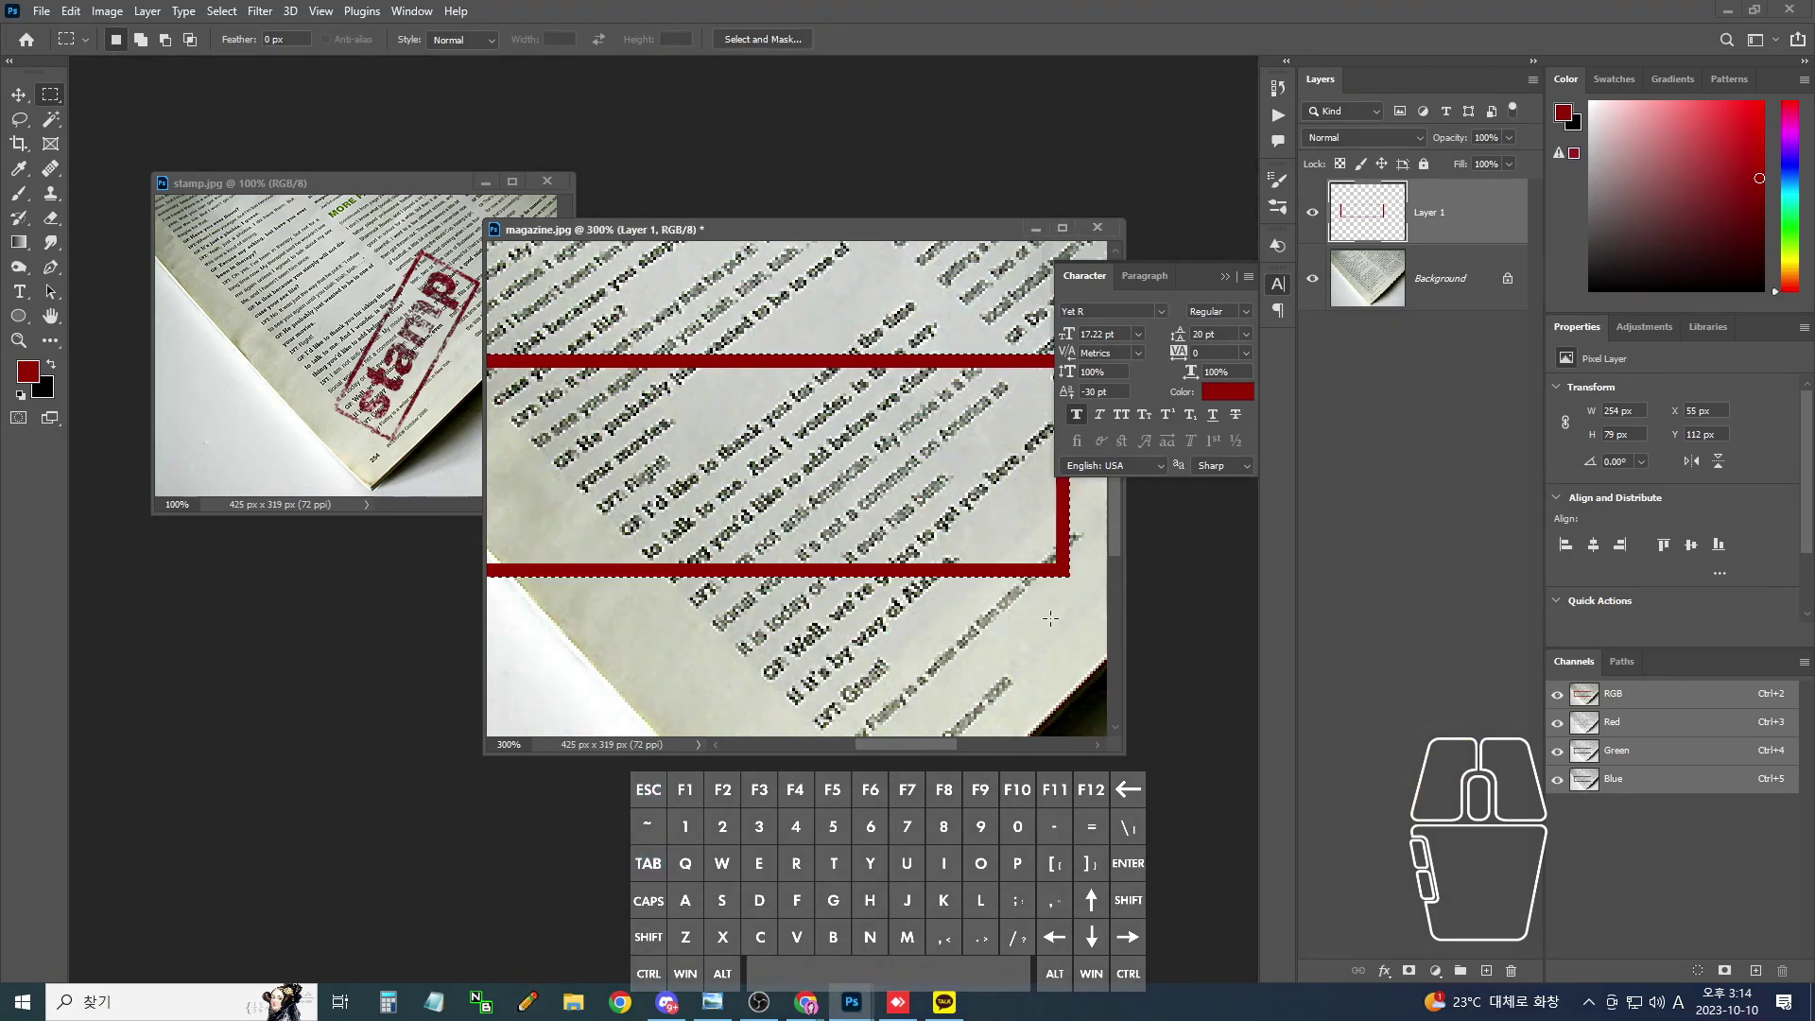
key(ctrl+minus)
key(ctrl+minus)
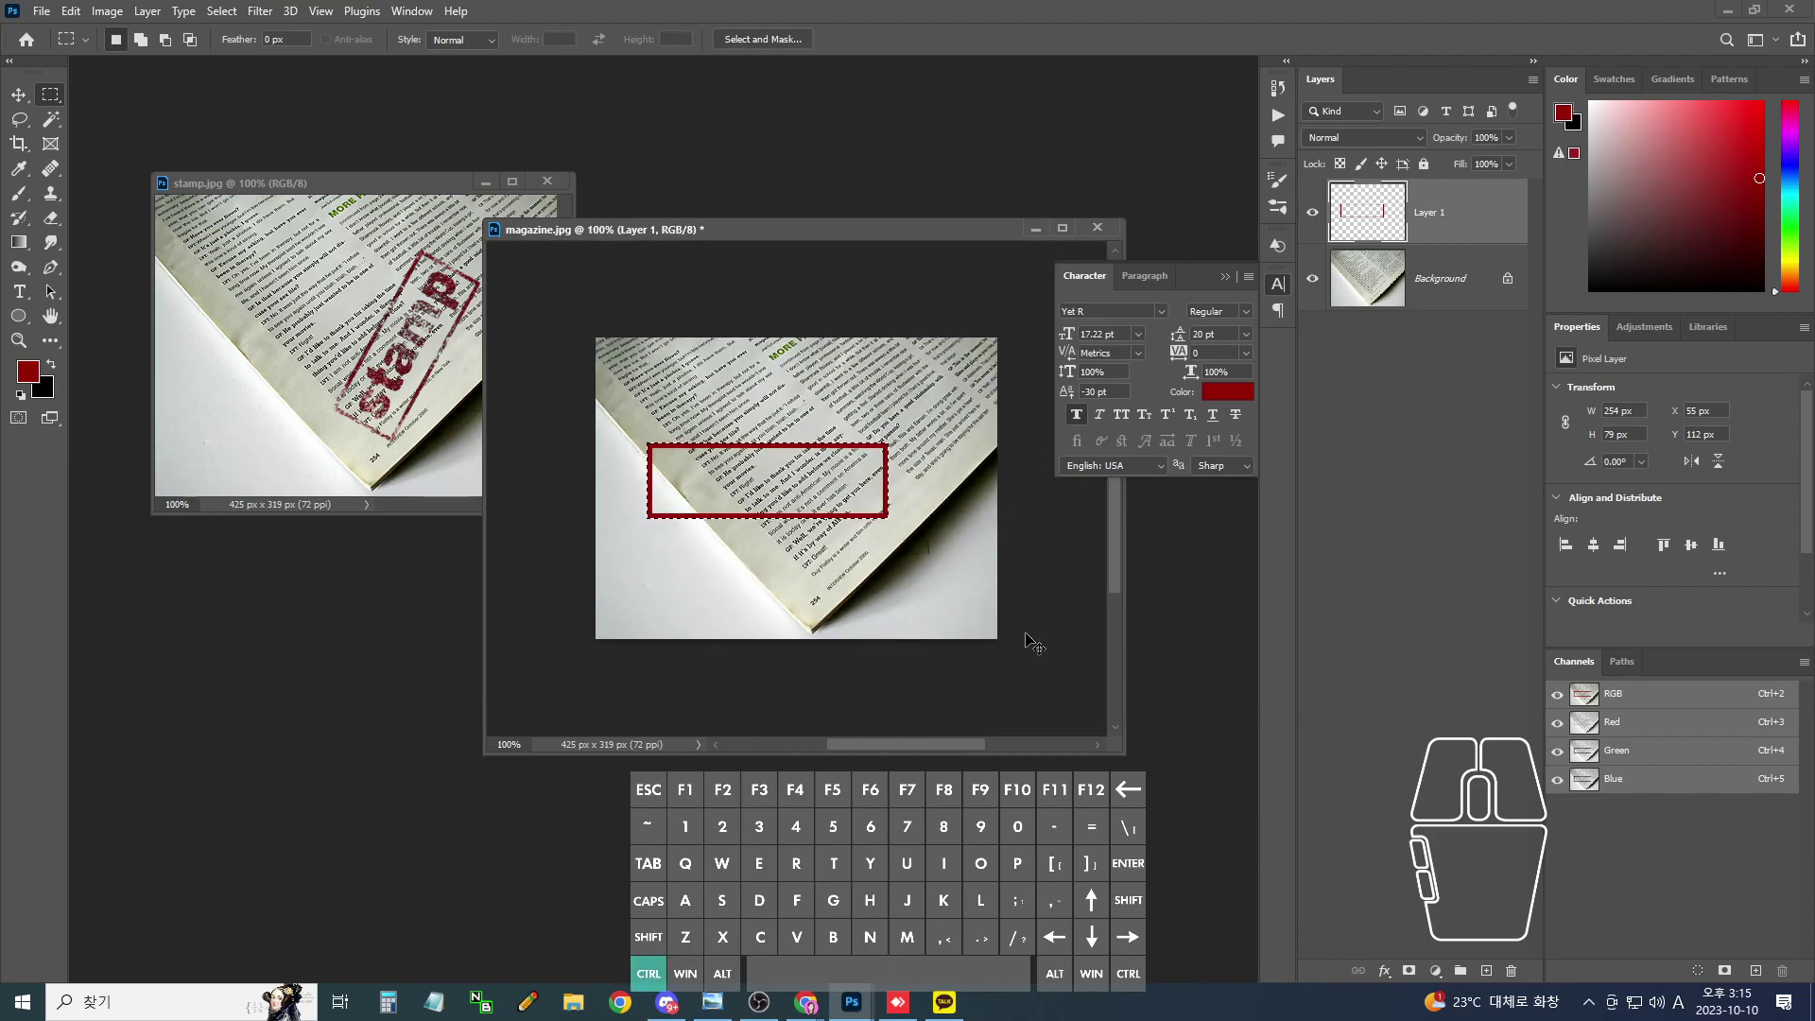
key(ctrl+d)
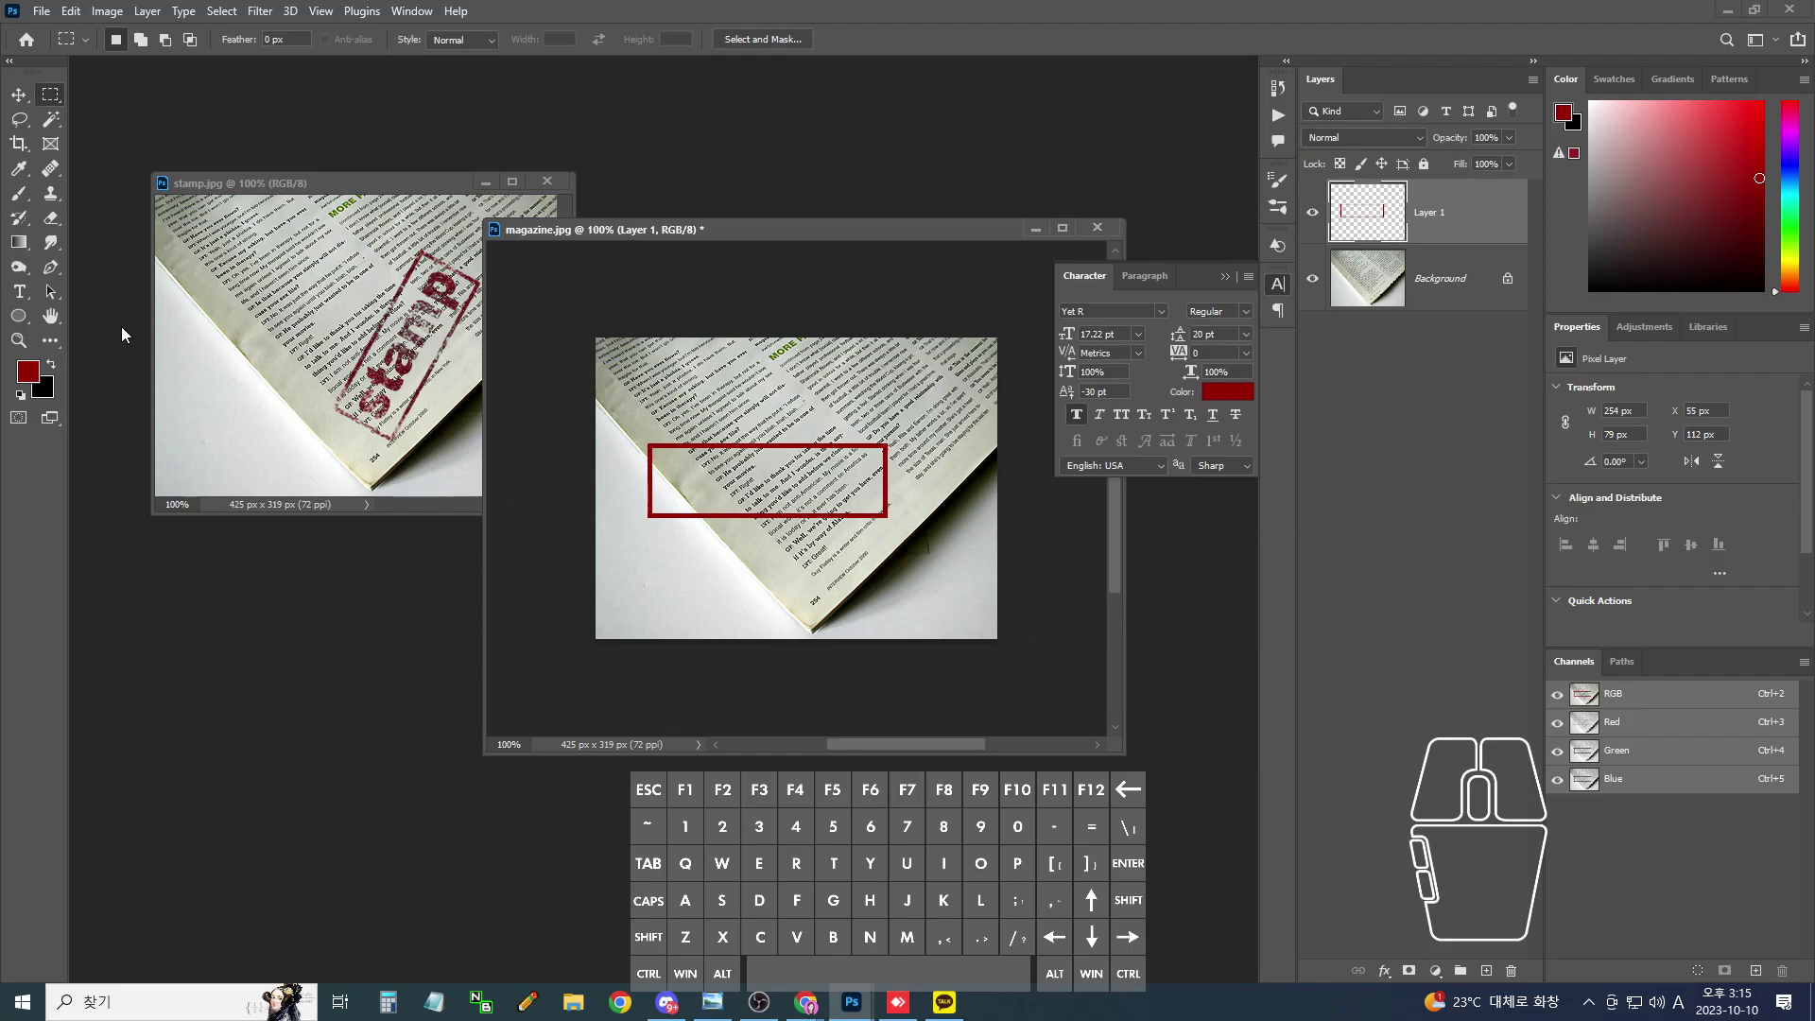
- Type the word 'stamp' above the red rectangle and commit it
click(19, 292)
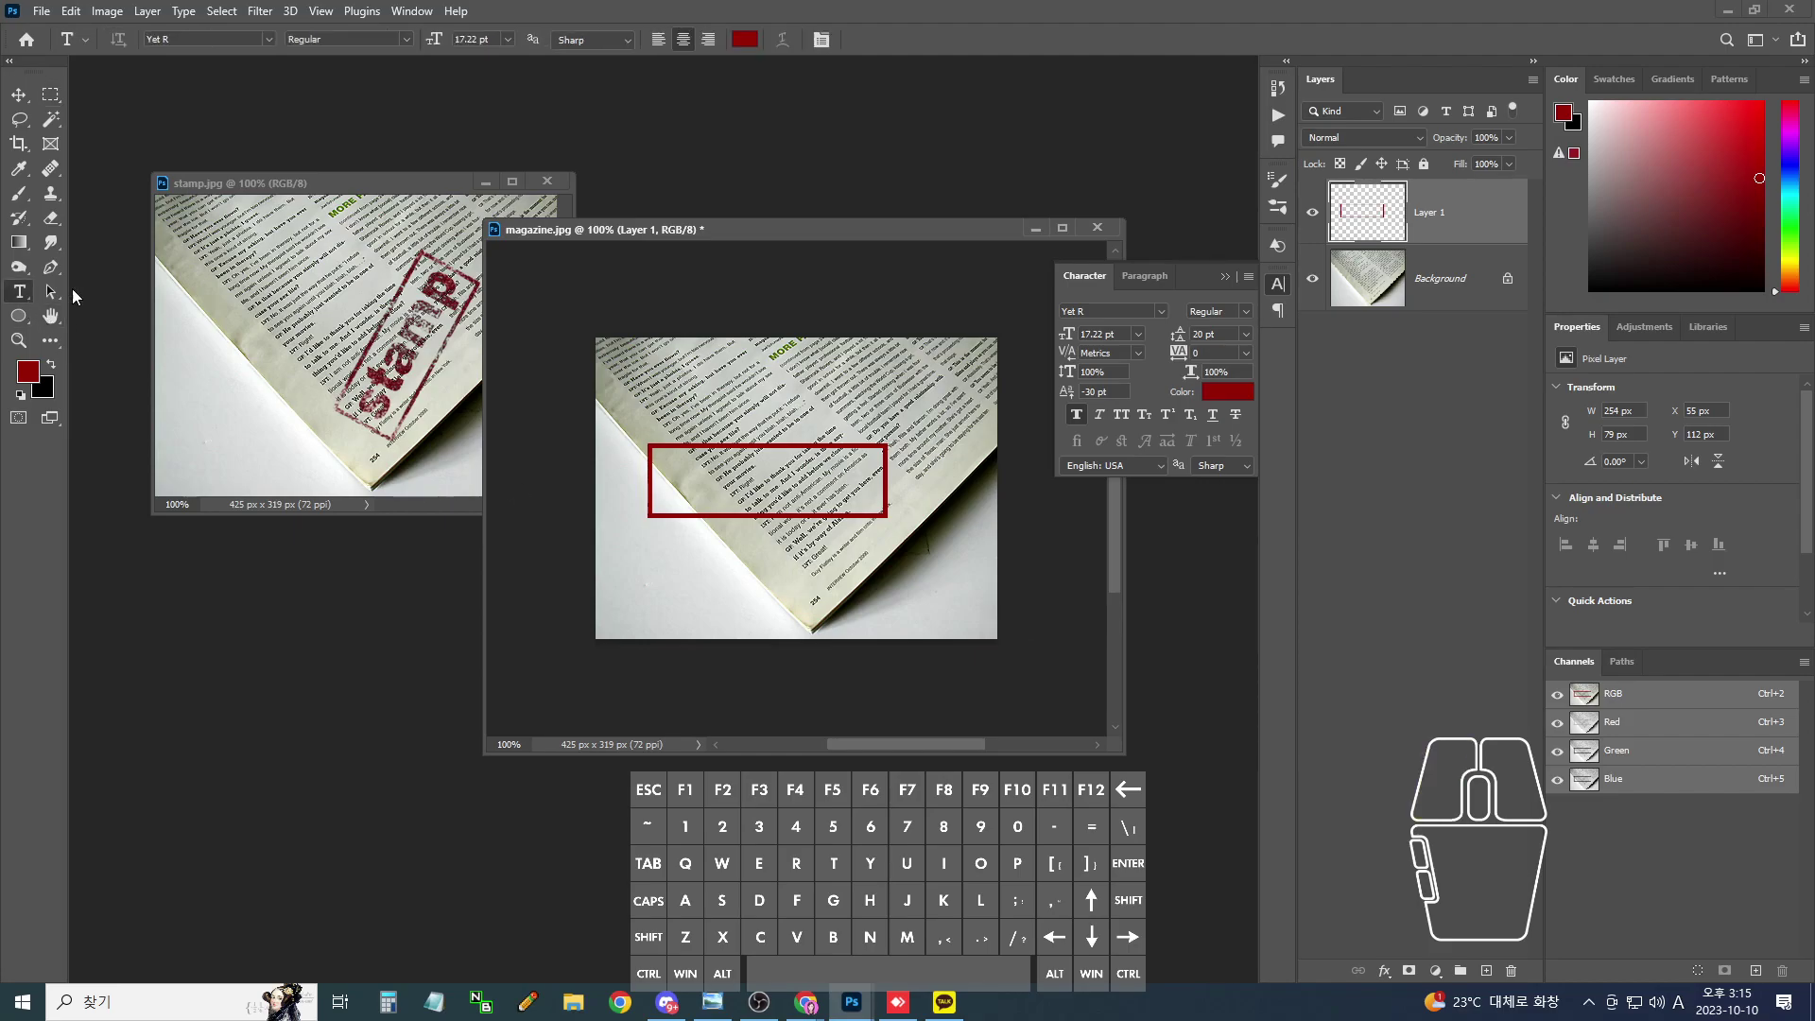
click(747, 390)
text(s)
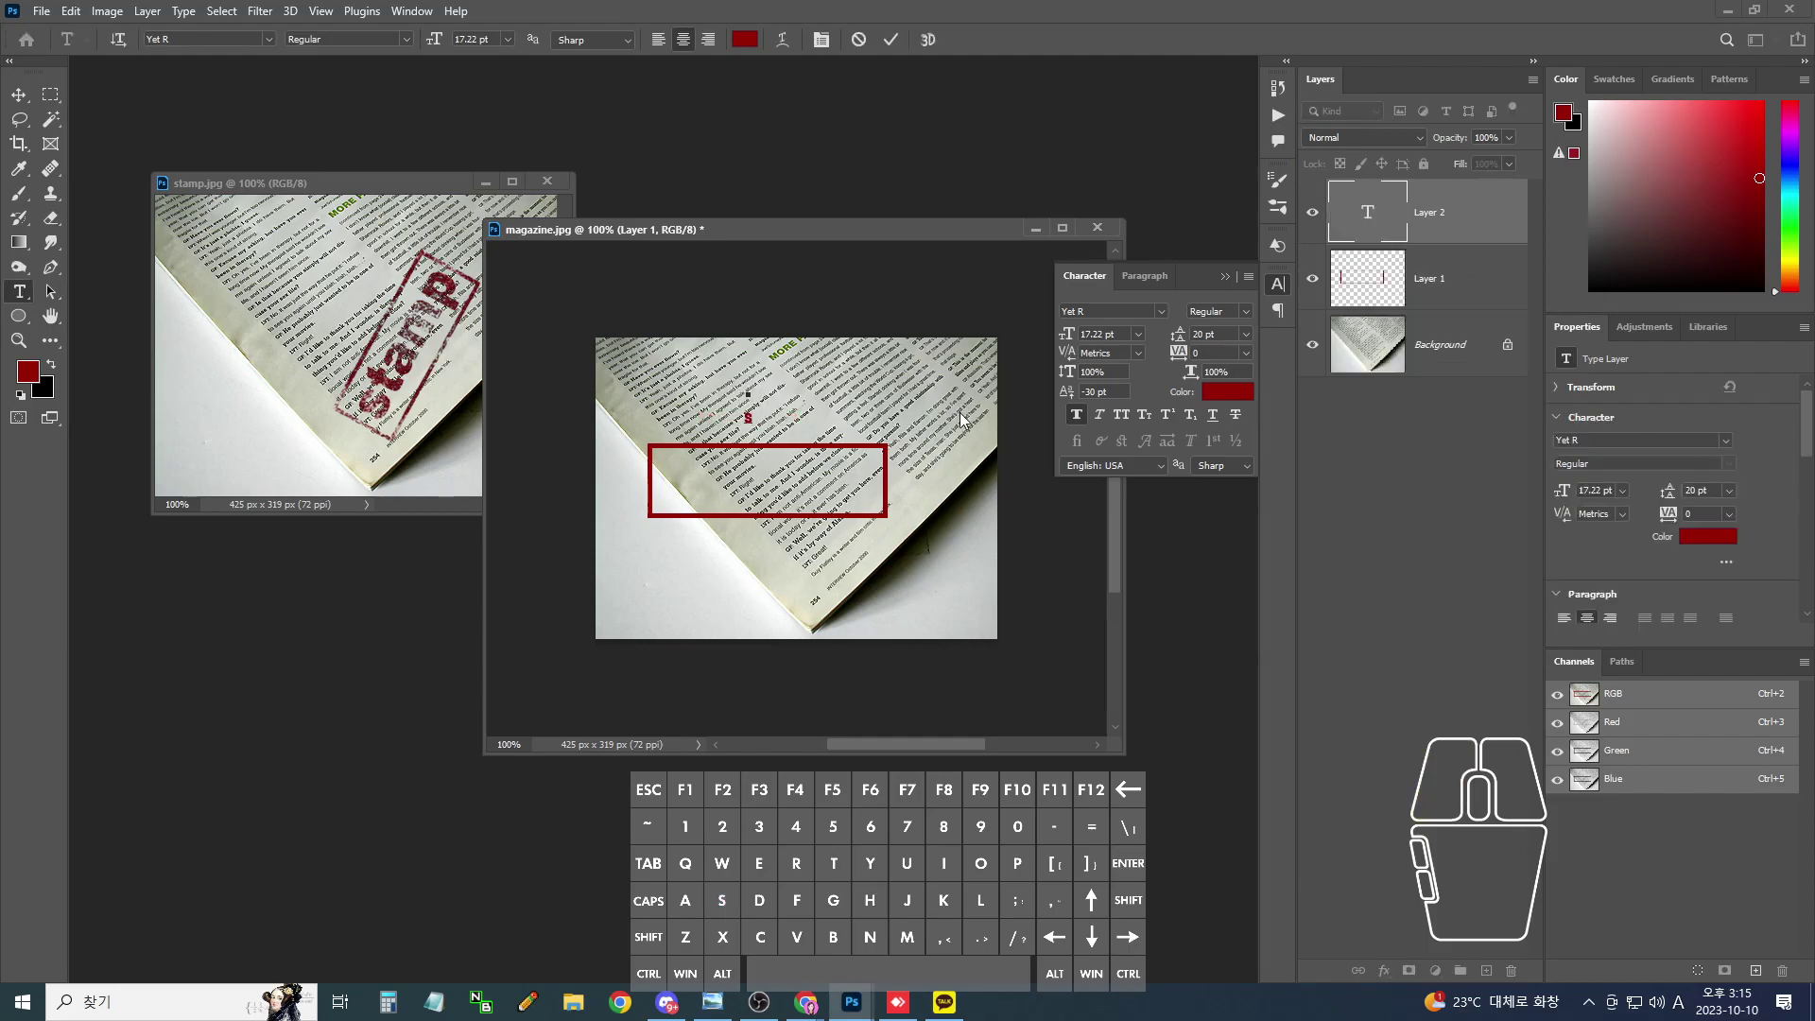
text(stamp)
click(18, 95)
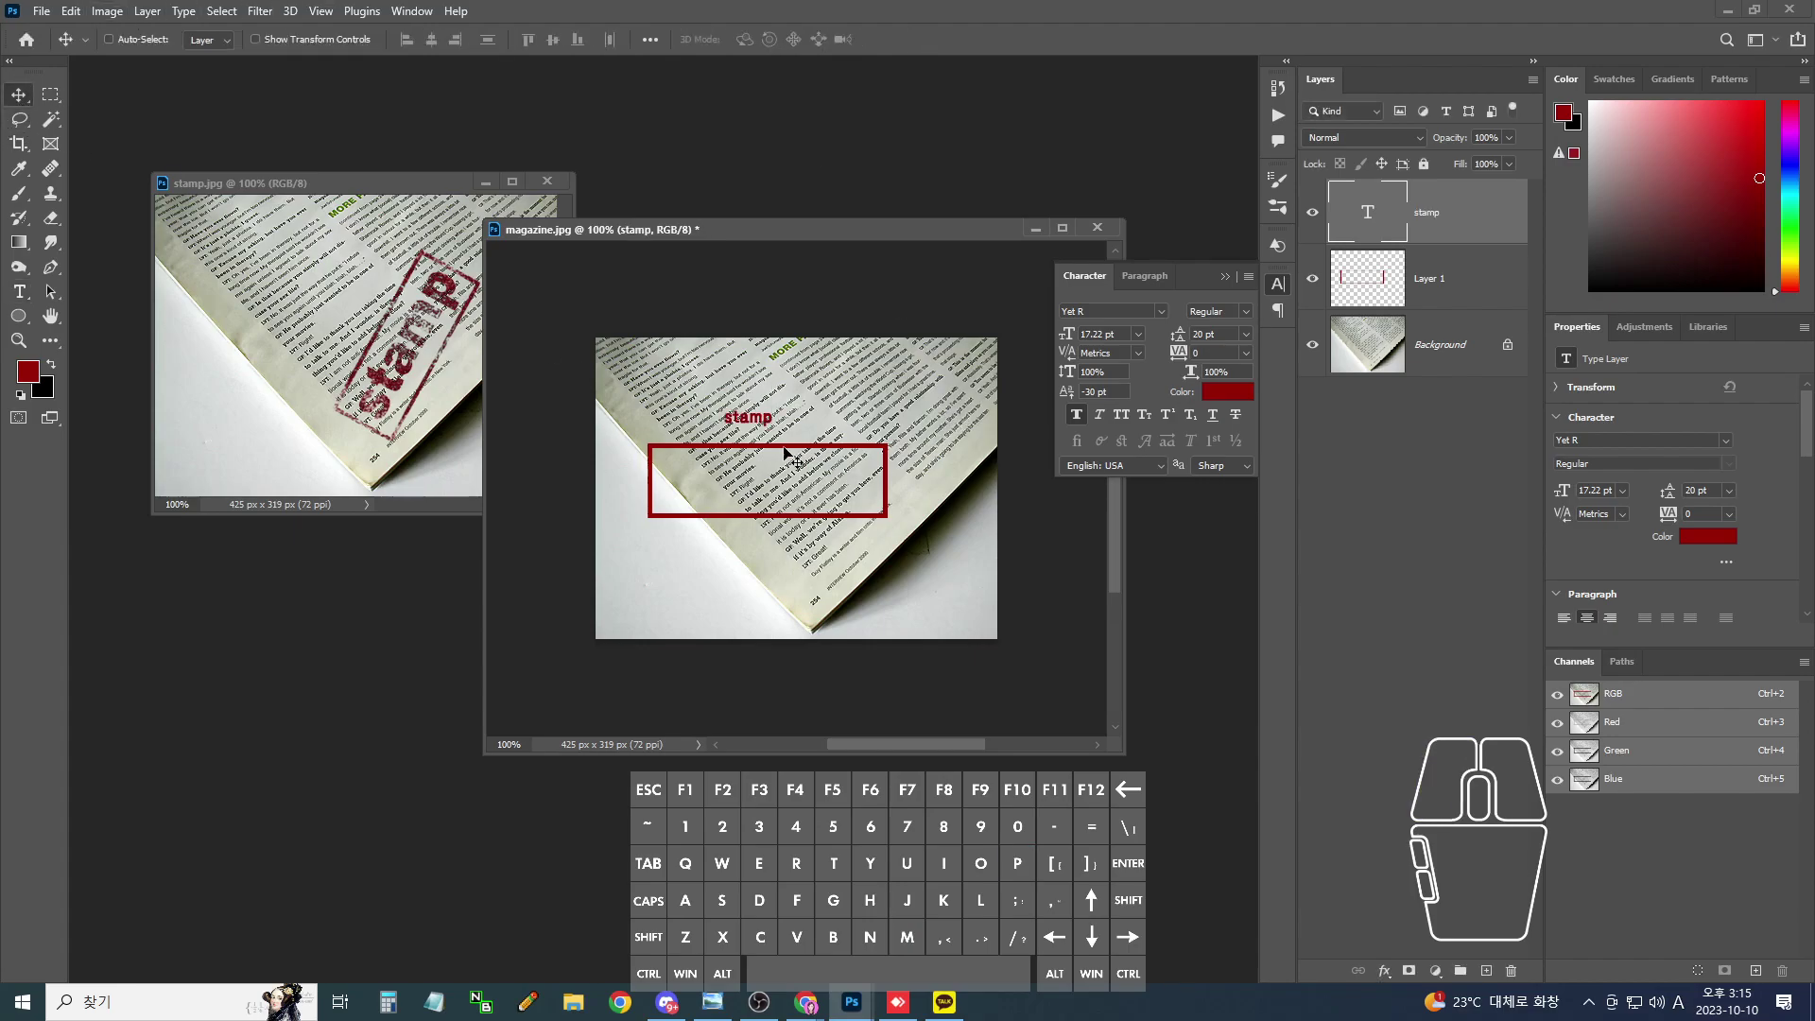
- Enlarge the stamp text to 70 pt and move it down into the red rectangle
key(ctrl+t)
drag(772, 426, 886, 383)
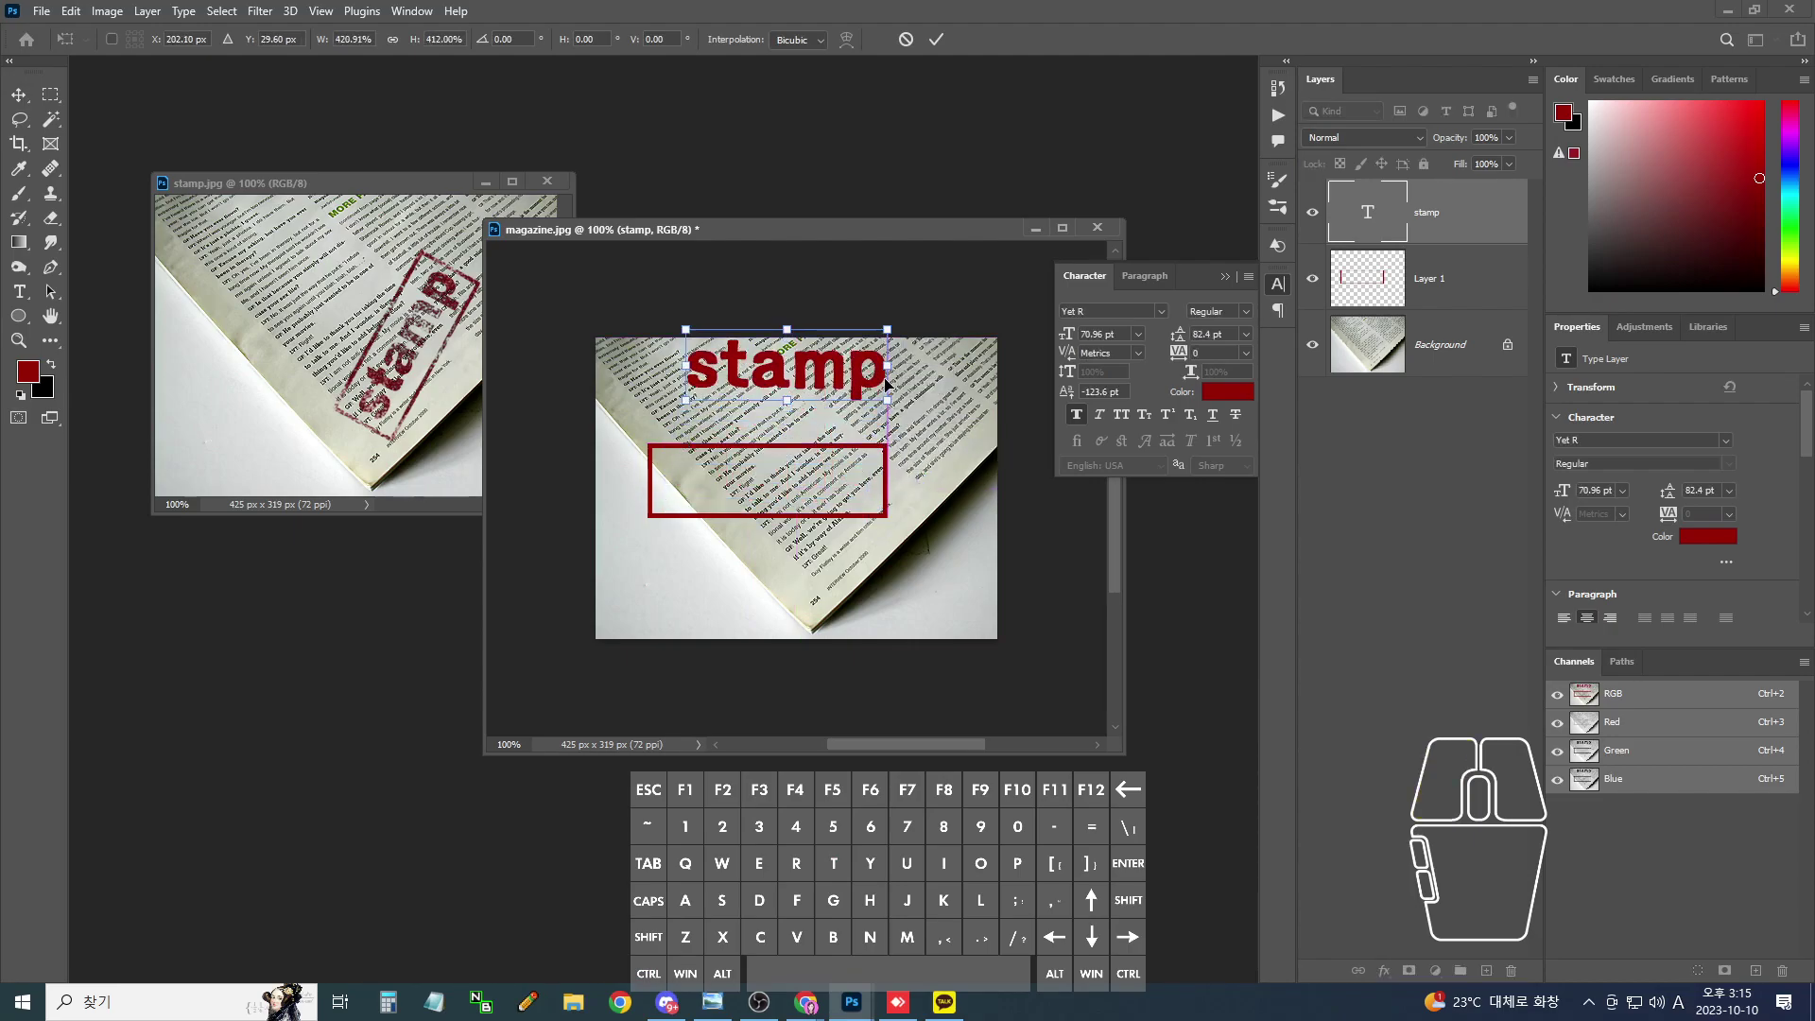
click(19, 291)
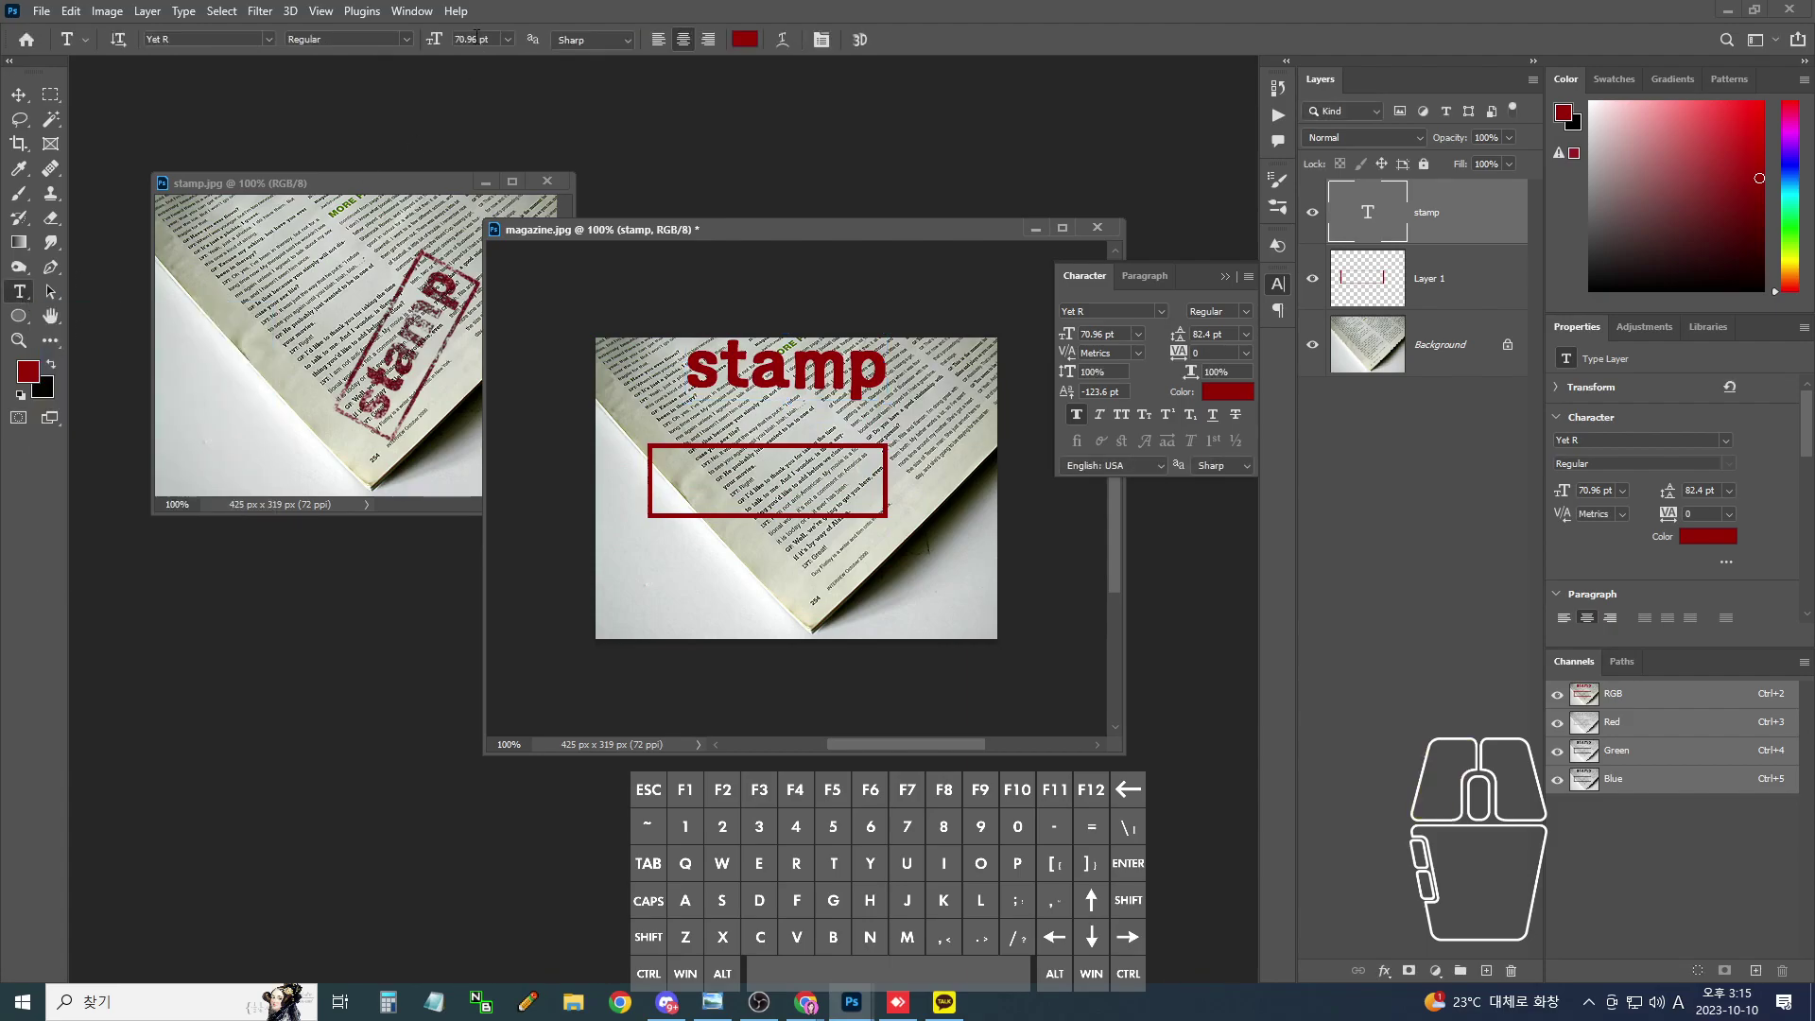
click(473, 39)
click(19, 94)
drag(792, 383, 864, 416)
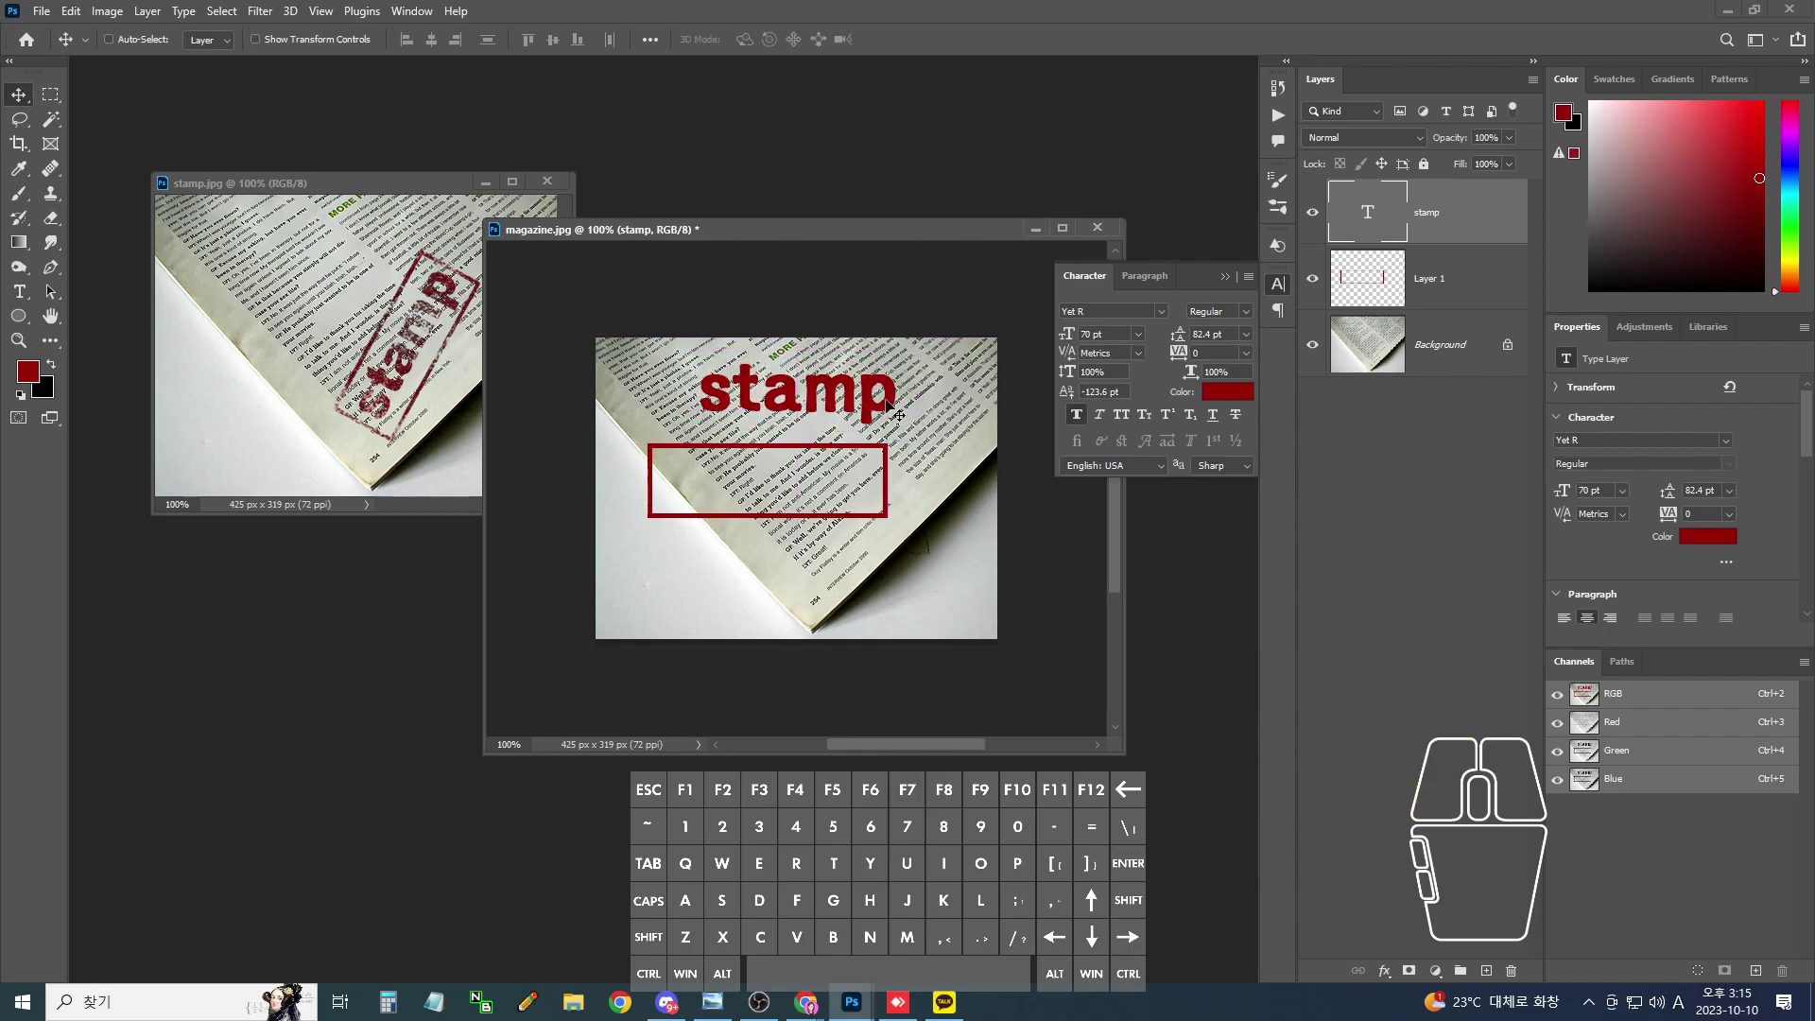
- Select Layer 1 with the stamp layer and align their horizontal and vertical centres
ctrl+click(1438, 269)
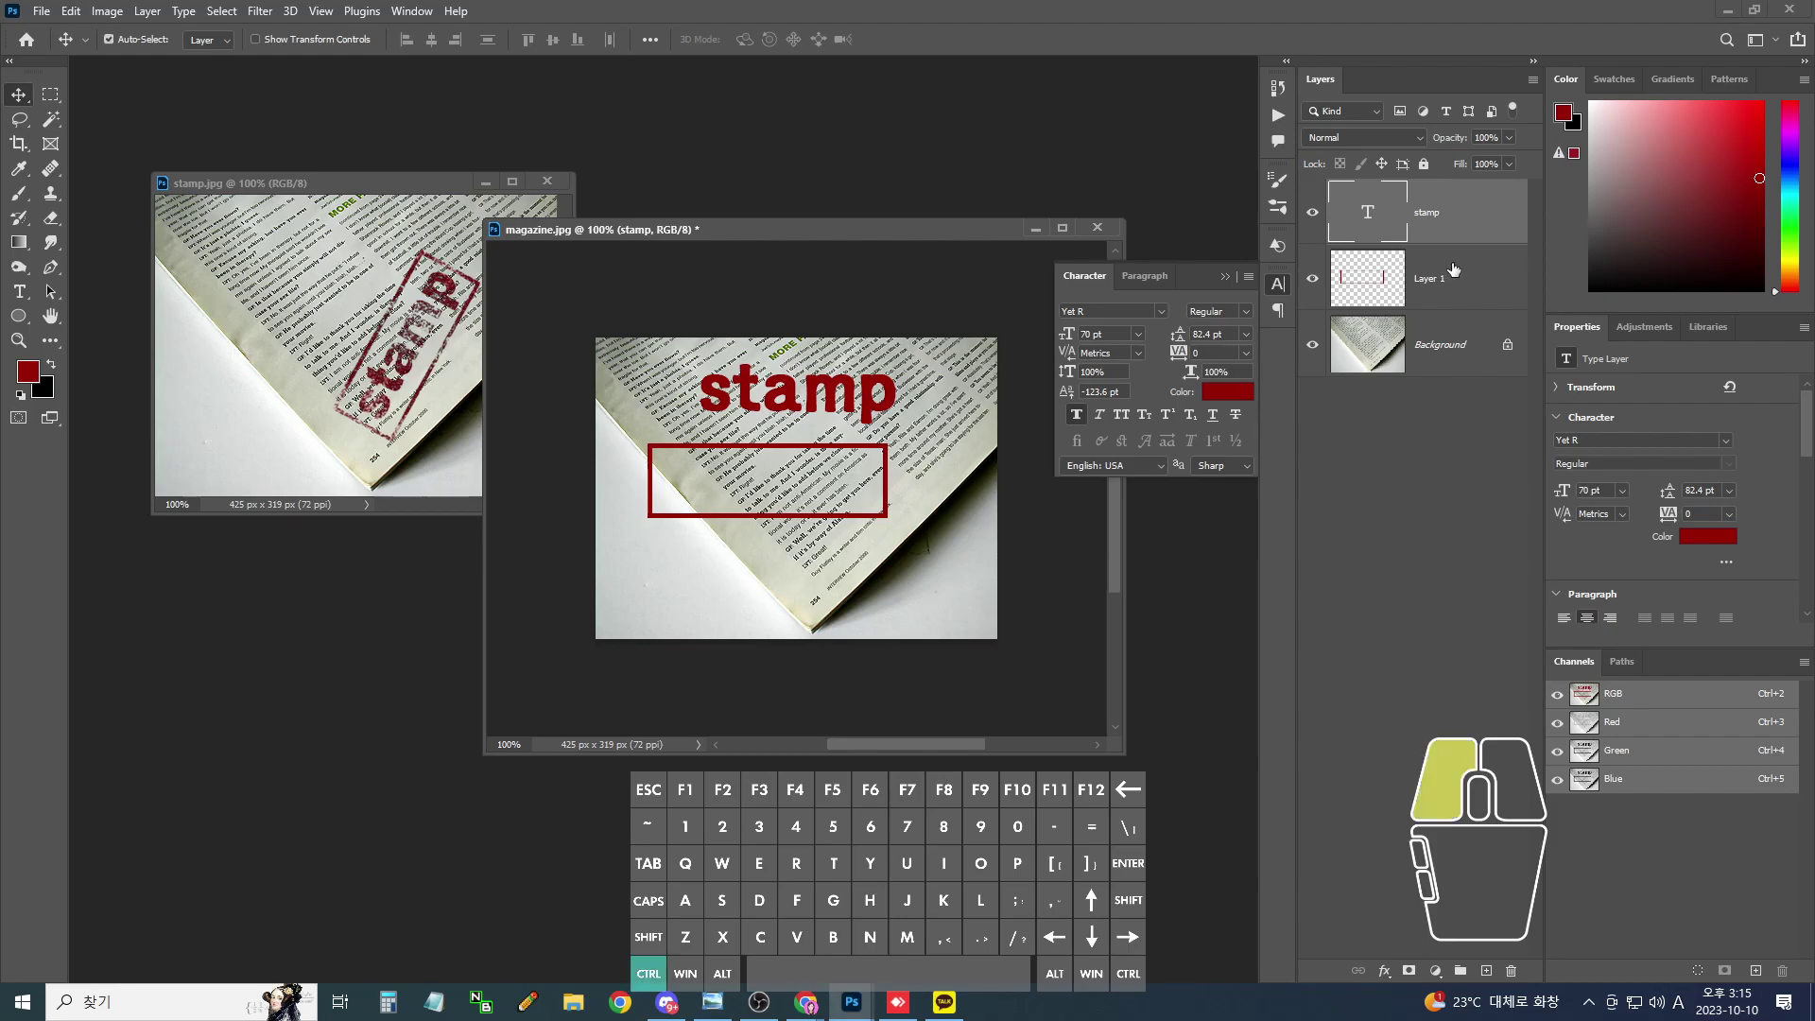
click(431, 39)
click(552, 40)
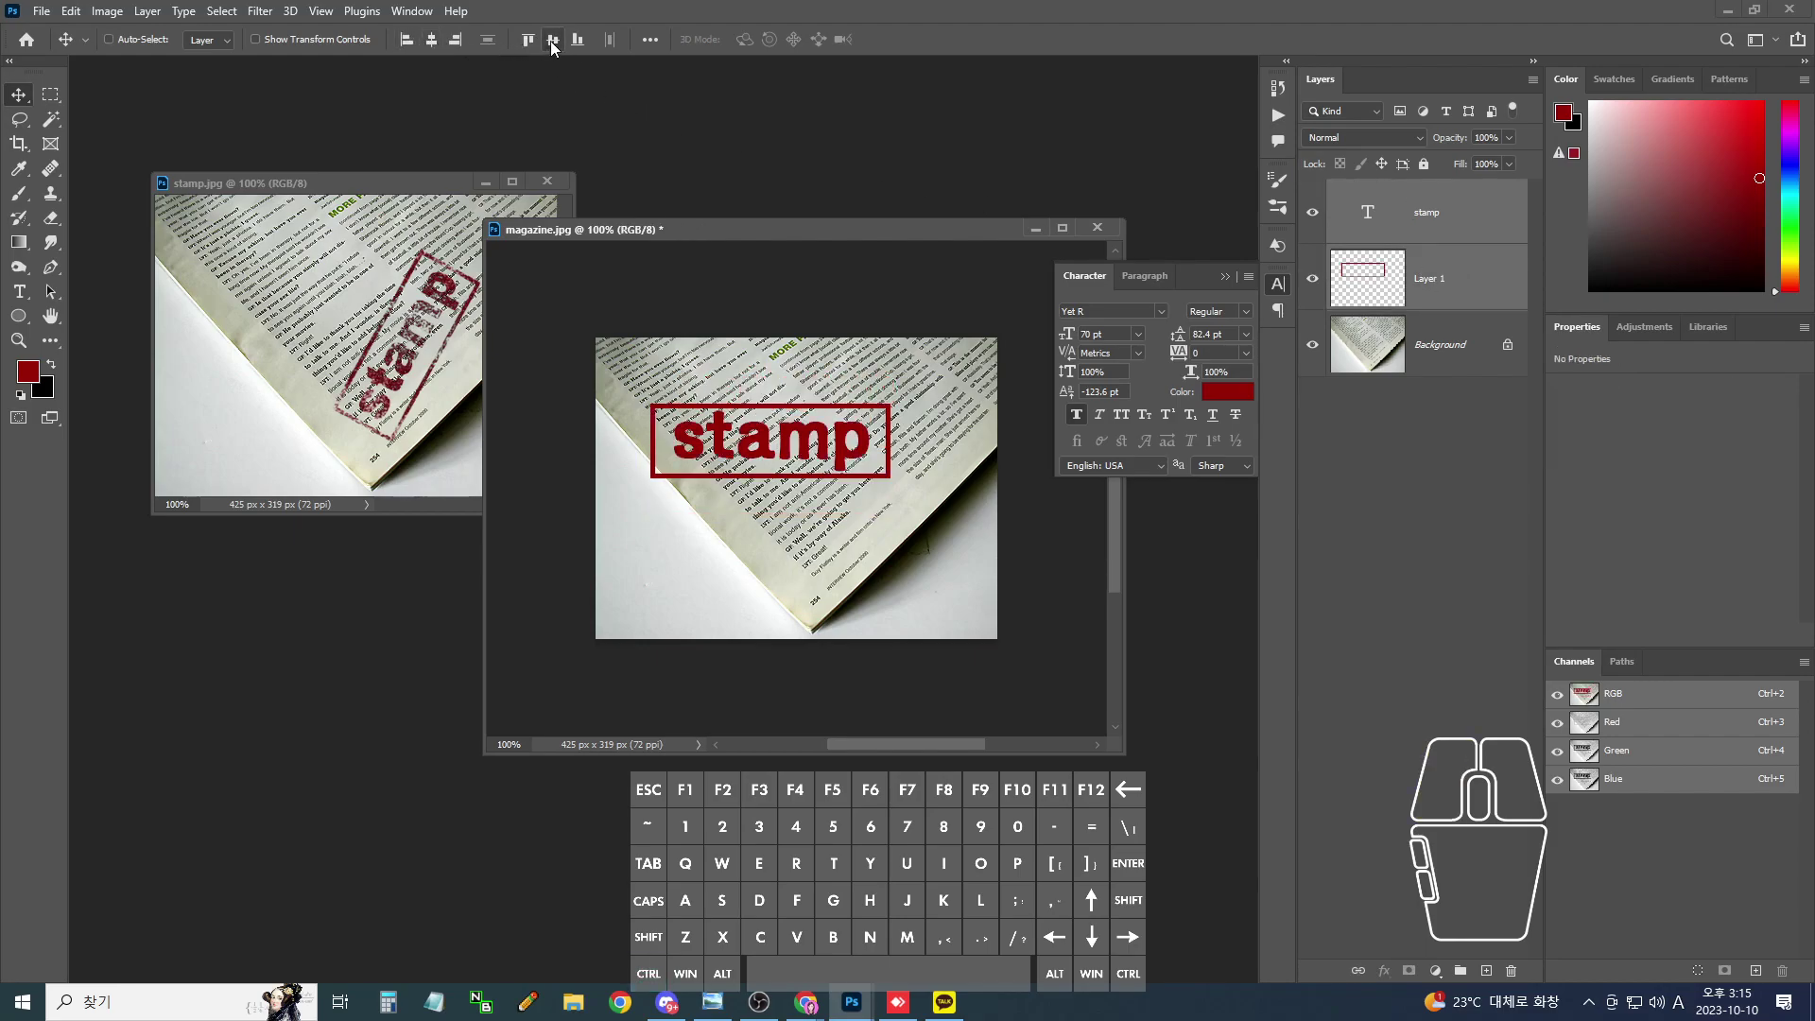
- Drag items in the Layers panel, Move tool options bar and toolbar
drag(1460, 195, 1482, 198)
drag(1468, 247, 1499, 237)
mouse_move(422, 42)
mouse_down()
mouse_move(442, 52)
mouse_move(423, 49)
mouse_up()
mouse_move(567, 55)
mouse_down()
mouse_move(576, 27)
mouse_move(550, 55)
mouse_up()
drag(20, 102, 36, 98)
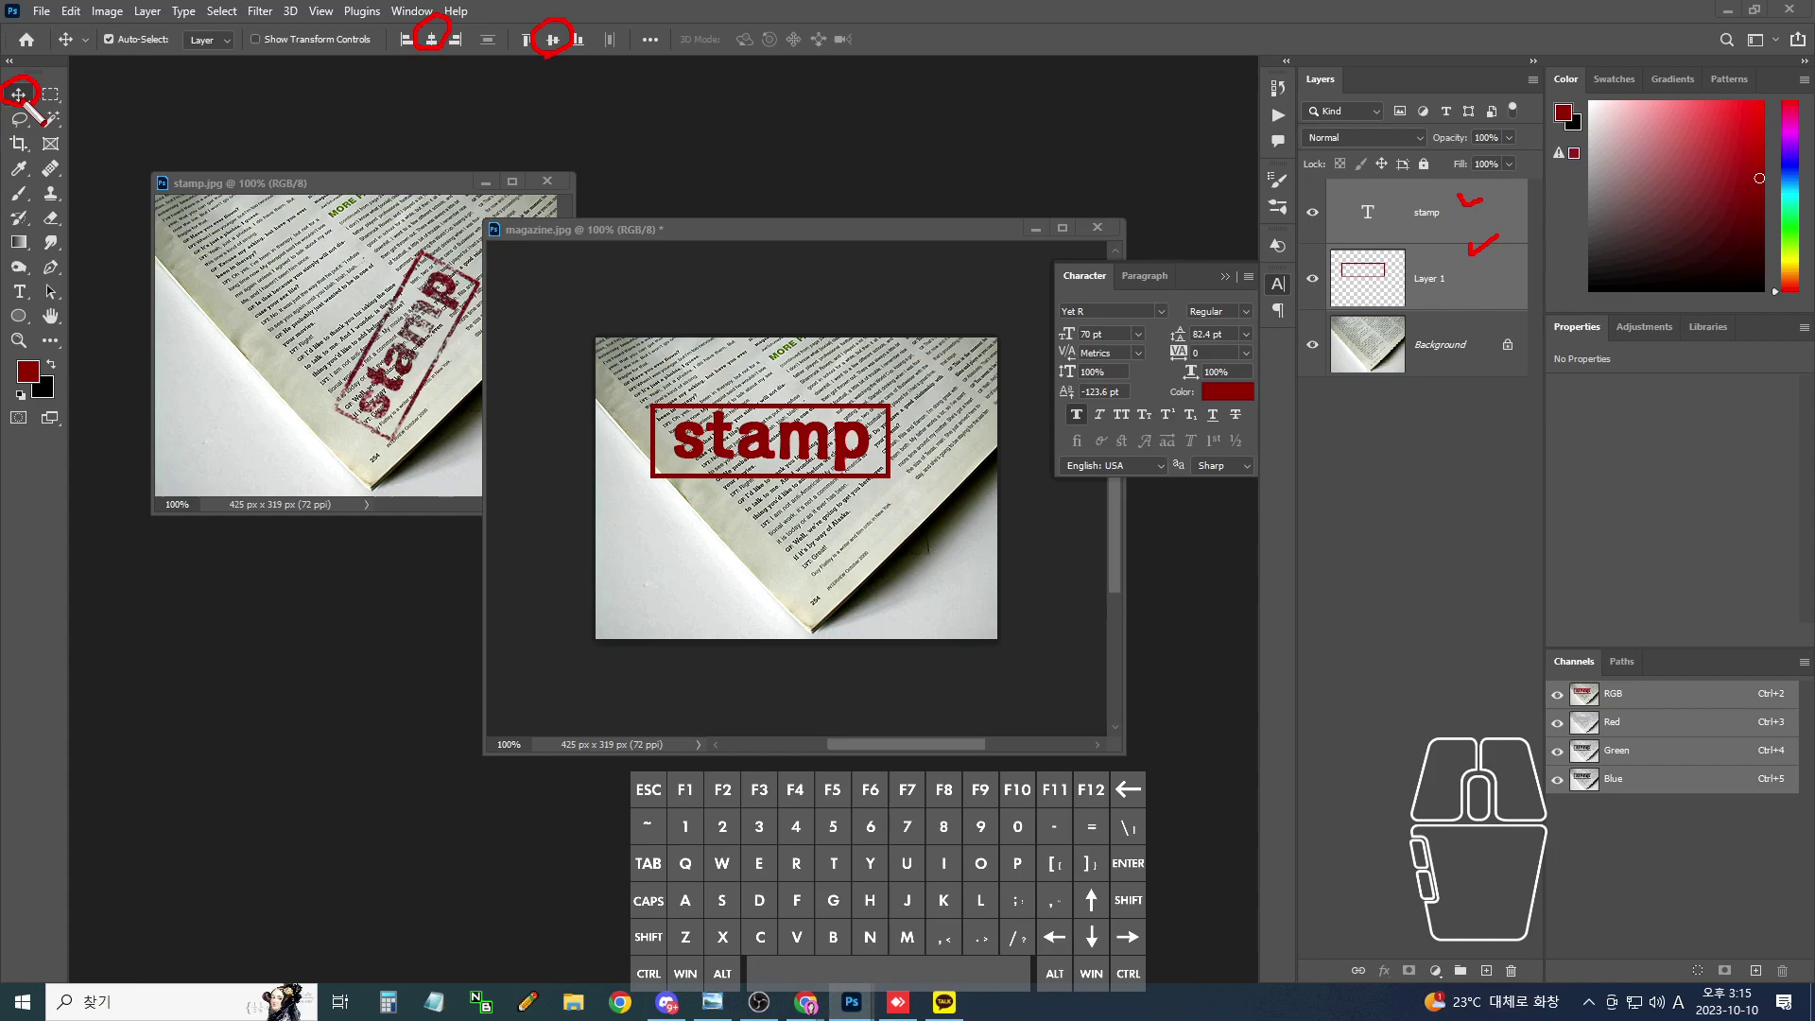
mouse_move(26, 104)
mouse_down()
mouse_move(21, 76)
mouse_move(29, 95)
mouse_up()
mouse_move(449, 28)
mouse_down()
mouse_move(416, 43)
mouse_move(560, 32)
mouse_up()
mouse_move(1472, 198)
mouse_down()
mouse_move(1457, 254)
mouse_move(1473, 194)
mouse_move(1518, 268)
mouse_move(1460, 236)
mouse_up()
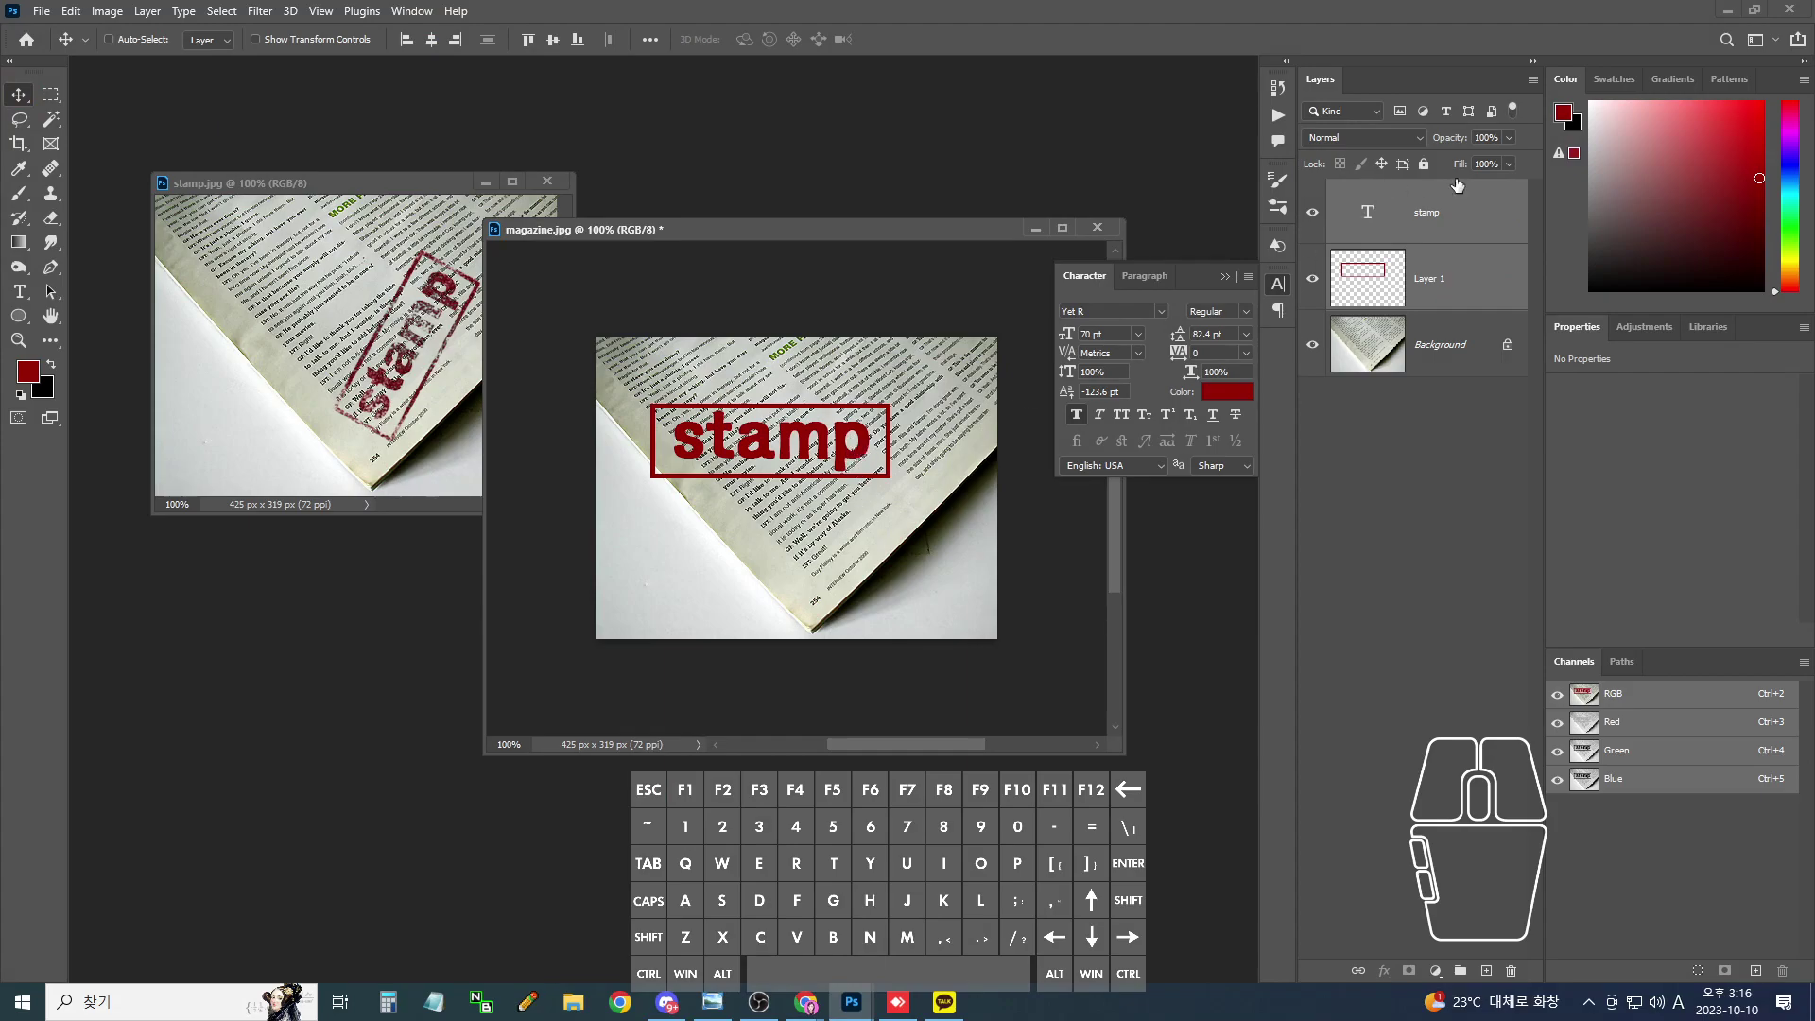
- Merge the stamp text and rectangle with Ctrl+E and shift the merged layer right and down
key(ctrl+e)
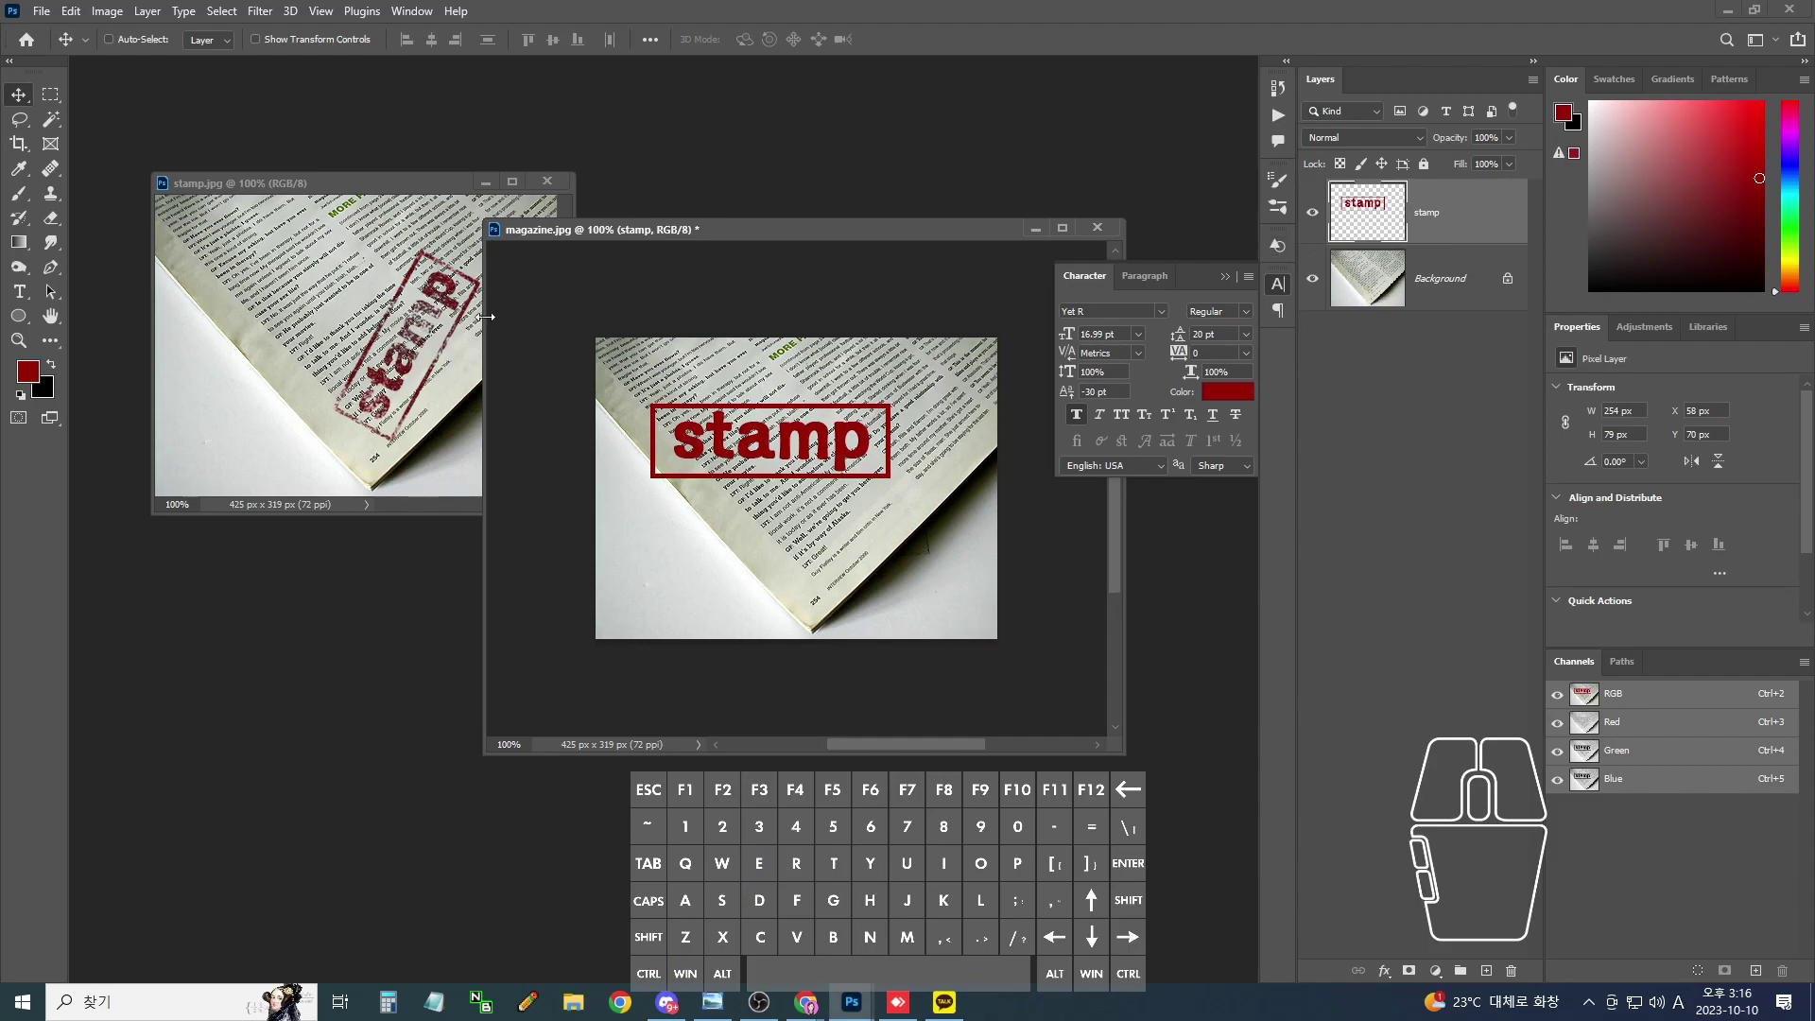
drag(798, 433, 851, 460)
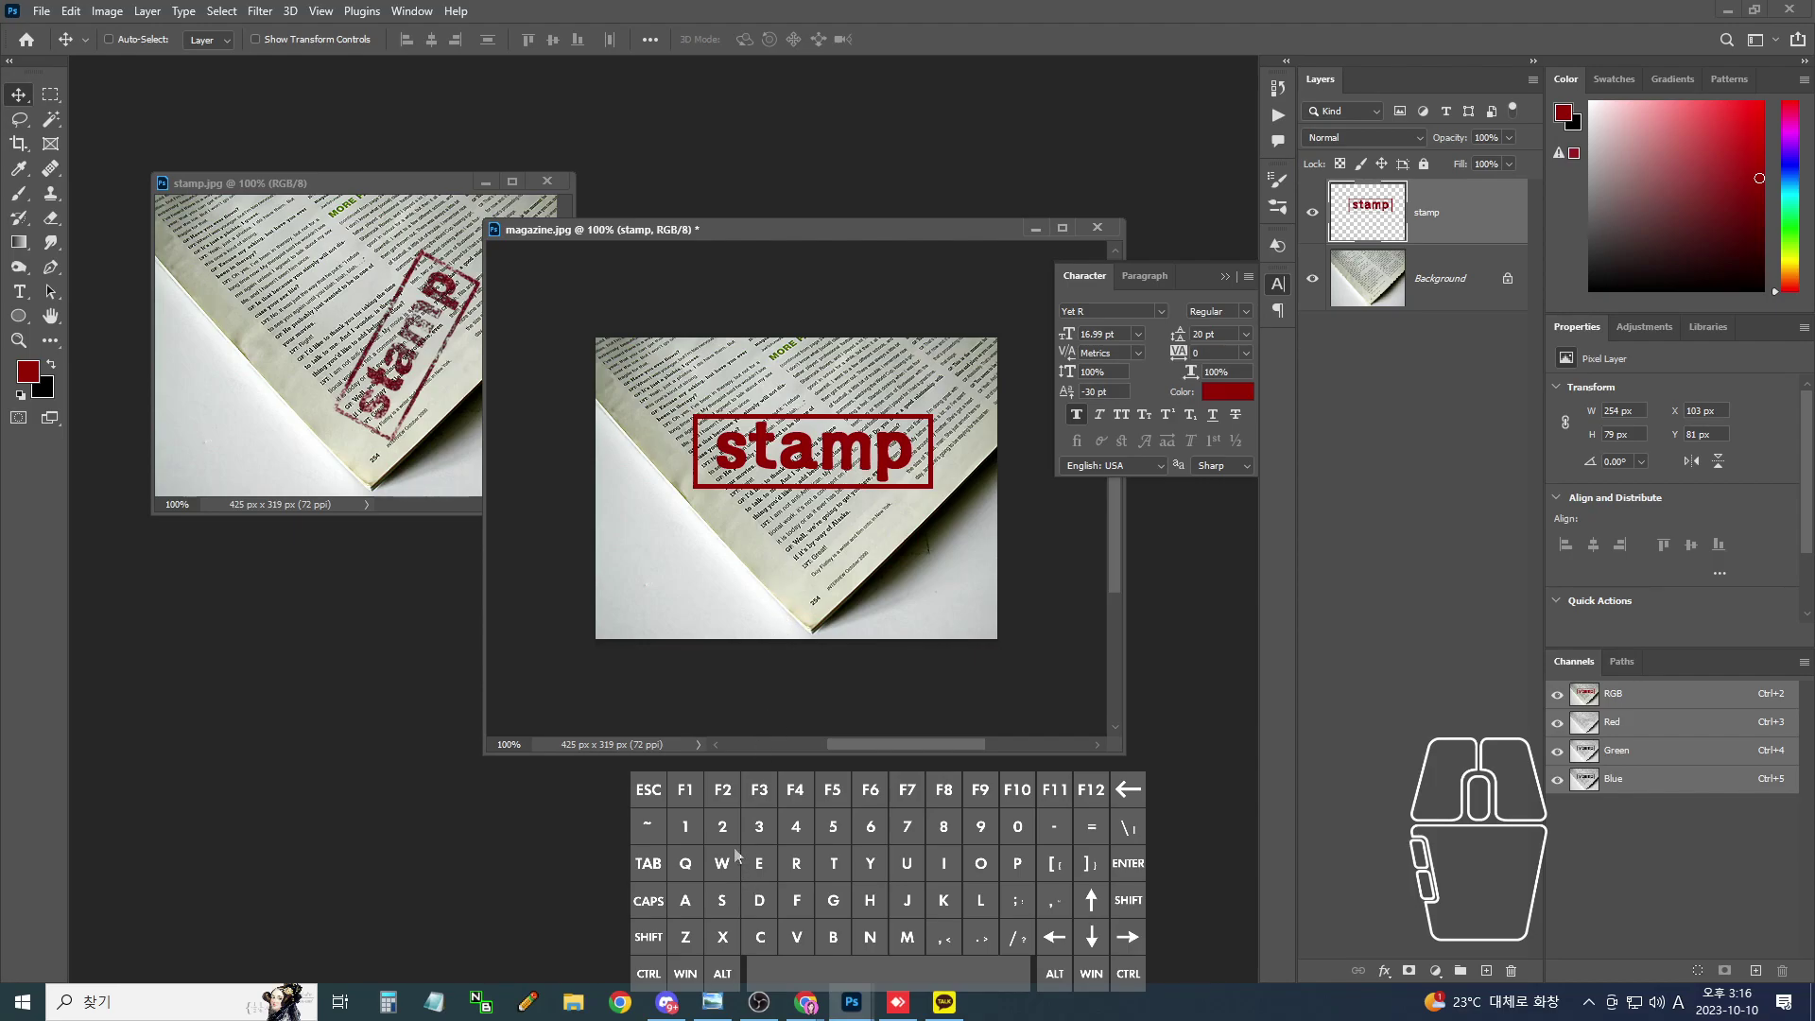
click(761, 1000)
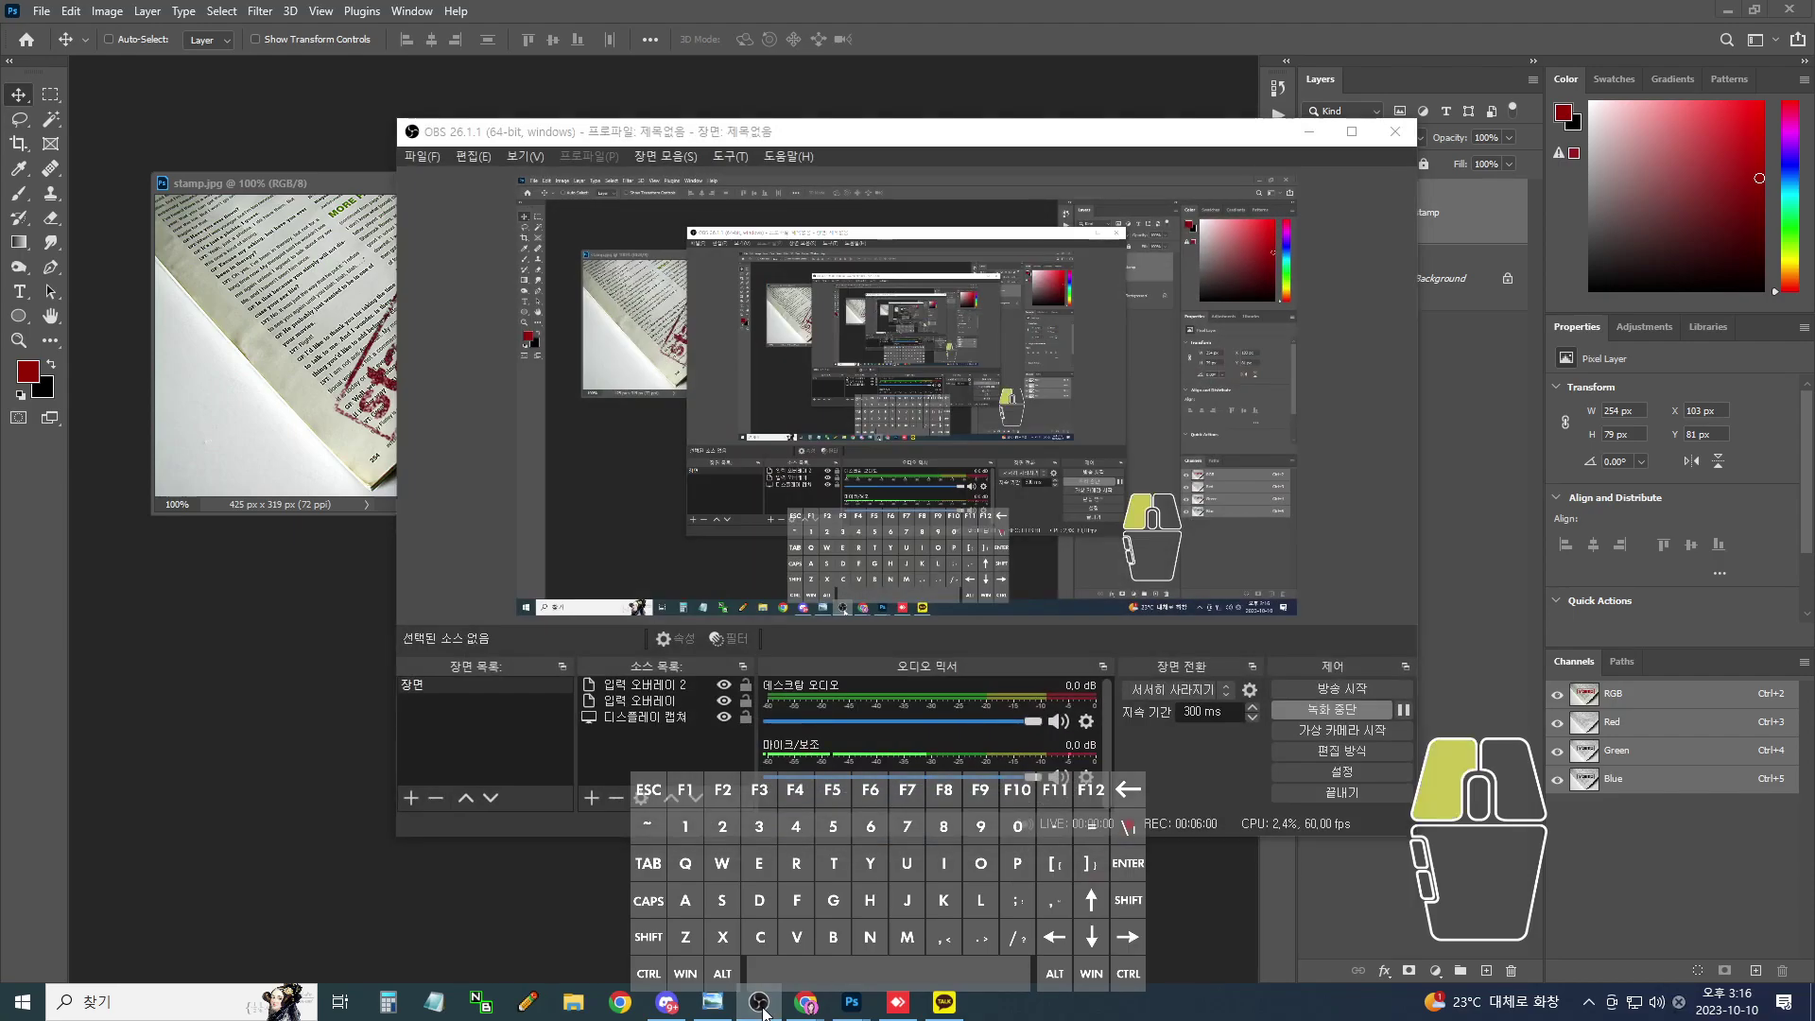
- In the remote session, make the STAMP text dark red and add a new layer above it
click(765, 1000)
click(899, 1001)
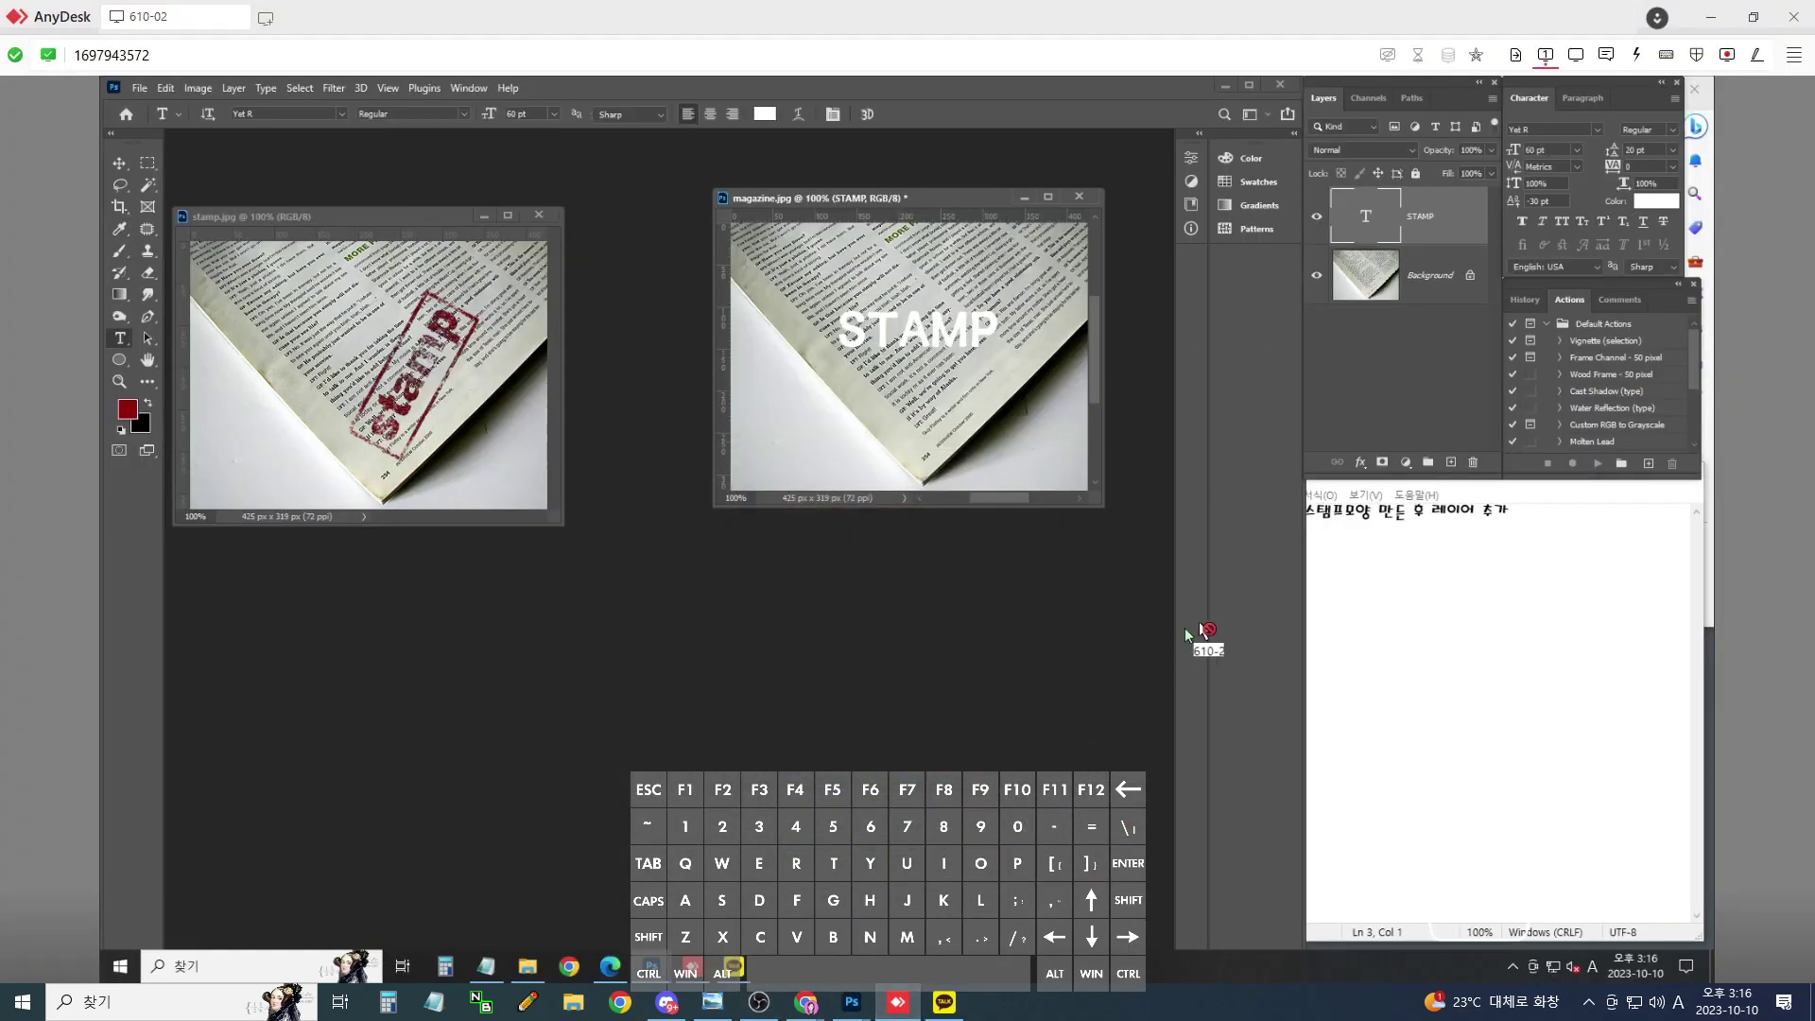
text(97)
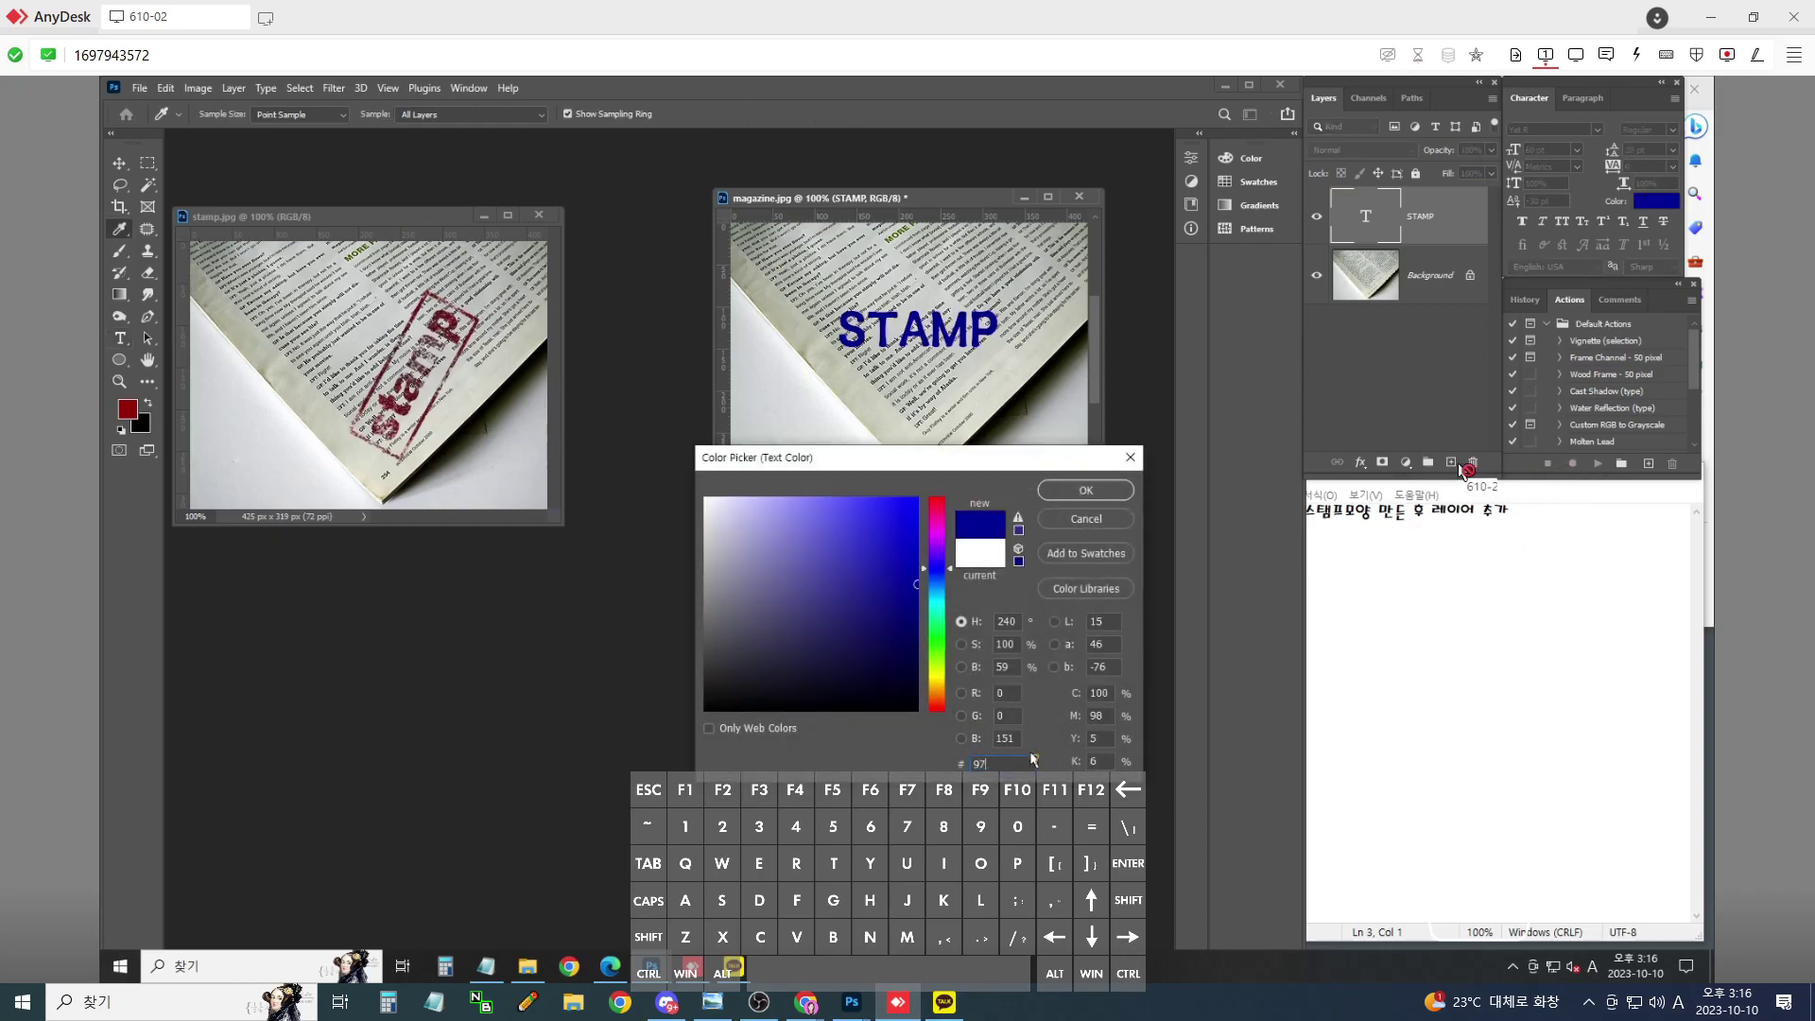
text(041404)
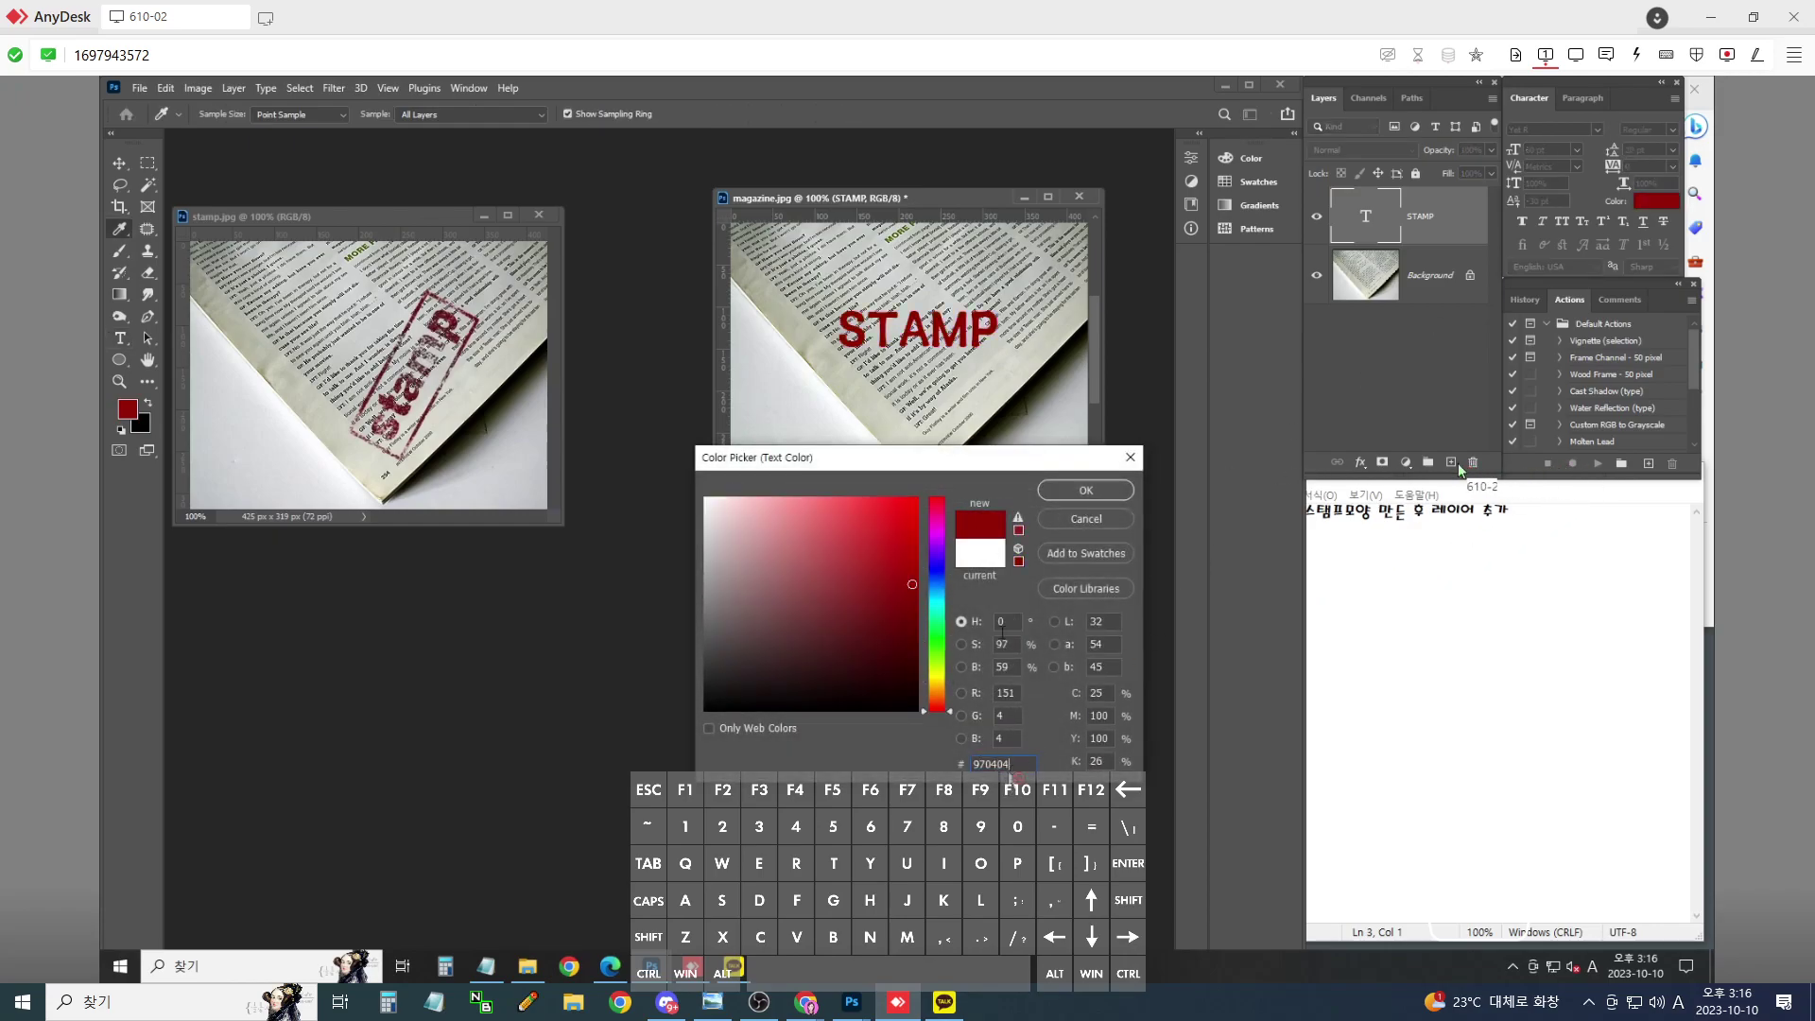
click(1124, 492)
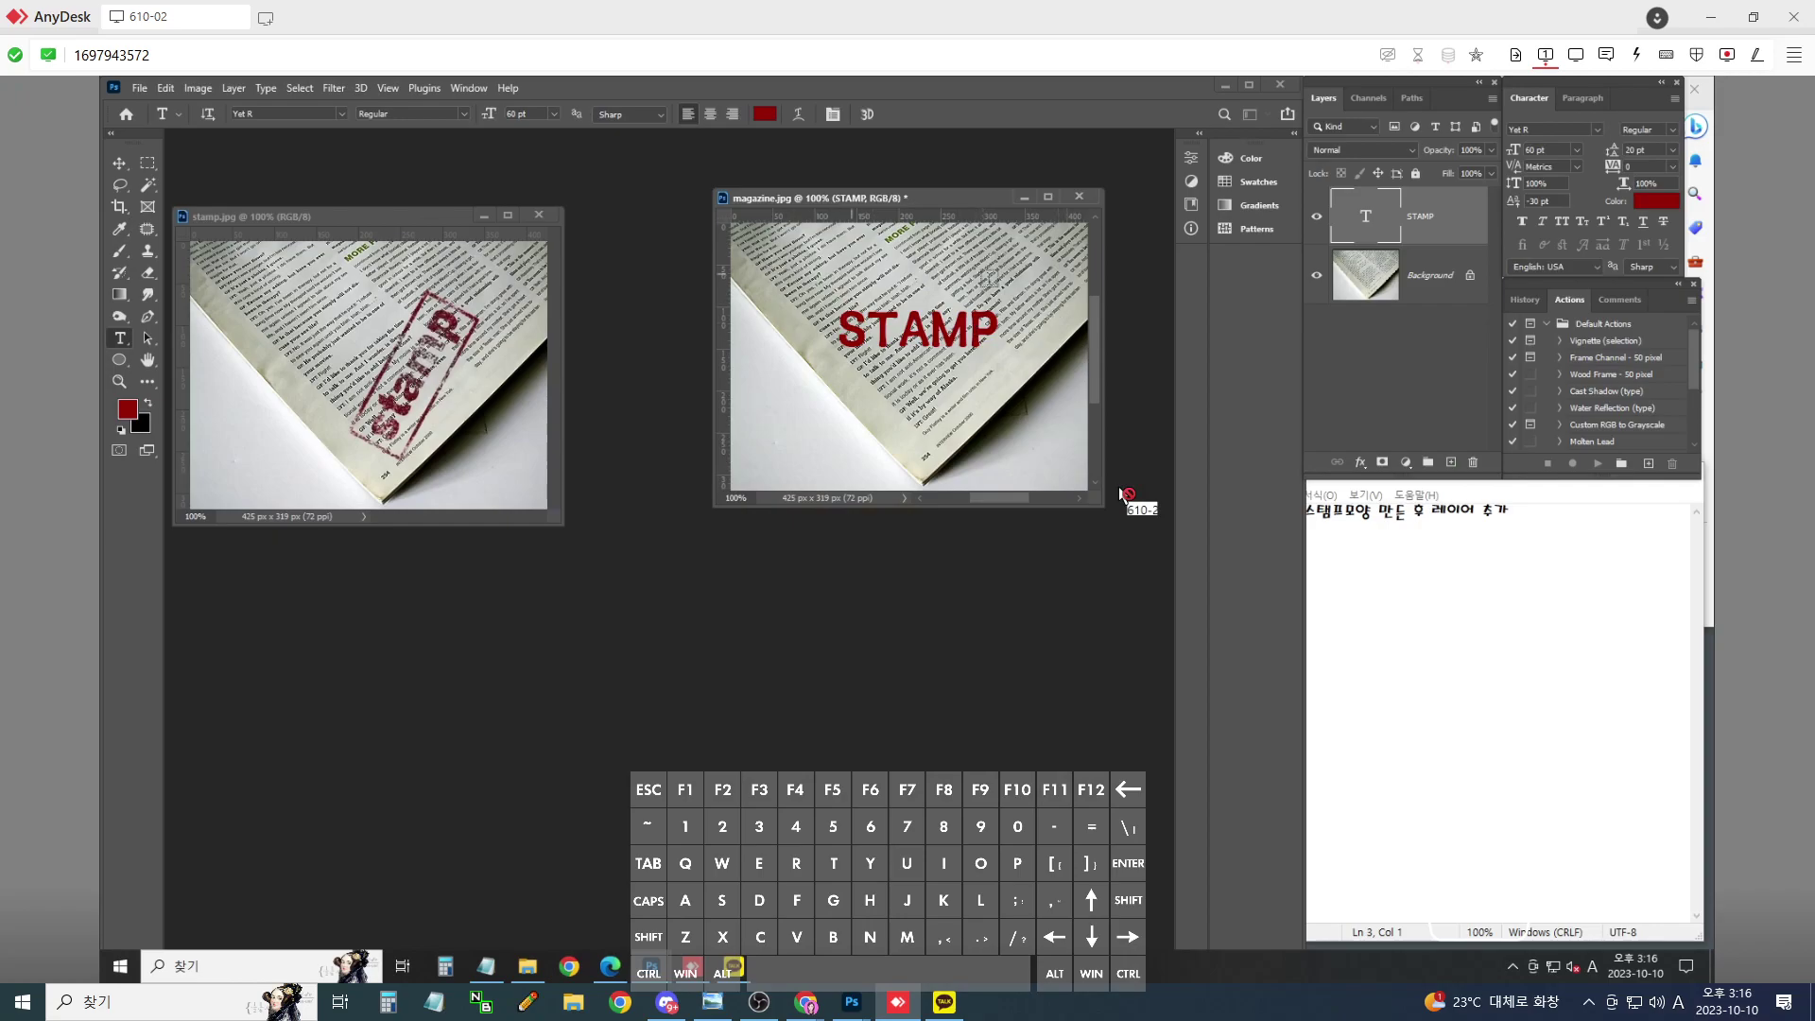
key(ctrl+shift+n)
key(Return)
- Draw a rectangular marquee selection around the STAMP text
click(146, 164)
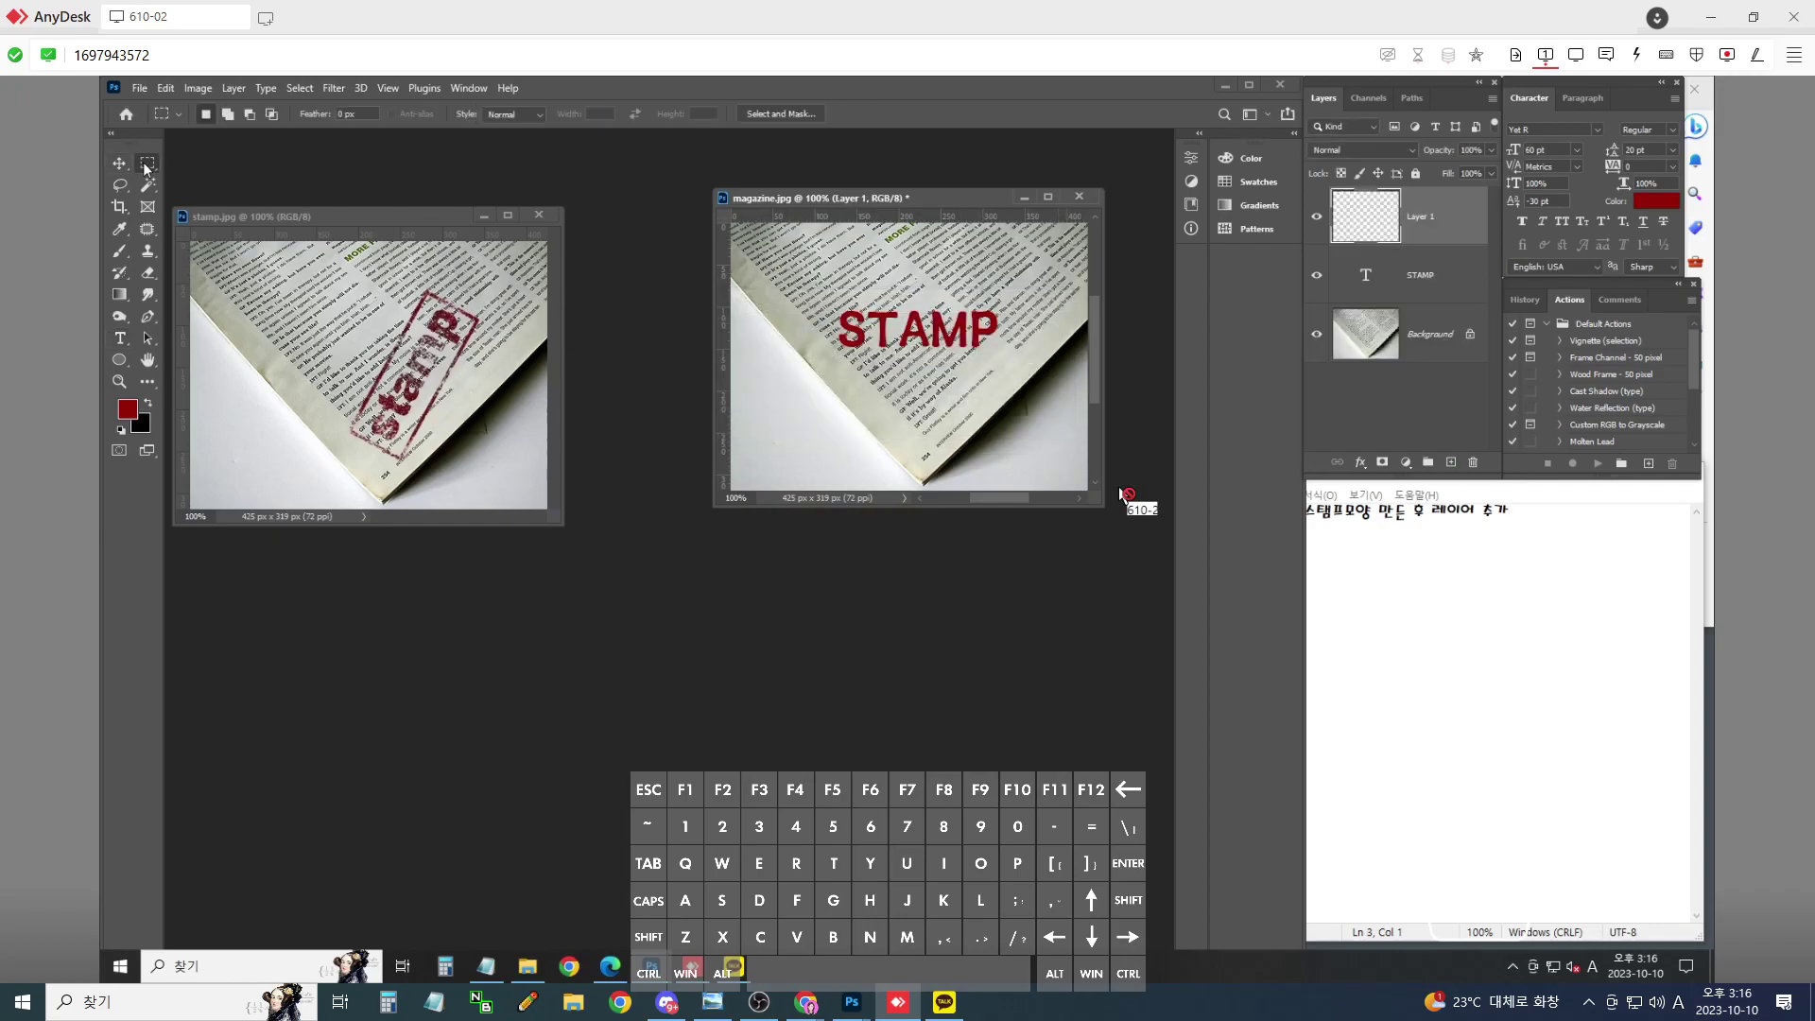
drag(824, 293, 1008, 359)
click(1008, 360)
- Stroke the selection 5 px Inside, deselect, and select the frame layer with STAMP
click(166, 89)
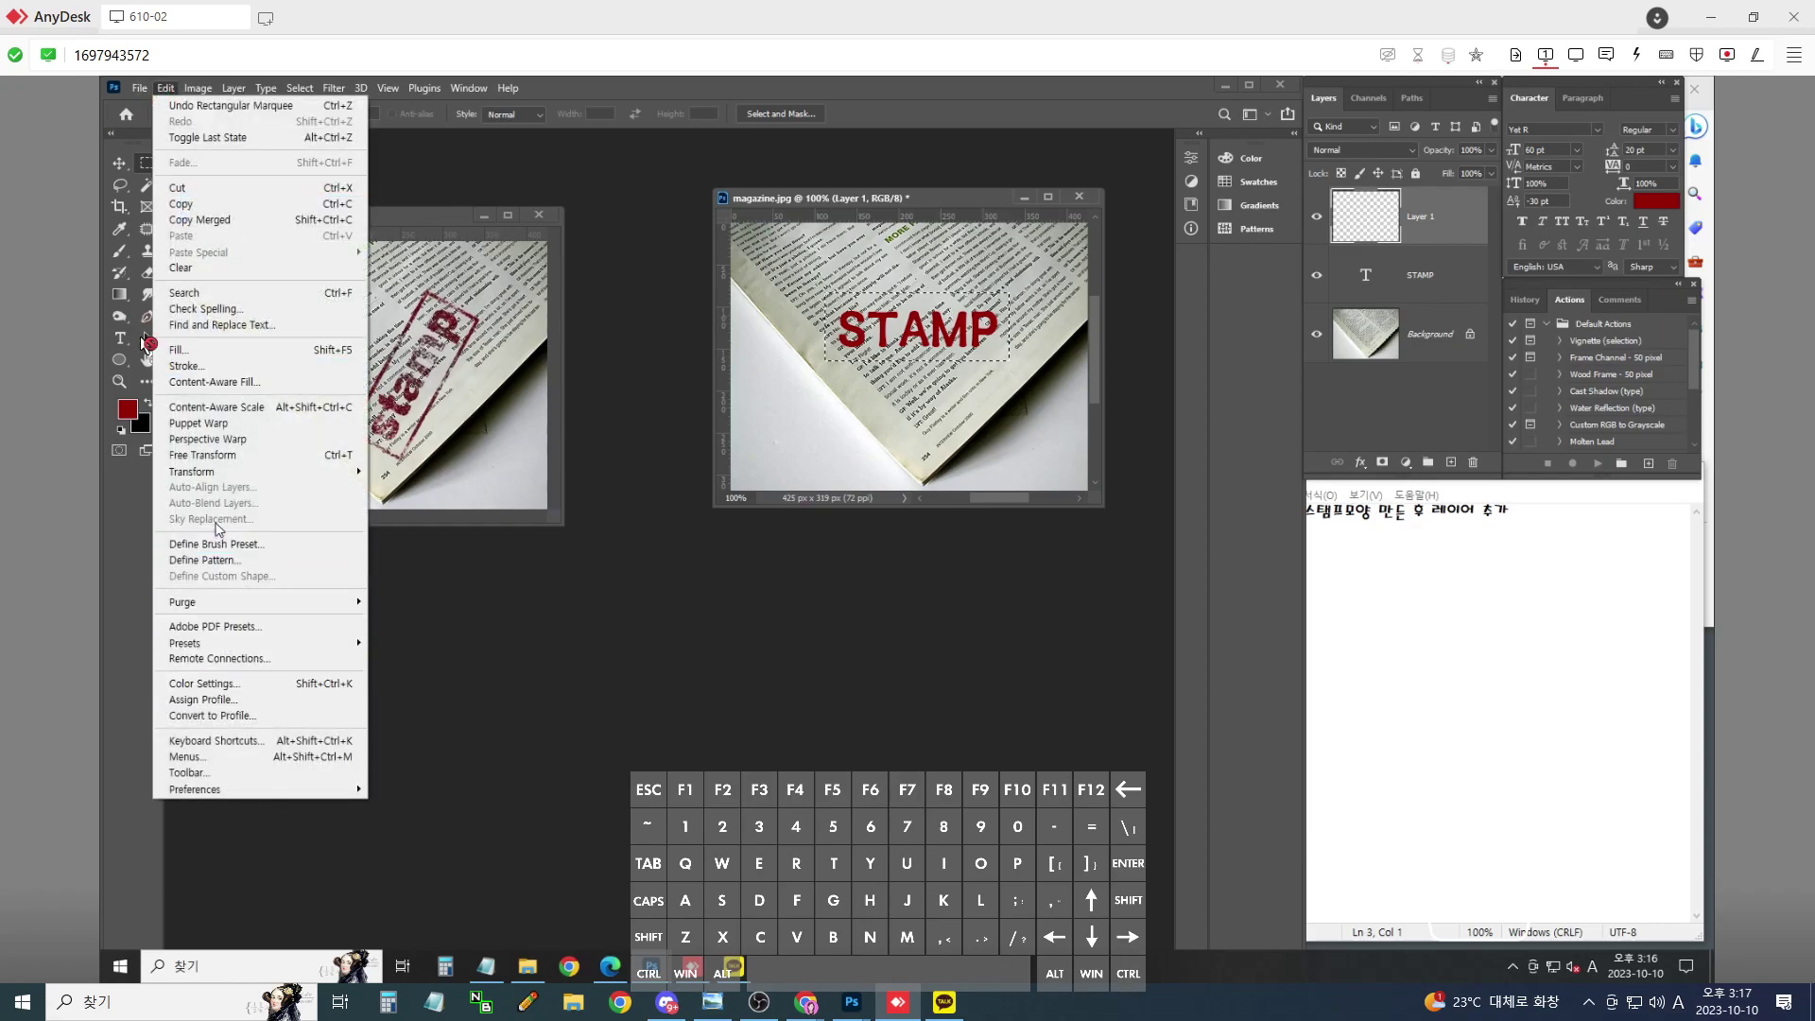
click(184, 366)
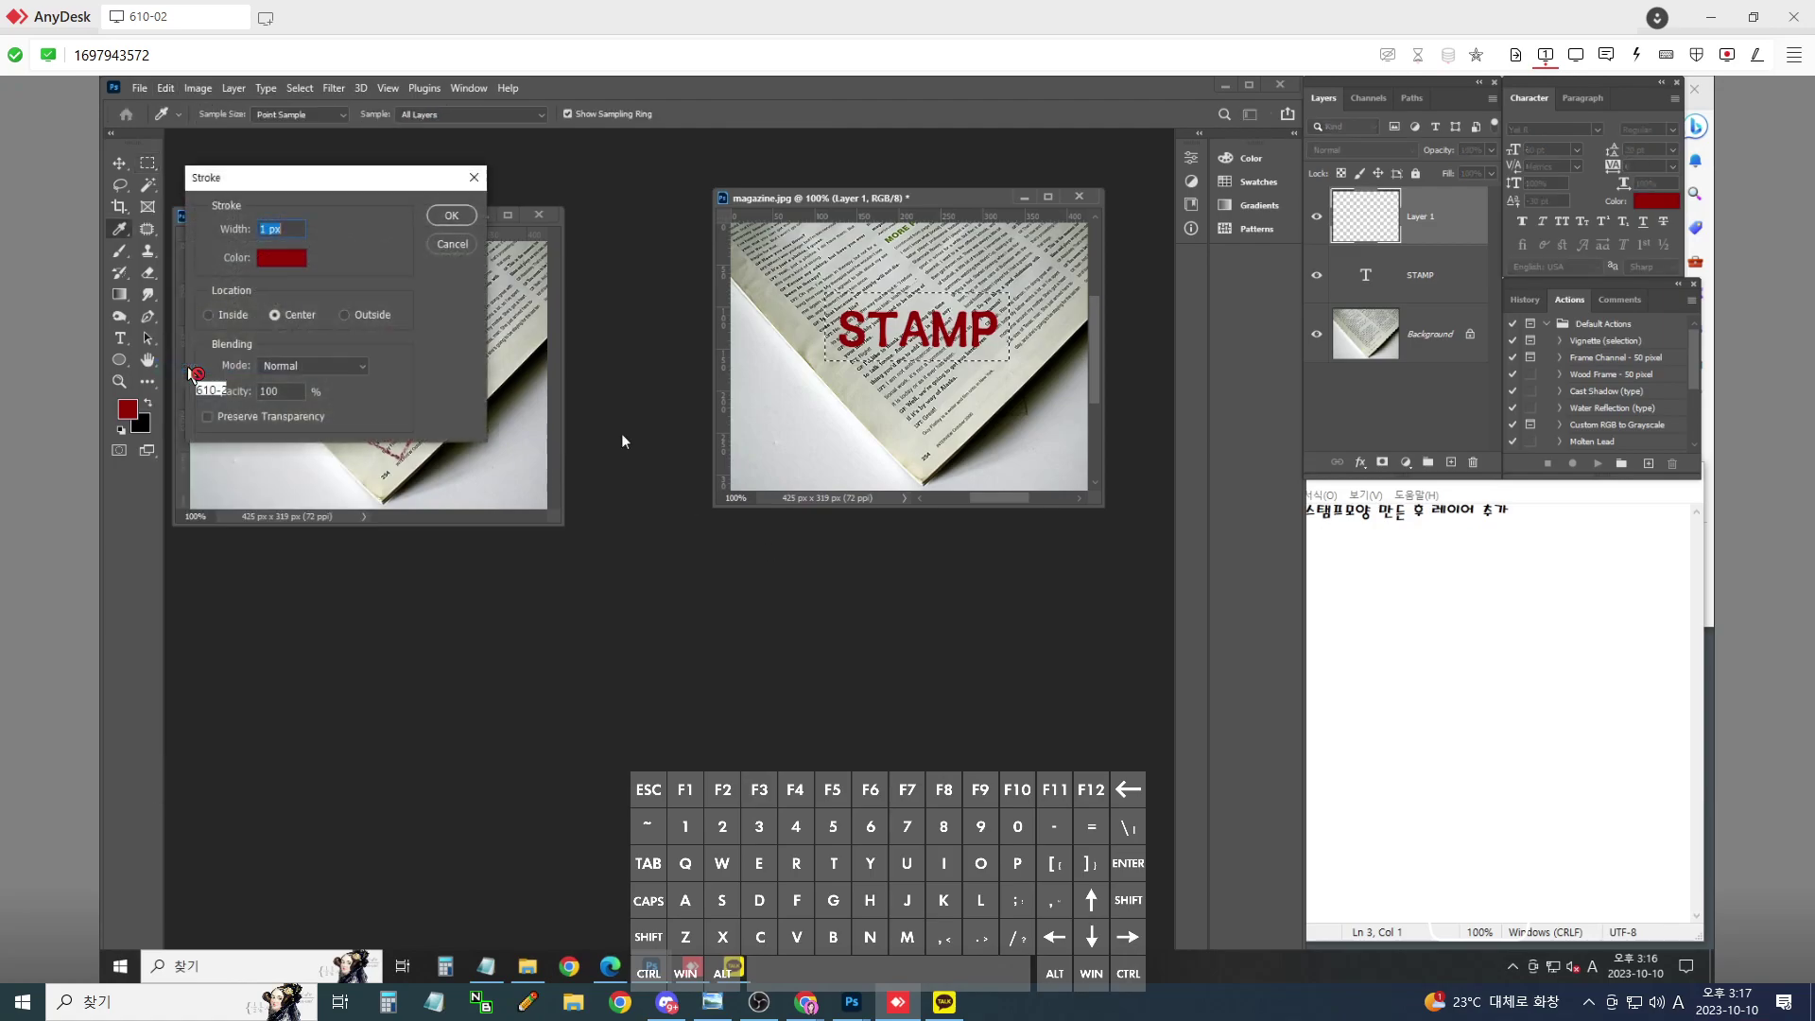
text(5)
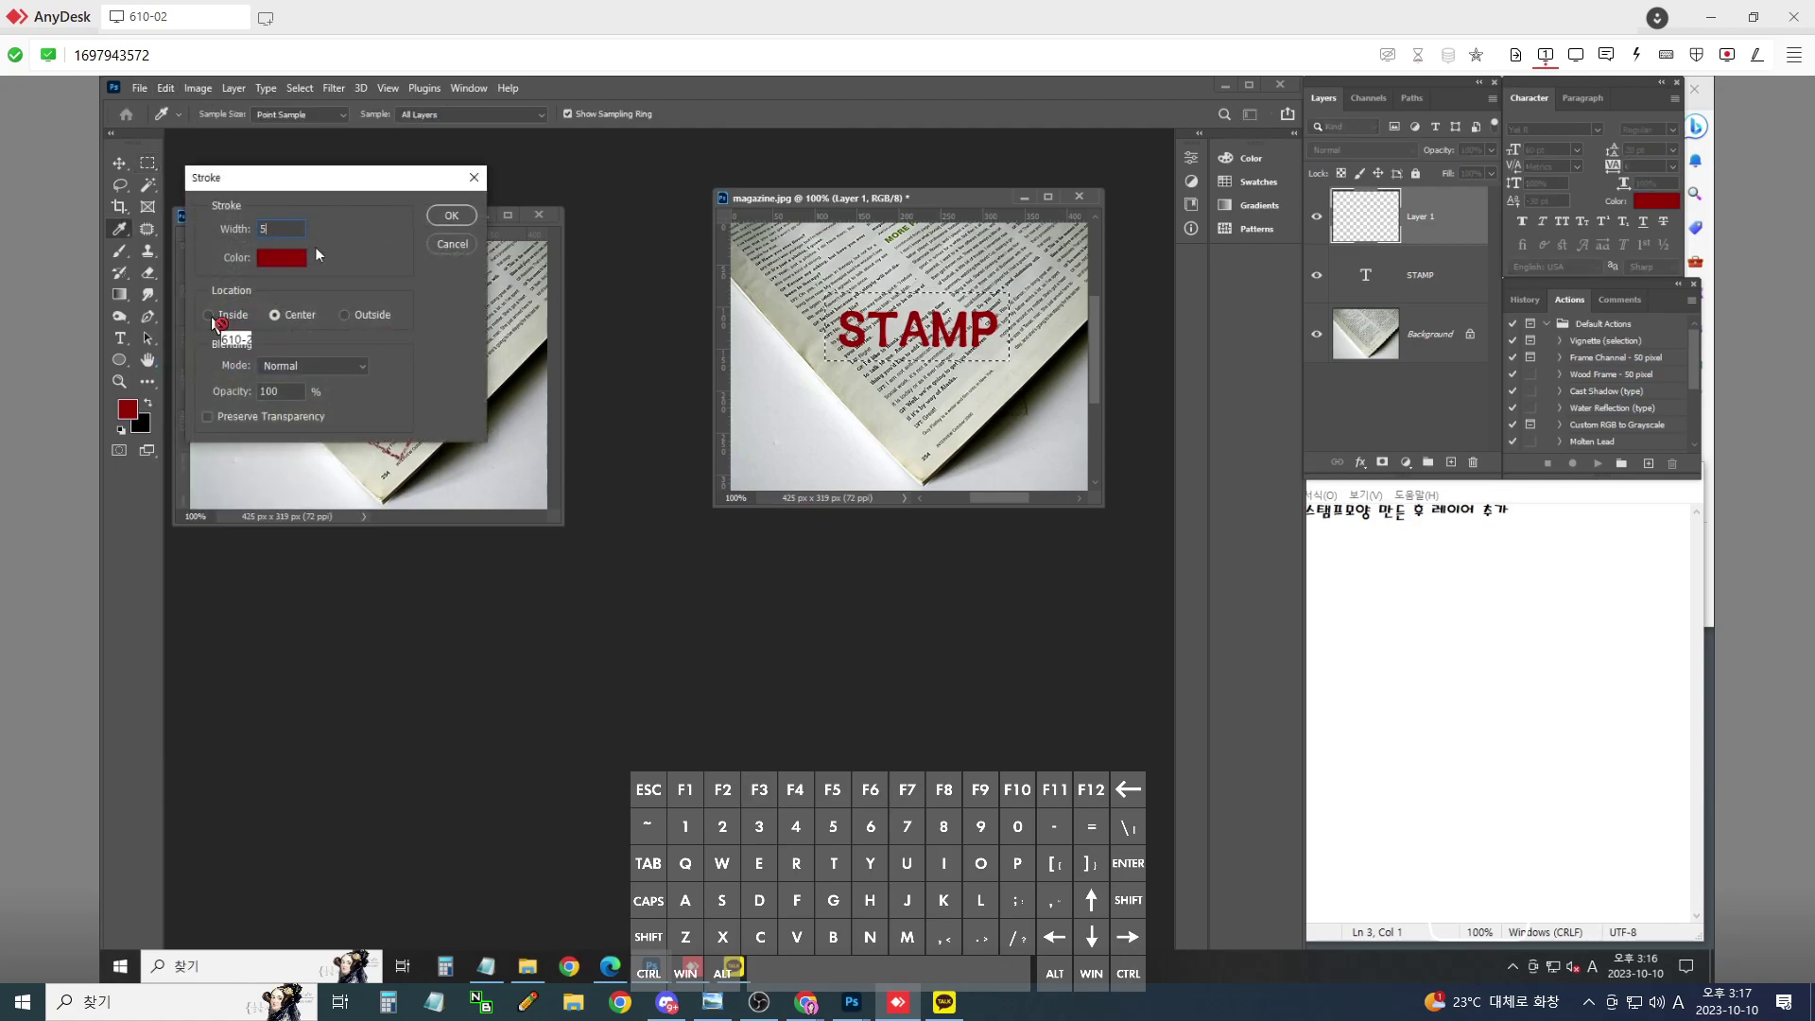
click(209, 315)
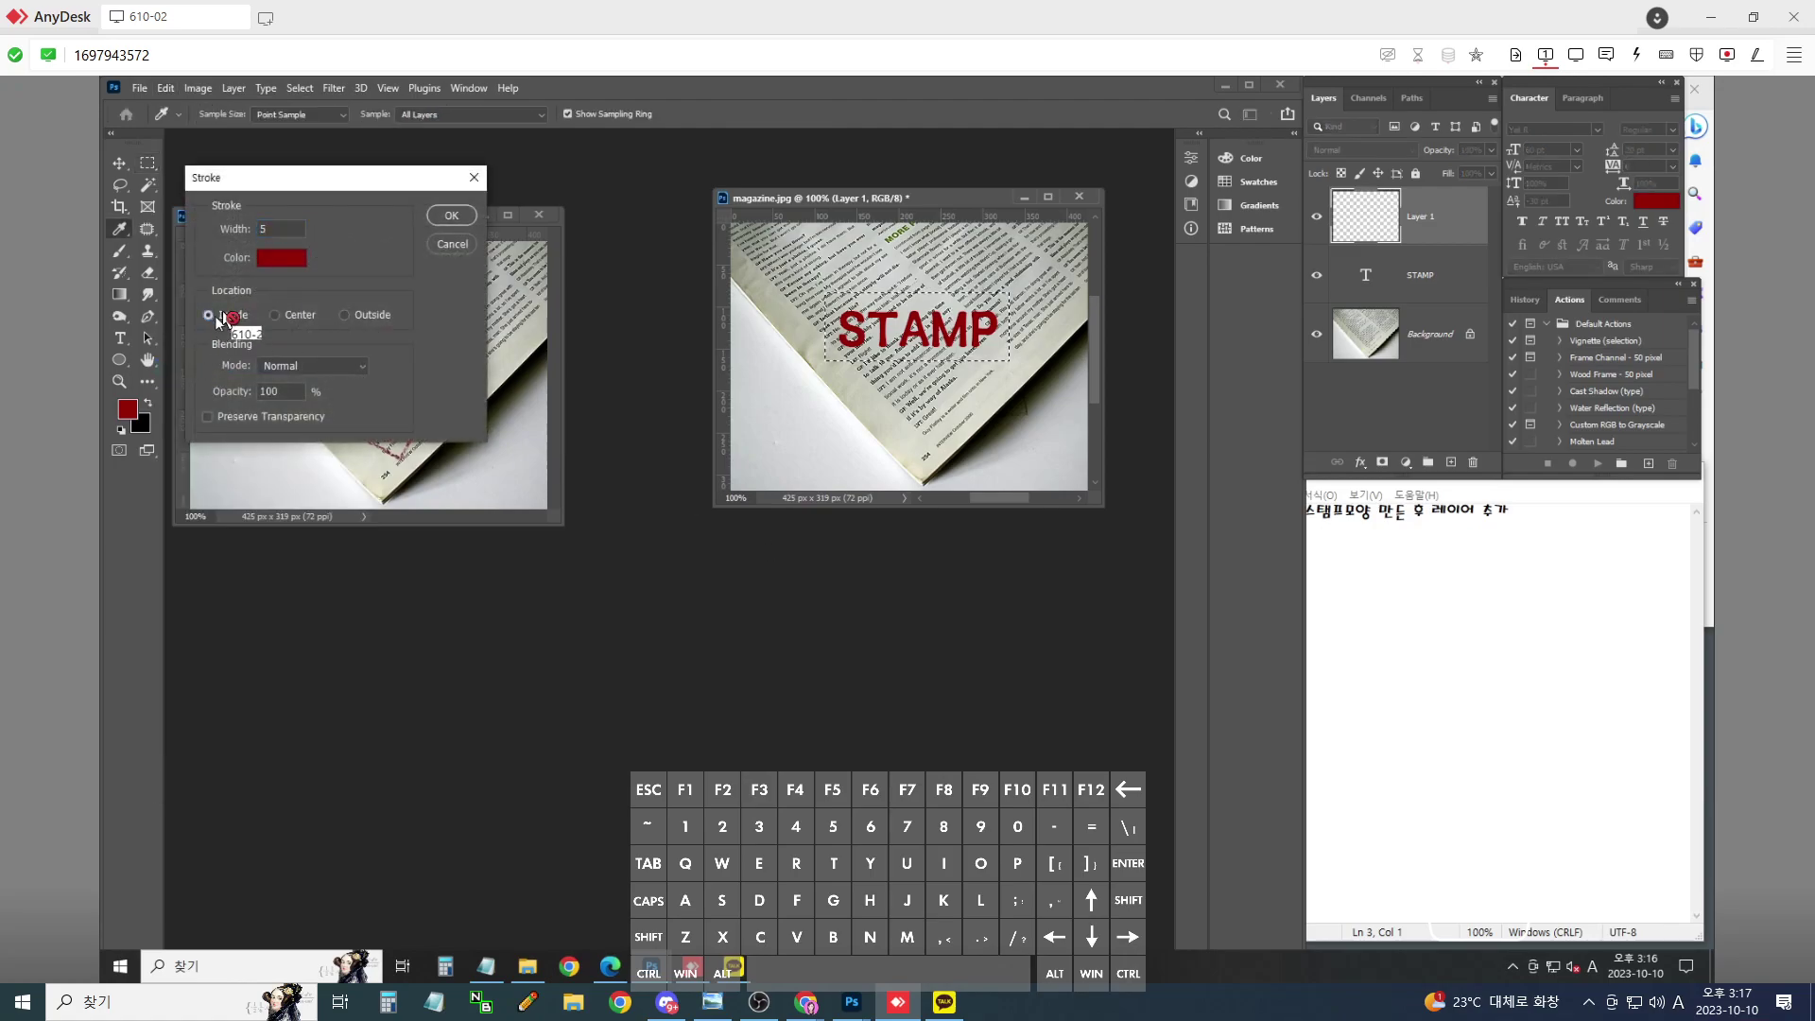
click(451, 215)
key(m)
key(ctrl+d)
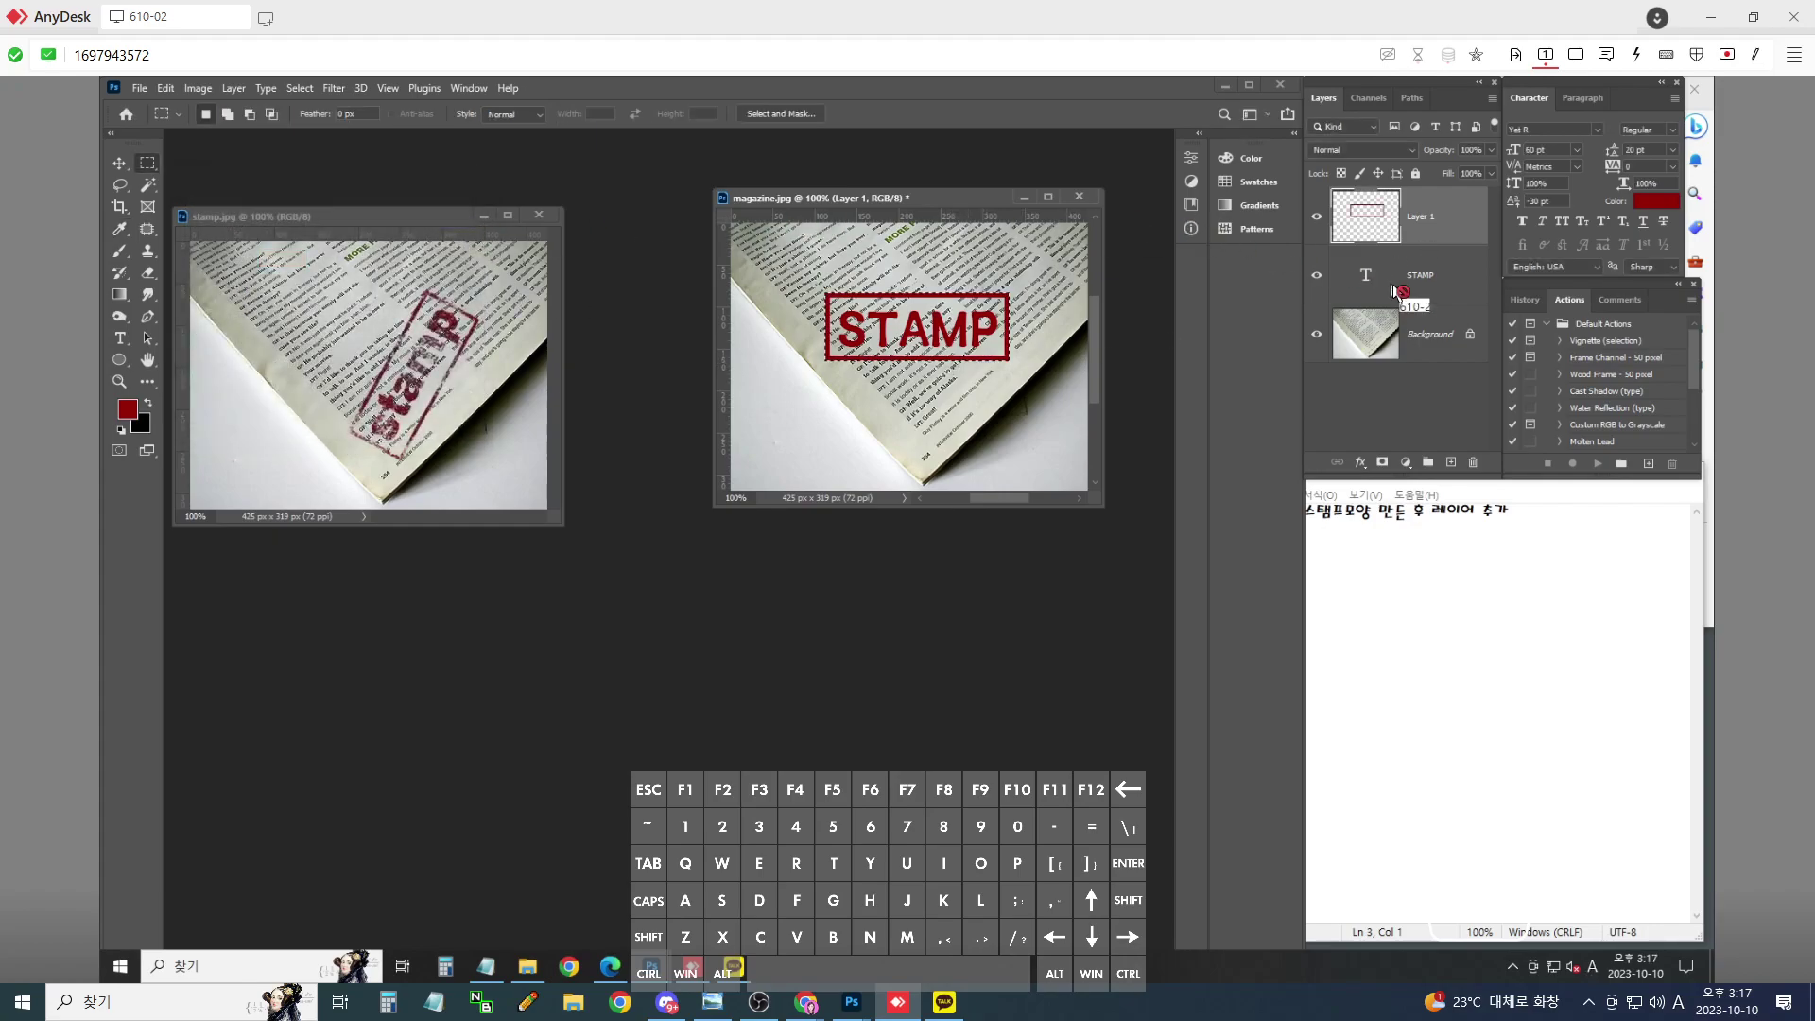
drag(1415, 341, 126, 168)
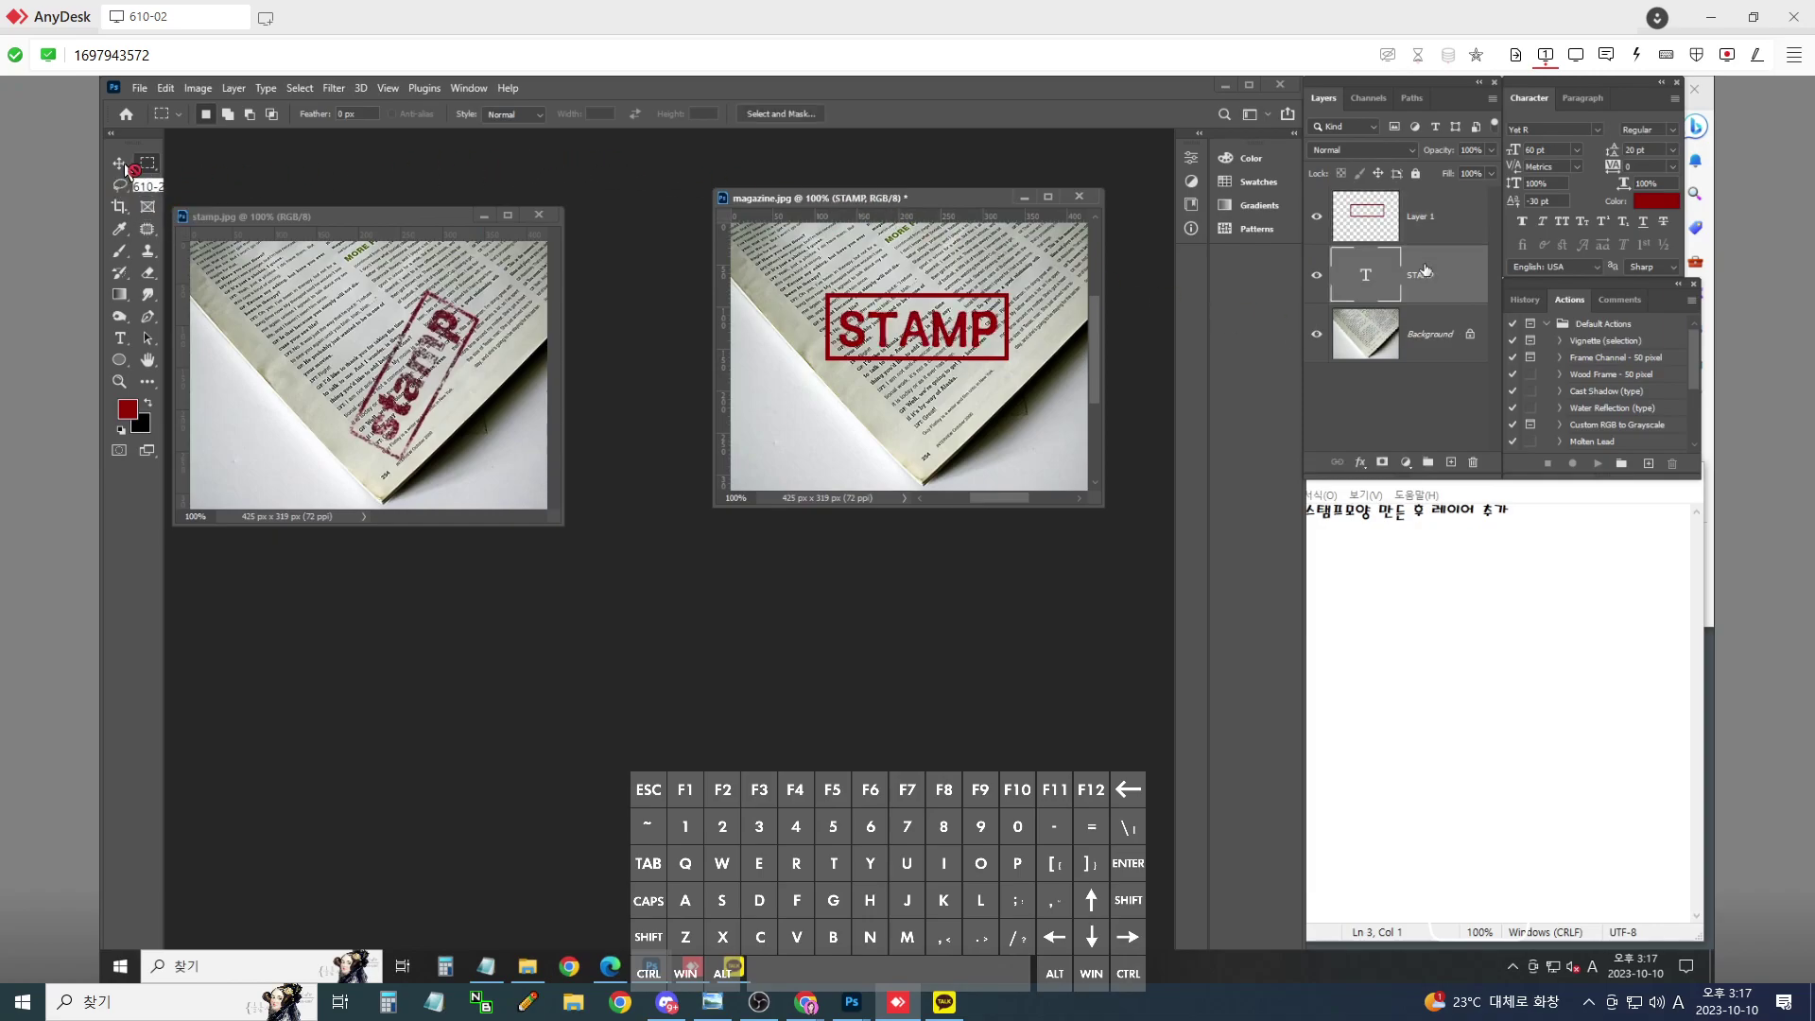
- Move and merge the STAMP text and frame into one layer, then bring Notepad forward
key(v)
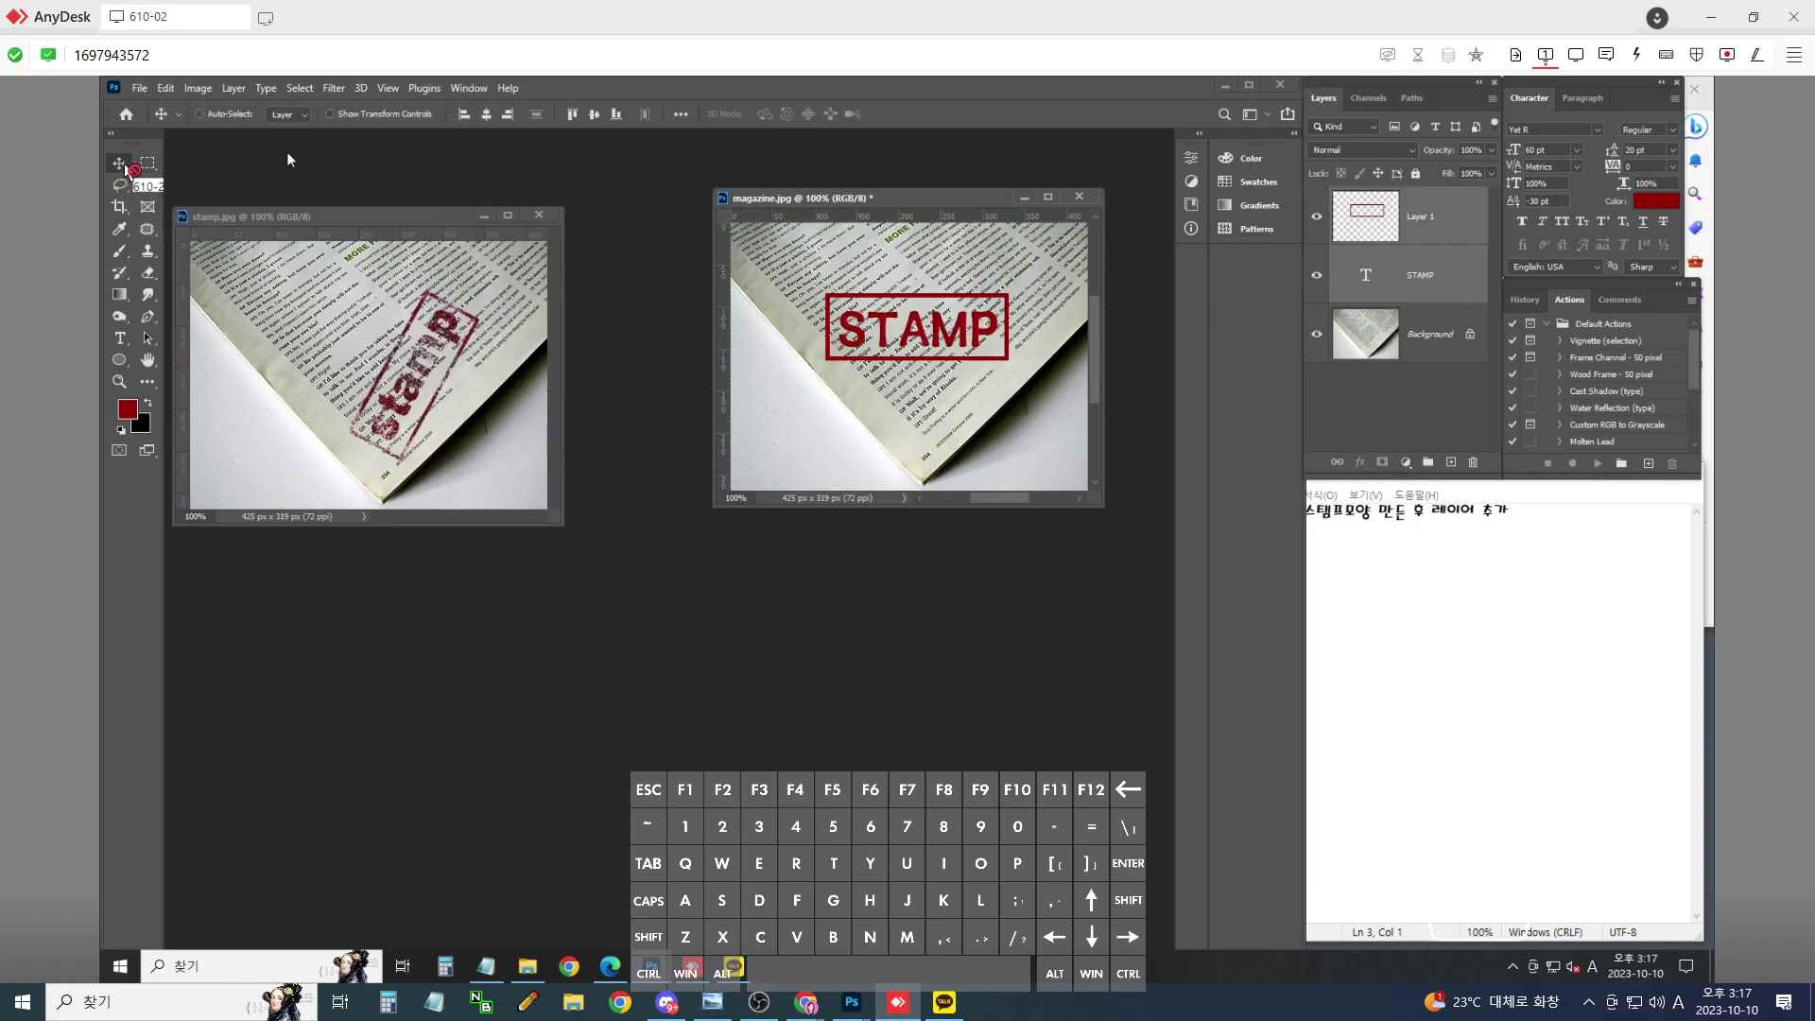
drag(126, 168, 907, 570)
key(ctrl+e)
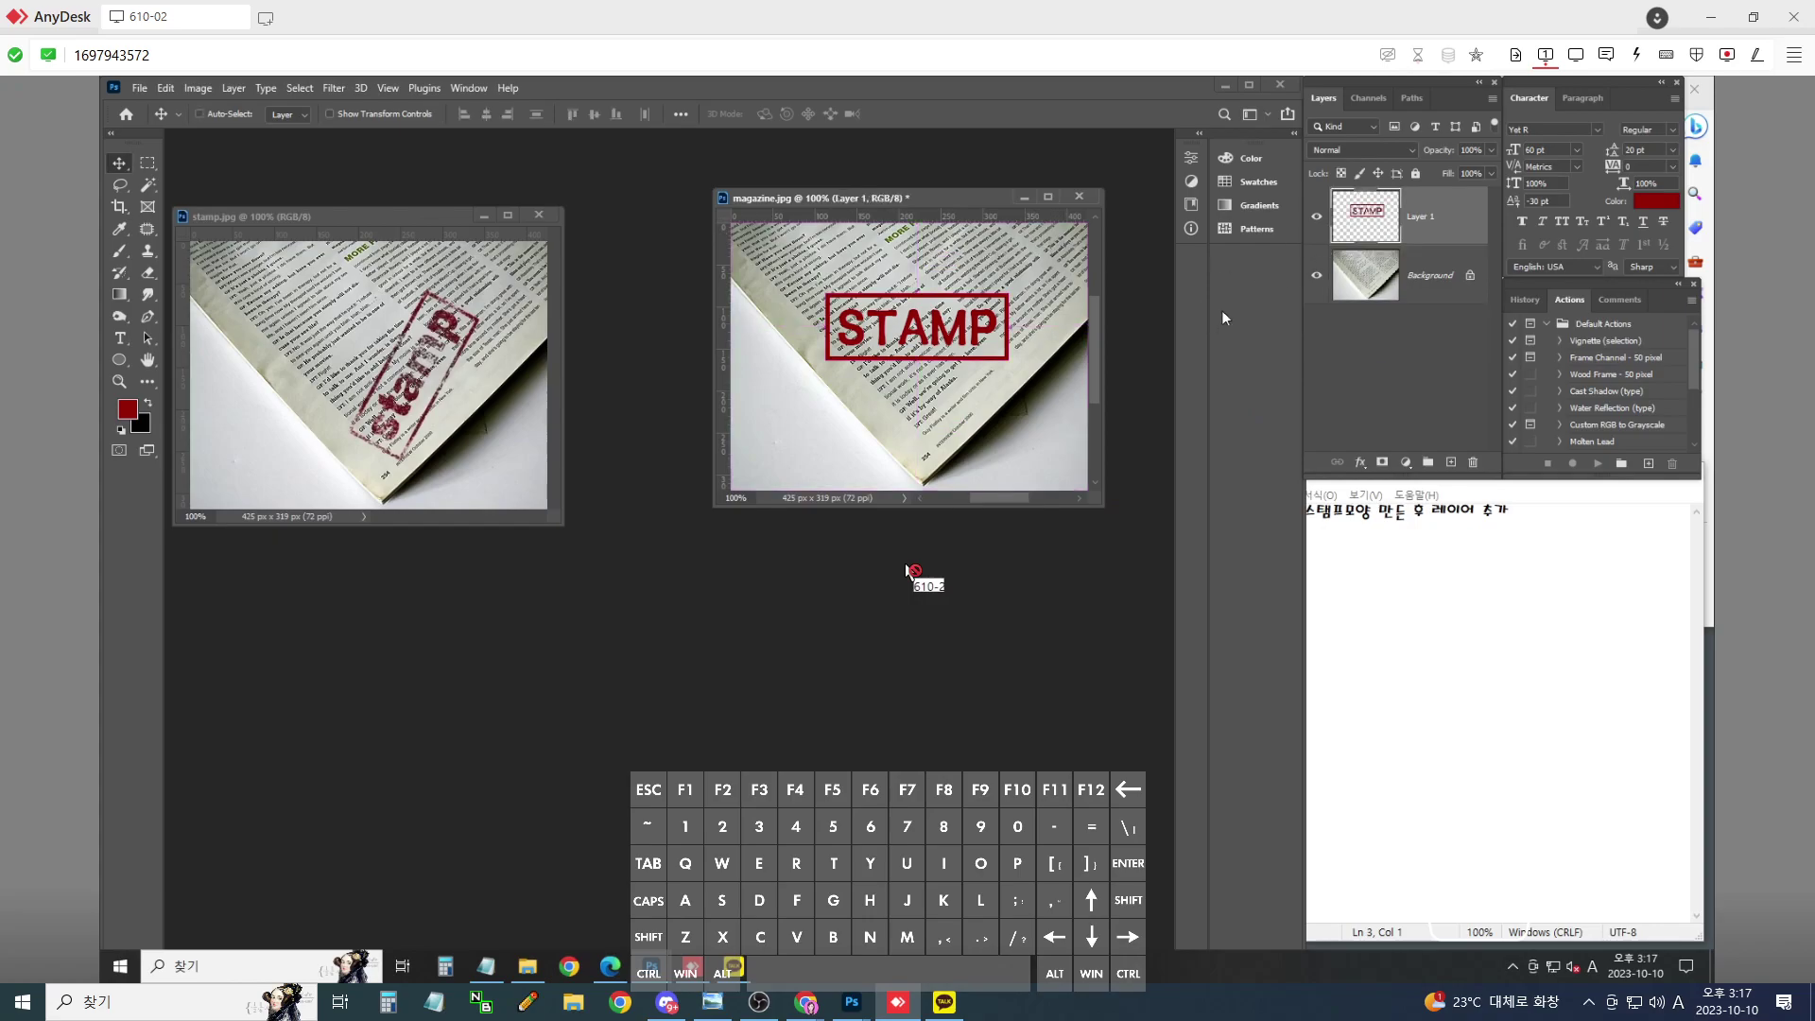
click(1560, 530)
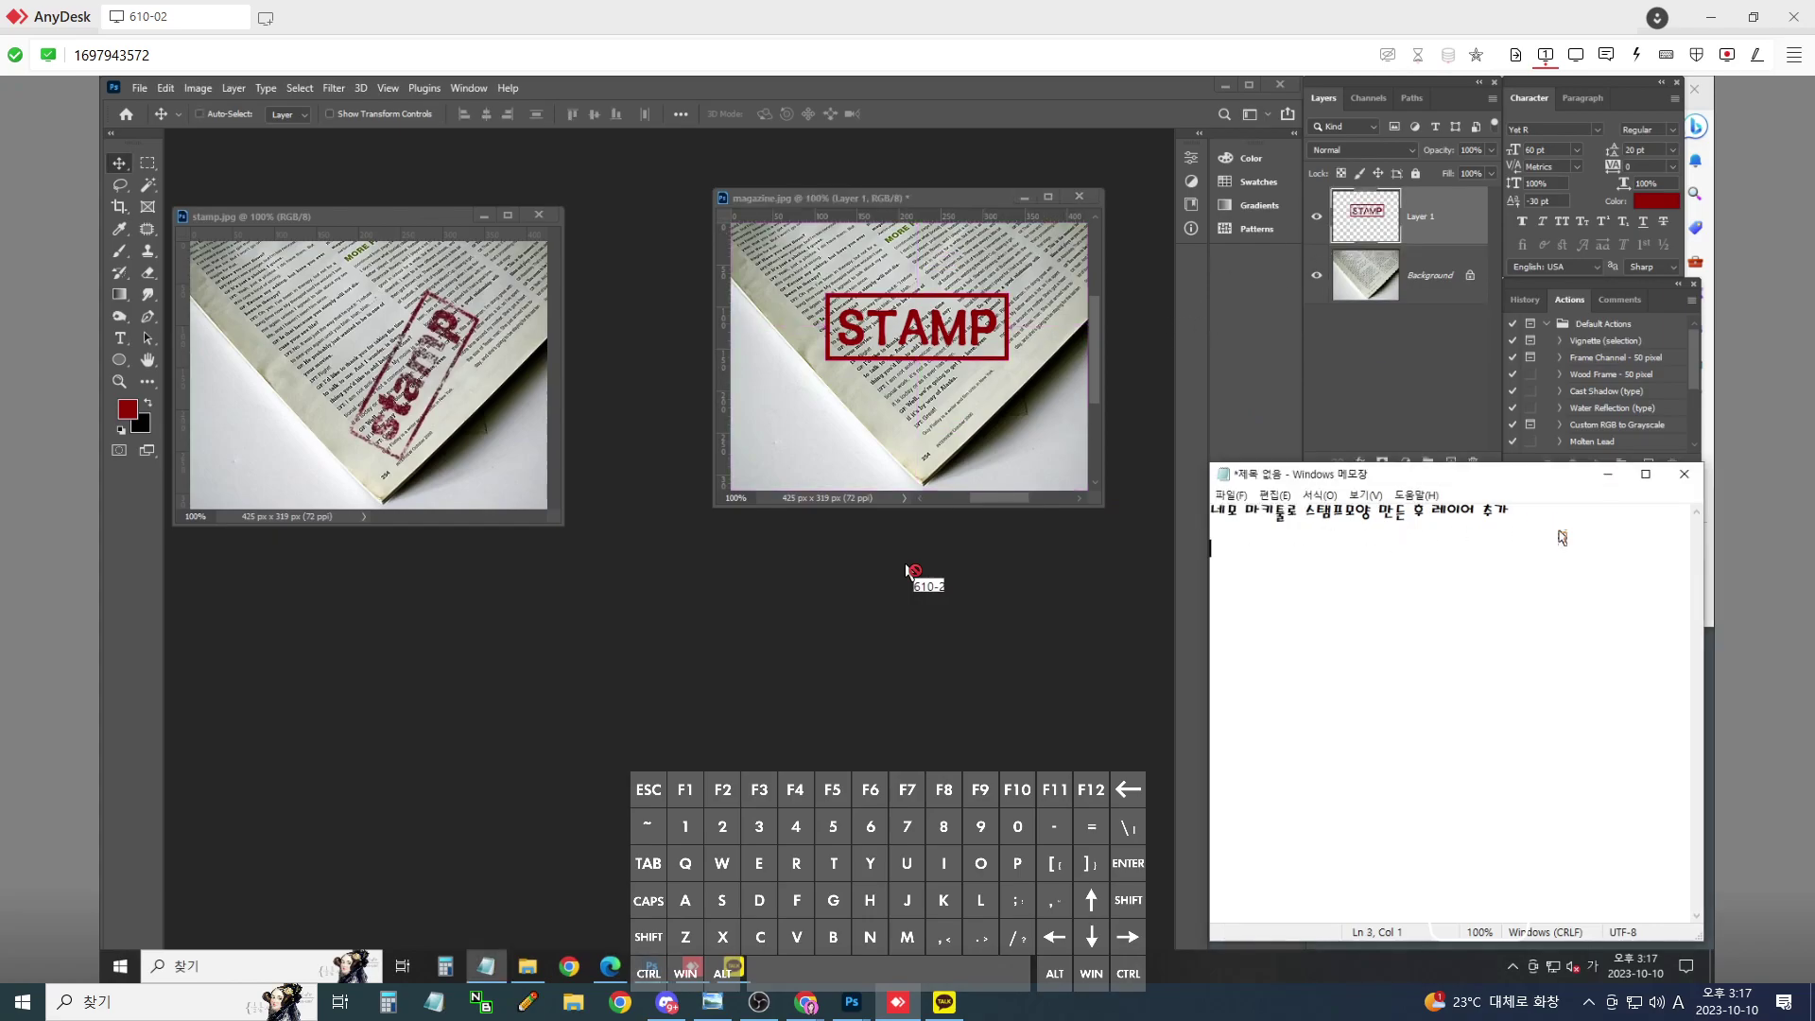
- Type the note line '에디트 스트로크' under the existing stamp-layer note
text(ㅔ디터)
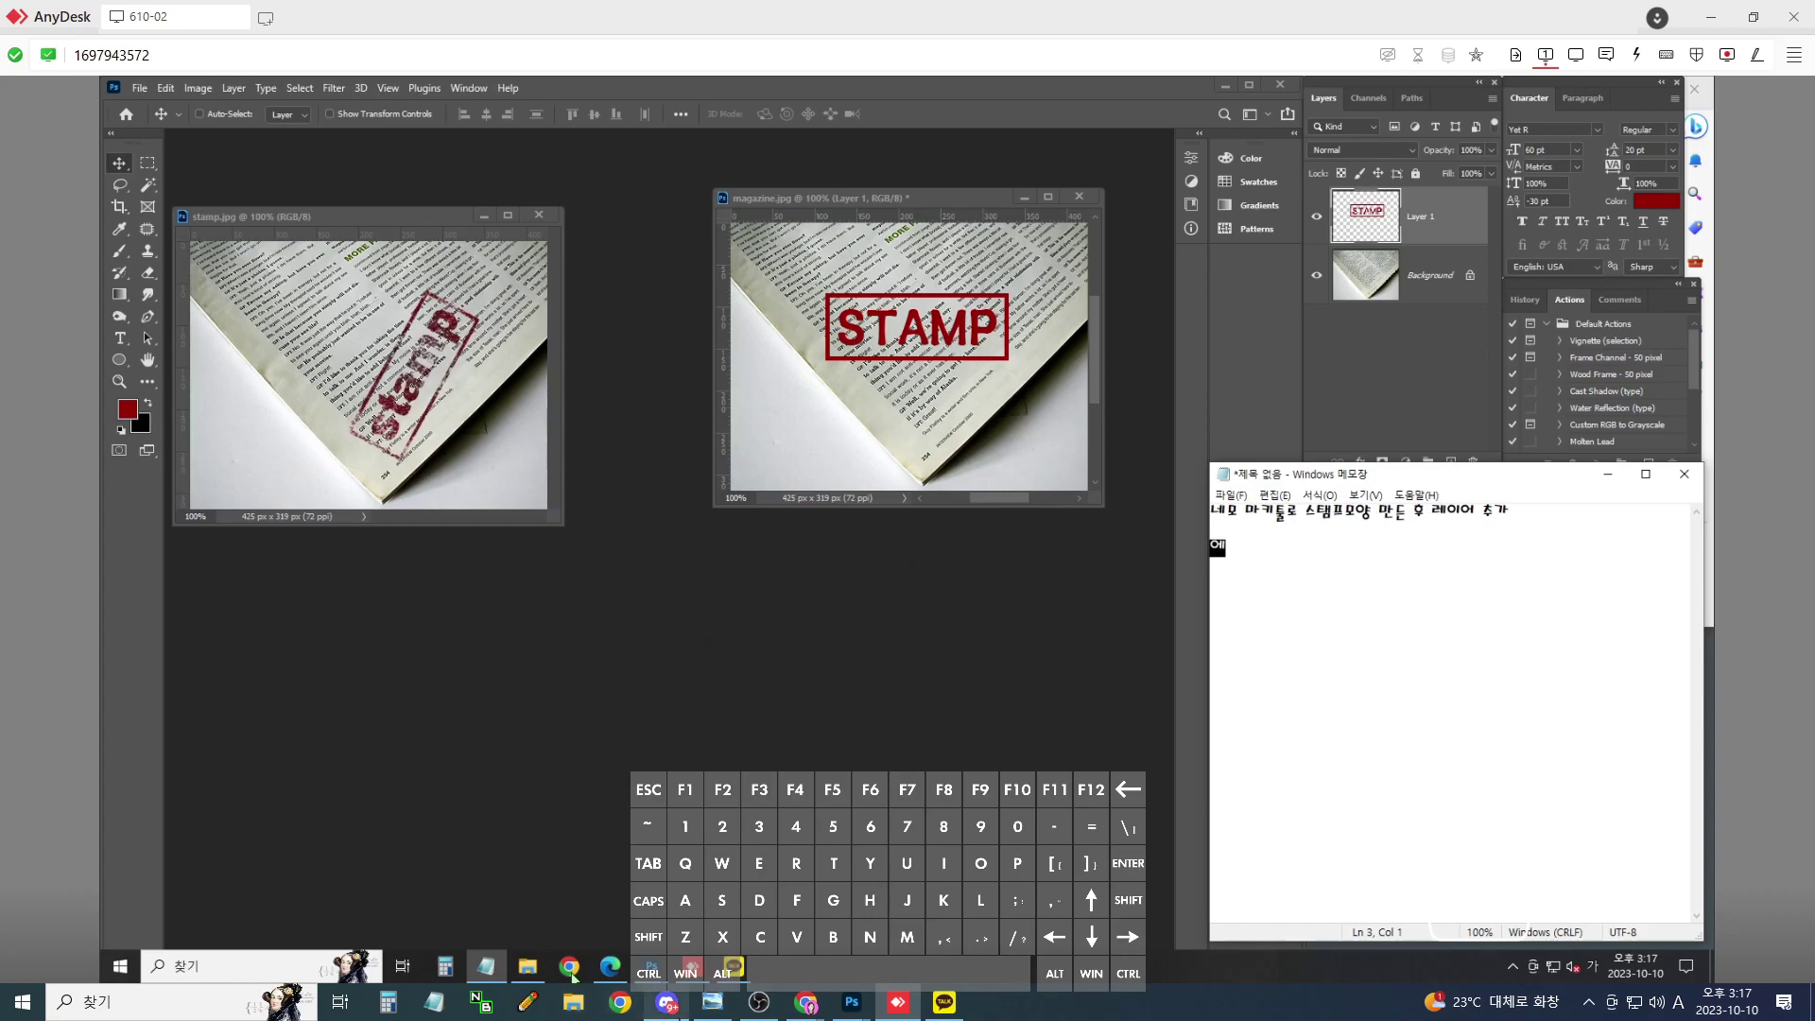
click(712, 1002)
click(712, 1002)
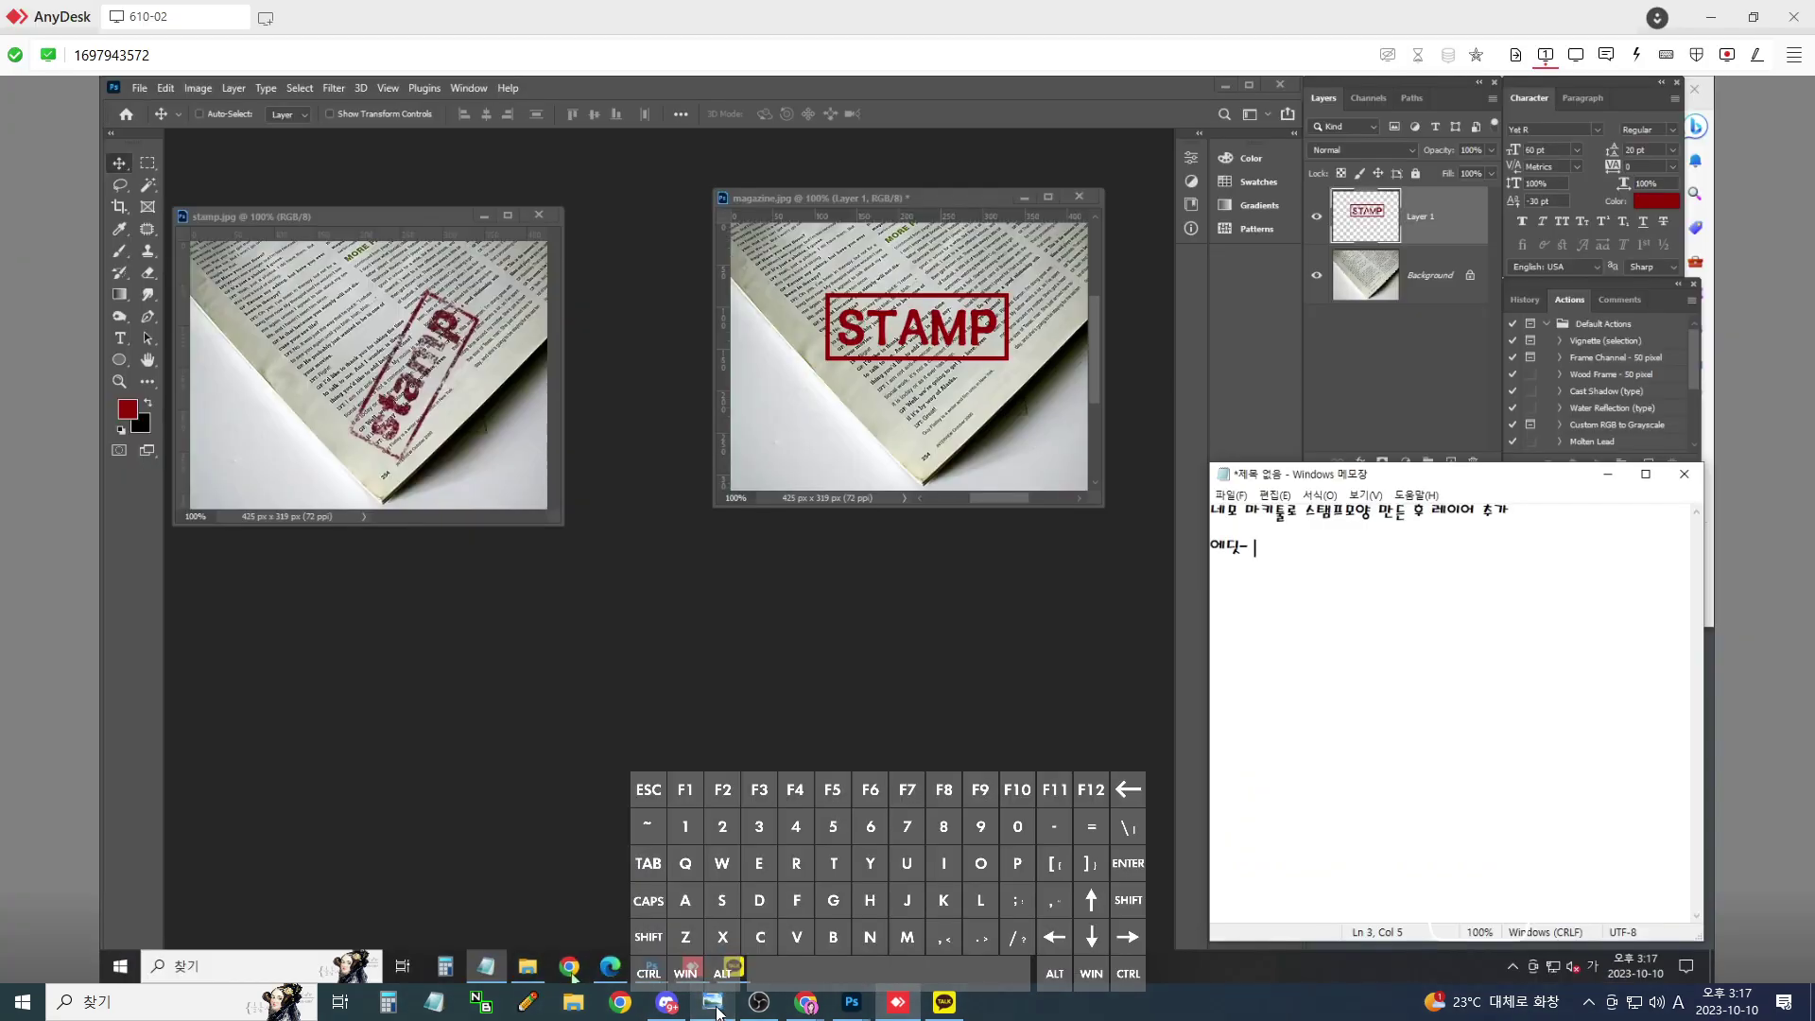
key(BackSpace)
text(트 스트로크)
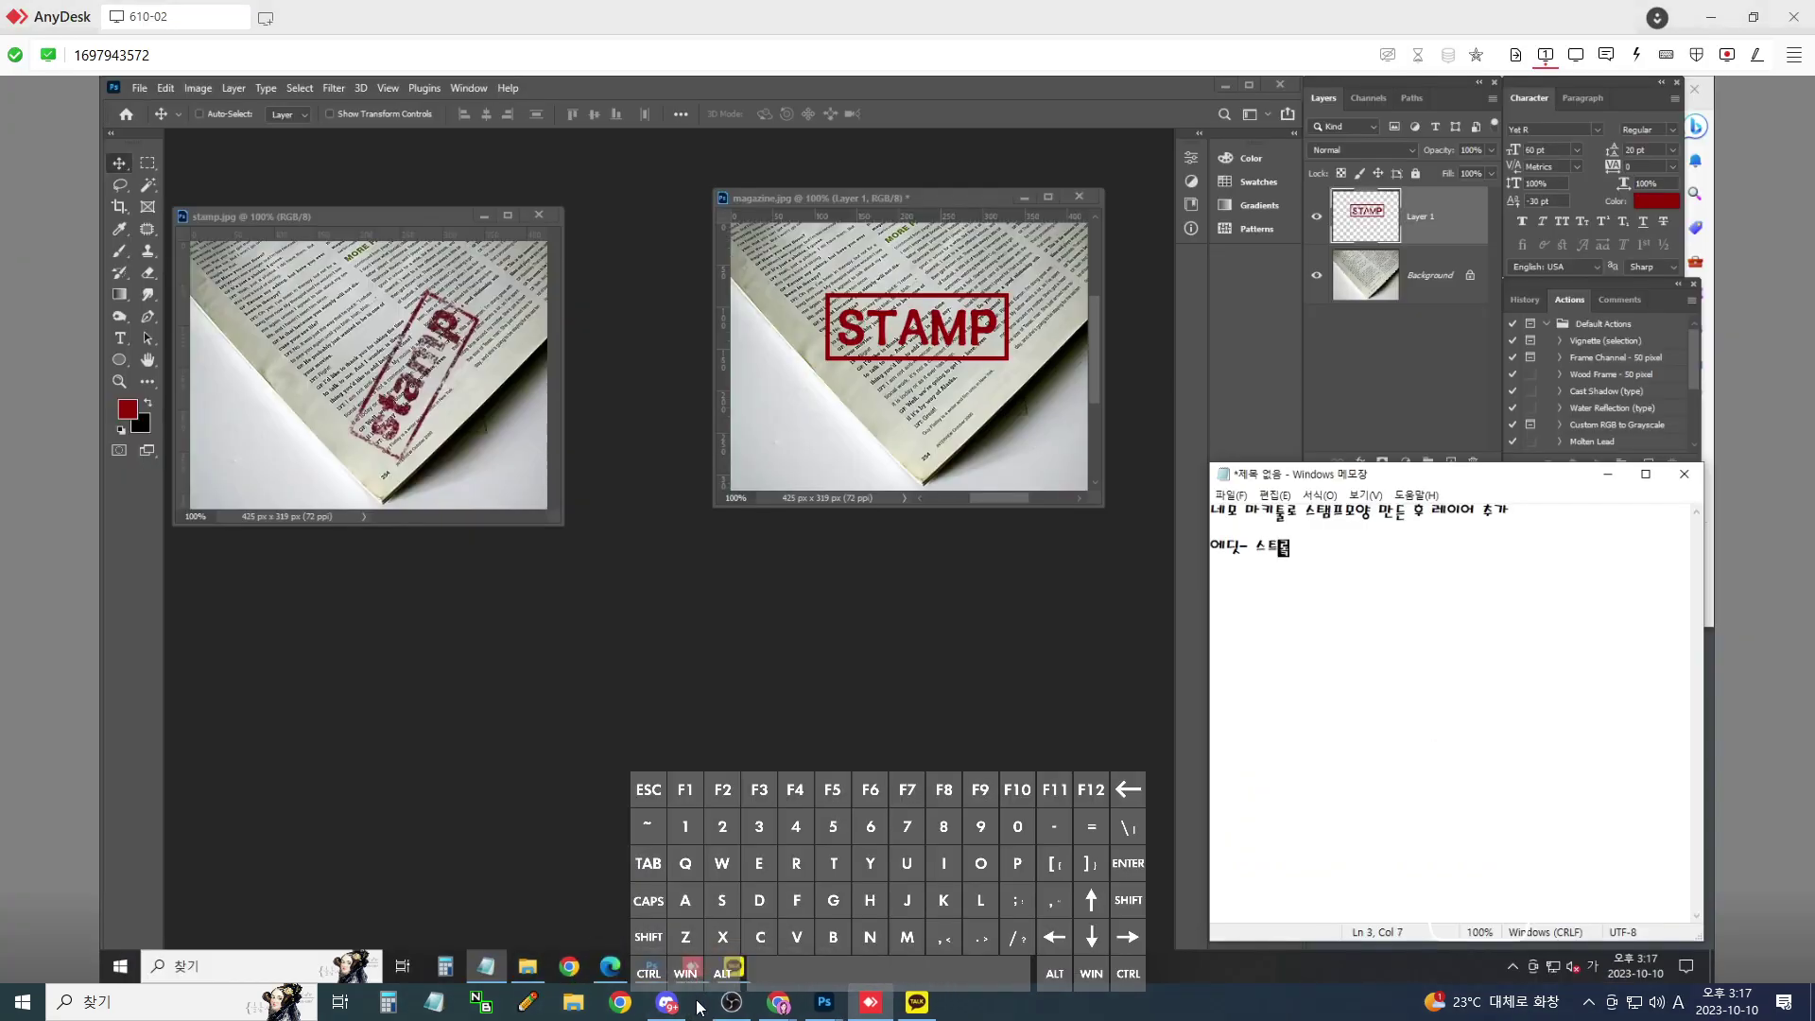
- Switch to local Photoshop and enlarge the magazine.jpg document window
mouse_move(801, 1004)
text((5)
click(950, 945)
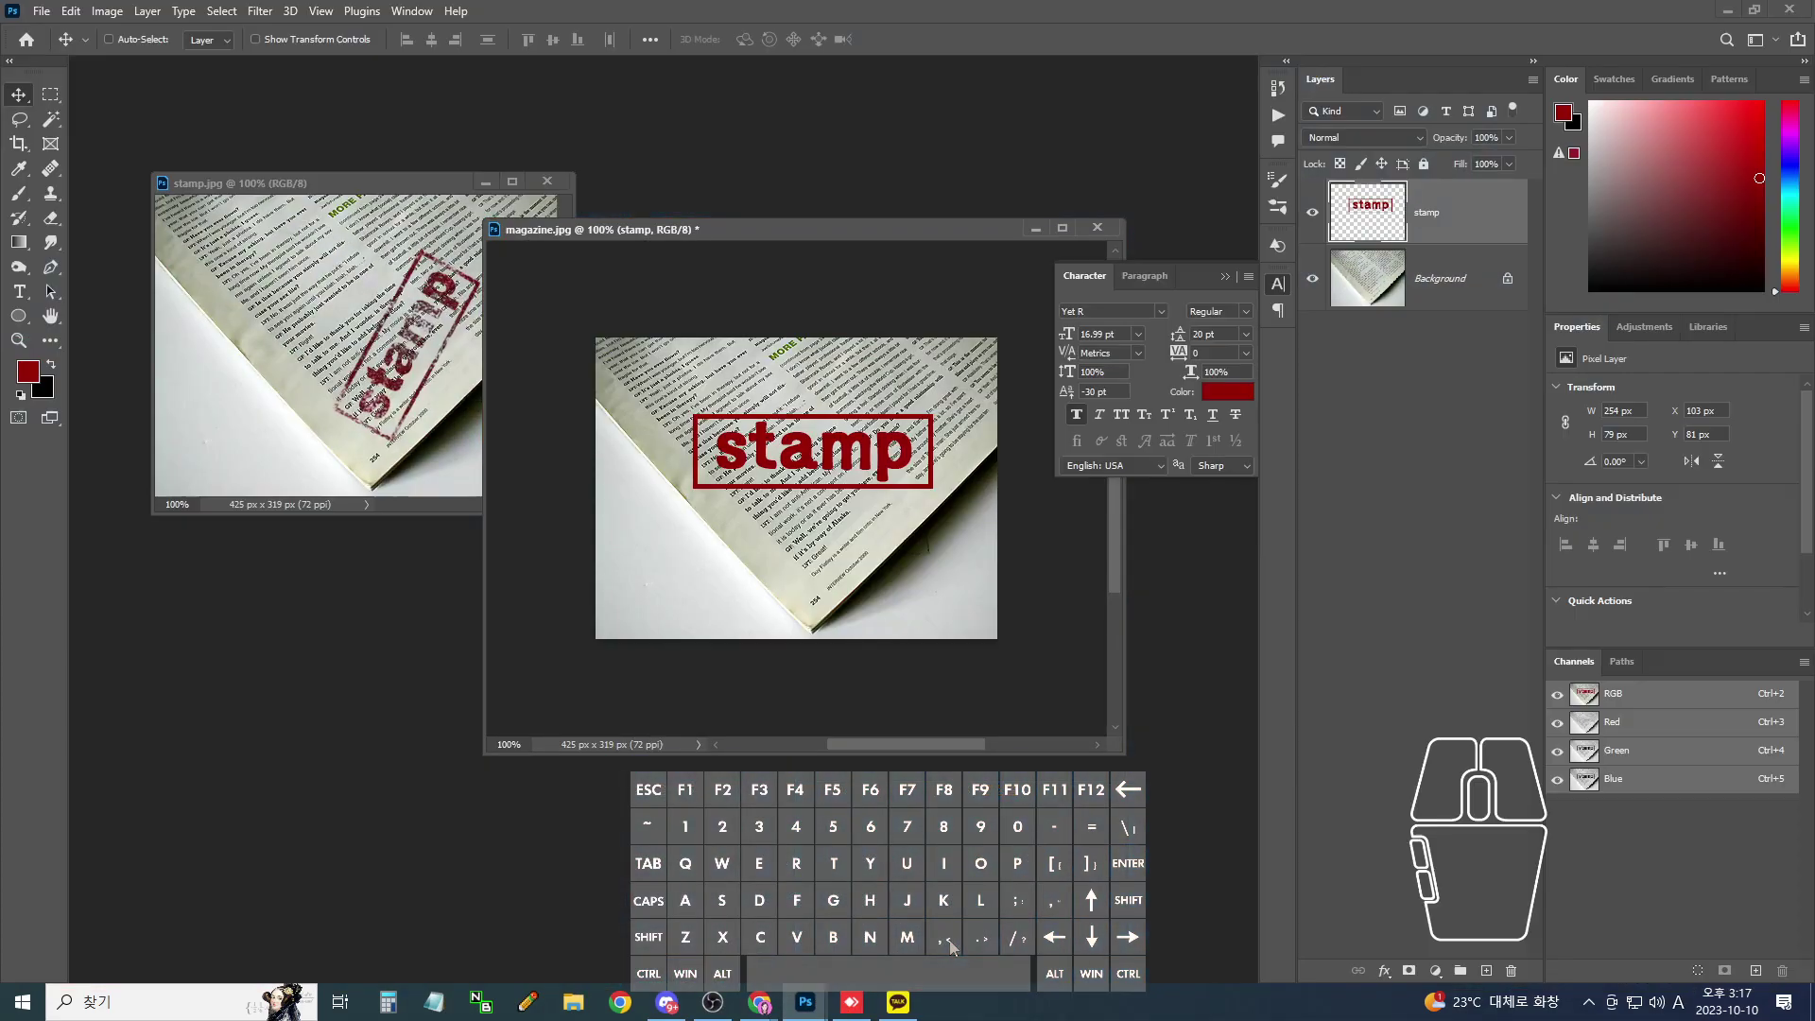
drag(1118, 753, 1169, 786)
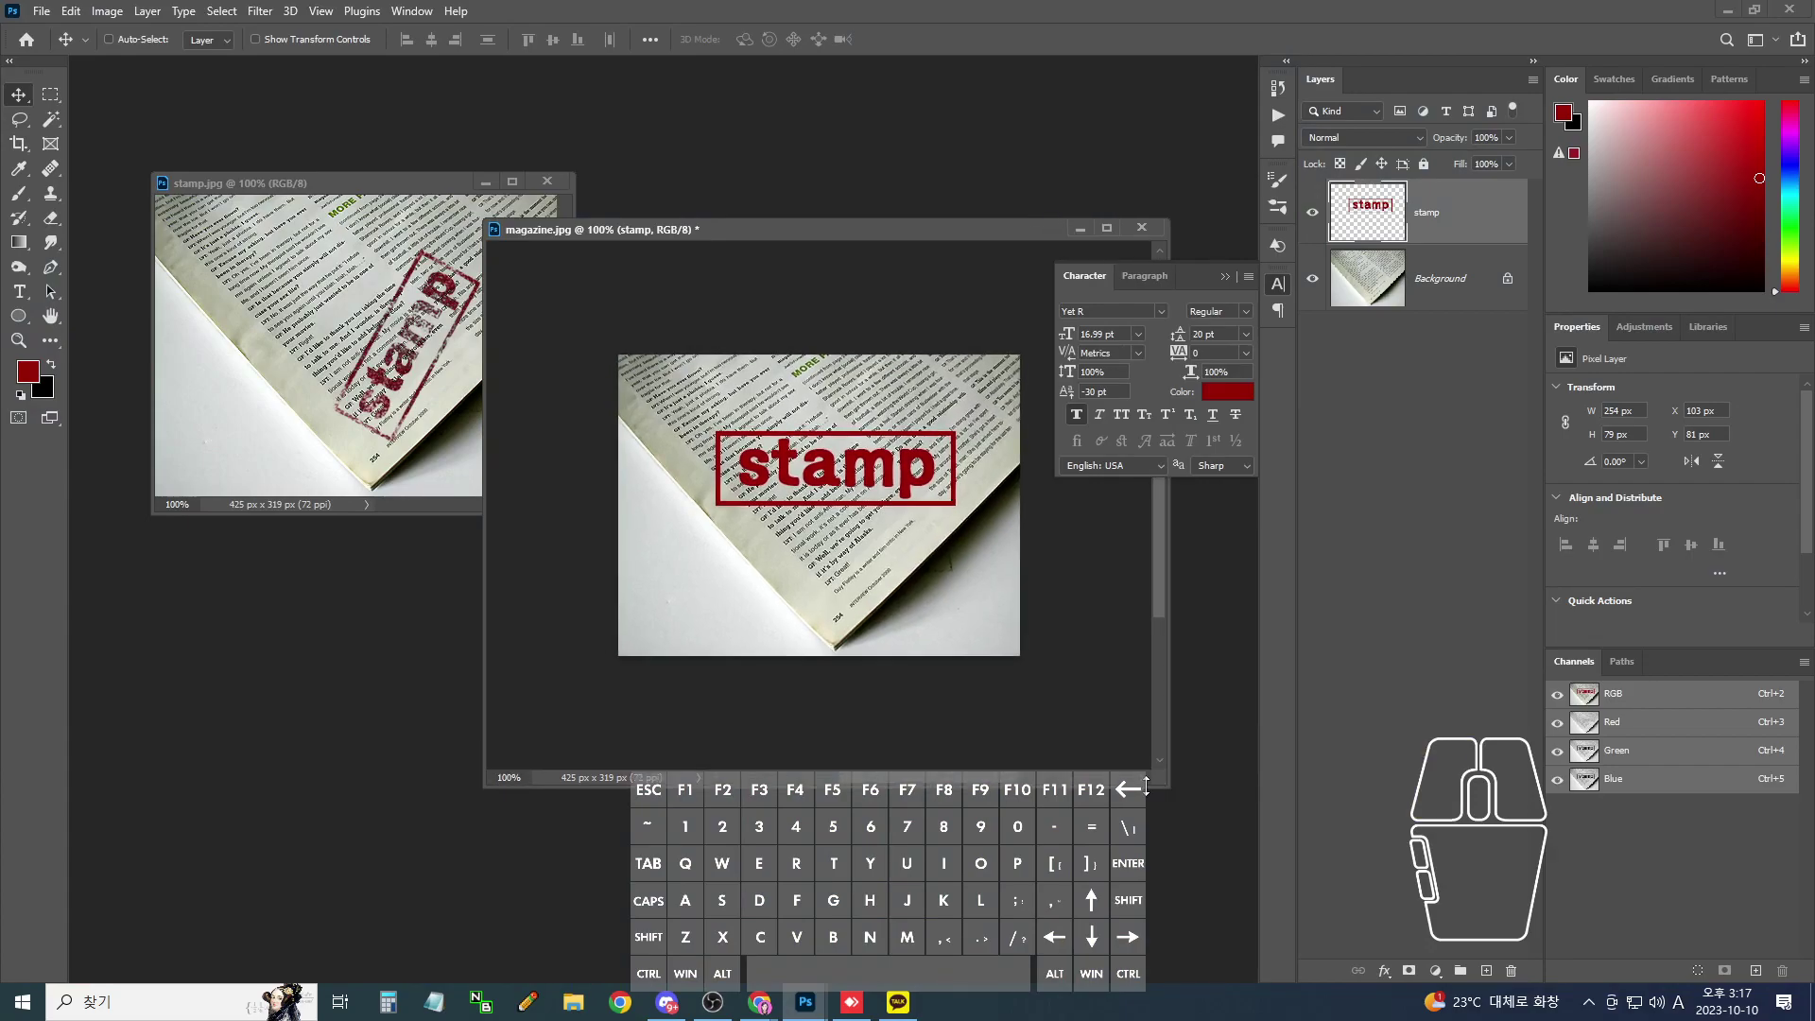
- Zoom stamp.jpg to 200% and pan onto its stamped lettering
click(315, 384)
key(ctrl+plus)
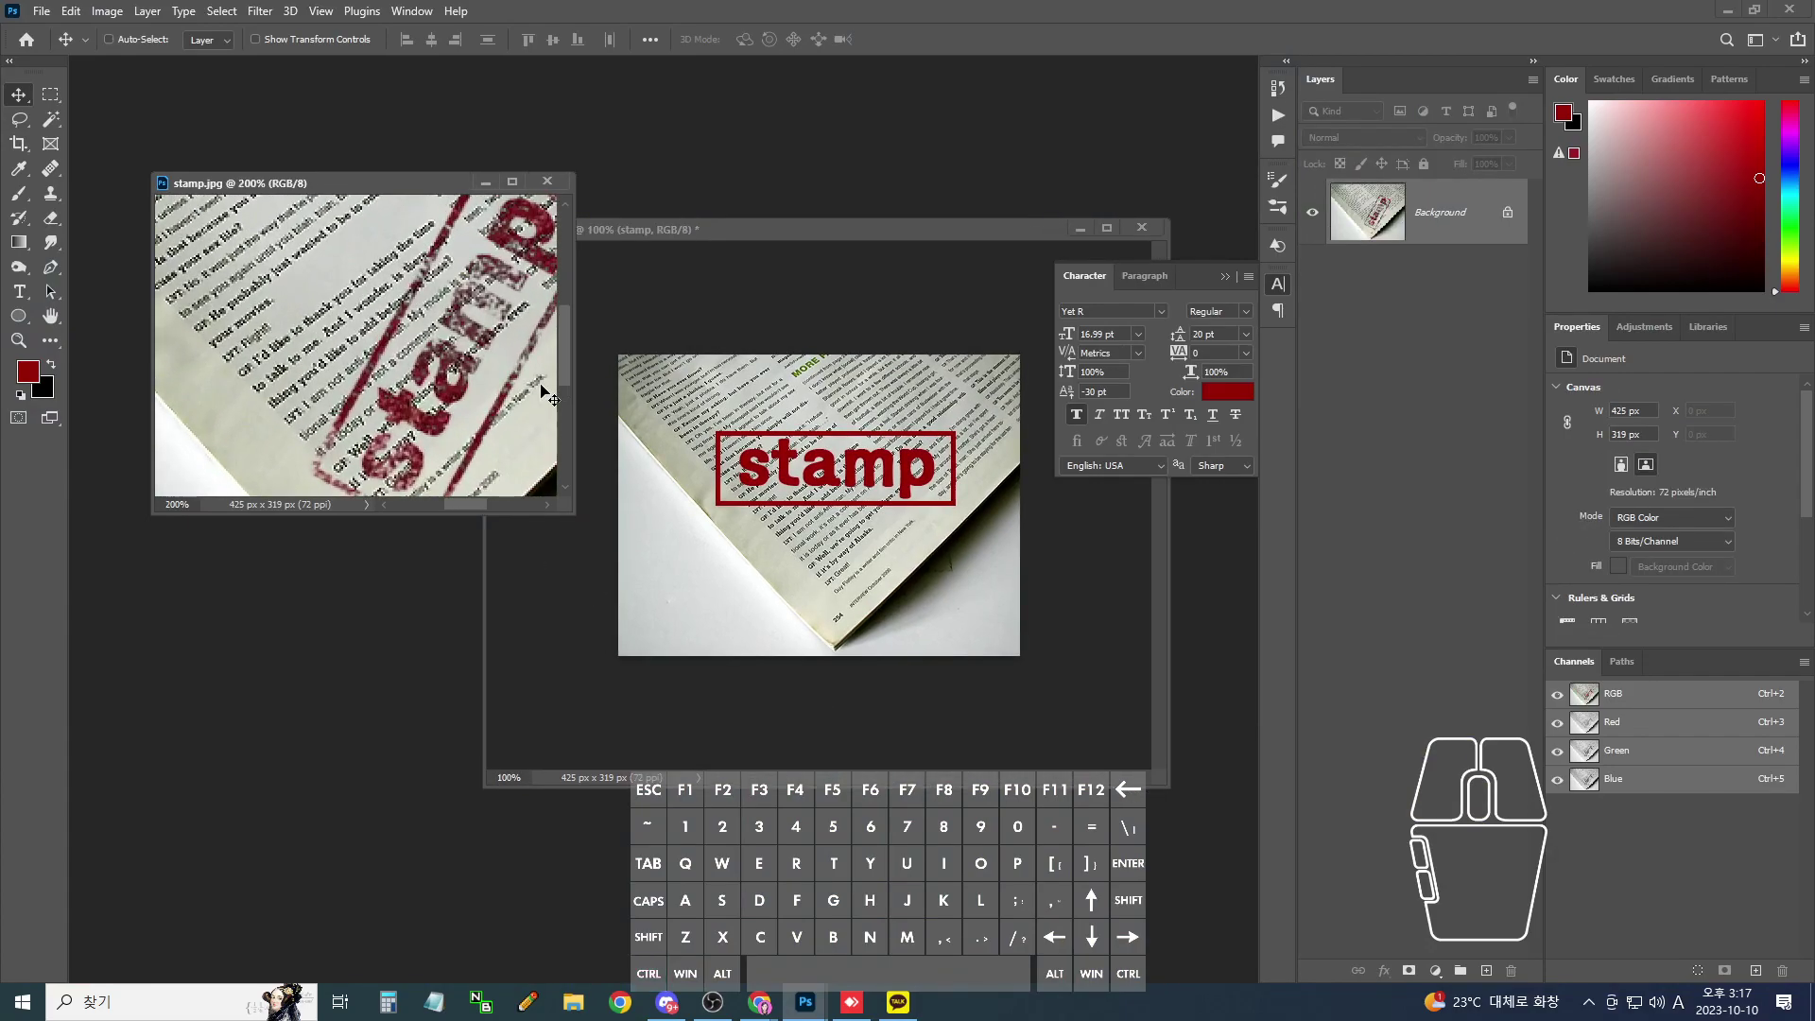
drag(469, 367, 360, 282)
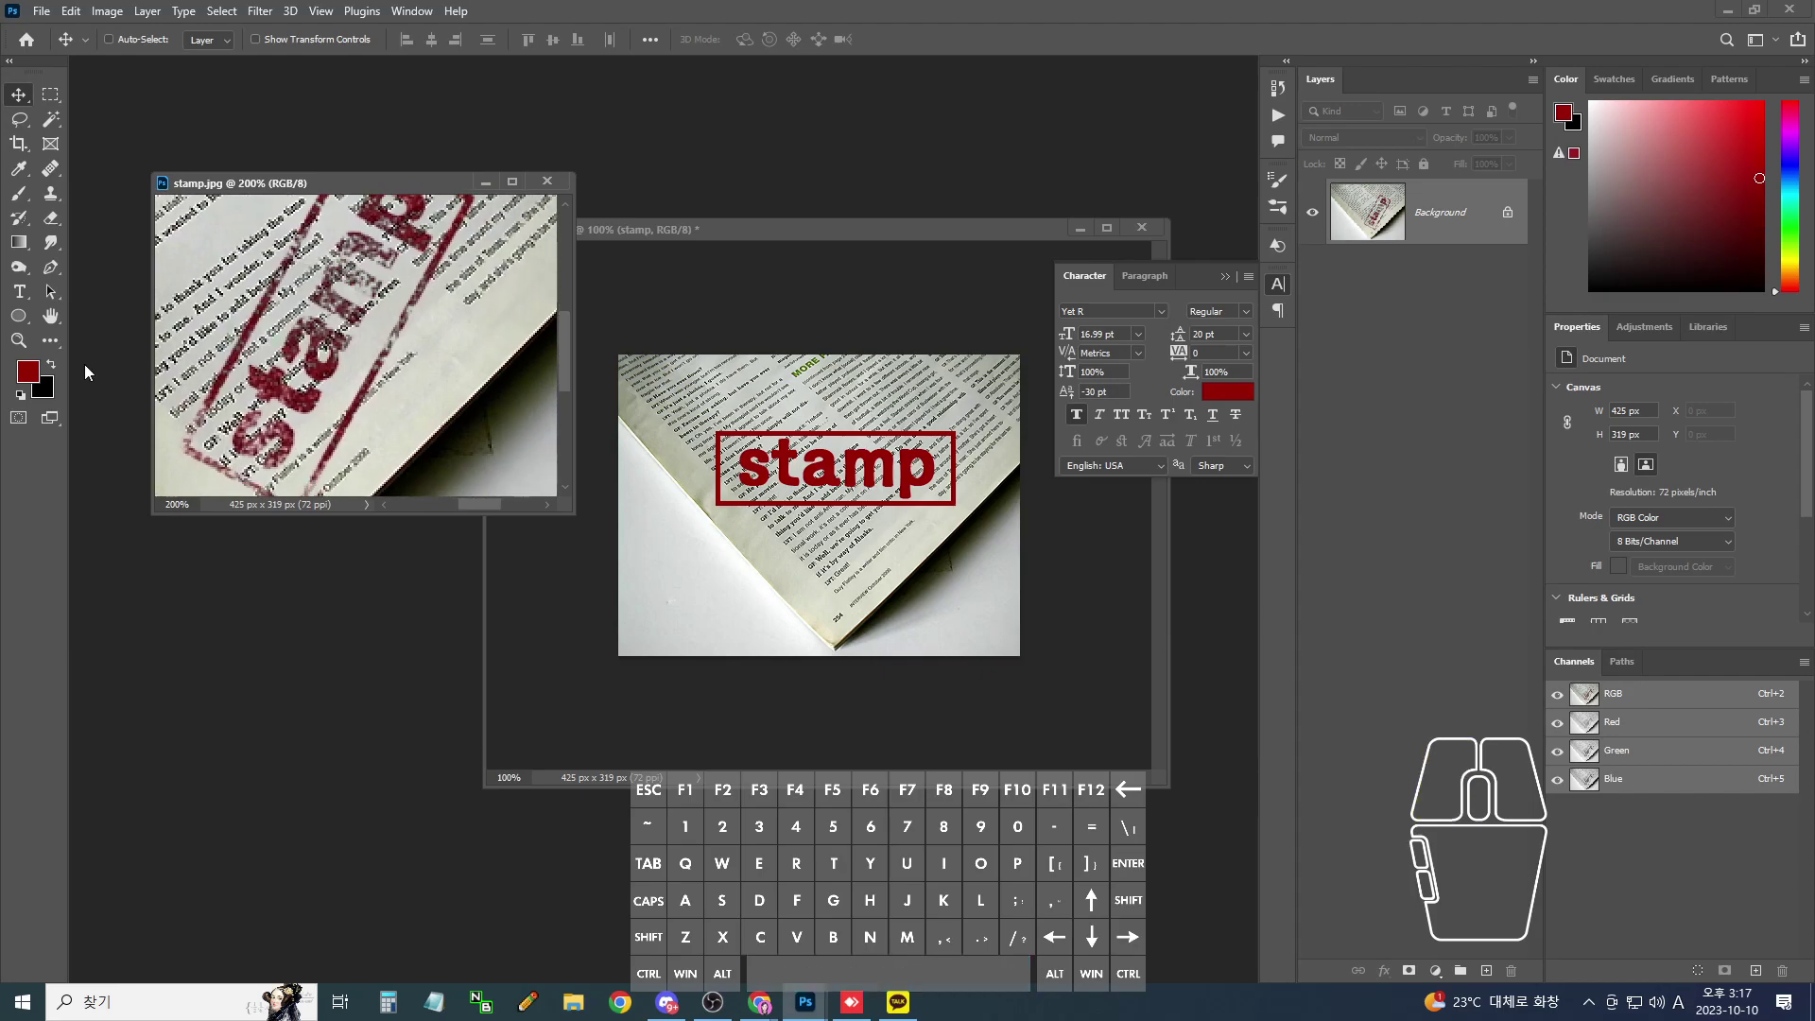
- Set the background colour to white (ffffff), keeping the 970404 foreground, and reactivate magazine.jpg
click(29, 376)
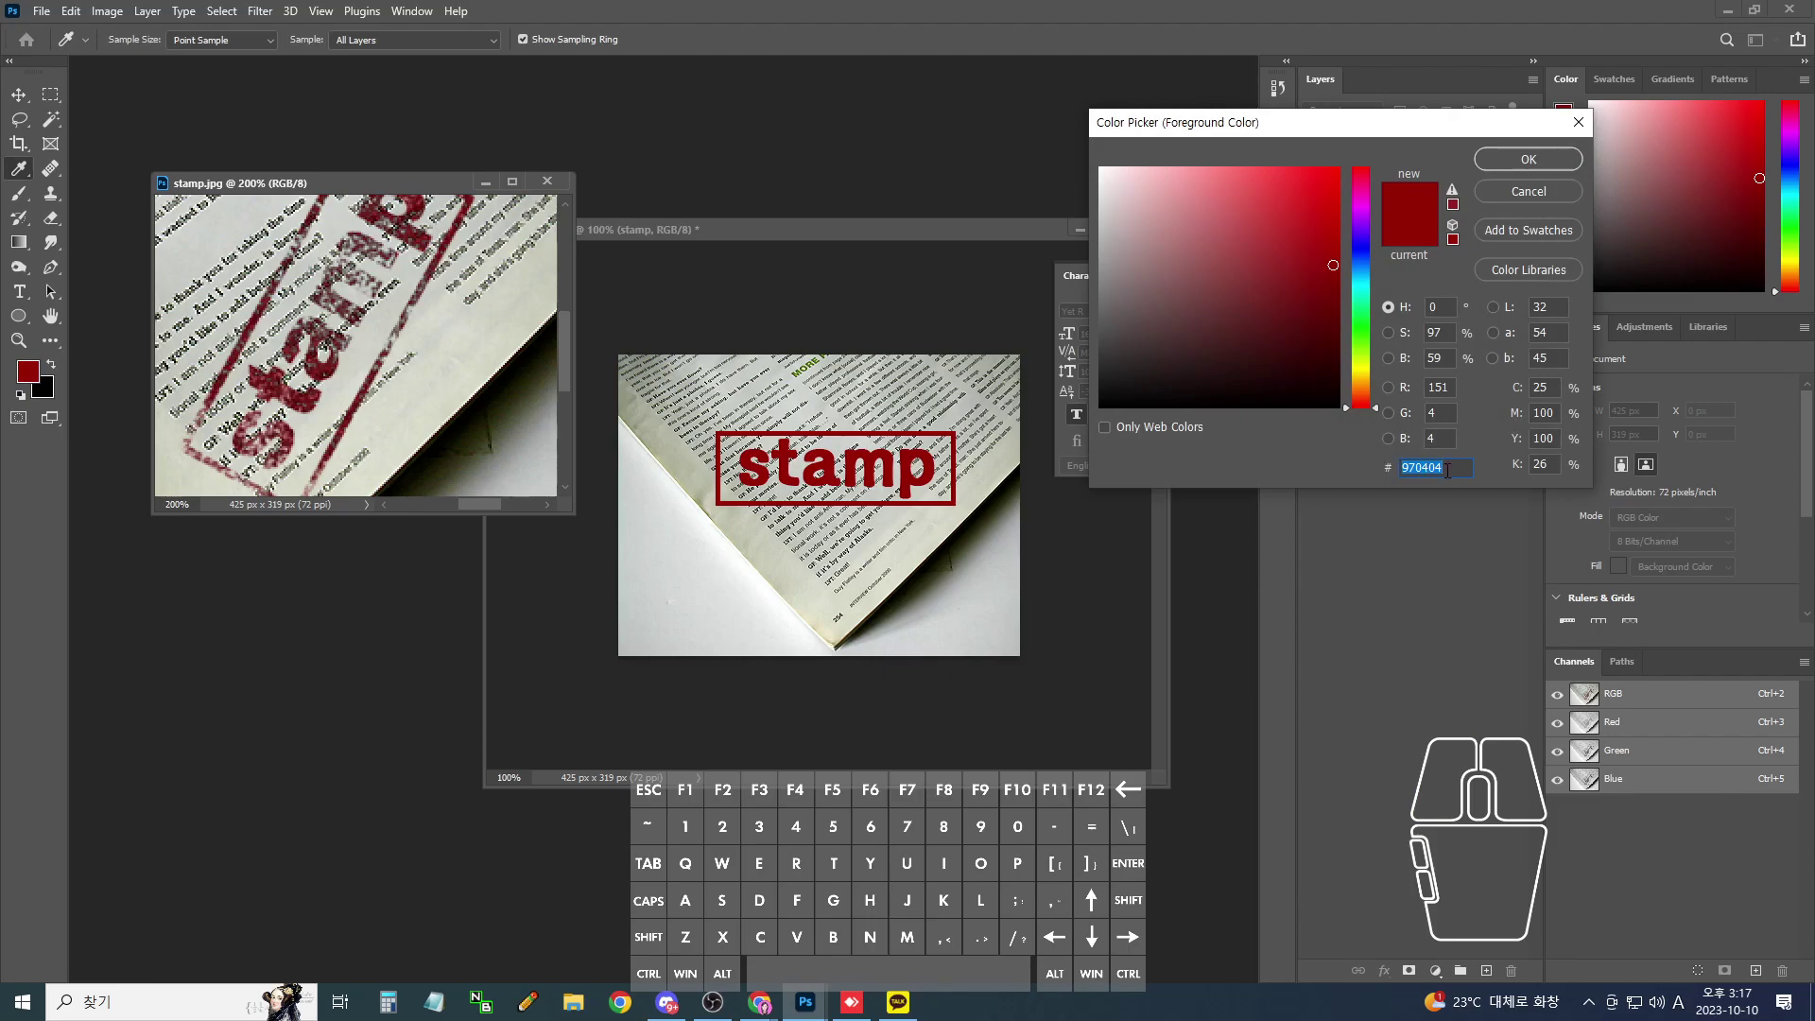
click(1528, 159)
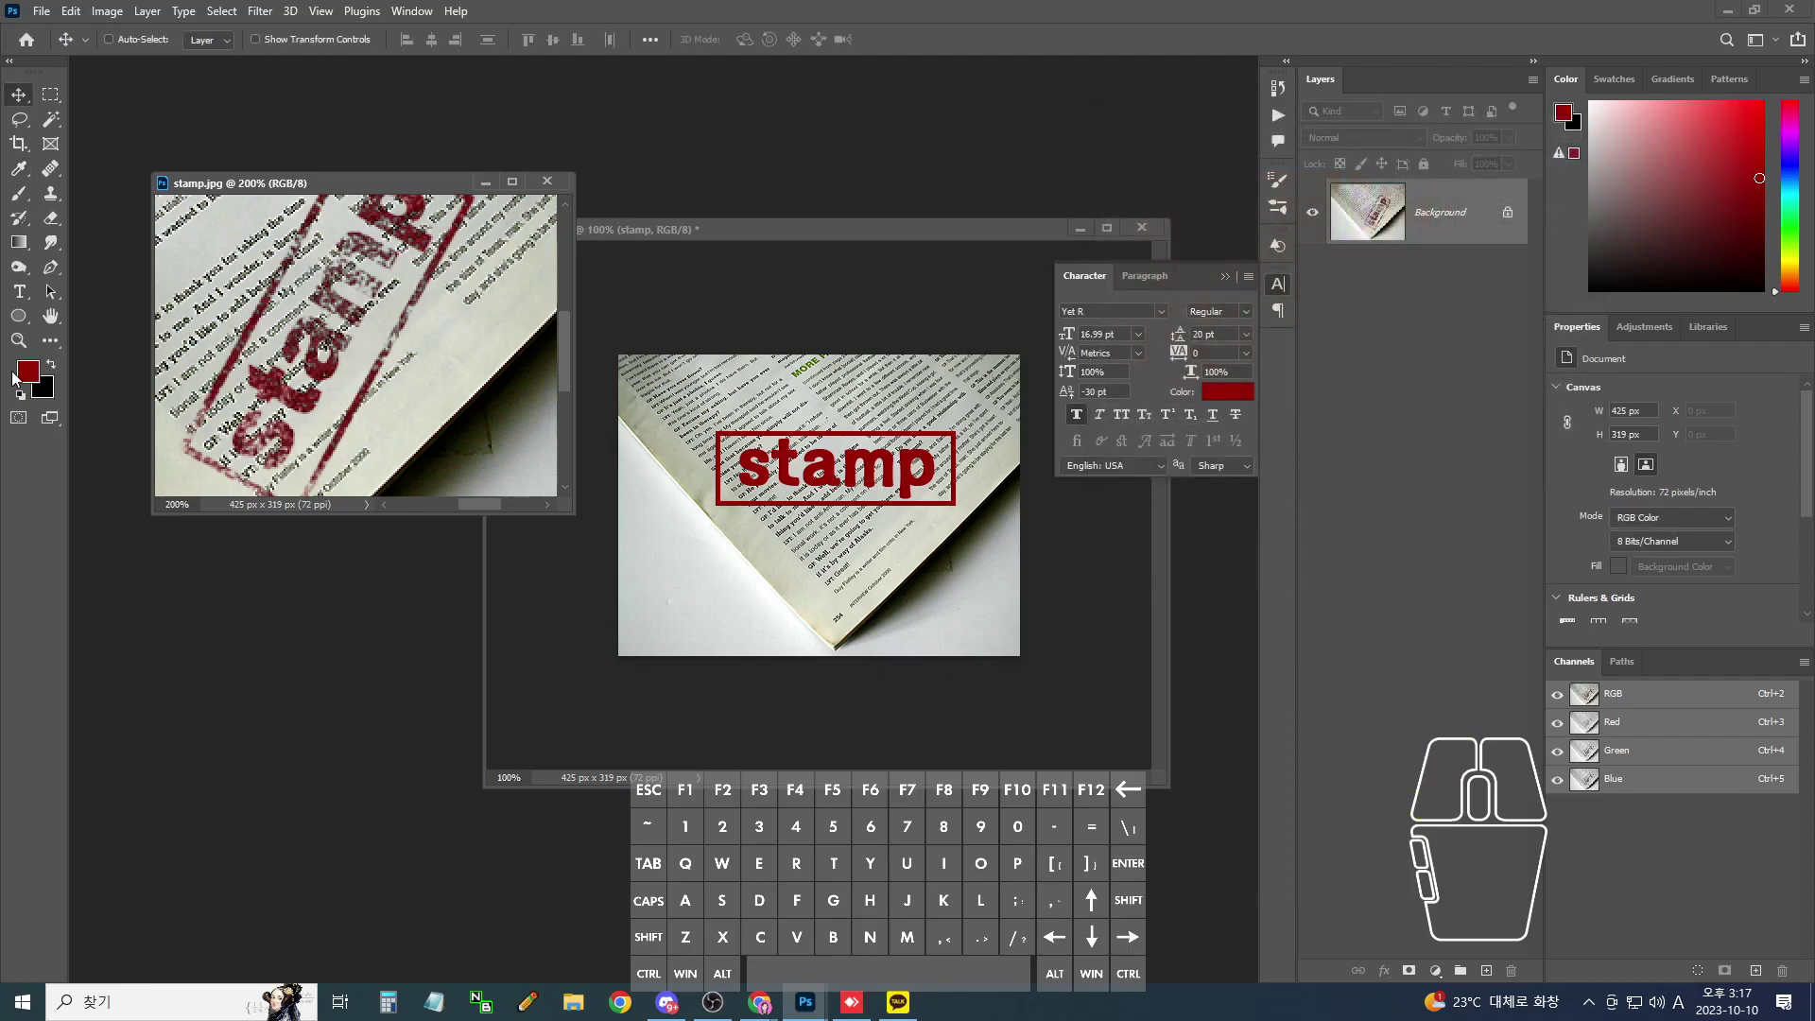
click(43, 389)
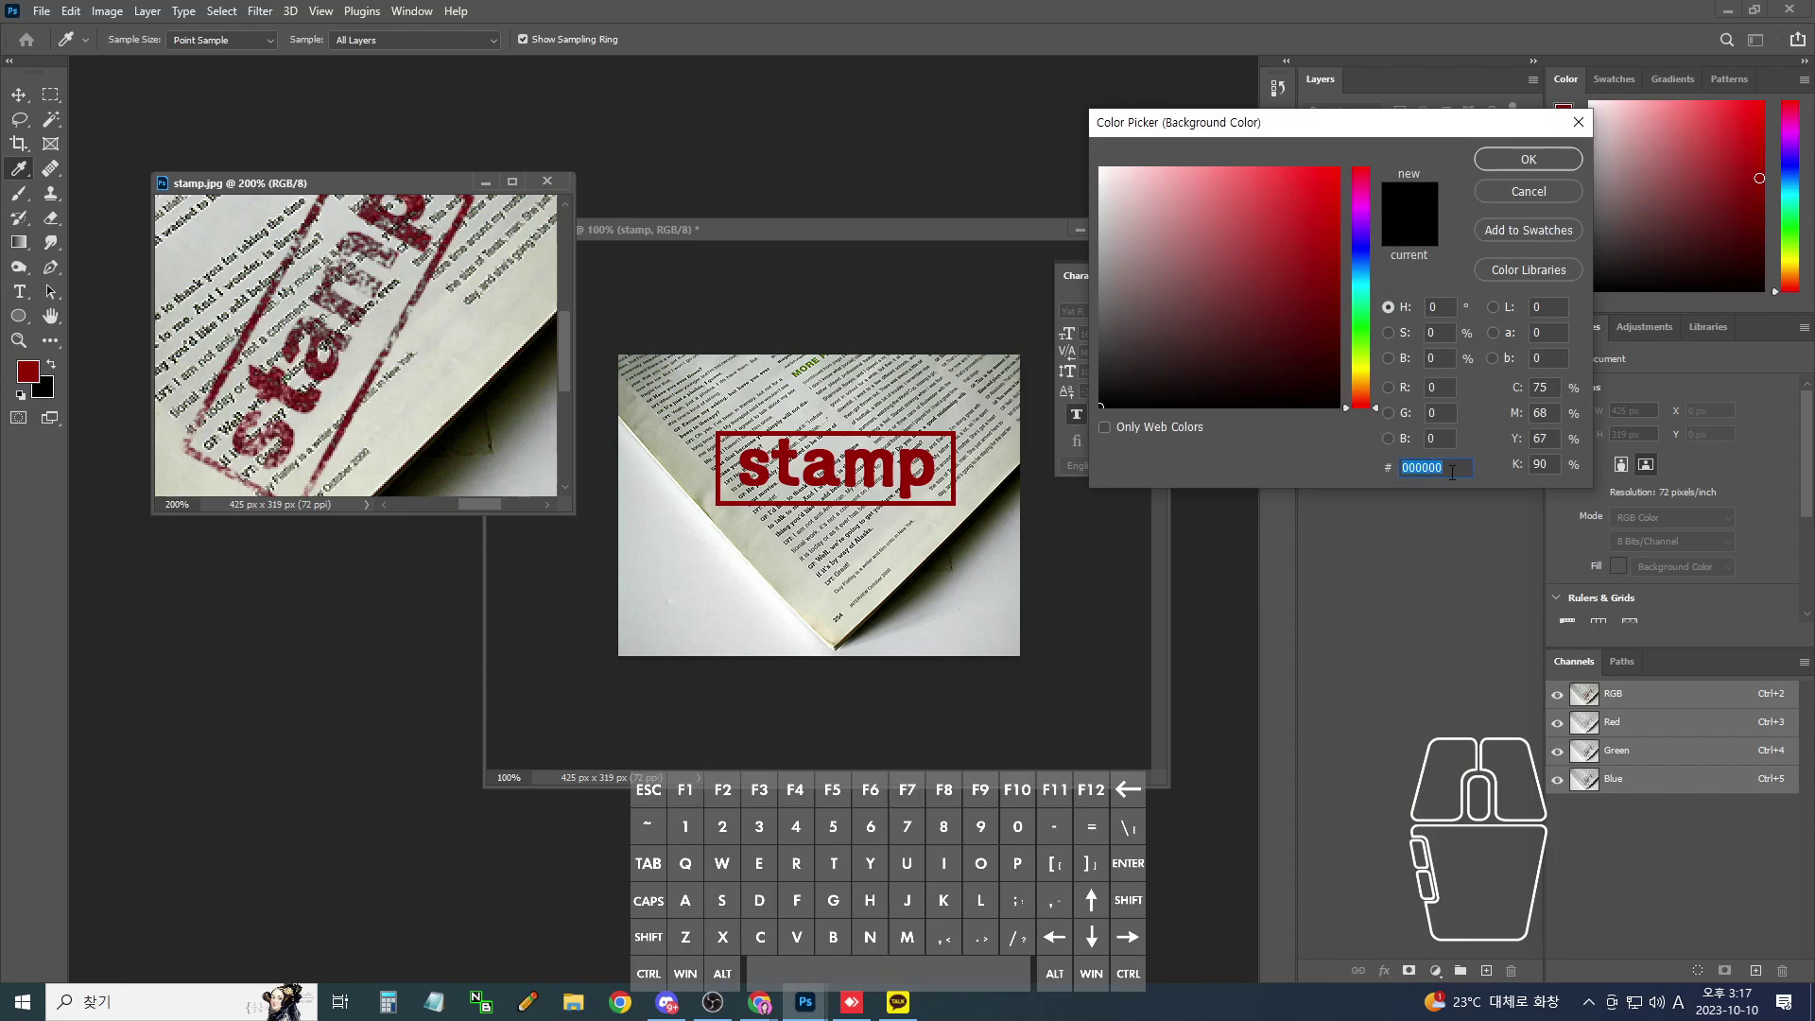
text(ffffff)
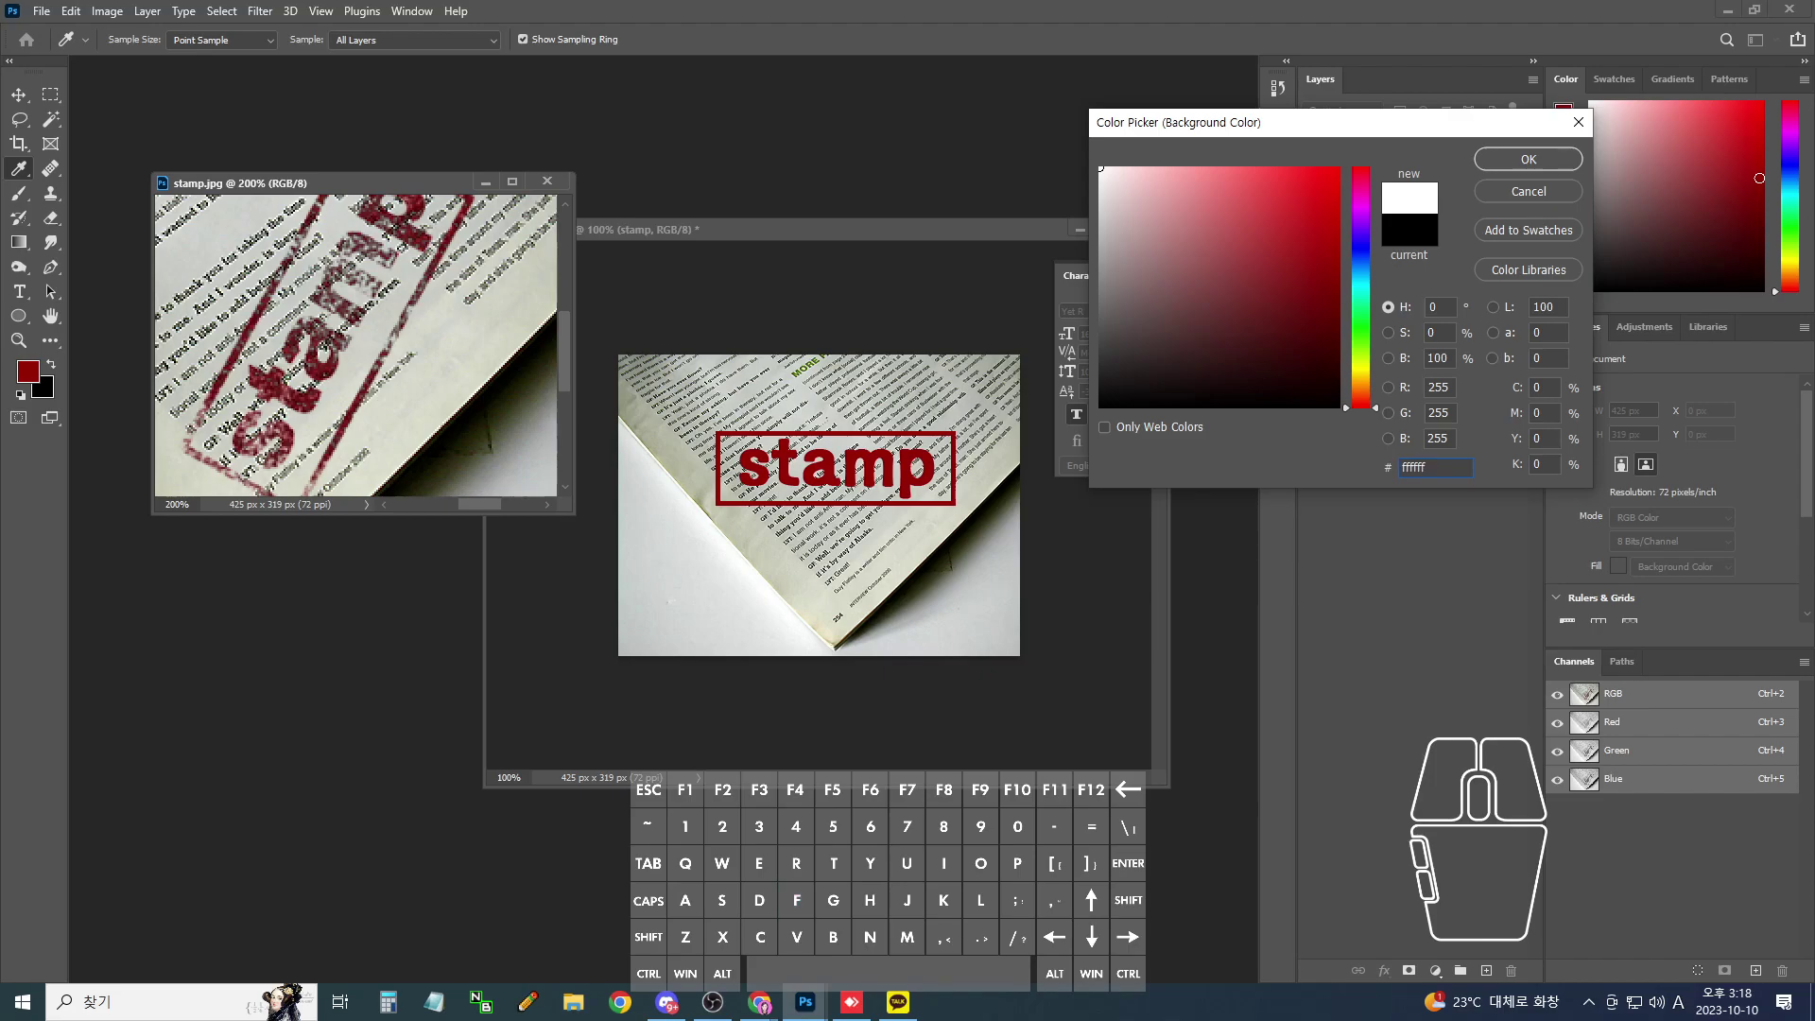
click(1529, 163)
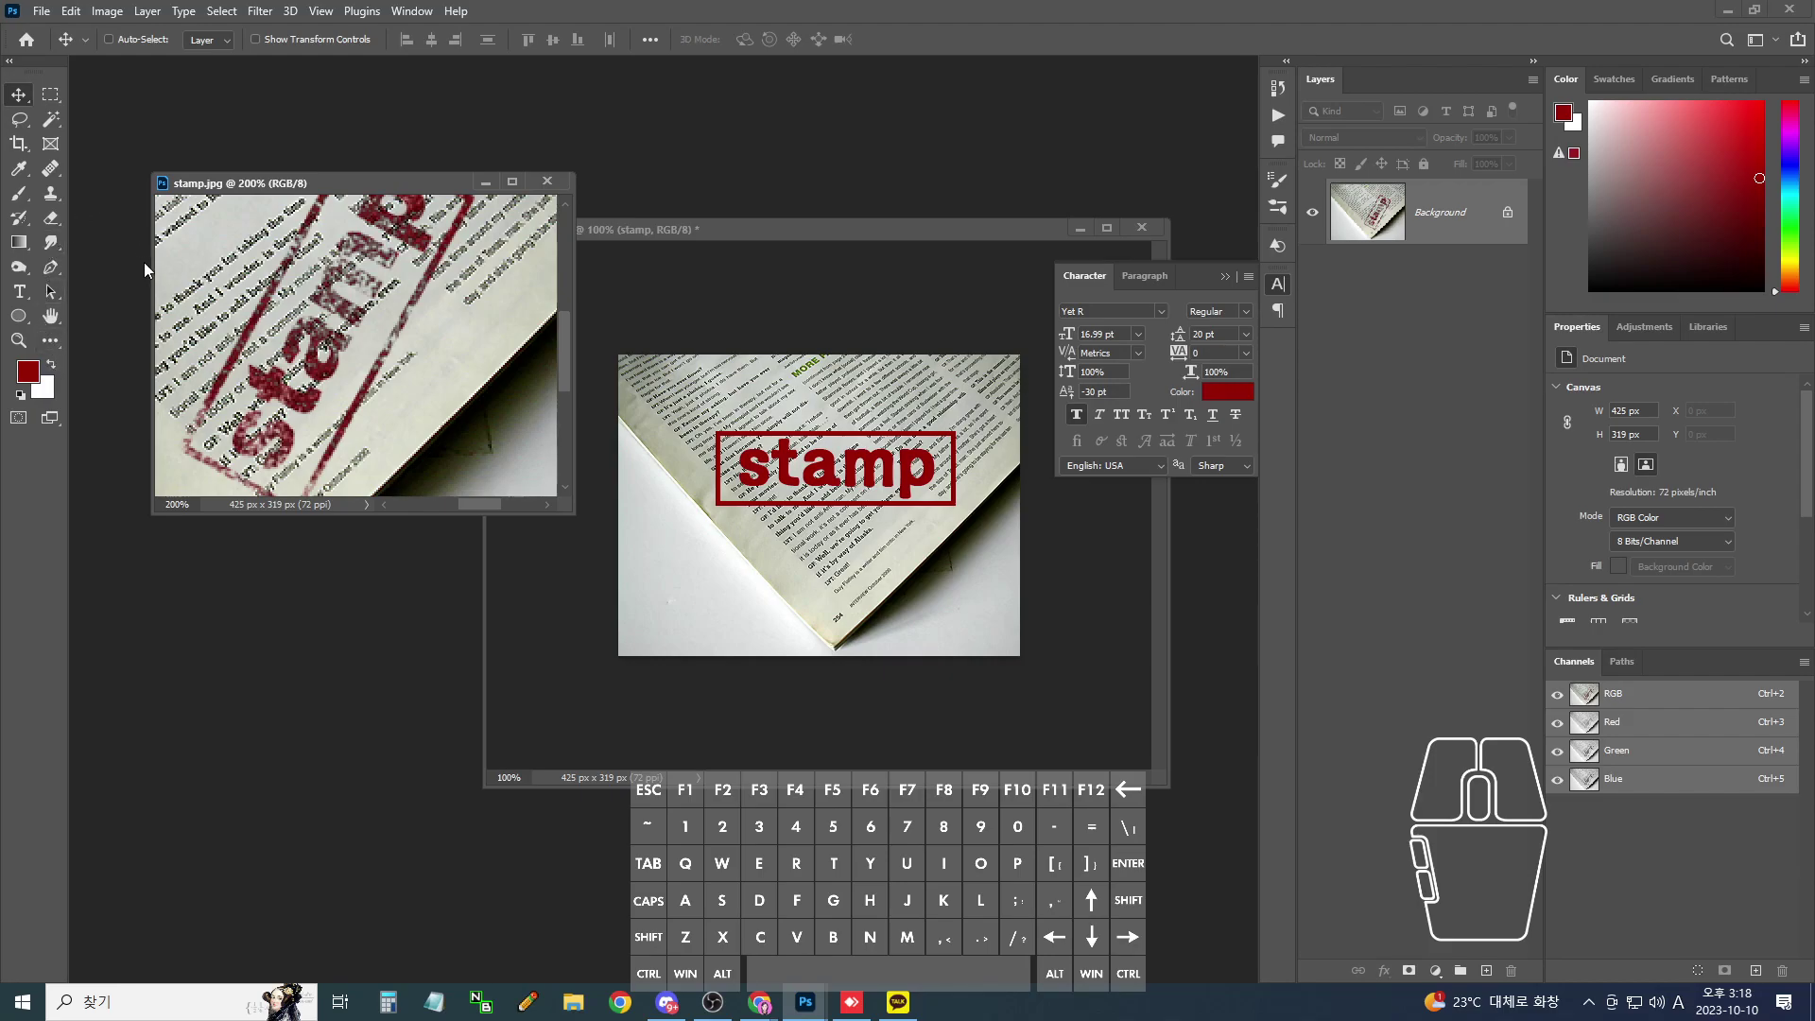
click(824, 235)
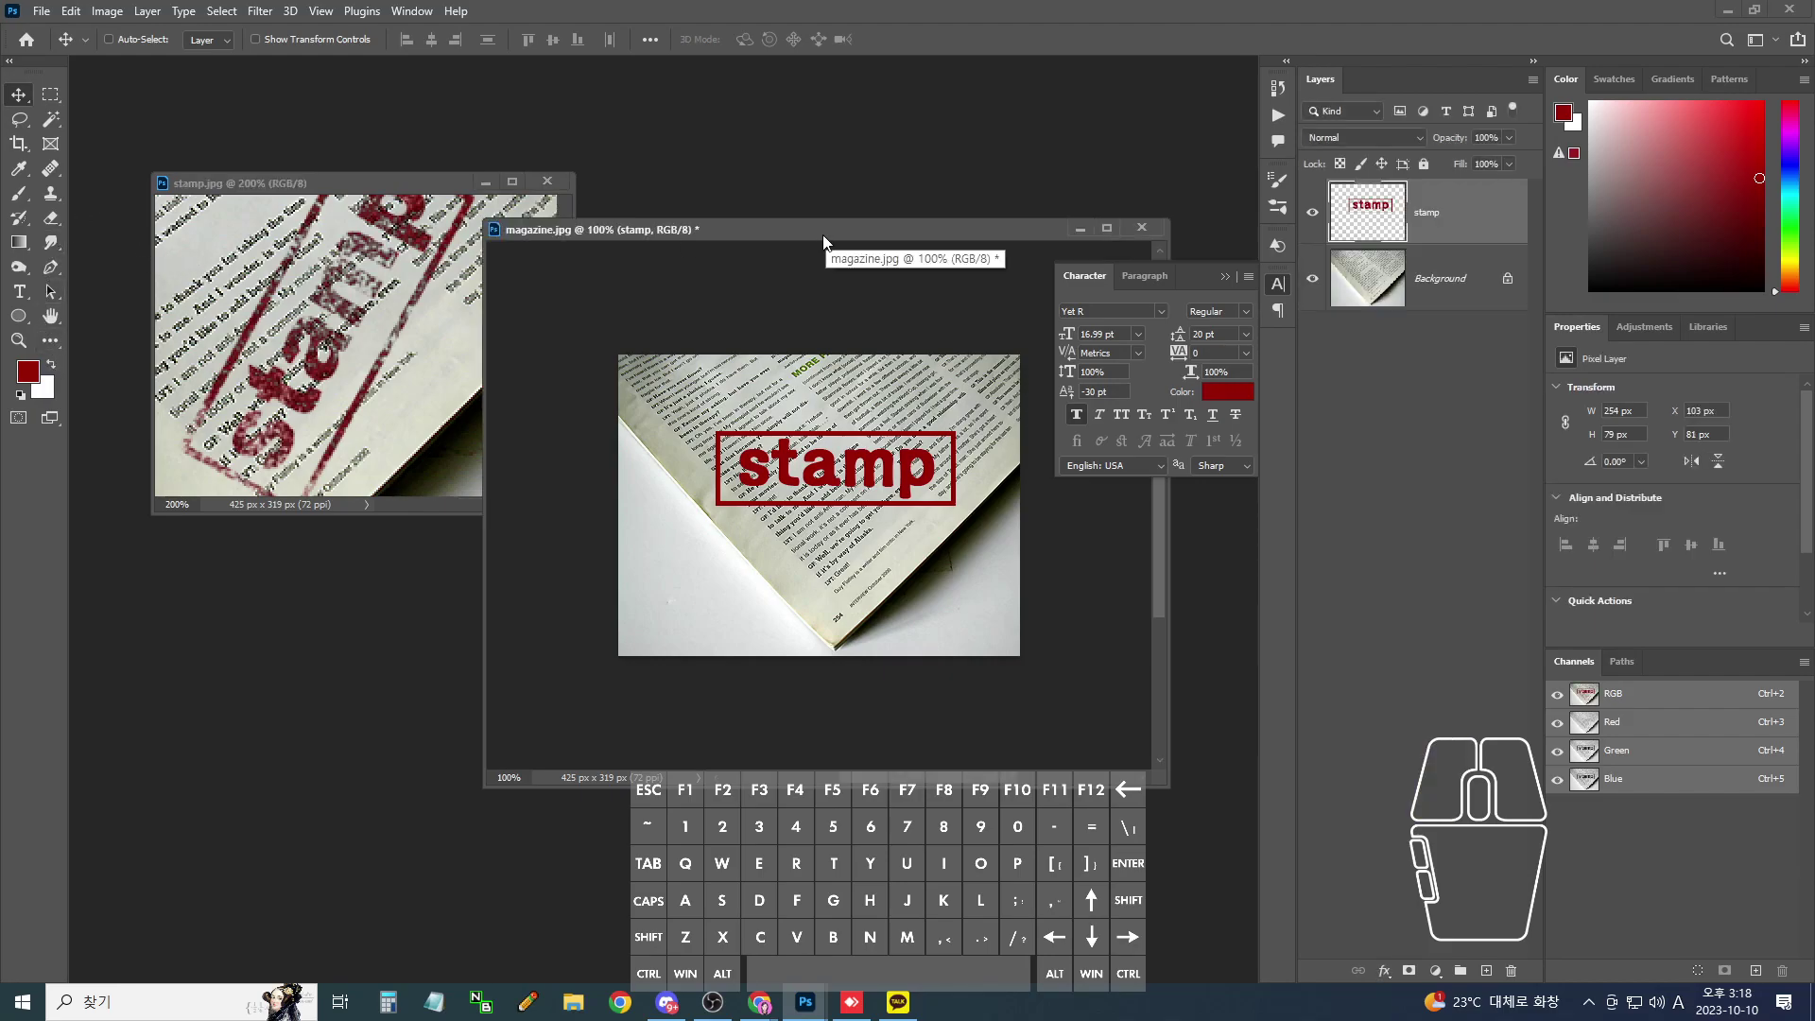
- Apply Filter > Render > Clouds to the stamp layer, then undo it
key(ctrl)
mouse_move(751, 276)
mouse_down()
mouse_move(862, 561)
mouse_move(1648, 690)
mouse_up()
key(Escape)
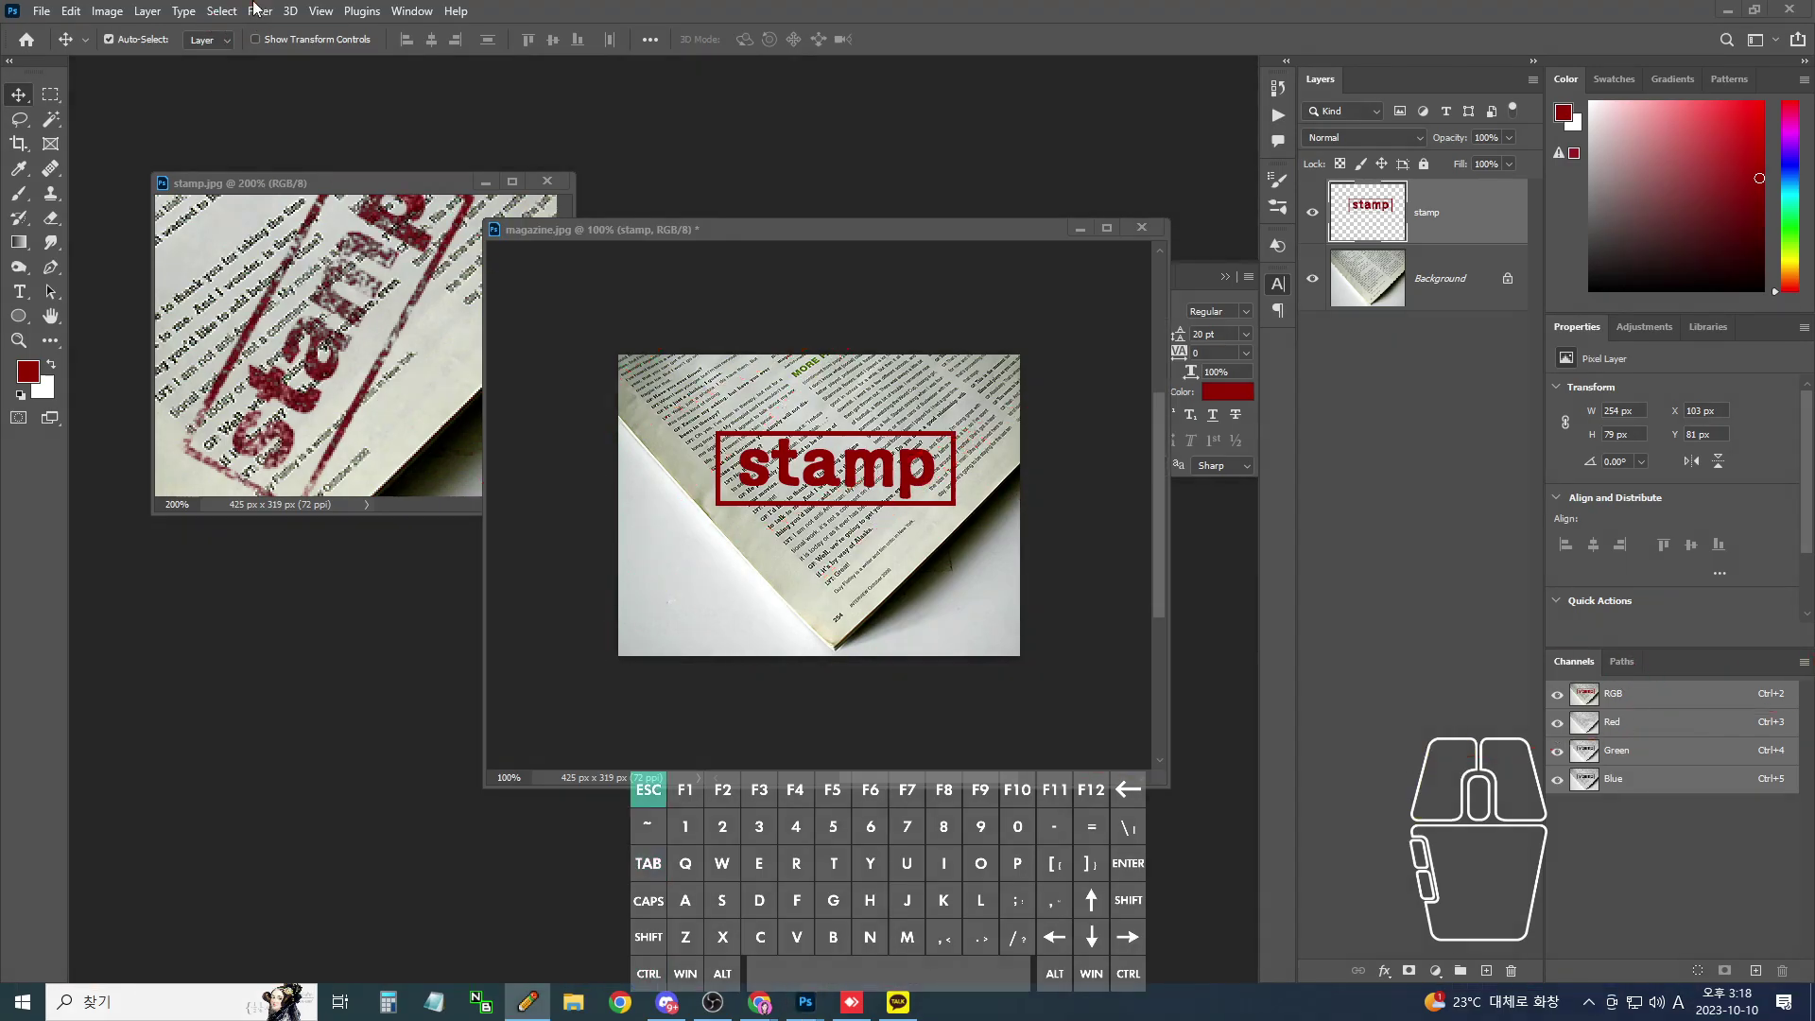
click(257, 10)
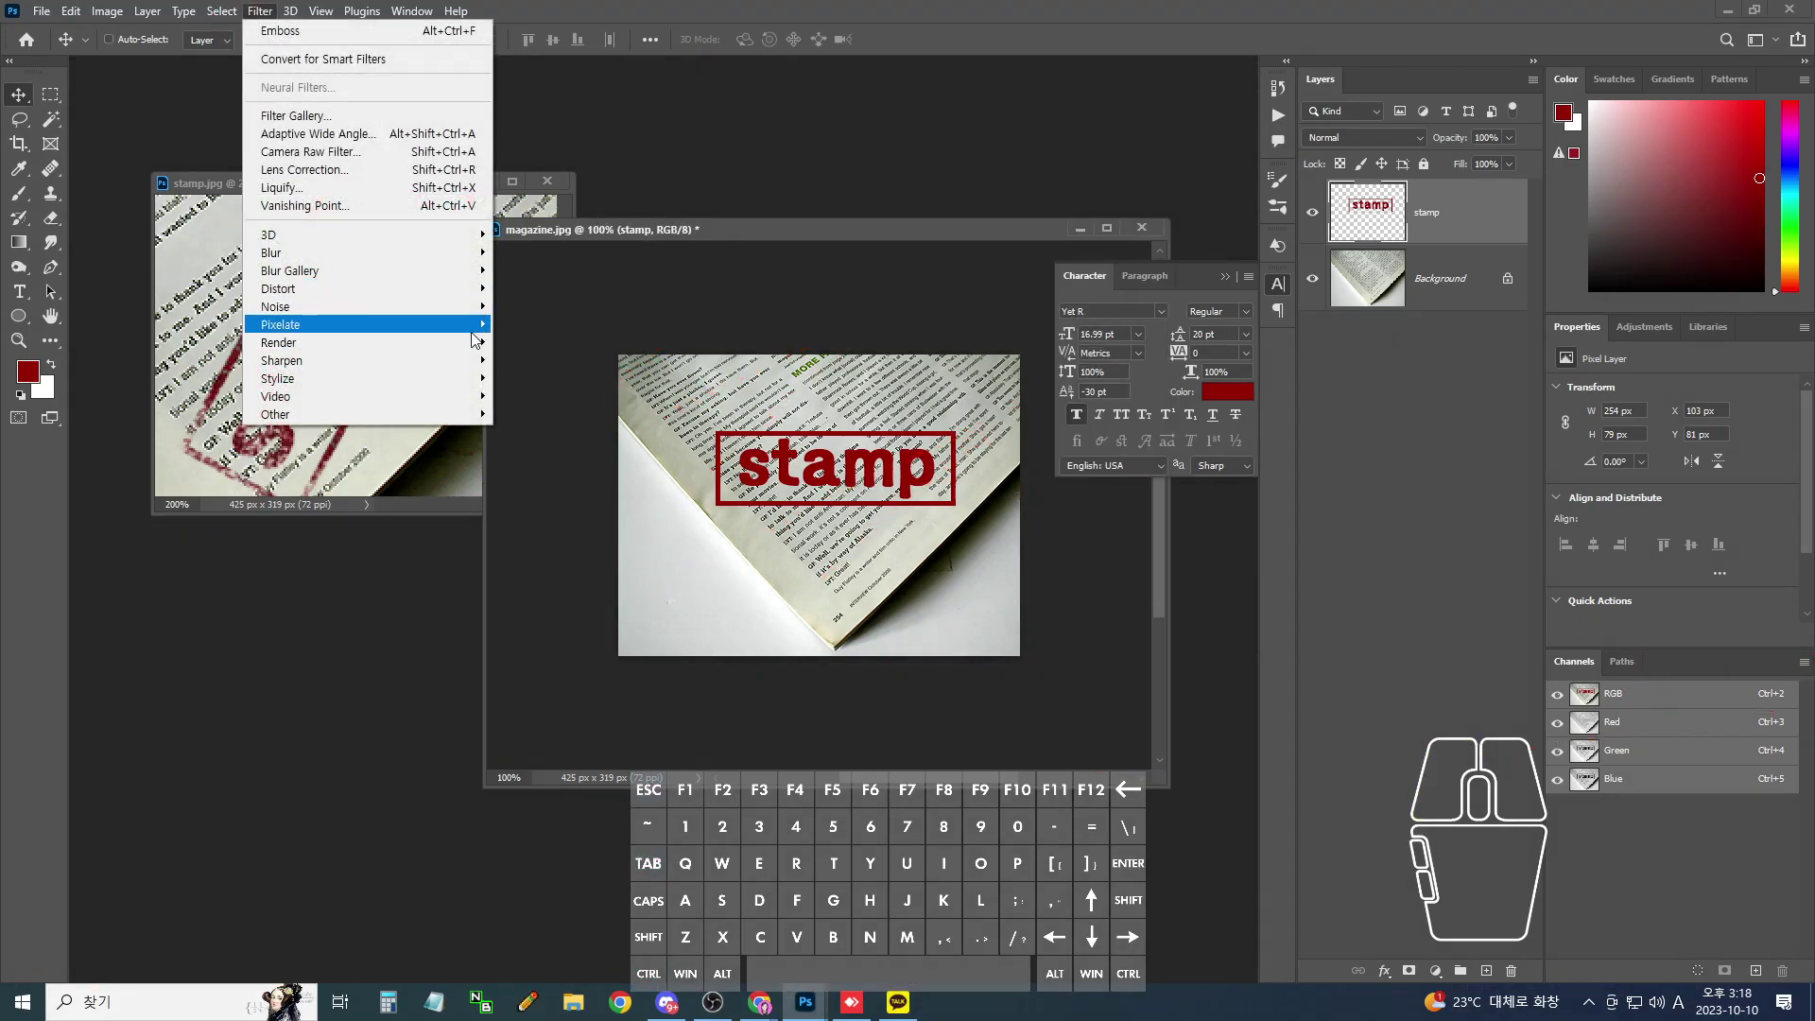
mouse_move(477, 342)
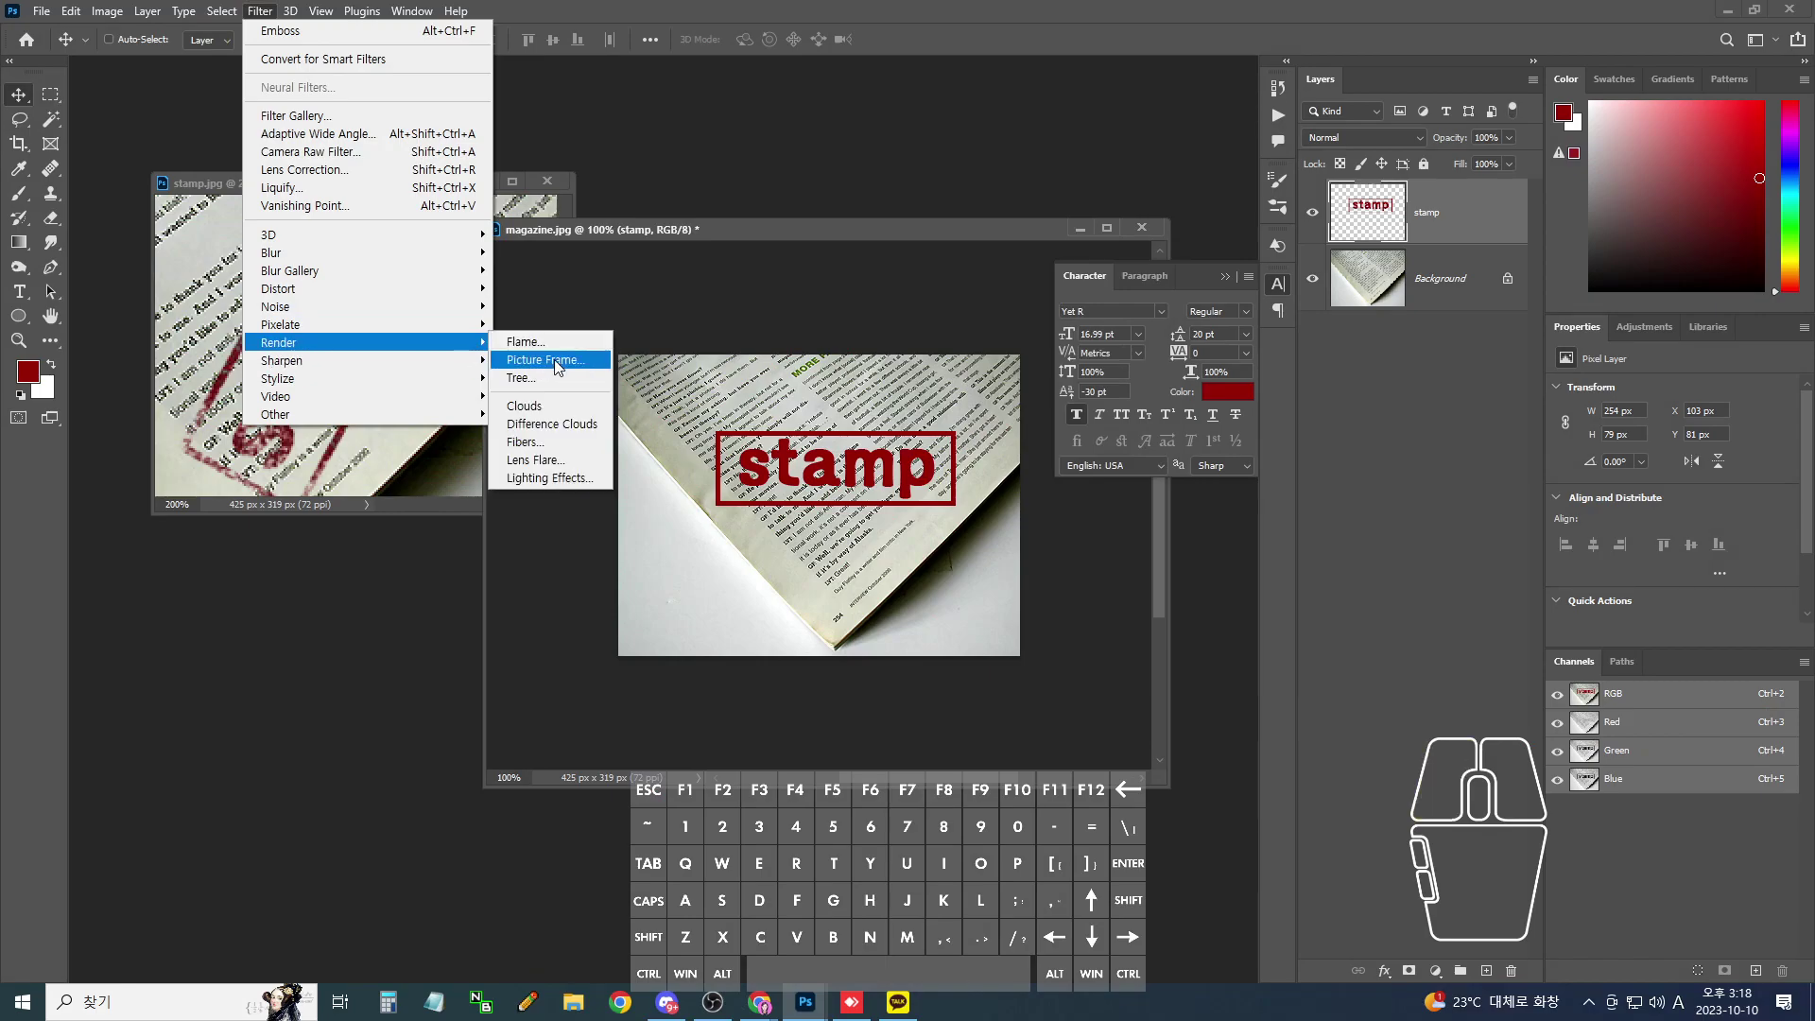
click(526, 405)
key(ctrl+z)
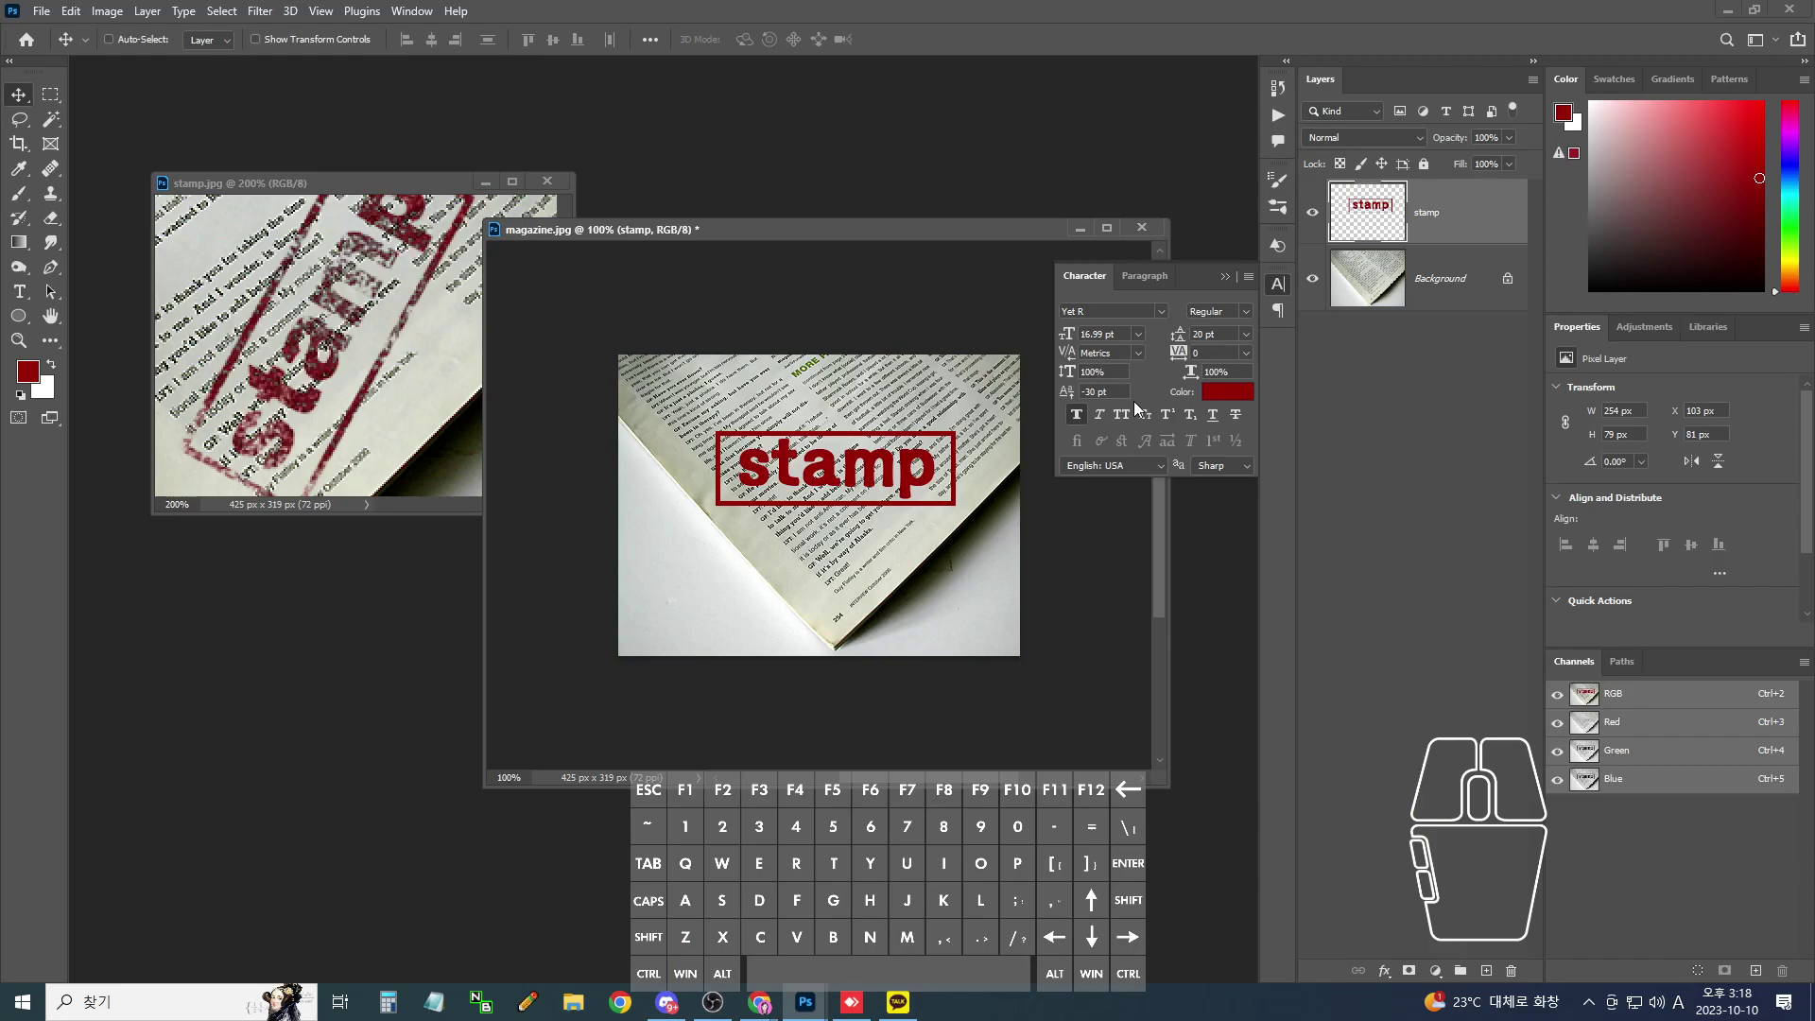
- Load the stamp graphic's pixels as a selection and zoom to 200% centred on the stamp
key(ctrl+Tab)
drag(790, 416, 940, 471)
ctrl+click(1367, 226)
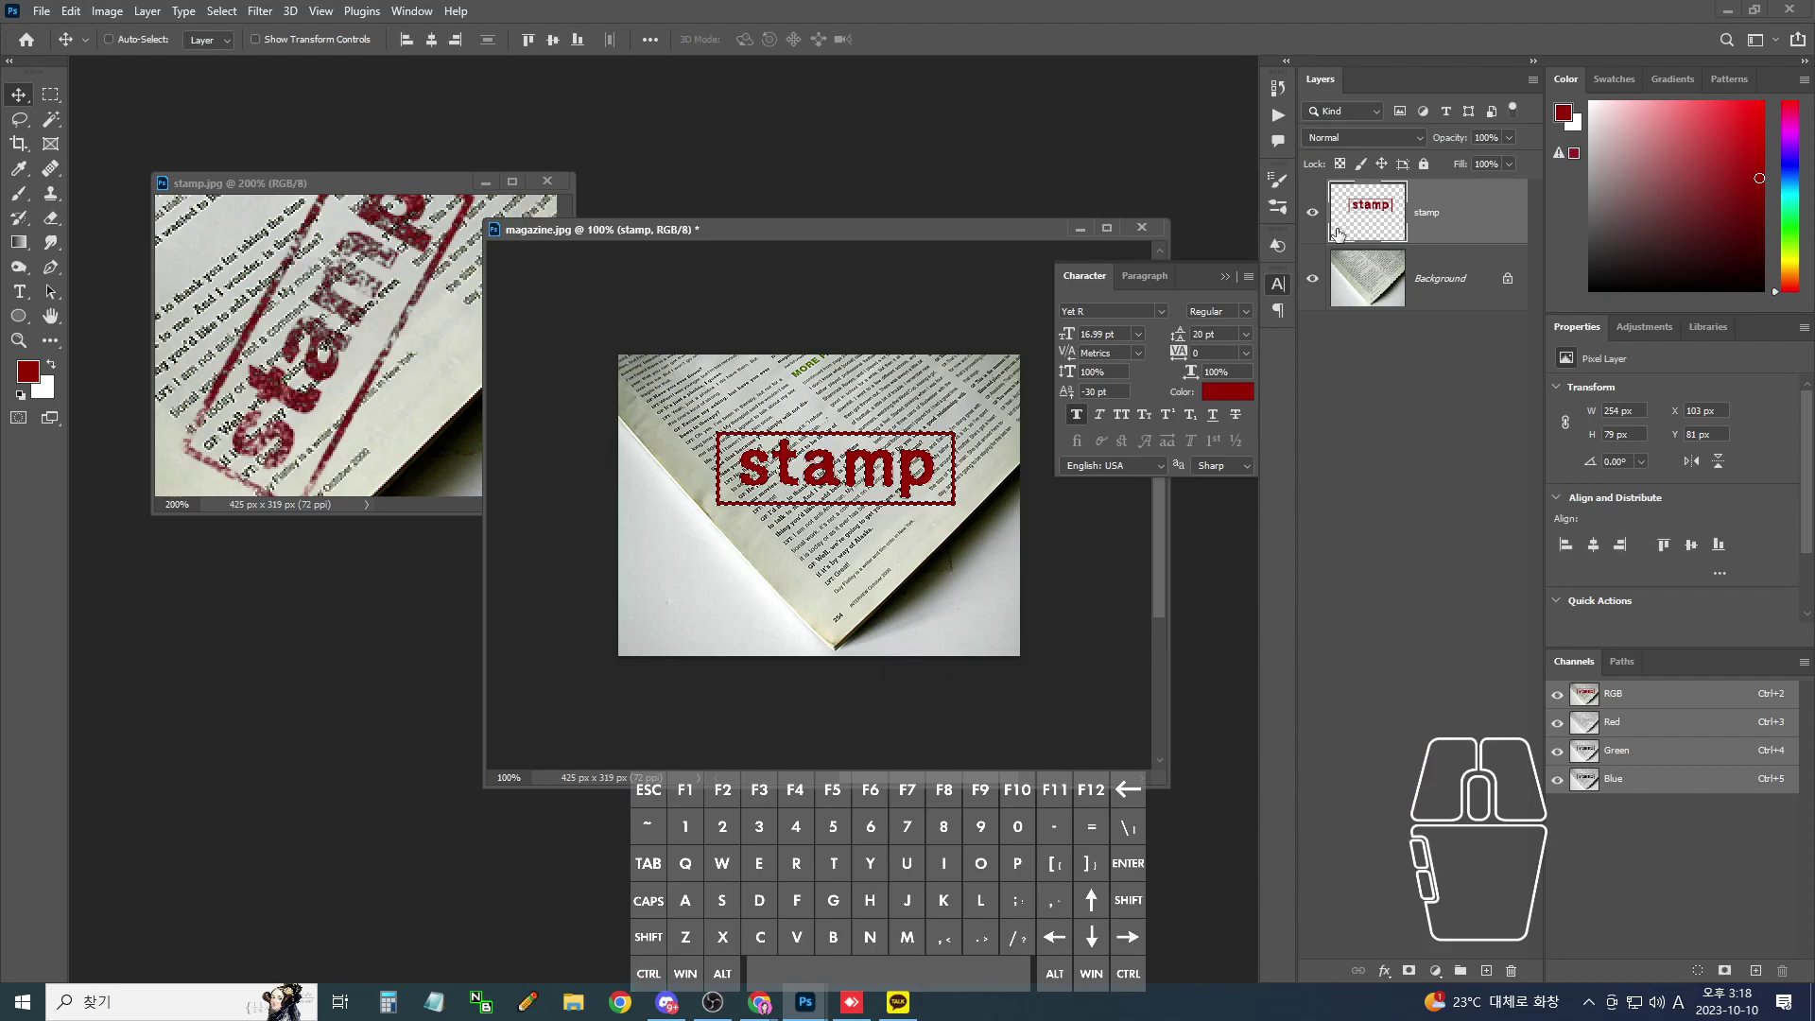
key(ctrl)
drag(1389, 185, 1400, 250)
key(Escape)
key(ctrl)
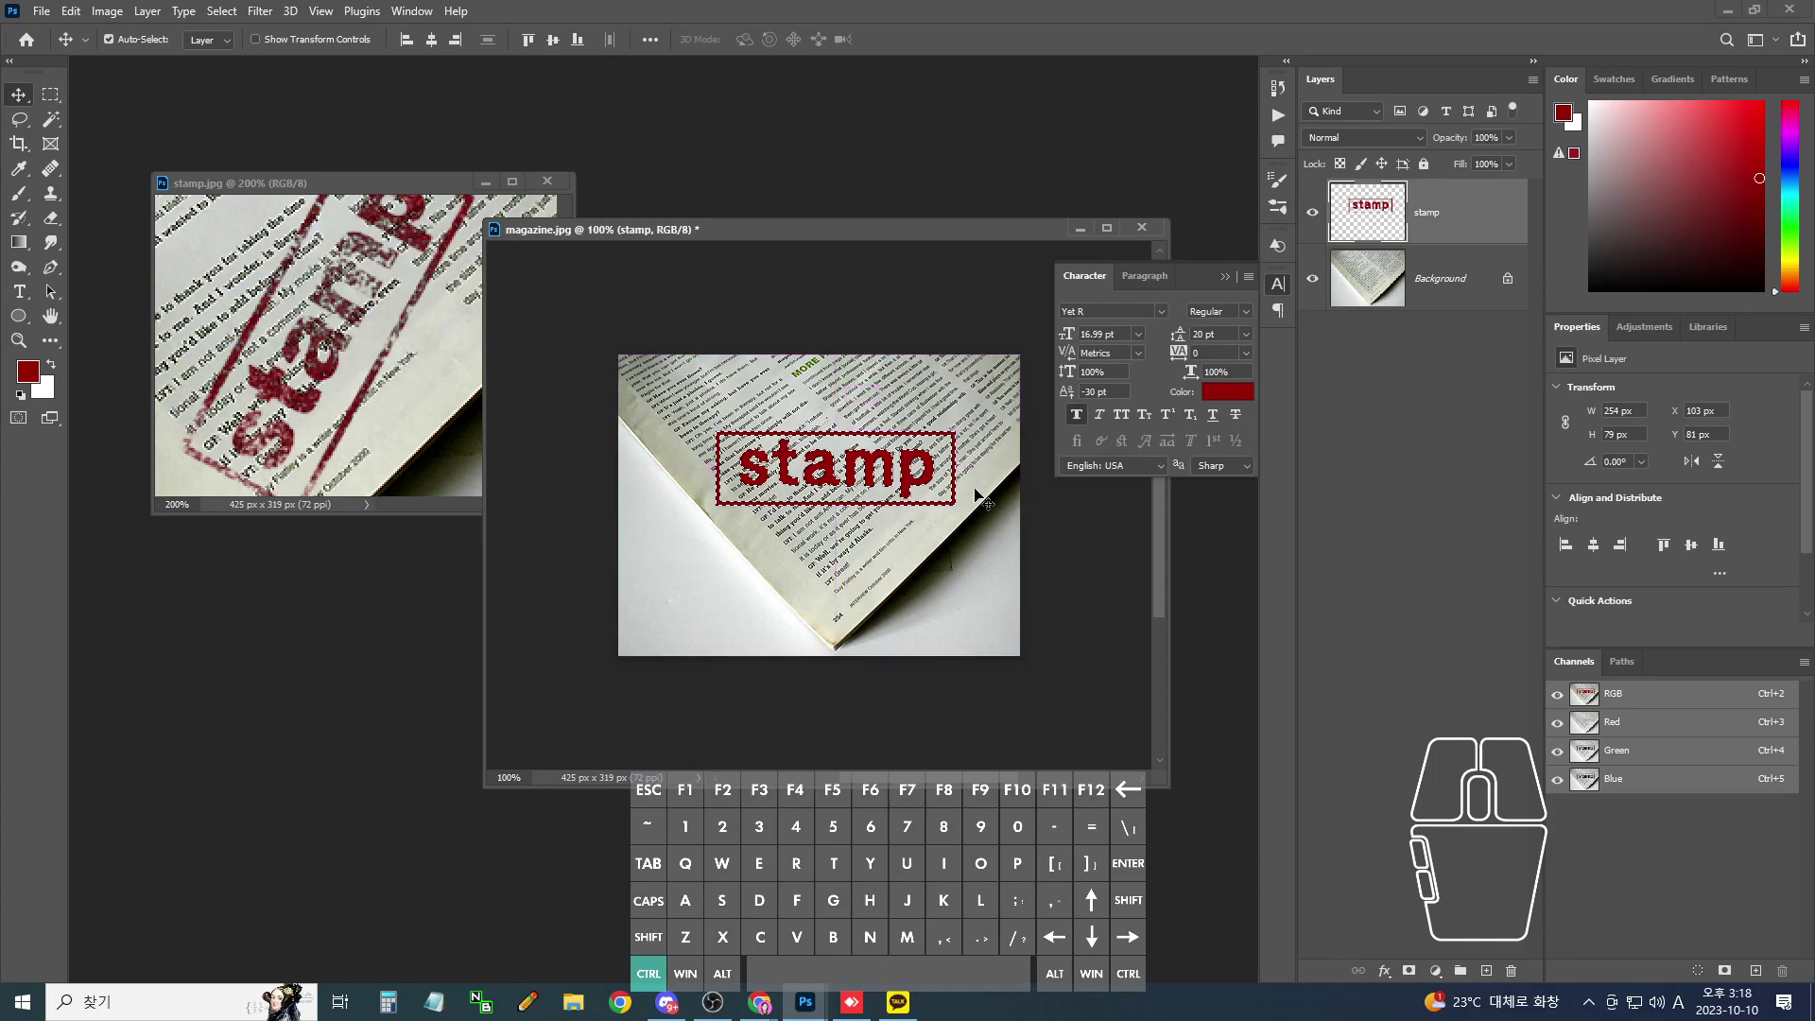
key(ctrl+plus)
key(space)
drag(981, 498, 925, 549)
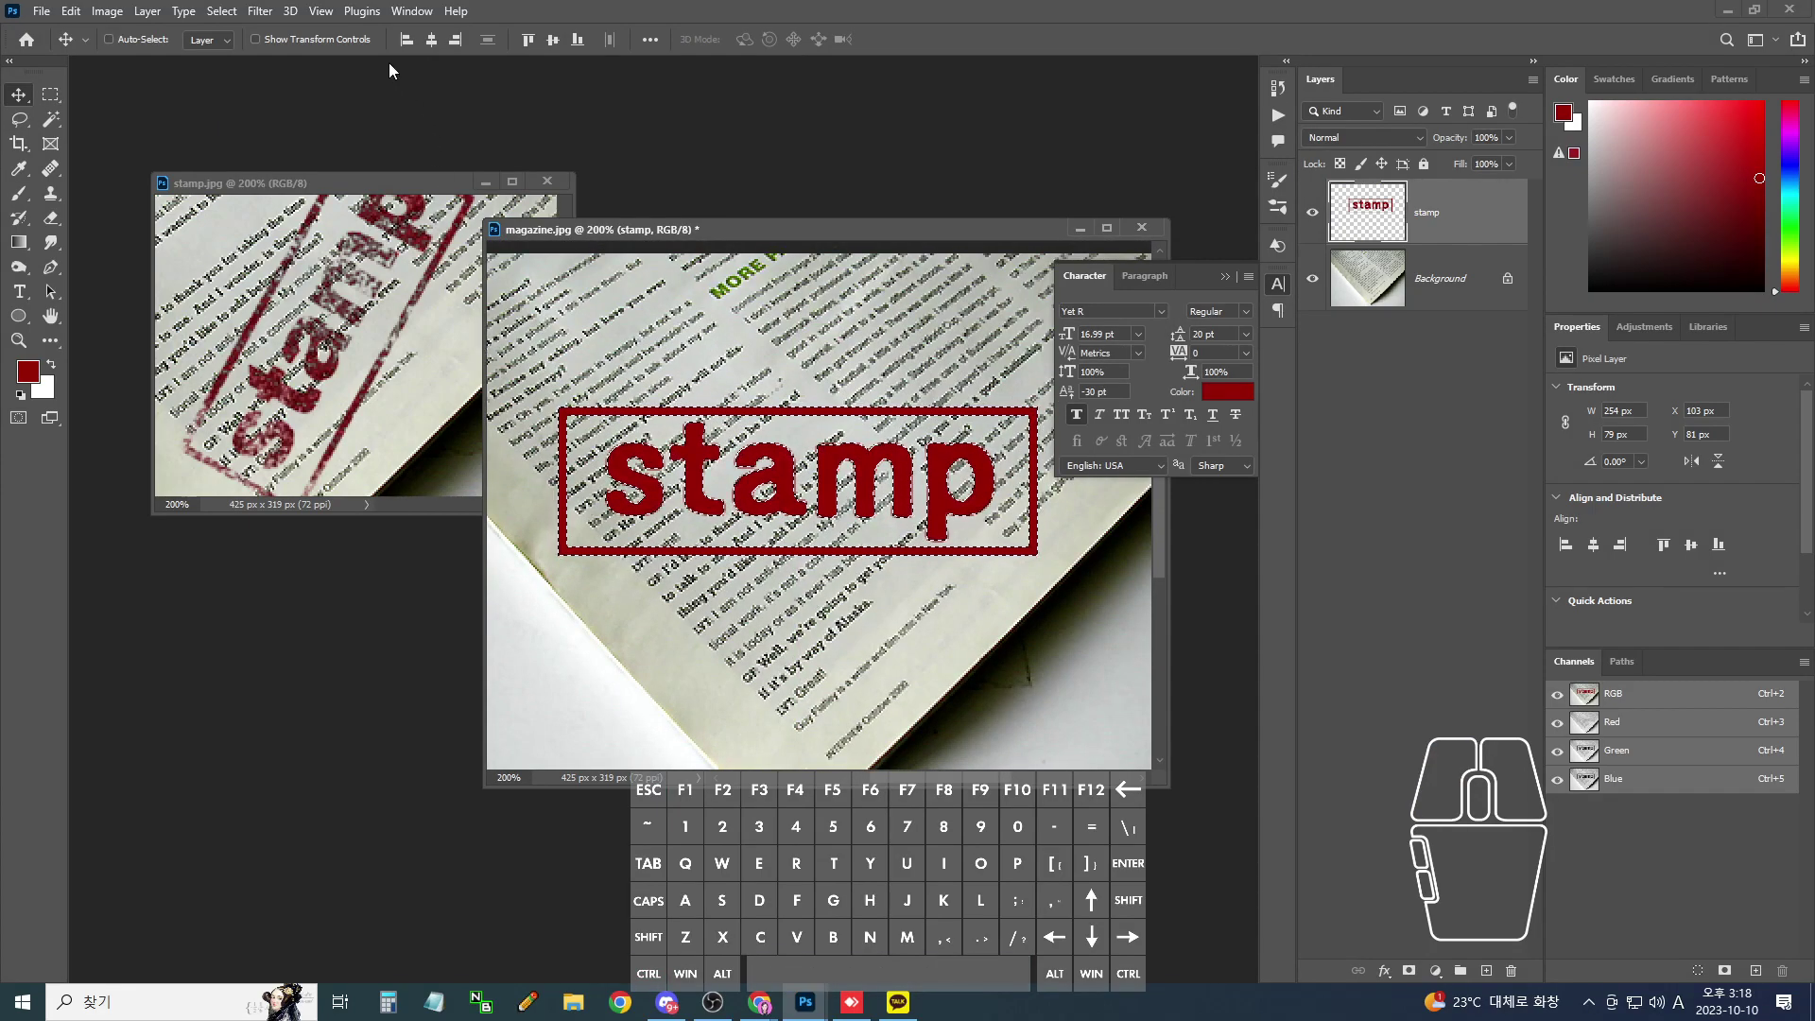
- Render Clouds inside the stamp selection and re-run it with Ctrl+Alt+F for new variations
click(261, 11)
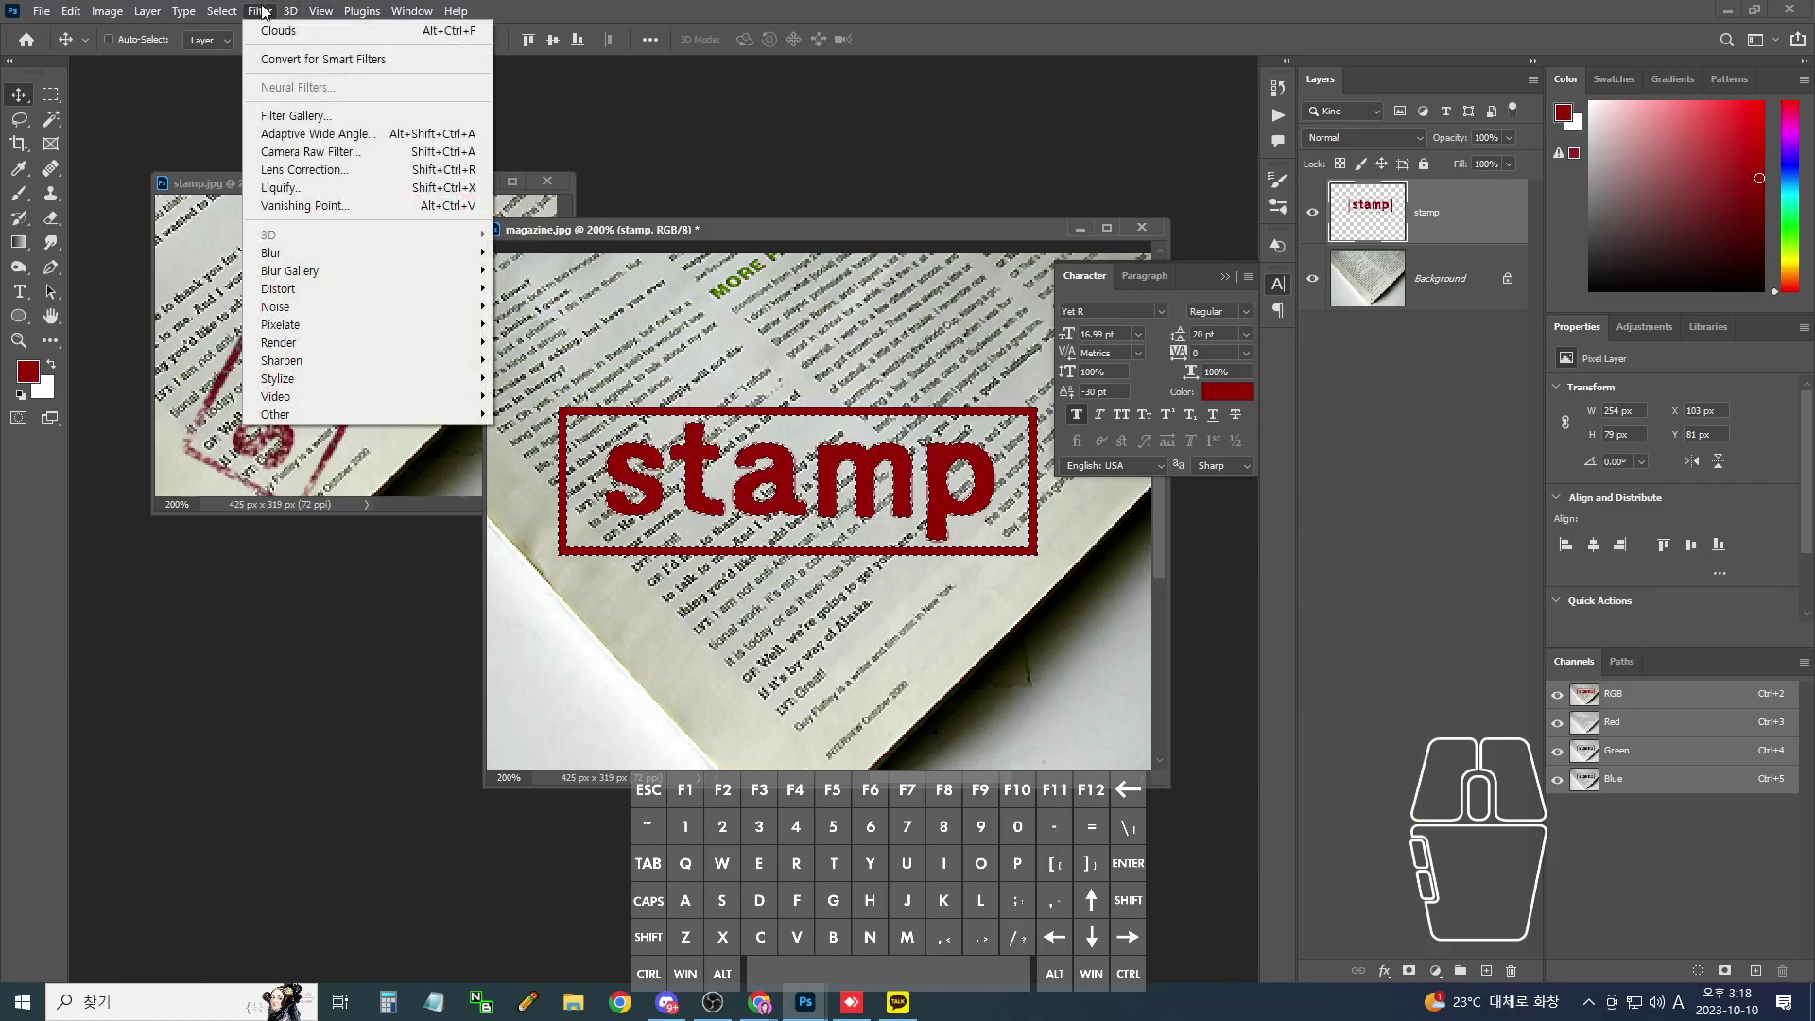
mouse_move(376, 345)
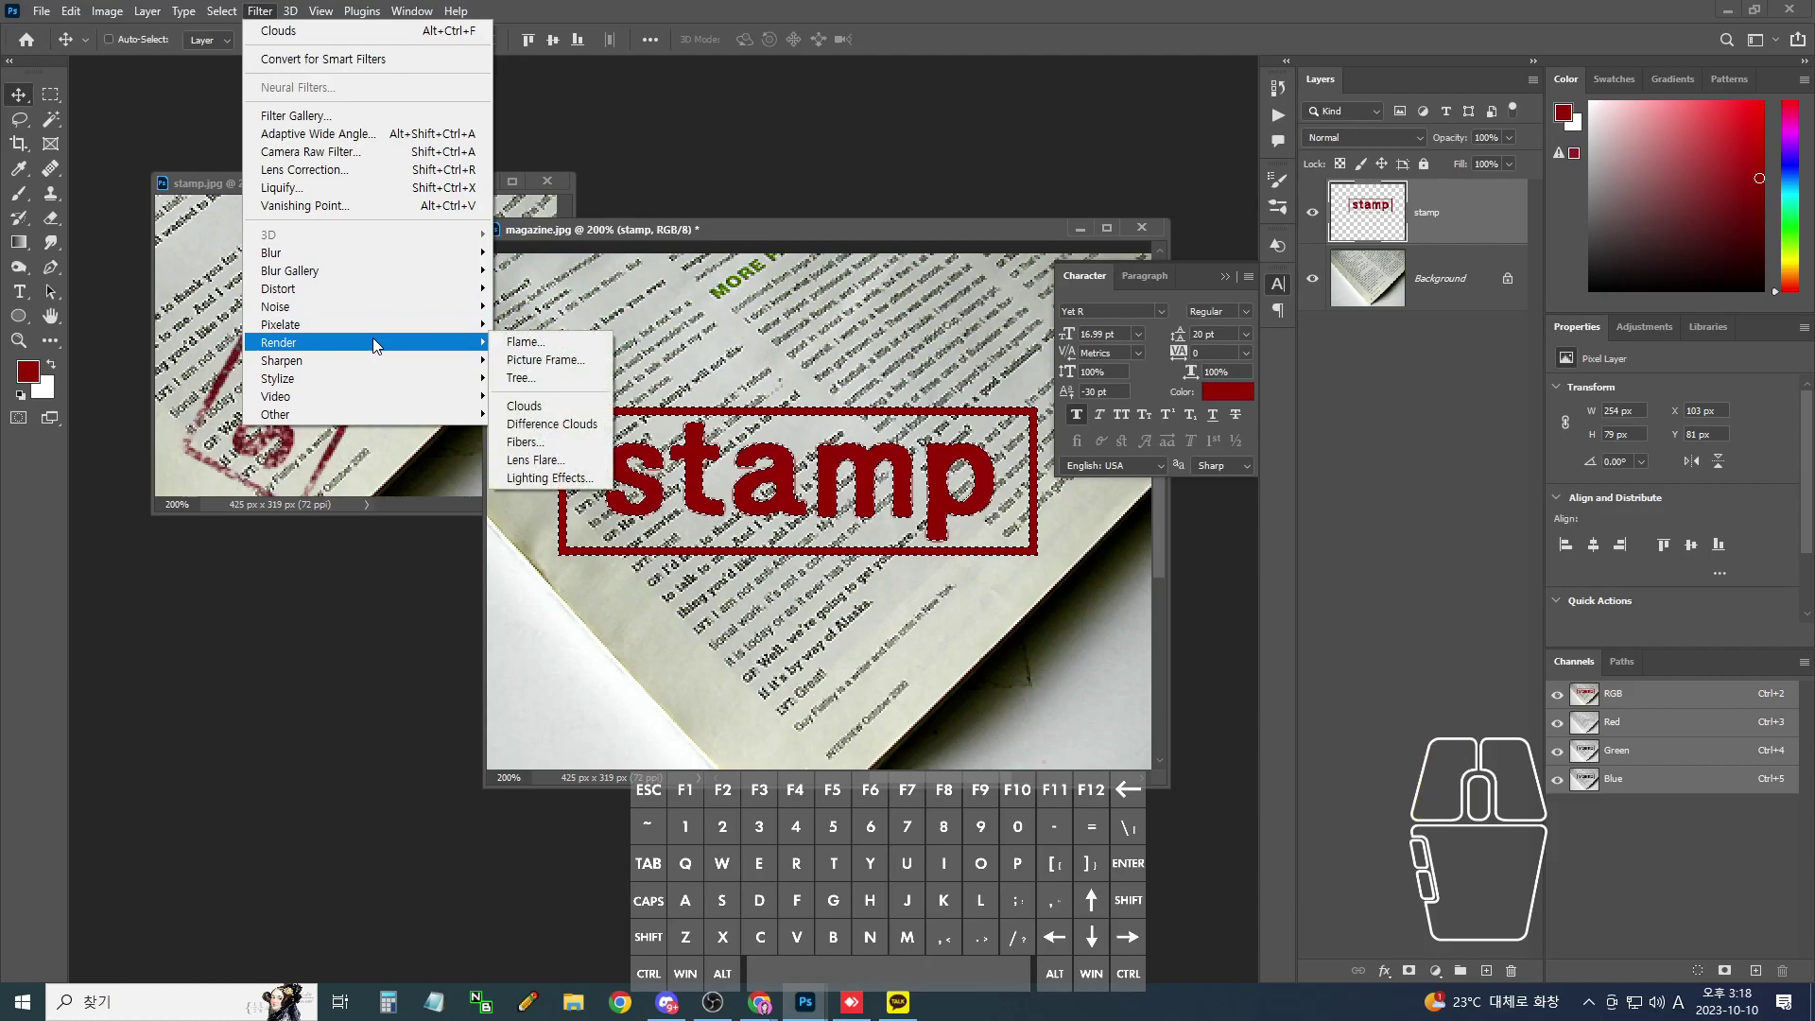
click(525, 405)
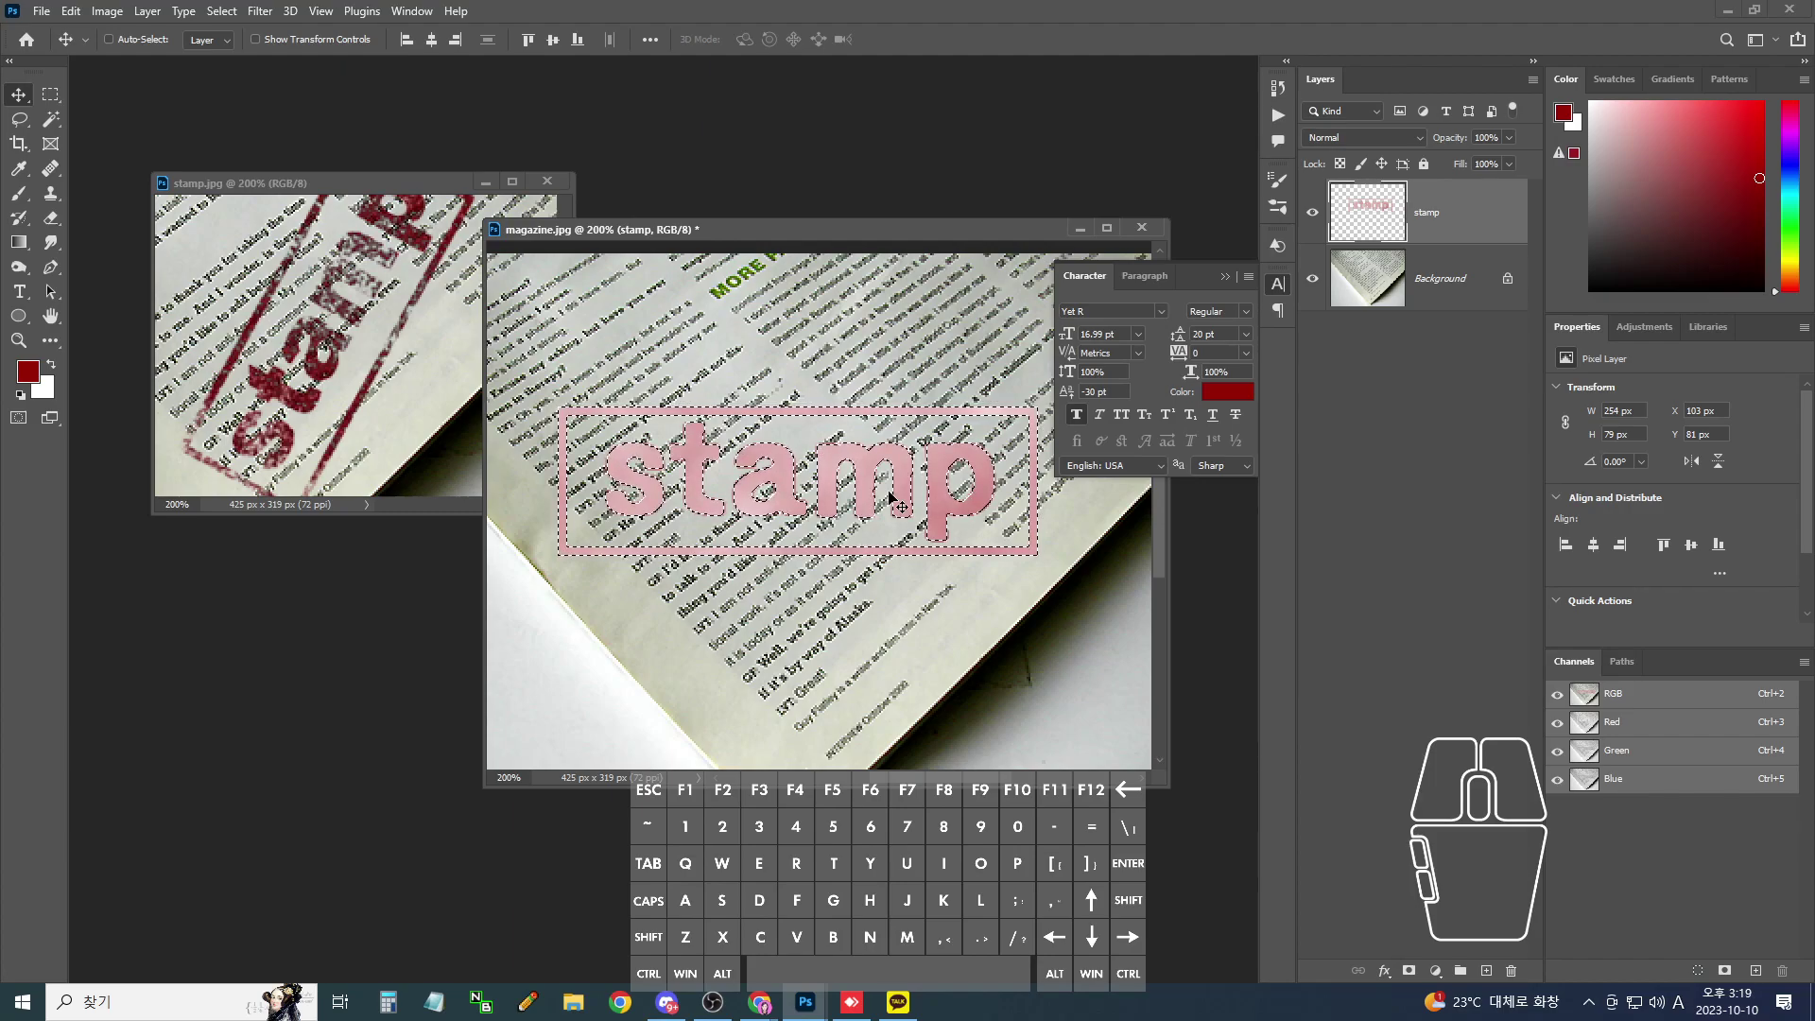
key(ctrl+alt+z)
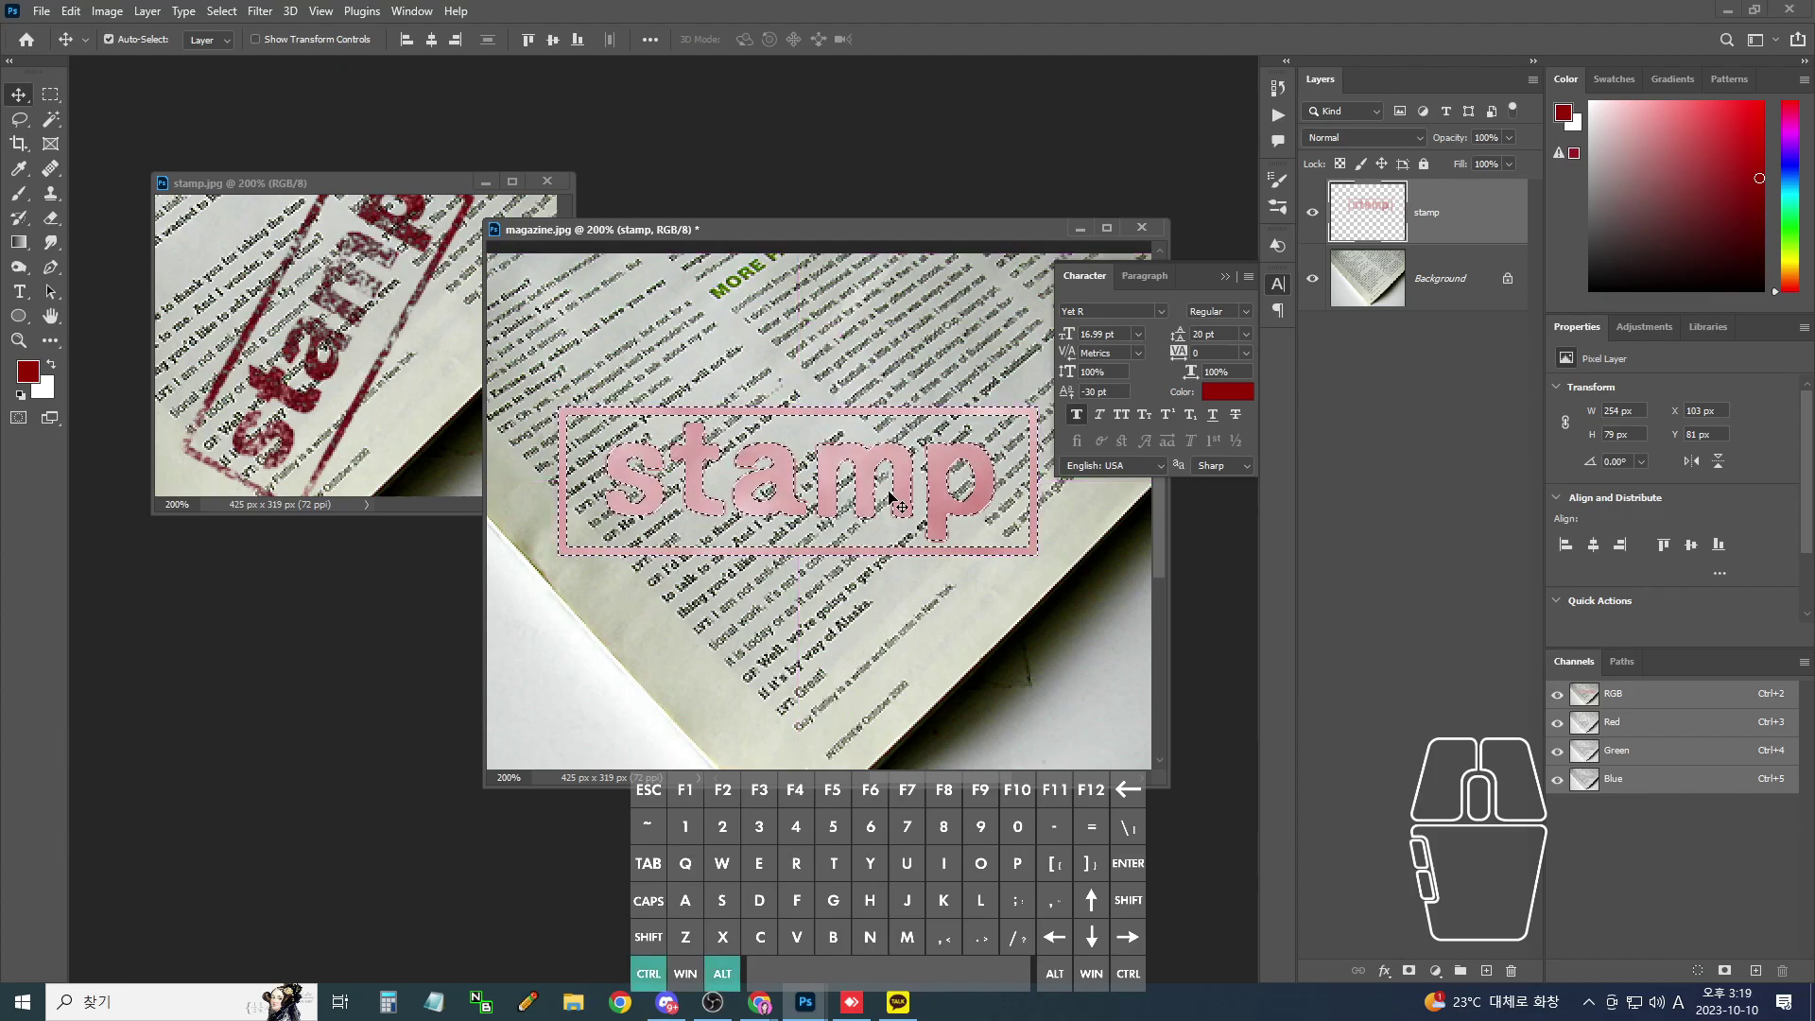
key(ctrl+alt+z)
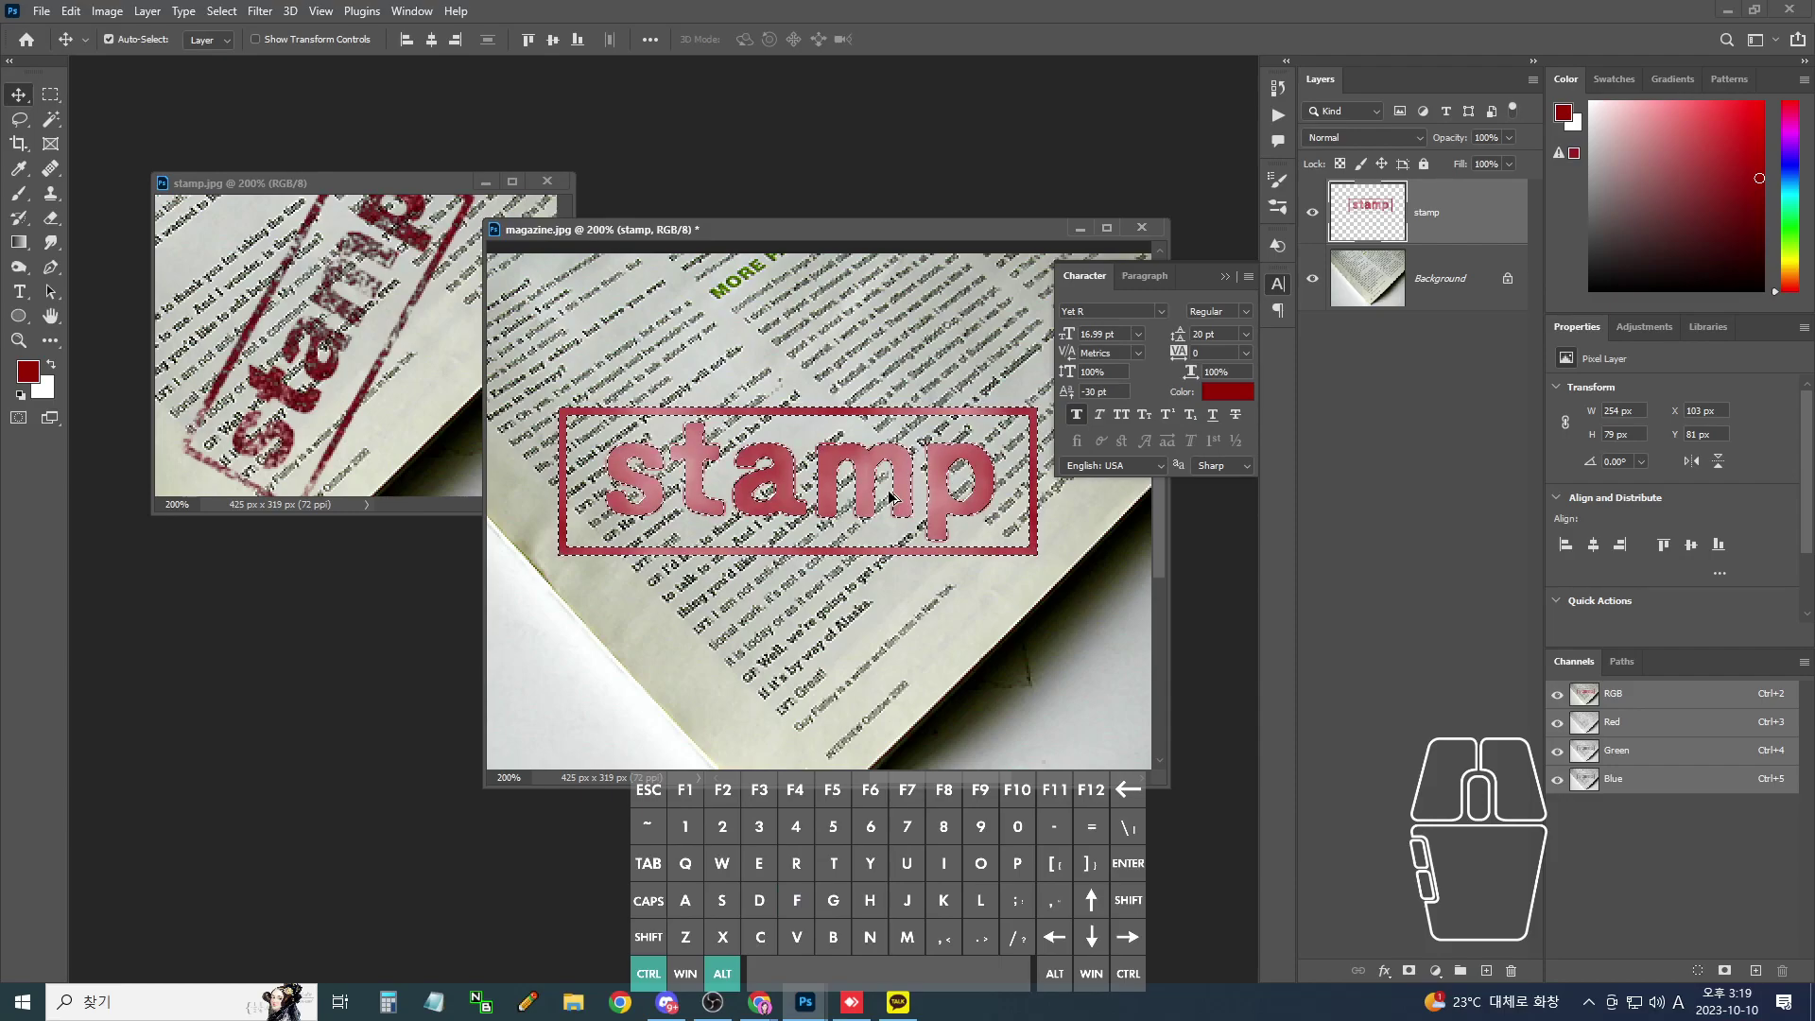
key(ctrl+alt+f)
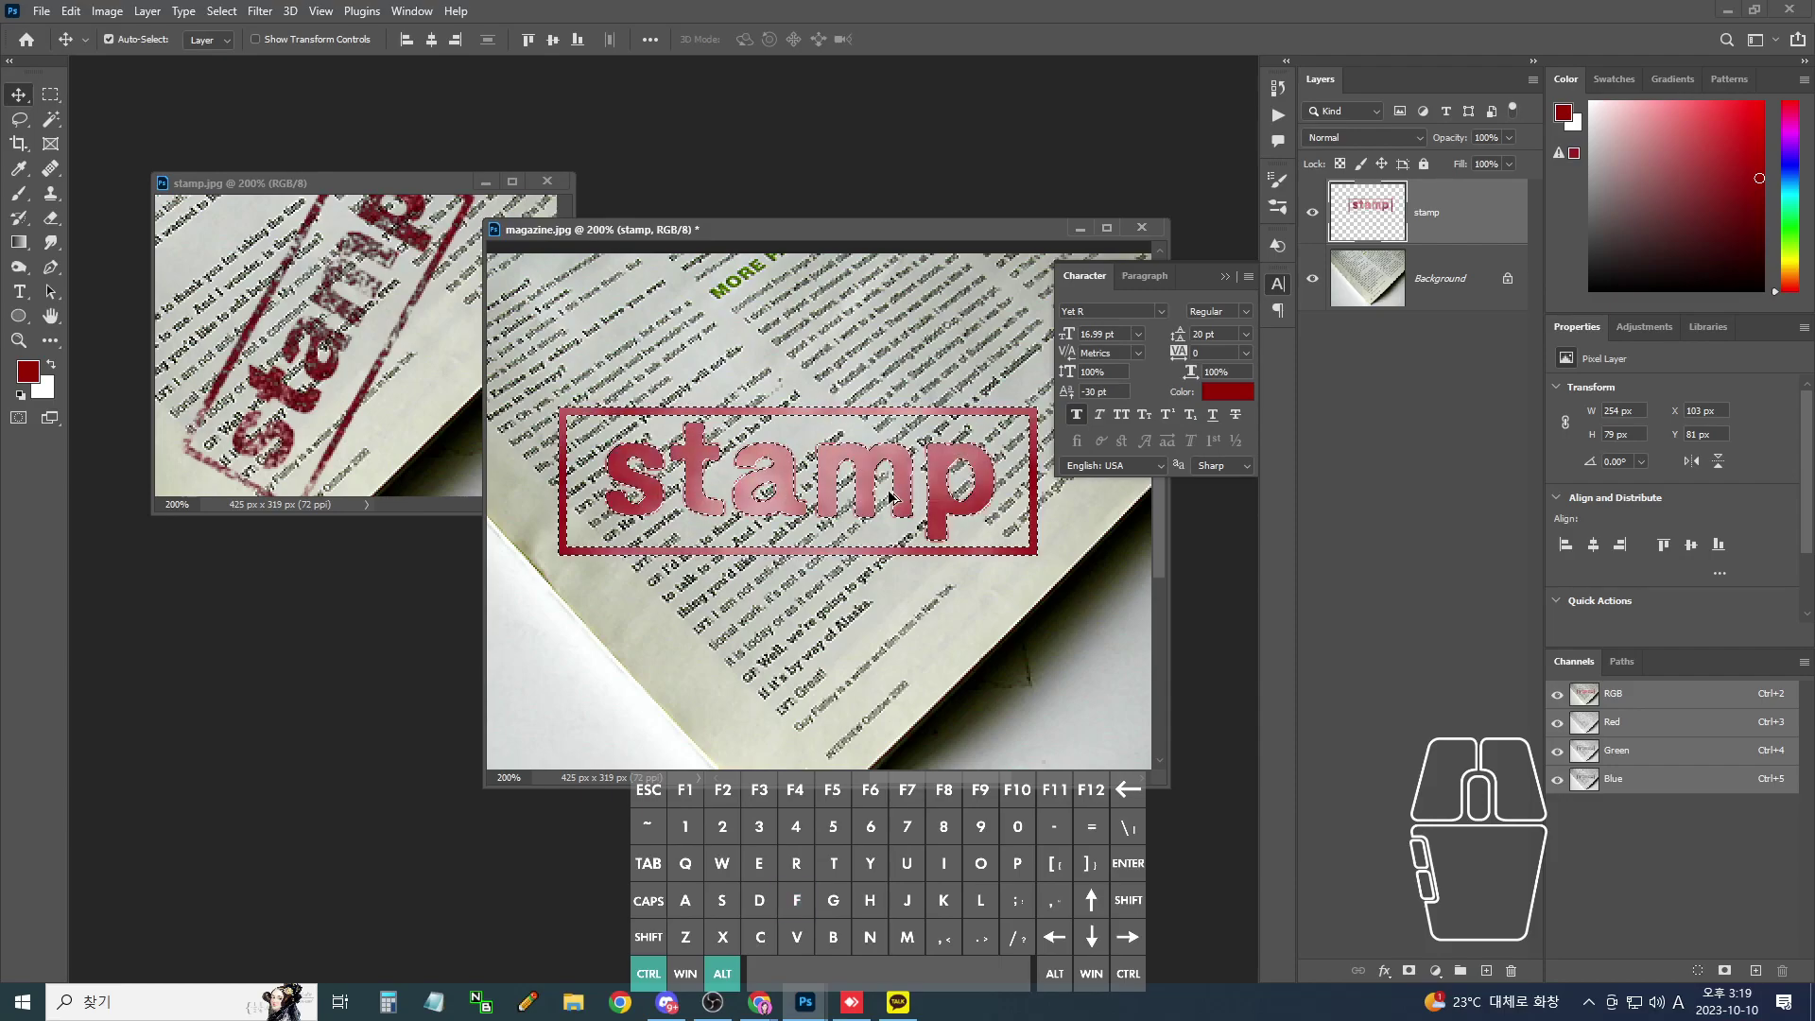
key(ctrl+alt+f)
key(ctrl+alt+f)
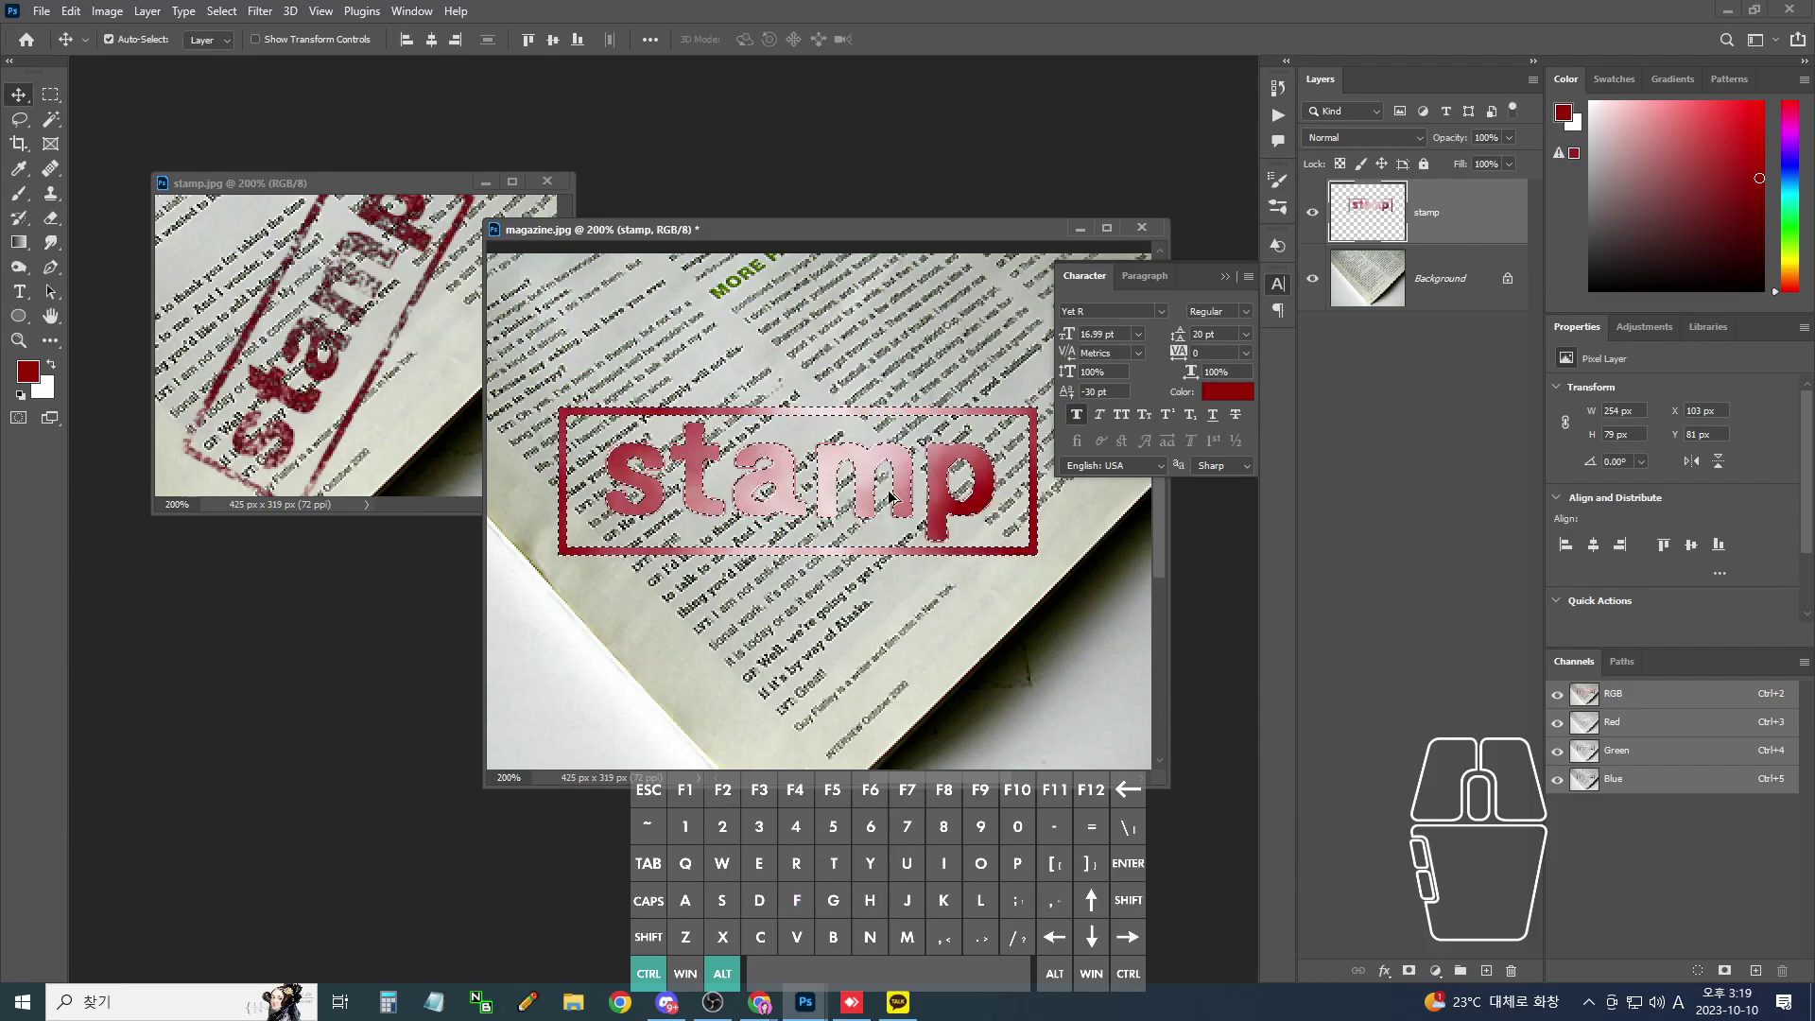
key(ctrl+alt+f)
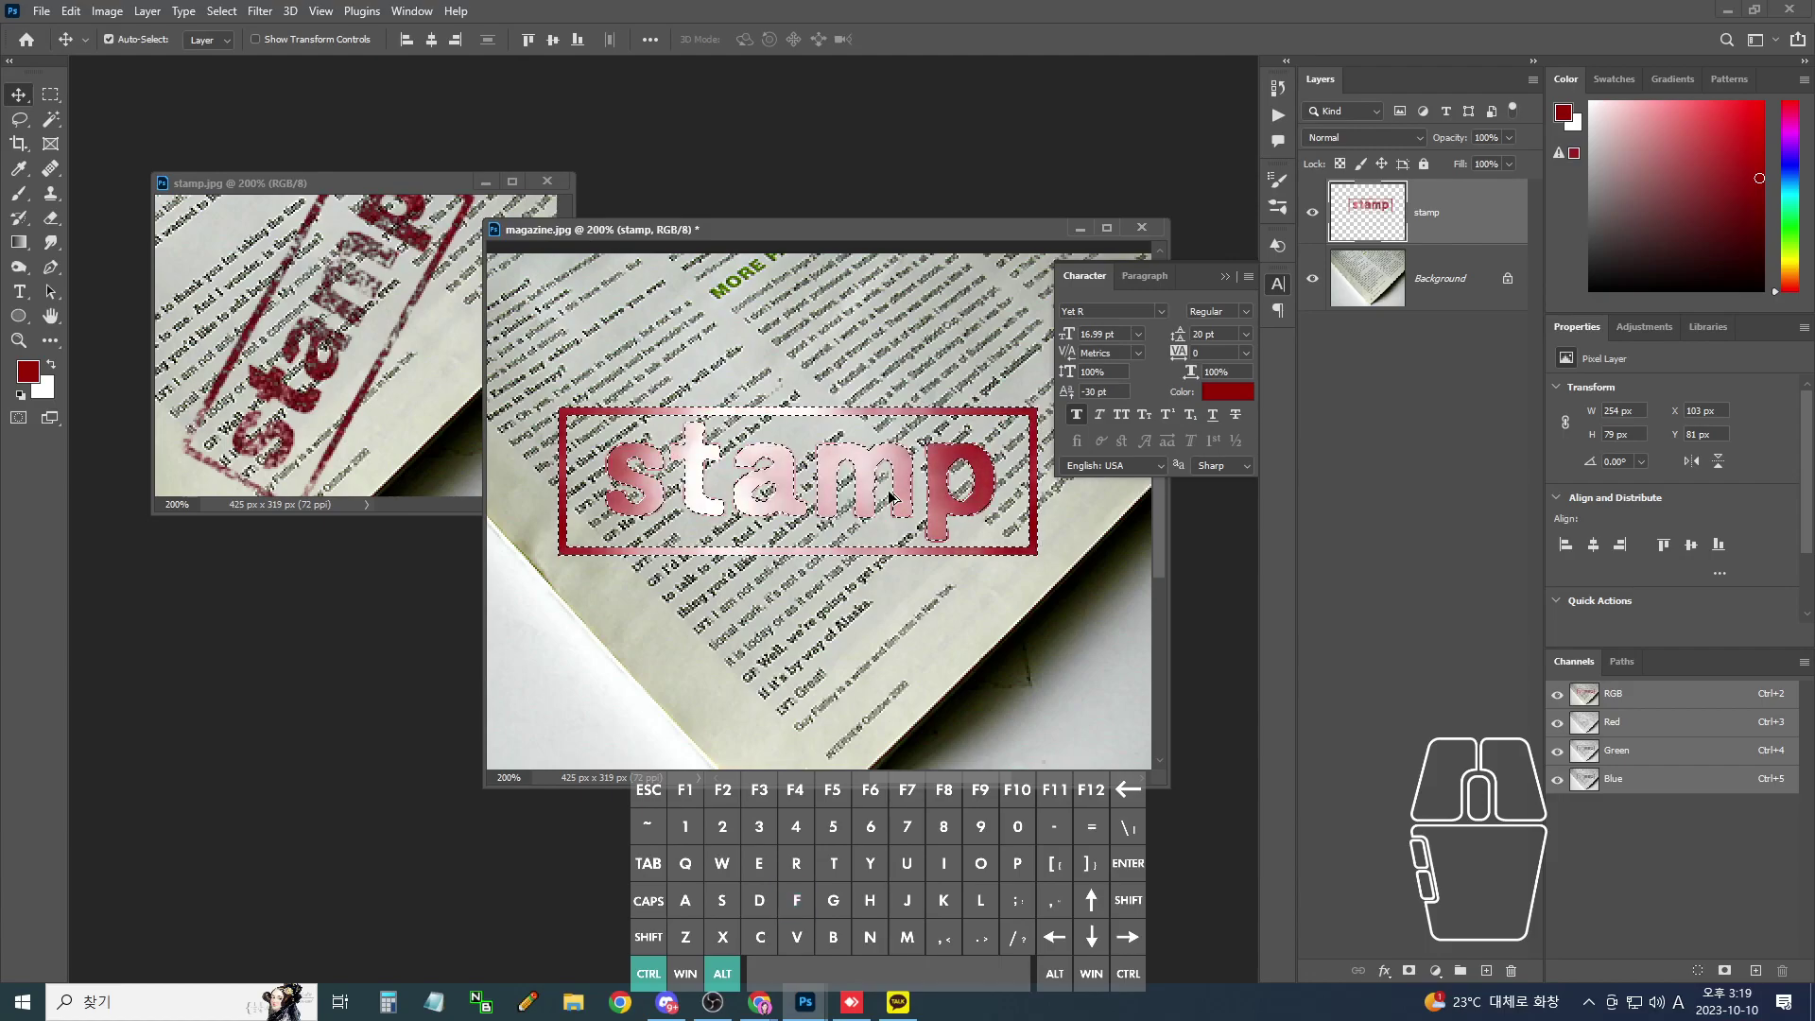
key(ctrl+alt+f)
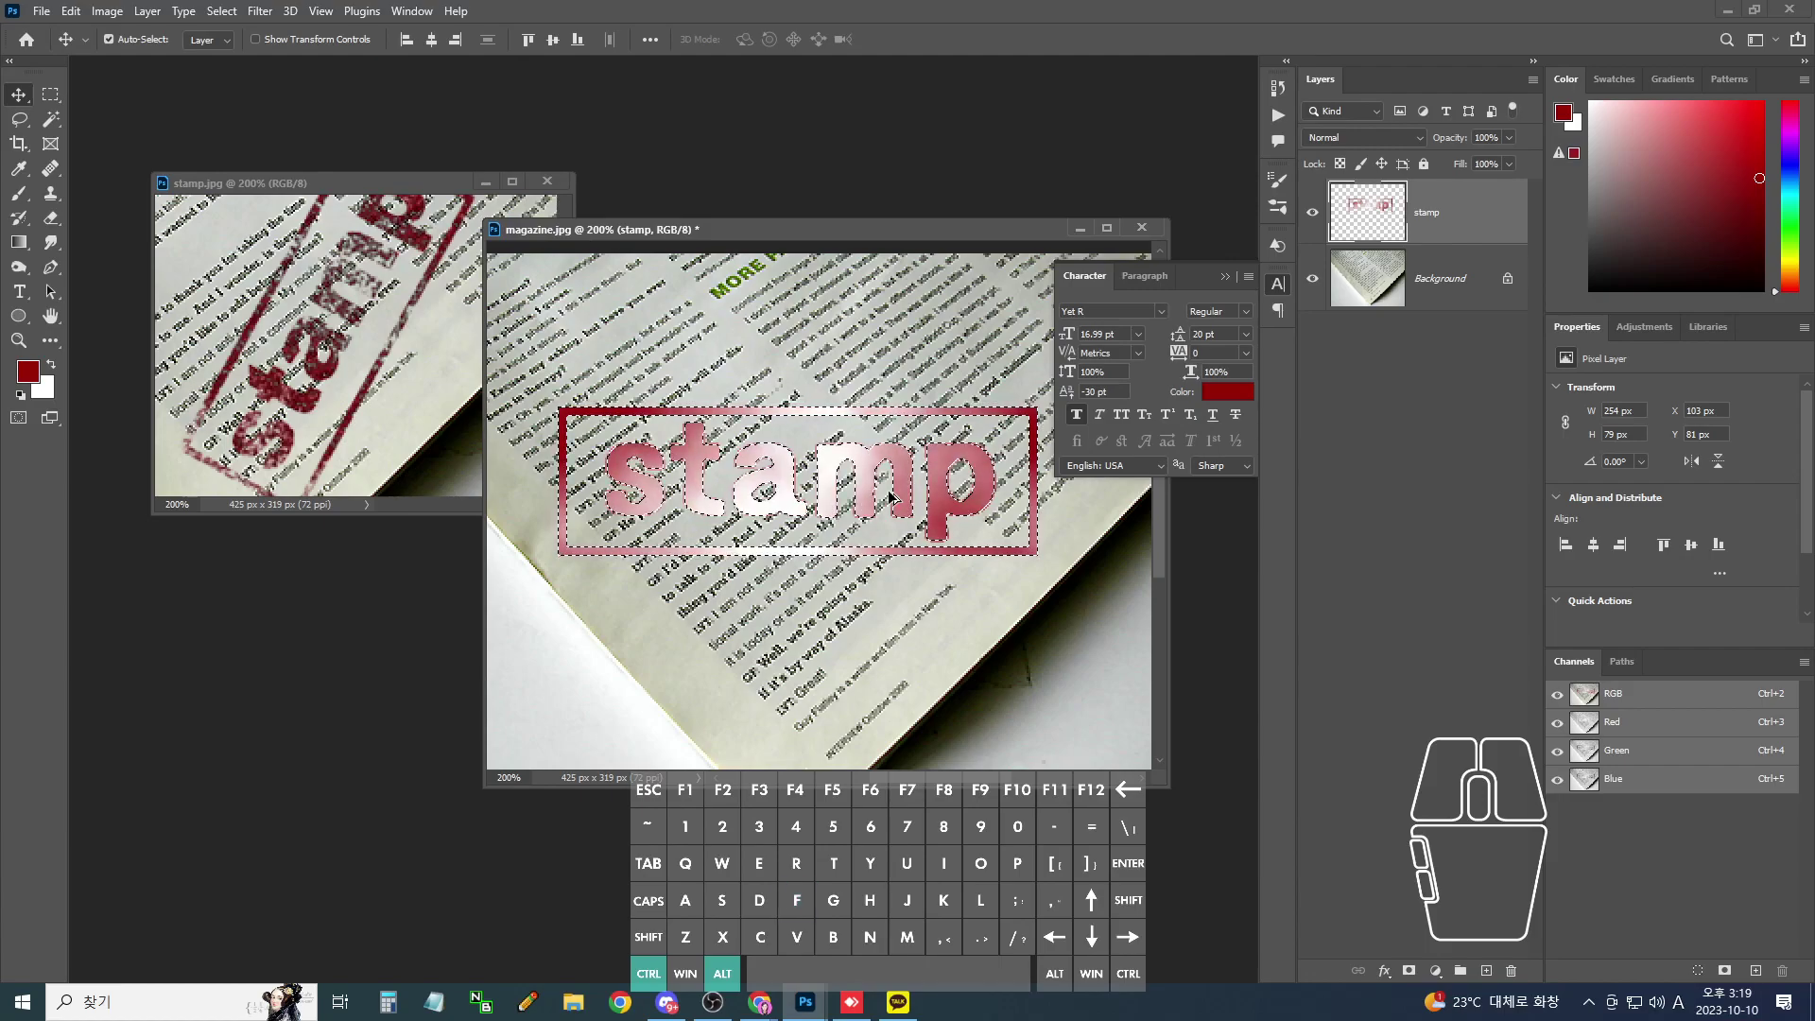
key(ctrl+alt+f)
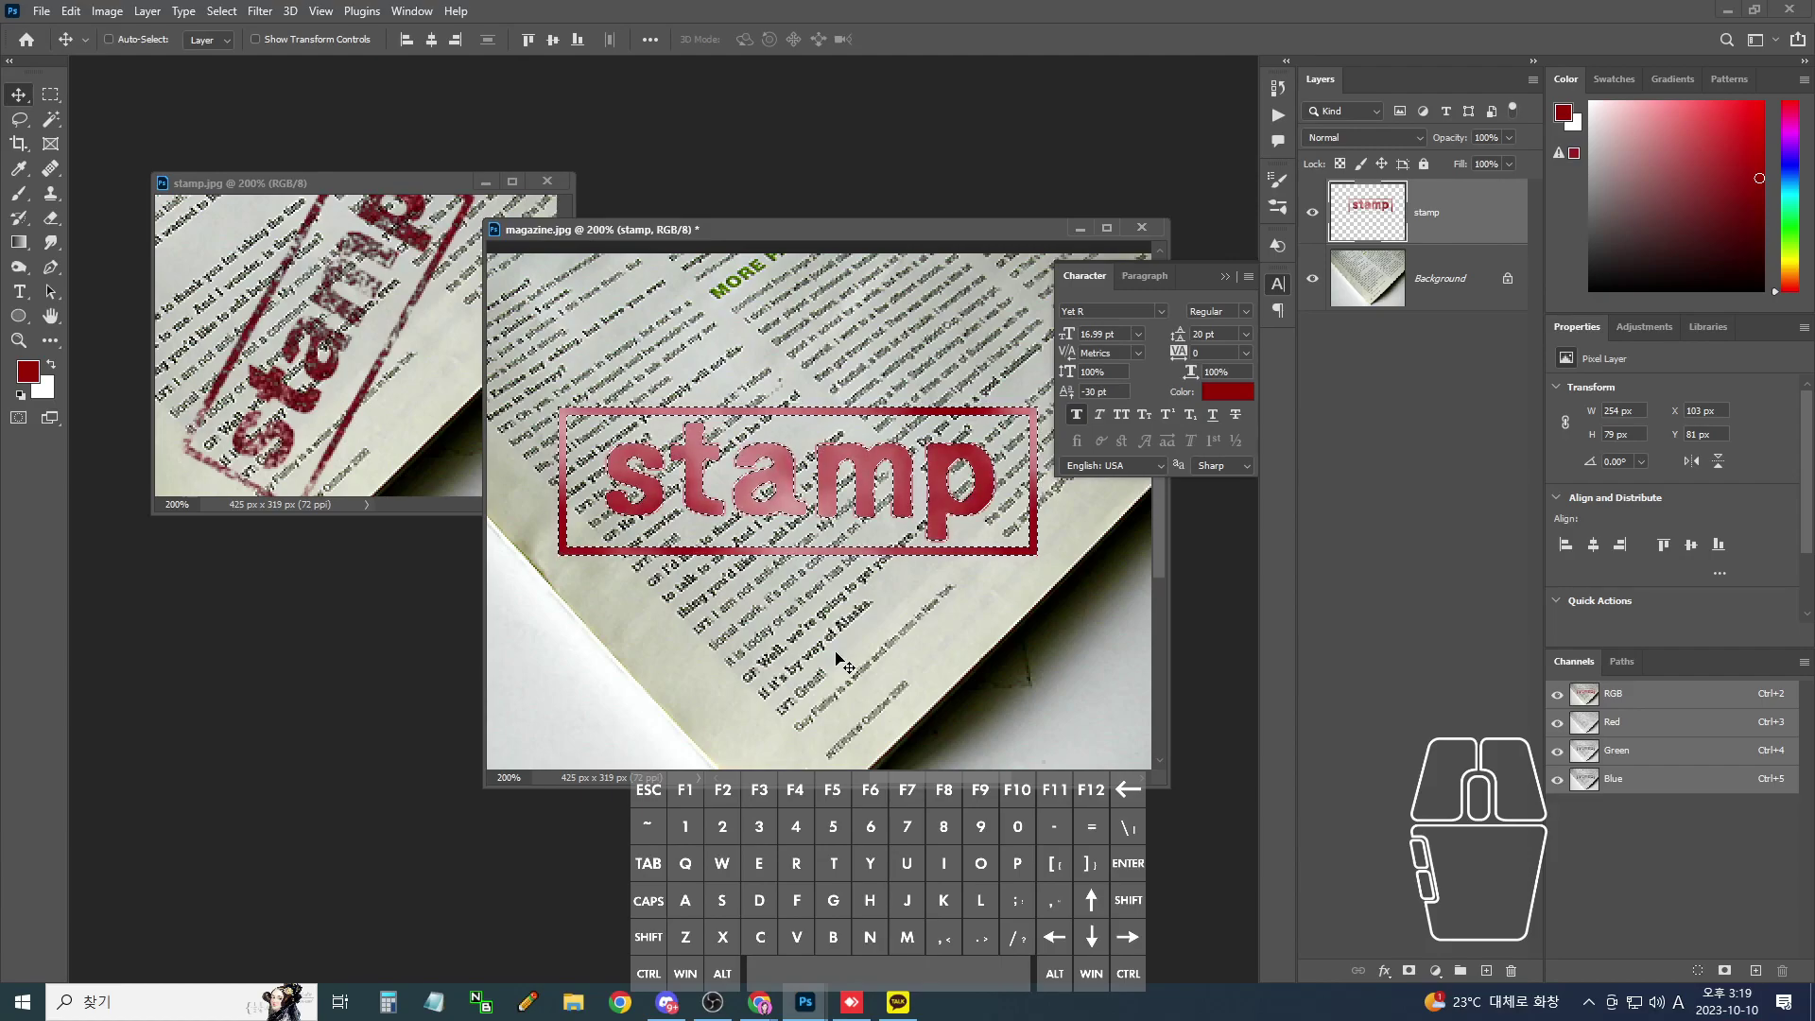
- Open 스템프.txt from the 36일차_종이찢어진효과,스탬프 > 스템프효과 folder in Notepad
click(433, 1002)
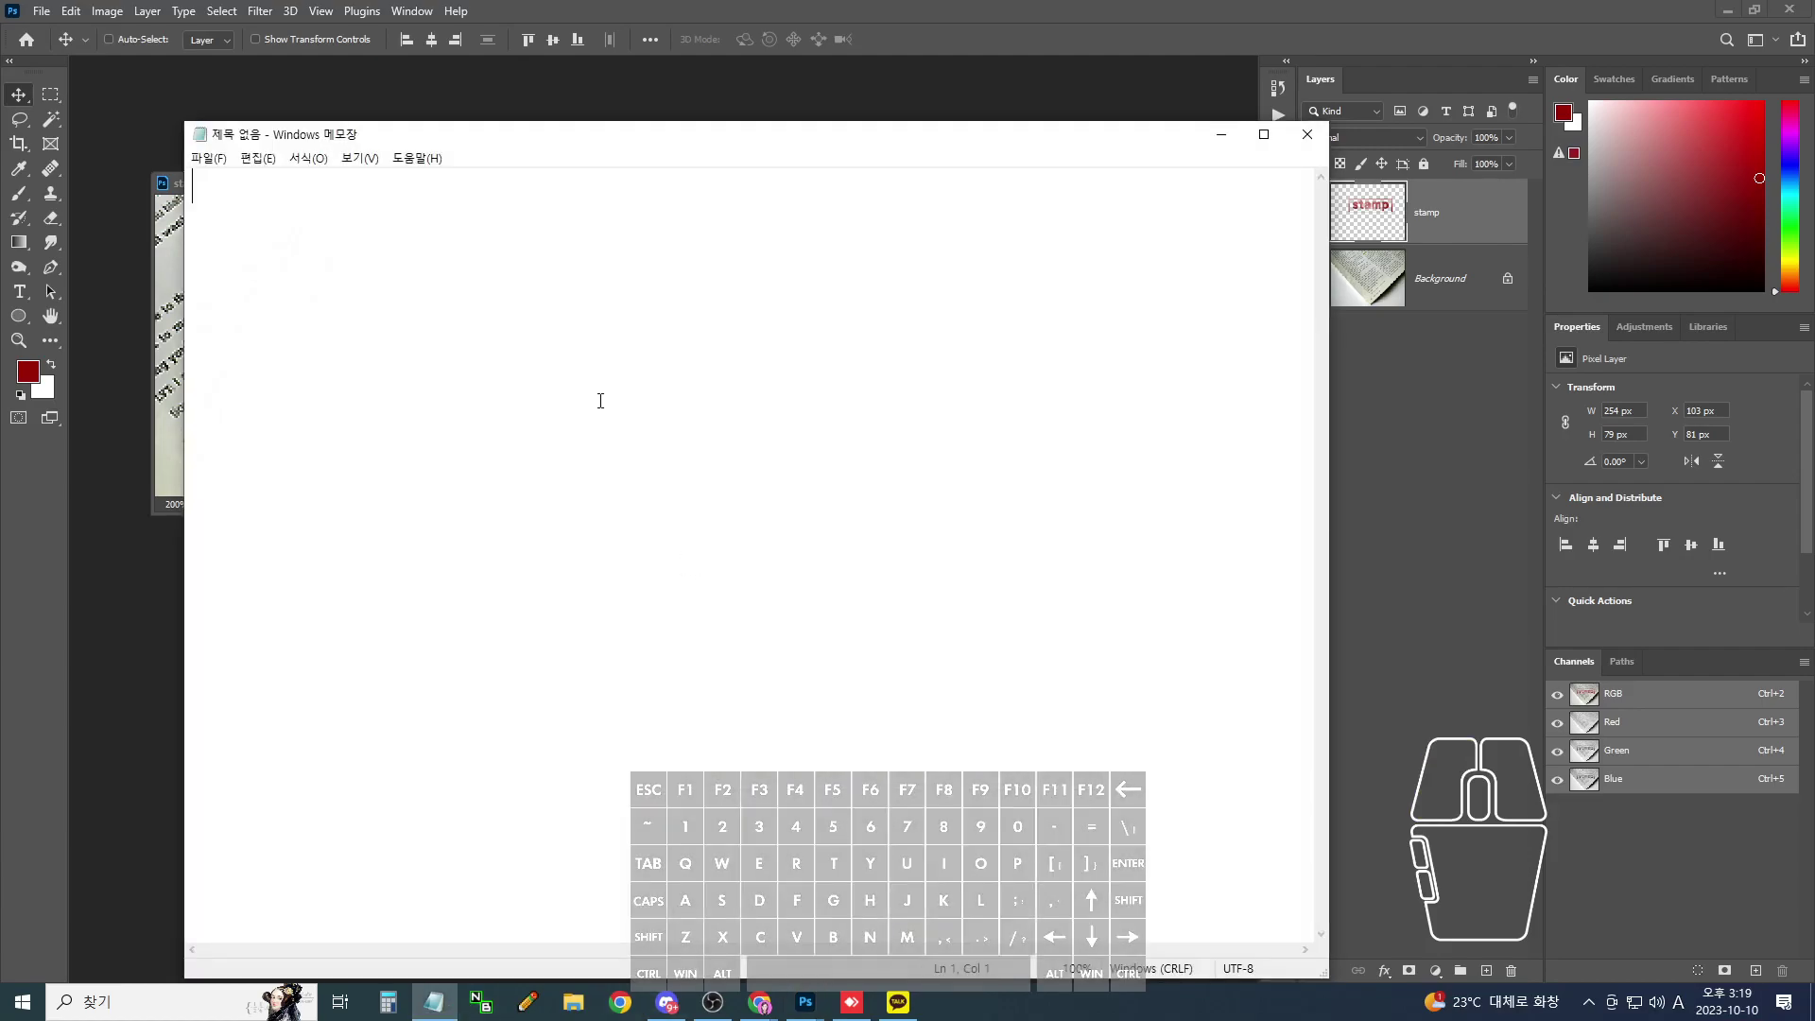
click(207, 159)
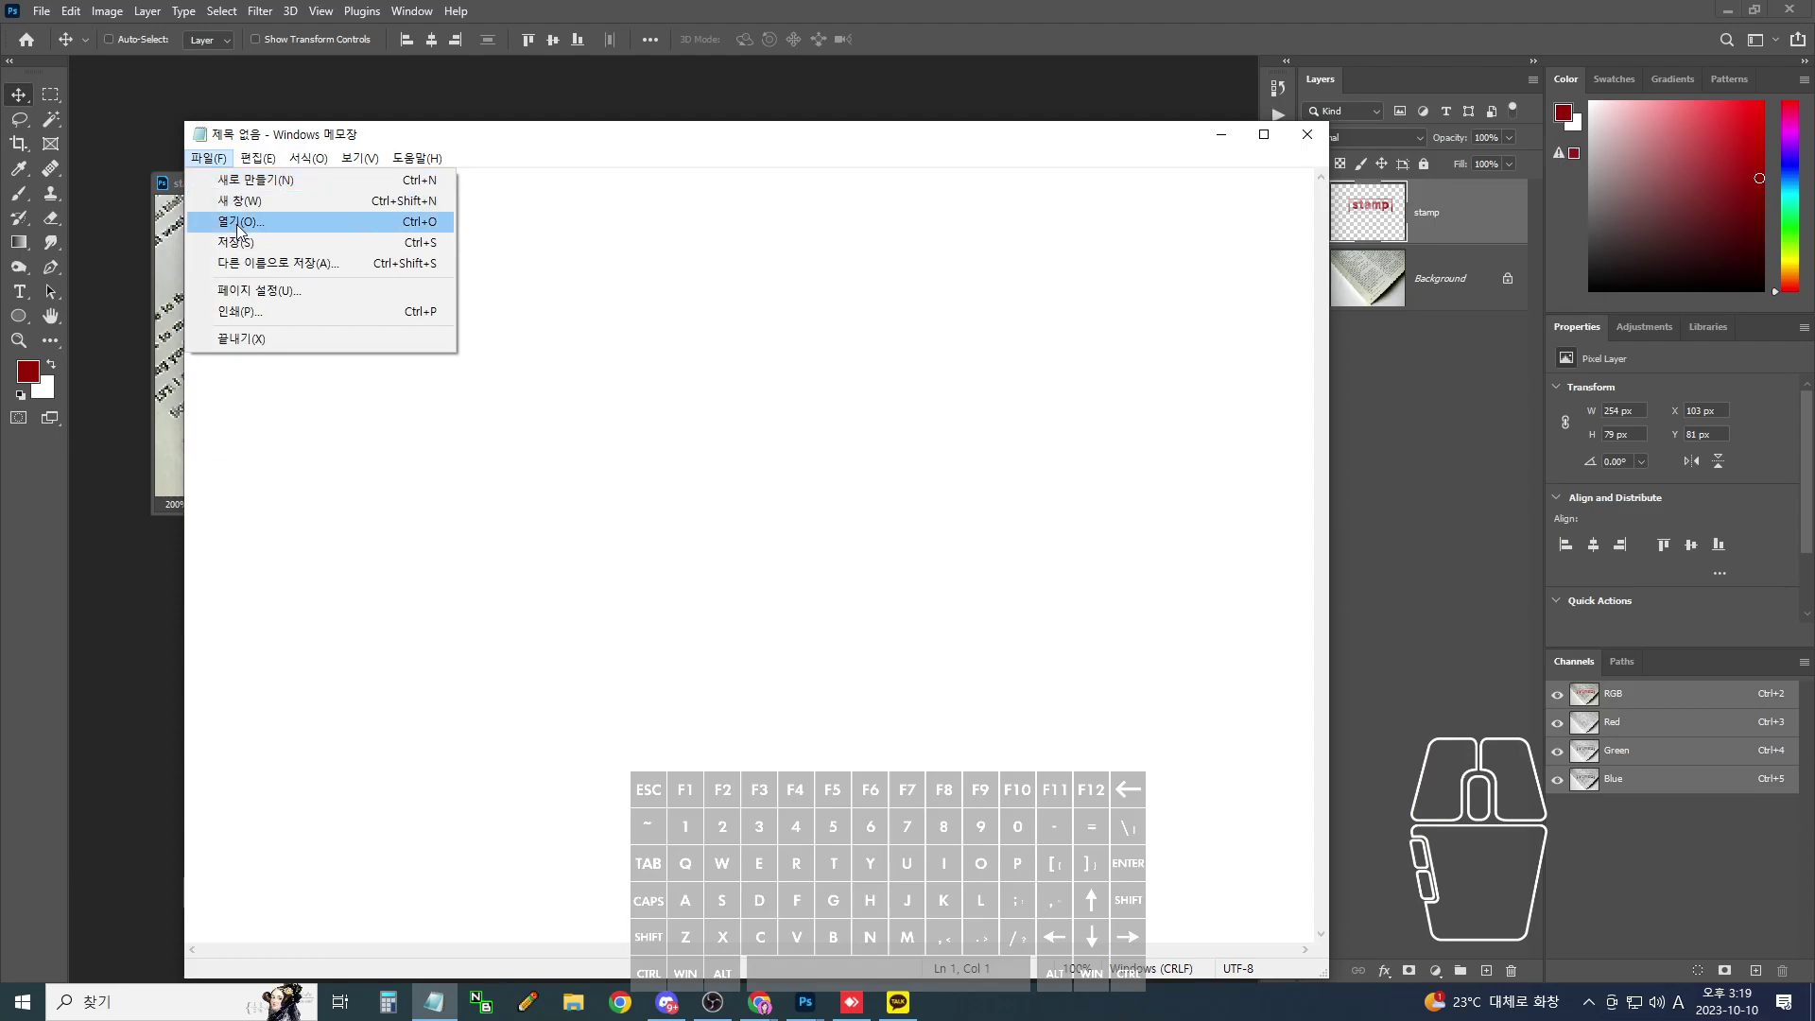
click(237, 224)
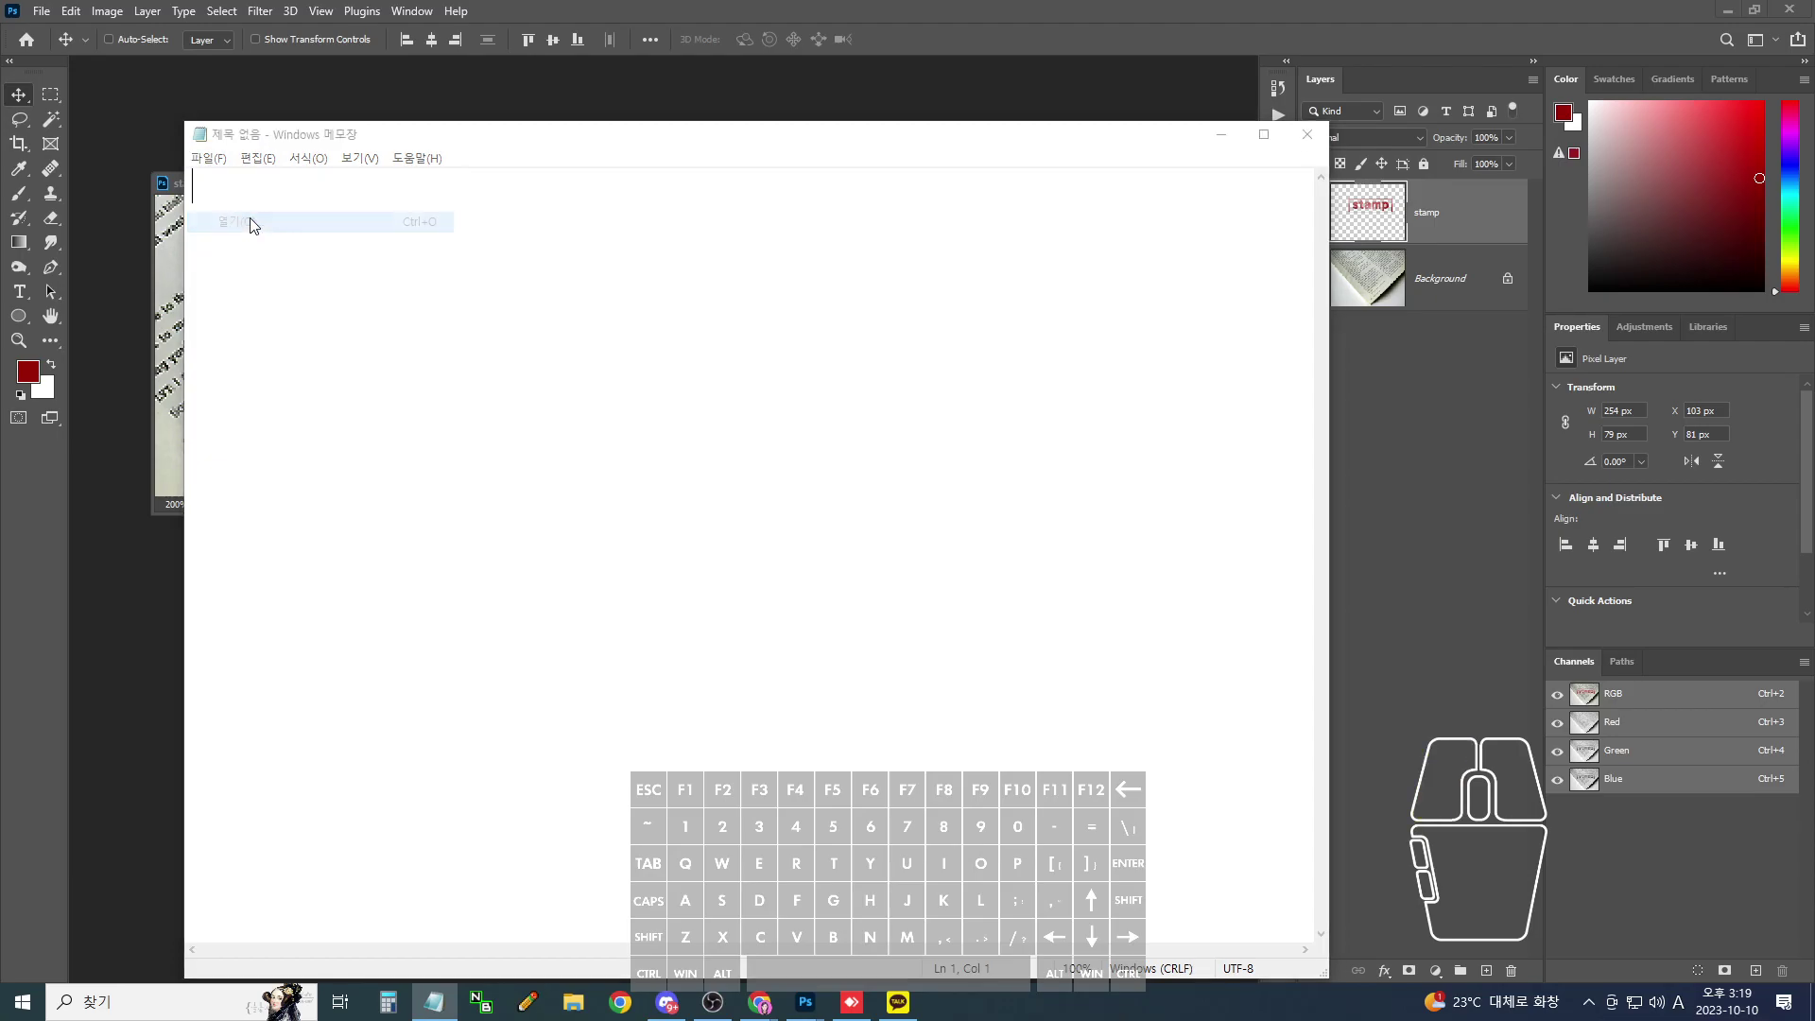
key(BackSpace)
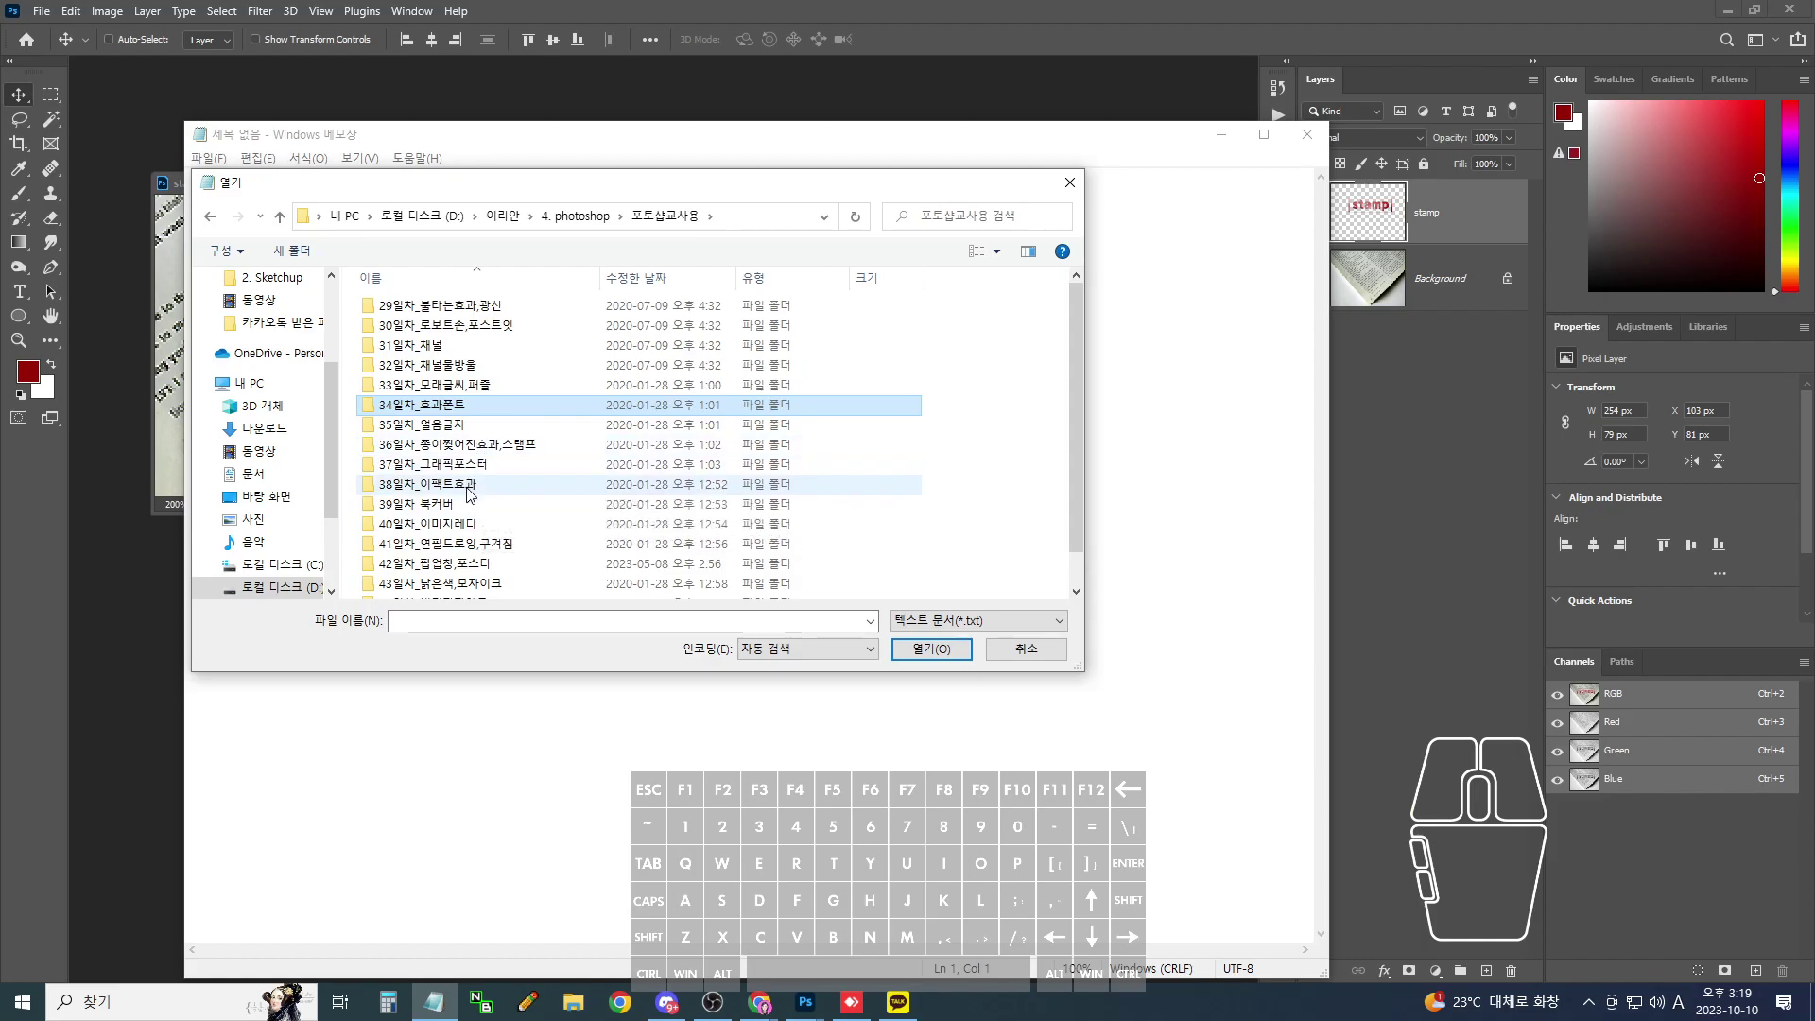
double_click(467, 444)
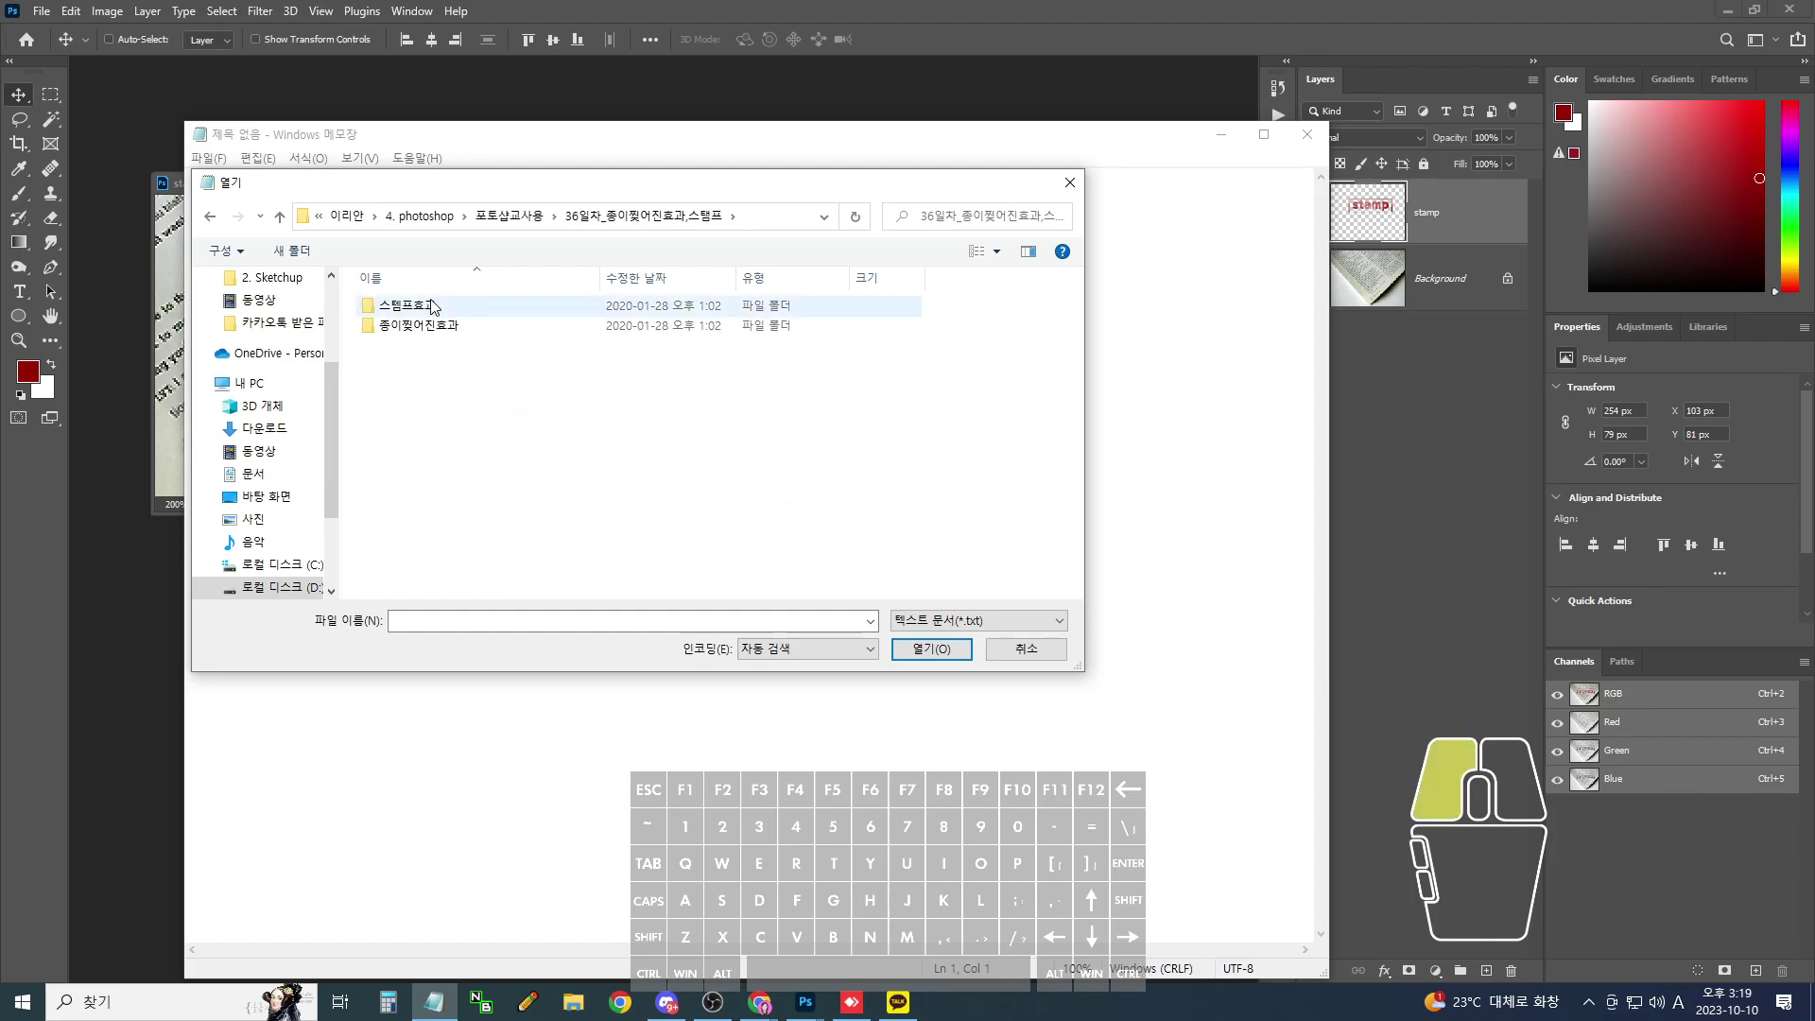
double_click(433, 306)
double_click(437, 305)
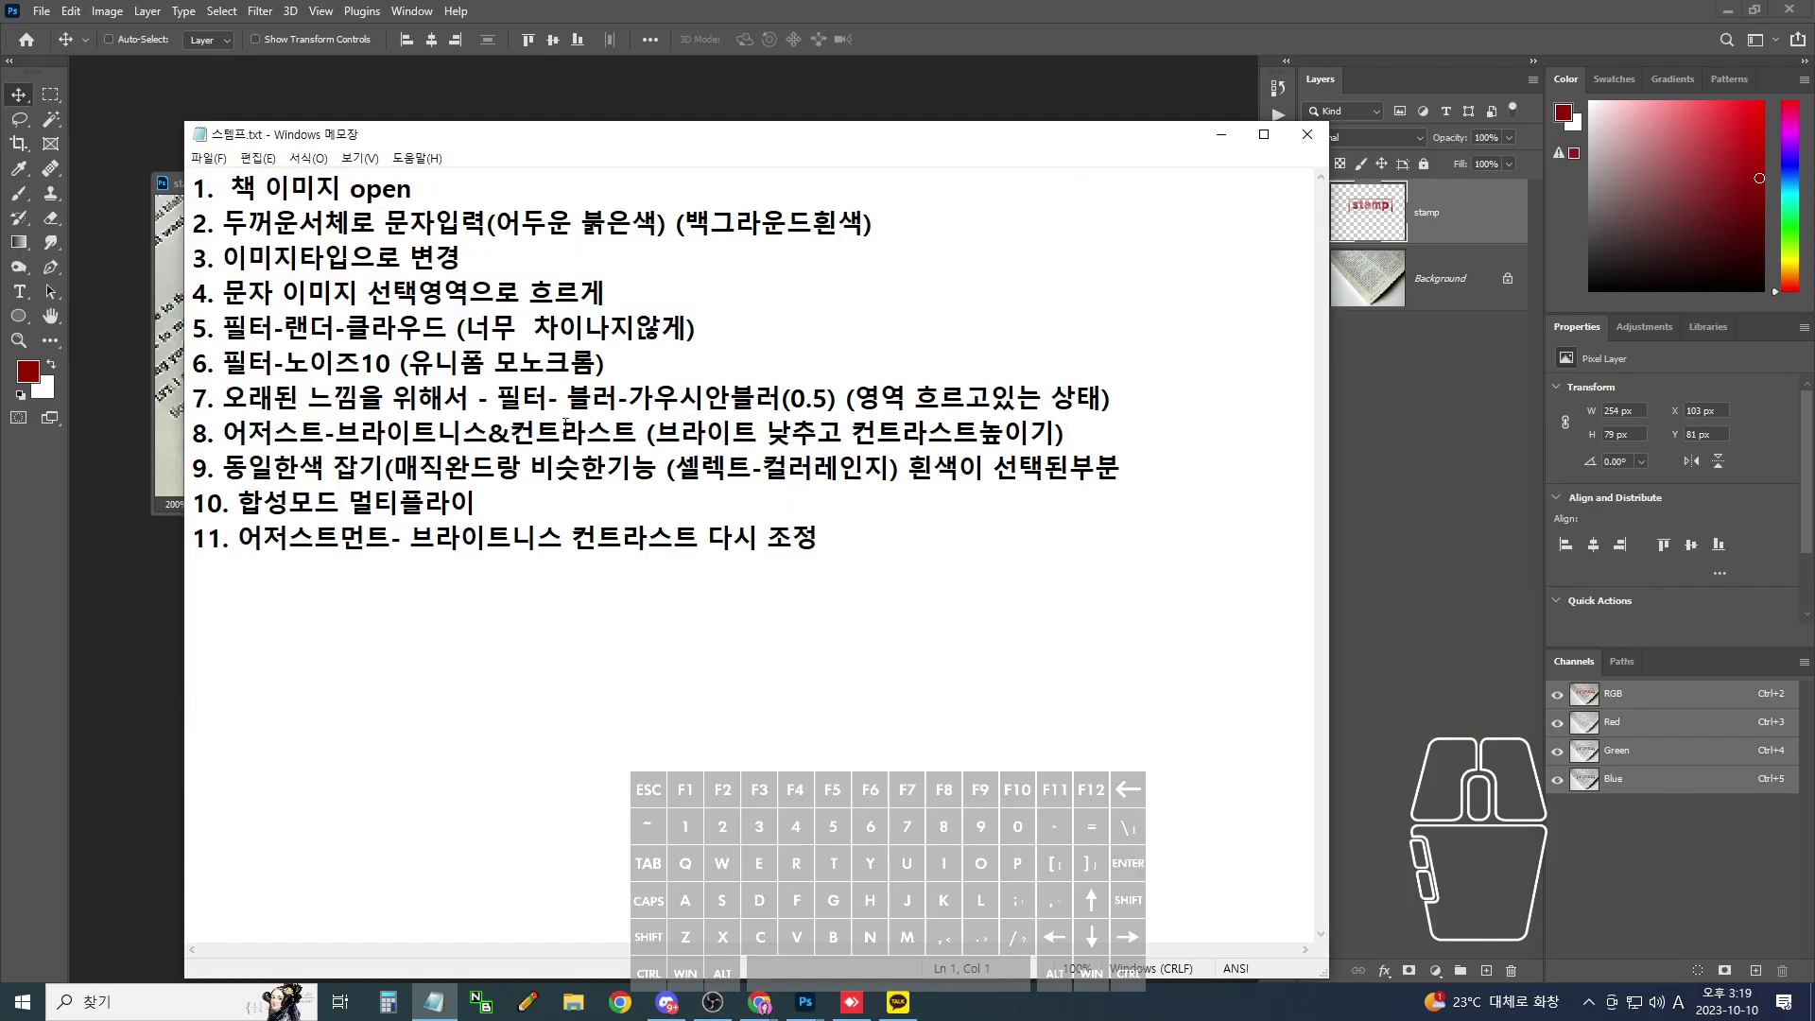
- Mark the noise and clouds steps in the list, then minimize Notepad
mouse_move(217, 383)
mouse_down()
mouse_move(515, 395)
mouse_move(572, 342)
mouse_move(224, 342)
mouse_move(647, 388)
mouse_up()
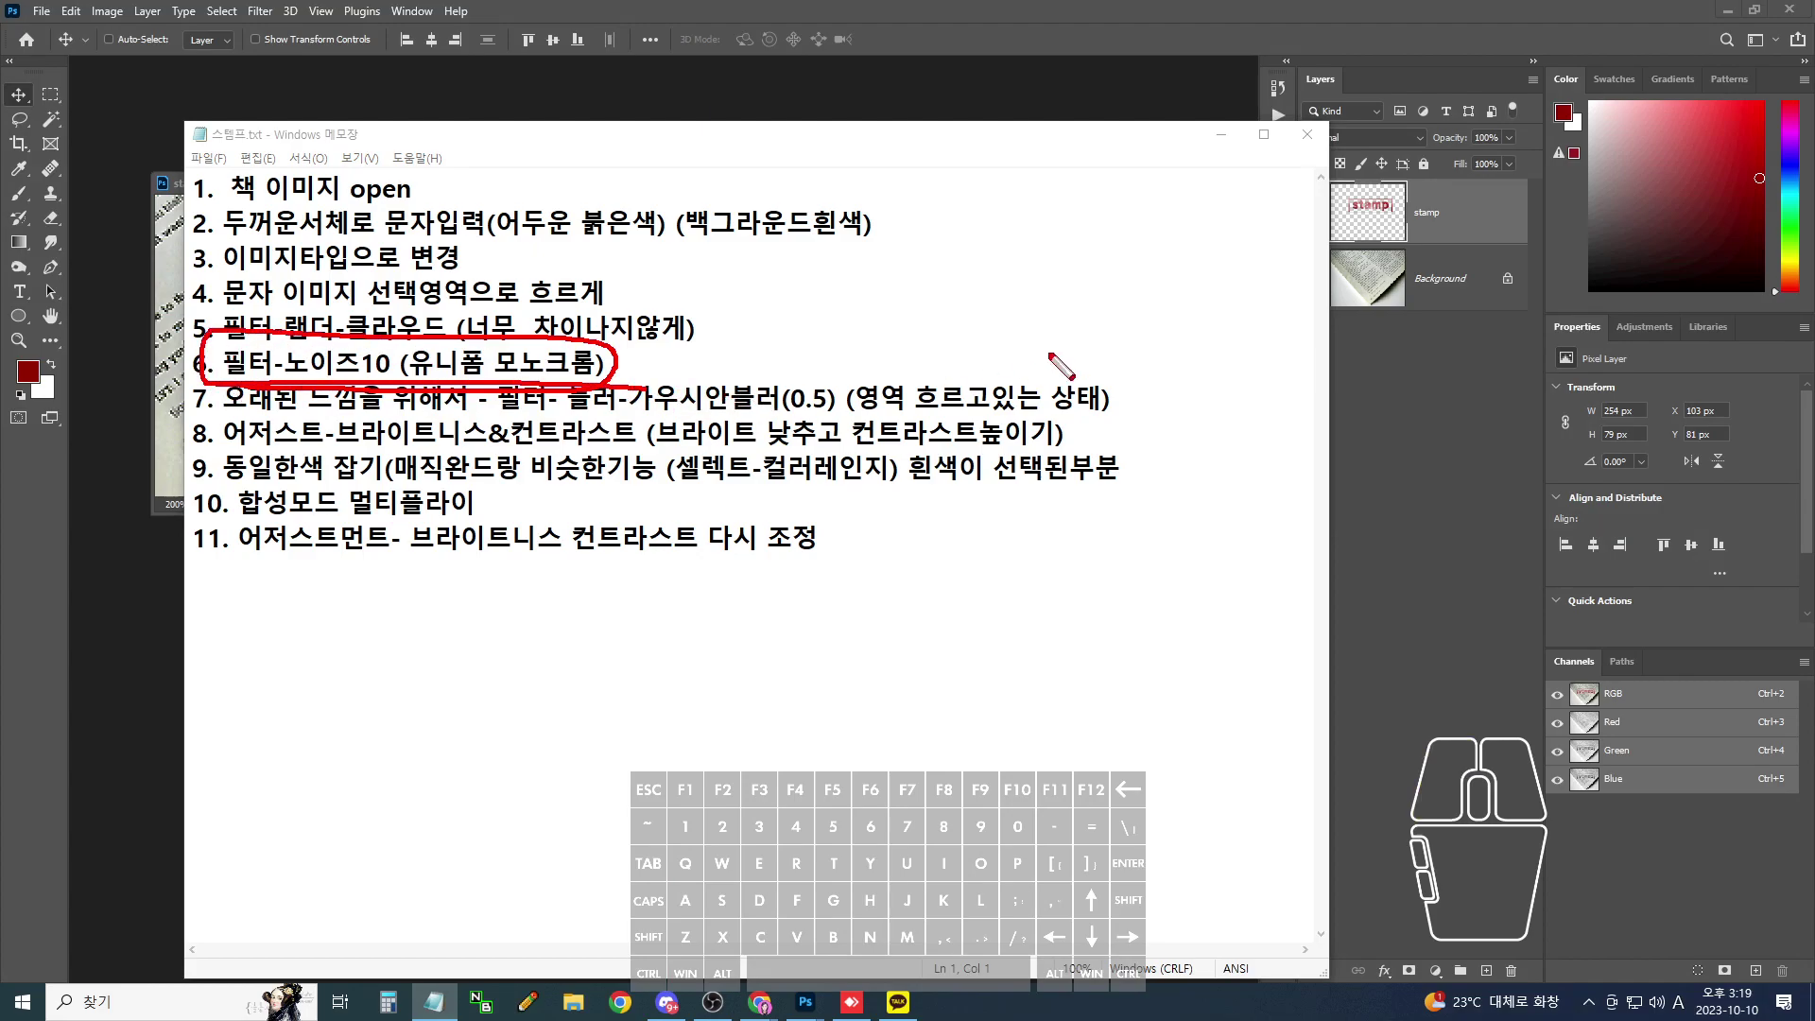
drag(411, 340, 633, 312)
key(Escape)
click(1221, 134)
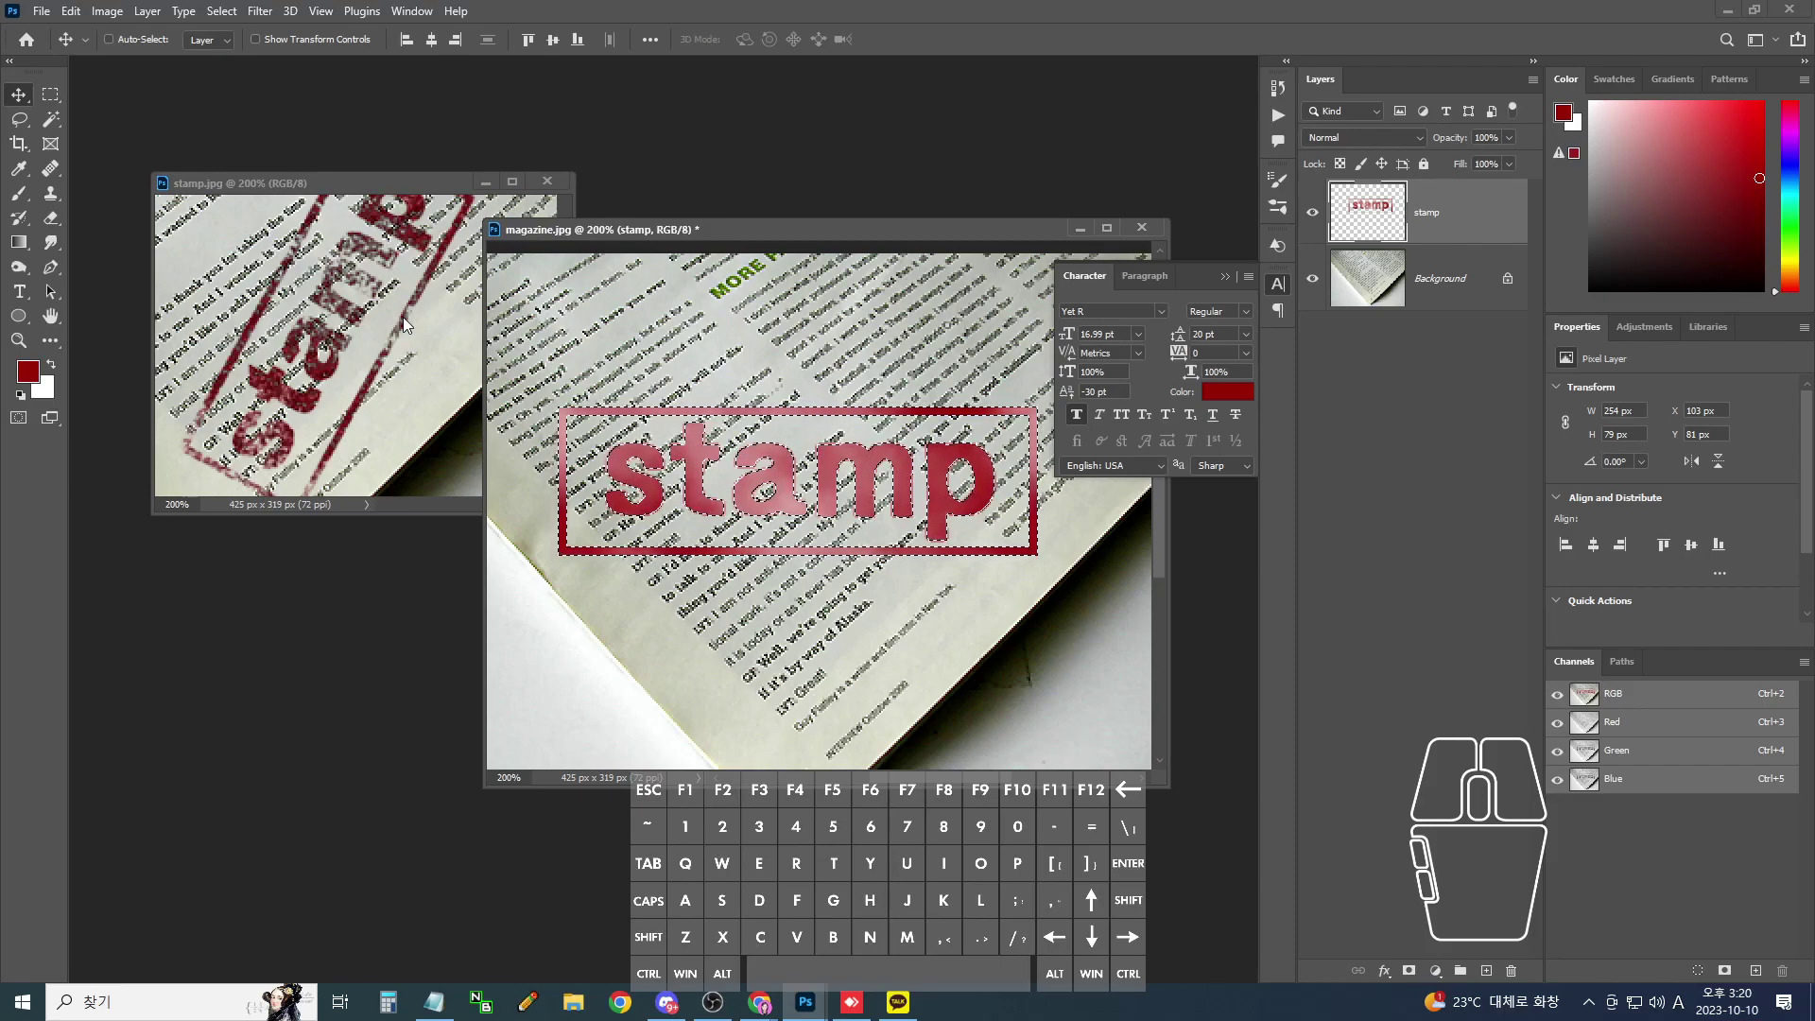
- Apply Add Noise at Amount 10, Uniform, Monochromatic to the stamp lettering
click(260, 12)
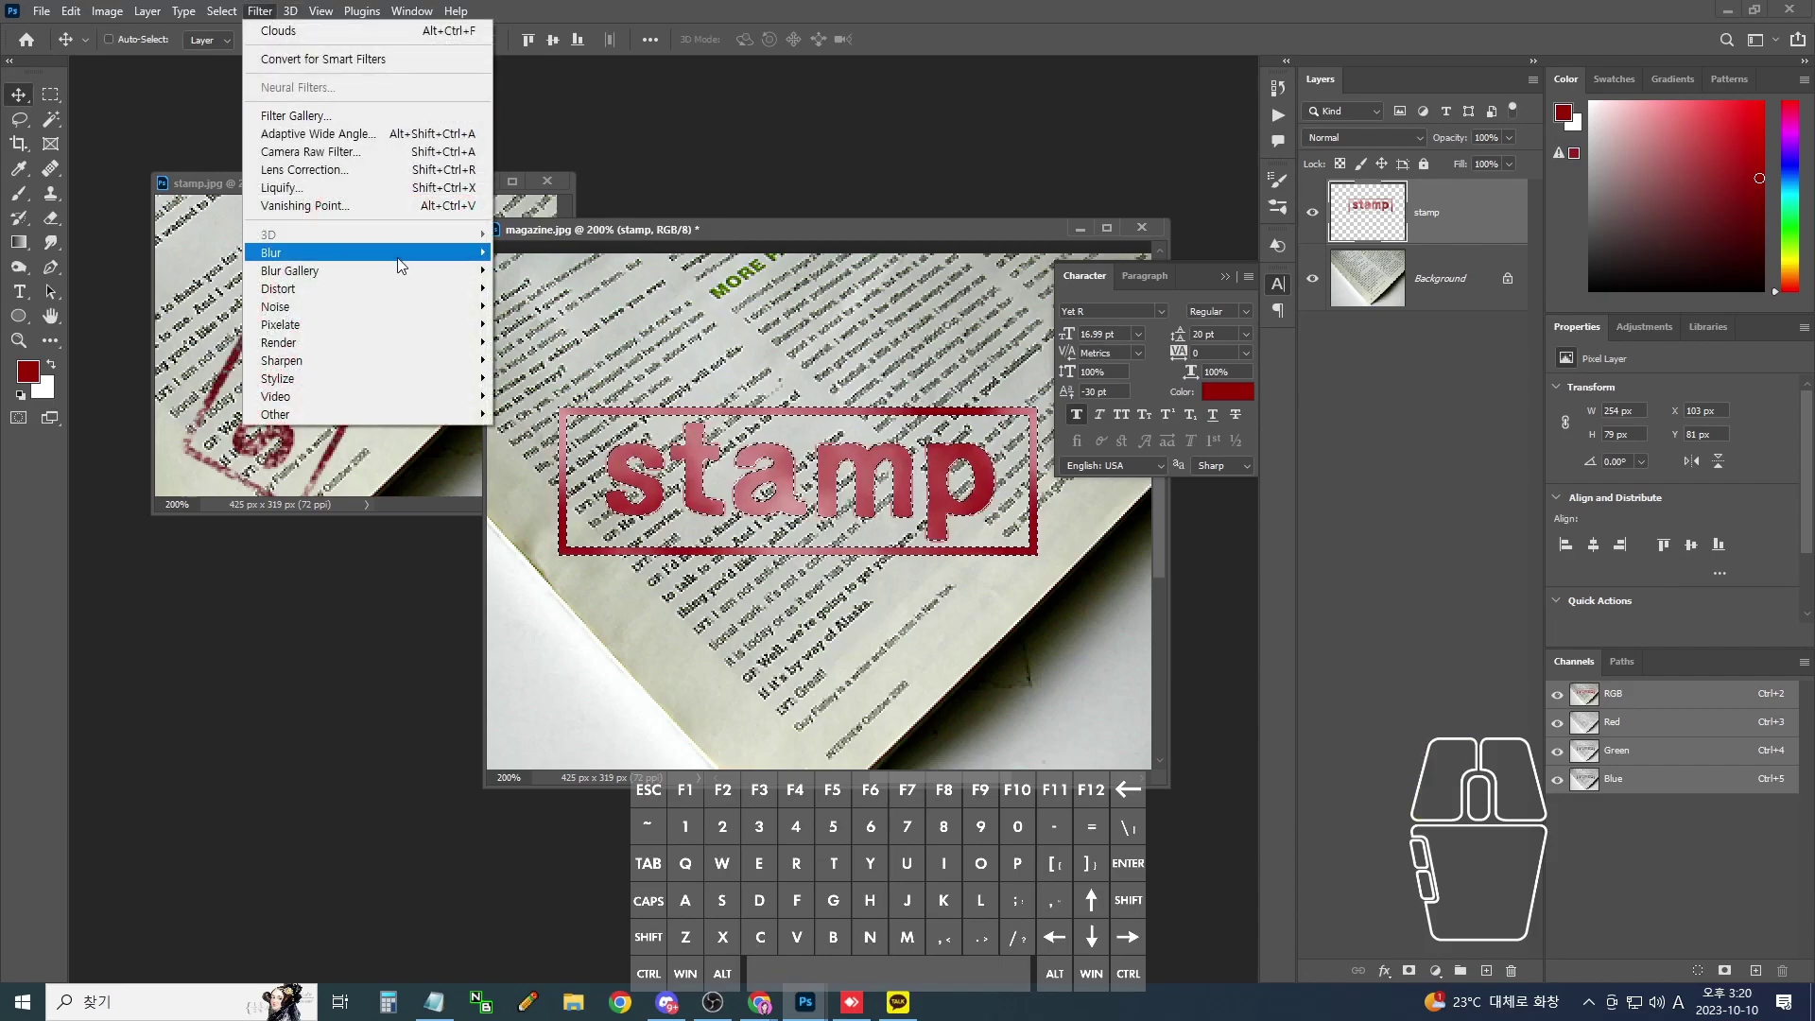
click(410, 302)
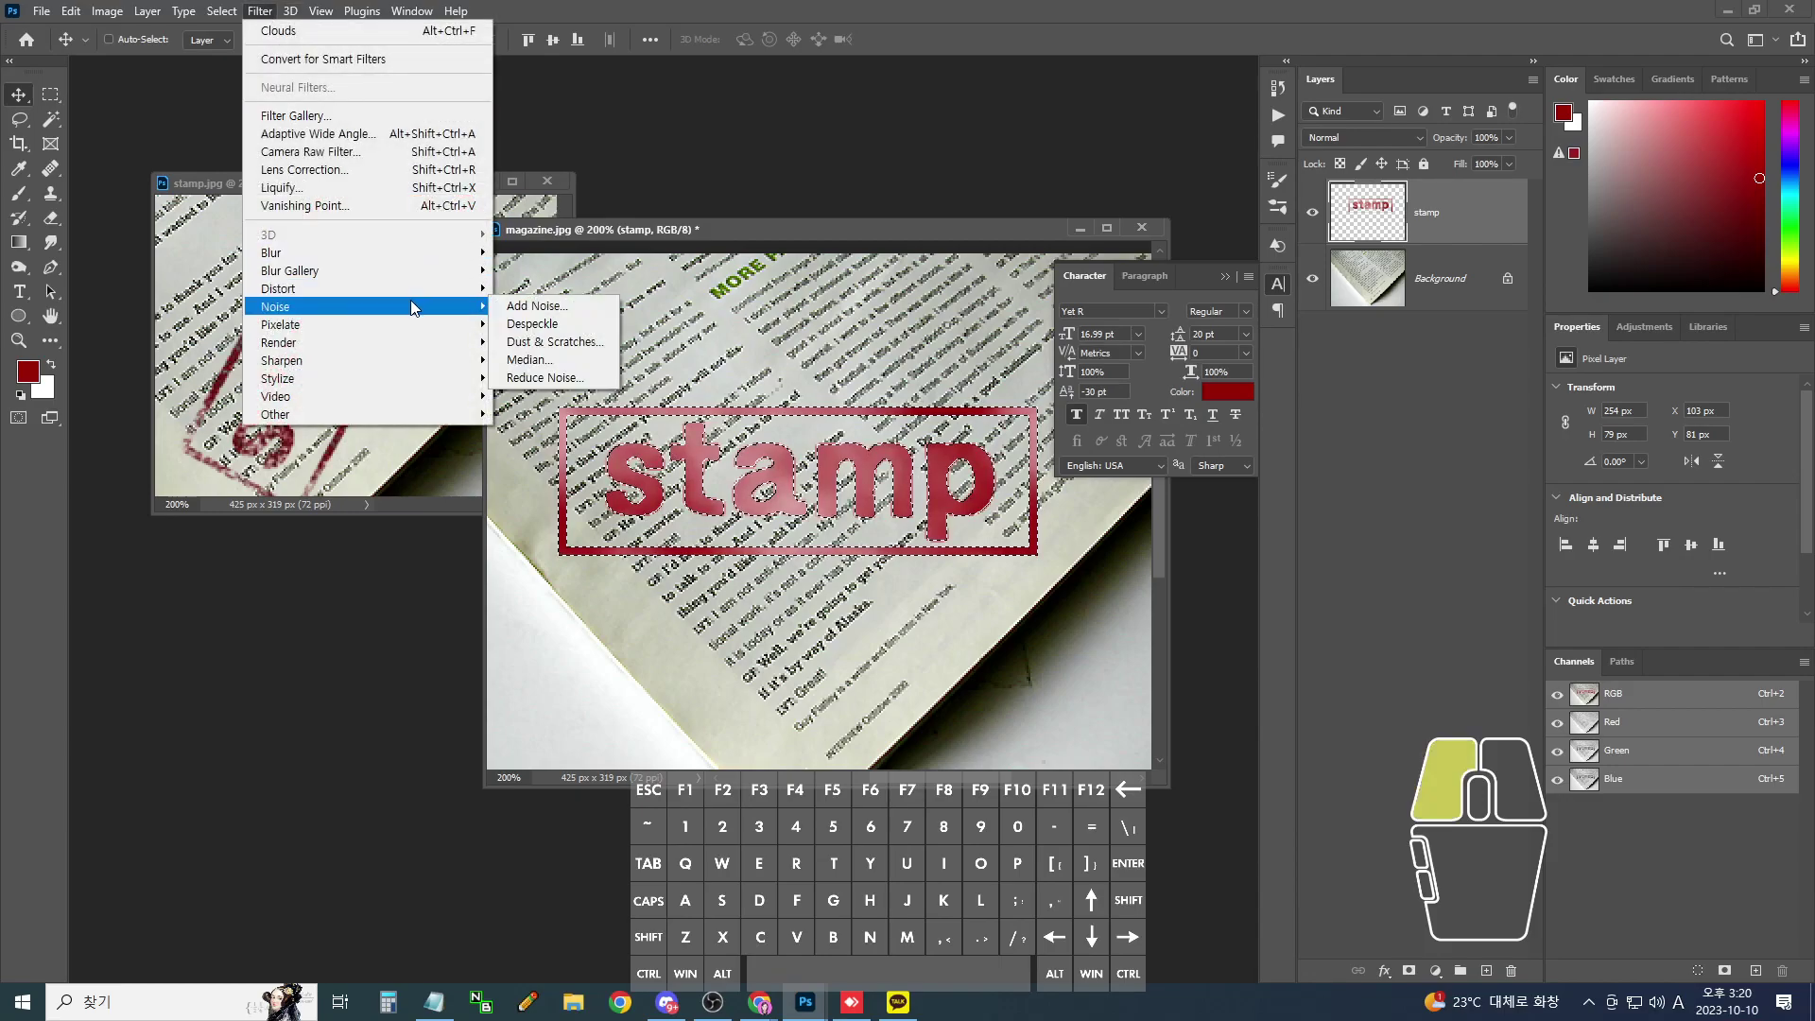
click(536, 305)
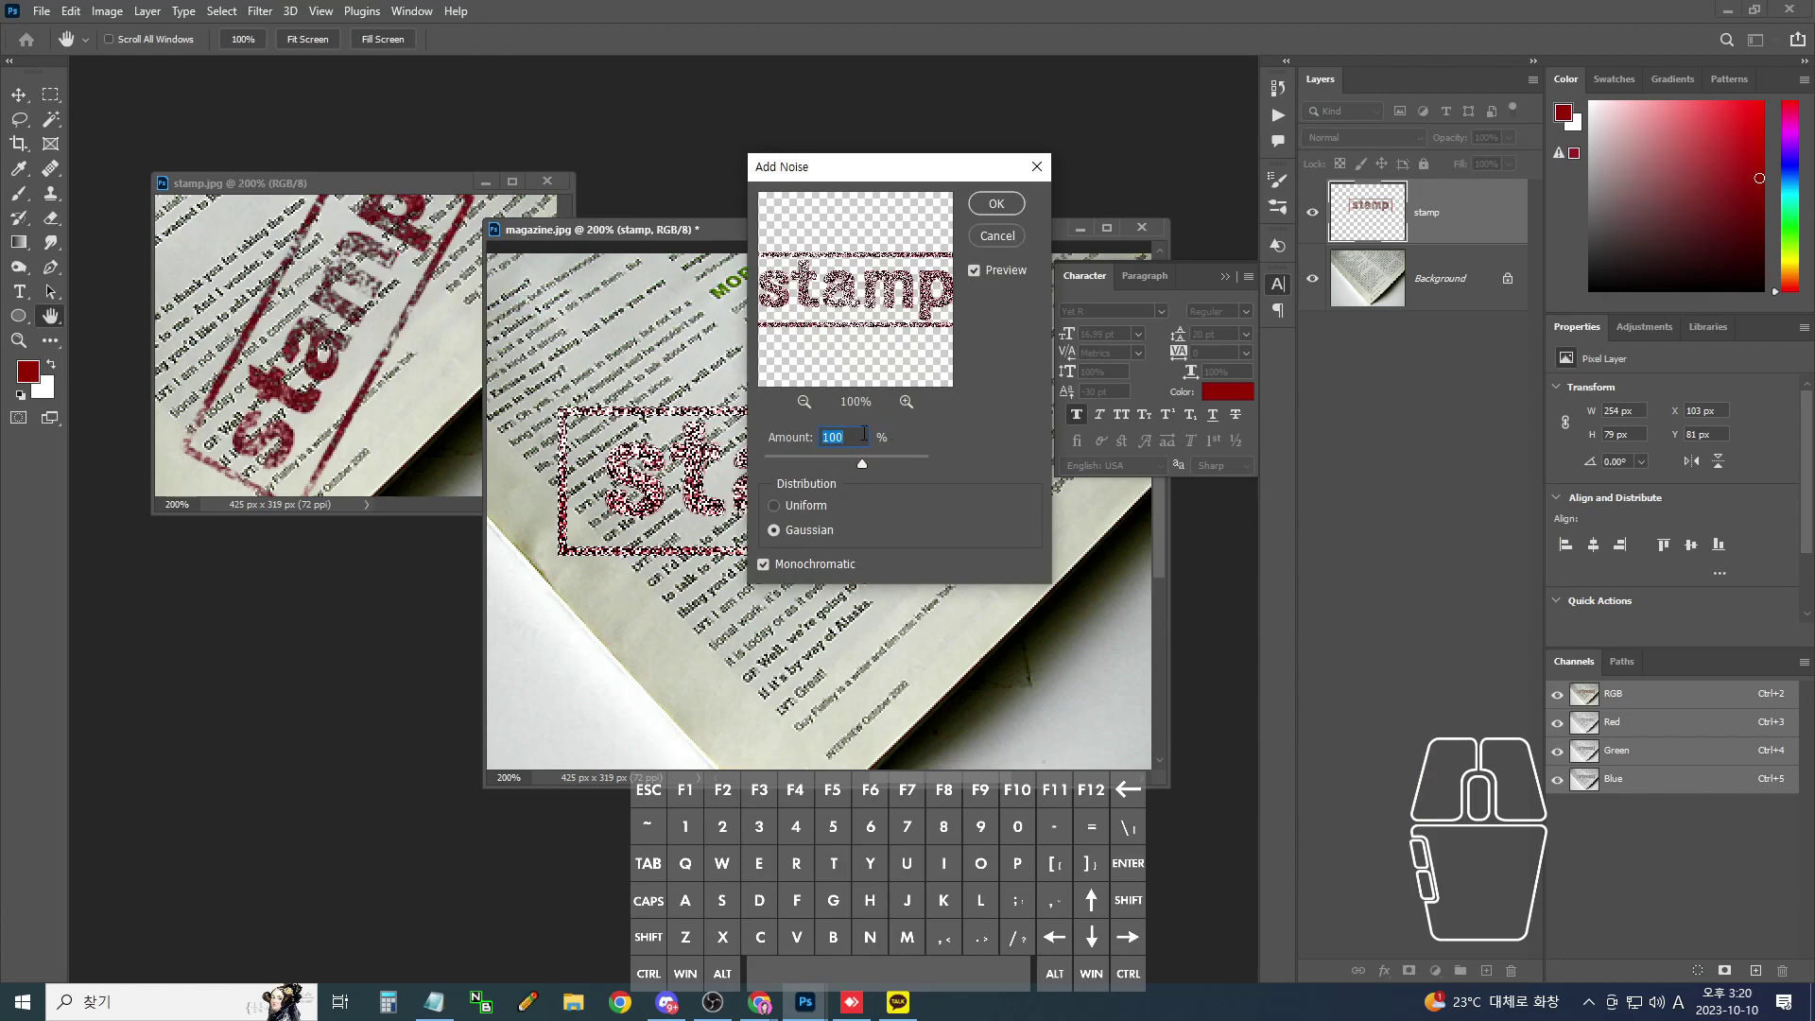
text(10)
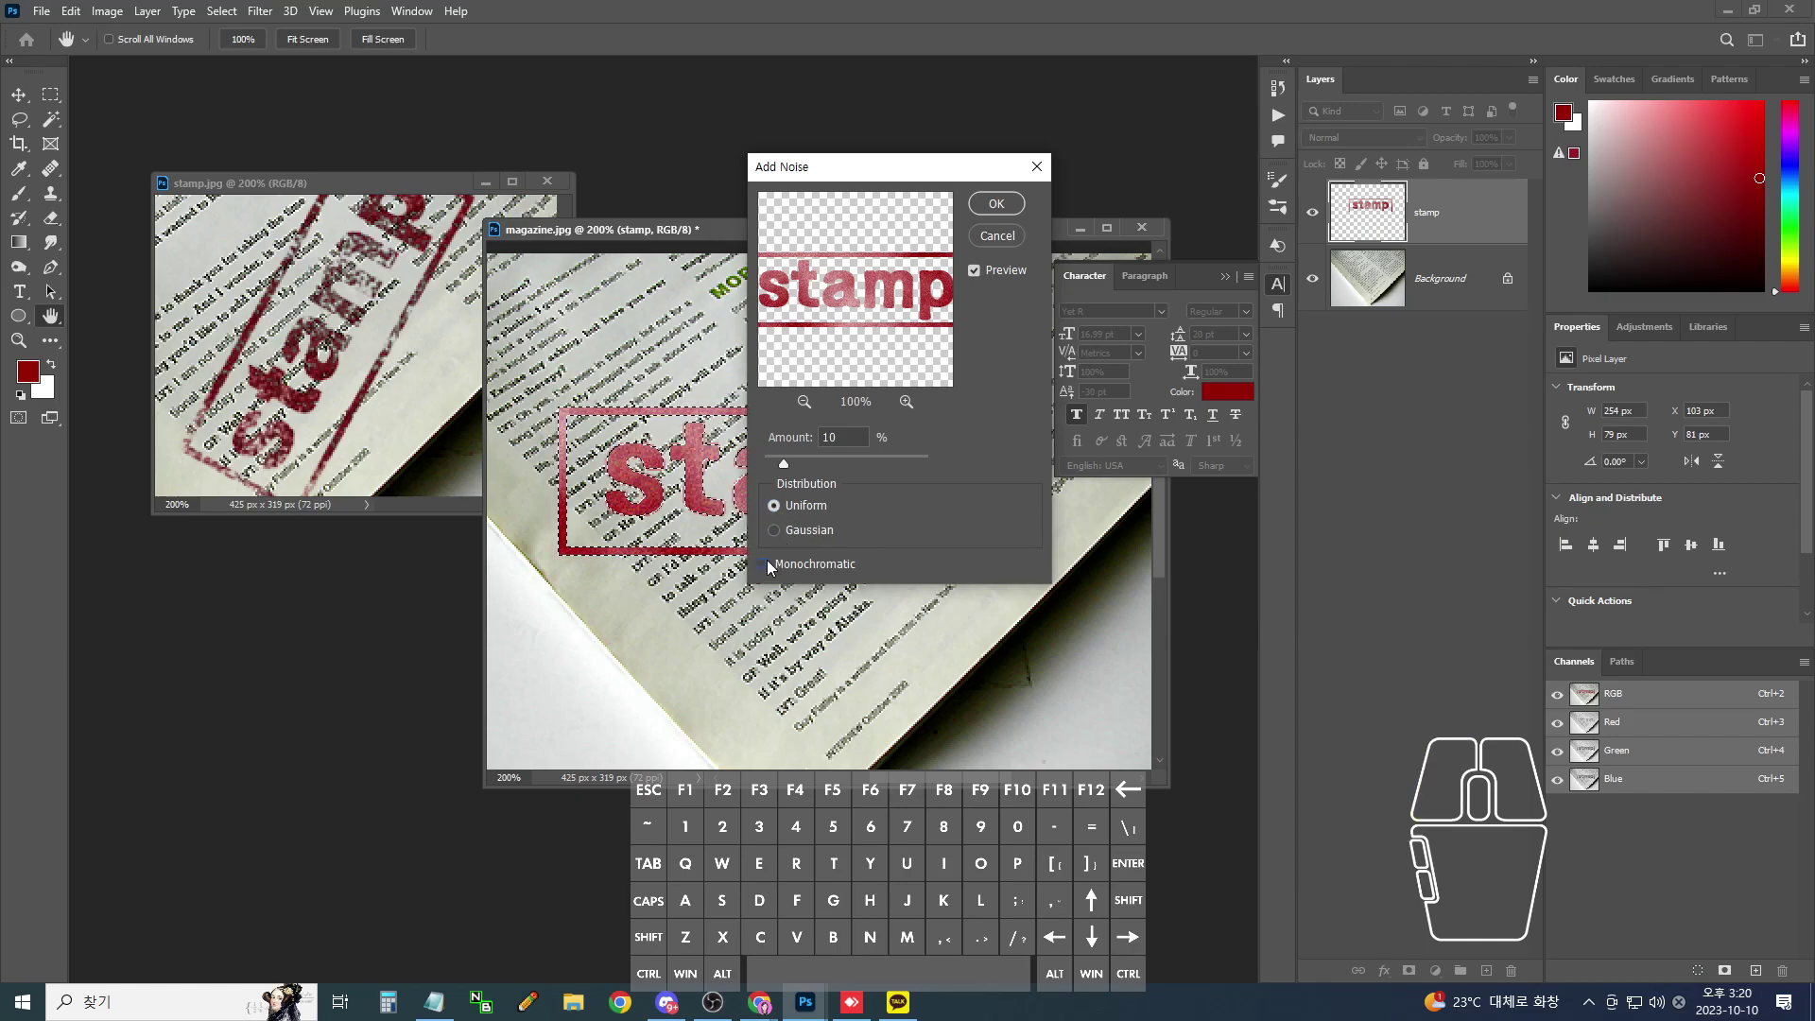
key(ctrl+plus)
key(ctrl+plus)
key(ctrl+plus)
key(ctrl+plus)
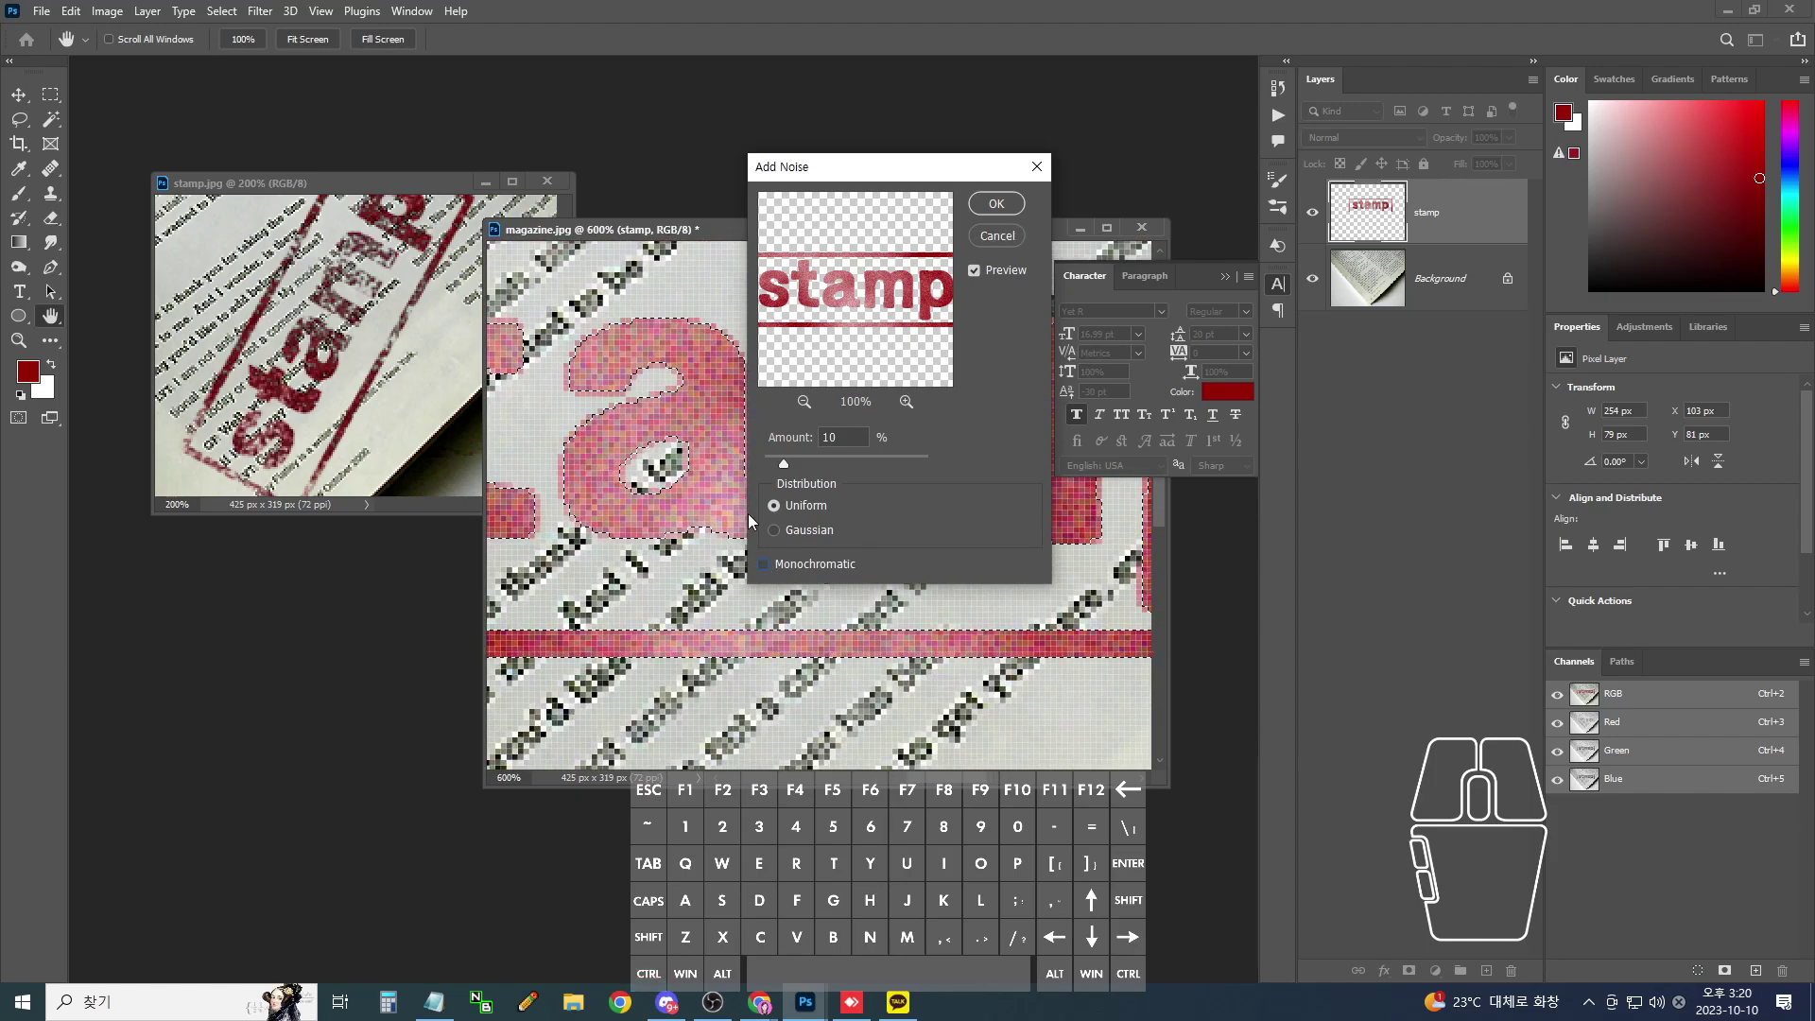
click(764, 565)
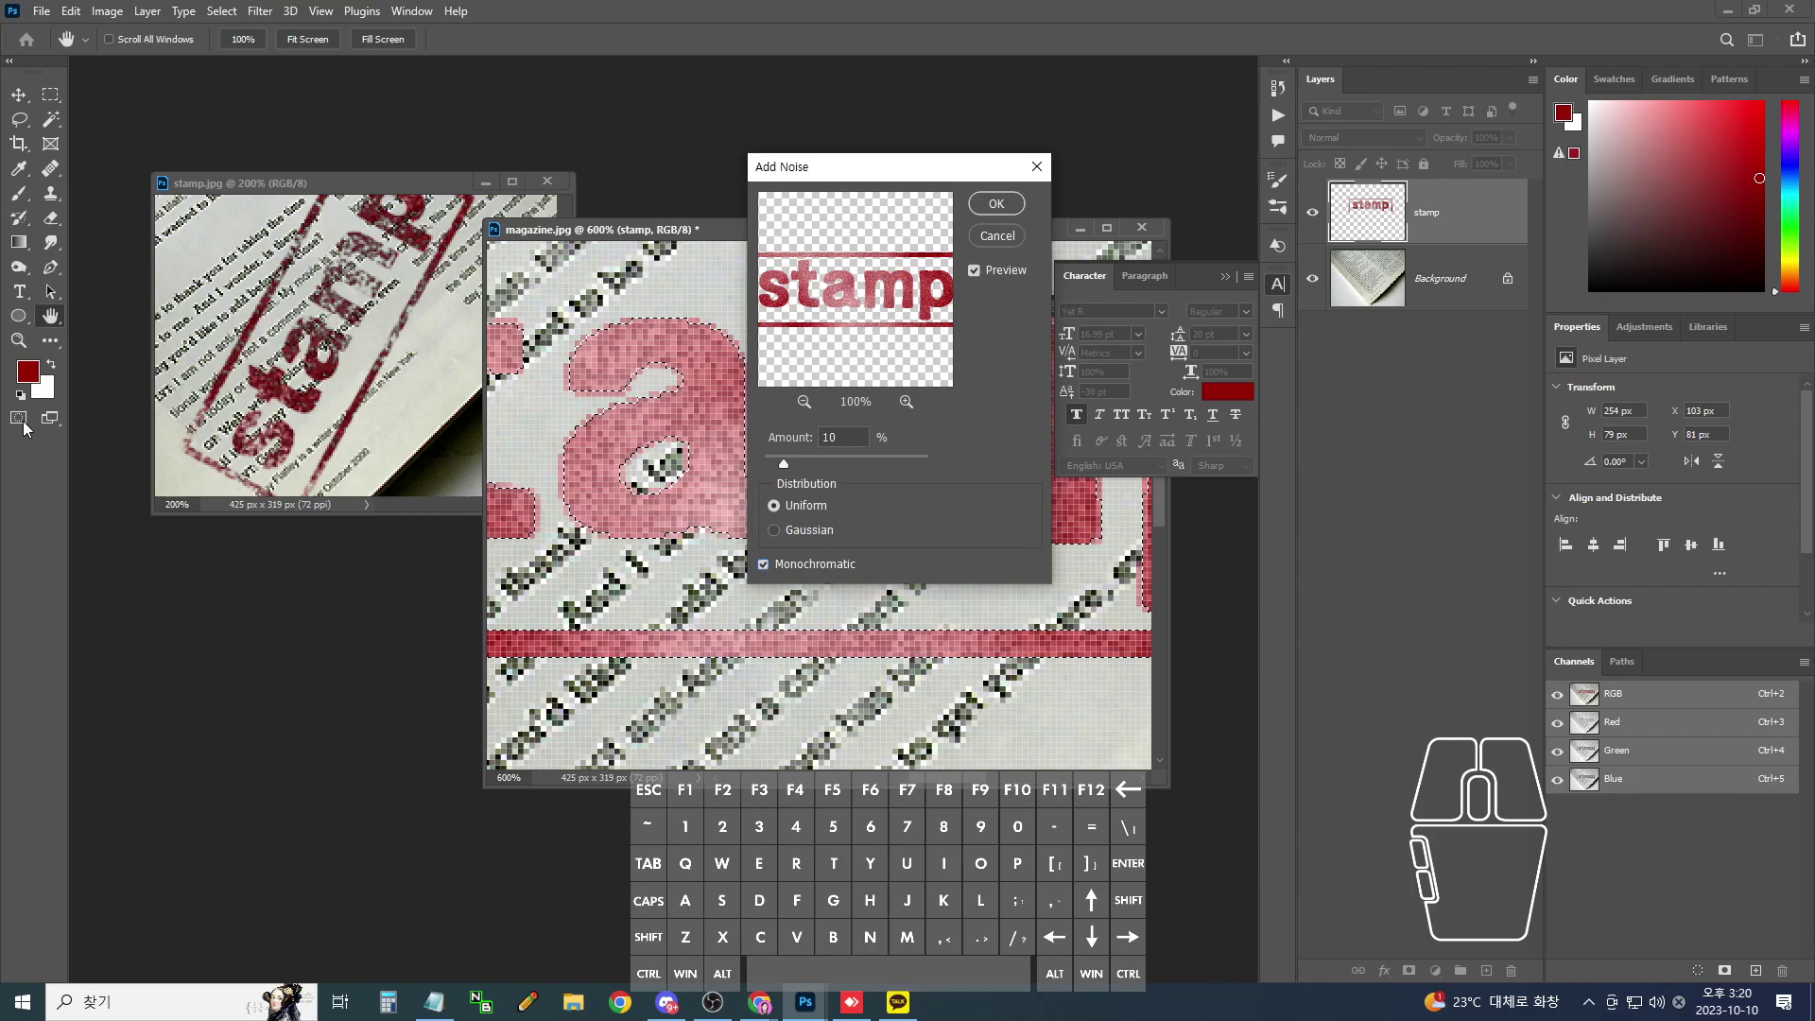
key(ctrl)
mouse_move(56, 390)
mouse_down()
mouse_move(21, 376)
mouse_move(46, 395)
mouse_up()
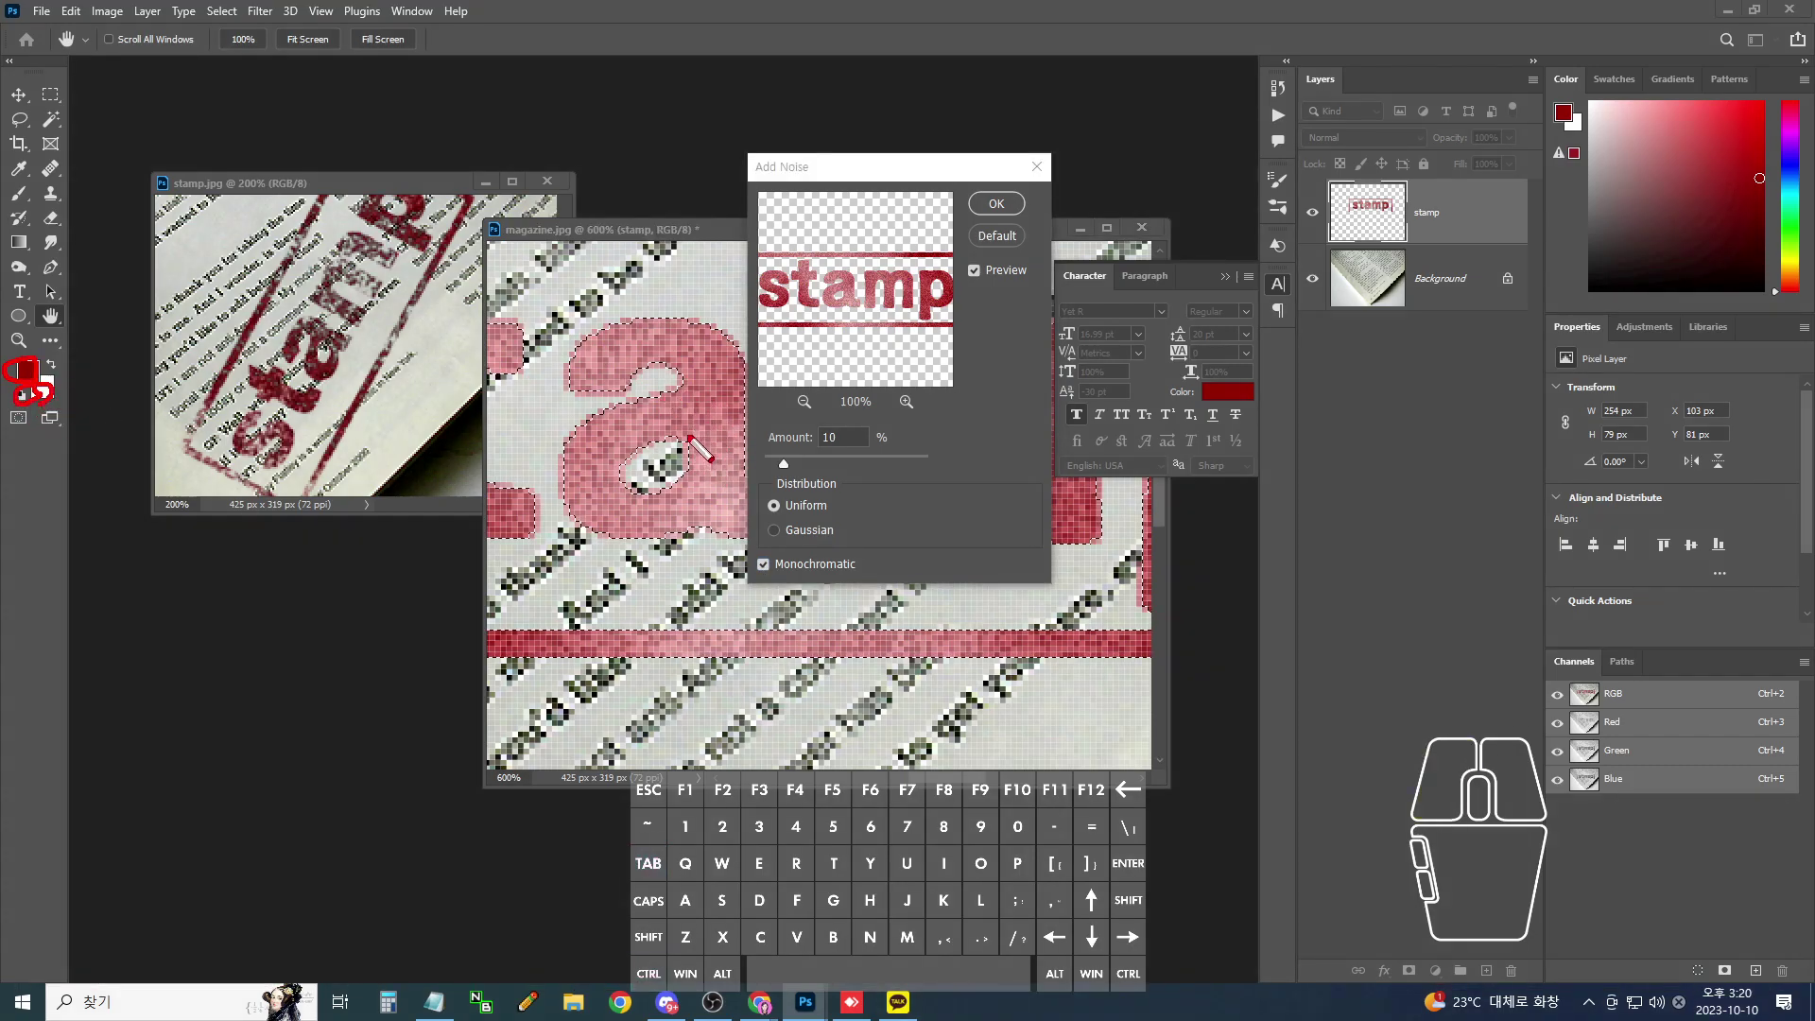
click(1011, 212)
key(ctrl)
key(ctrl+minus)
key(ctrl+minus)
key(ctrl+minus)
key(ctrl+minus)
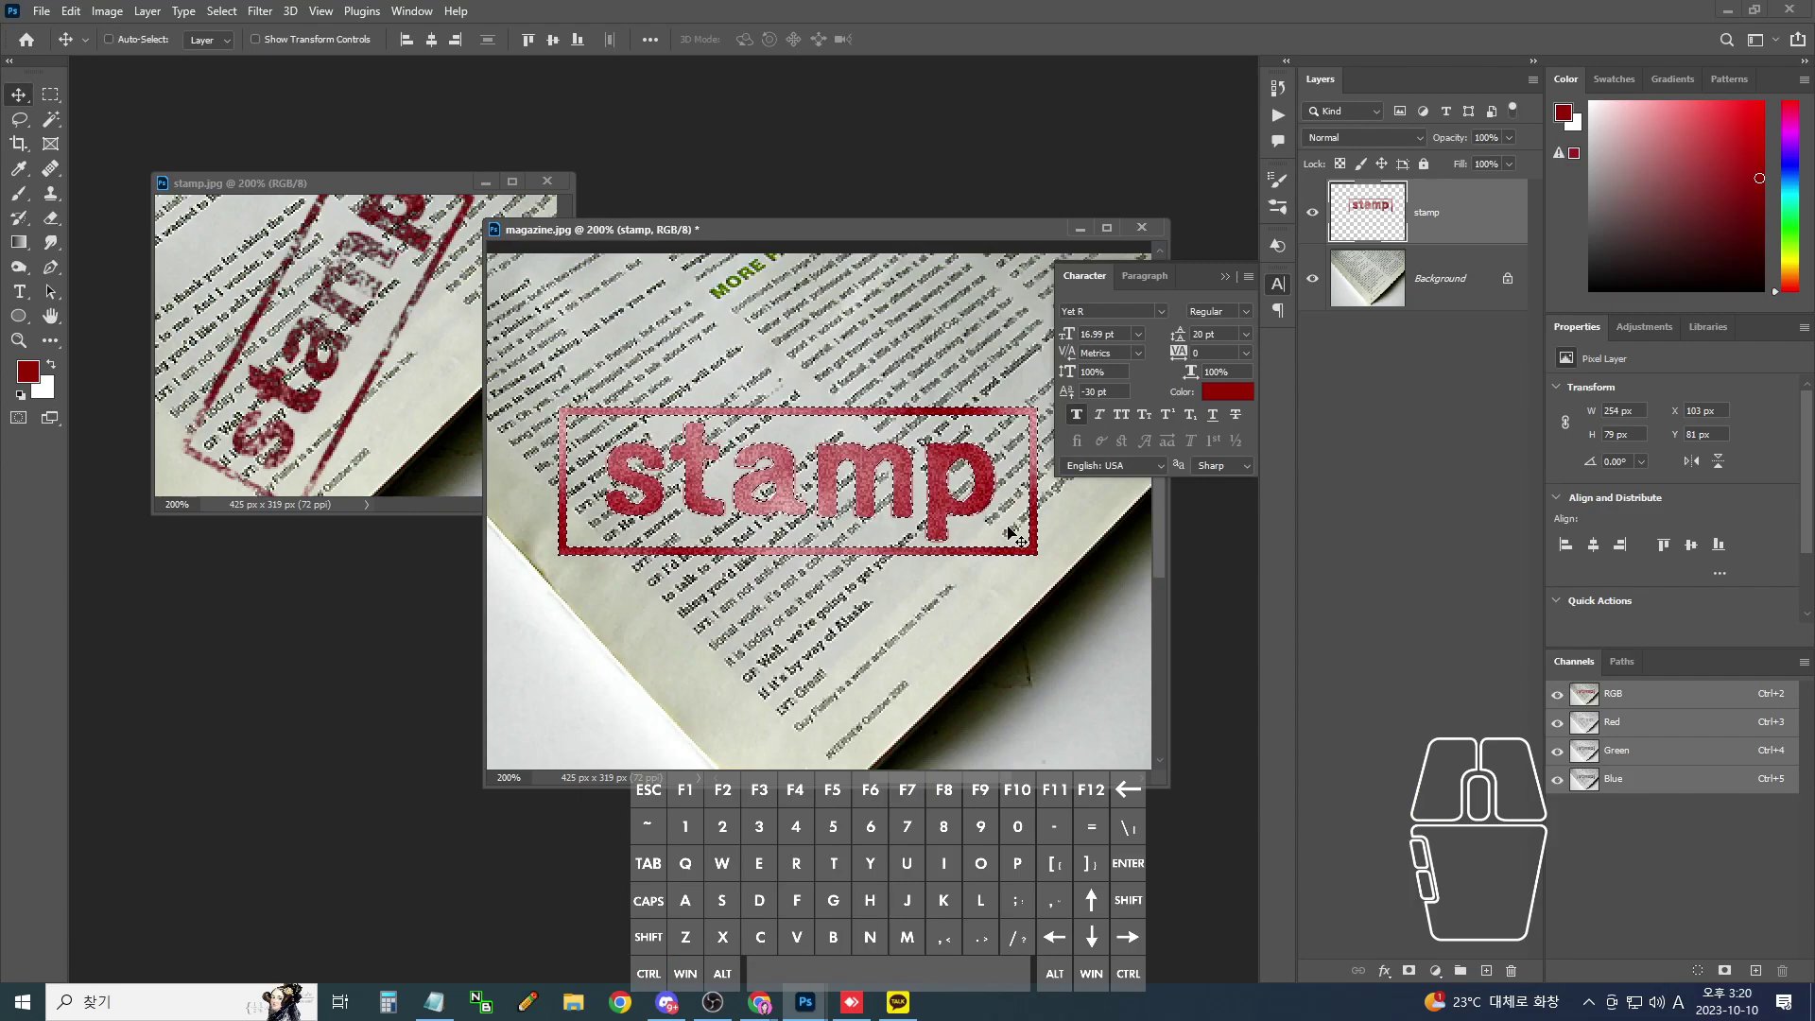
key(ctrl)
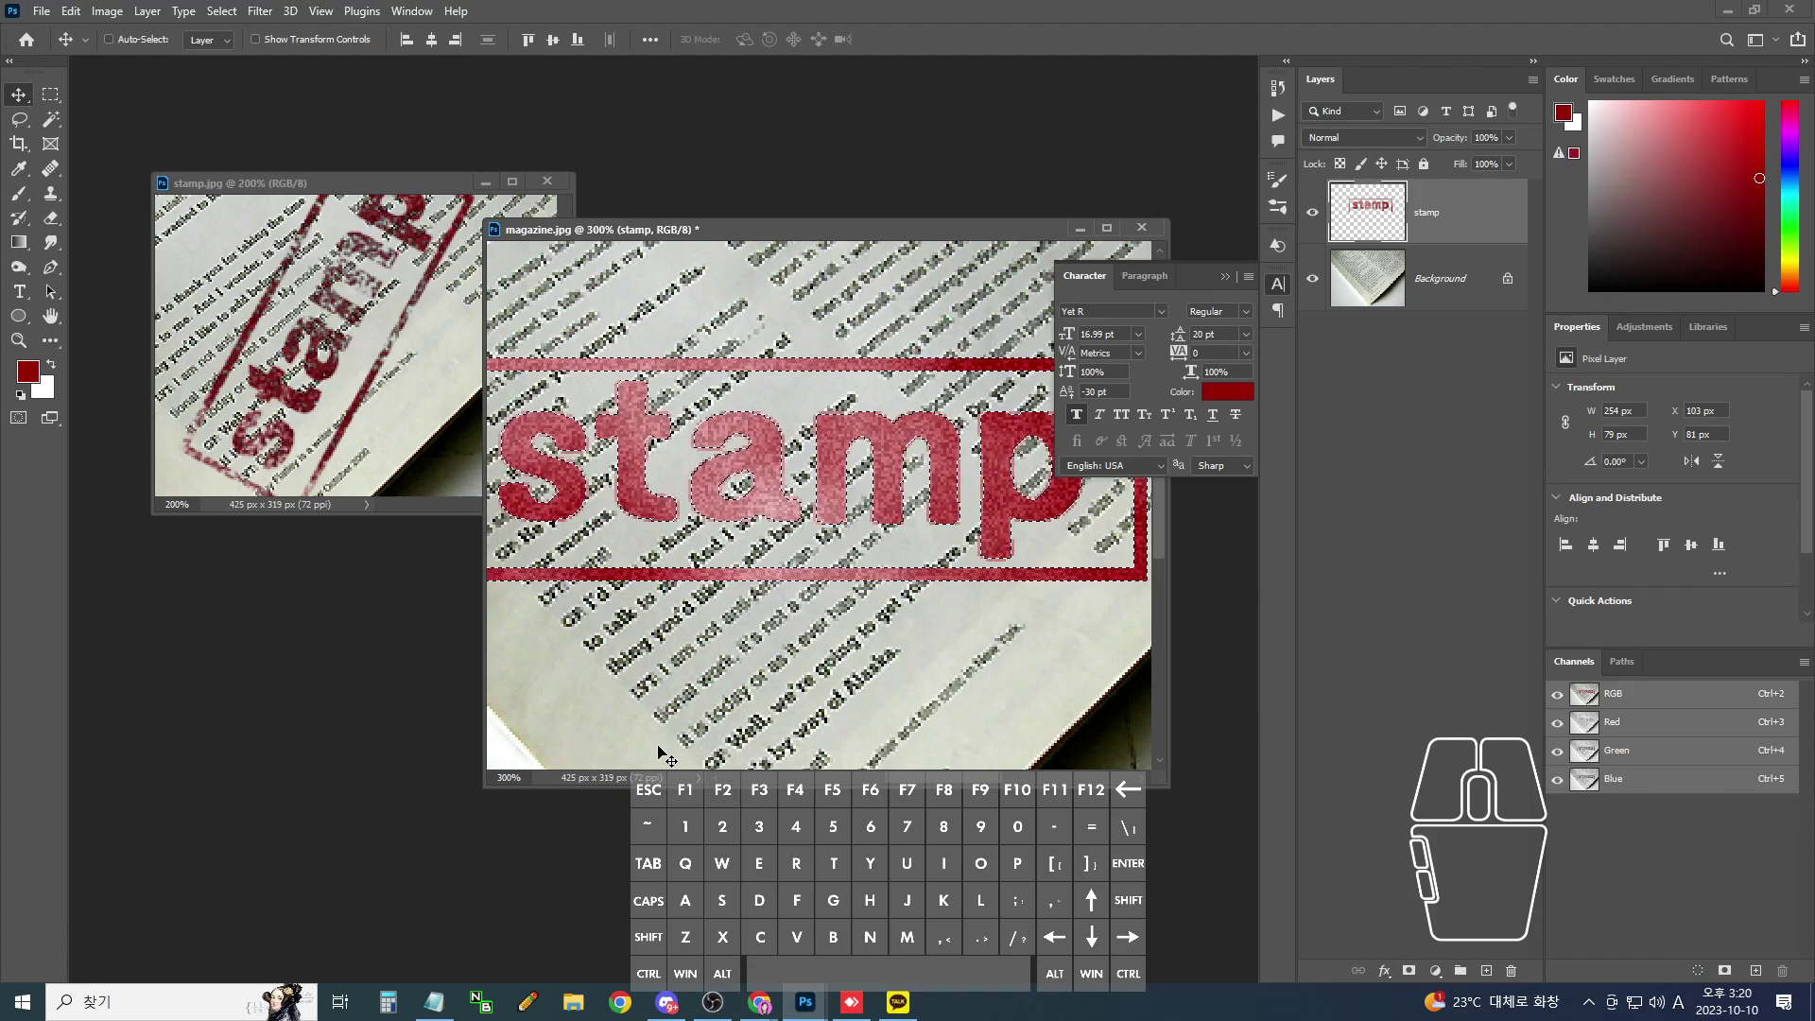
- Apply a Gaussian Blur of radius 1 to the stamp lettering
click(259, 11)
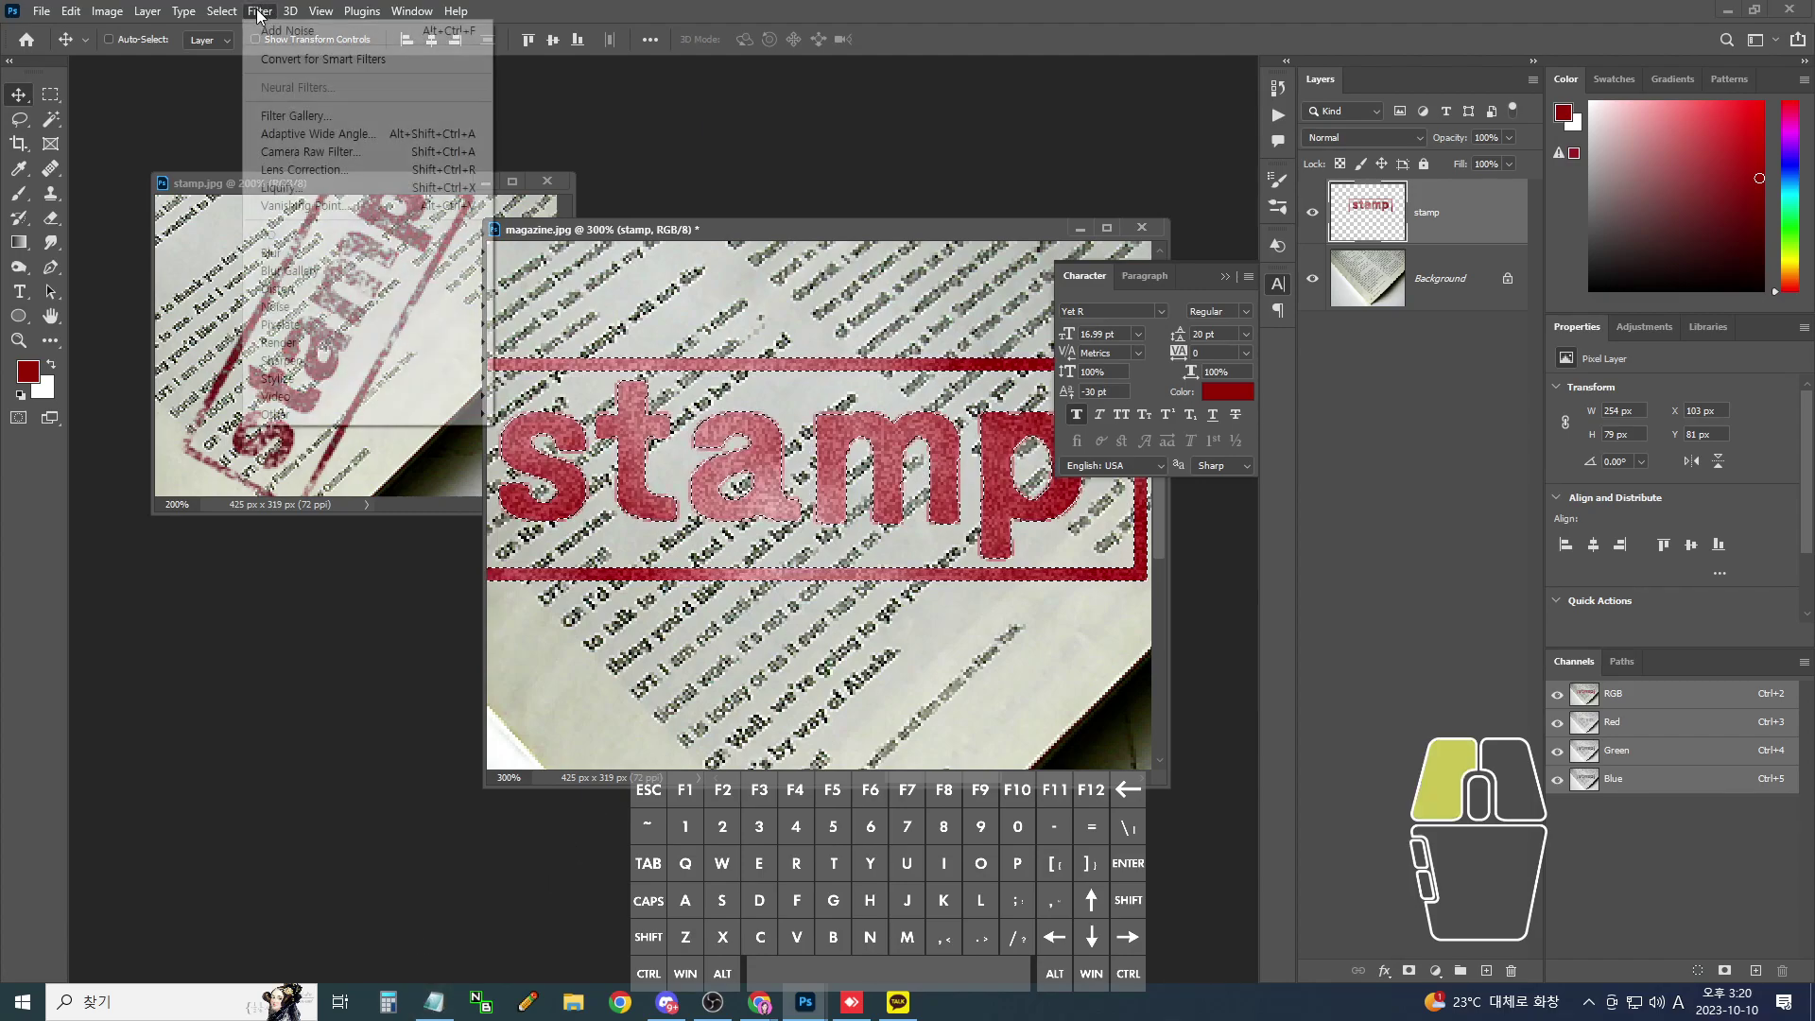
mouse_move(343, 255)
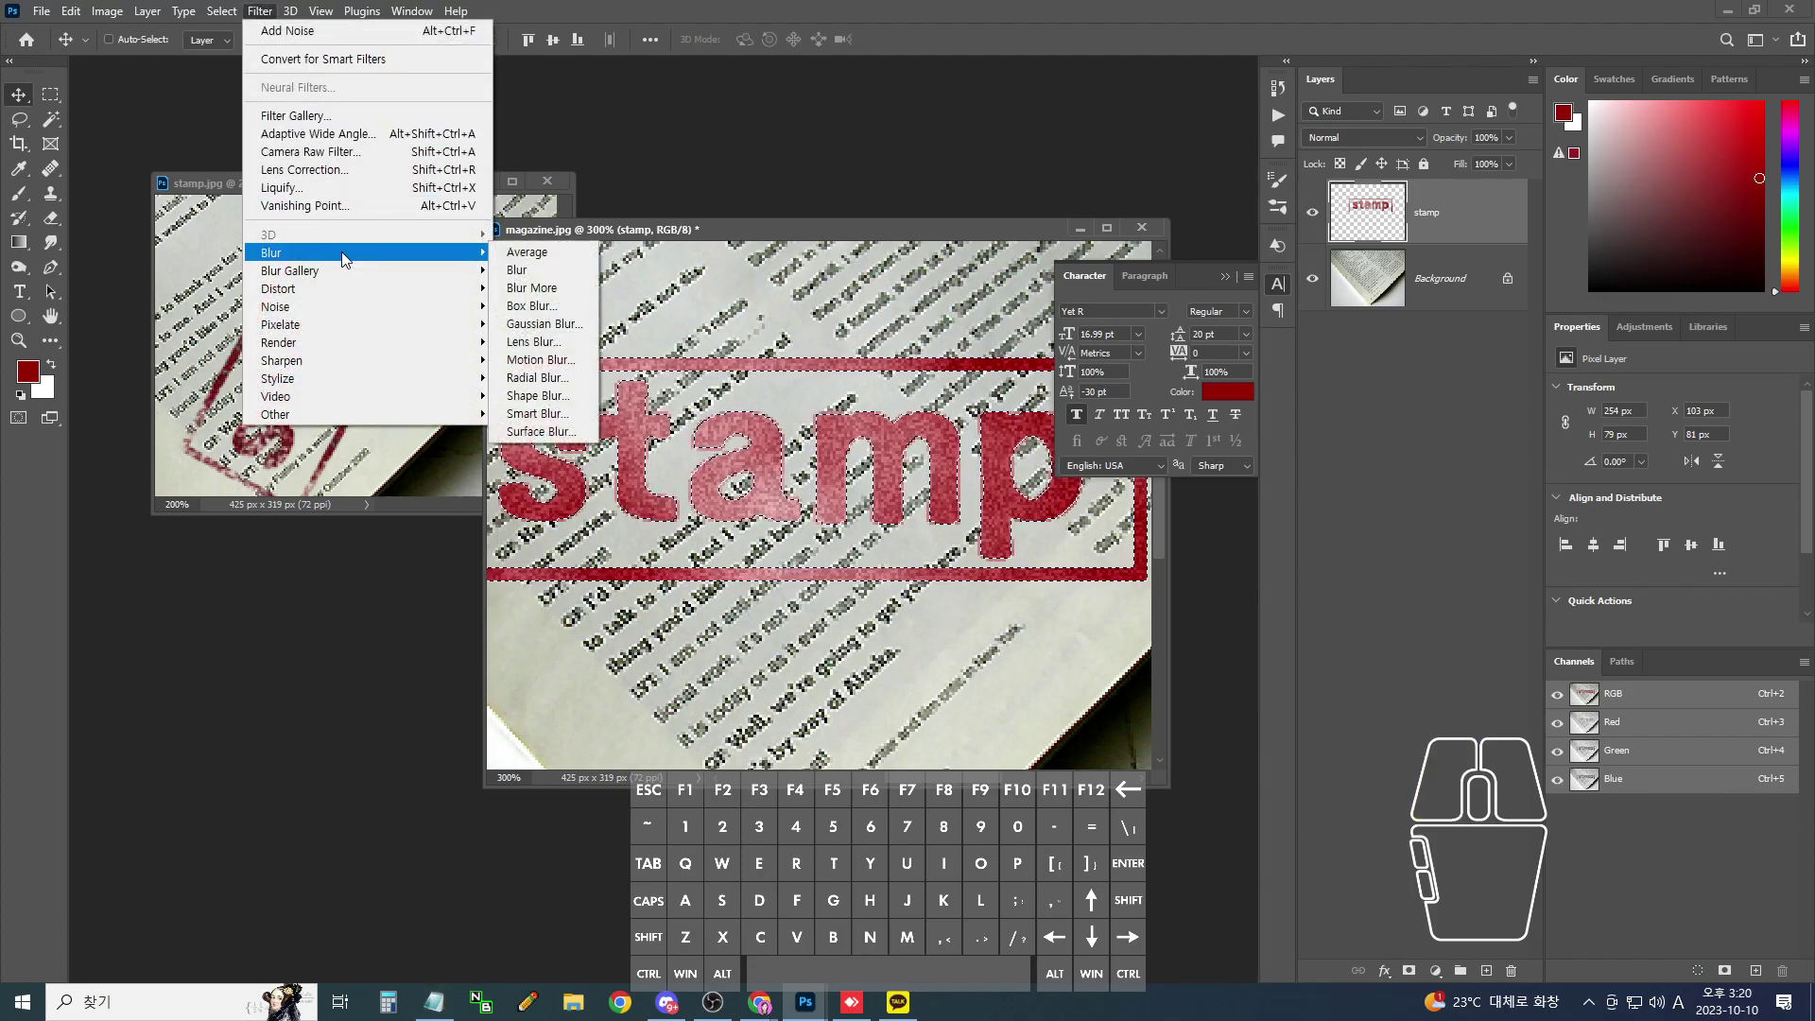
click(545, 324)
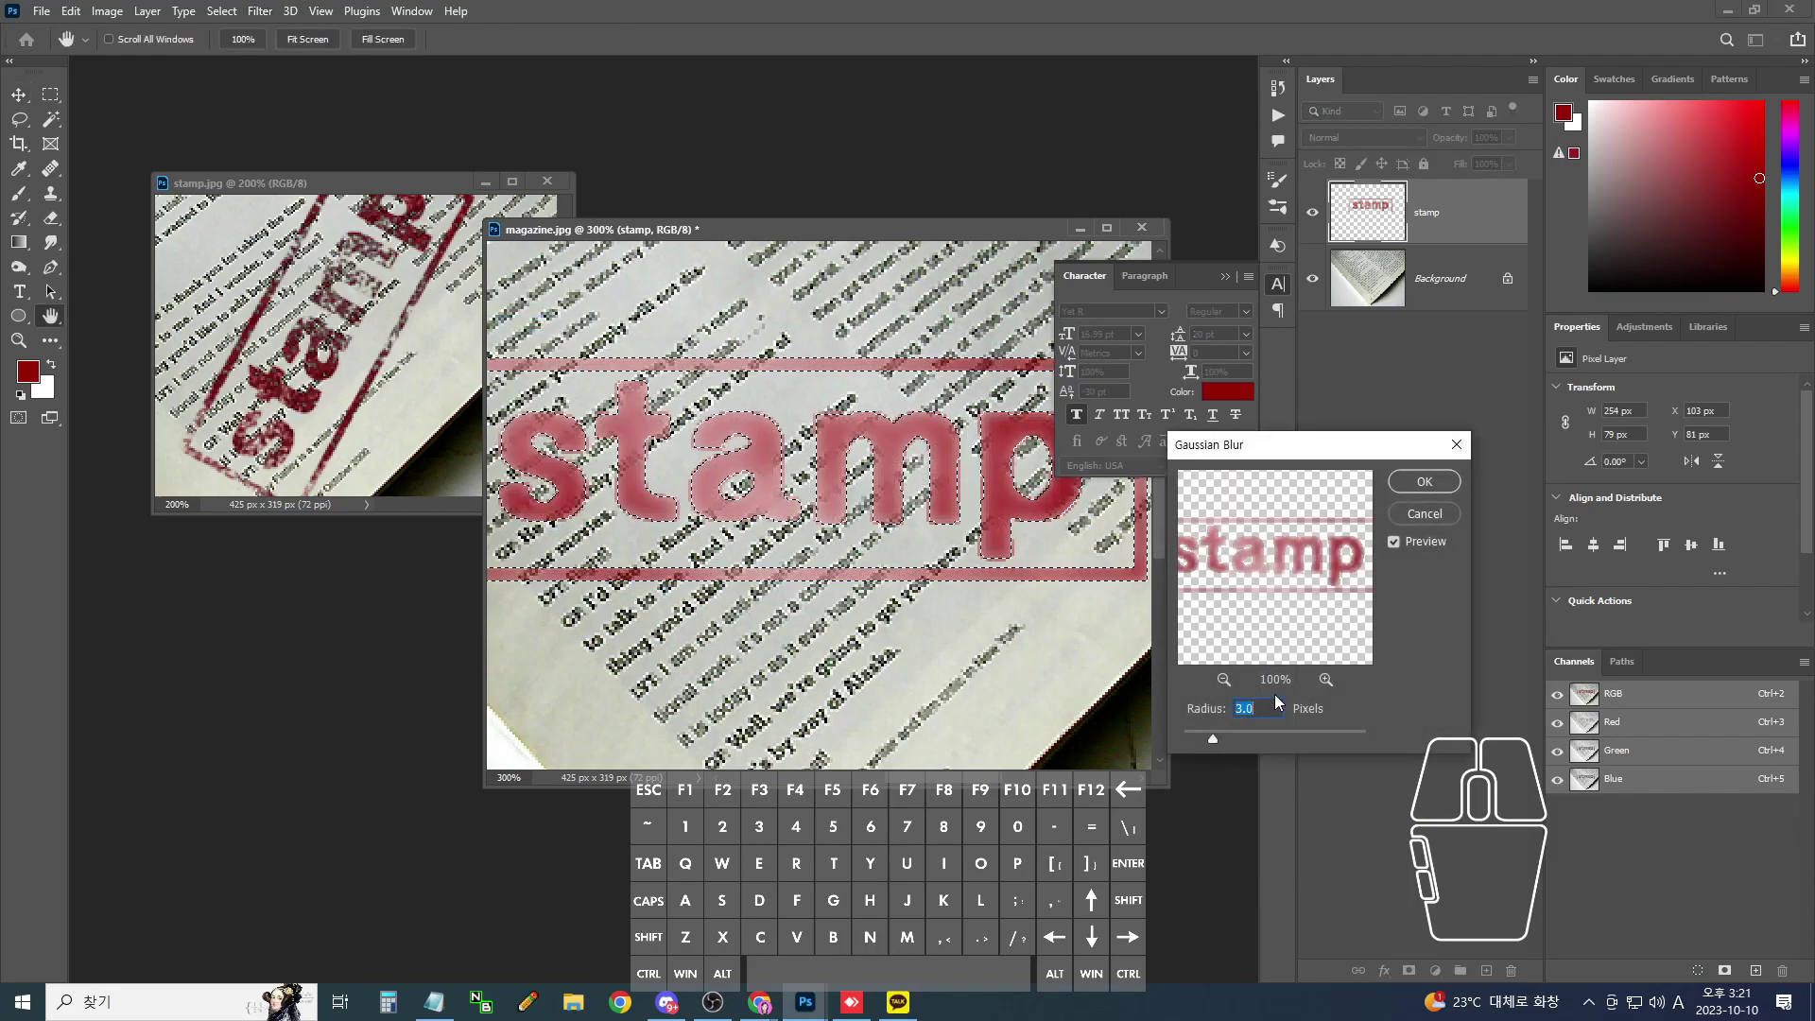
text(1)
key(Return)
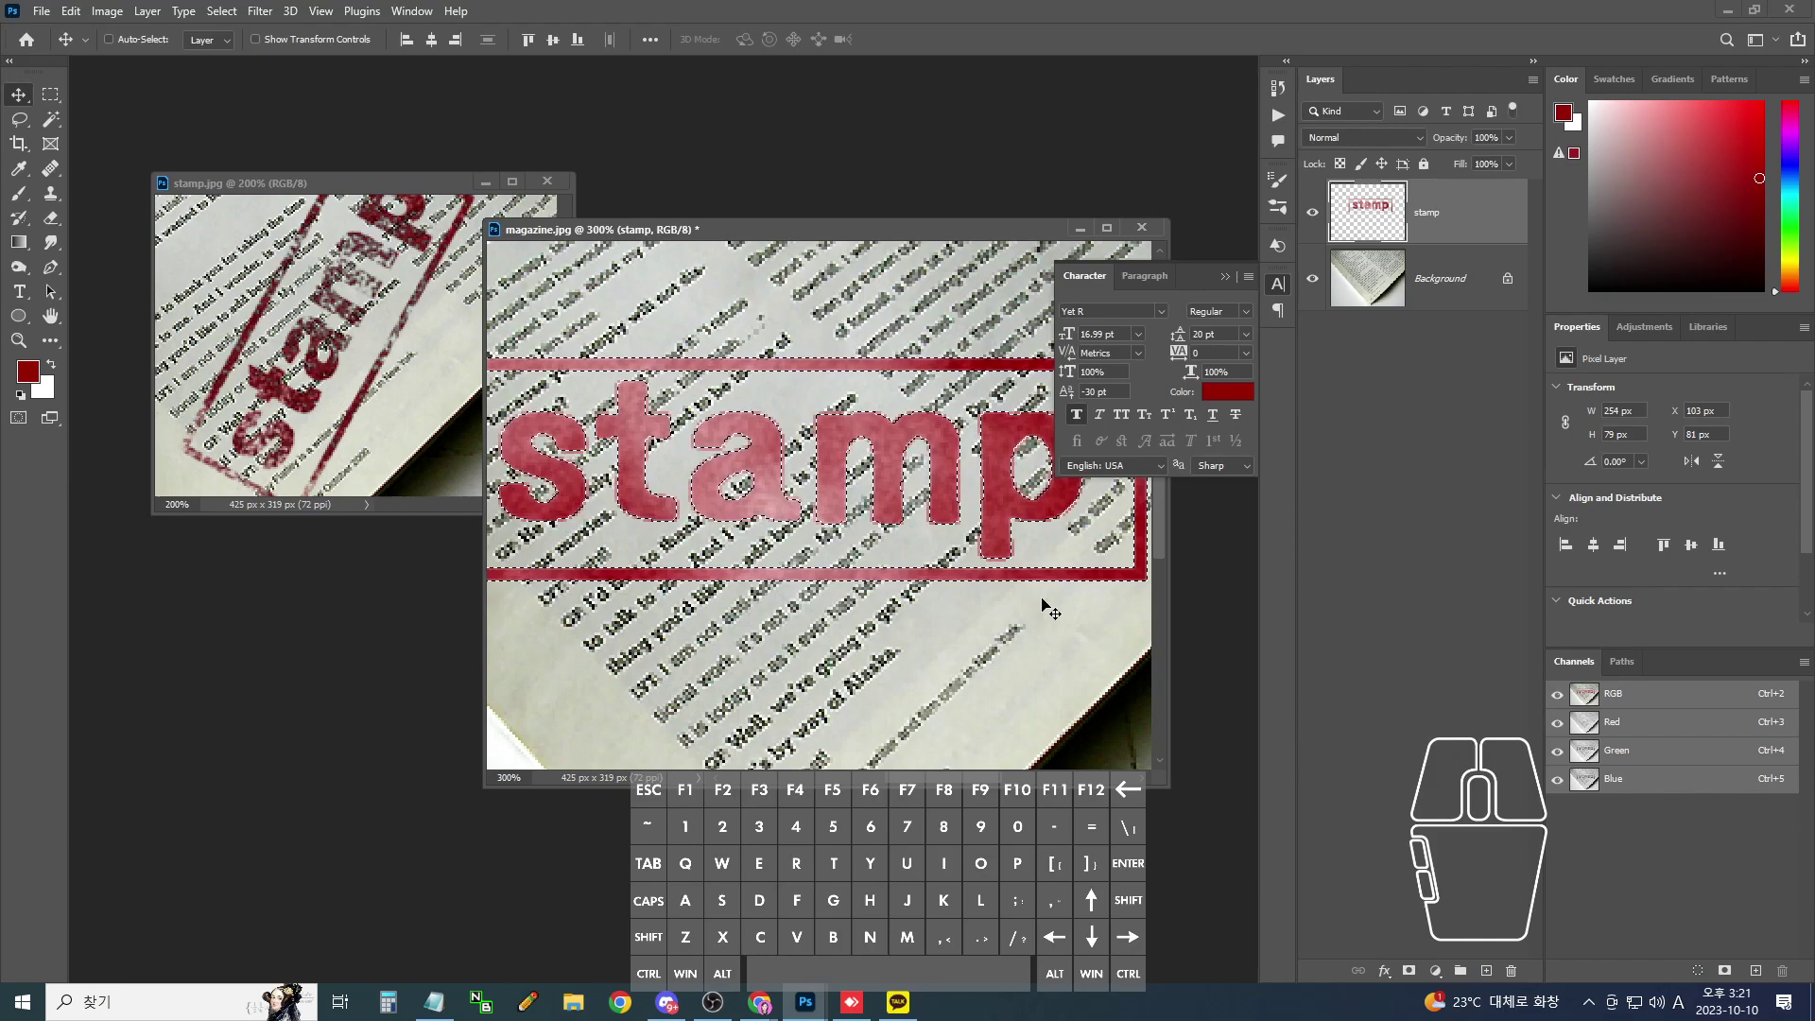
key(ctrl+plus)
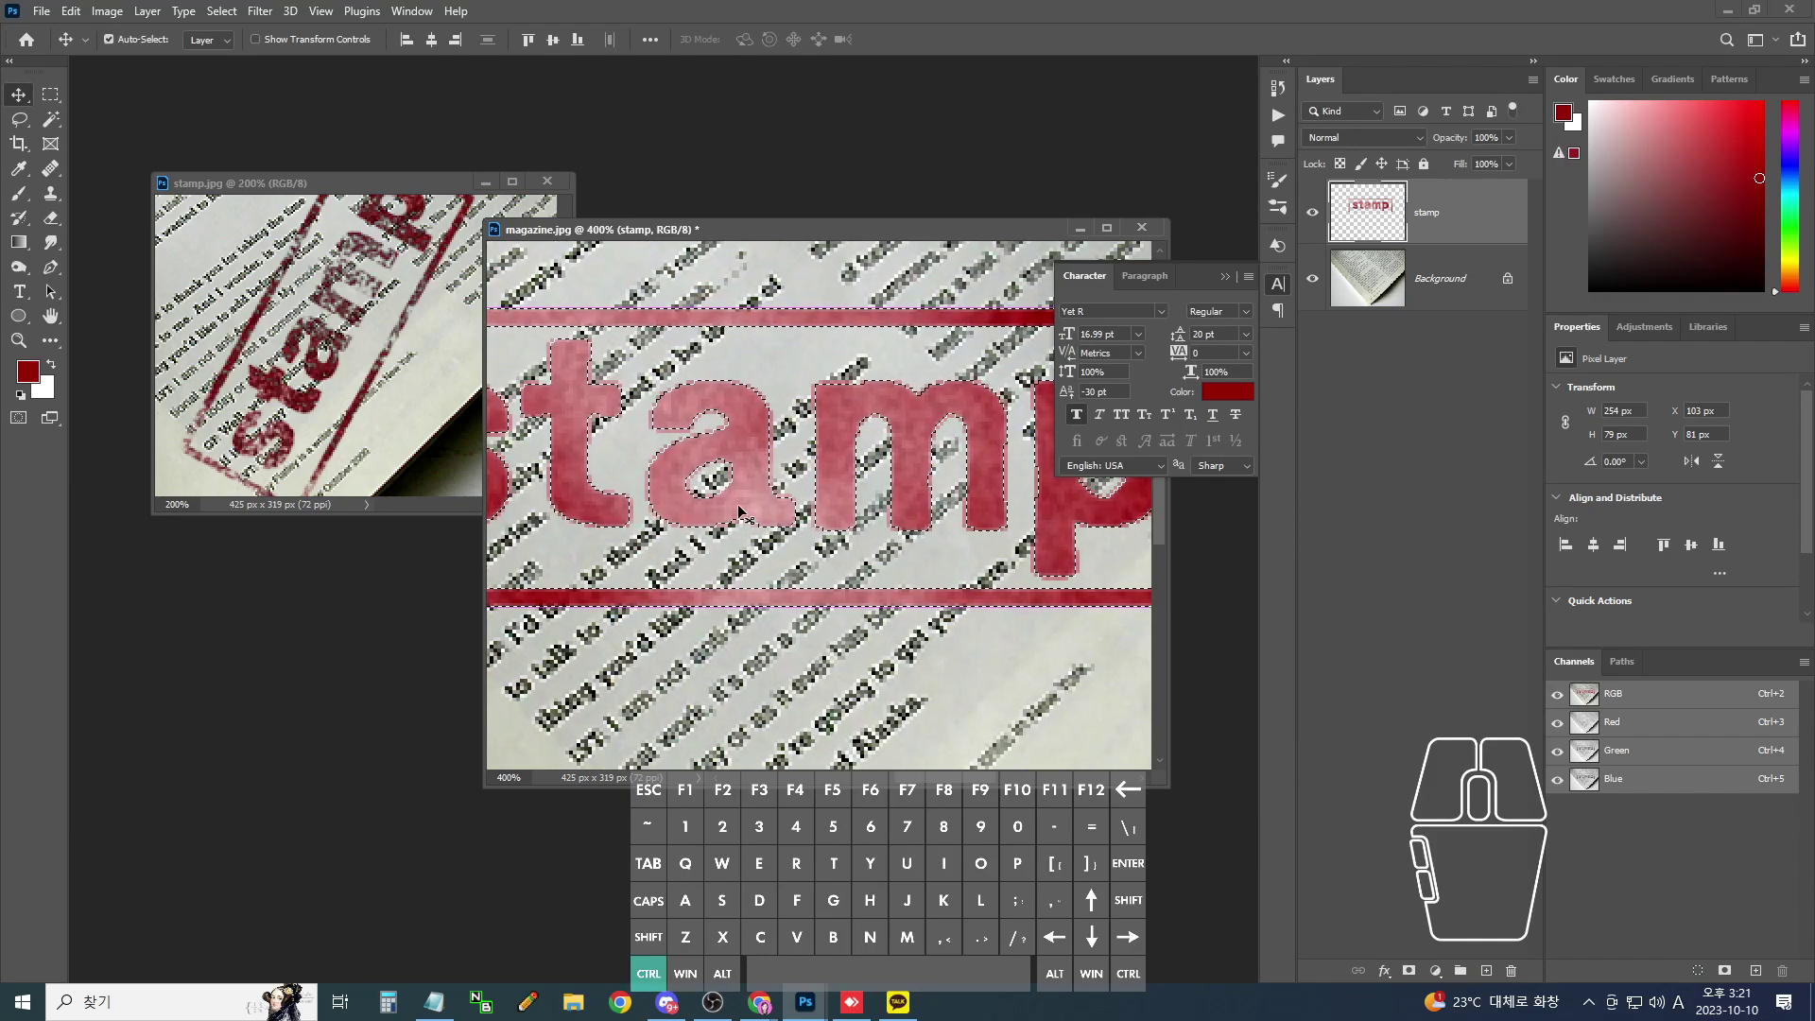
- Highlight the blur step in the Notepad step list, then minimize it
click(443, 1010)
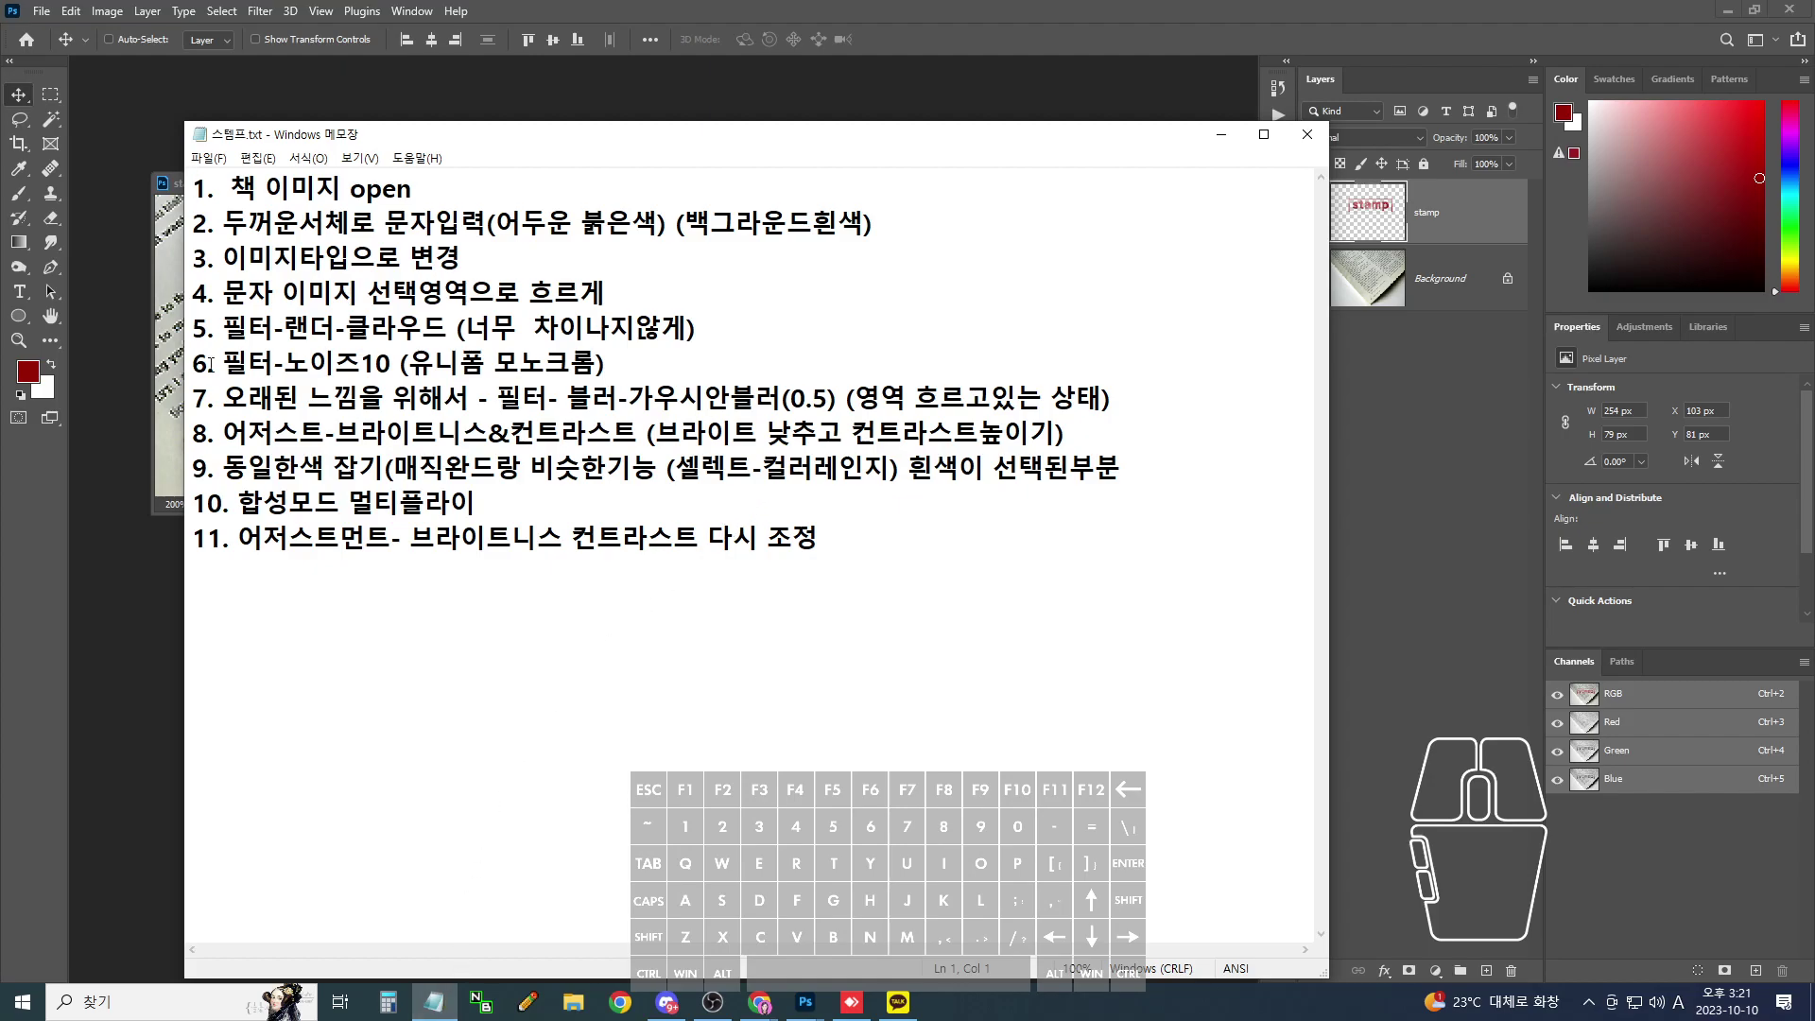
drag(242, 388, 1085, 405)
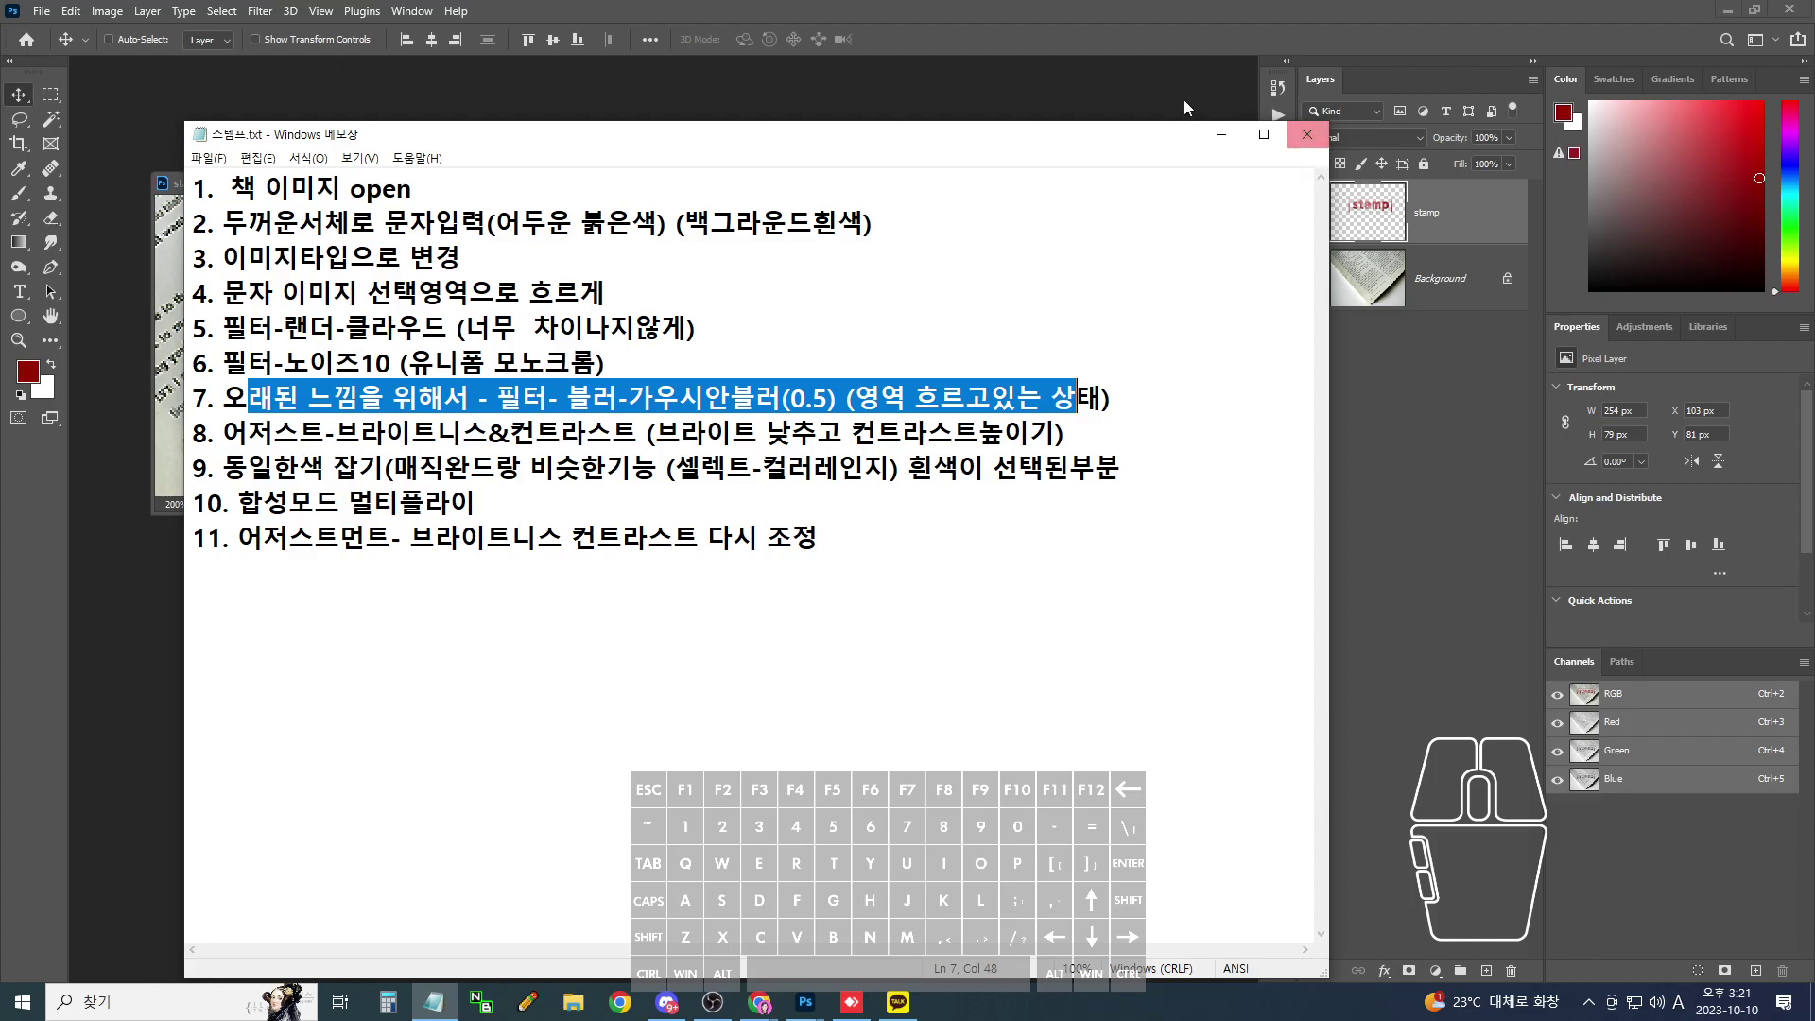
click(1221, 133)
key(ctrl)
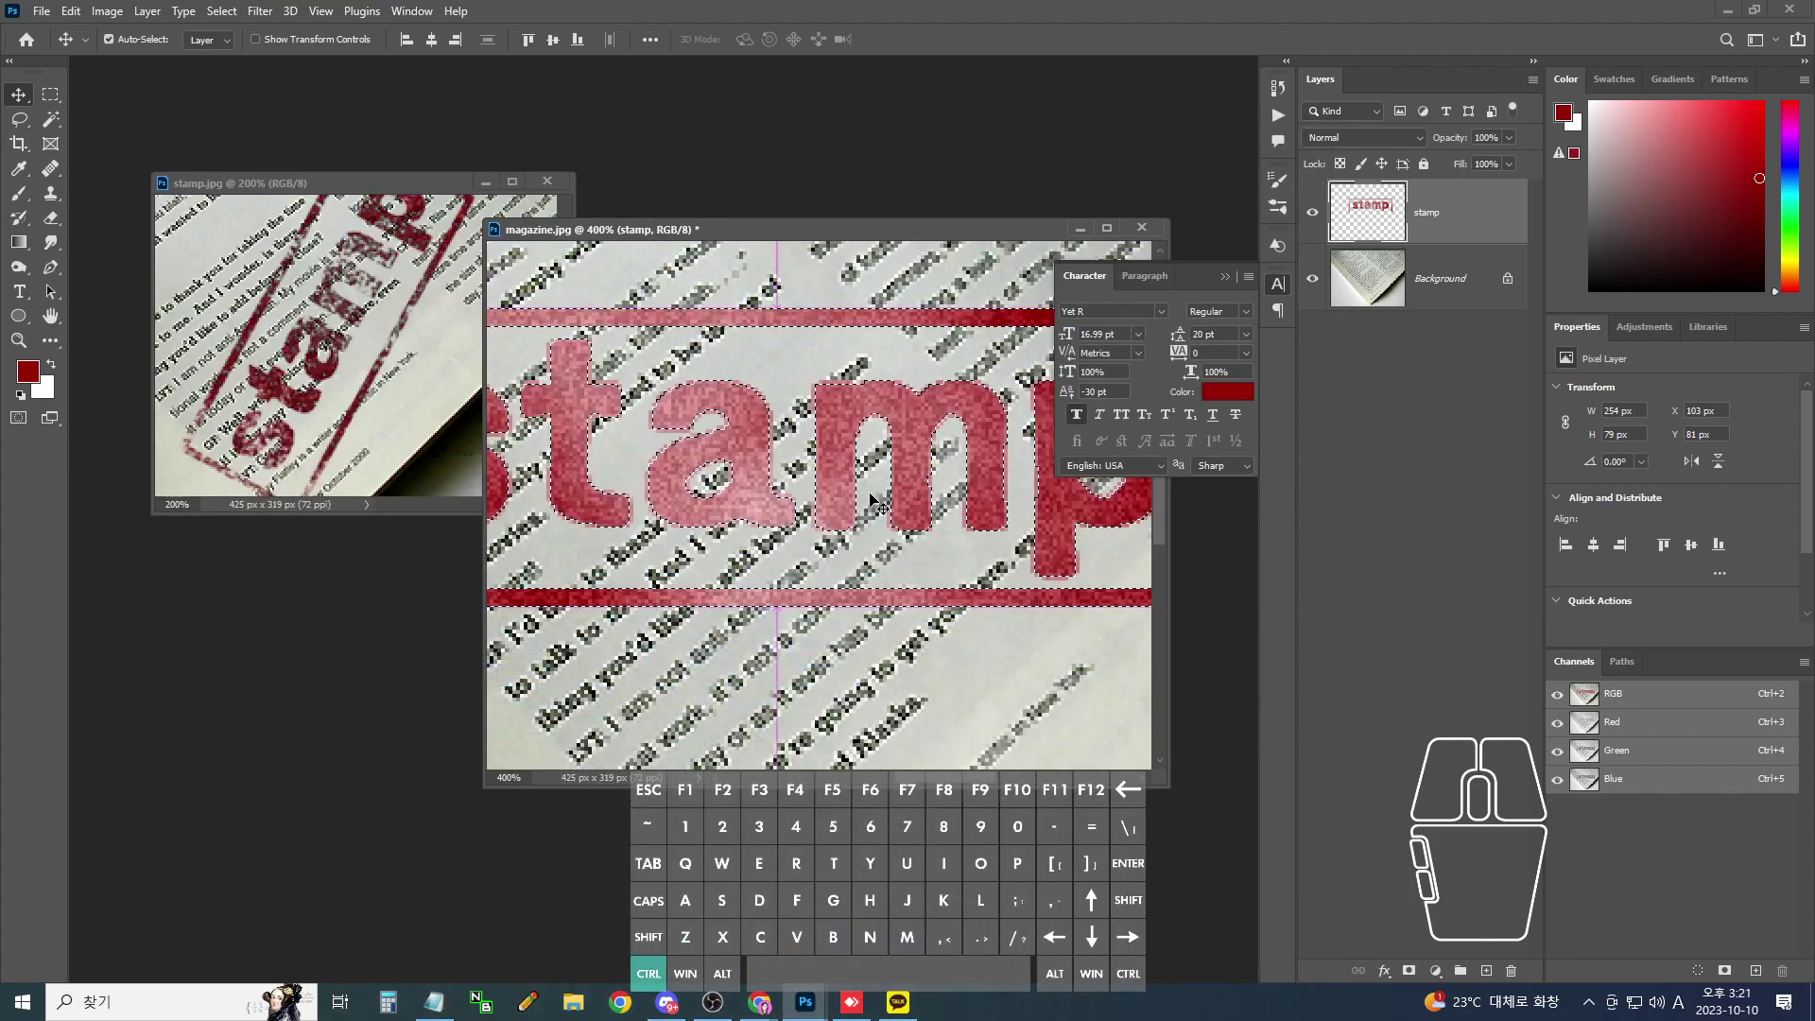
- Reapply the blur, deselect the stamp, and zoom out and back in
key(super)
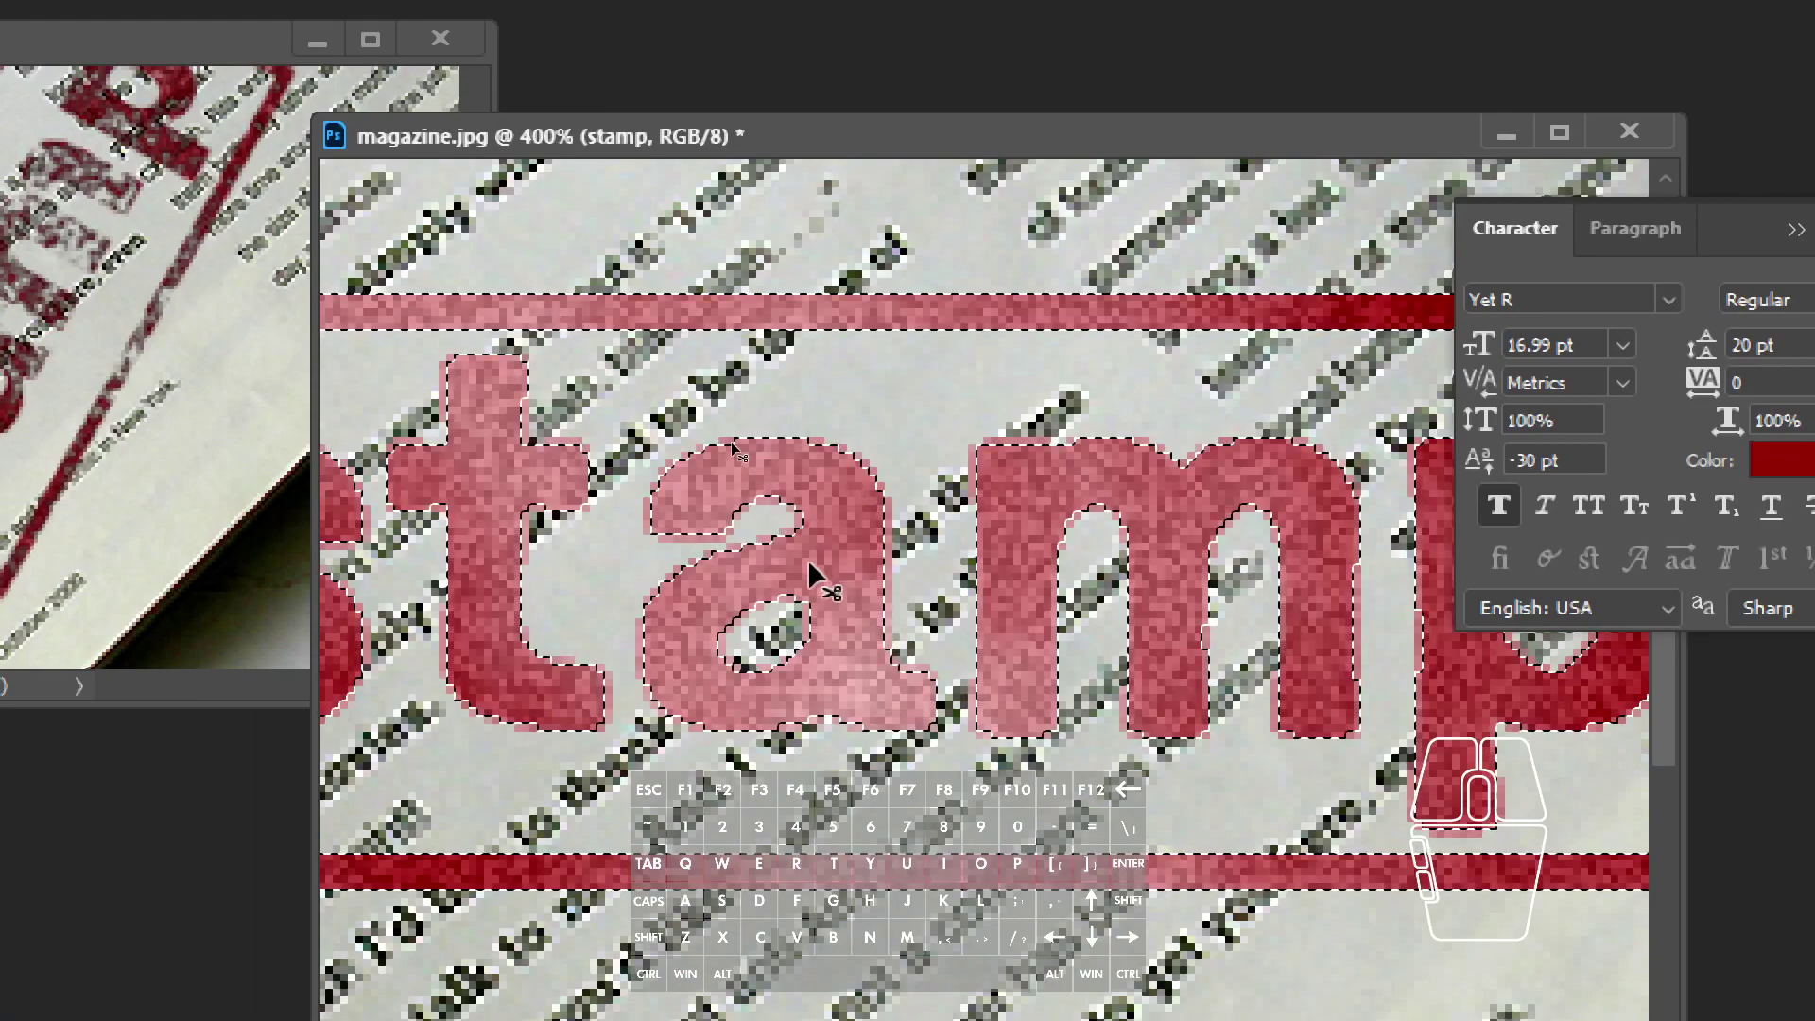
key(ctrl)
key(ctrl+shift+z)
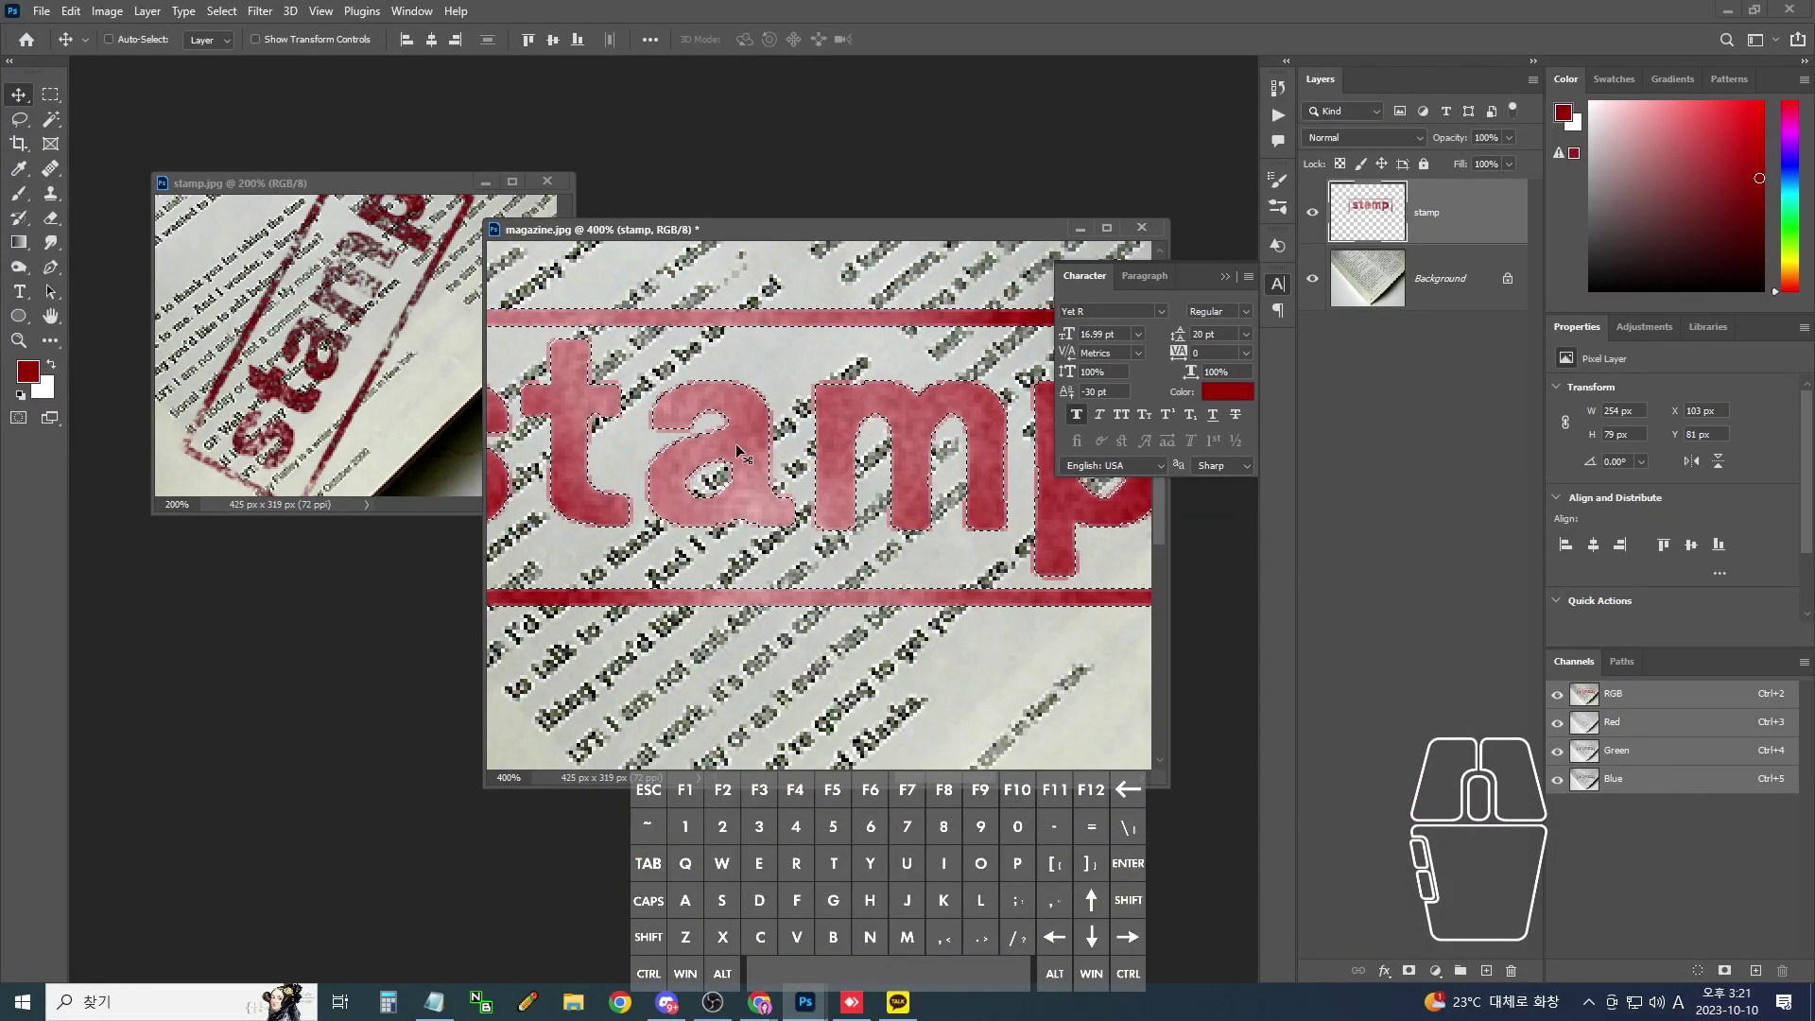
key(ctrl+d)
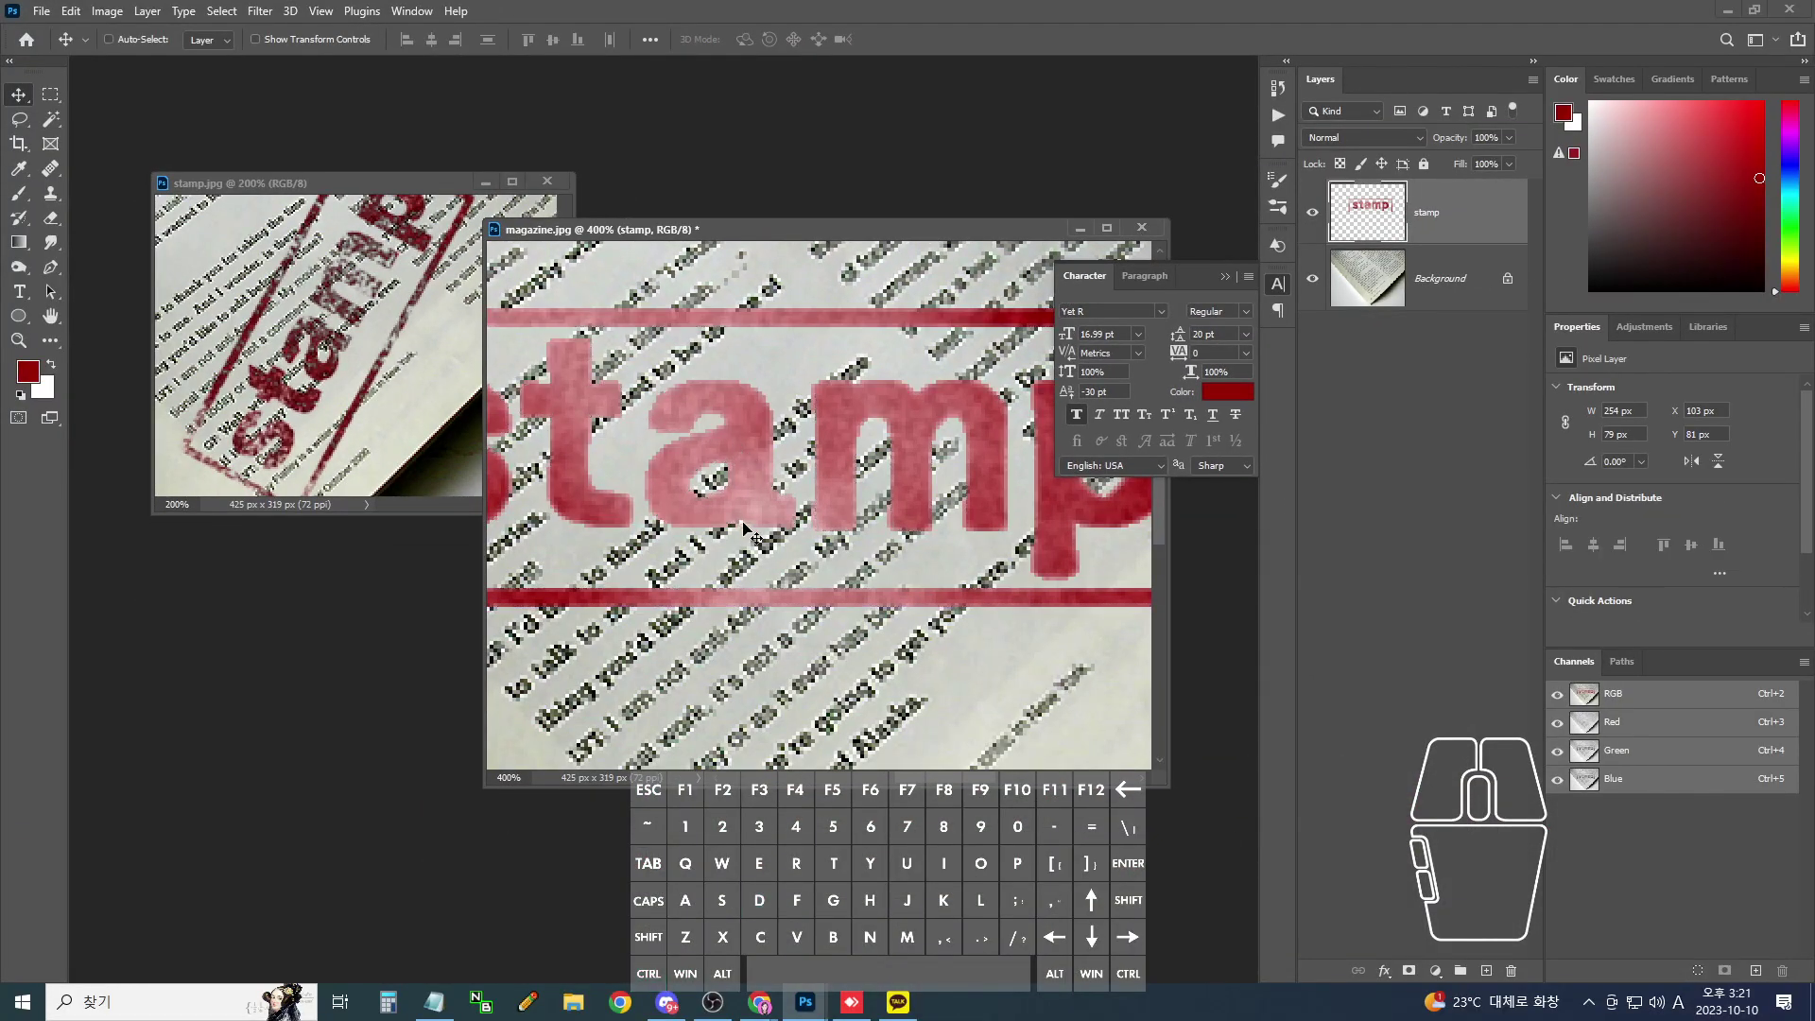
key(ctrl+minus)
key(ctrl+minus)
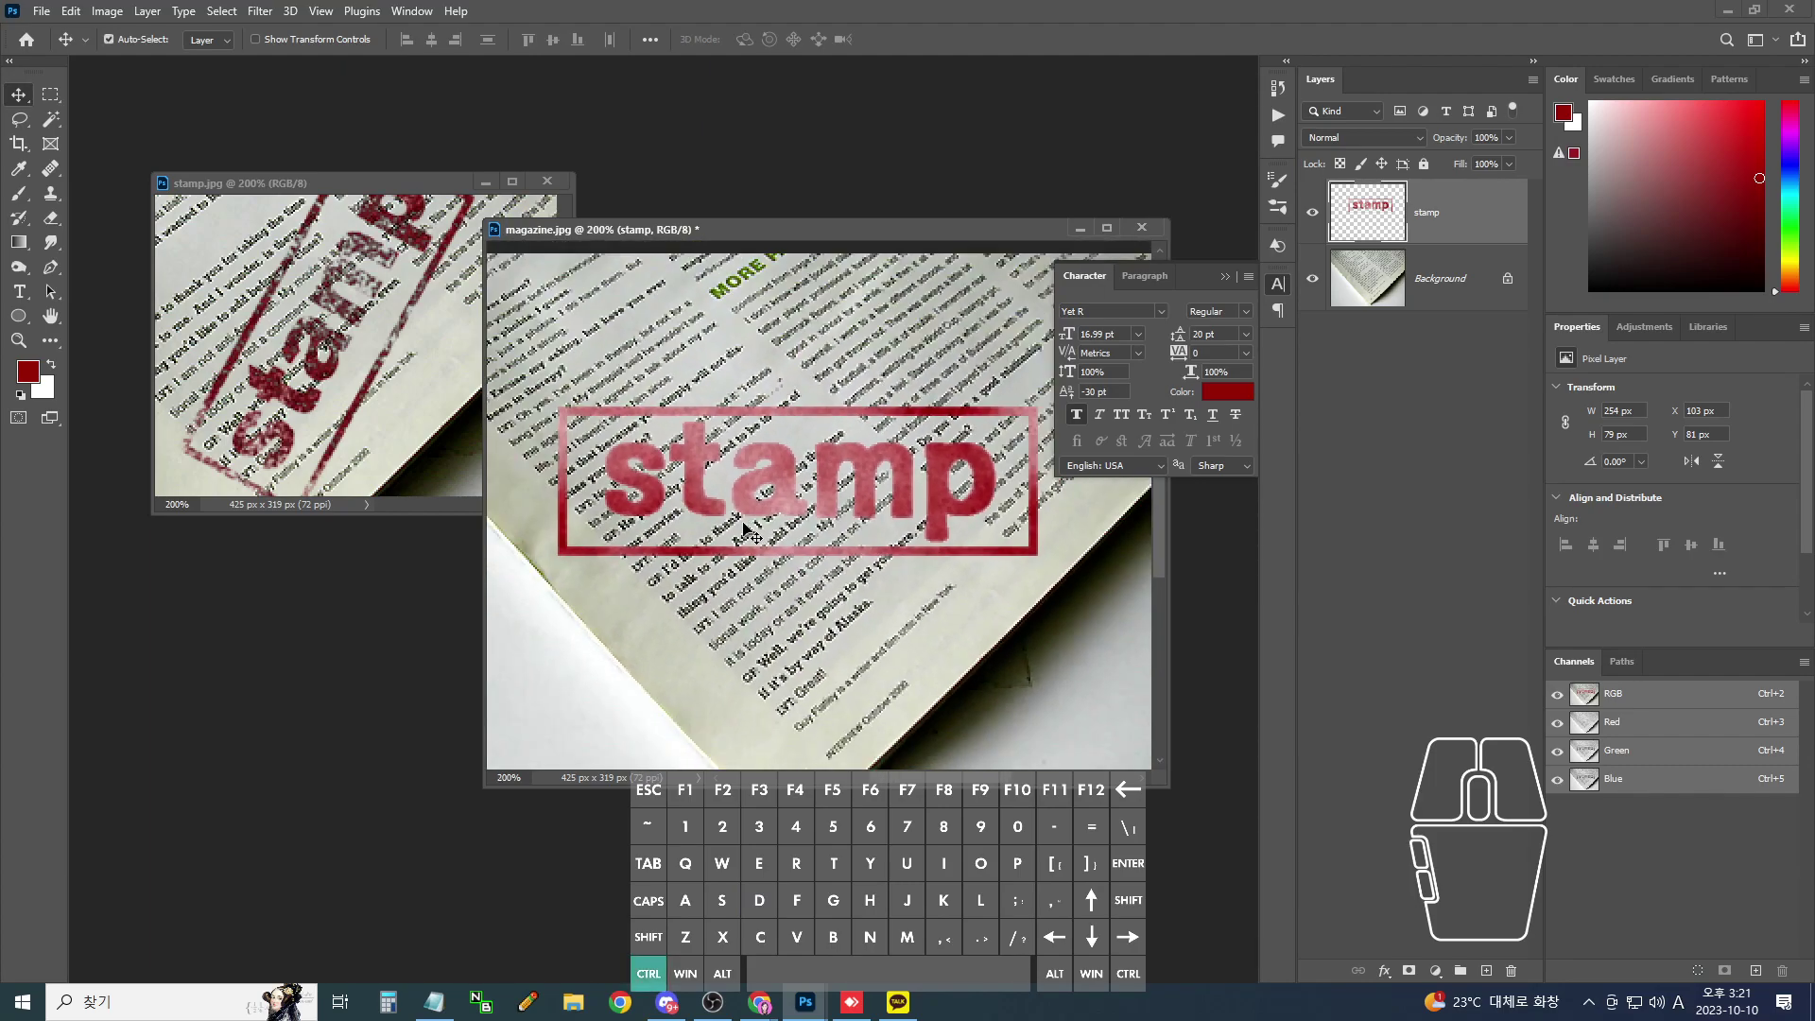
key(ctrl+plus)
key(ctrl+plus)
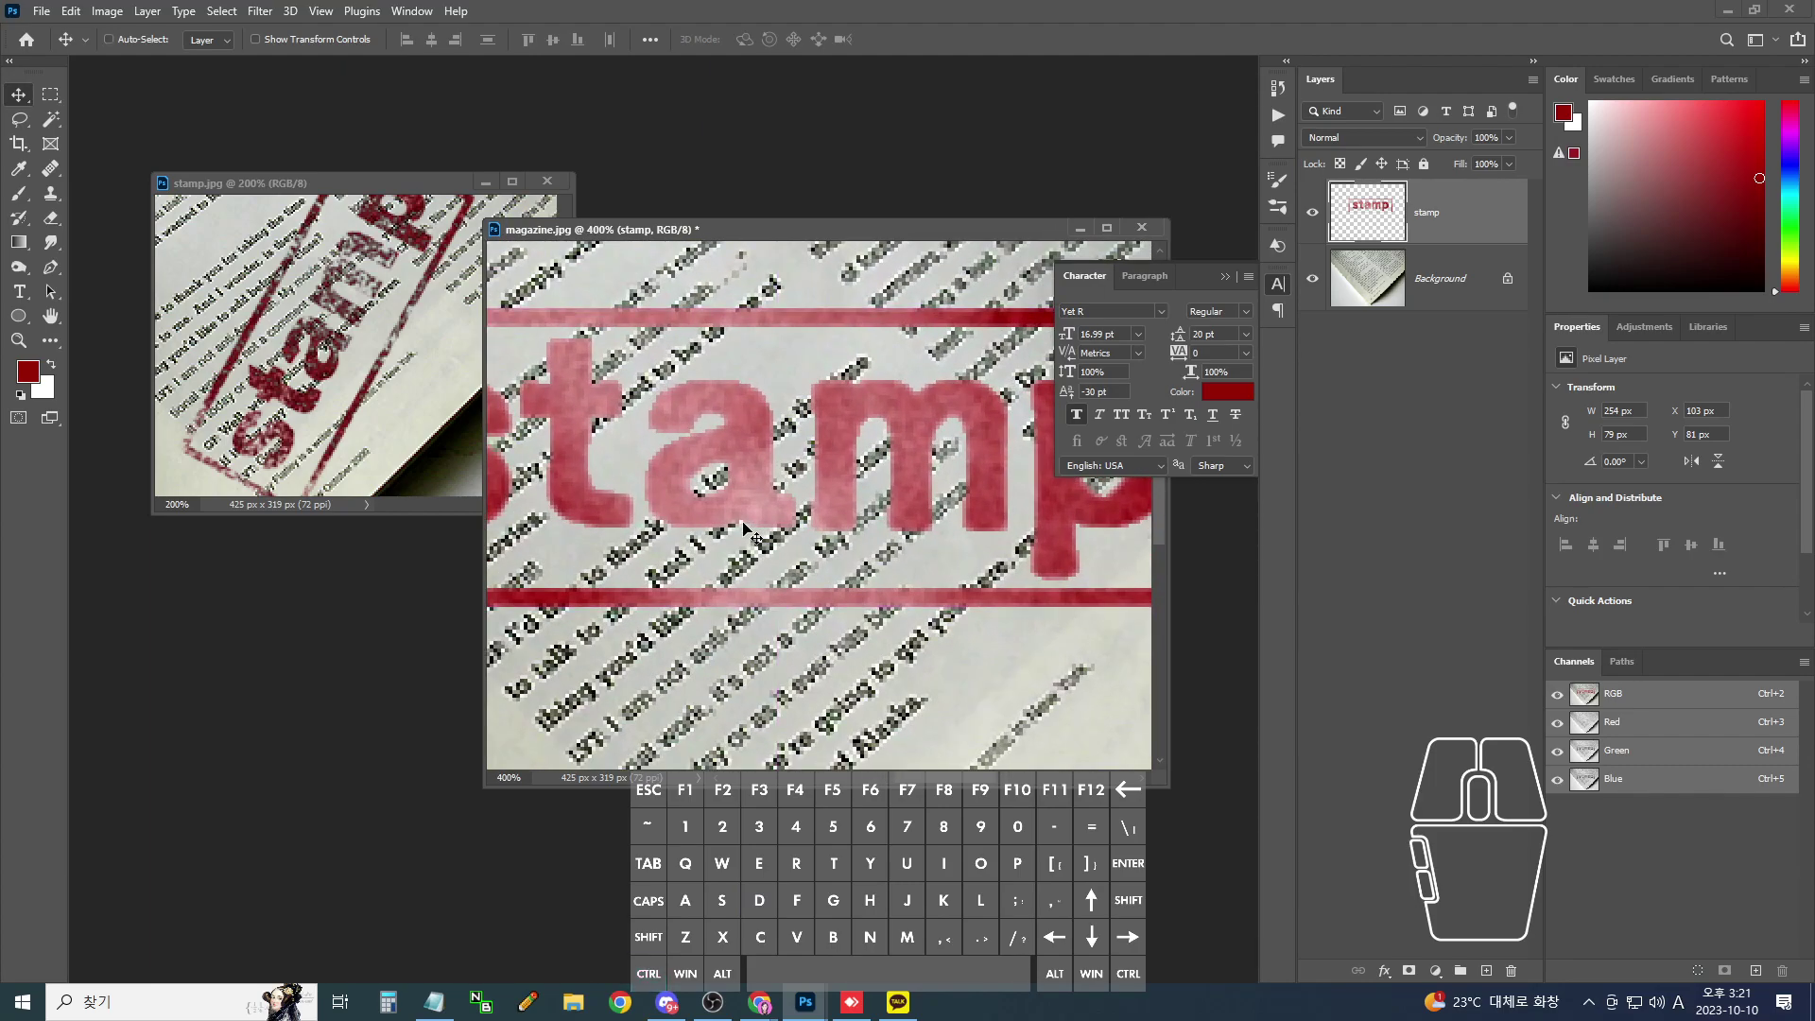
- Mark areas across the open documents, then bring up the Select menu
key(ctrl+Tab)
drag(368, 288, 318, 343)
mouse_move(220, 477)
mouse_down()
mouse_move(203, 463)
mouse_move(214, 475)
mouse_up()
mouse_move(366, 433)
mouse_down()
mouse_move(321, 378)
mouse_move(345, 352)
mouse_up()
mouse_move(397, 383)
mouse_down()
mouse_move(416, 354)
mouse_move(430, 364)
mouse_up()
mouse_move(267, 283)
mouse_down()
mouse_move(237, 251)
mouse_move(284, 241)
mouse_up()
key(ctrl+Tab)
drag(491, 319, 534, 319)
mouse_move(690, 315)
mouse_down()
mouse_move(707, 339)
mouse_move(652, 421)
mouse_move(690, 416)
mouse_up()
mouse_move(761, 477)
mouse_down()
mouse_move(794, 619)
mouse_move(747, 600)
mouse_move(879, 604)
mouse_up()
key(Escape)
click(237, 13)
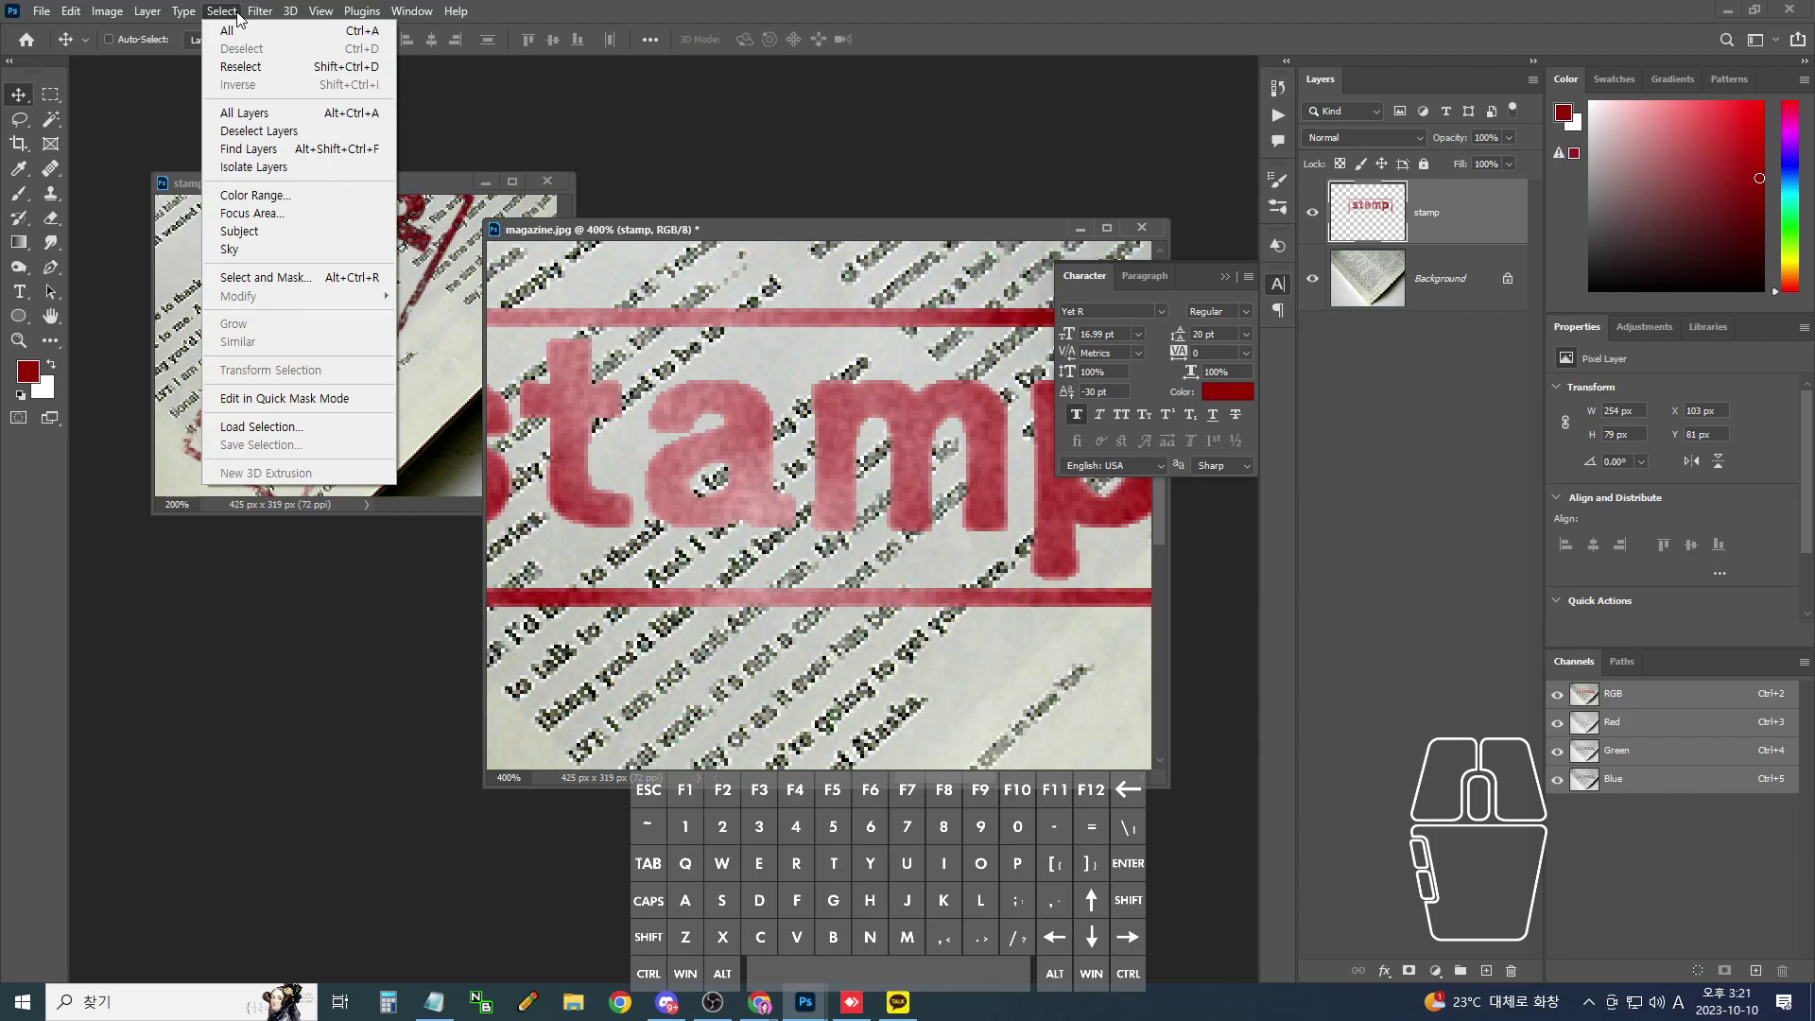
- Select the stamp ink with Color Range, sampling the red band at Fuzziness around 32
click(299, 199)
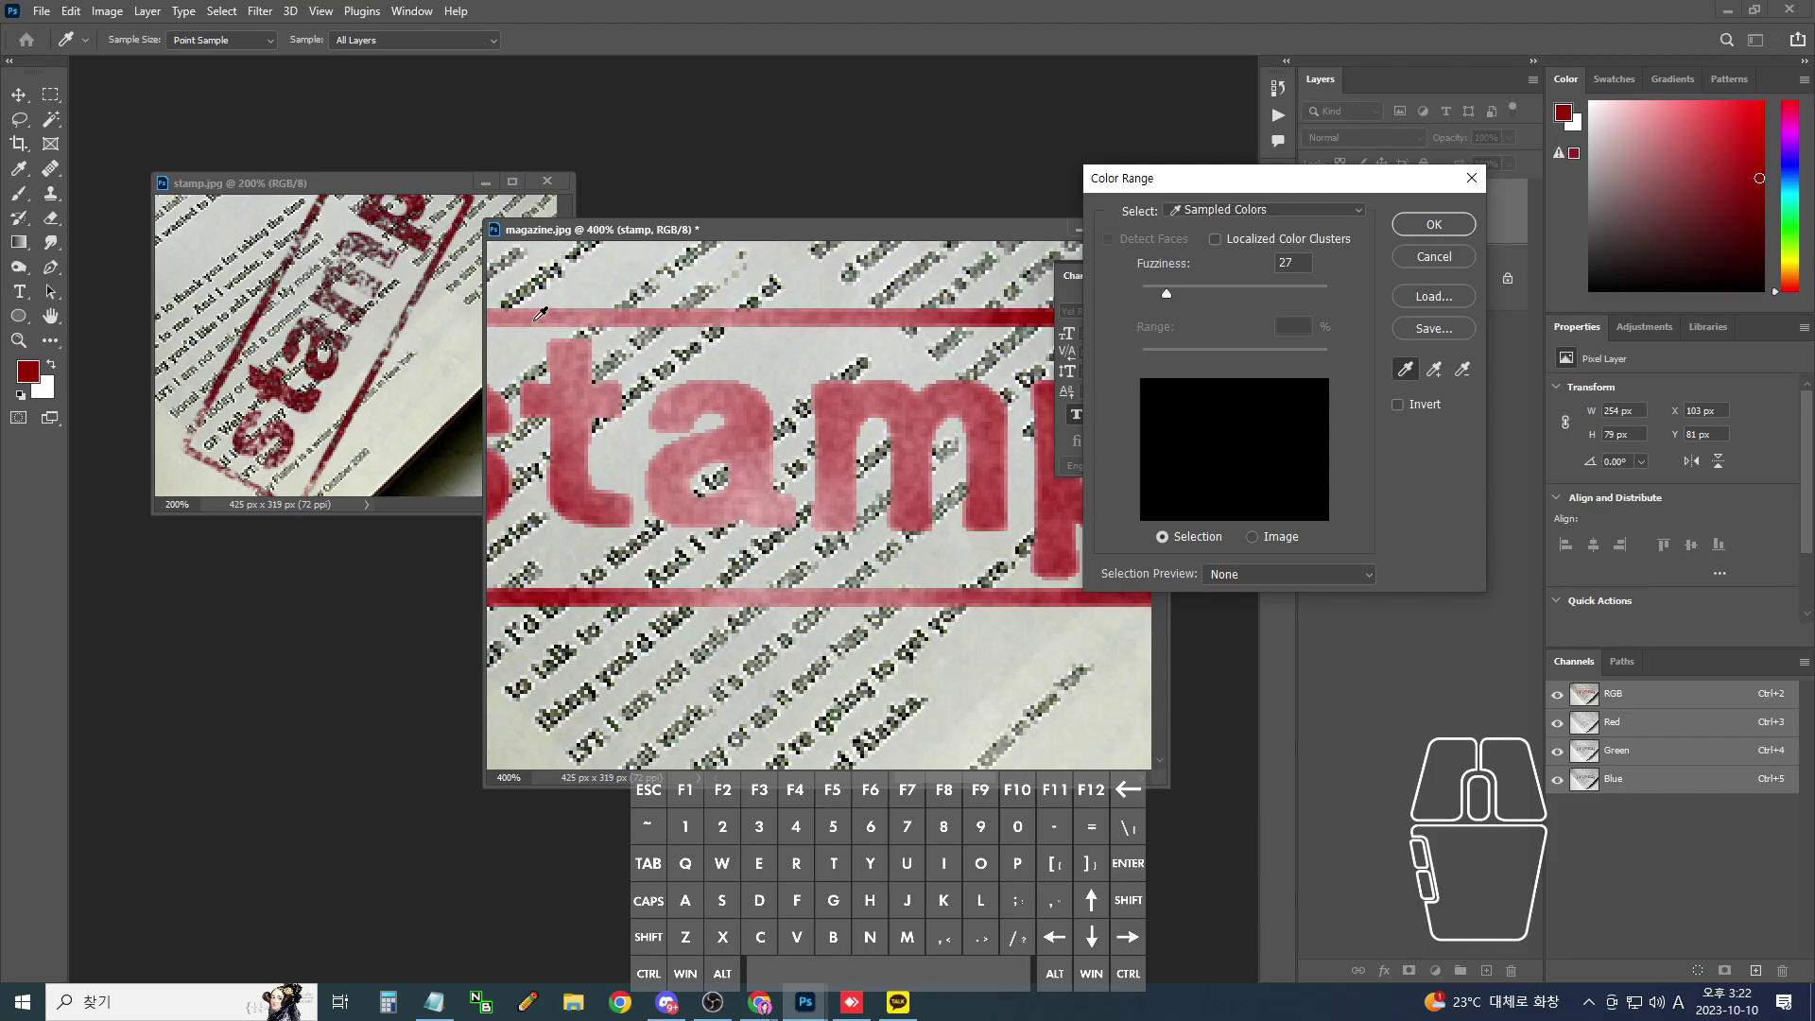
click(541, 313)
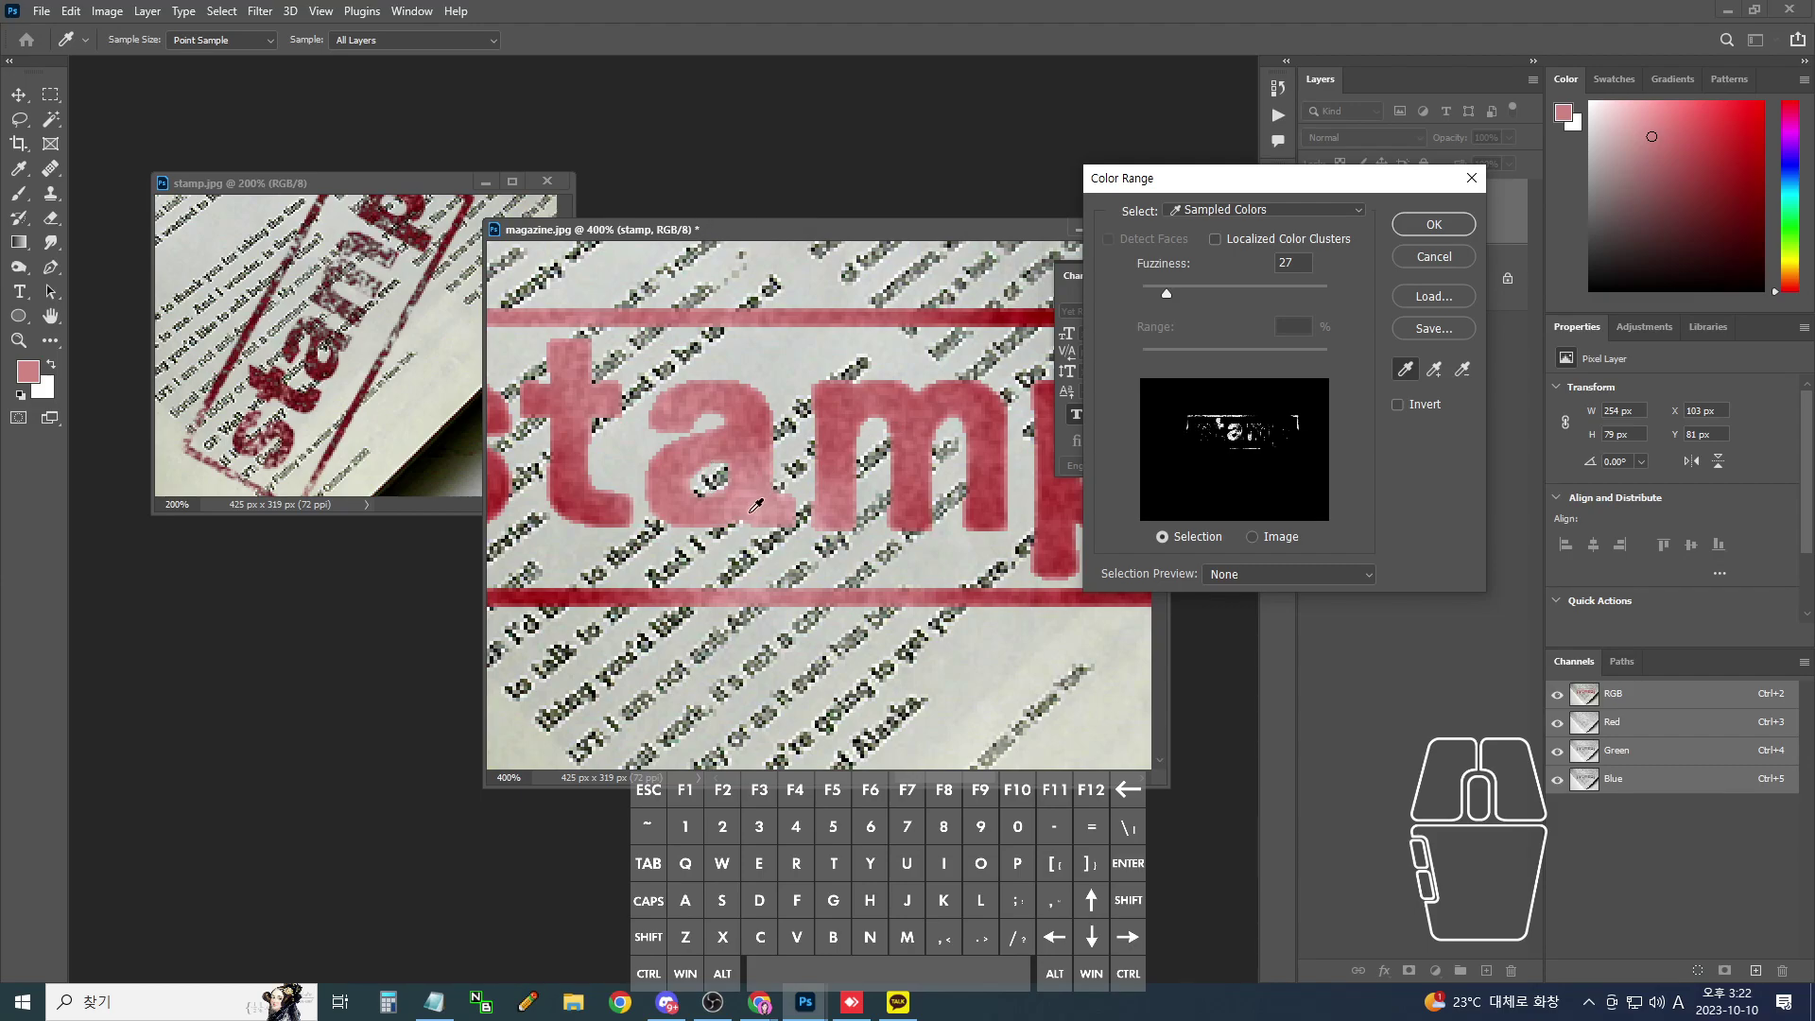
click(771, 588)
click(765, 586)
drag(1172, 289, 1258, 297)
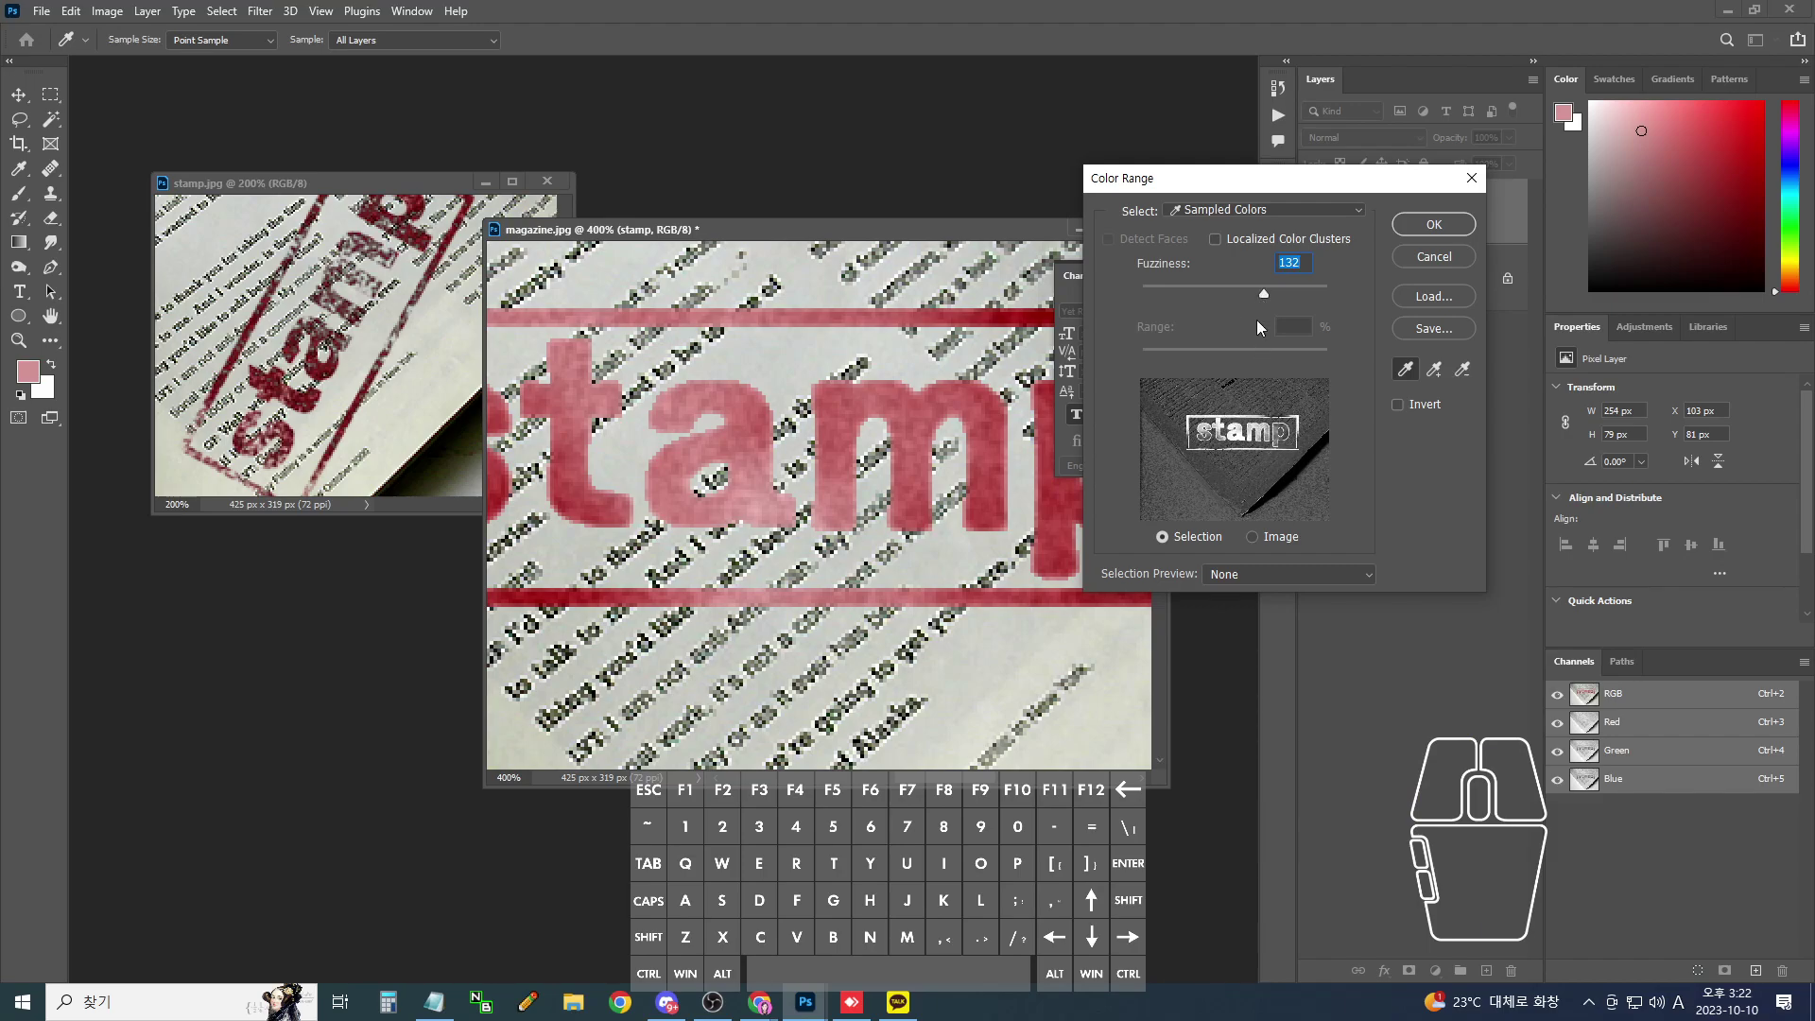
drag(1261, 289, 1165, 291)
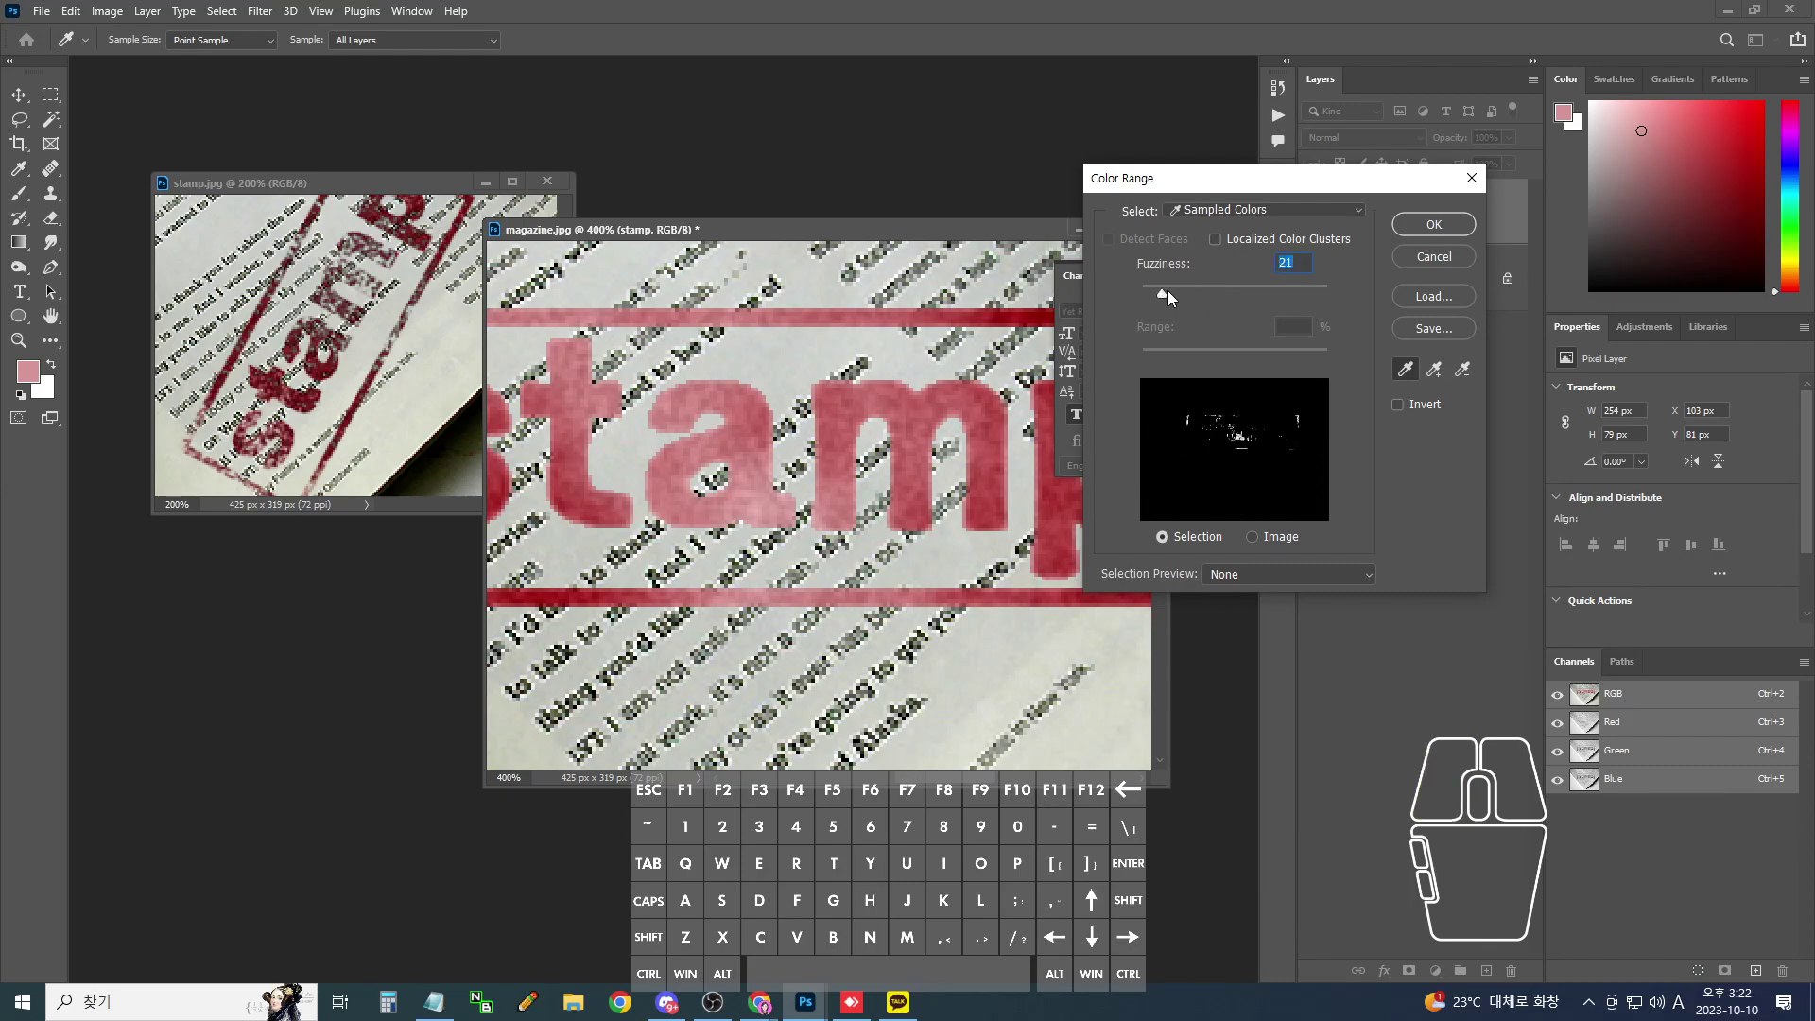
key(super)
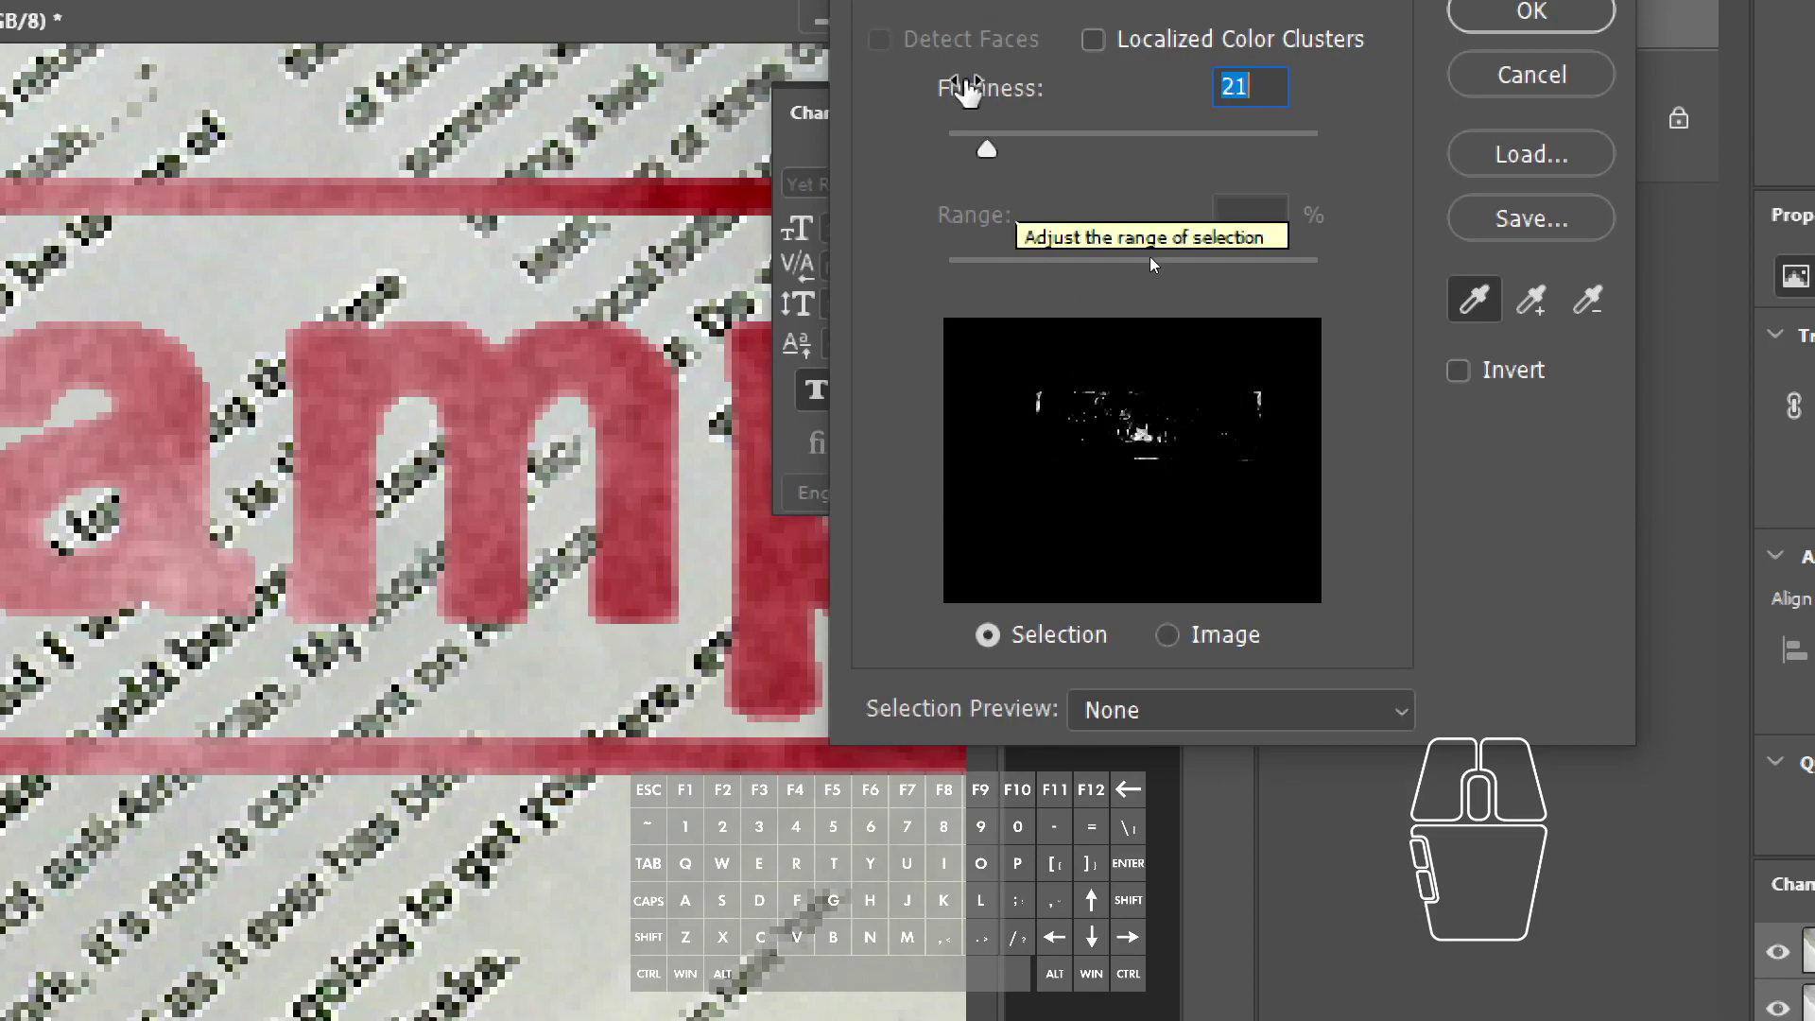
drag(987, 148, 1008, 152)
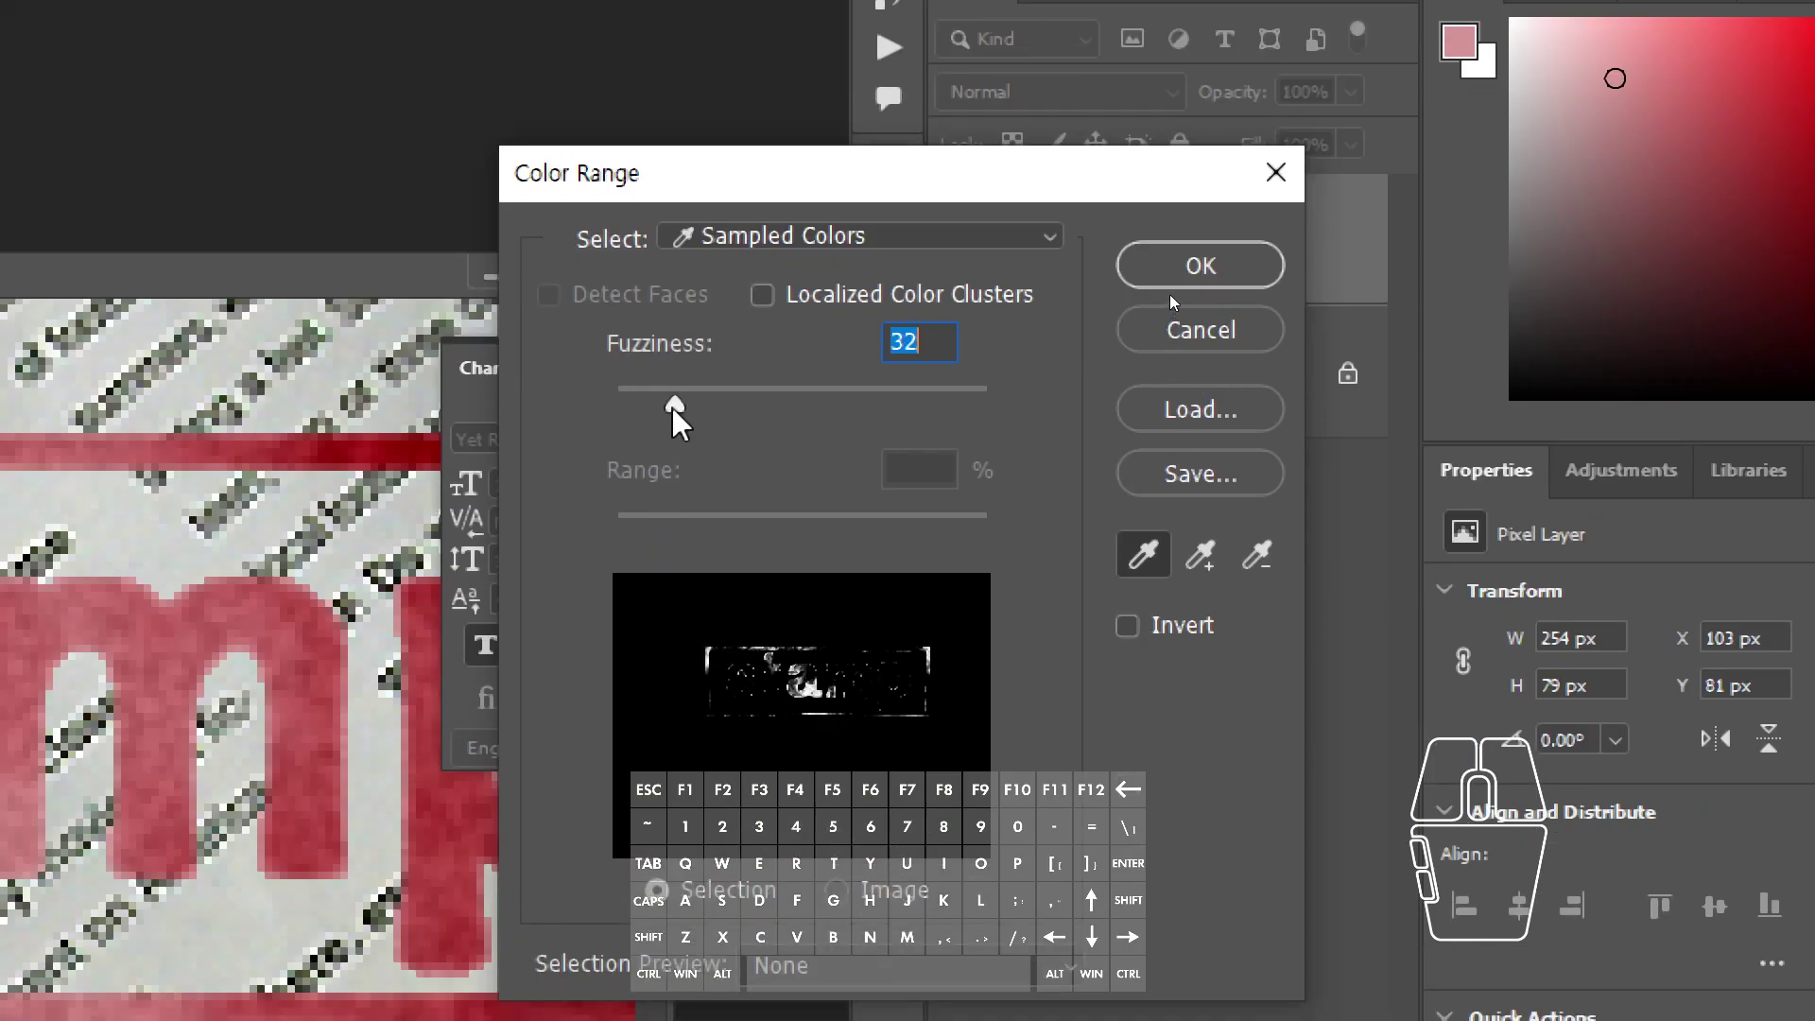
mouse_move(672, 567)
mouse_down()
mouse_move(755, 571)
mouse_move(650, 570)
mouse_up()
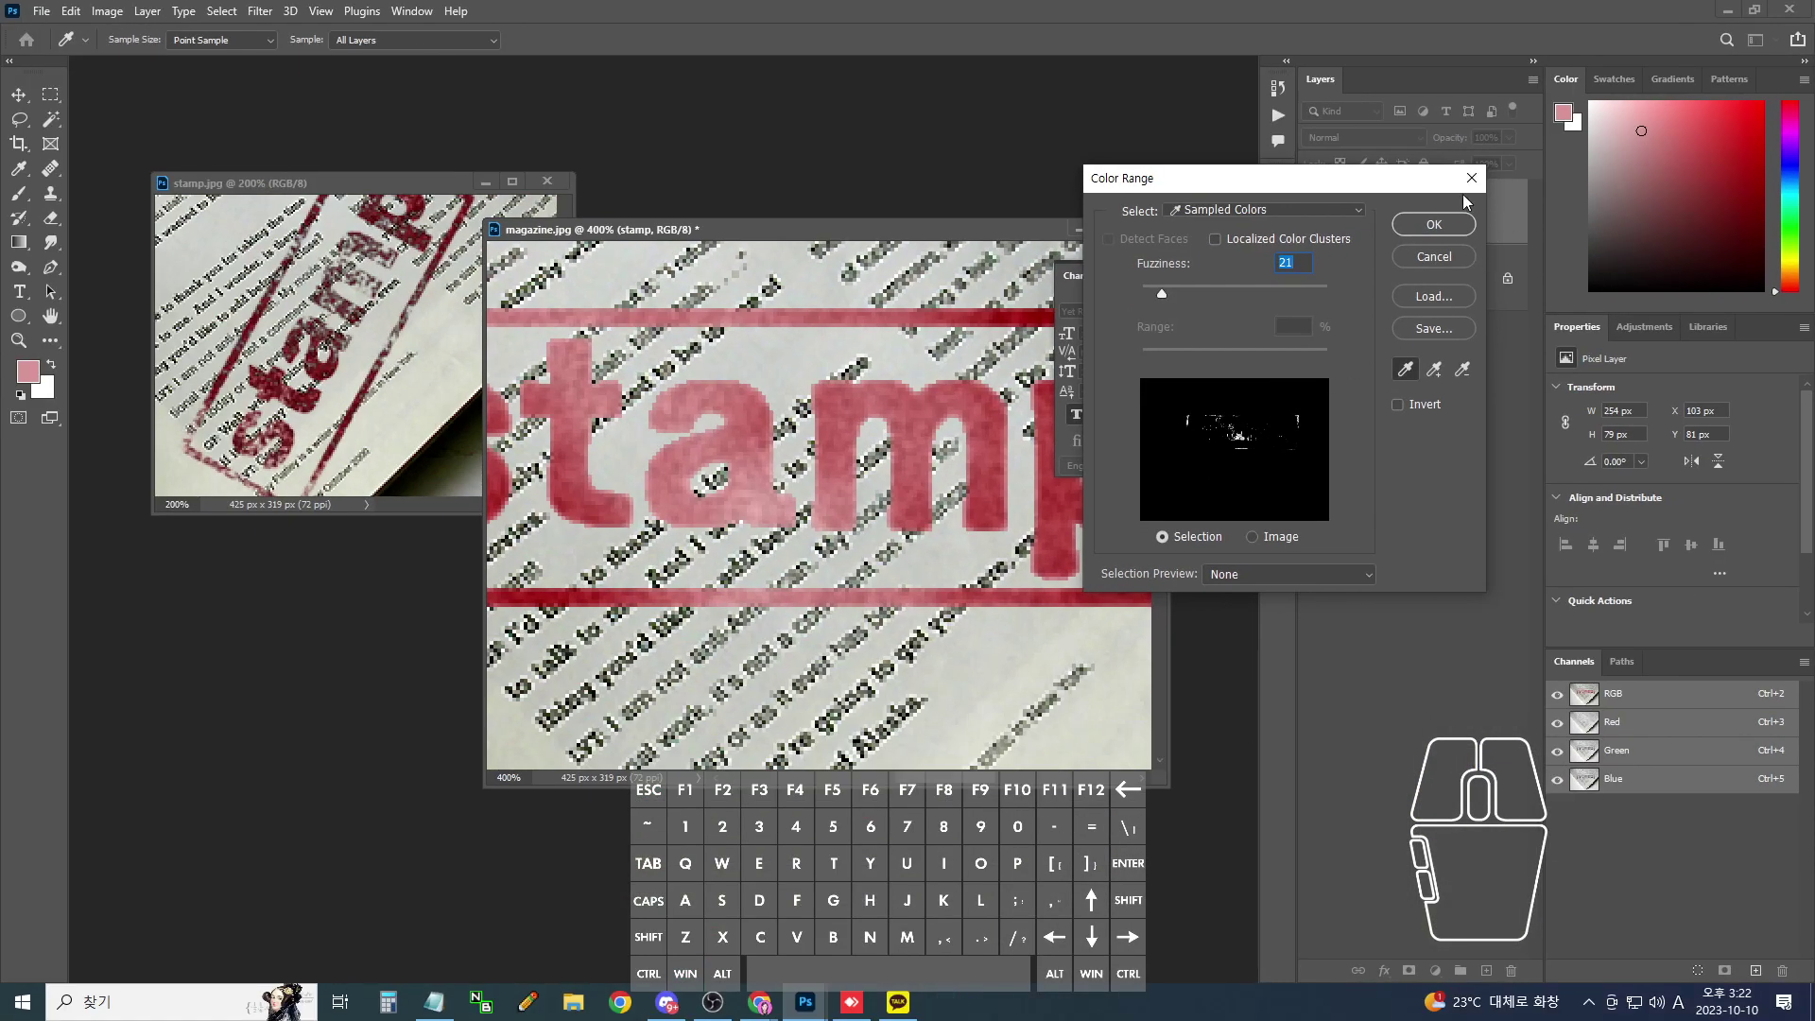
click(1436, 222)
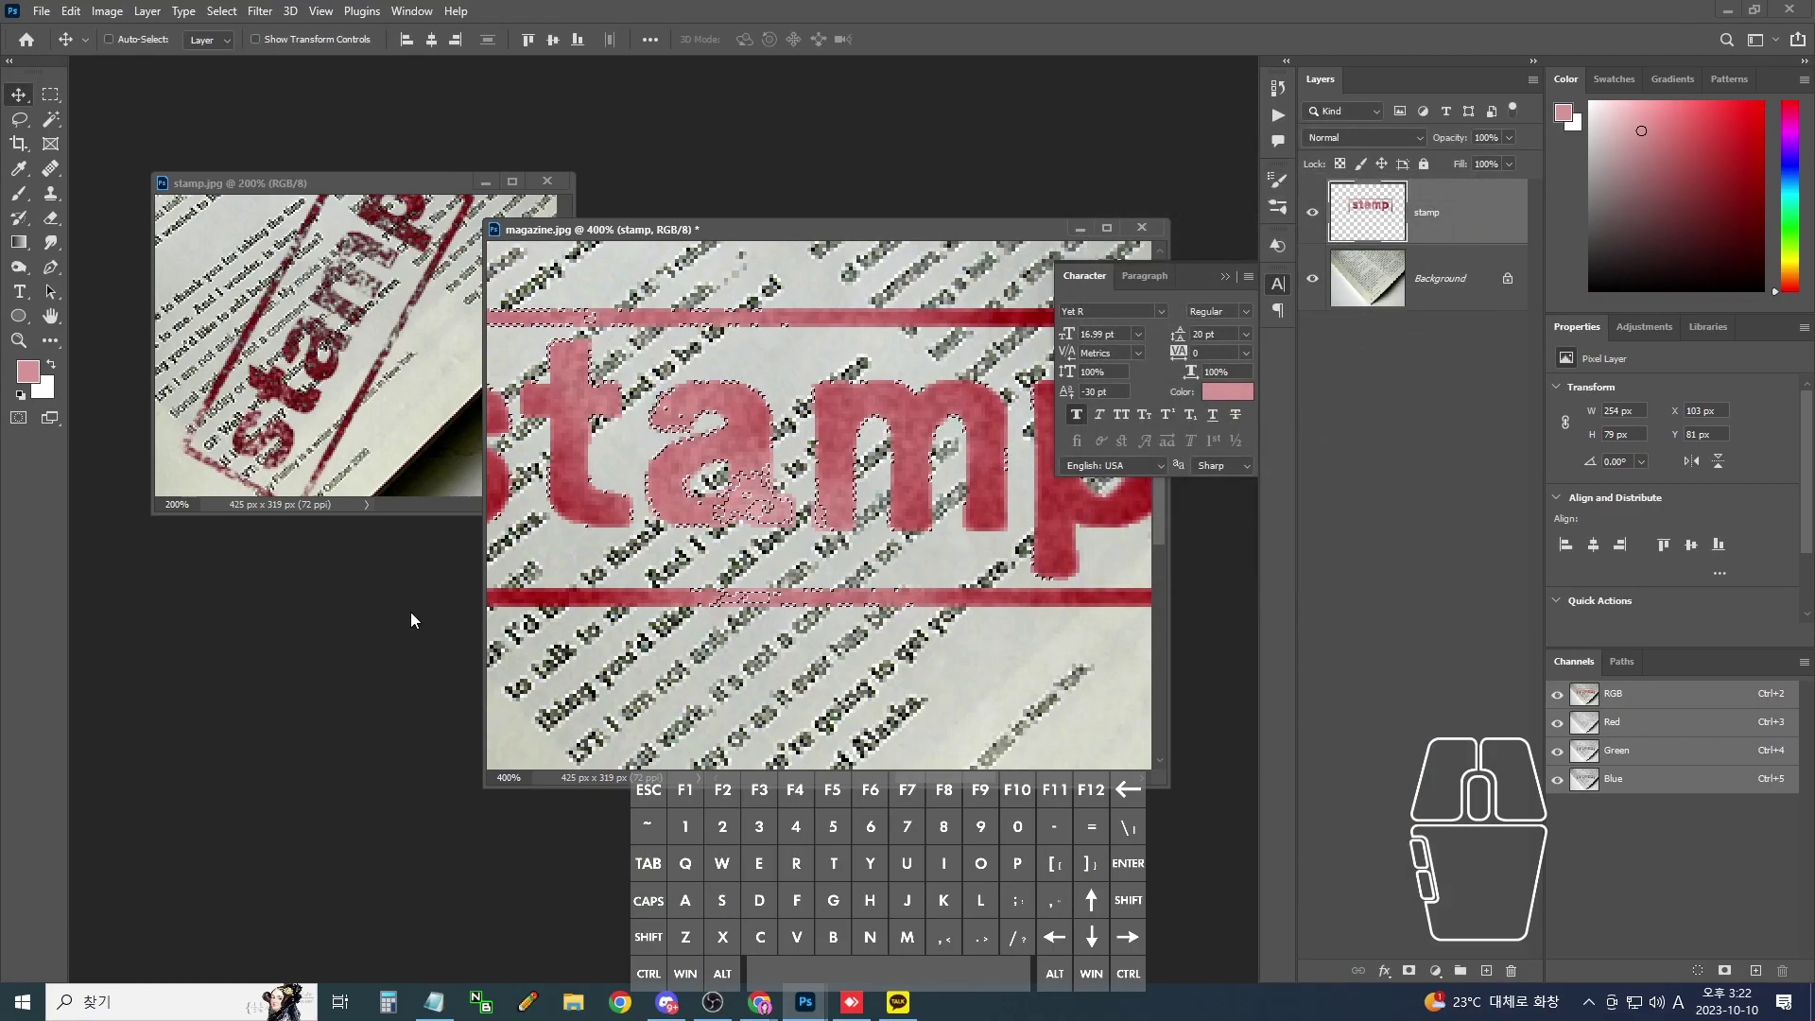
- Drop the colour selection and reopen the Select menu
key(ctrl+minus)
key(ctrl+minus)
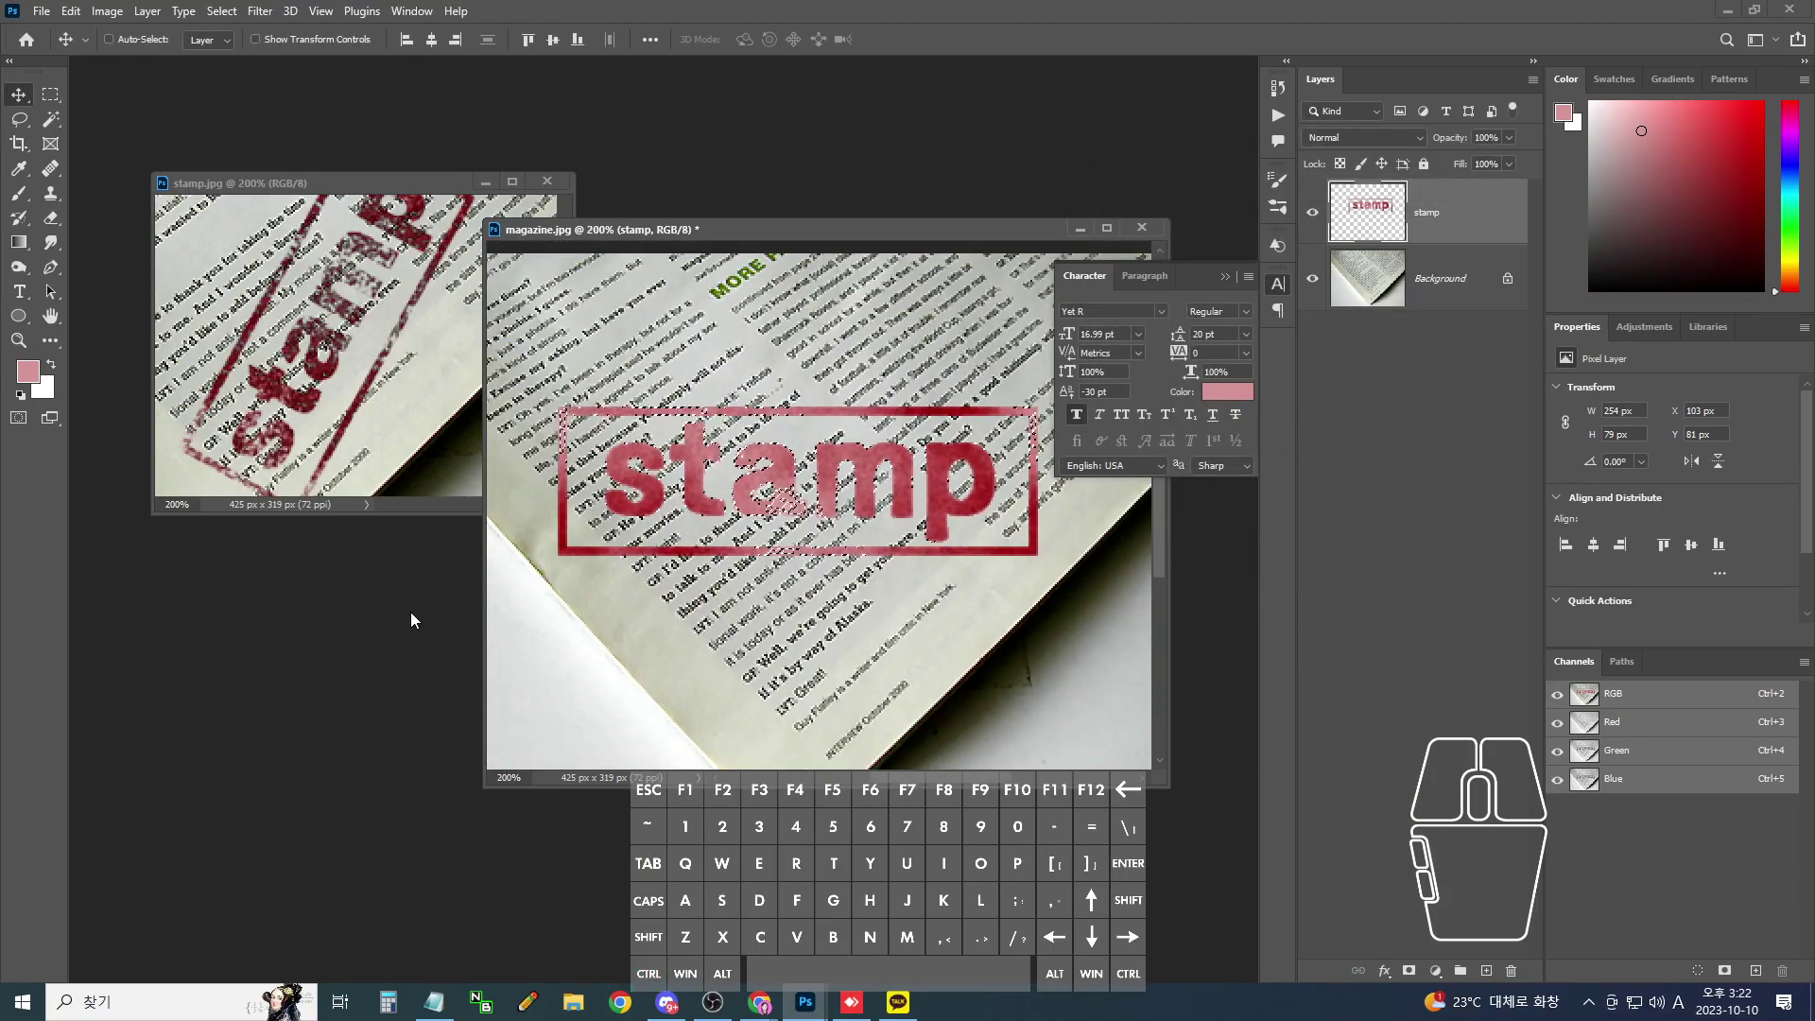
key(ctrl+d)
key(ctrl+plus)
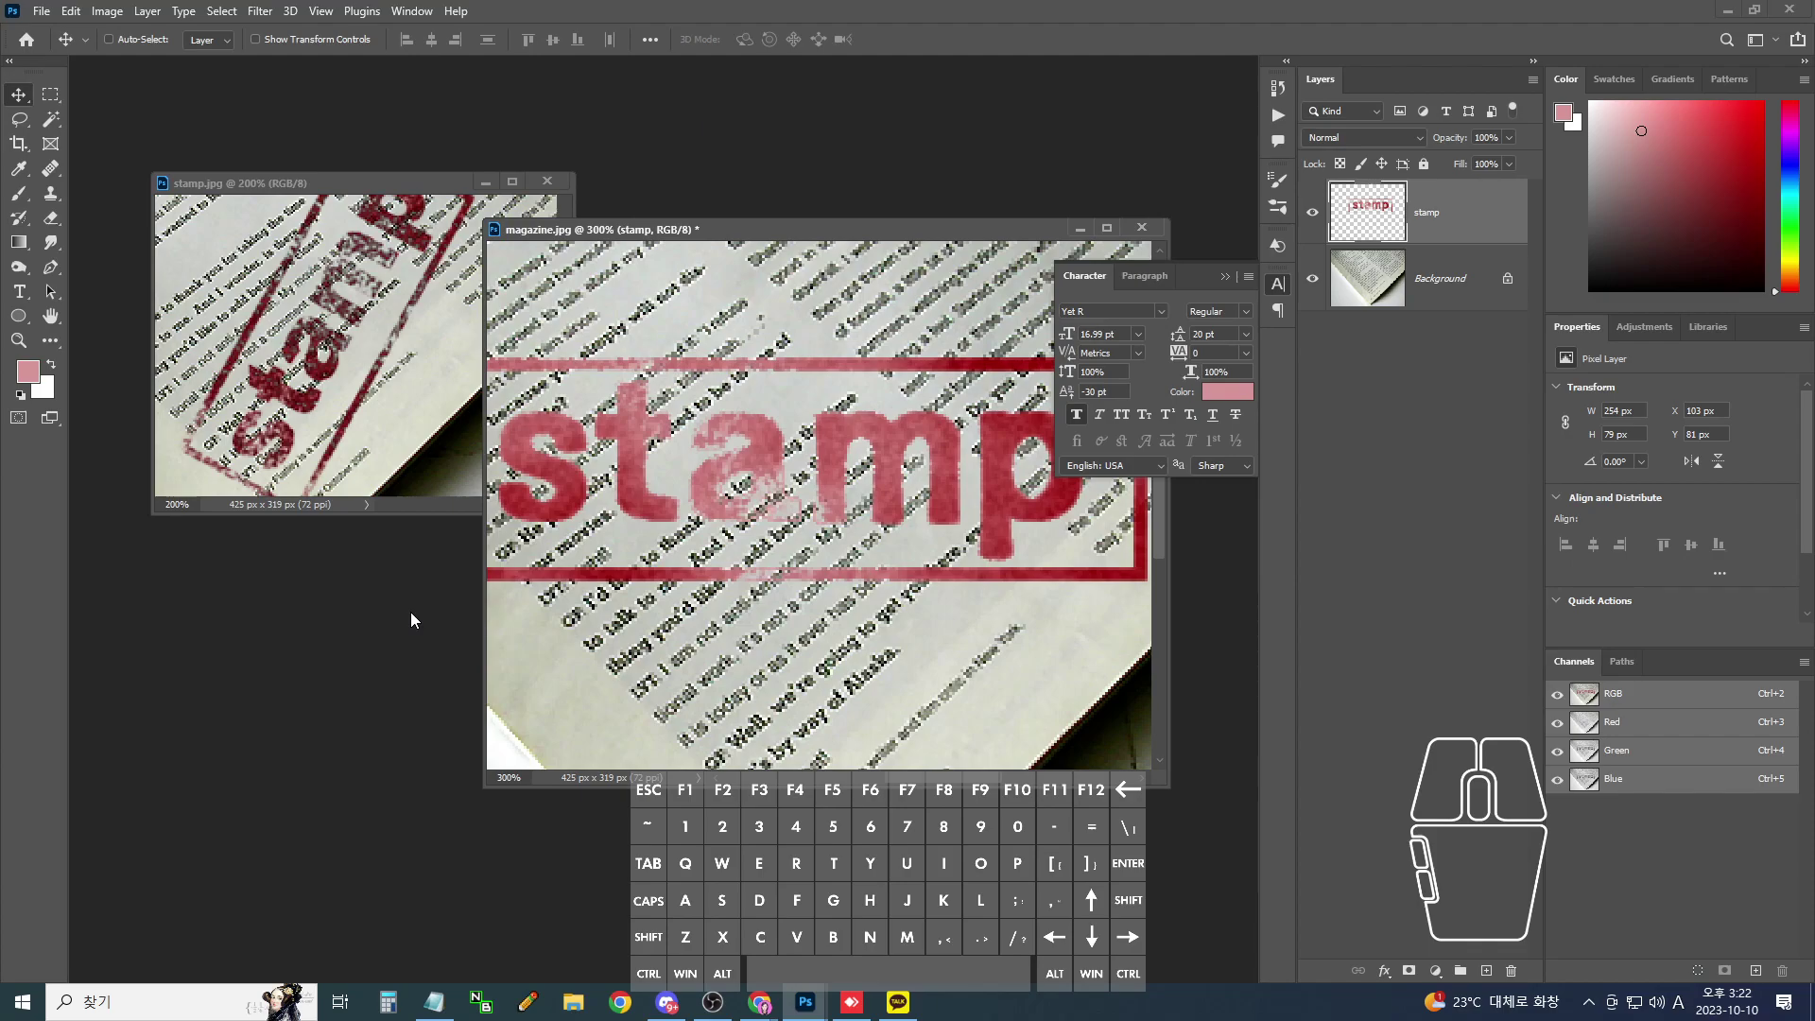
click(221, 11)
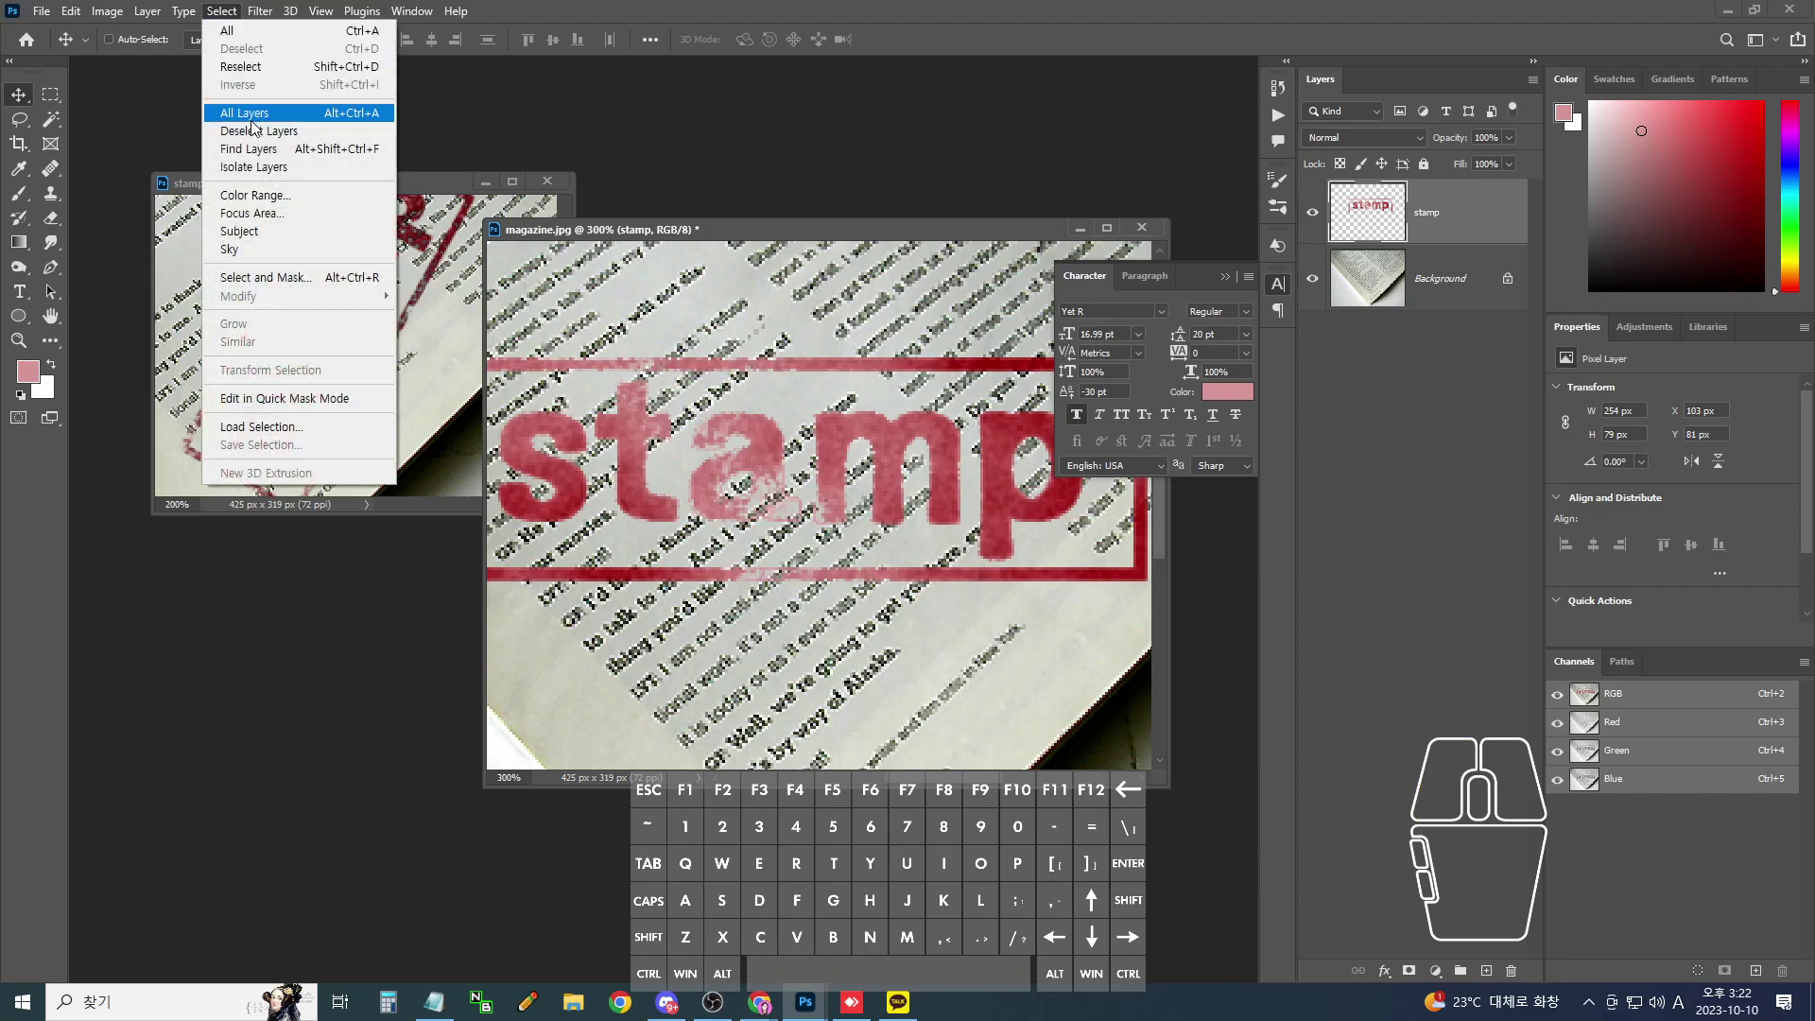
- Select the stamp's darker red ink with Color Range at Fuzziness 7
click(251, 195)
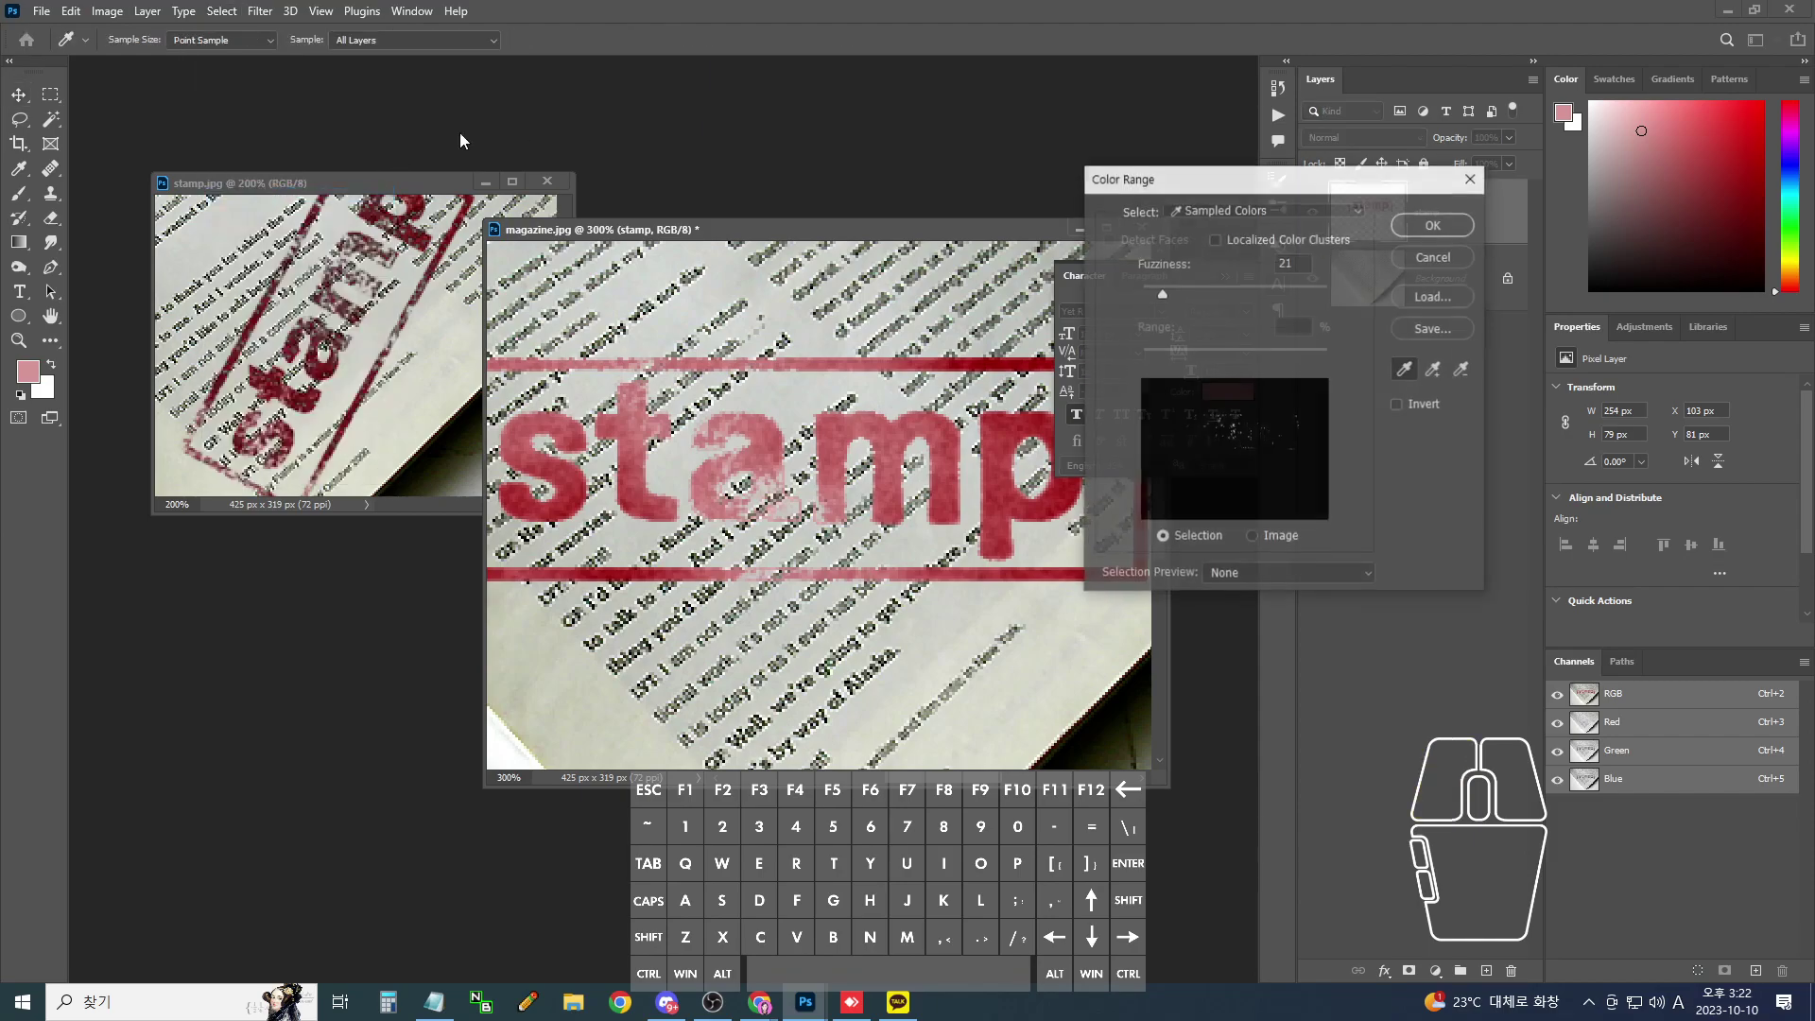
click(915, 416)
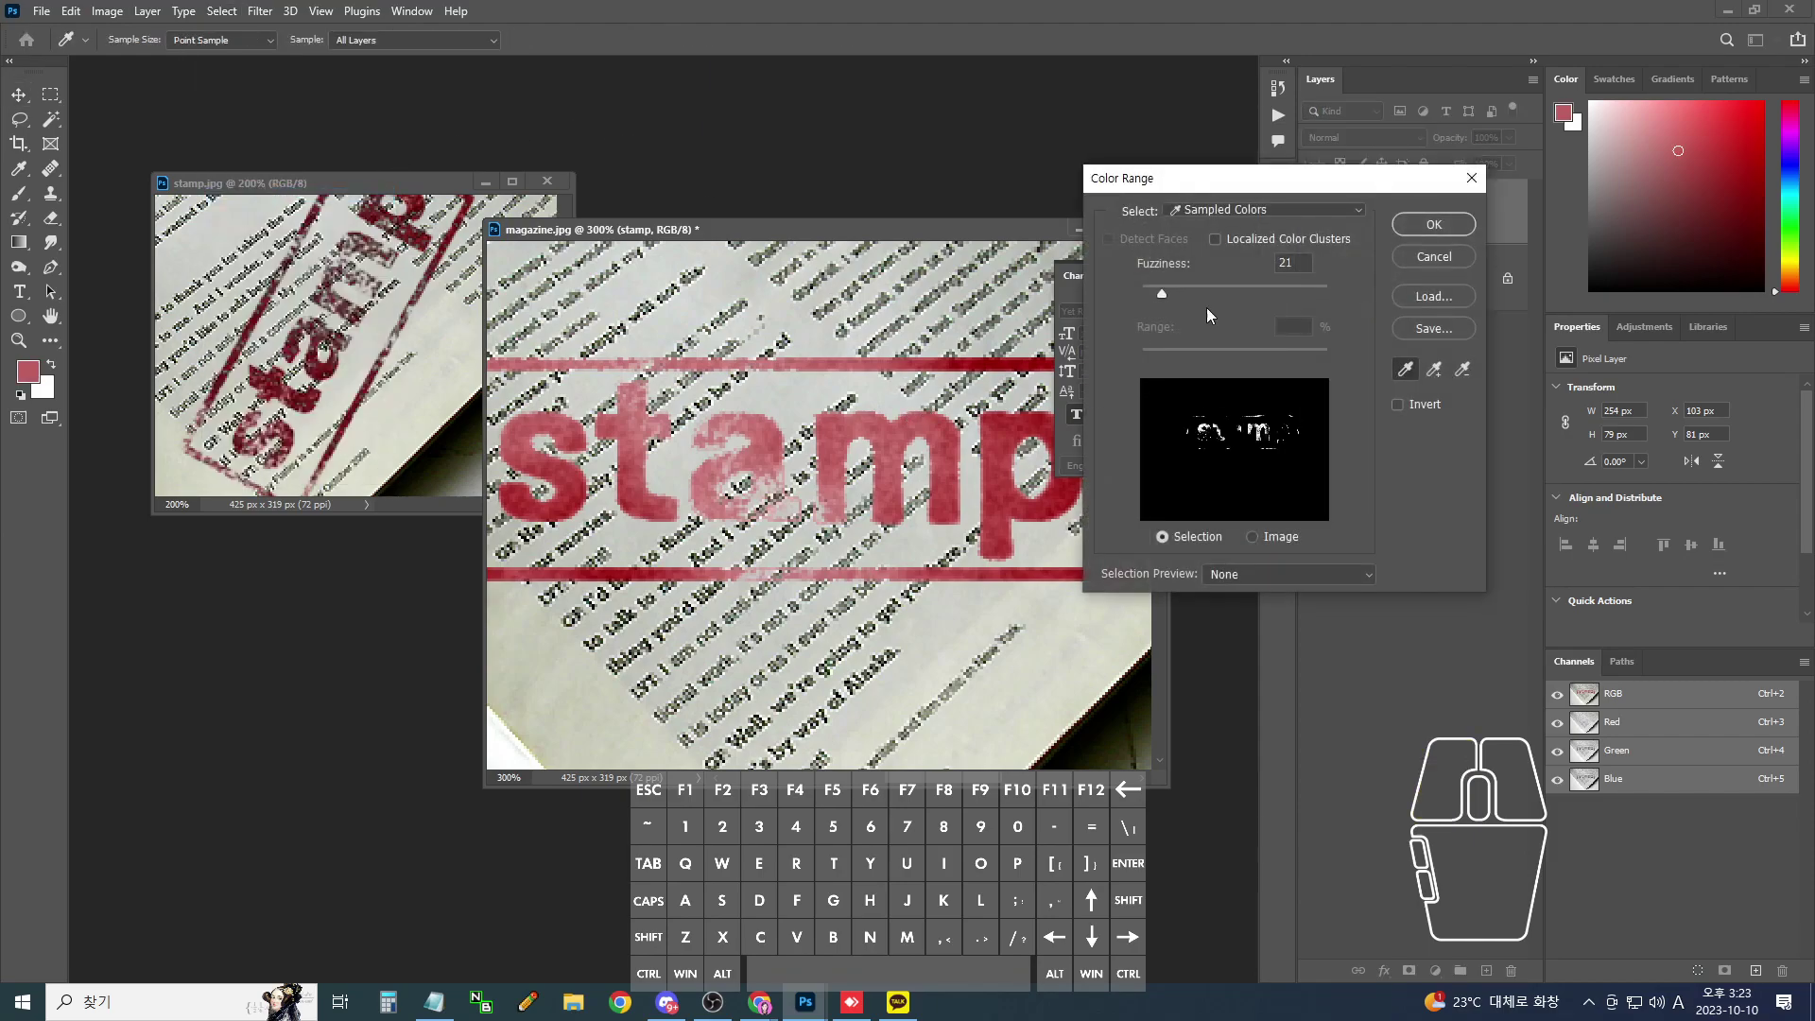
drag(1162, 292, 1153, 293)
click(1149, 297)
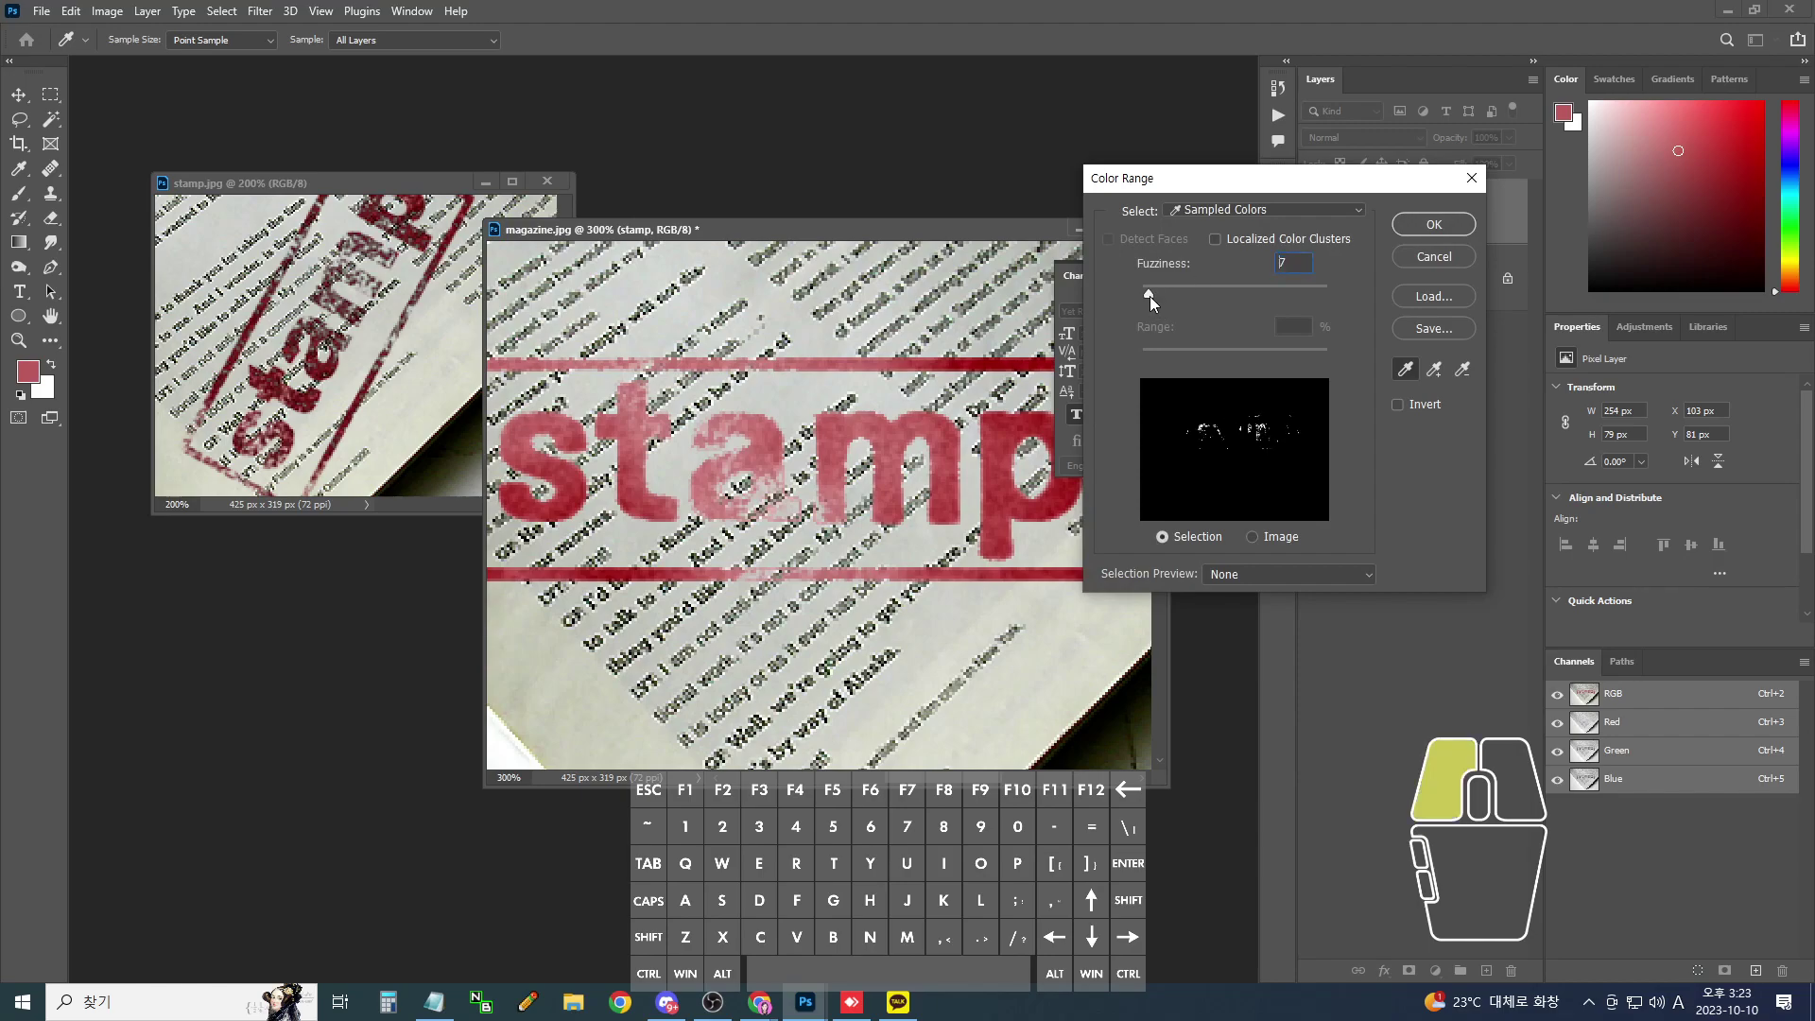
click(1433, 229)
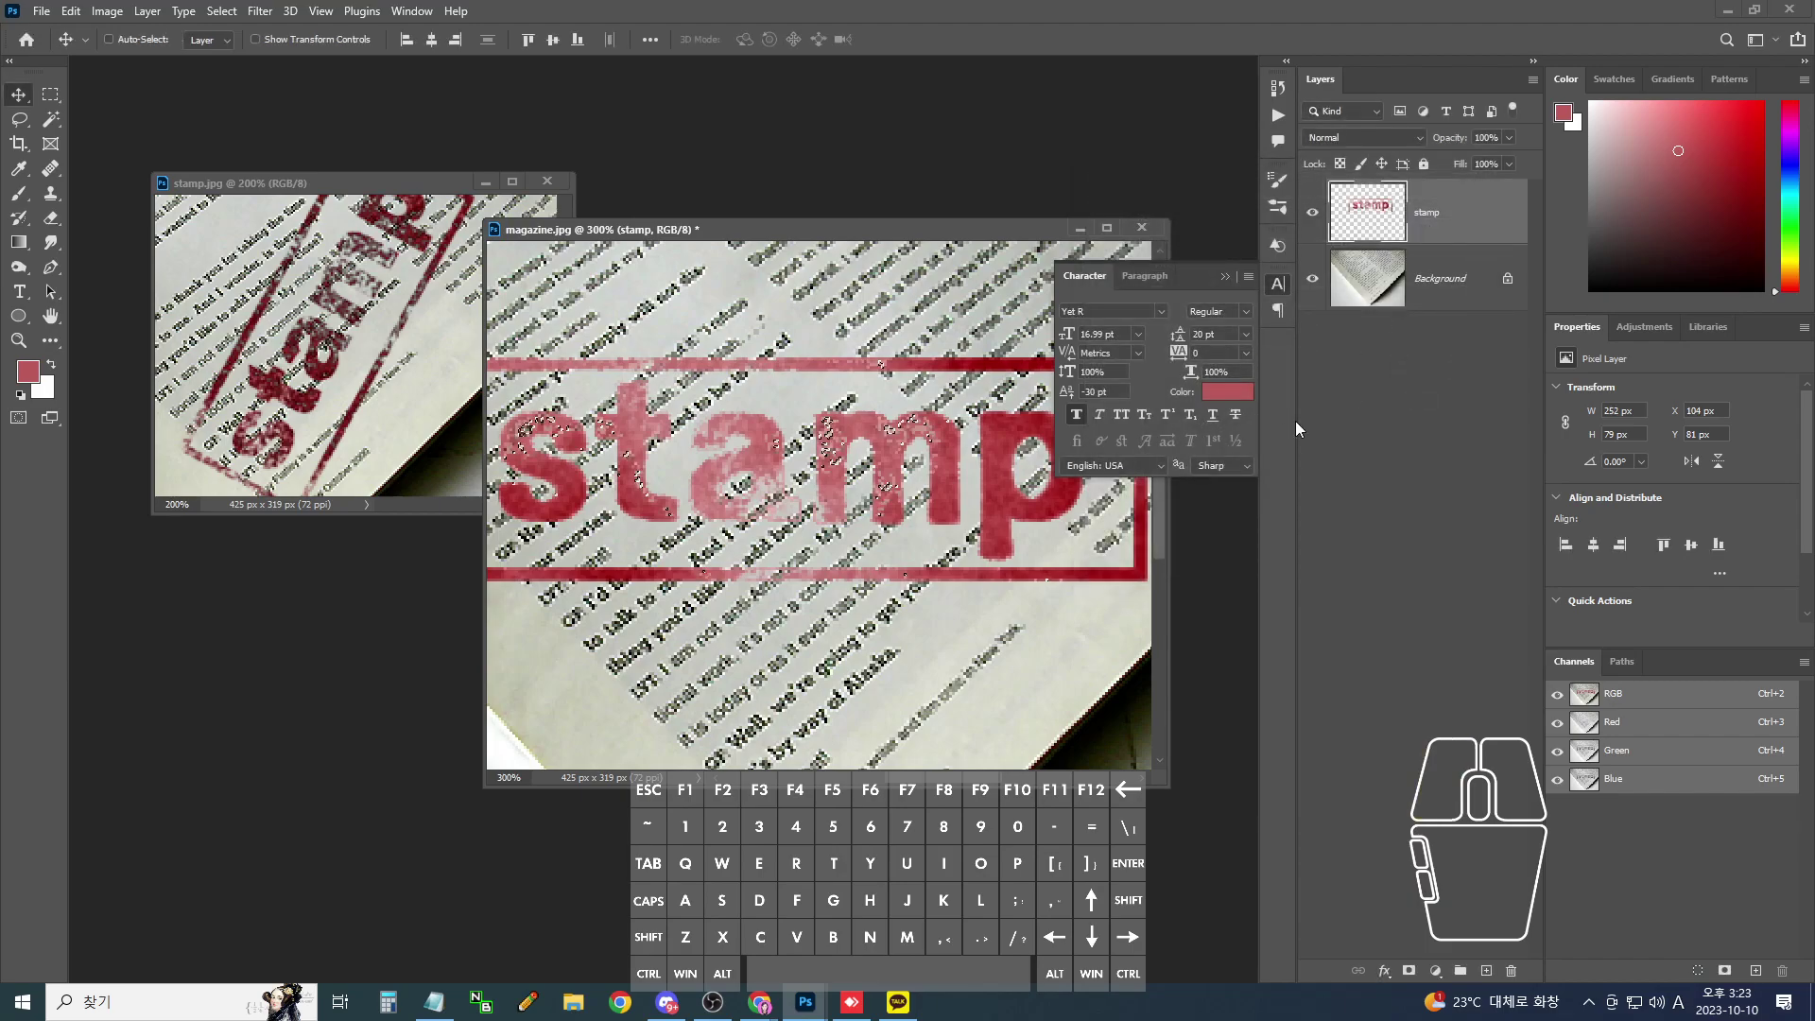
- Clear the selection and return to the 200% view
key(ctrl+d)
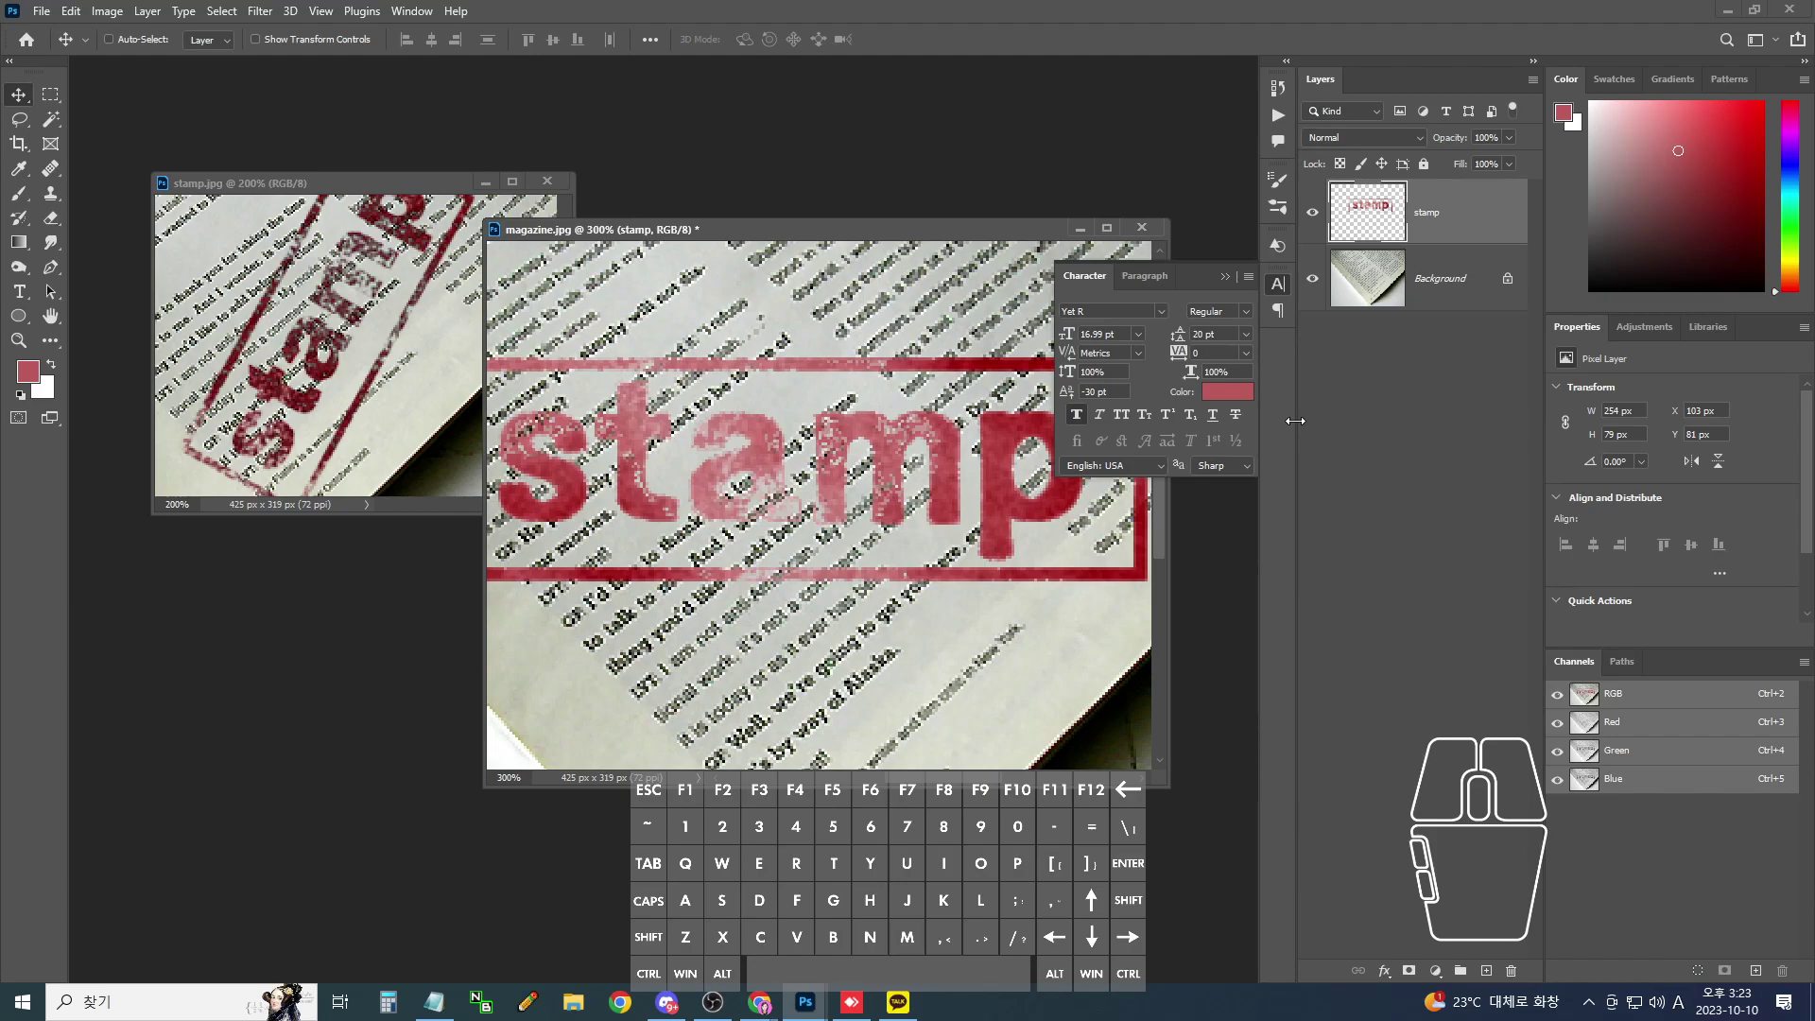
key(ctrl+minus)
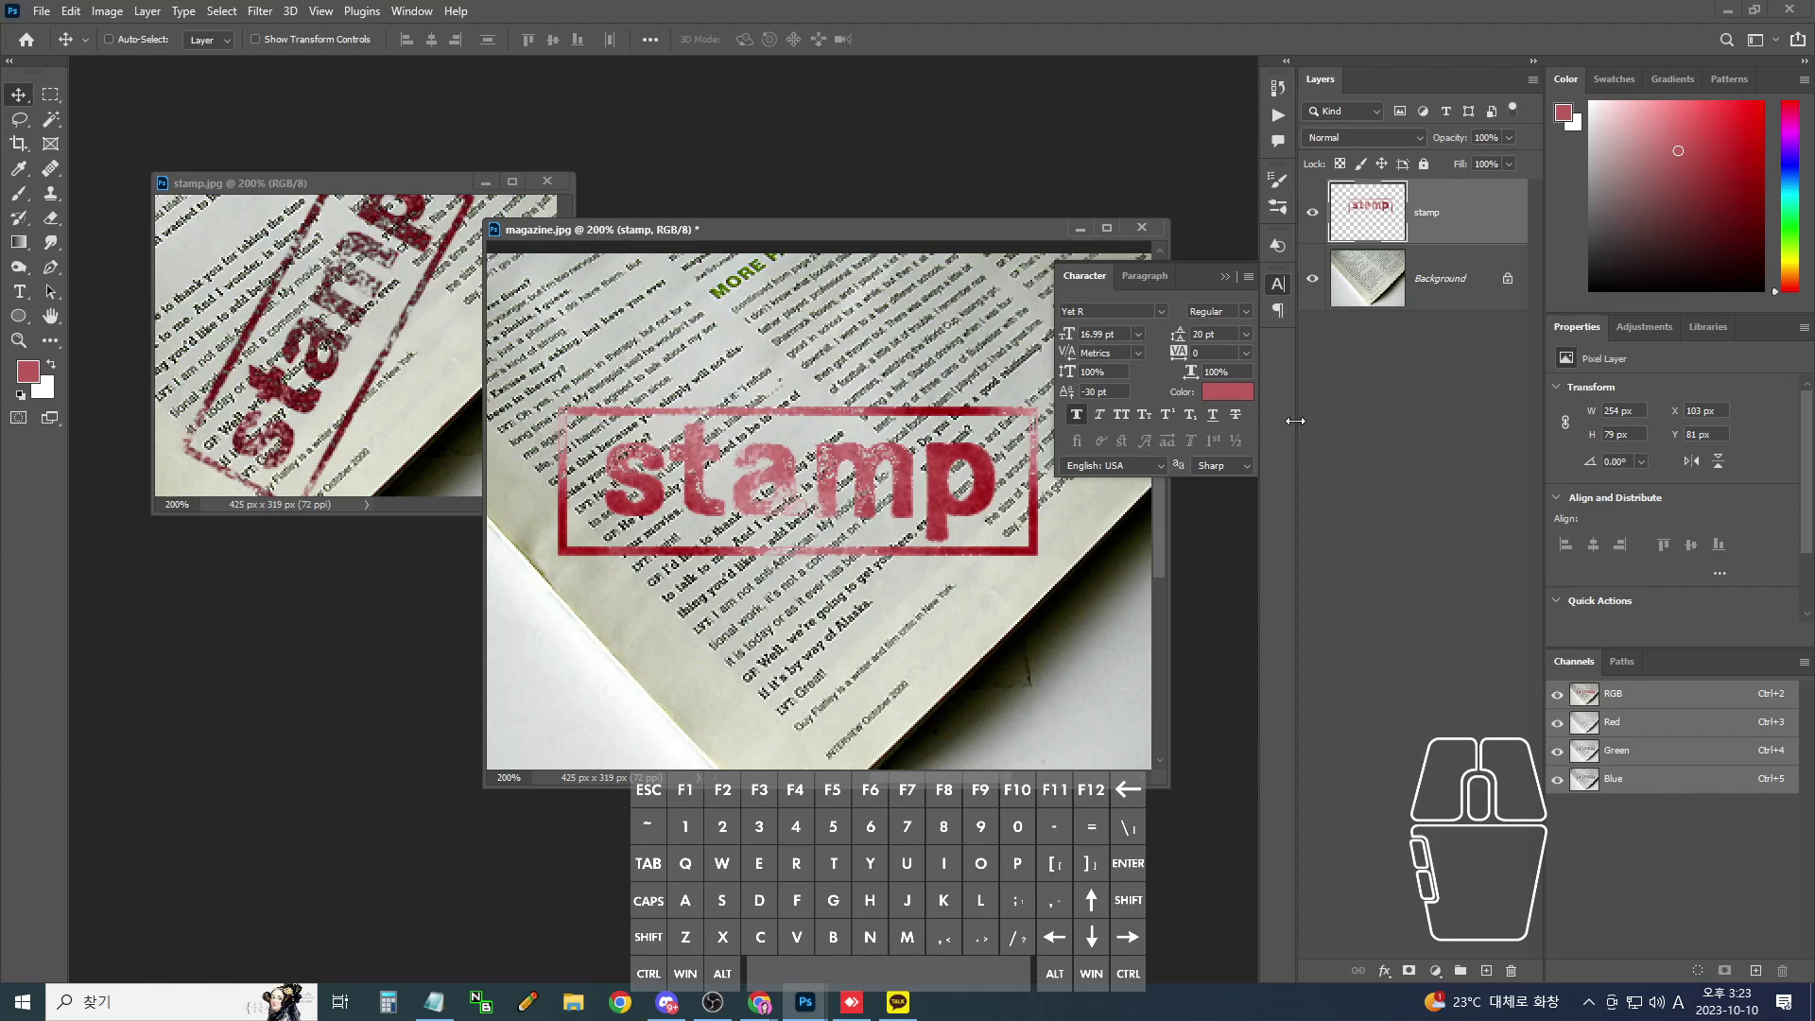
key(ctrl+plus)
key(ctrl+minus)
- Set the stamp layer's blend mode to Multiply and start Free Transform
click(1384, 139)
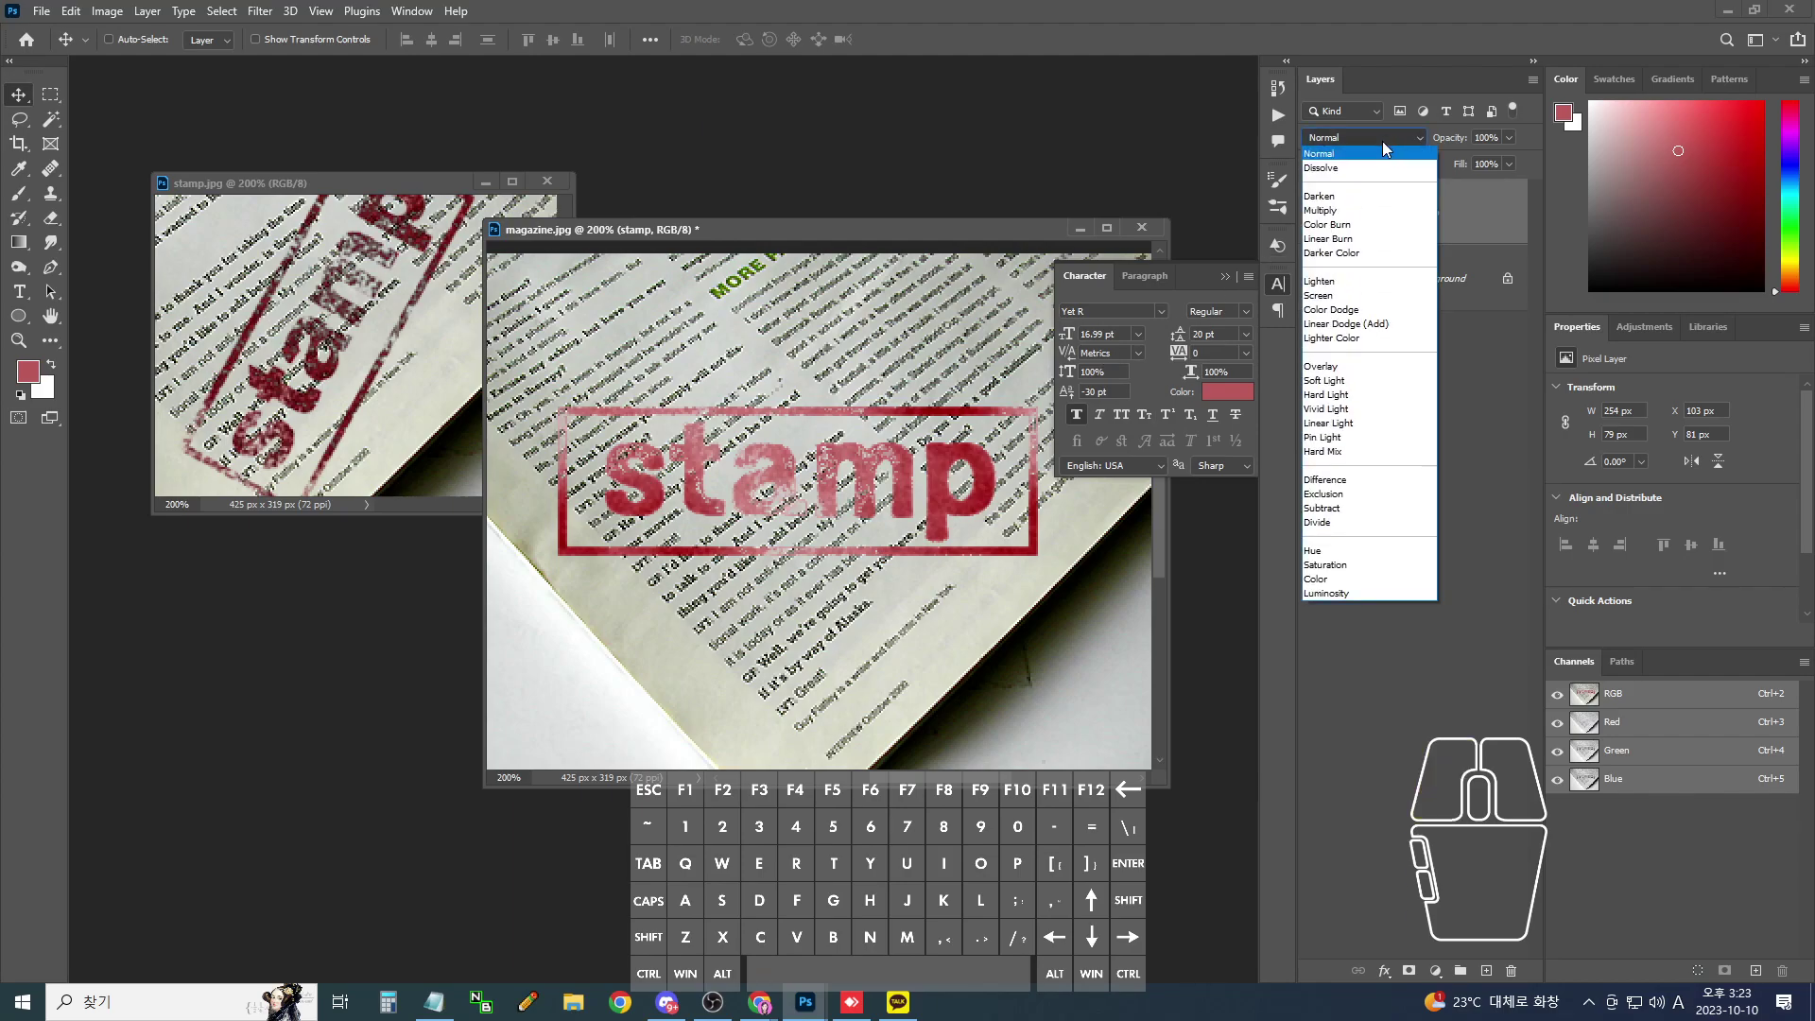
click(1353, 211)
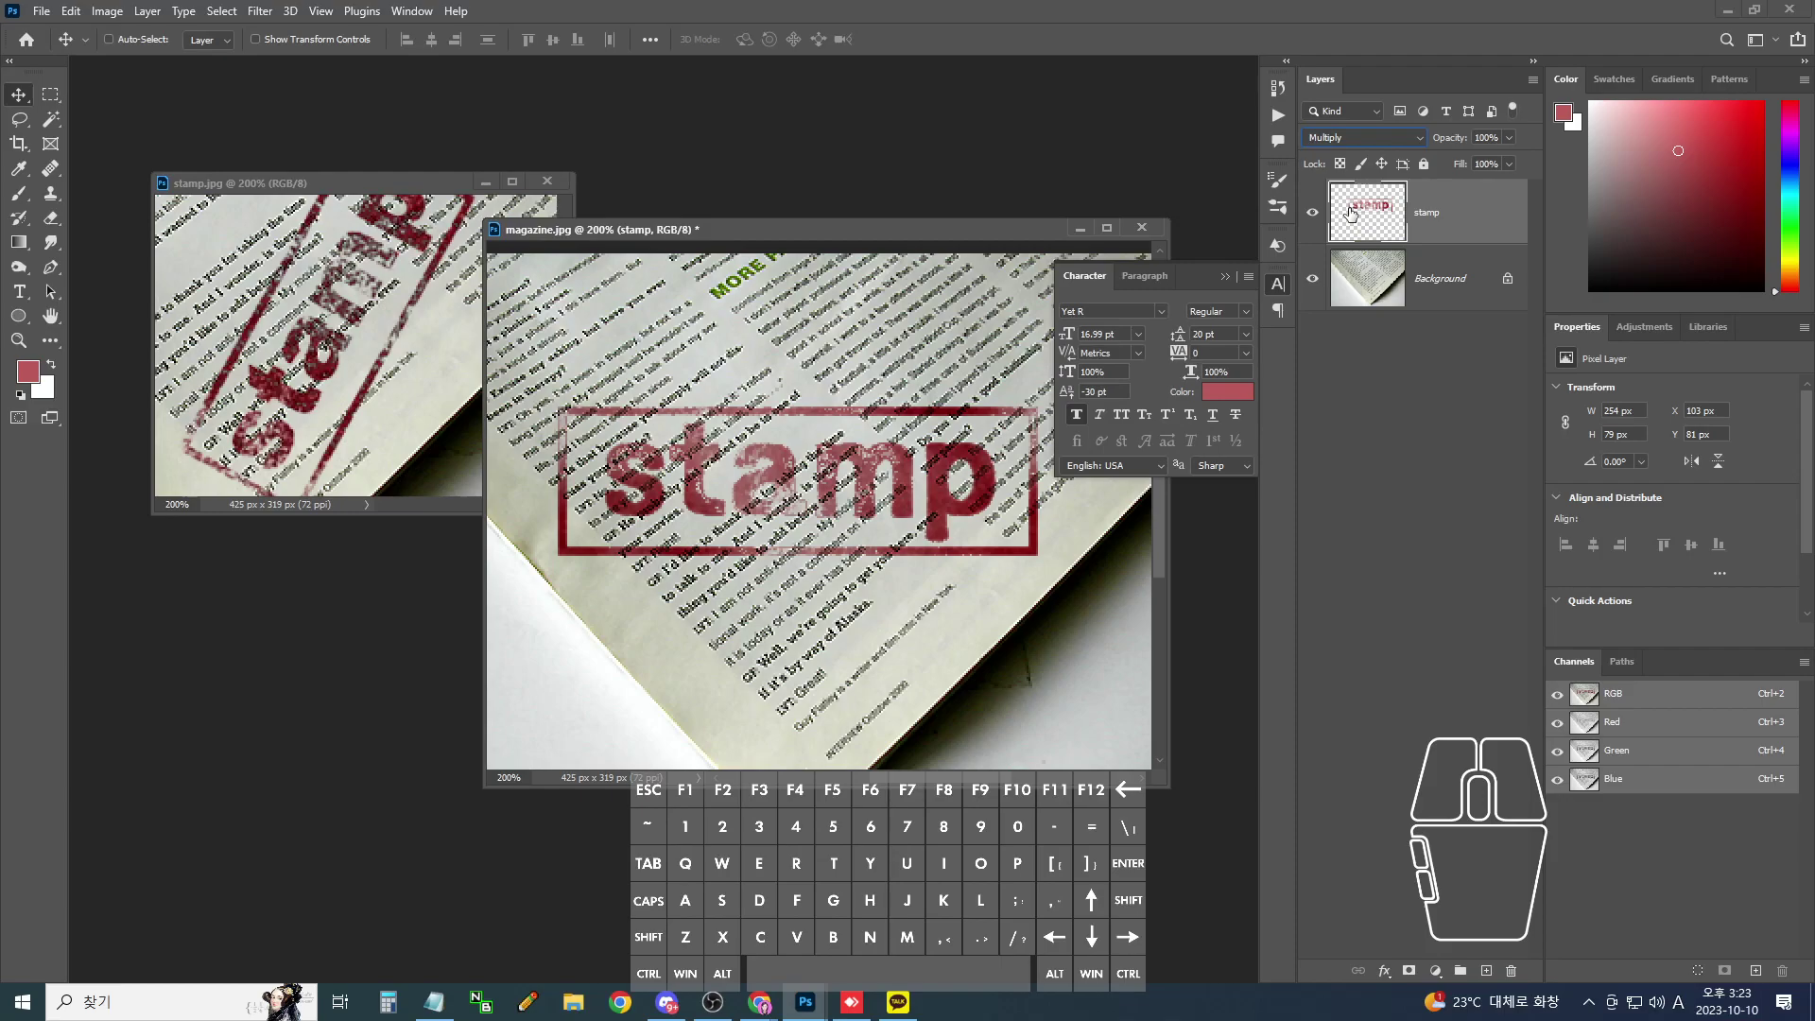
key(ctrl+t)
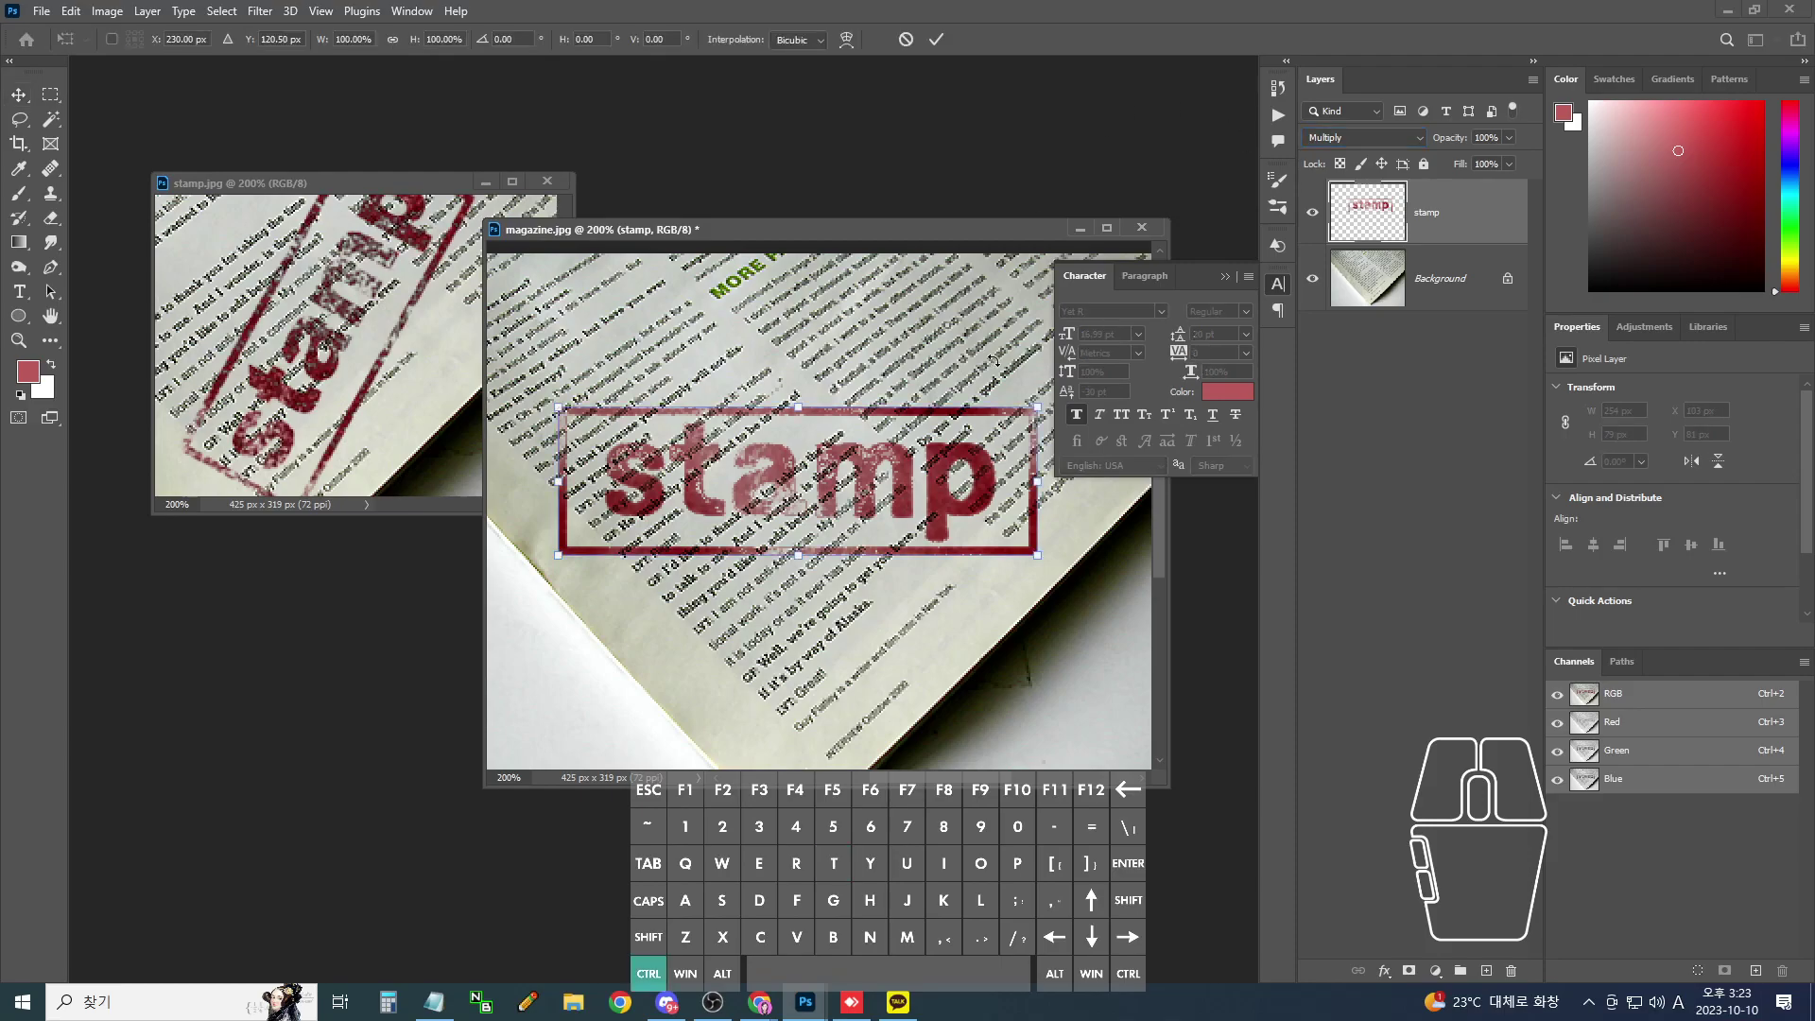
drag(1023, 383, 889, 254)
drag(839, 422, 881, 347)
drag(724, 661, 803, 647)
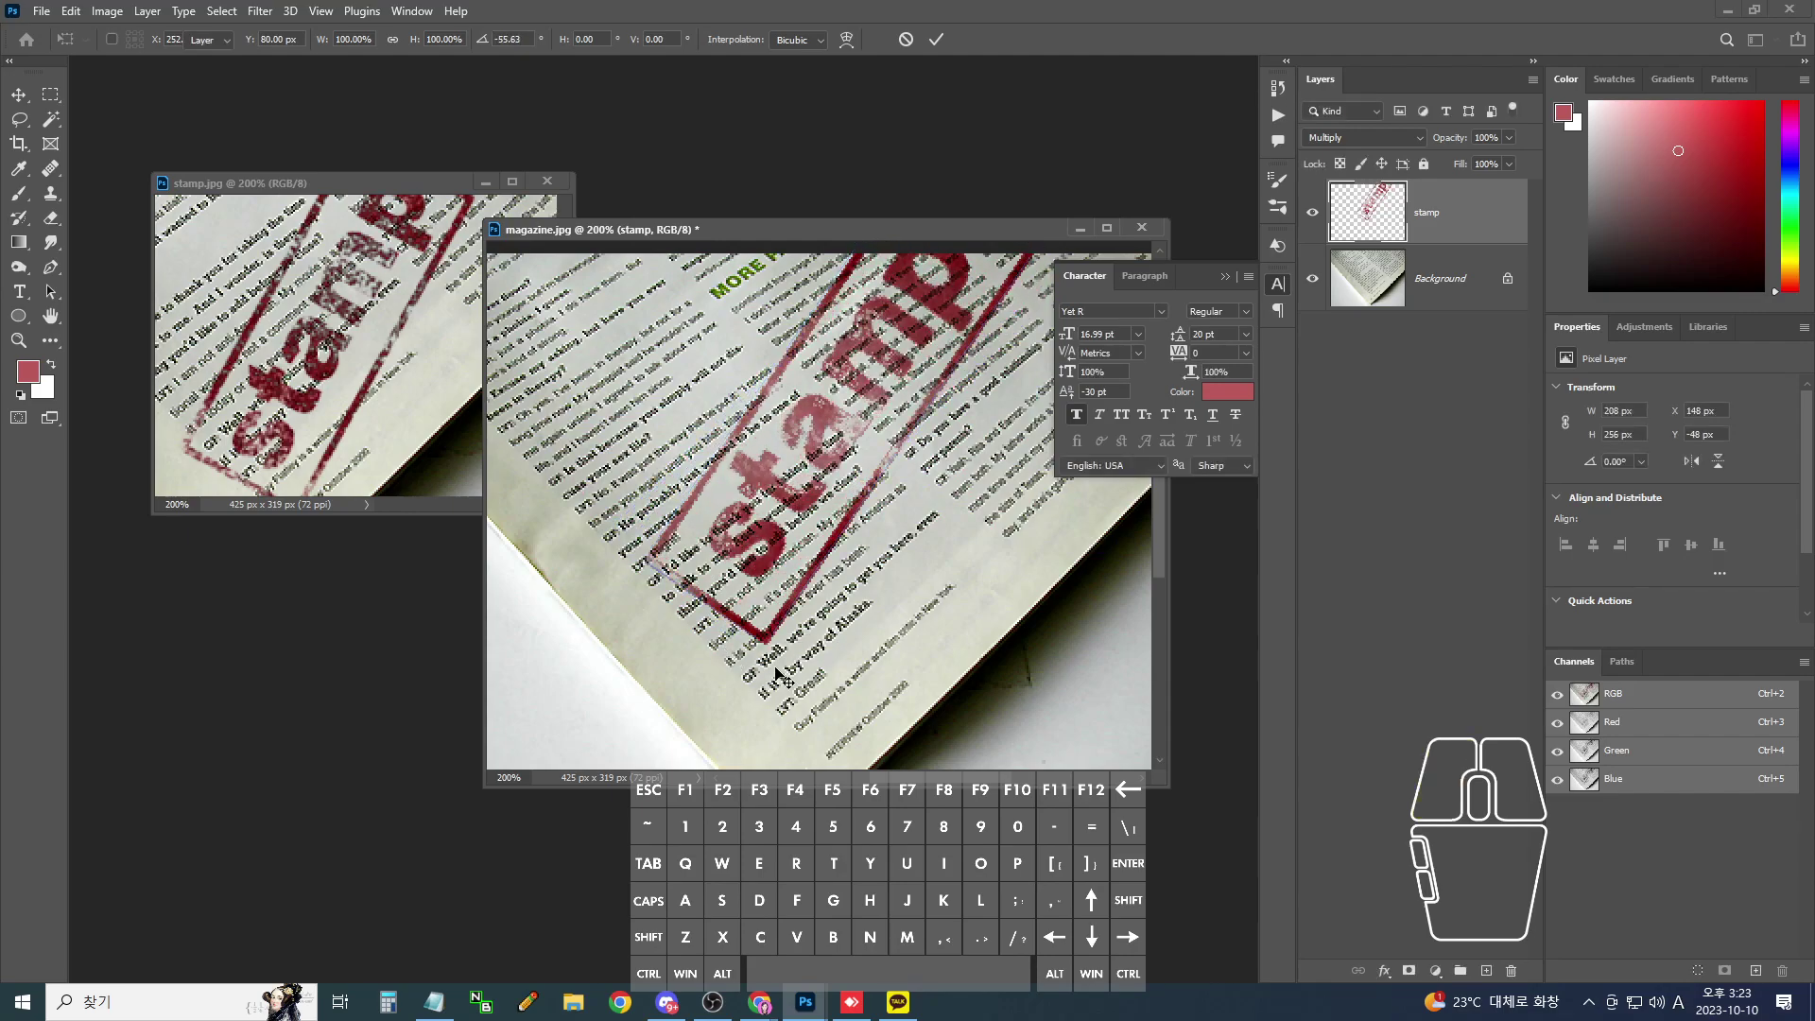
key(Return)
key(ctrl+minus)
drag(915, 459, 917, 497)
click(372, 371)
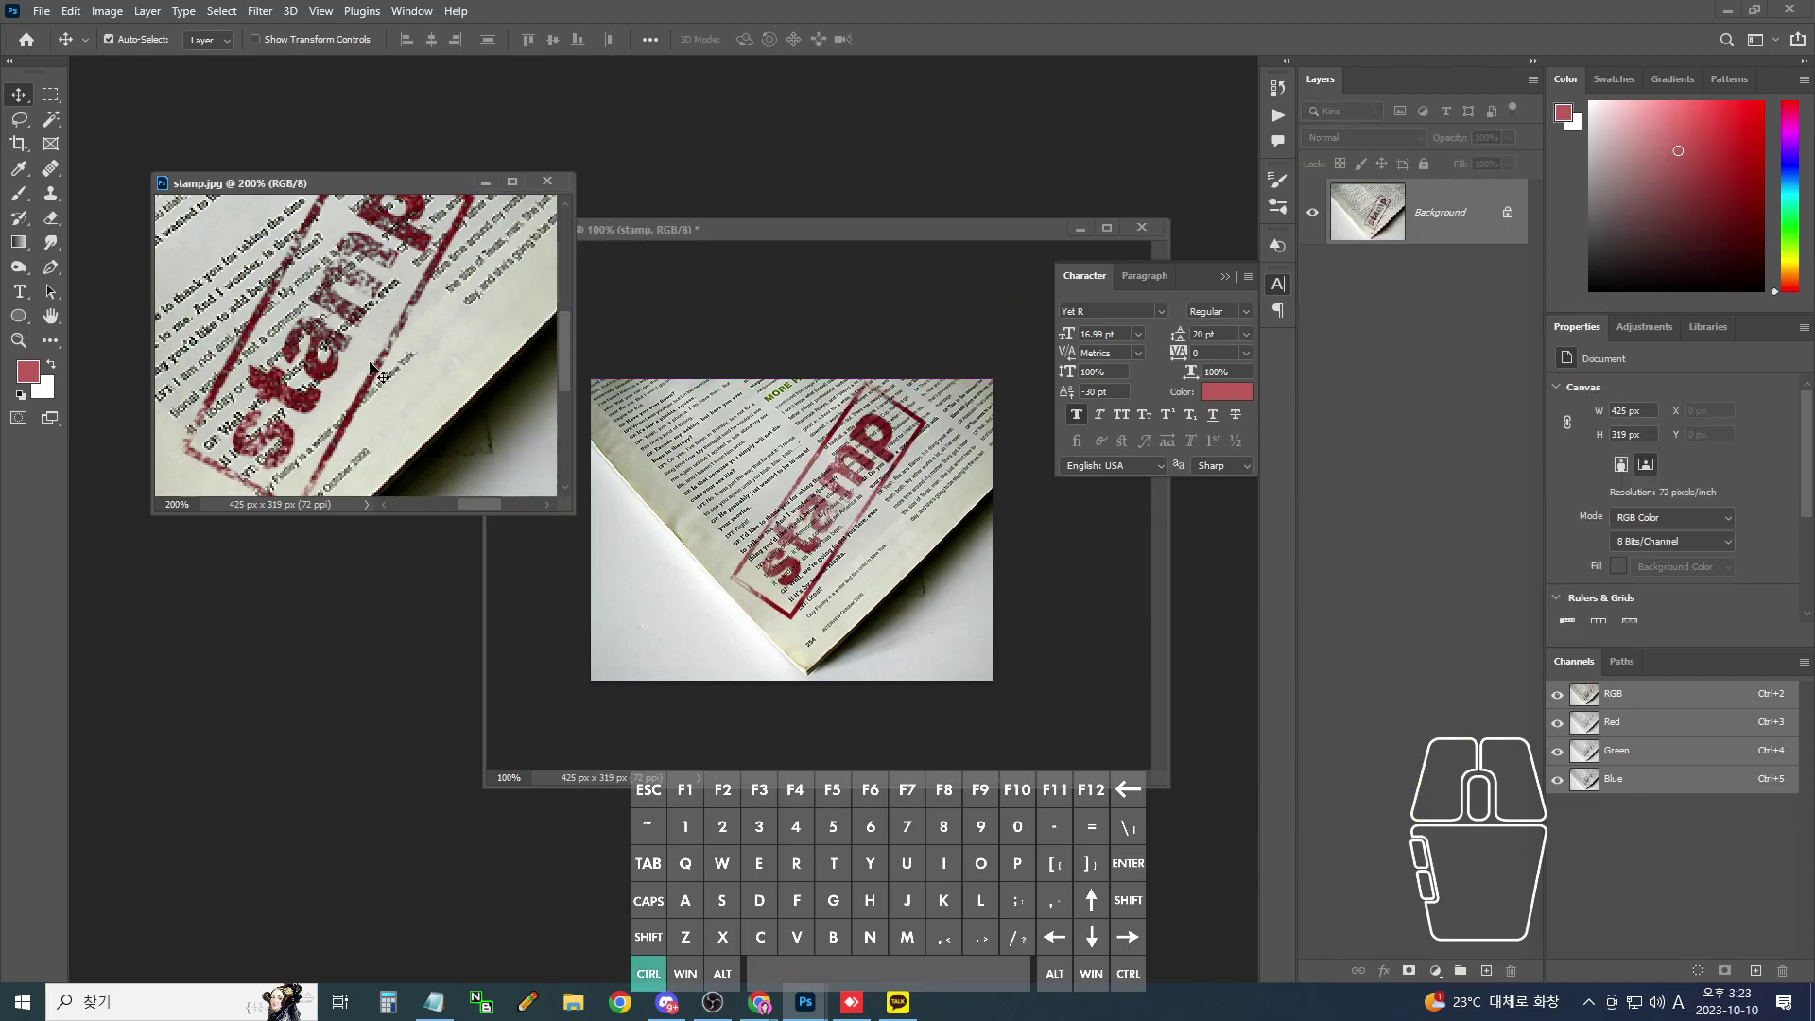
key(ctrl+minus)
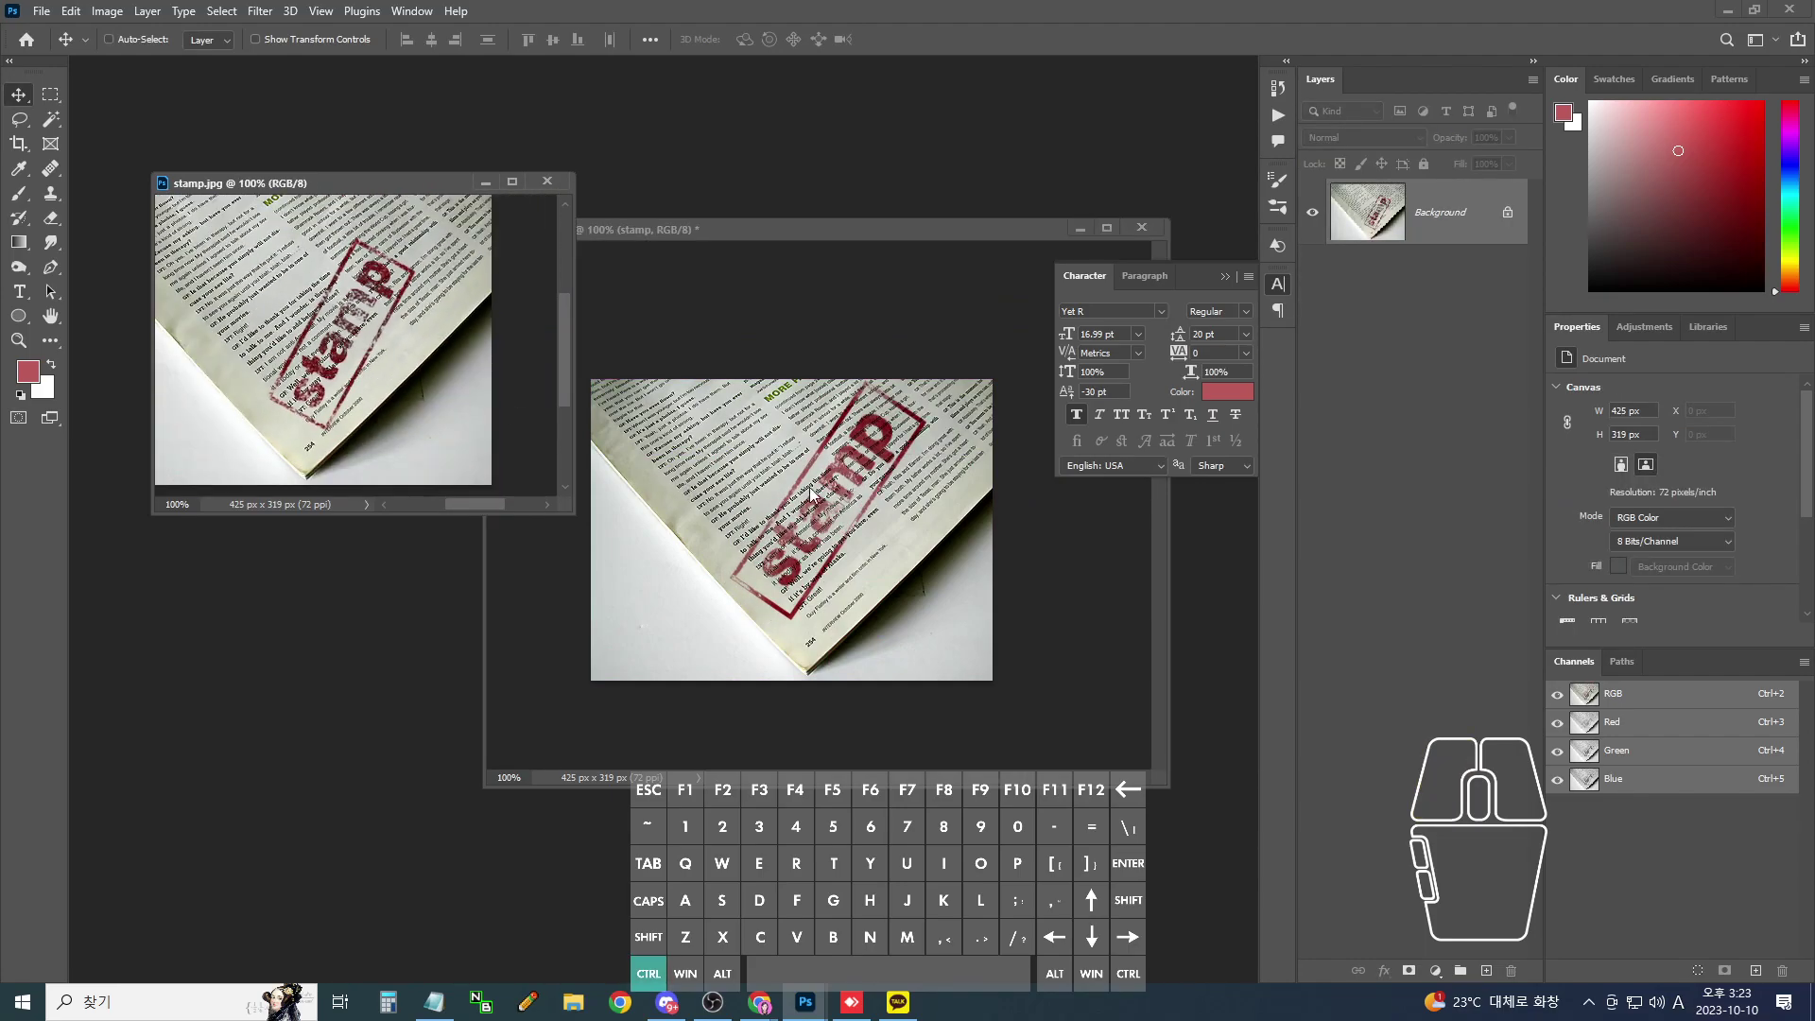
click(896, 453)
key(ctrl+t)
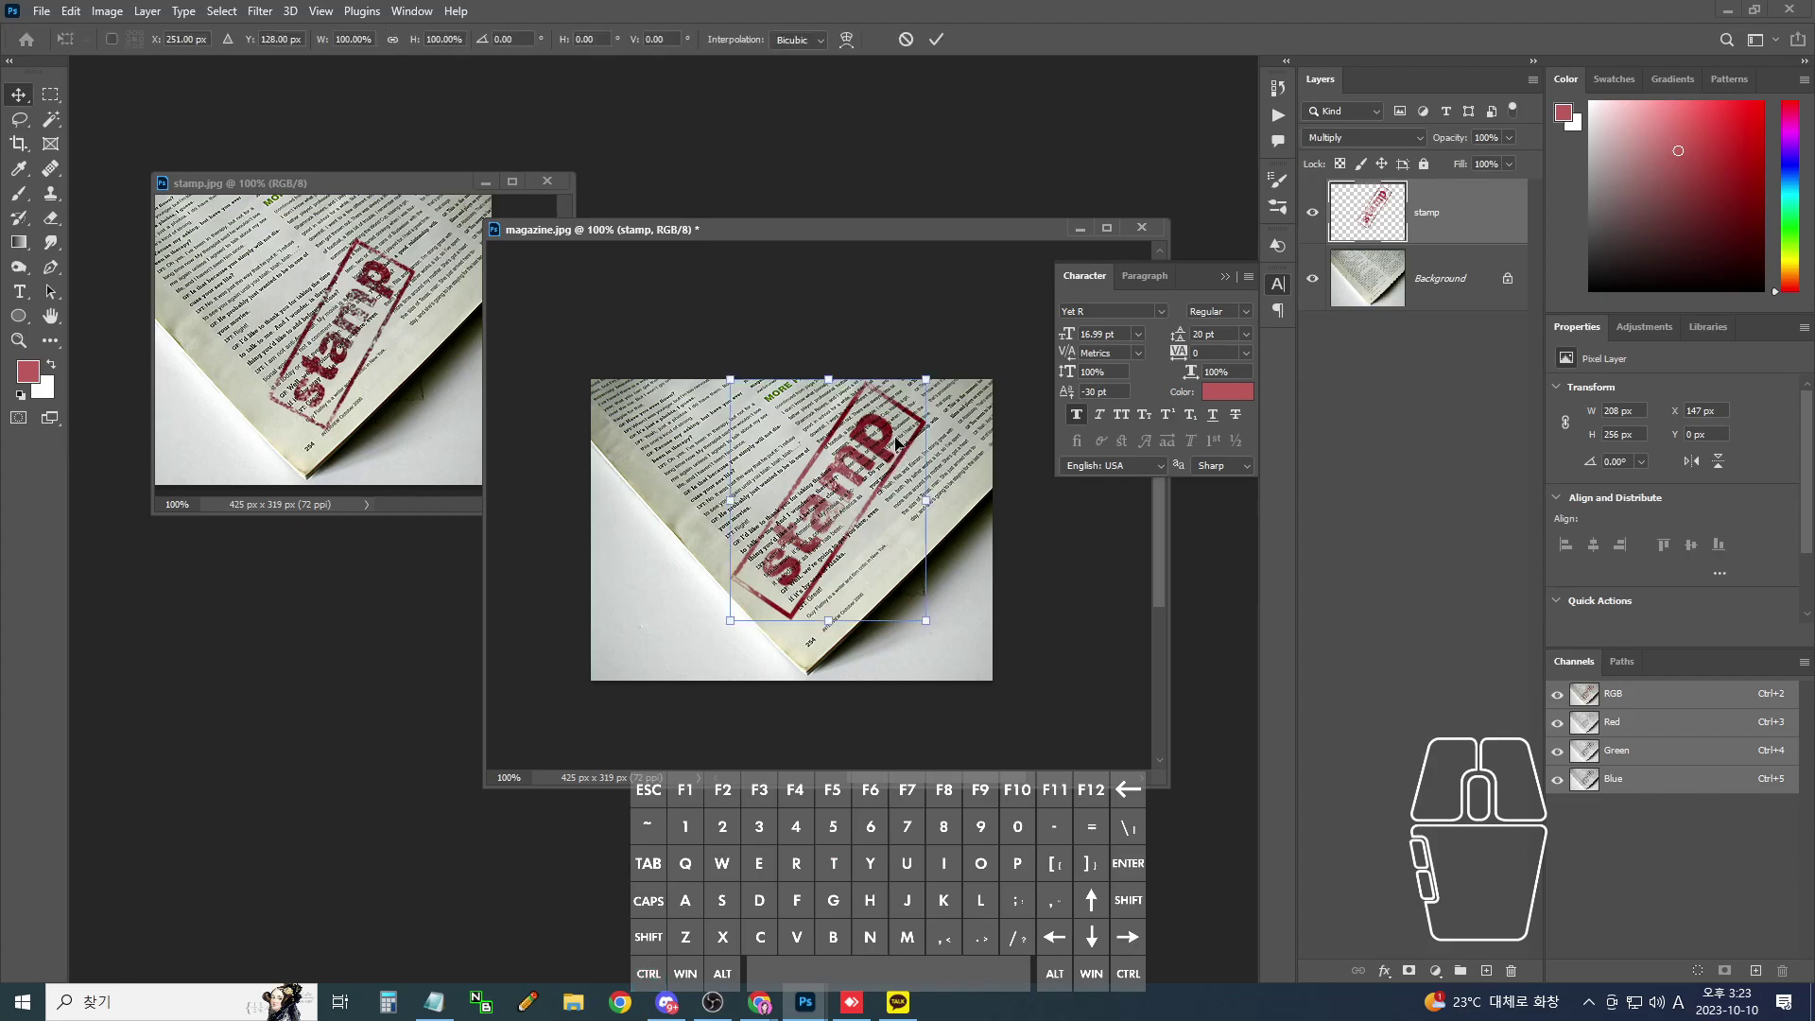
mouse_move(926, 379)
mouse_down()
mouse_move(862, 446)
mouse_move(906, 404)
mouse_up()
key(Return)
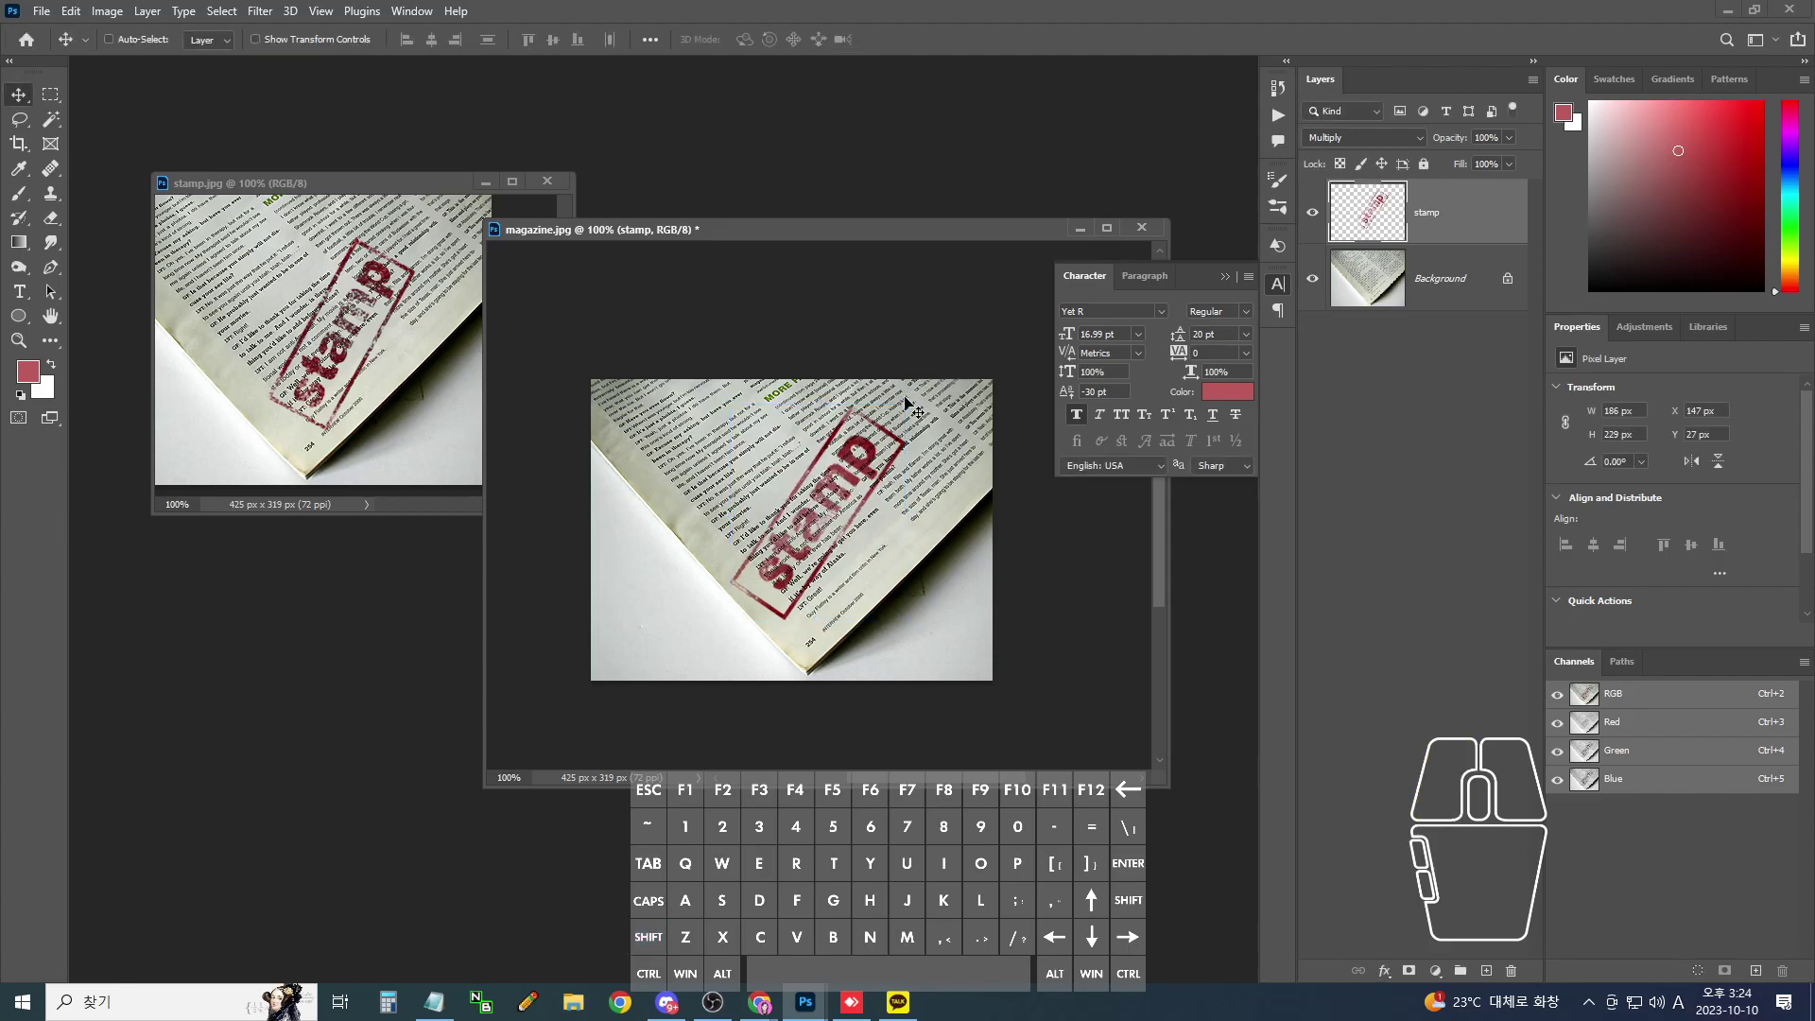
click(432, 997)
click(710, 643)
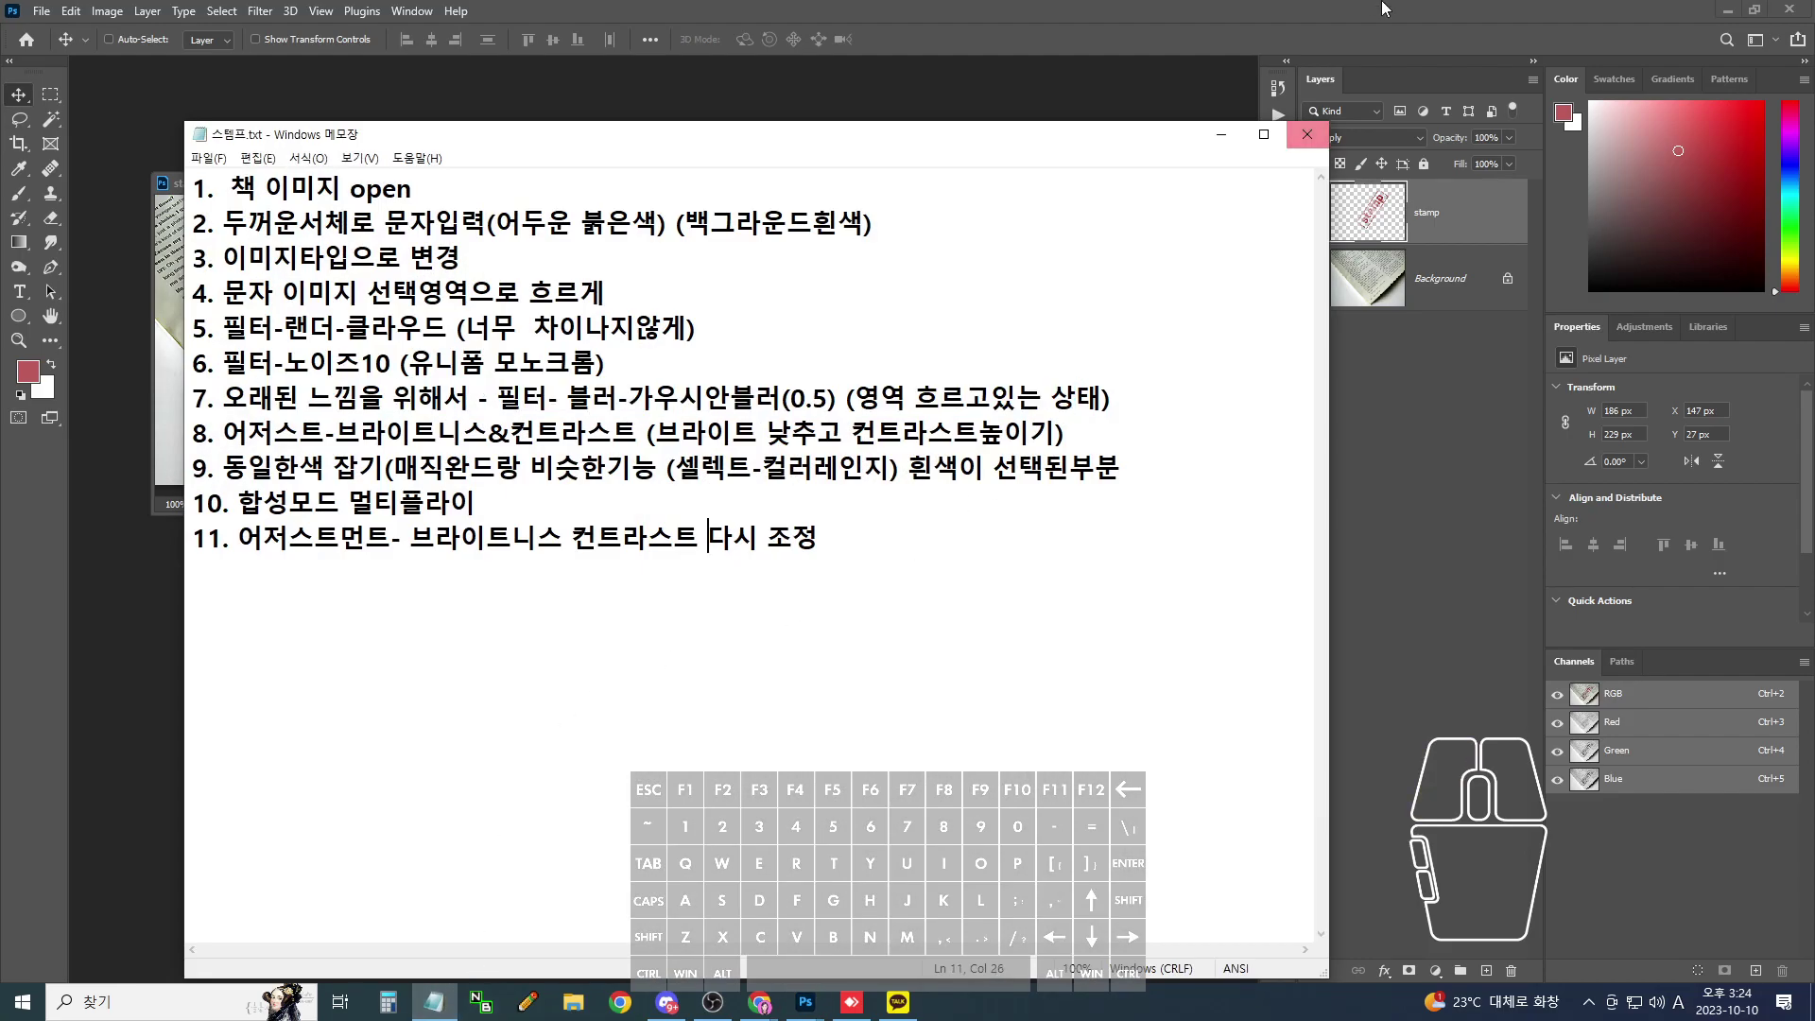
click(1221, 133)
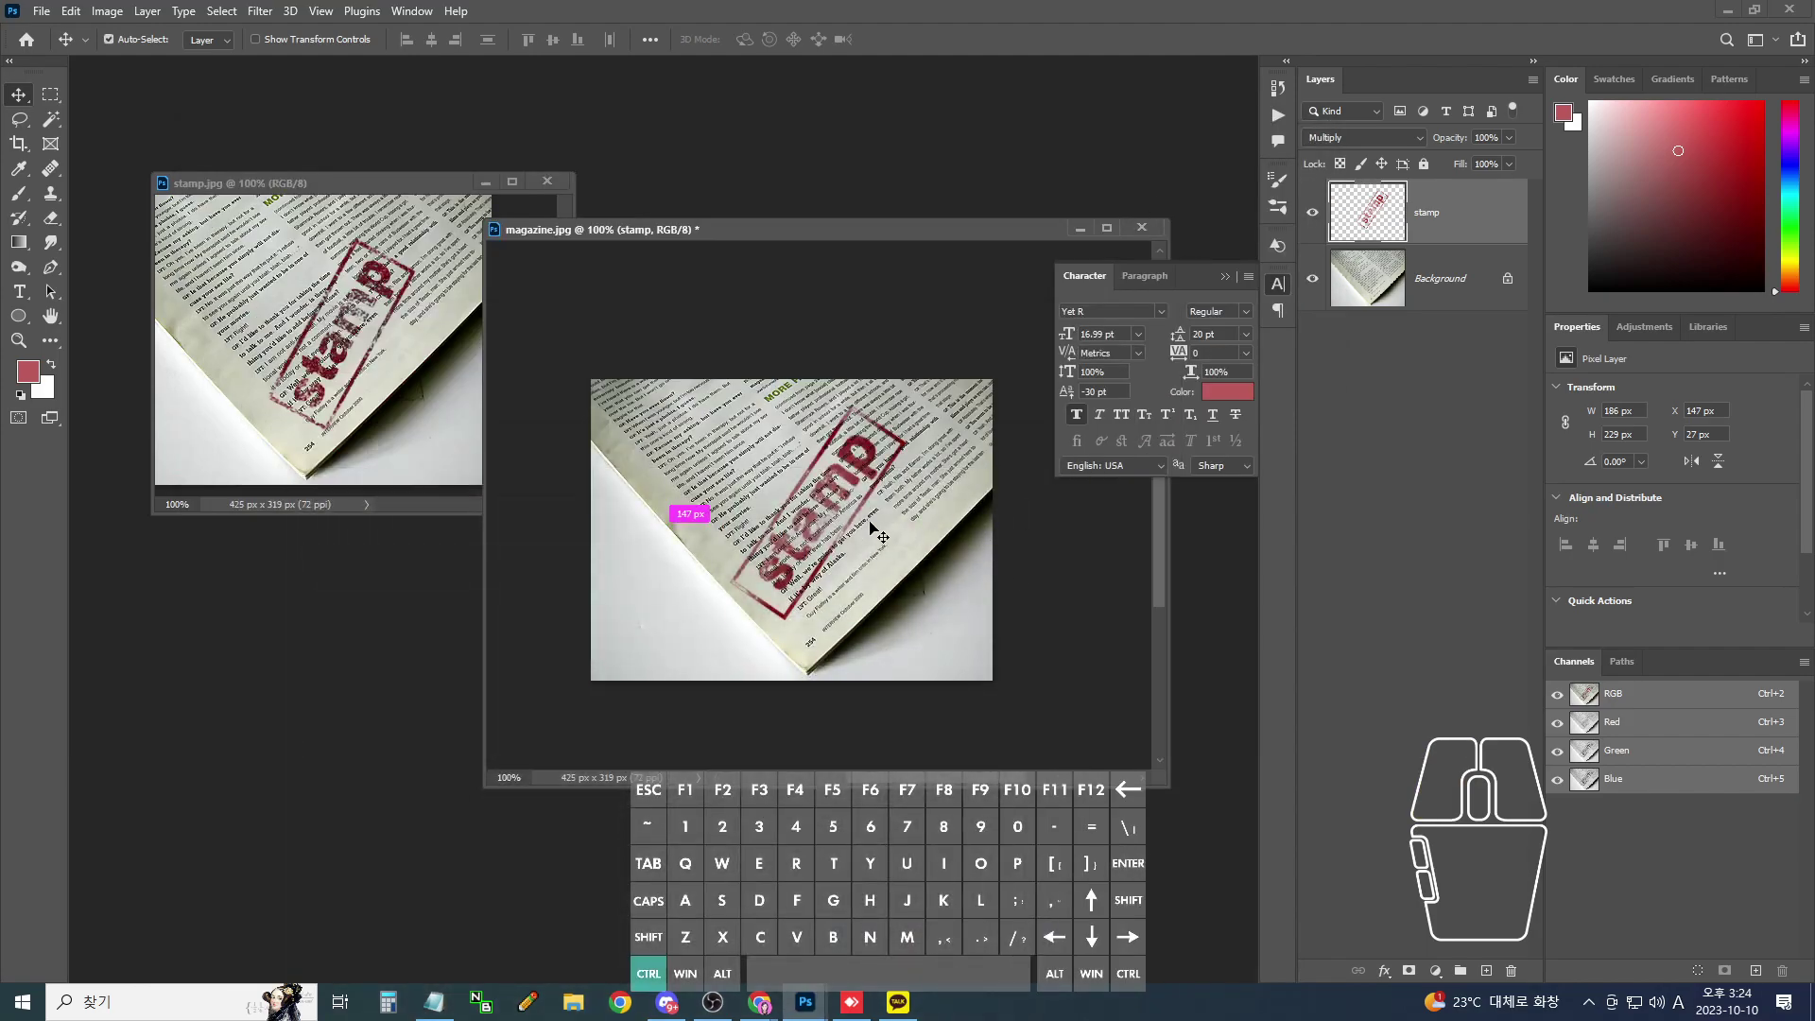
- Apply Brightness/Contrast to the stamp layer with brightness -15 and contrast 100
key(ctrl+plus)
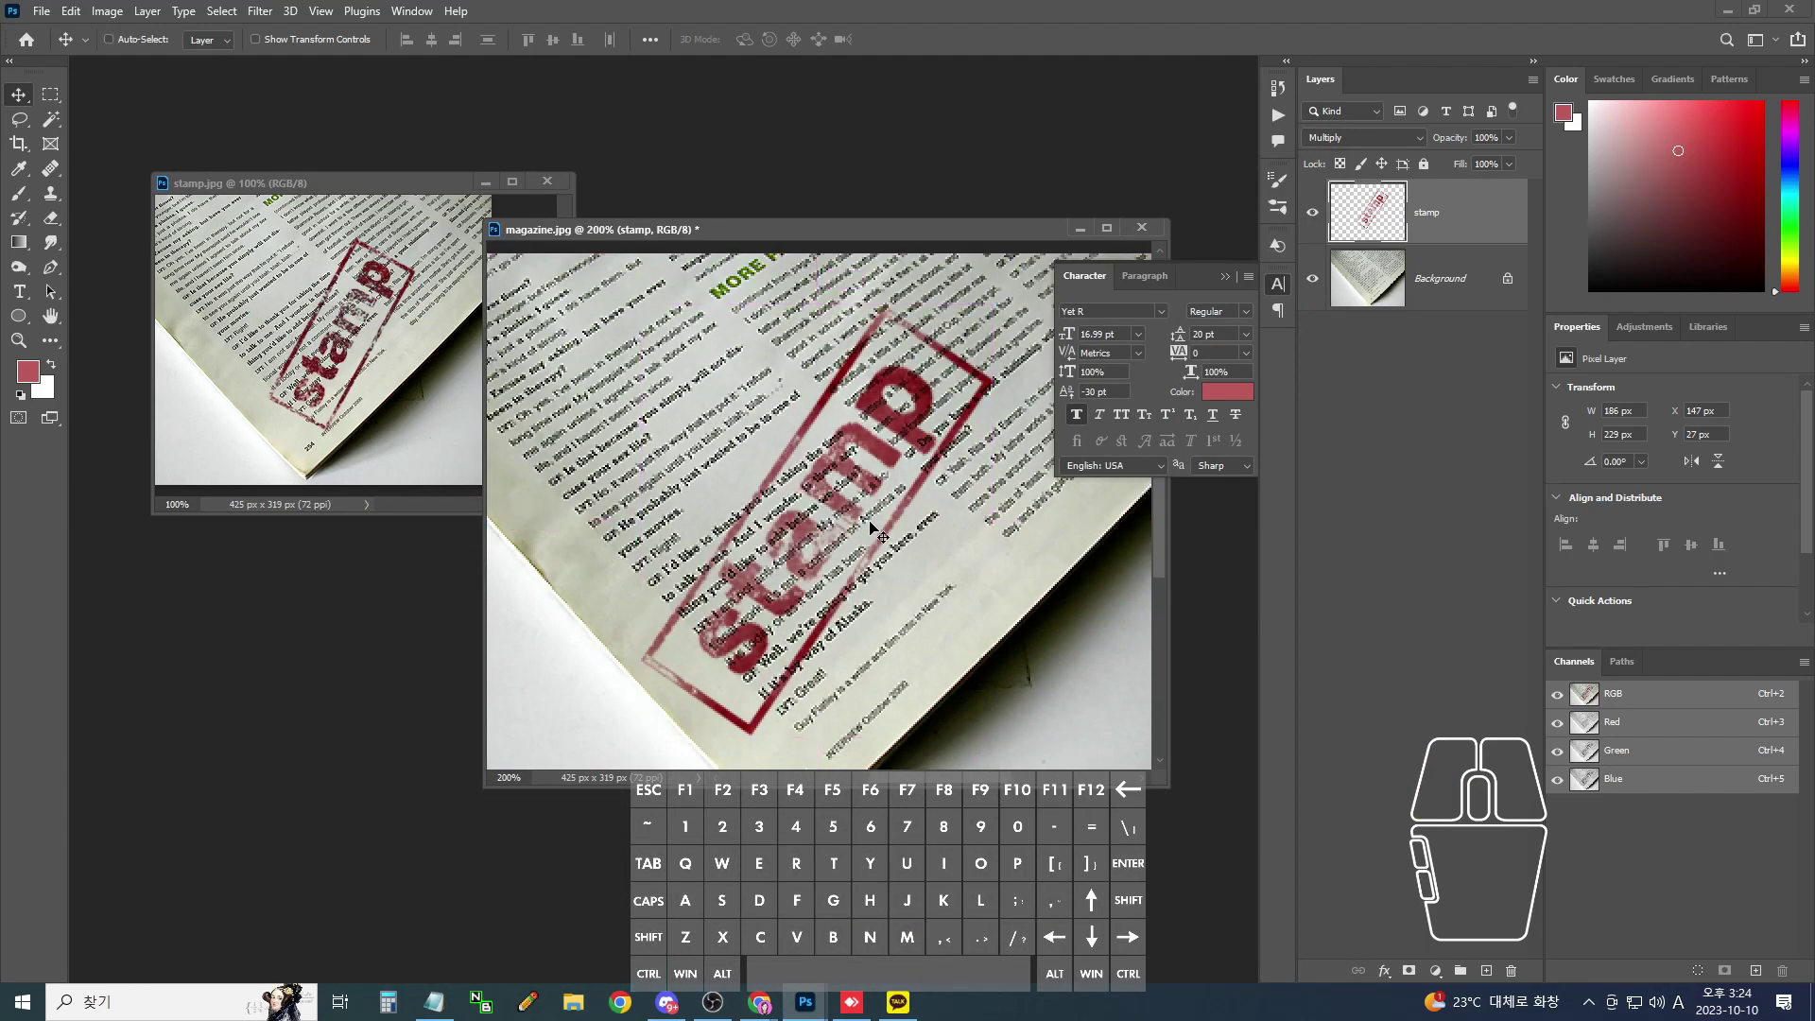
key(ctrl+b)
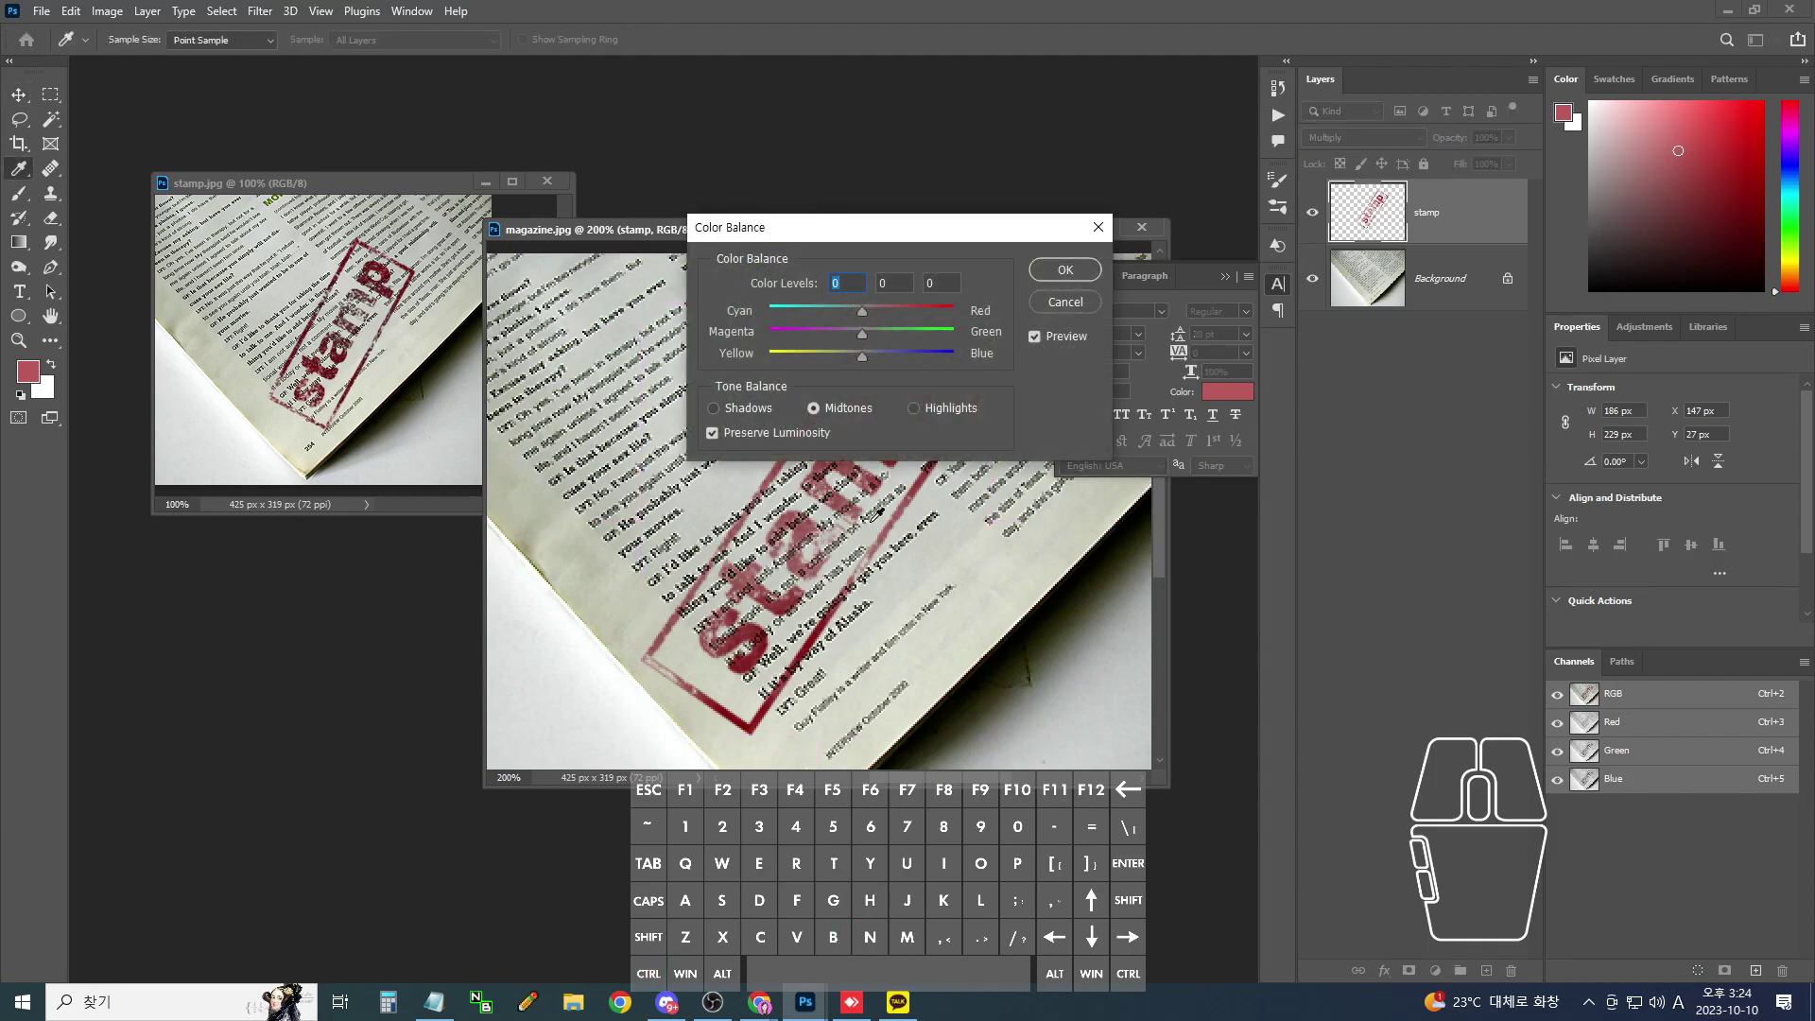
key(Escape)
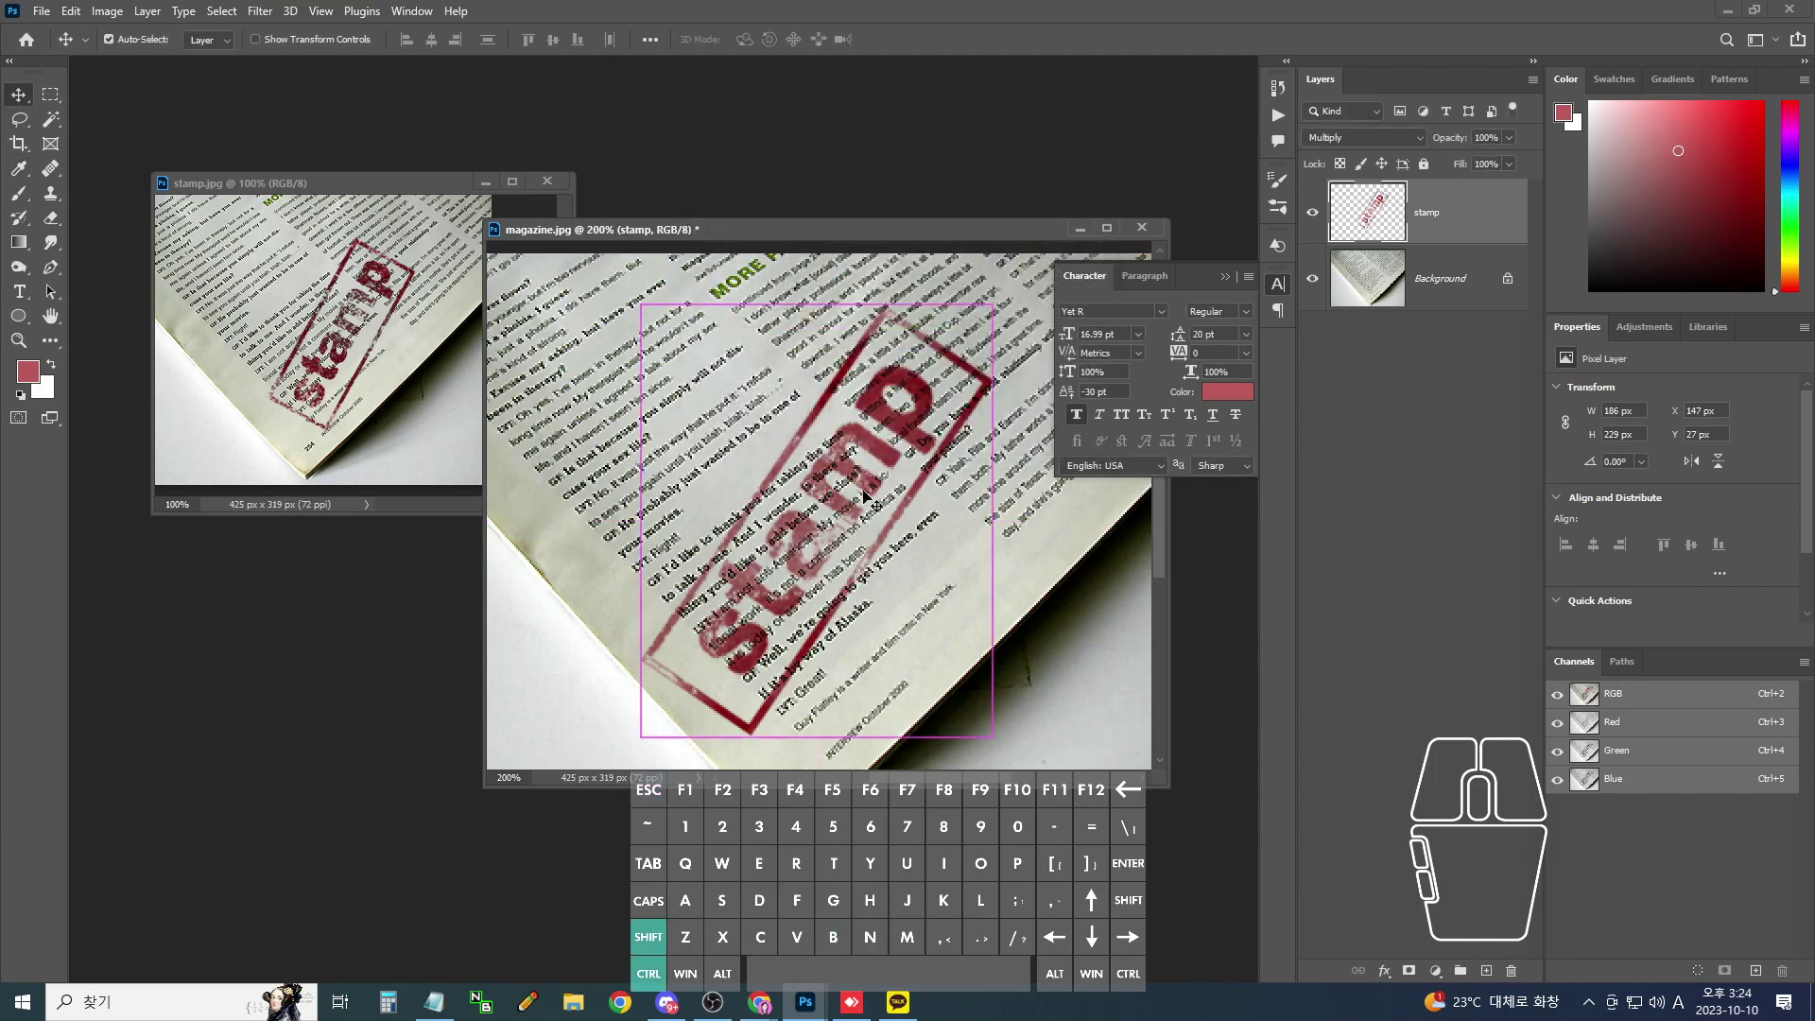
key(ctrl+shift+b)
key(ctrl+alt+b)
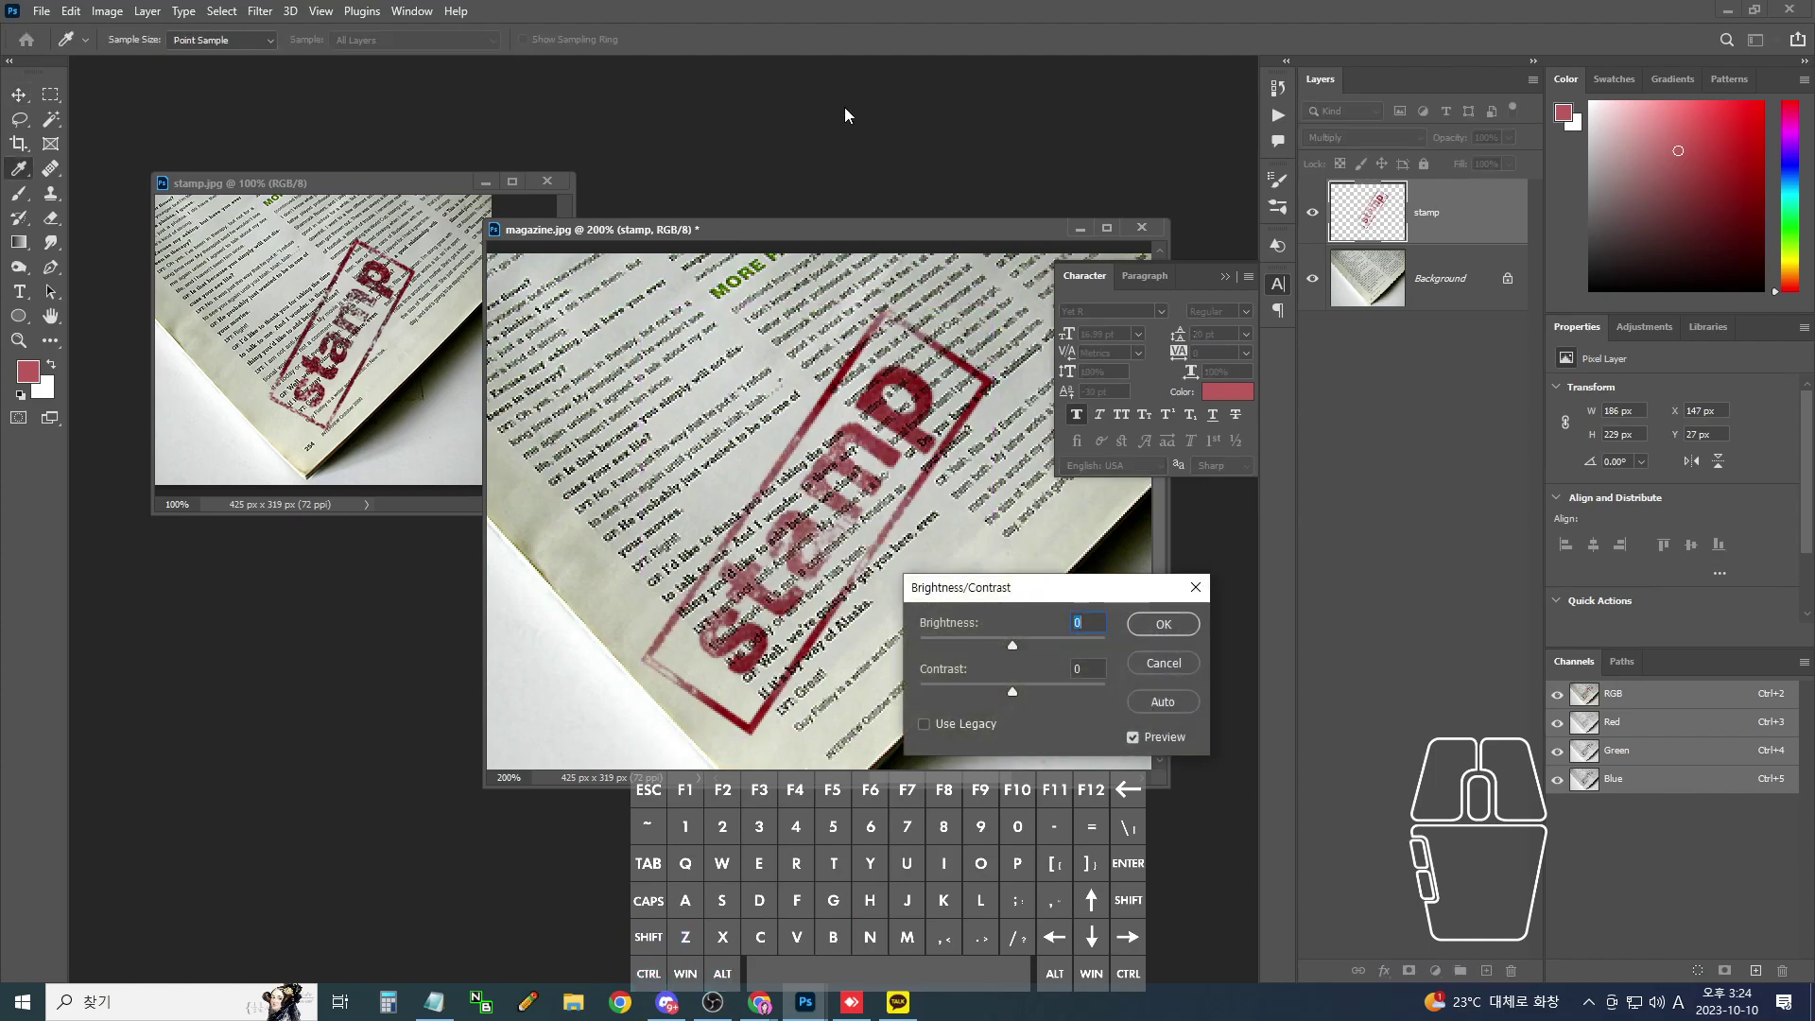
drag(1000, 596, 1123, 444)
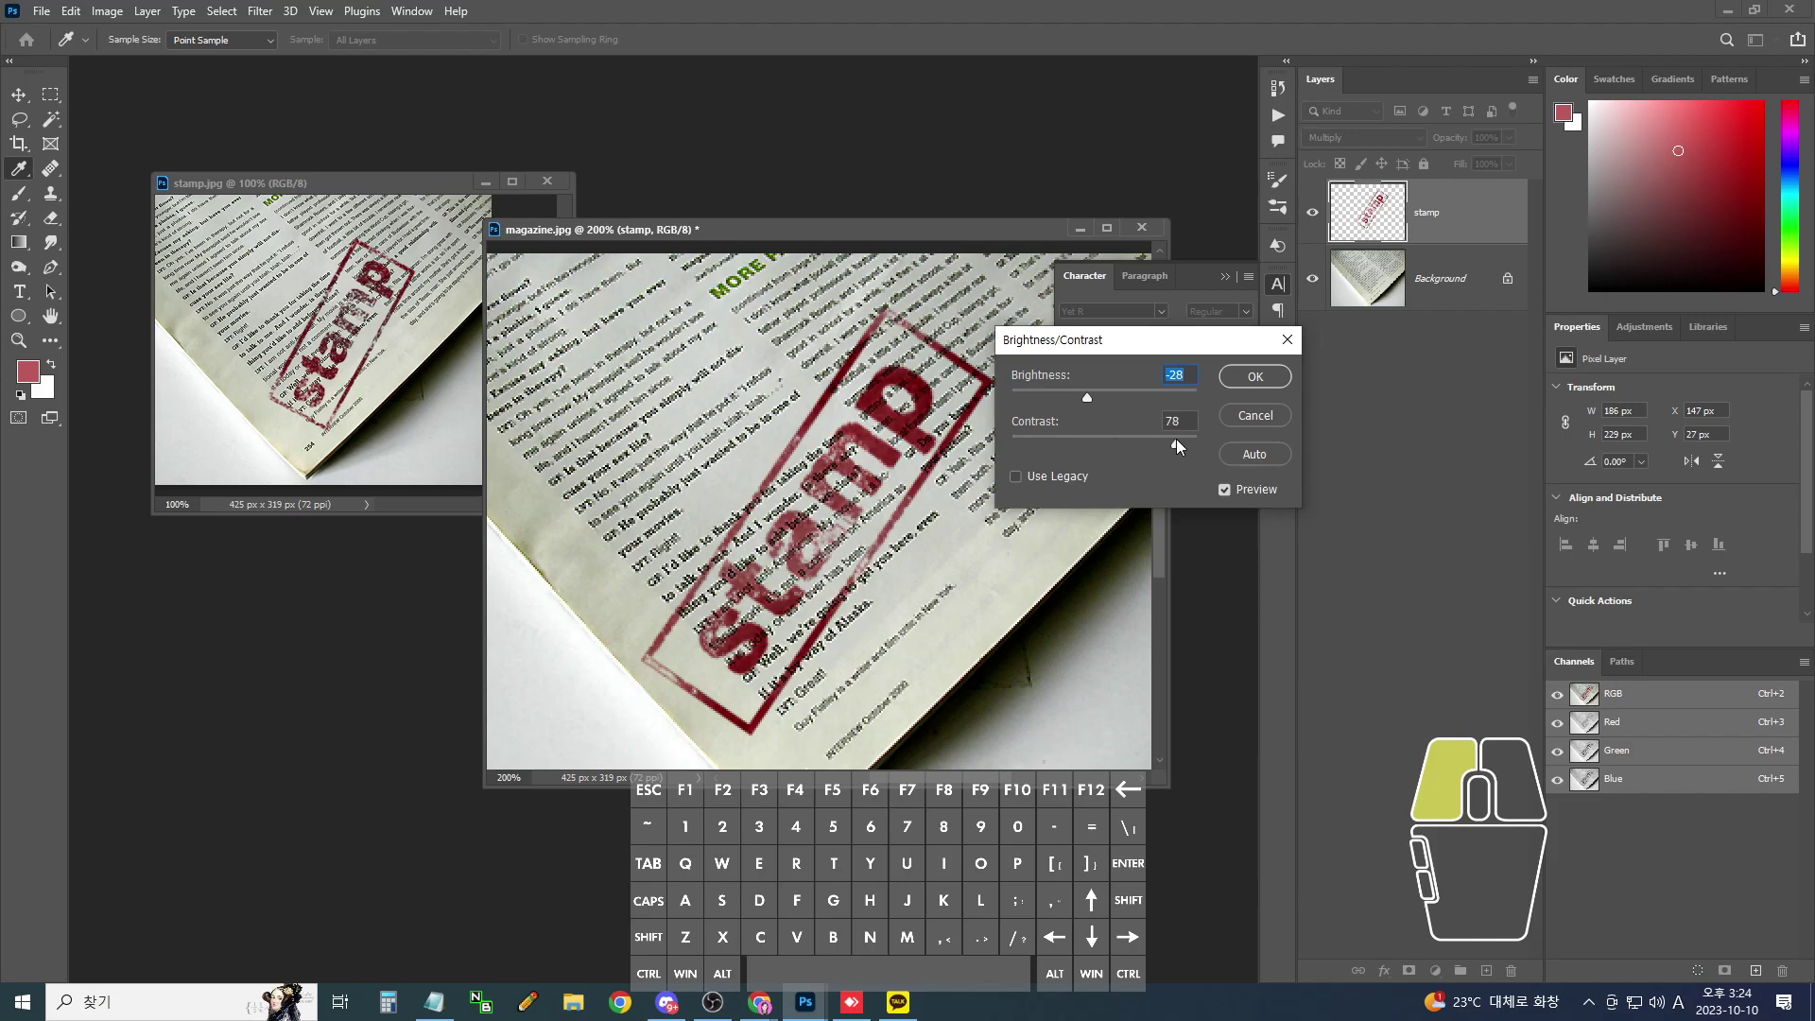
drag(1142, 446, 1094, 397)
click(1254, 378)
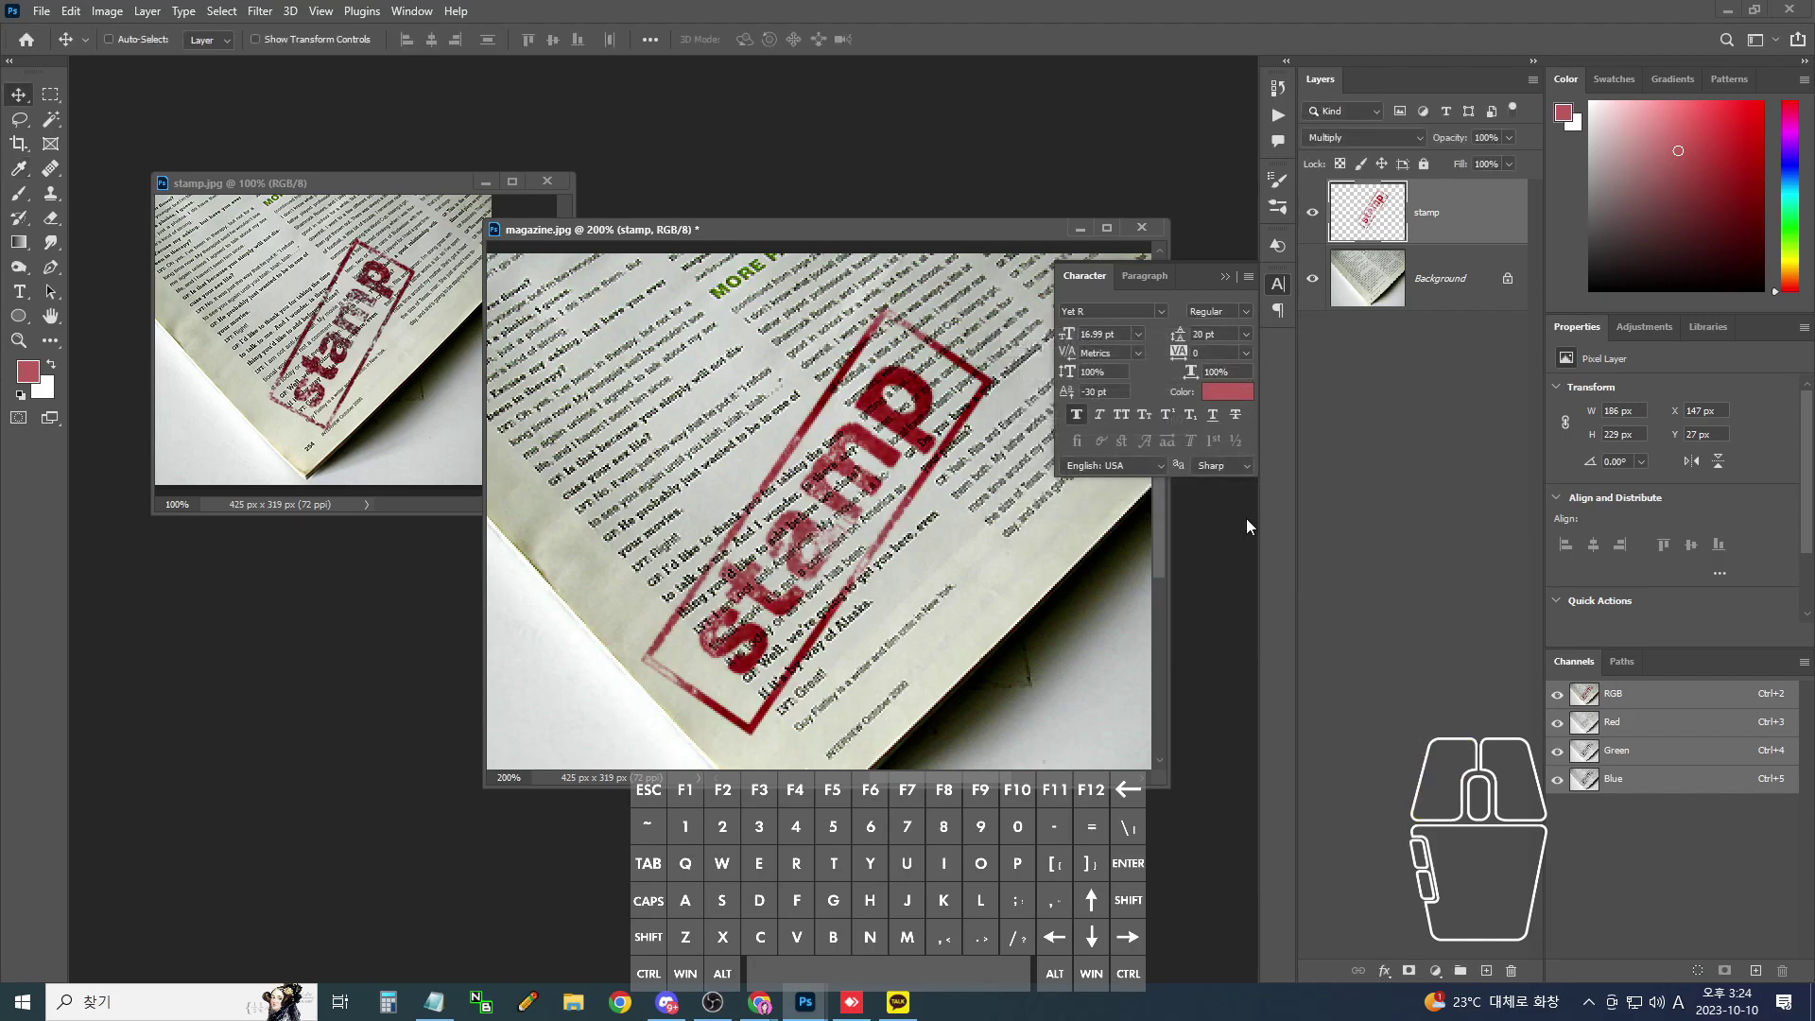
- Check the stamp at 100% and 200% zoom, then bring up drive E: and the KakaoTalk chat list
key(ctrl+minus)
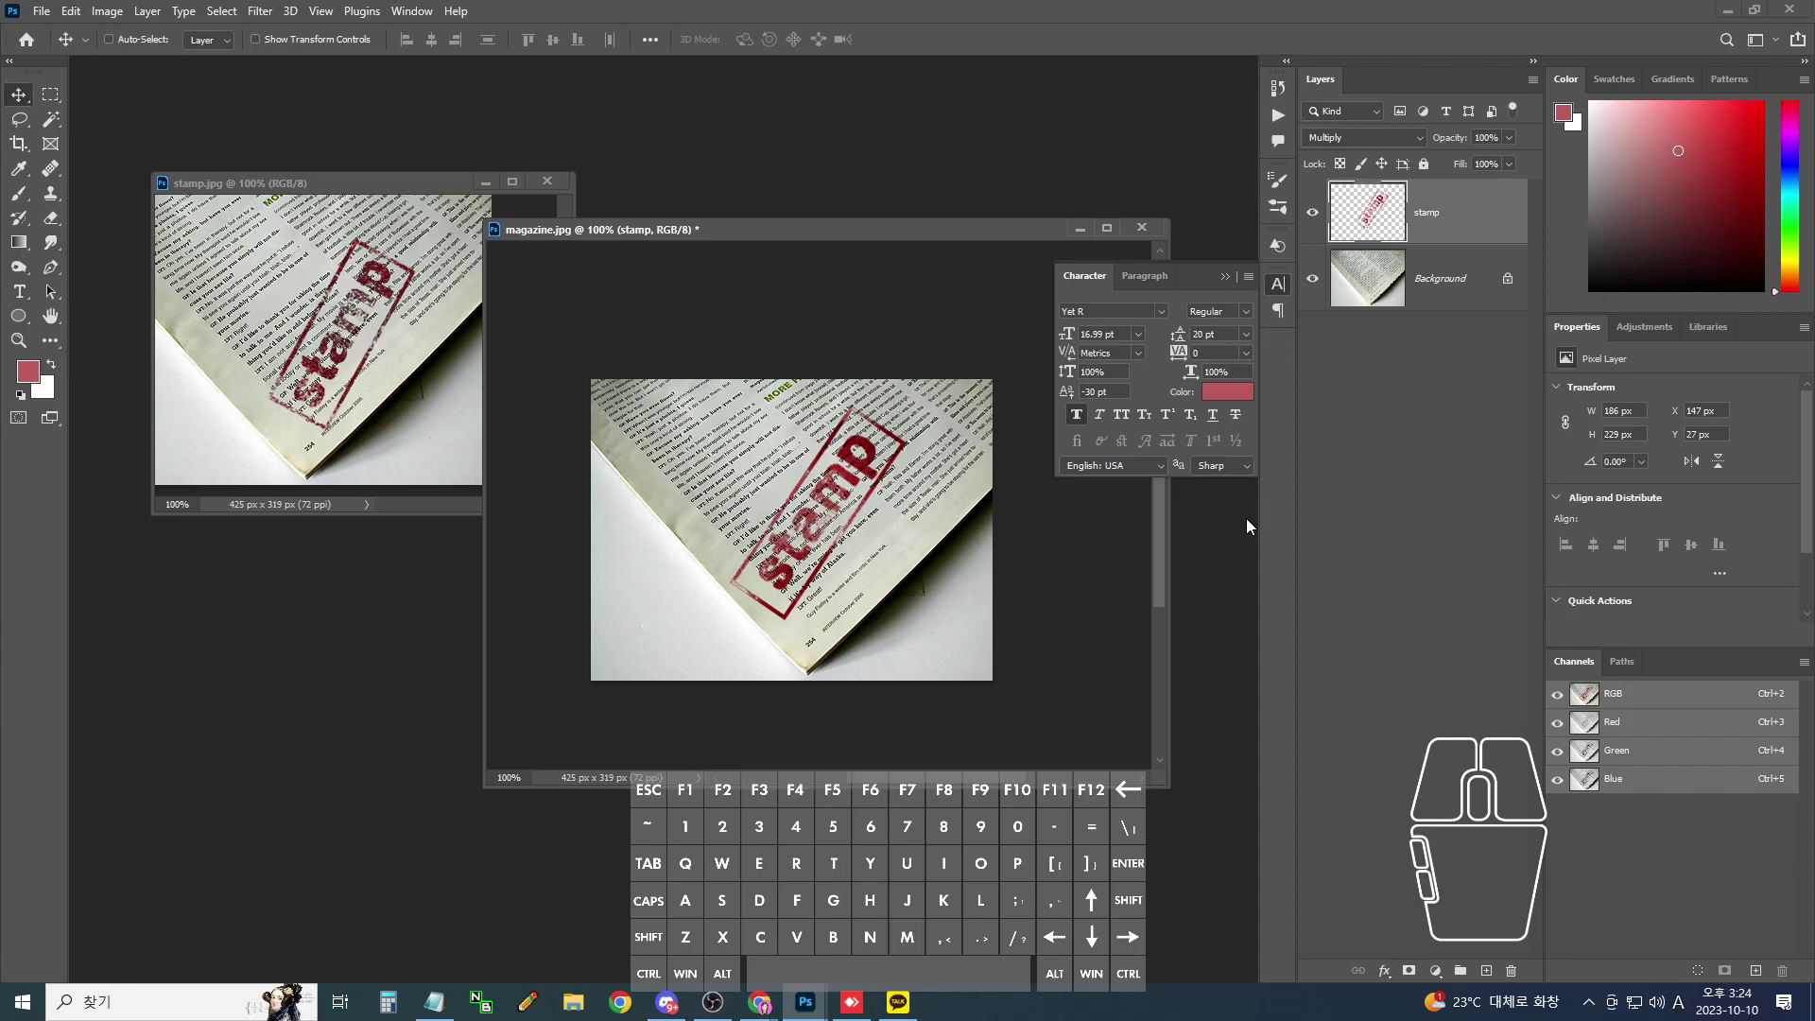
key(ctrl+plus)
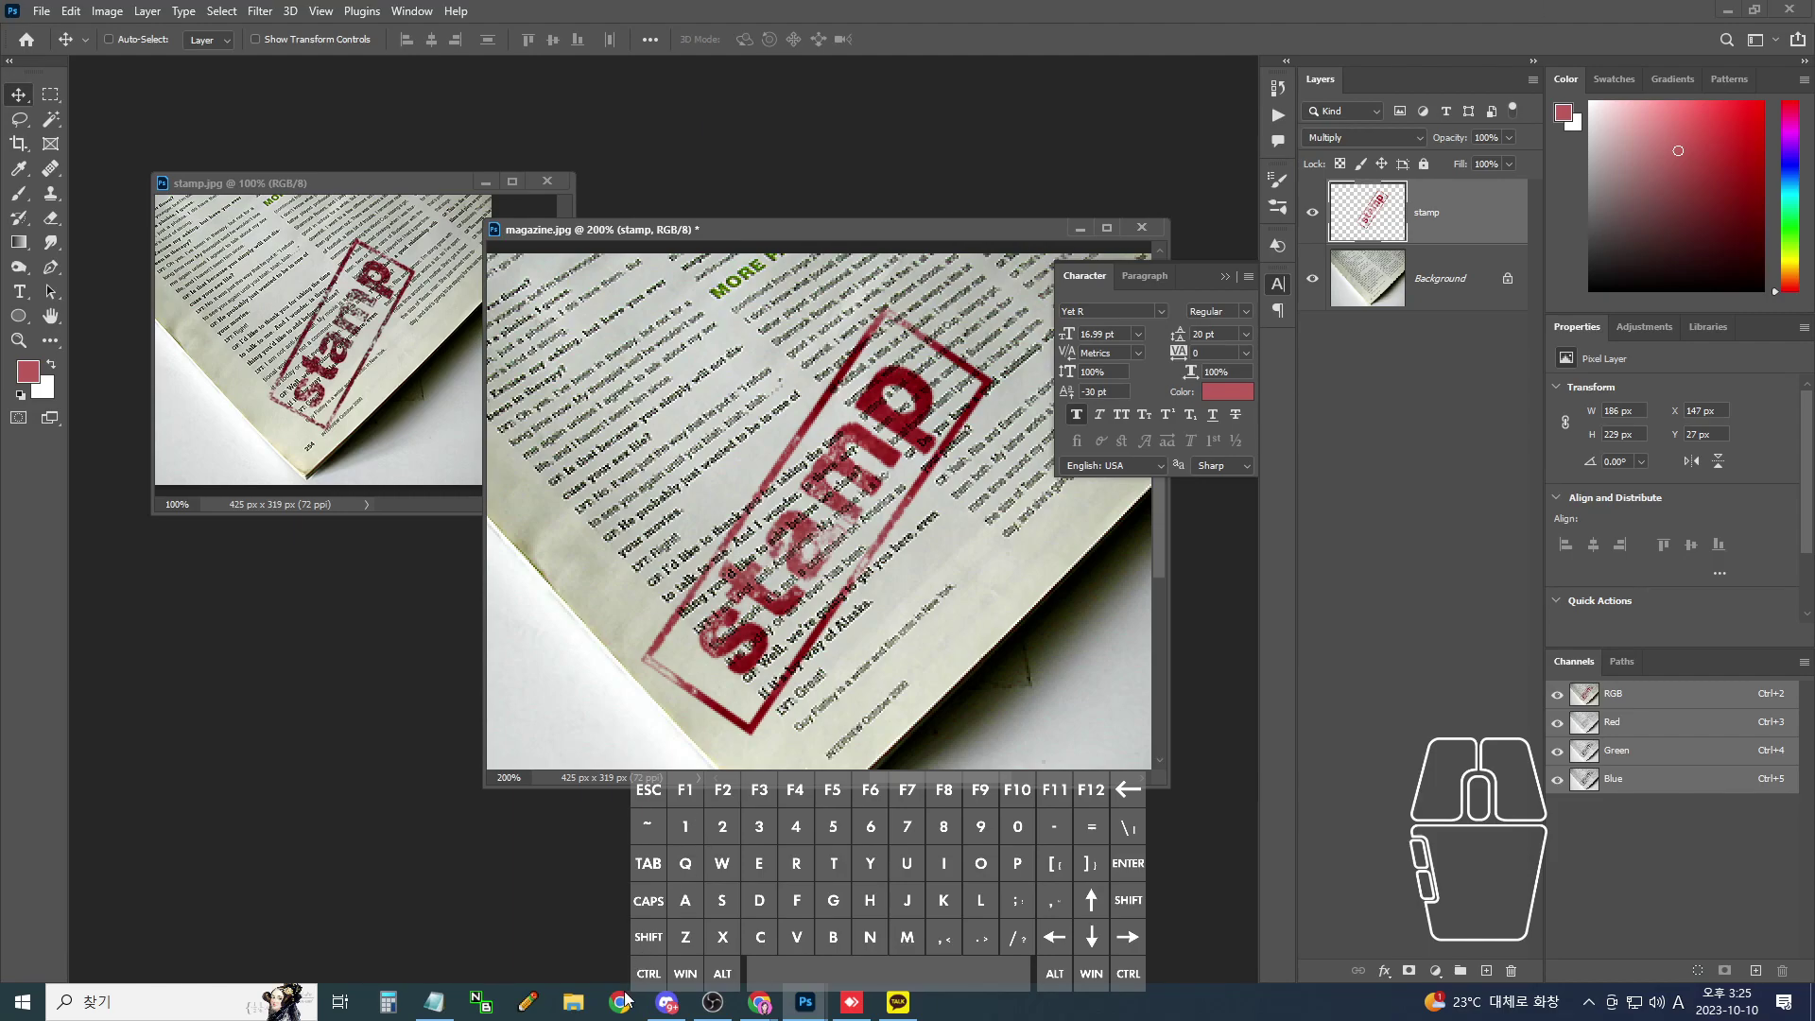
click(573, 1001)
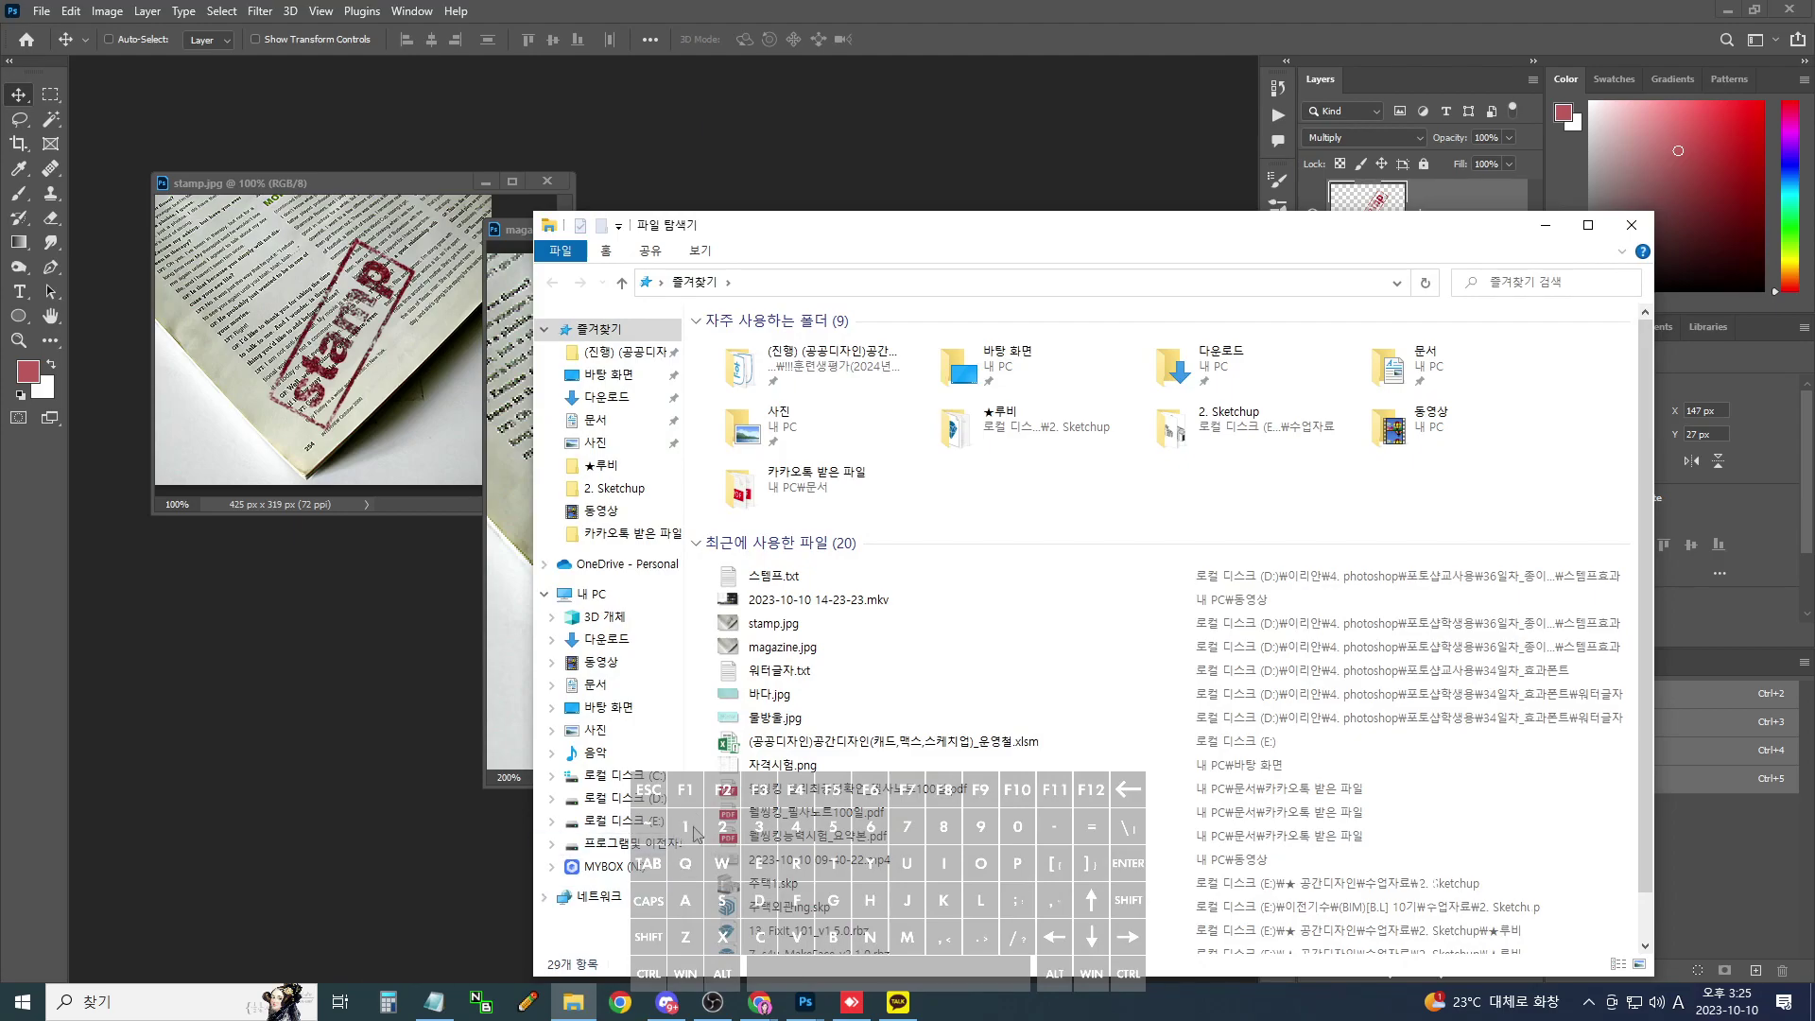
click(632, 830)
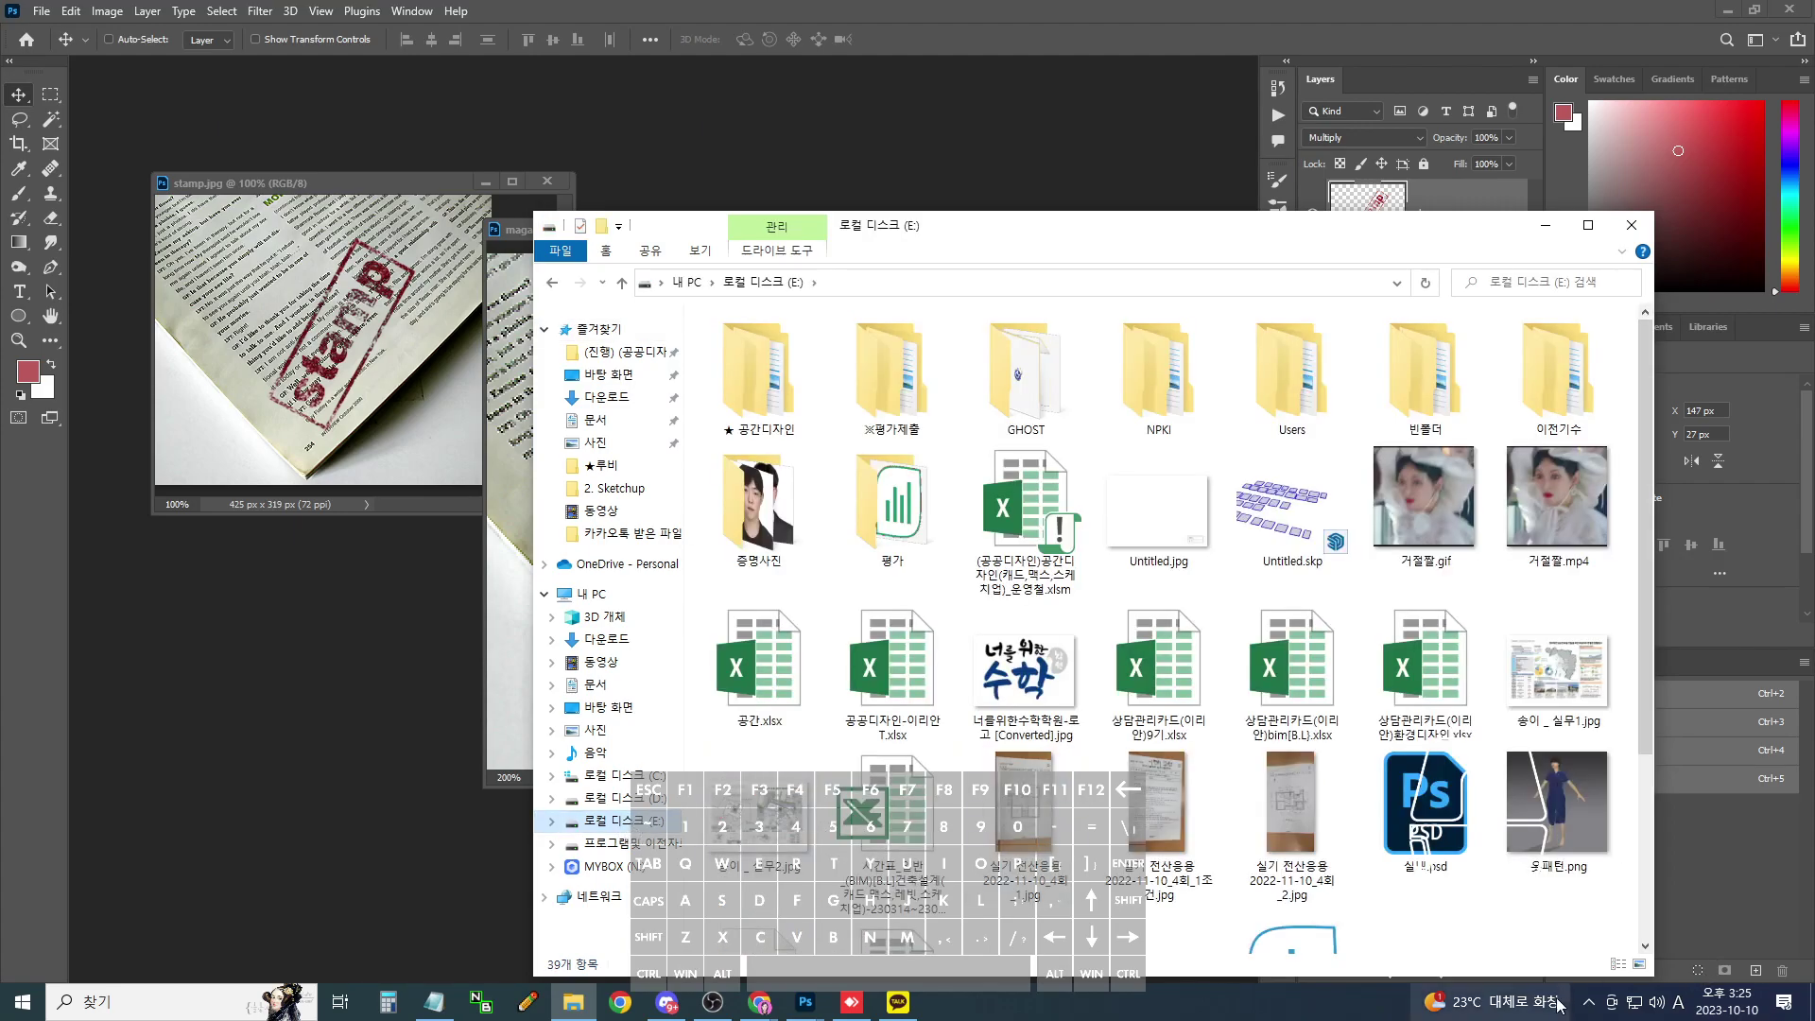
click(1588, 1001)
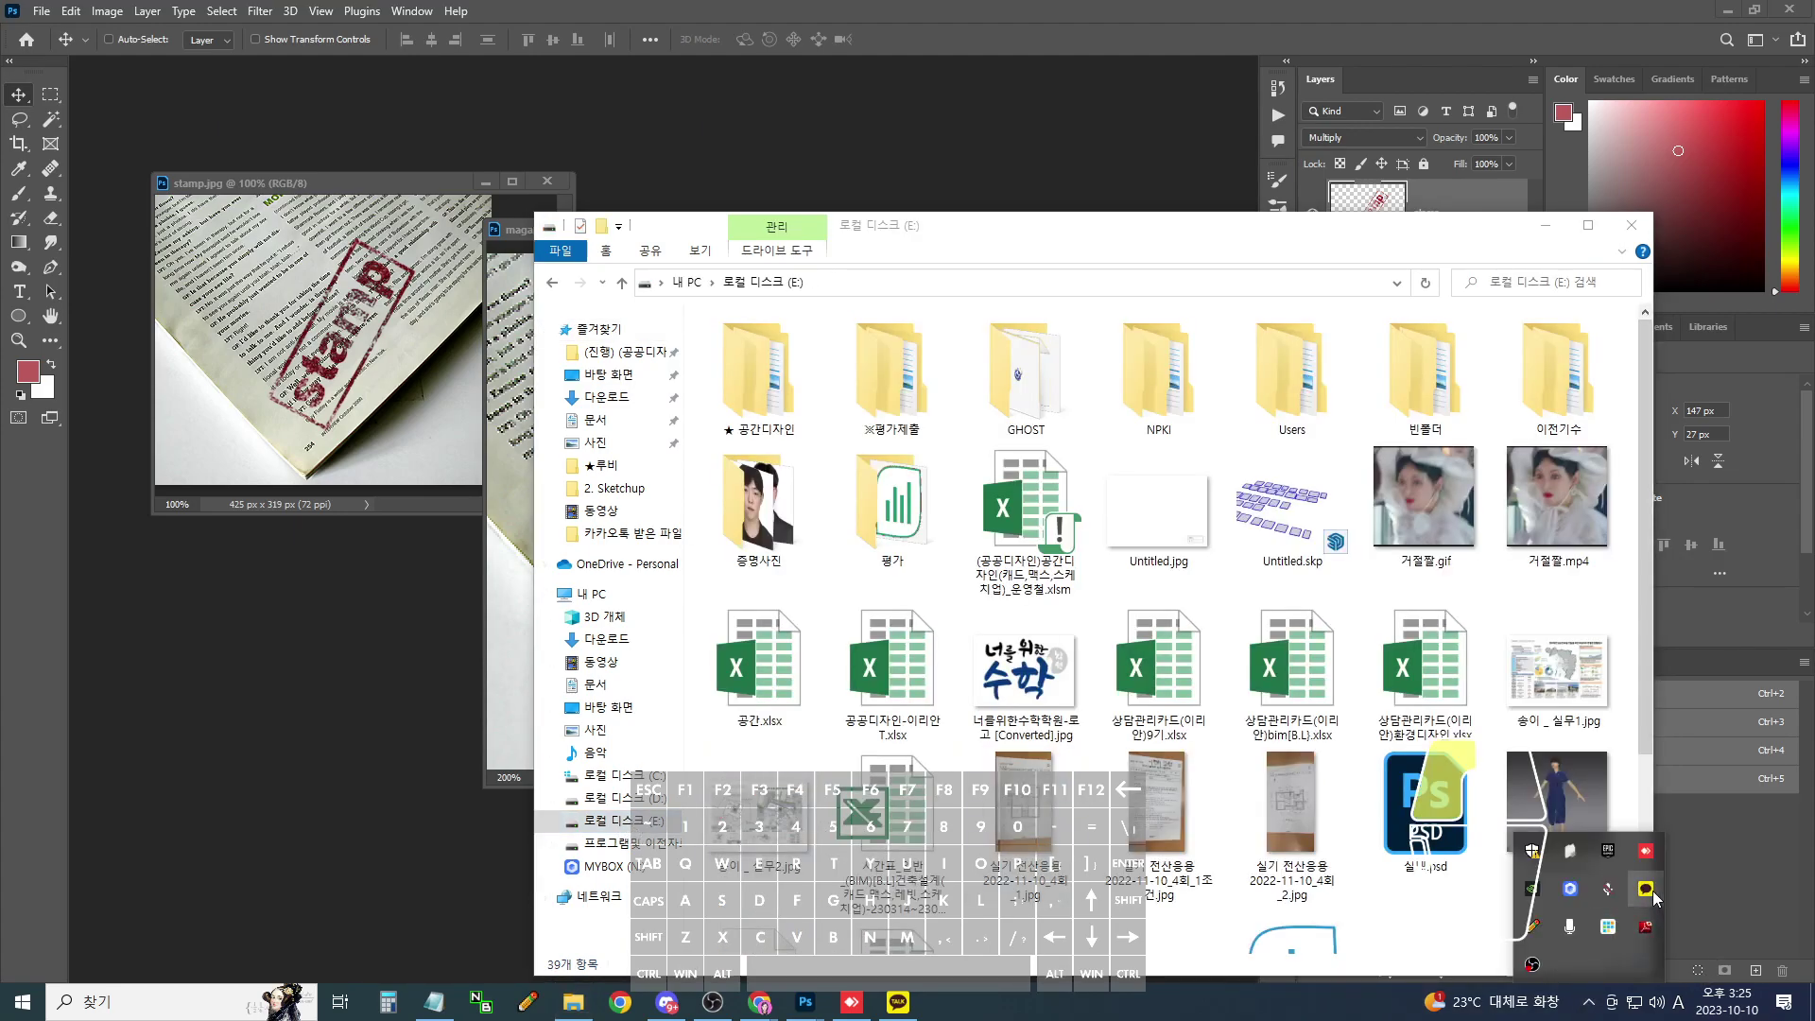
click(1650, 891)
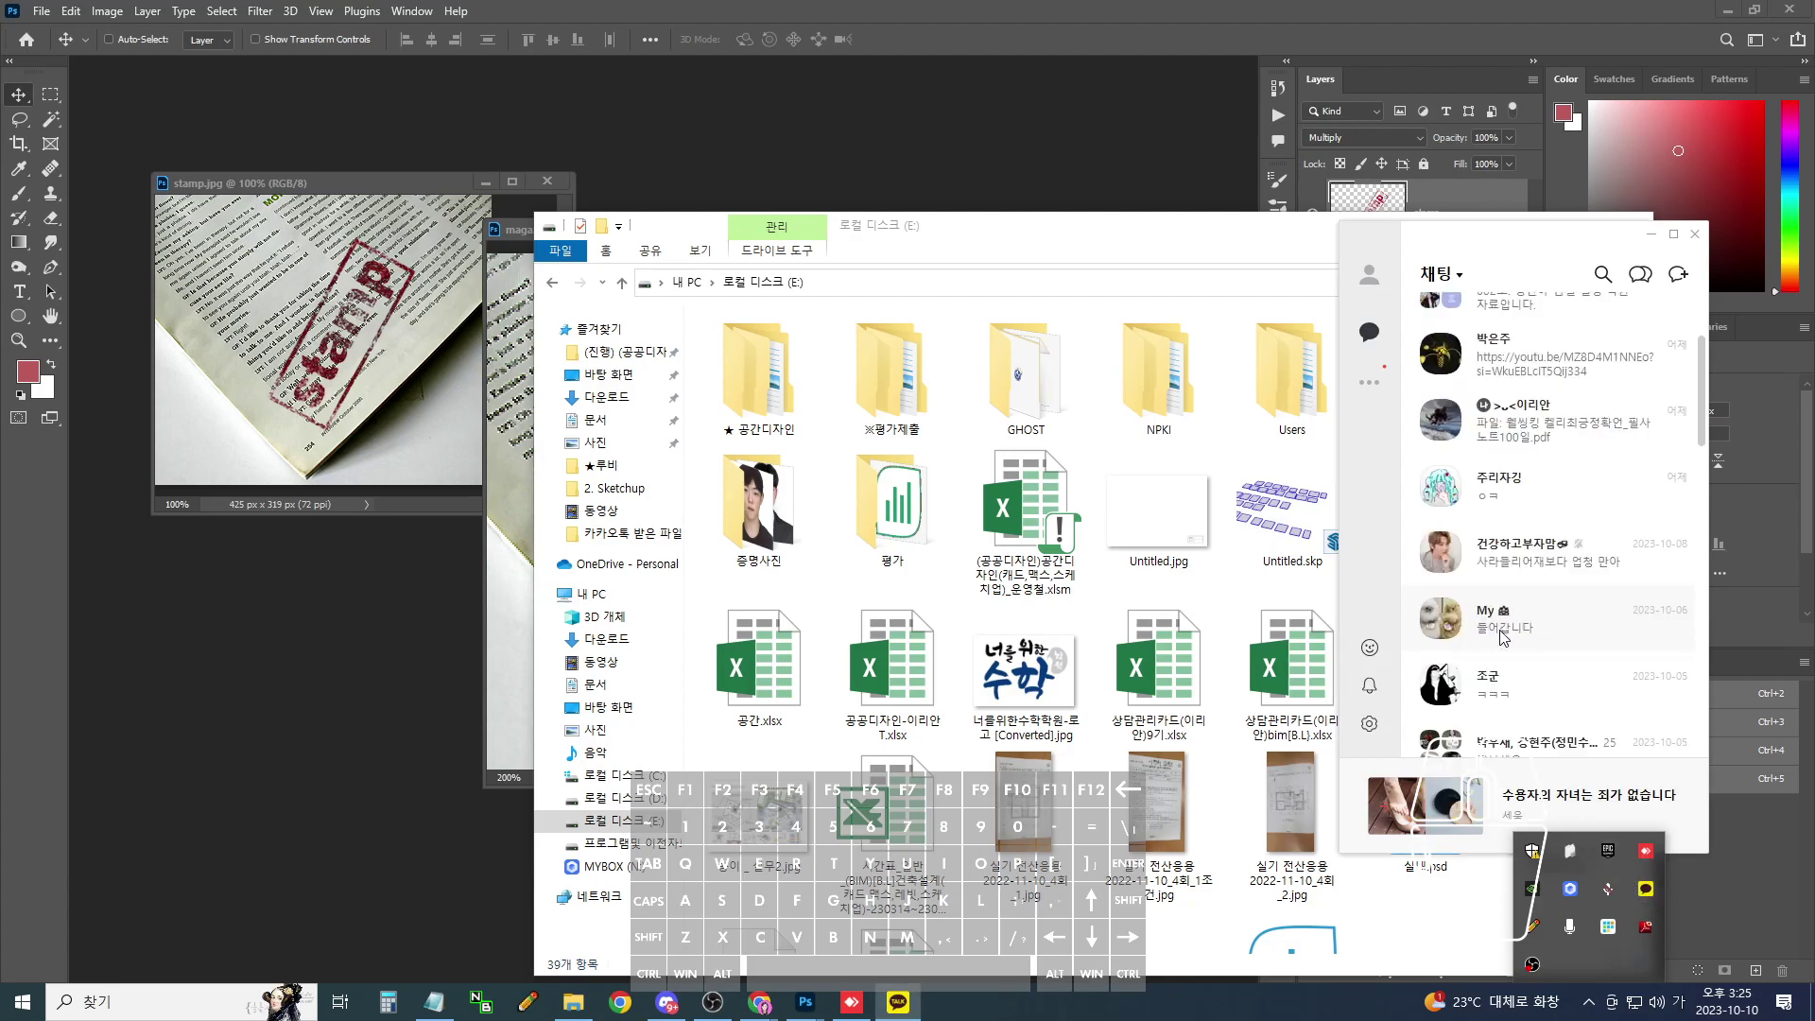
- Open the chat with the stamp sender, widen its window, and scroll through the history
double_click(1498, 715)
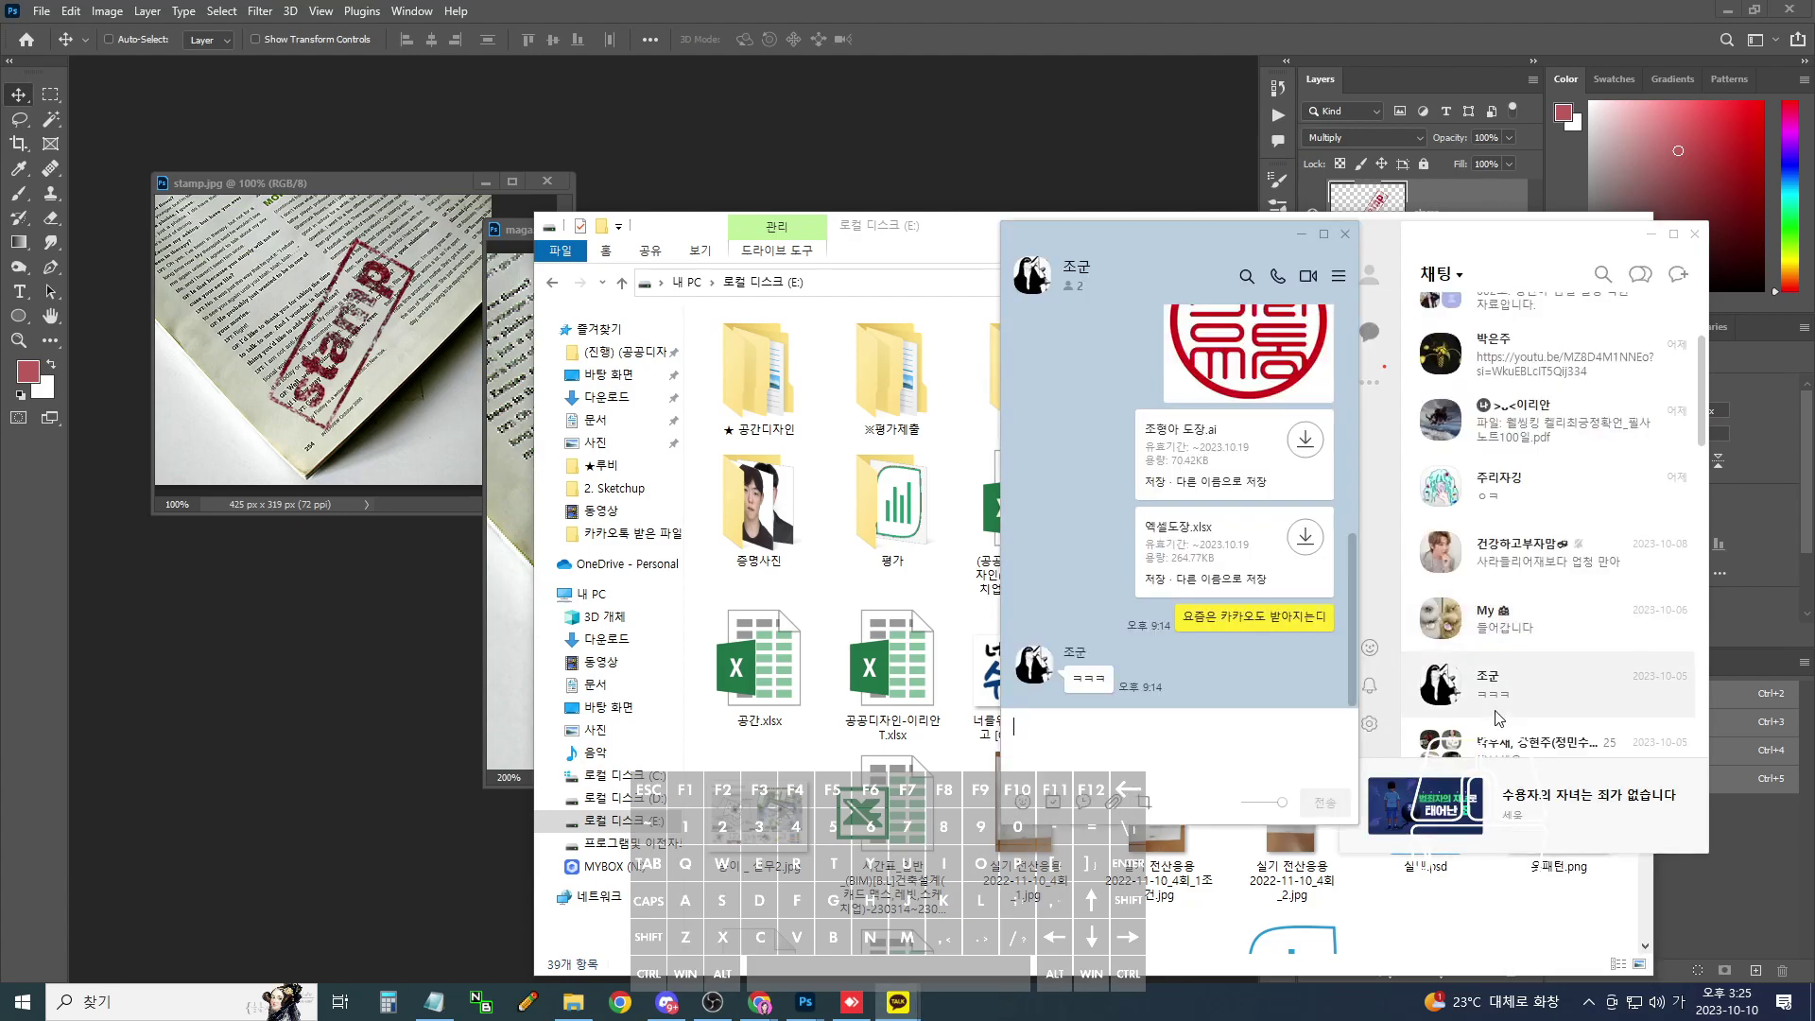
drag(1001, 823, 938, 830)
scroll(1227, 525, up, 10)
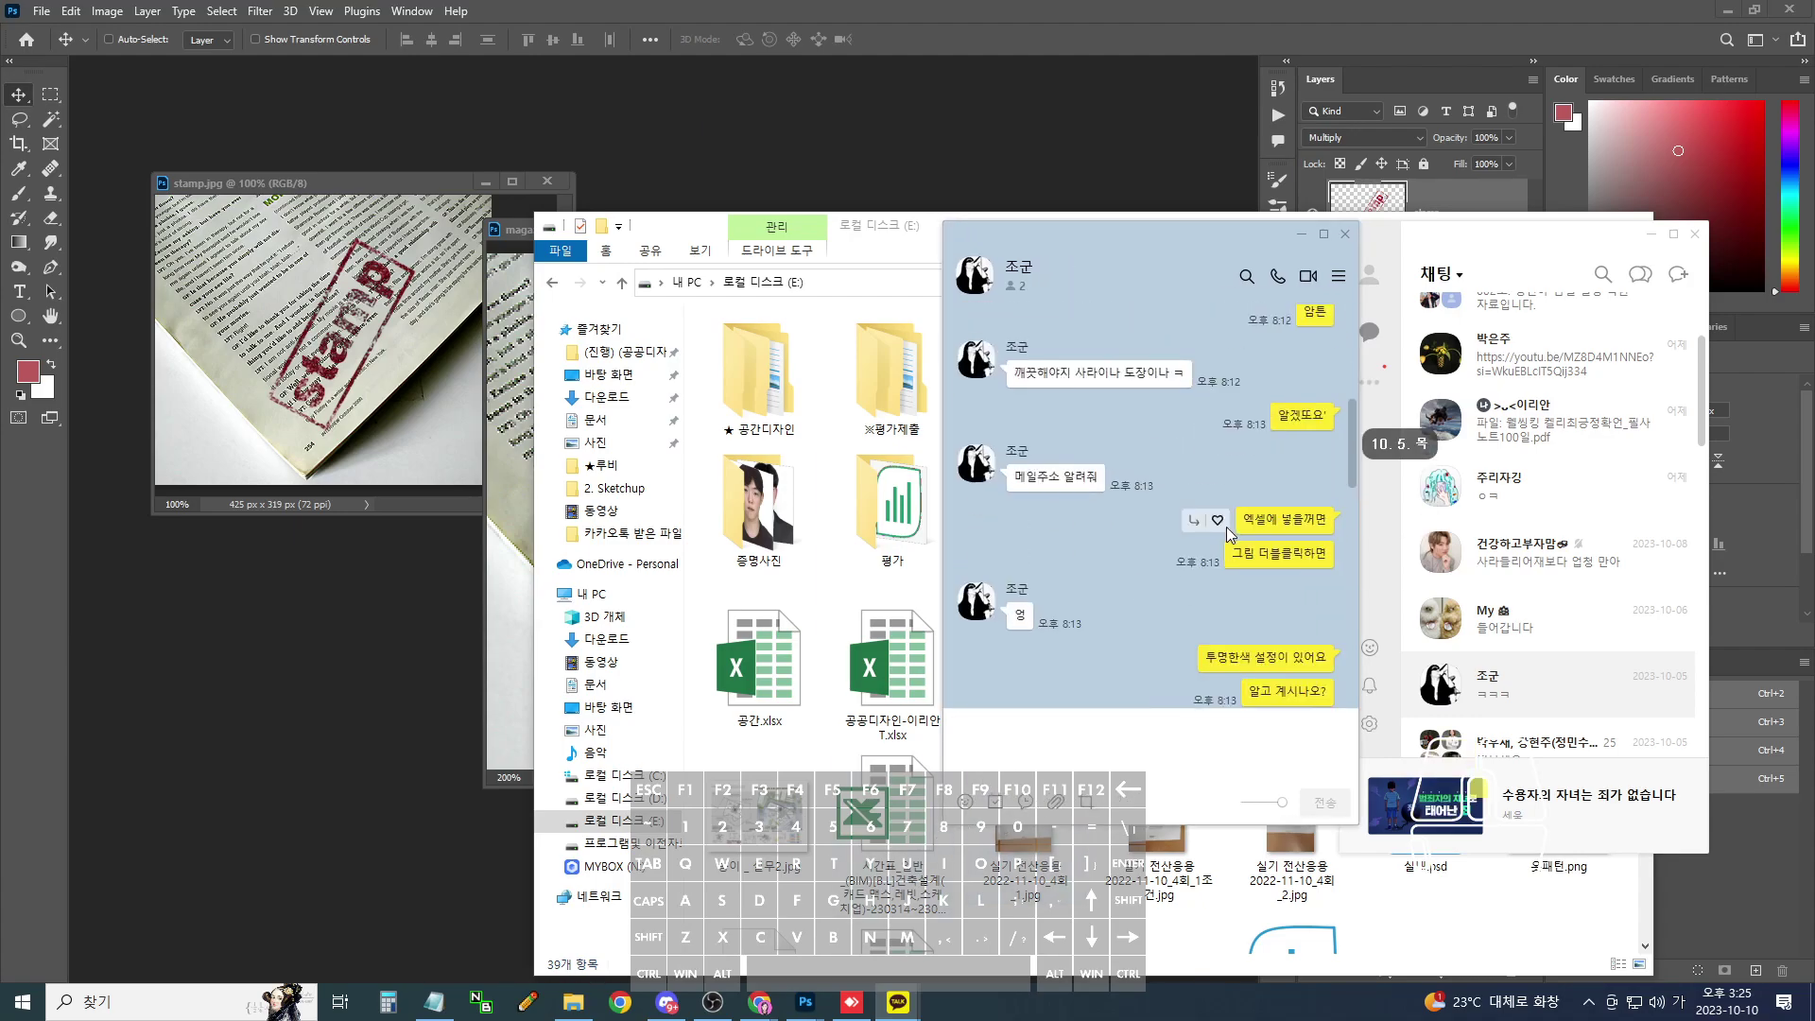
scroll(1226, 526, up, 5)
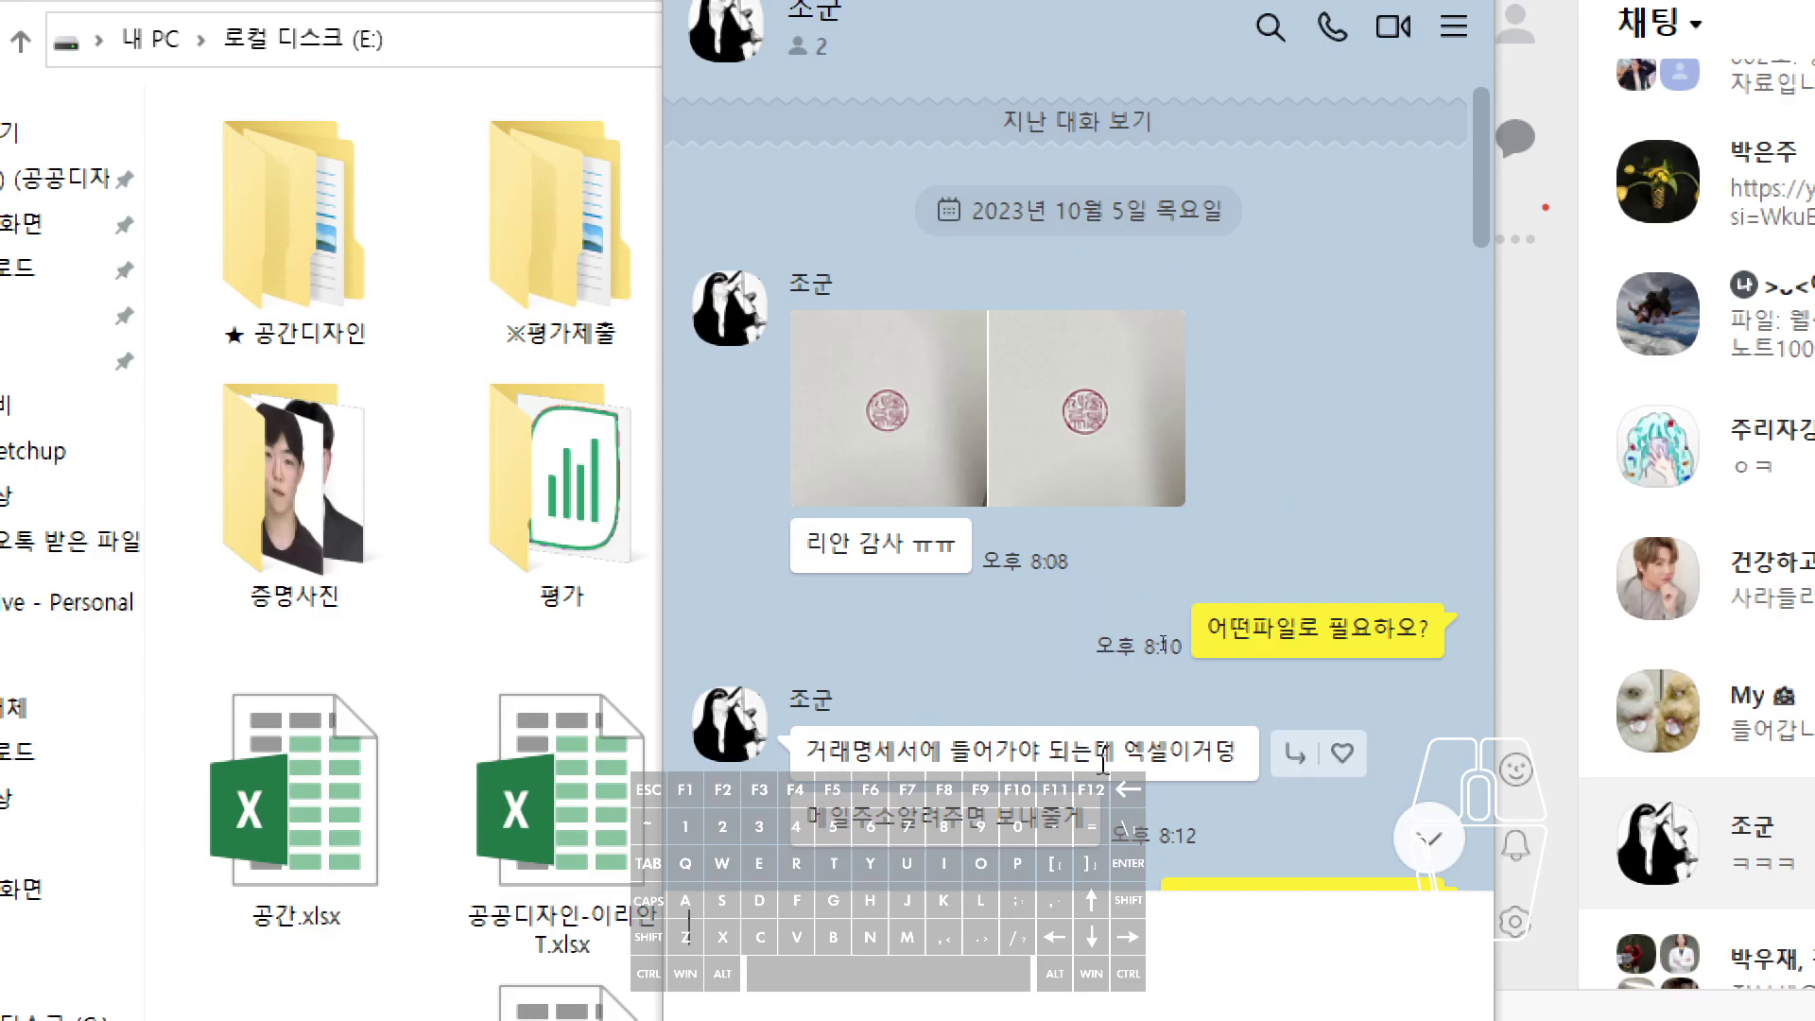
scroll(1103, 761, down, 3)
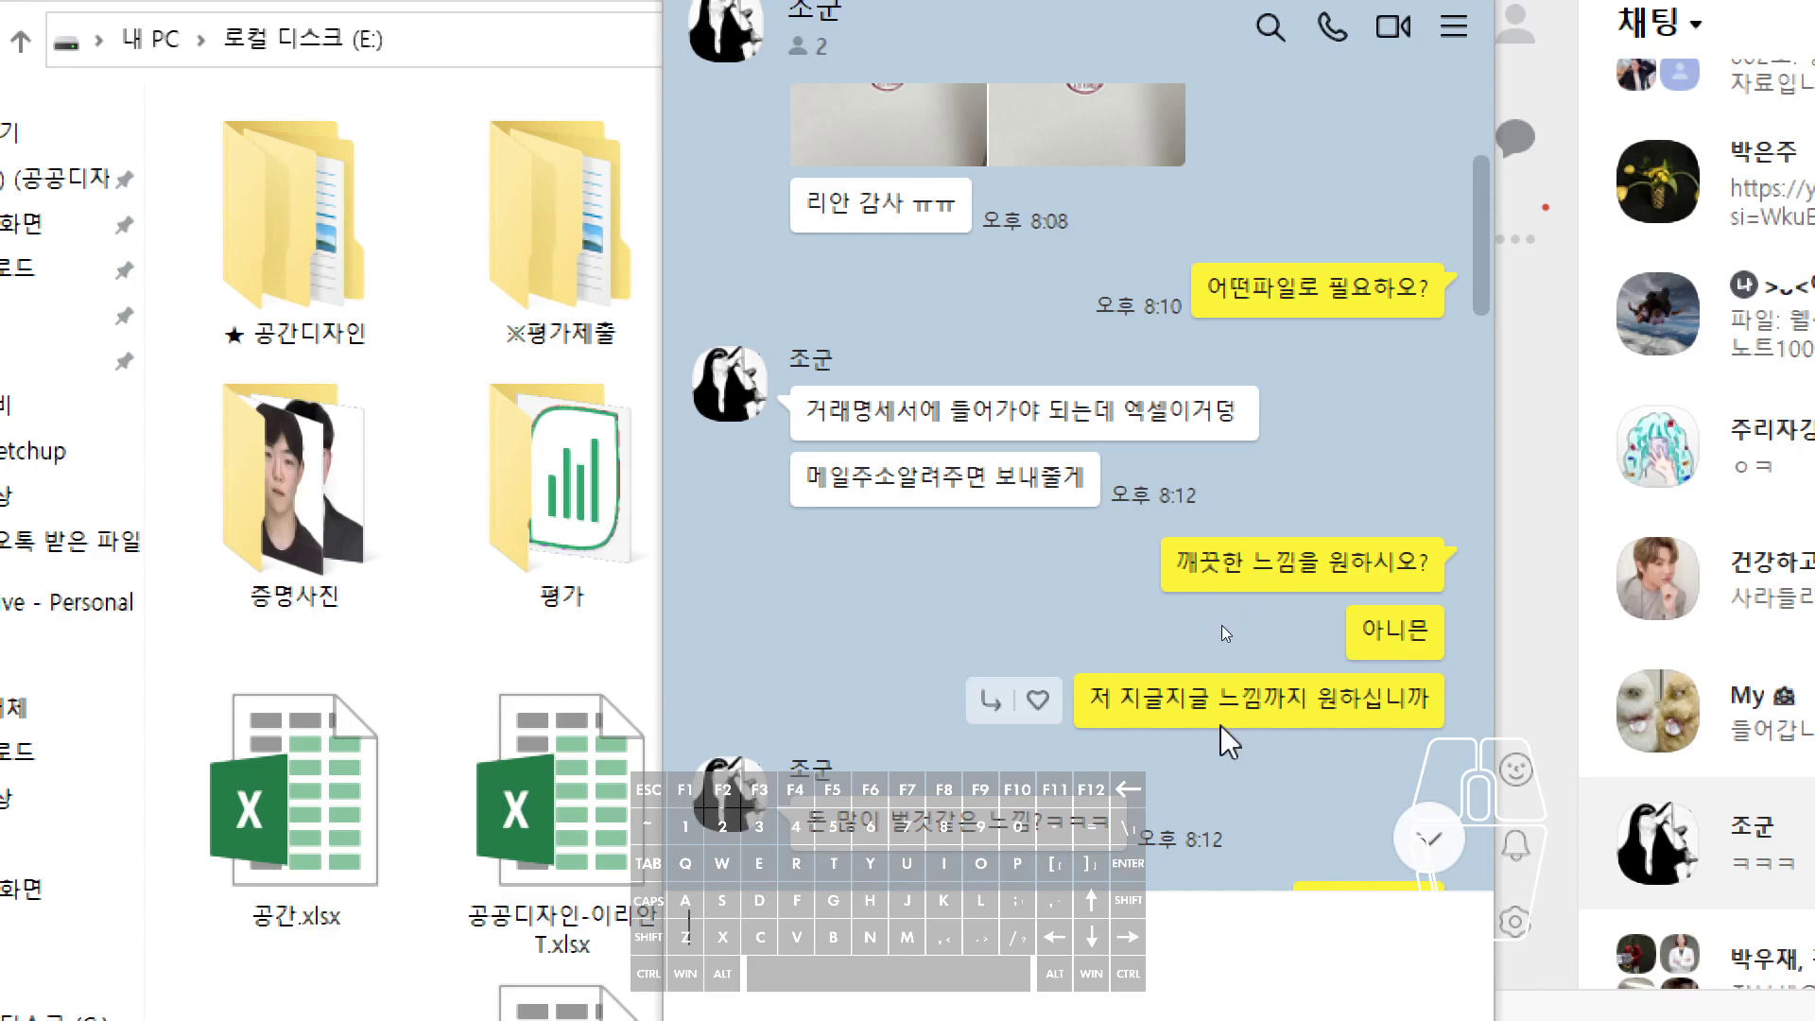
scroll(1221, 625, down, 3)
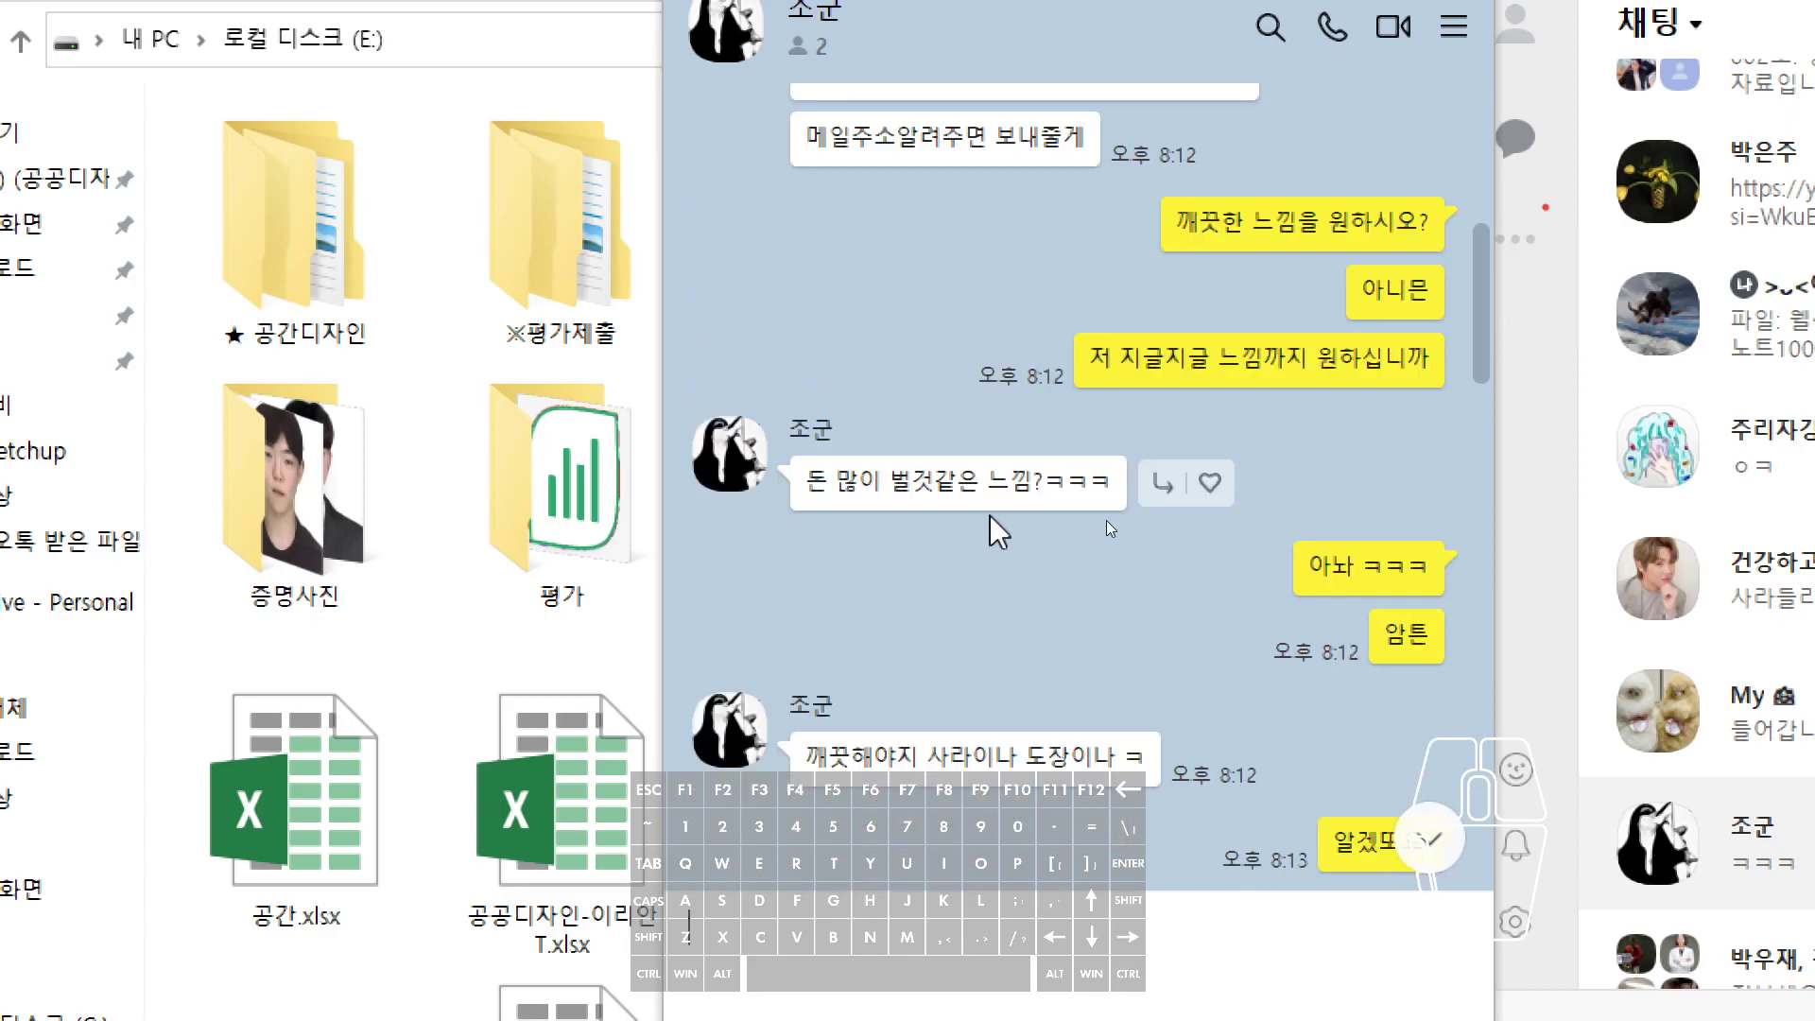
scroll(1108, 521, up, 6)
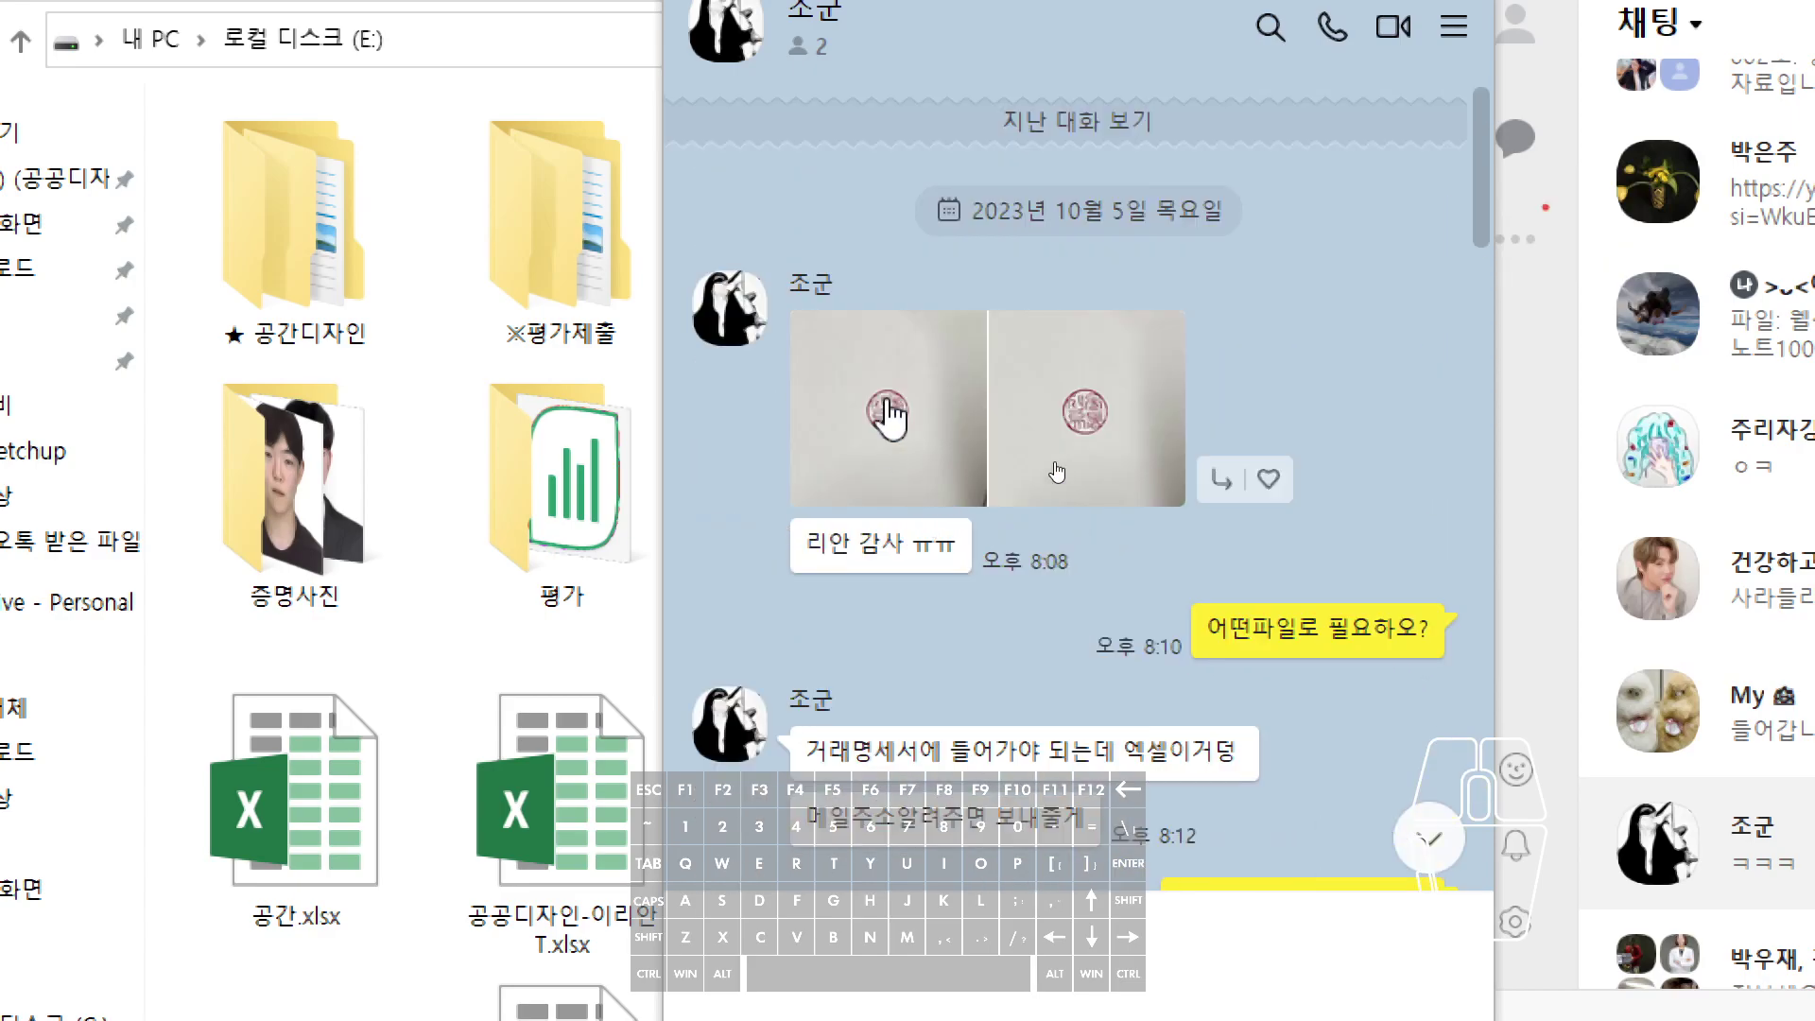
- View the first stamp photo enlarged in KakaoTalk's image viewer
click(888, 413)
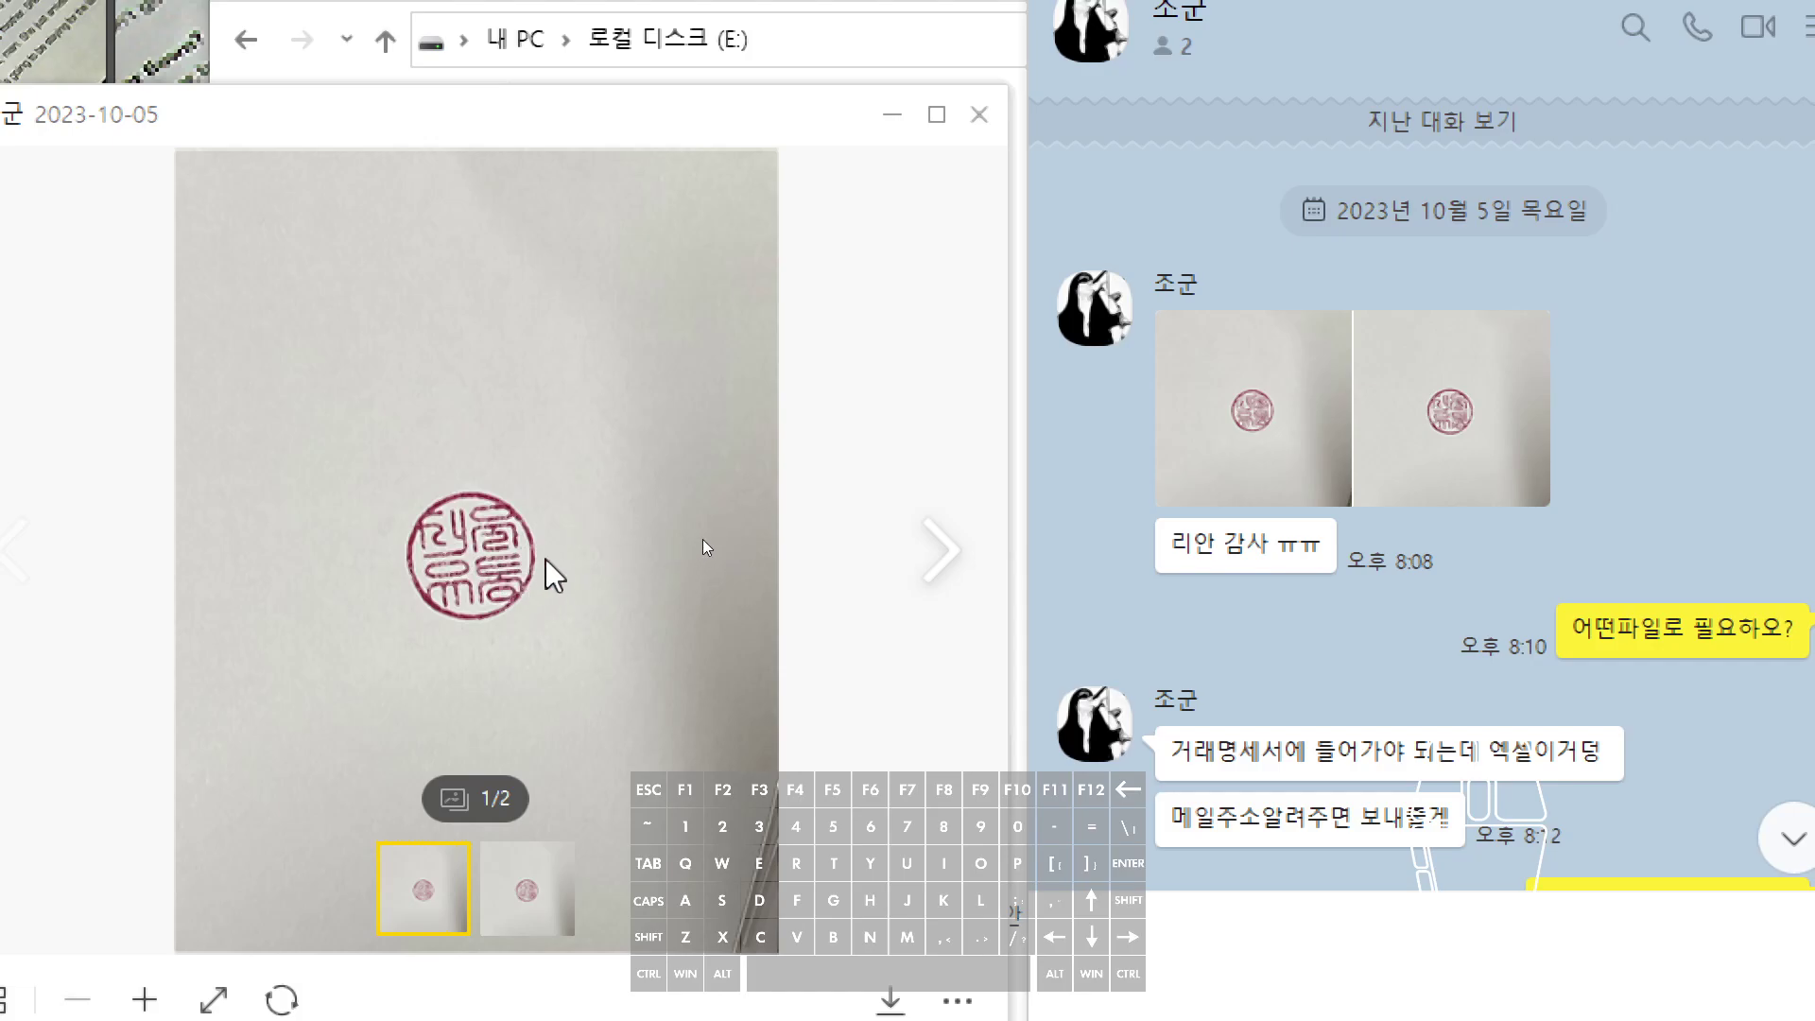
scroll(715, 737, down, 15)
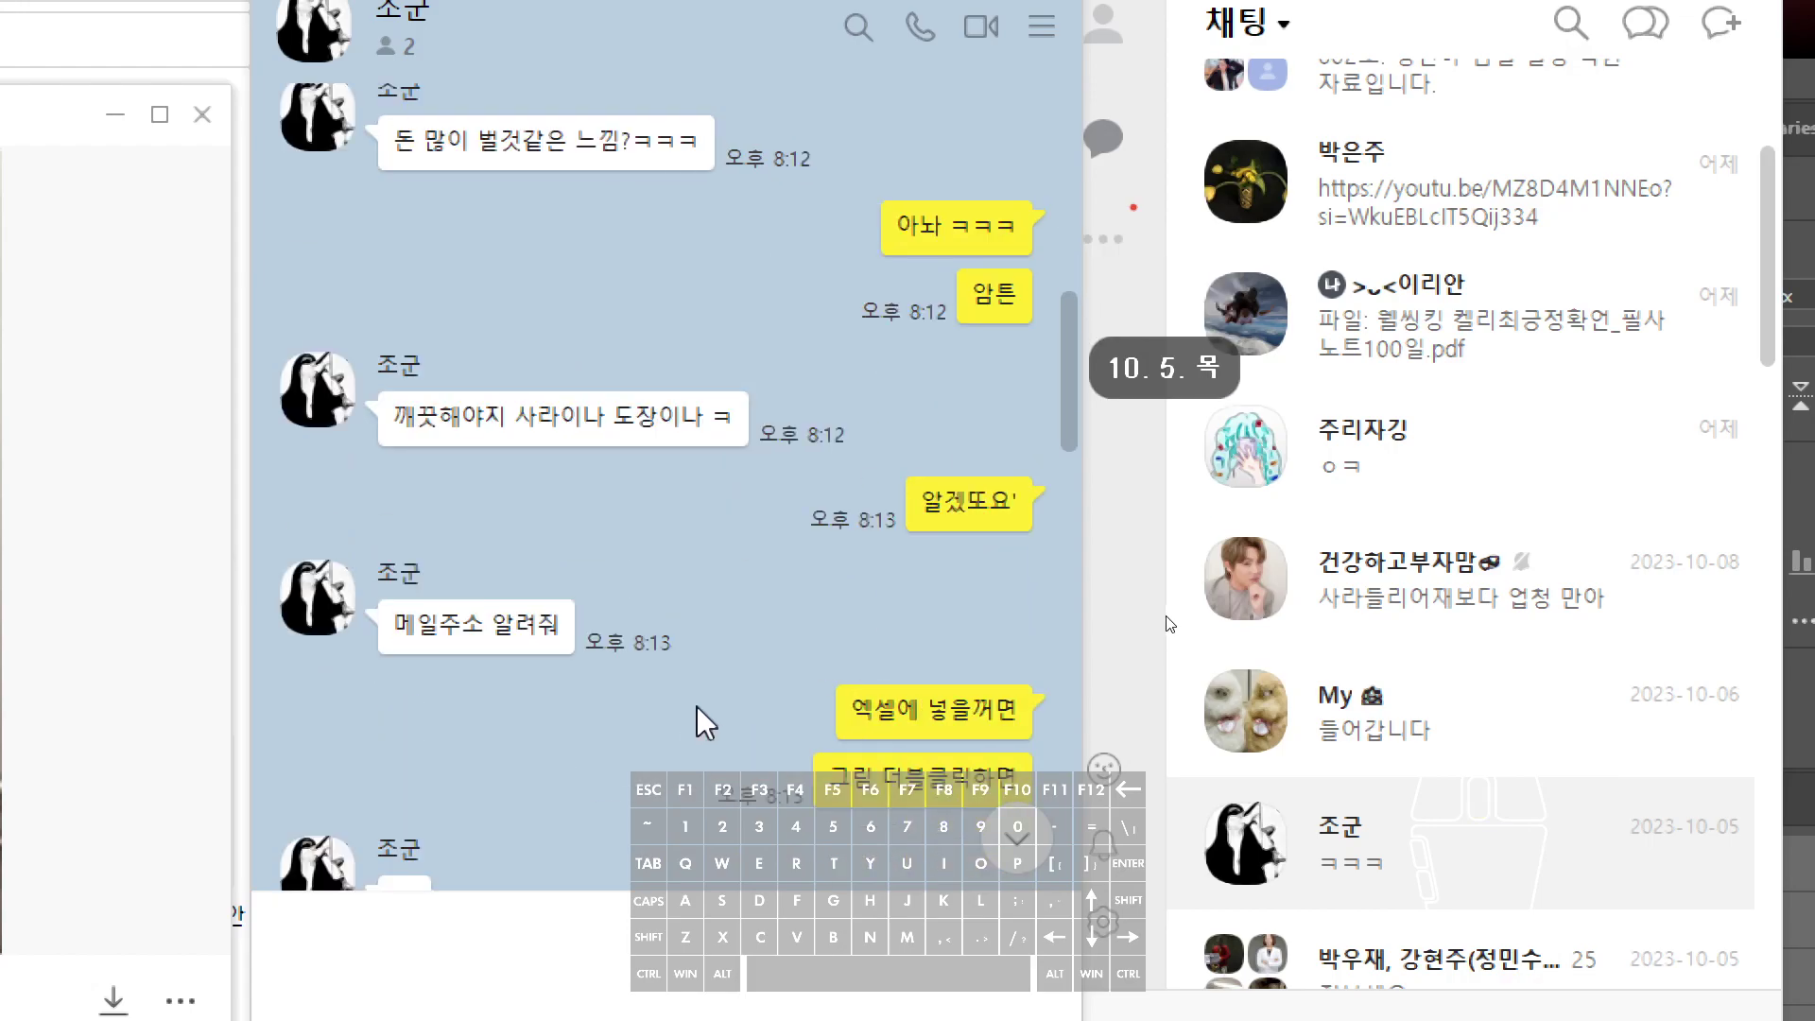
scroll(715, 707, down, 6)
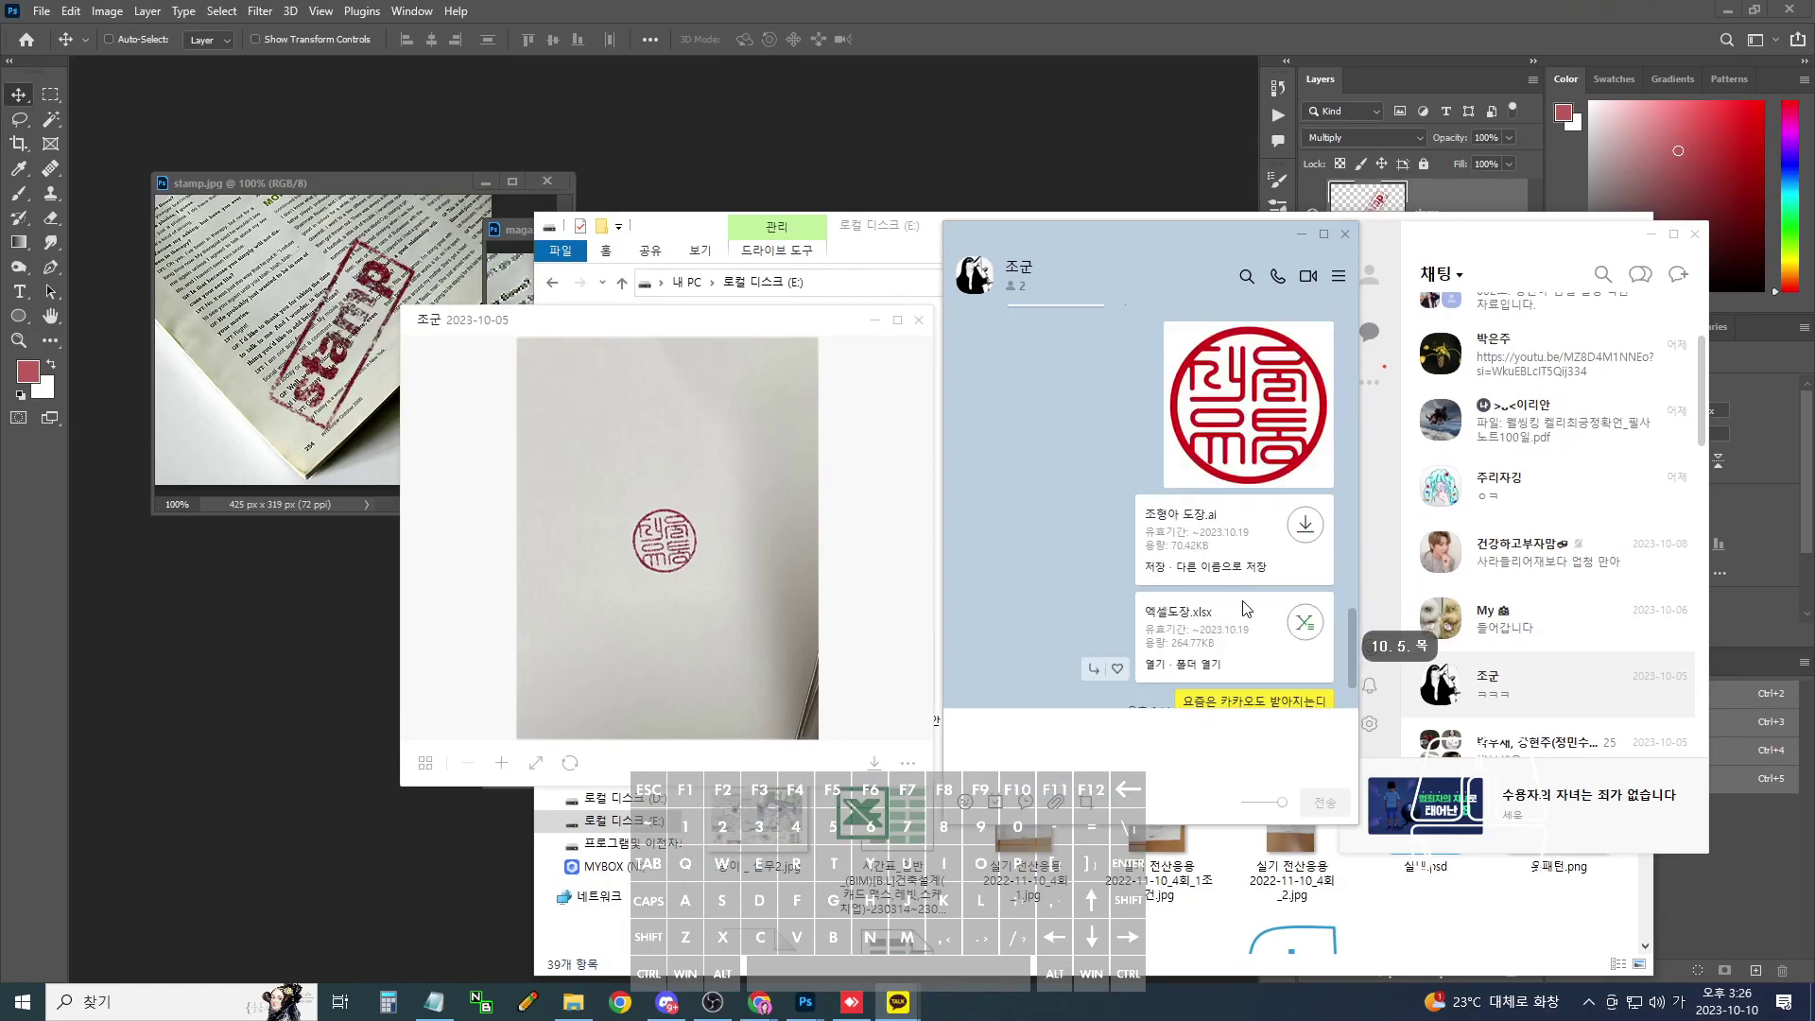
- Open 엑셀도장.xlsx from the received-files folder and dismiss the activation notice
click(1328, 616)
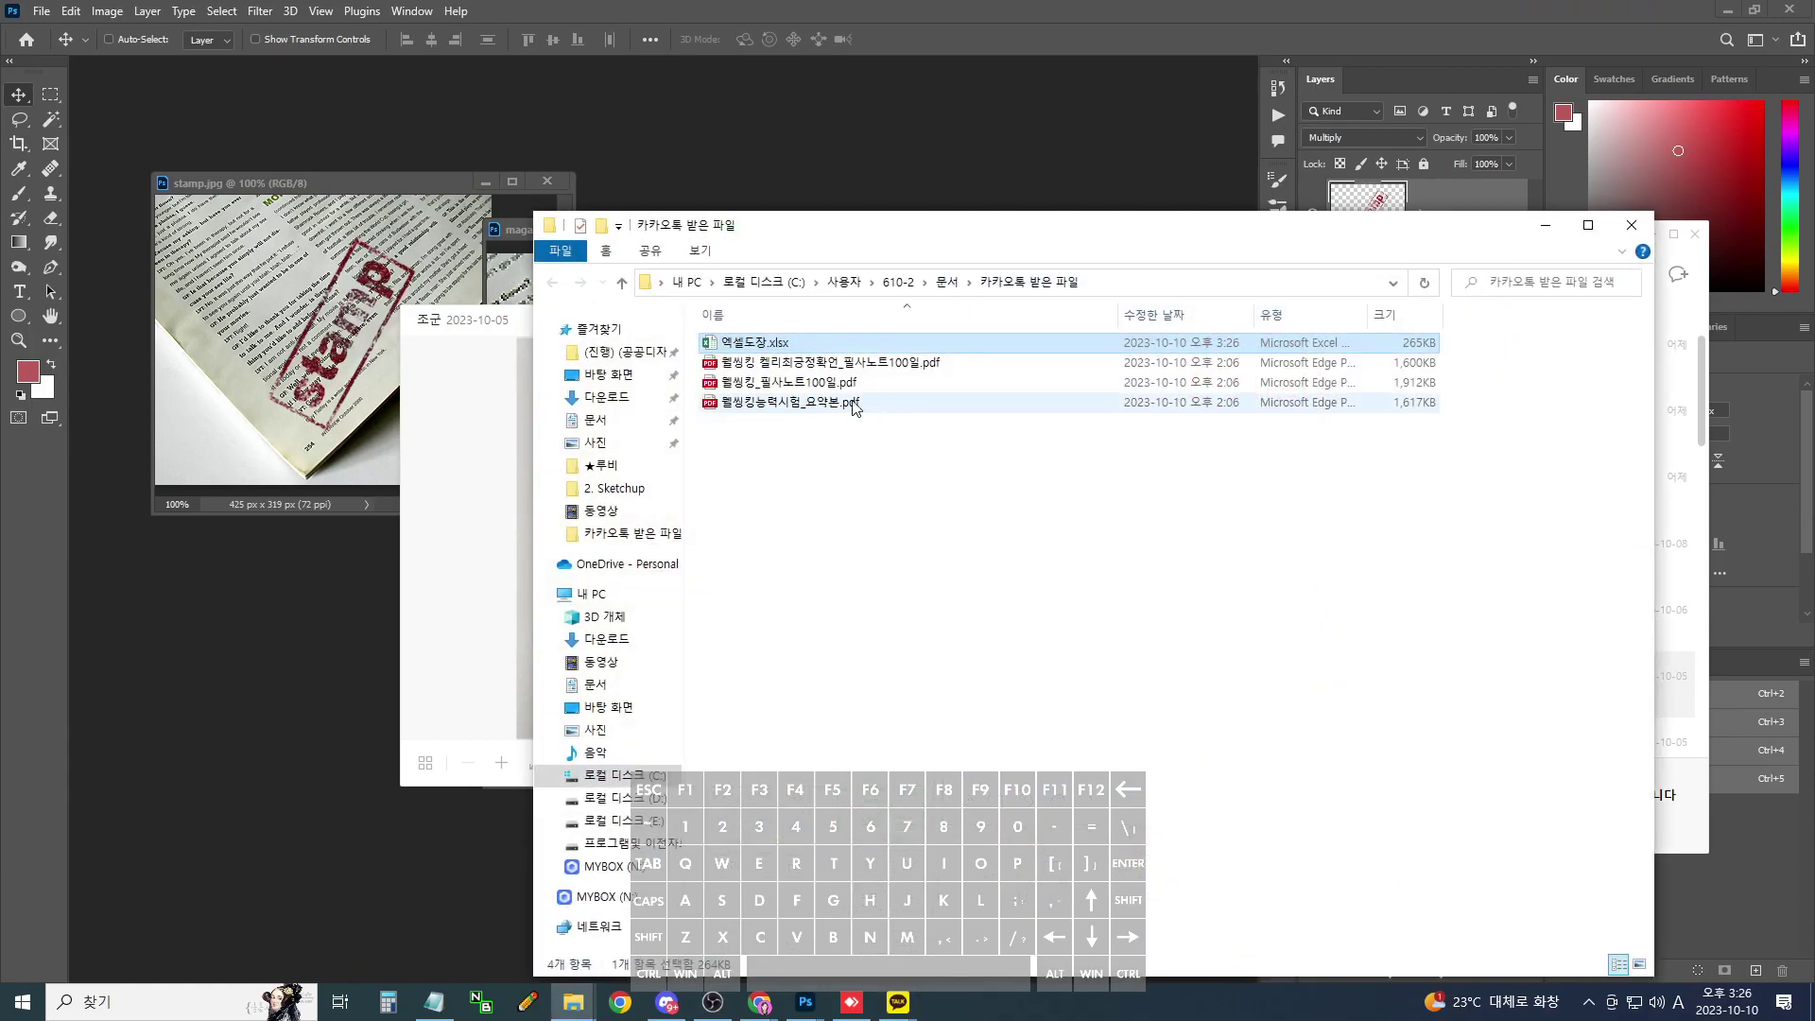
double_click(783, 348)
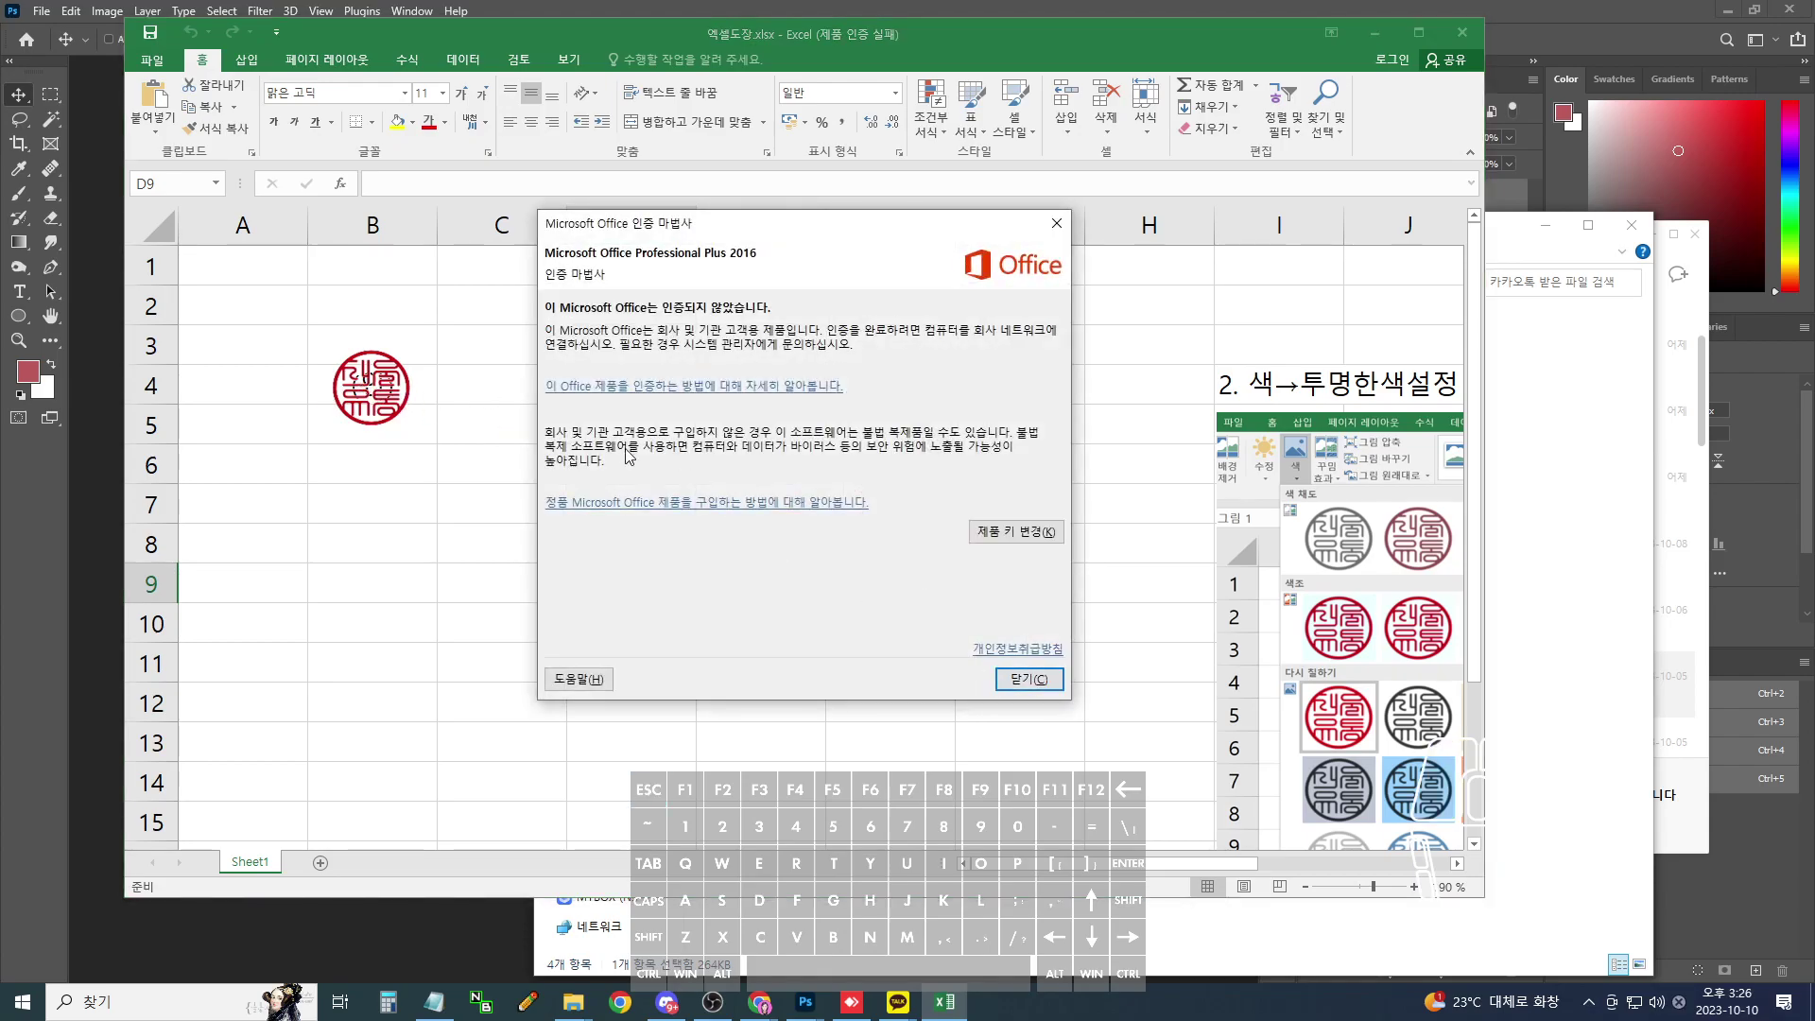
click(1028, 679)
- Shift the stamp picture down so the (인) text is uncovered
drag(399, 394, 595, 394)
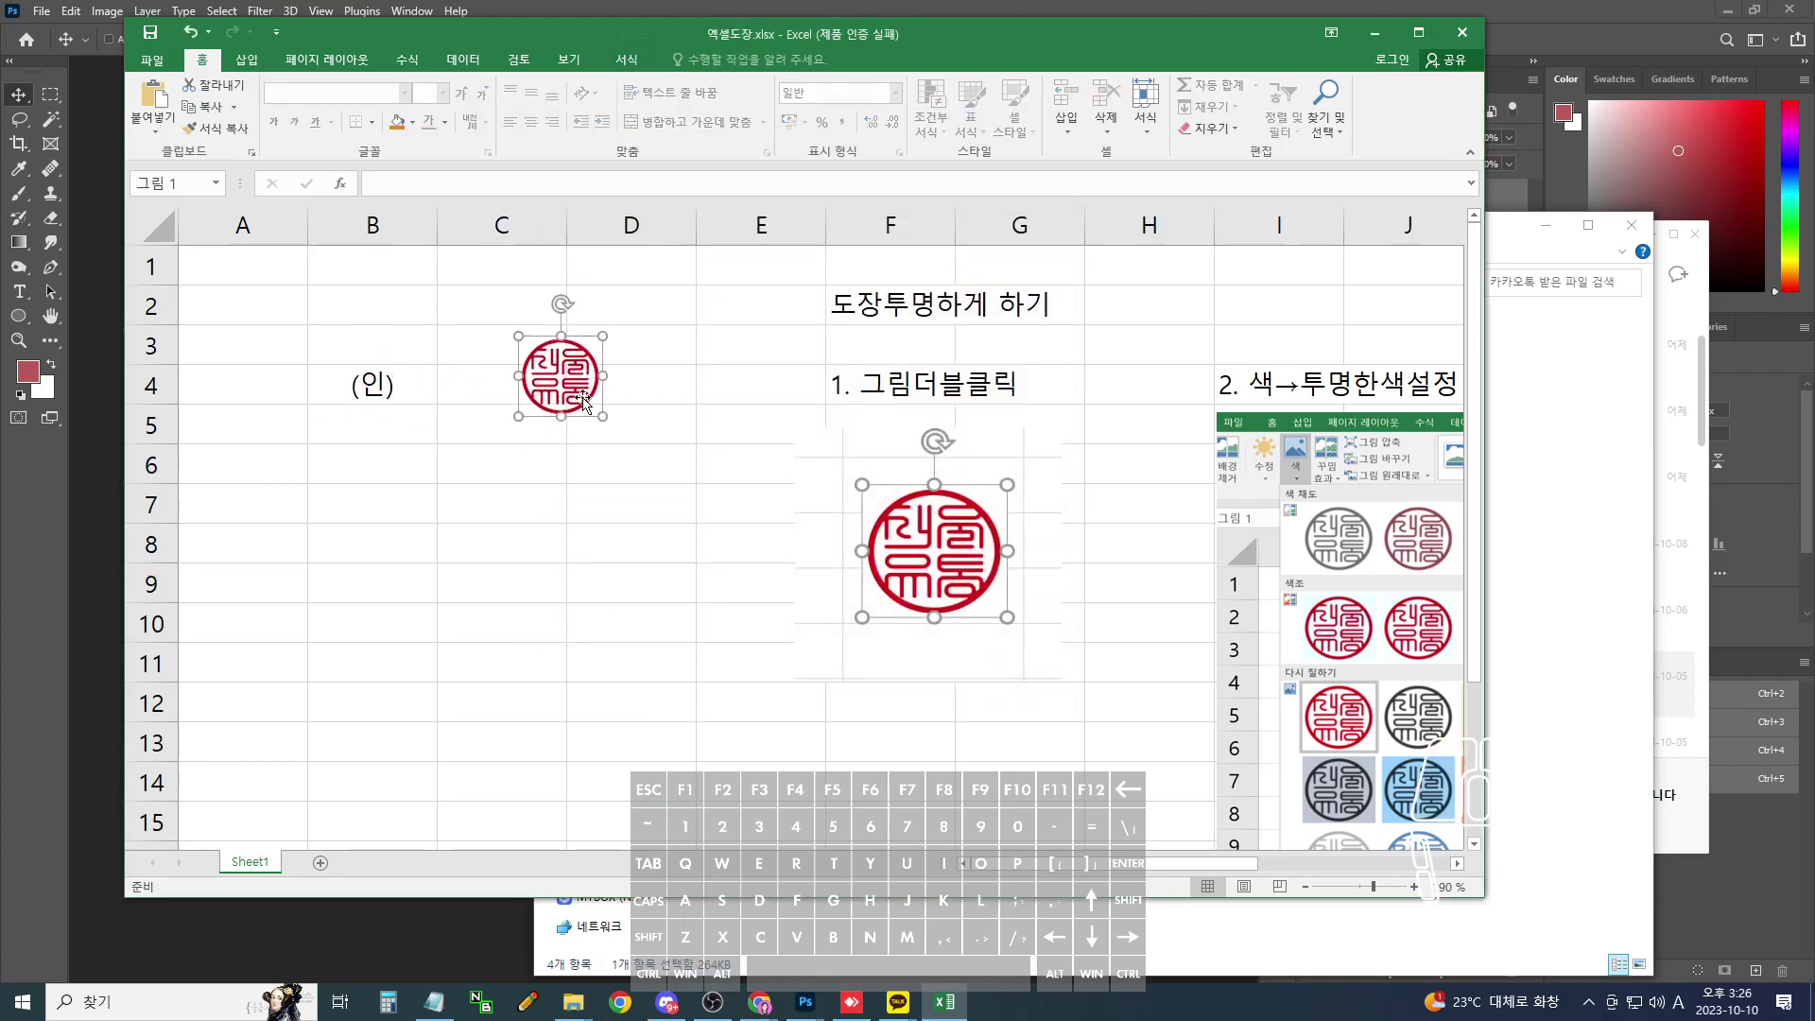
key(ctrl+z)
mouse_move(391, 395)
mouse_down()
mouse_move(424, 400)
mouse_move(403, 419)
mouse_up()
drag(1036, 873, 1158, 871)
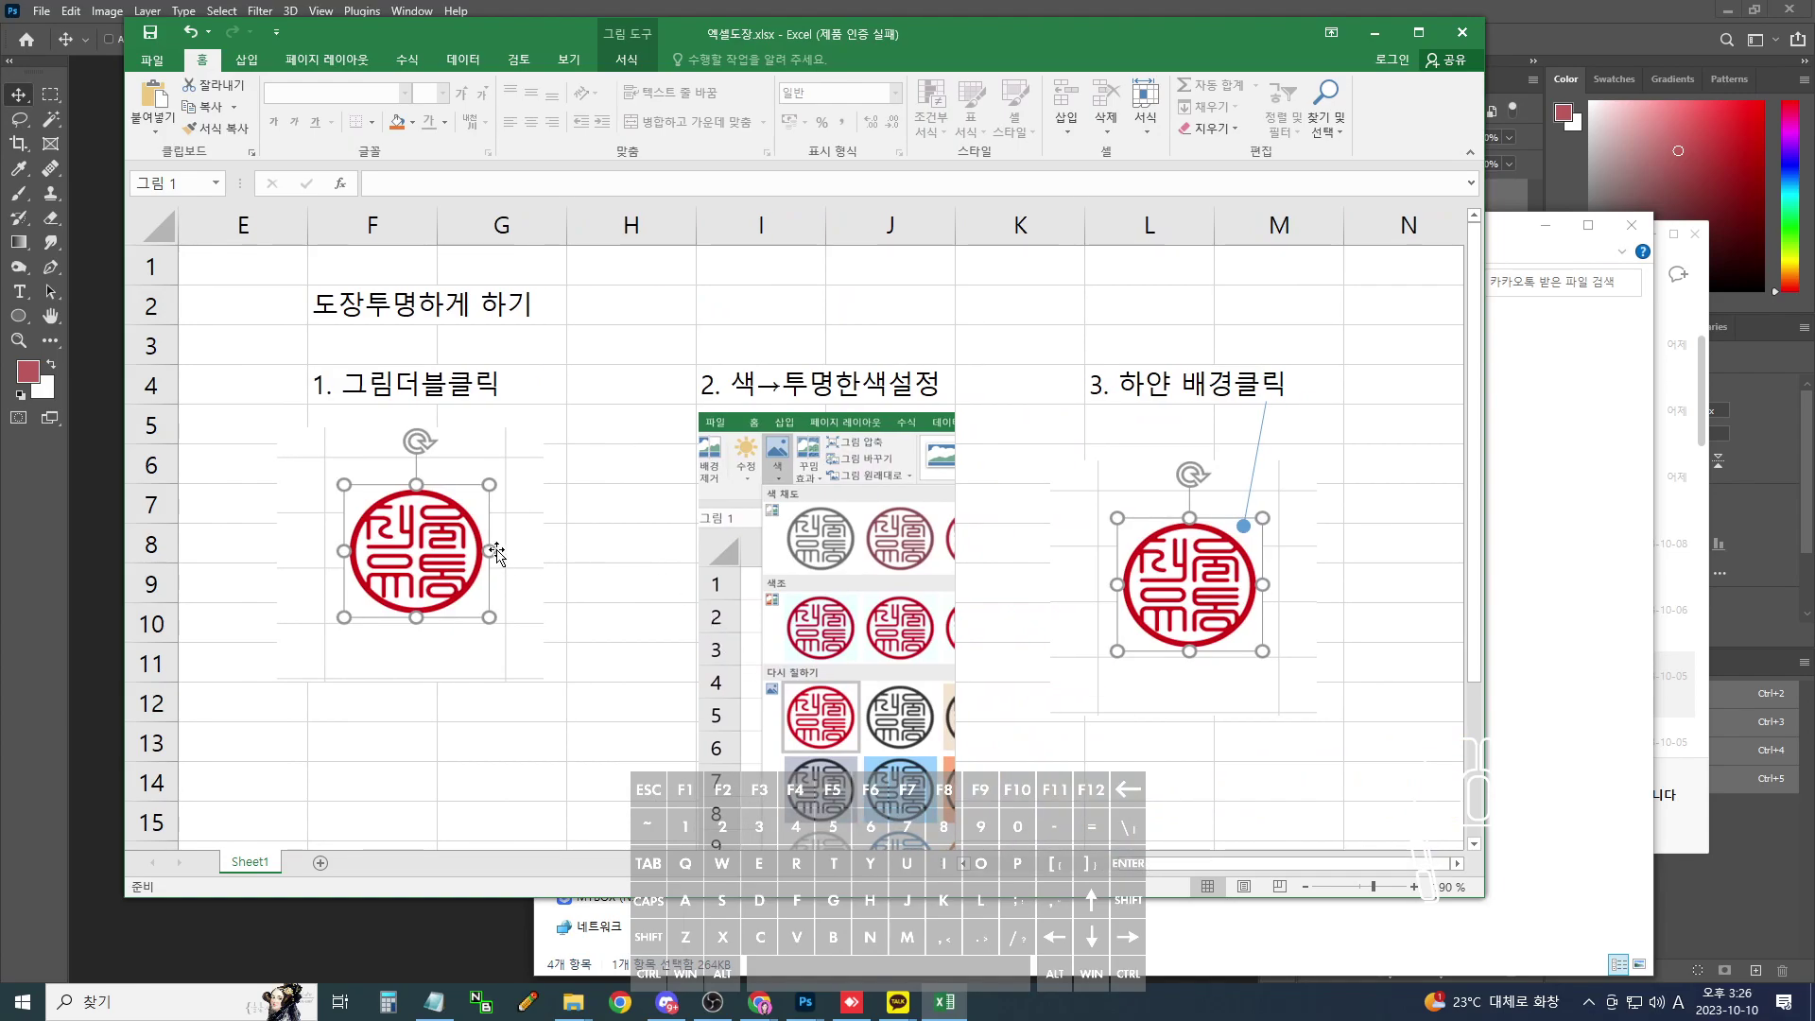
scroll(839, 402, down, 1)
scroll(874, 707, down, 3)
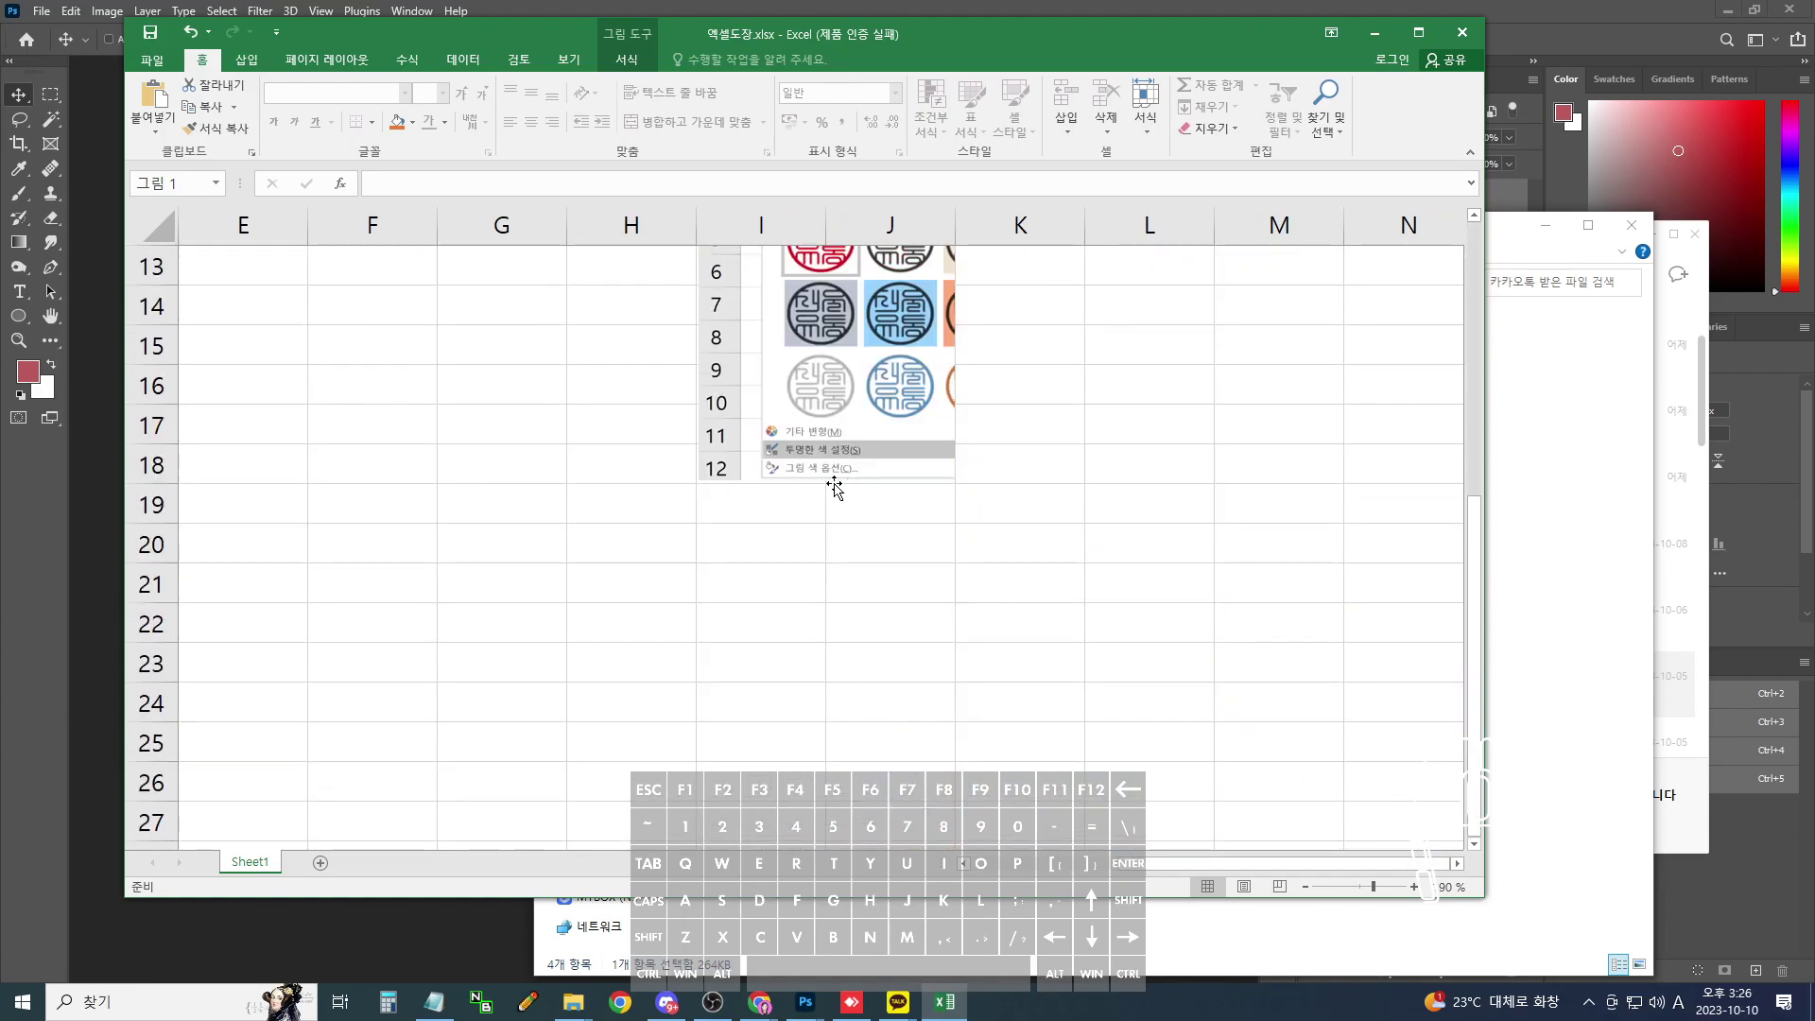
scroll(923, 486, up, 4)
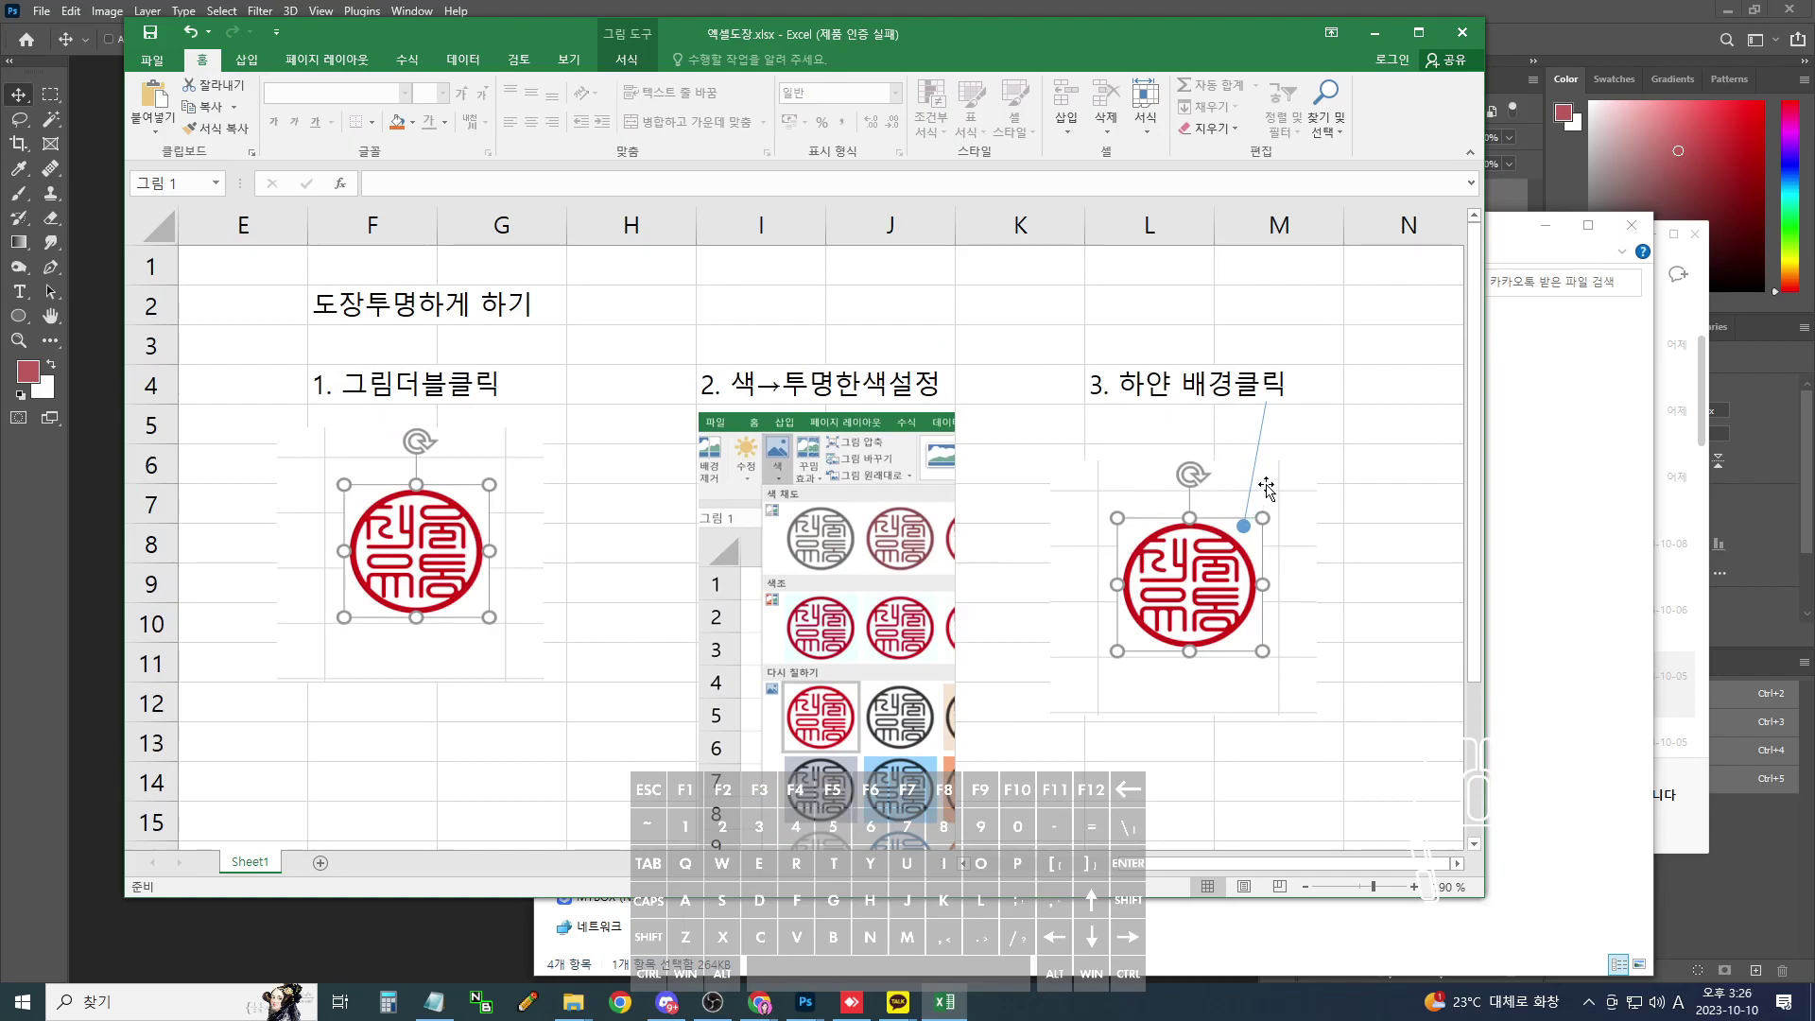
- Deselect the picture, close the workbook saving changes, and maximize the received-files folder
click(1274, 478)
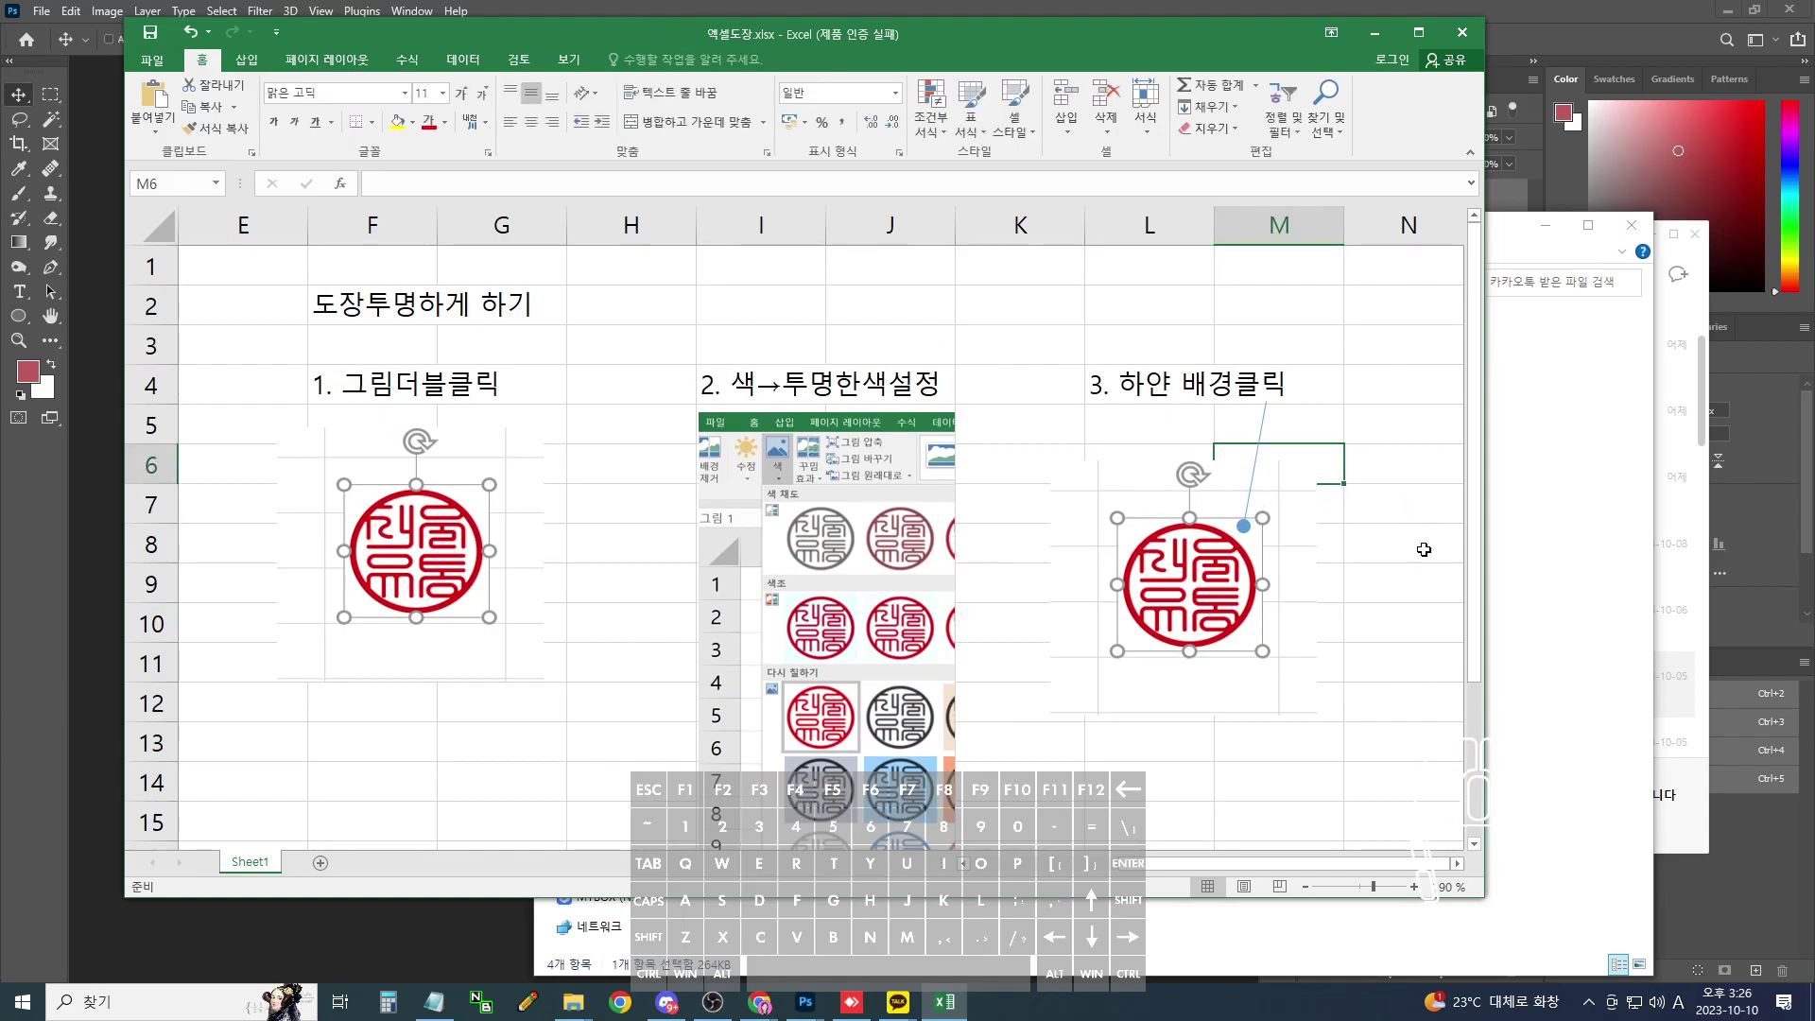
click(1463, 34)
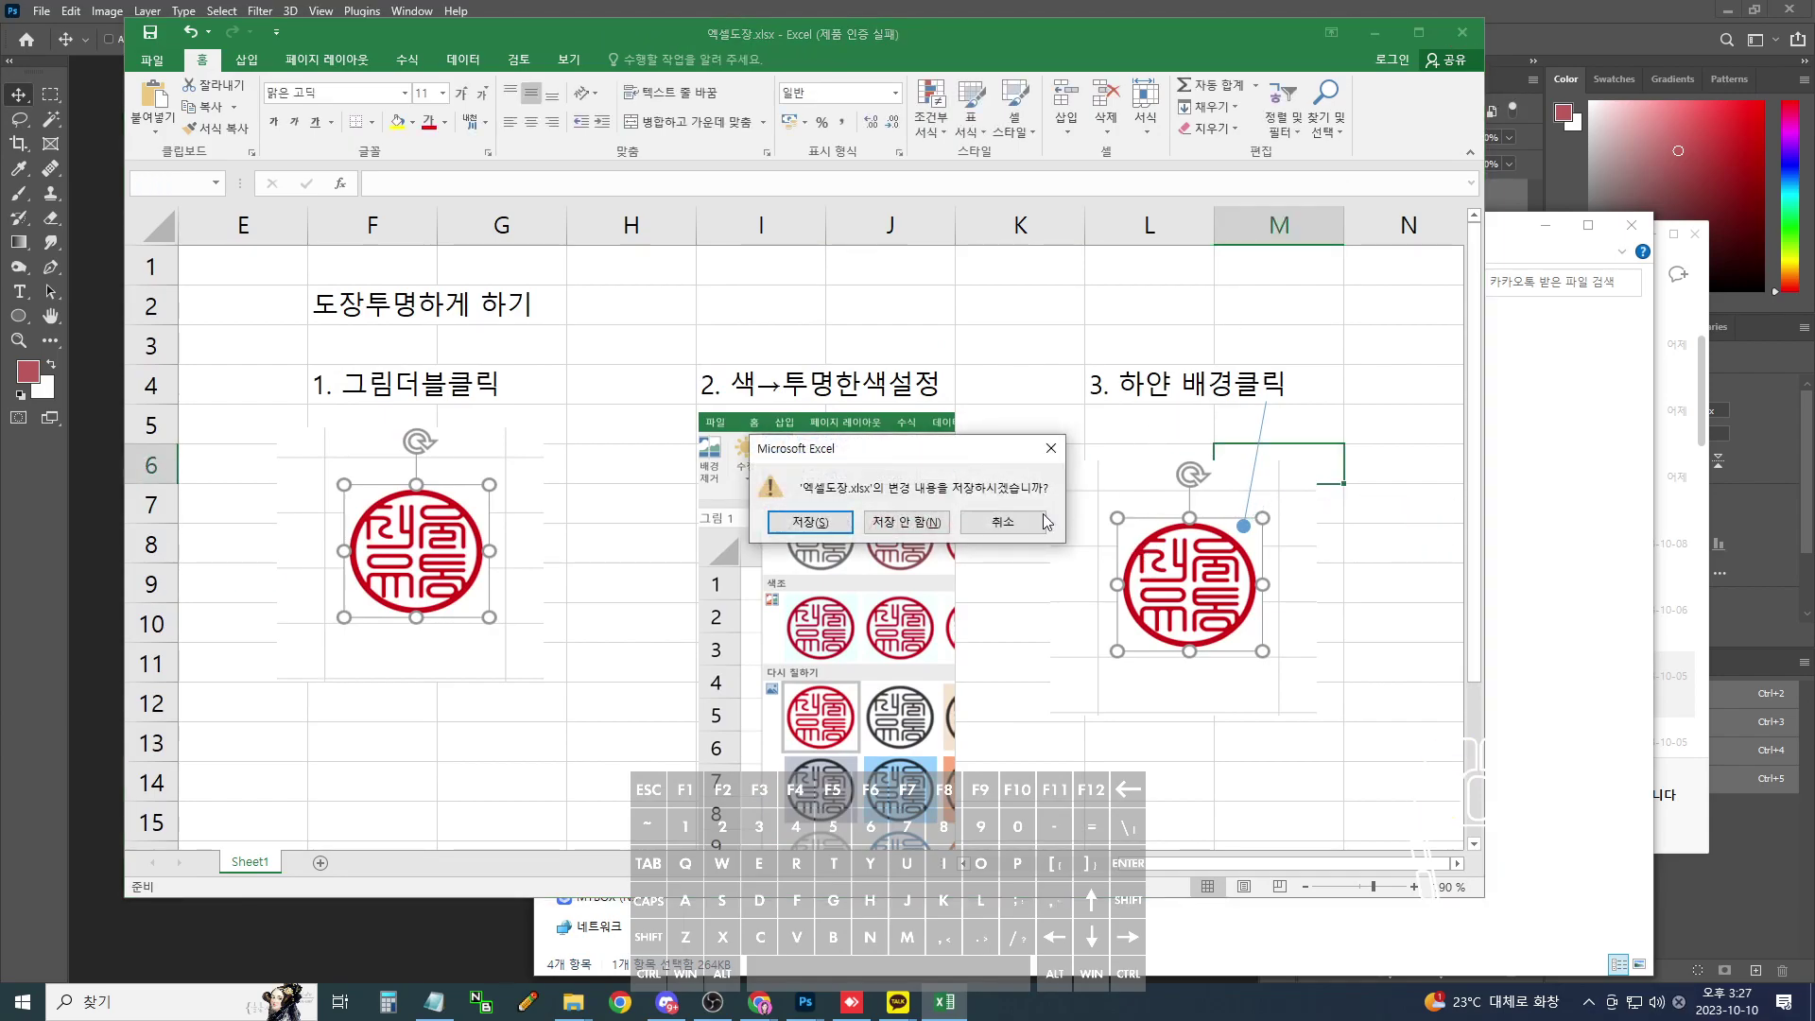
click(907, 523)
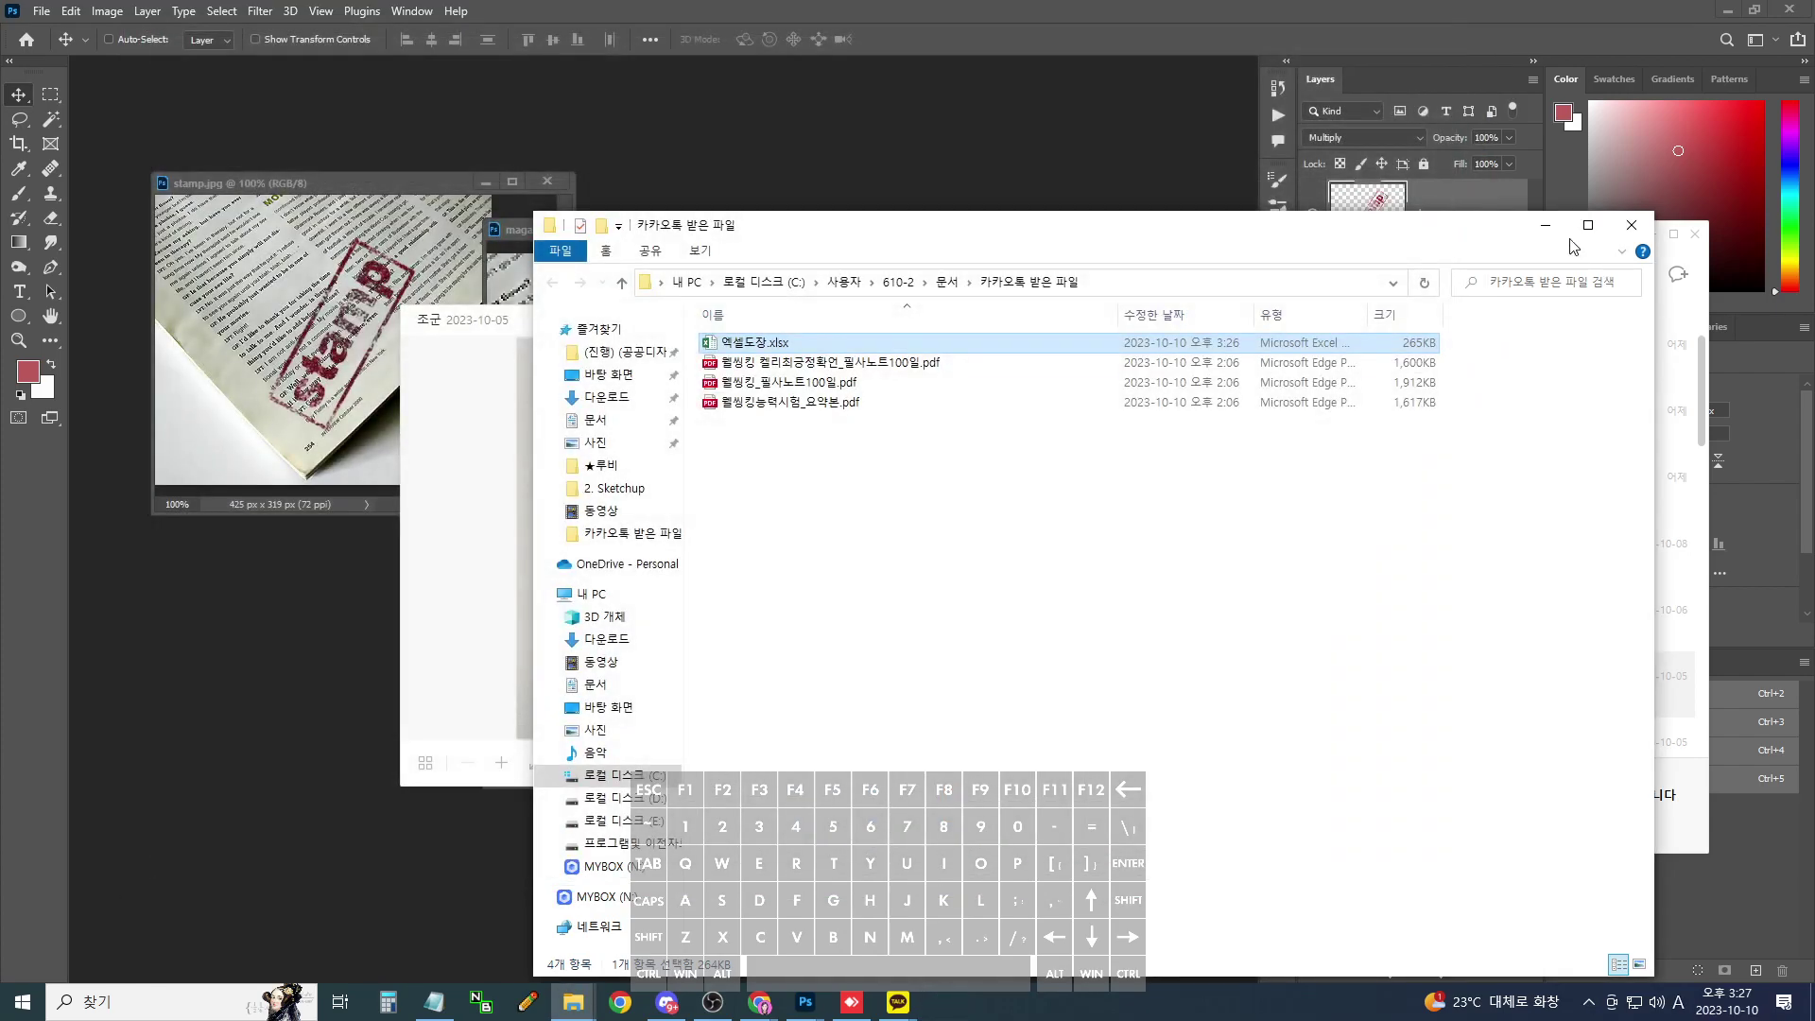
click(1588, 224)
- Close the folder window, KakaoTalk photo viewer, chat window, and the stamp.jpg document
click(1791, 9)
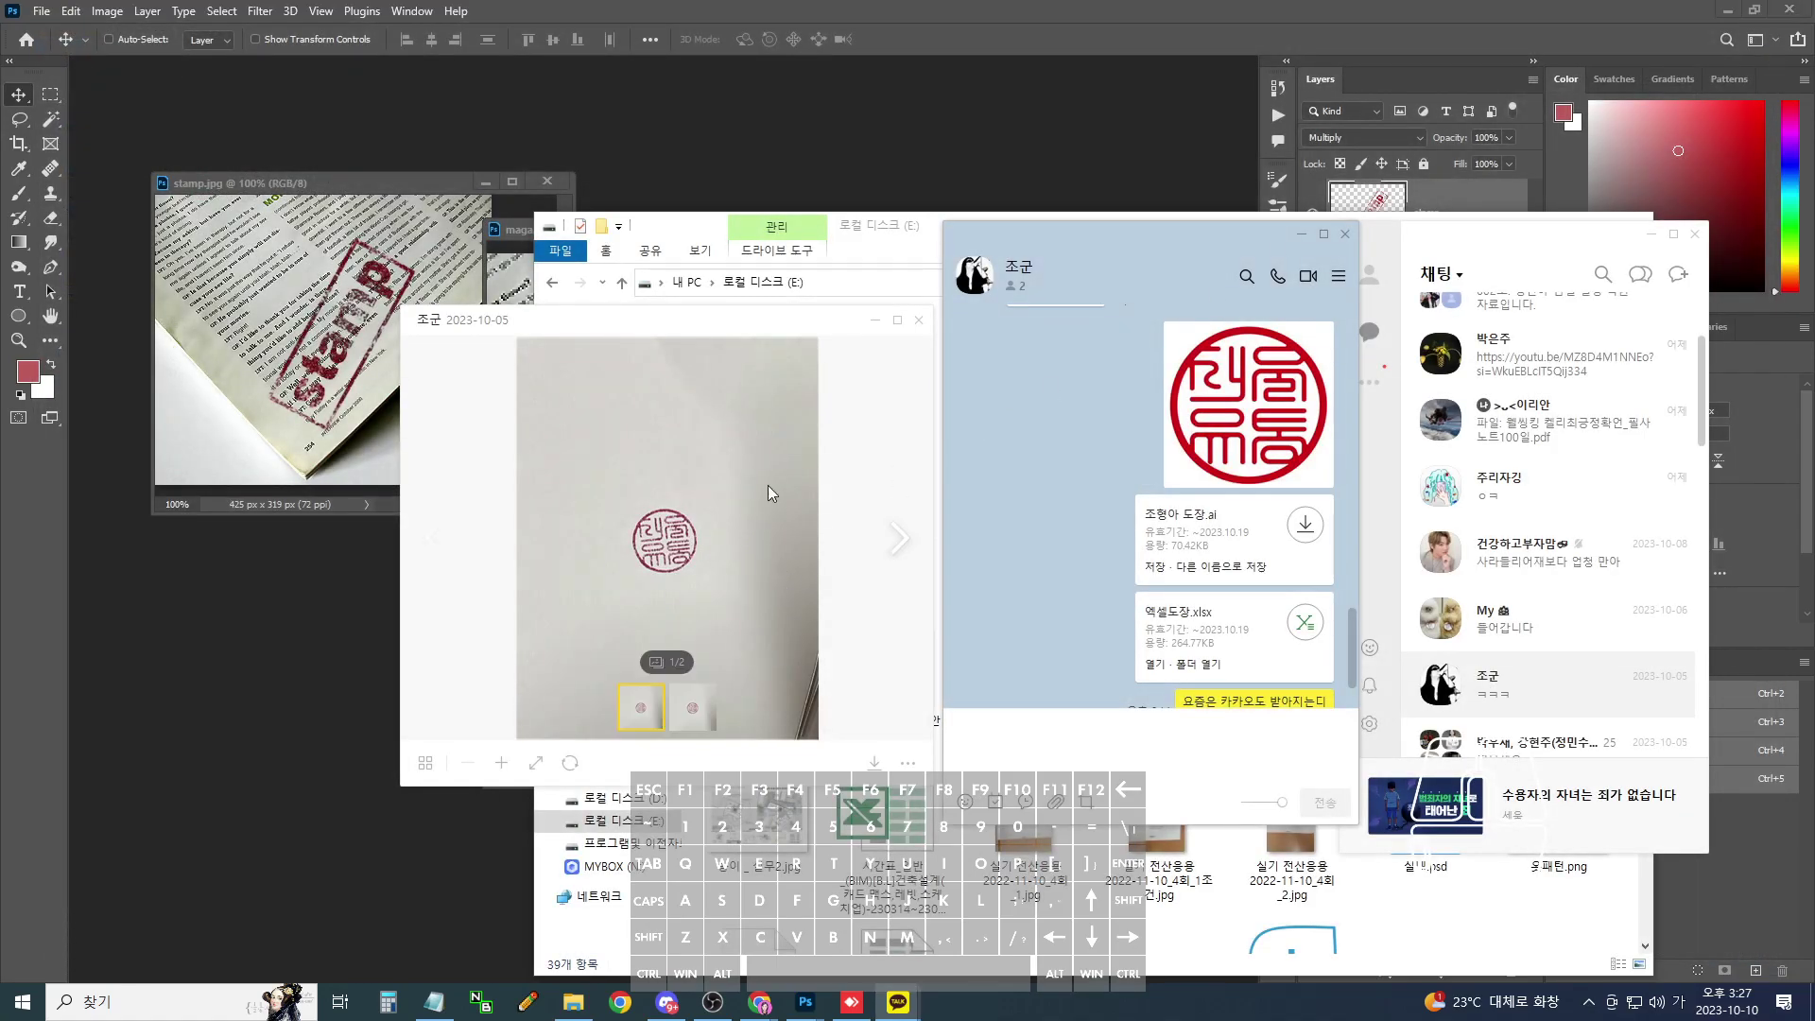
click(1344, 234)
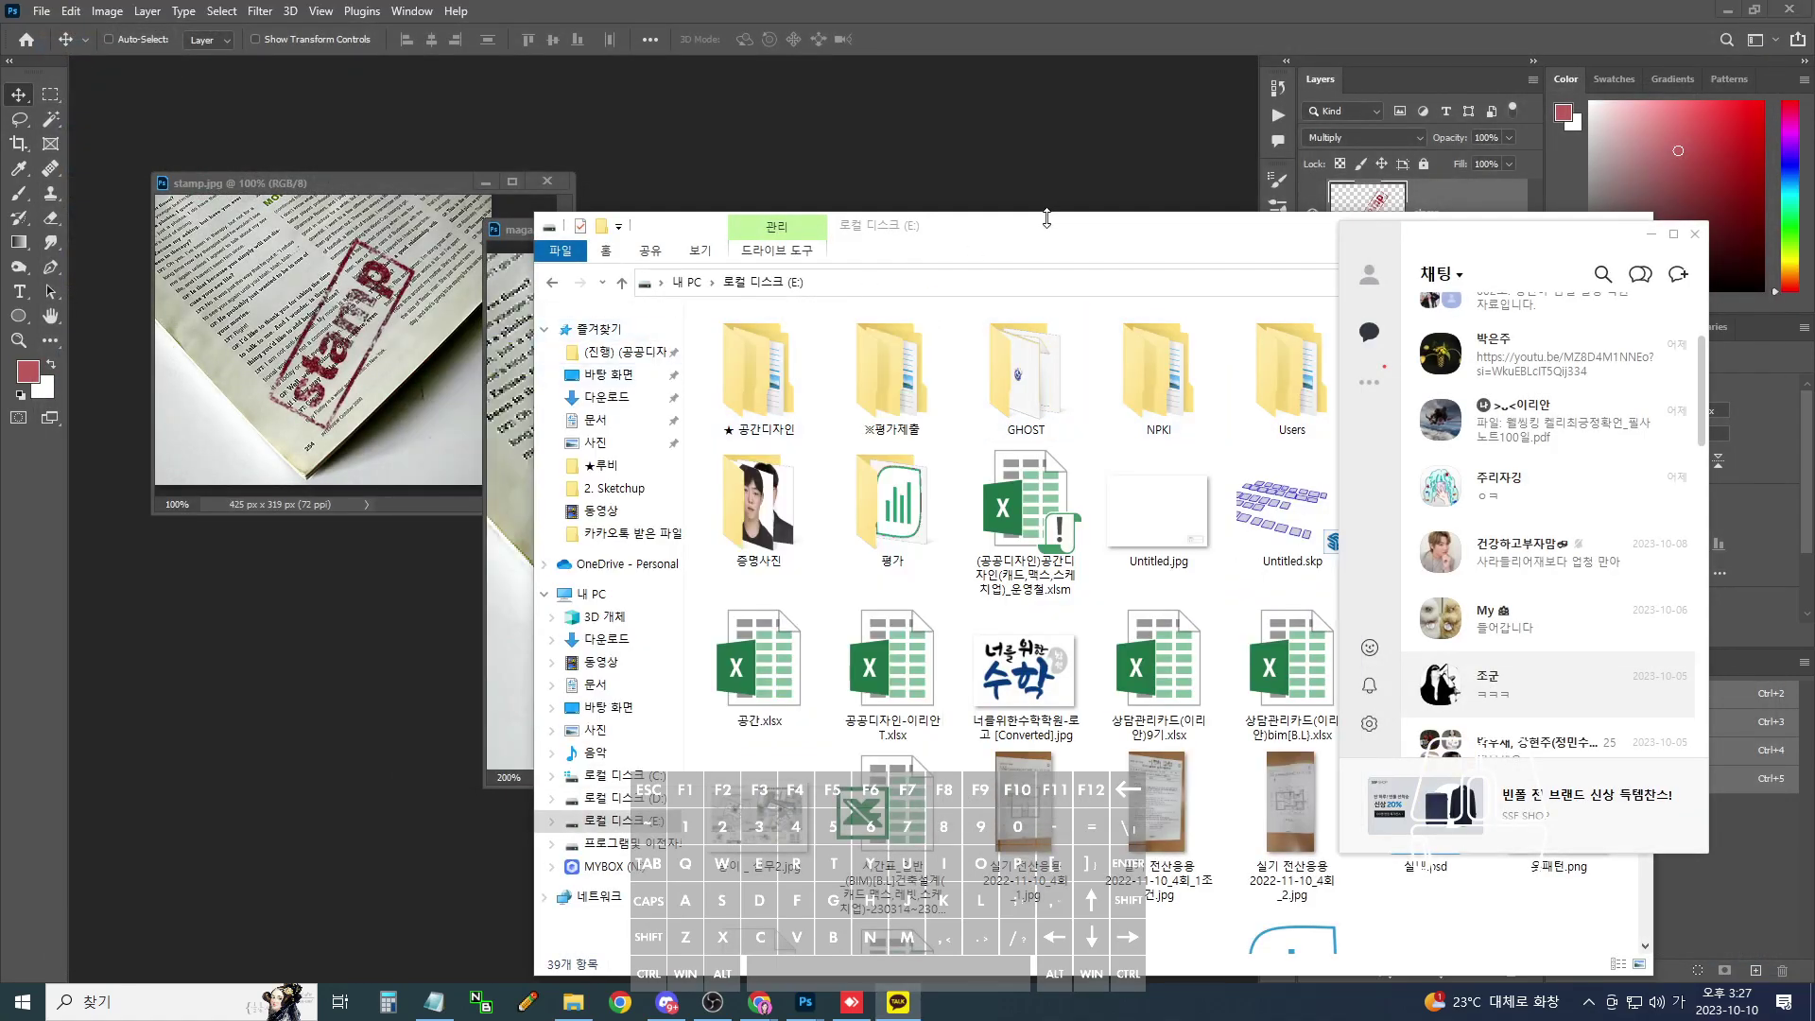
click(805, 1002)
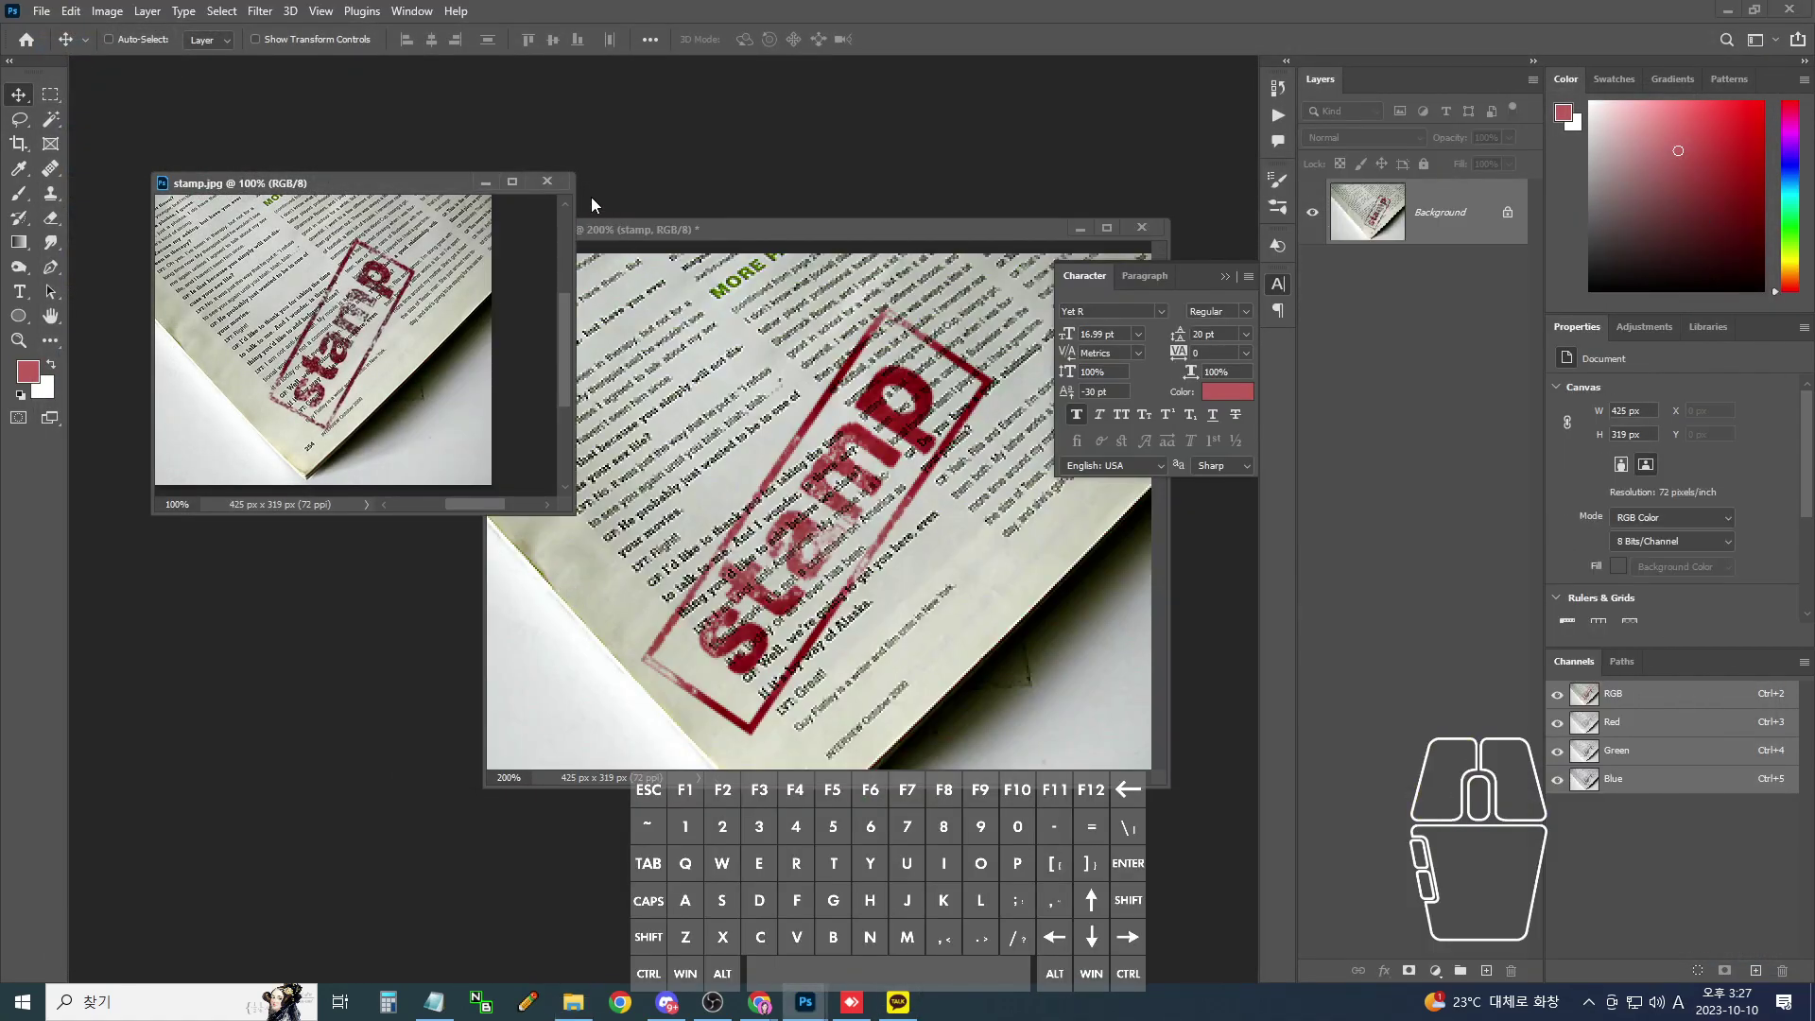
click(547, 182)
- Close magazine.jpg without saving, reopen it from recent files, and zoom in
drag(702, 230, 578, 207)
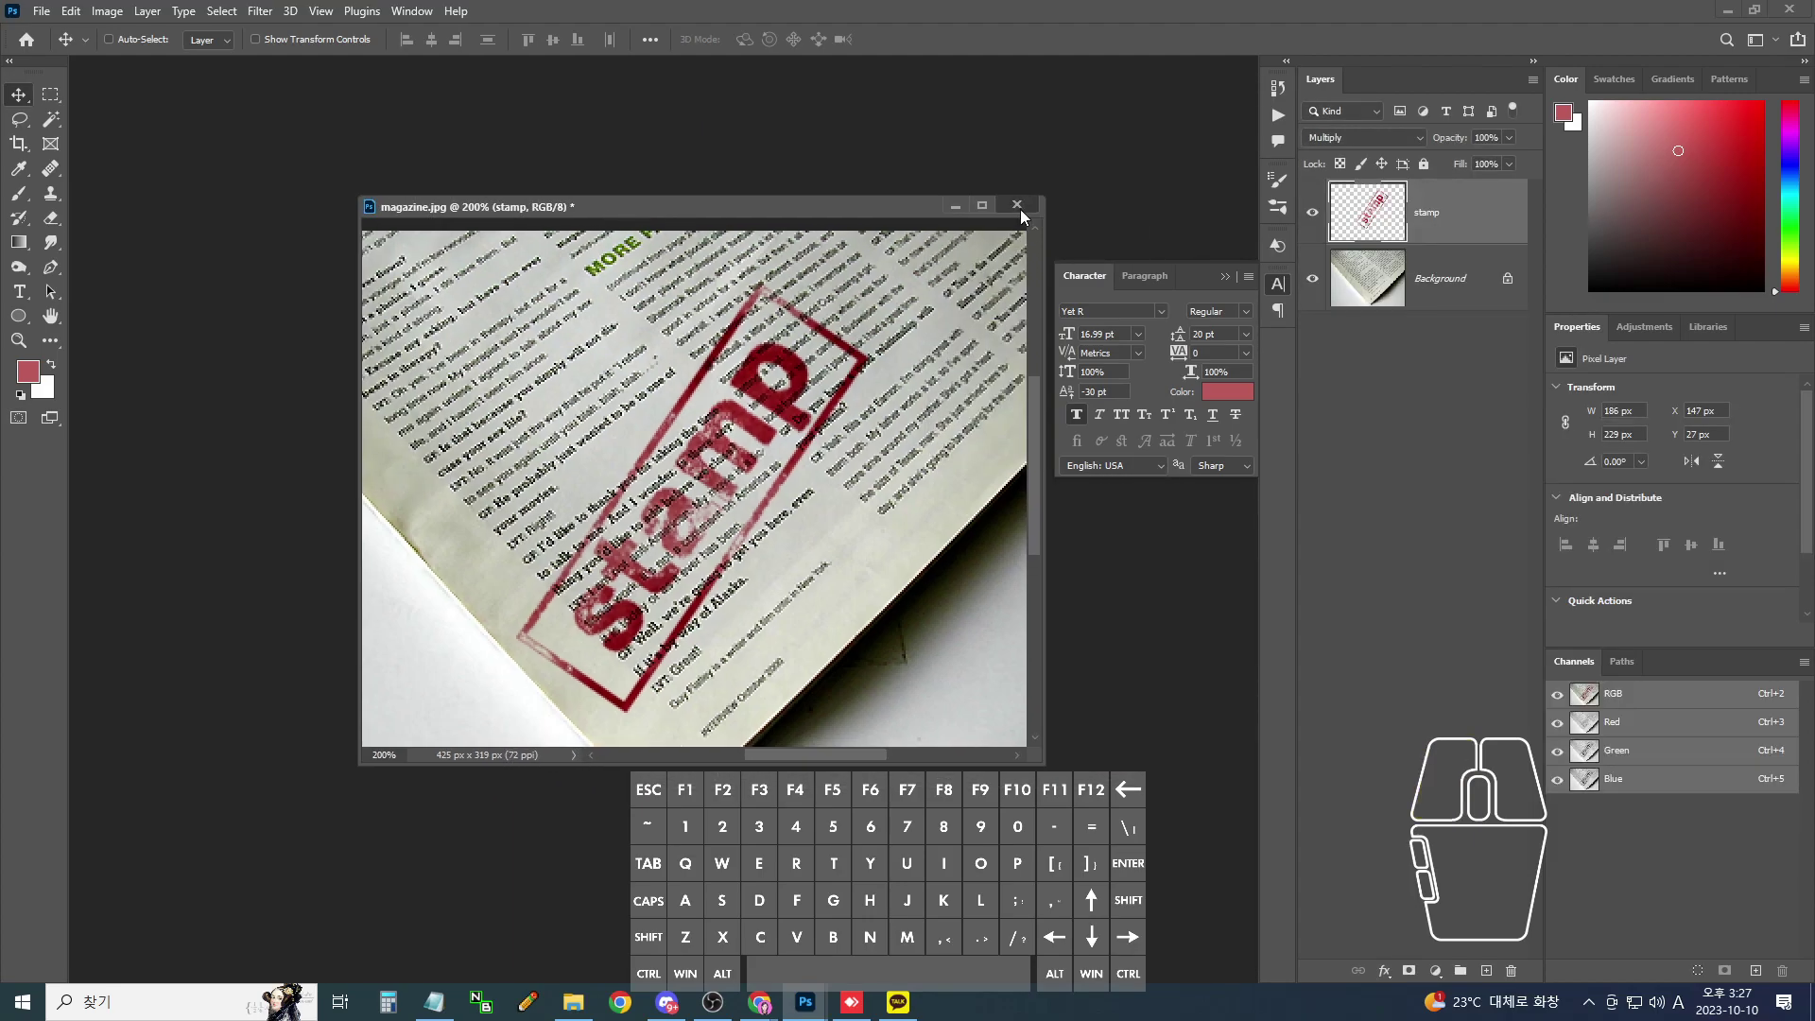
click(1026, 206)
click(906, 378)
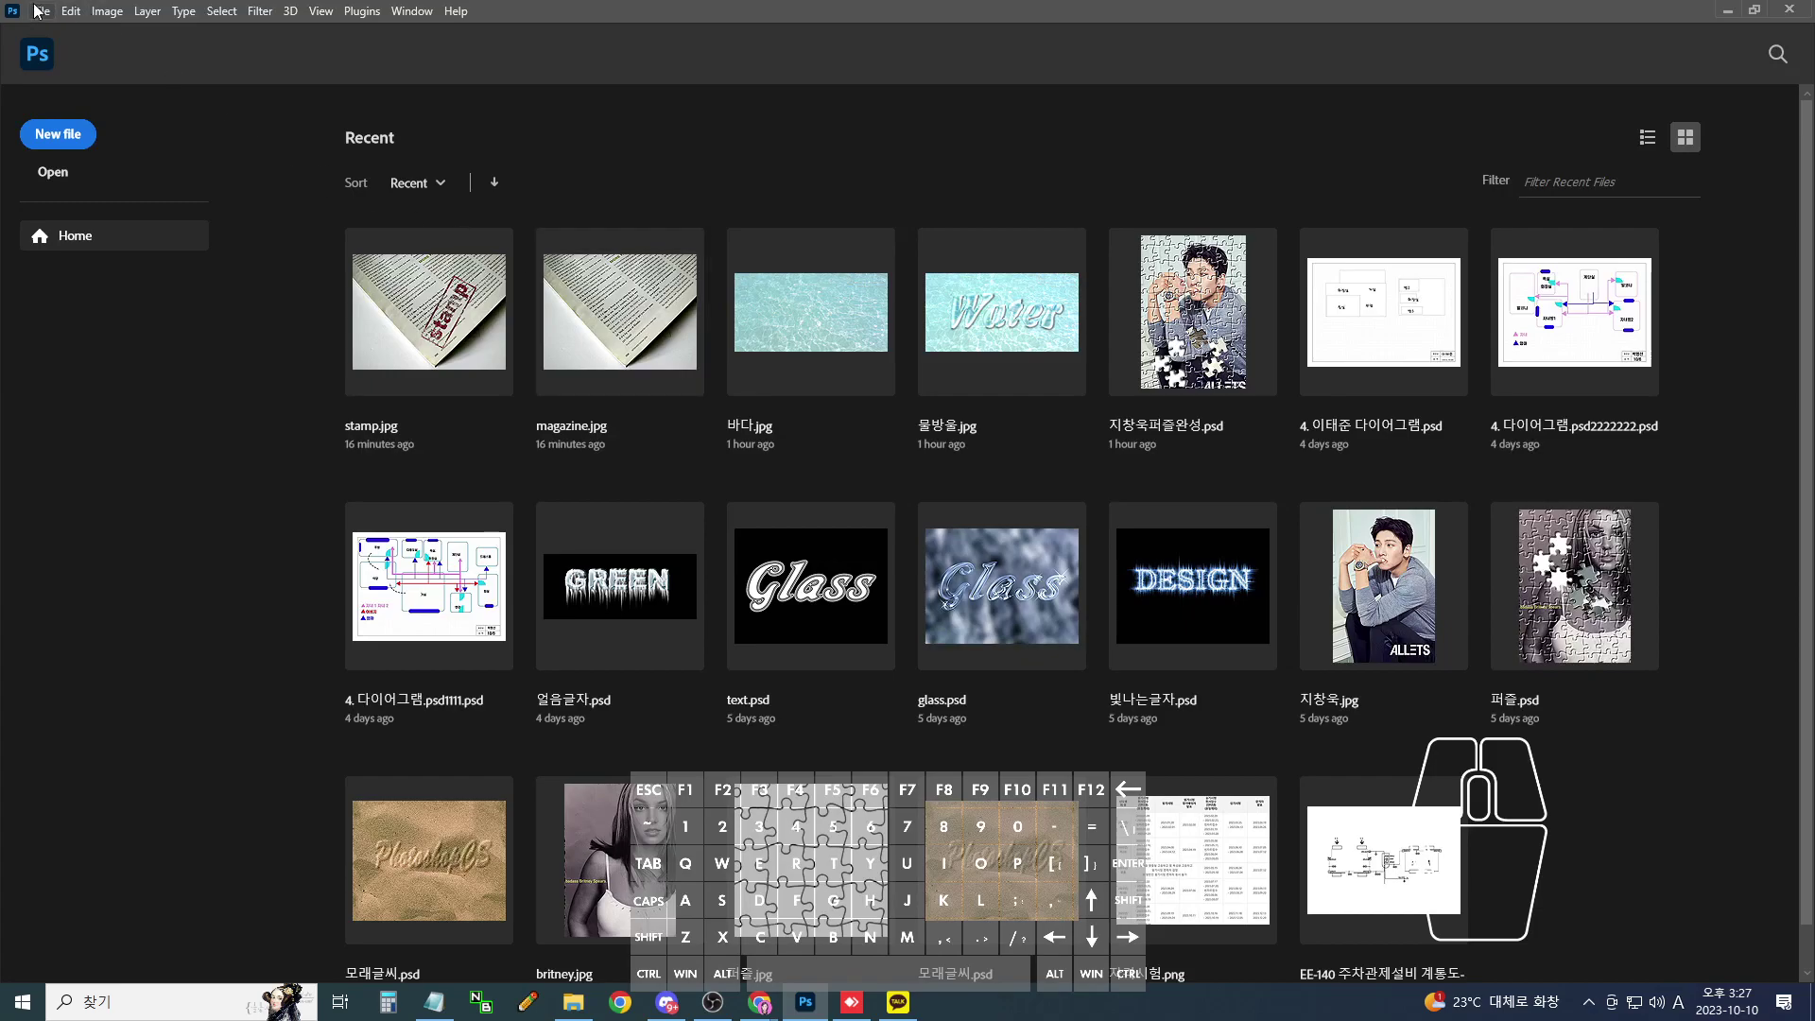
click(638, 326)
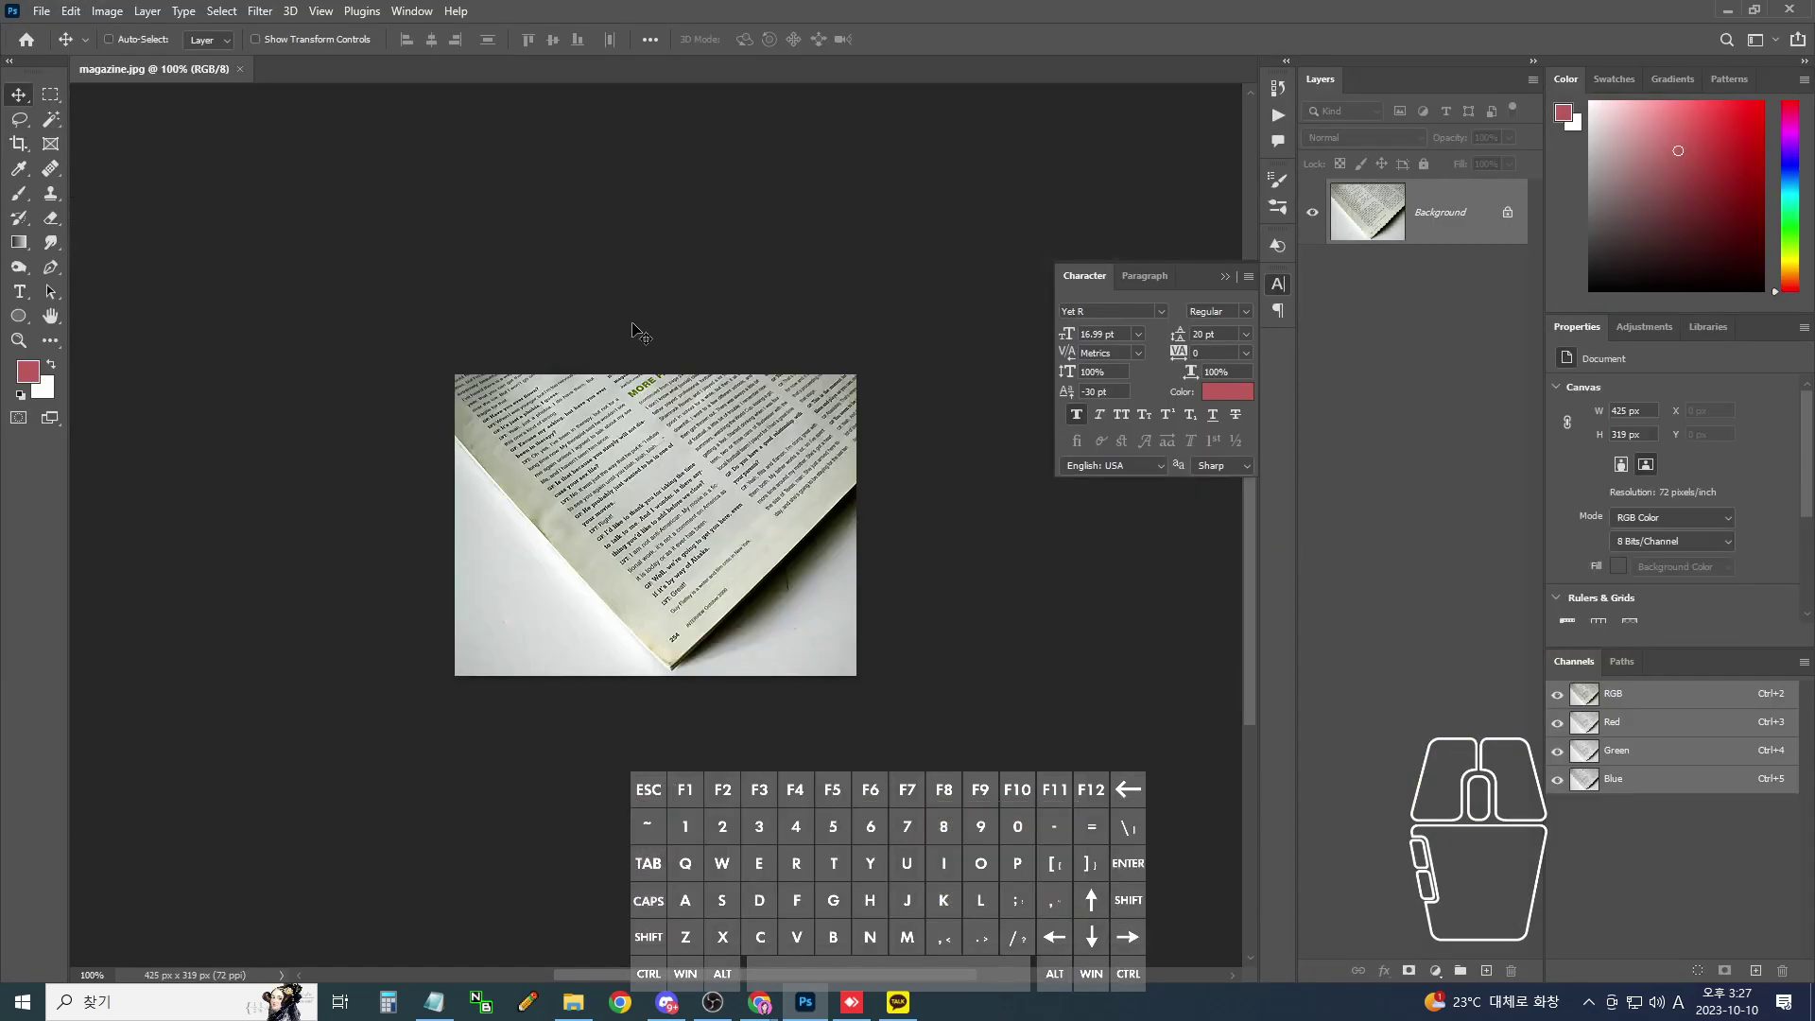
key(ctrl+plus)
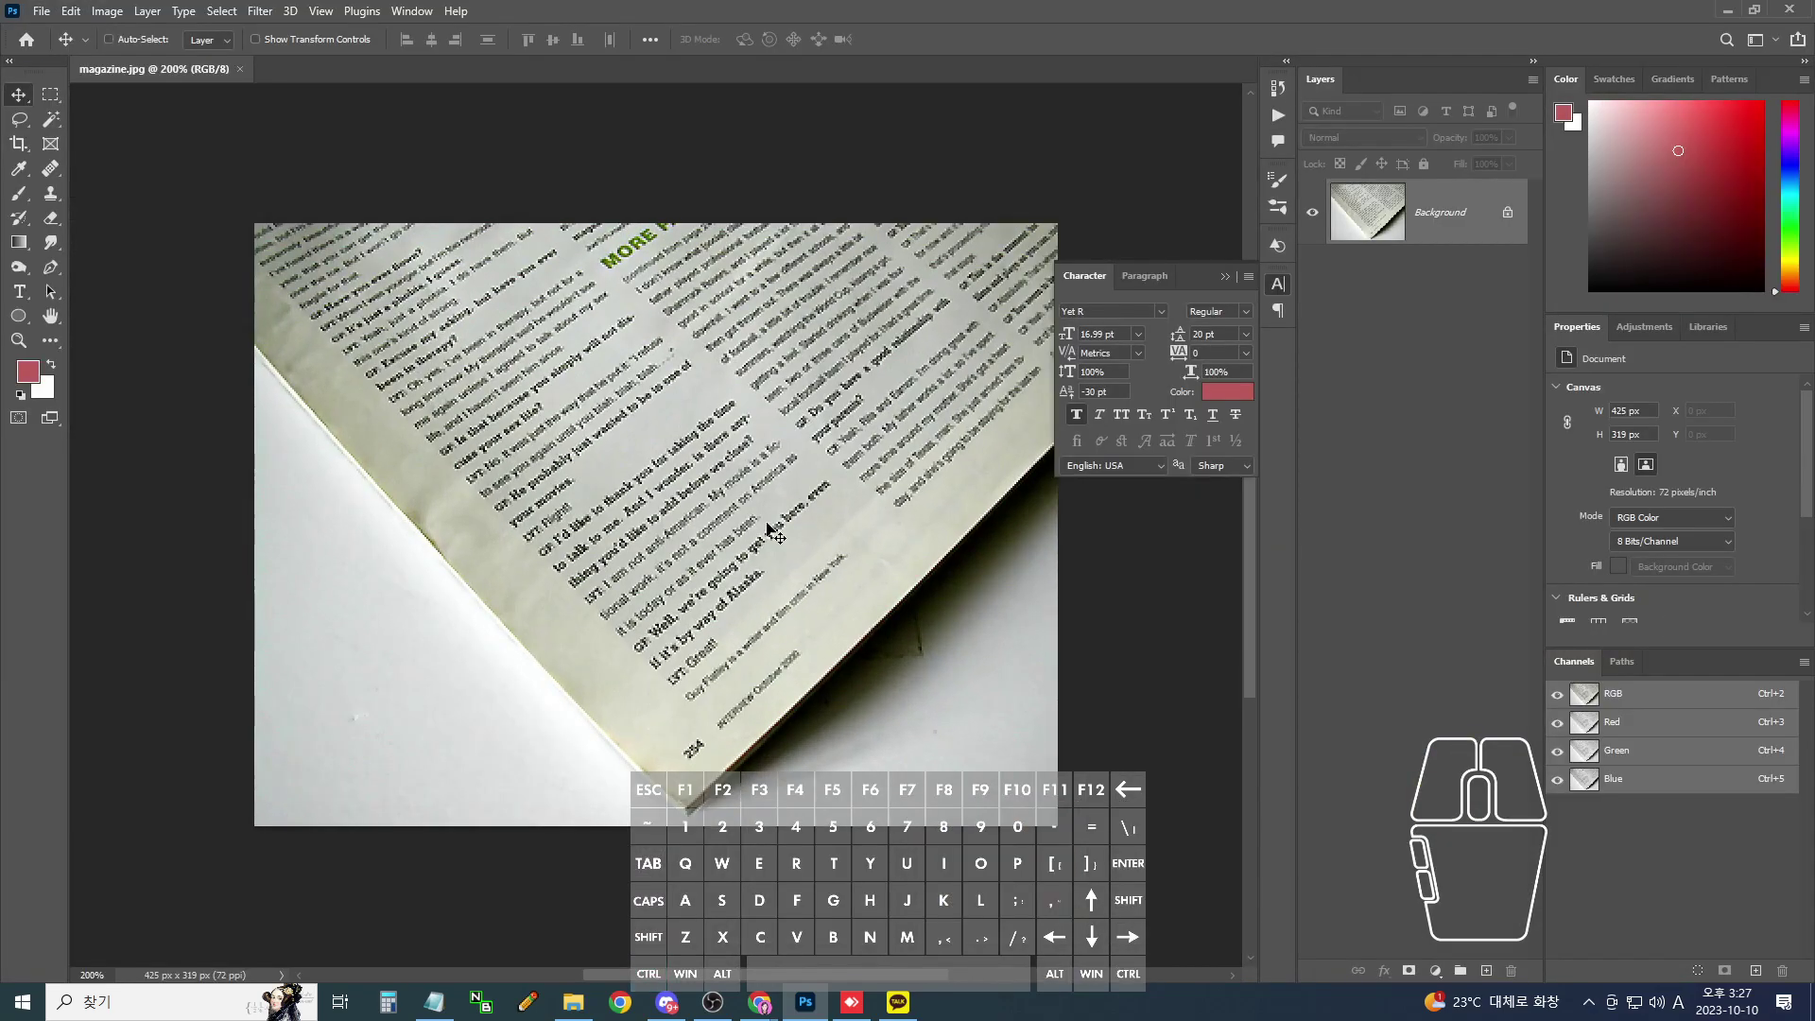
- Create a new 500 × 500 px white document through File > New
click(36, 14)
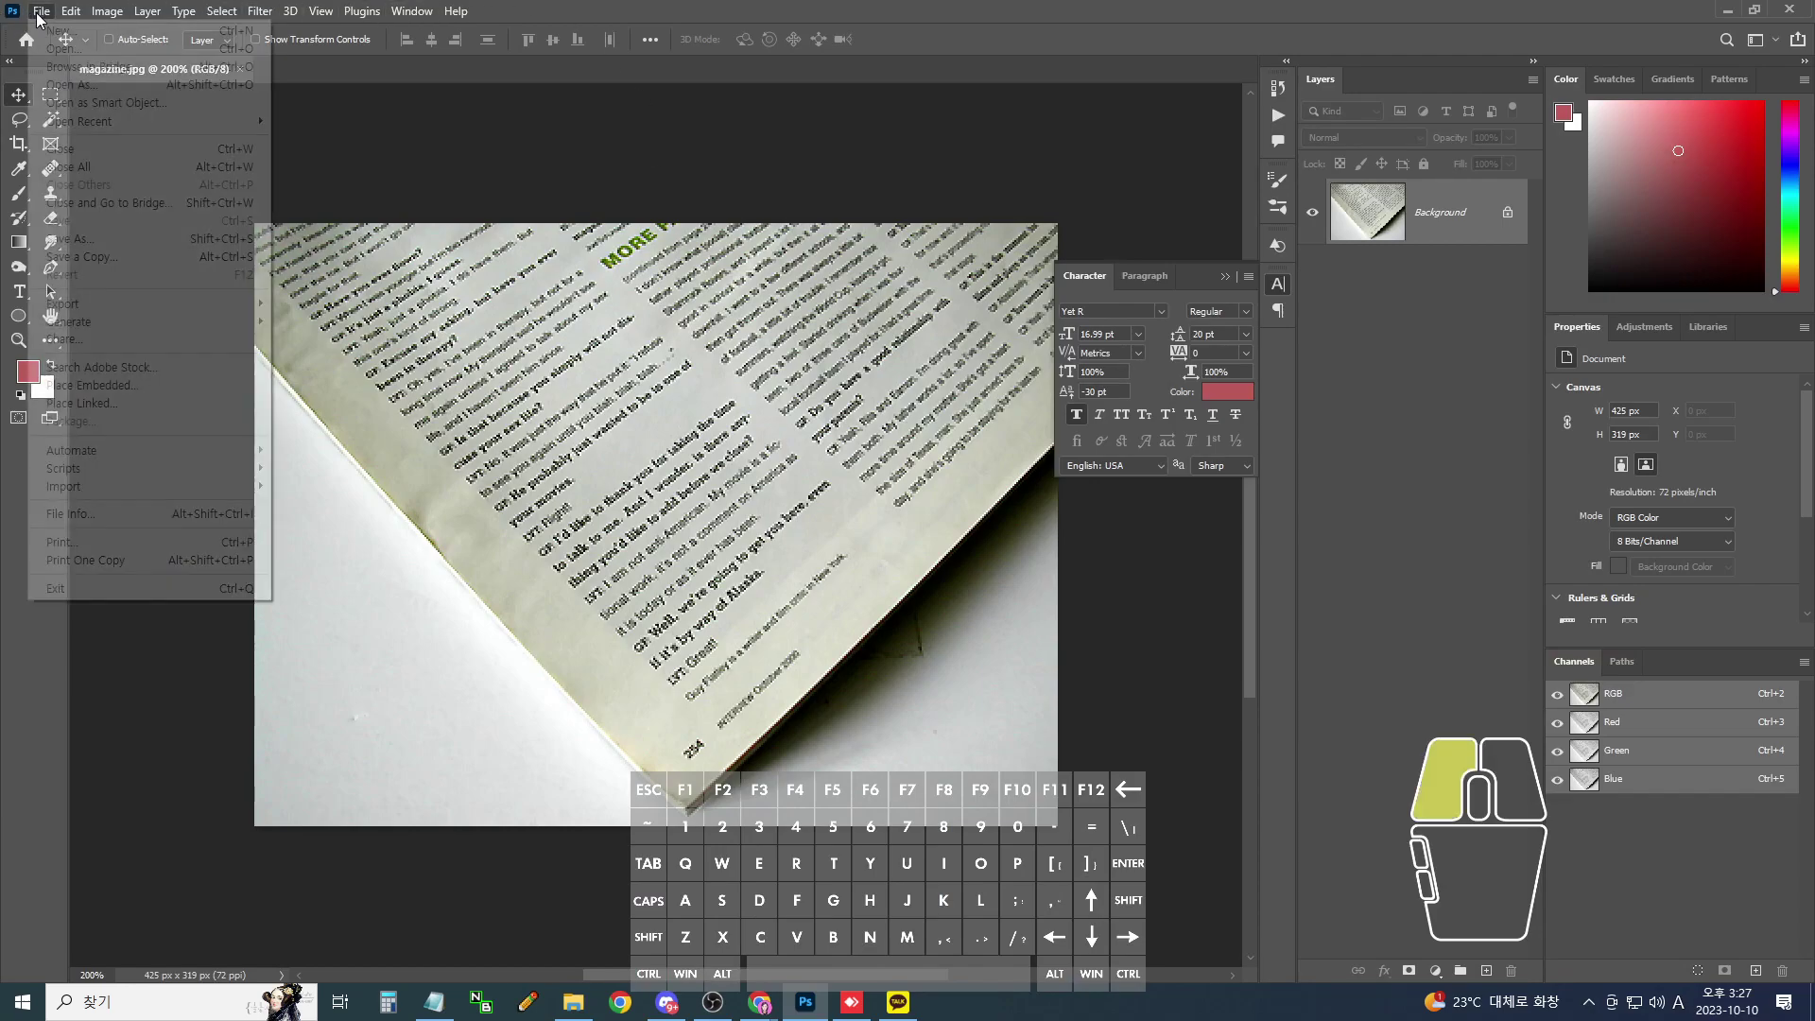
click(55, 33)
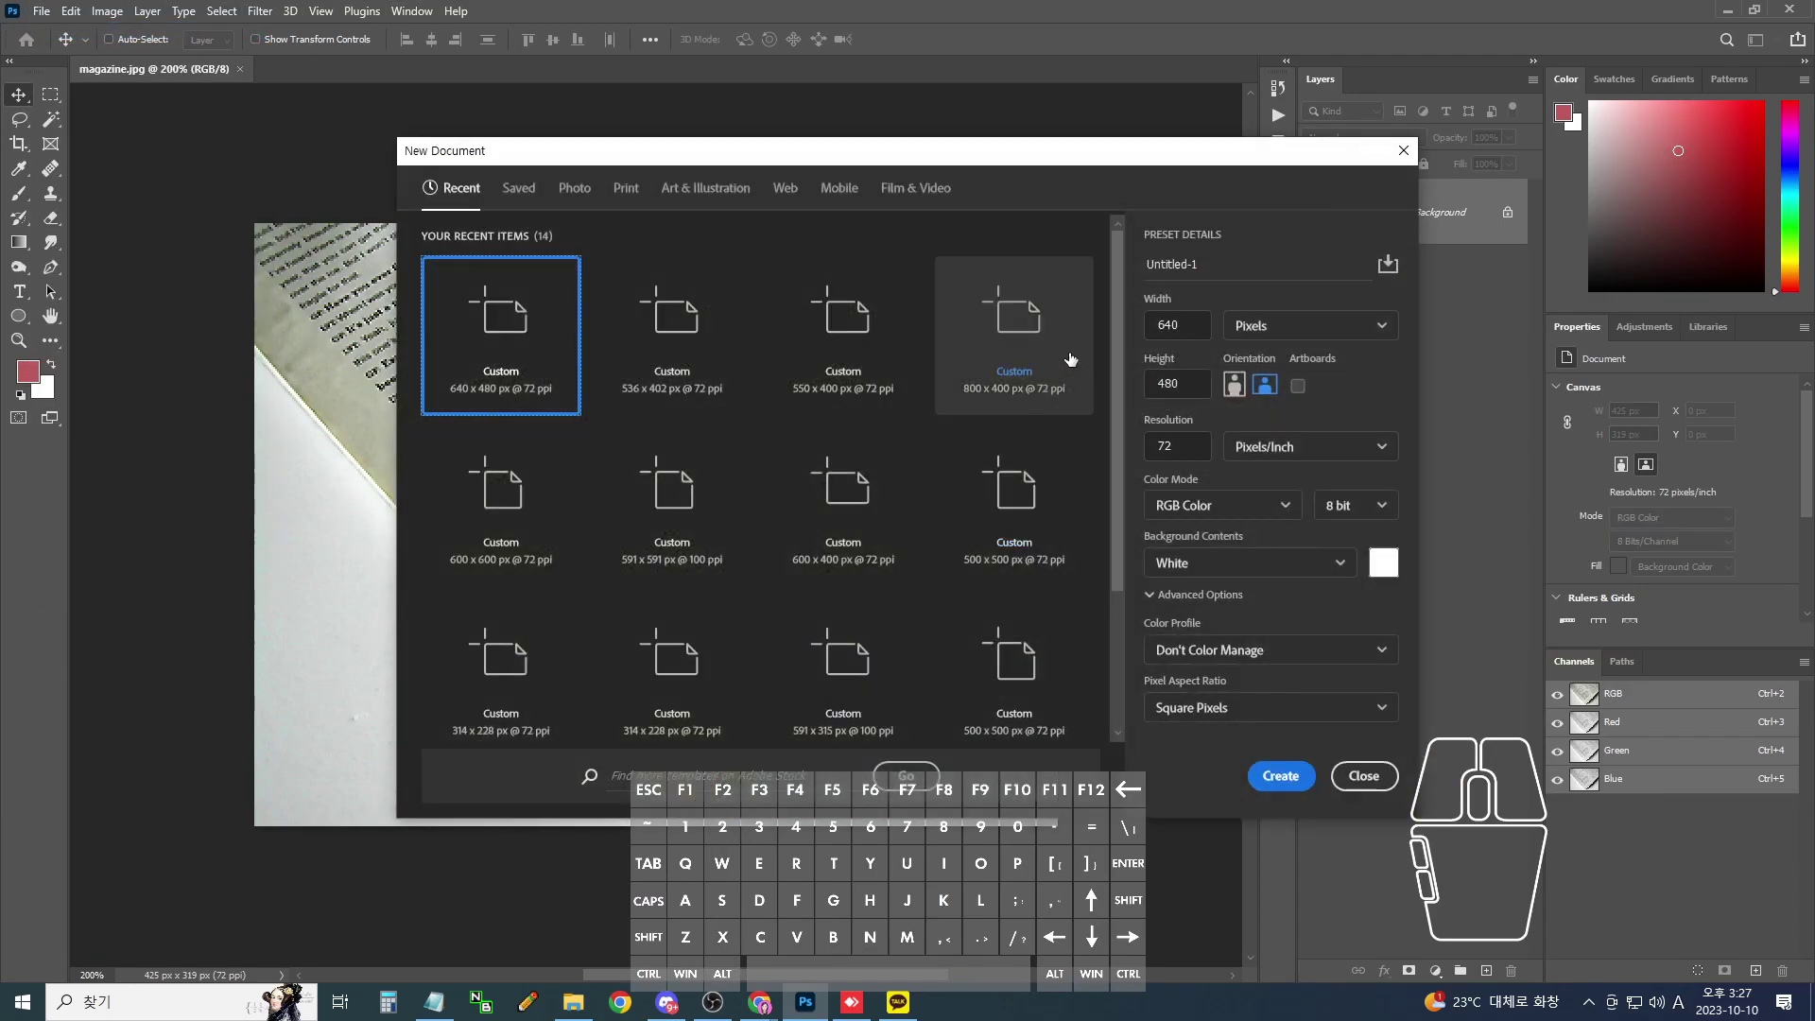
click(973, 338)
text(500)
key(Tab)
key(Tab)
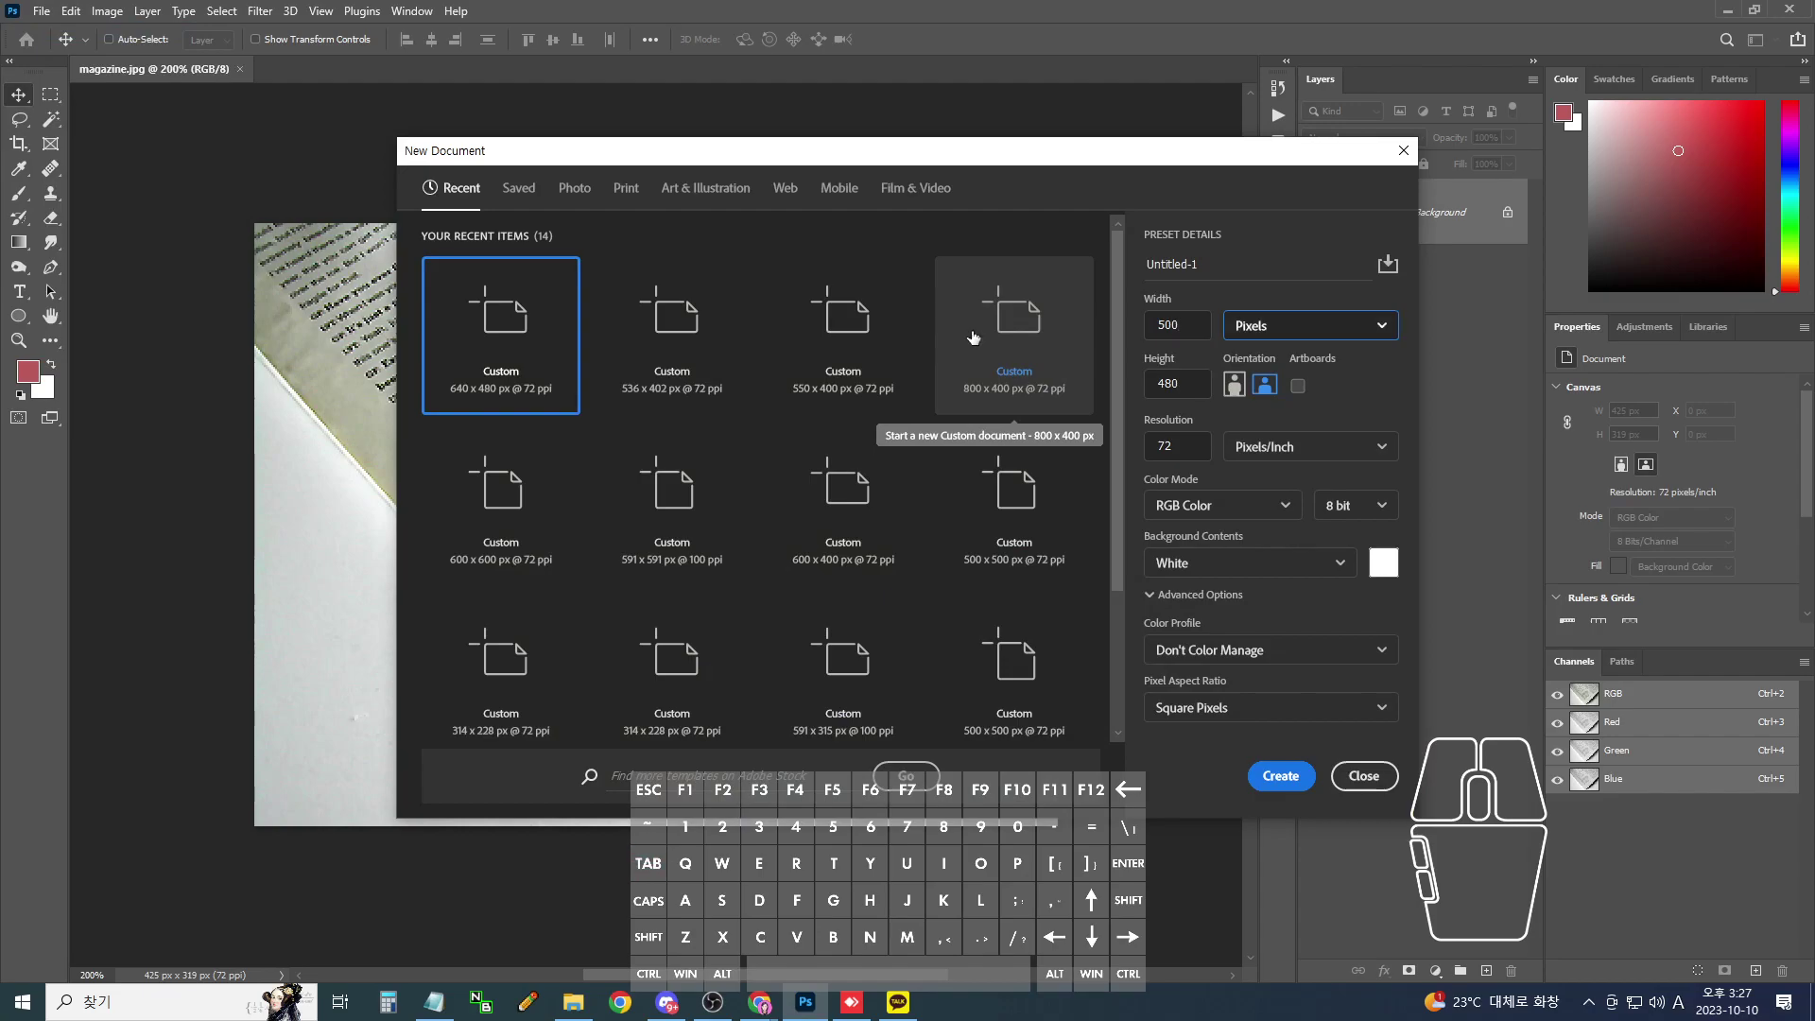
text(500)
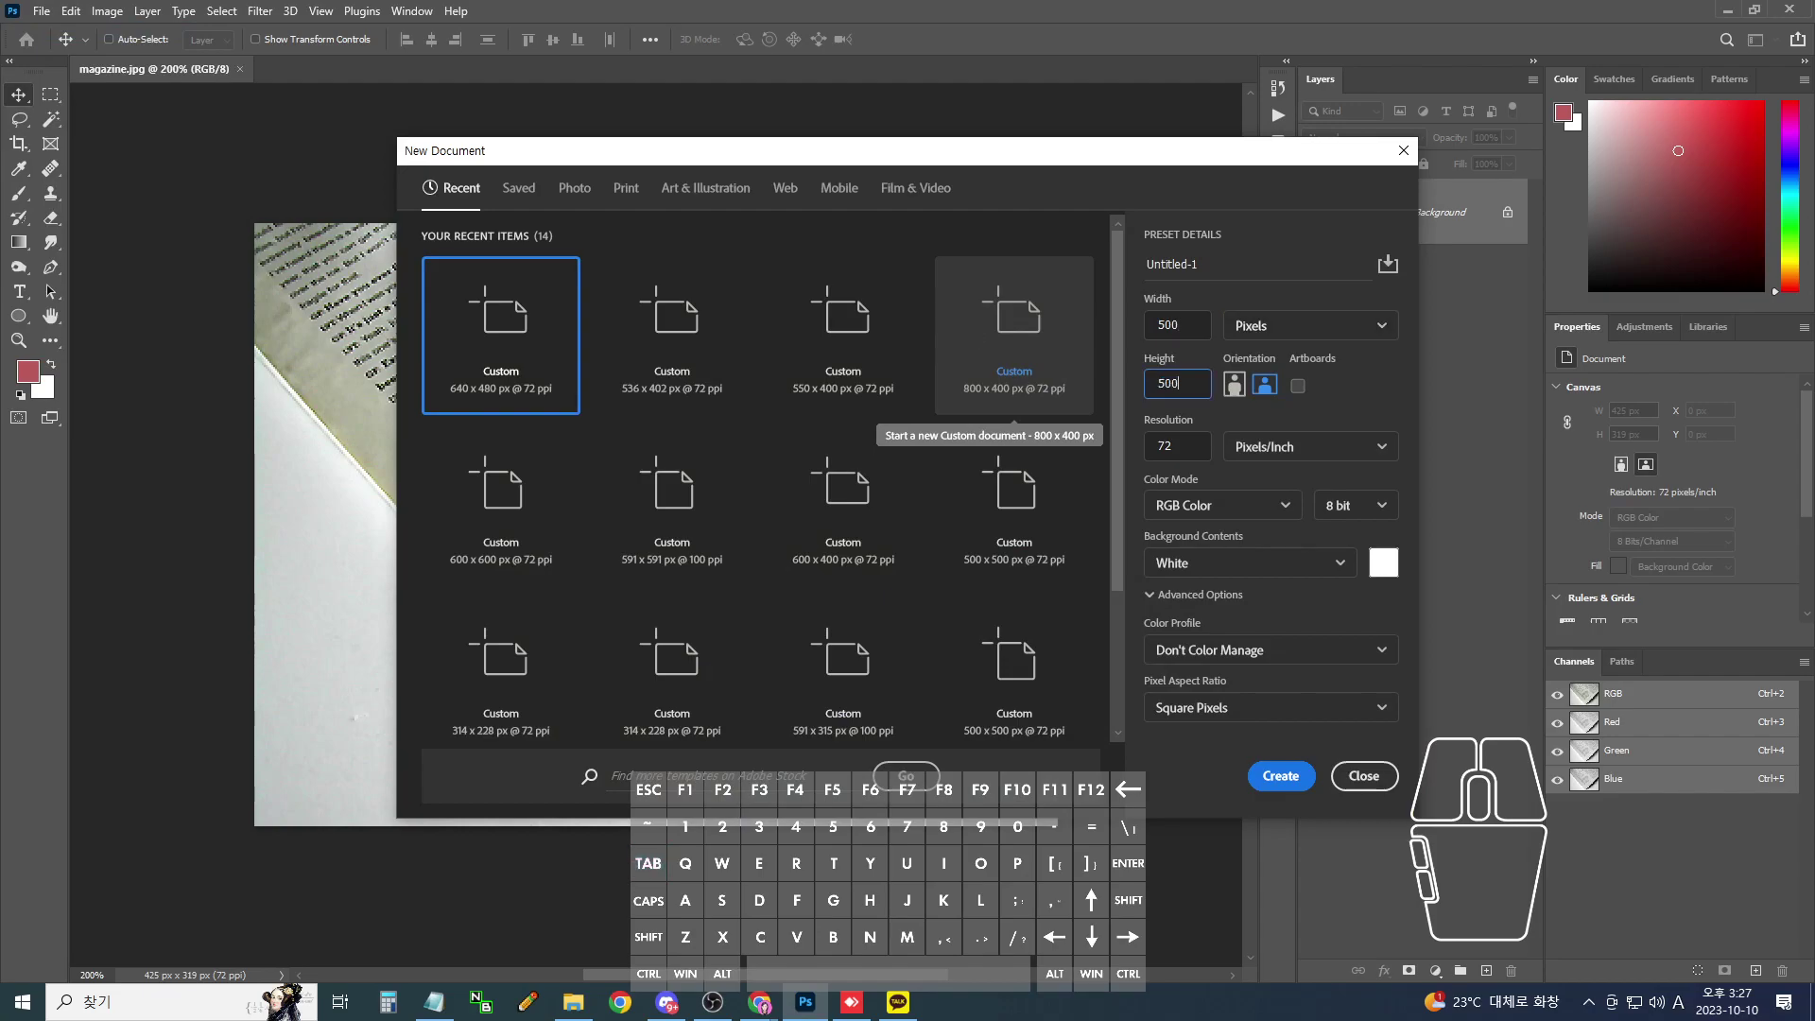
key(Return)
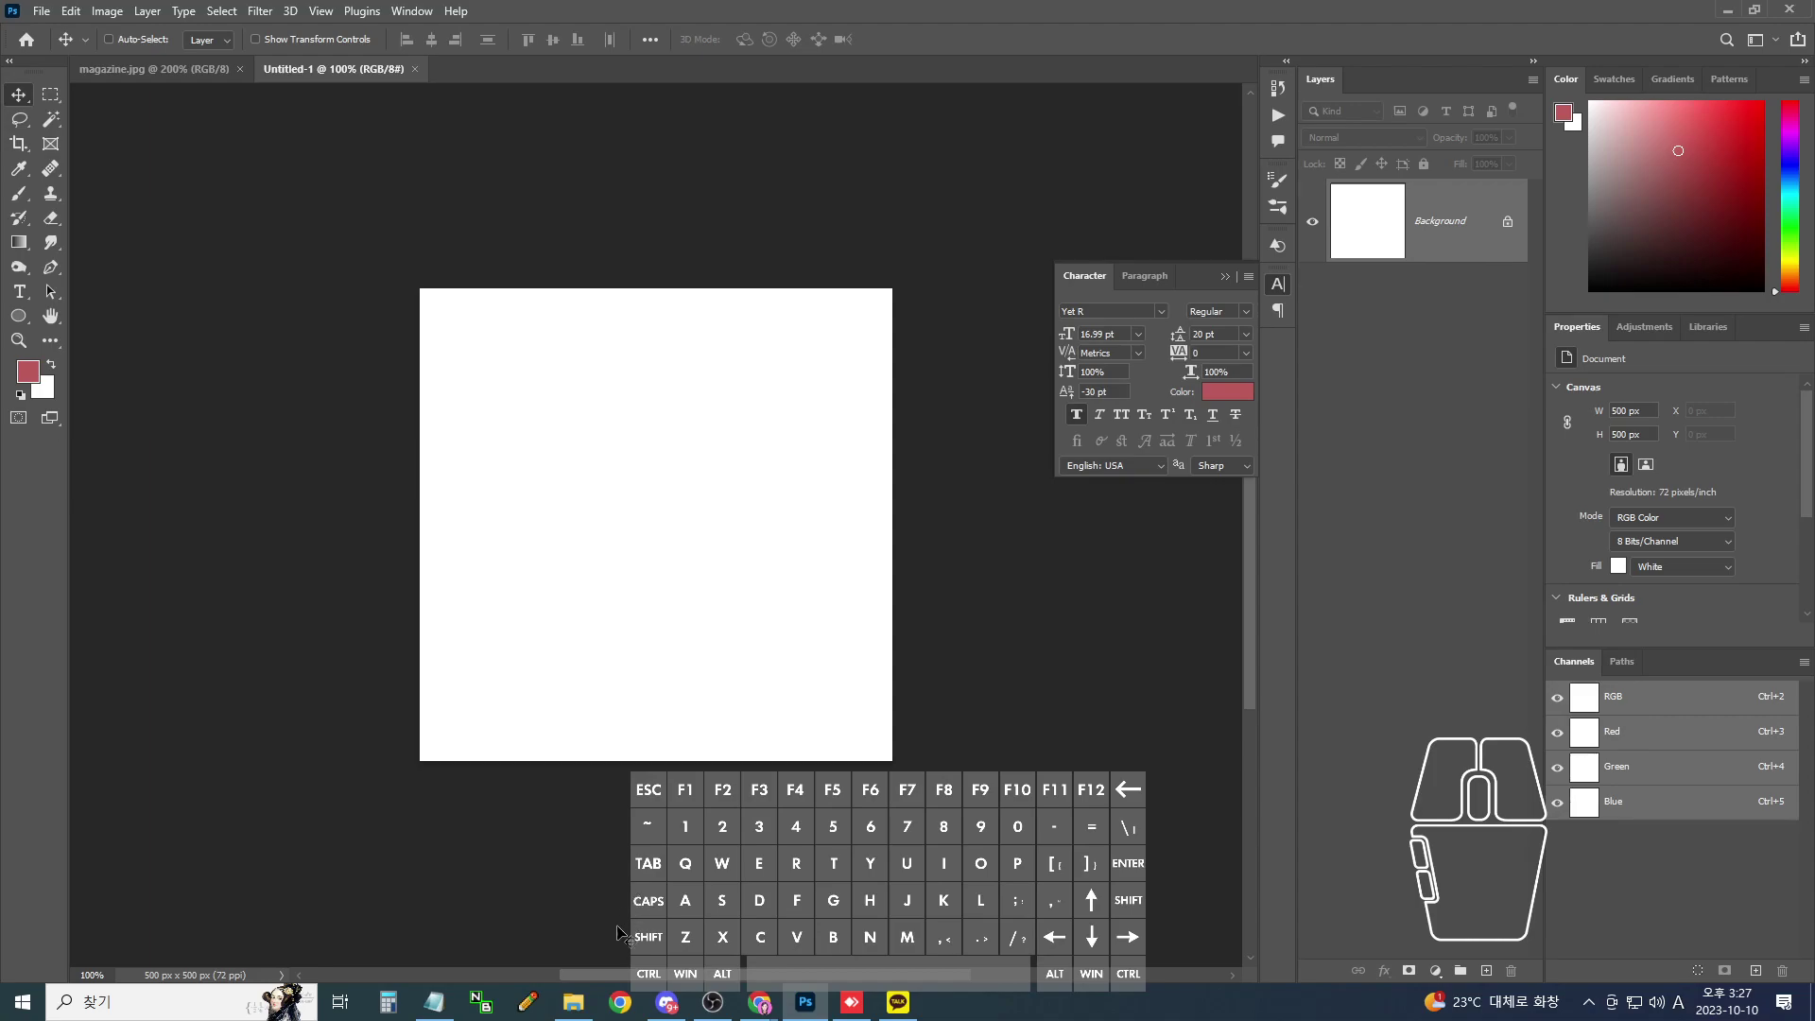
- Navigate to E:\★ 공간디자인\수업자료\7. 기타\한자폰트 in File Explorer
click(581, 1009)
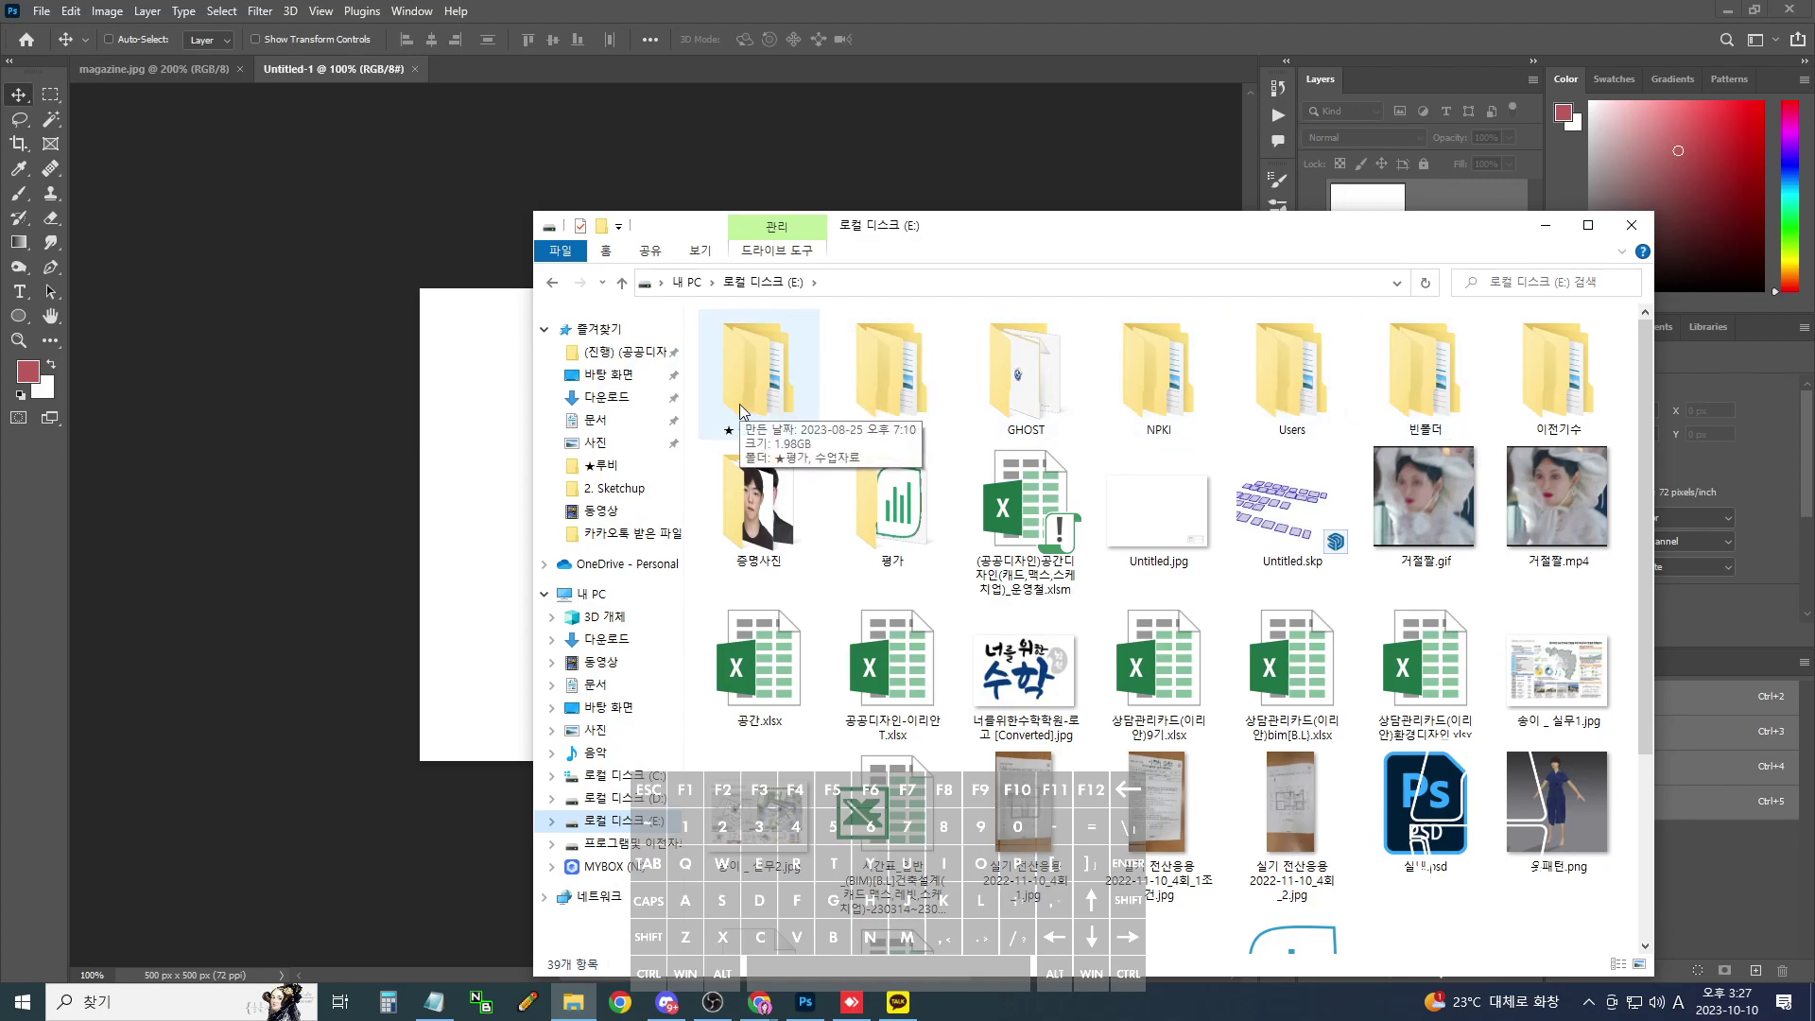
click(616, 804)
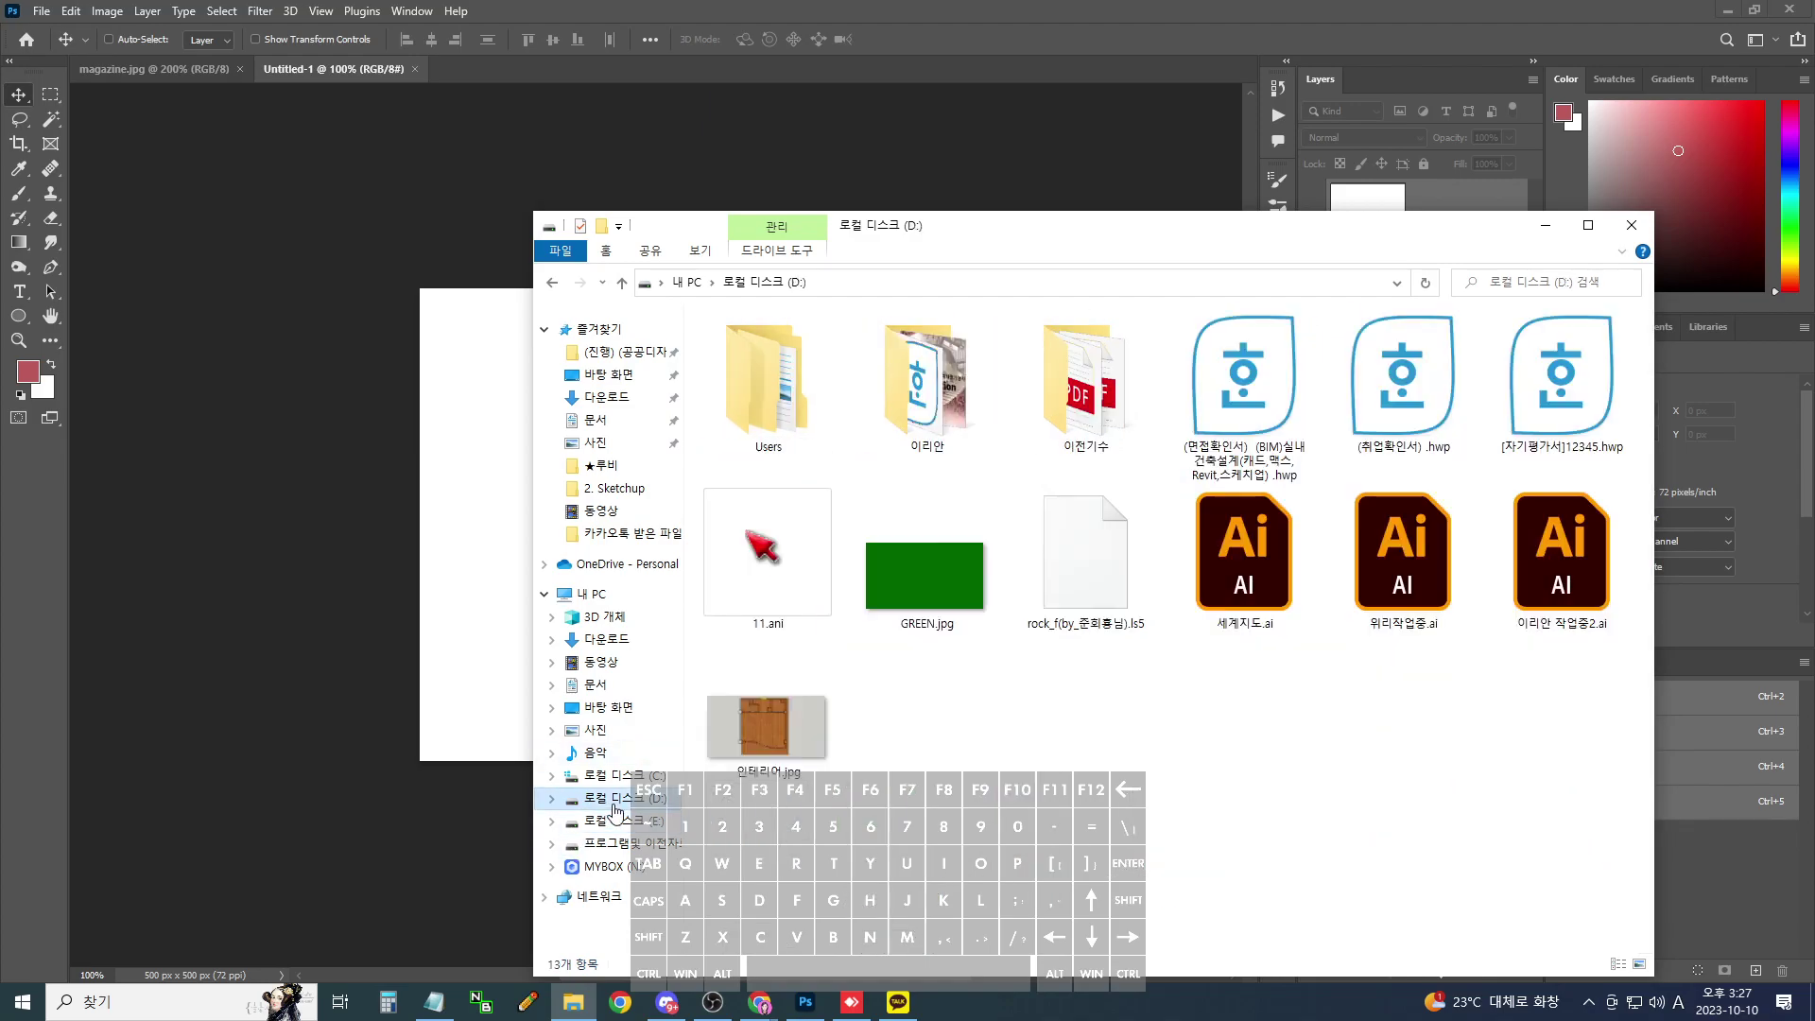
click(619, 820)
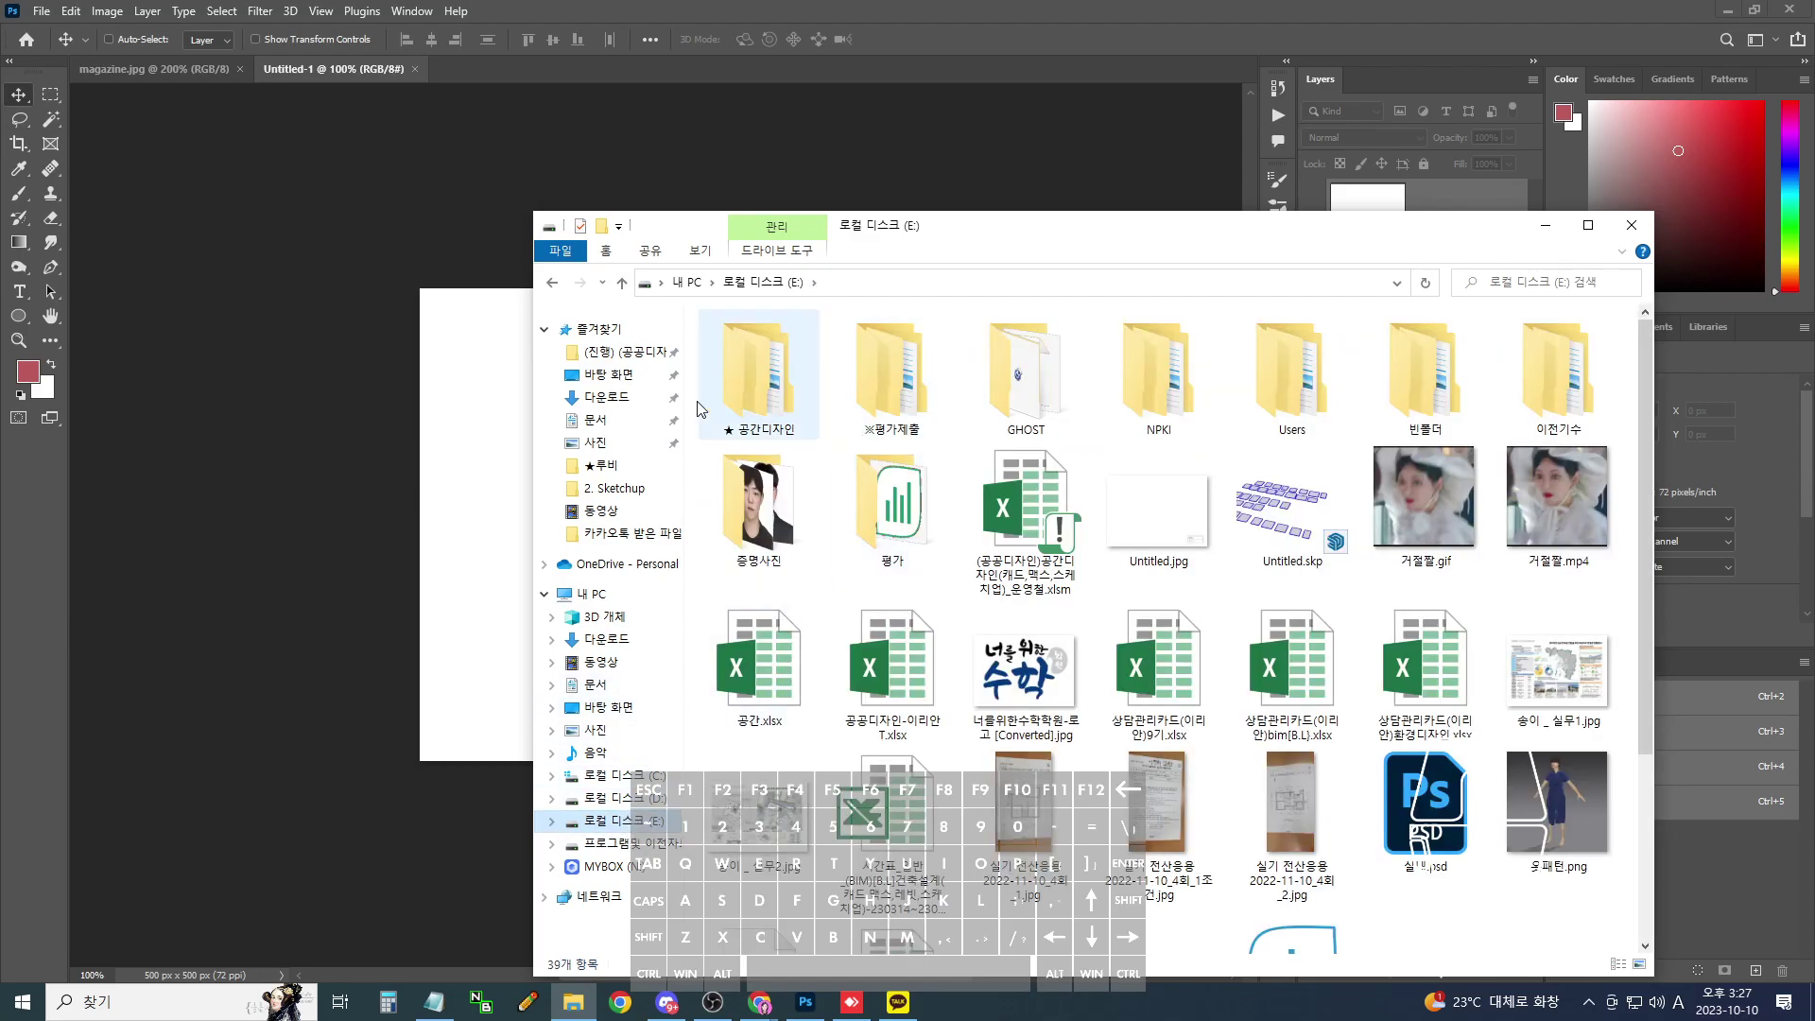
double_click(725, 407)
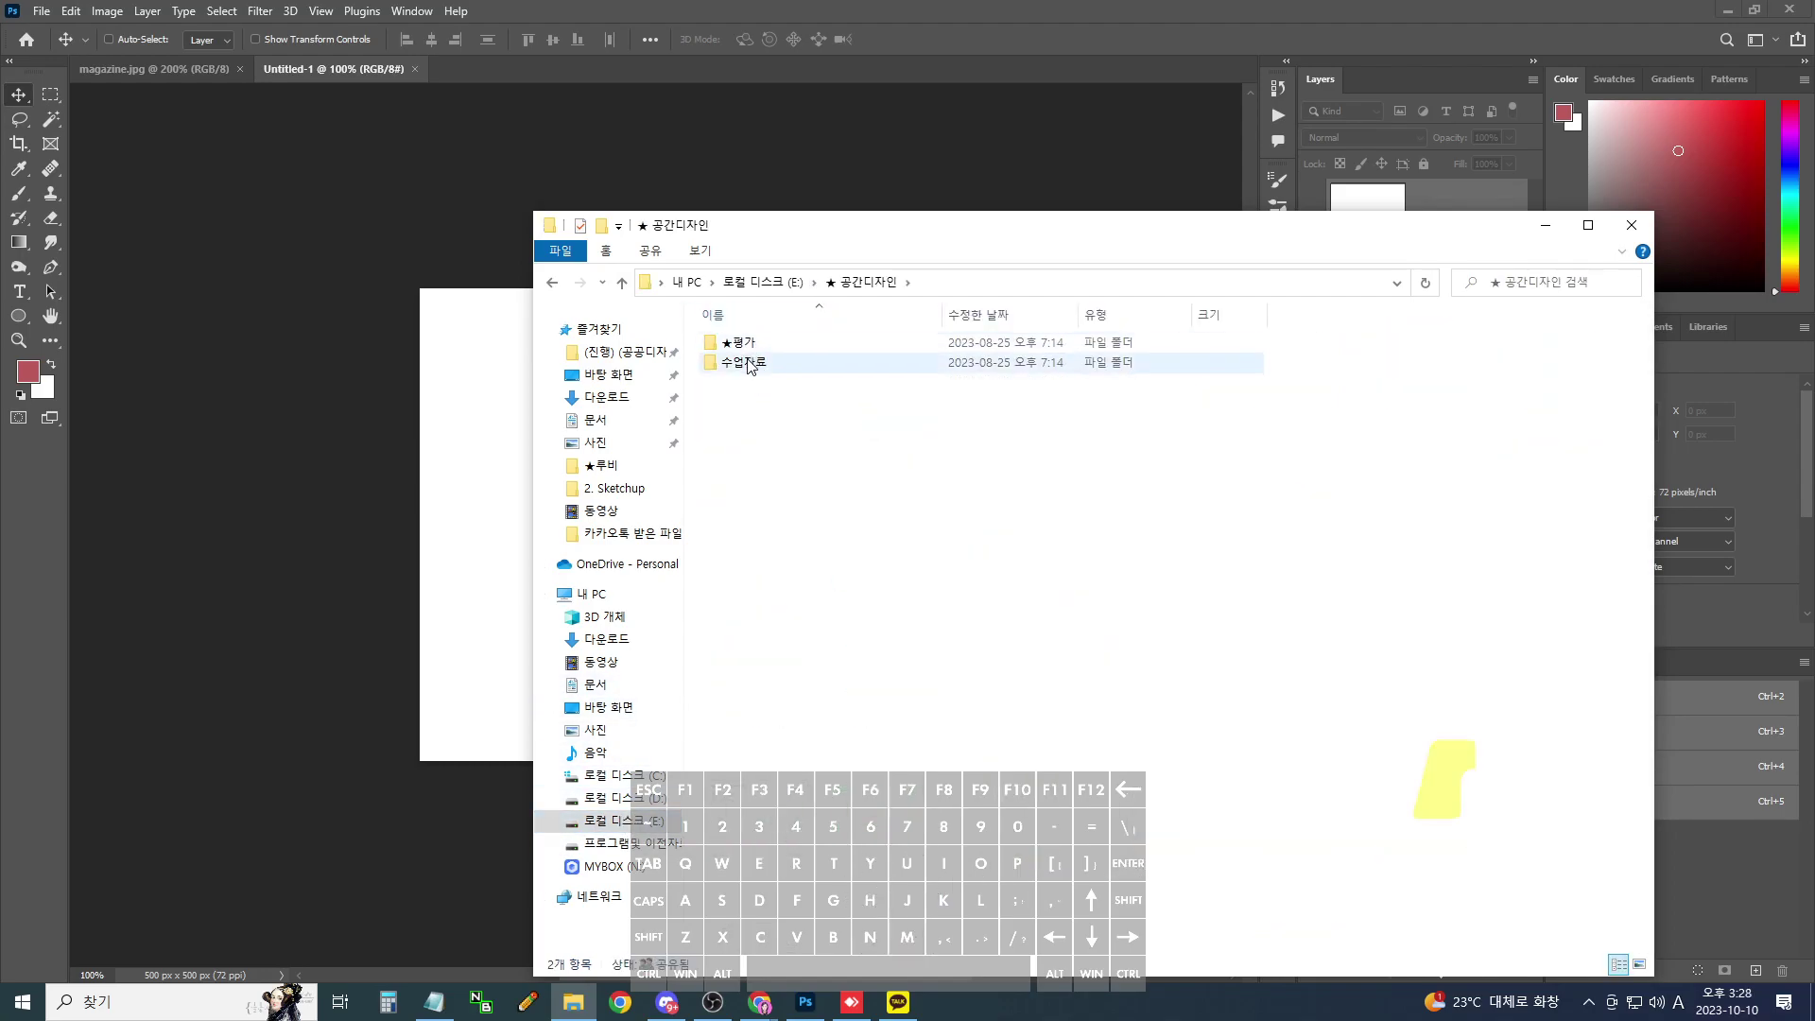
double_click(747, 363)
double_click(743, 461)
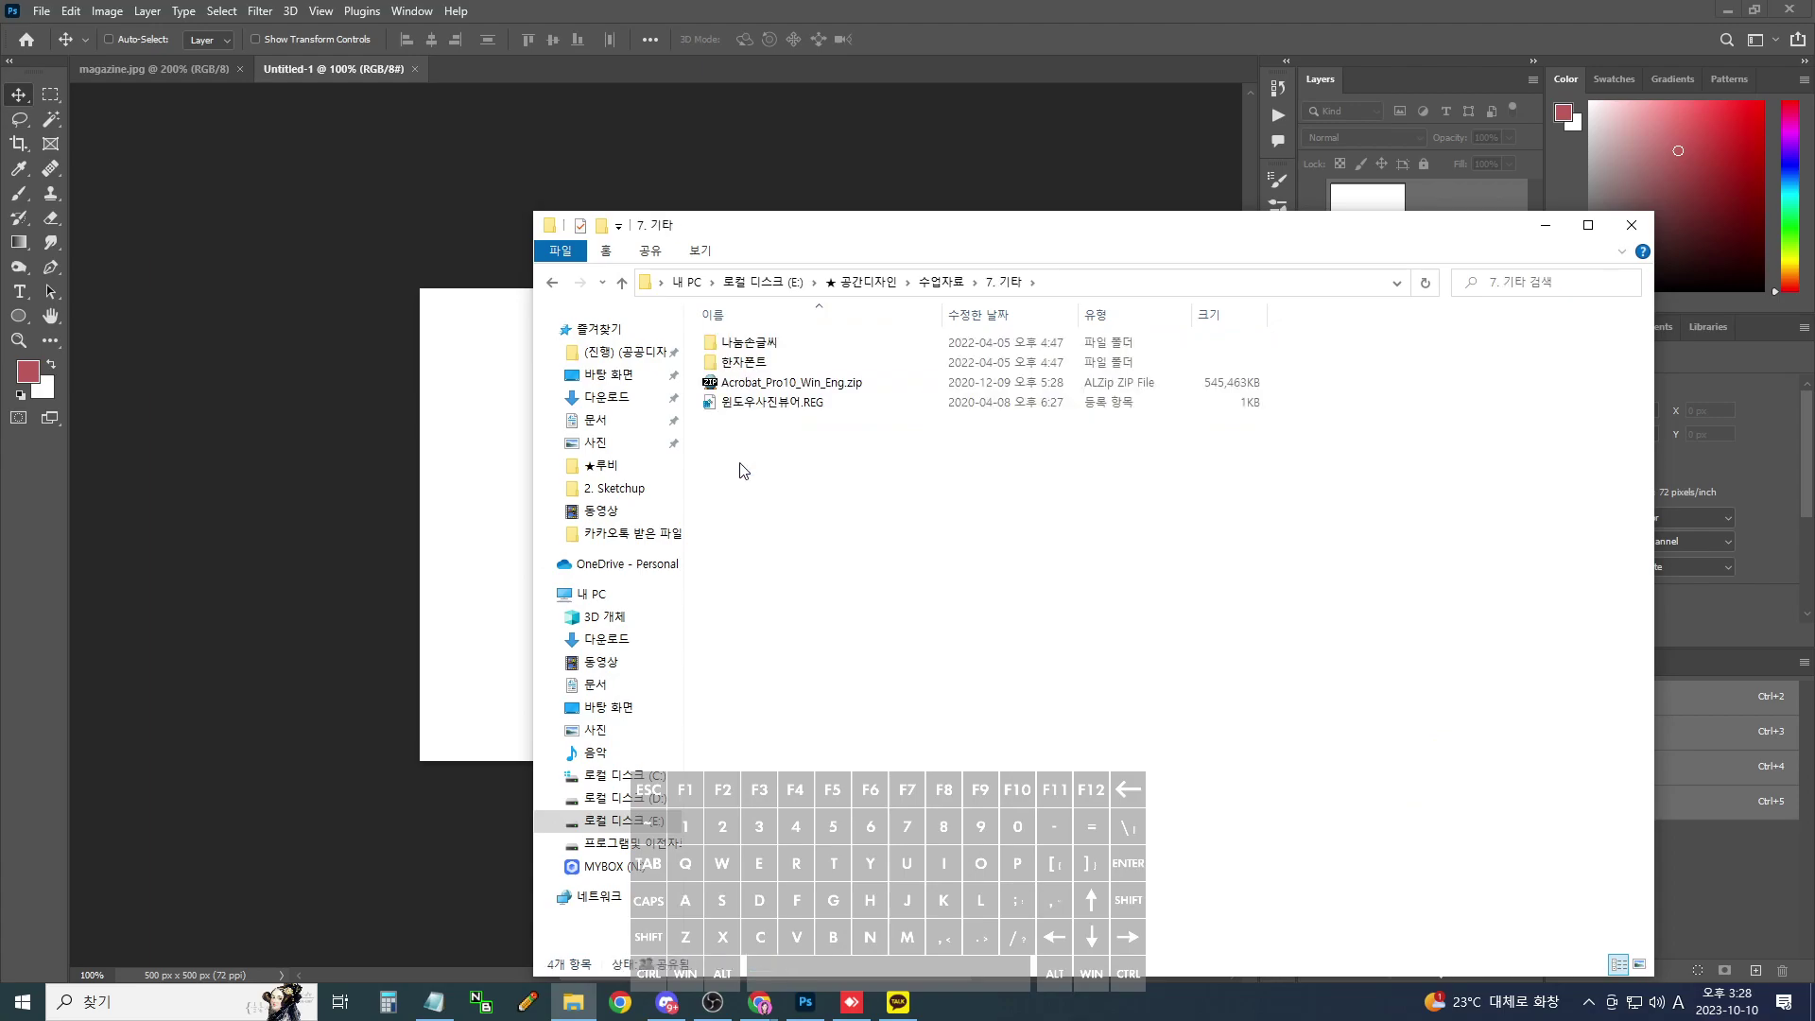
double_click(747, 363)
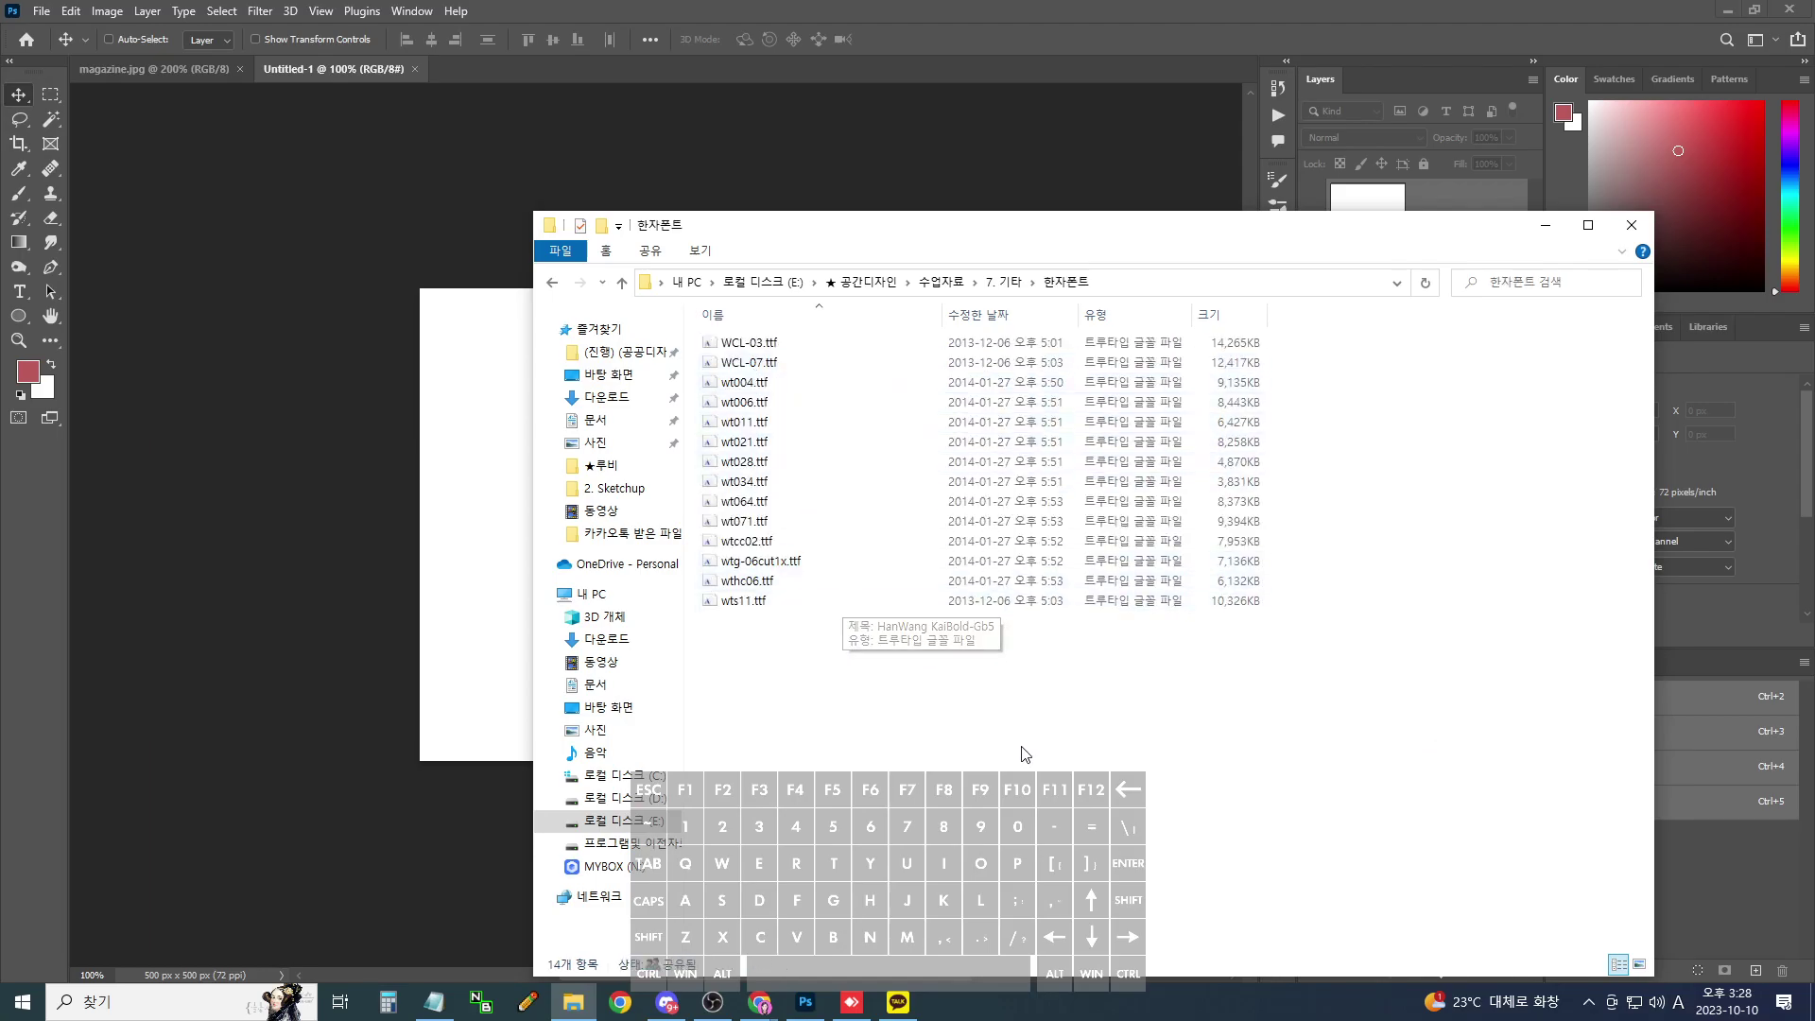
- Select and copy all 14 .ttf font files, then switch to drive C:
drag(1001, 770, 704, 335)
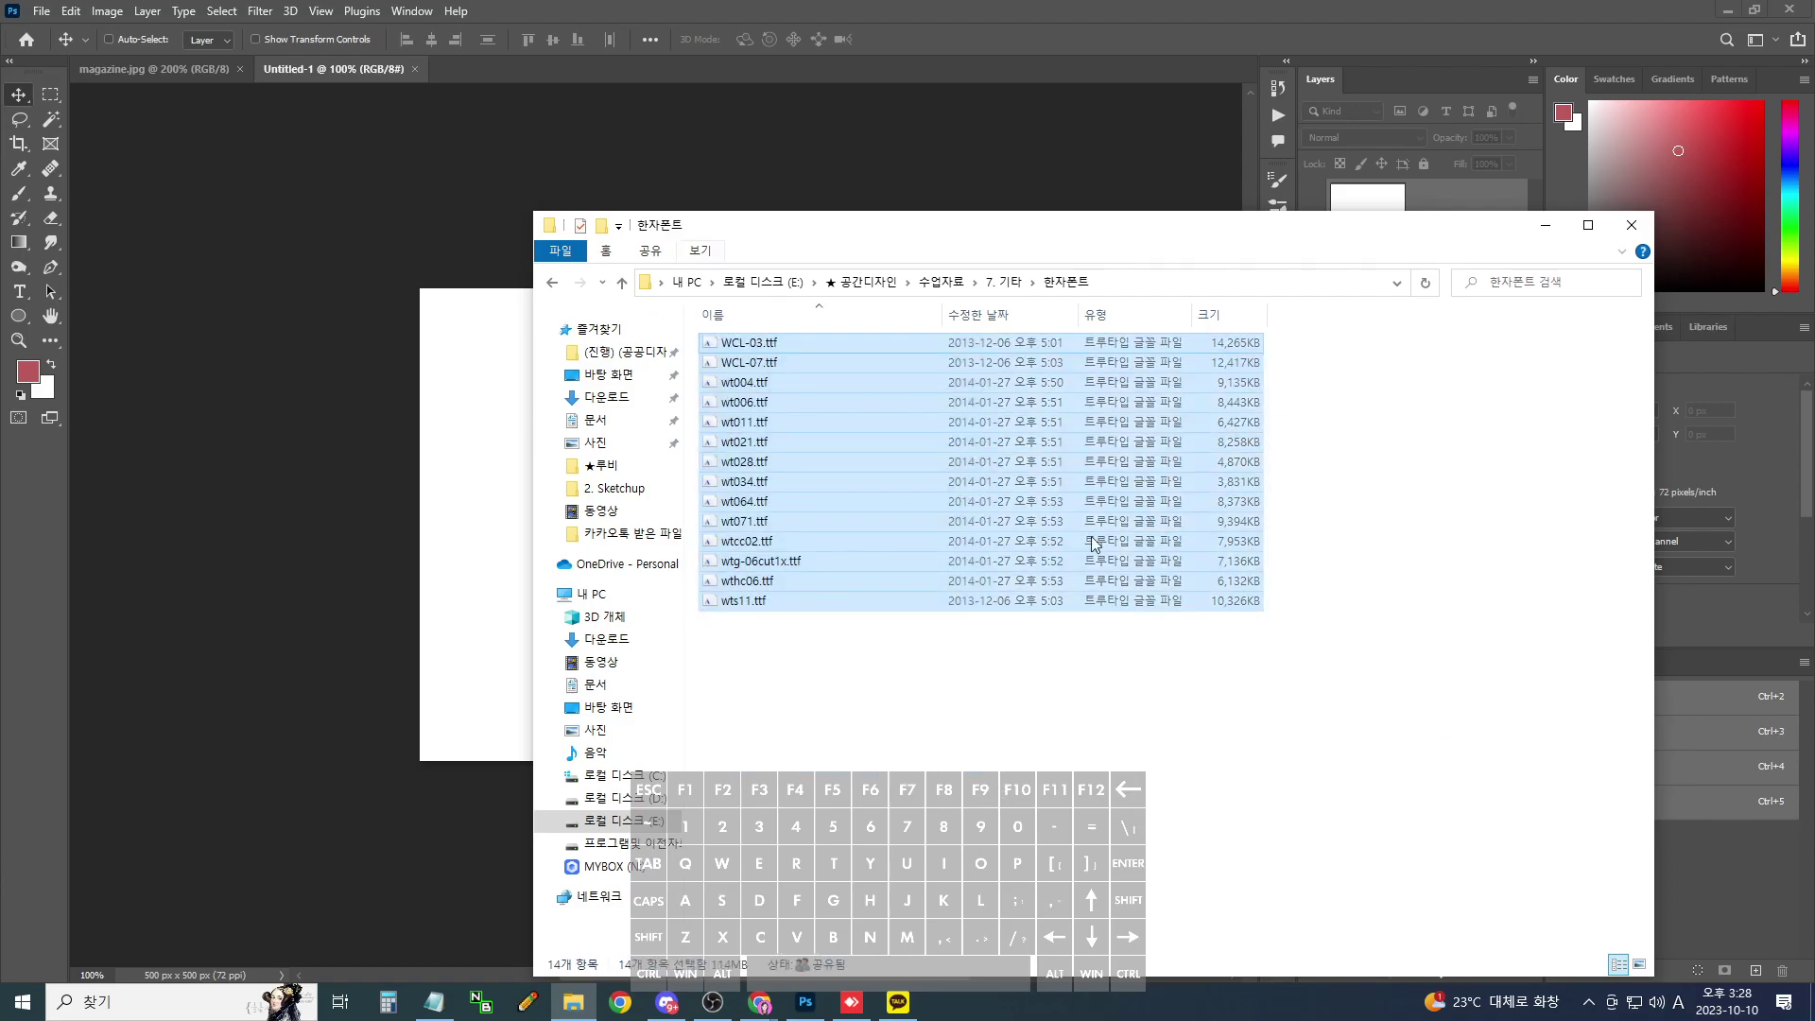
key(ctrl+c)
key(ctrl+c)
key(ctrl+c)
drag(878, 723, 551, 200)
key(ctrl+c)
key(ctrl+c)
key(ctrl+c)
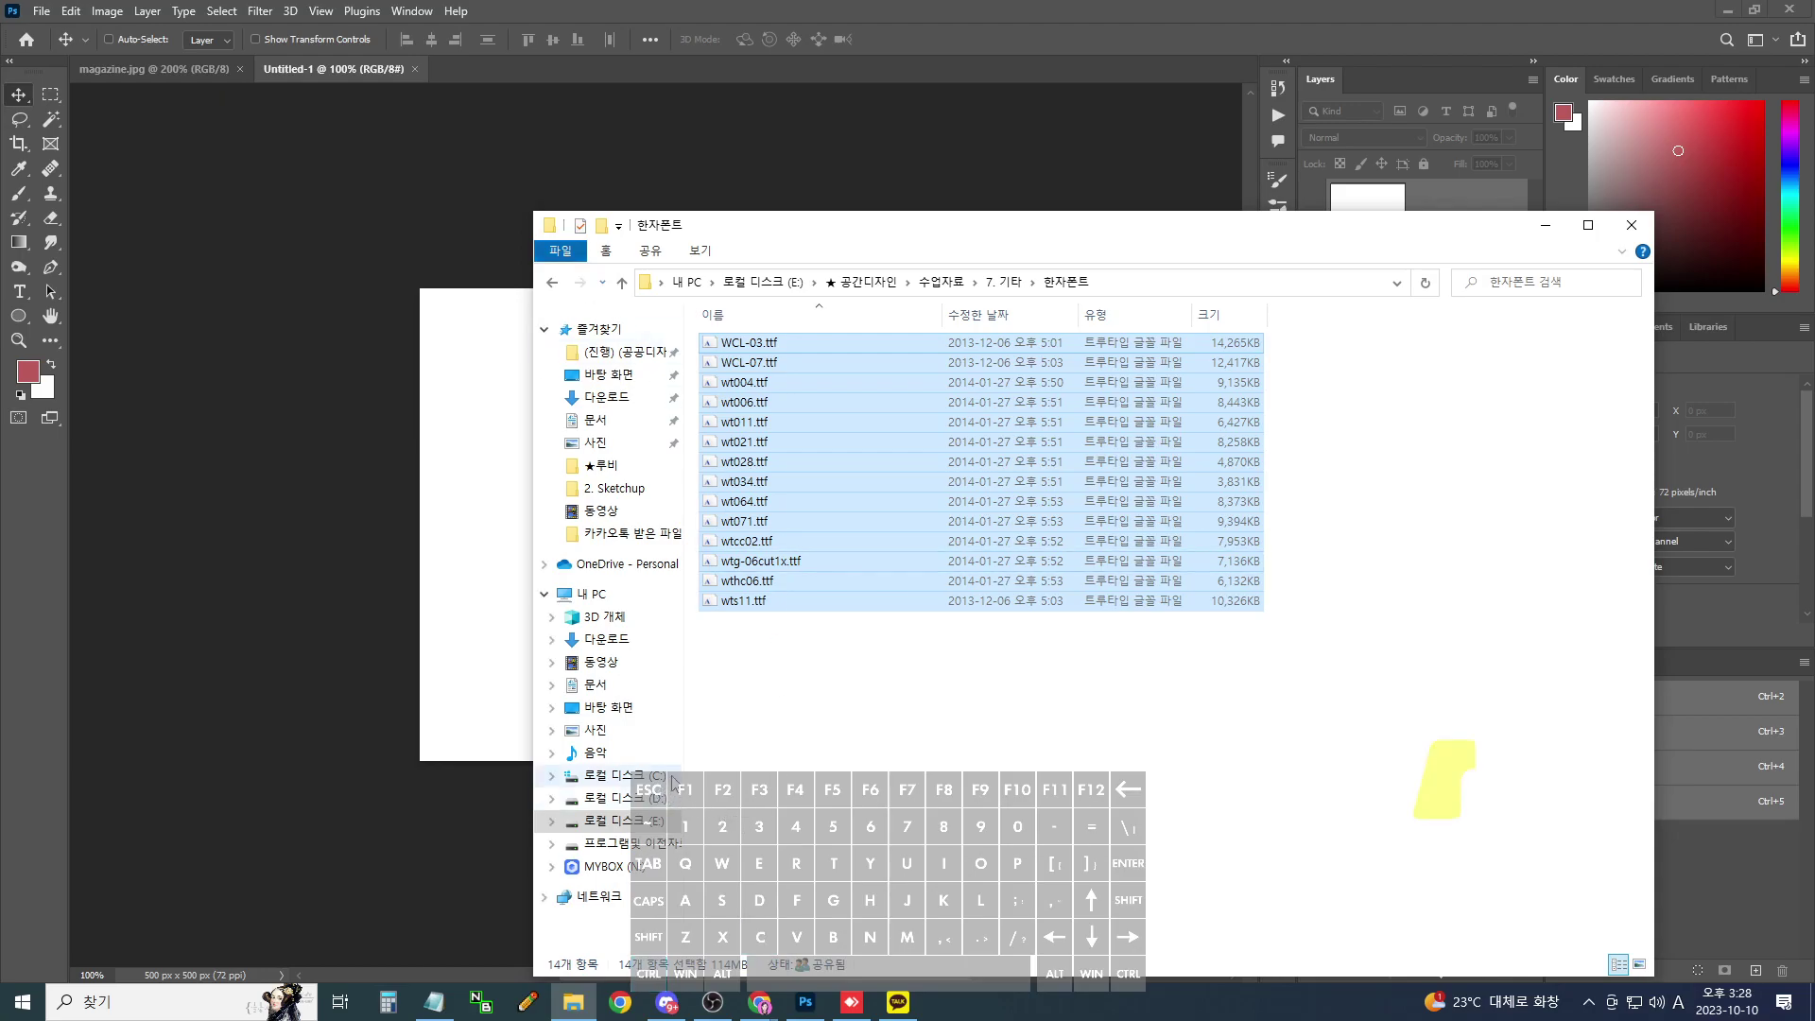
click(672, 781)
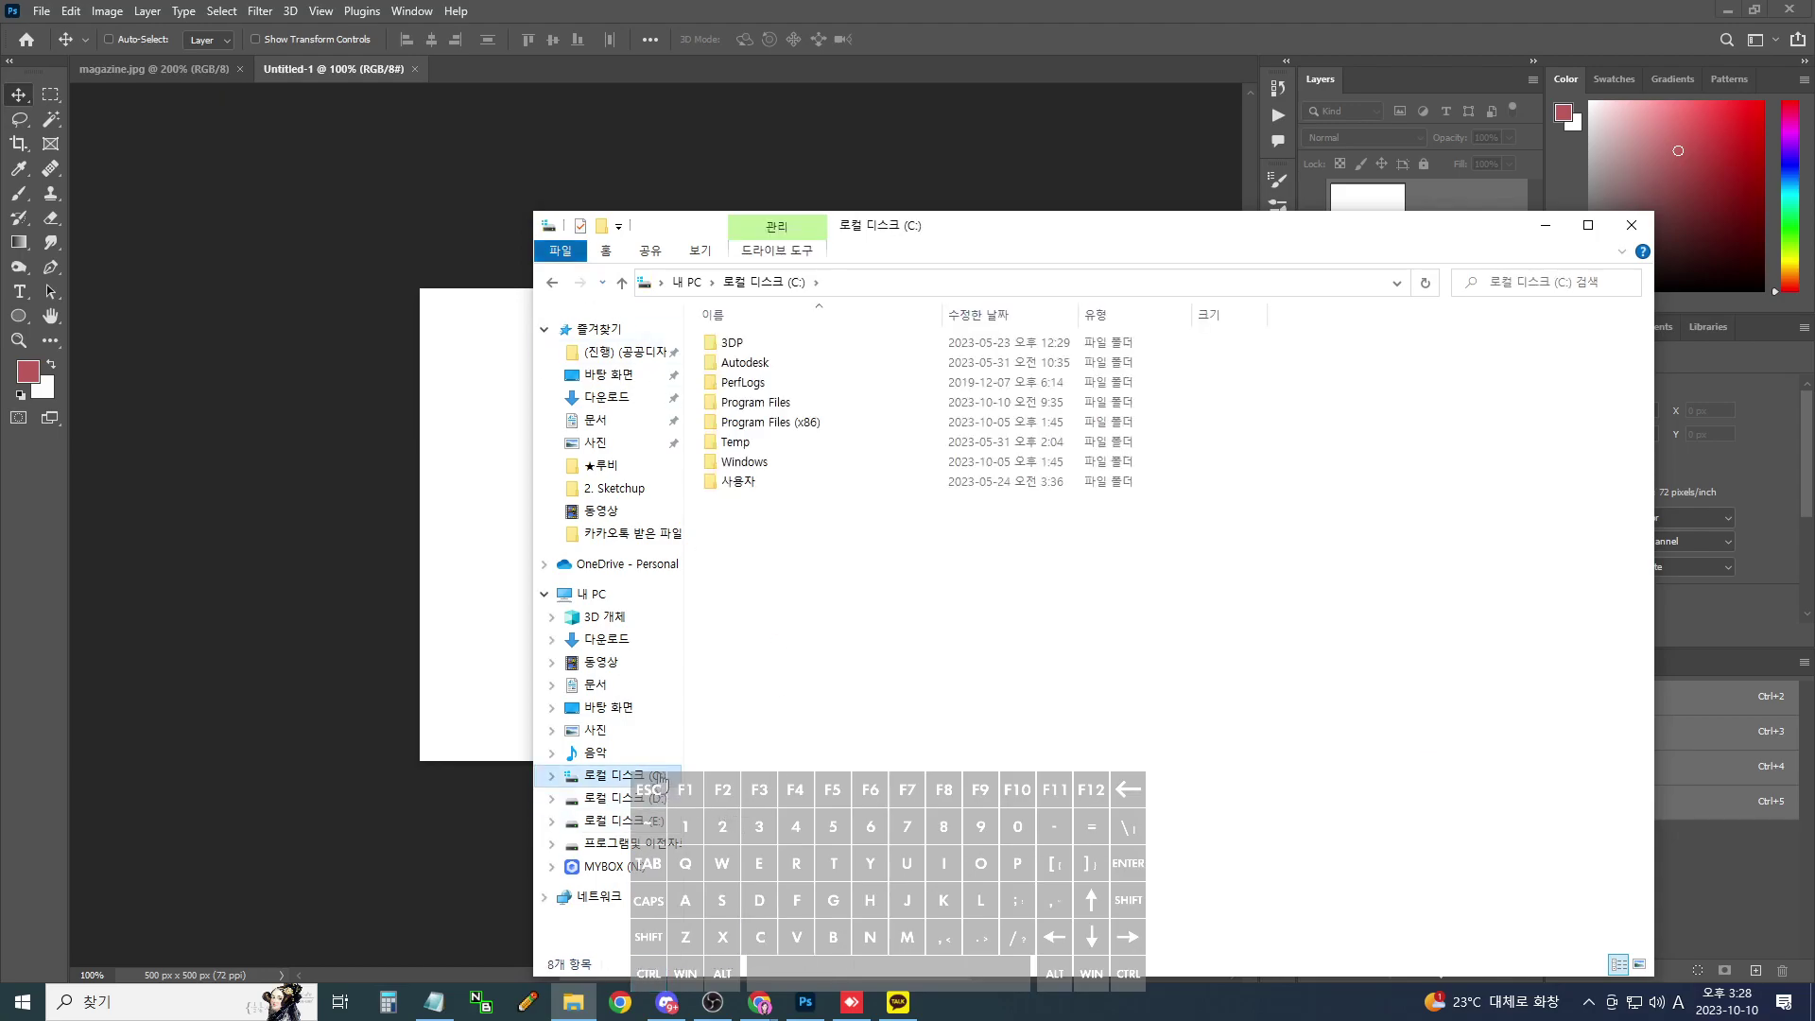
- Open C:\Windows\Fonts and attempt to paste the copied Hanja fonts
double_click(747, 462)
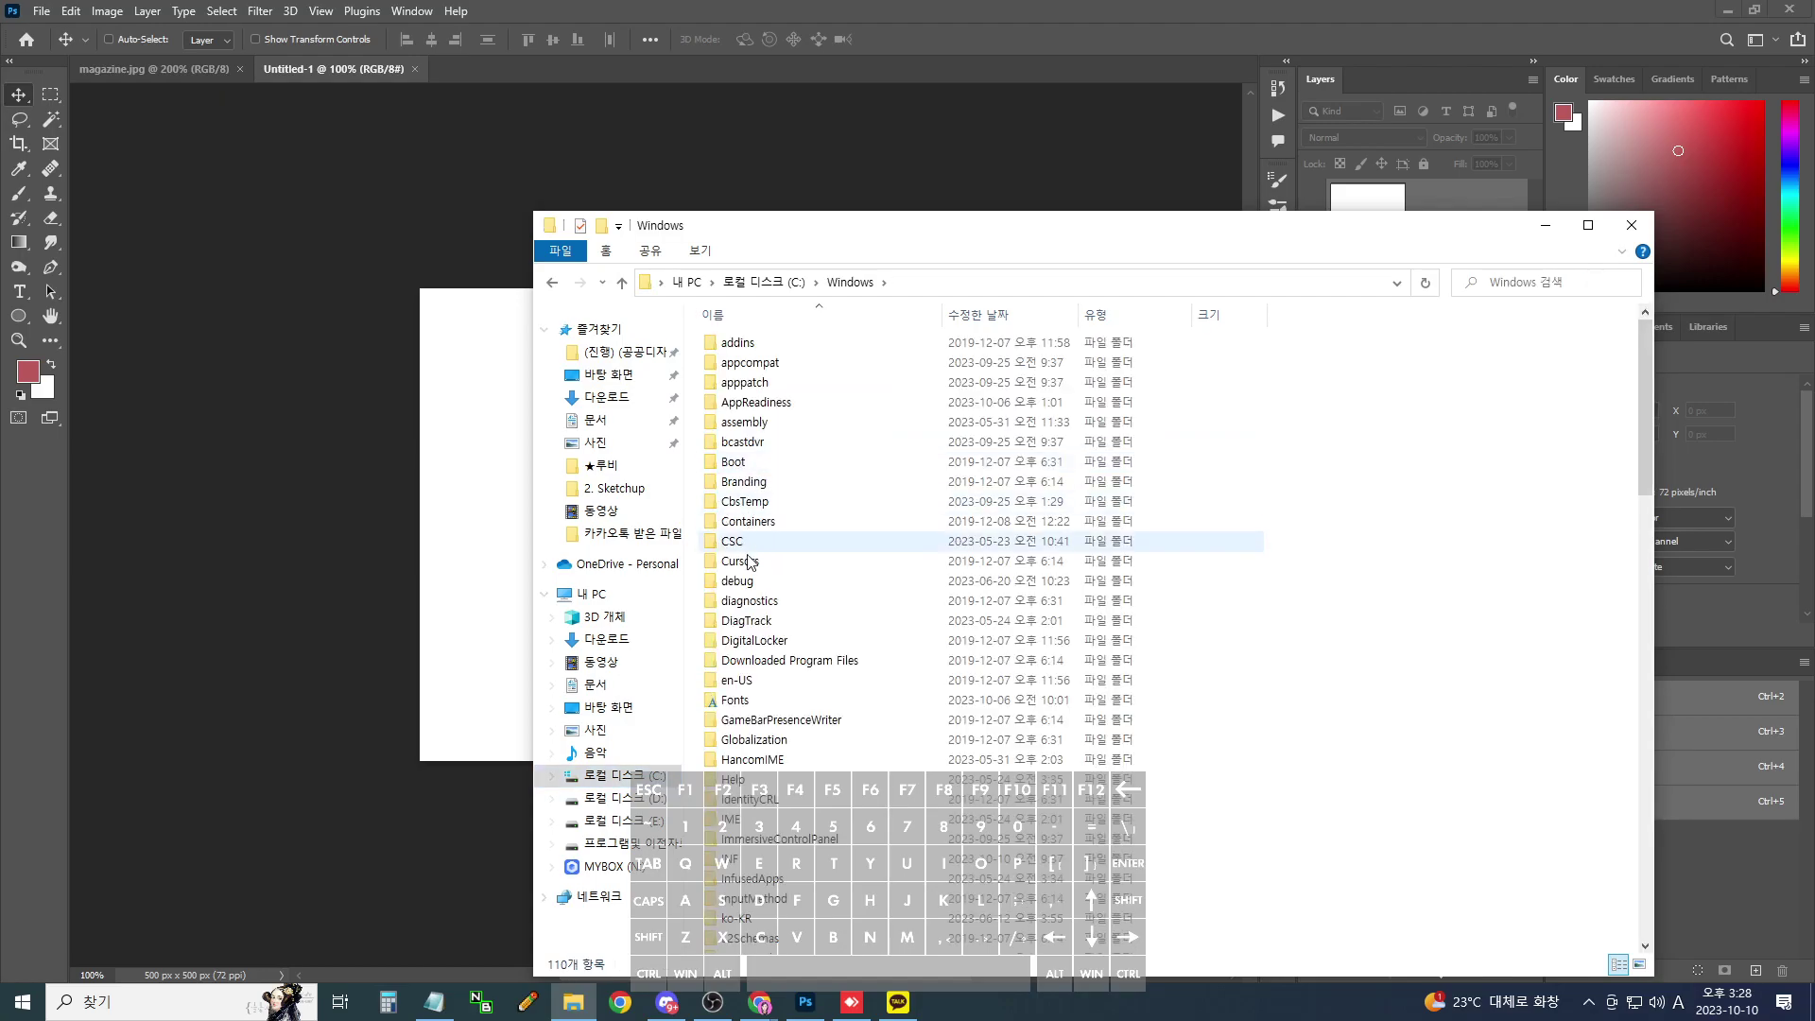
double_click(733, 701)
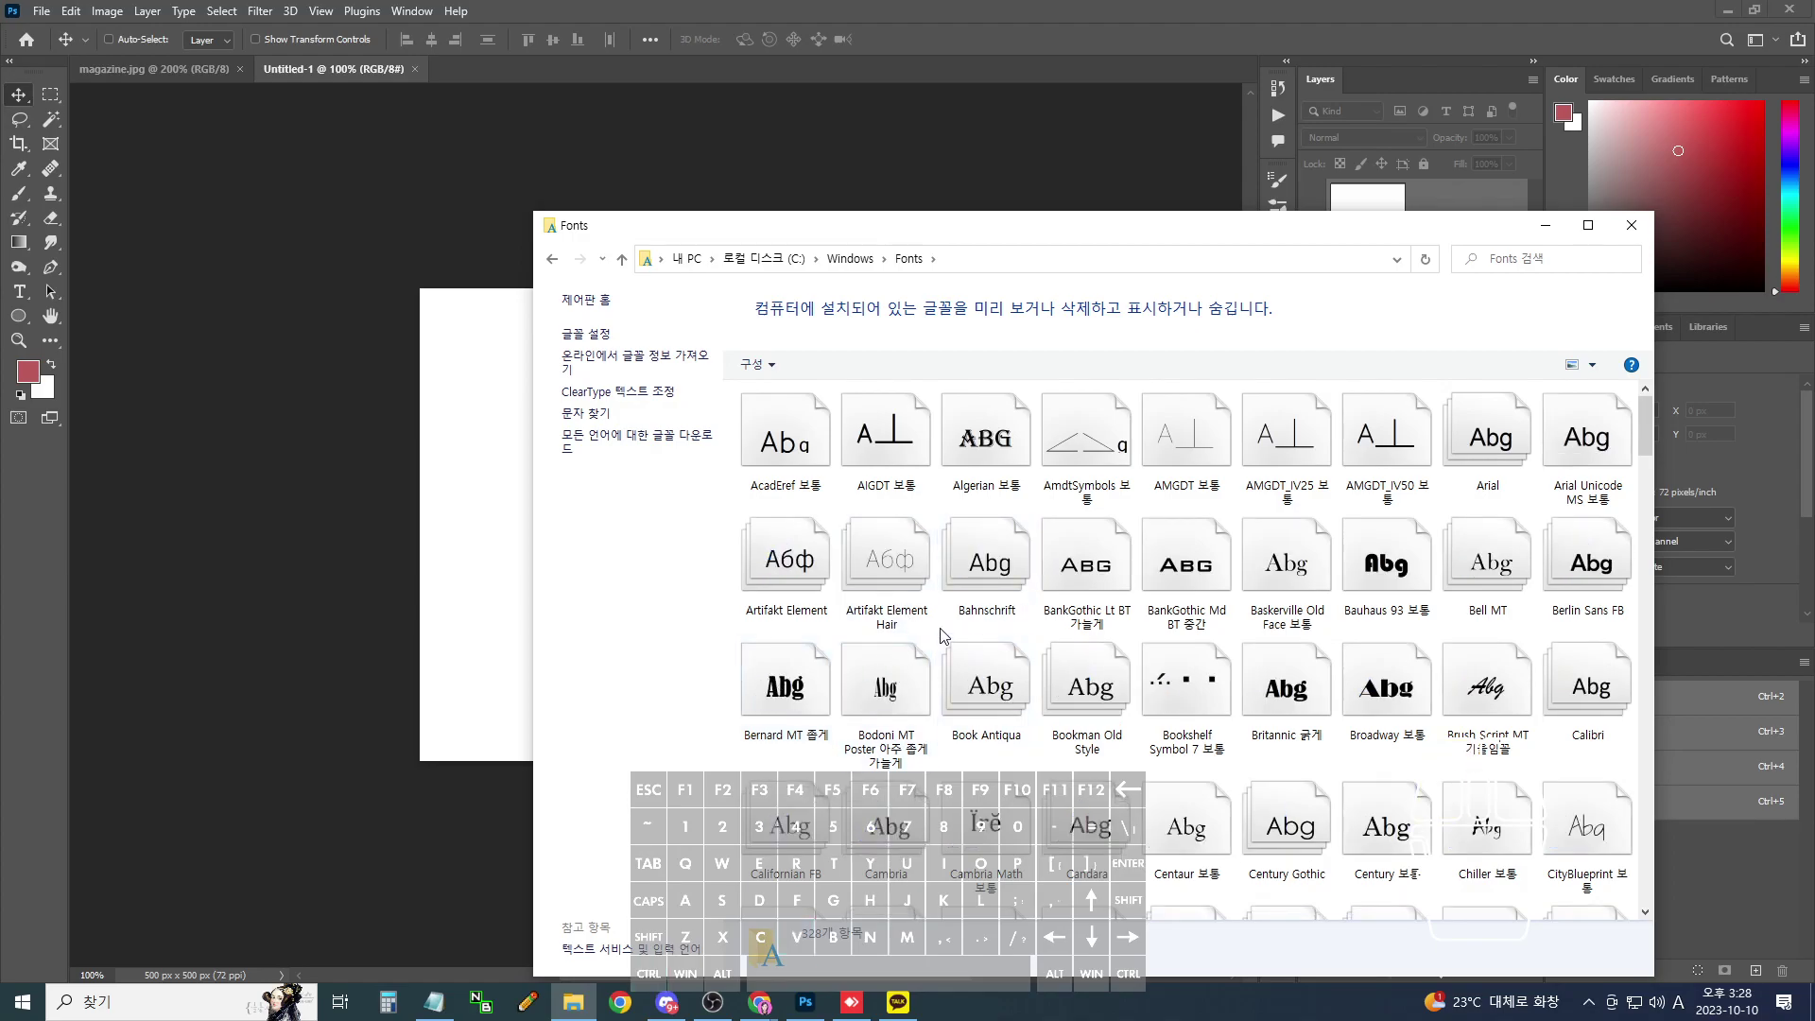
scroll(941, 636, down, 15)
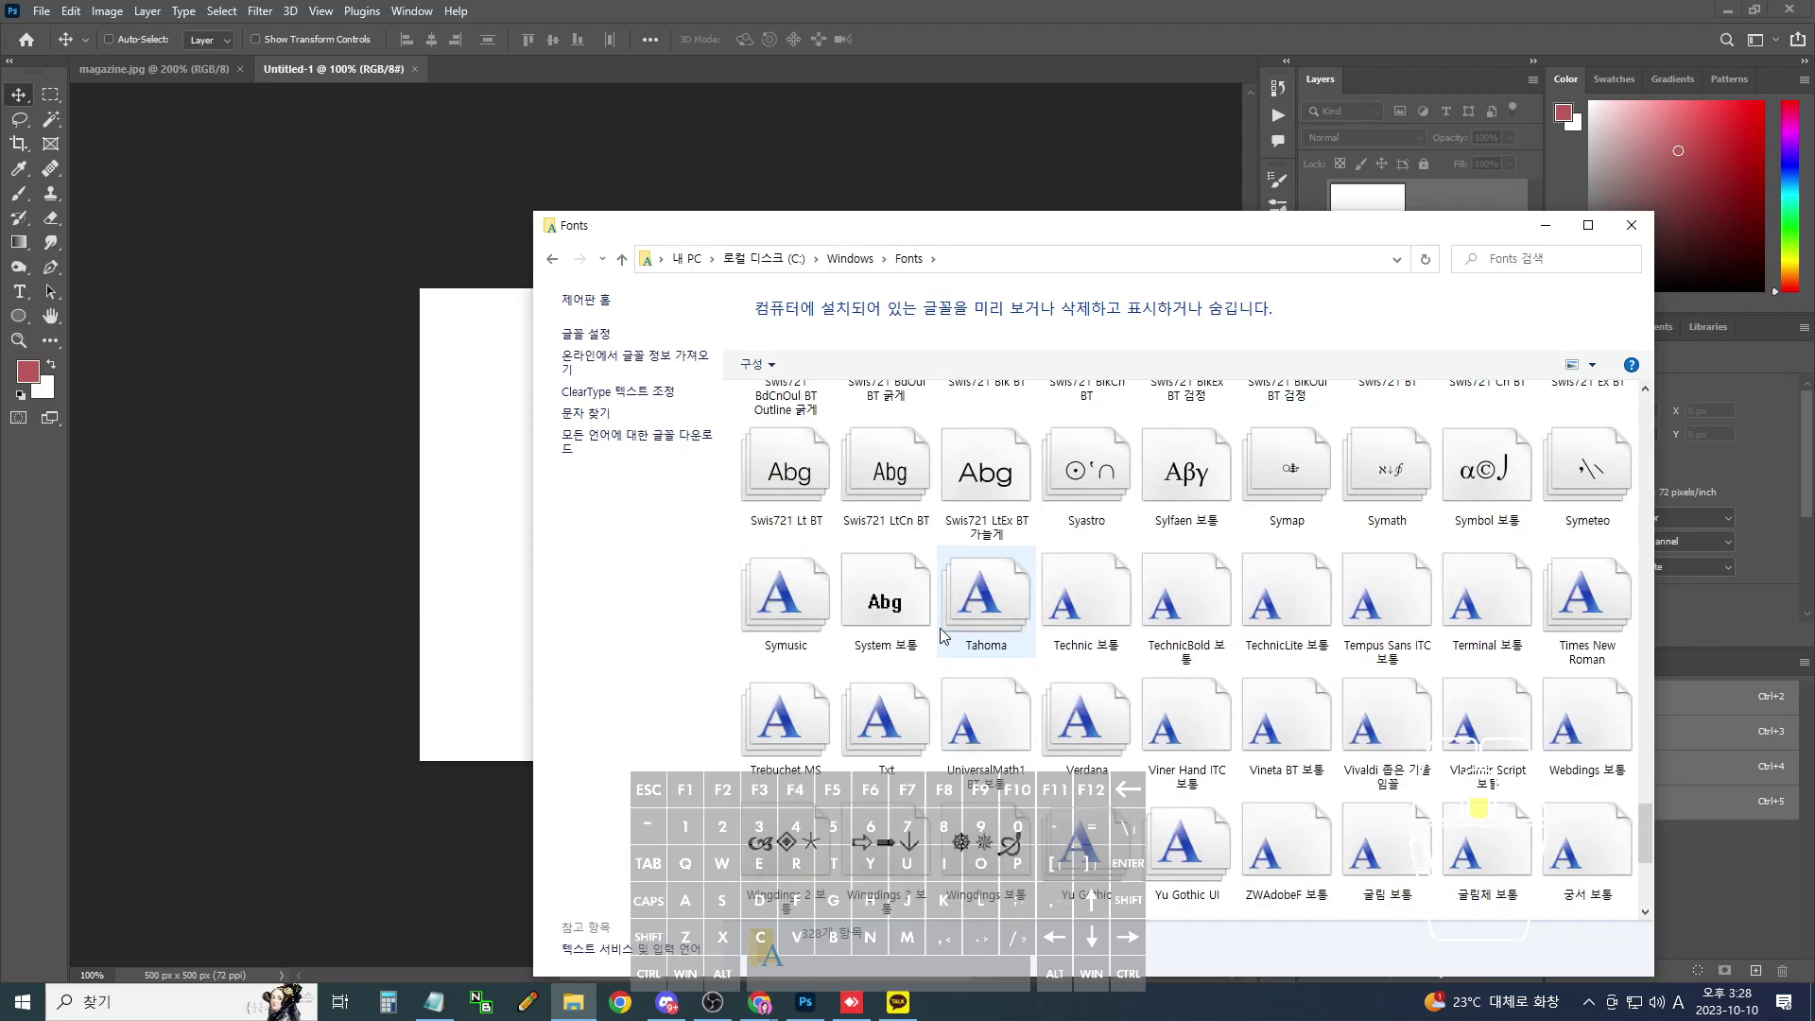
click(983, 623)
key(ctrl+c)
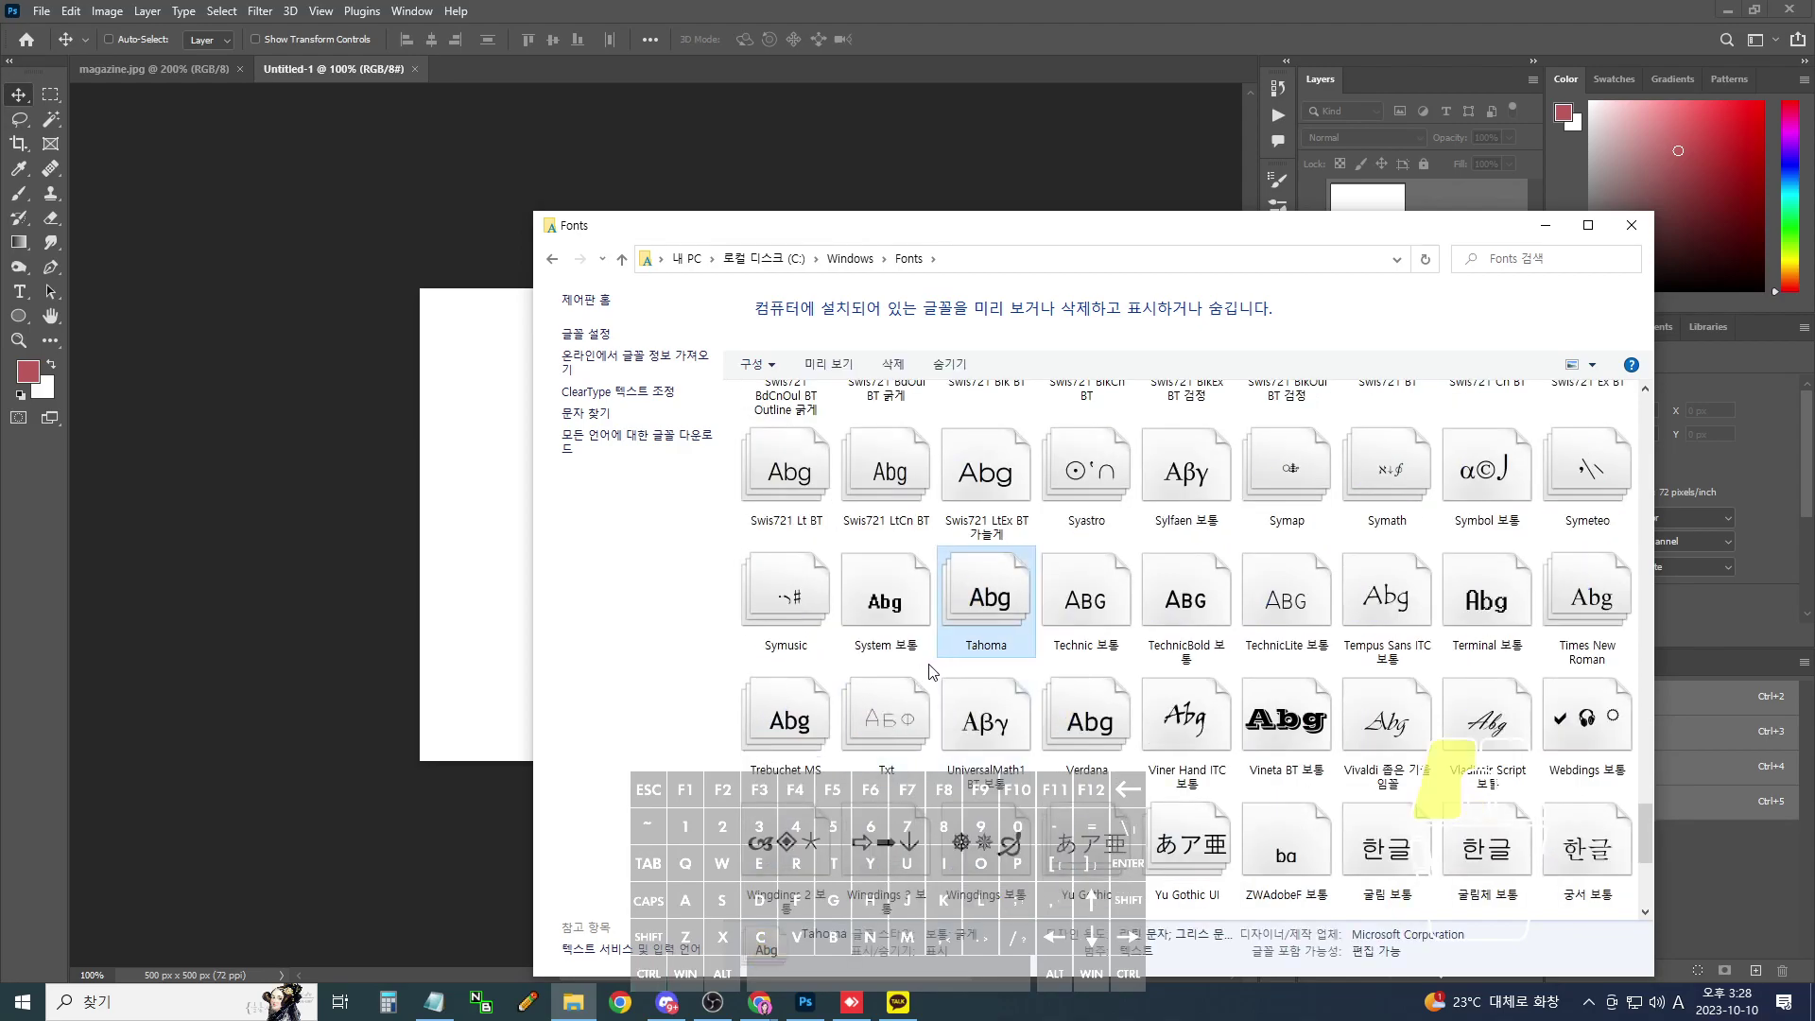
click(929, 671)
key(ctrl+v)
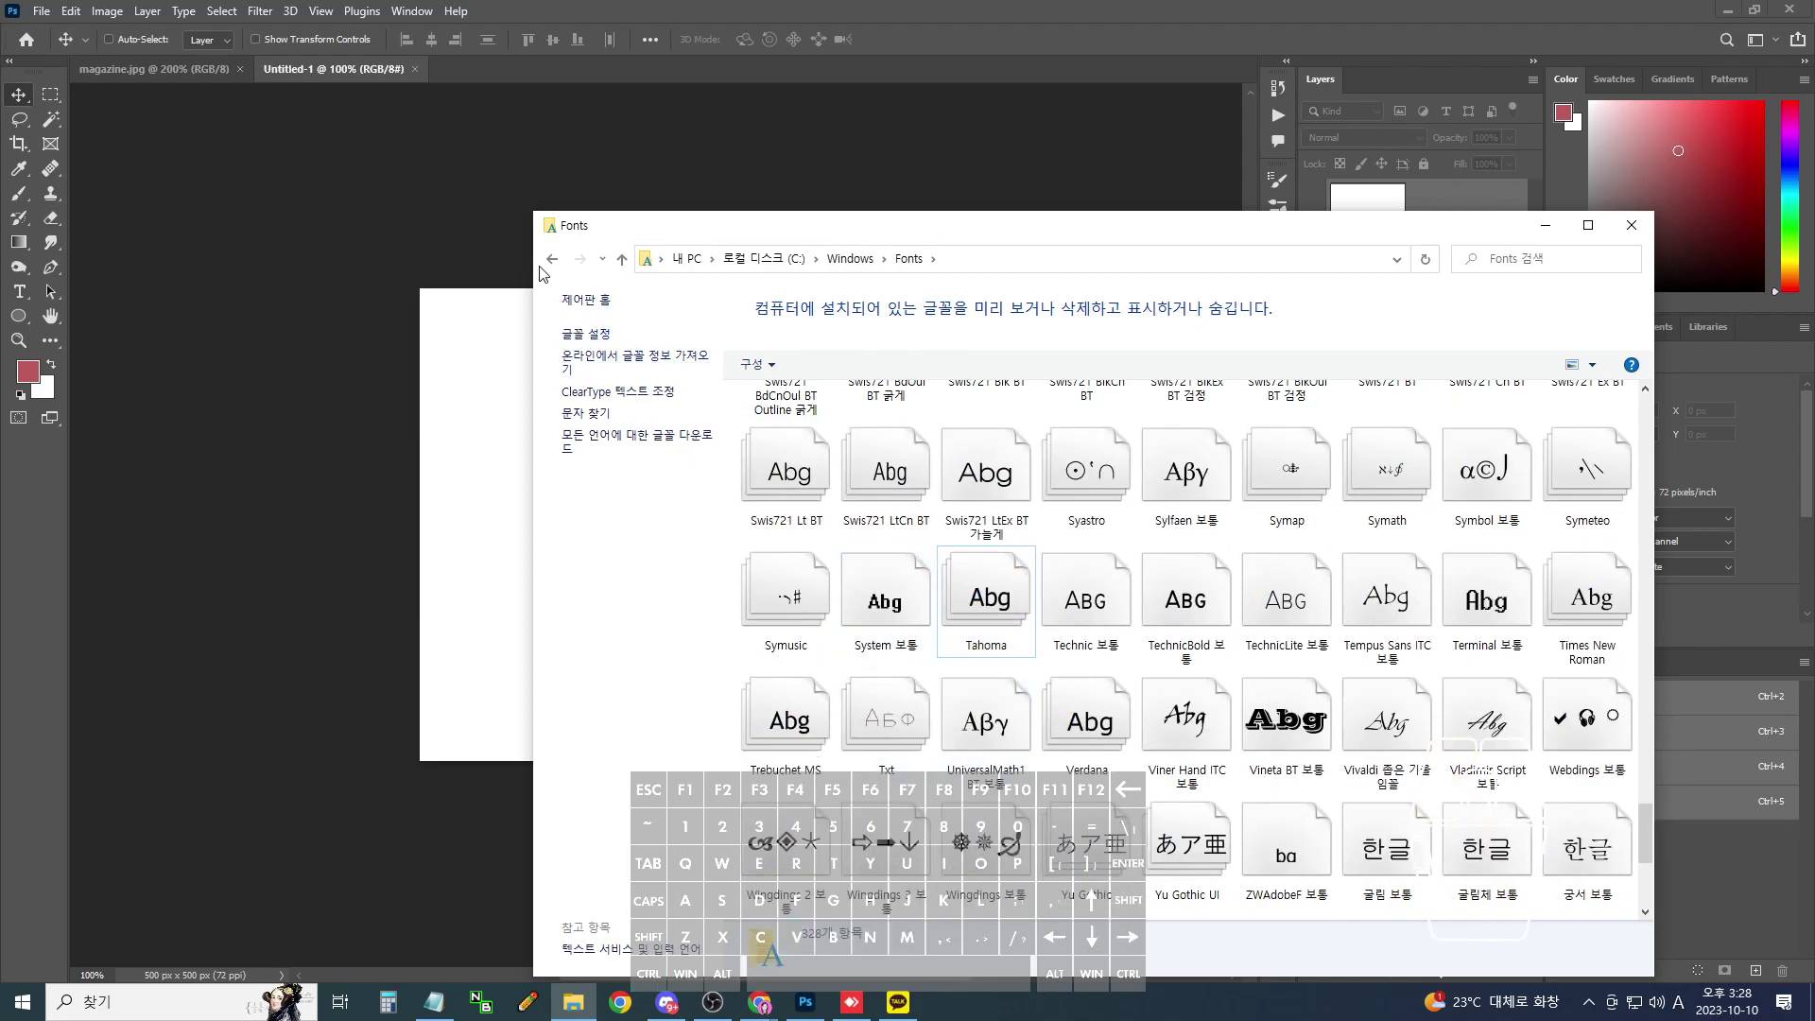
- Return to the 한자폰트 folder and copy all 14 font files again
click(552, 259)
click(550, 283)
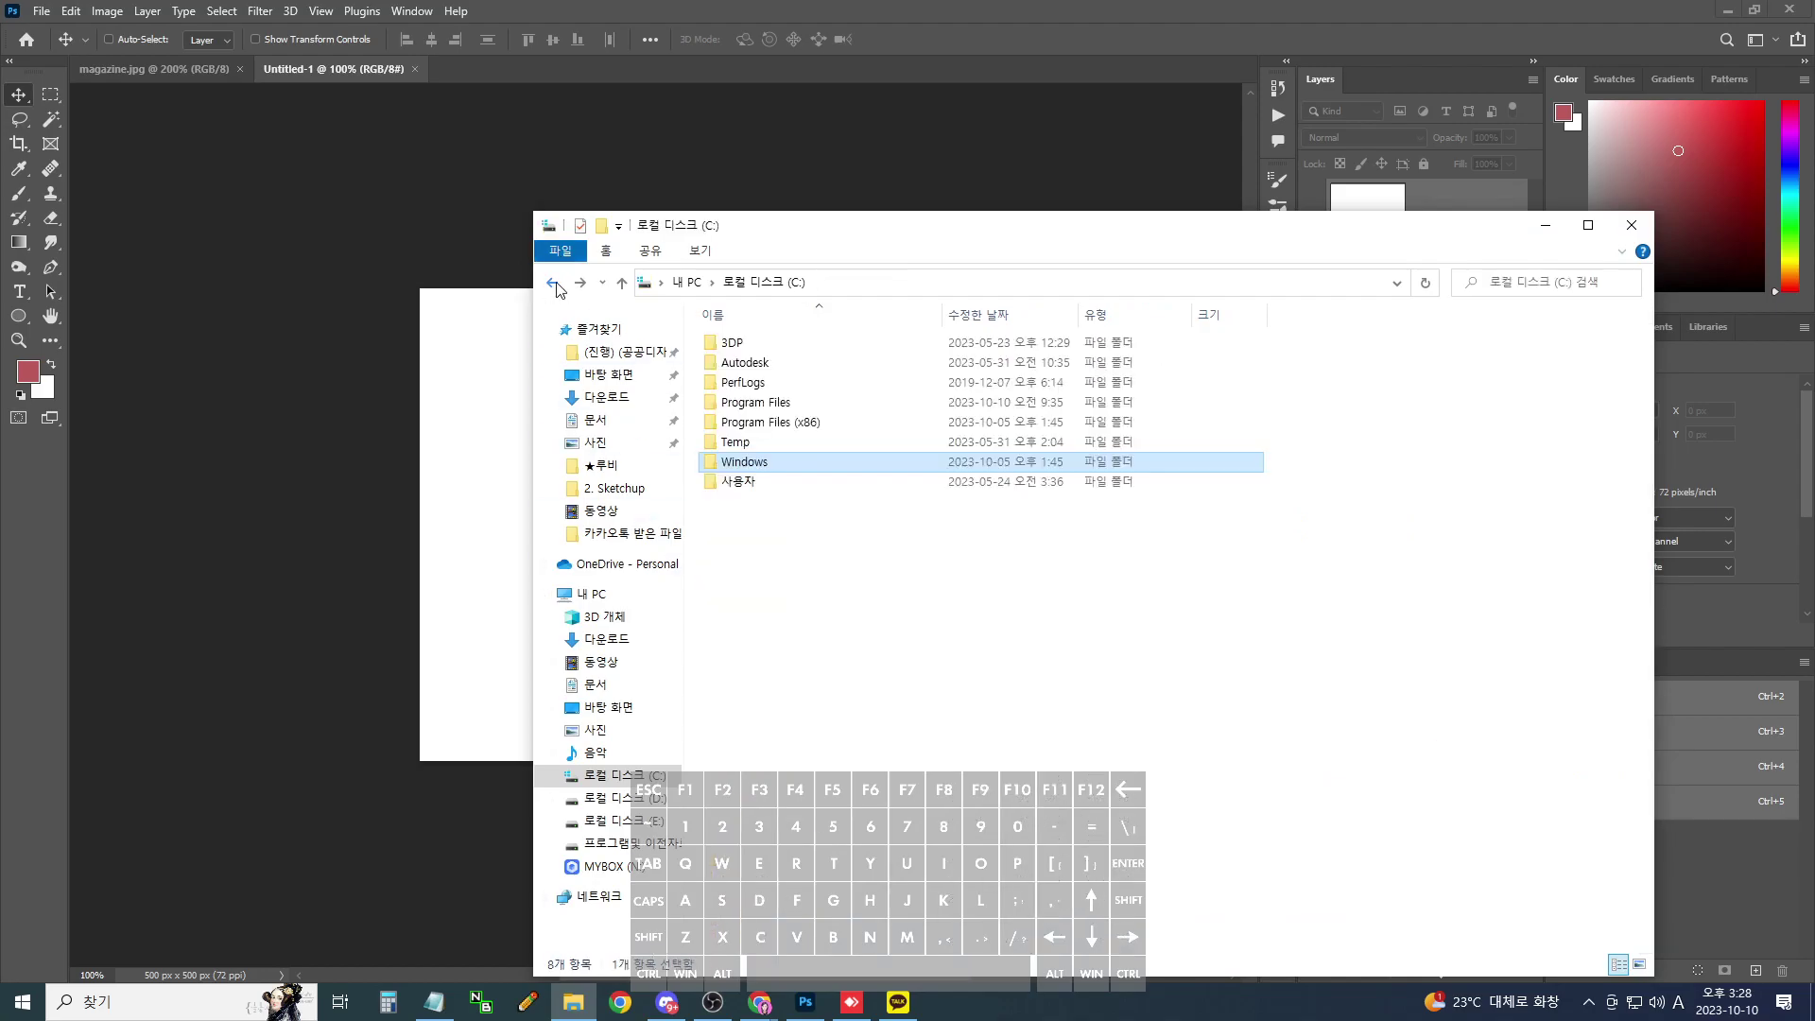
click(550, 282)
key(ctrl+a)
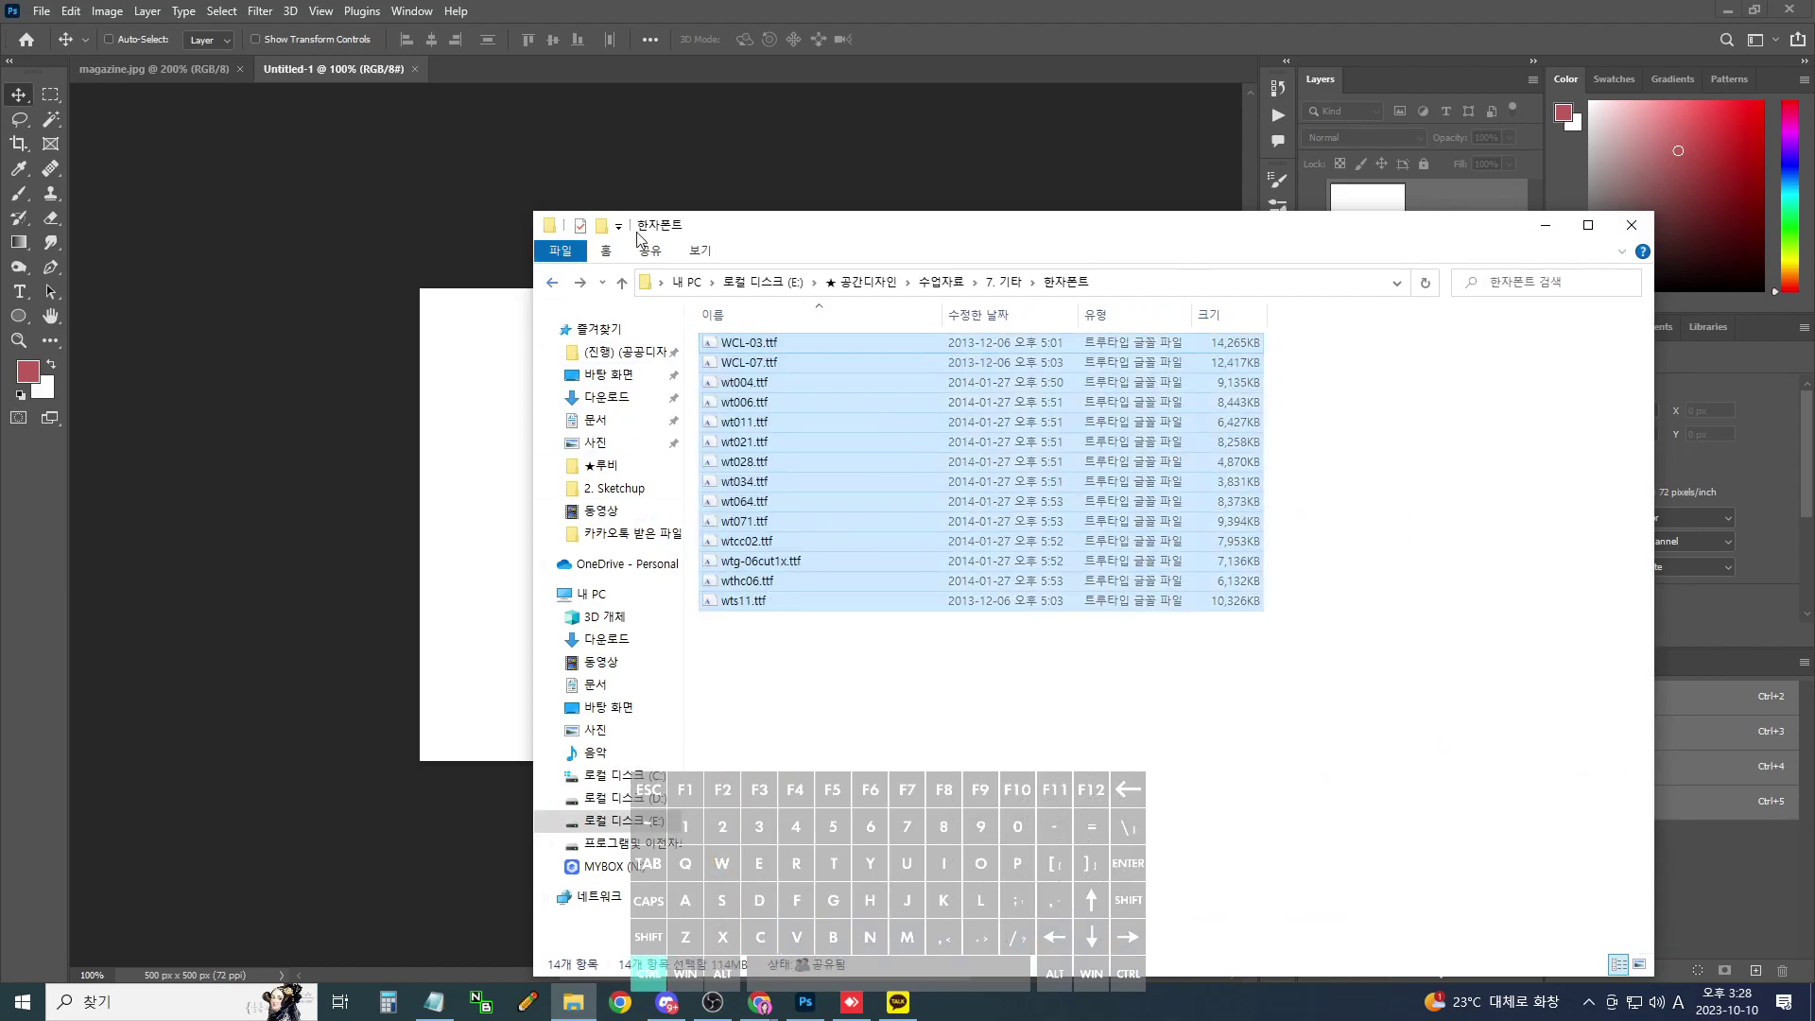
key(ctrl+c)
- Paste the fonts into C:\Windows\Fonts to install them, then close Explorer
click(552, 283)
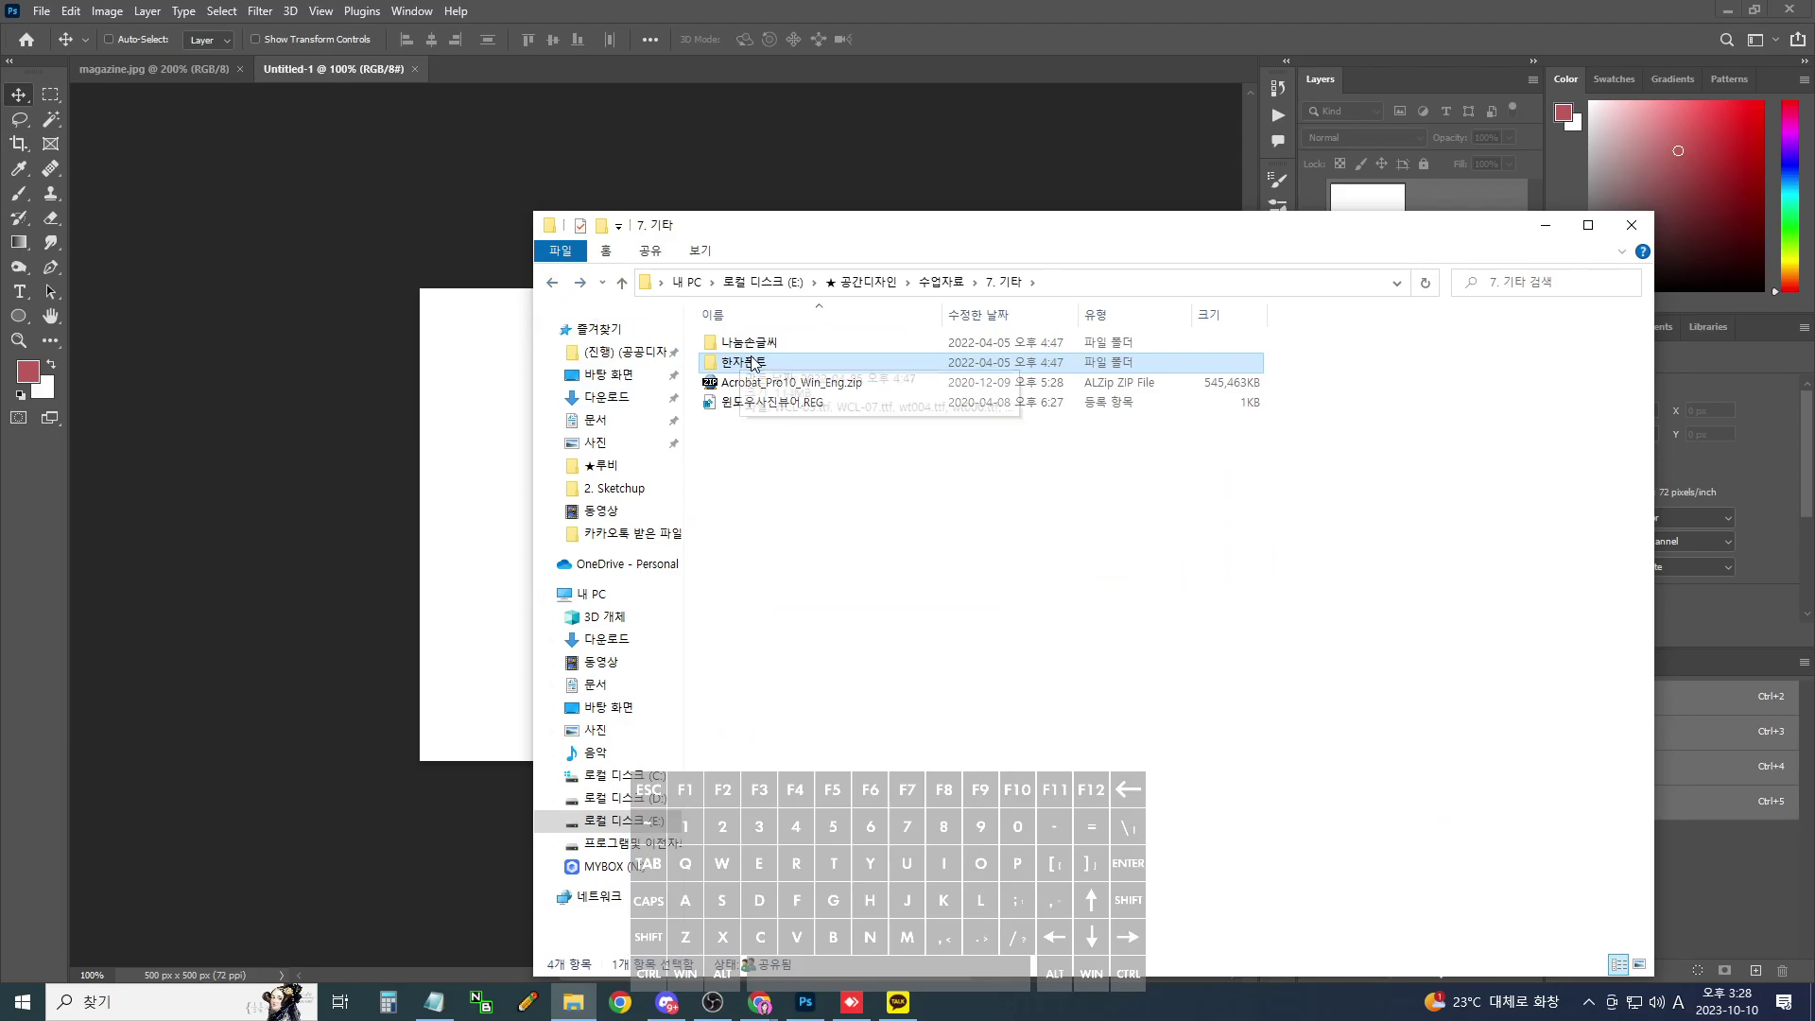
click(552, 283)
click(577, 285)
click(578, 284)
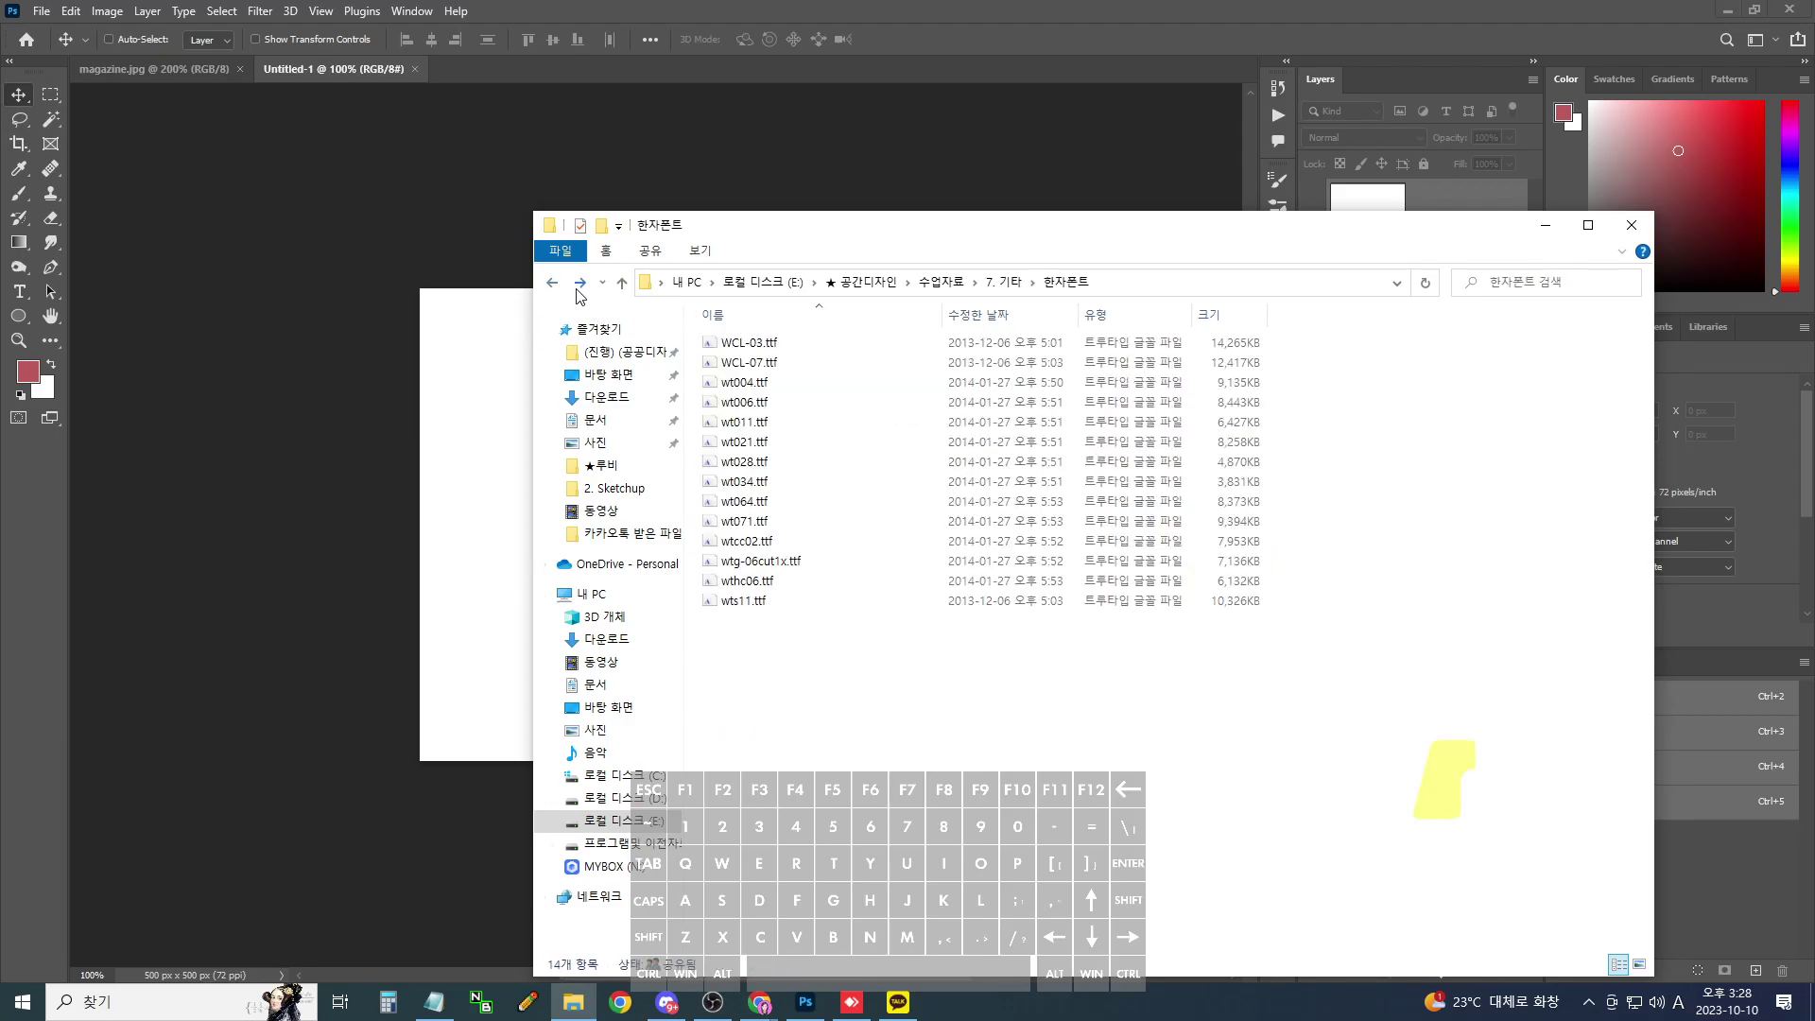
click(577, 285)
click(578, 285)
click(577, 285)
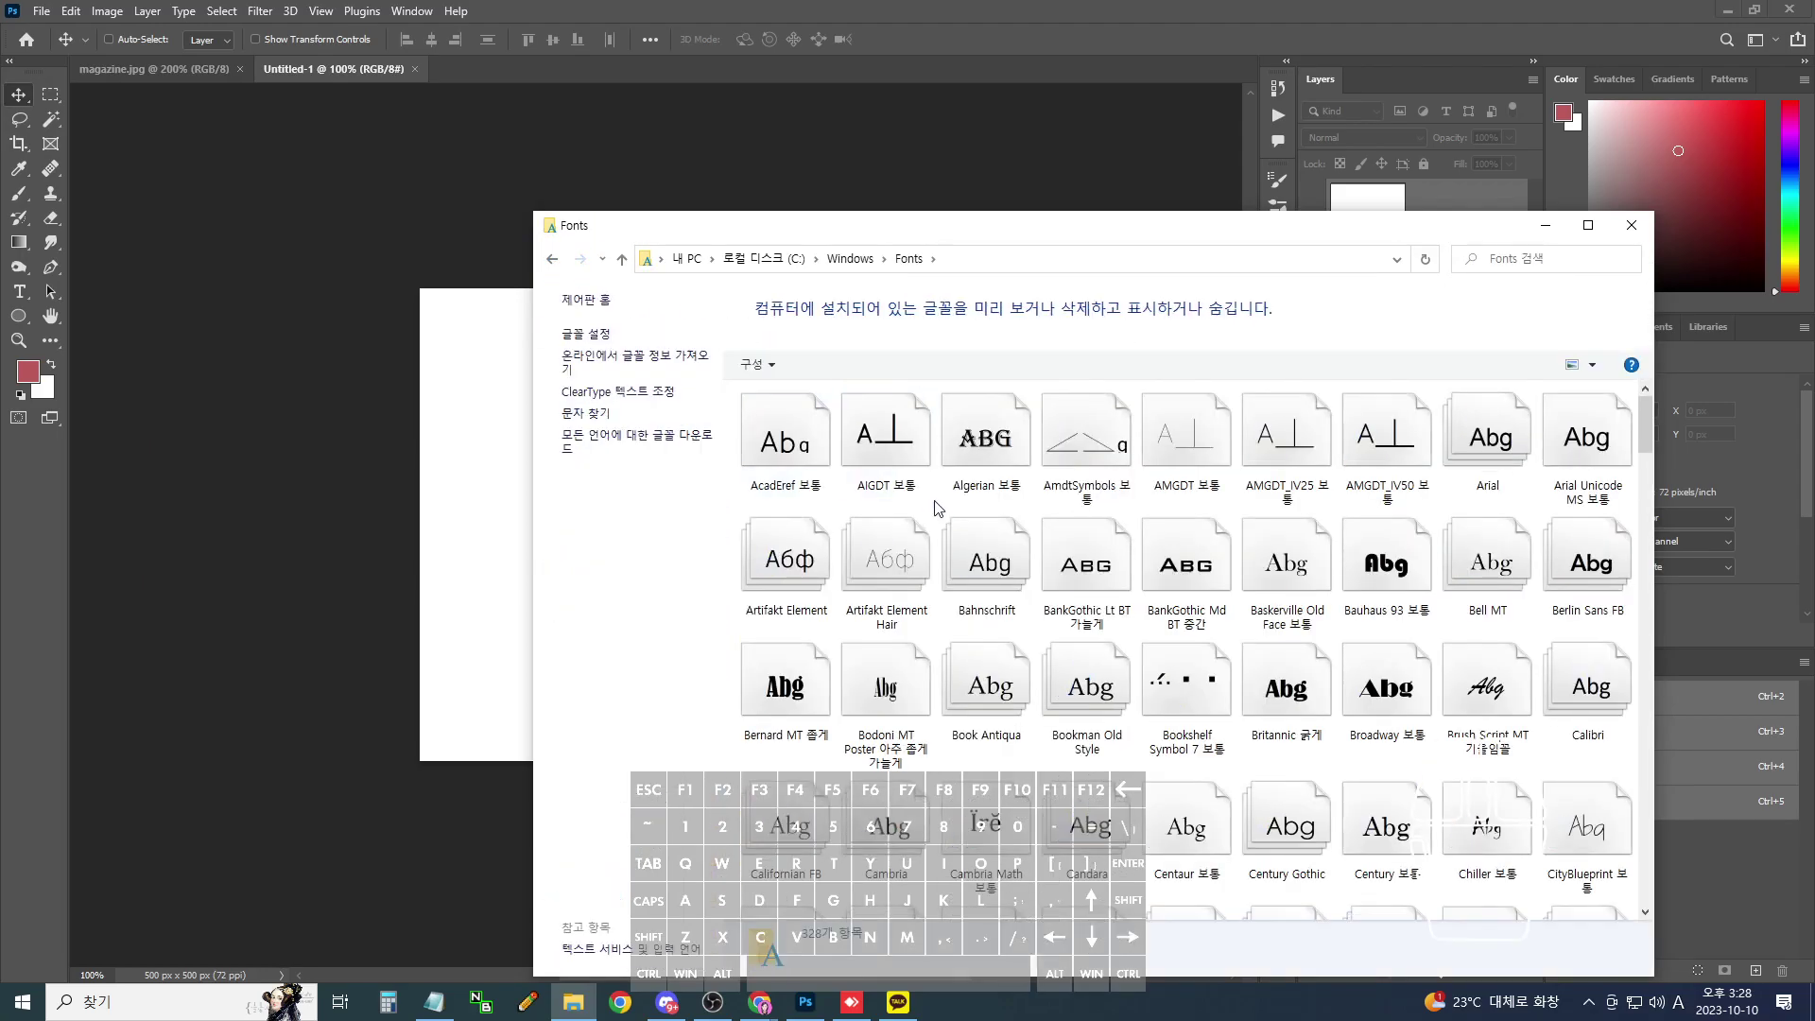
key(ctrl+v)
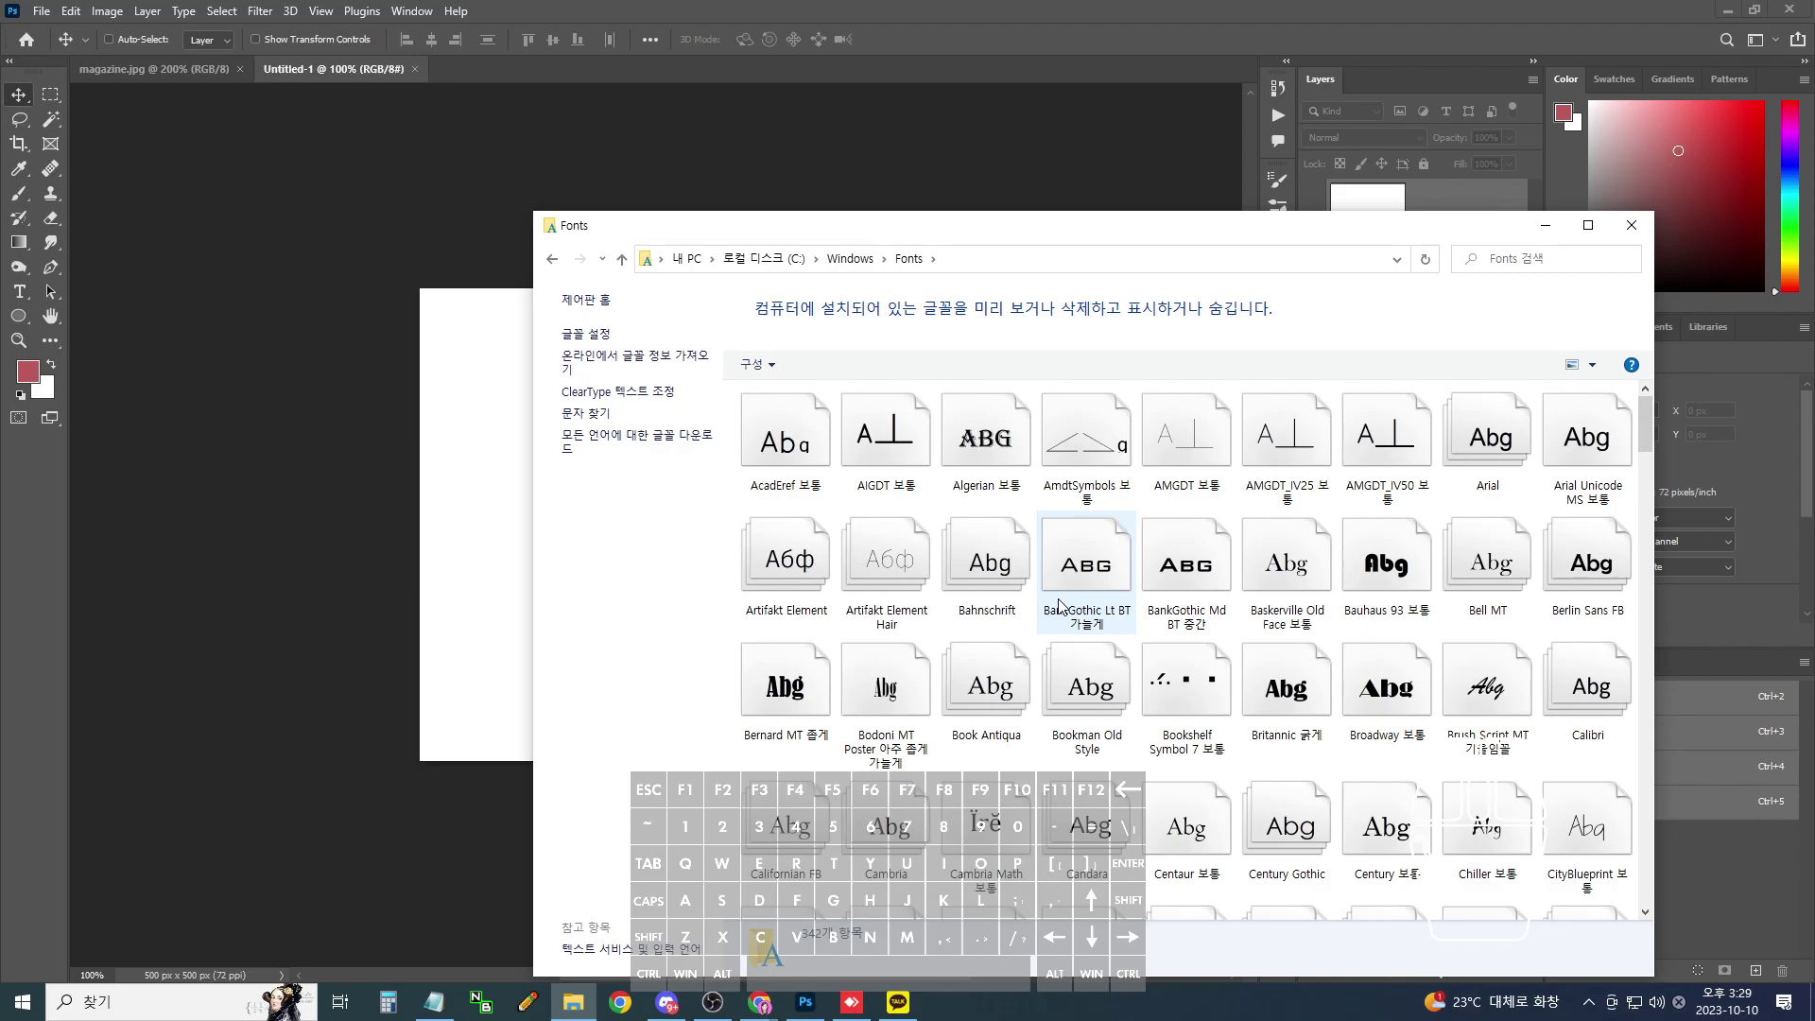
click(1631, 225)
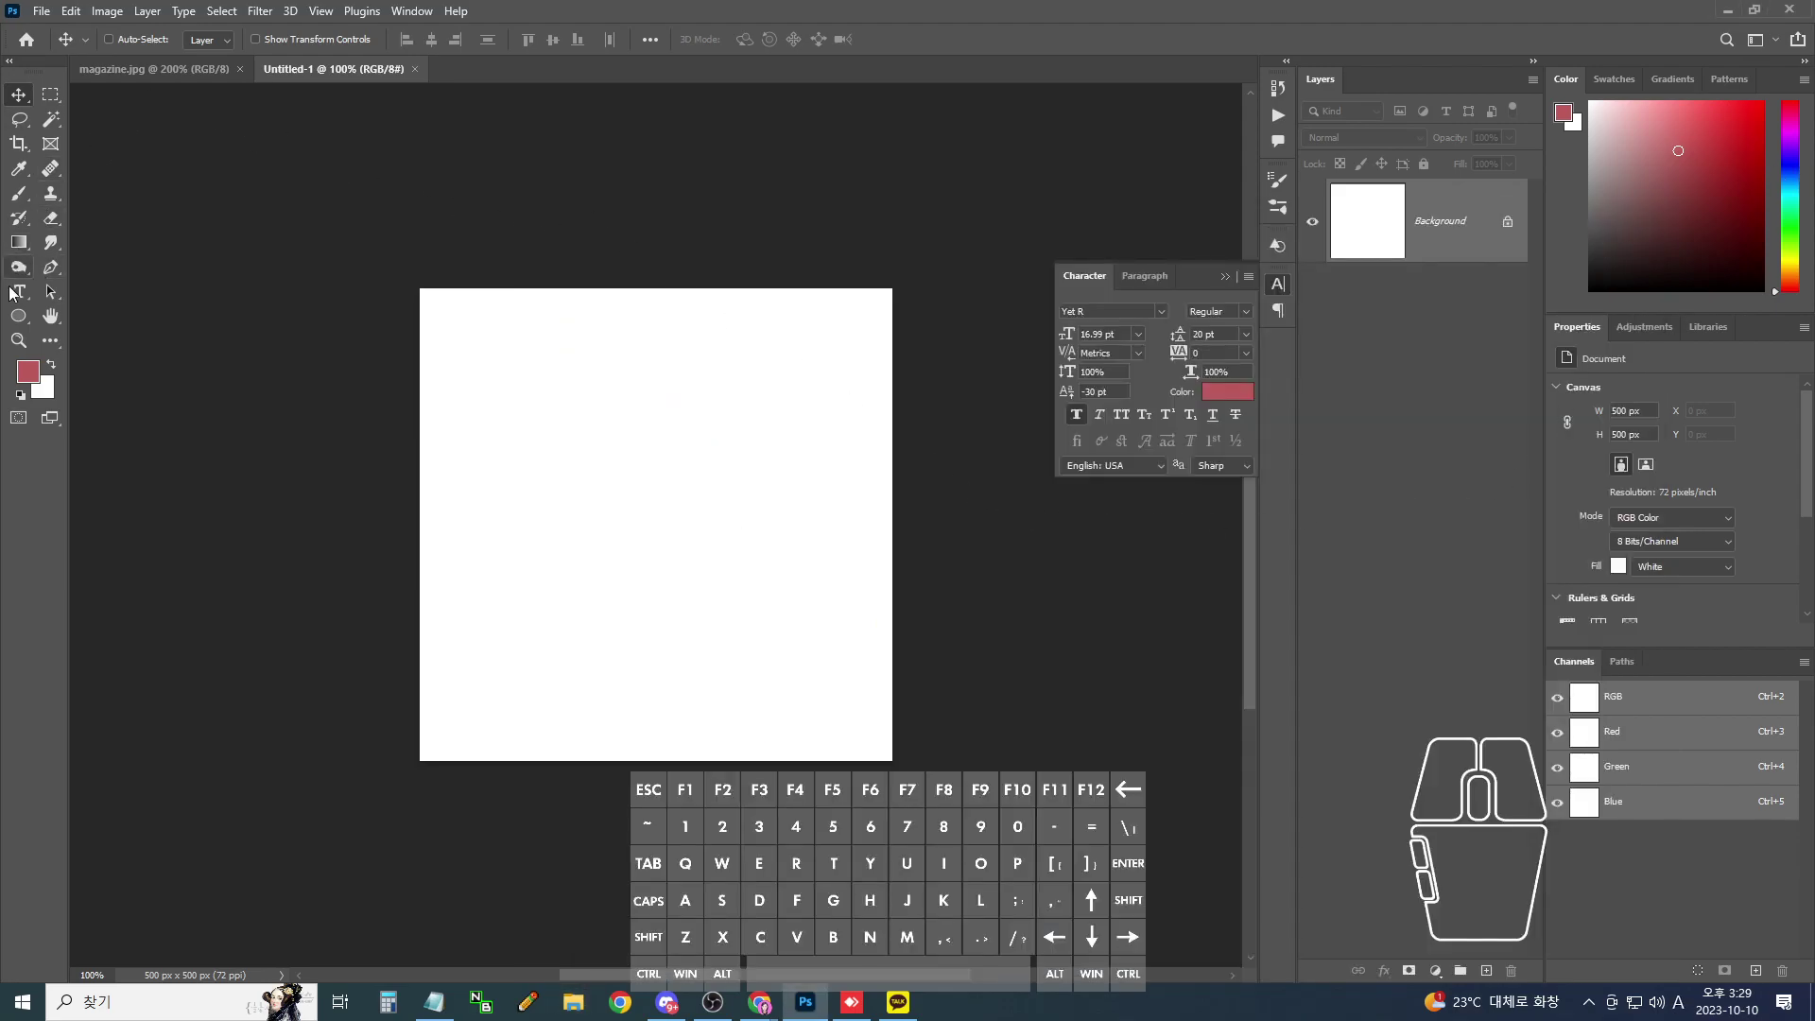
click(13, 293)
click(613, 496)
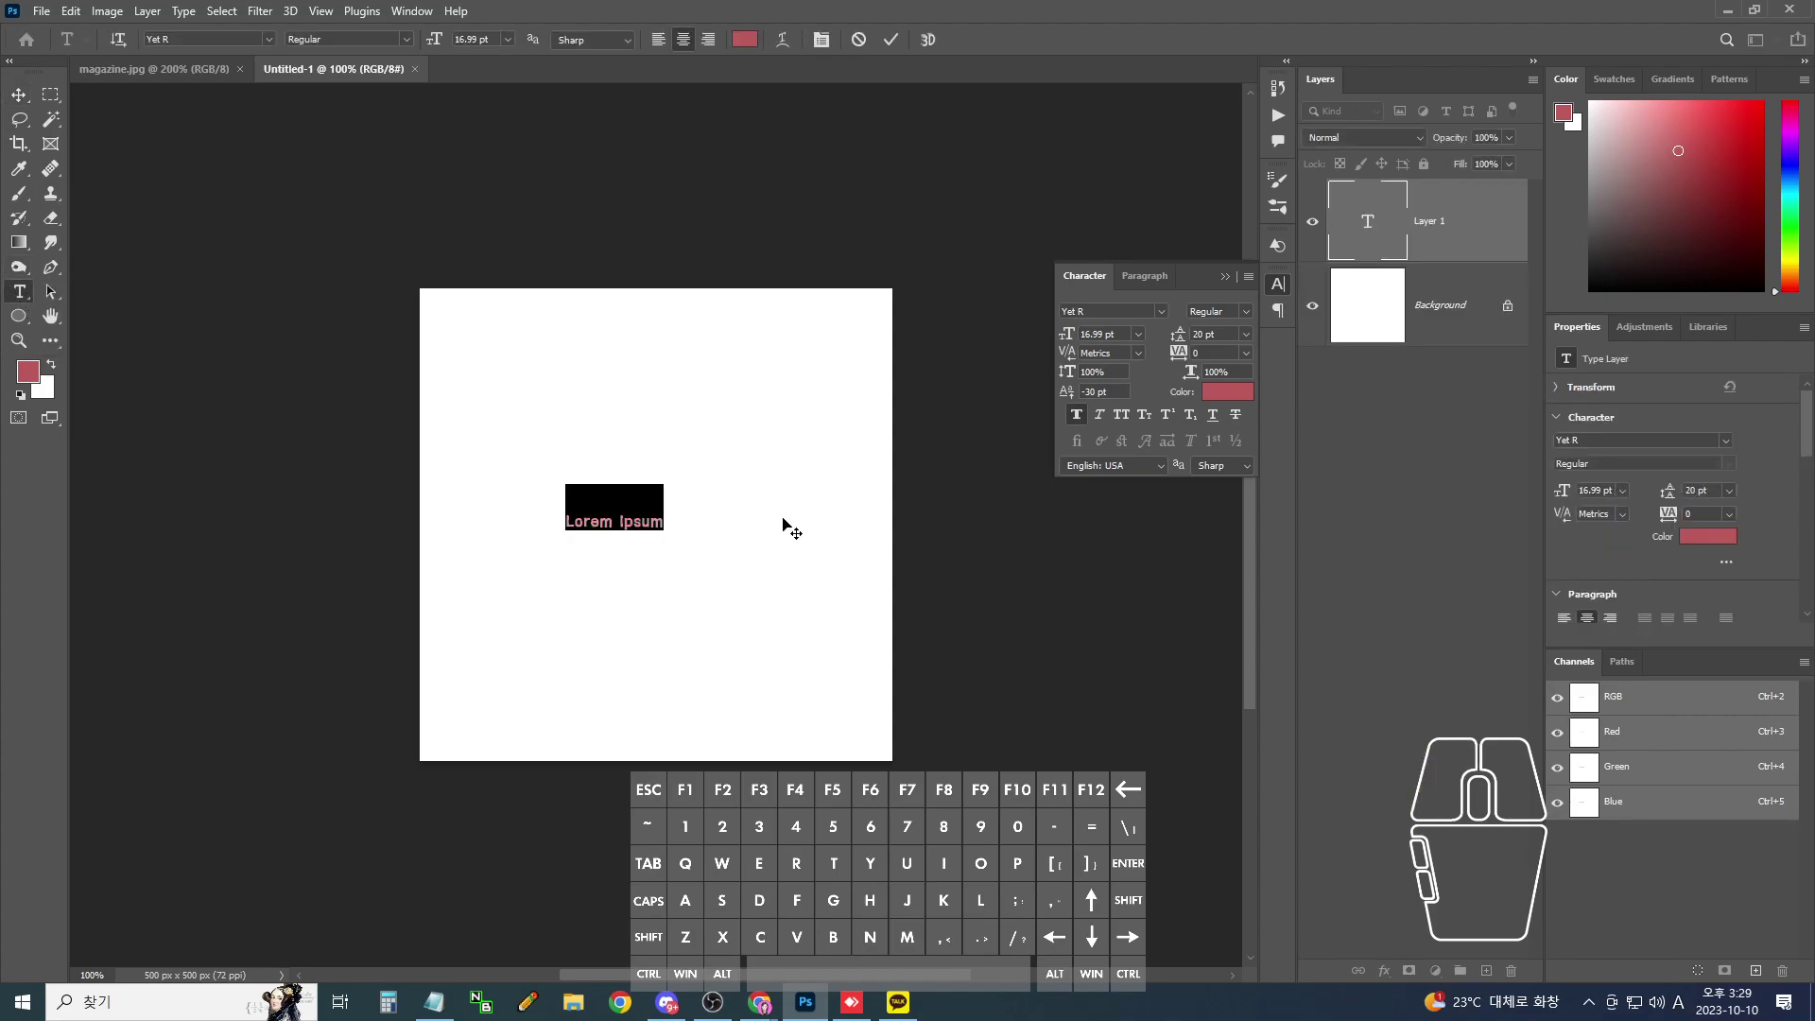
text(fl)
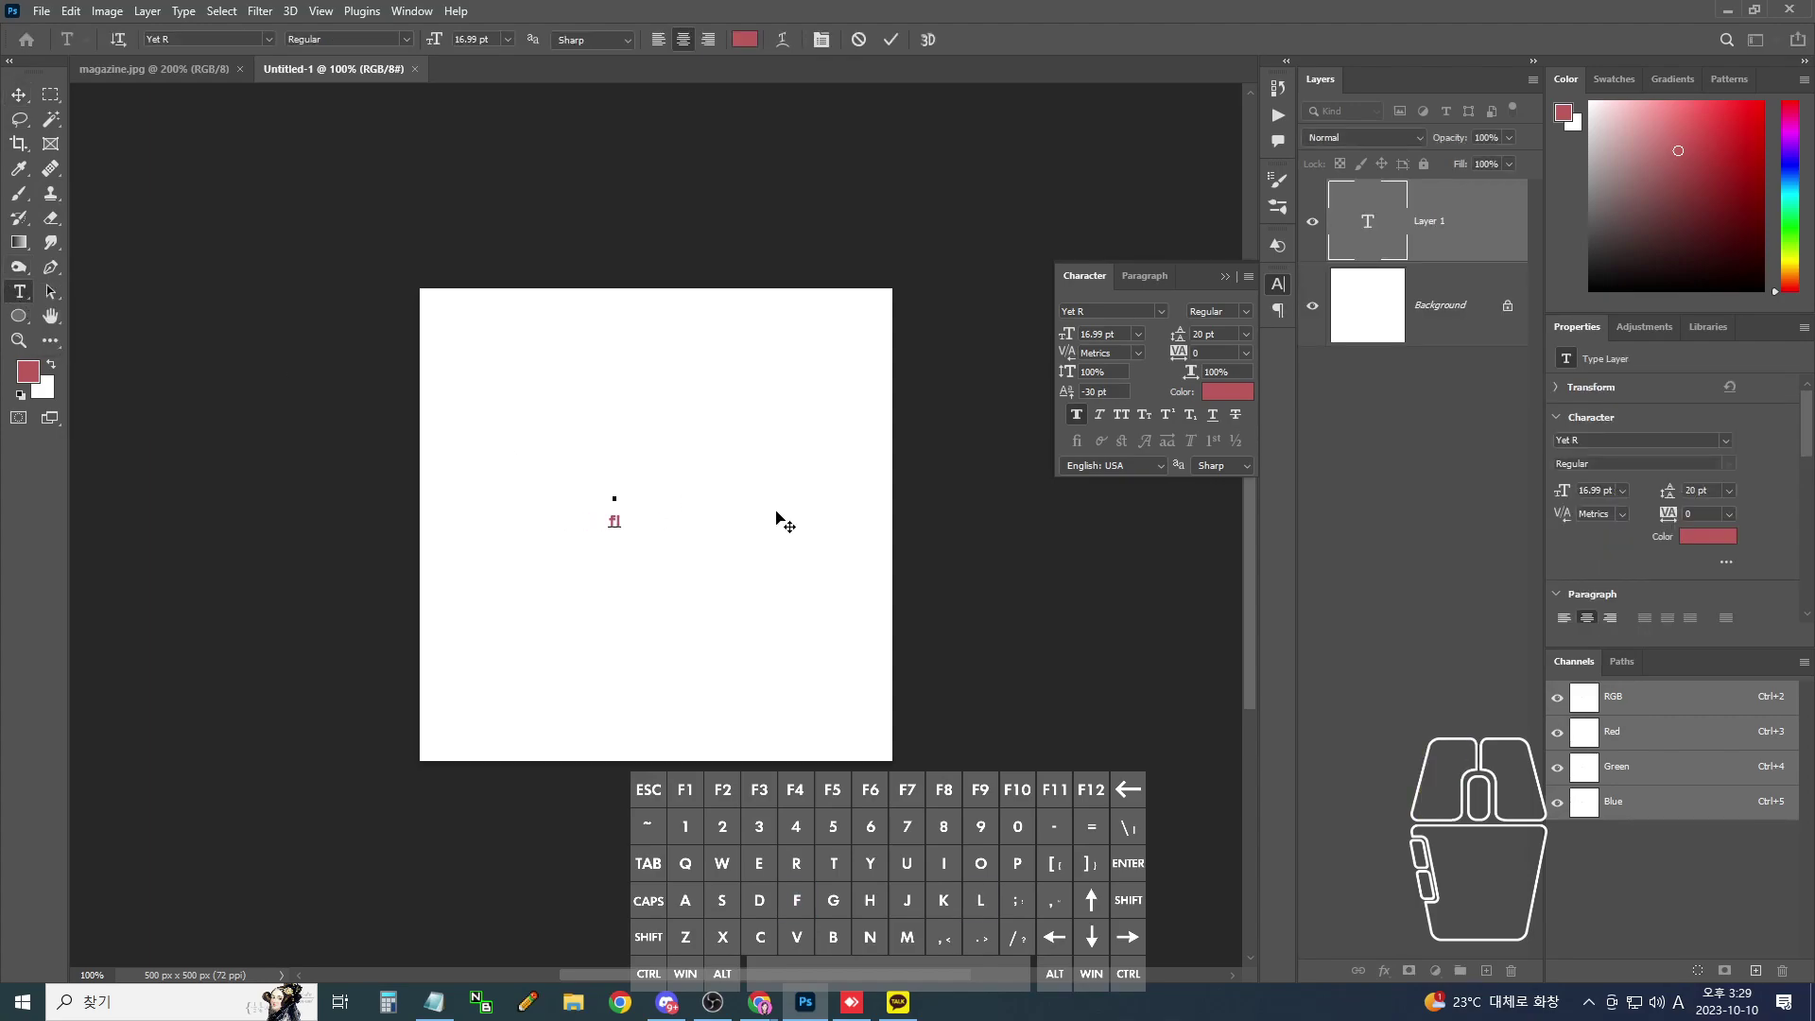
text(이)
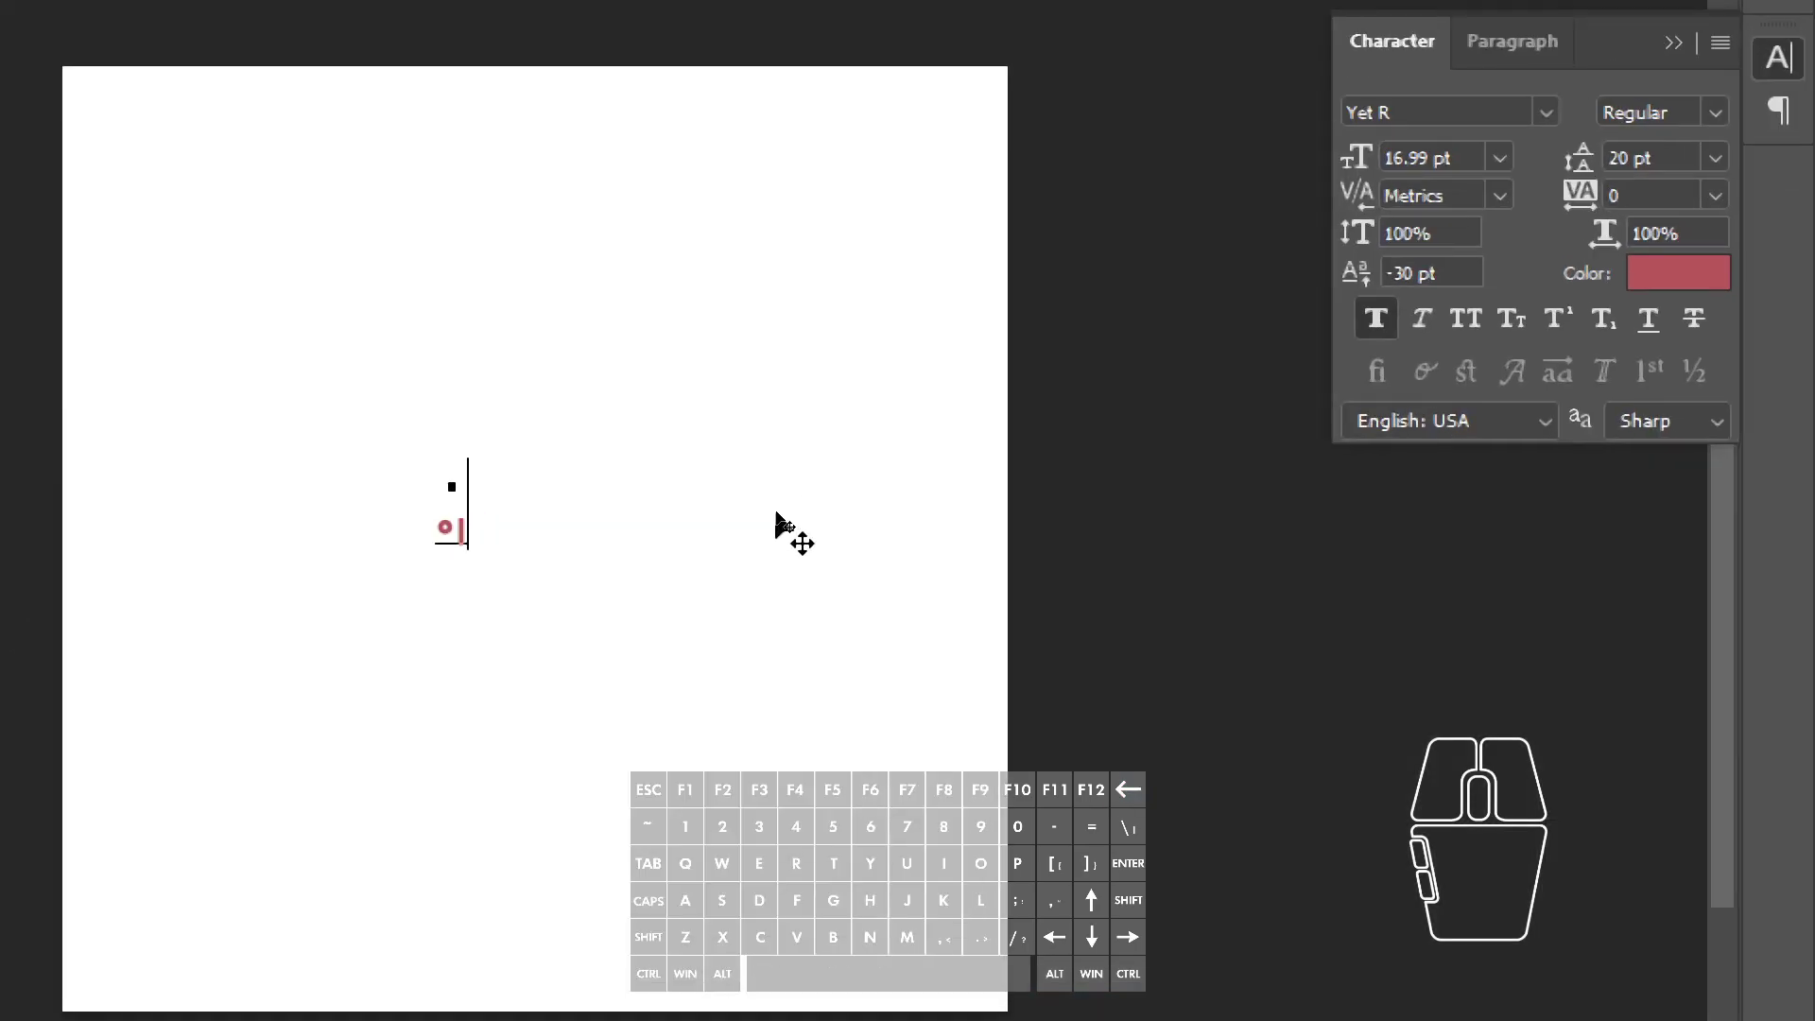
key(BackSpace)
text(리)
key(Hangul_Hanja)
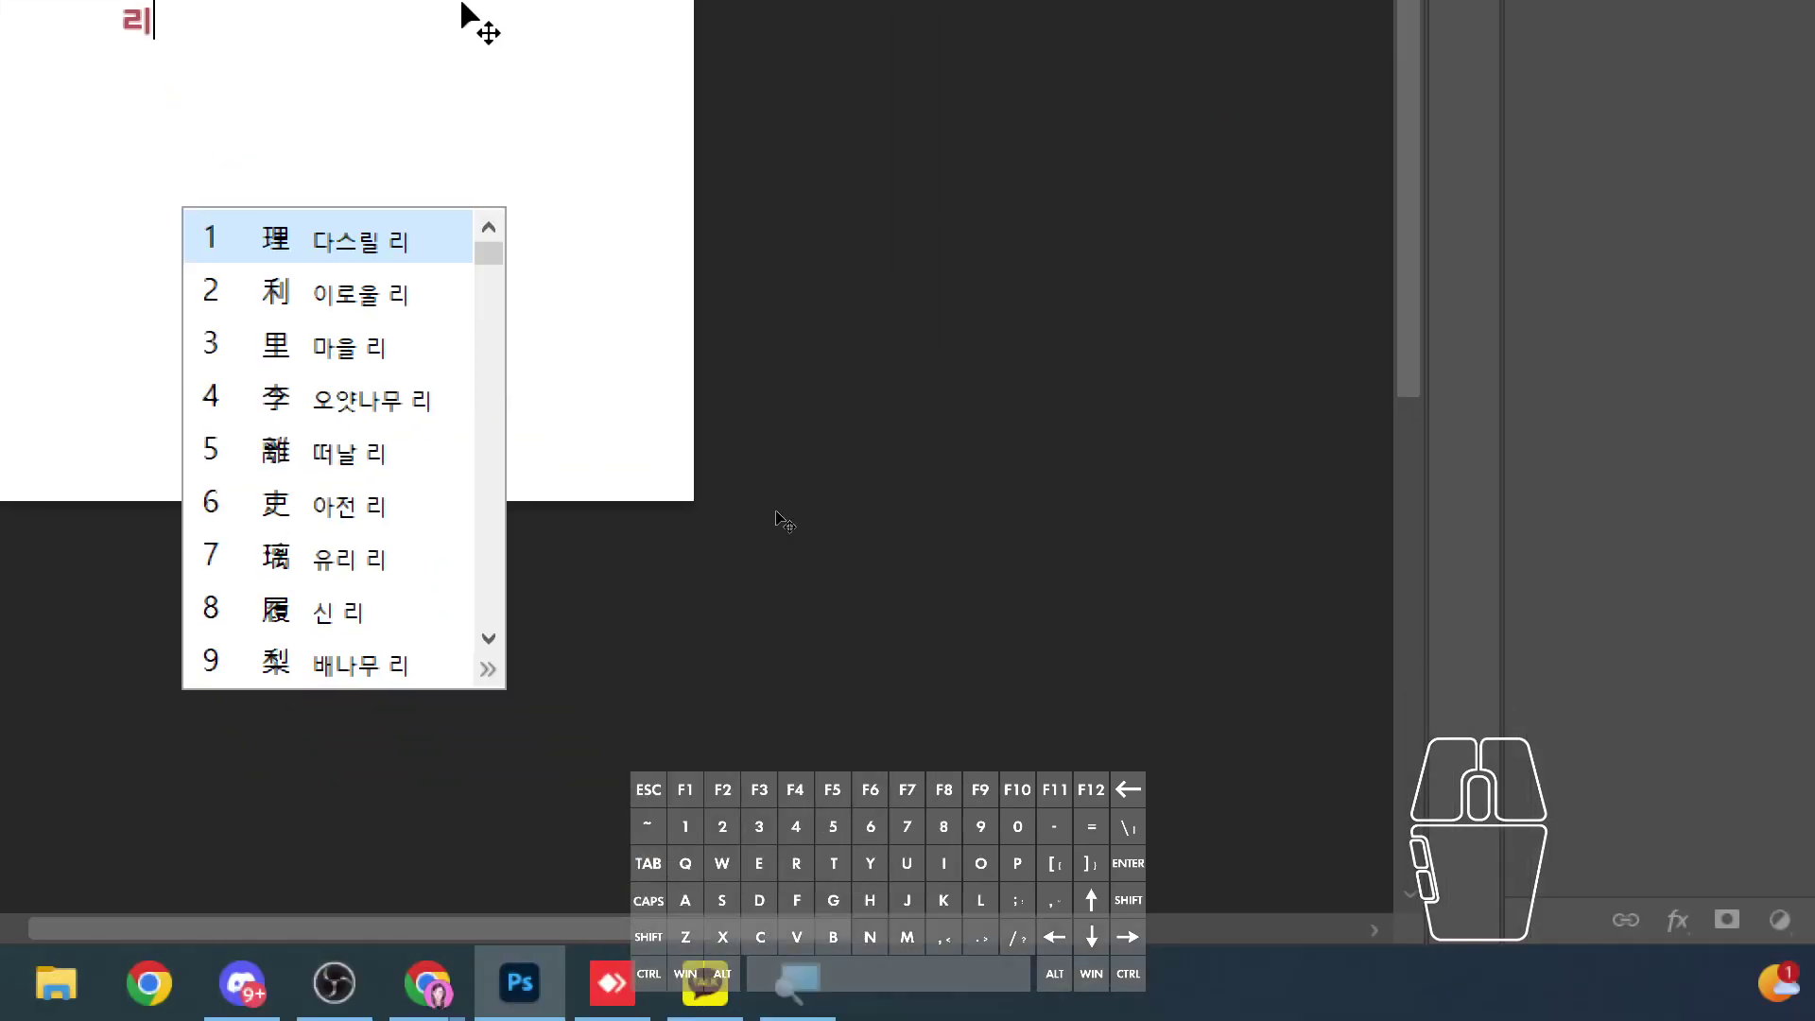
click(377, 401)
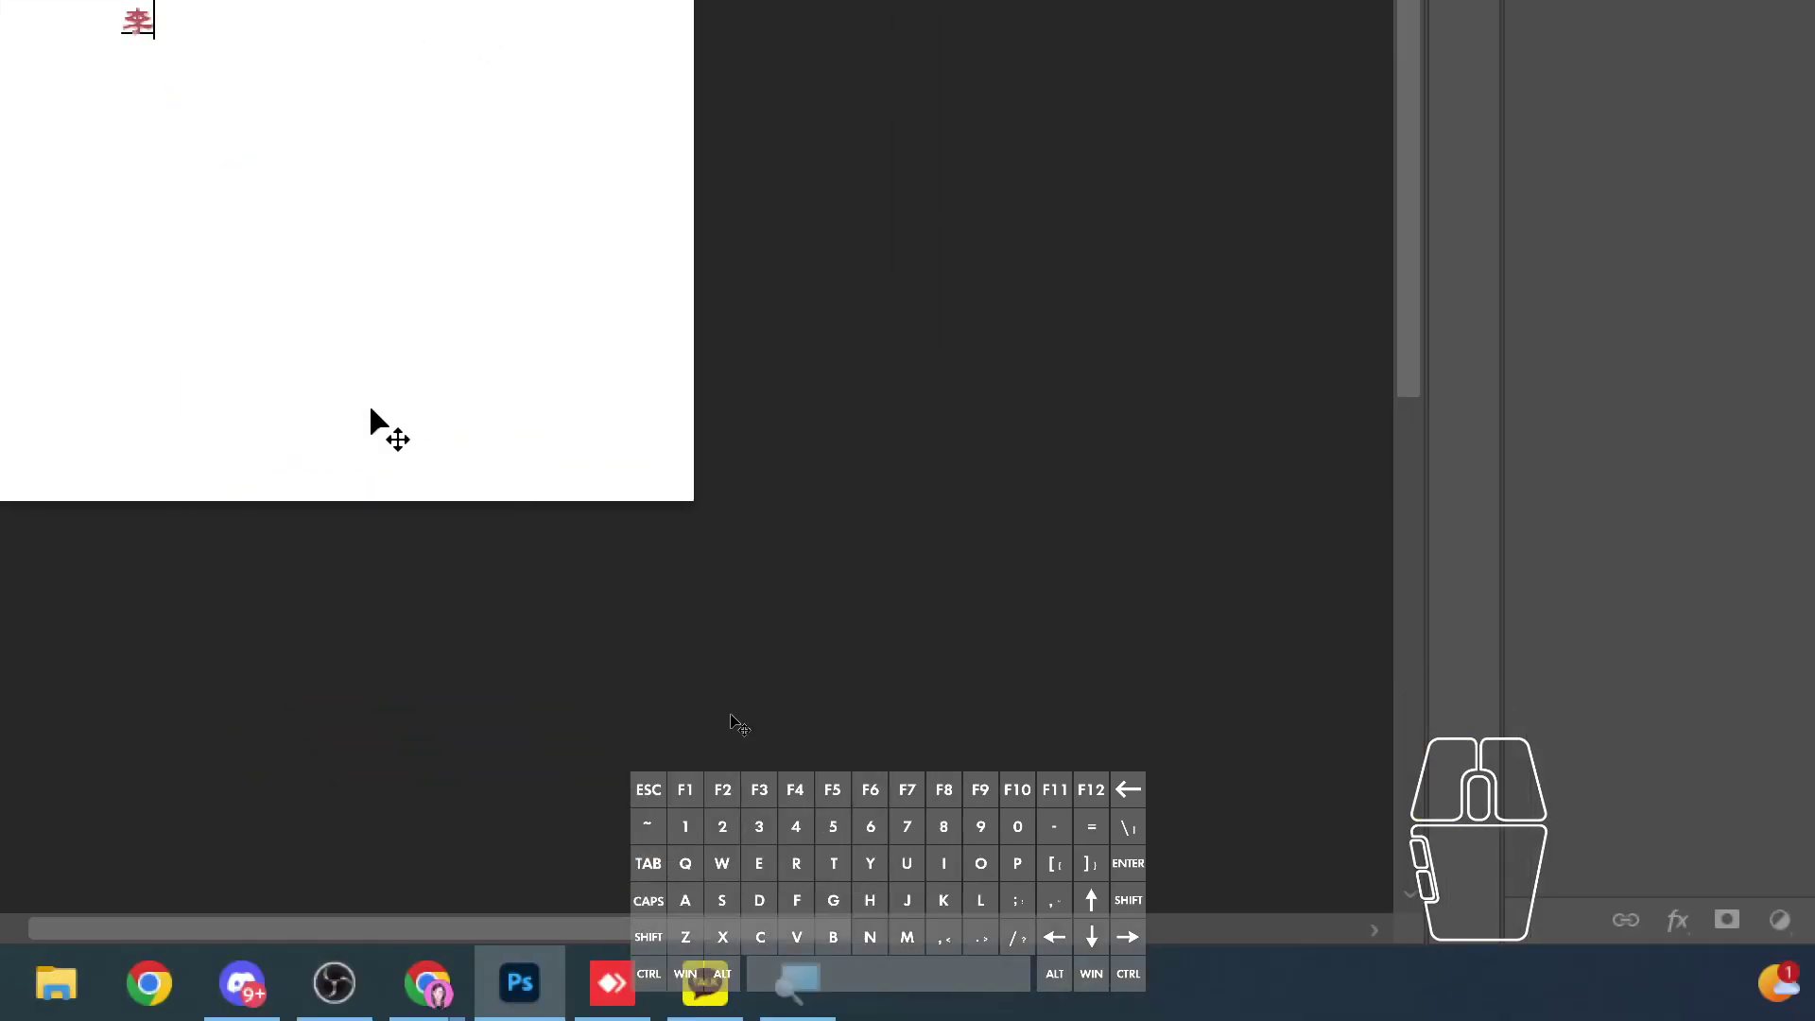
- Enlarge the 李 text layer to about 220 pt with Free Transform
drag(621, 510, 587, 504)
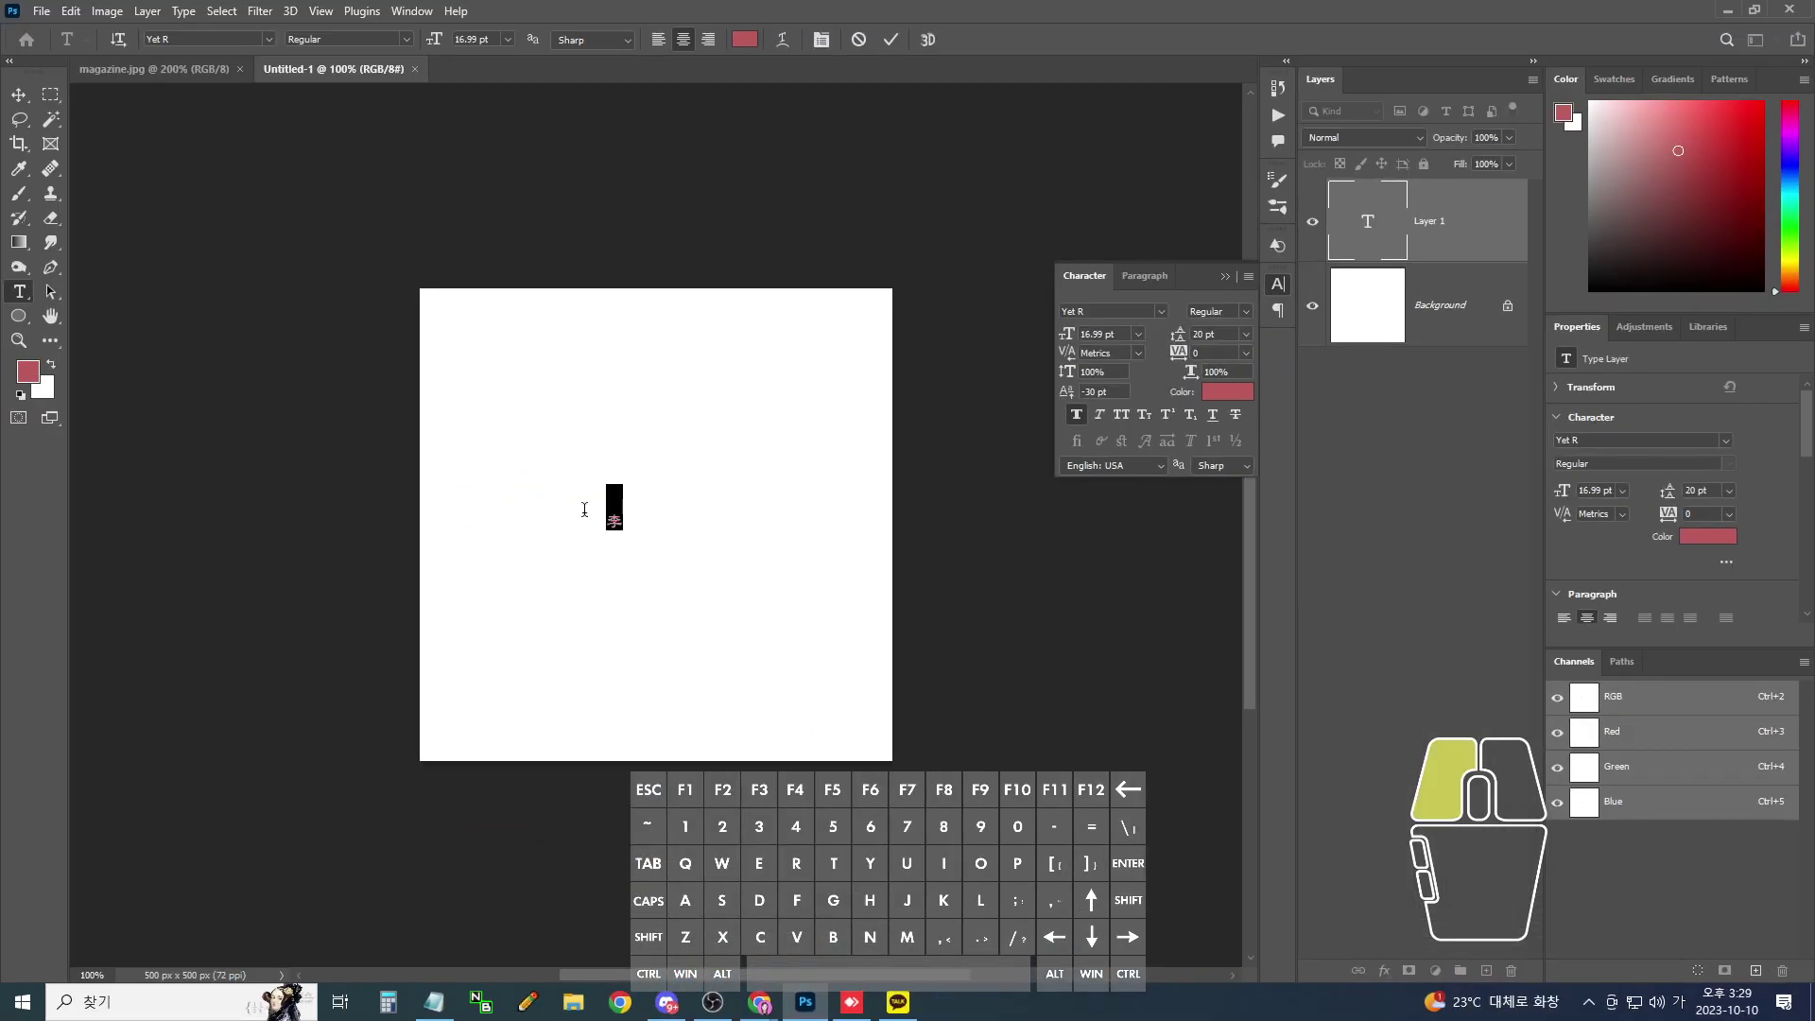
key(Escape)
click(19, 94)
key(ctrl+t)
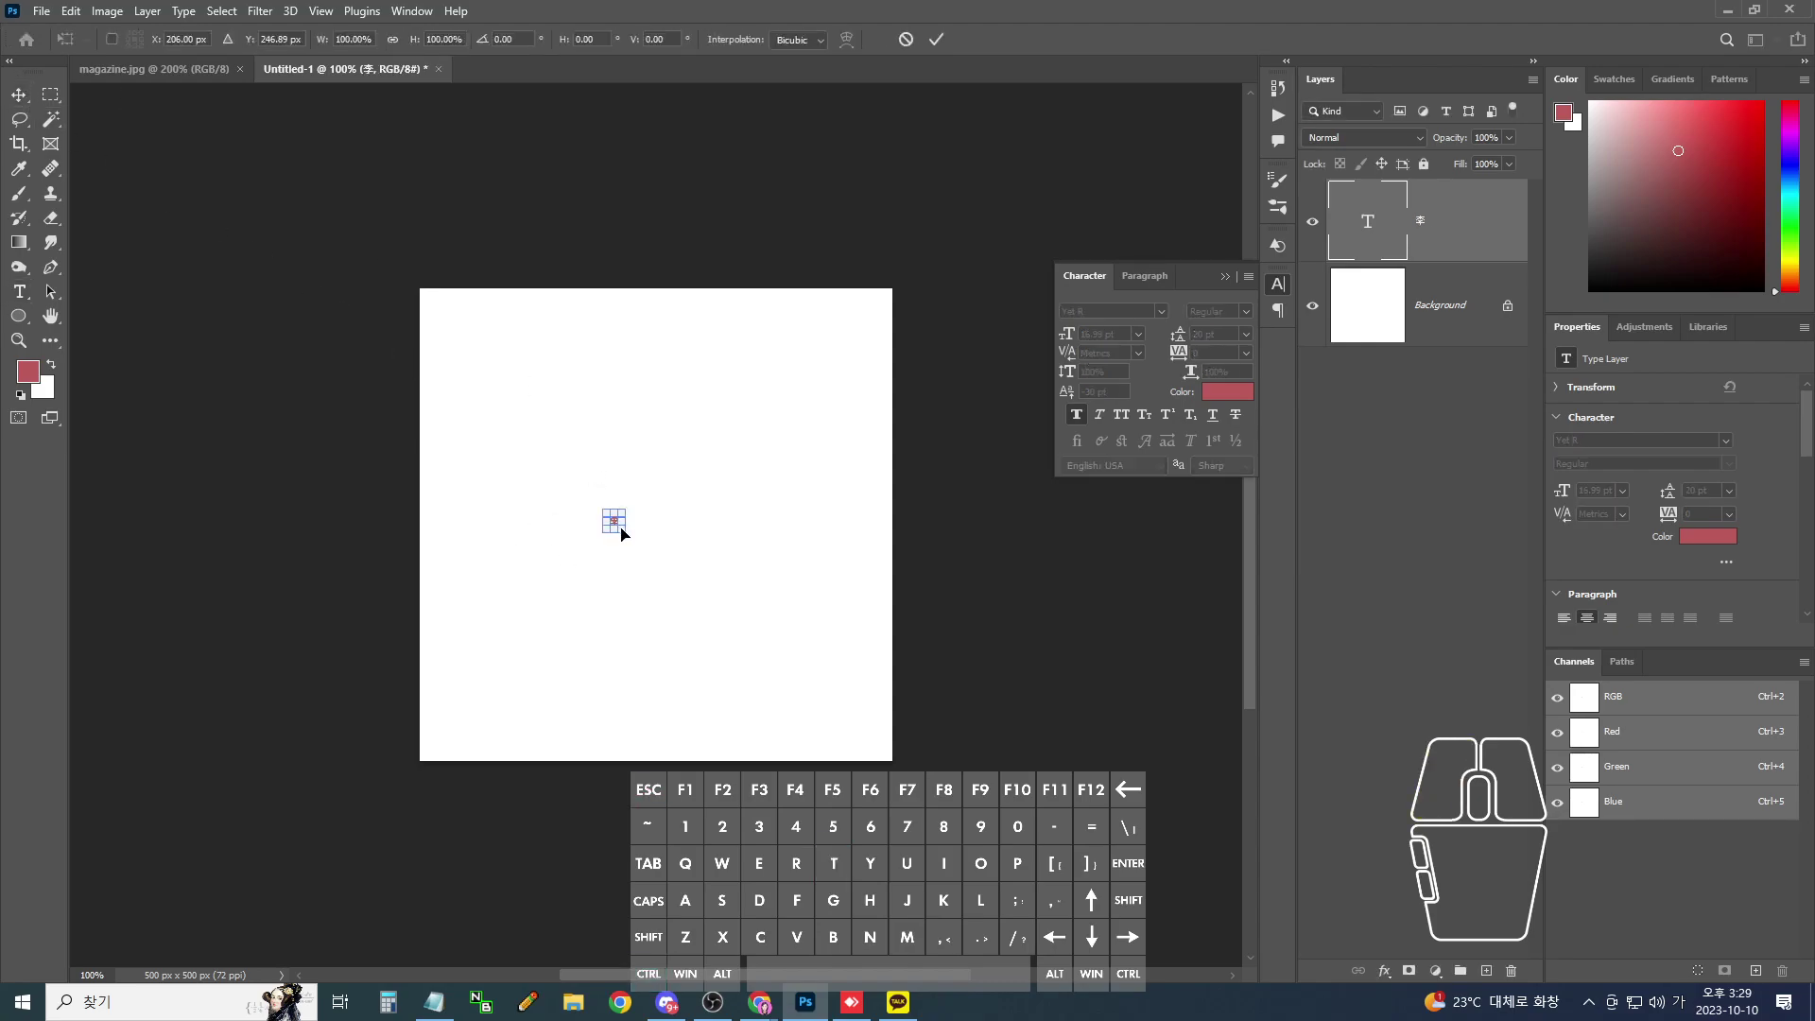
drag(624, 532, 819, 731)
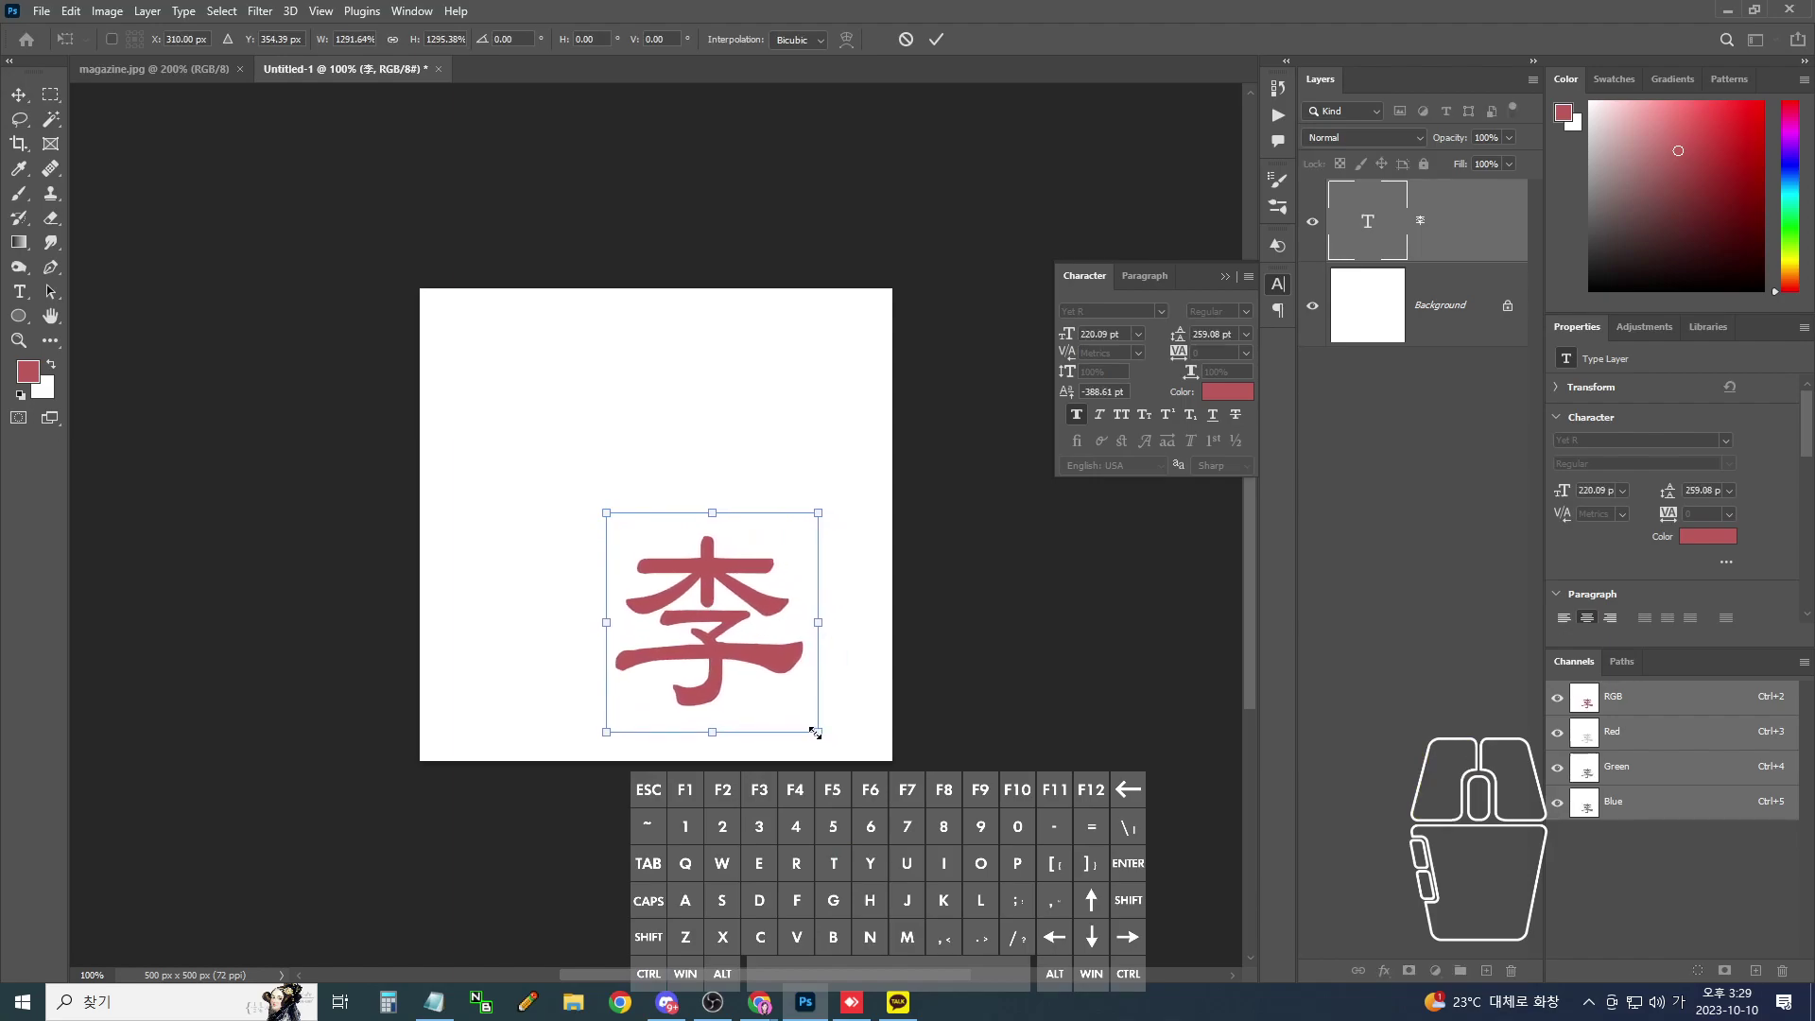
key(Return)
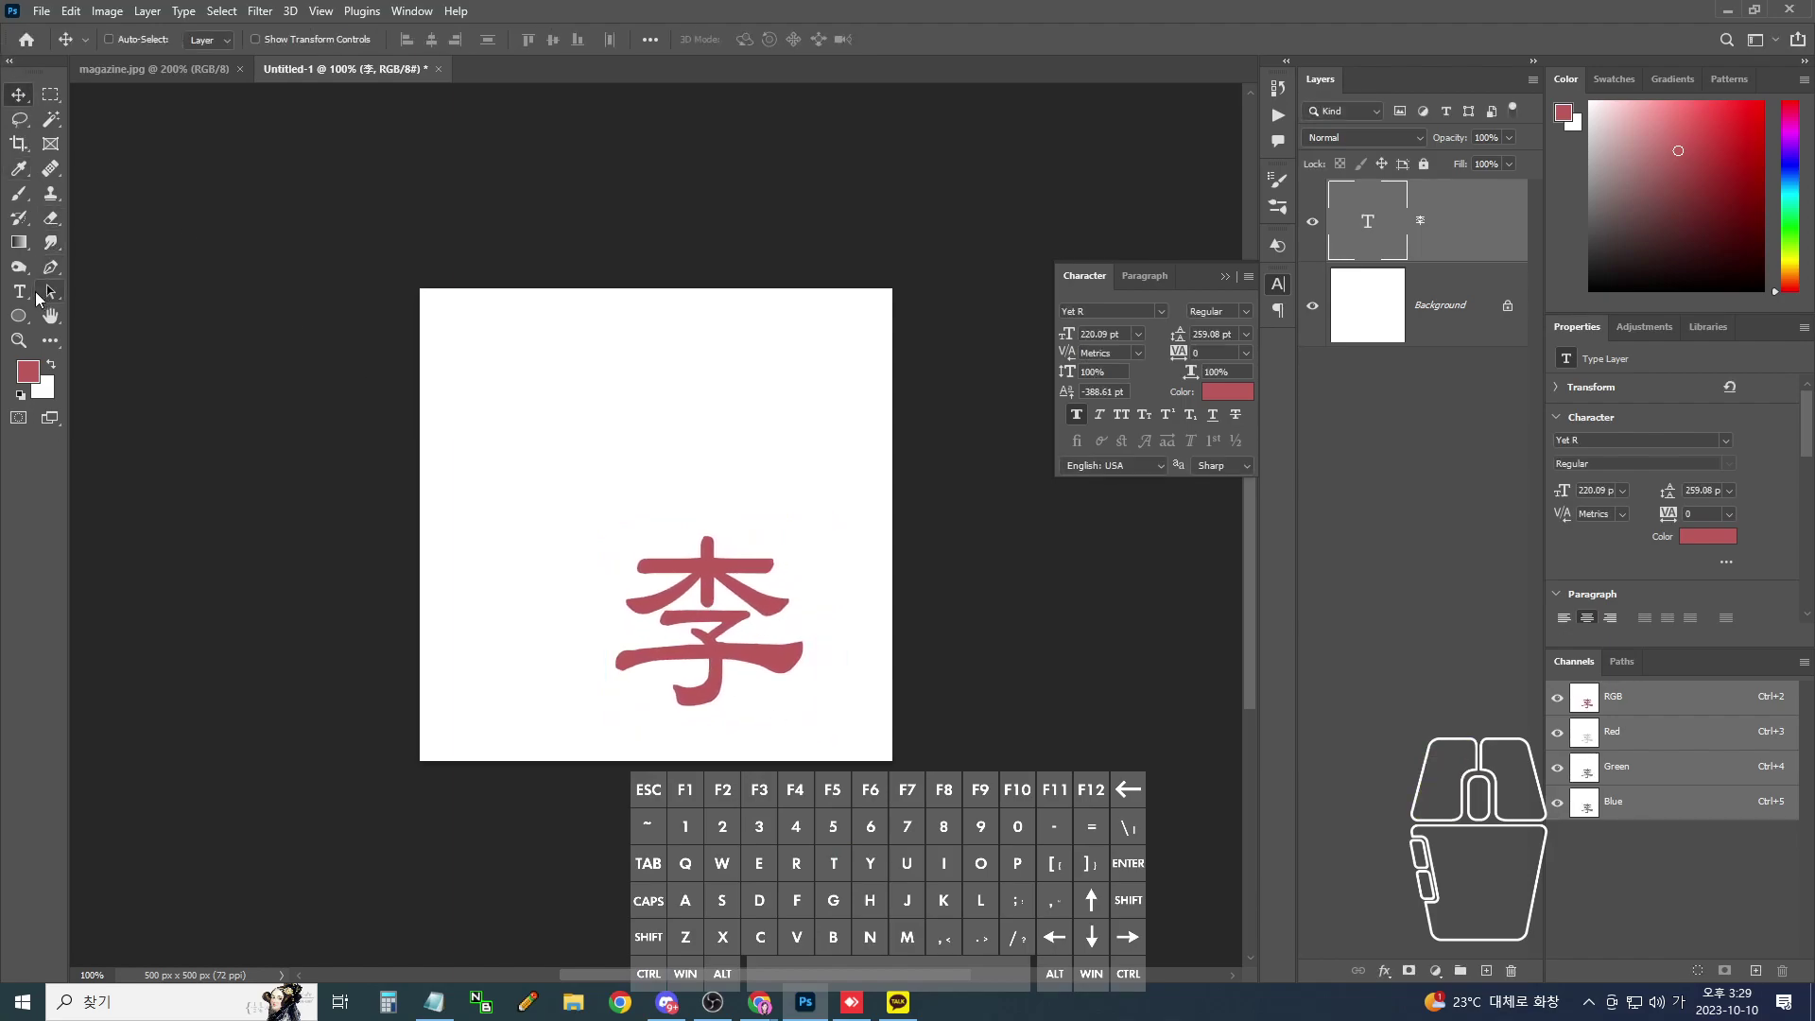
click(23, 291)
- Set the 李 character in the HanWangLiSuMedium font and commit the text
double_click(712, 324)
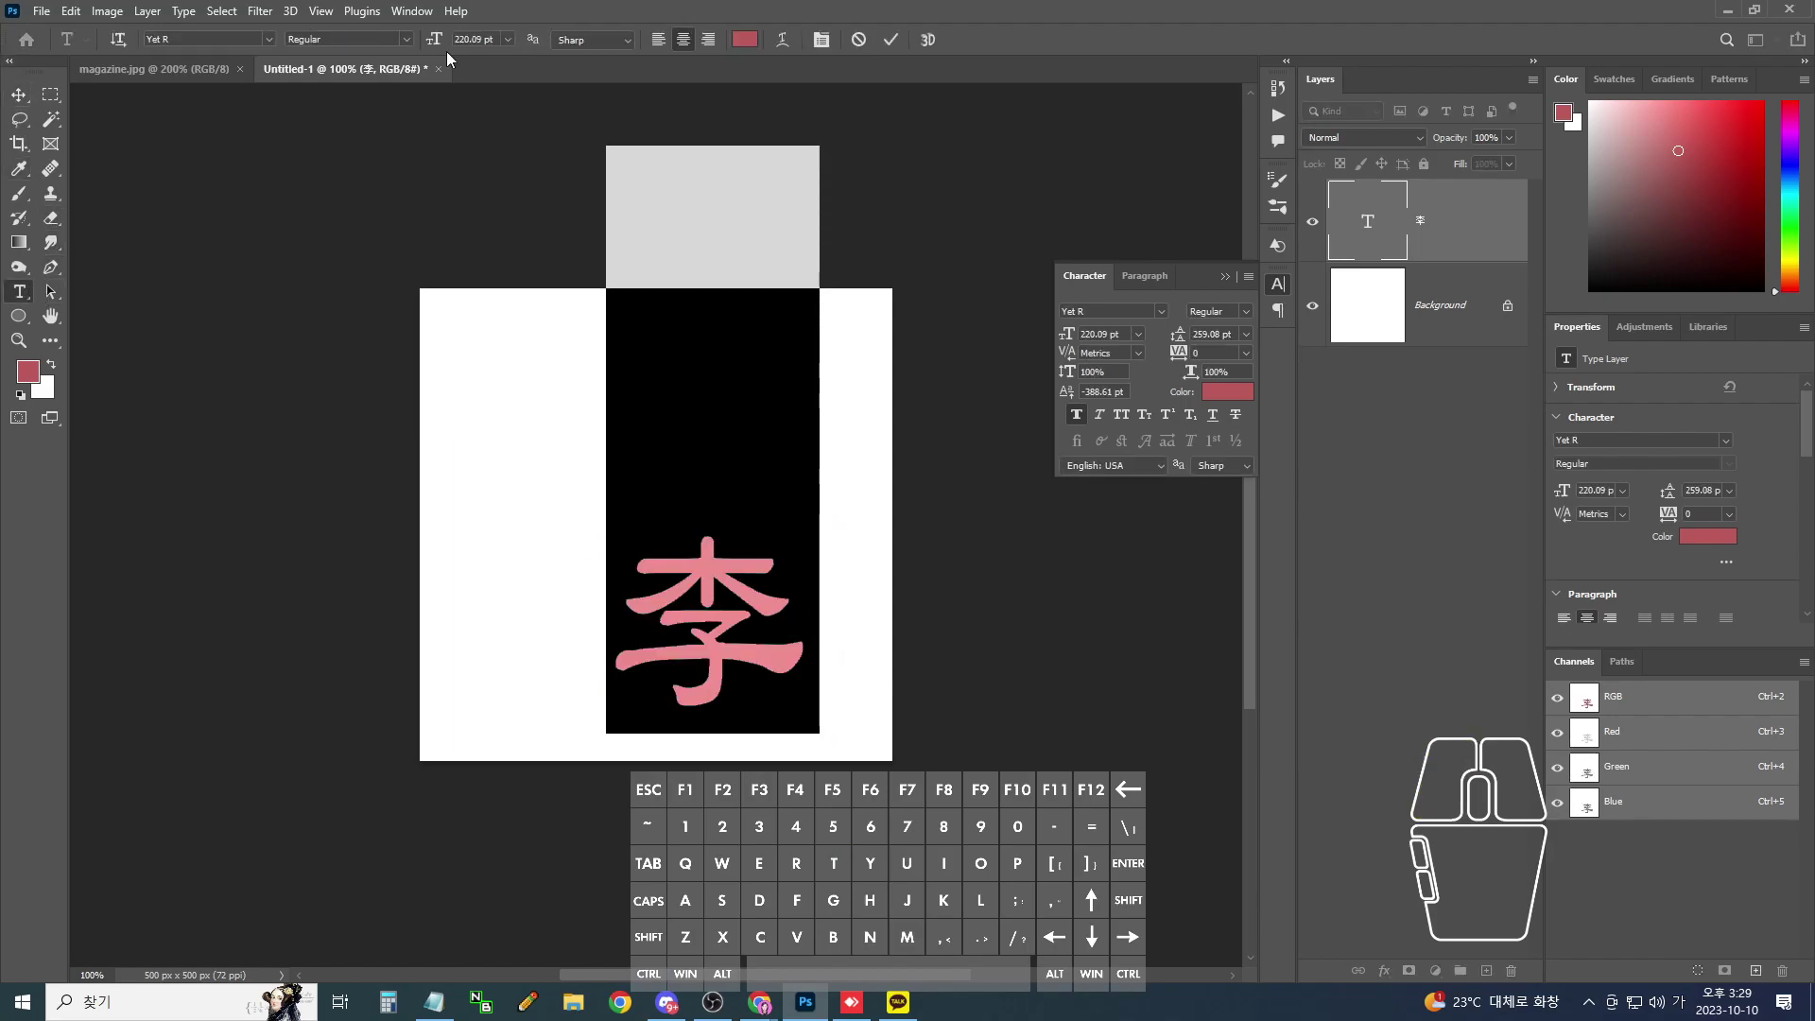
click(269, 39)
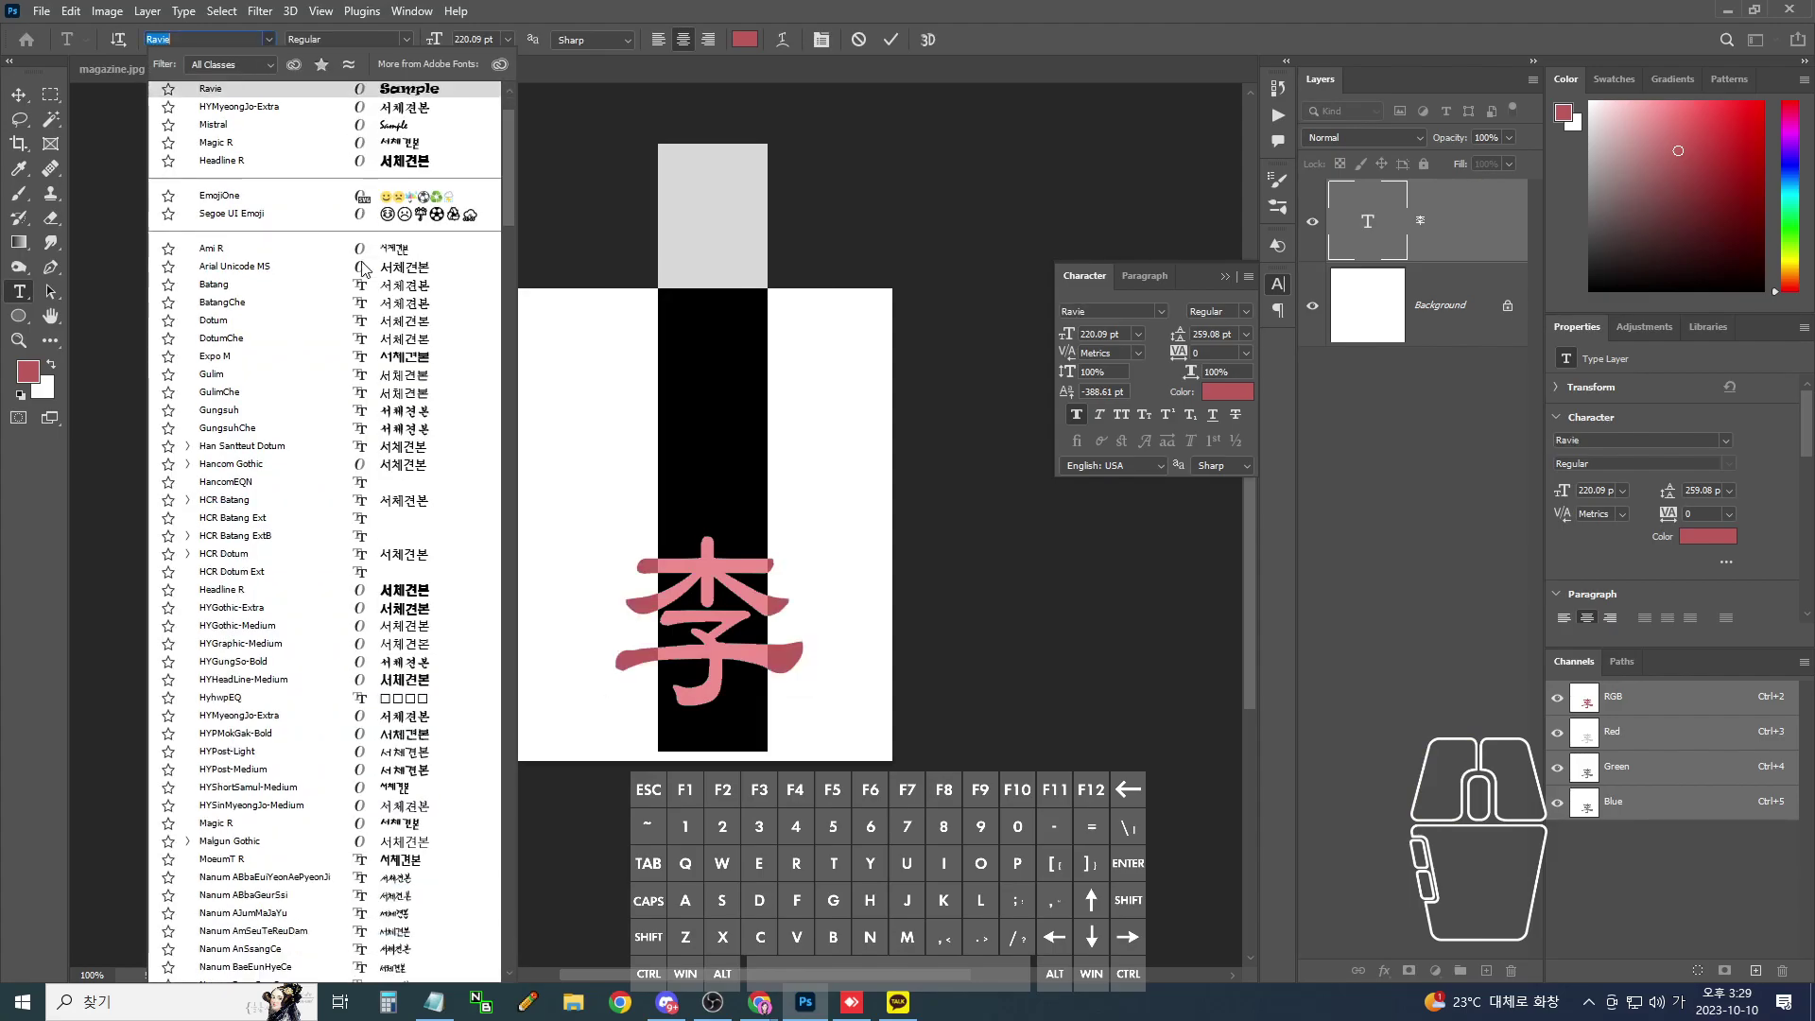
scroll(501, 701, down, 20)
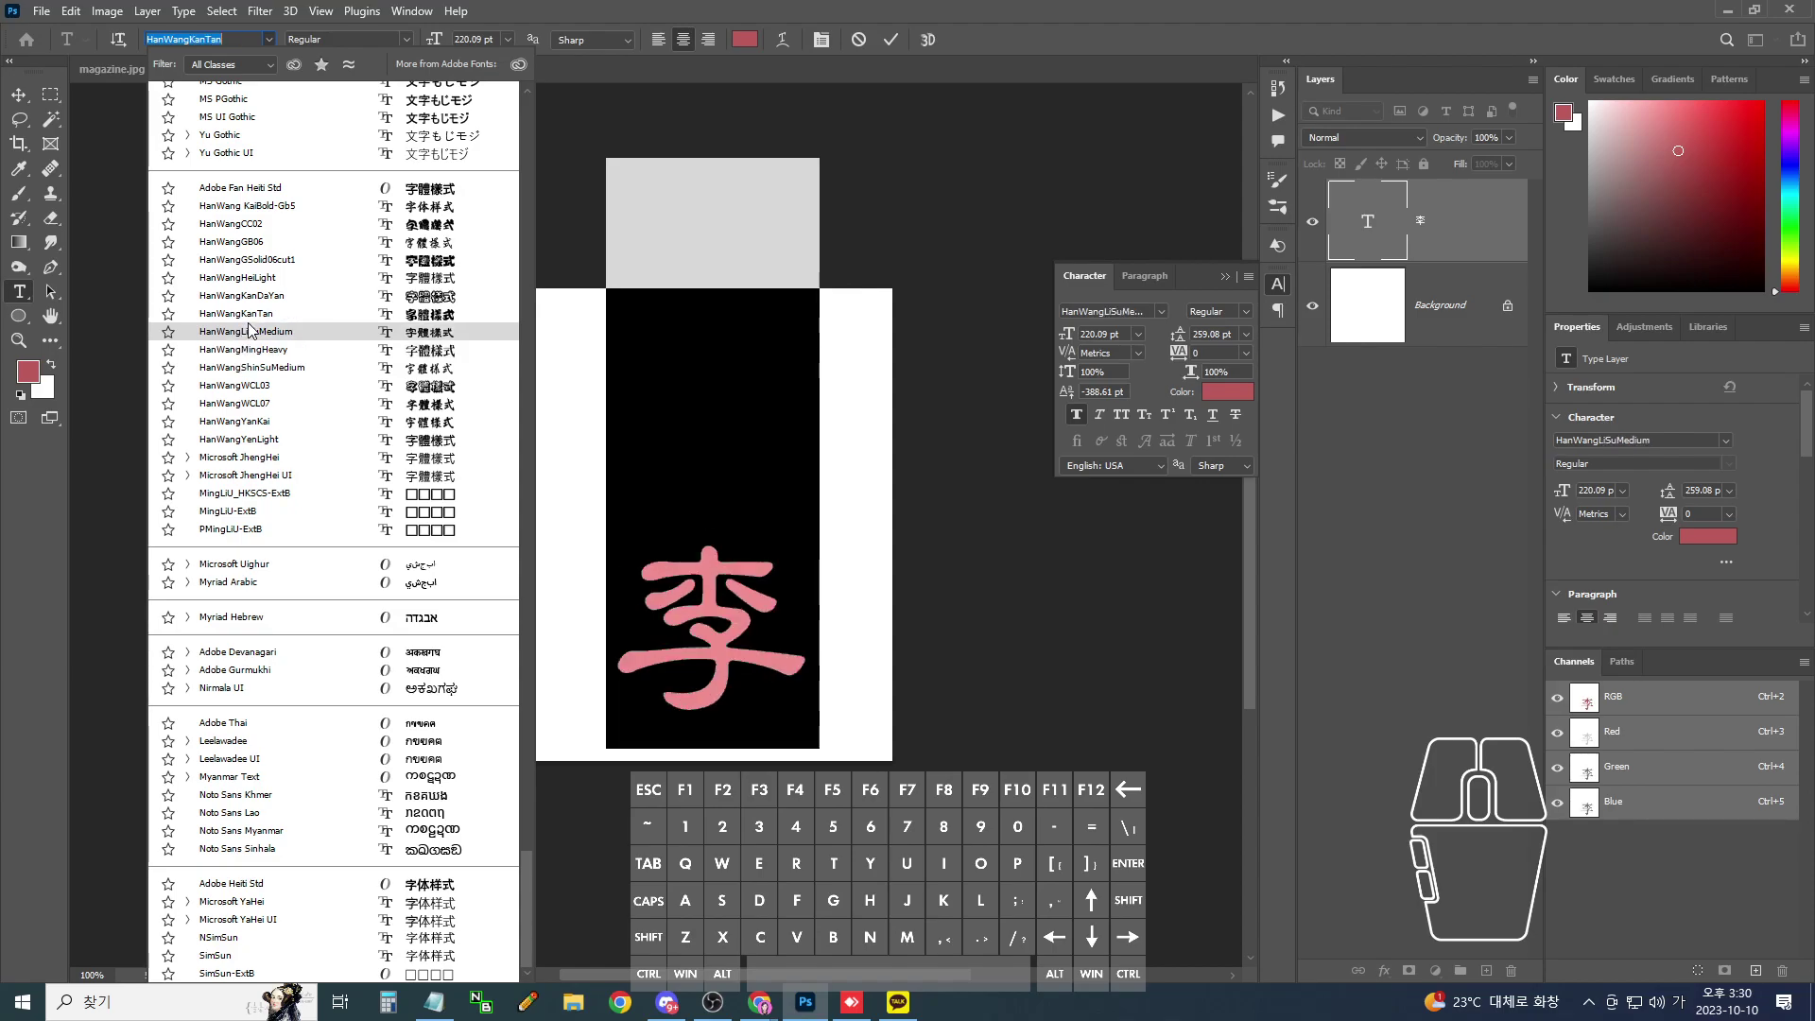
click(247, 332)
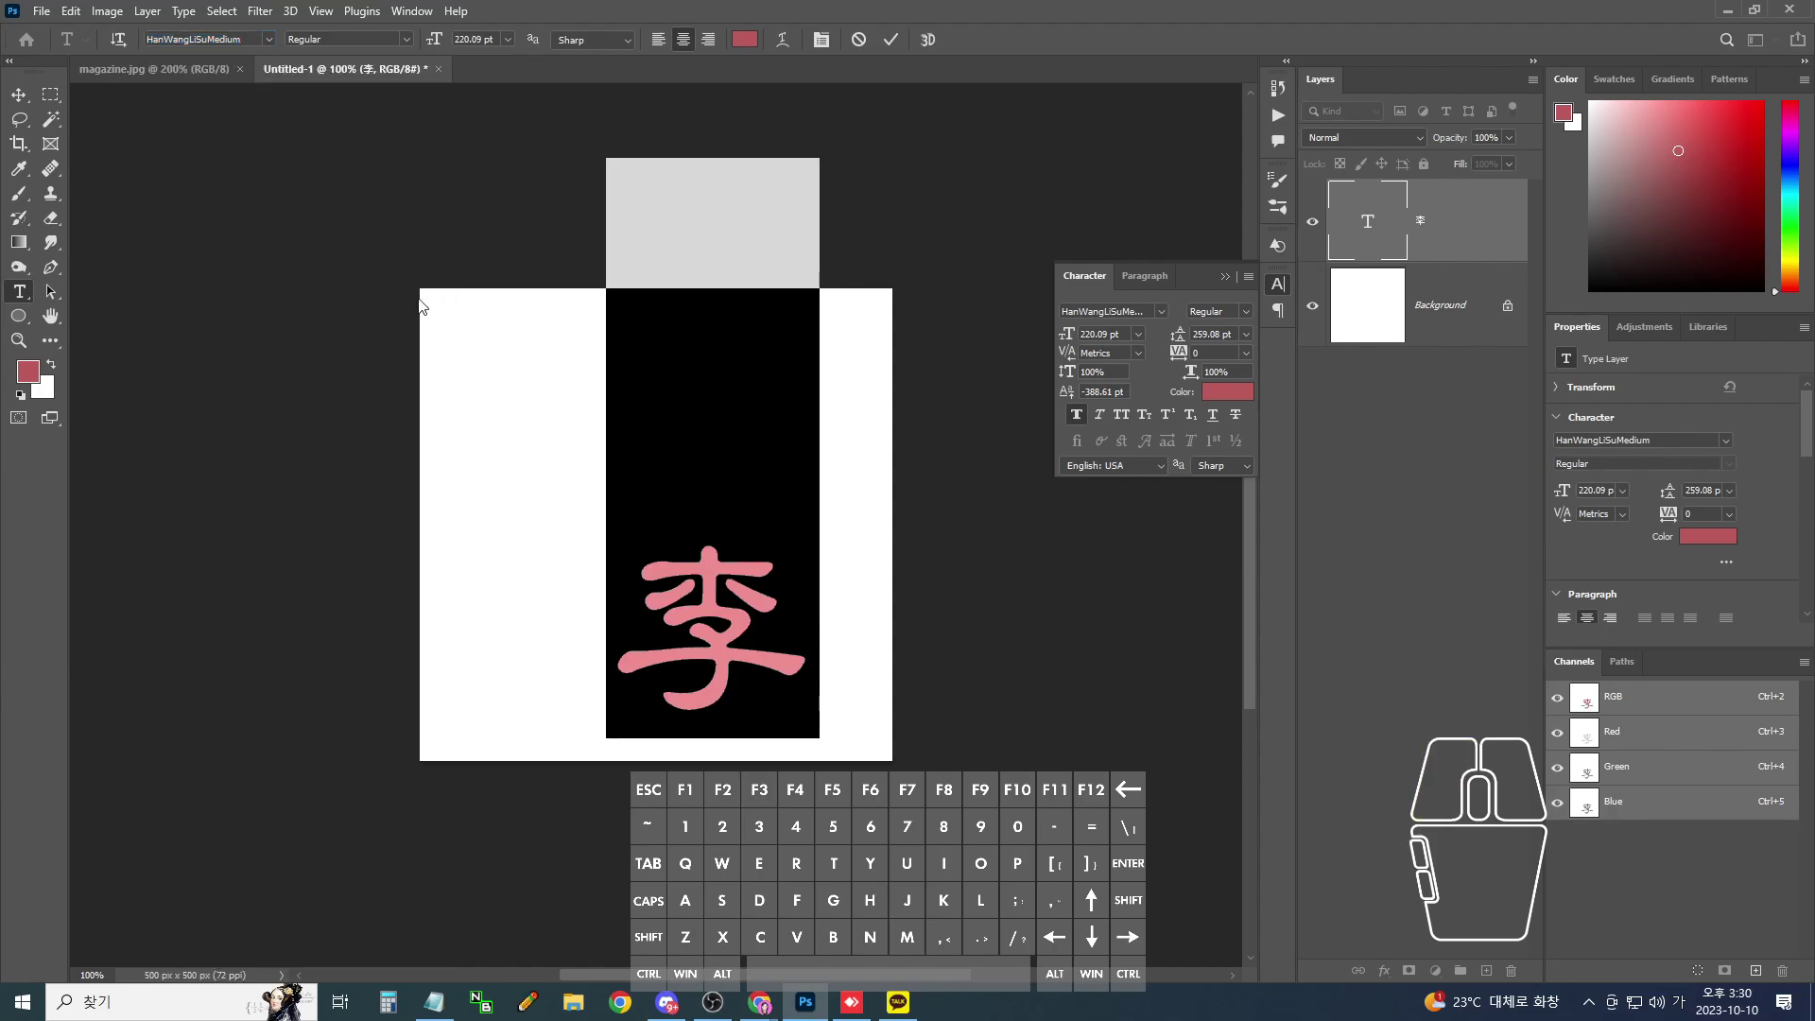
click(19, 95)
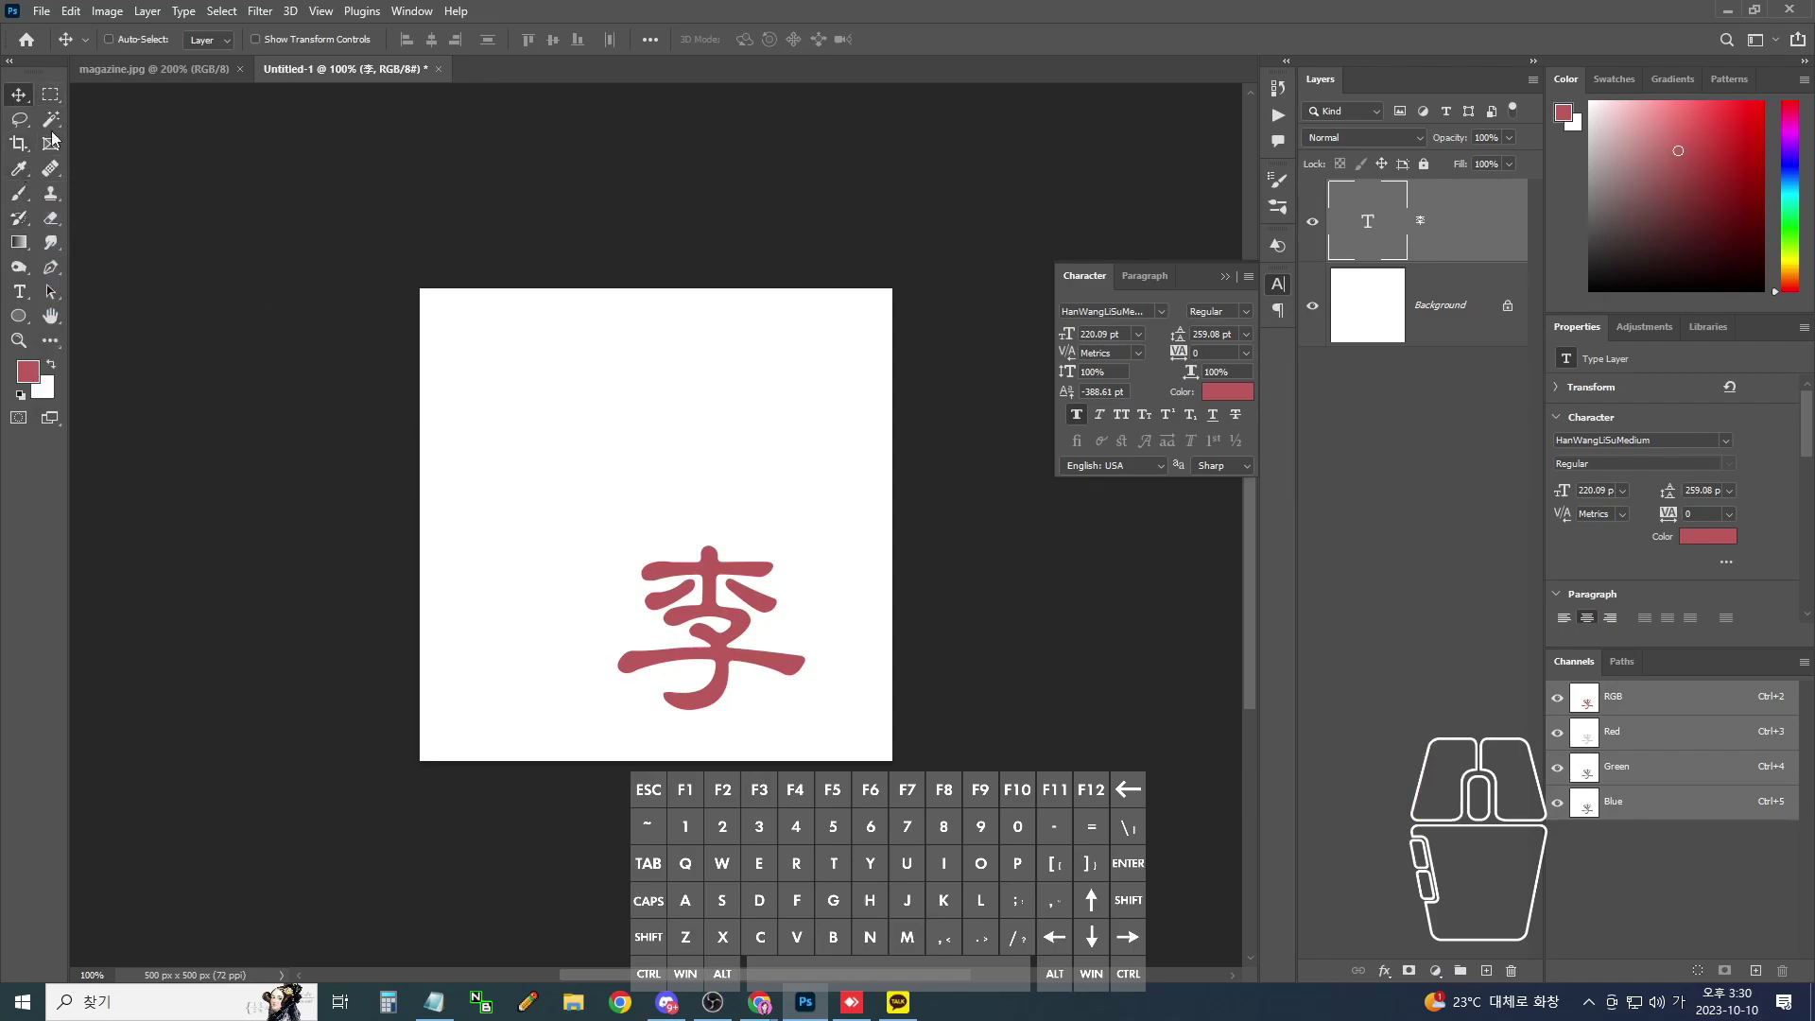
- Move 李 to the canvas's upper left and scale it down to about 129.5 pt
drag(673, 597, 552, 416)
key(ctrl+t)
drag(696, 553, 607, 460)
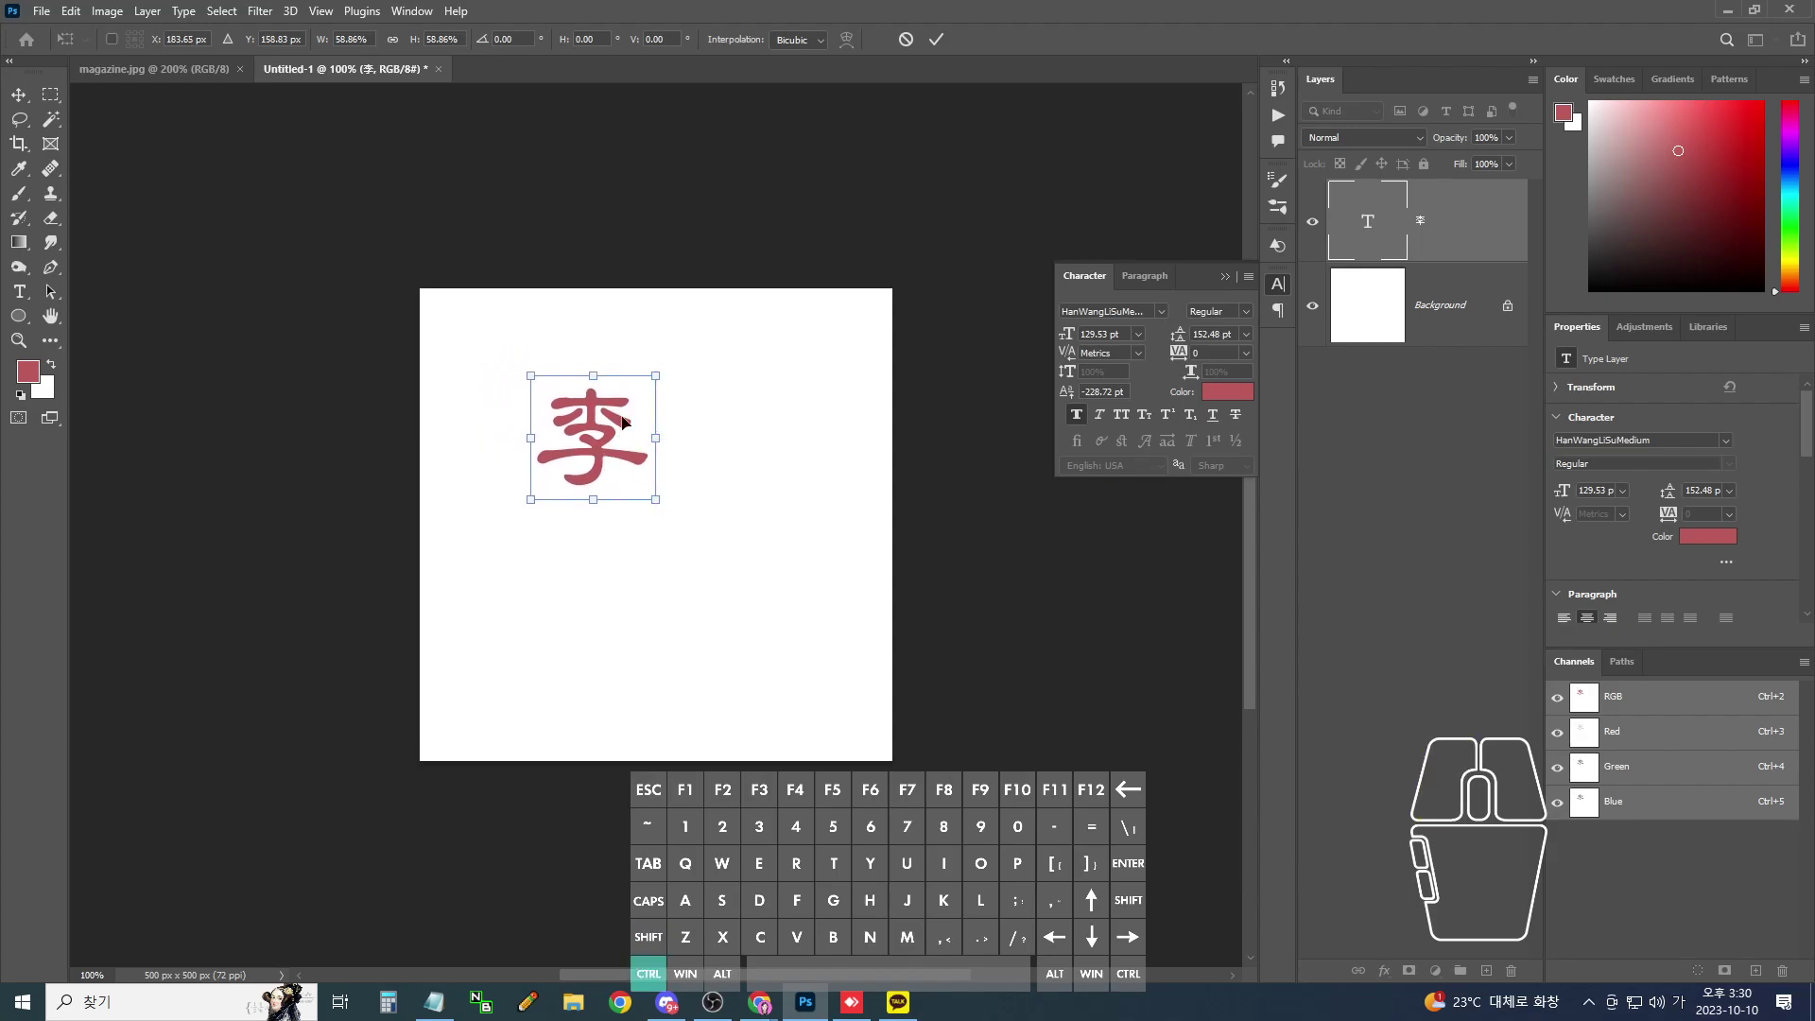
mouse_move(557, 389)
mouse_down()
mouse_move(619, 444)
mouse_move(703, 459)
mouse_up()
drag(580, 544, 586, 599)
mouse_move(690, 525)
mouse_down()
mouse_move(685, 595)
mouse_move(700, 525)
mouse_up()
key(Escape)
key(Return)
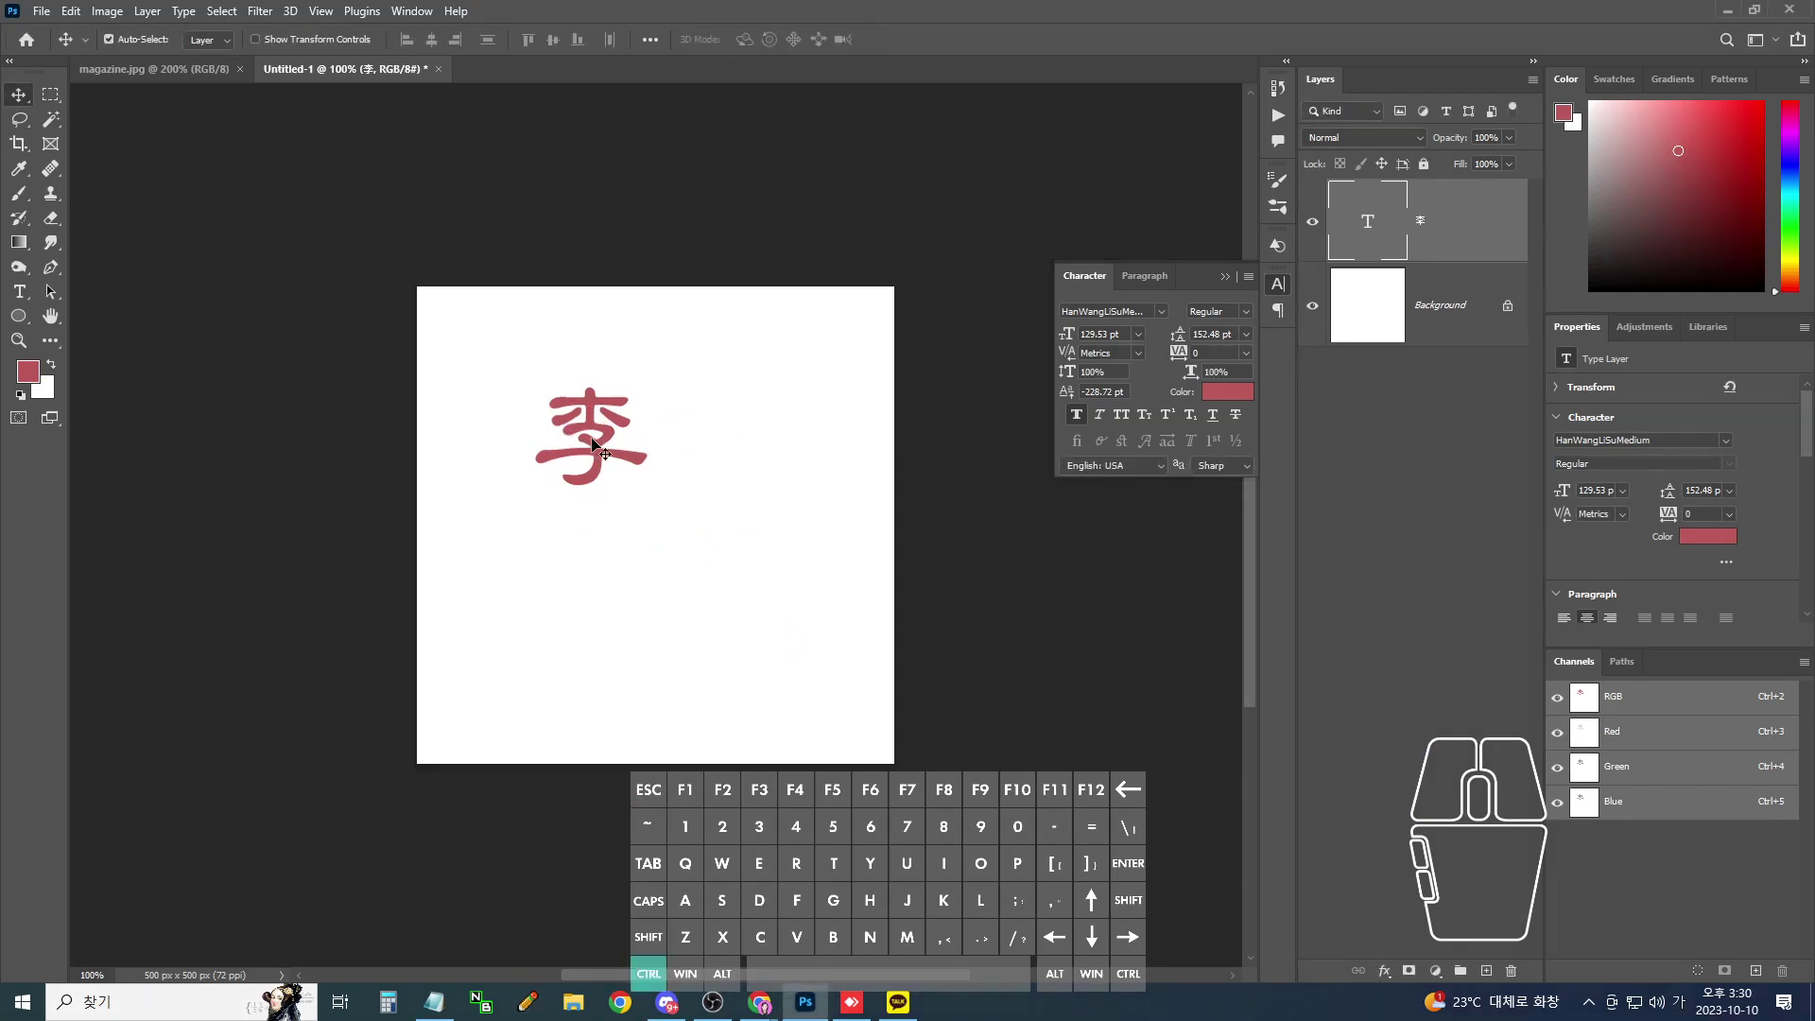
key(ctrl+plus)
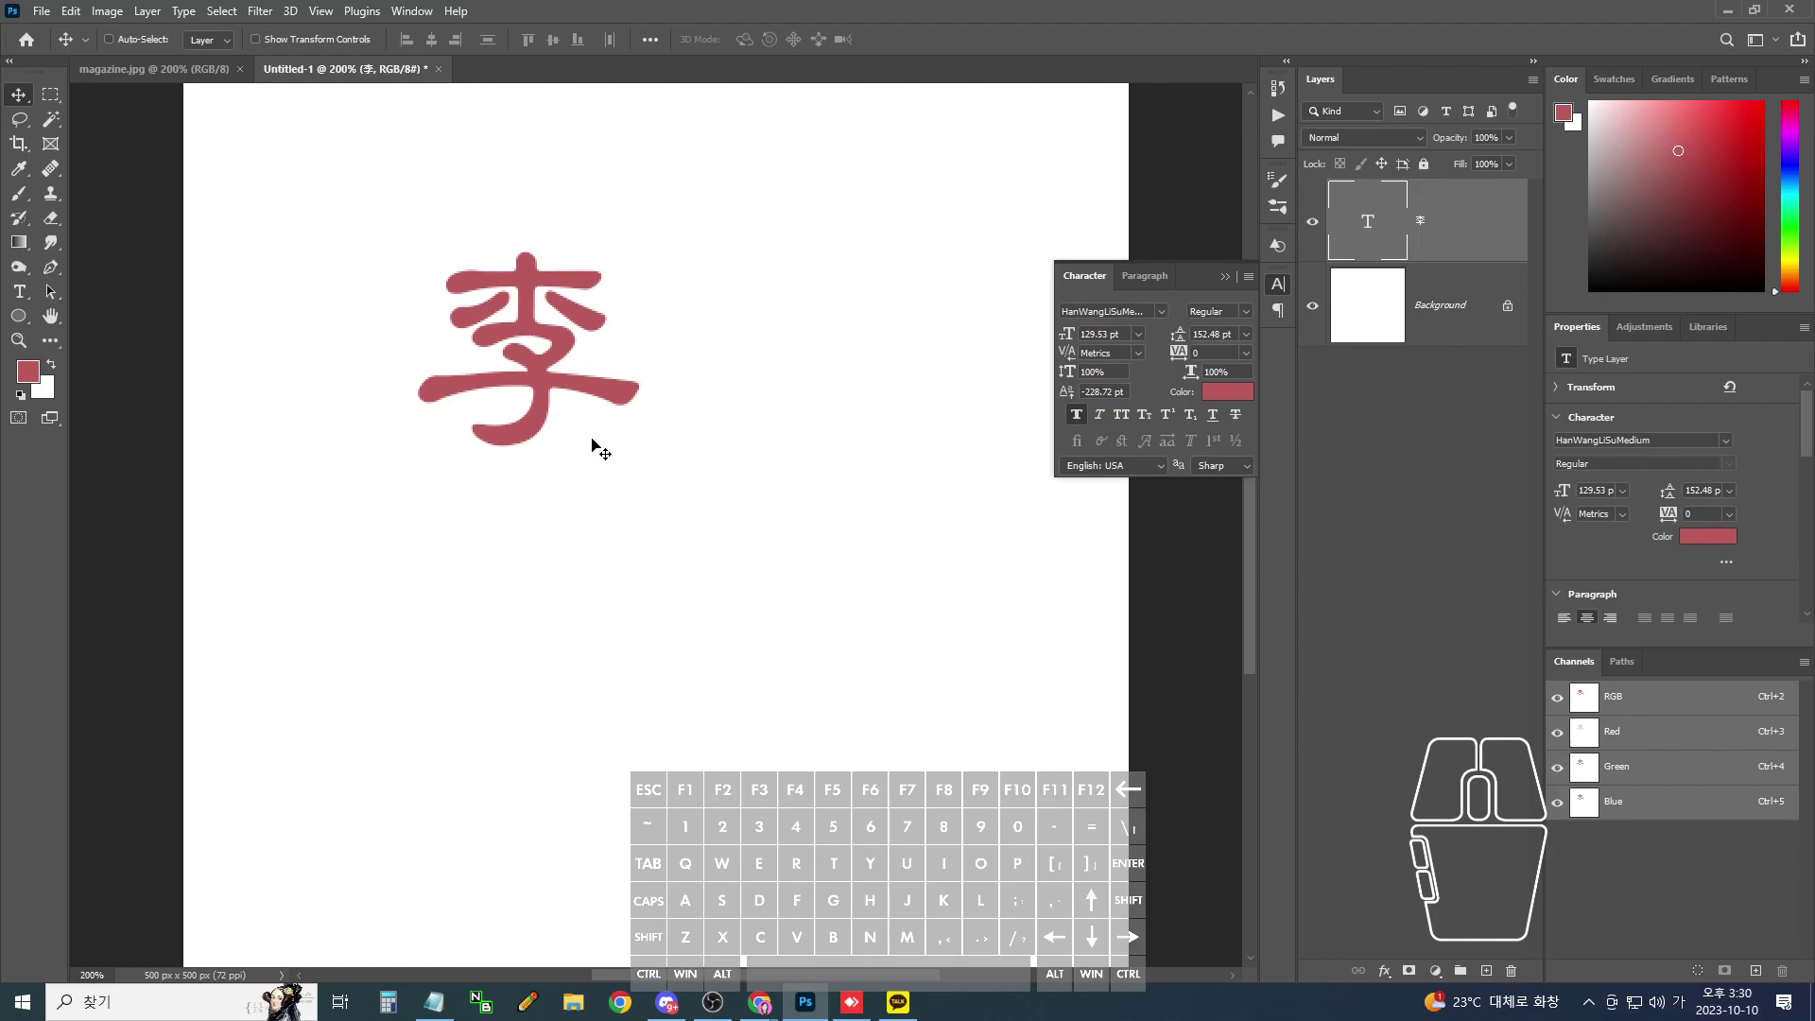
- Duplicate the 李 layer beside the original, retype it as 리, and expand its Hanja candidate list
key(ctrl+j)
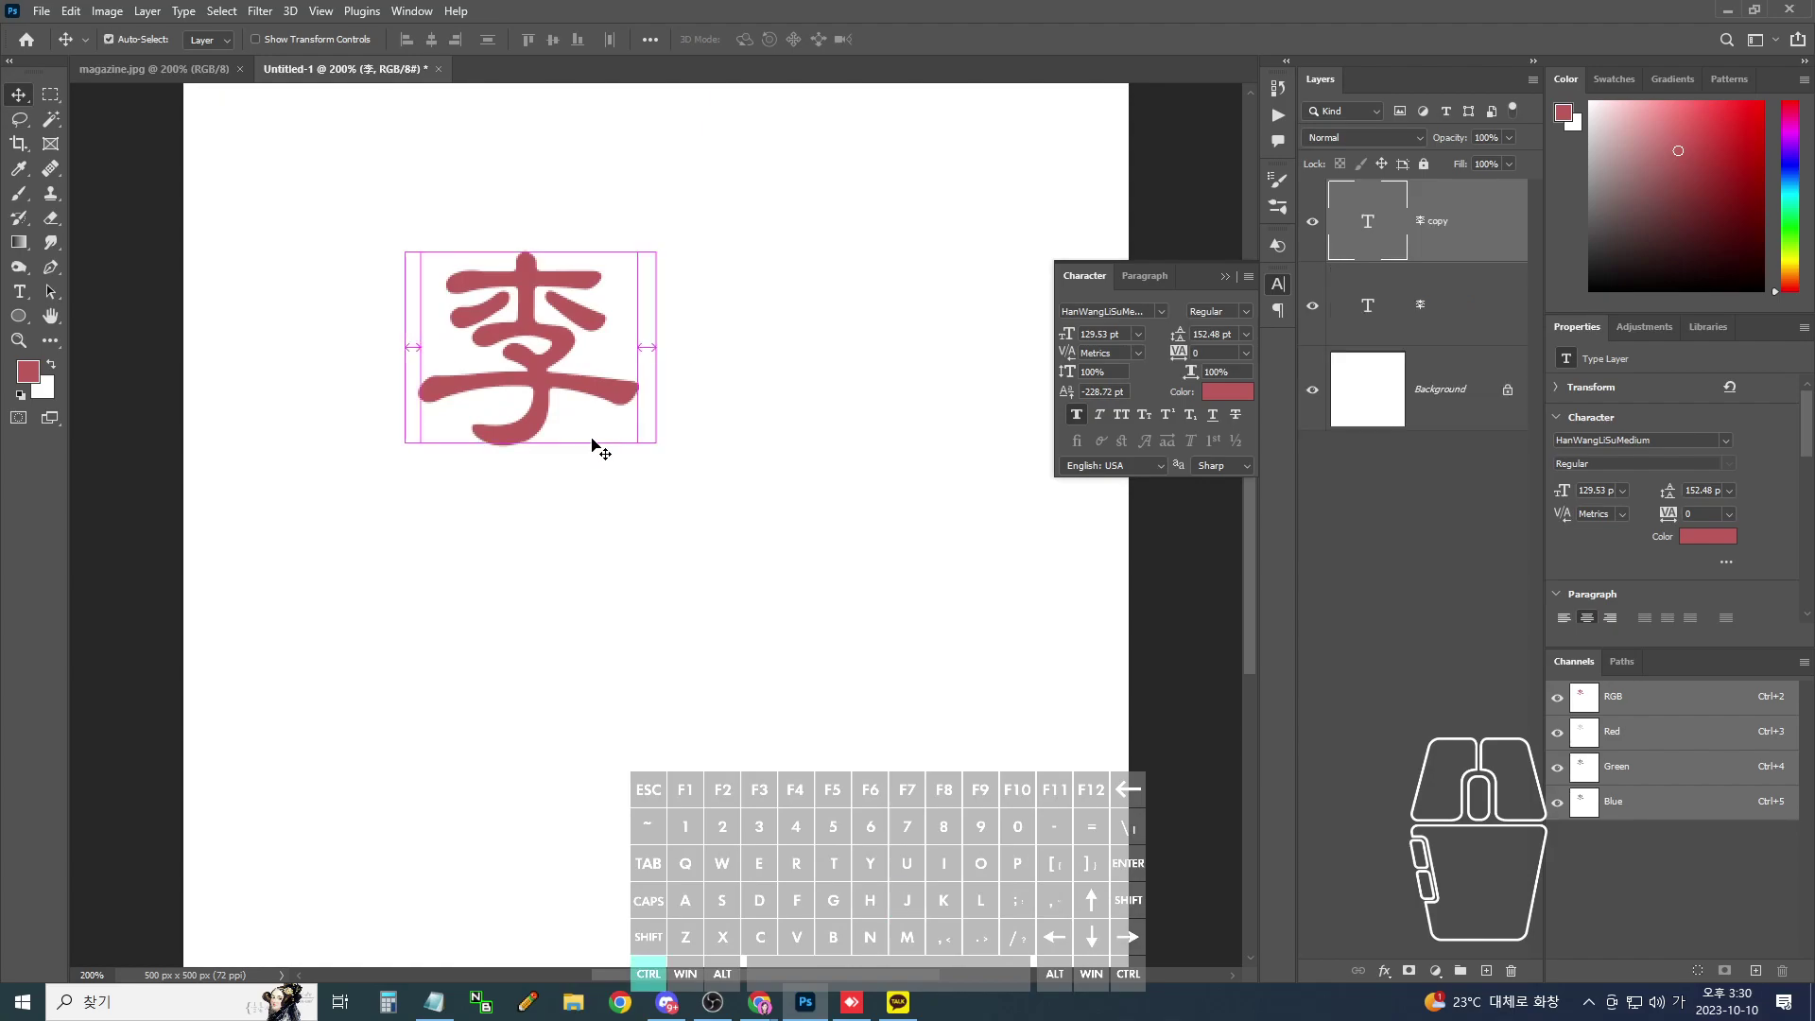
drag(548, 338, 677, 336)
key(t)
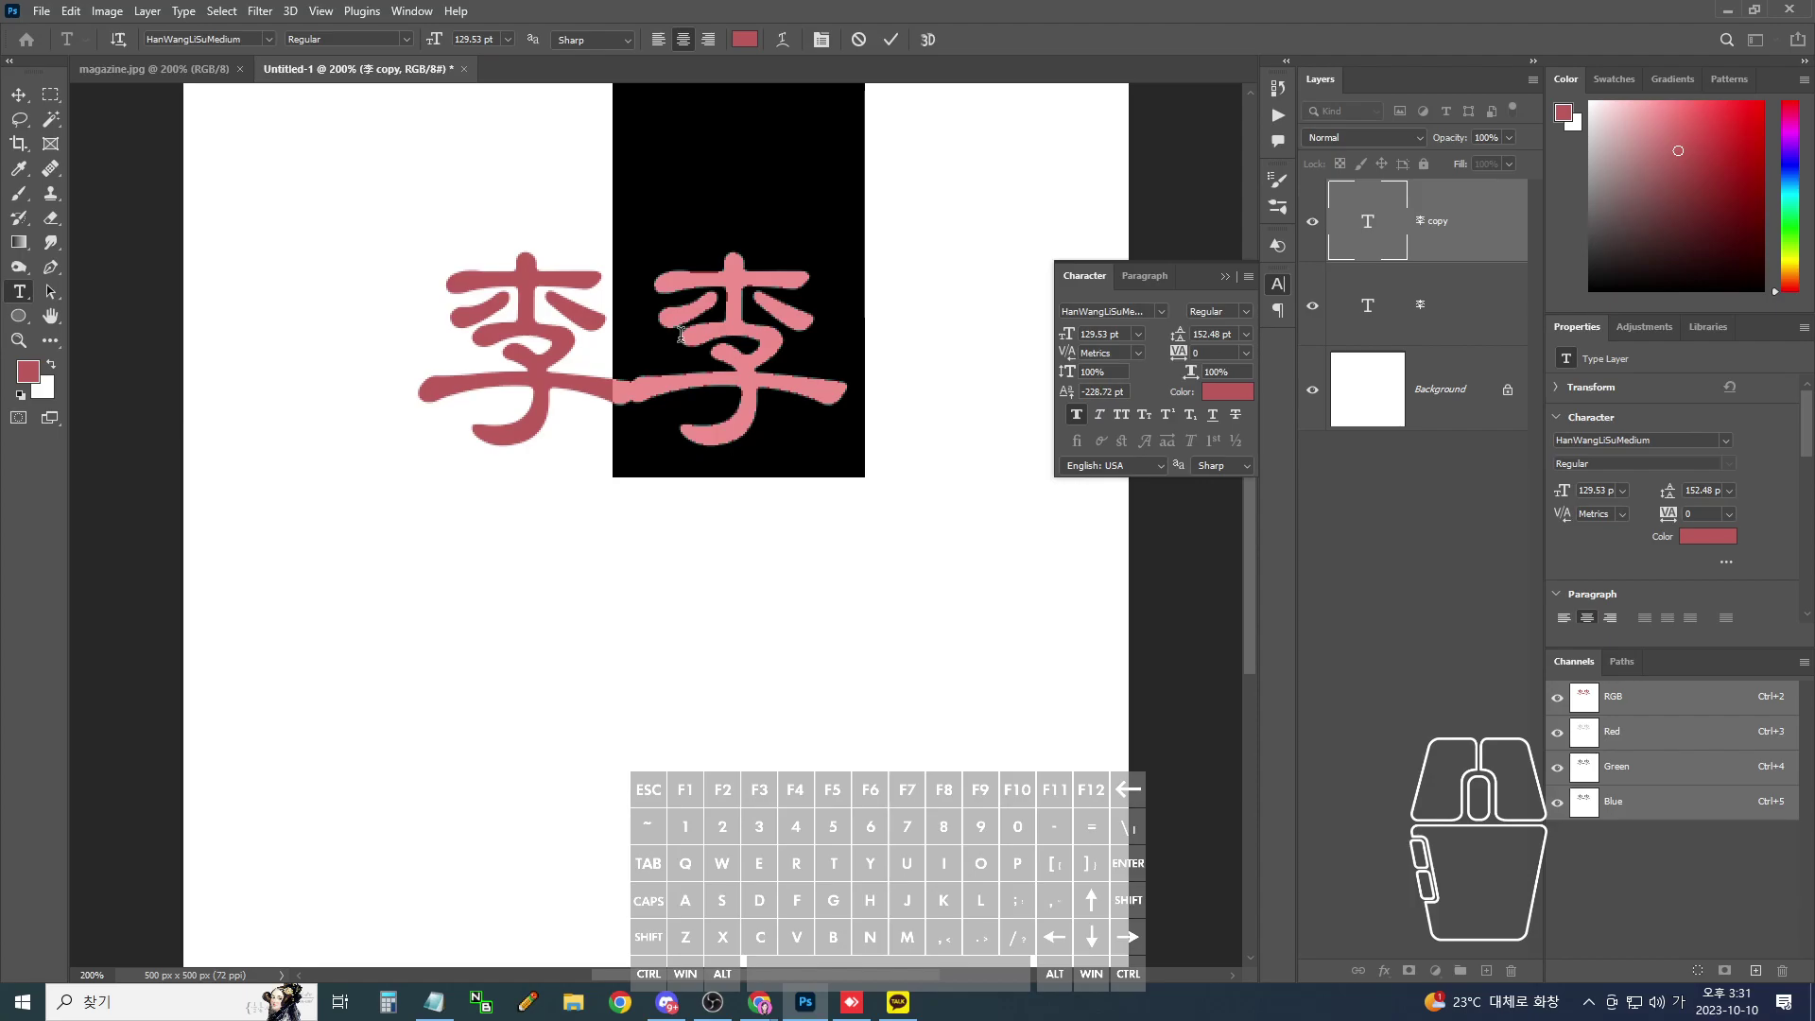
text(리)
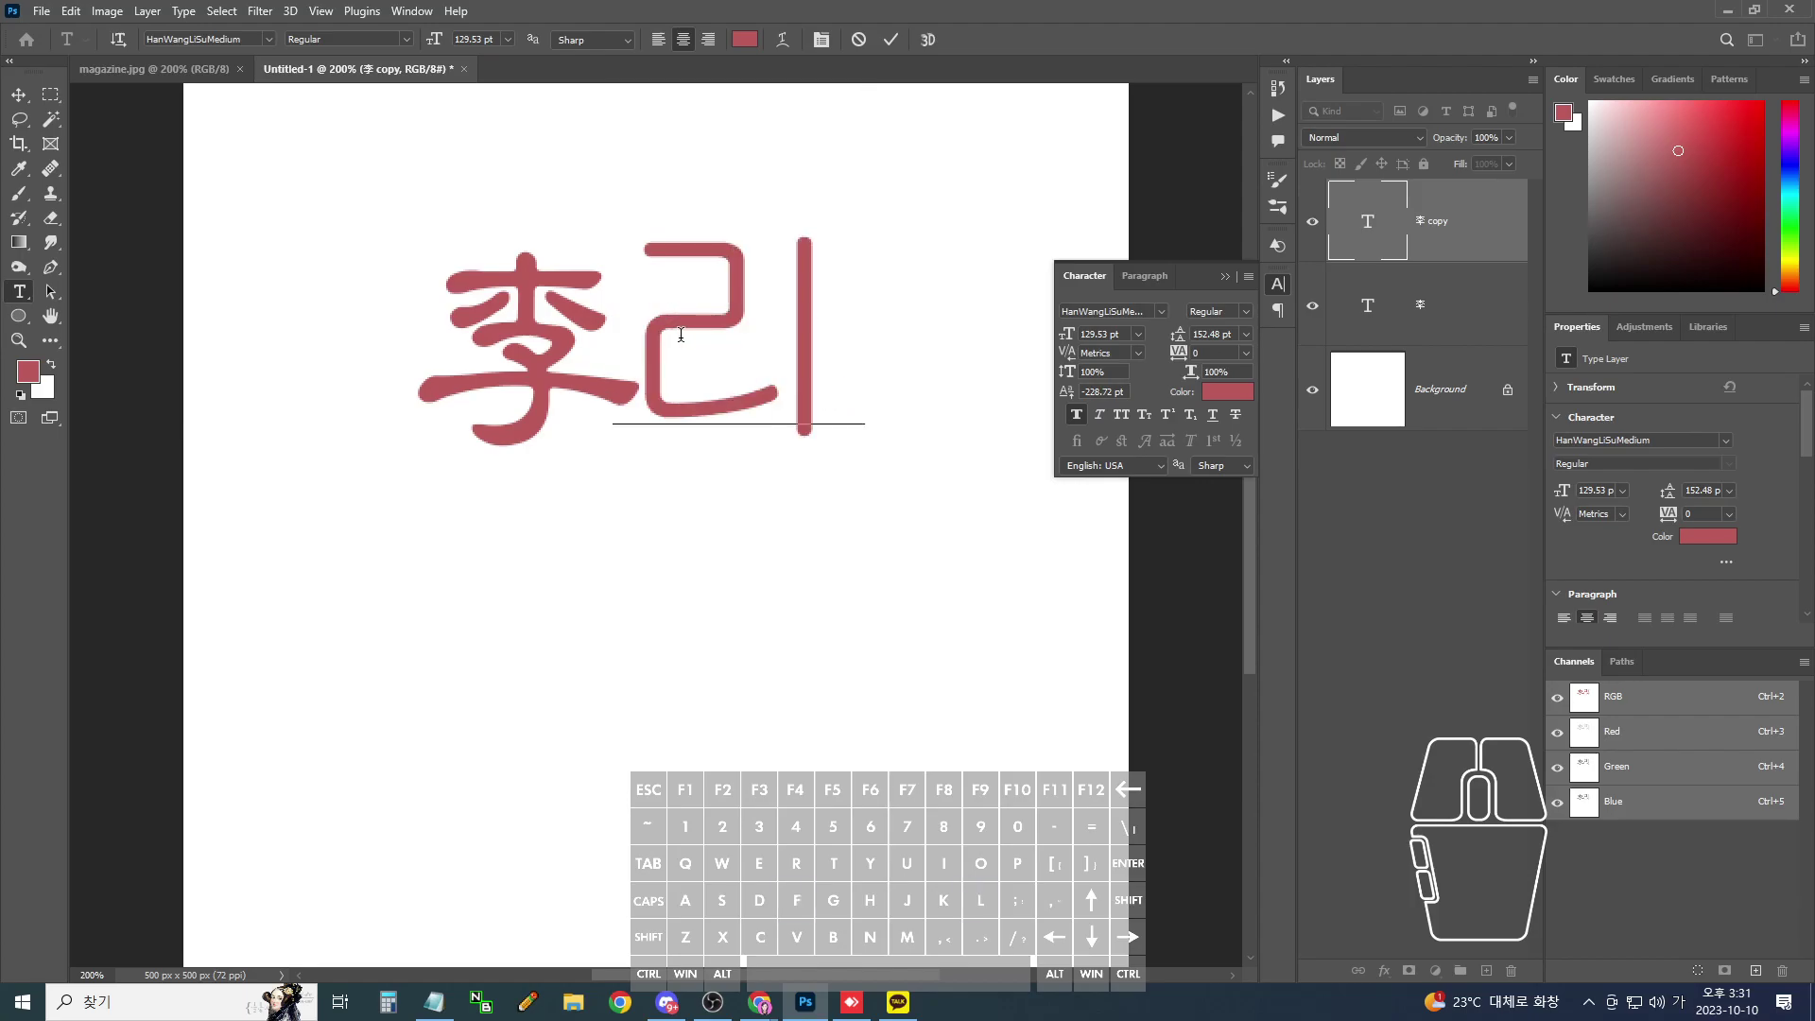
key(Hangul_Hanja)
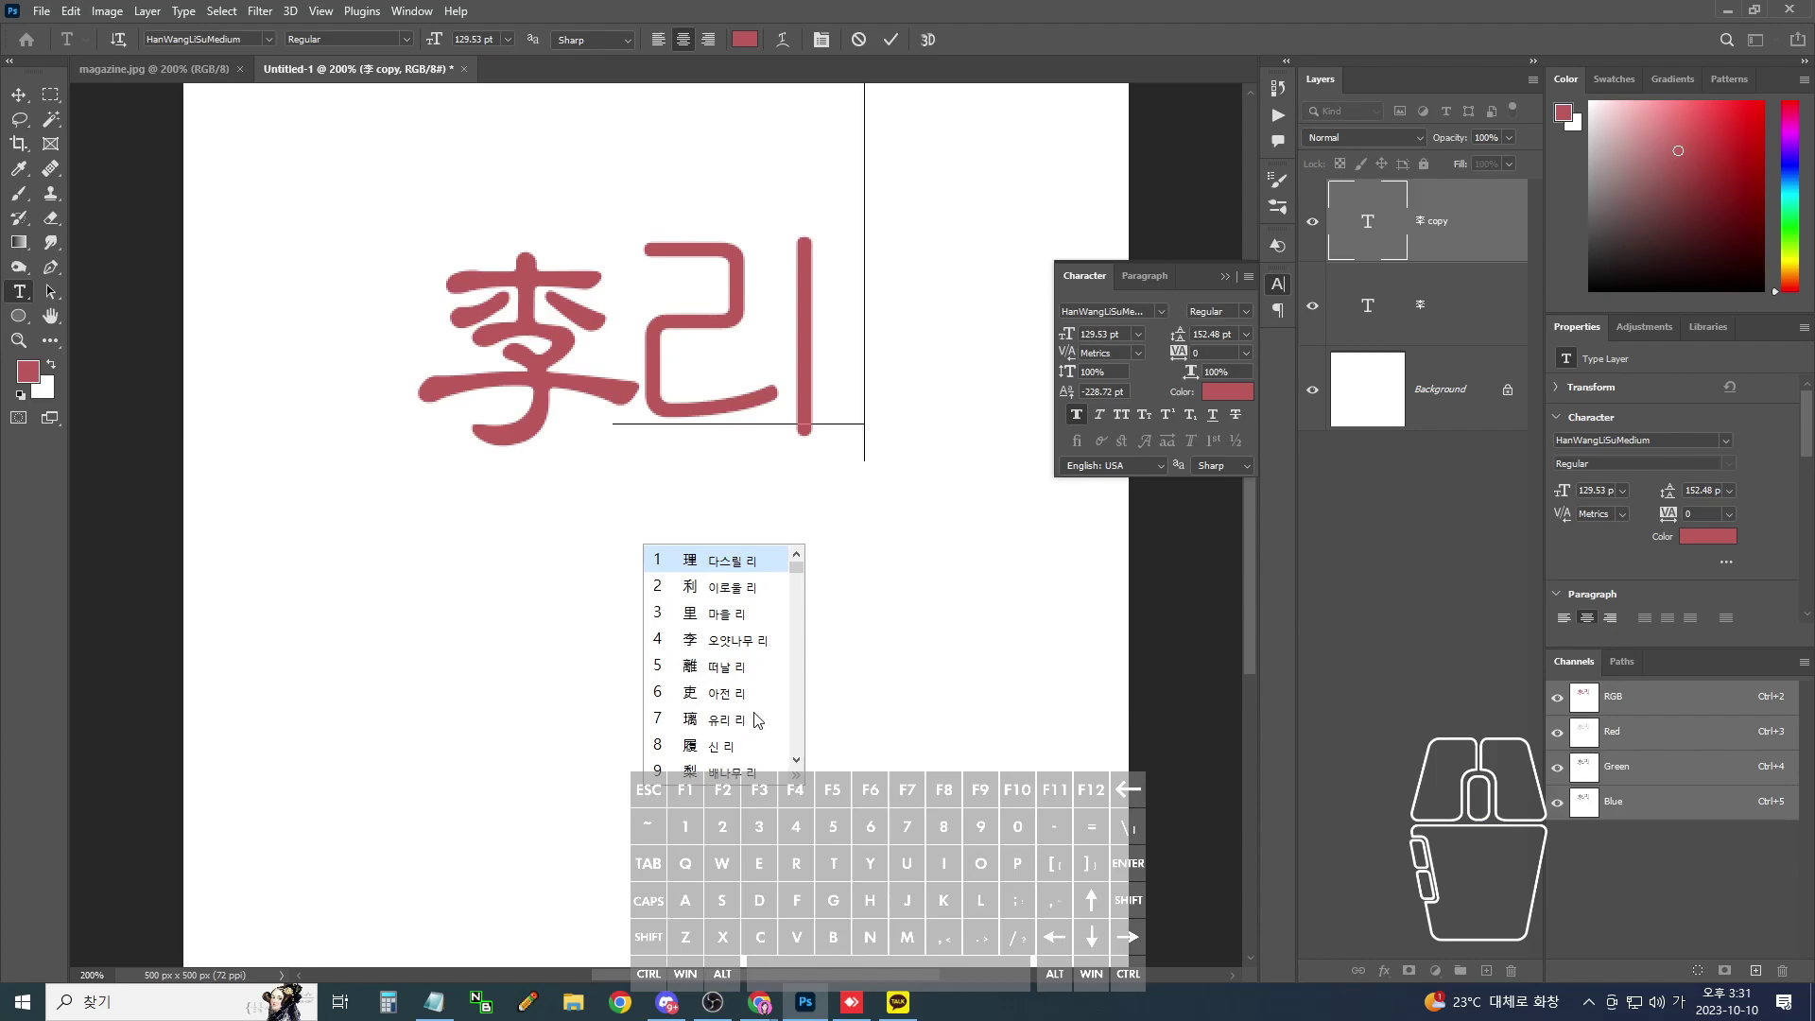
click(797, 773)
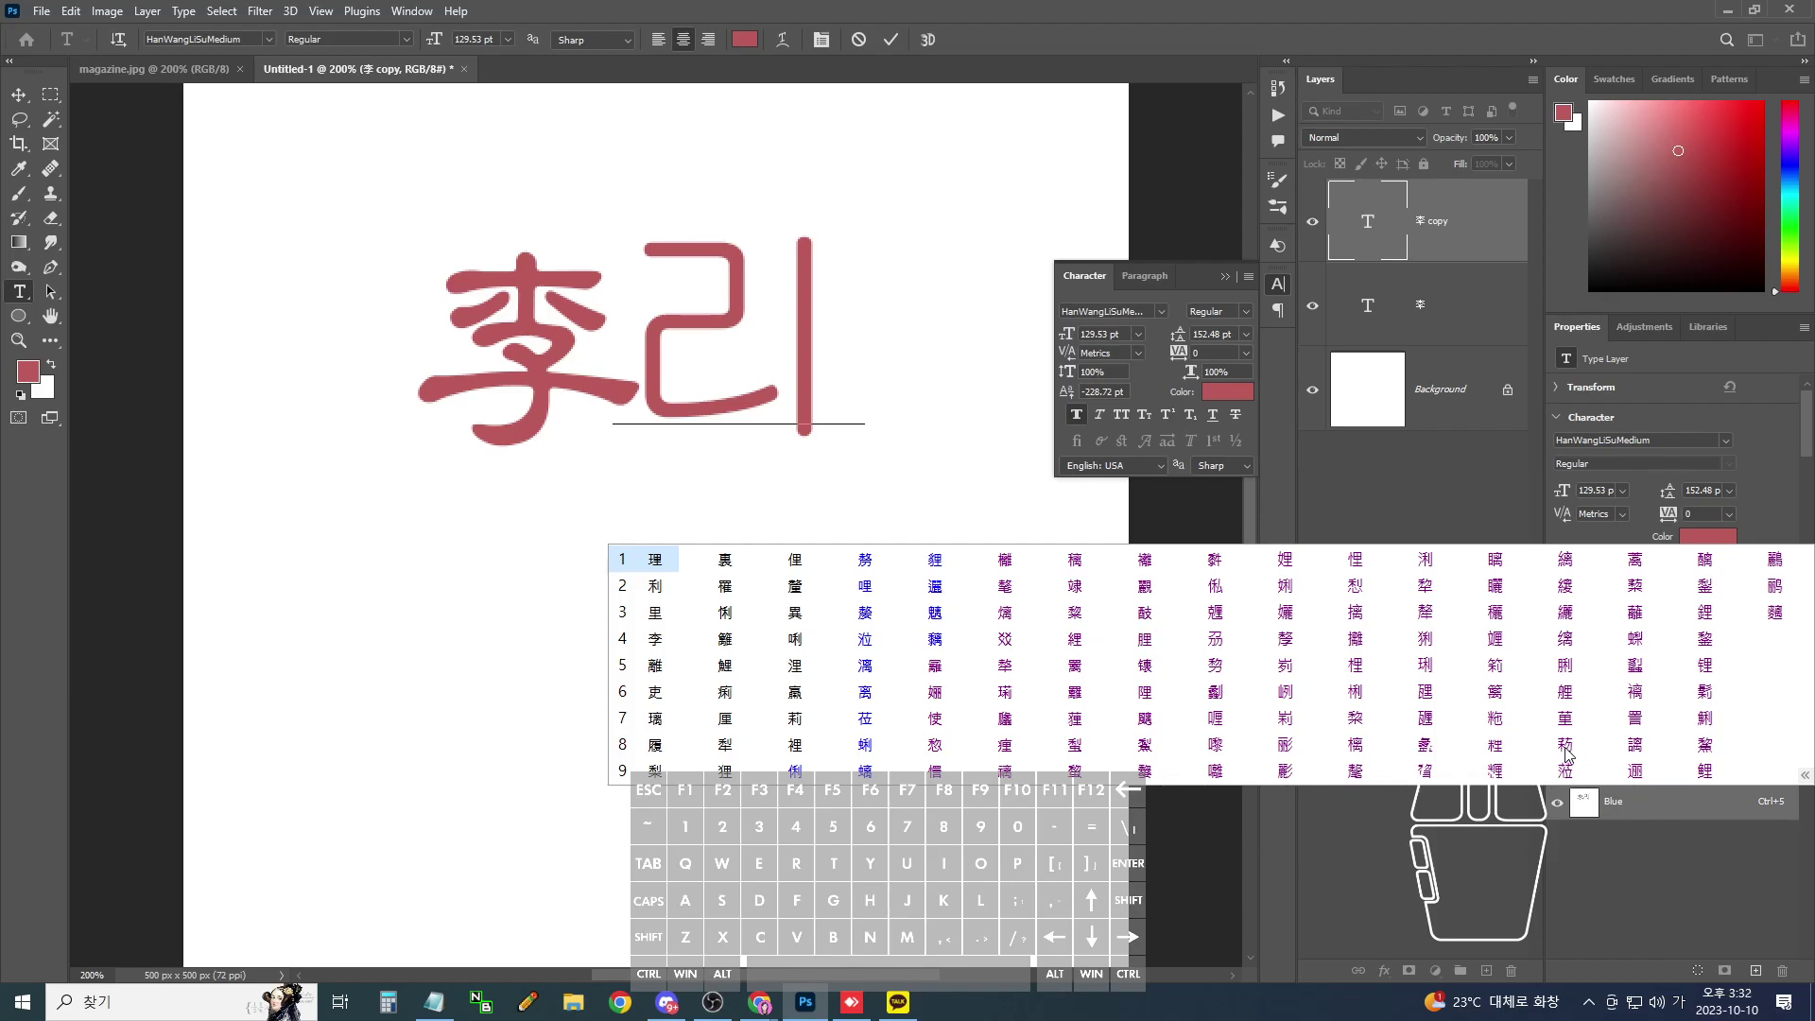
- Retype 리 and convert it to the hanja 俐 from the candidate pages
key(Escape)
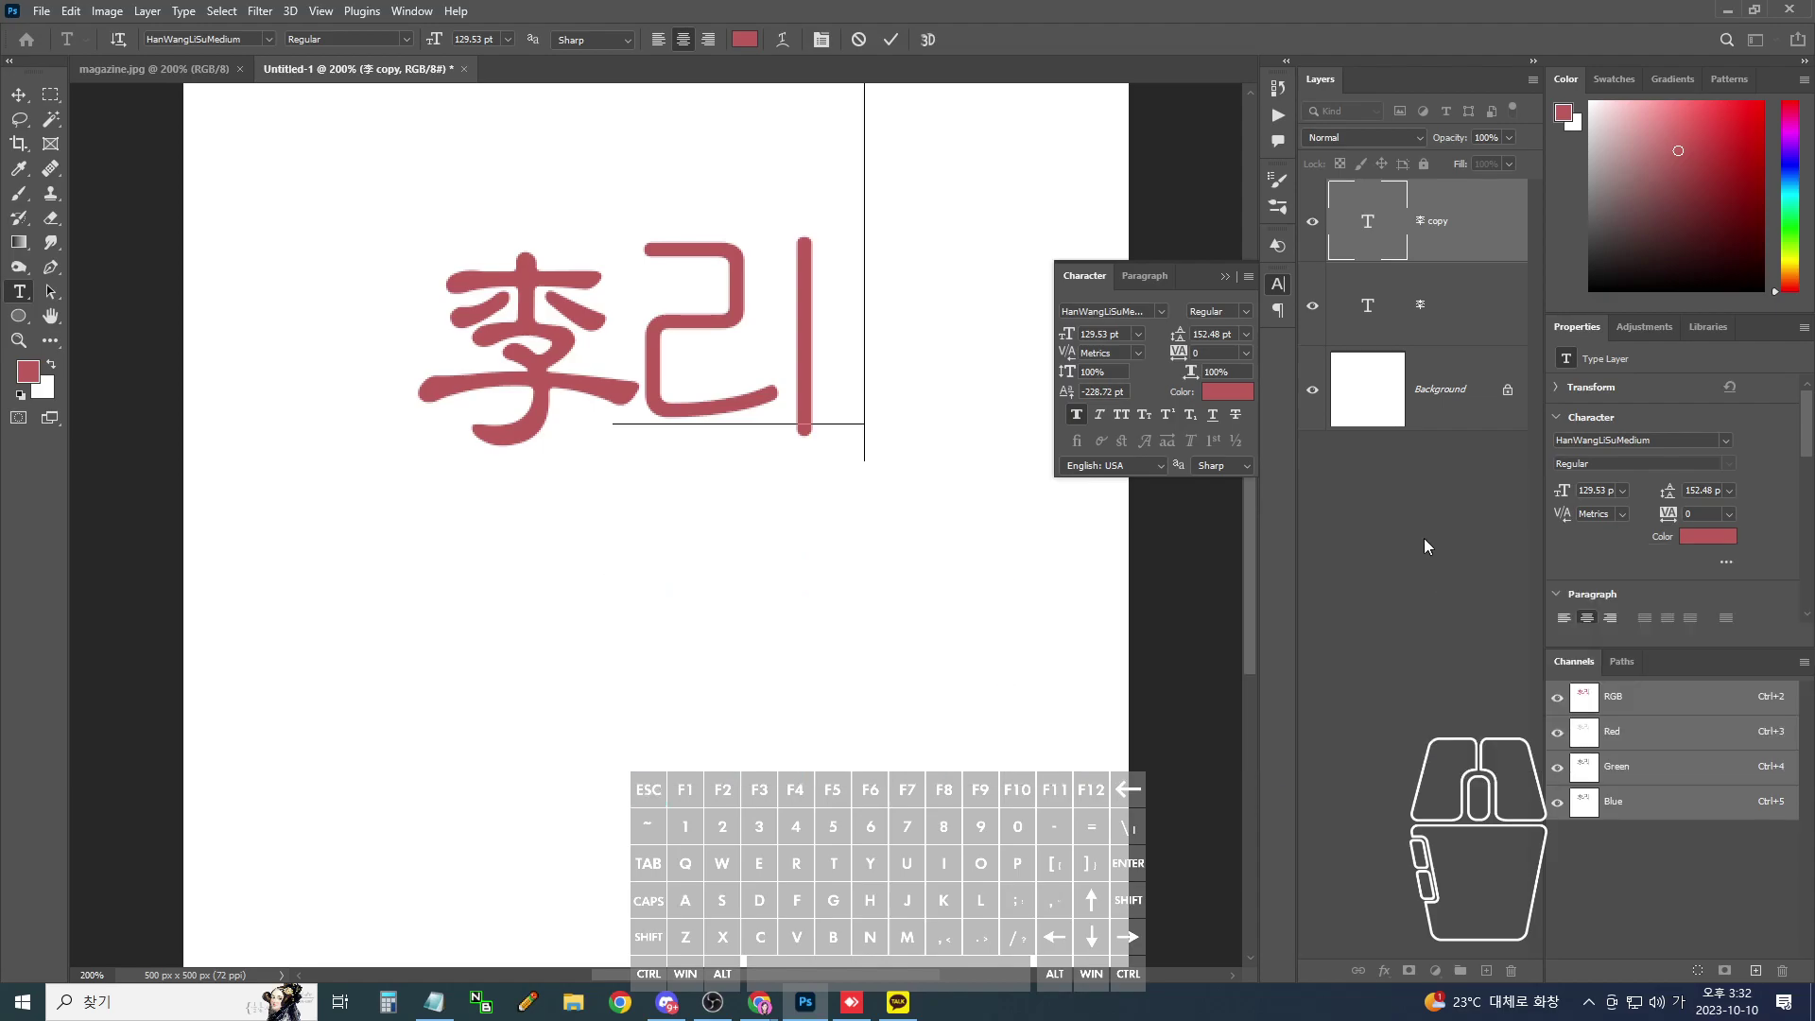
key(Escape)
text(리)
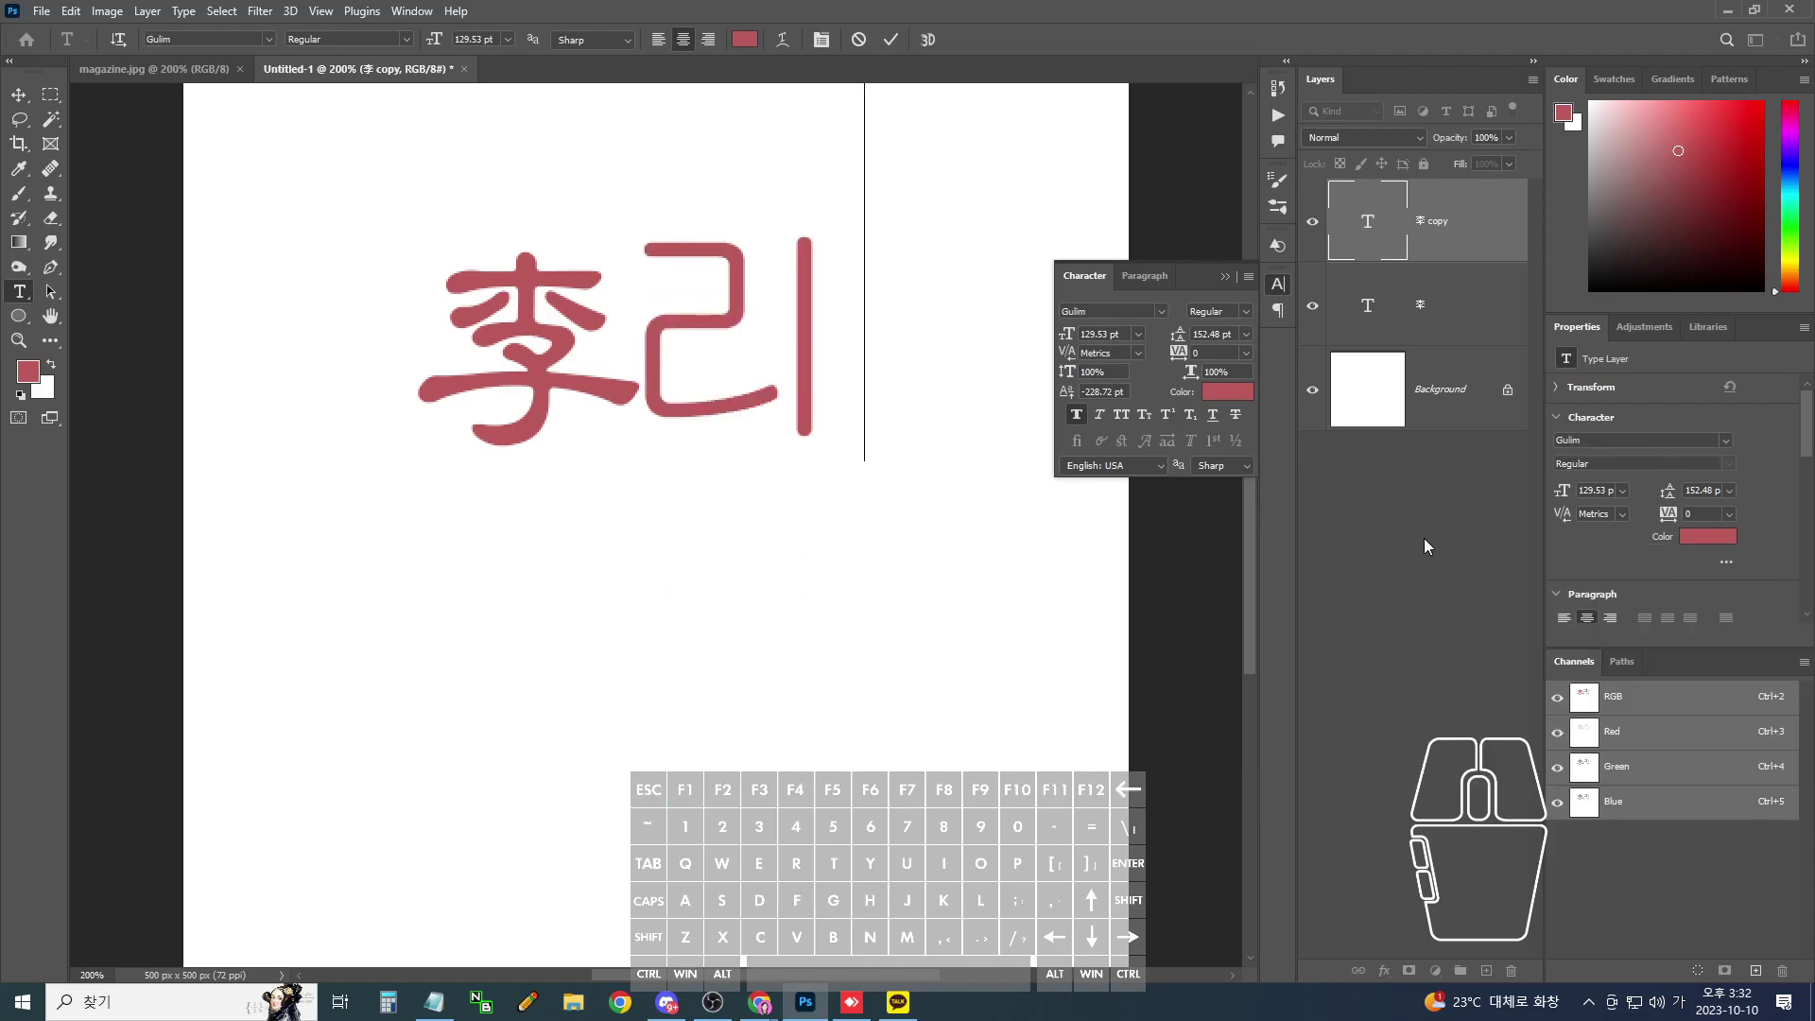
key(Hangul_Hanja)
key(Page_Down)
key(Page_Down)
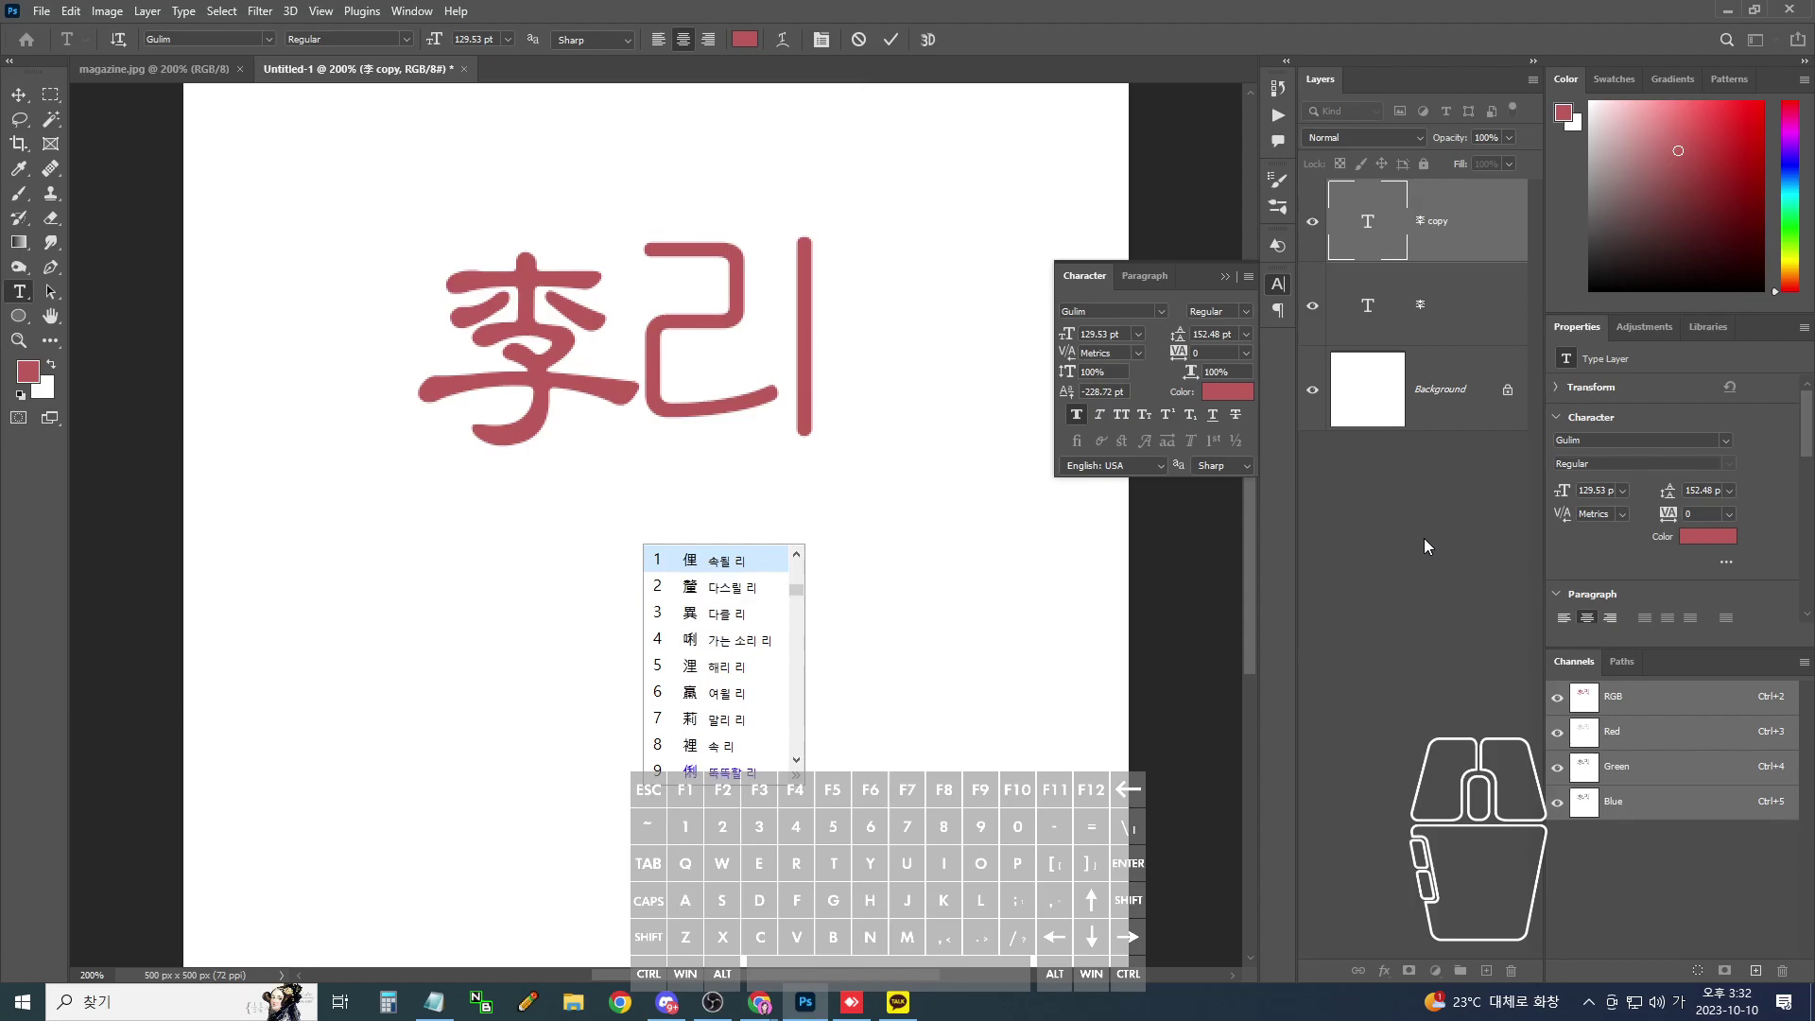
key(Page_Down)
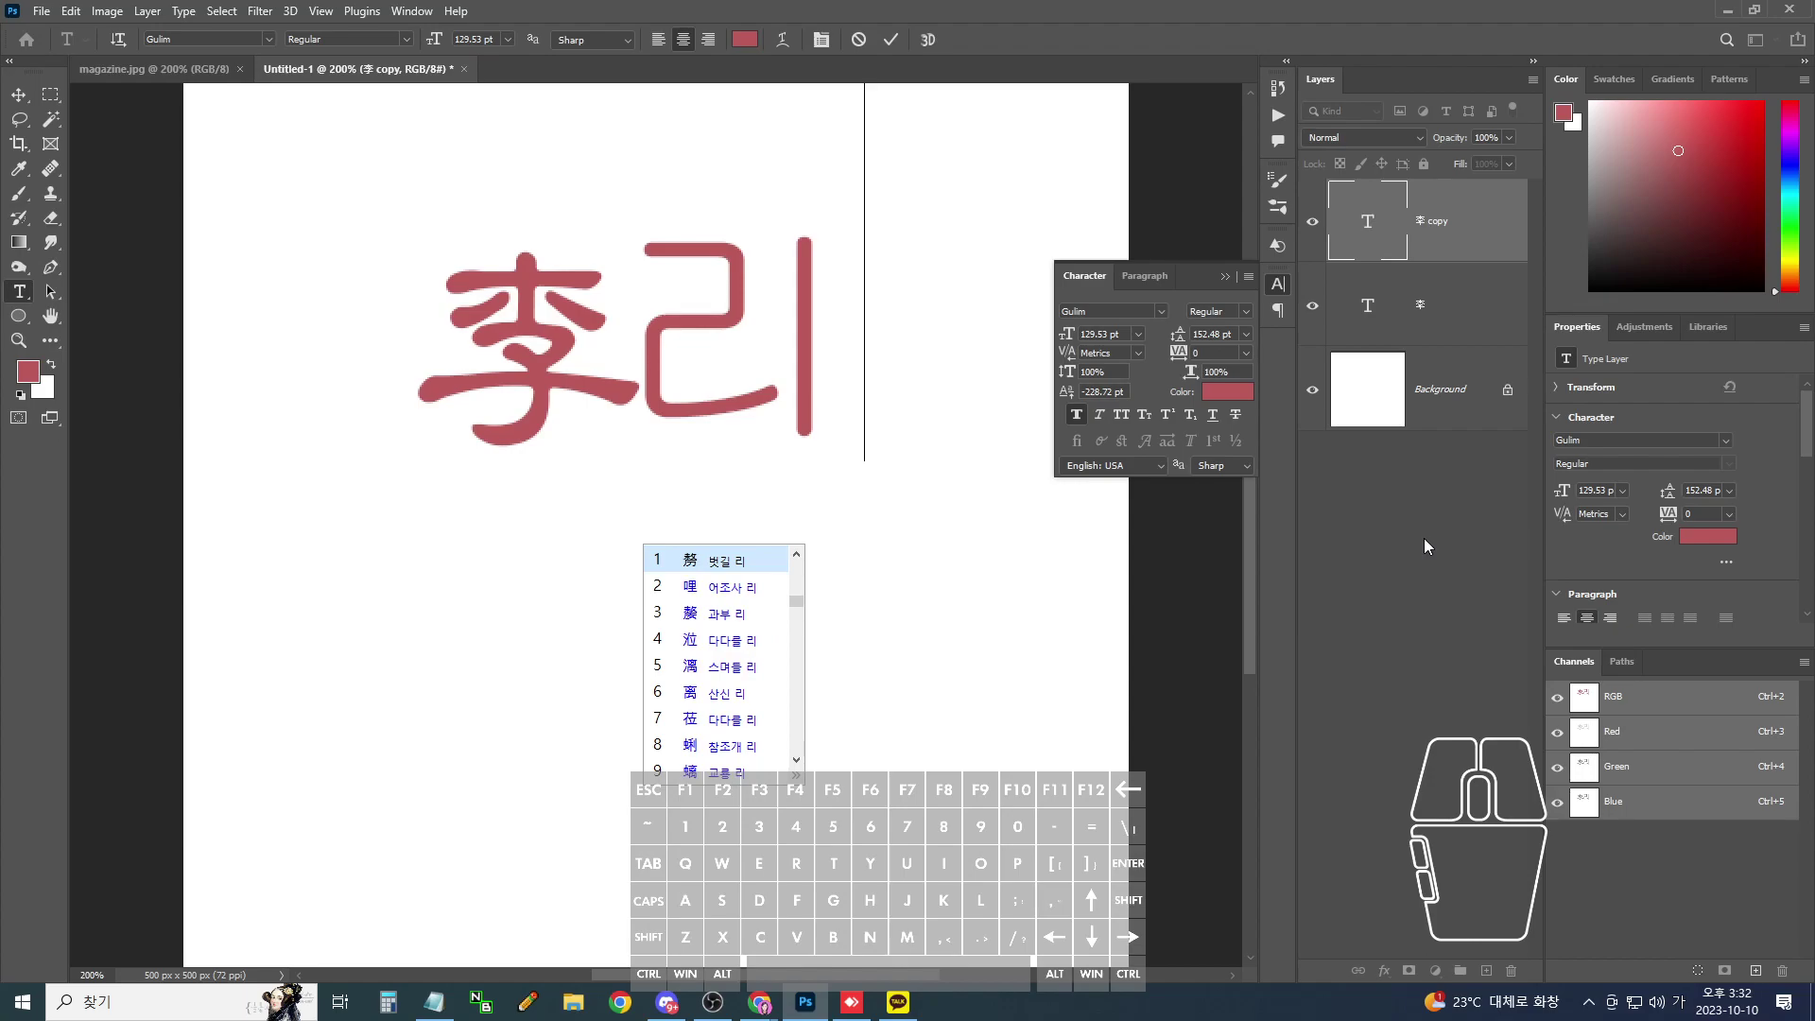
key(Page_Down)
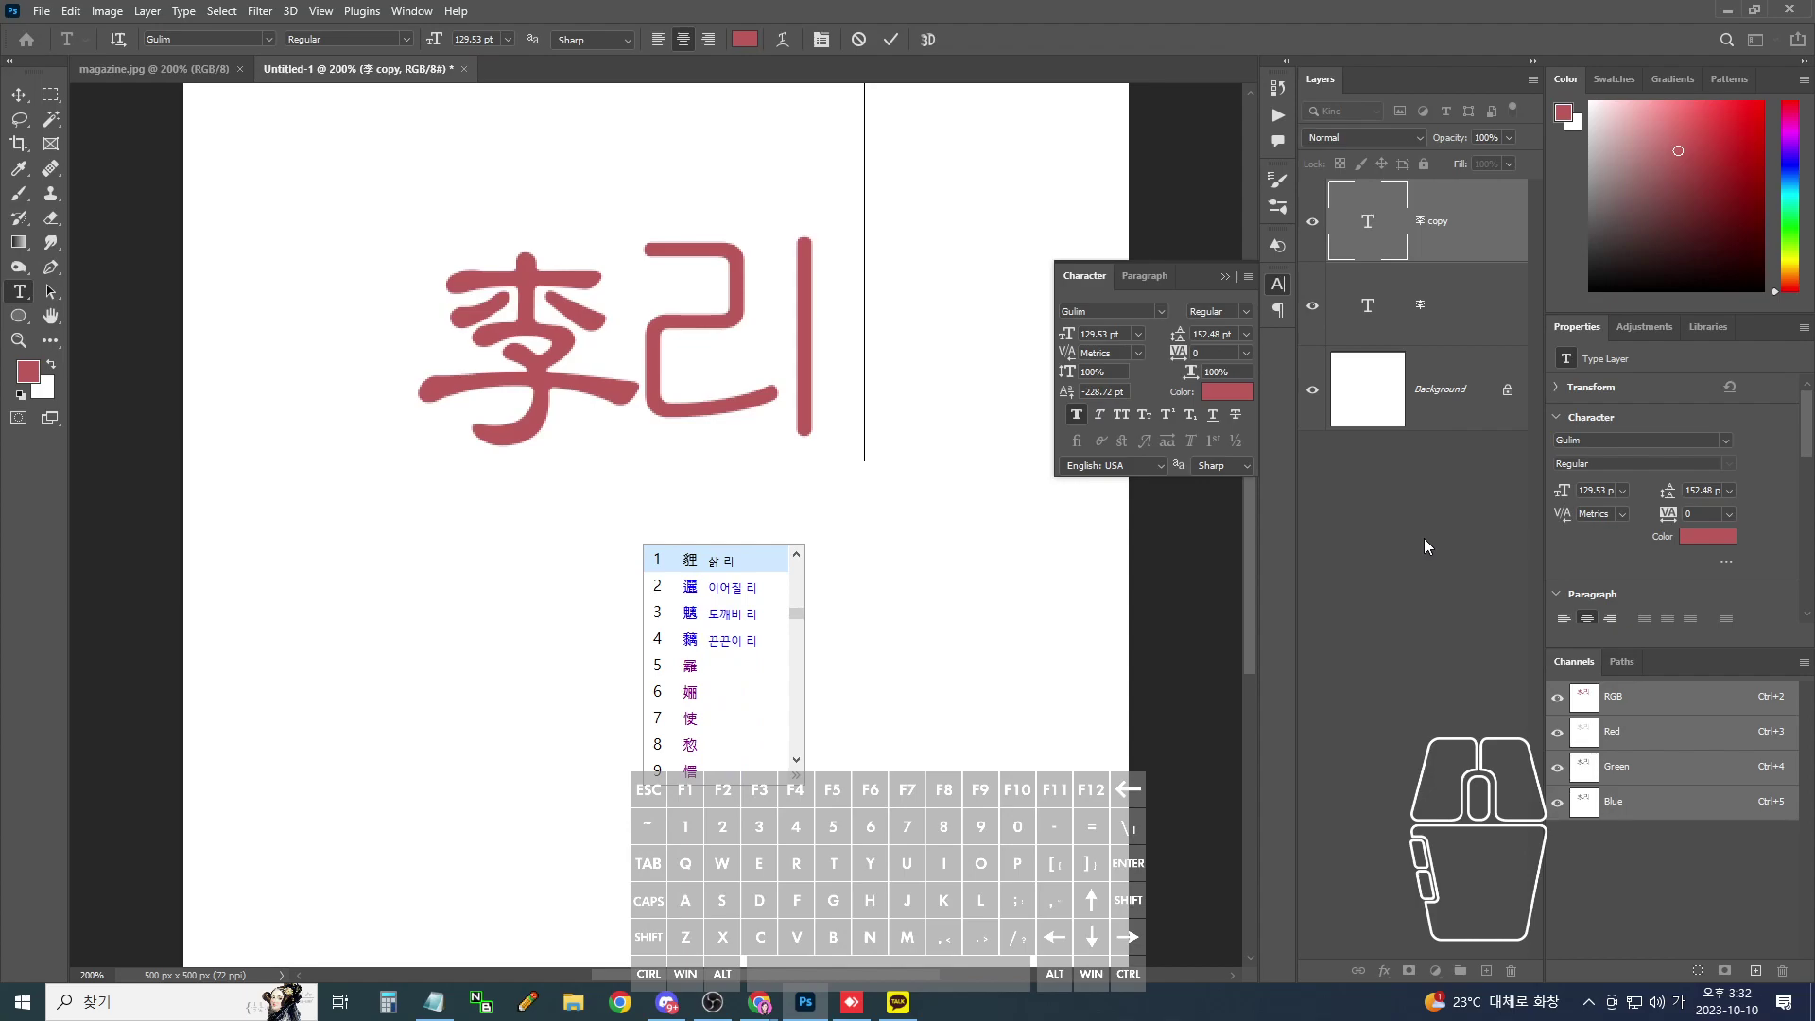
key(Page_Down)
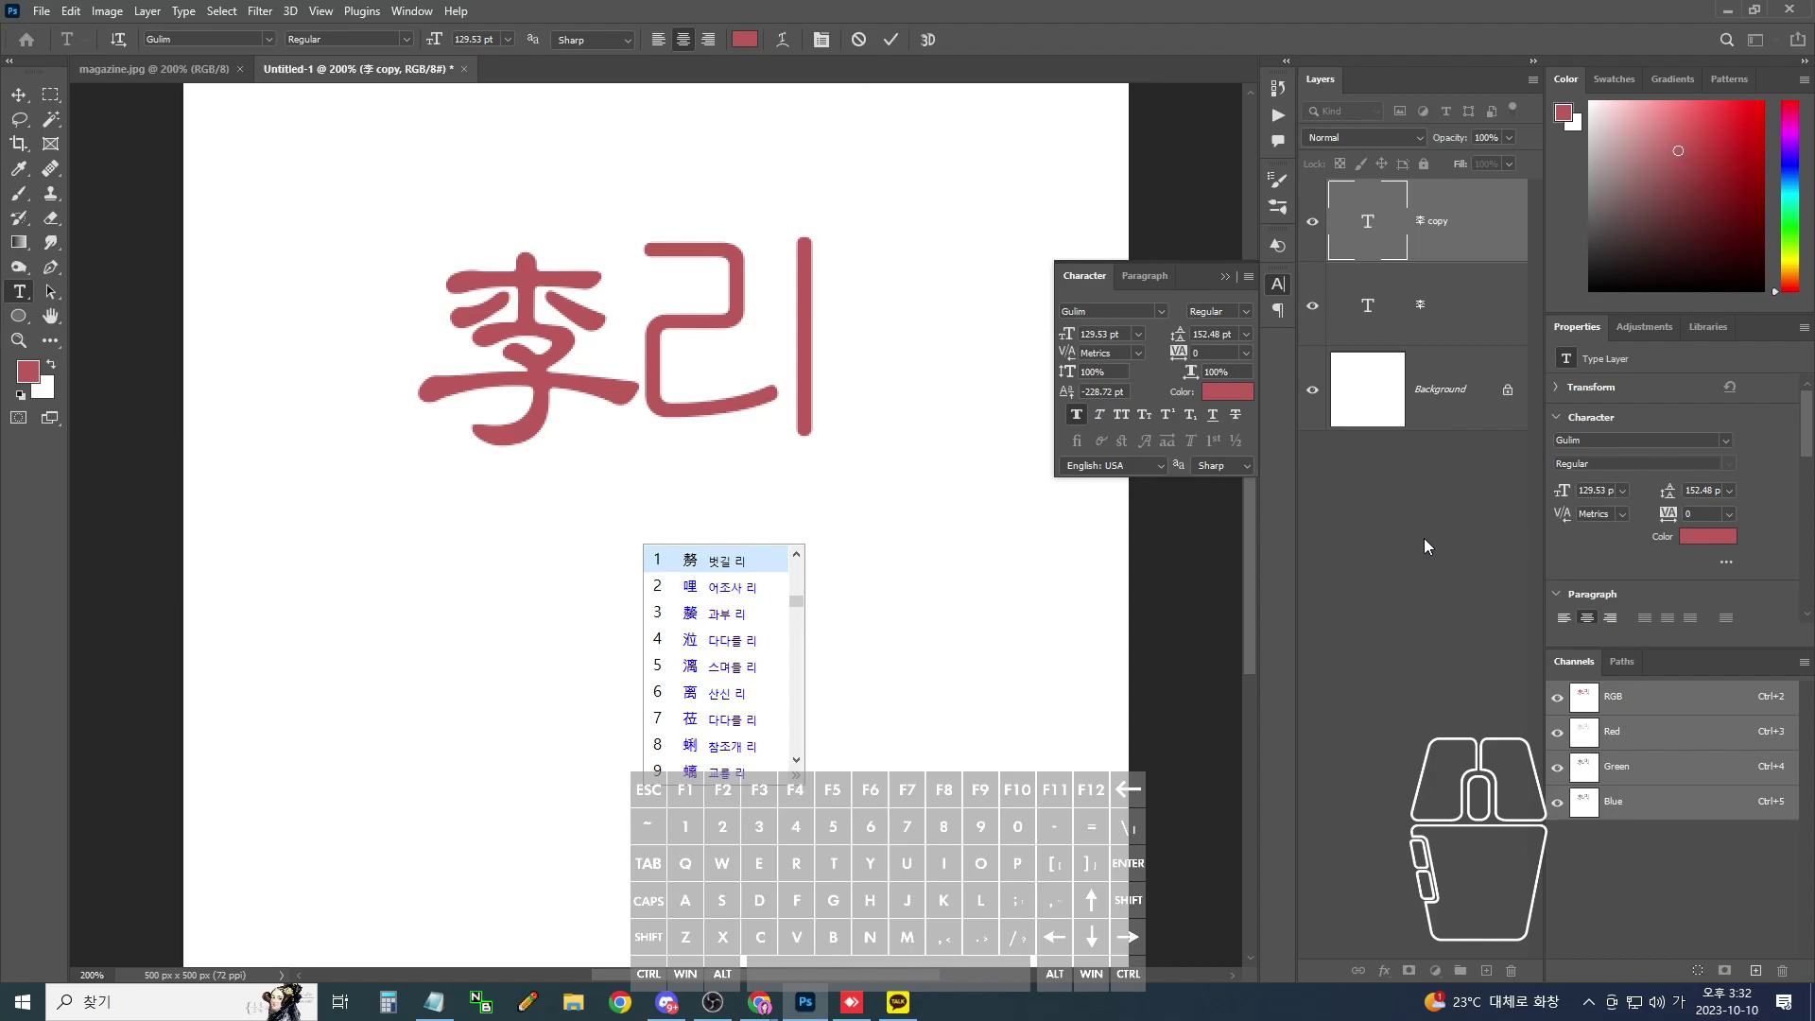
key(Page_Down)
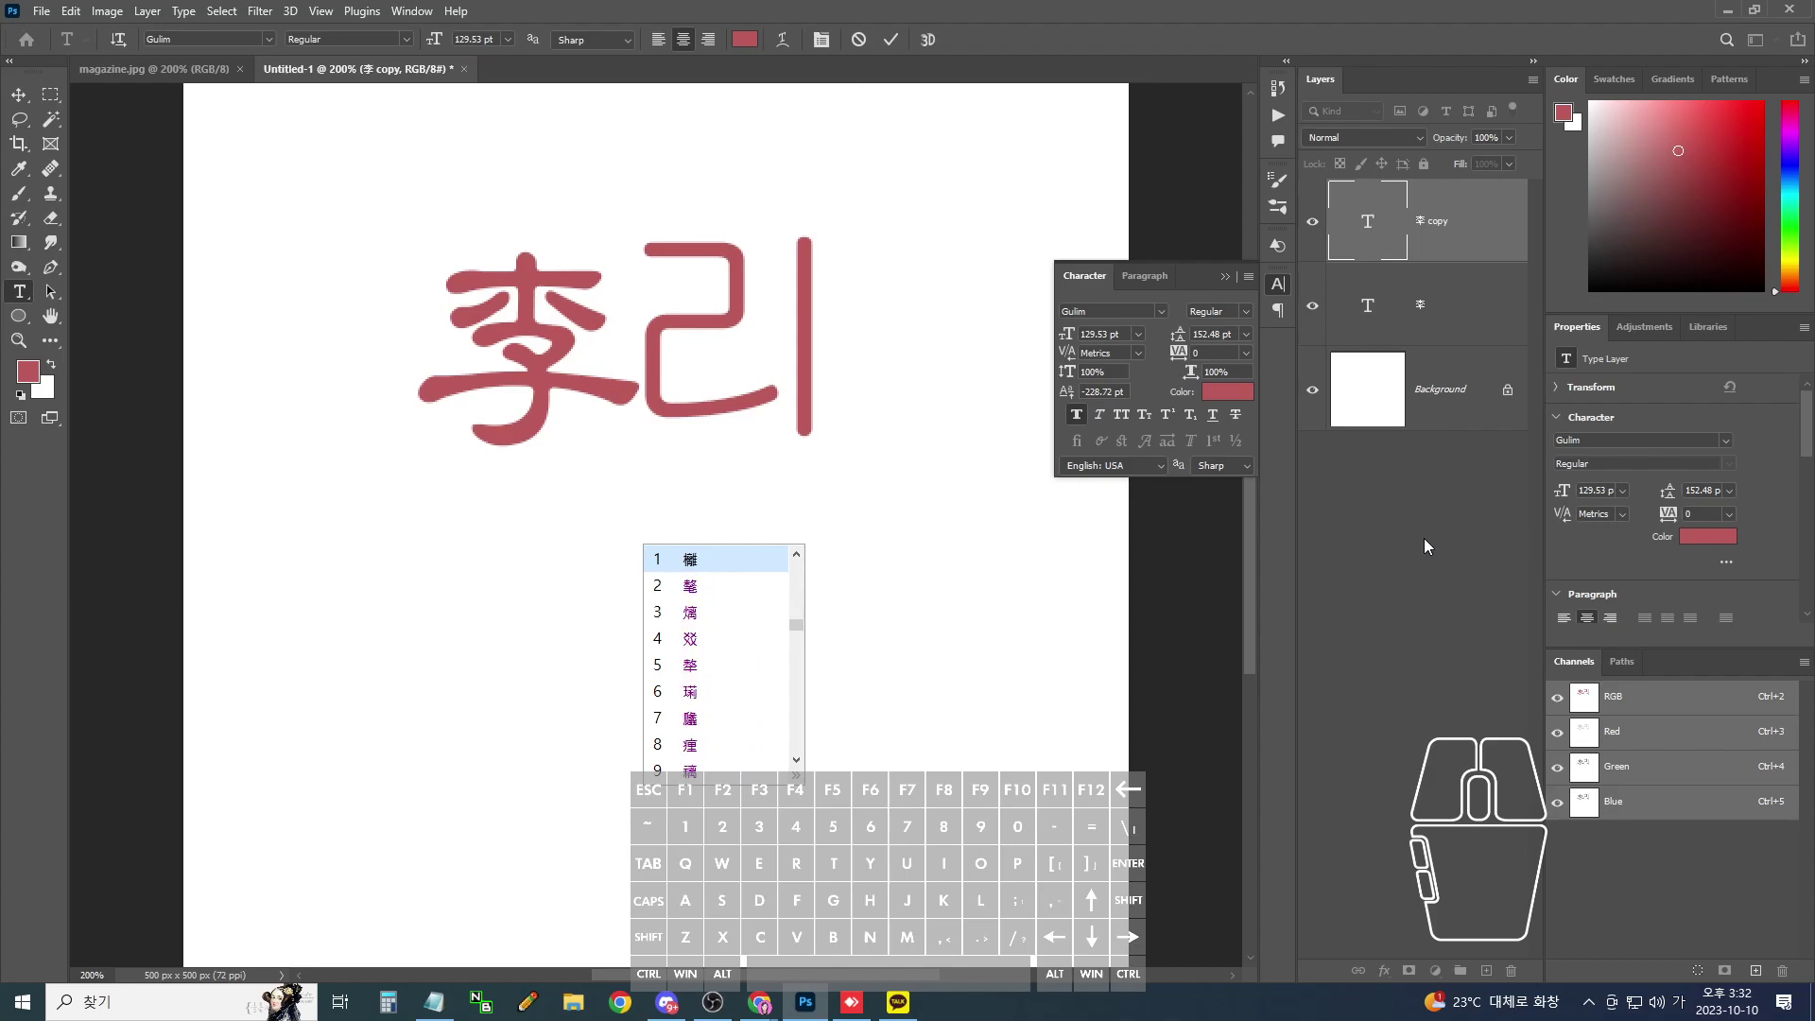
key(Page_Down)
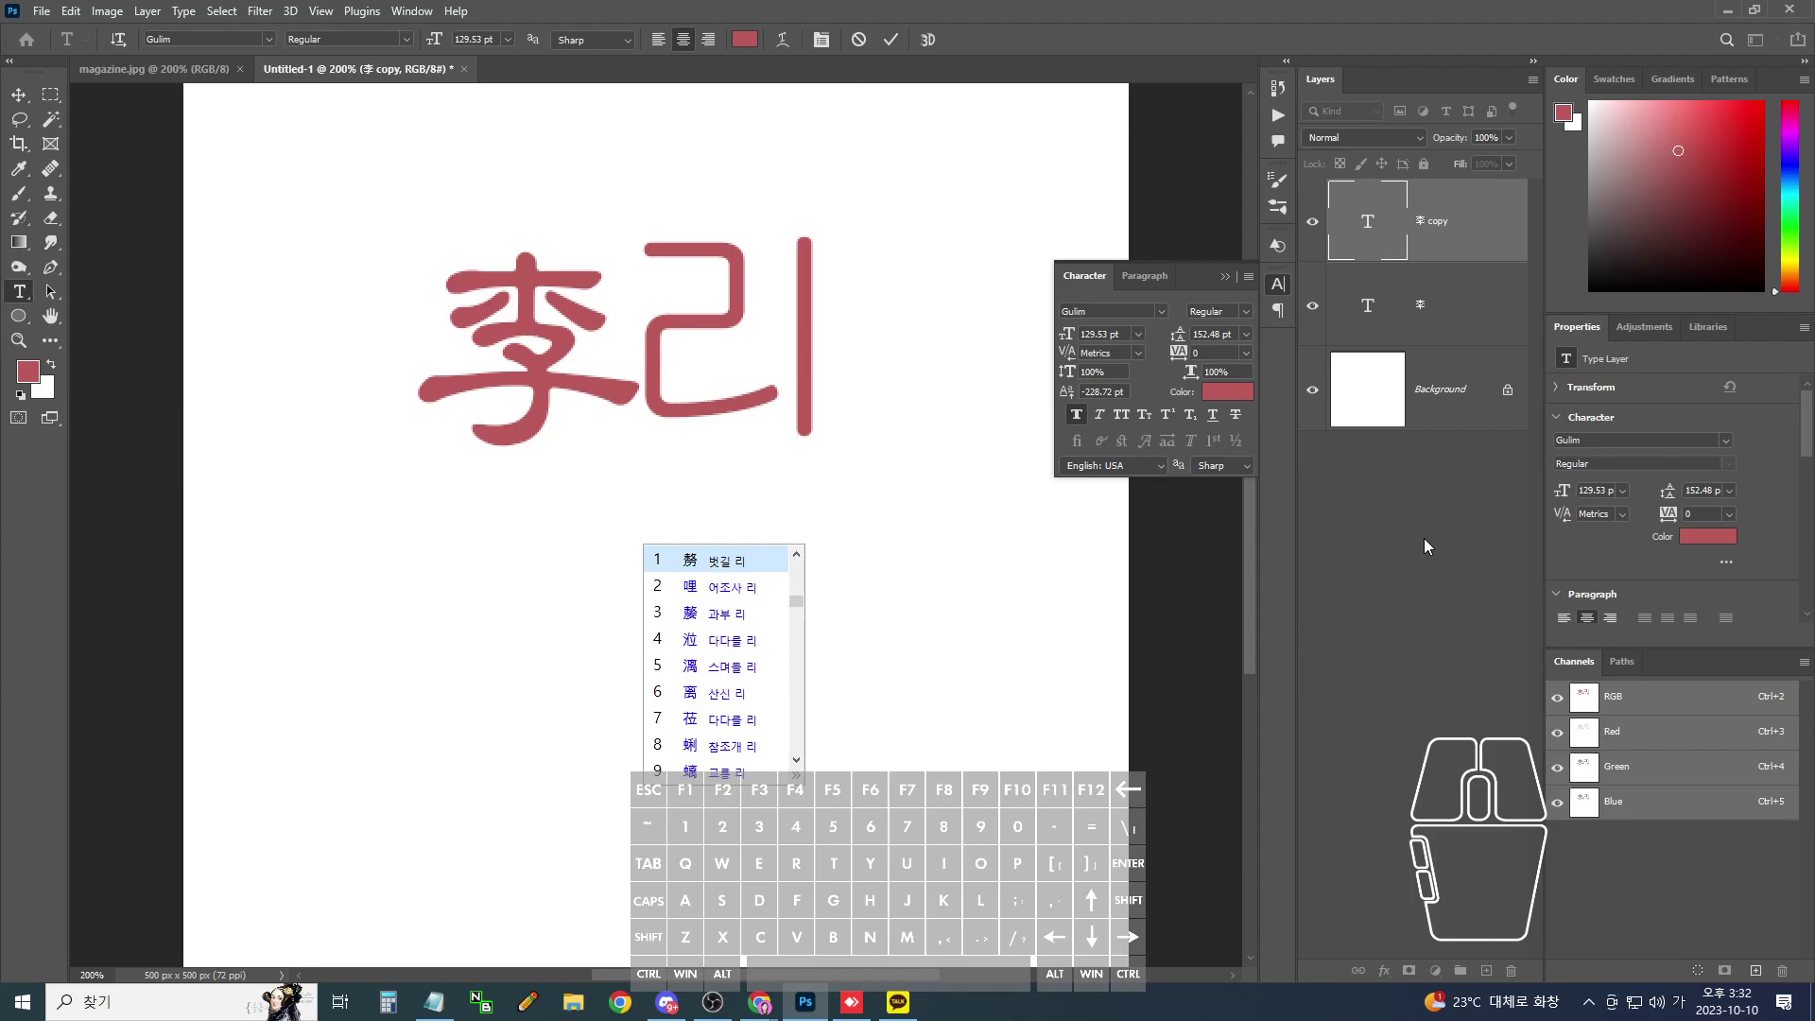
key(Page_Down)
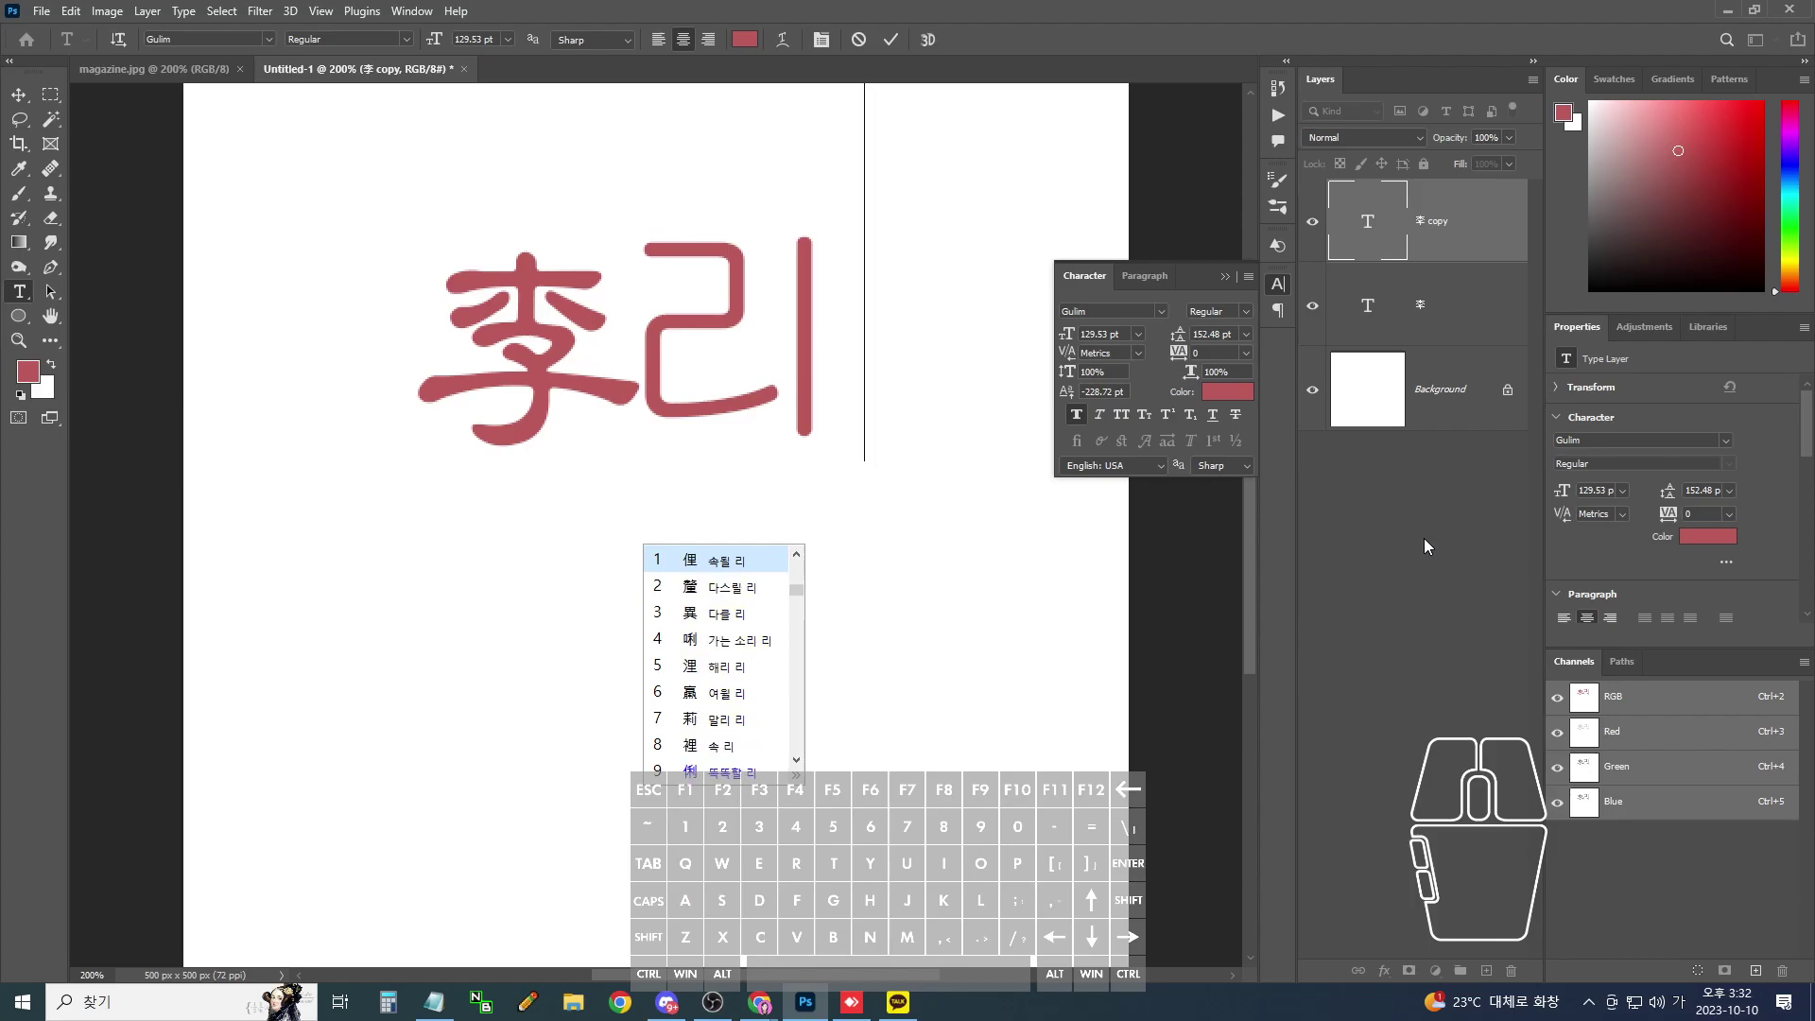
key(Down)
key(Down)
key(Down)
key(Down)
key(Down)
key(Down)
key(Down)
key(Down)
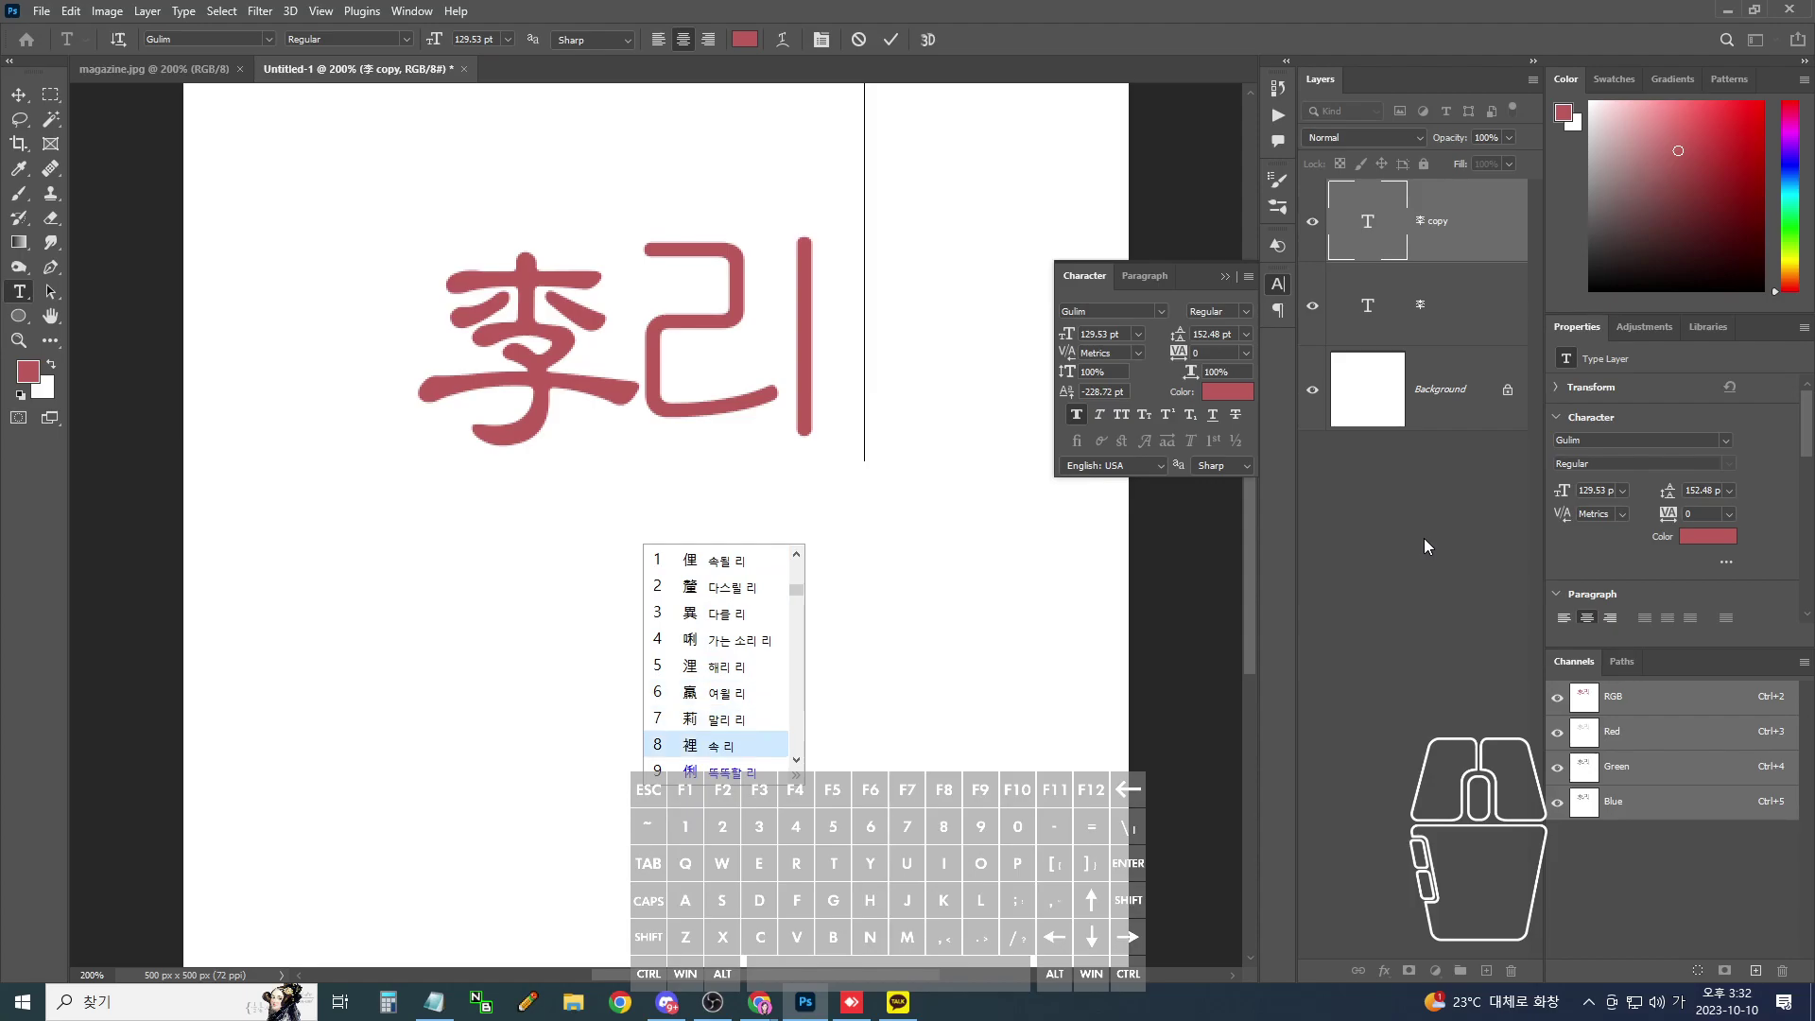
key(Return)
key(ctrl+Return)
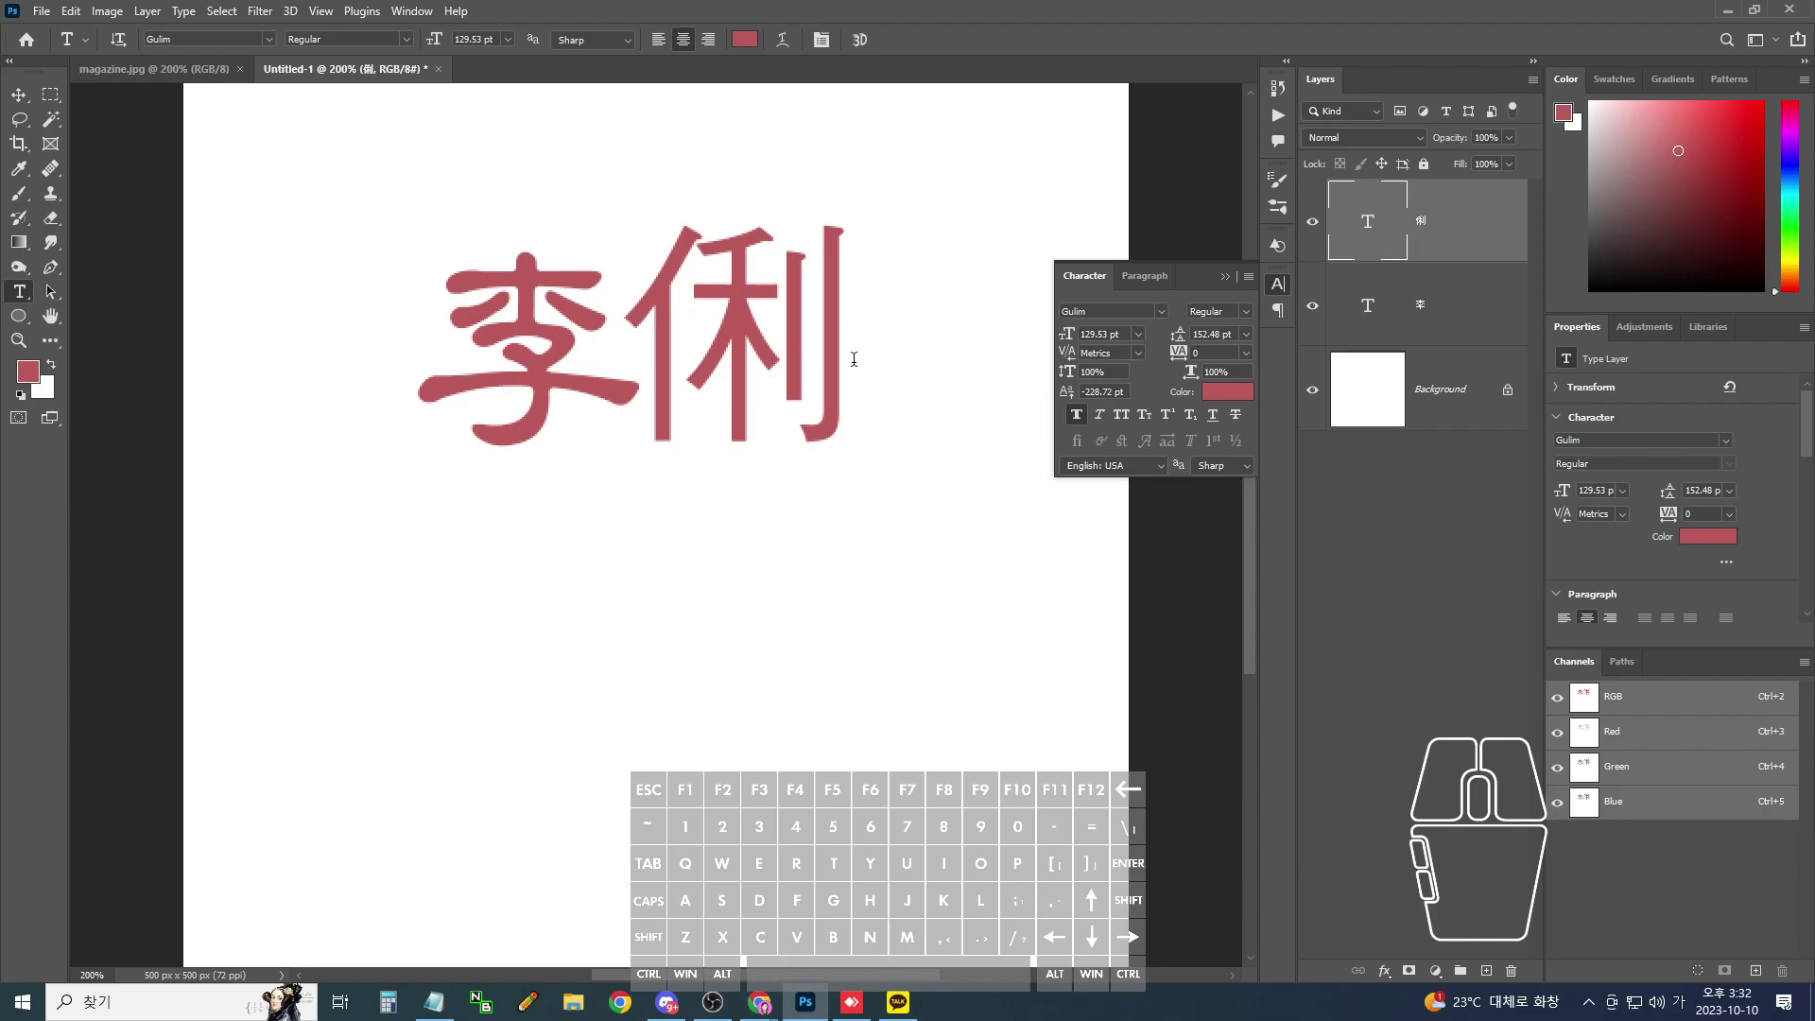
drag(831, 344, 619, 342)
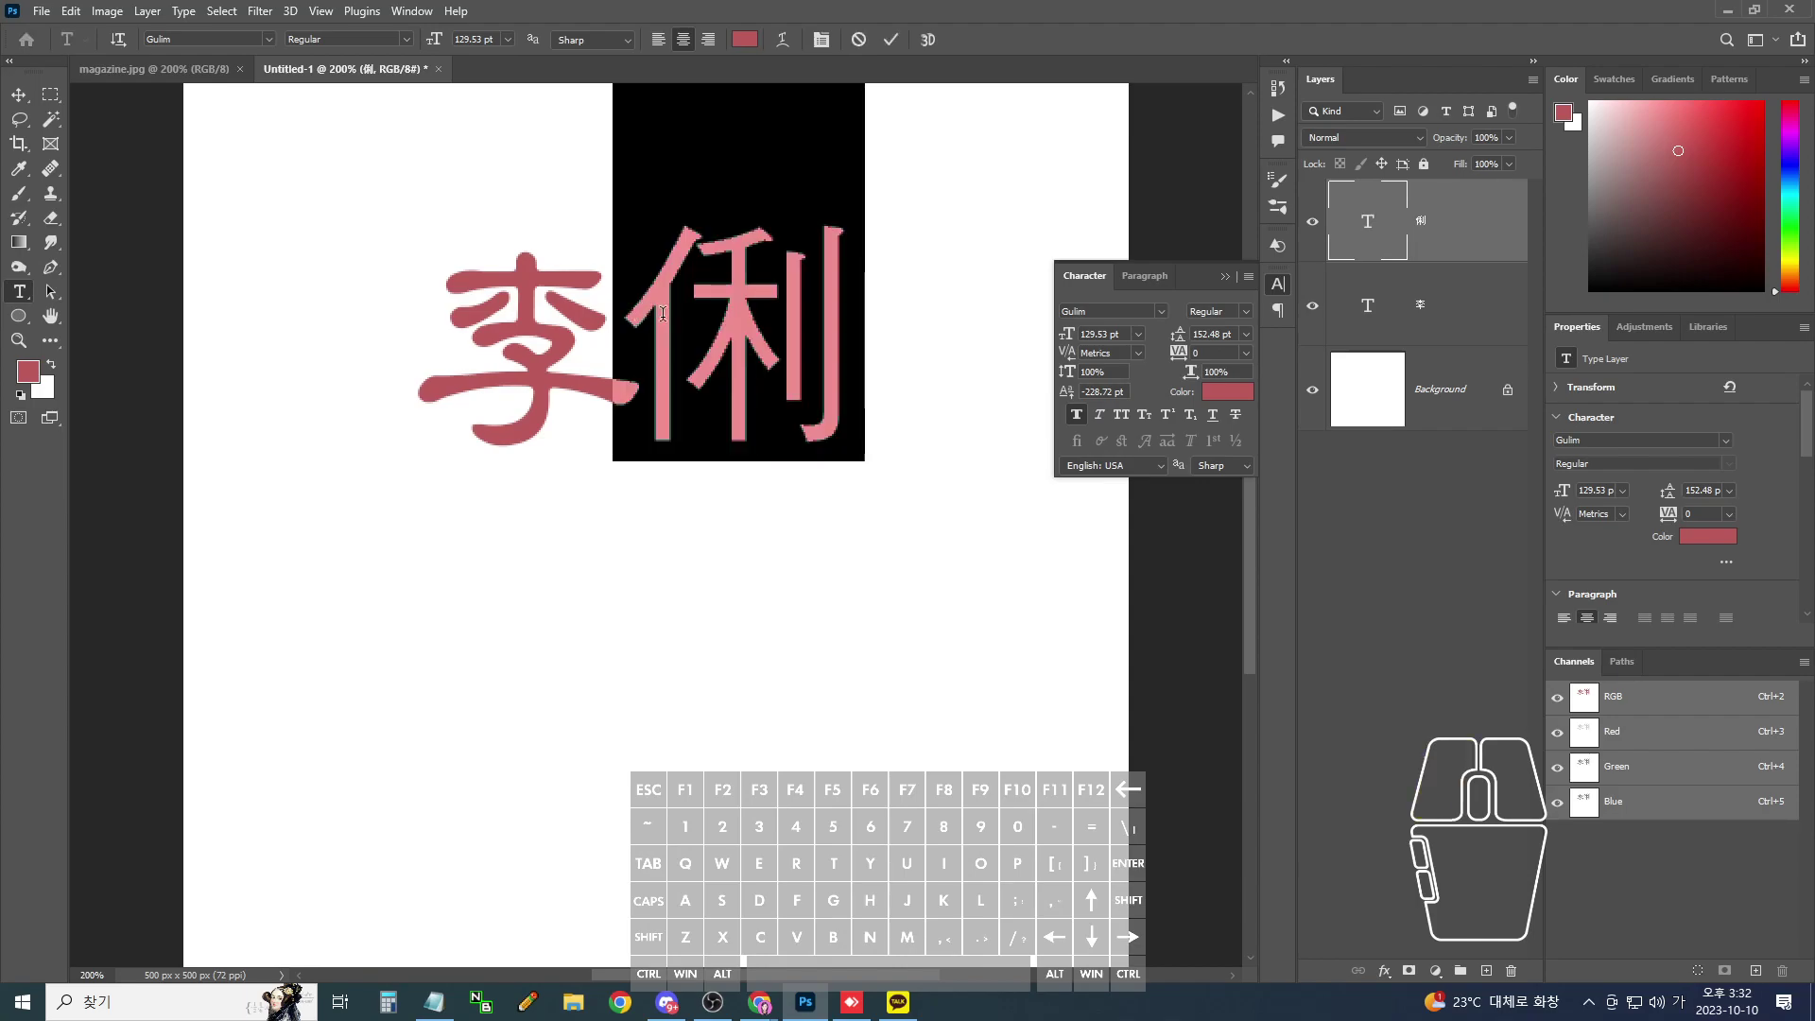
key(ctrl+h)
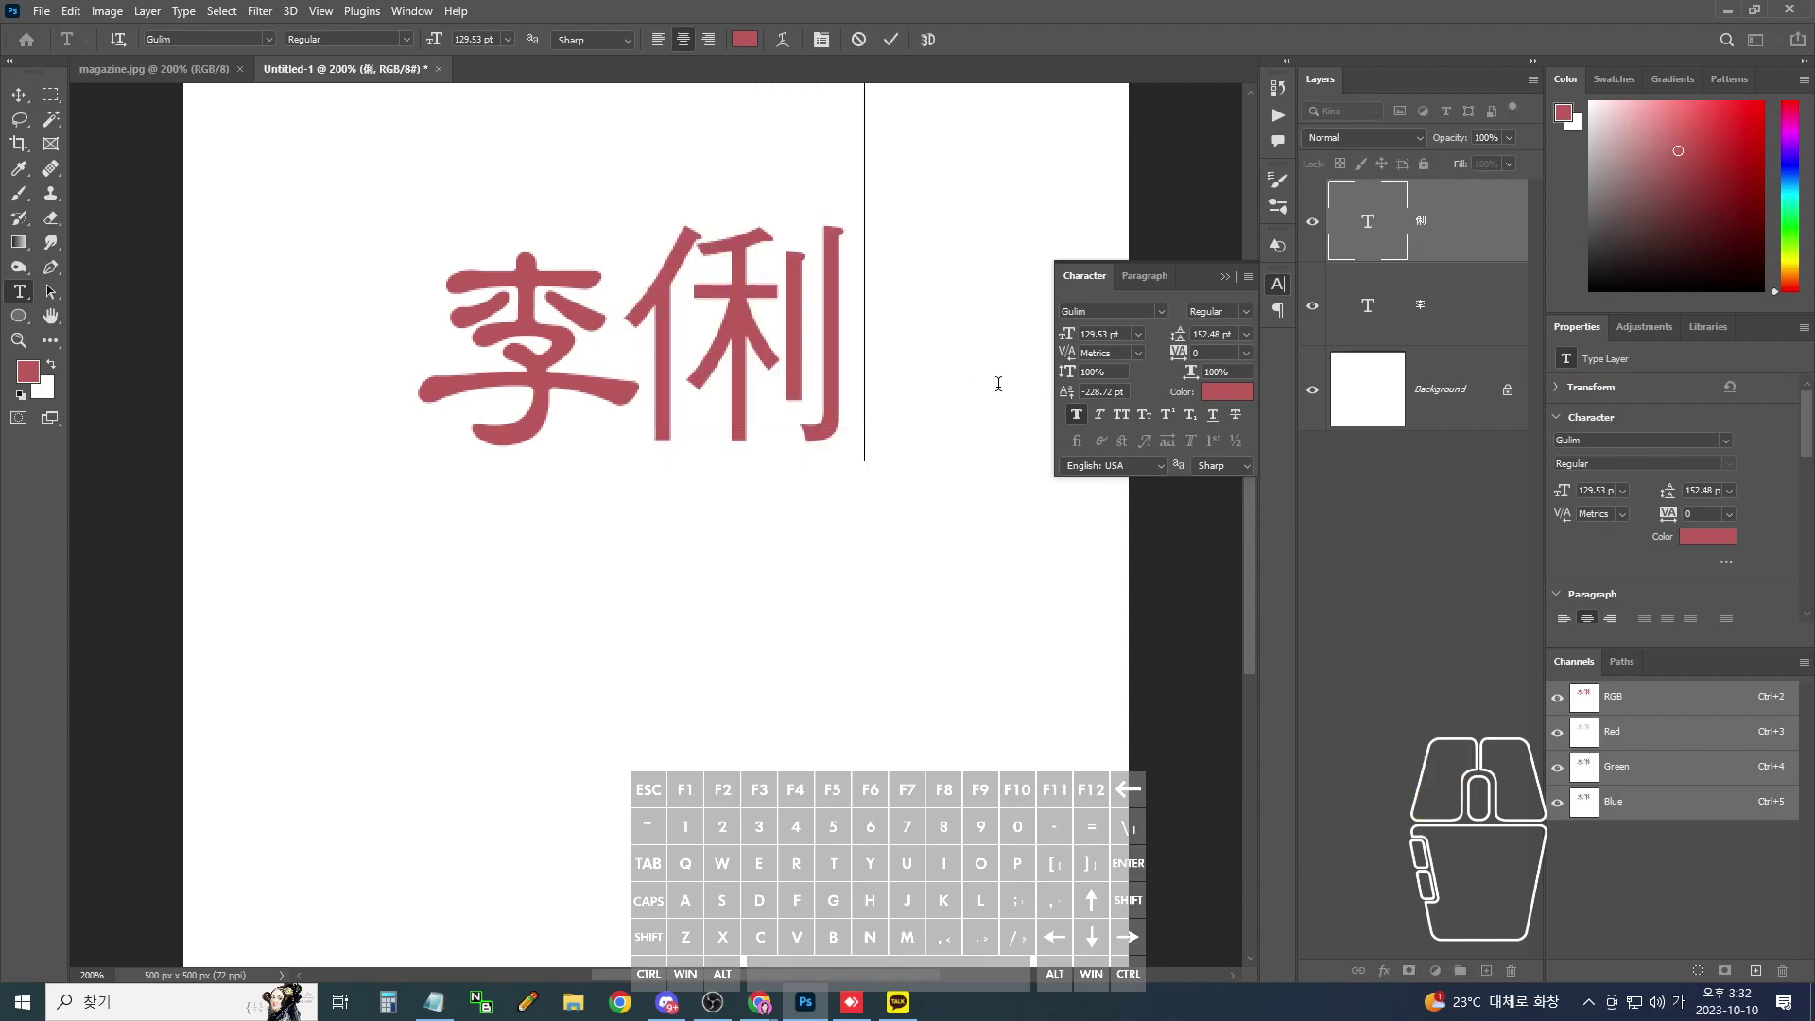
text(리)
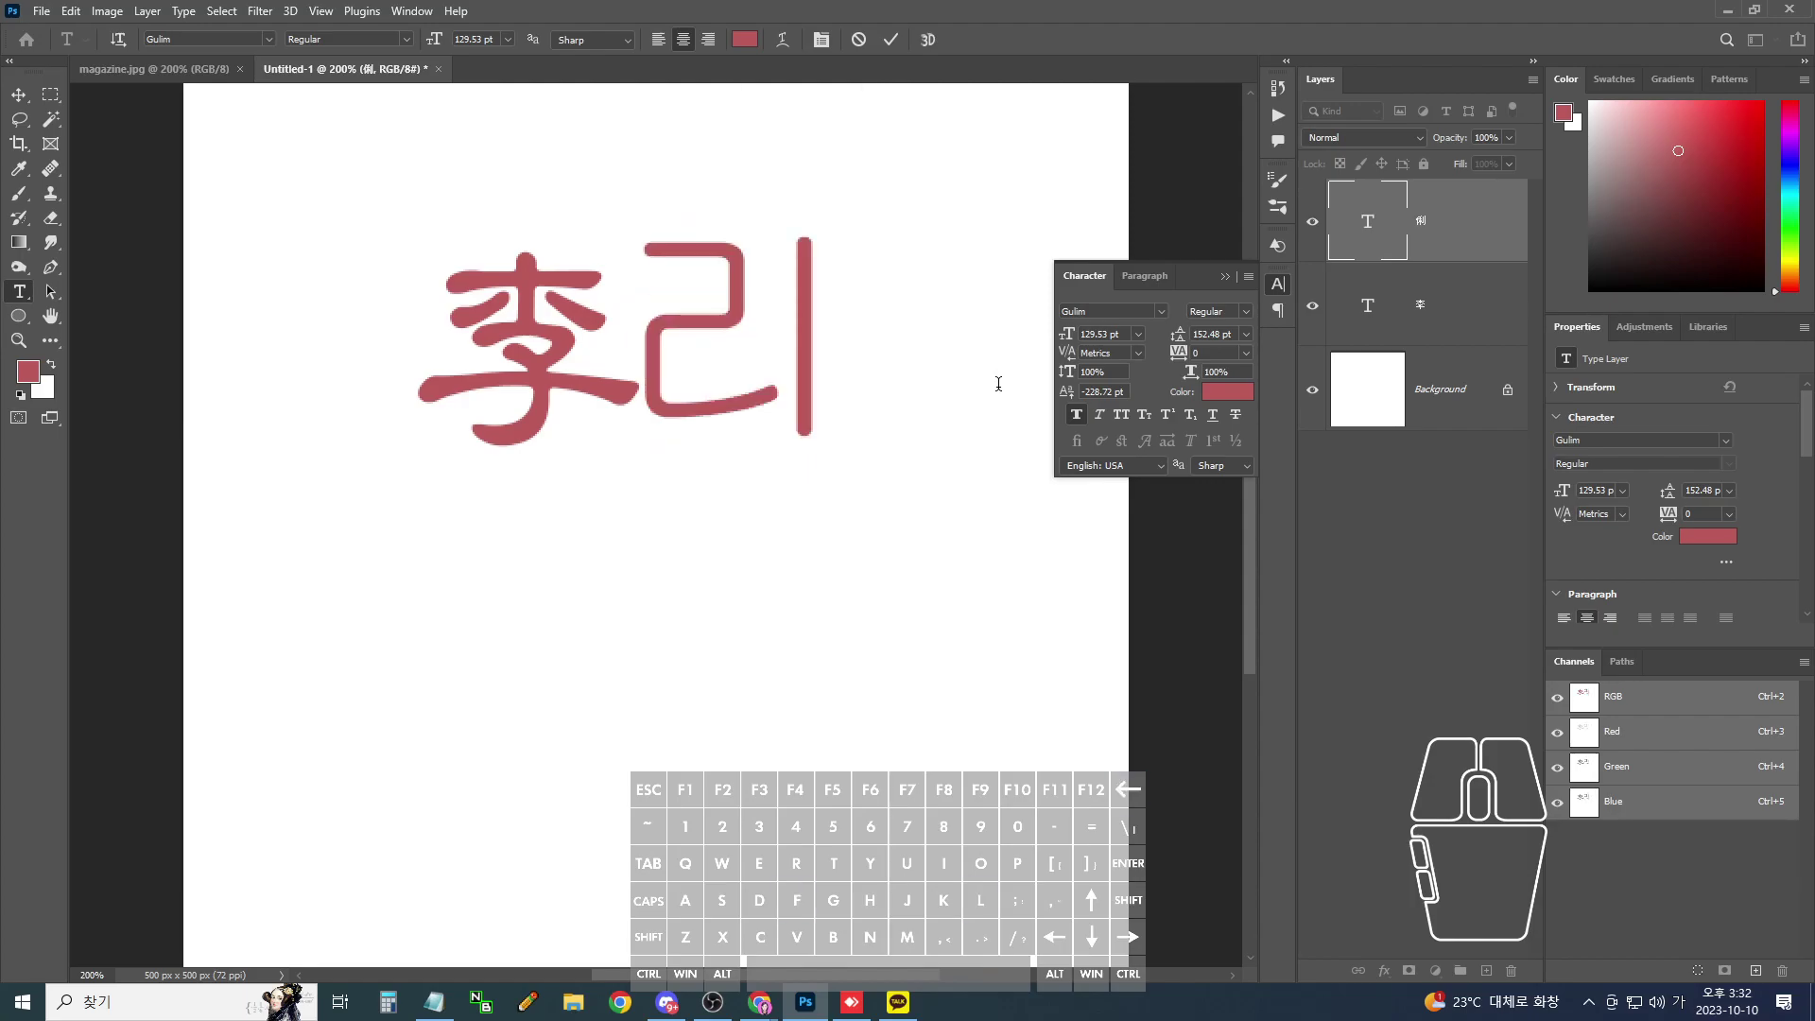
key(Hangul_Hanja)
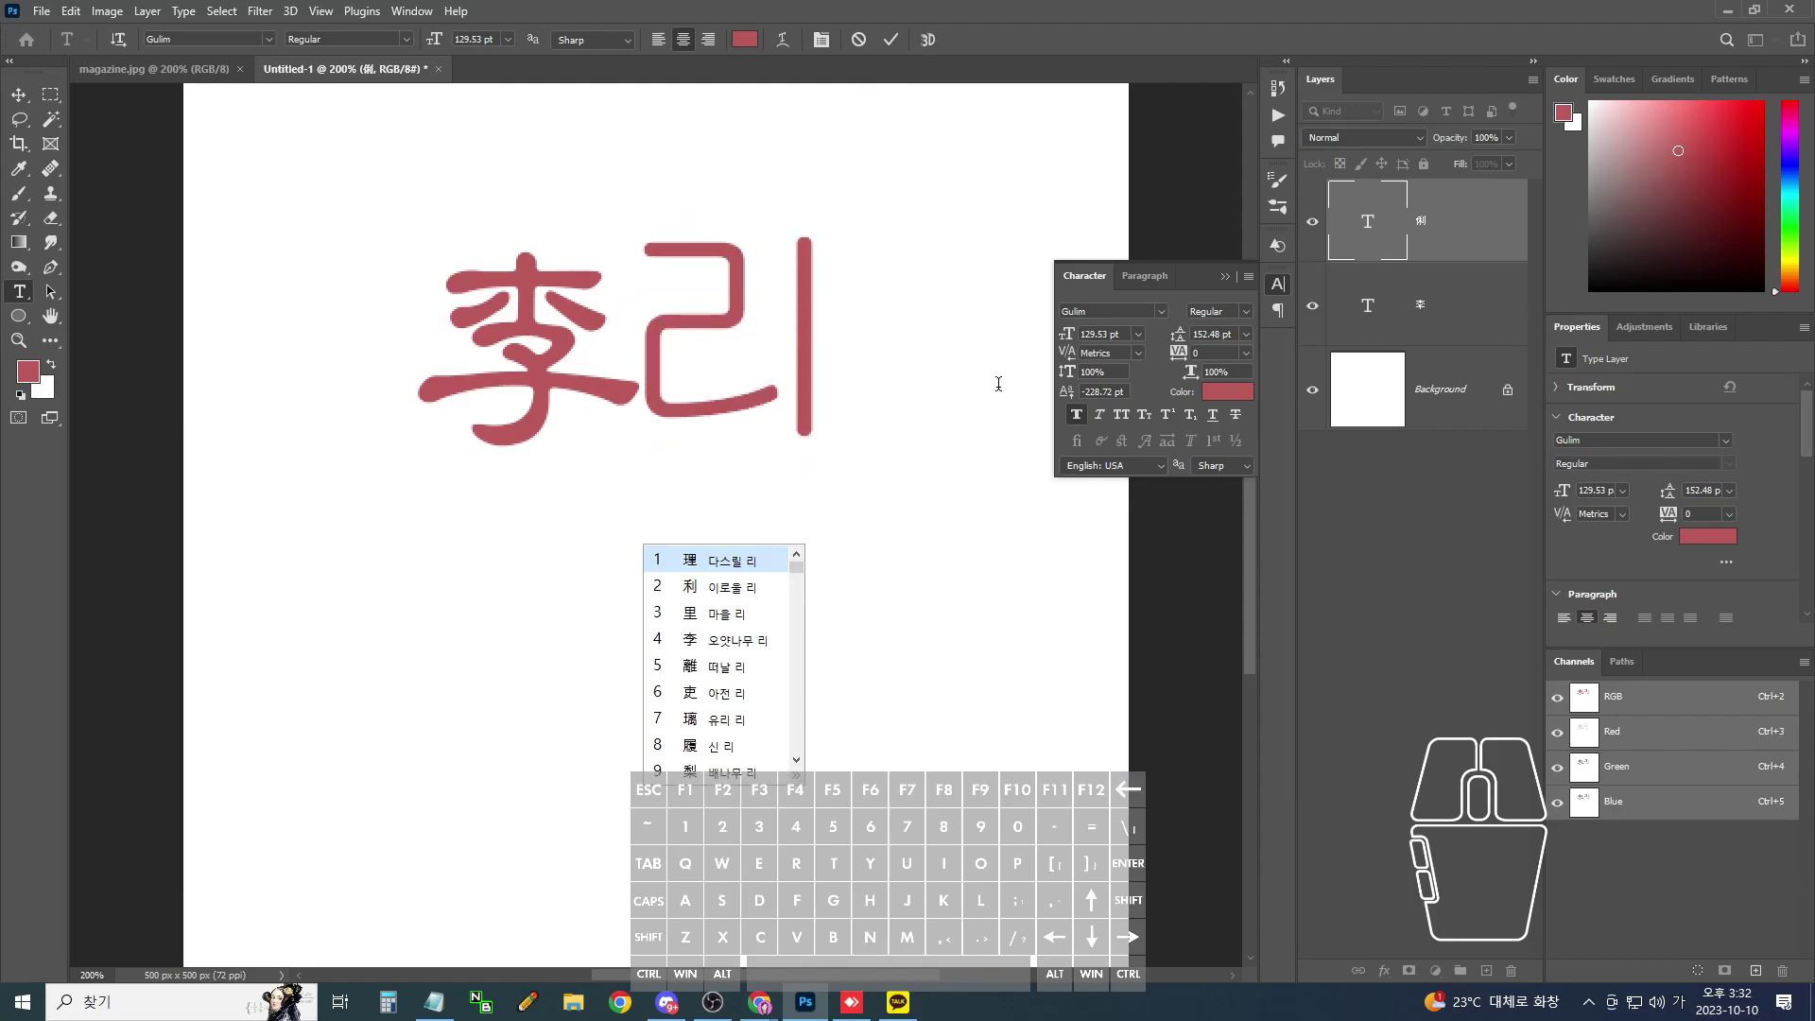
key(Down)
key(Down)
key(Down)
key(Down)
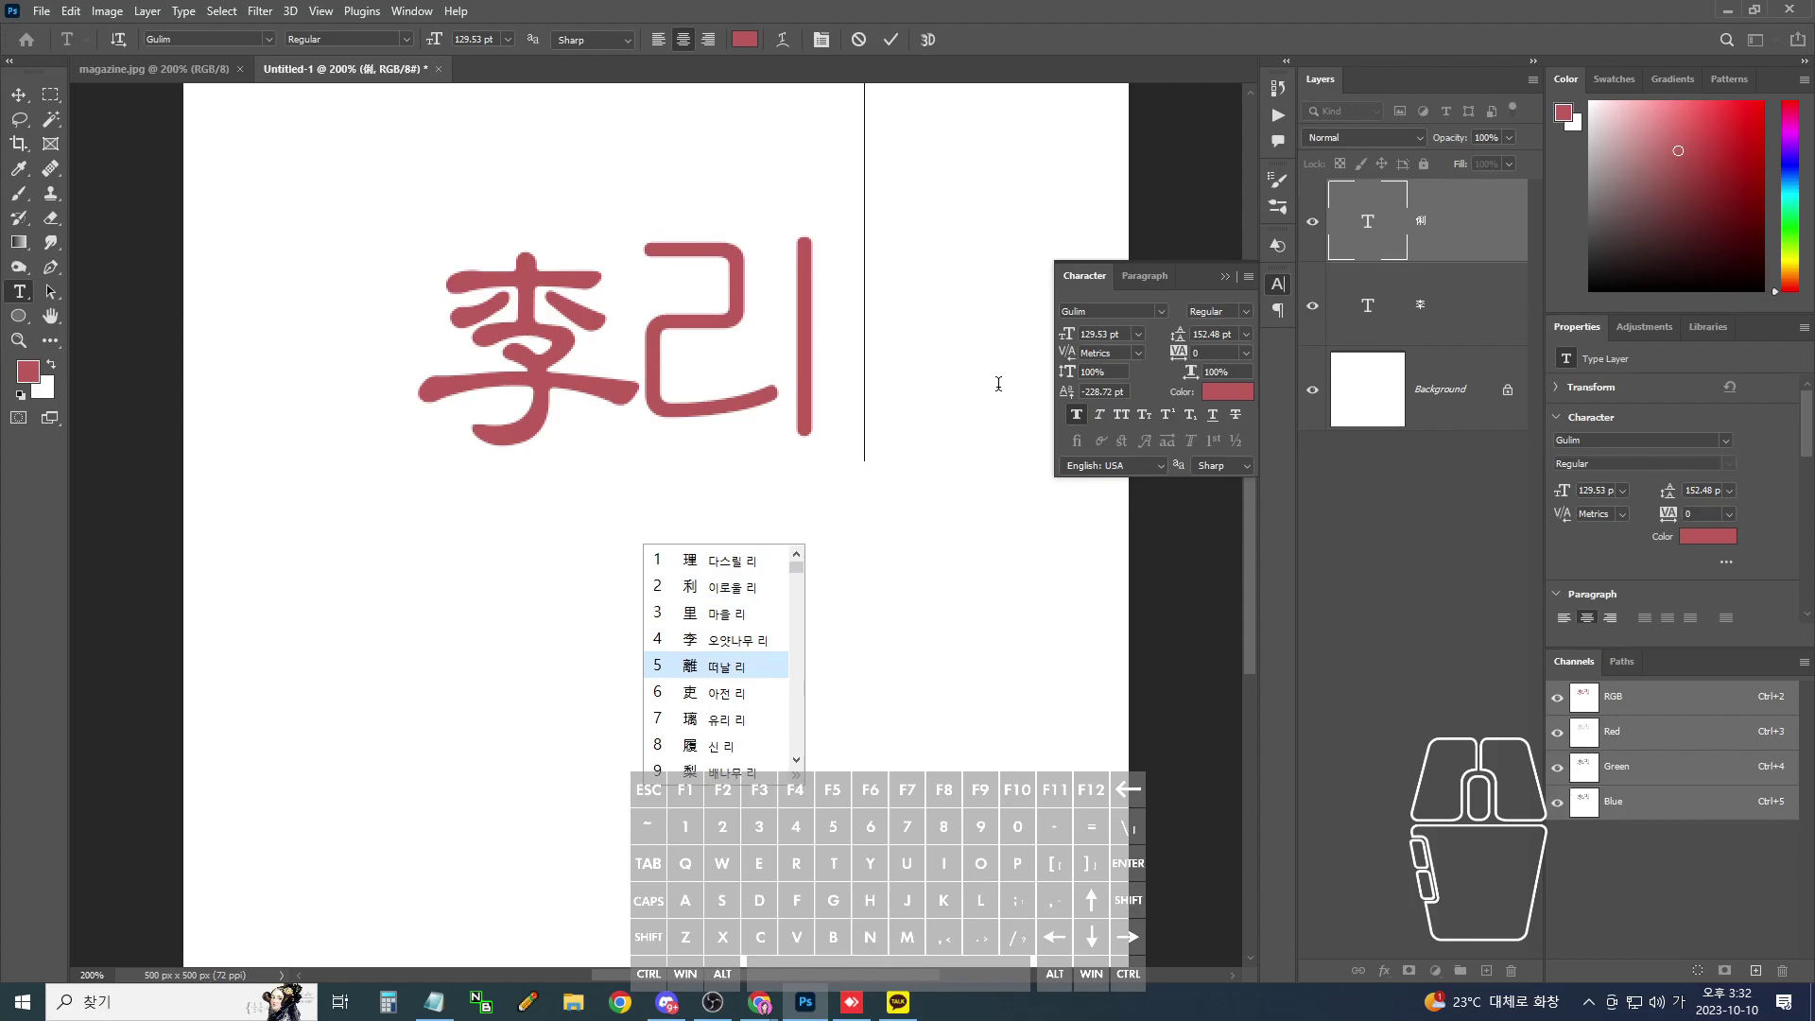
key(Page_Down)
key(Down)
key(Down)
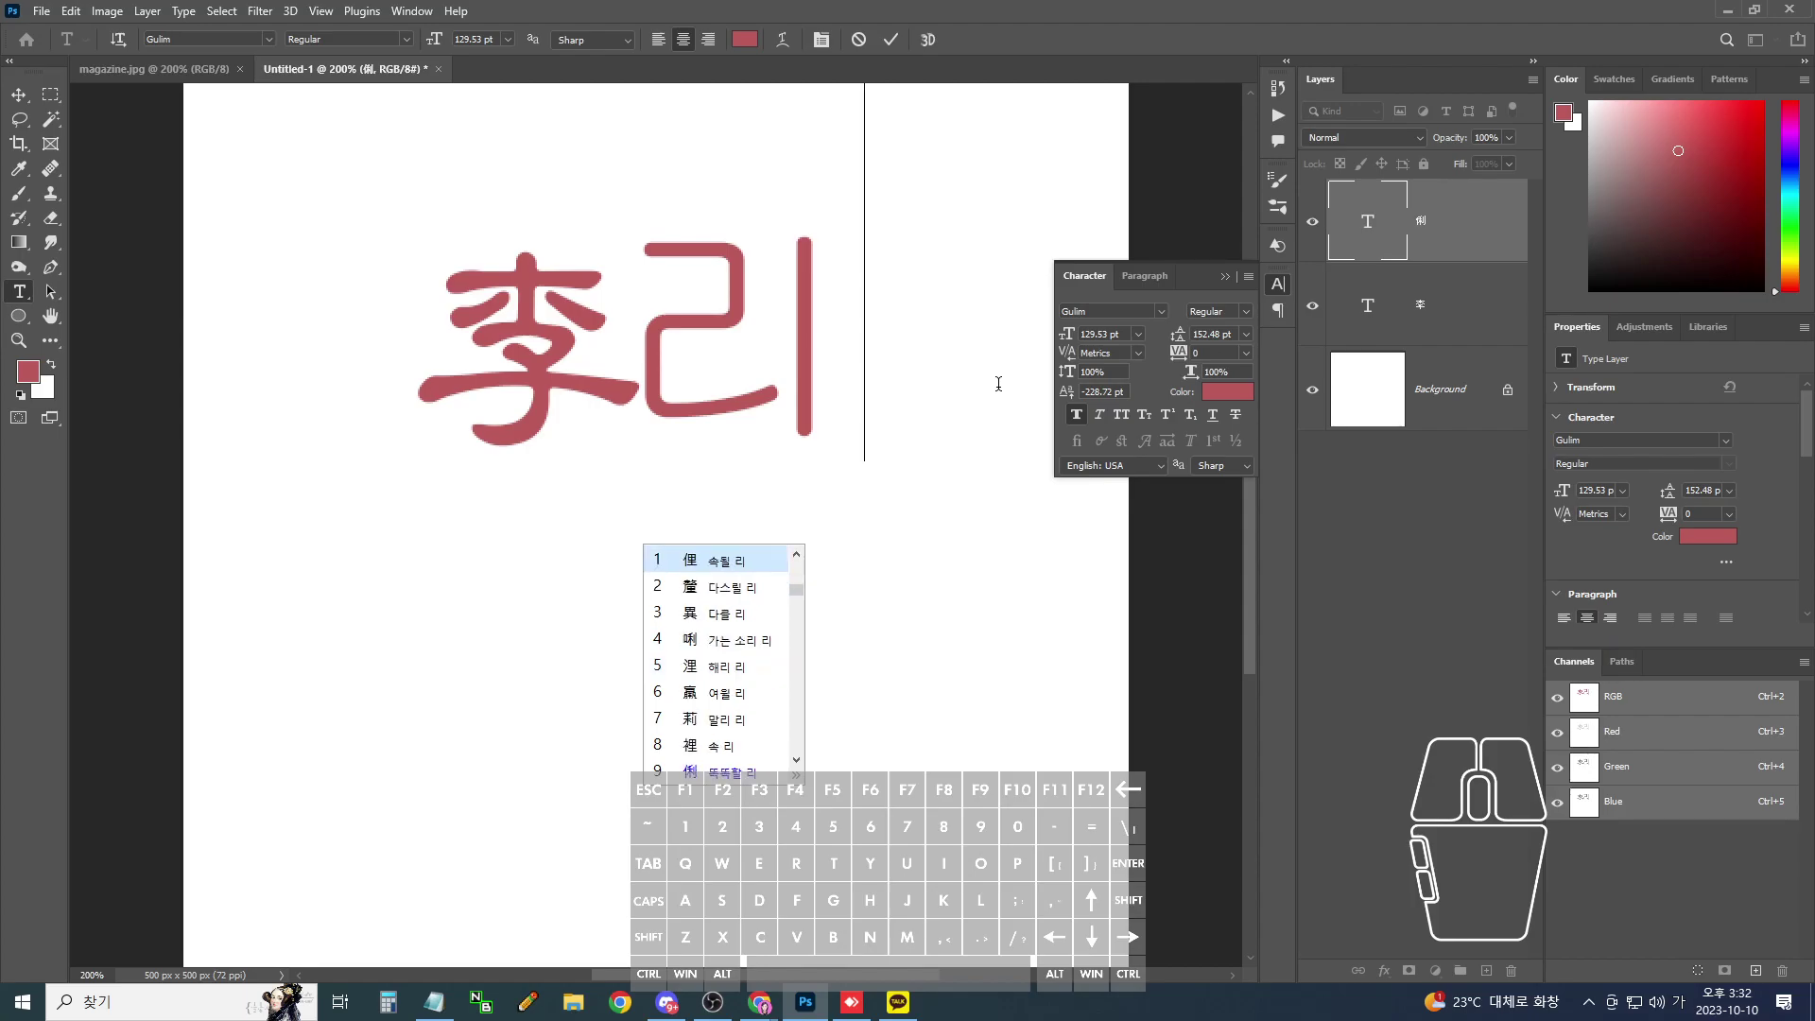
key(Return)
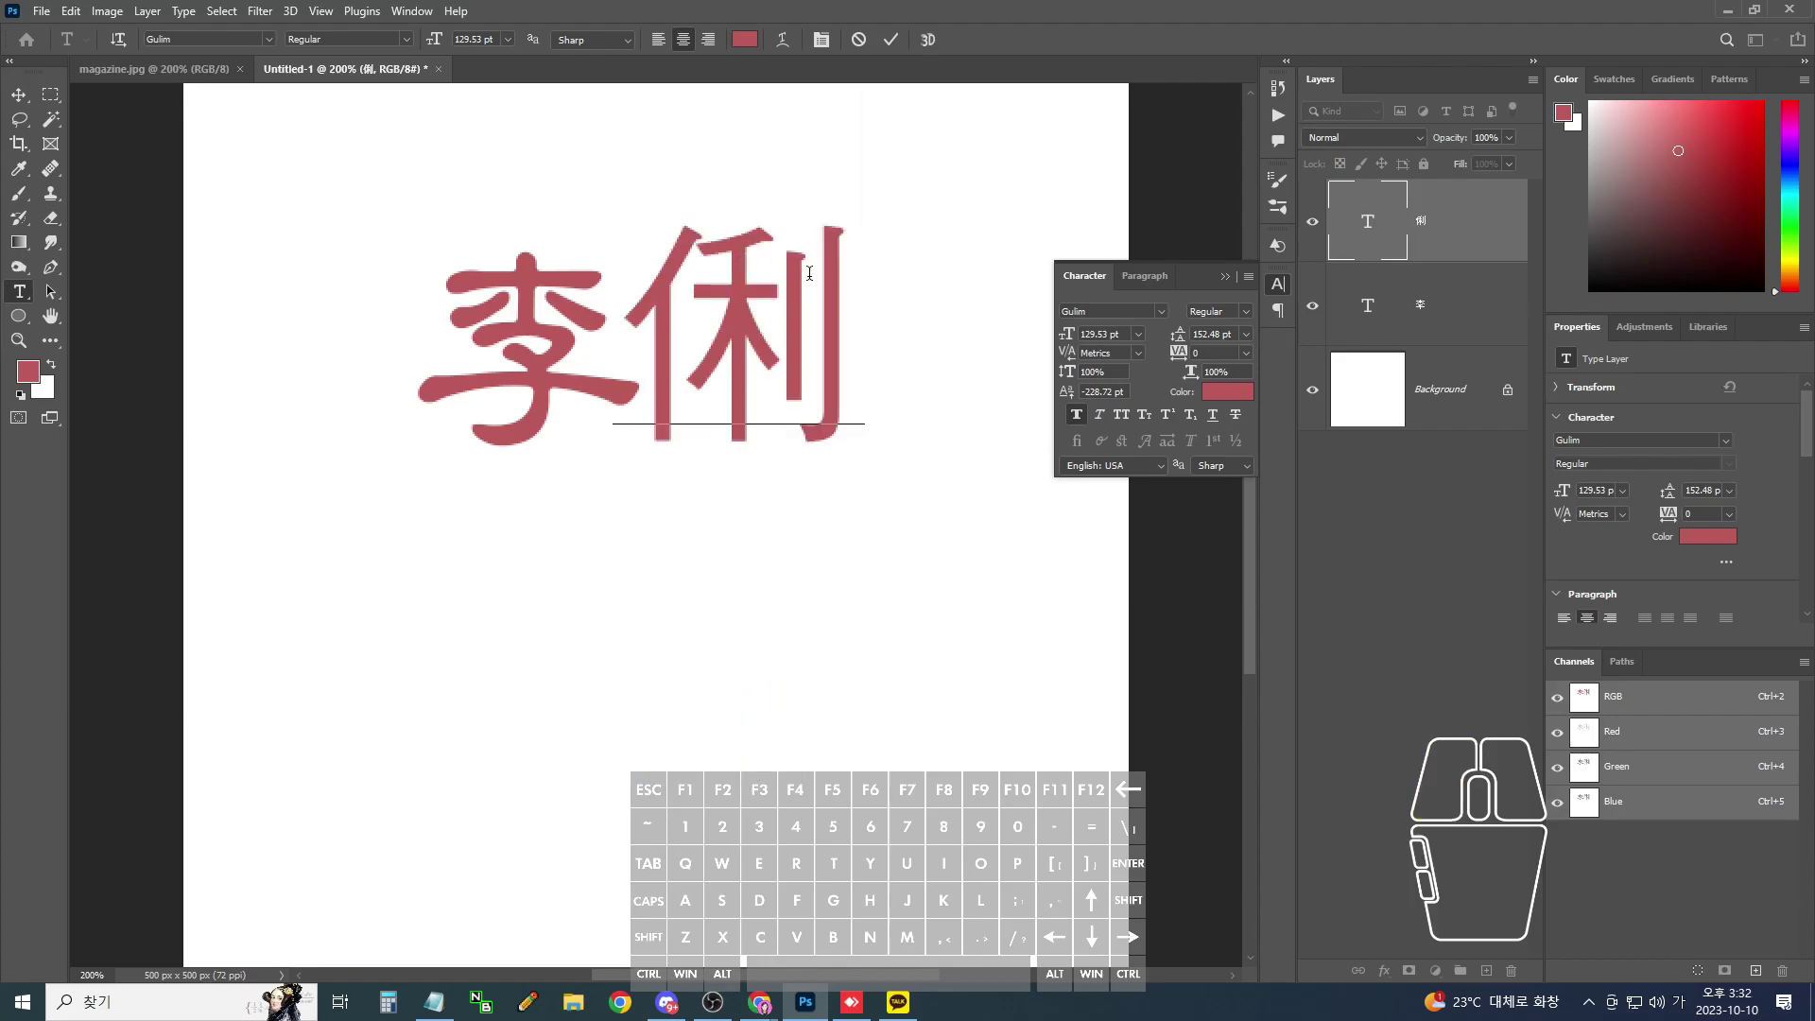
drag(836, 304, 573, 267)
click(268, 39)
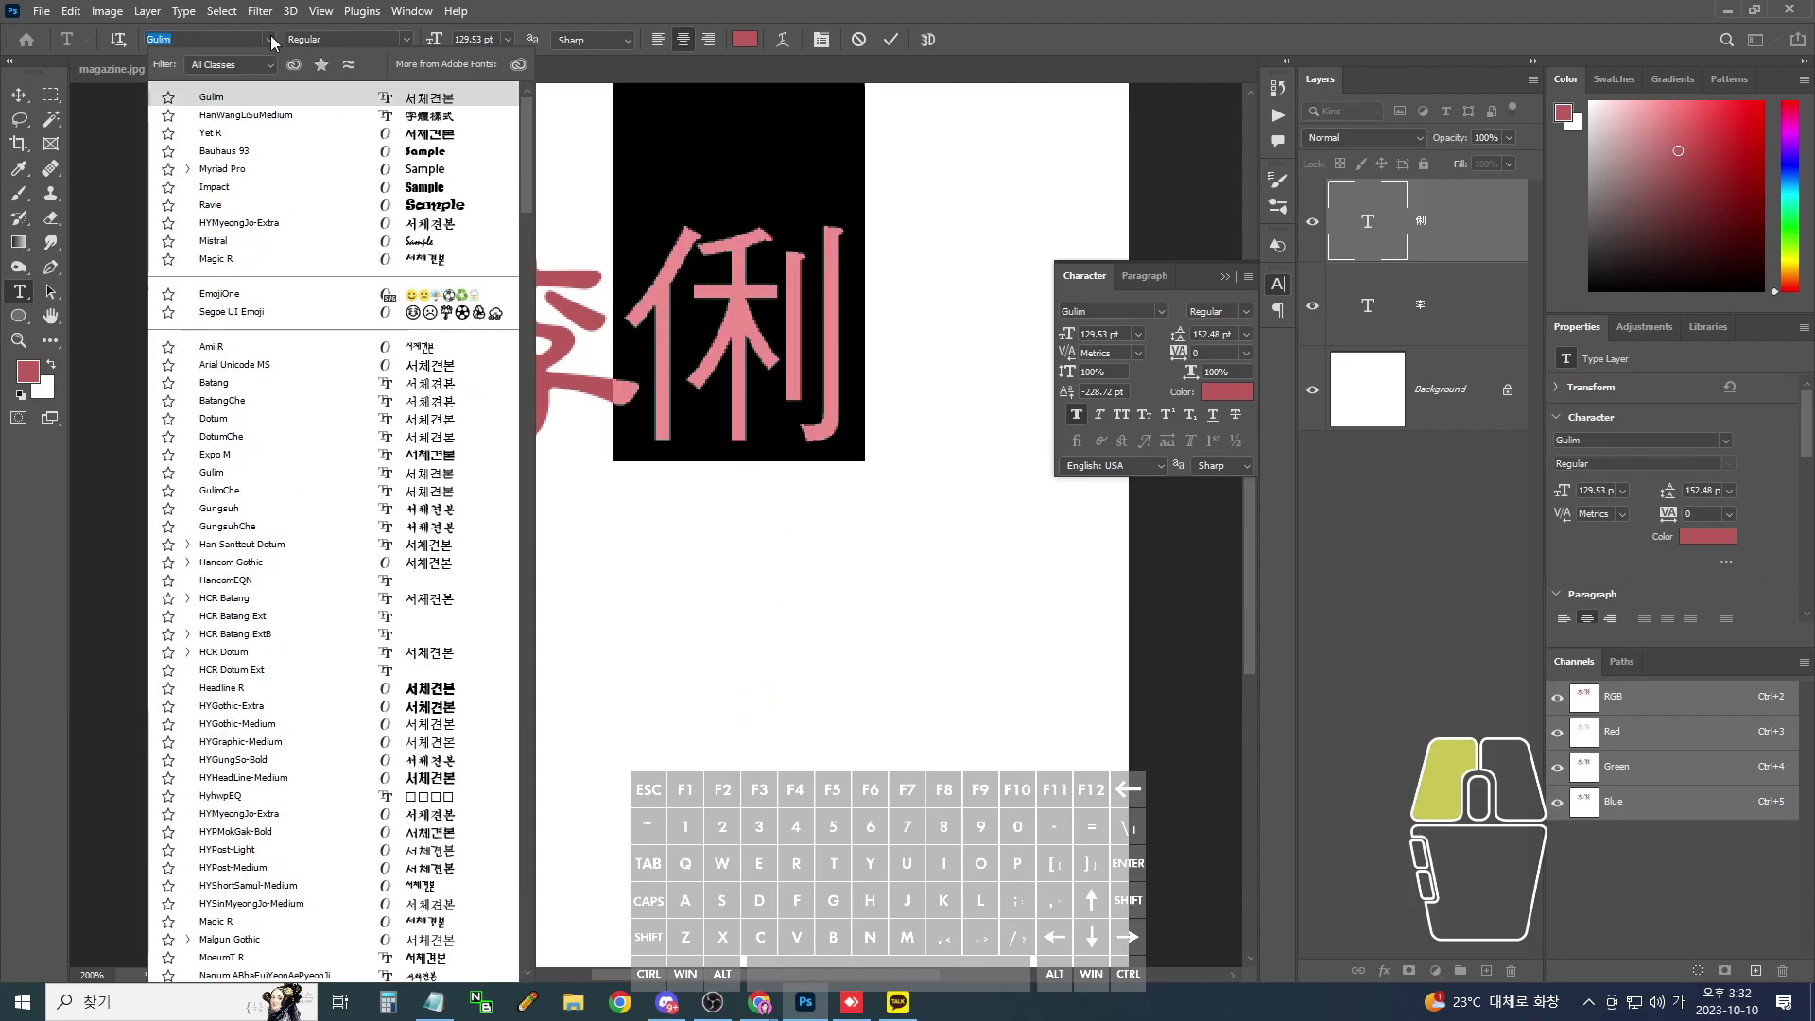
click(281, 118)
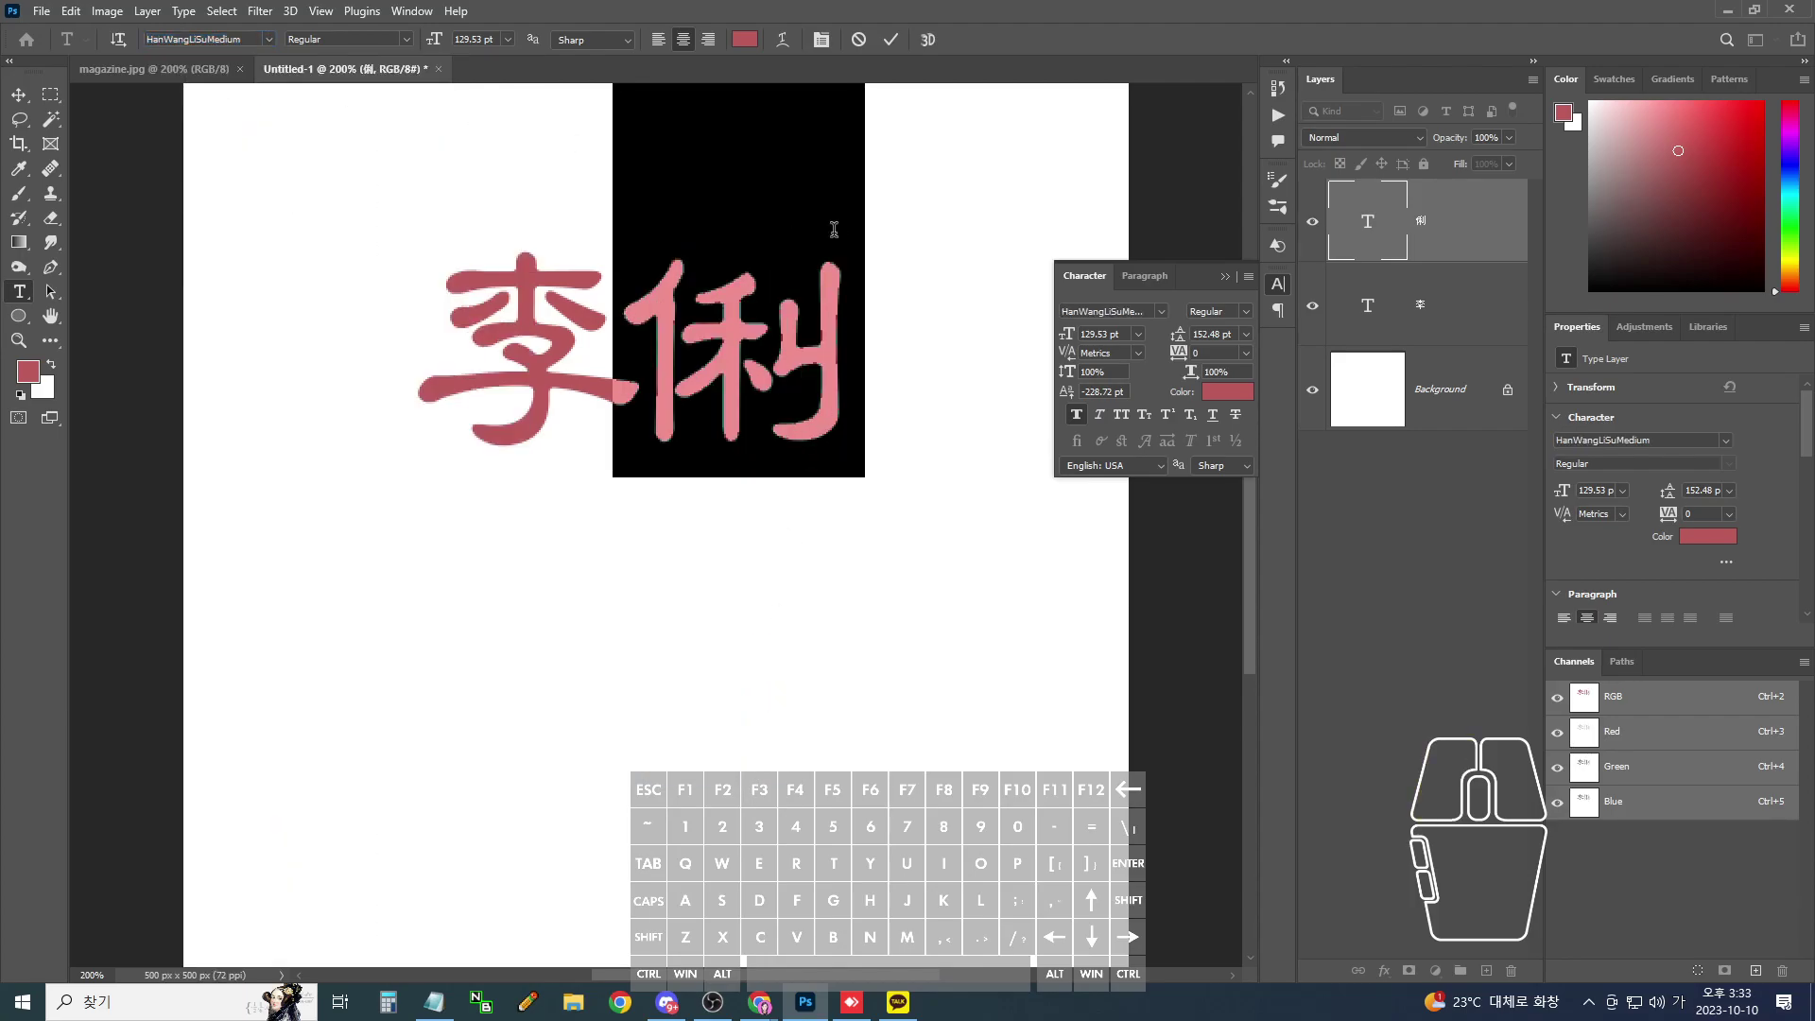
- Duplicate the 悧 text layer and drag the copy below the original
click(18, 95)
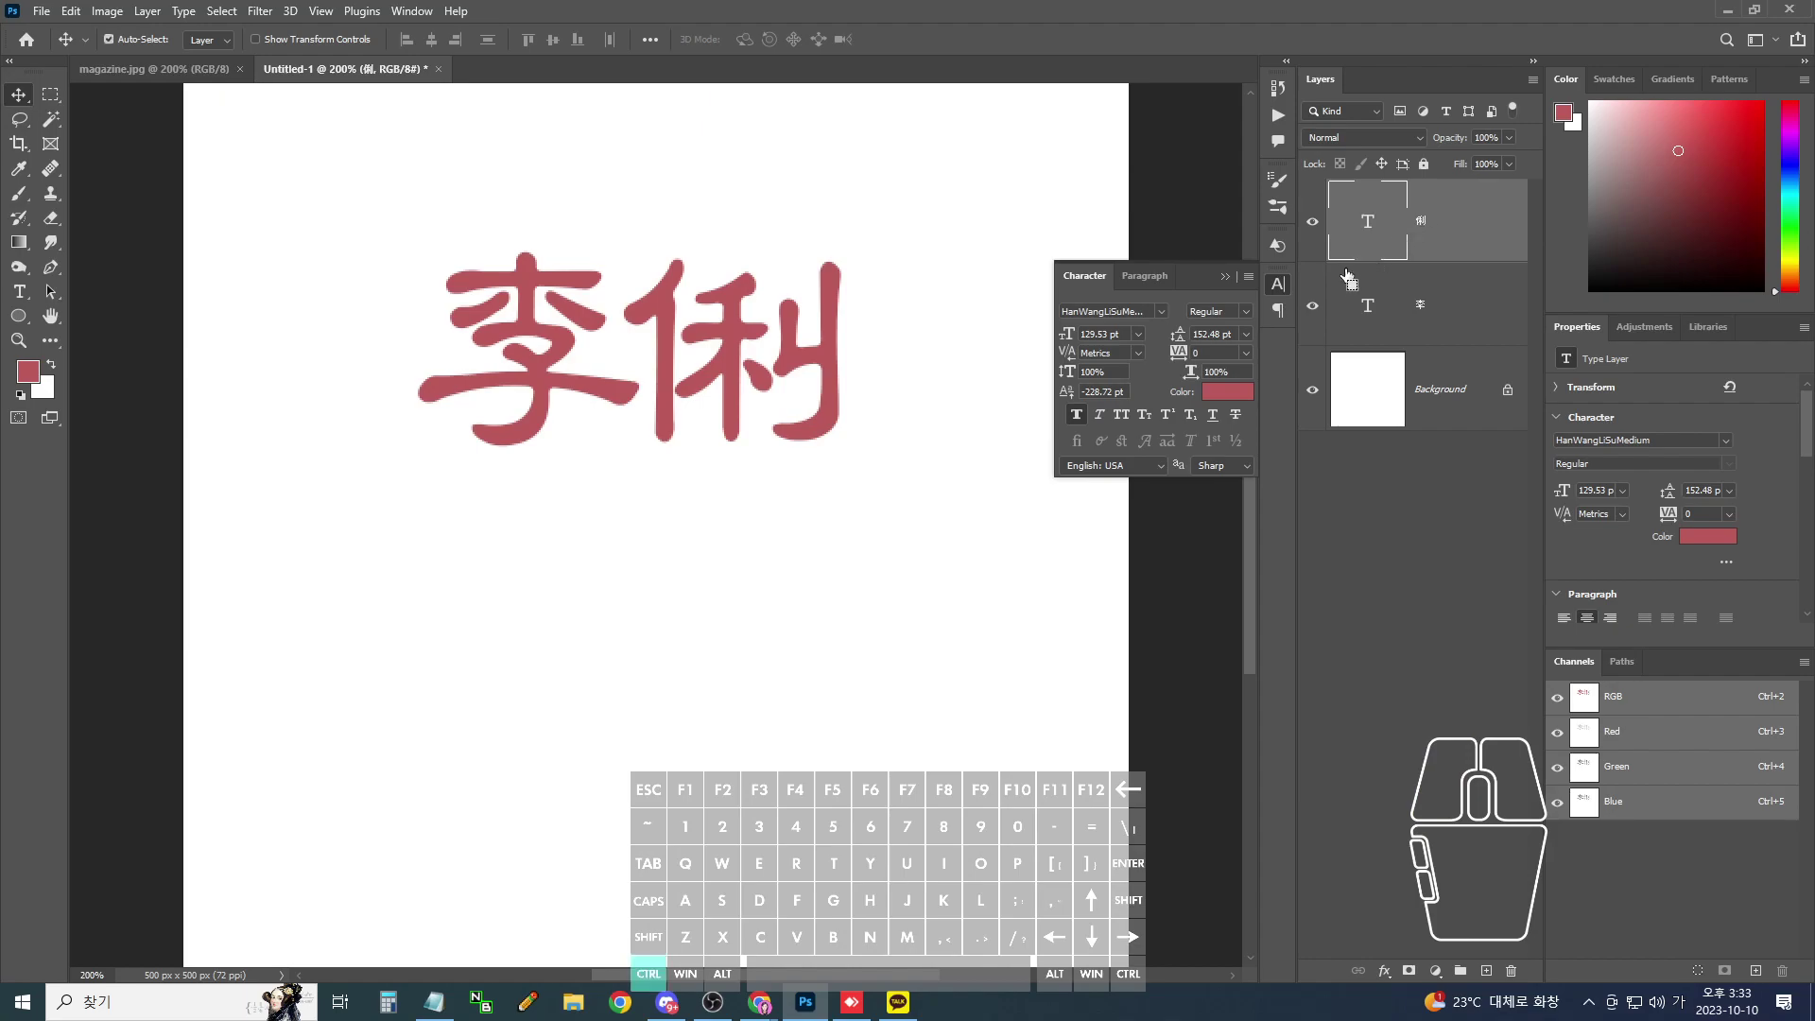
key(ctrl+j)
drag(844, 361, 832, 551)
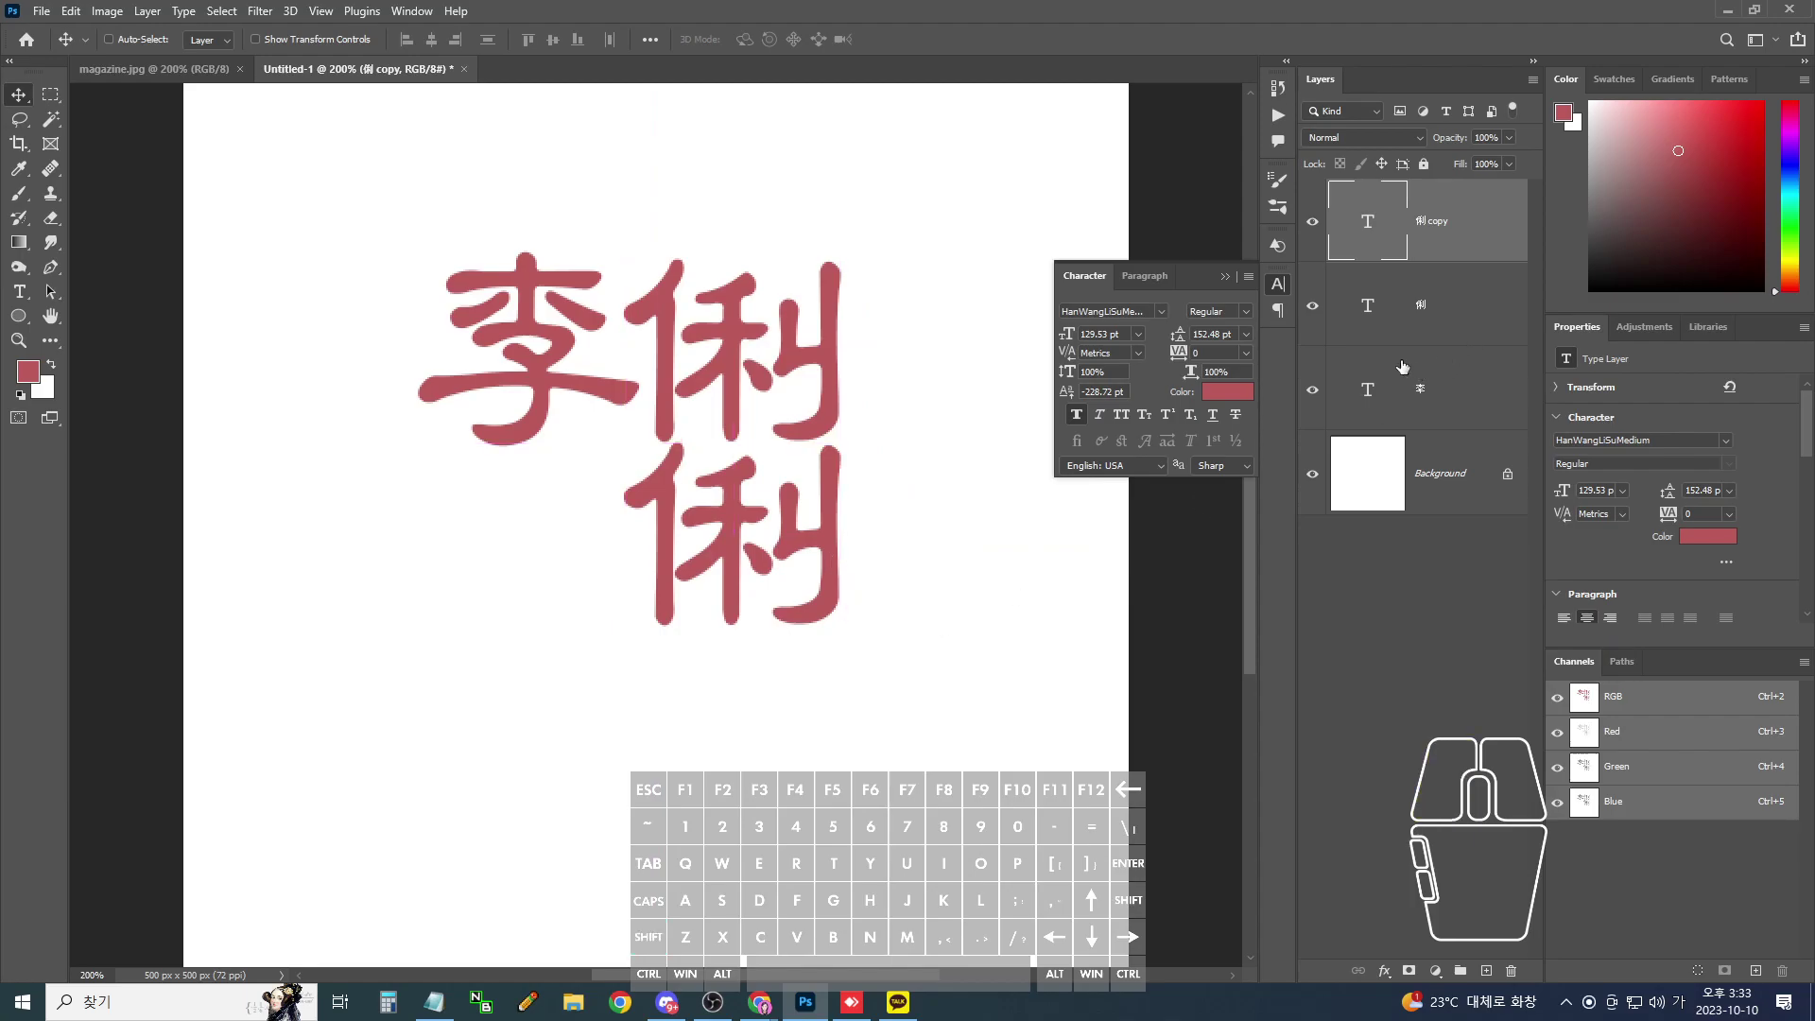
click(19, 291)
click(816, 533)
drag(817, 533, 595, 519)
click(605, 519)
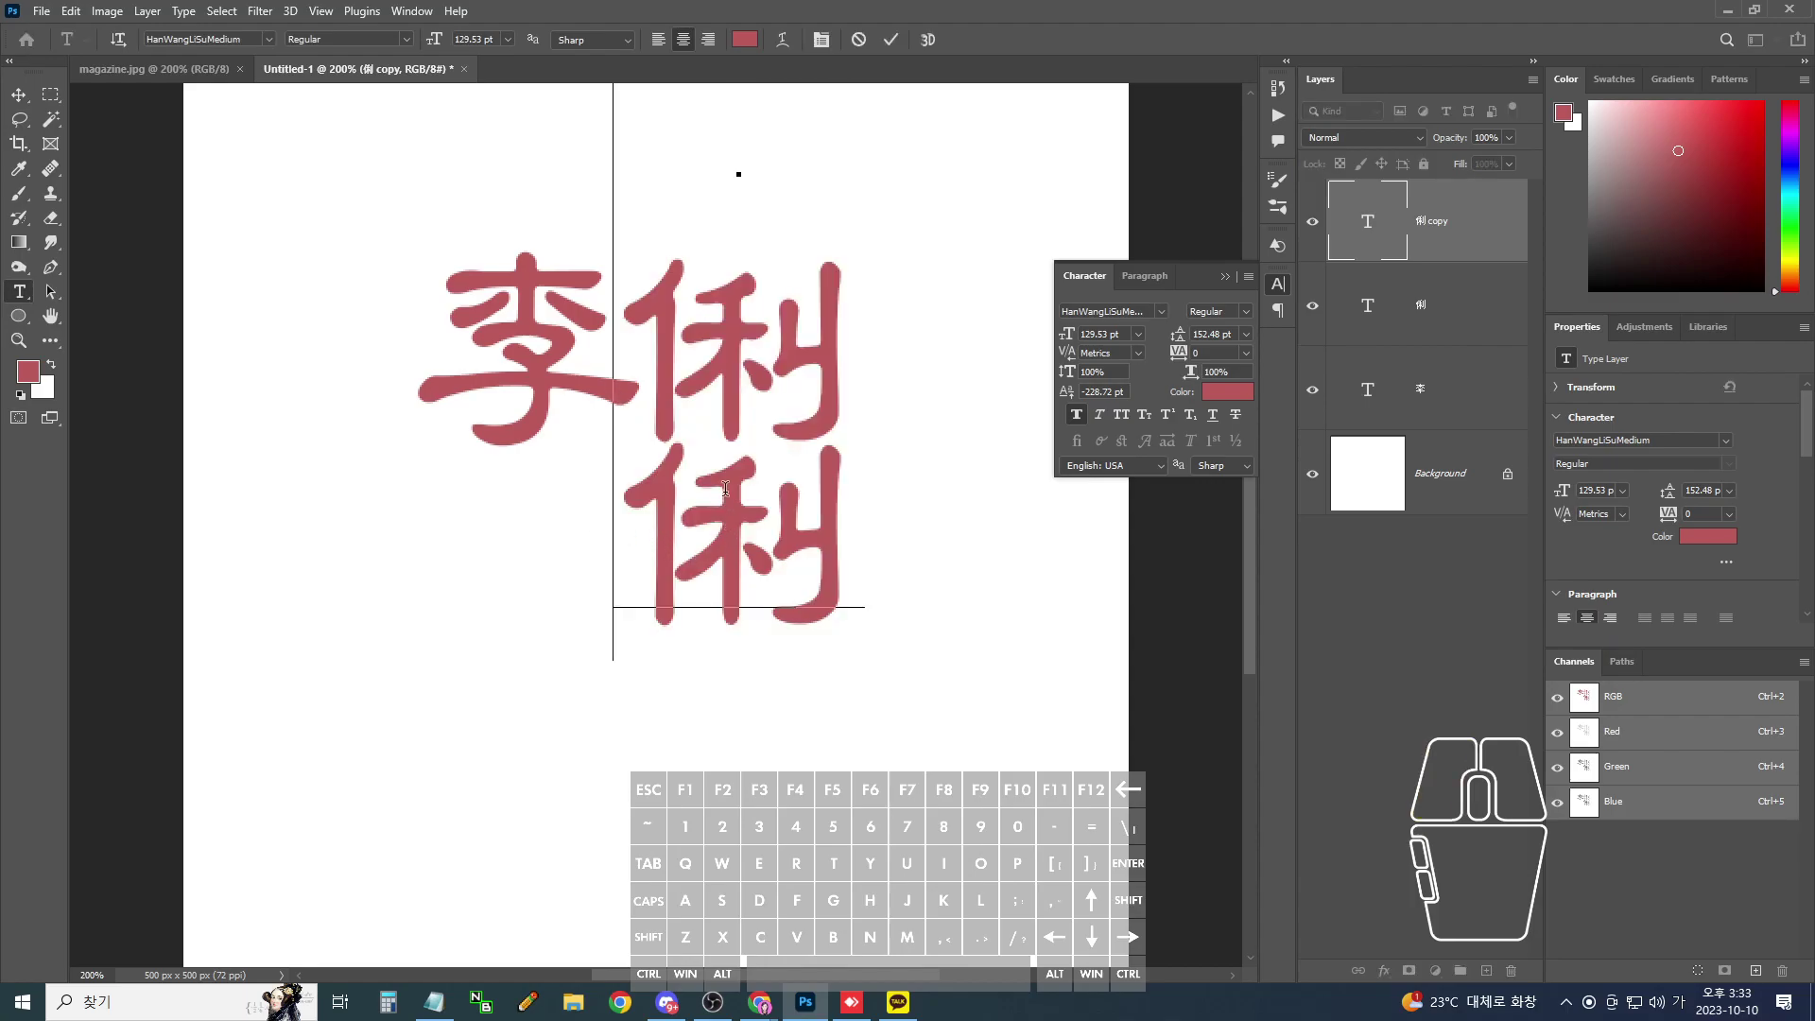
key(Delete)
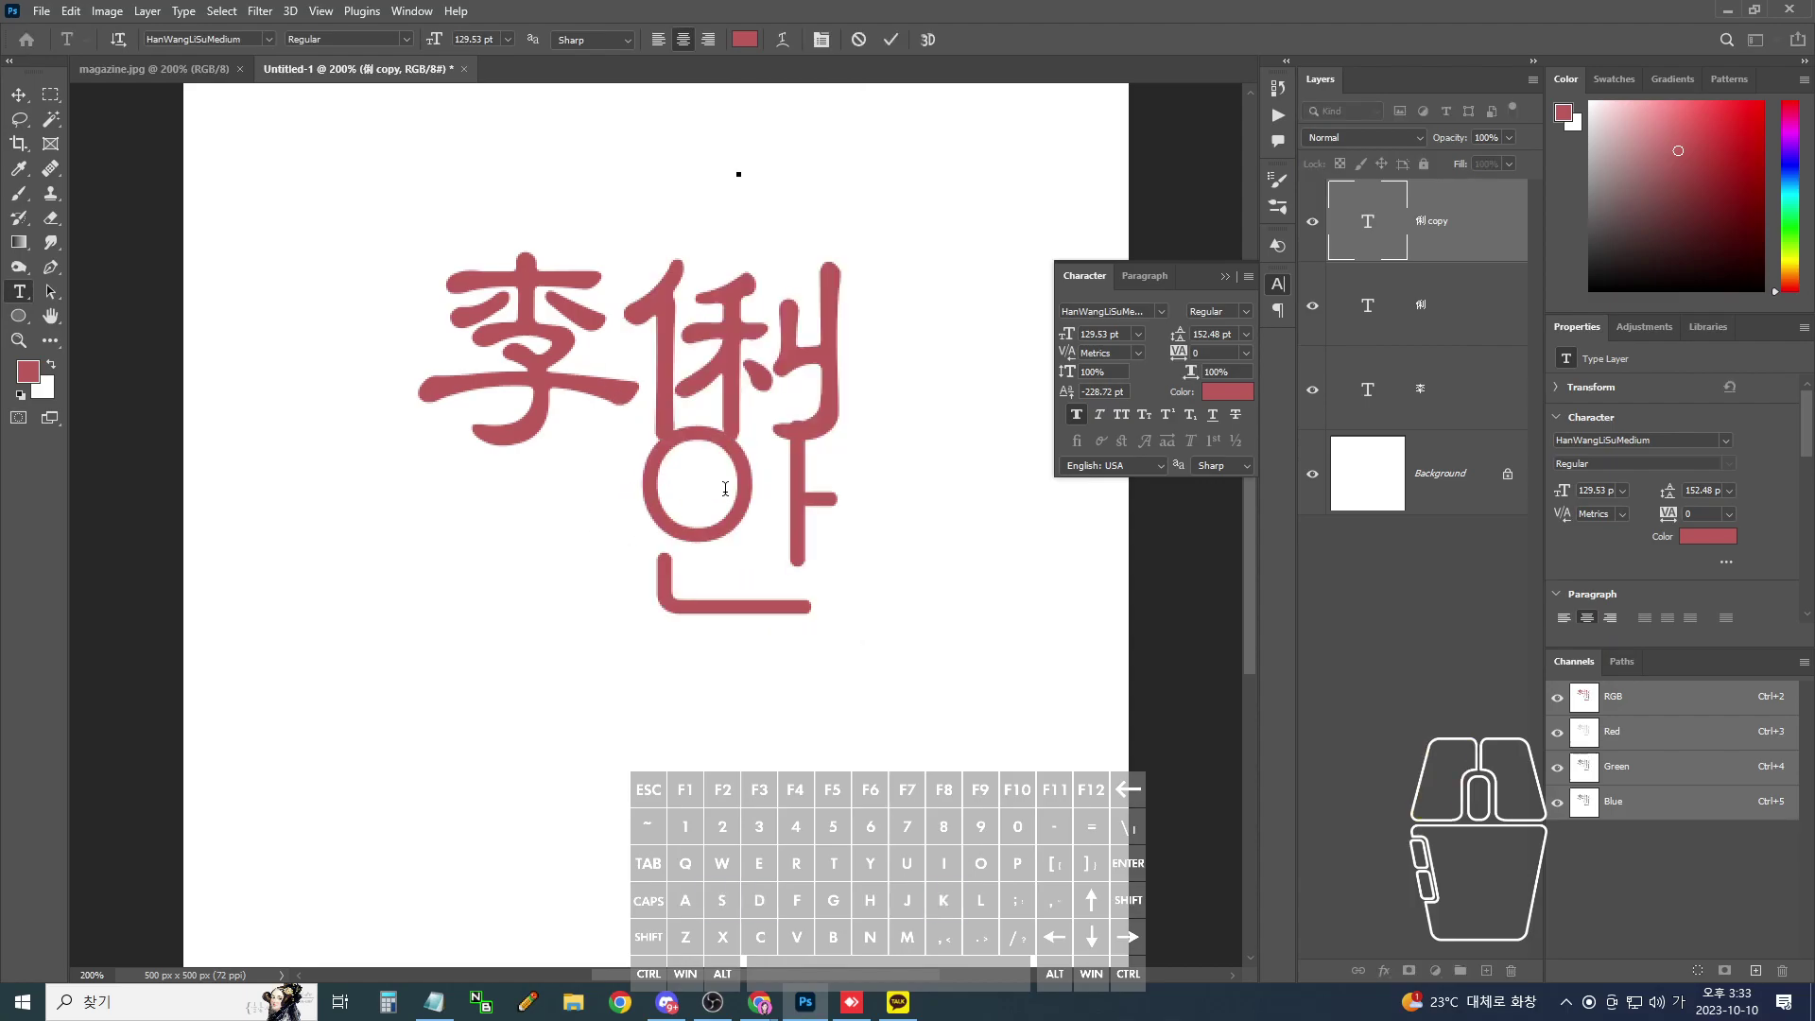
key(Hangul_Hanja)
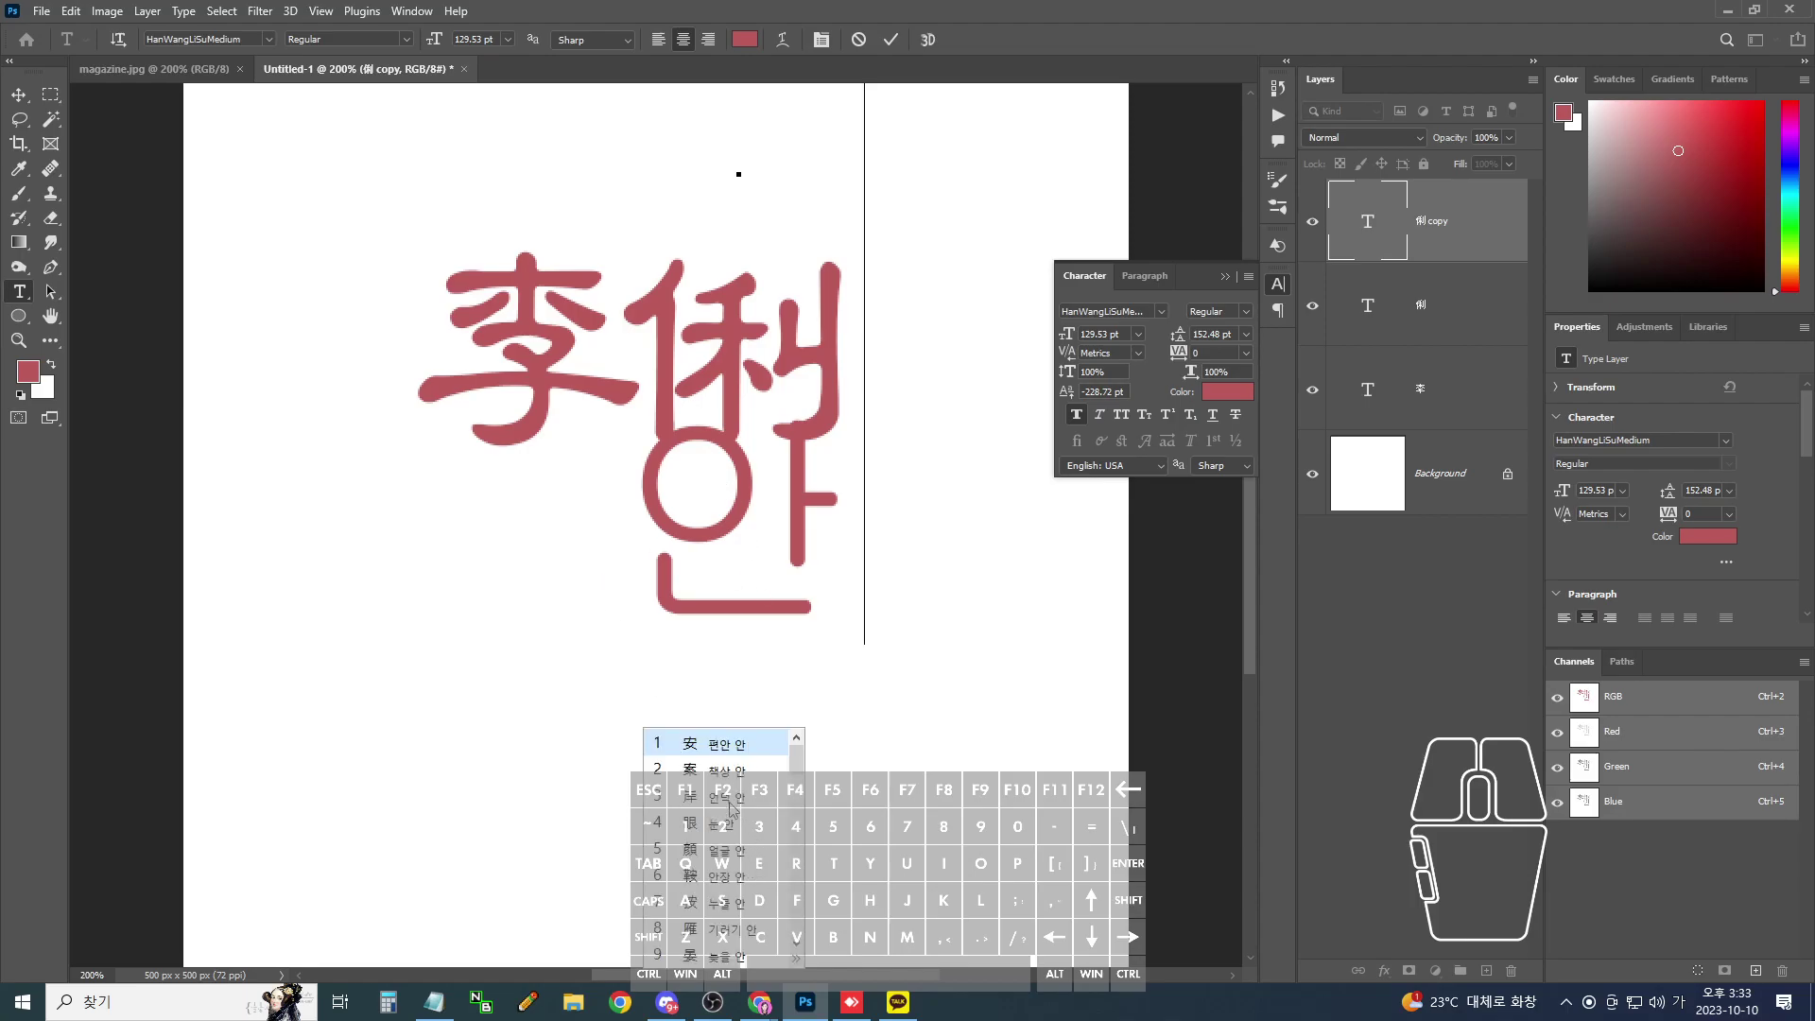
click(732, 806)
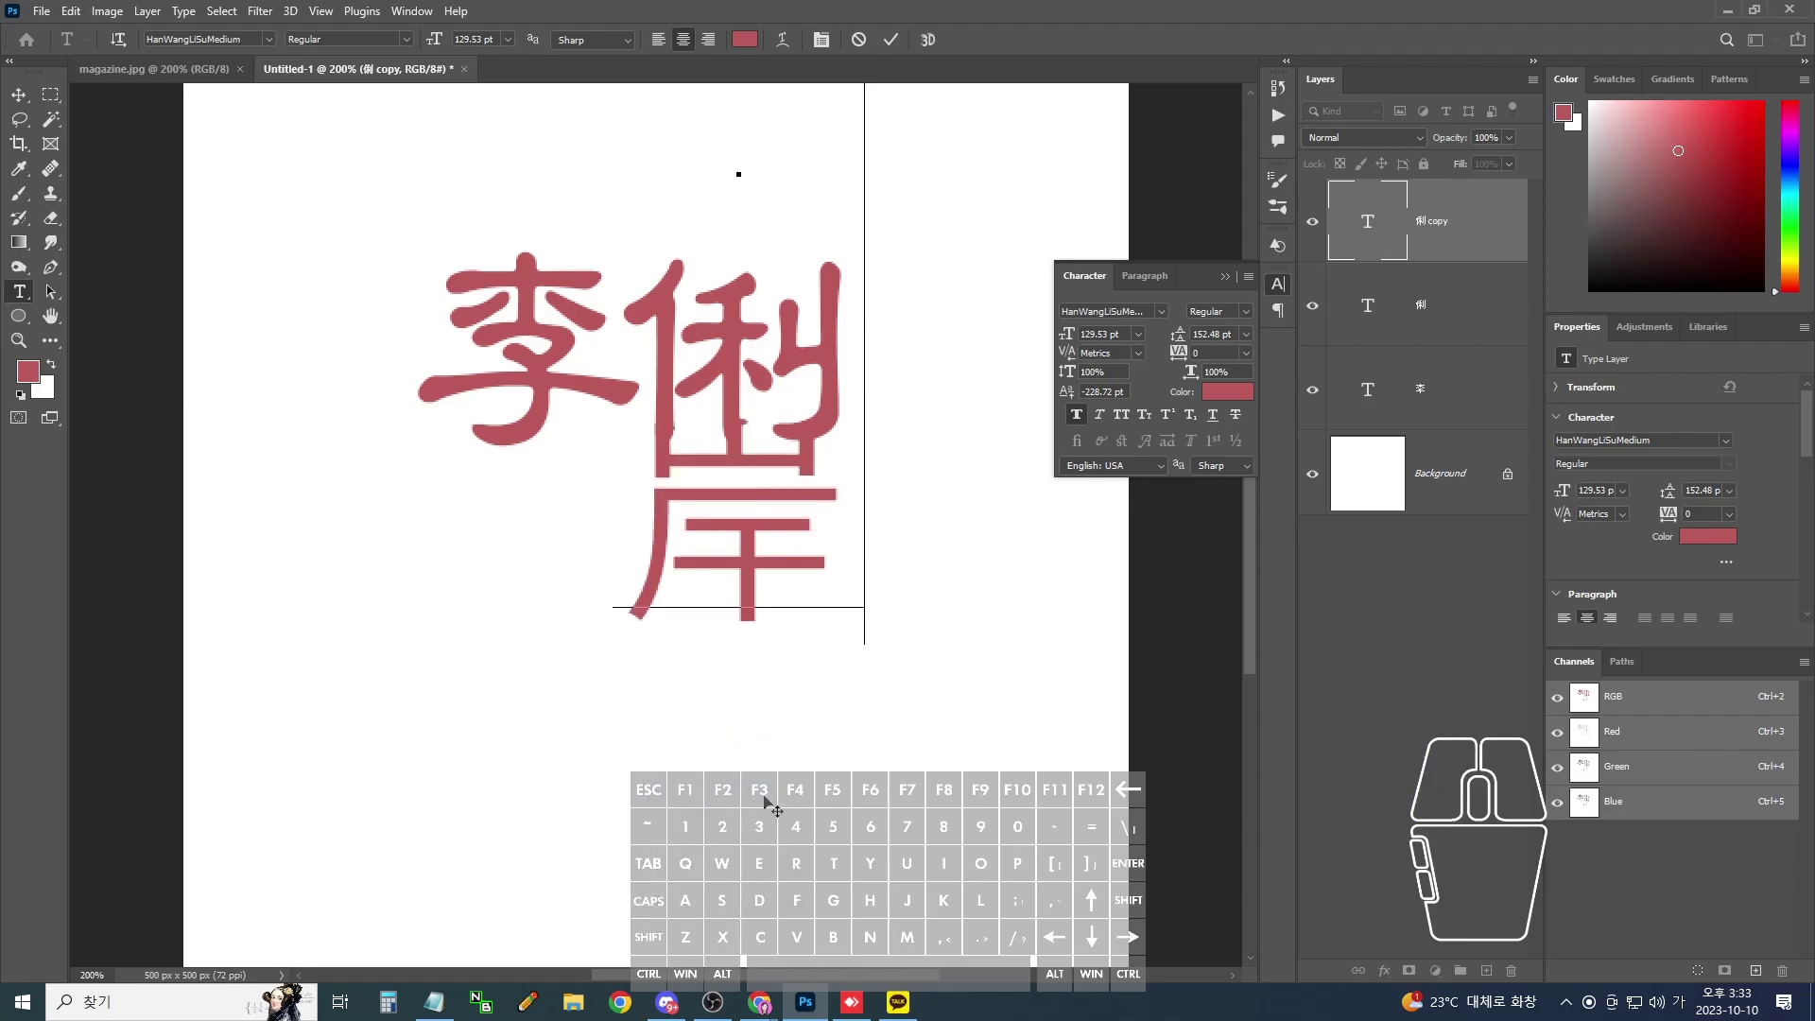
- Set 岸 in HanWangLiSuMedium, nudge it down, and duplicate its layer
double_click(824, 491)
click(270, 38)
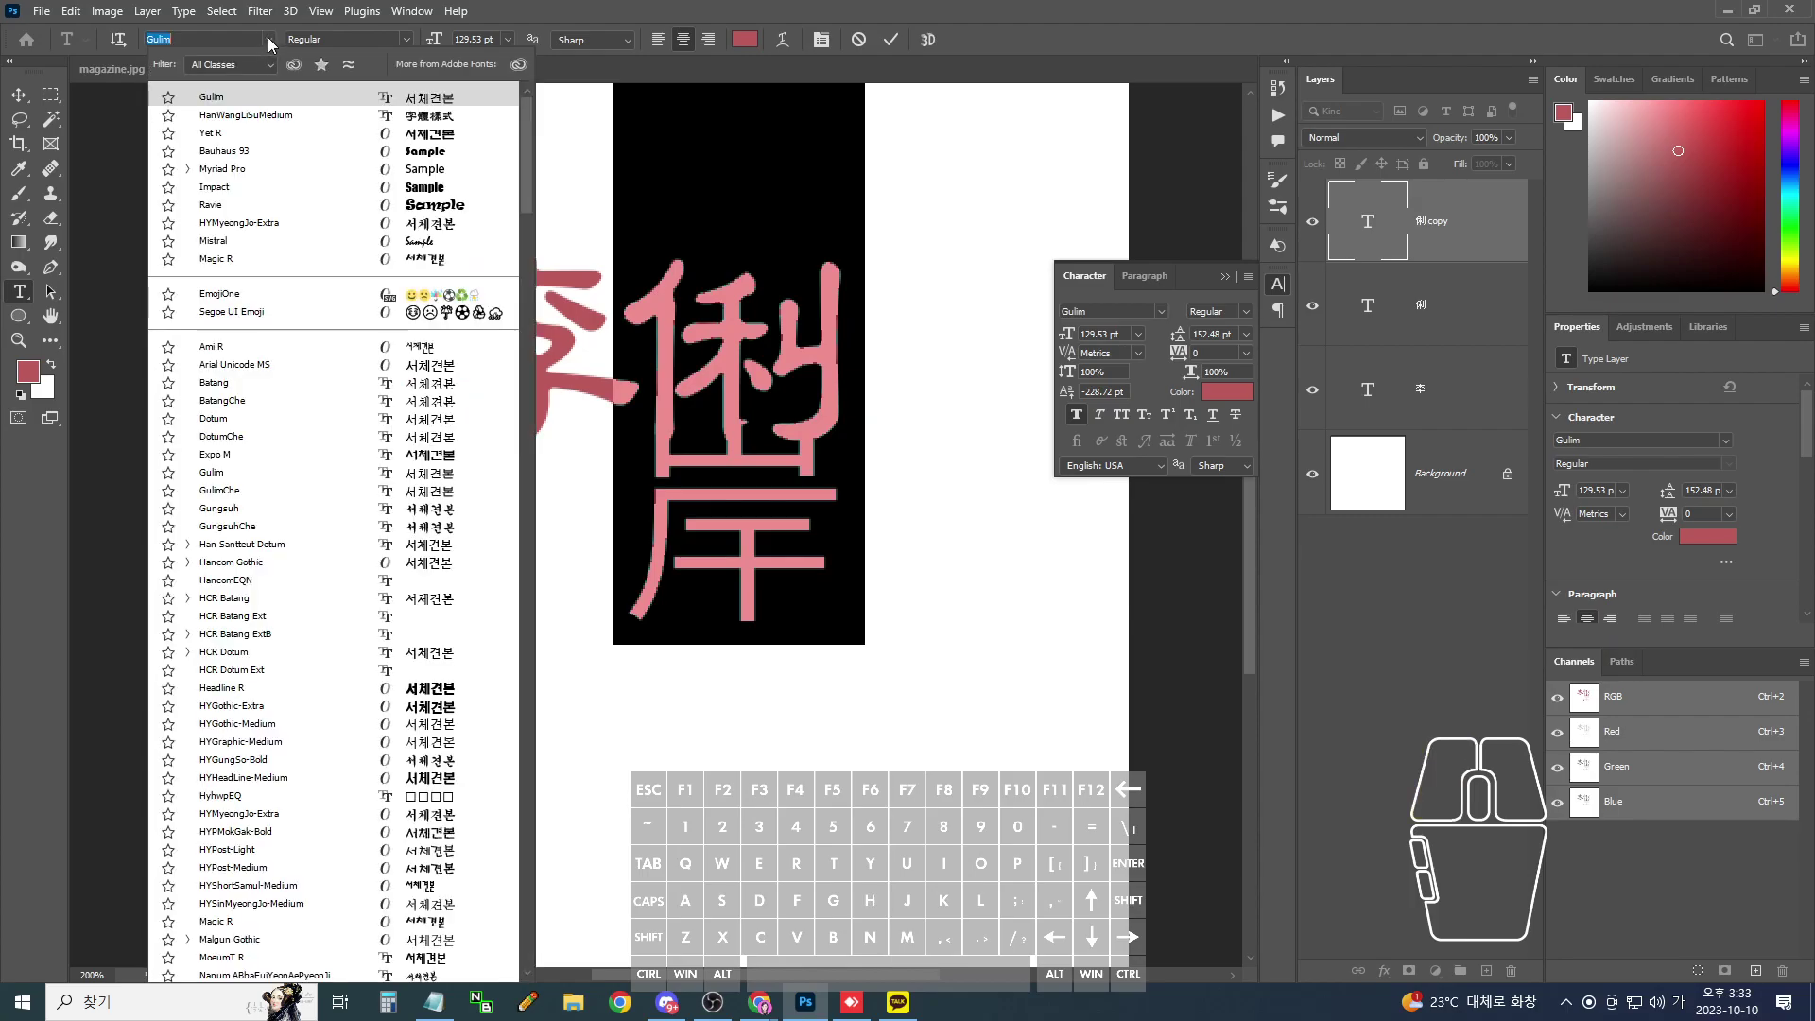
click(243, 115)
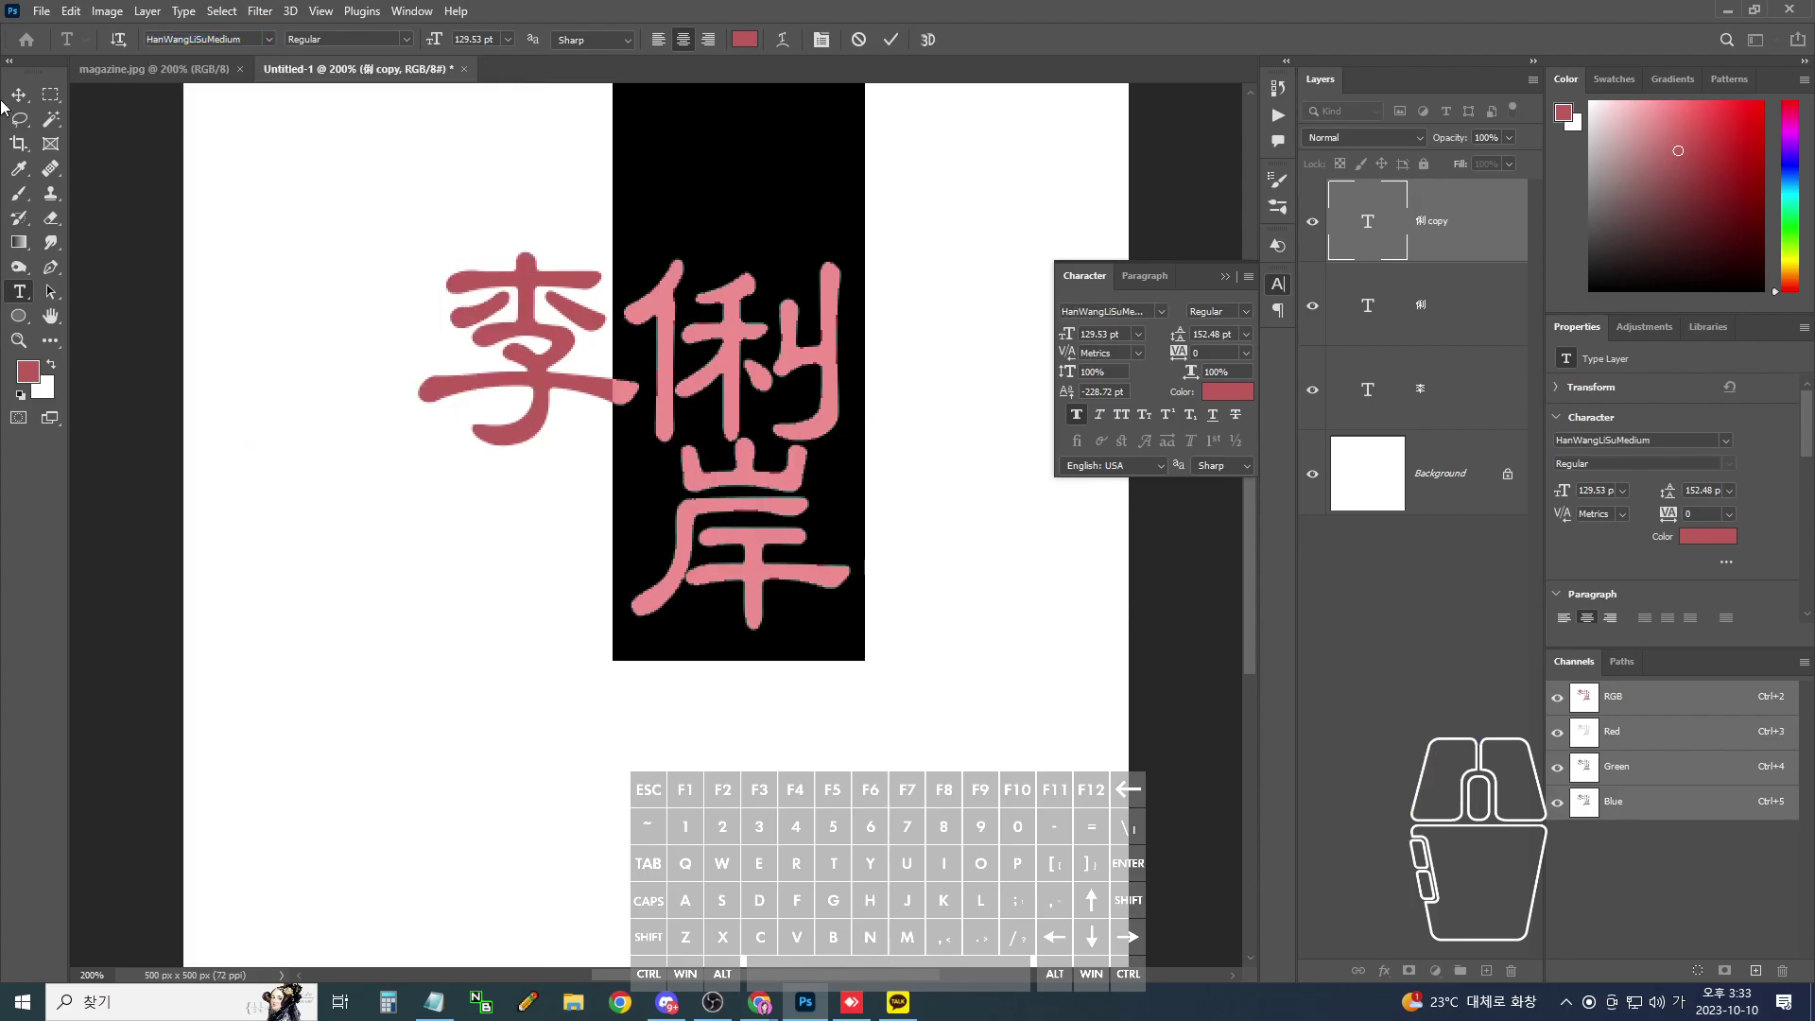
click(17, 94)
click(17, 95)
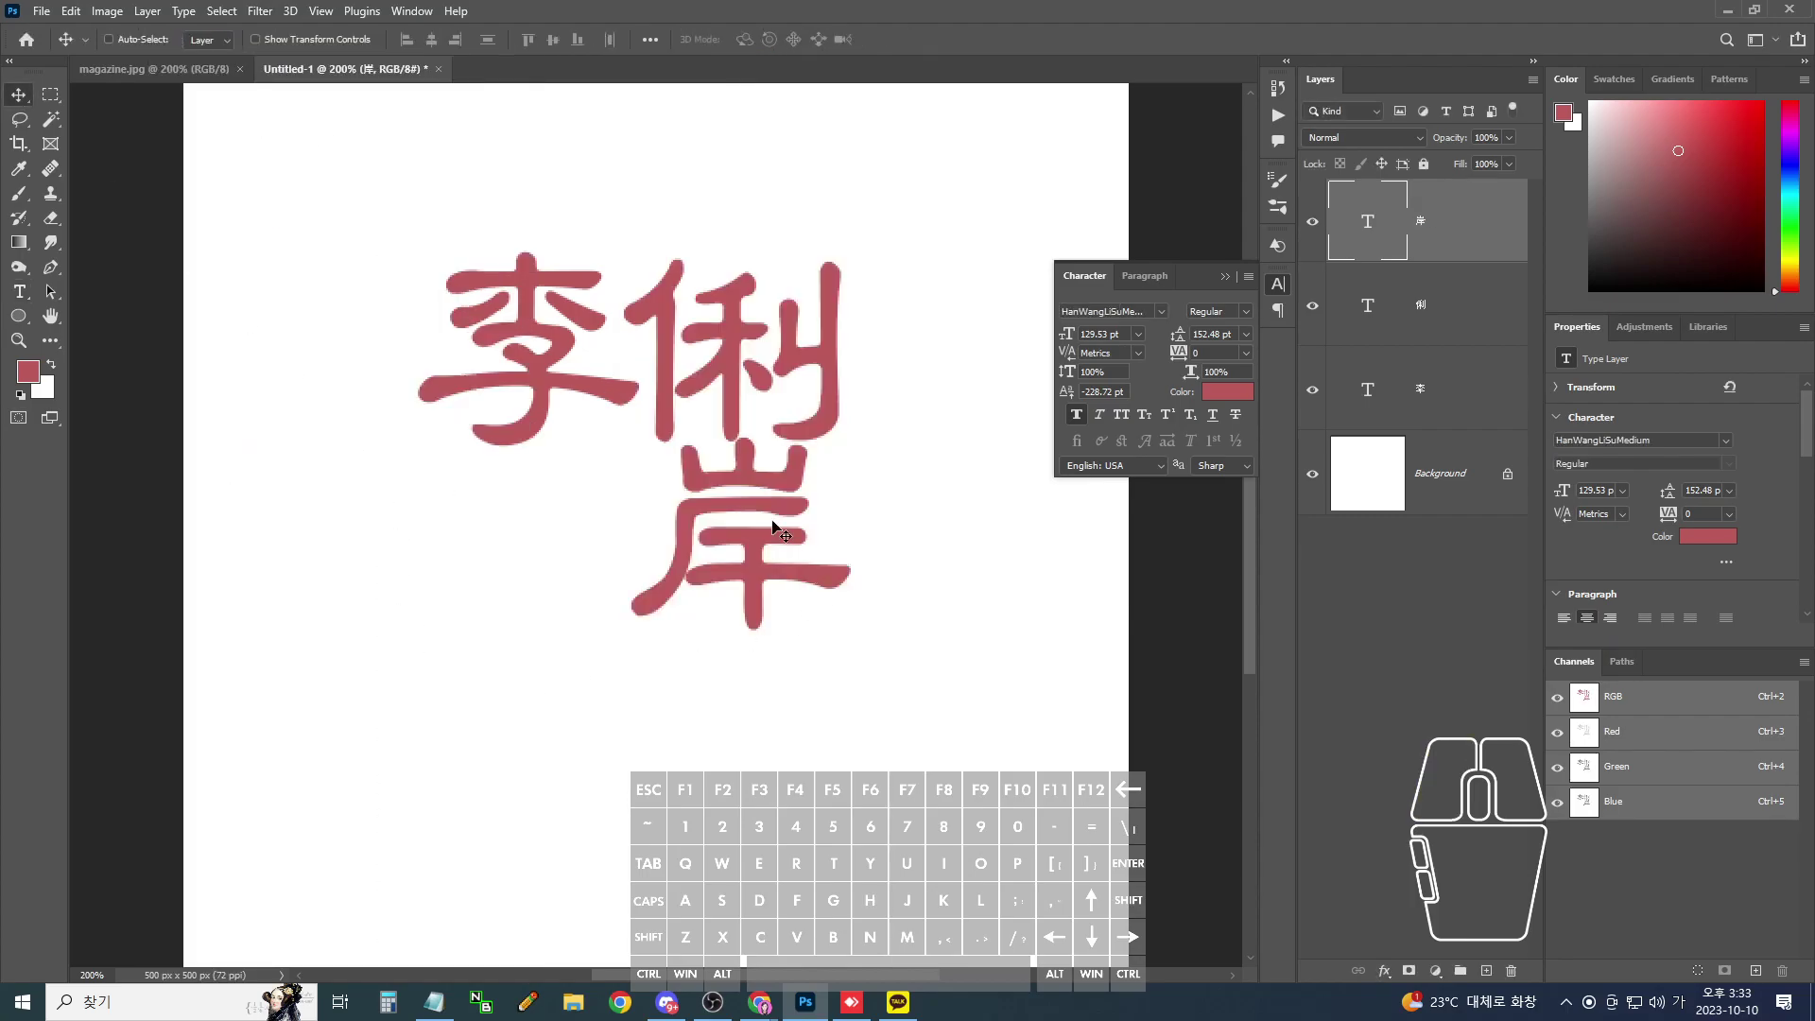
key(Down)
key(Down)
key(Down)
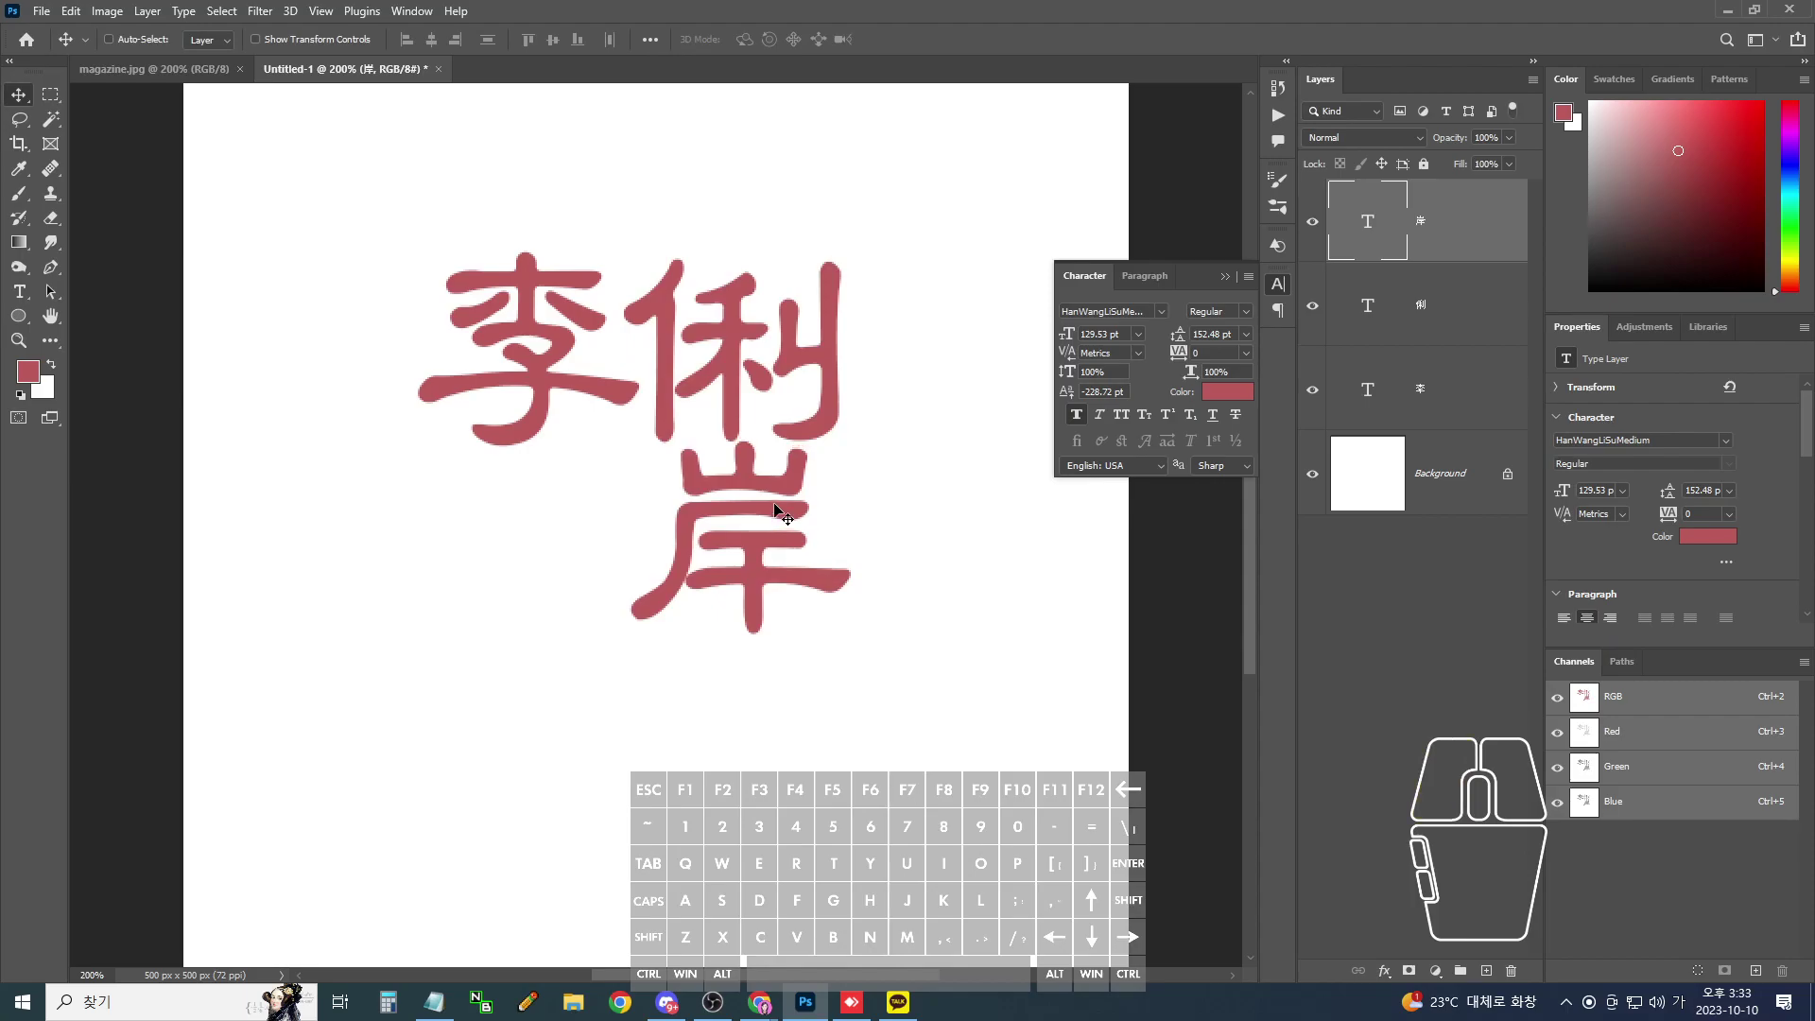
key(ctrl+j)
- Move the 岸 copy to the left and change it to 인, converted to 印
drag(797, 515, 562, 551)
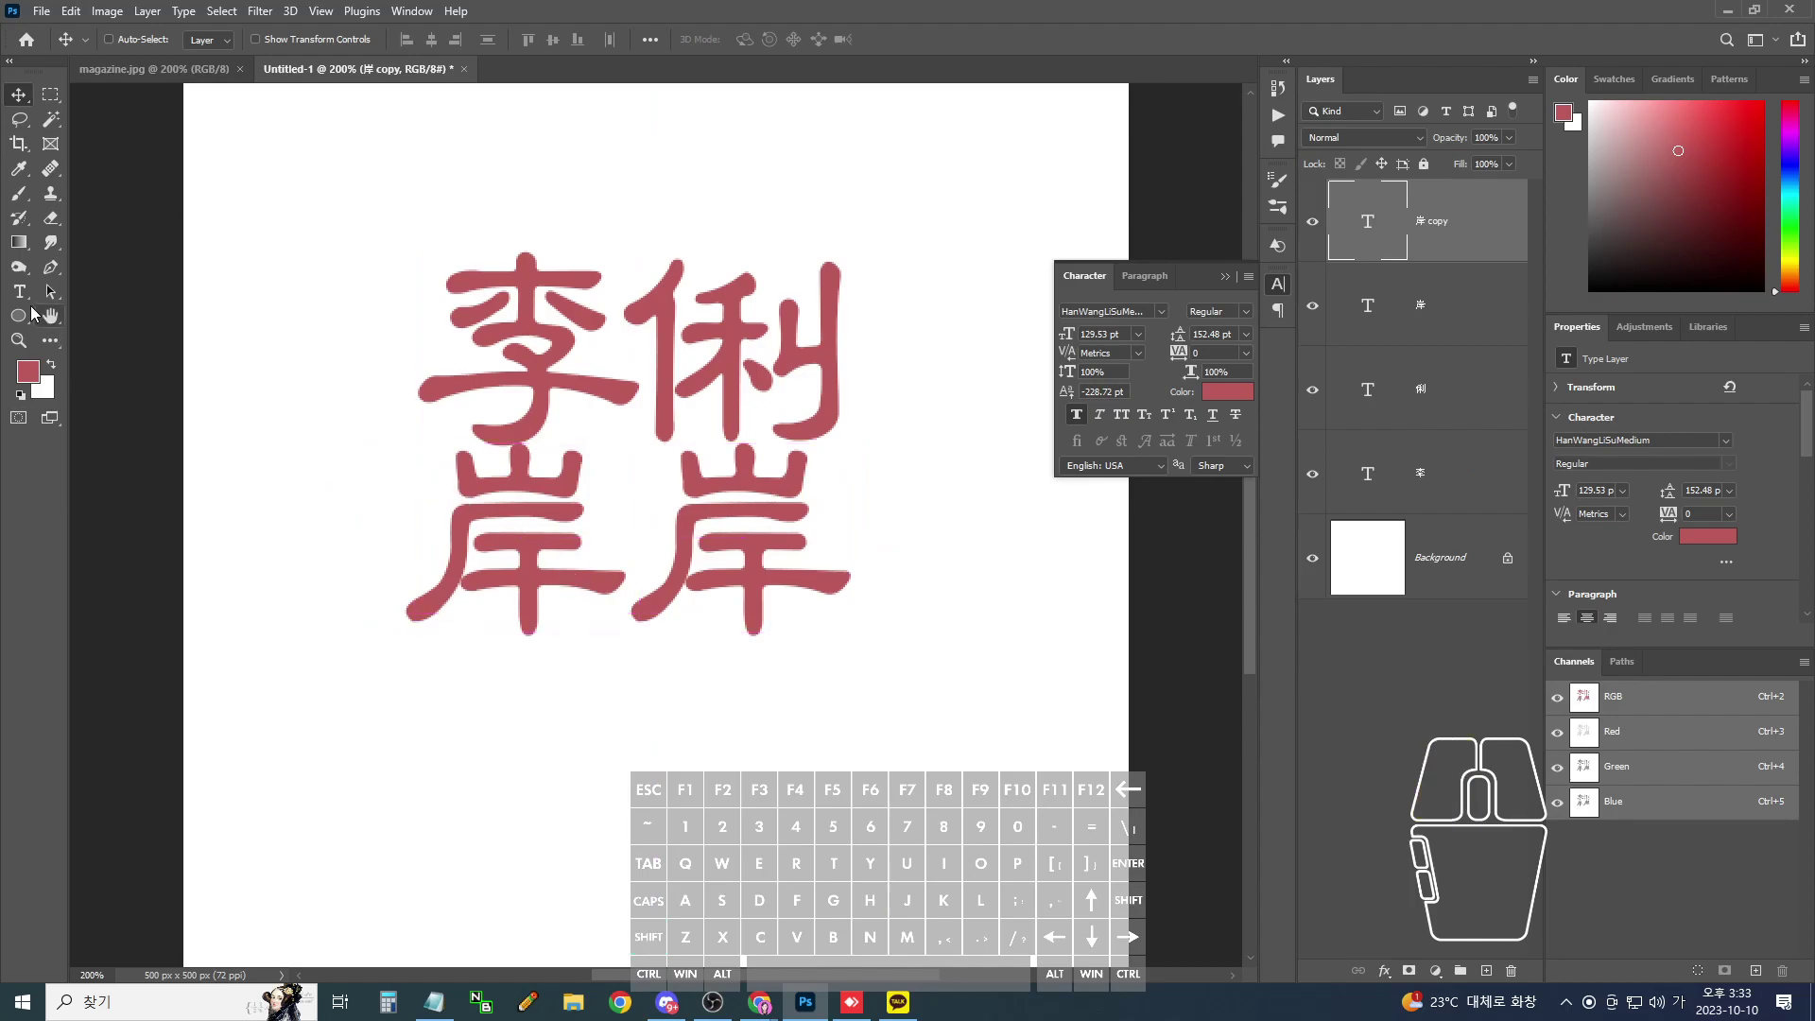
click(23, 297)
double_click(472, 495)
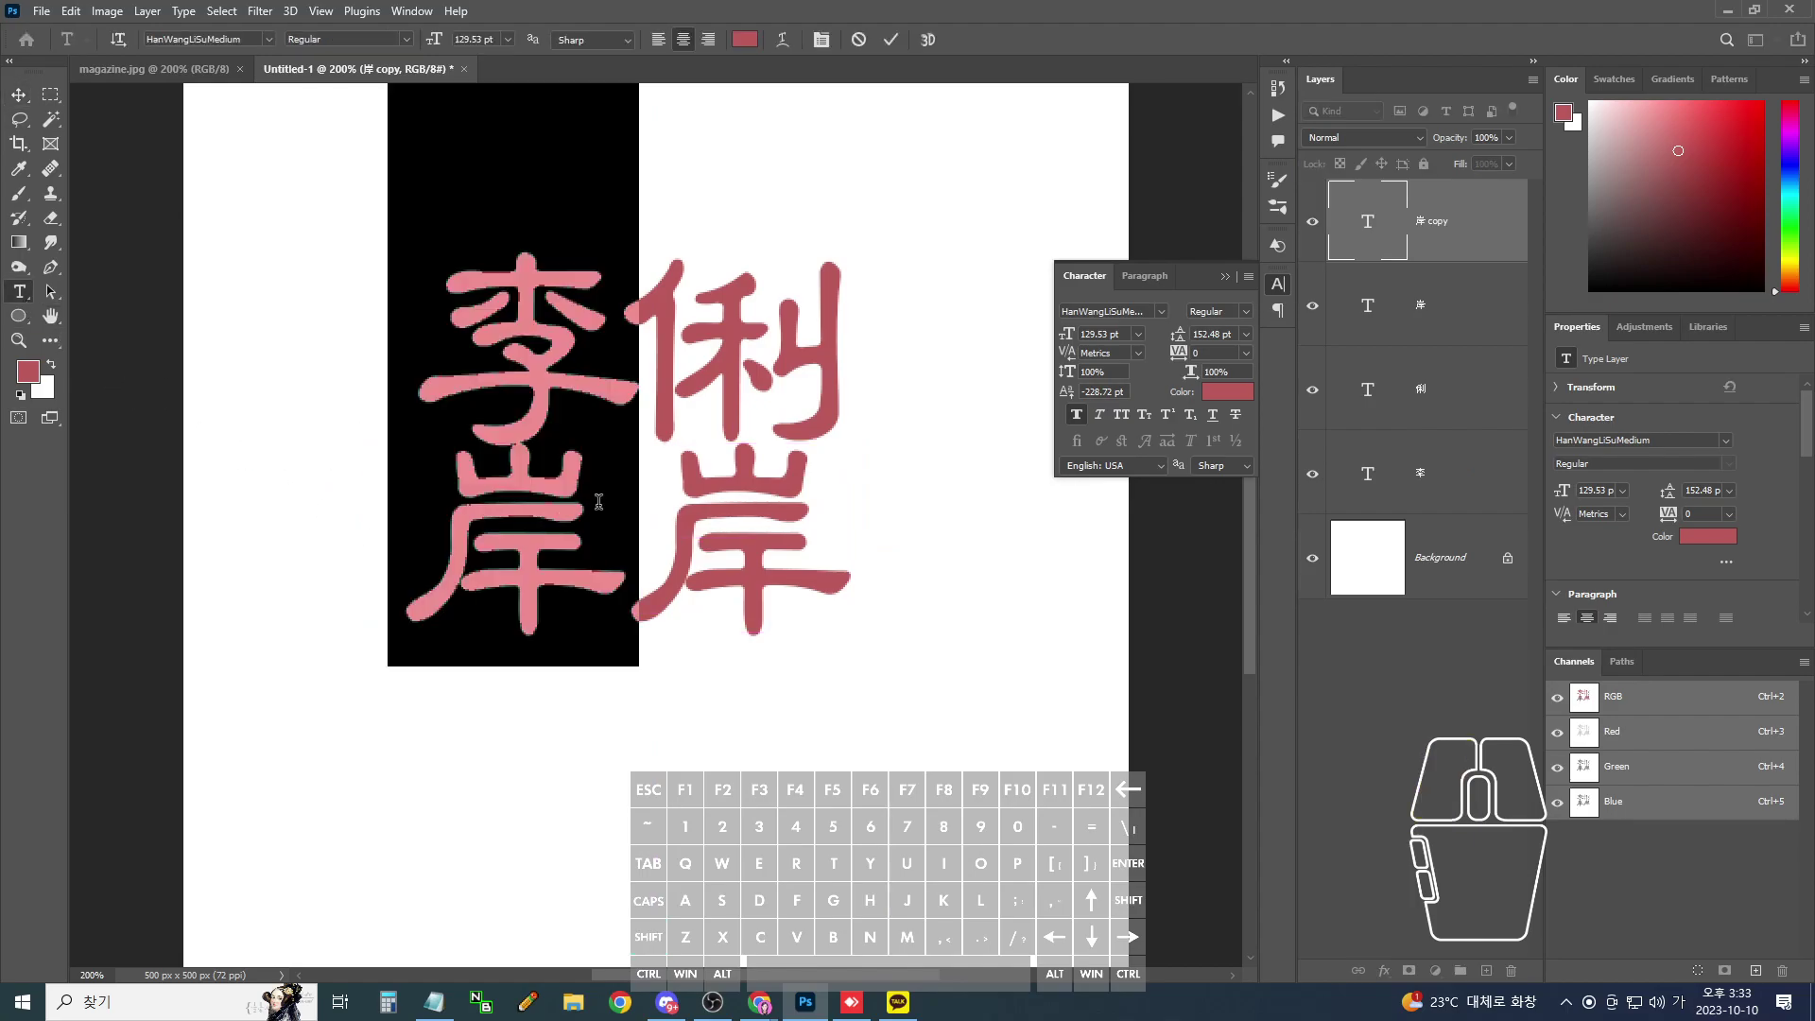
text(인)
key(Hangul_Hanja)
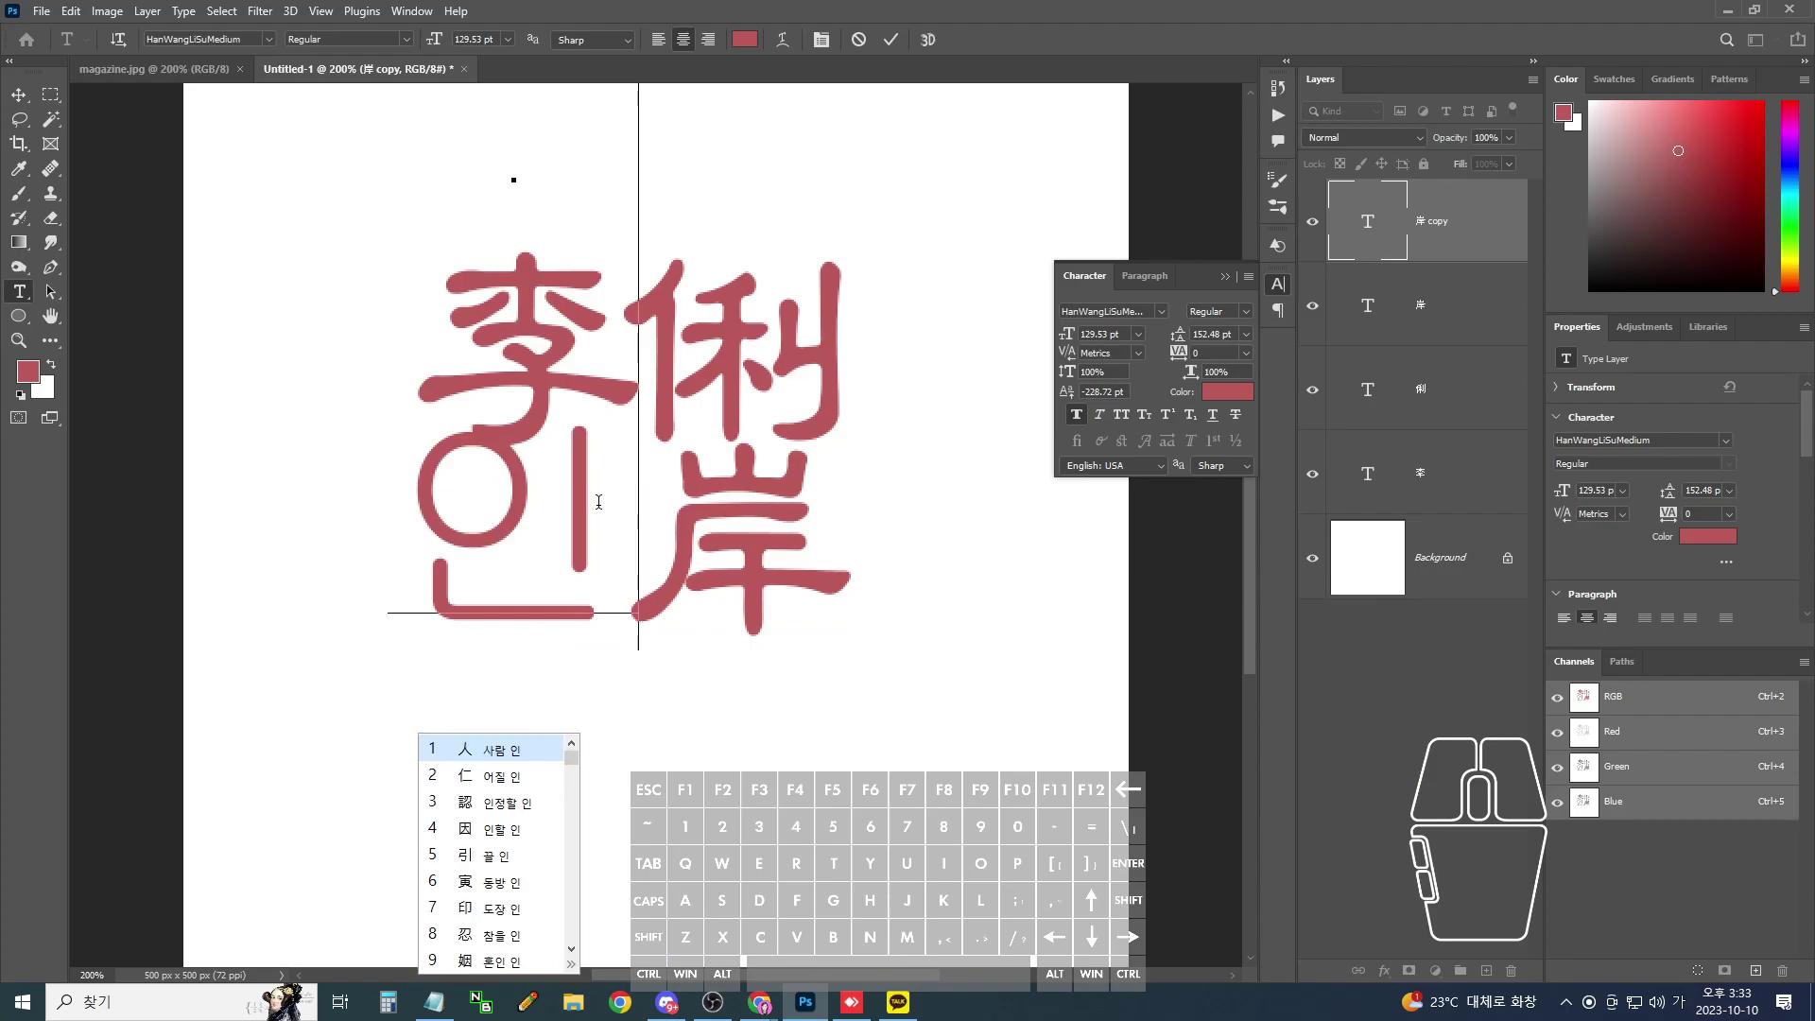
click(510, 909)
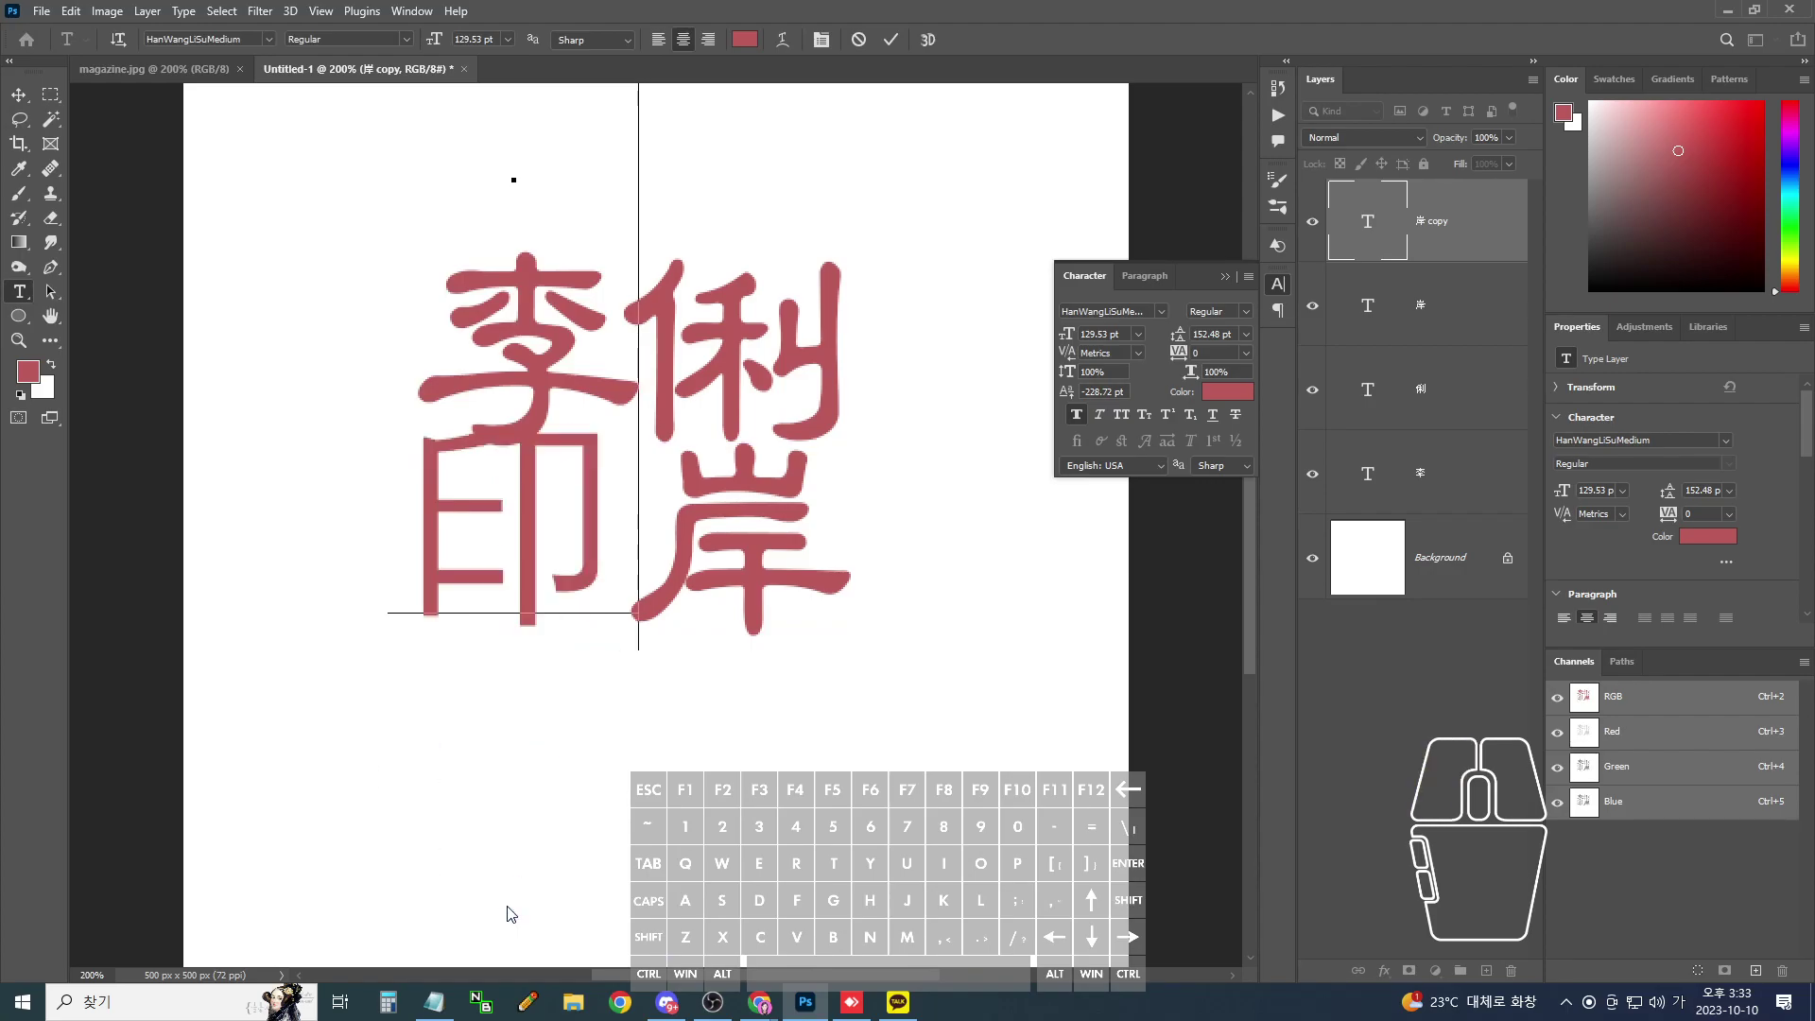
- Set 印 in HanWangLiSuMedium and commit the text
double_click(595, 629)
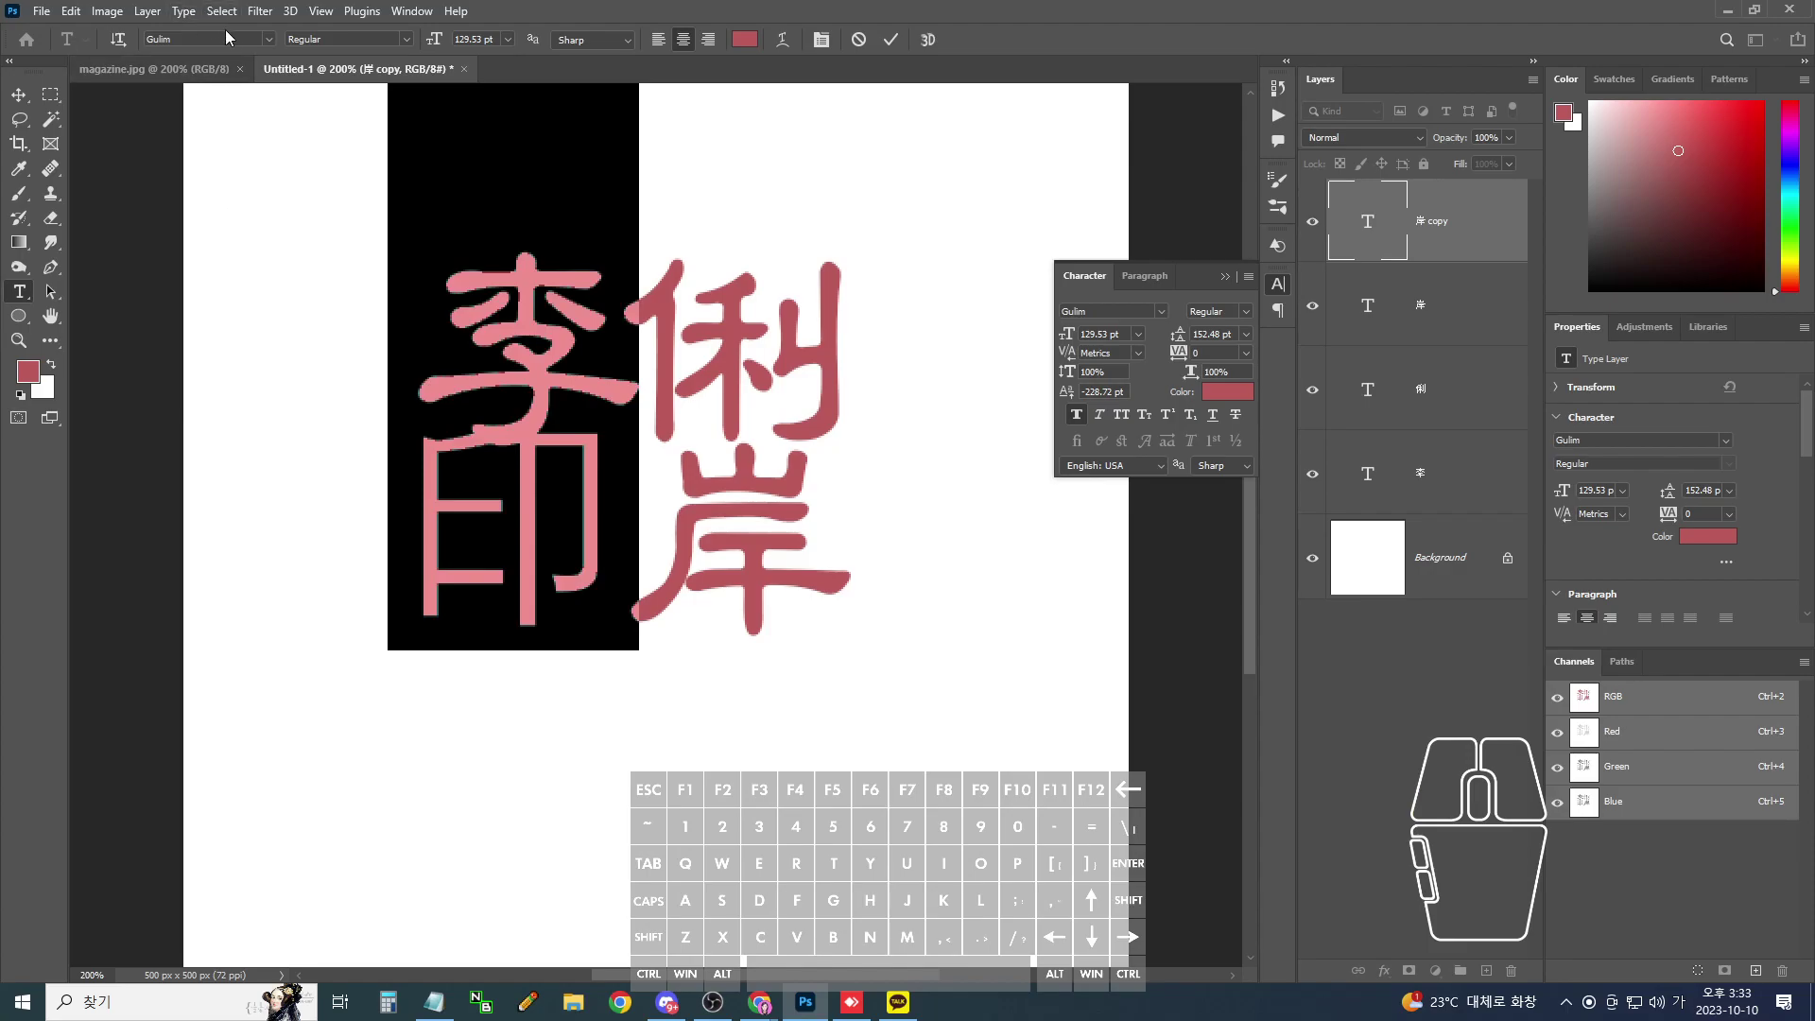
click(268, 38)
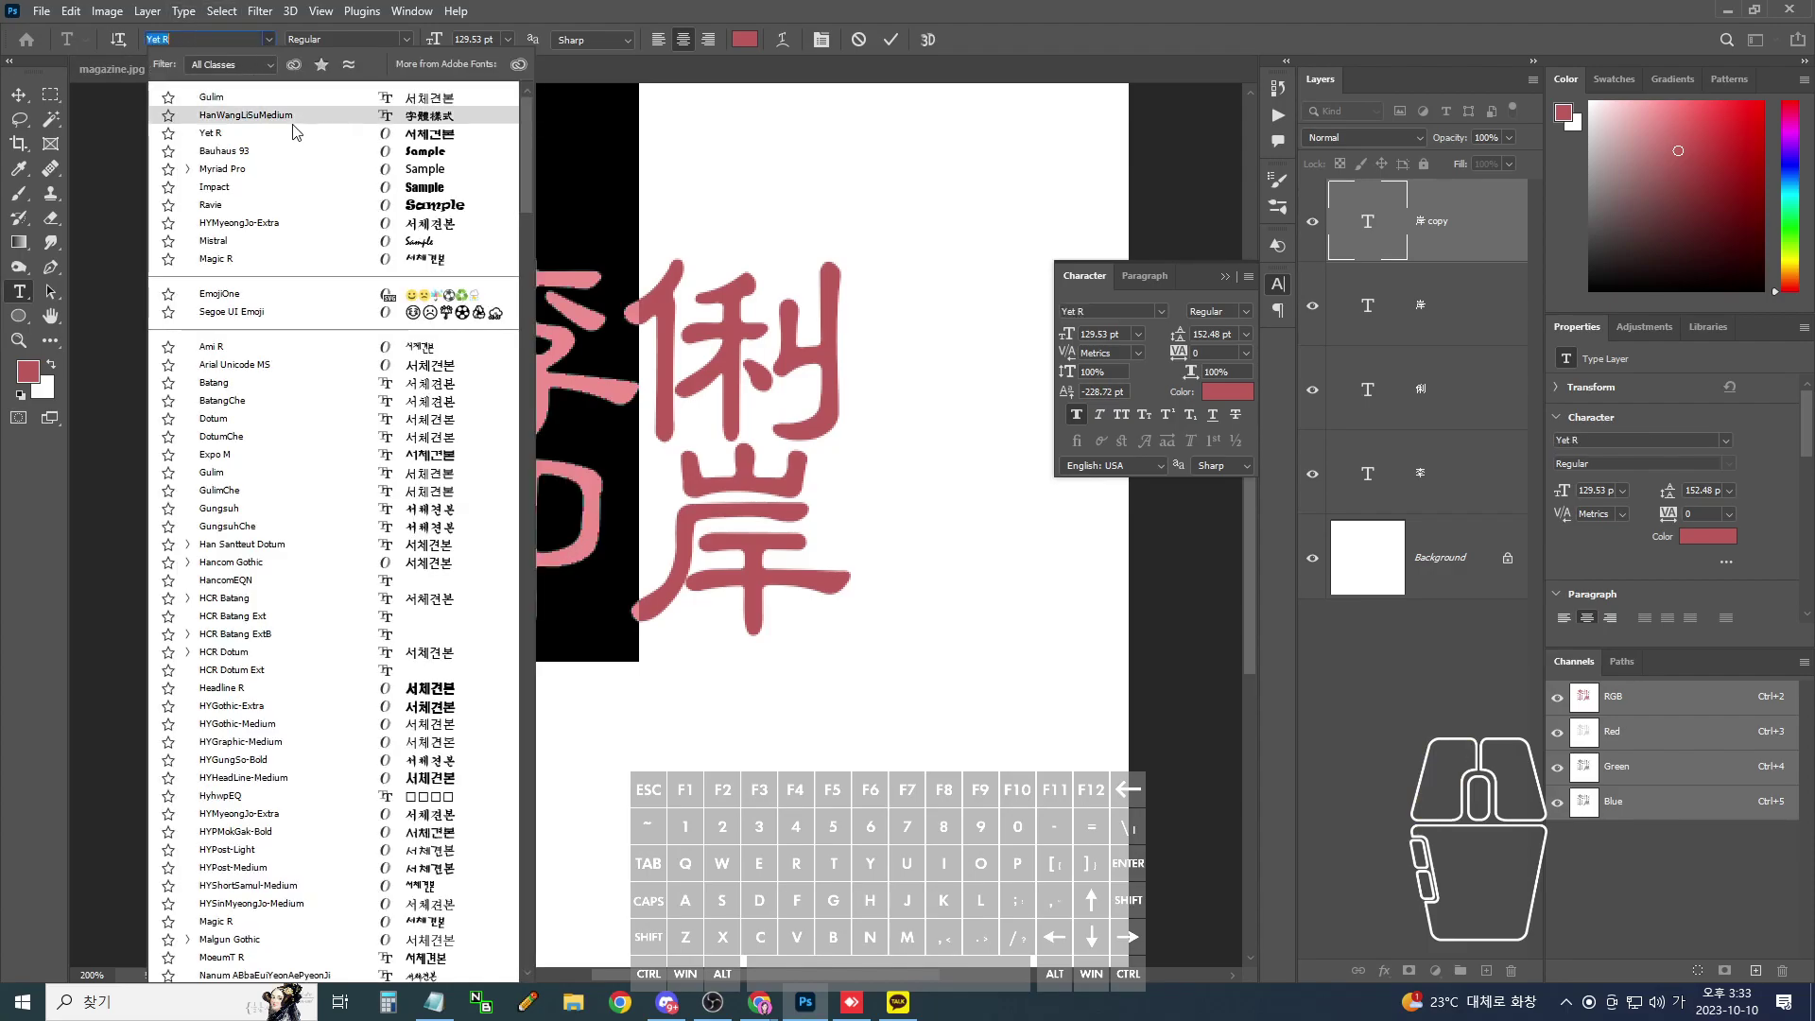
click(296, 129)
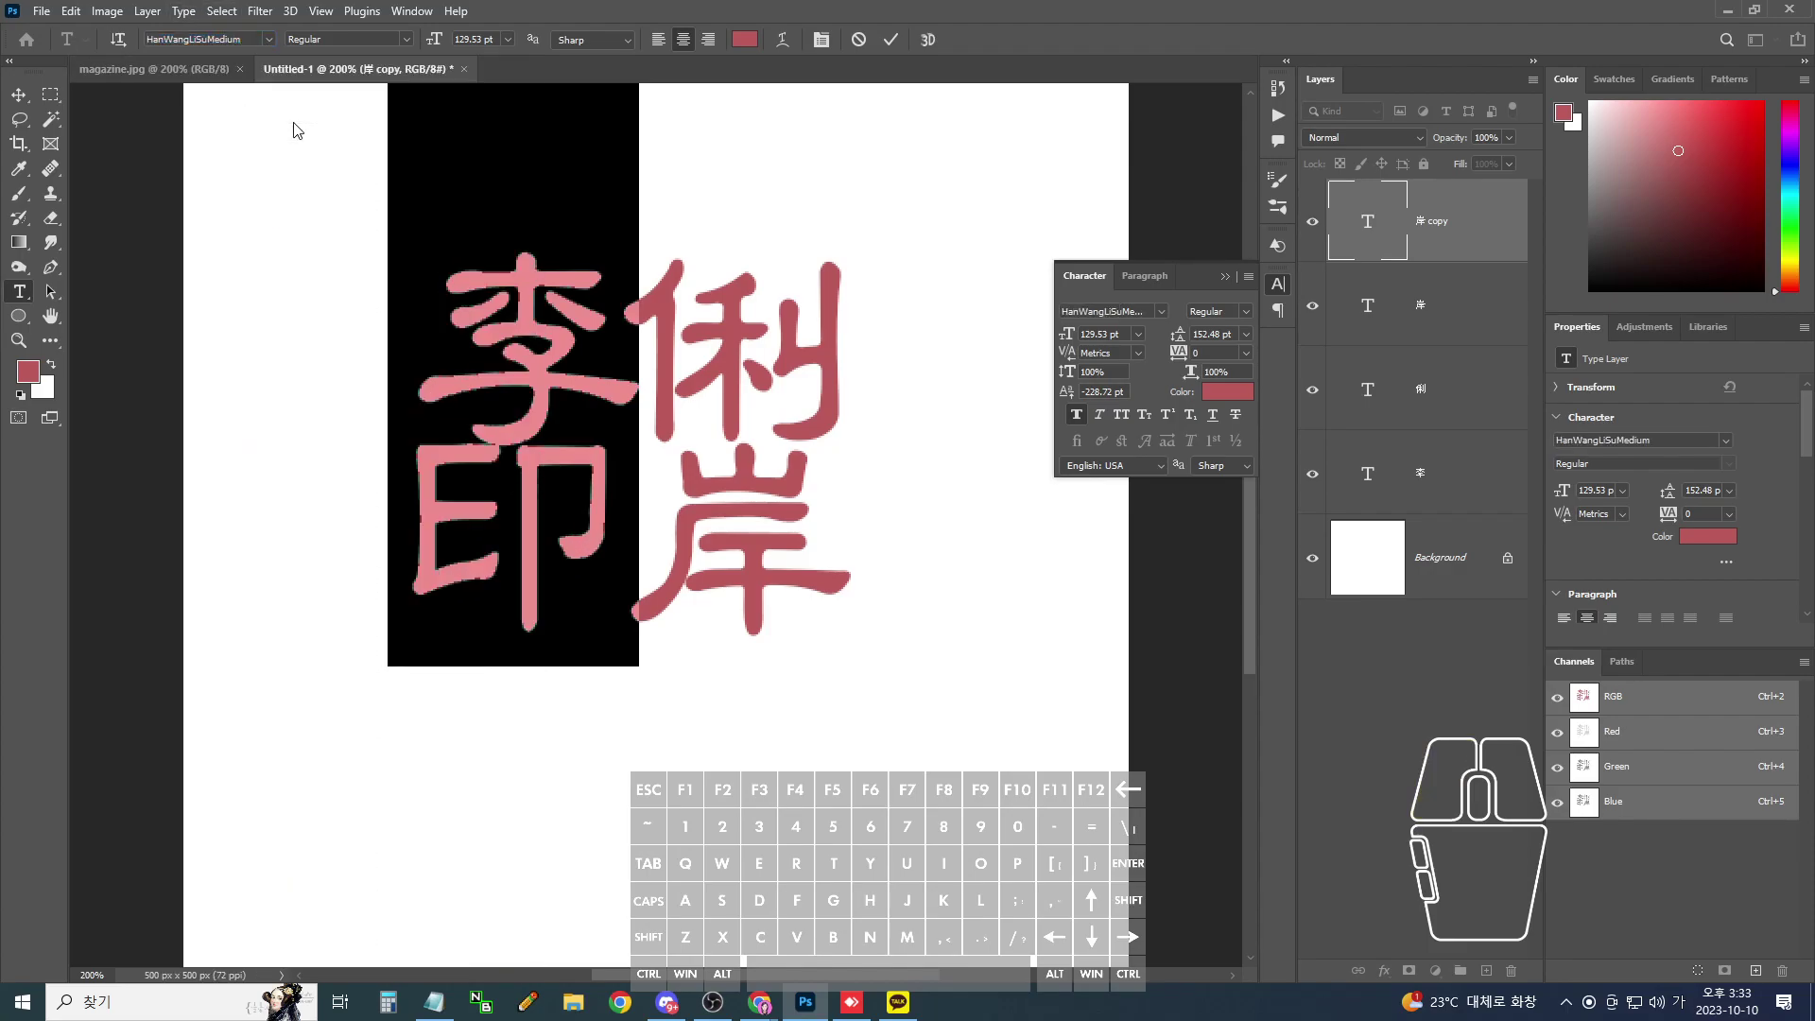
click(19, 94)
click(600, 487)
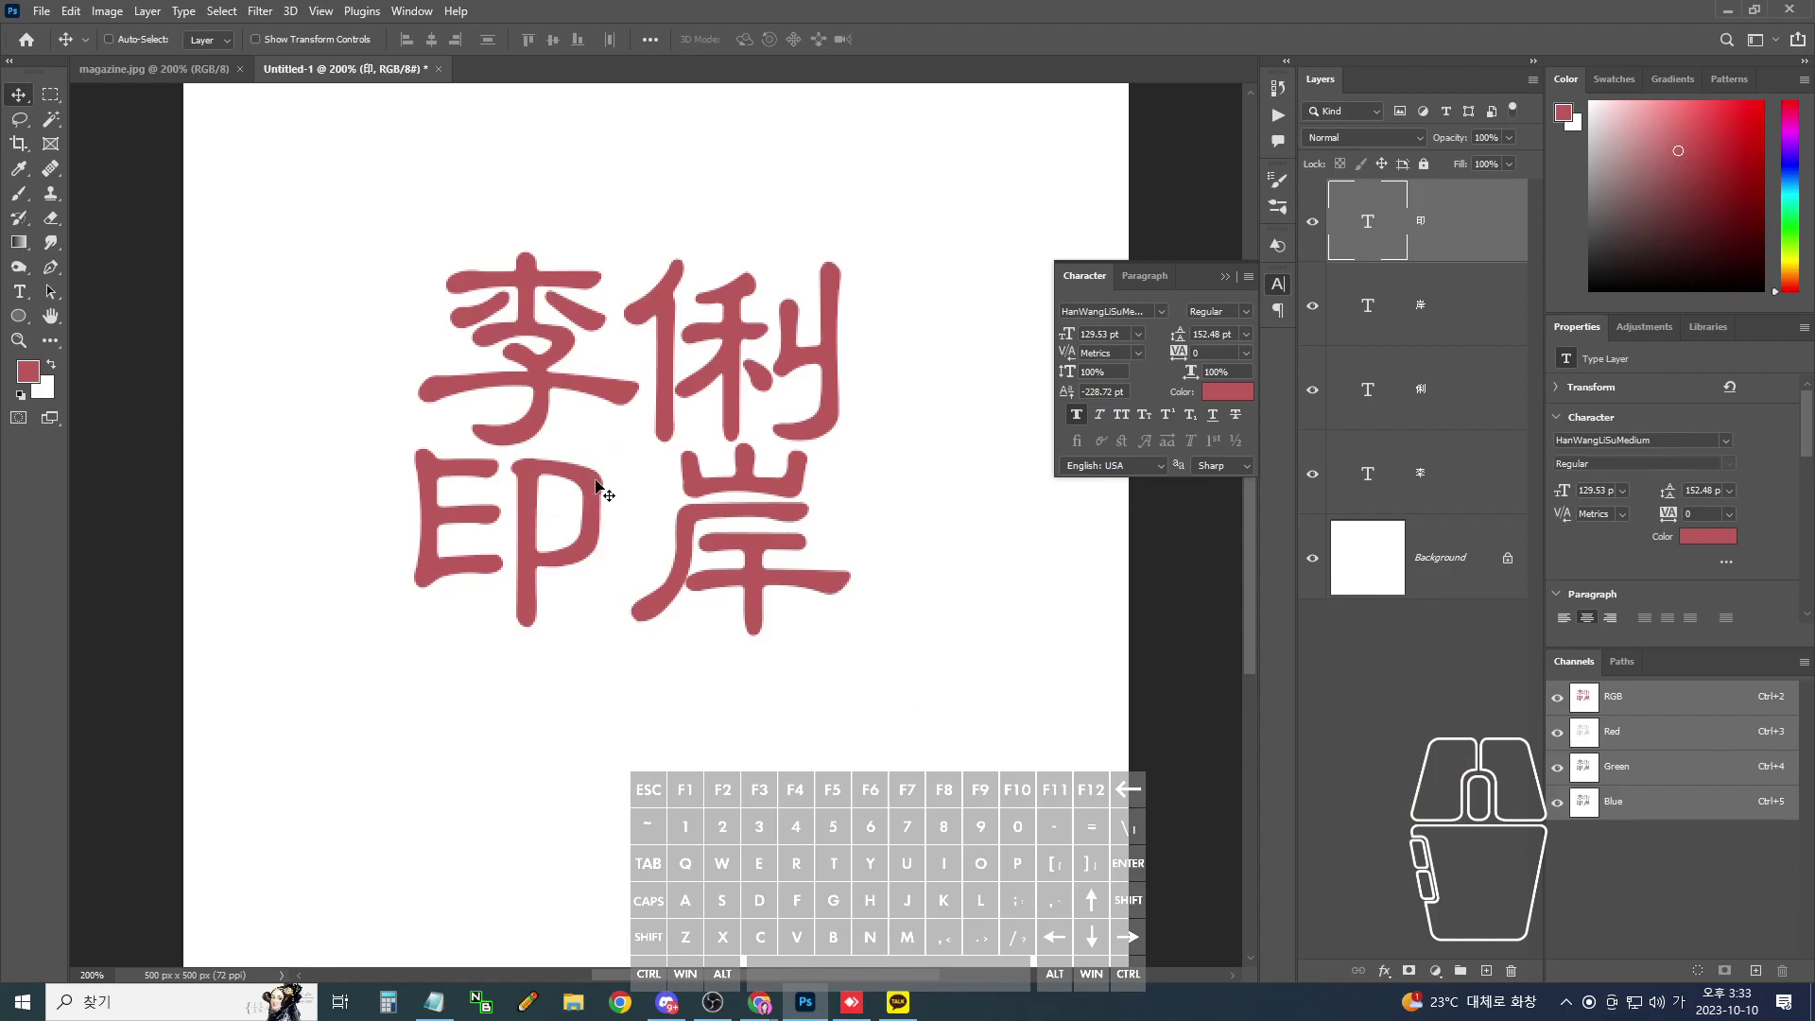
- Nudge the 印 layer two steps to the right beside 岸
key(Right)
key(Right)
key(Right)
key(Right)
key(Right)
key(Right)
key(Right)
key(Right)
key(Right)
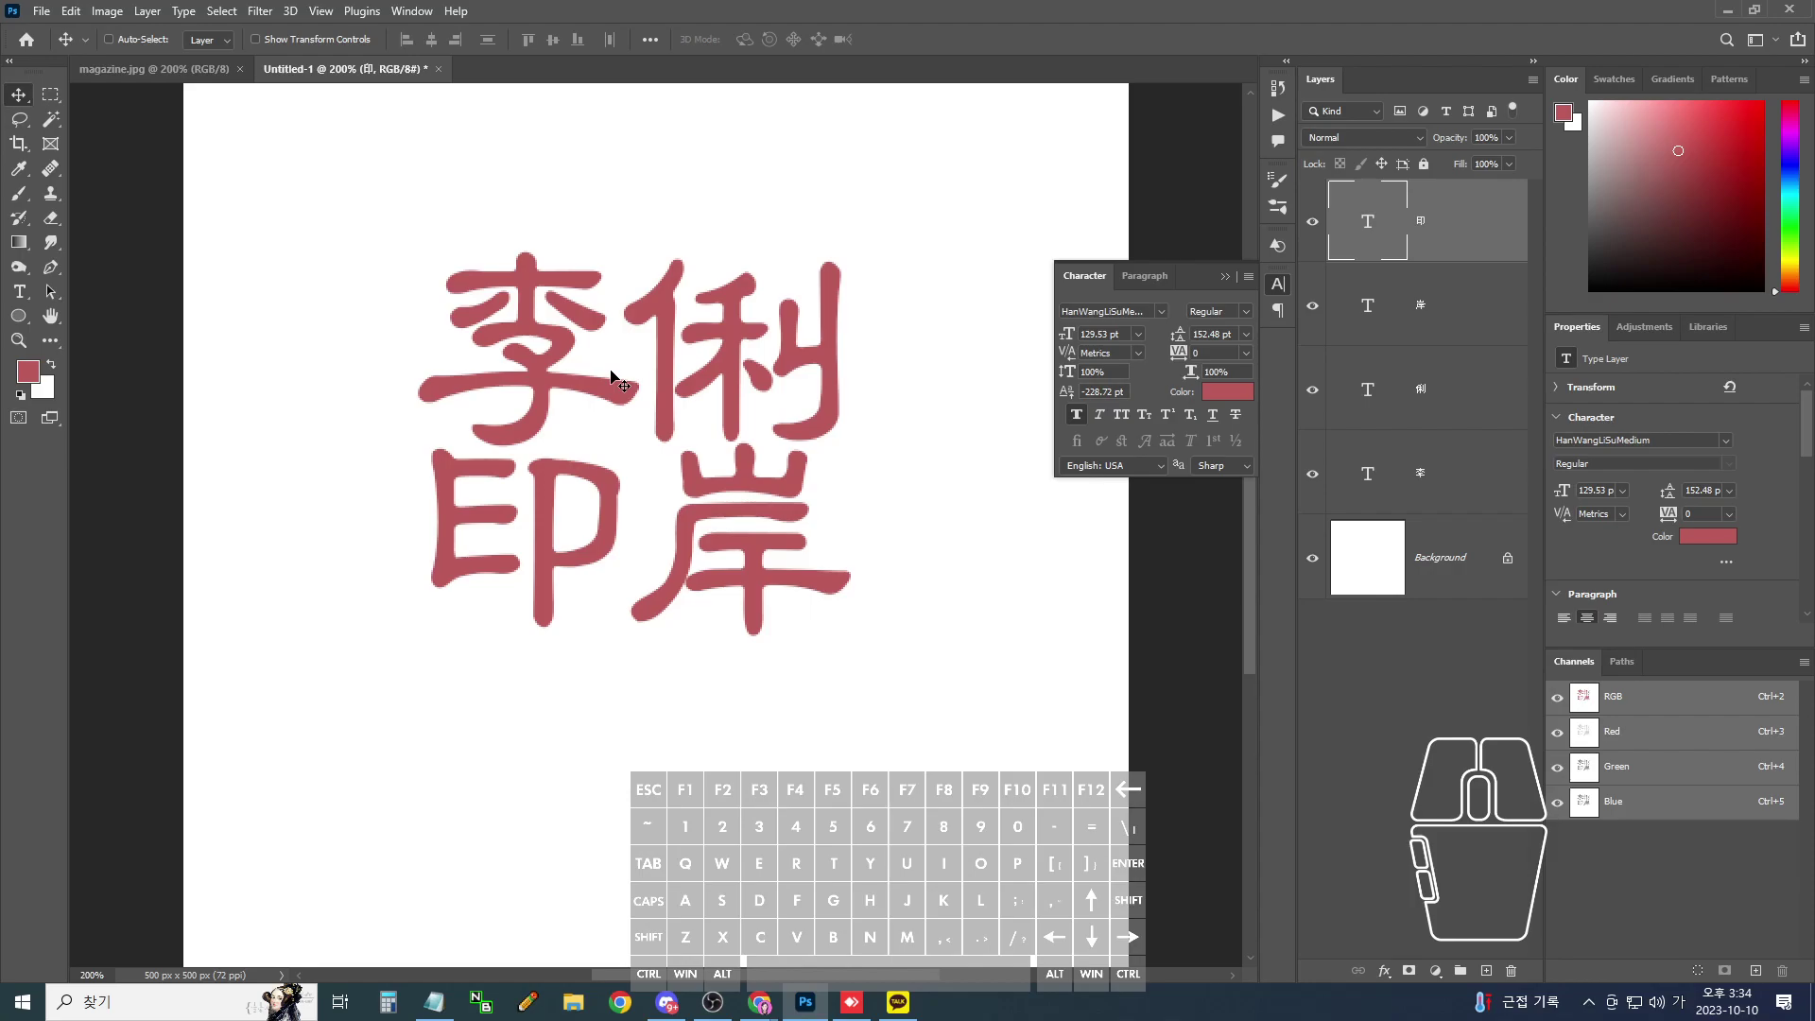
click(613, 486)
key(Right)
key(Right)
key(Right)
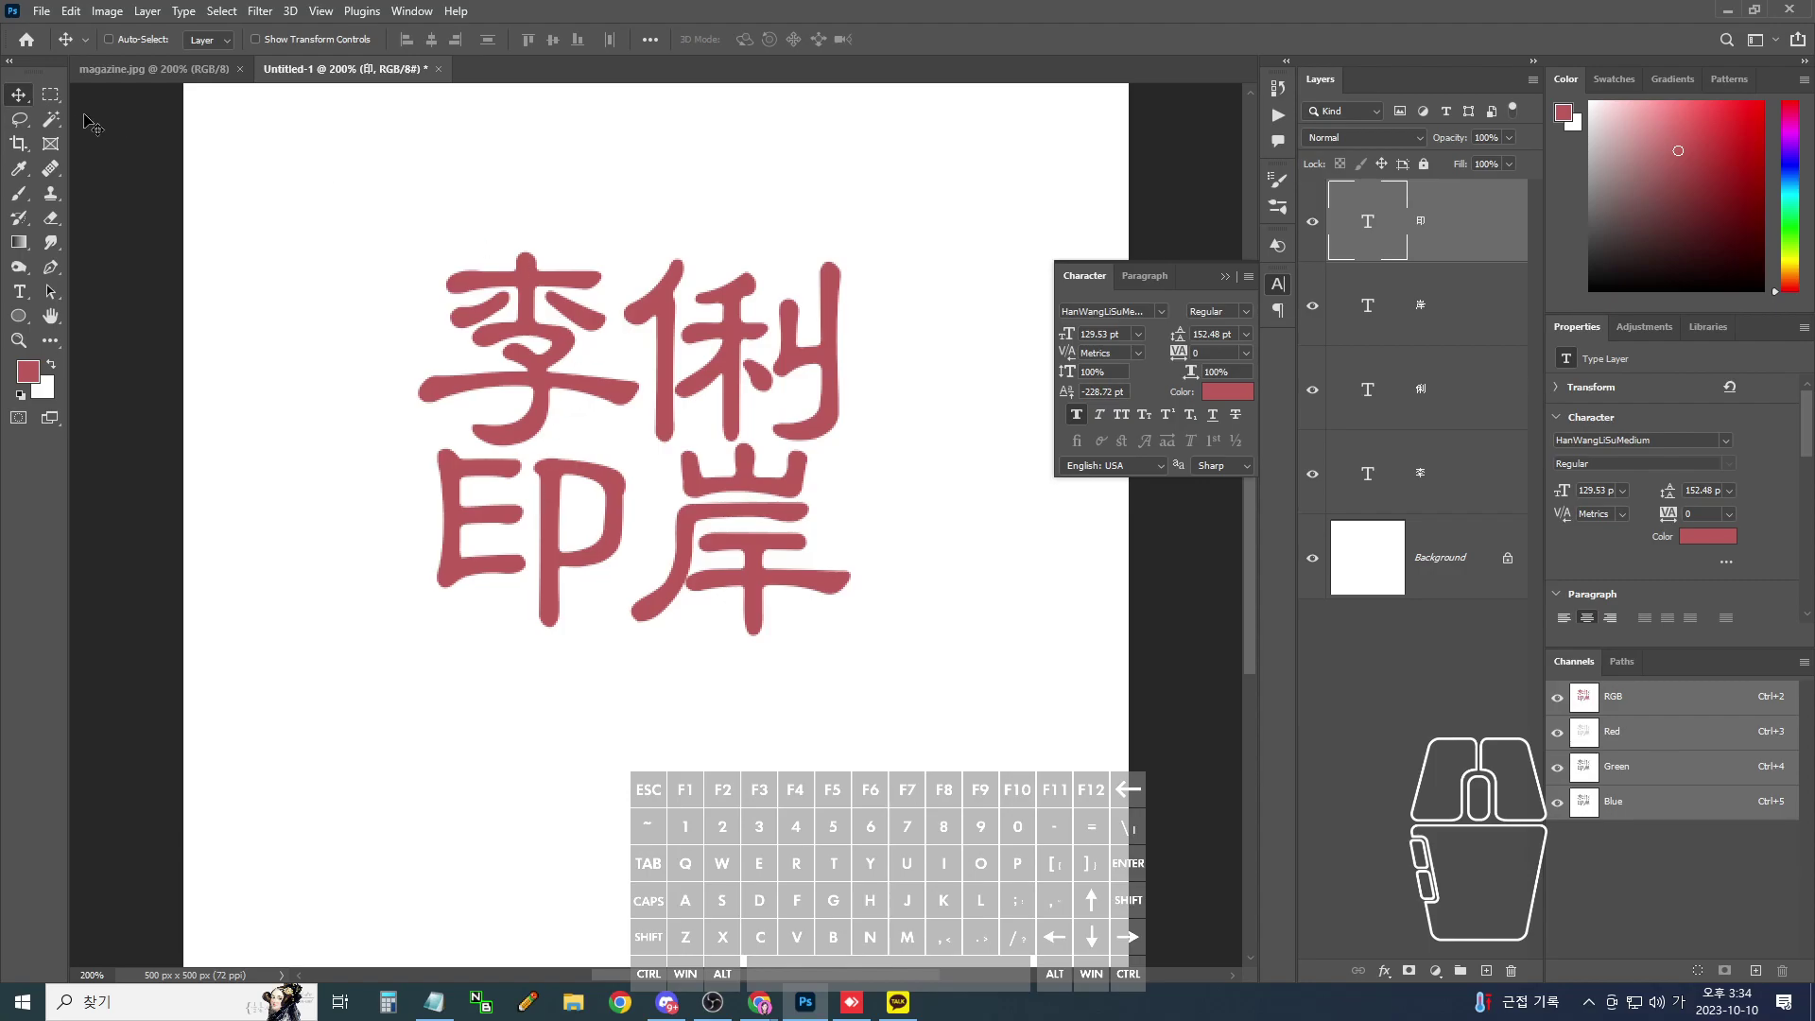
- Draw a circular marquee around the four characters, add an empty layer, and bring up Stroke
drag(50, 94, 112, 120)
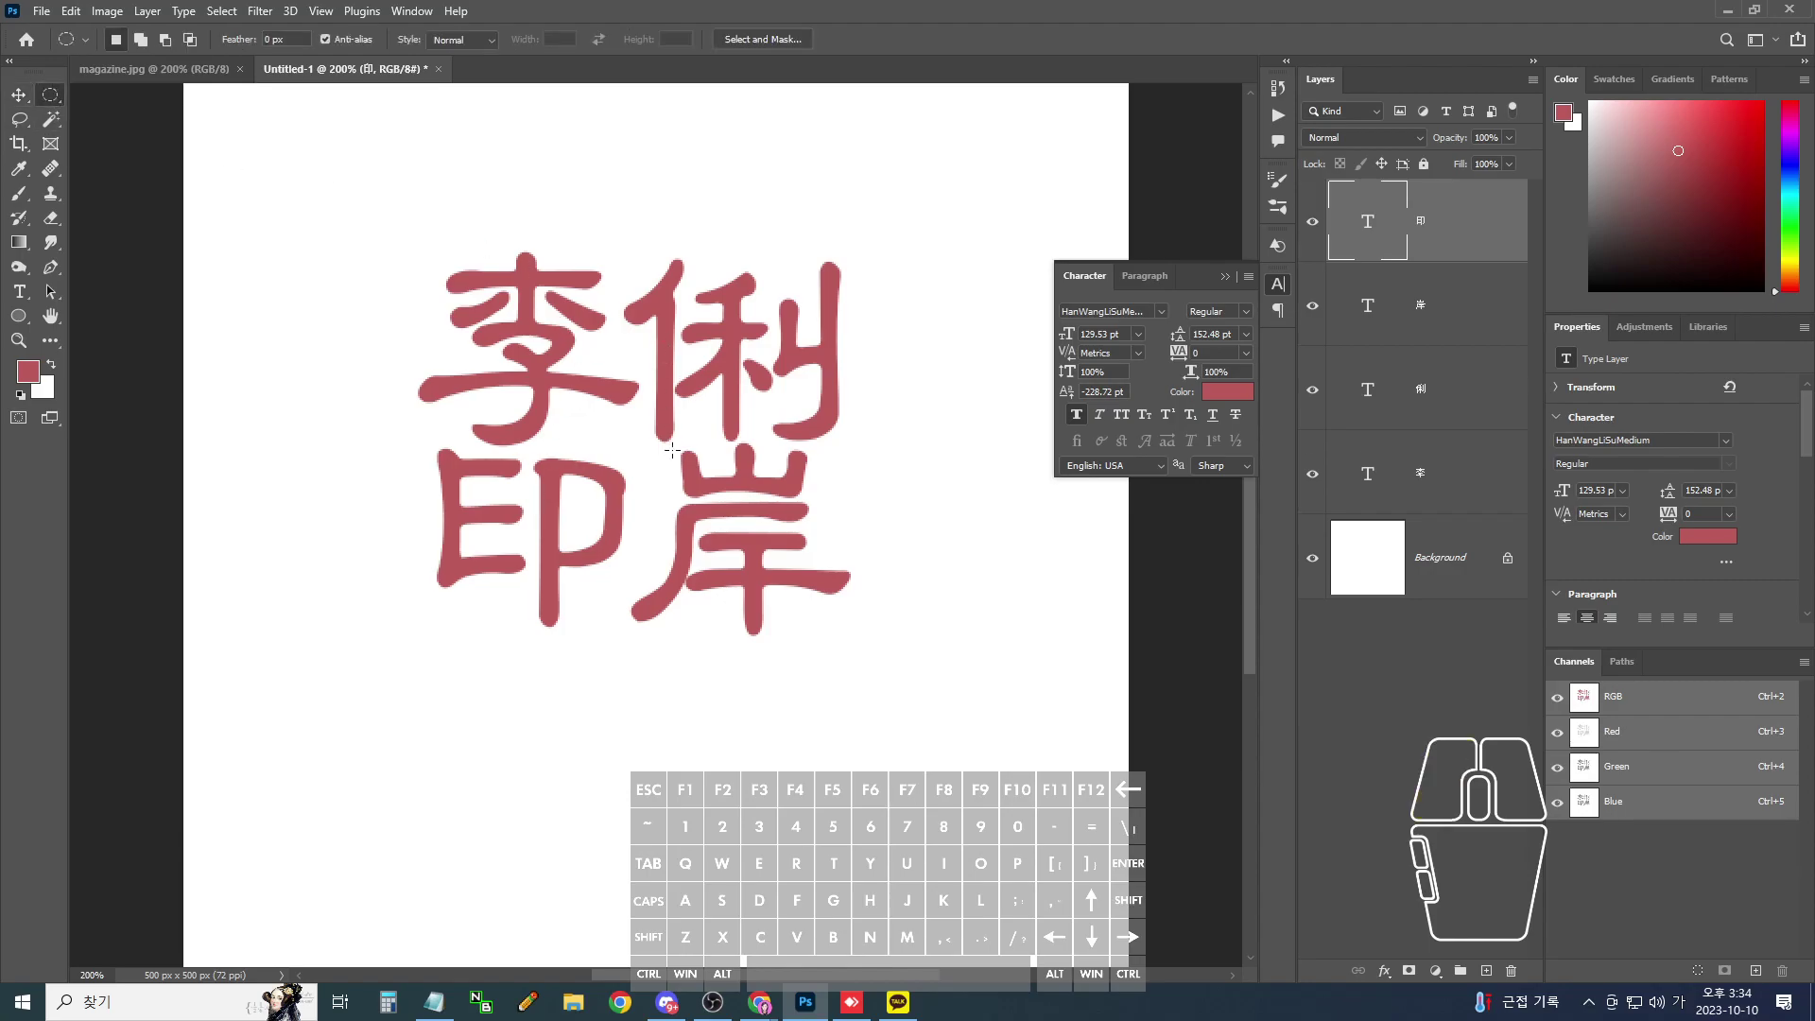
drag(633, 441, 1058, 677)
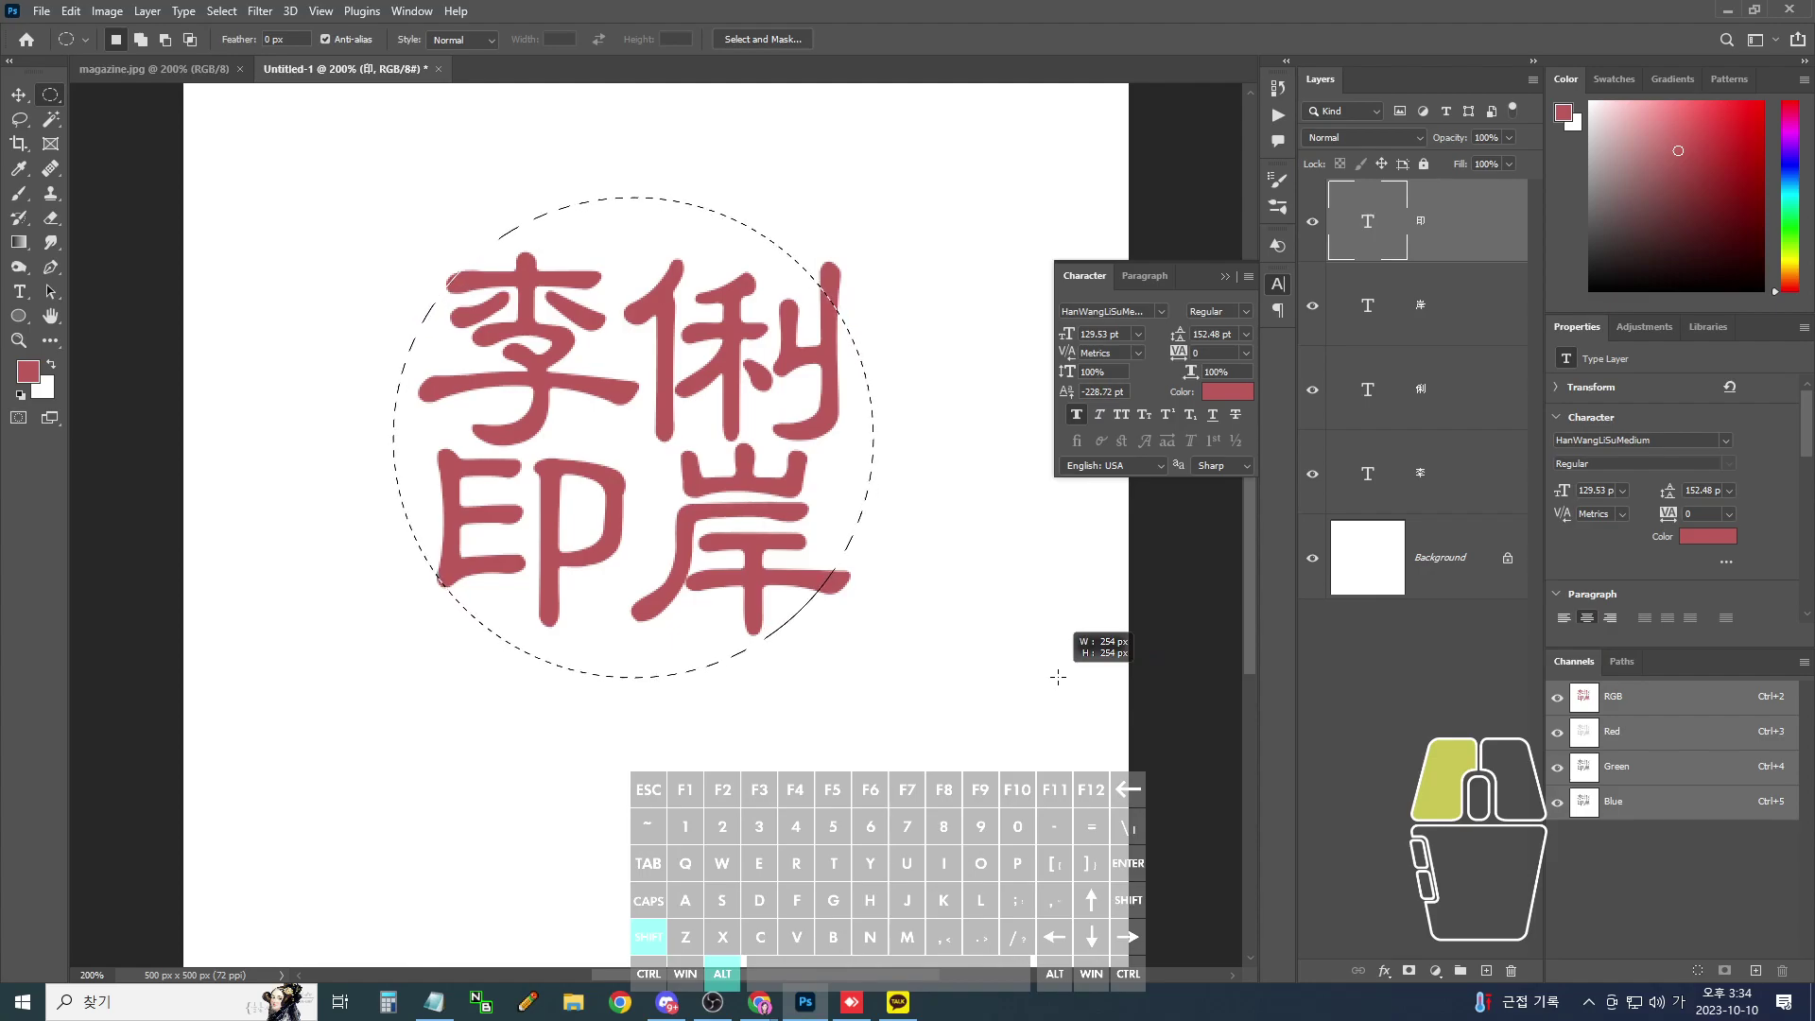
drag(1057, 677, 1057, 677)
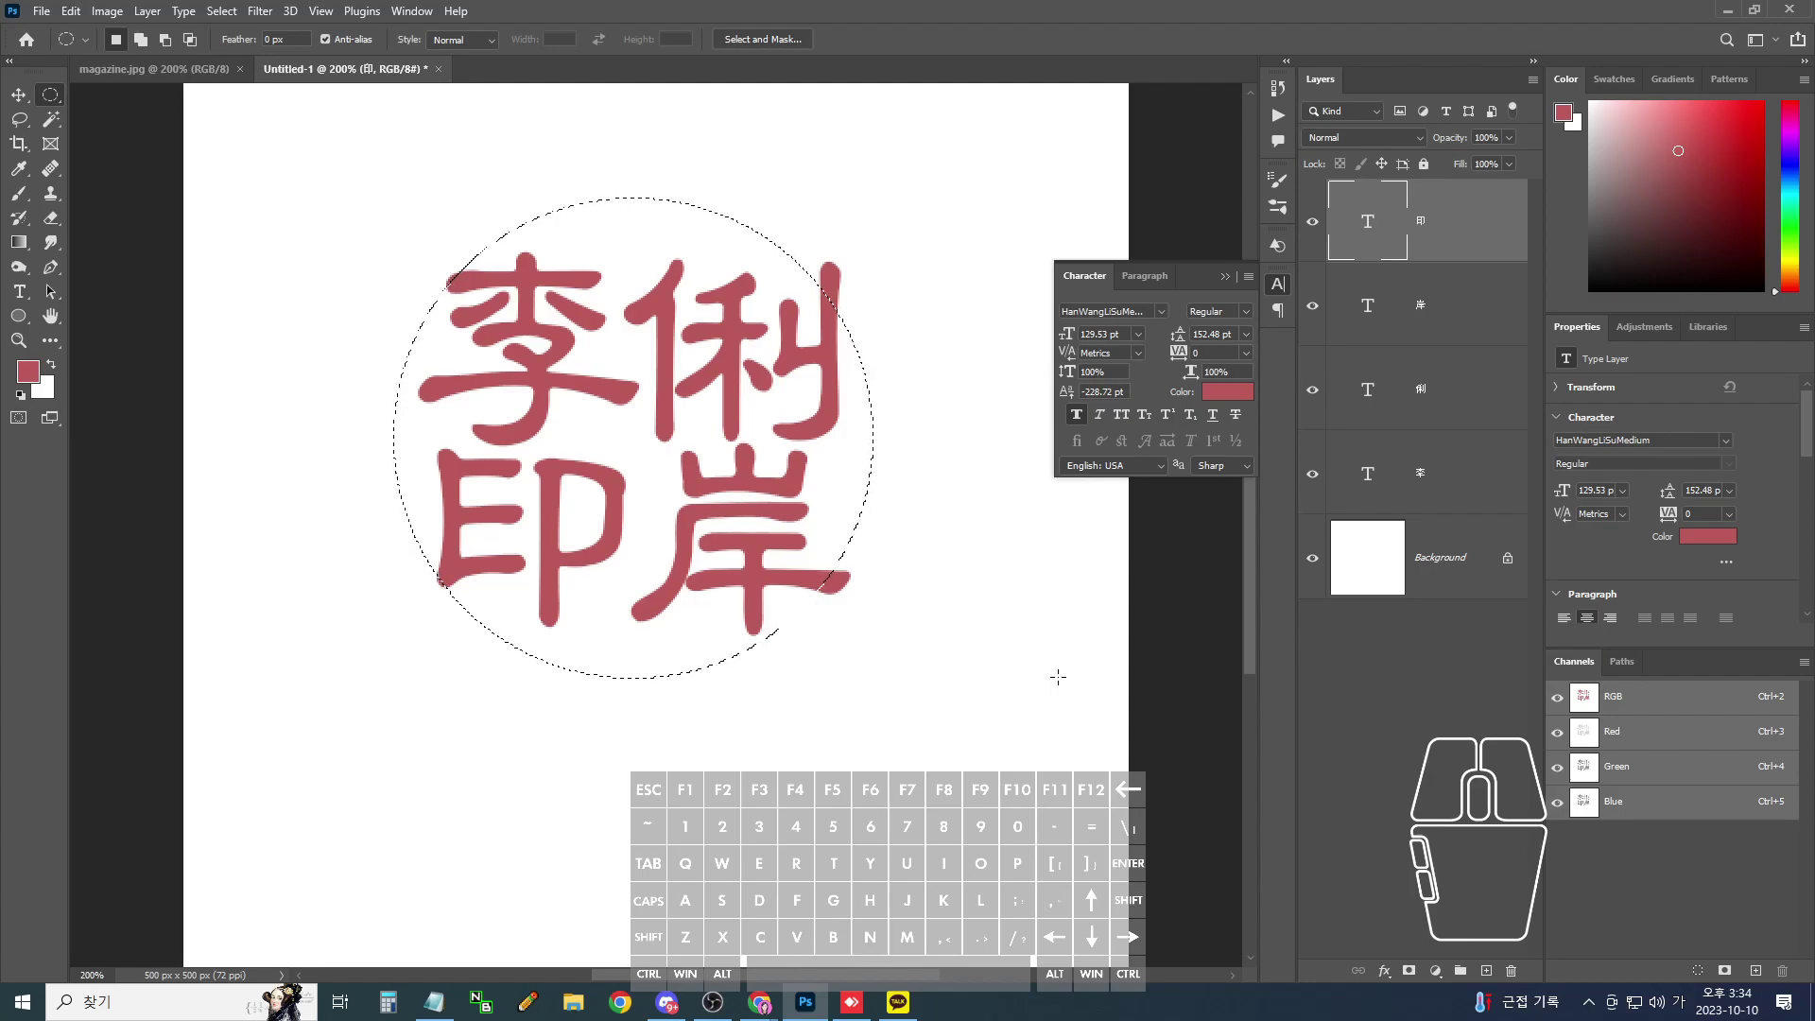
key(ctrl+shift+n)
key(Return)
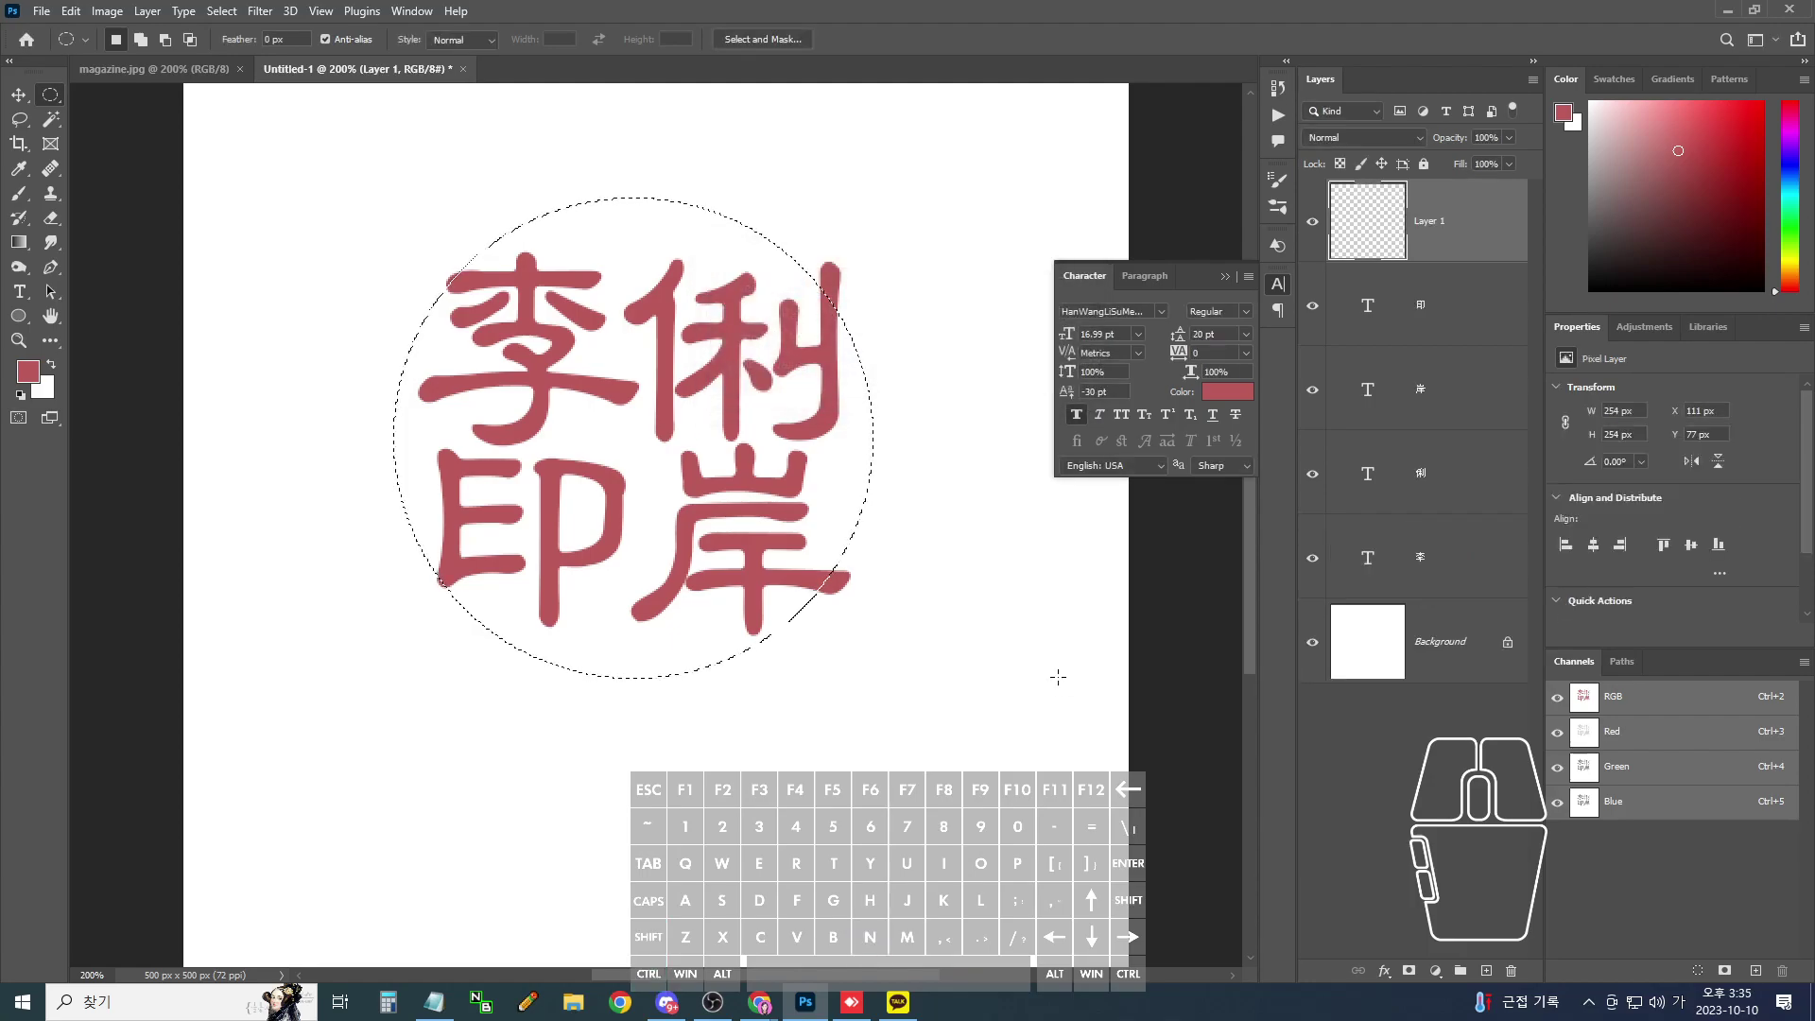
click(74, 11)
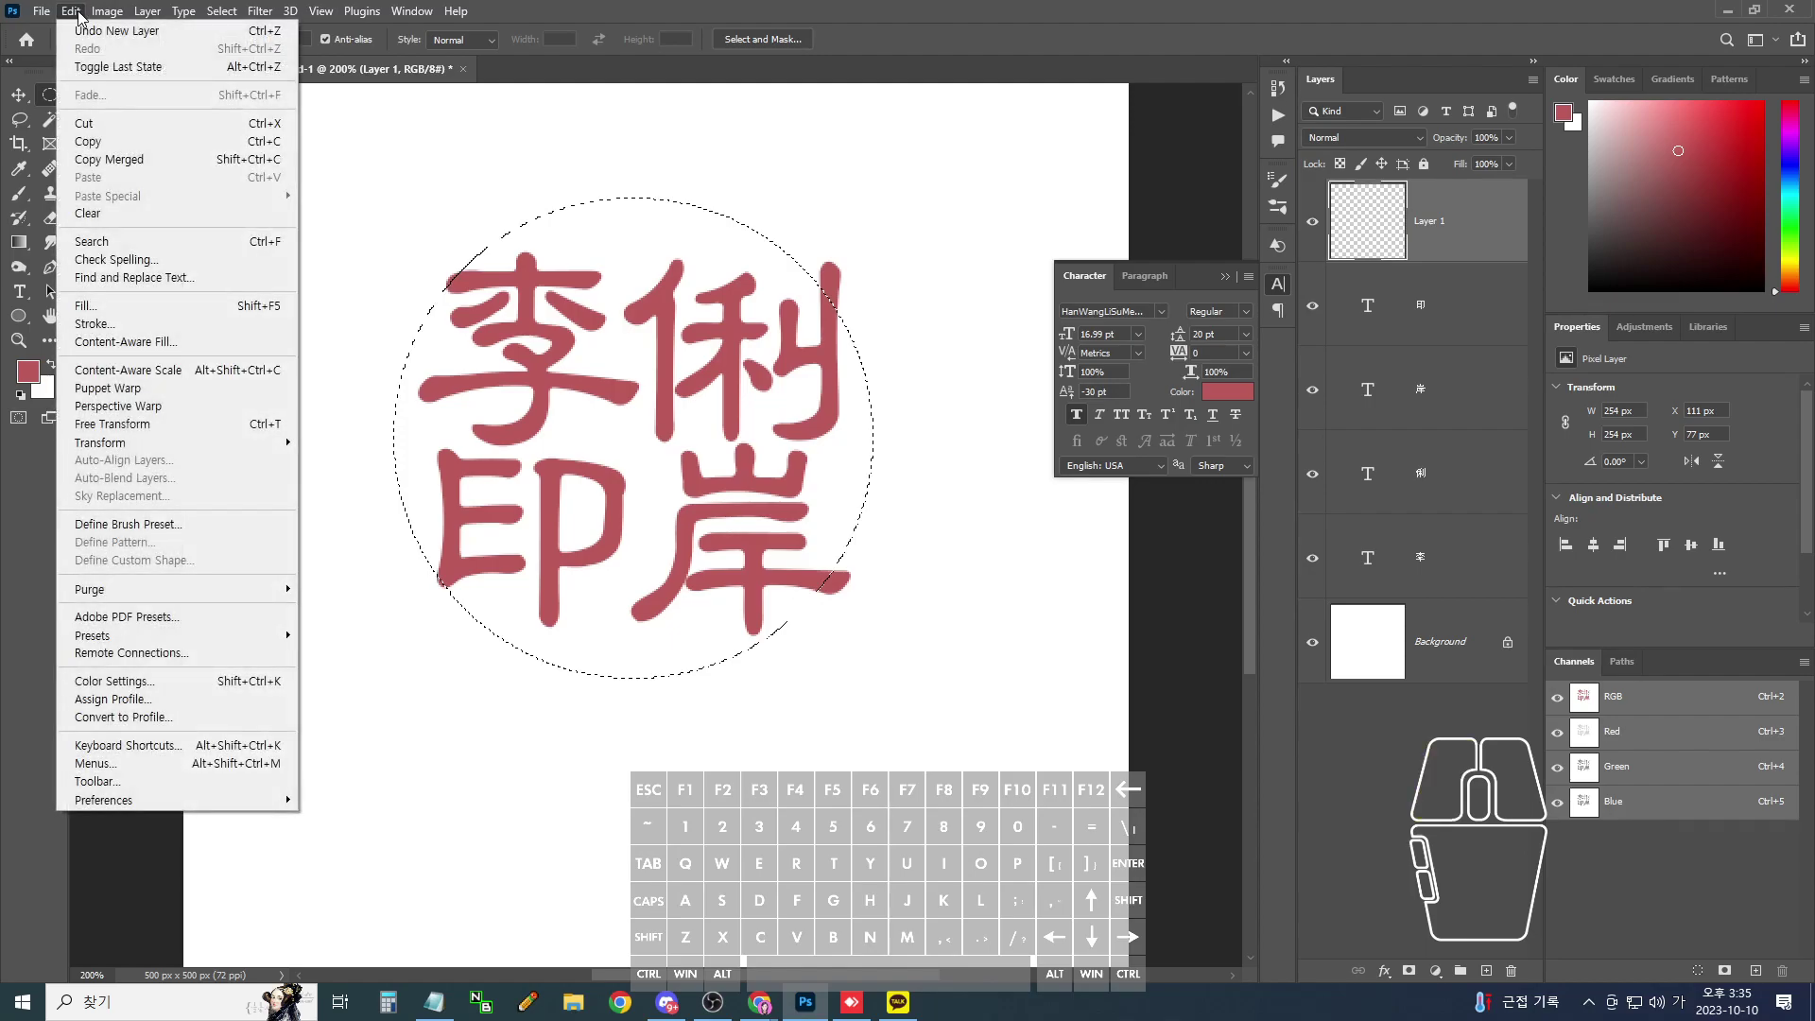
click(112, 325)
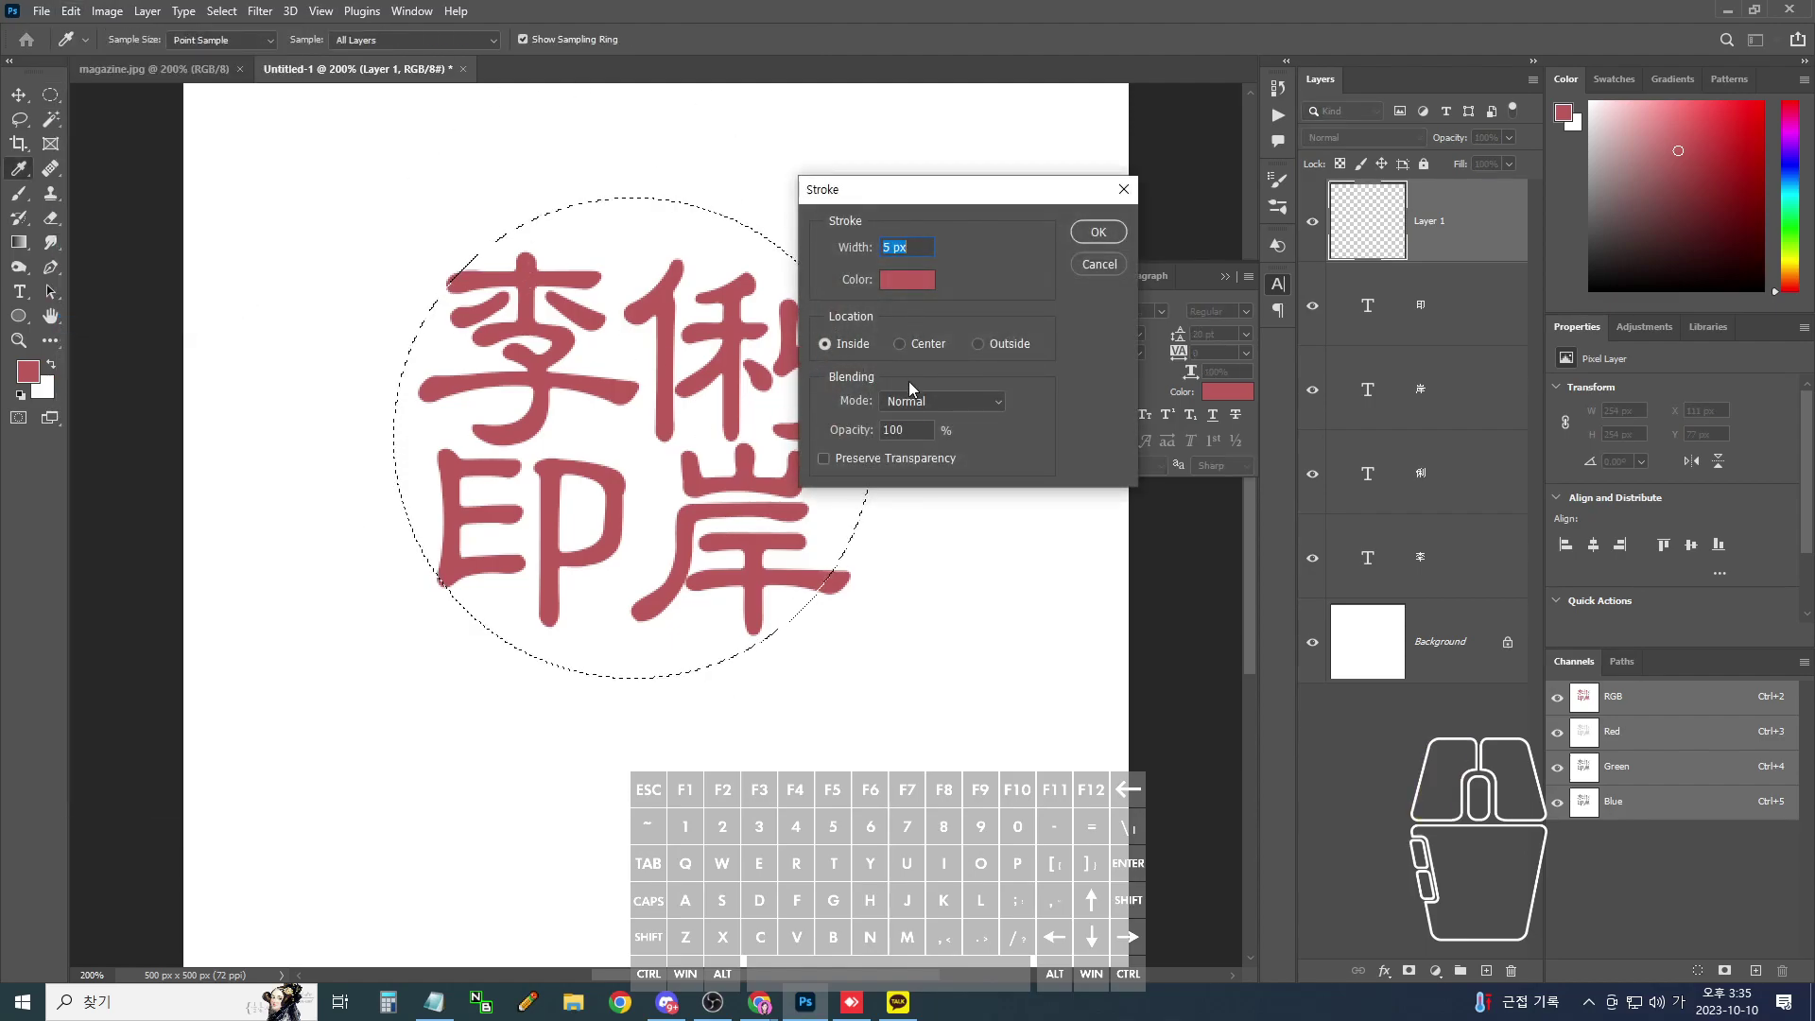
- Try a 10 px Inside stroke on the circle, inspect it, then remove it
text(10)
key(Return)
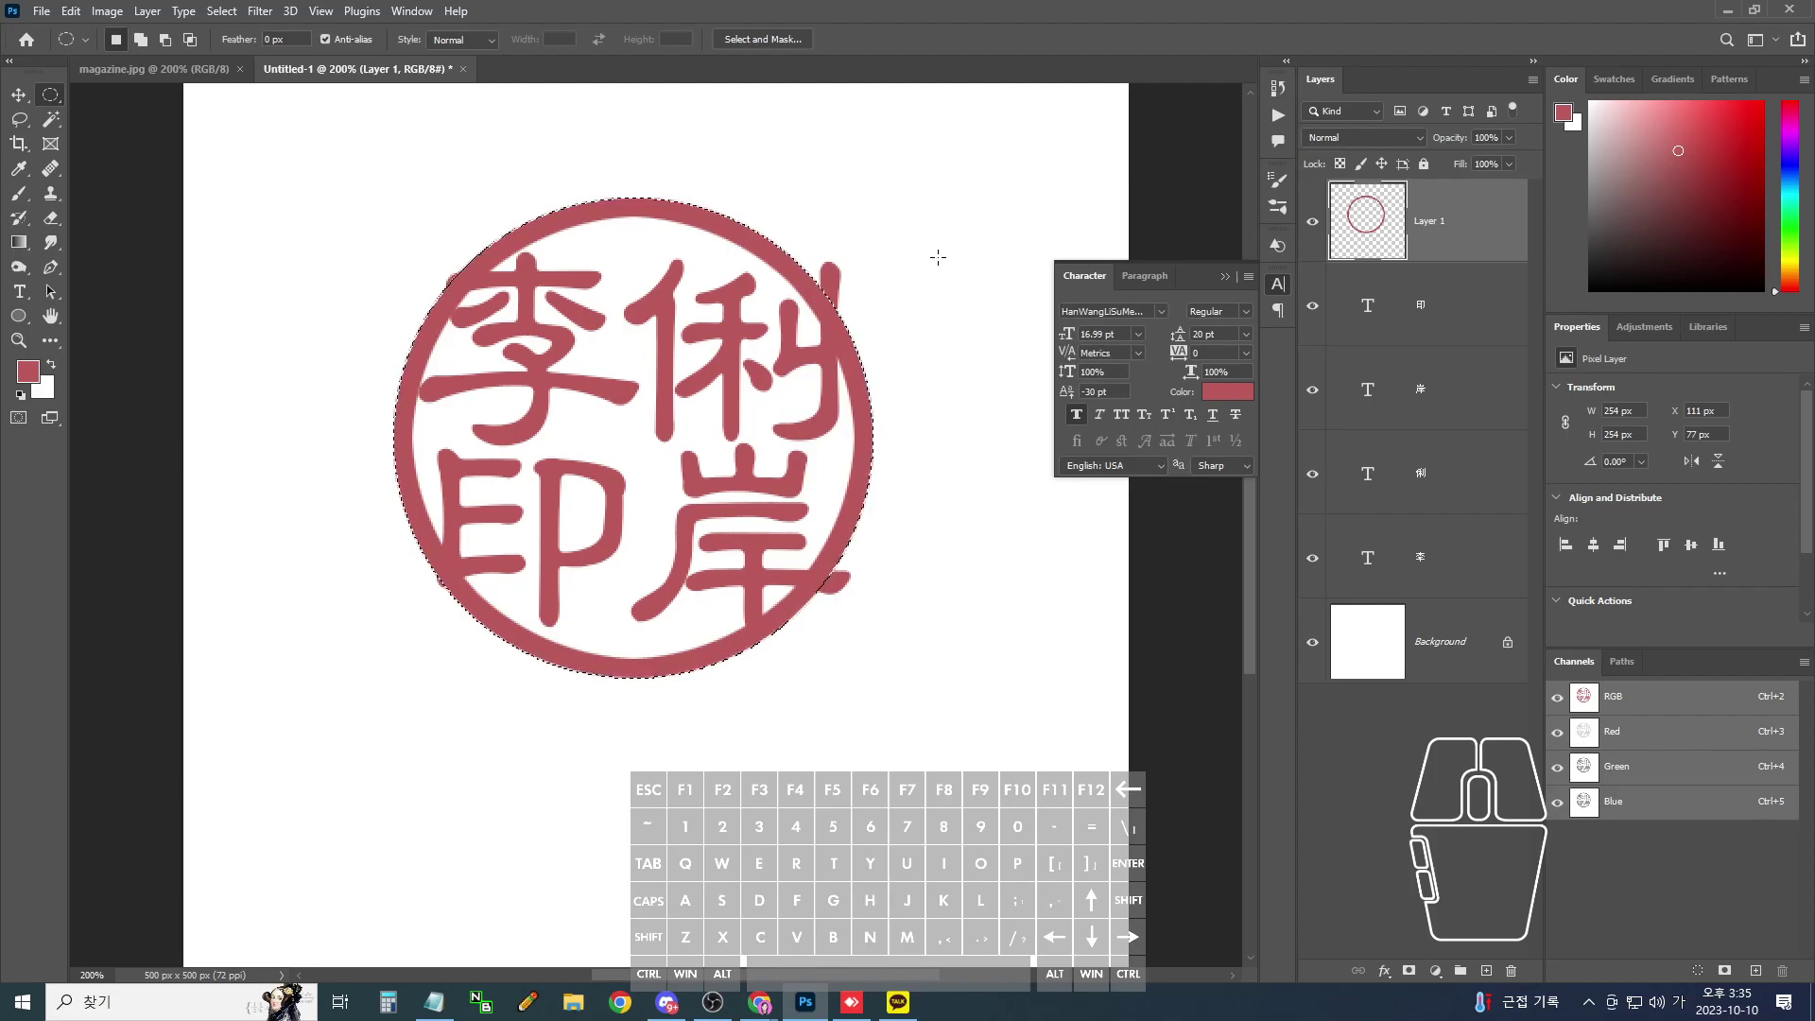
key(ctrl+equal)
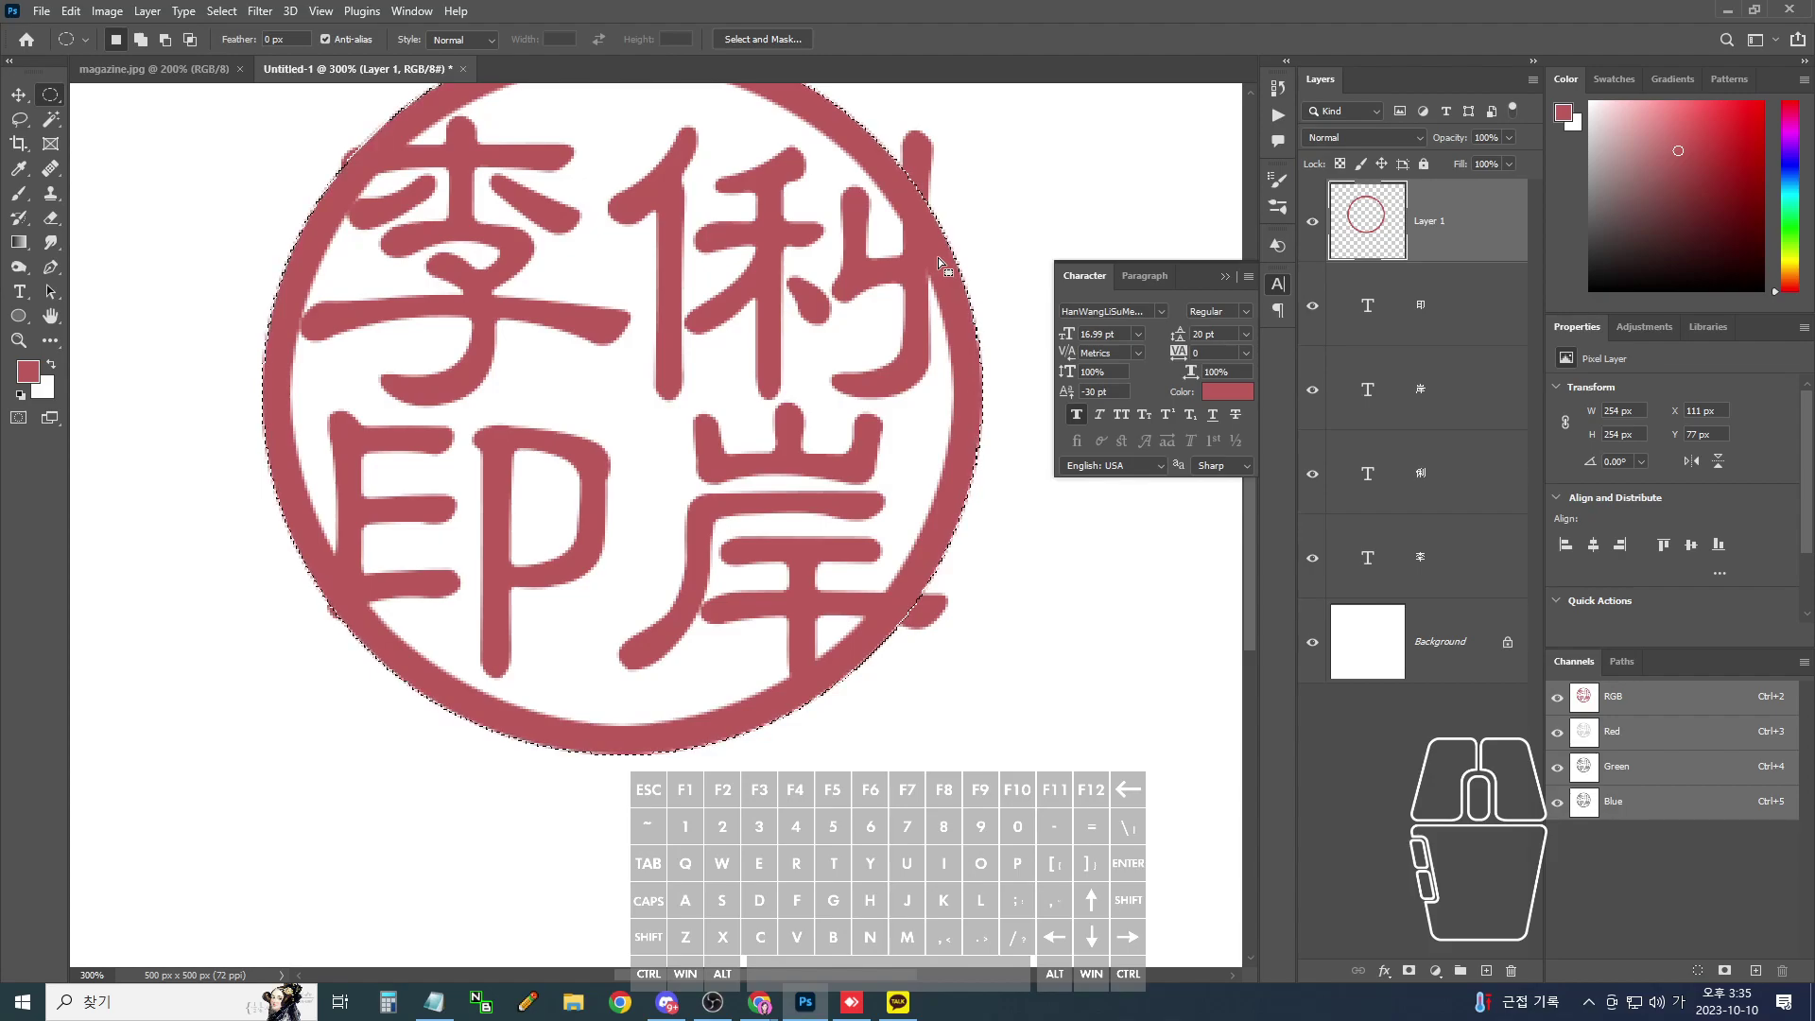
key(Delete)
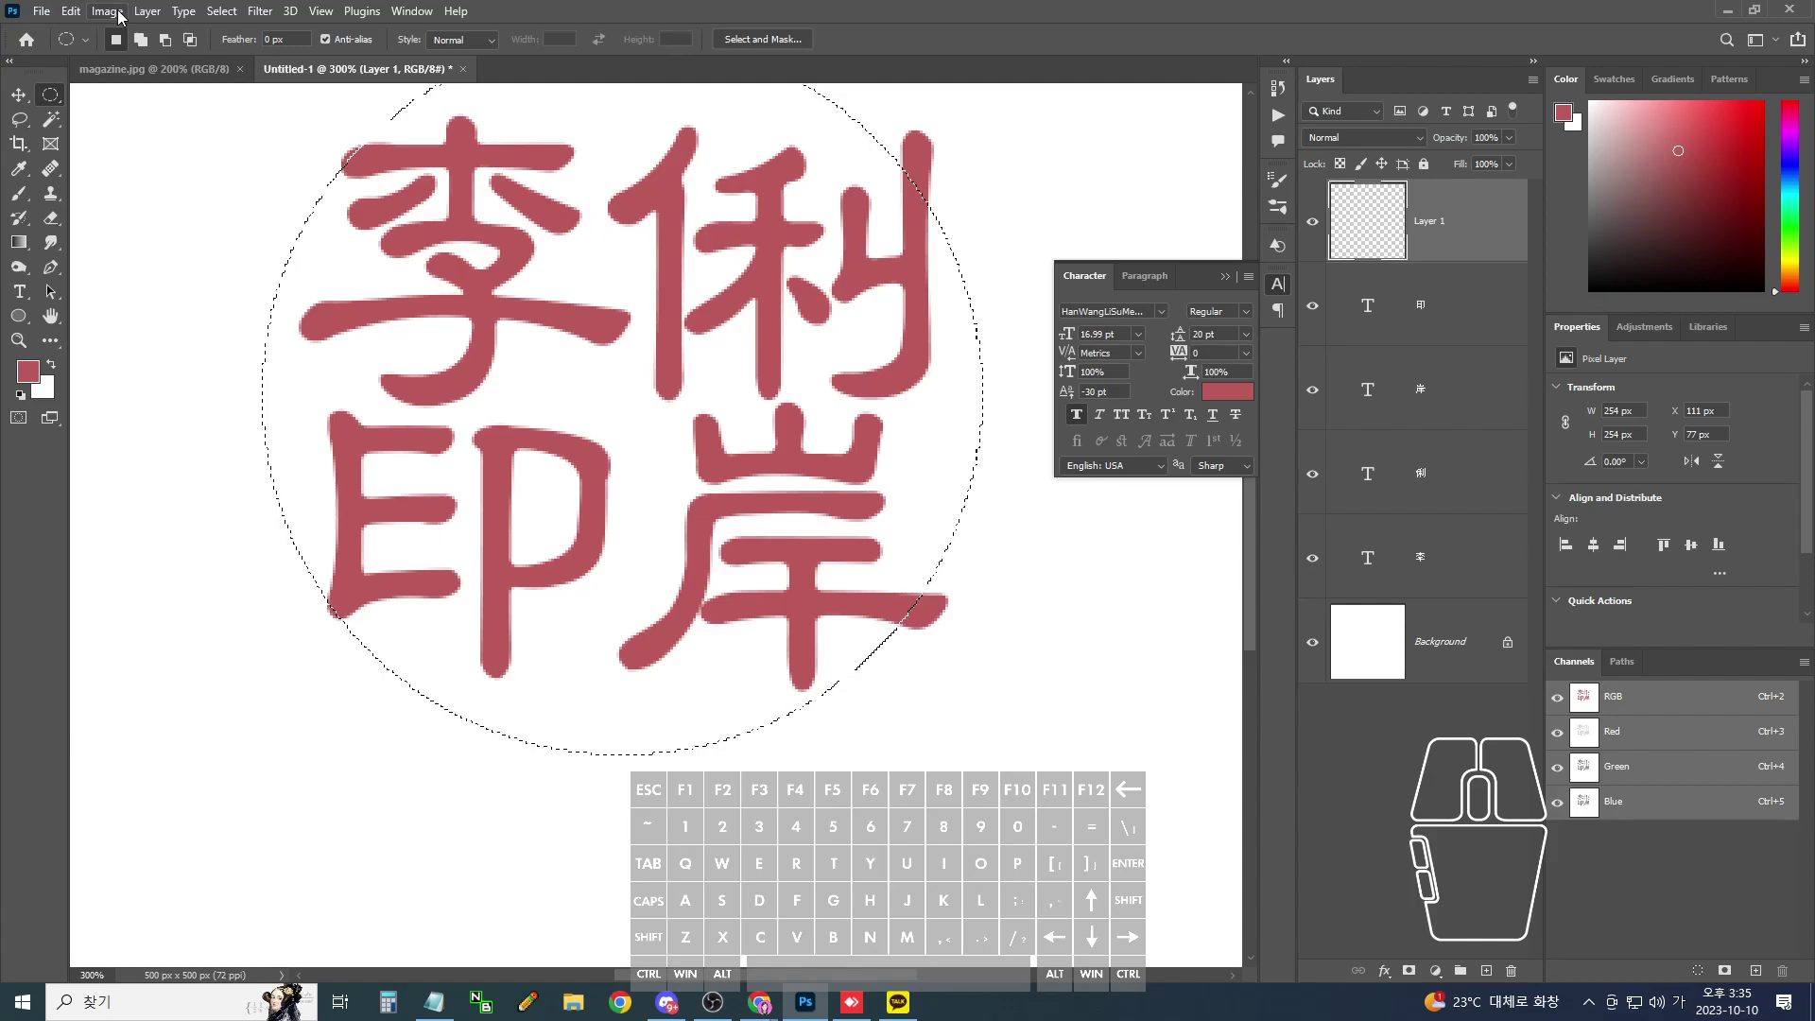
- Try a 10 px Outside stroke, zoom to inspect the ring, then undo it
click(71, 11)
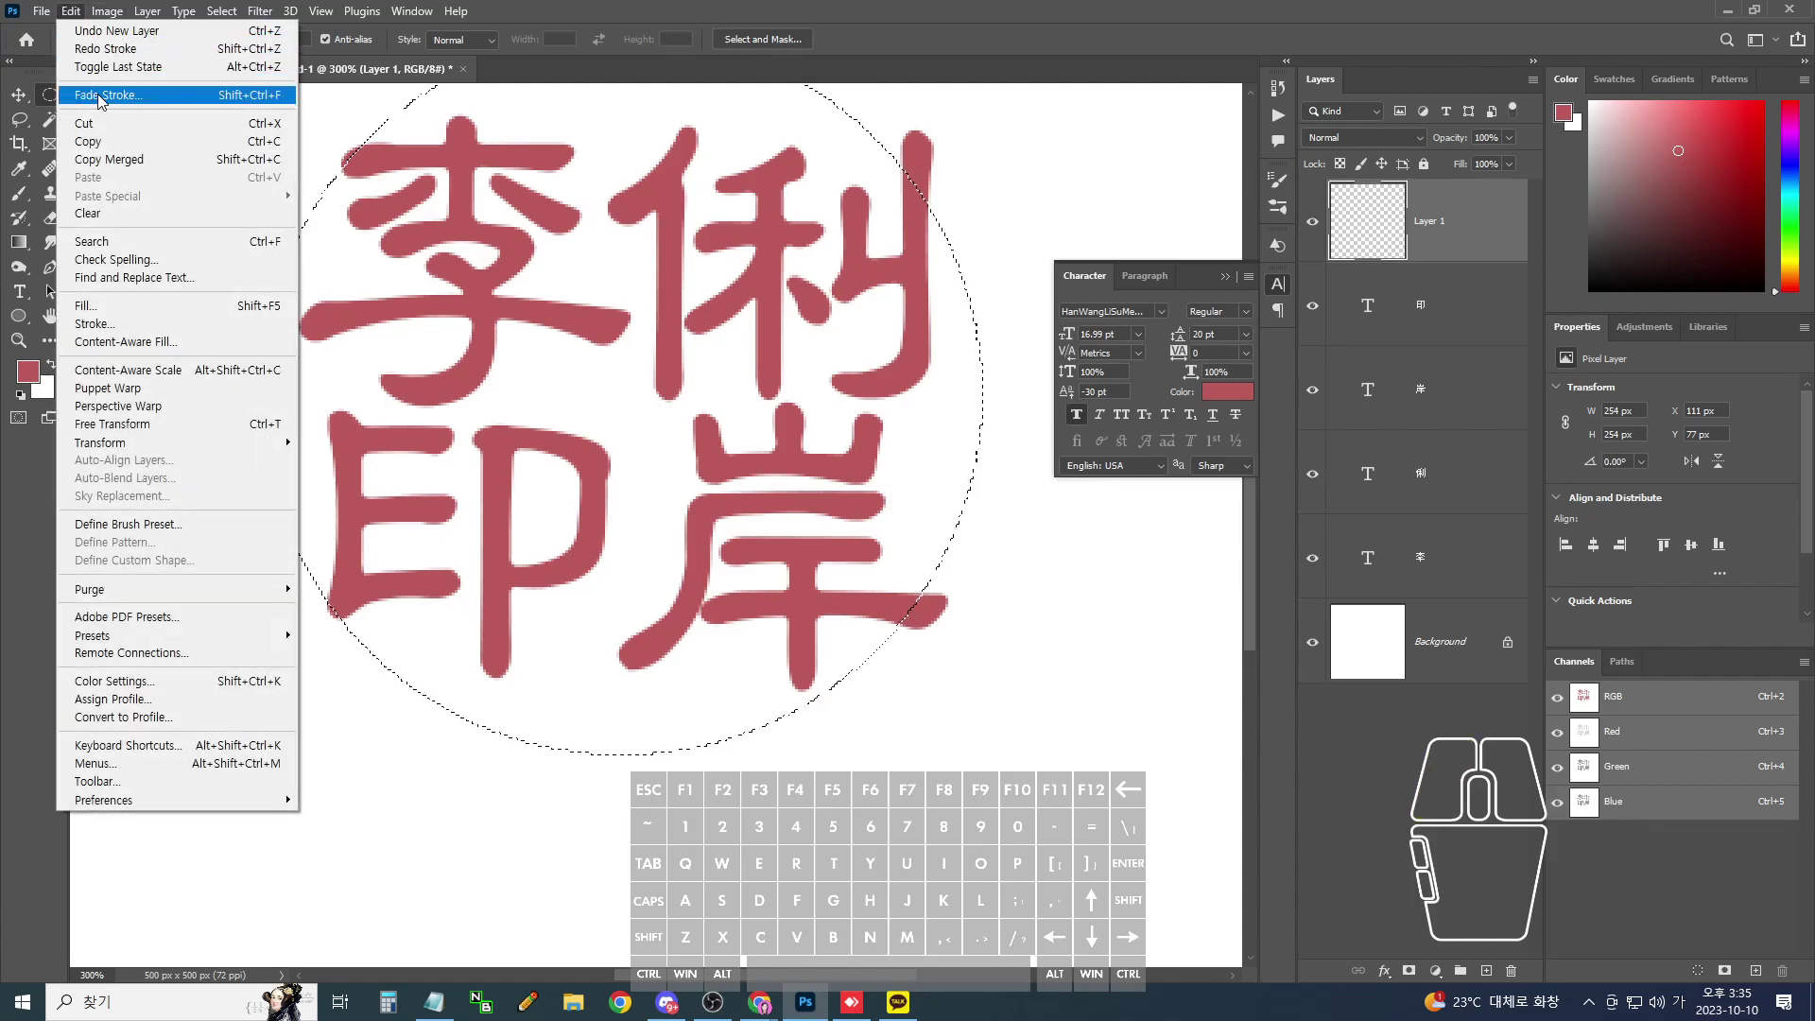
click(110, 324)
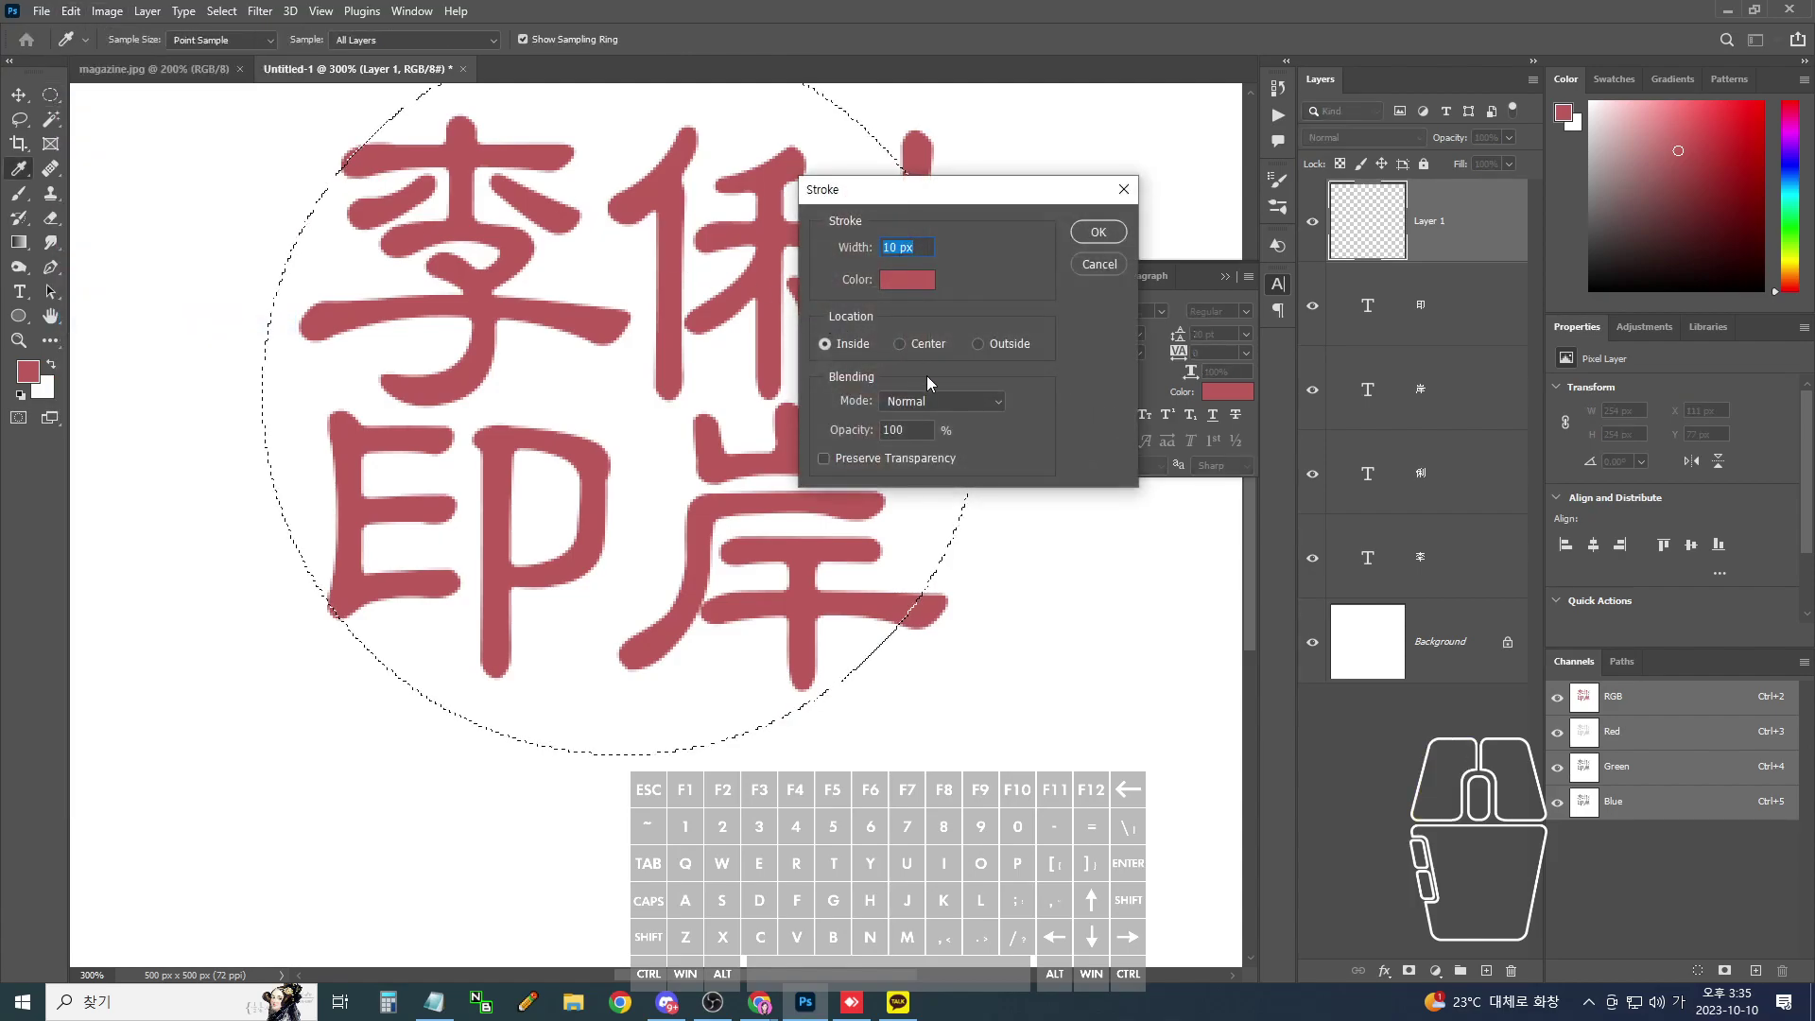
click(989, 344)
click(1098, 232)
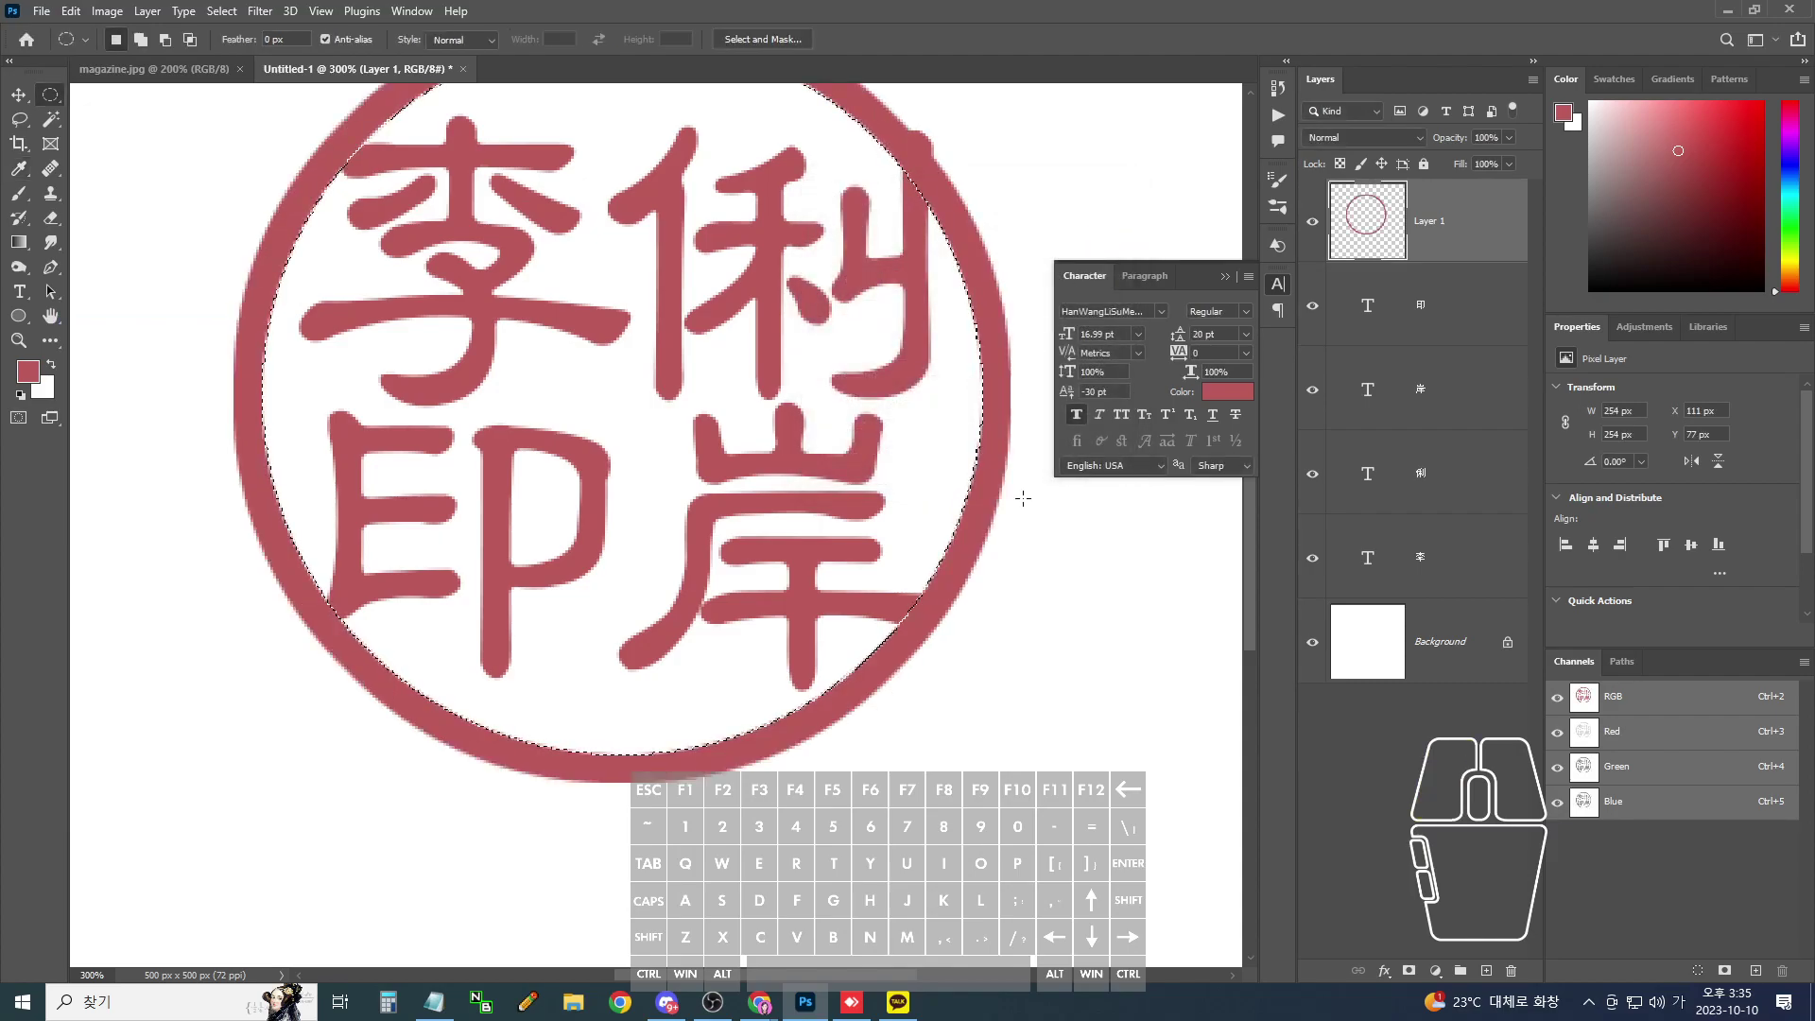
key(ctrl+z)
key(ctrl+minus)
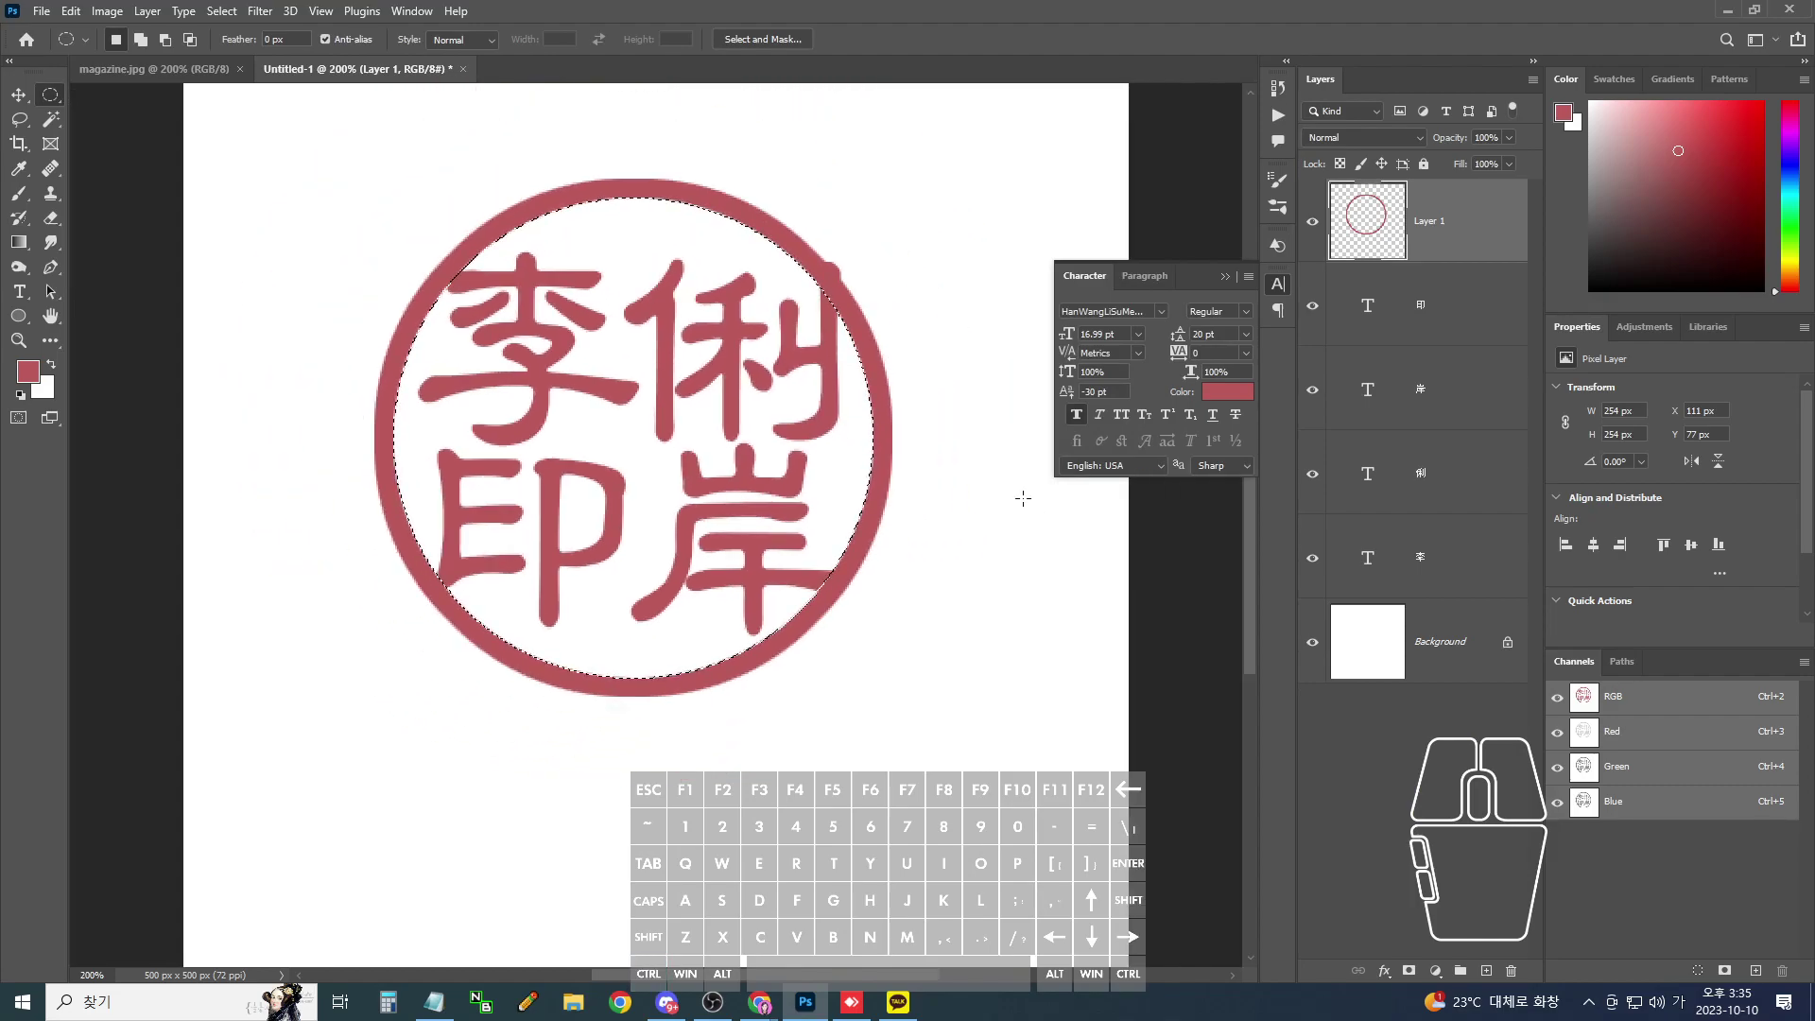
mouse_move(838, 275)
mouse_down()
mouse_move(839, 251)
mouse_move(888, 288)
mouse_up()
key(ctrl+plus)
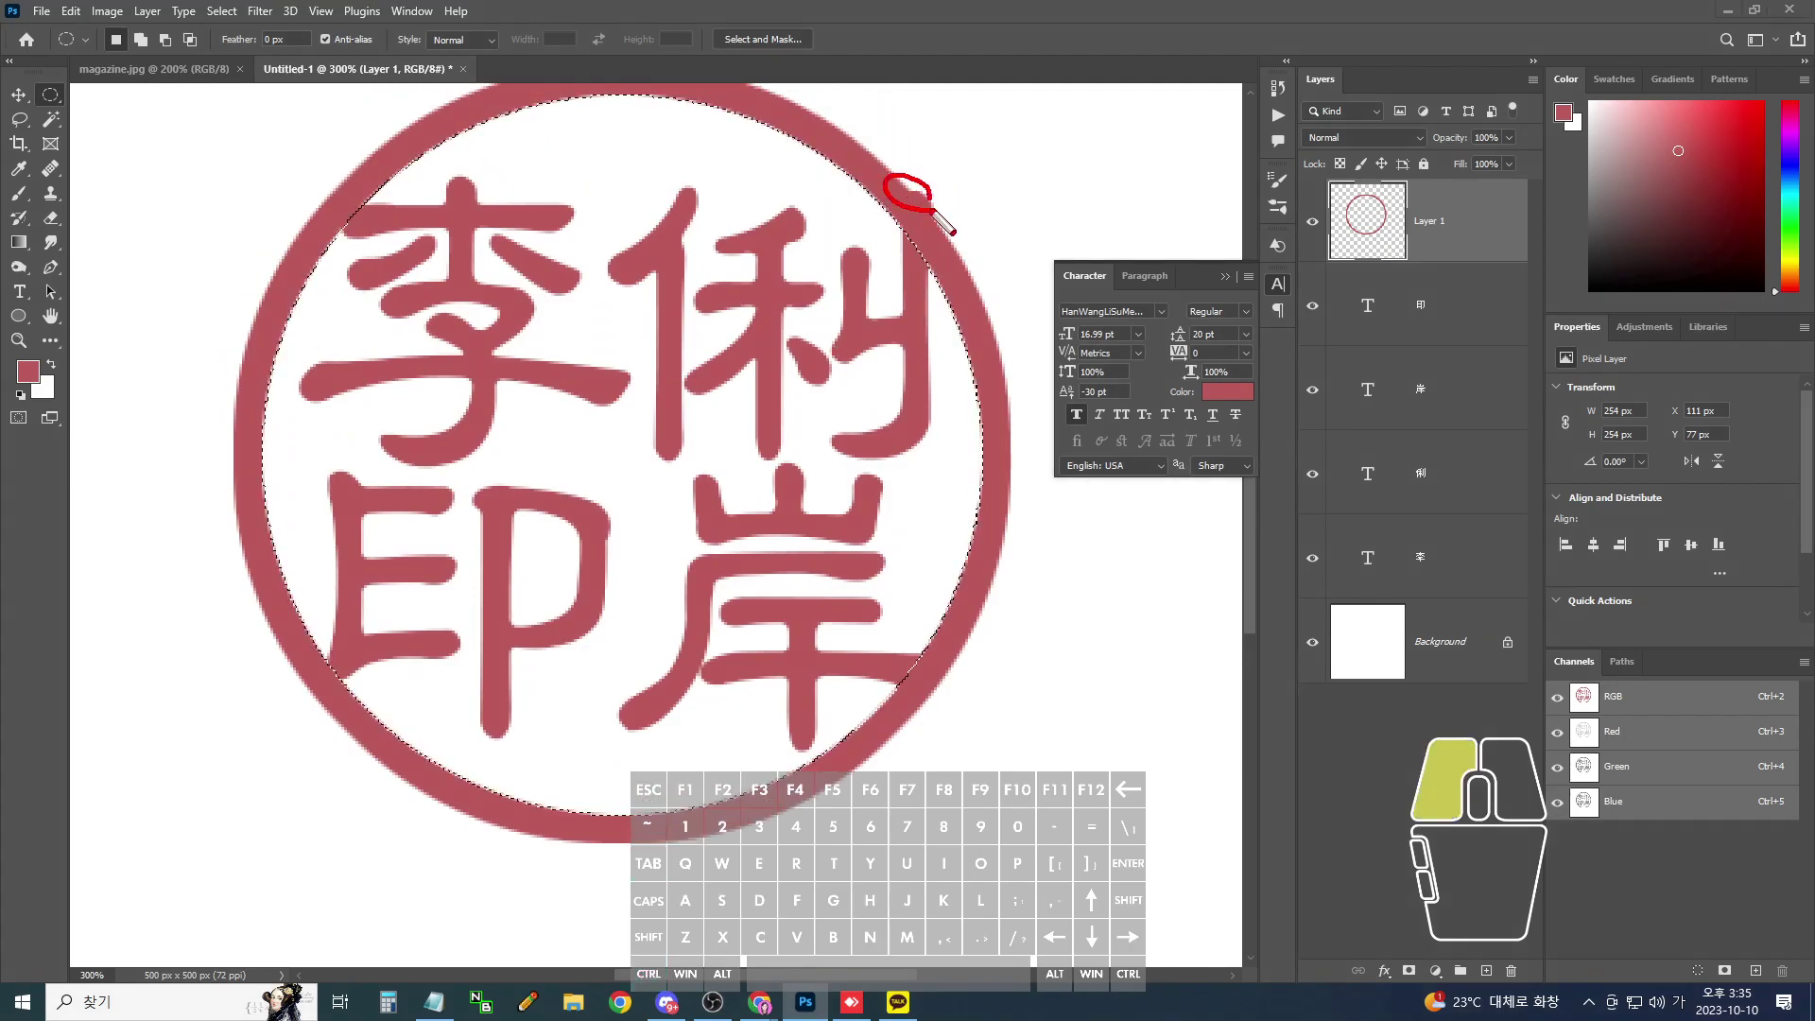
key(ctrl+z)
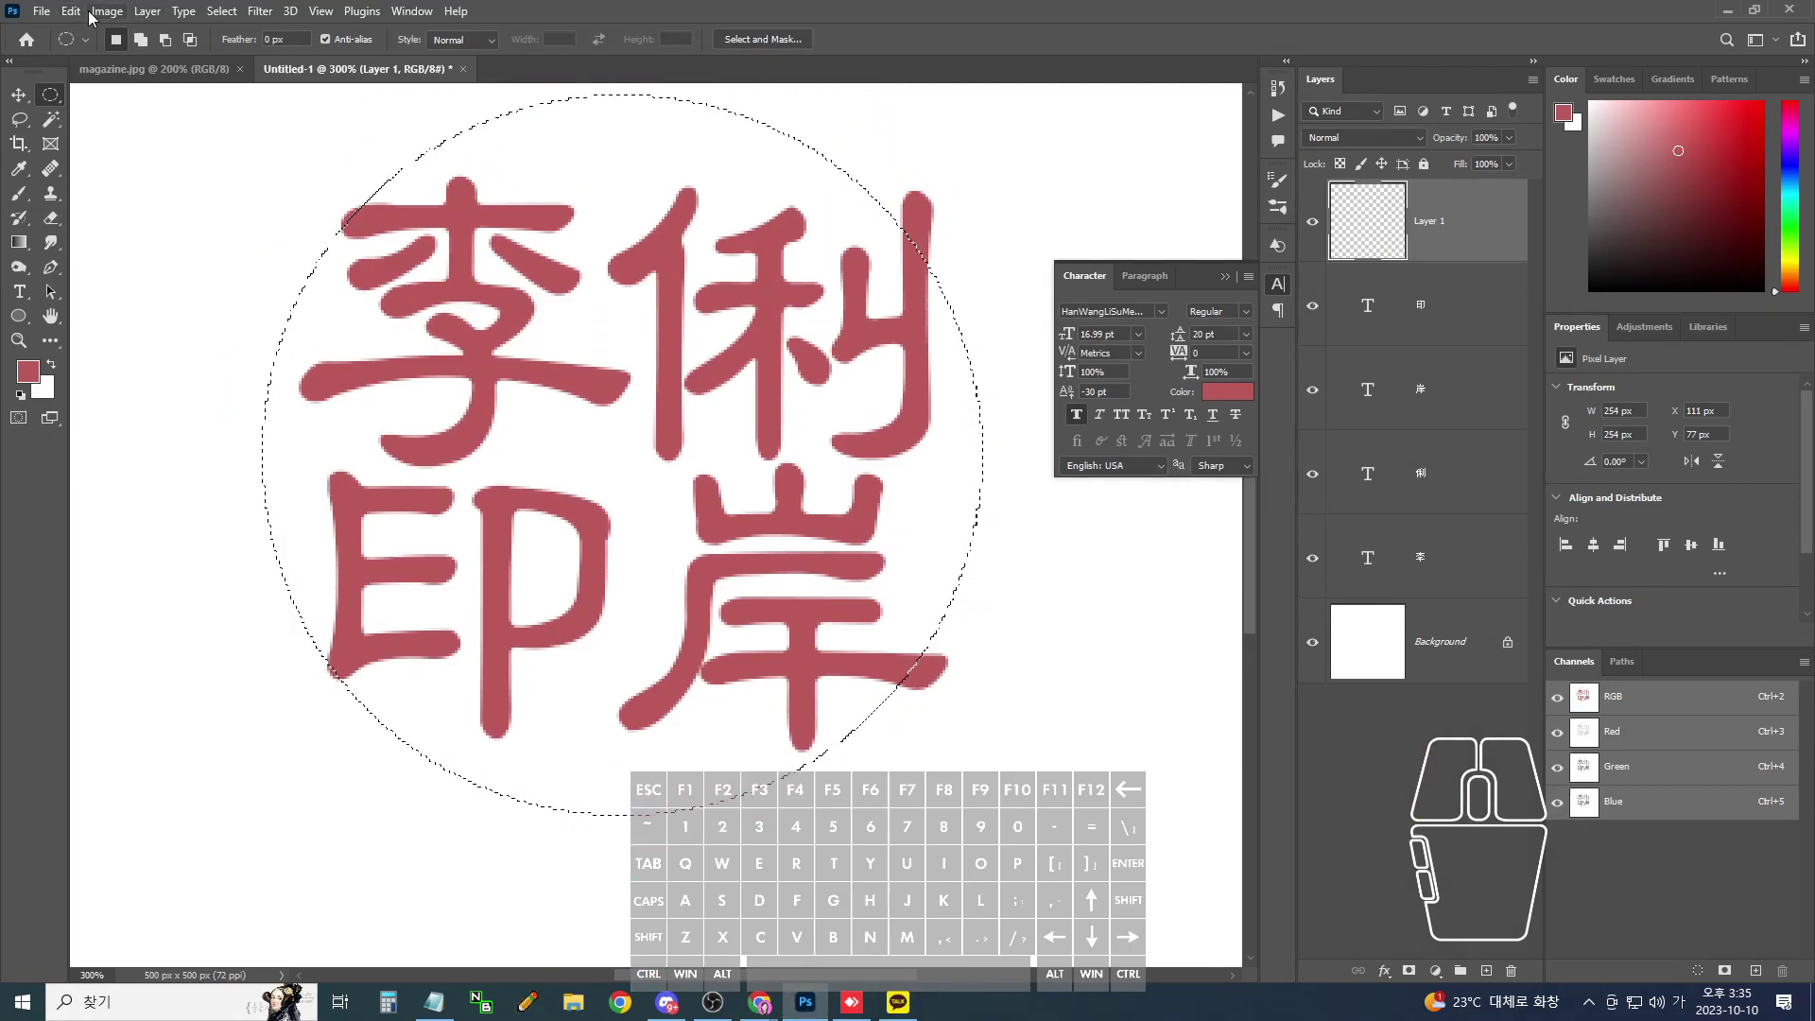
- Apply a 10 px stroke centred on the circular selection edge
click(106, 11)
mouse_move(71, 11)
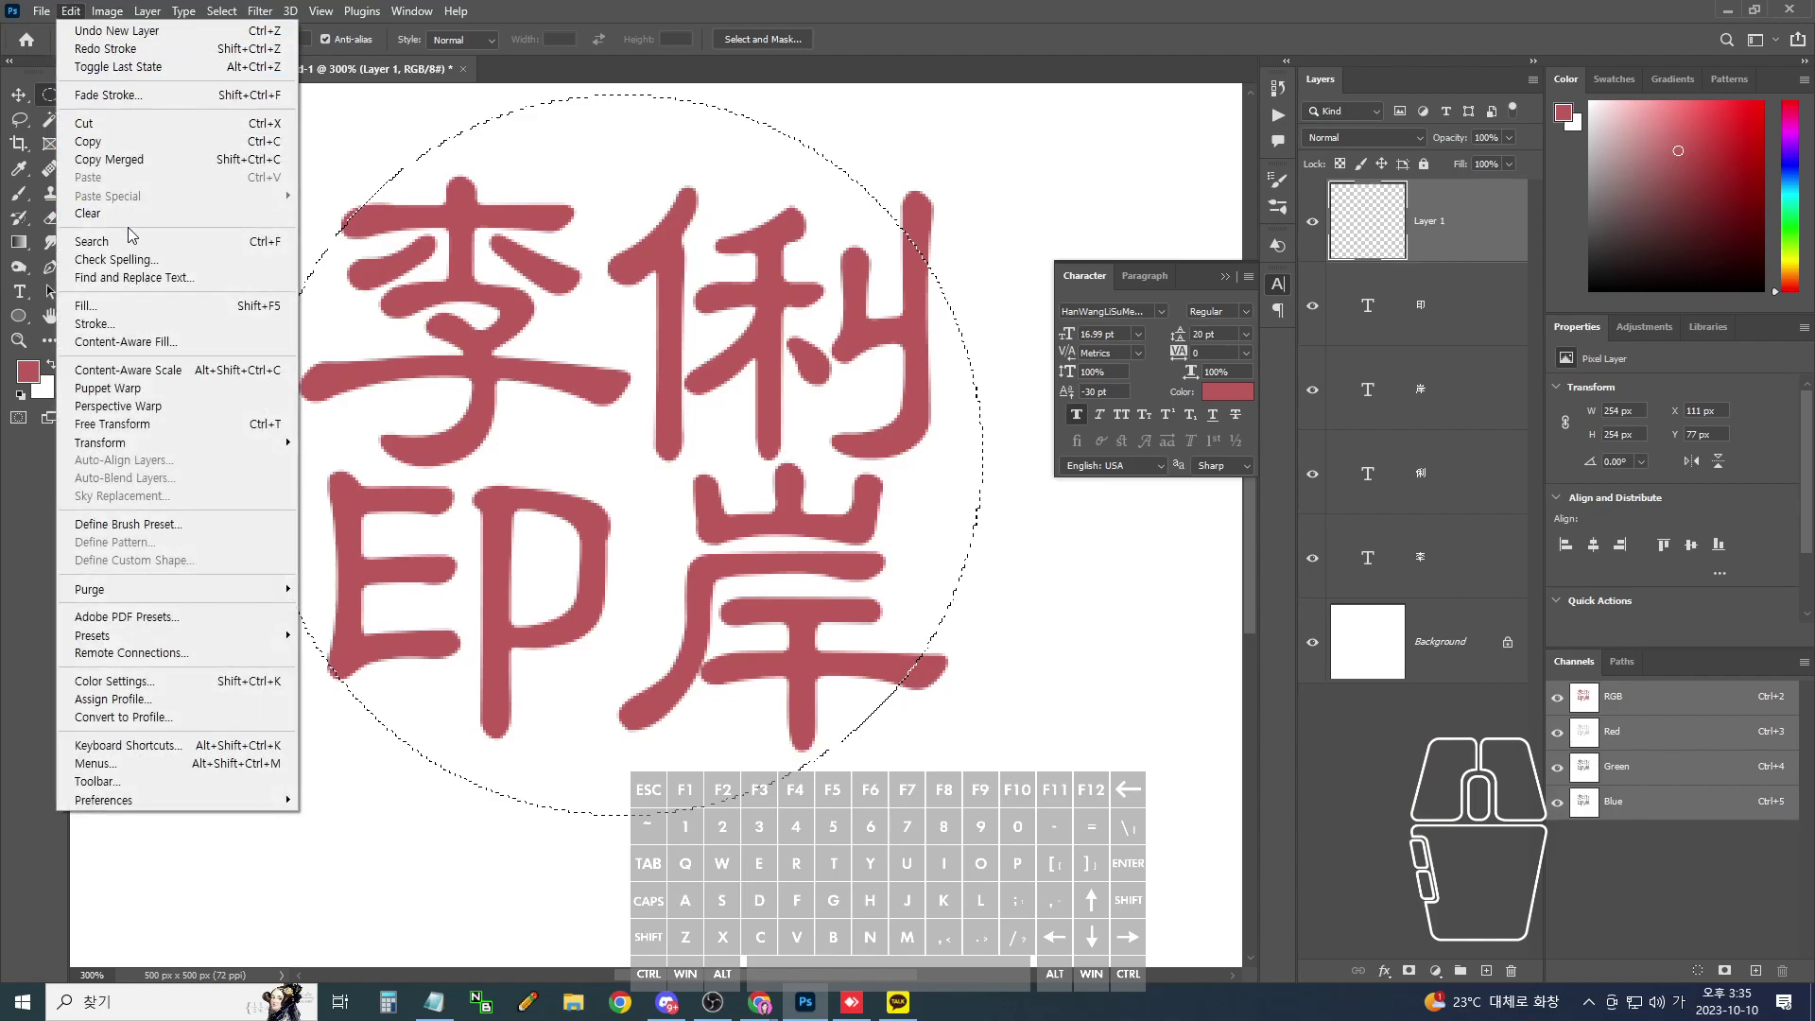
click(123, 323)
click(899, 343)
click(1098, 232)
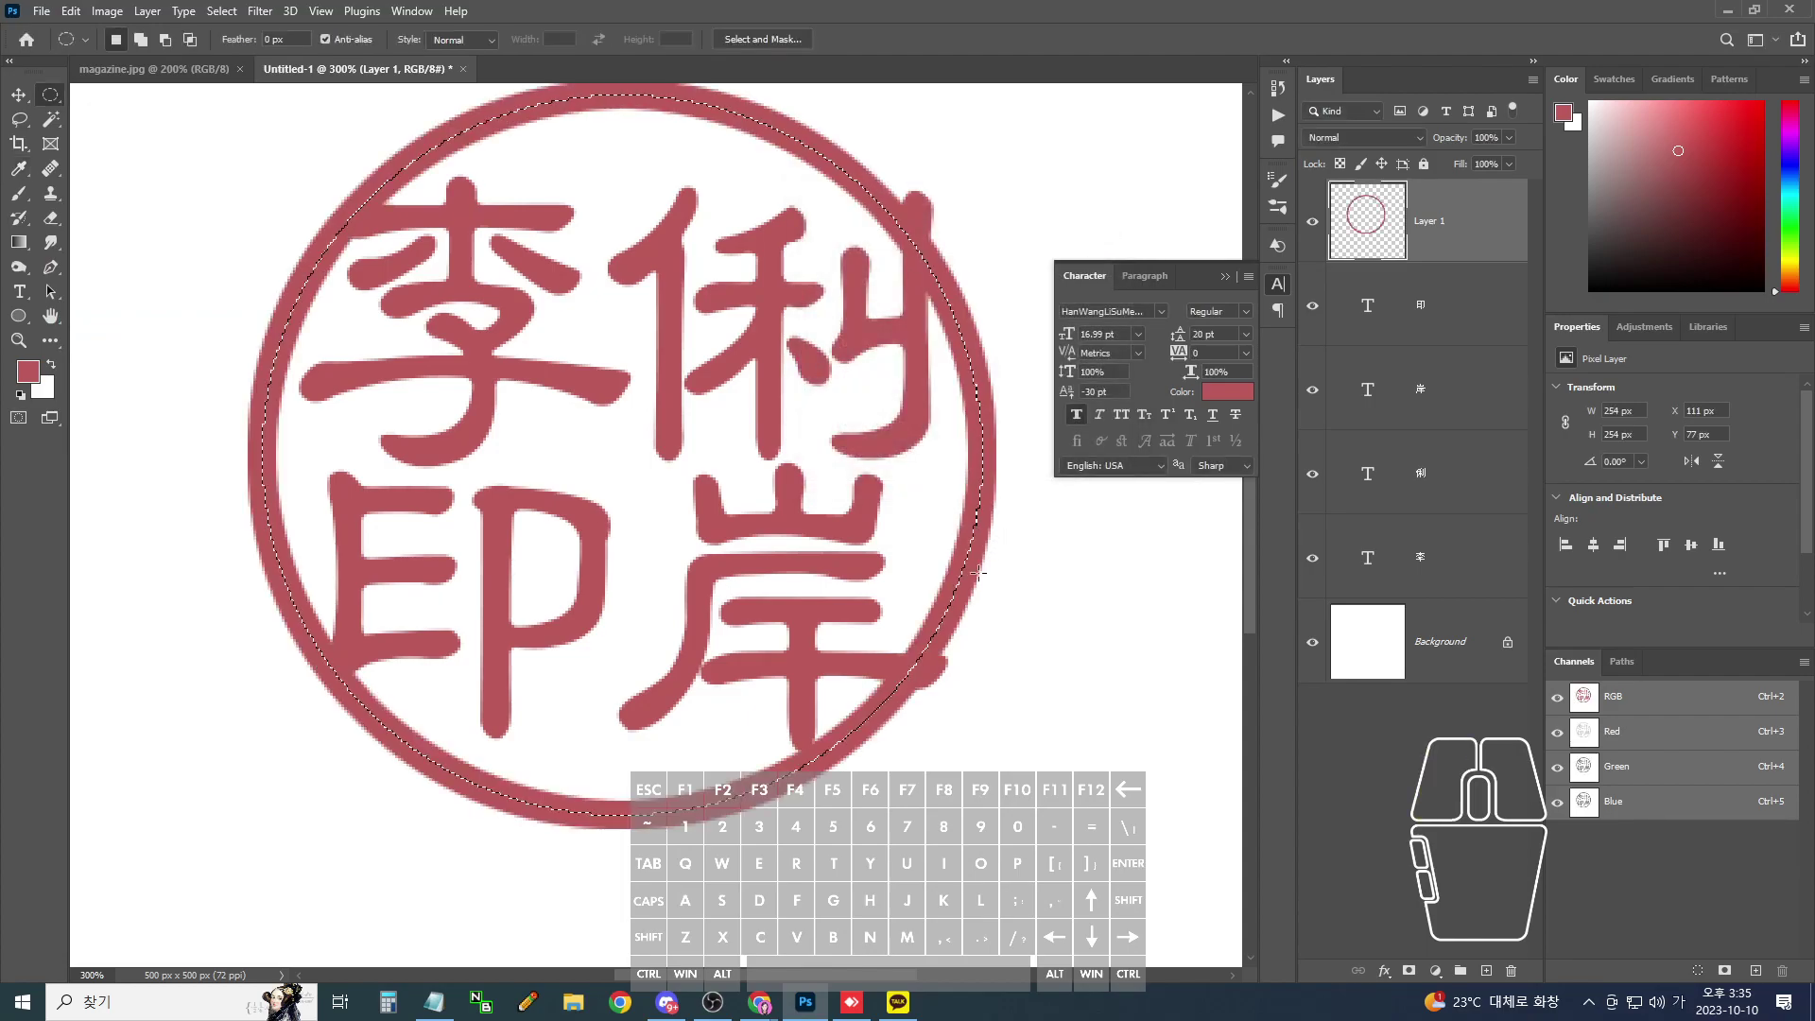
- Zoom out to view the whole stamp and invert the selection
key(ctrl+Tab)
mouse_move(950, 651)
mouse_down()
mouse_move(936, 704)
mouse_move(964, 652)
mouse_up()
mouse_move(950, 243)
mouse_down()
mouse_move(877, 195)
mouse_move(921, 162)
mouse_move(940, 244)
mouse_up()
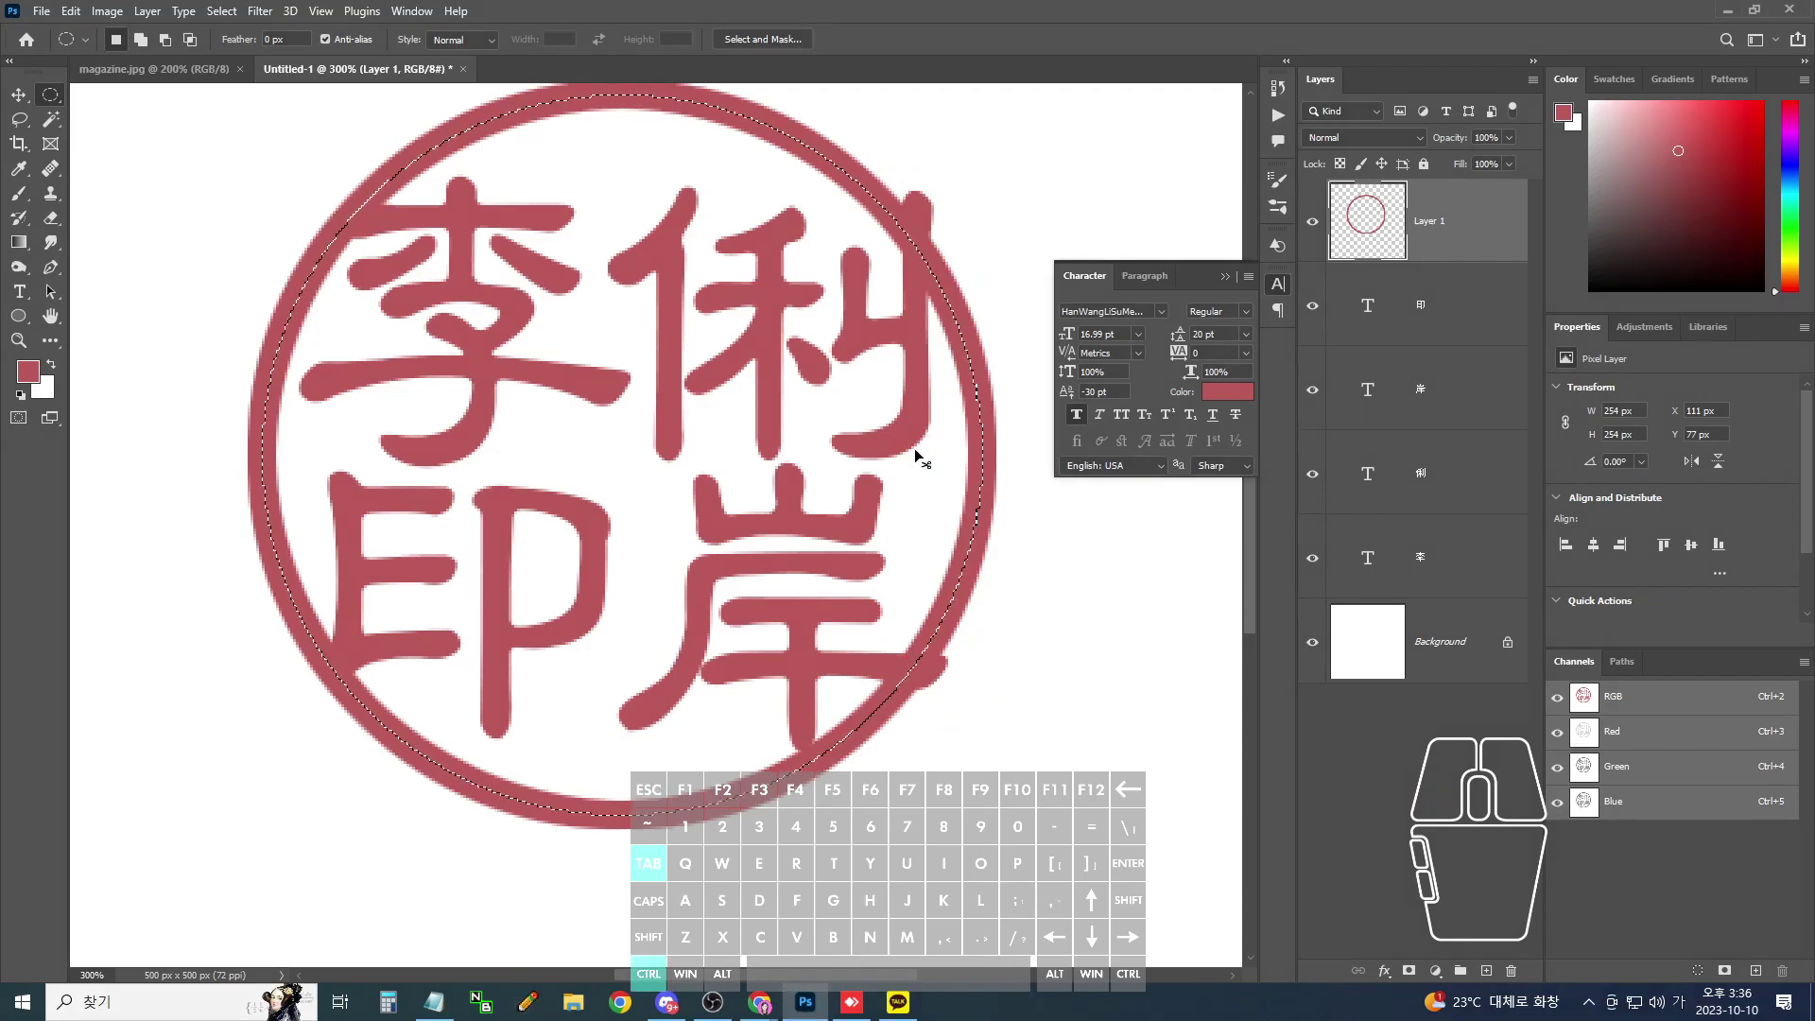
key(ctrl+minus)
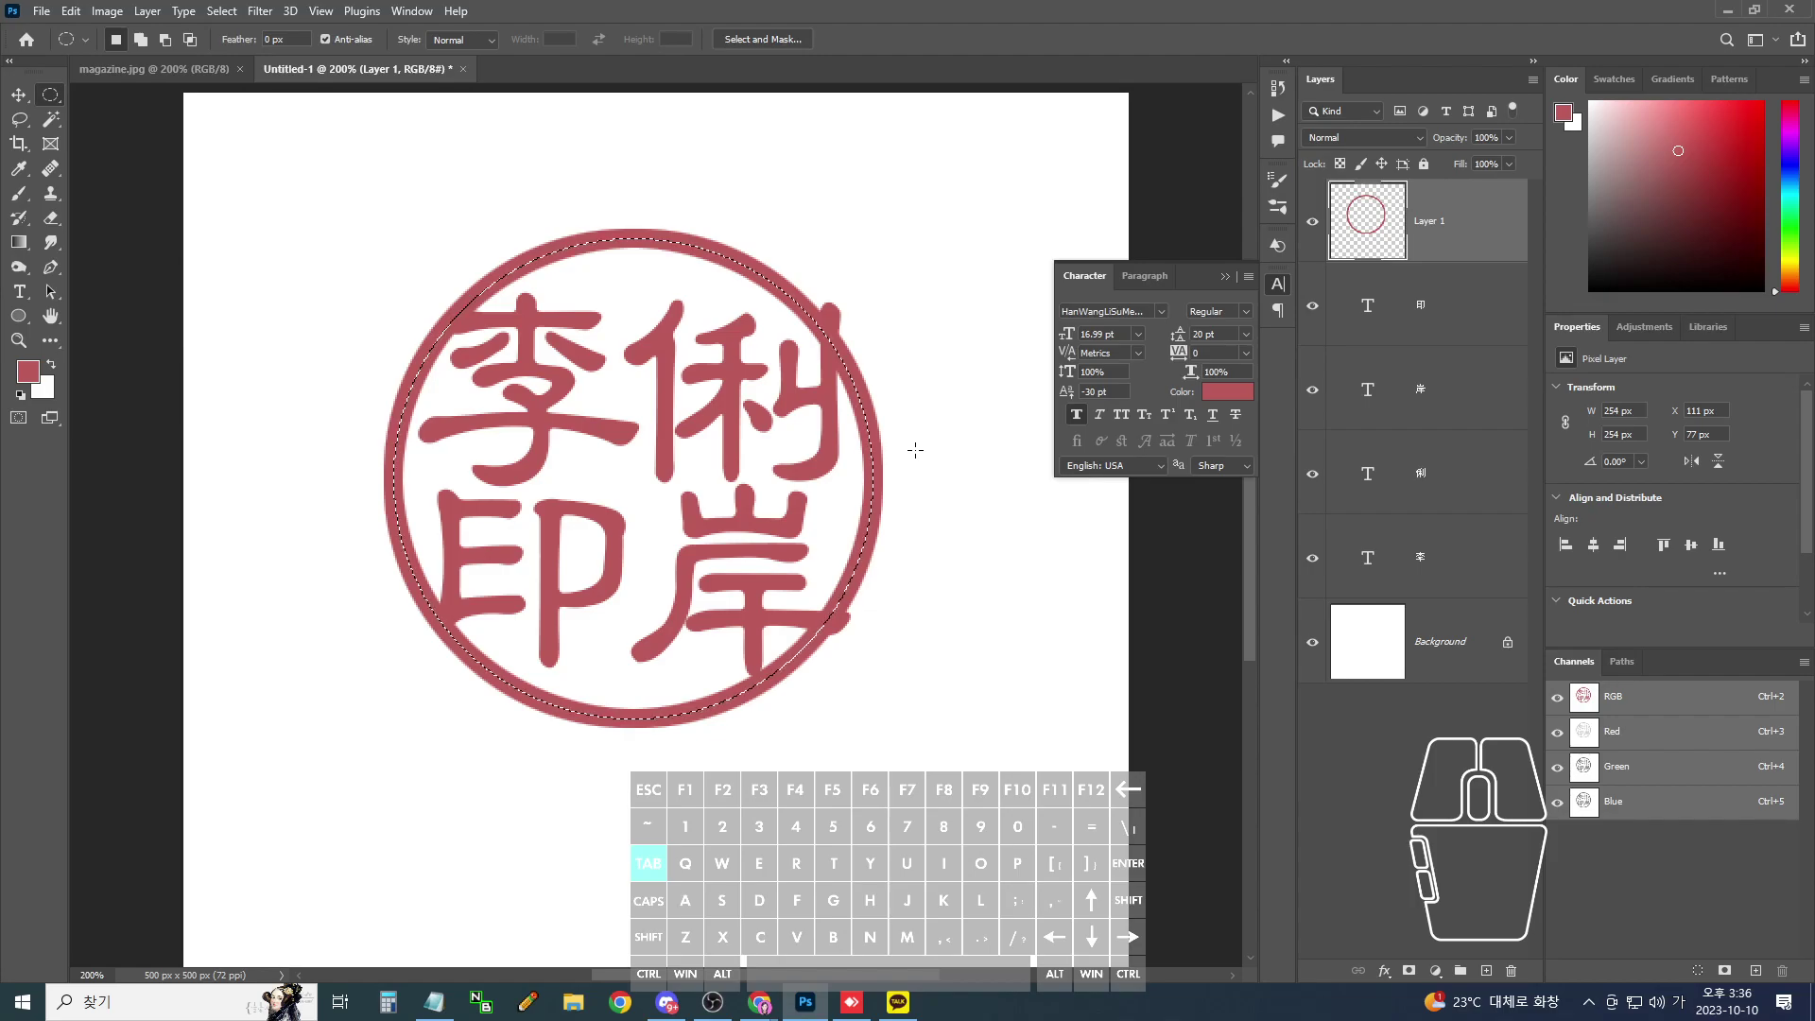
key(ctrl+shift+i)
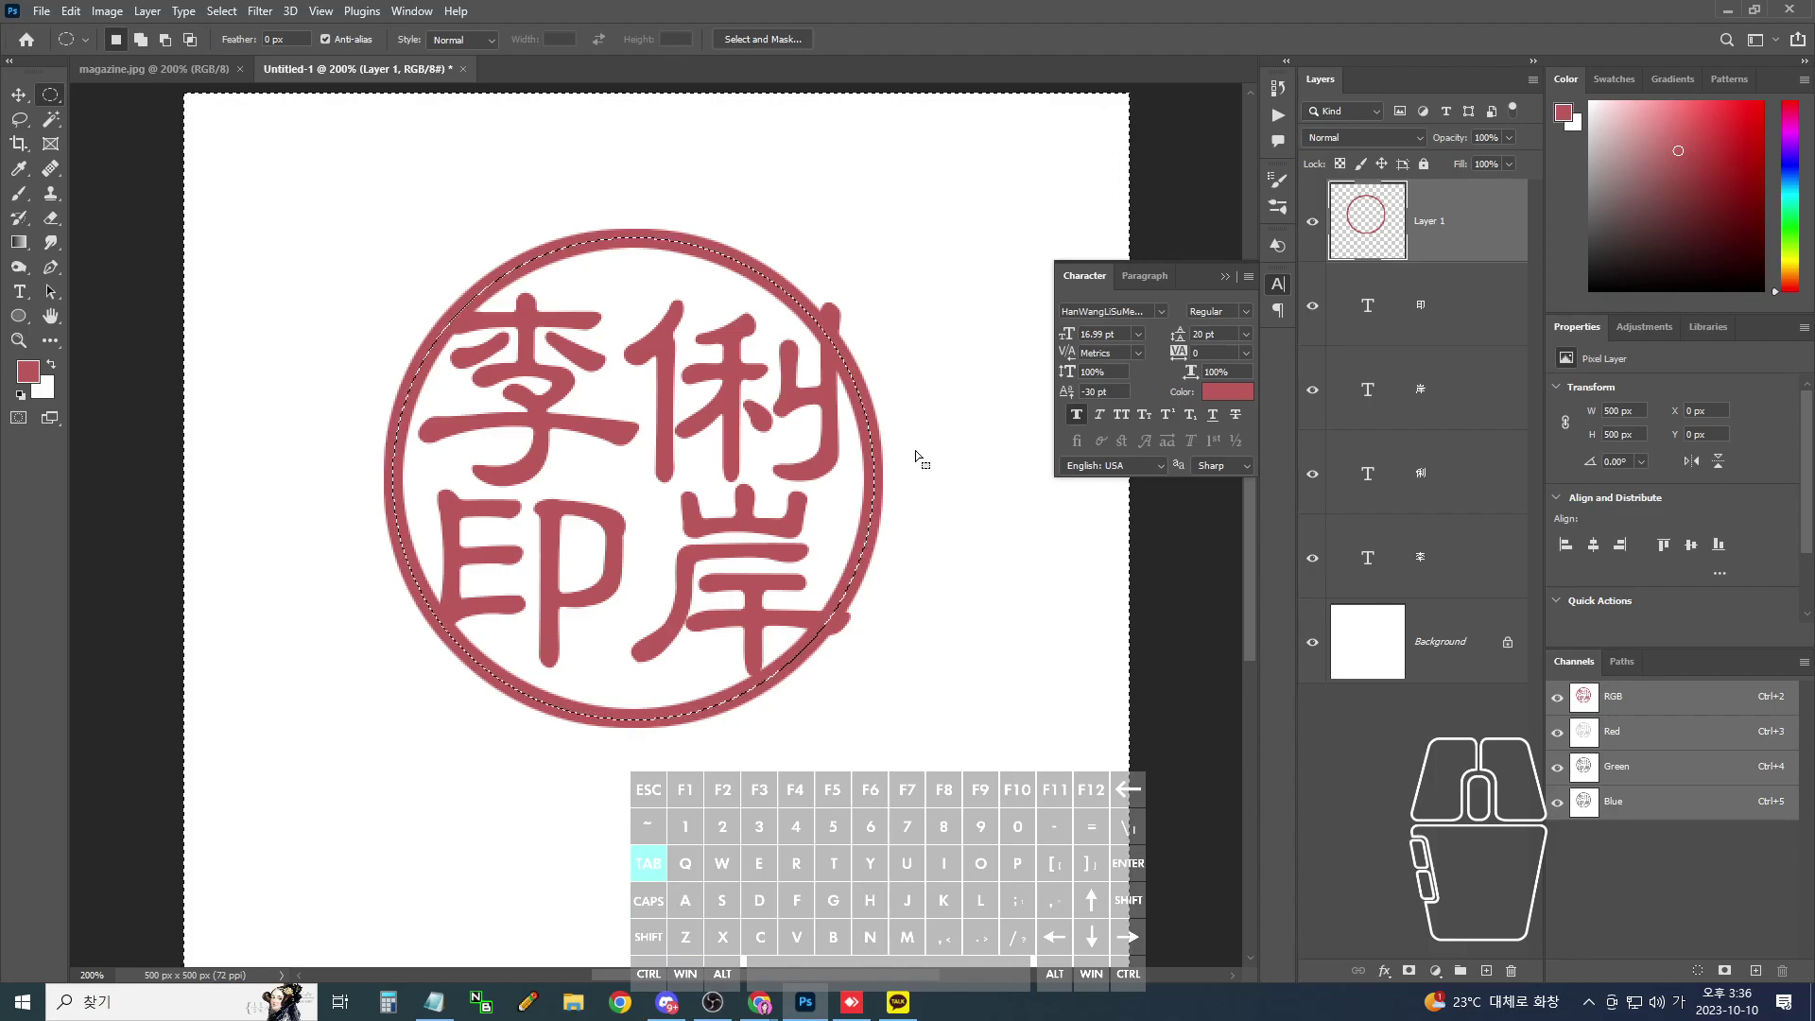
- Merge the four character text layers into a single layer
click(1449, 317)
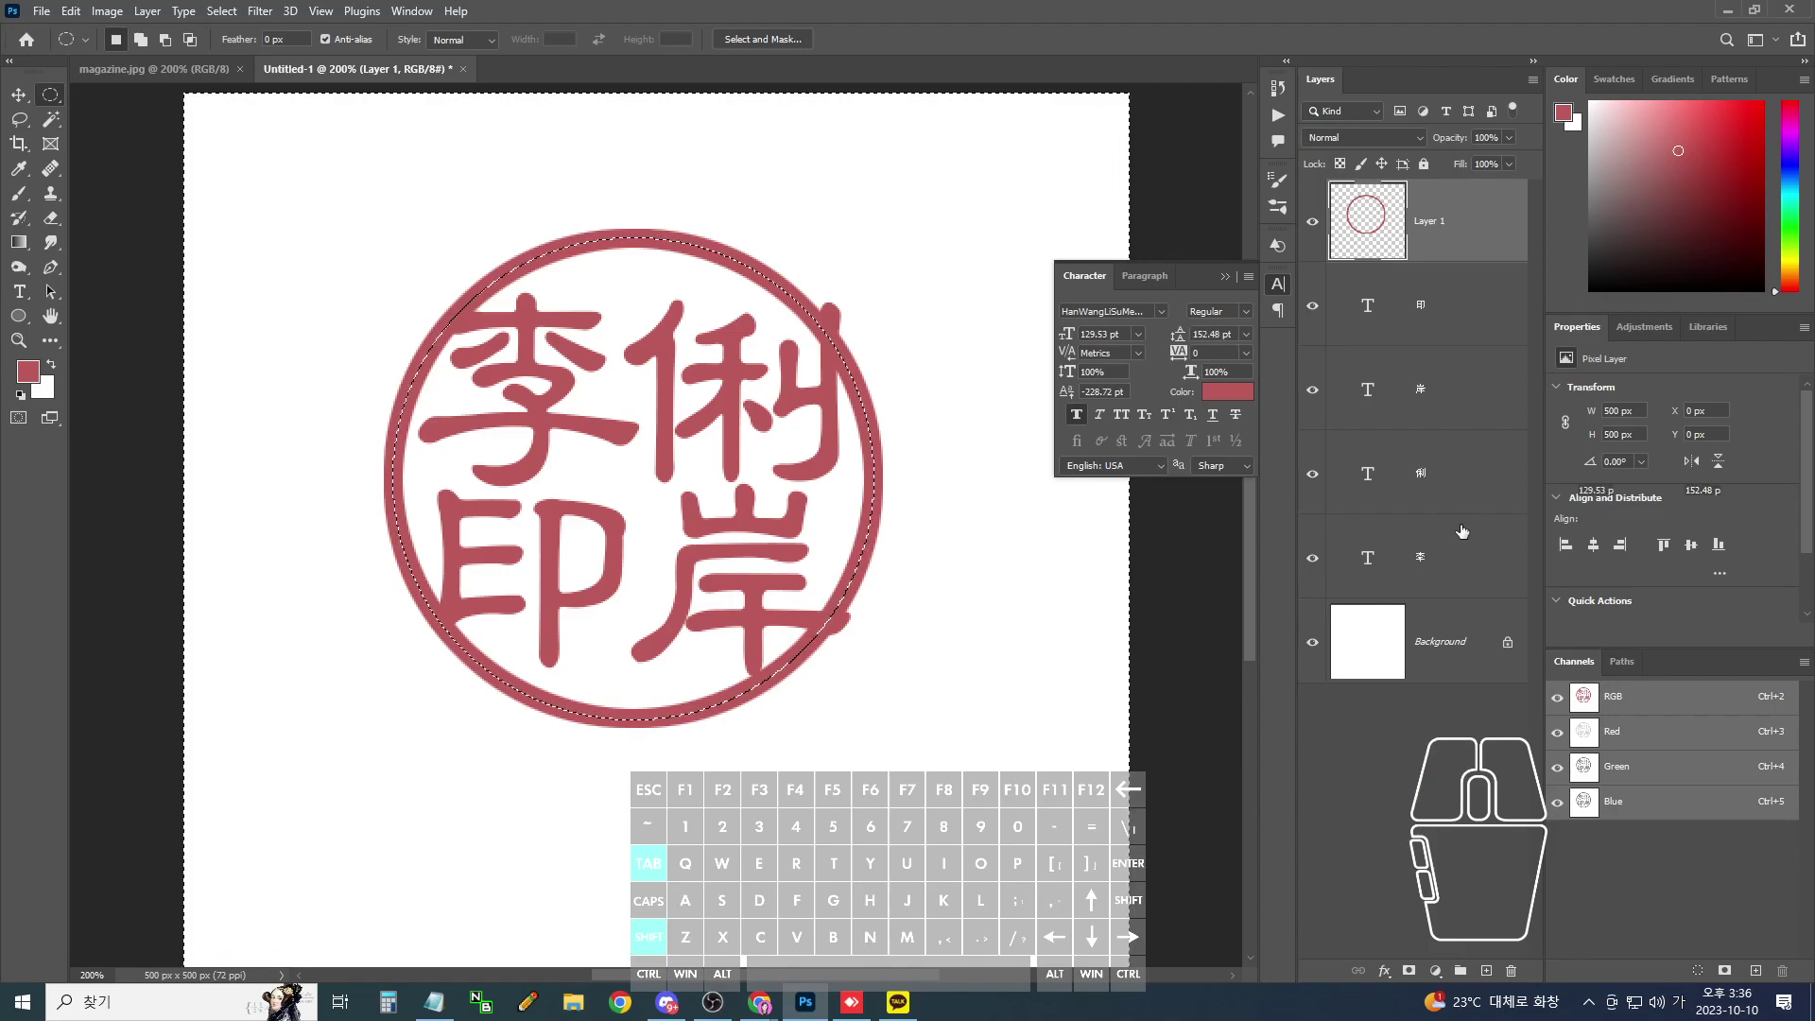
shift+click(1467, 548)
key(ctrl+e)
key(ctrl)
mouse_move(1418, 270)
mouse_down()
mouse_move(1333, 284)
mouse_move(1418, 336)
mouse_up()
- Load the merged layer's pixels as a selection of the characters
click(1359, 305)
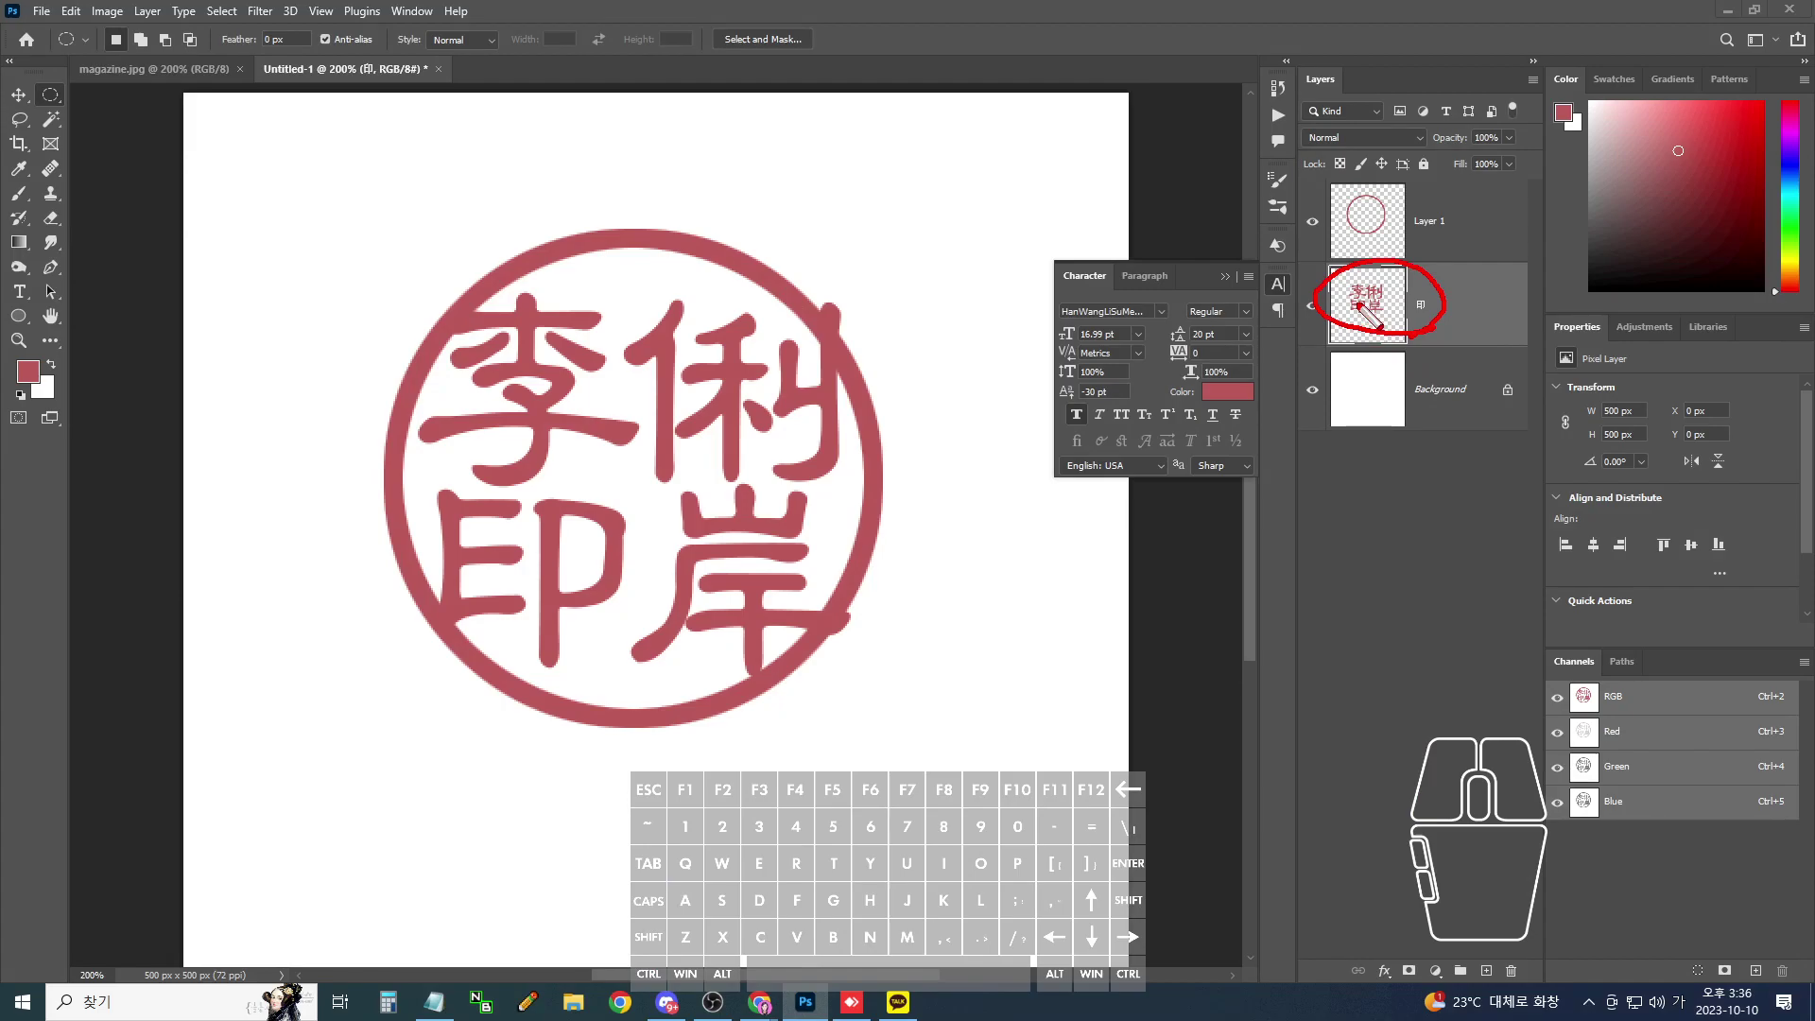
ctrl+click(1359, 305)
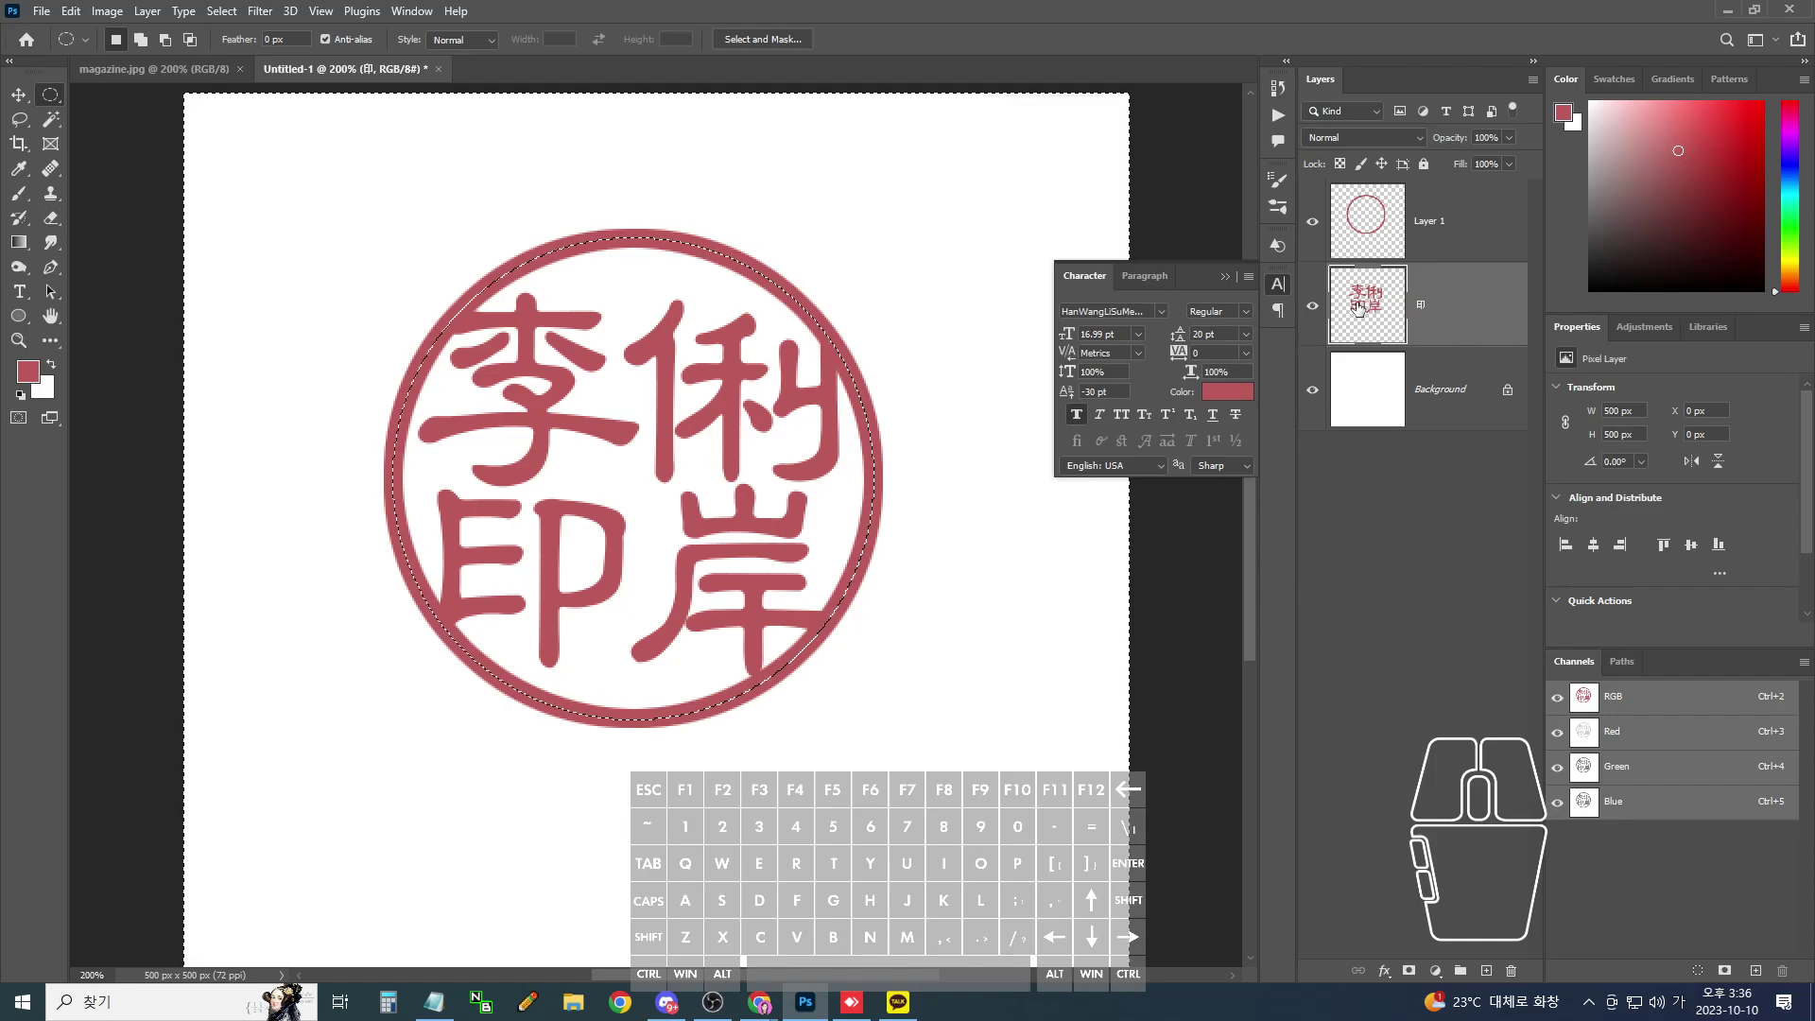
ctrl+click(1358, 305)
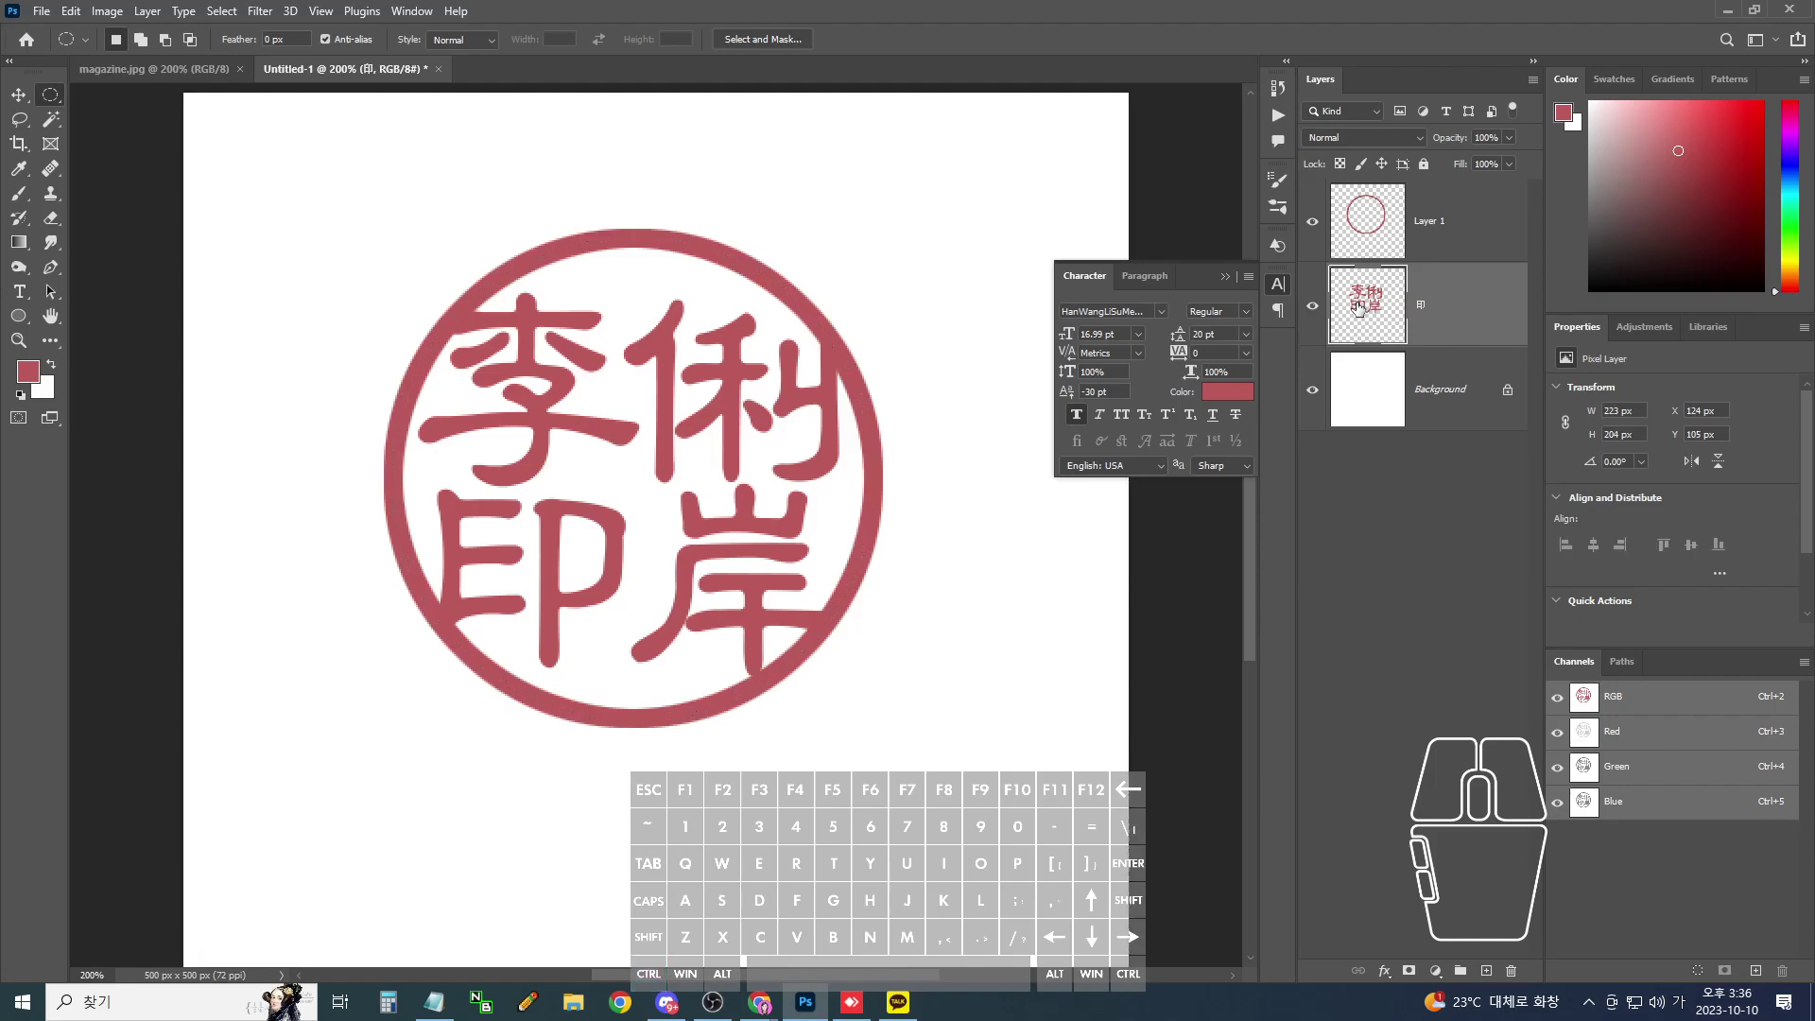
mouse_move(816, 301)
mouse_down()
mouse_move(853, 301)
mouse_move(817, 303)
mouse_up()
mouse_move(843, 643)
mouse_down()
mouse_move(860, 625)
mouse_move(843, 642)
mouse_up()
mouse_move(456, 639)
mouse_down()
mouse_move(423, 616)
mouse_move(446, 641)
mouse_up()
mouse_move(466, 327)
mouse_down()
mouse_move(445, 289)
mouse_move(463, 324)
mouse_up()
drag(856, 351, 824, 326)
drag(851, 643, 855, 632)
mouse_move(449, 657)
mouse_down()
mouse_move(425, 660)
mouse_move(478, 643)
mouse_up()
- Undo the stray selection changes and reload only the characters' outline
key(ctrl+z)
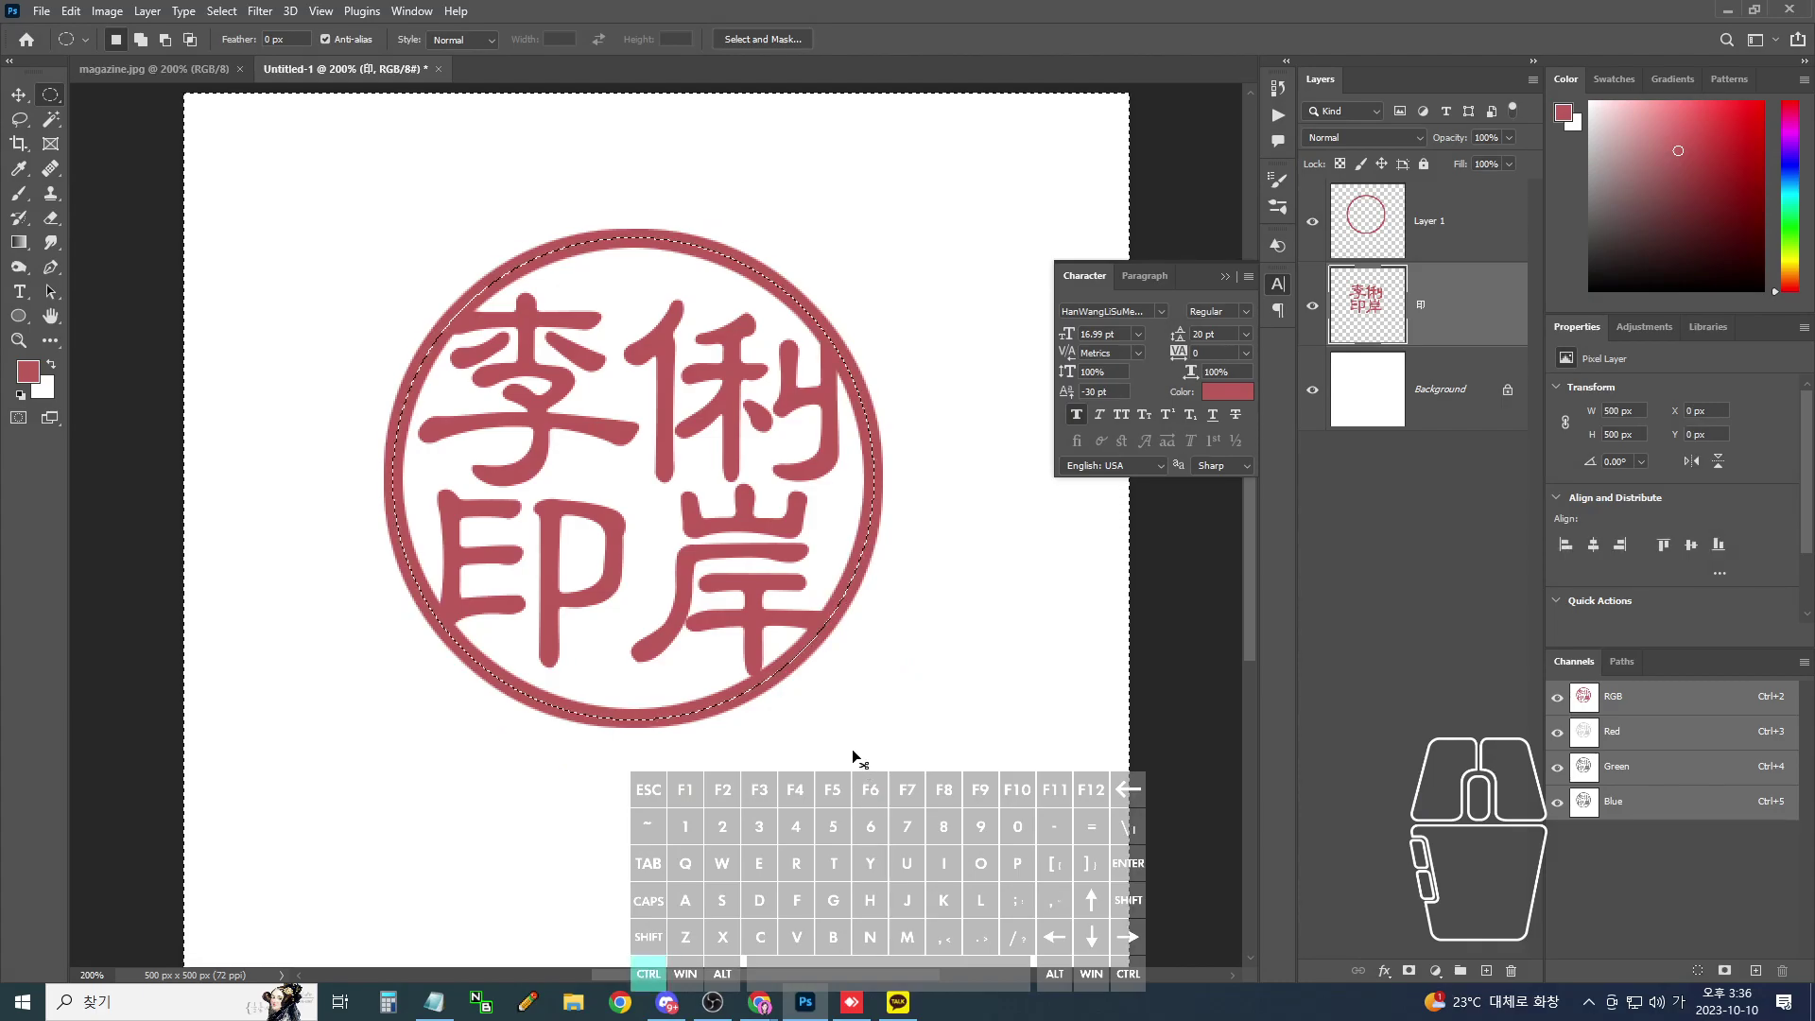
key(ctrl+z)
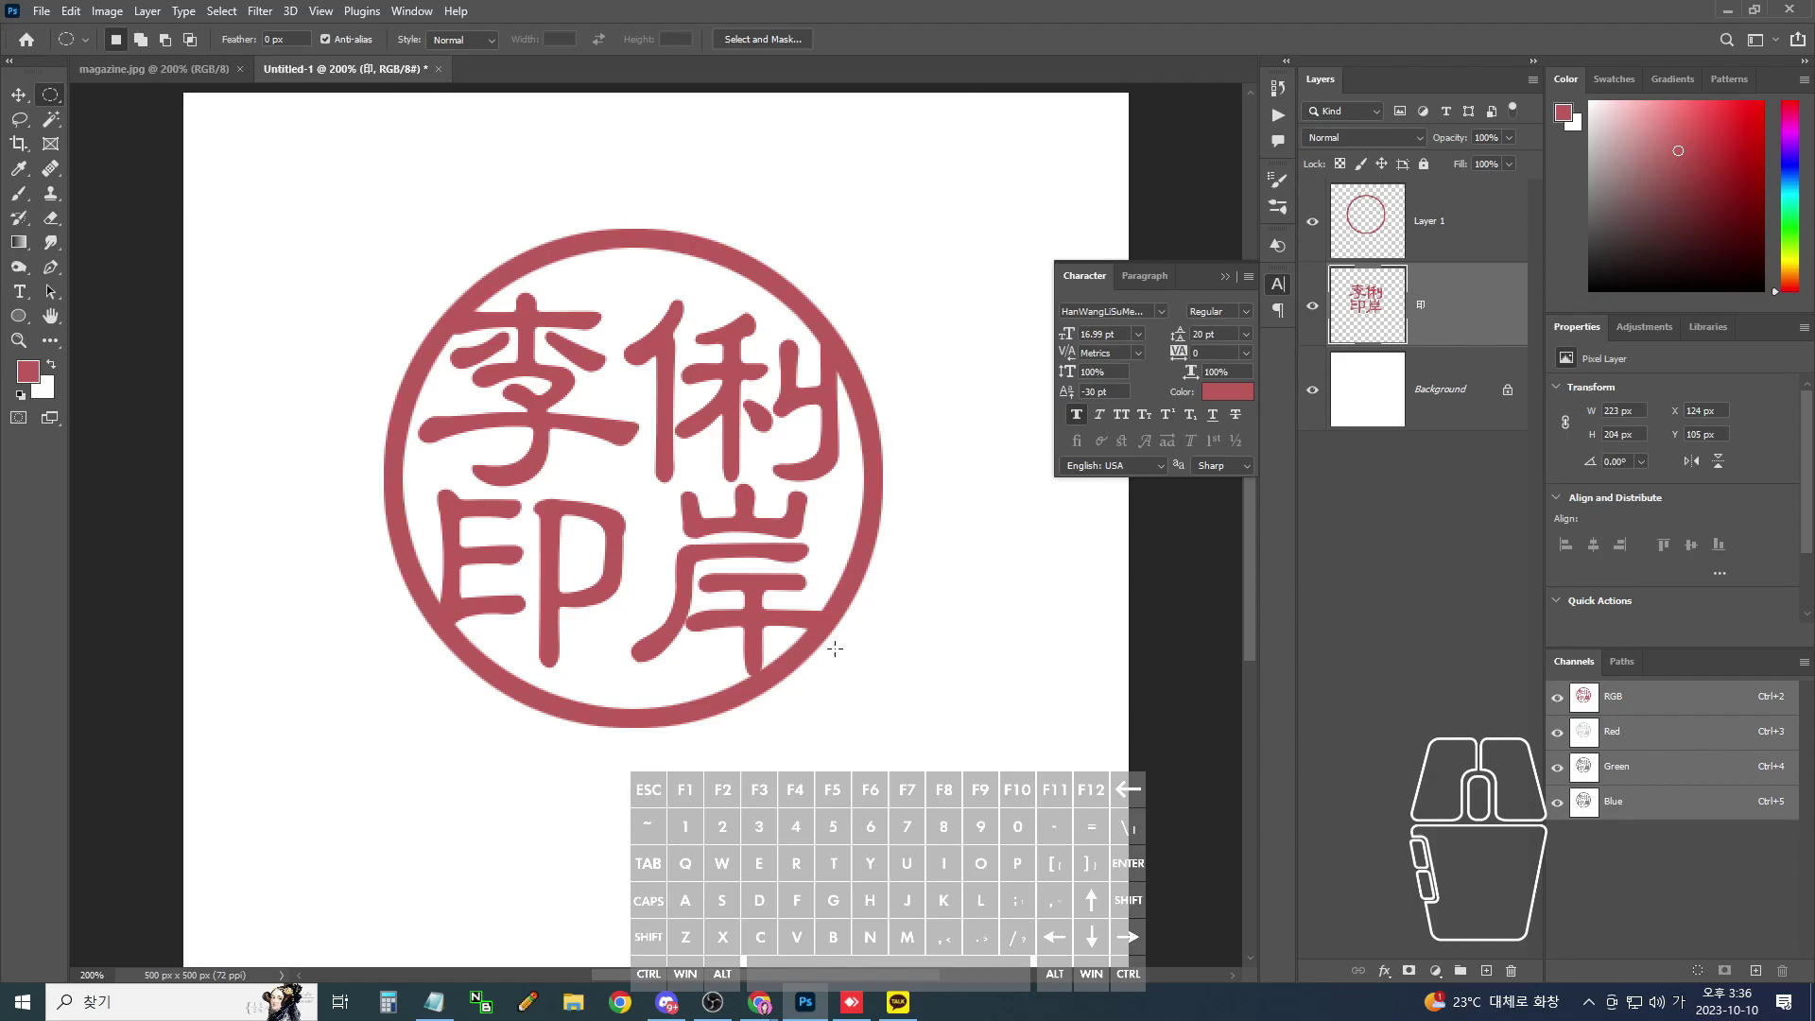
mouse_move(654, 411)
mouse_down()
mouse_move(569, 342)
mouse_move(462, 317)
mouse_move(593, 235)
mouse_up()
ctrl+click(1366, 304)
mouse_move(1385, 327)
mouse_down()
mouse_move(1361, 270)
mouse_move(1397, 314)
mouse_up()
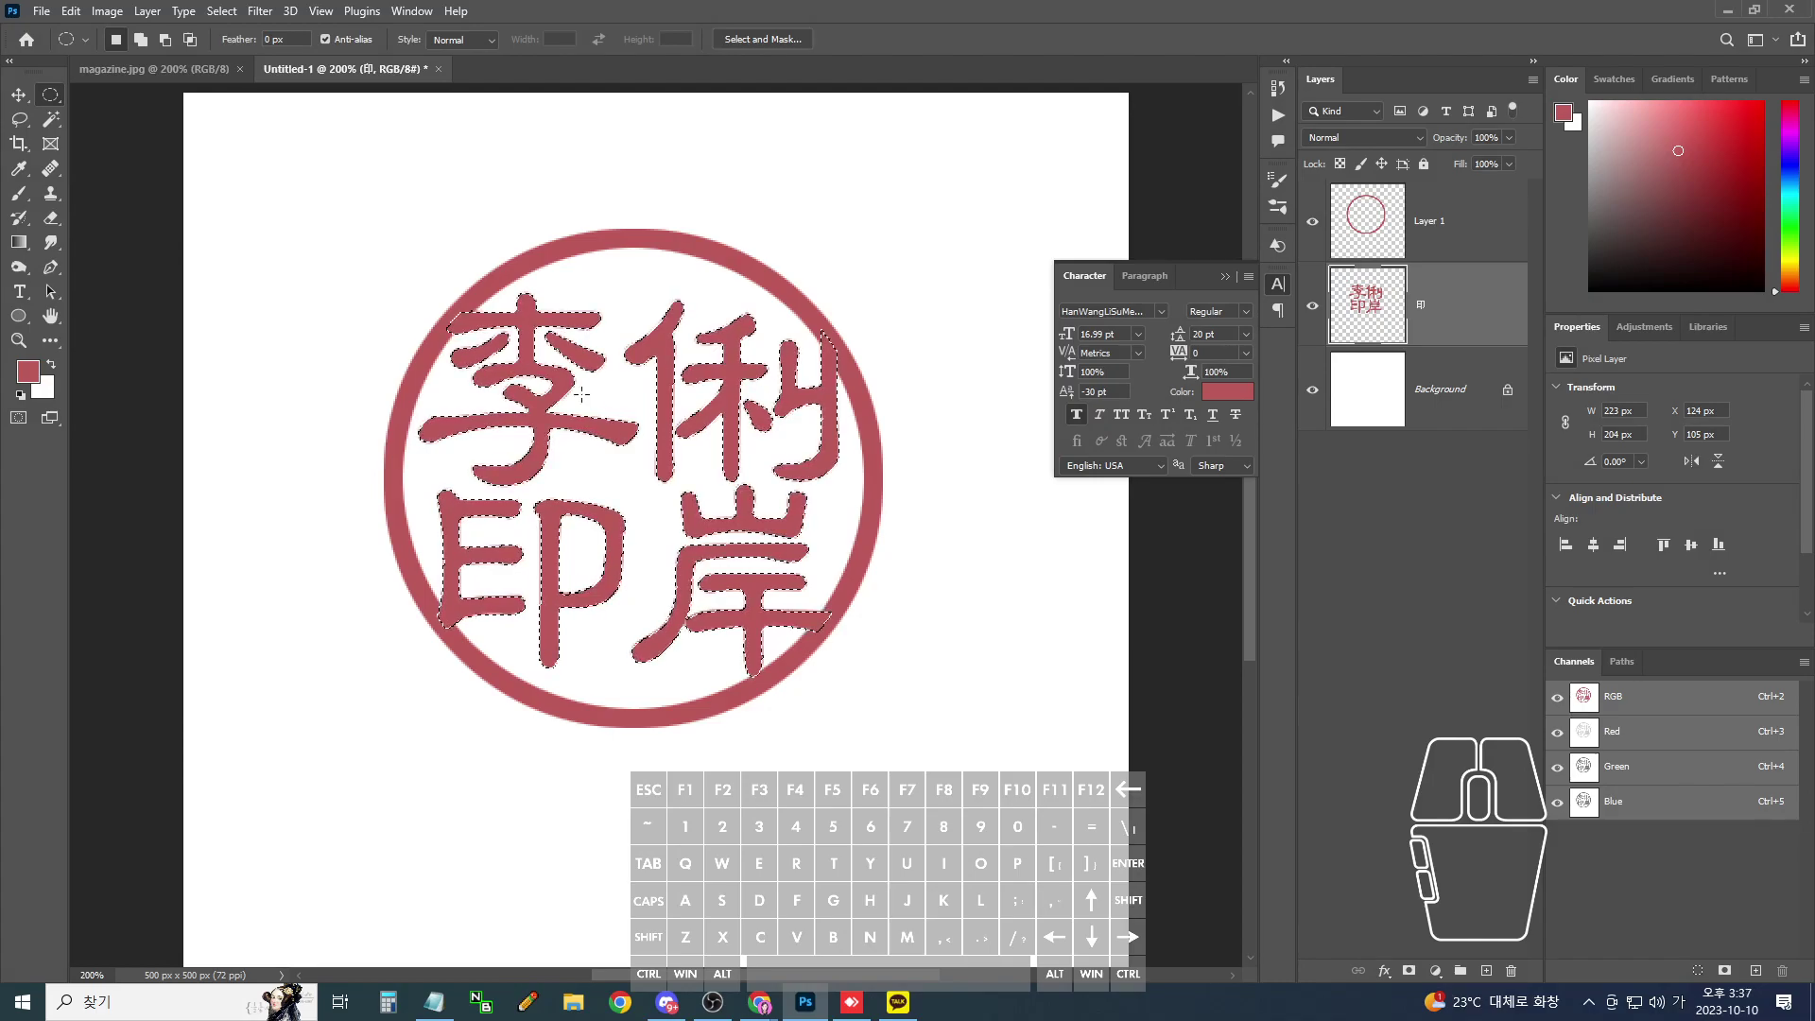
- Expand the character selection by 1 pixel
click(226, 11)
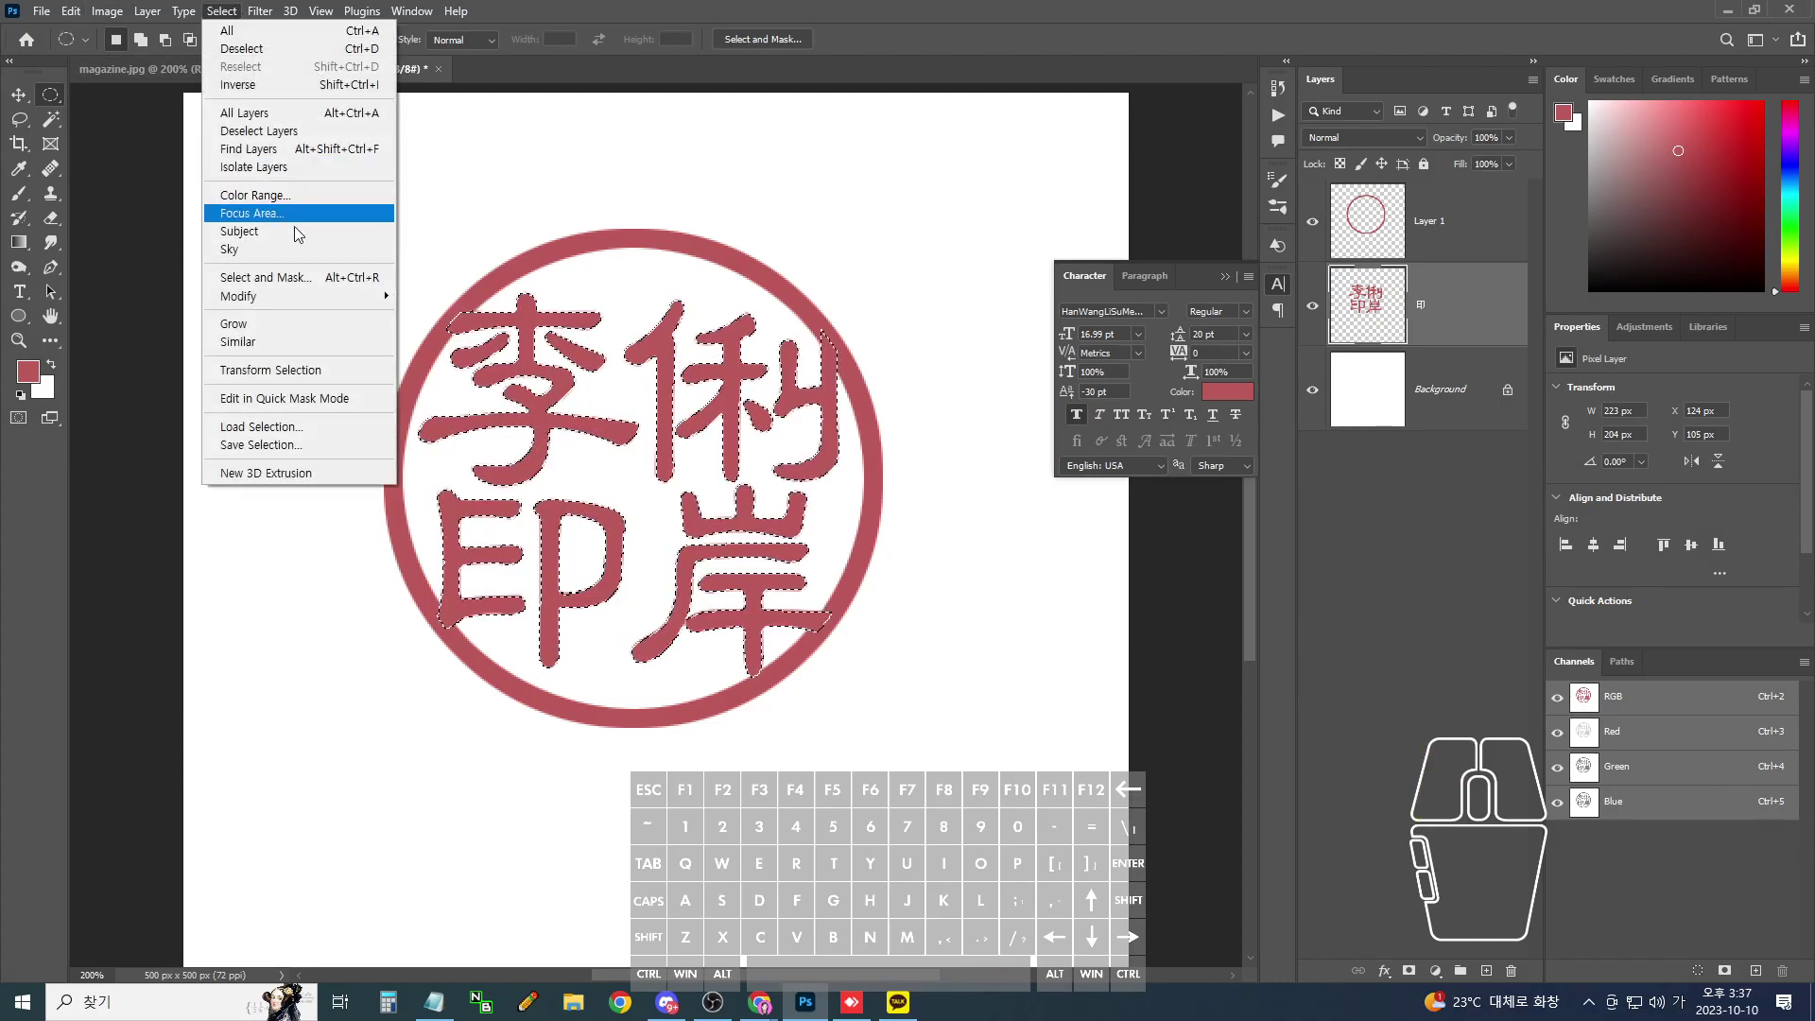
click(471, 340)
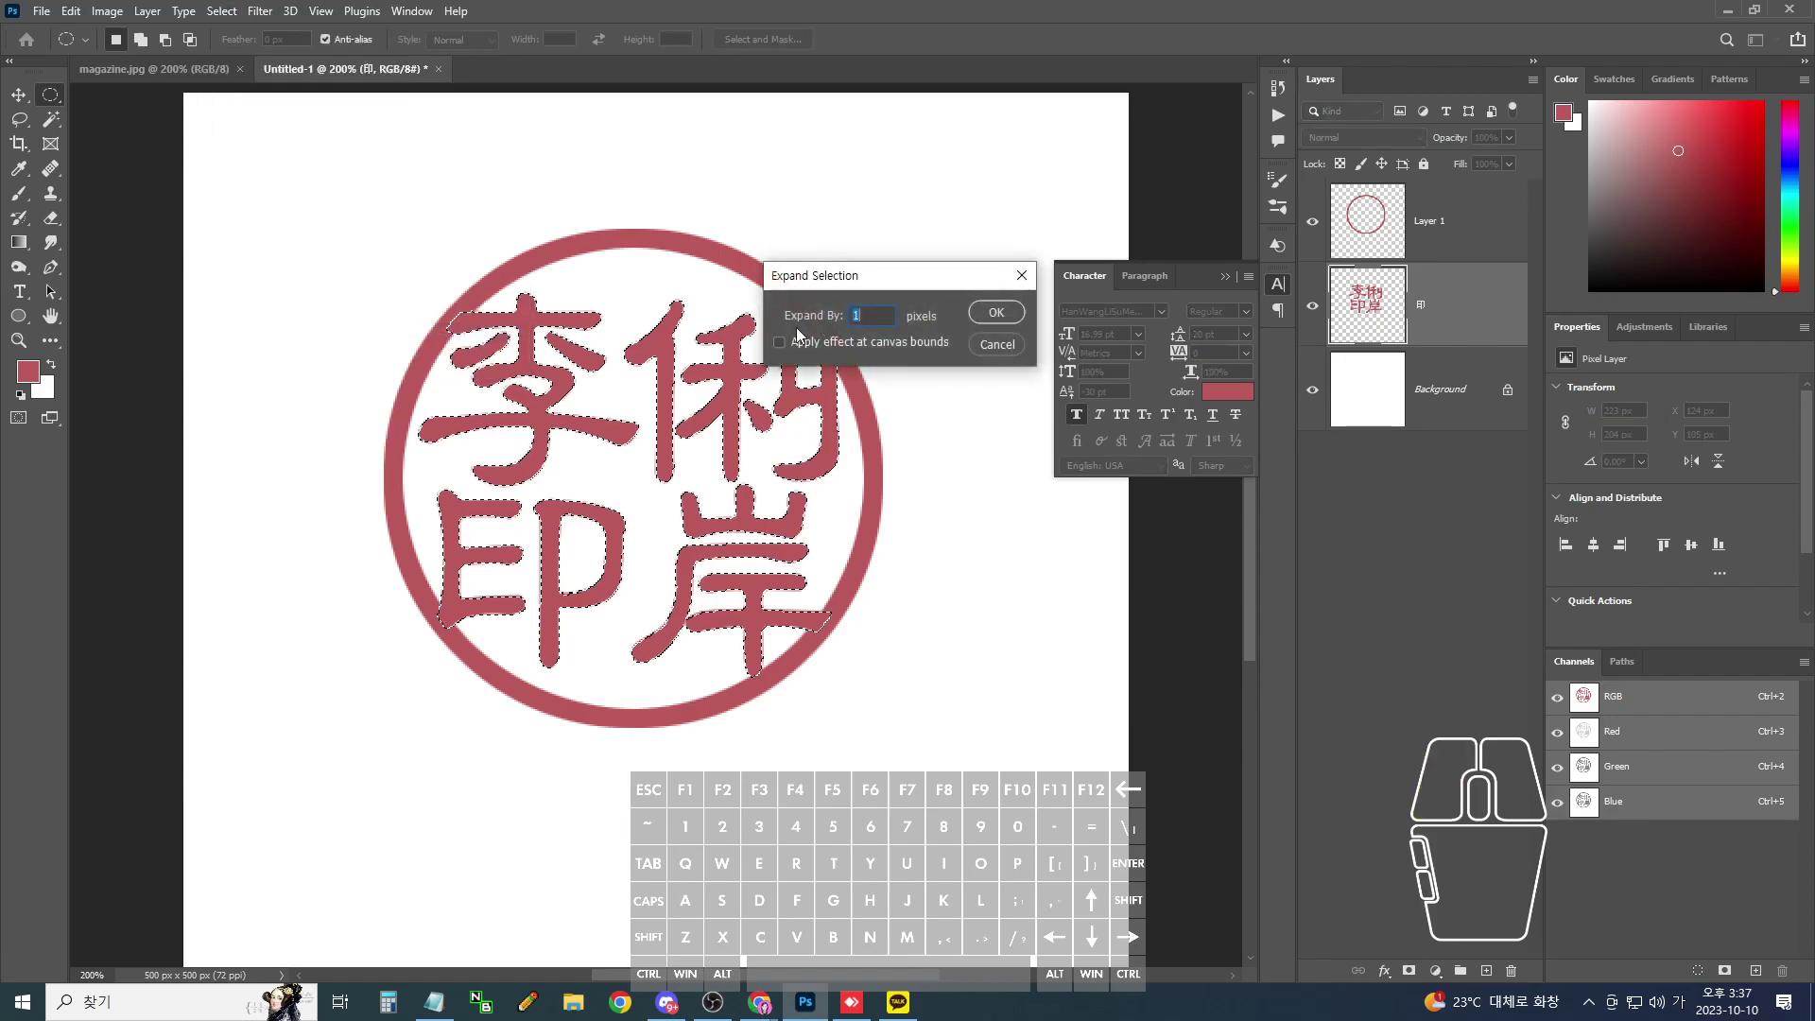
click(1014, 320)
key(alt)
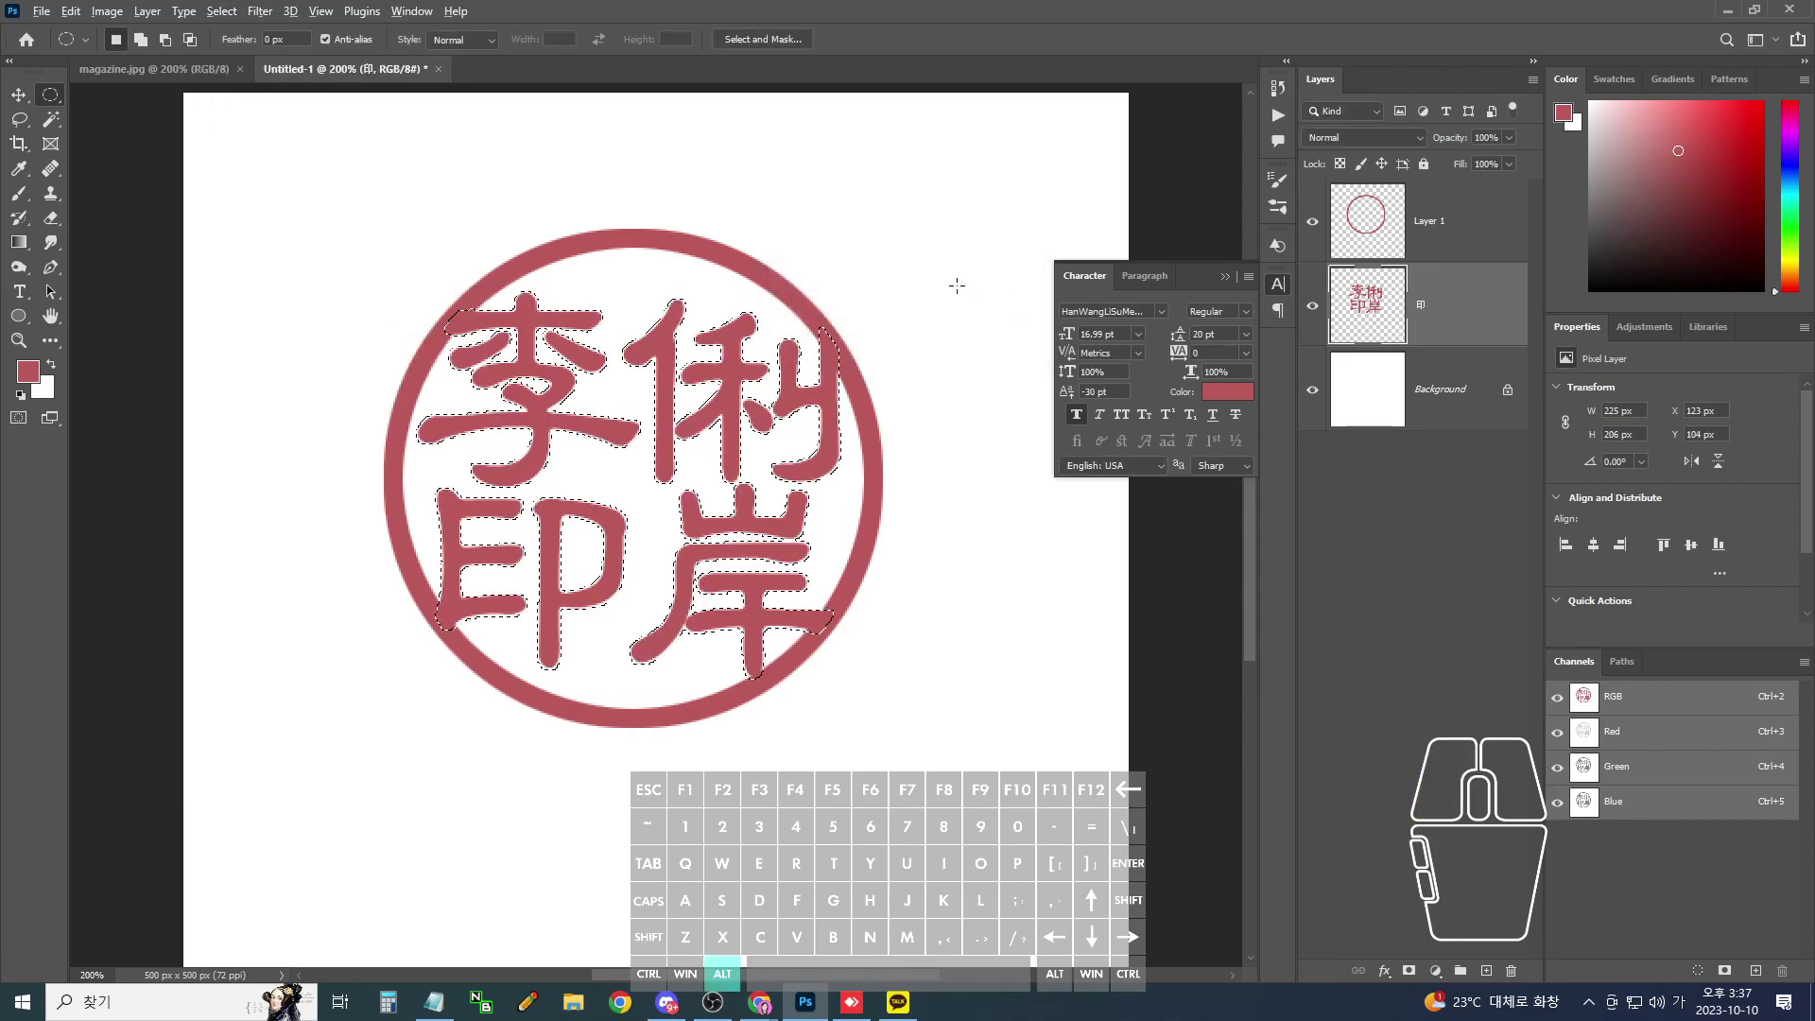
key(ctrl)
- Undo the expansion, deselect, and step back before the layer merge
key(ctrl+z)
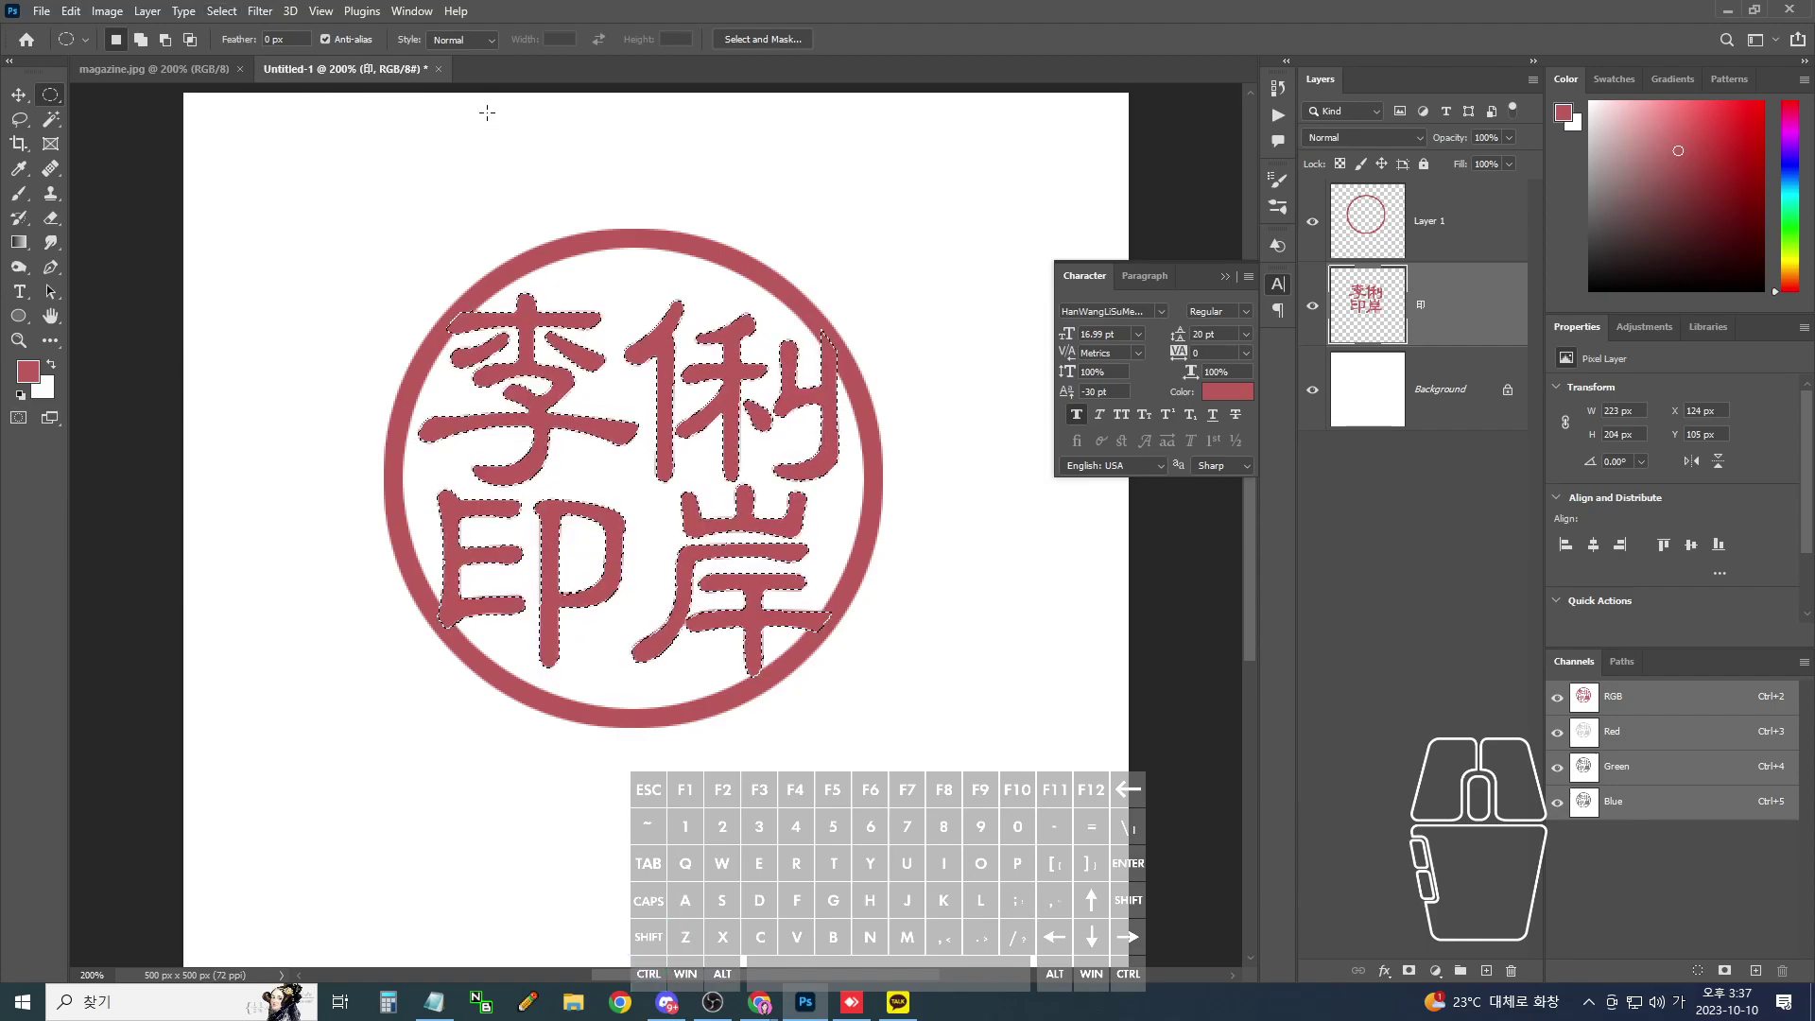
key(ctrl+d)
ctrl+click(1361, 313)
key(ctrl+z)
key(ctrl+z)
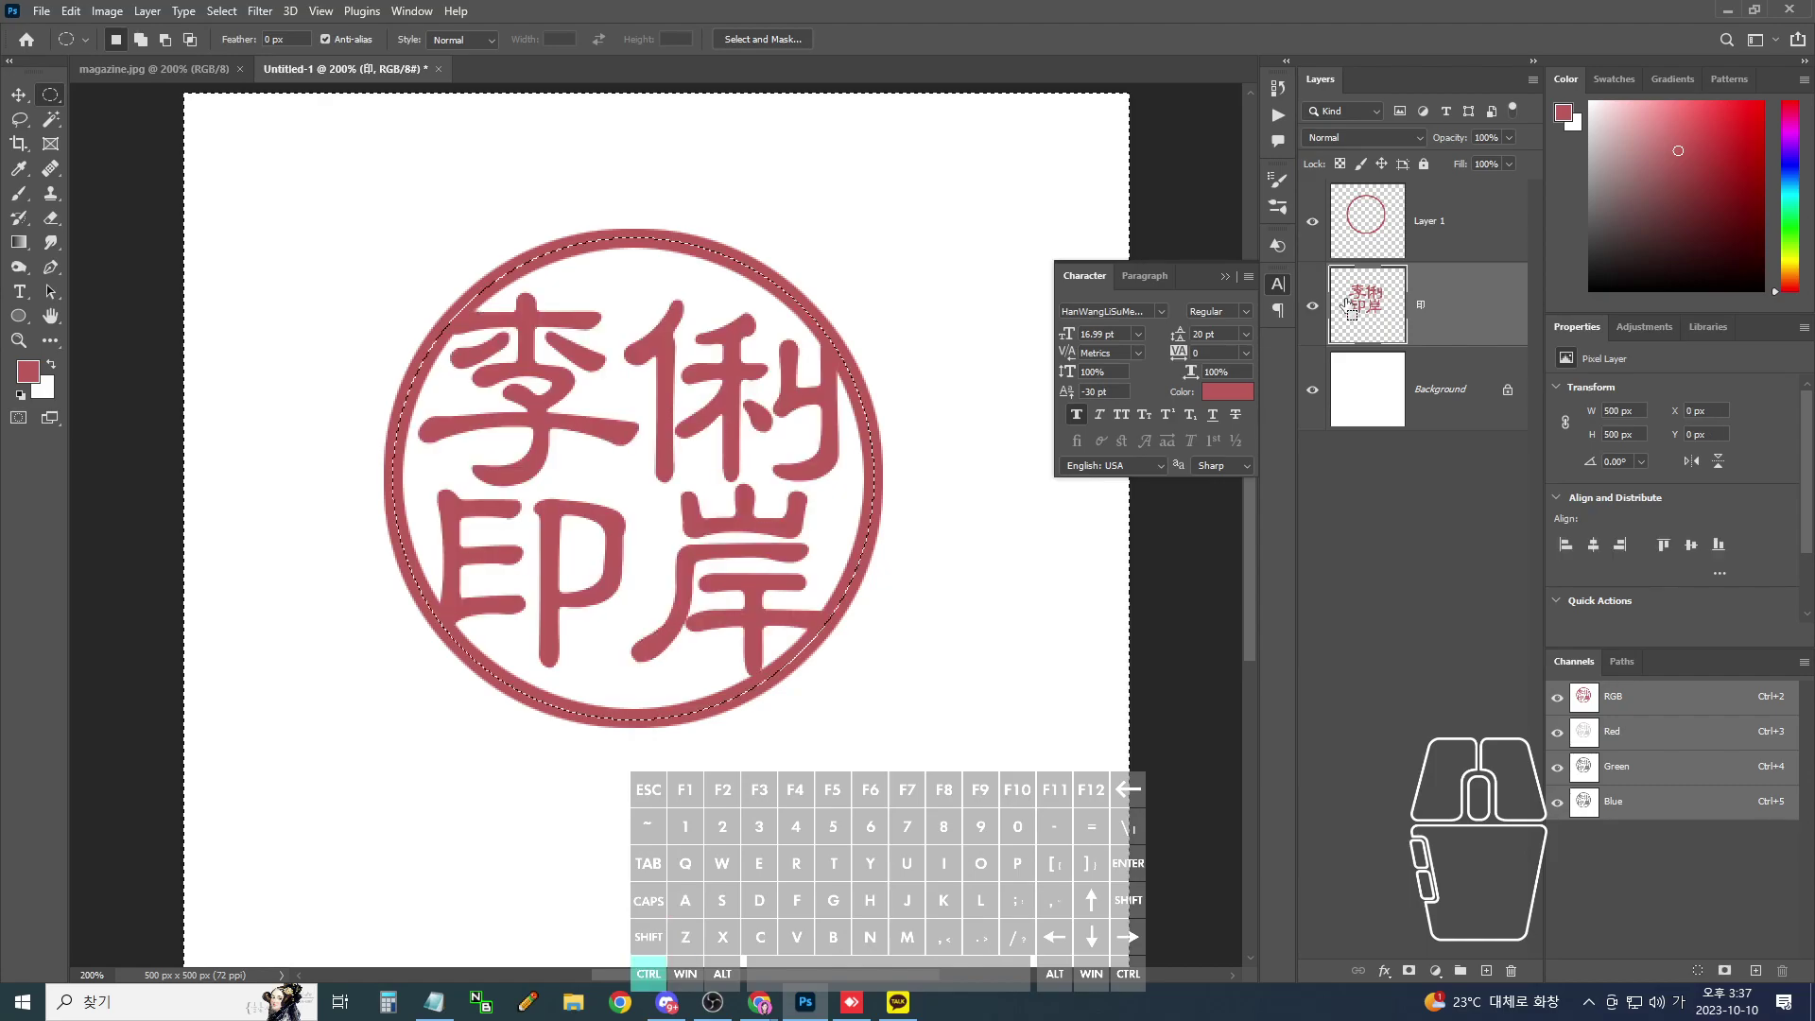
- Undo the ring and draw a 260 px circular selection around the characters
key(ctrl+z)
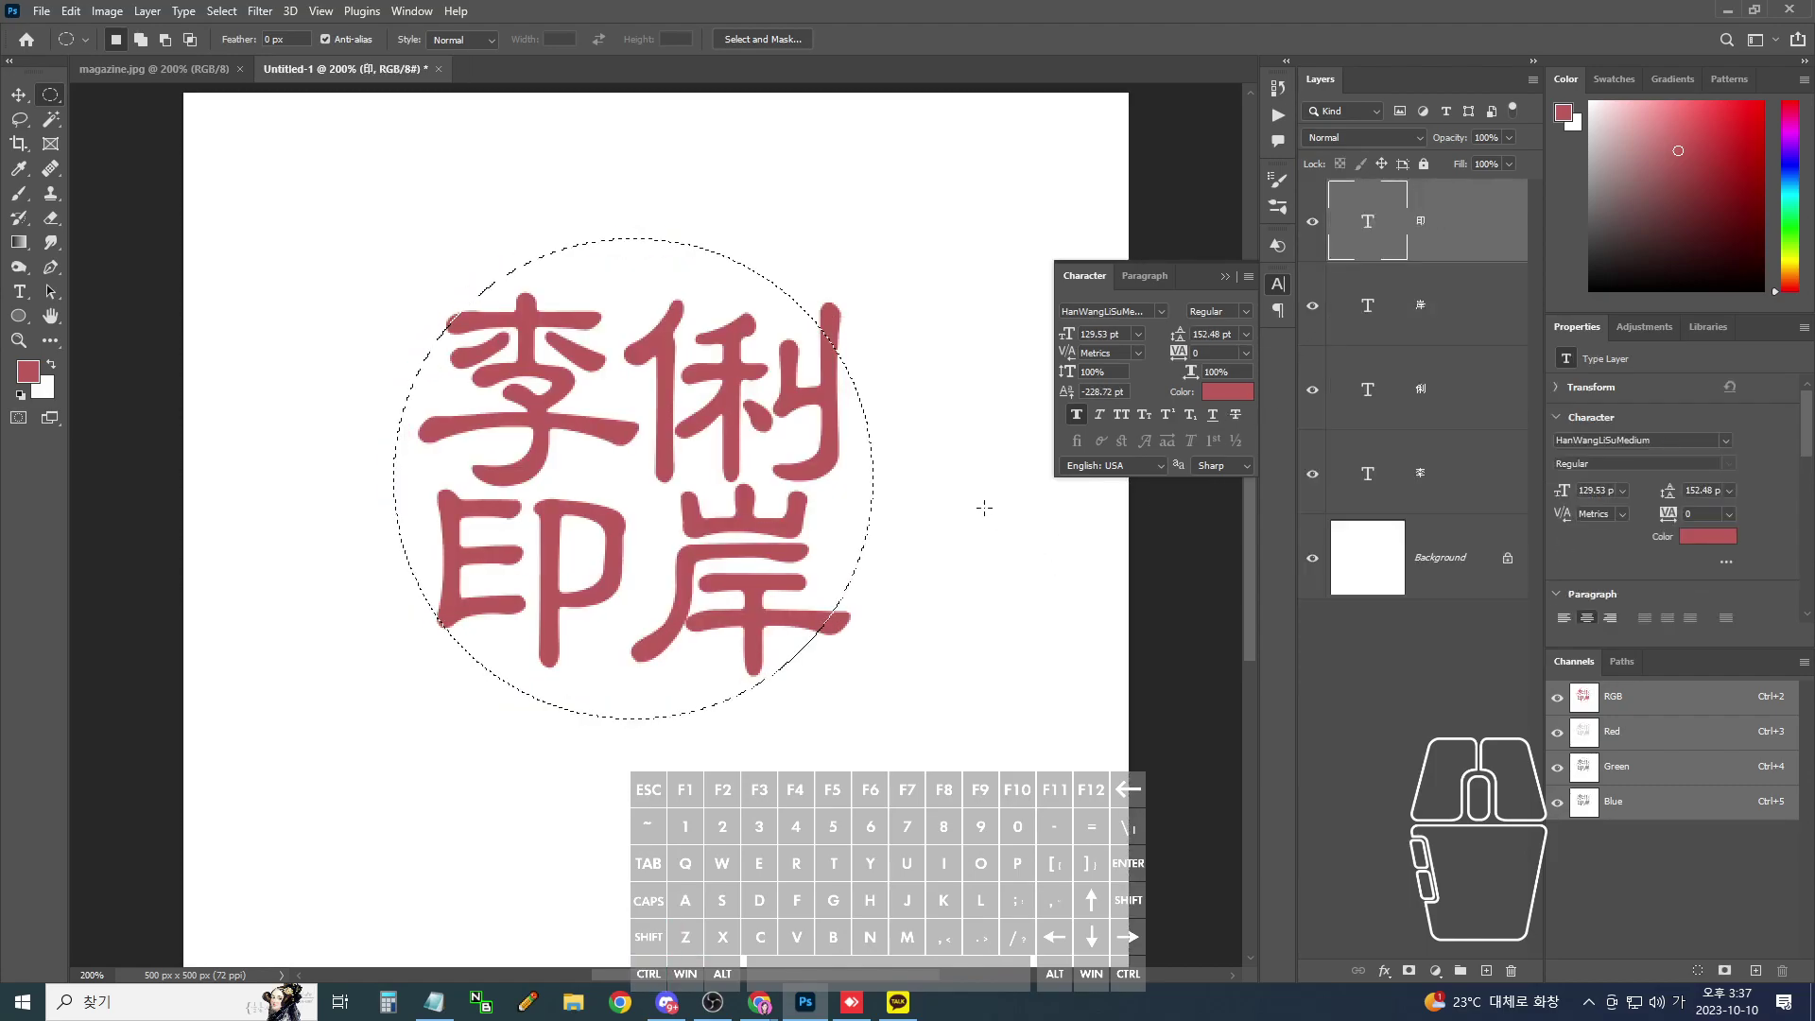
key(ctrl+d)
click(57, 99)
drag(638, 475, 1018, 720)
- Adjust the circular selection, then add a new empty layer on top
click(458, 312)
drag(459, 312, 468, 312)
mouse_move(417, 607)
mouse_down()
mouse_move(433, 631)
mouse_move(462, 612)
mouse_up()
drag(819, 615, 863, 619)
drag(819, 324, 847, 315)
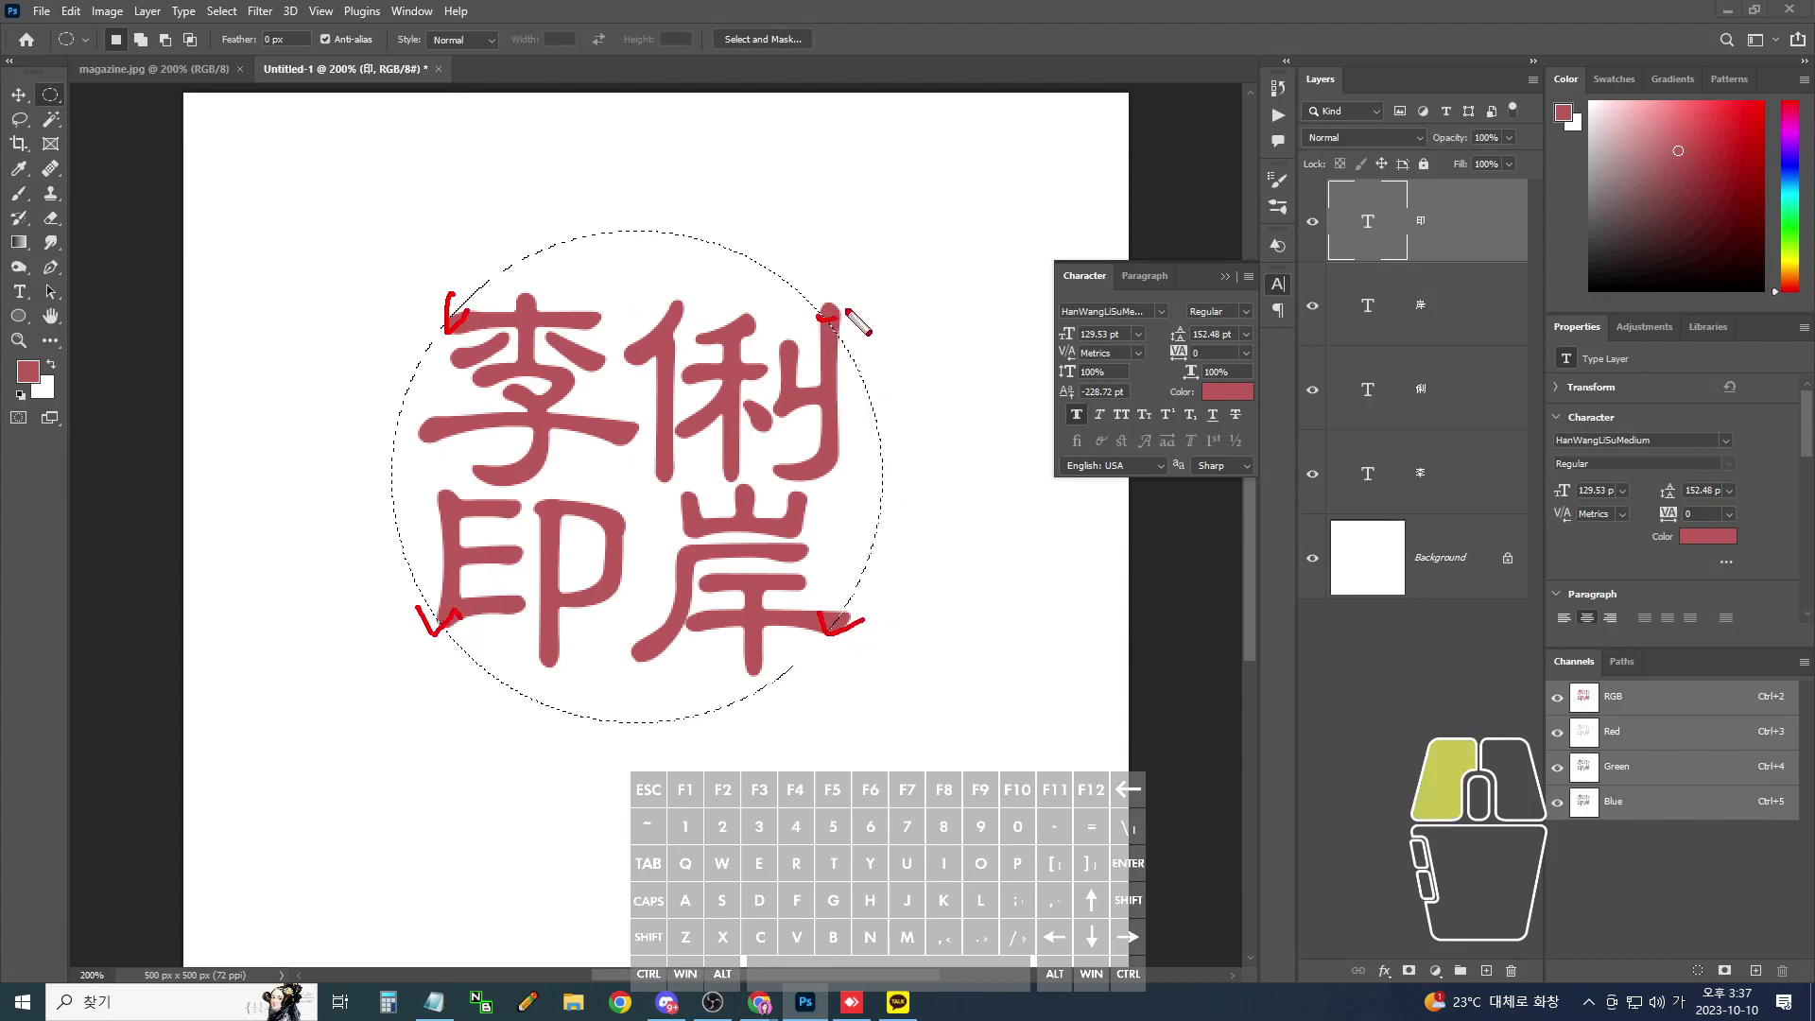
key(Escape)
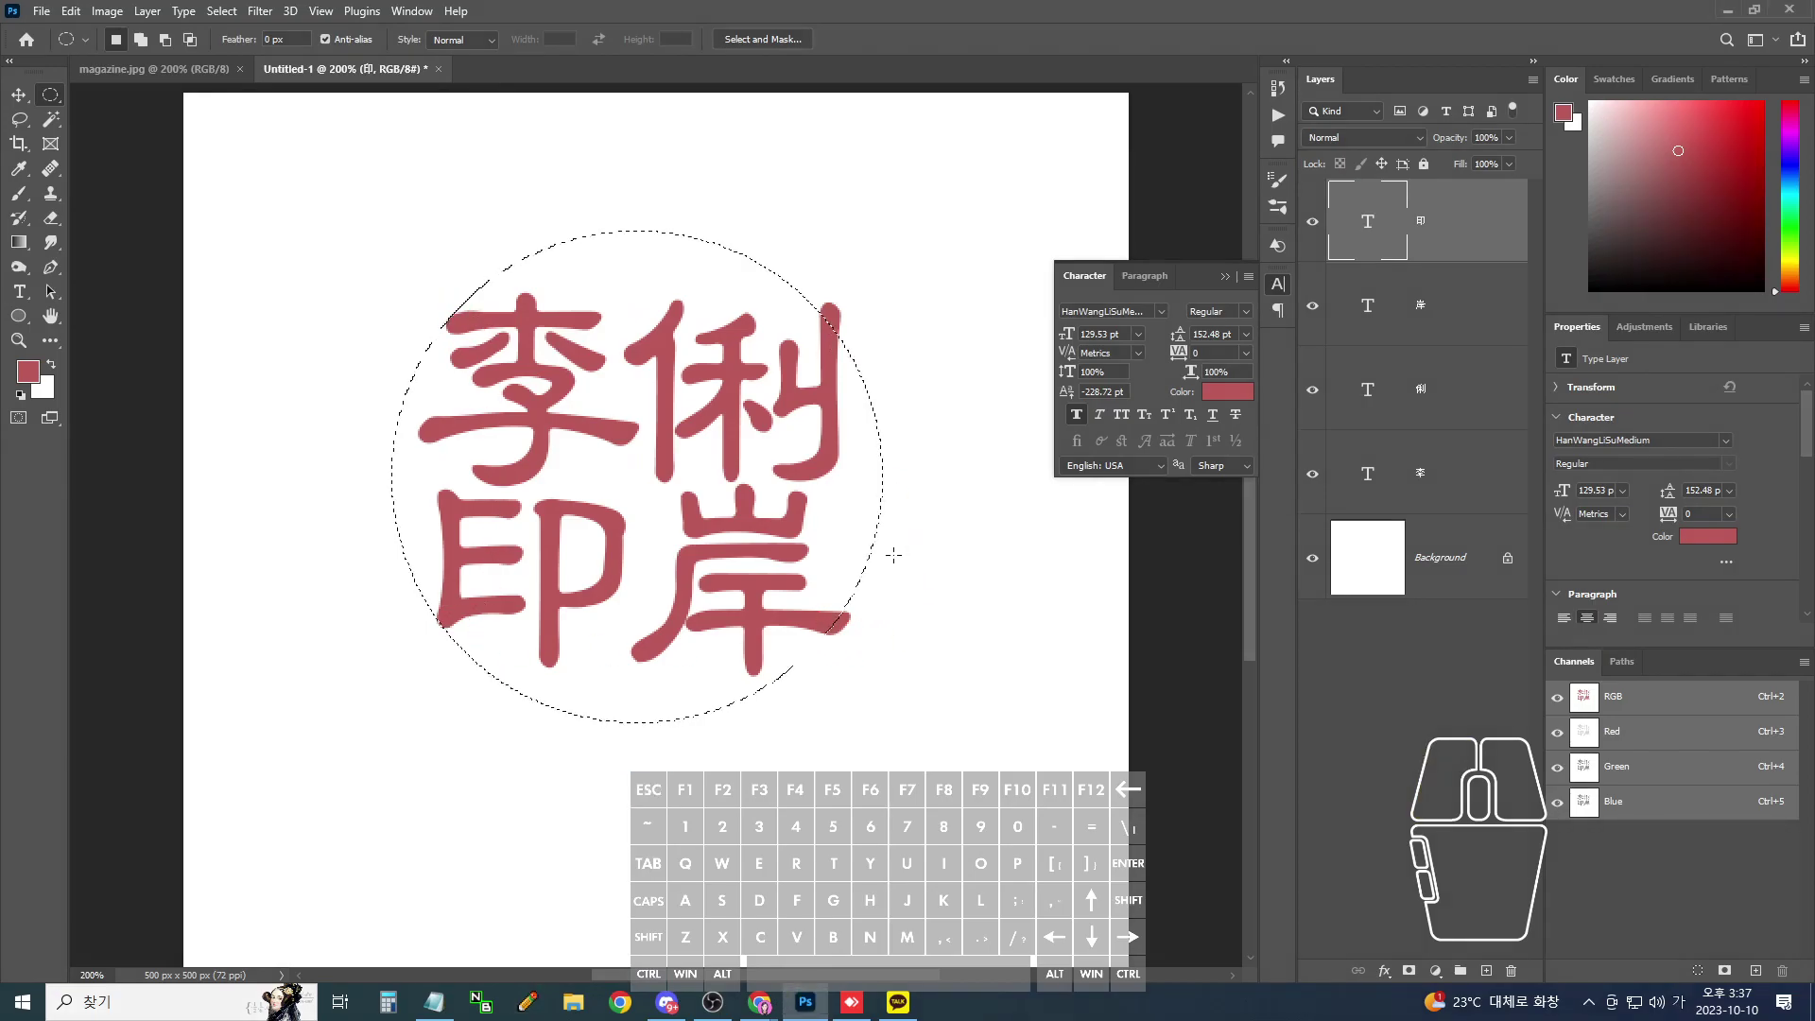
key(ctrl+shift+n)
- Confirm the empty Layer 1, try a stroke around the circular selection, then undo it
key(Return)
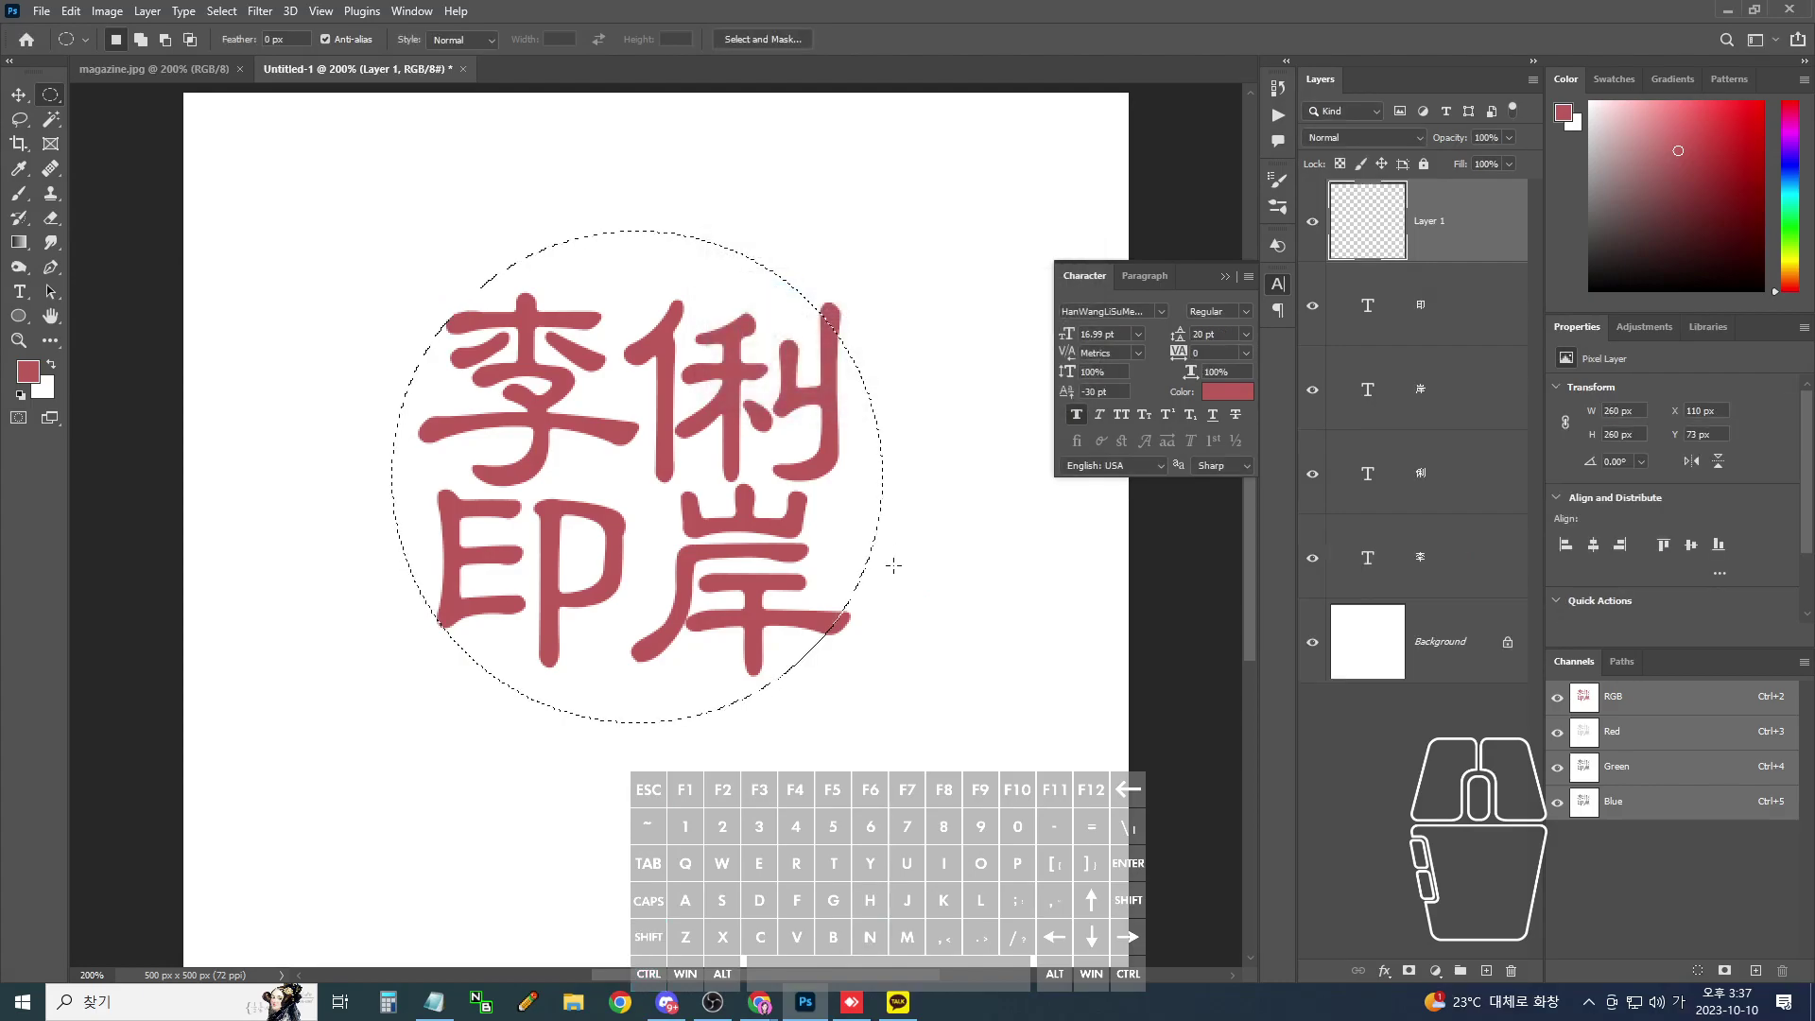
click(104, 11)
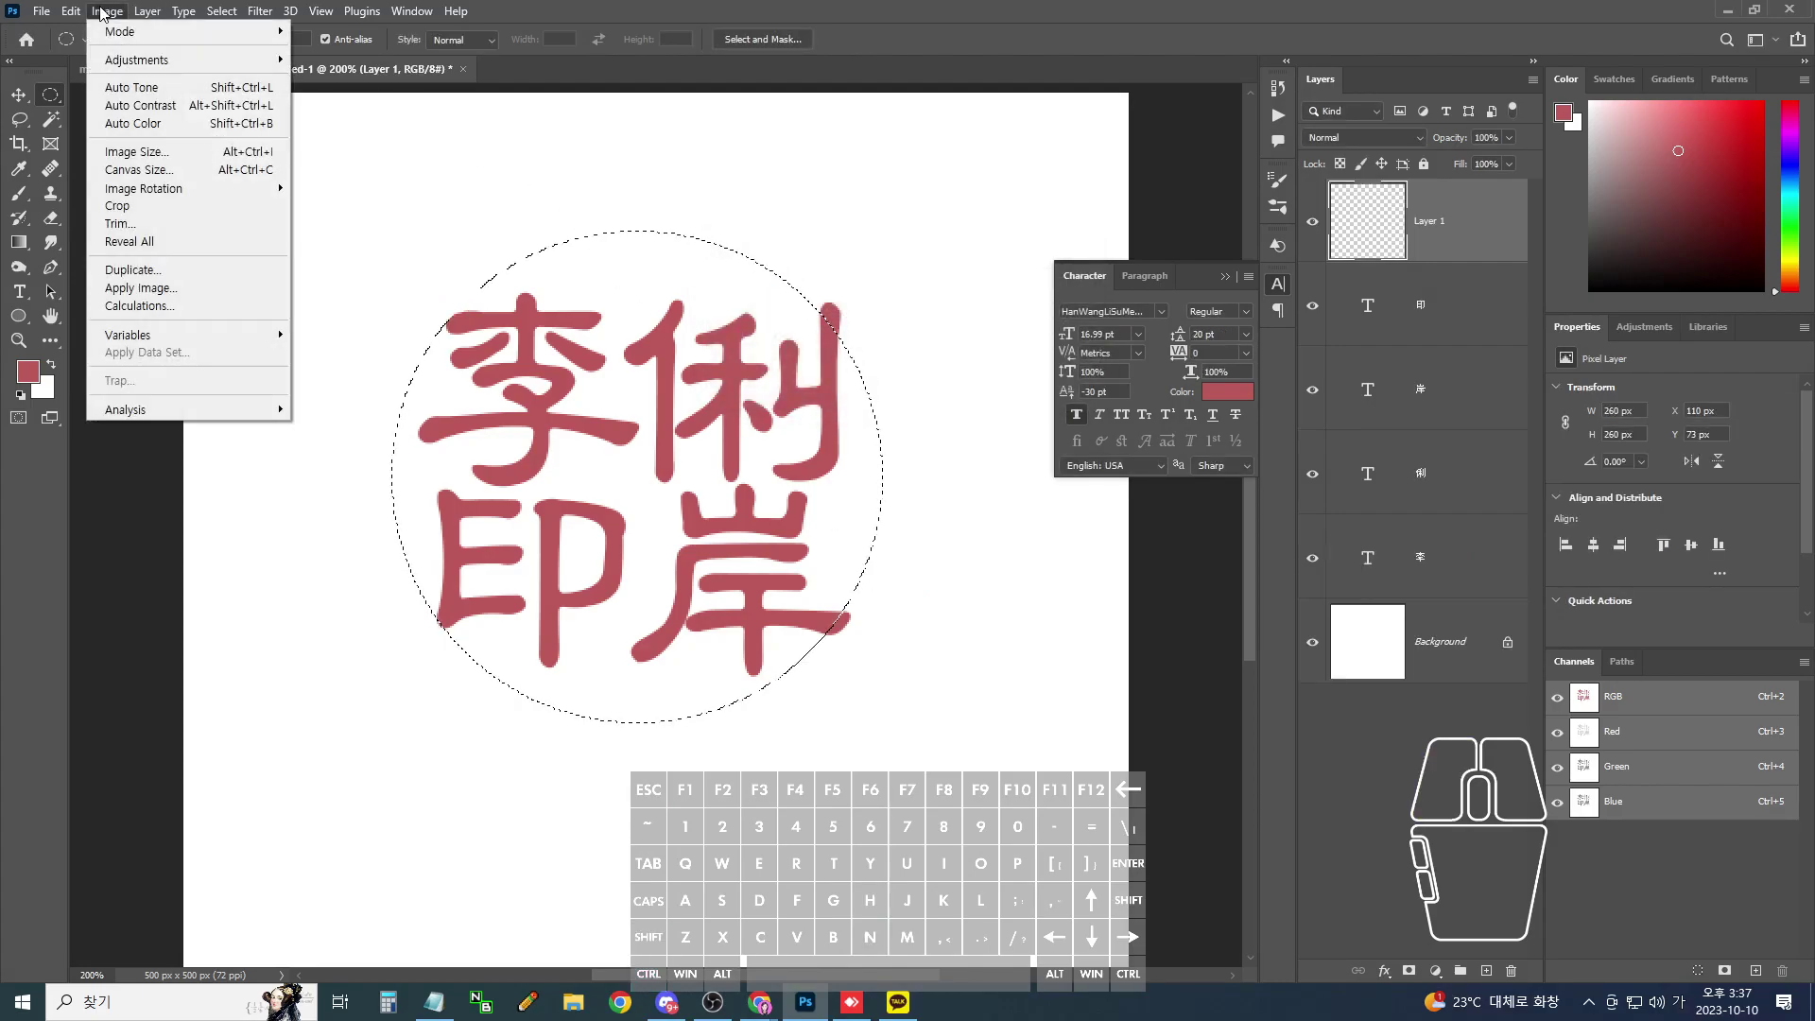
mouse_move(76, 11)
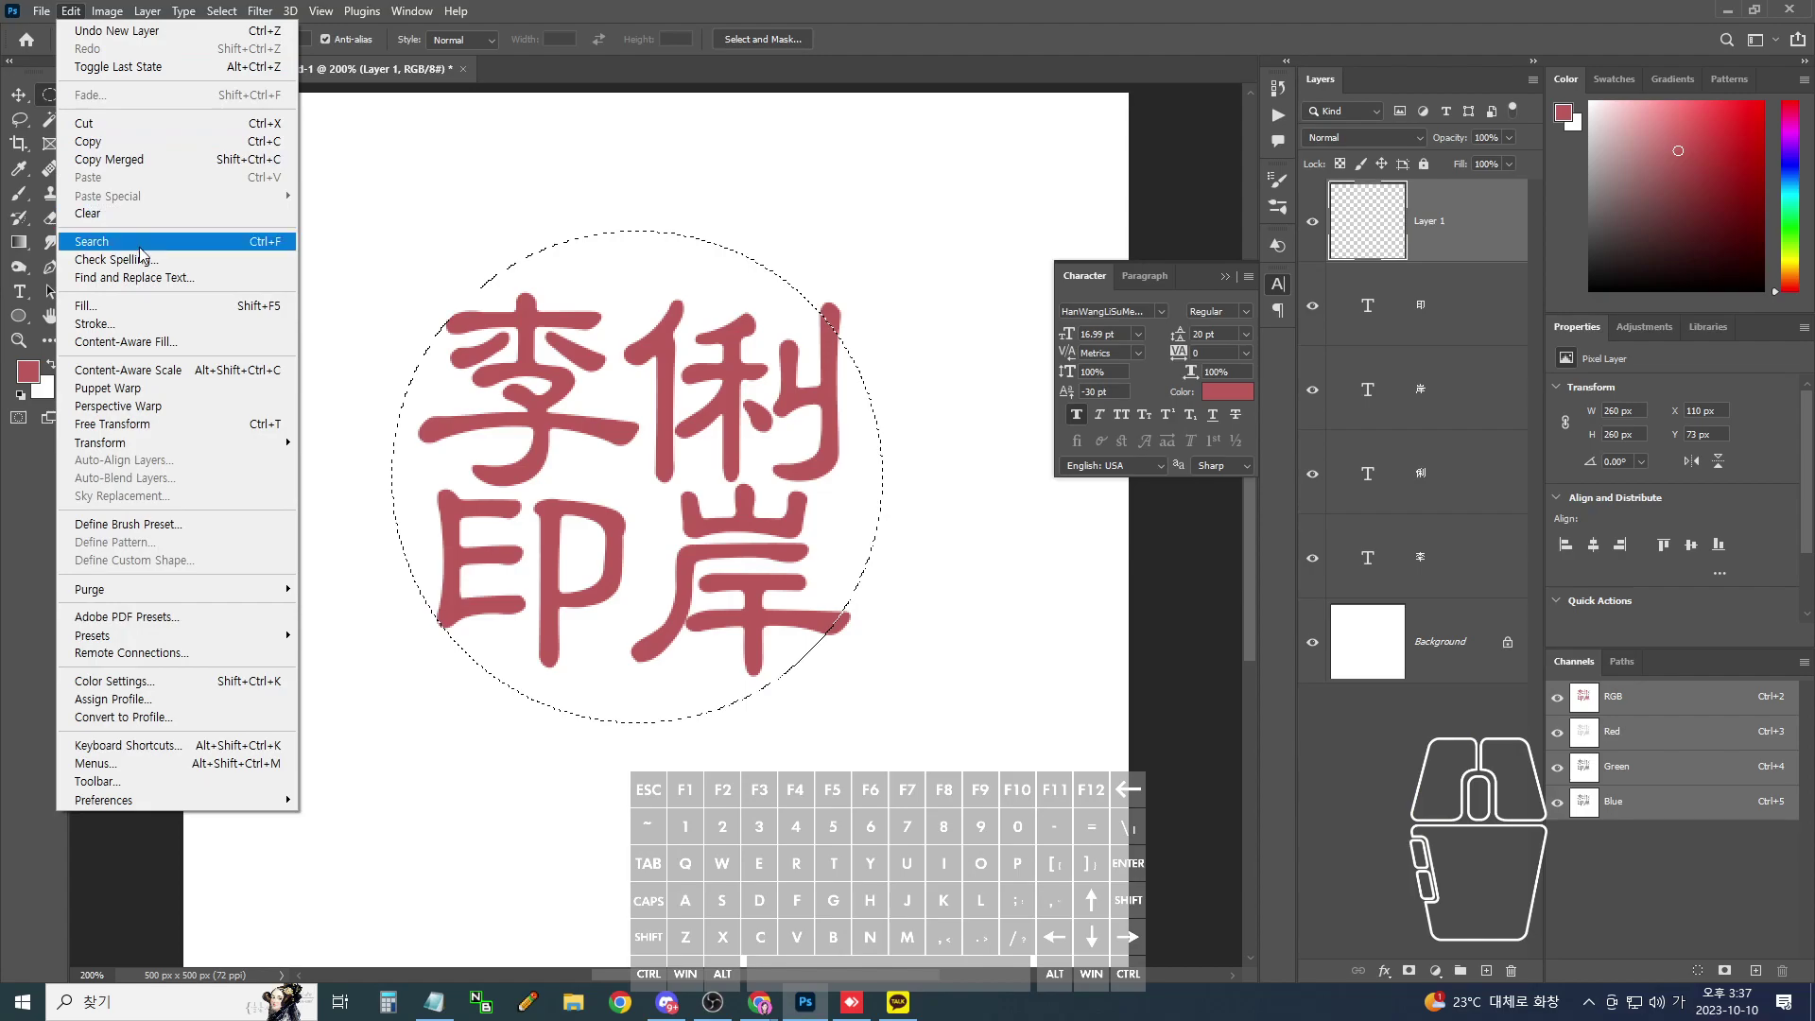
click(95, 323)
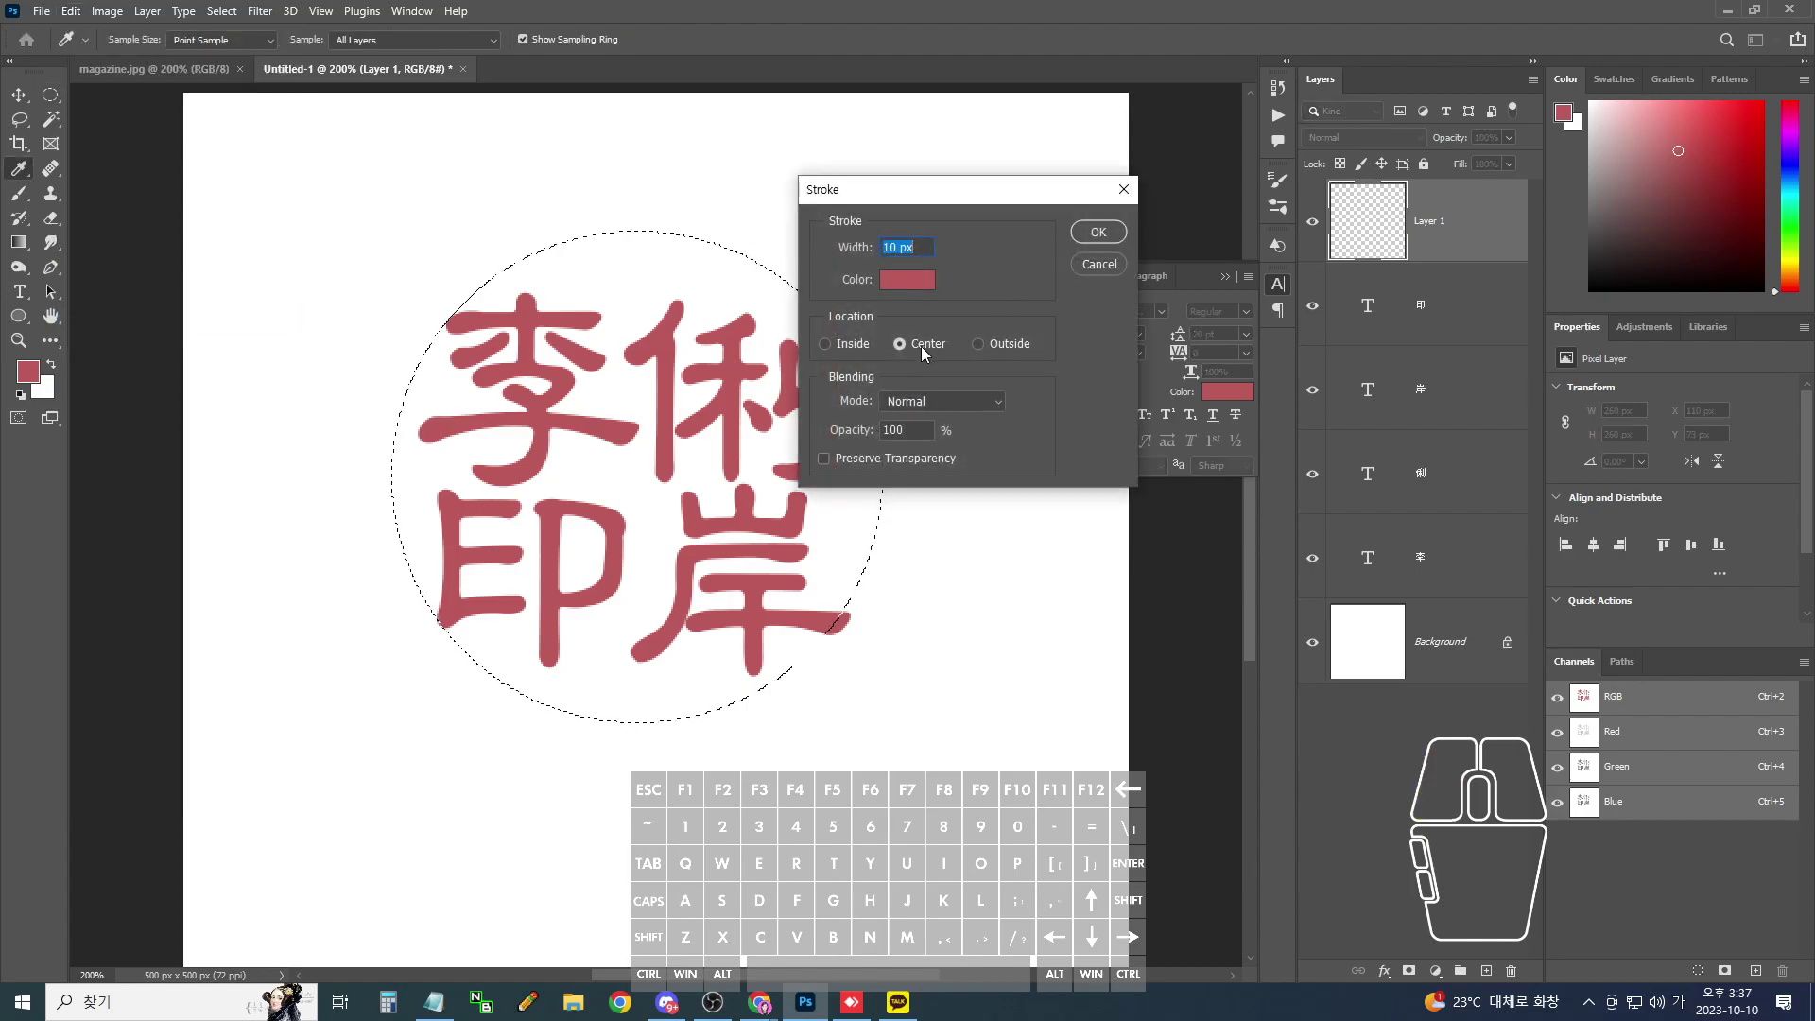
click(1099, 235)
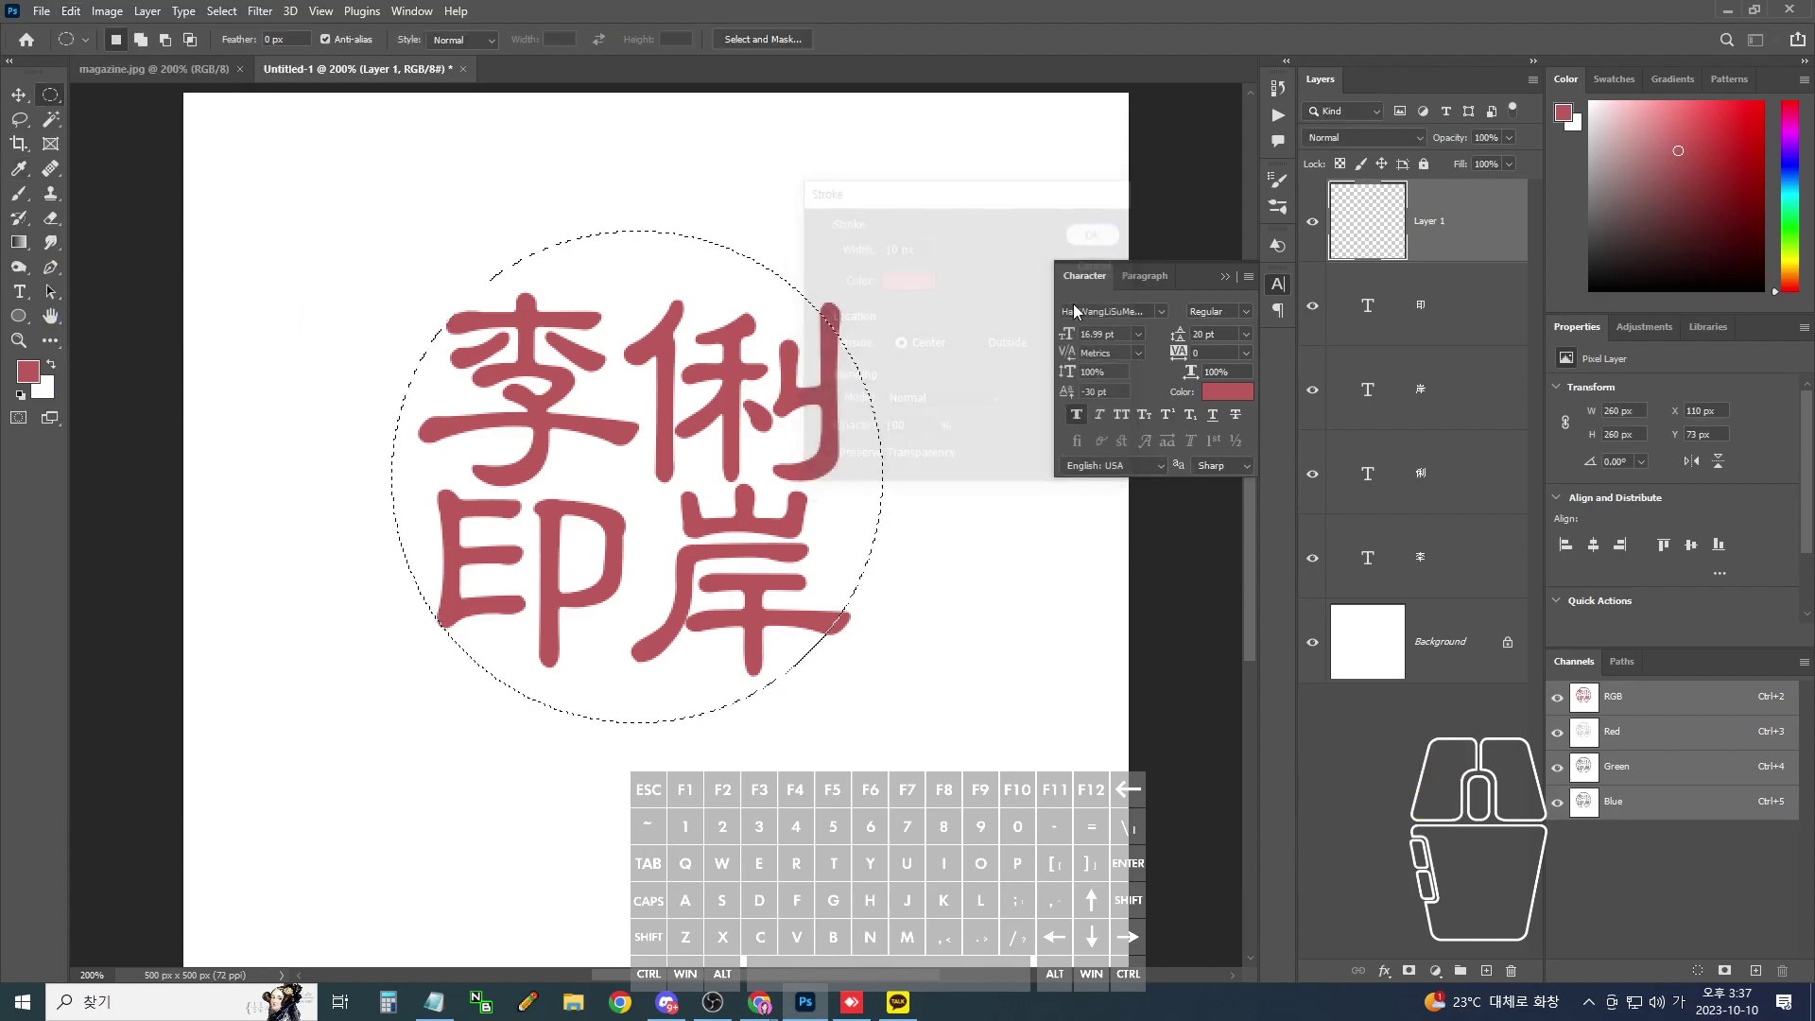
key(ctrl+z)
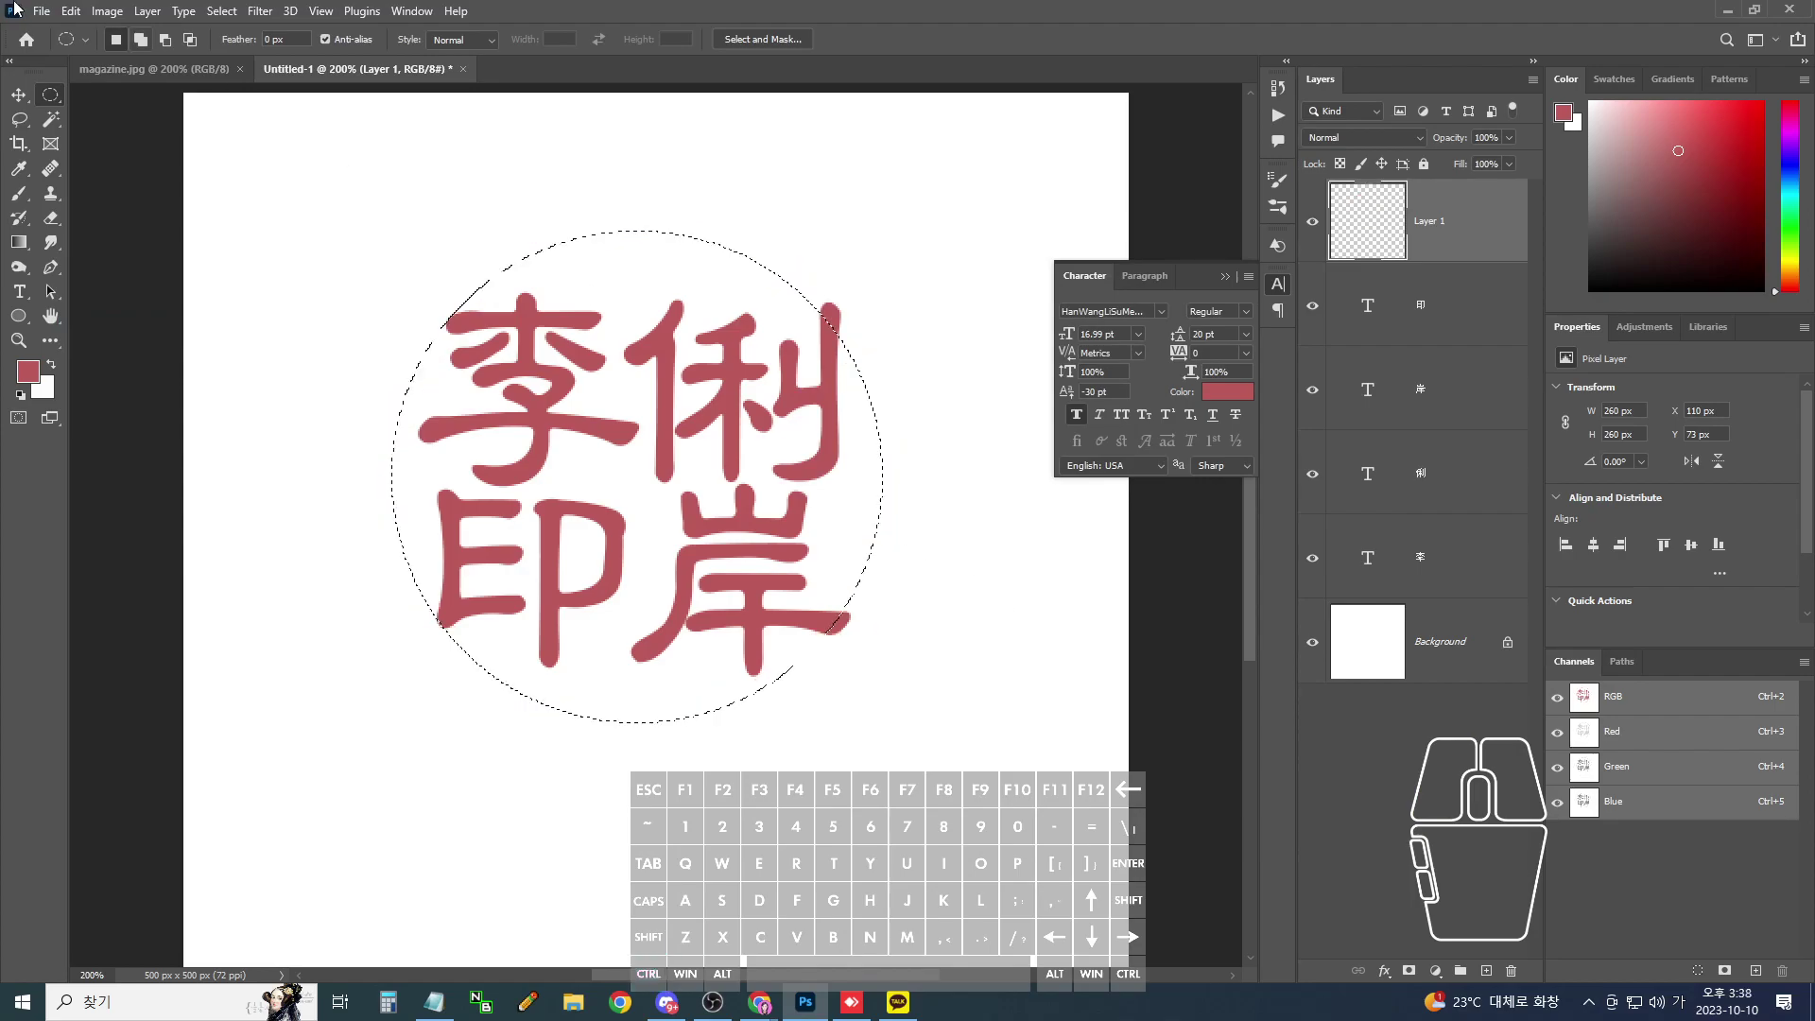
- Stroke the circle with a 10 px centred red line, check the ring, and invert the selection
click(104, 13)
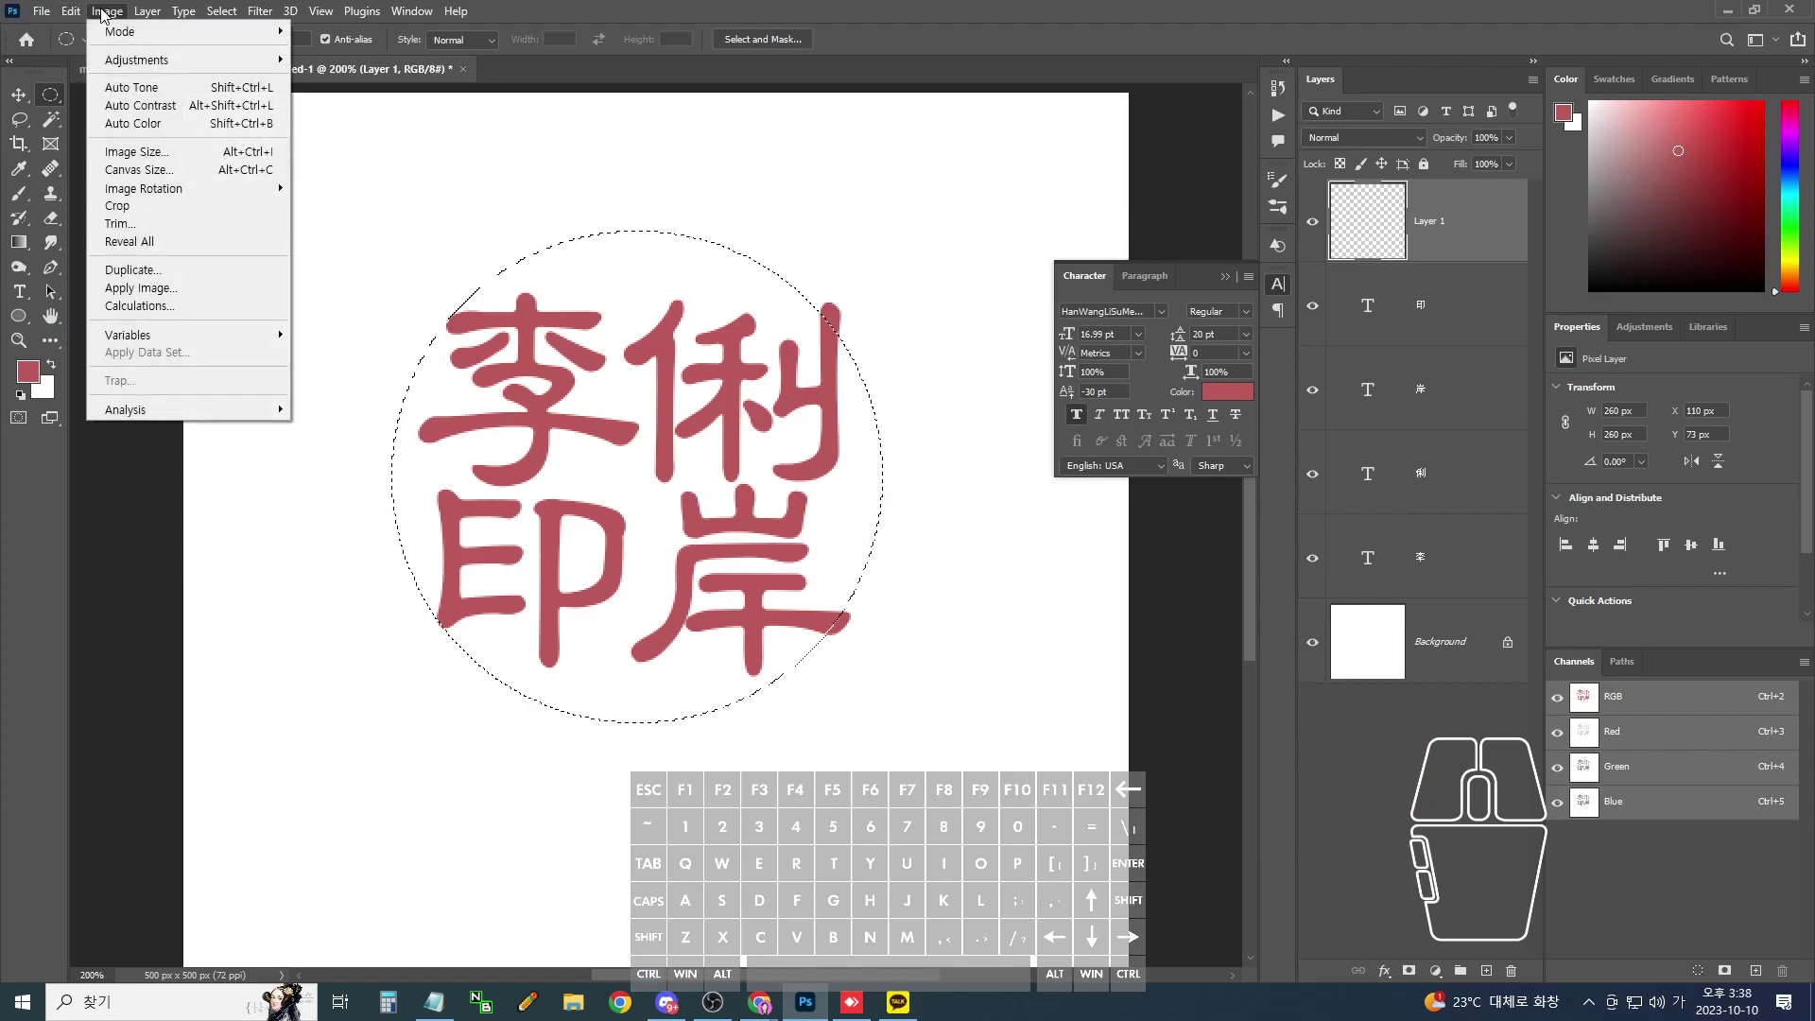
mouse_move(71, 11)
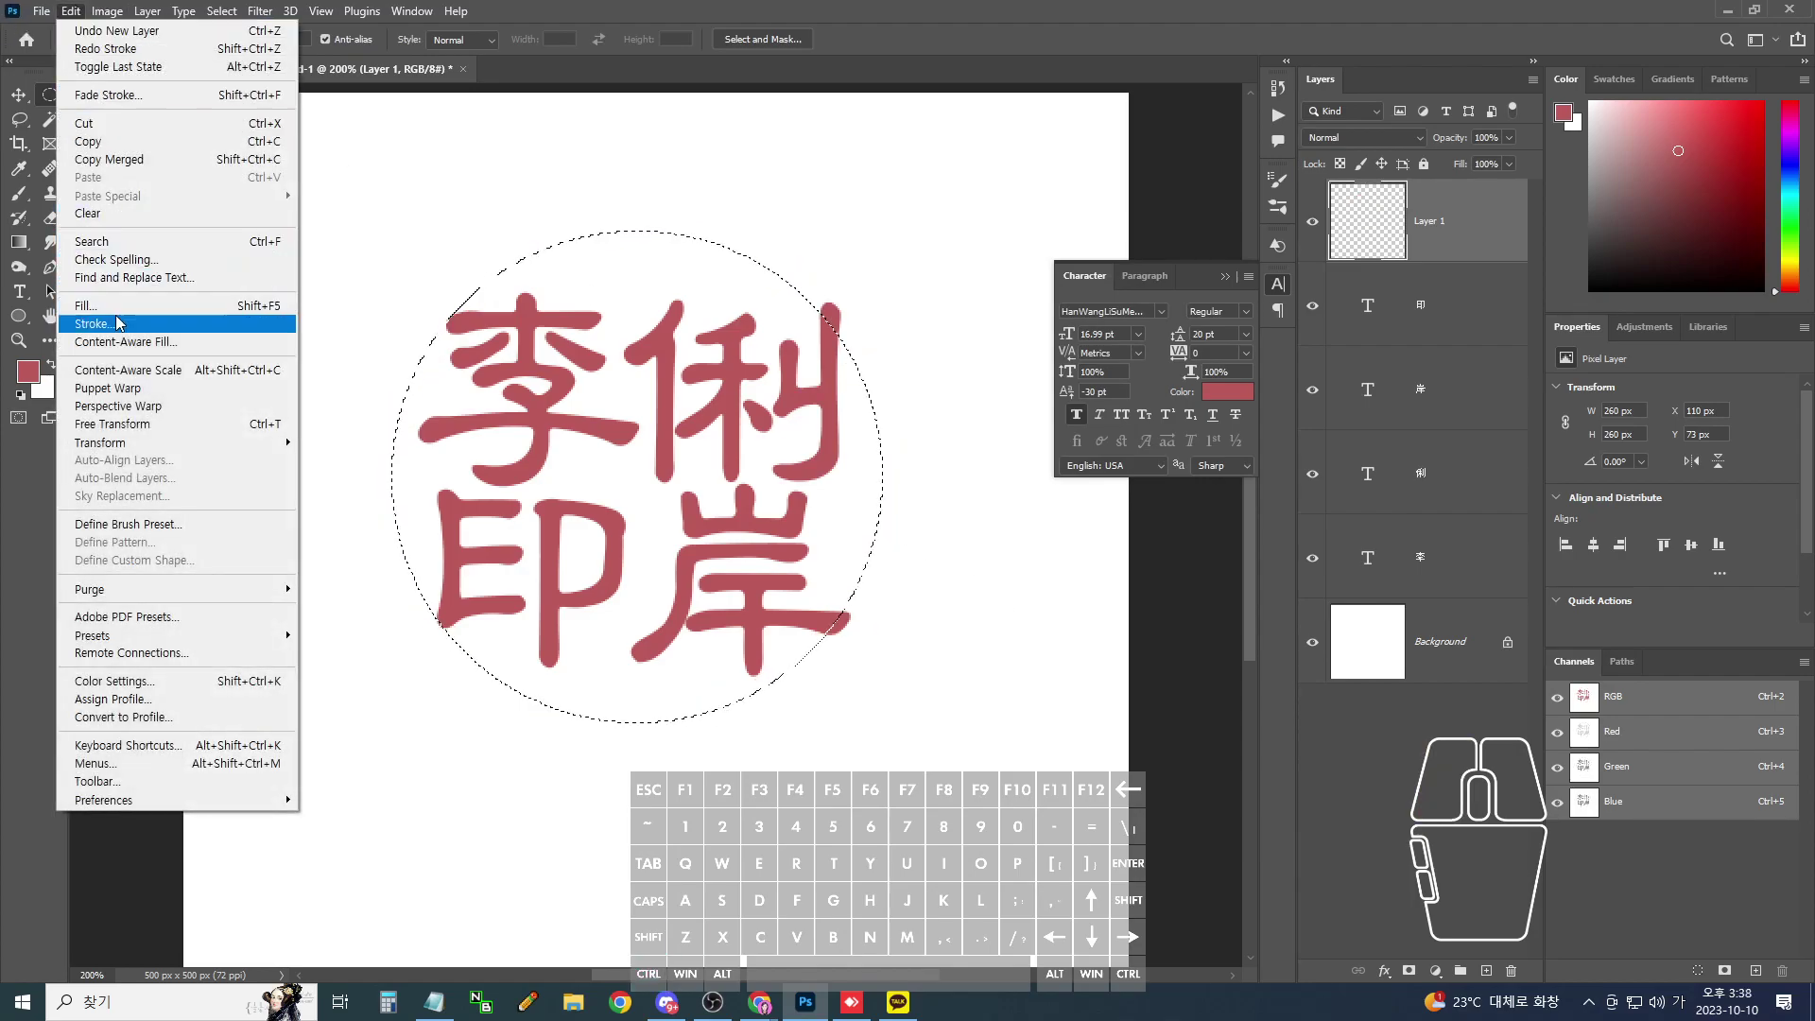
click(113, 323)
click(836, 343)
click(1097, 232)
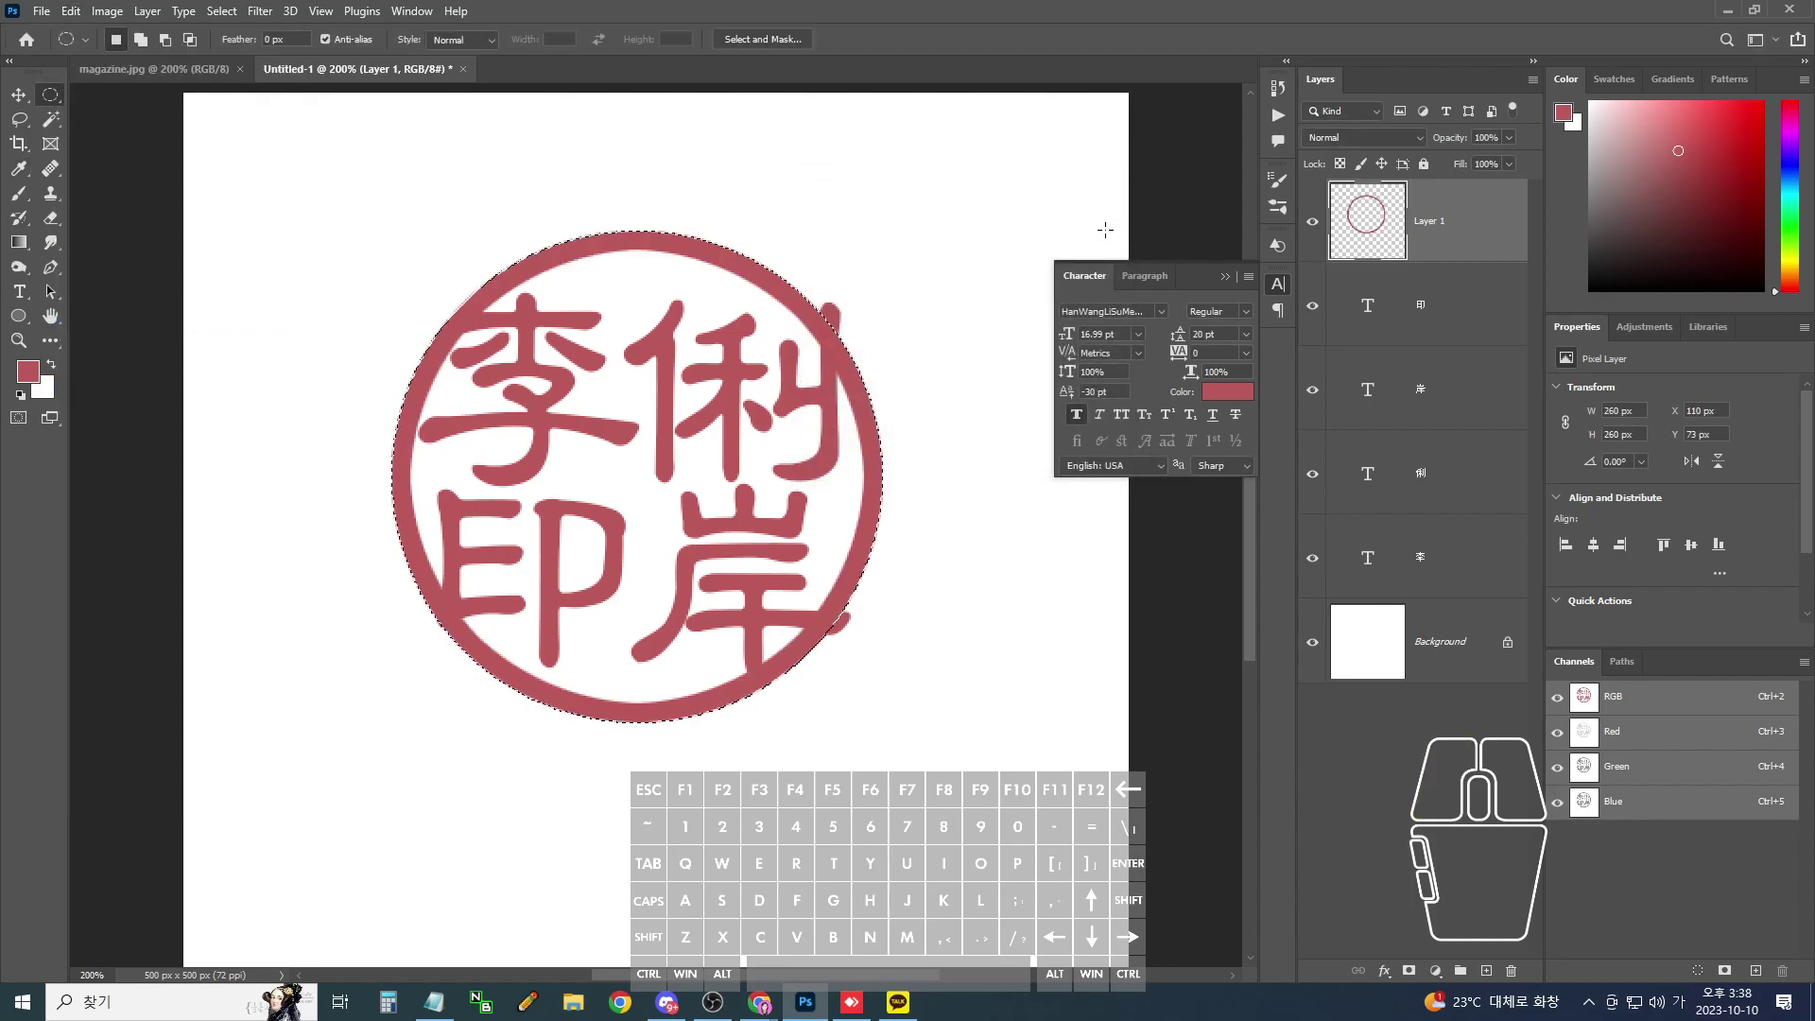
key(ctrl+plus)
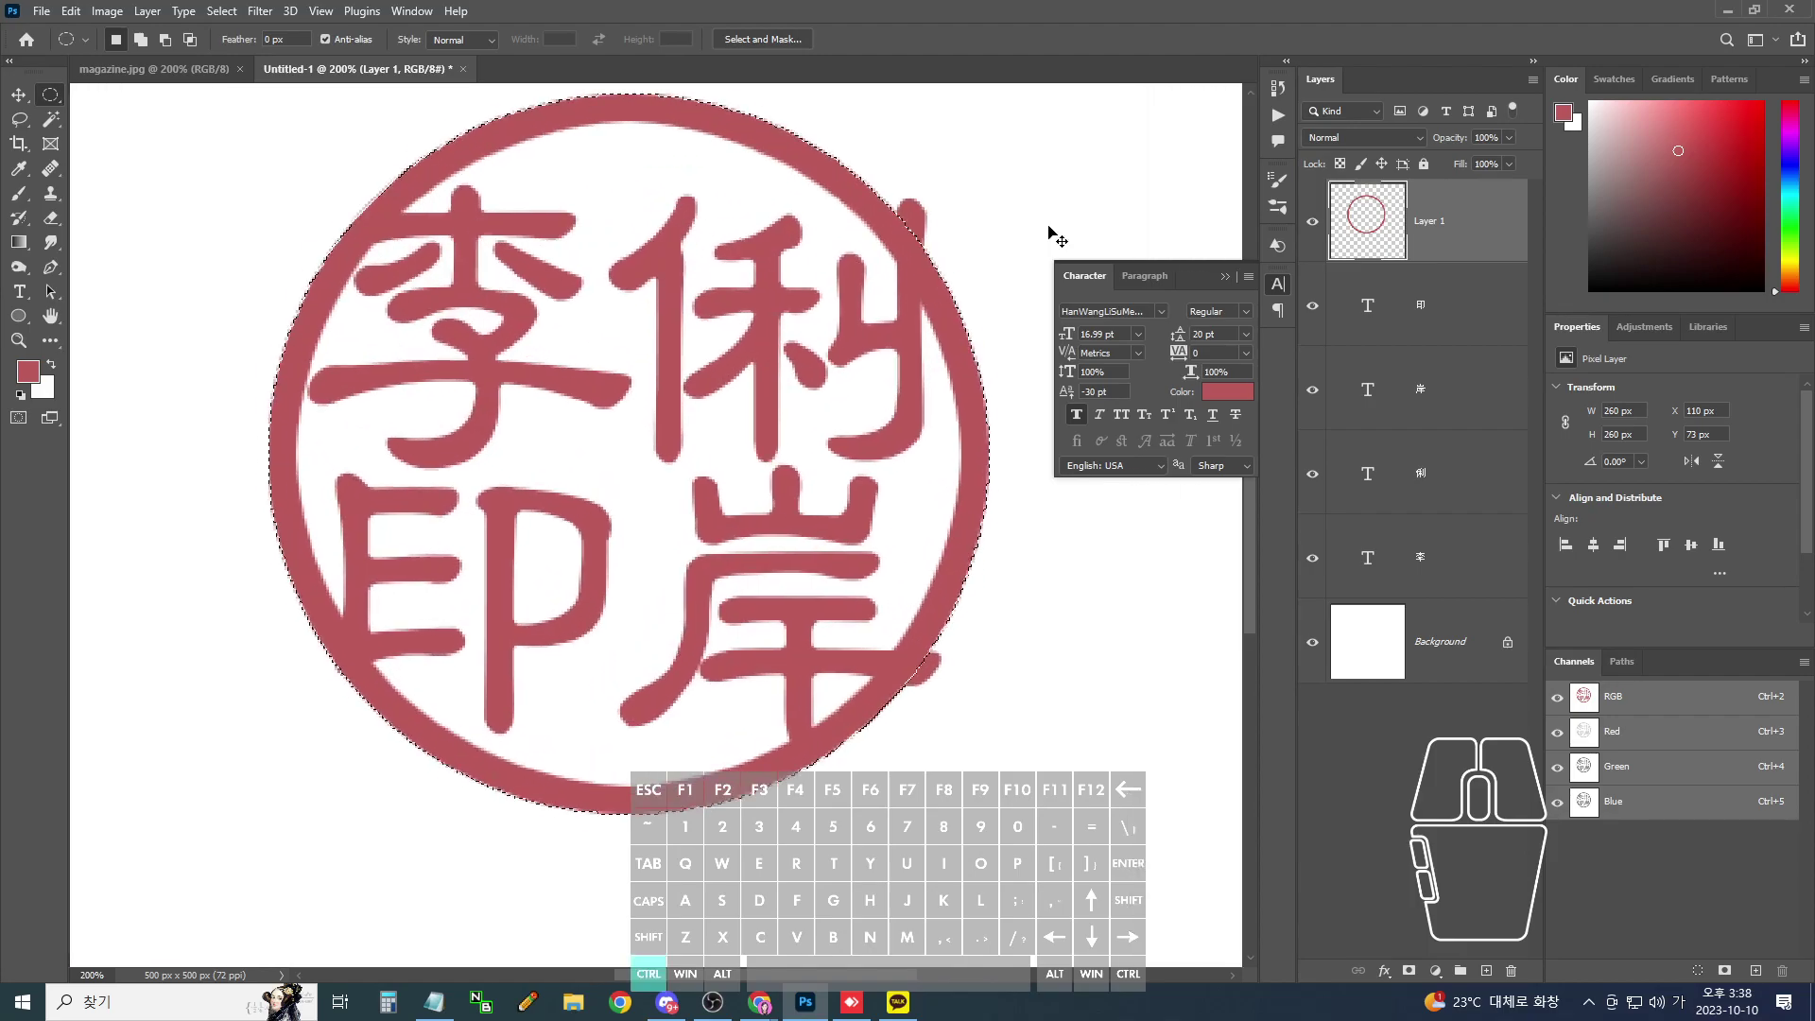
mouse_move(934, 236)
mouse_down()
mouse_move(907, 173)
mouse_move(945, 227)
mouse_up()
drag(921, 687, 957, 696)
key(ctrl+minus)
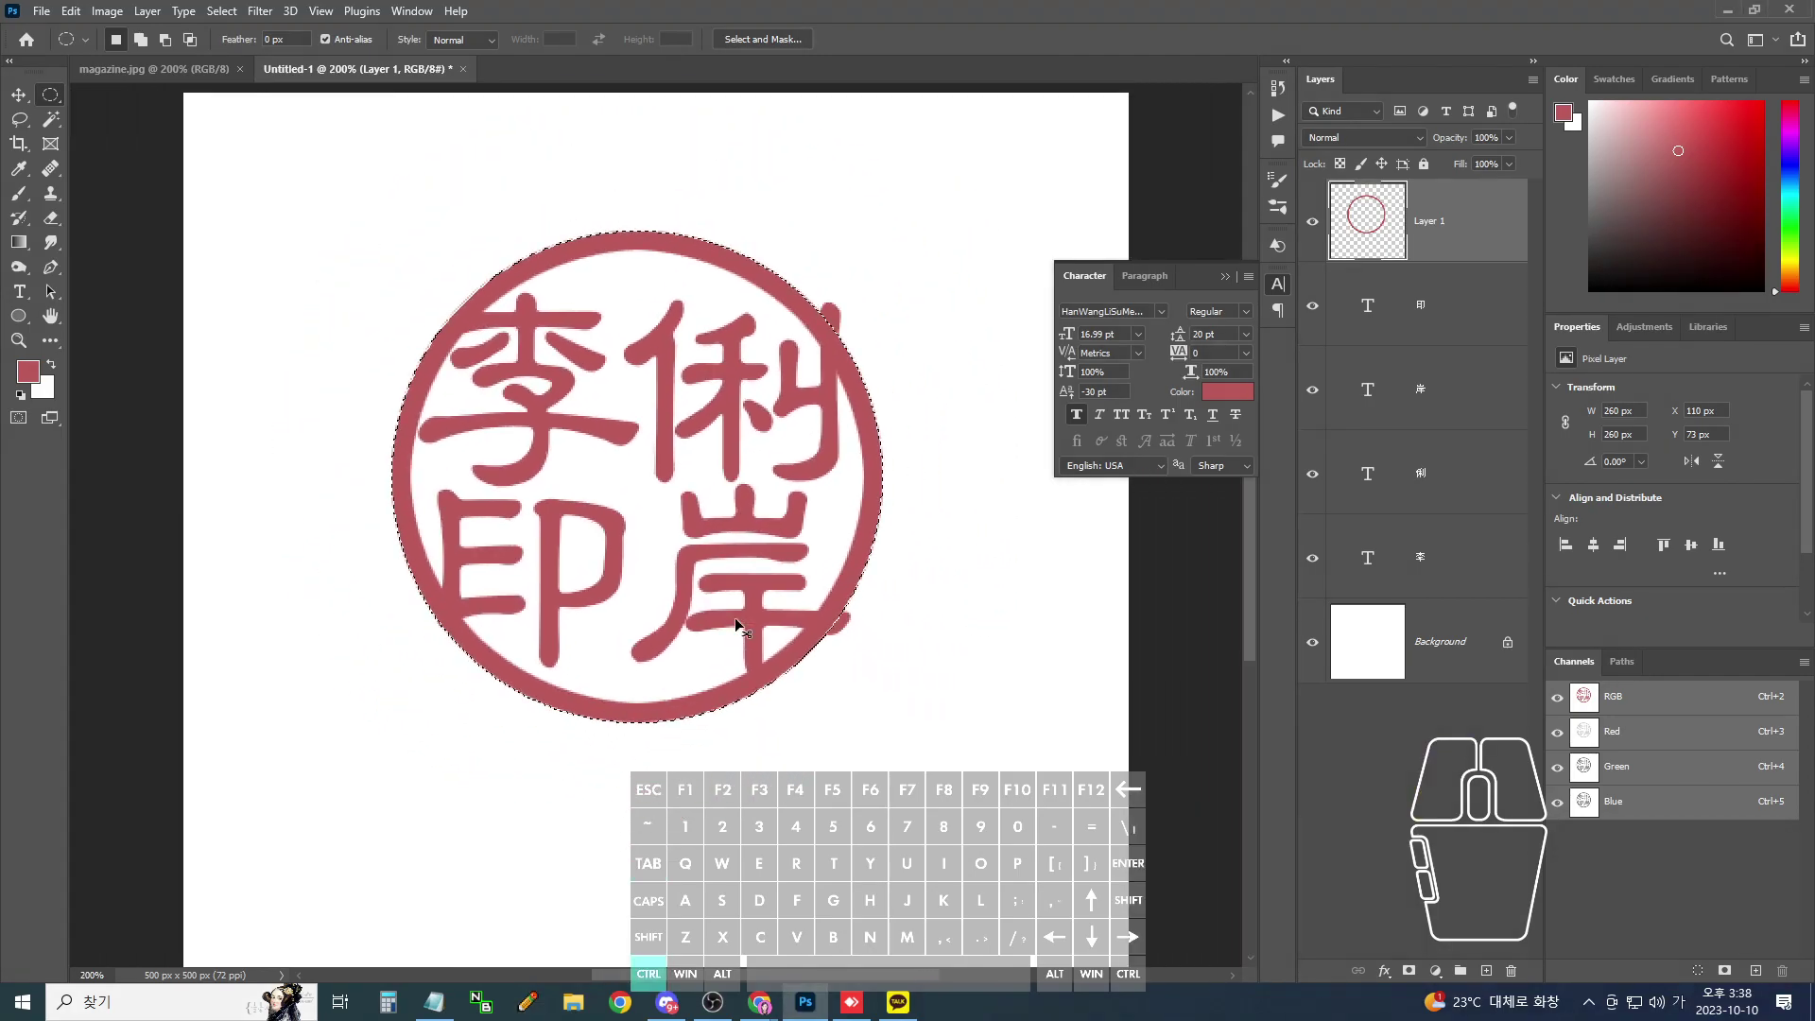
key(ctrl+shift+i)
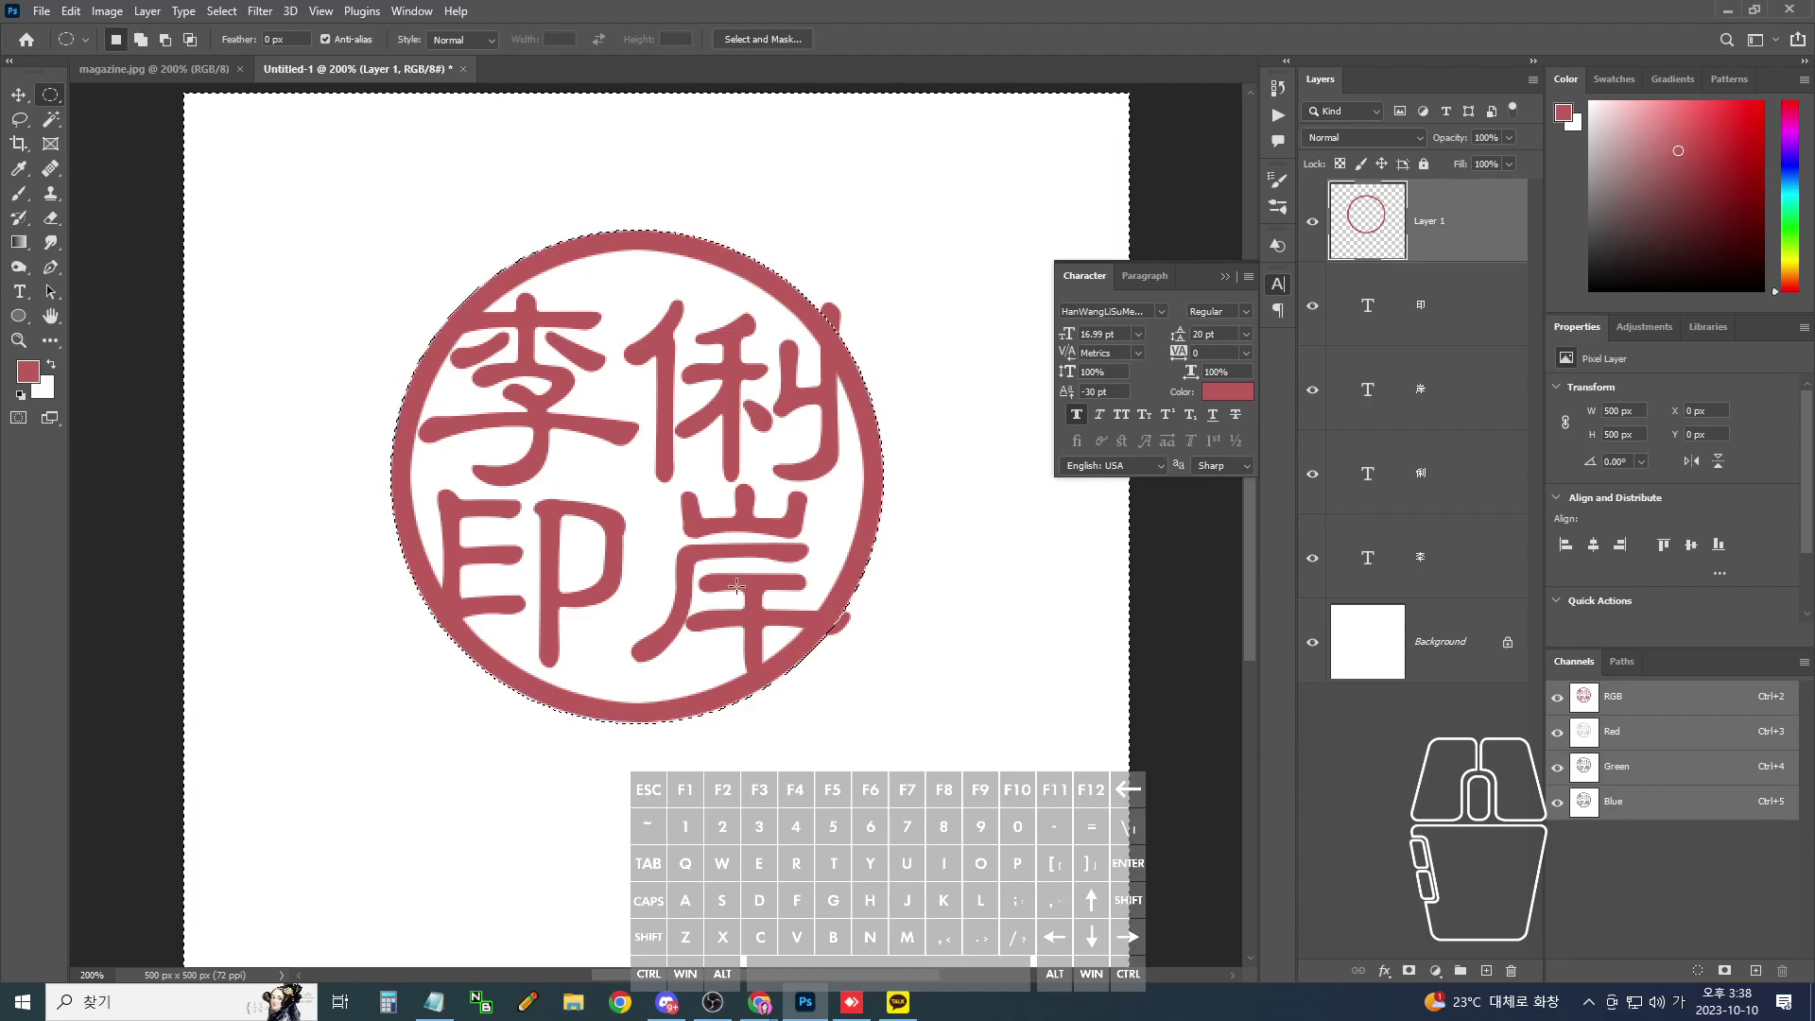
- Merge the 印 layer through the bottom character layer with Ctrl+E, deselect, and hide the ring
click(1460, 312)
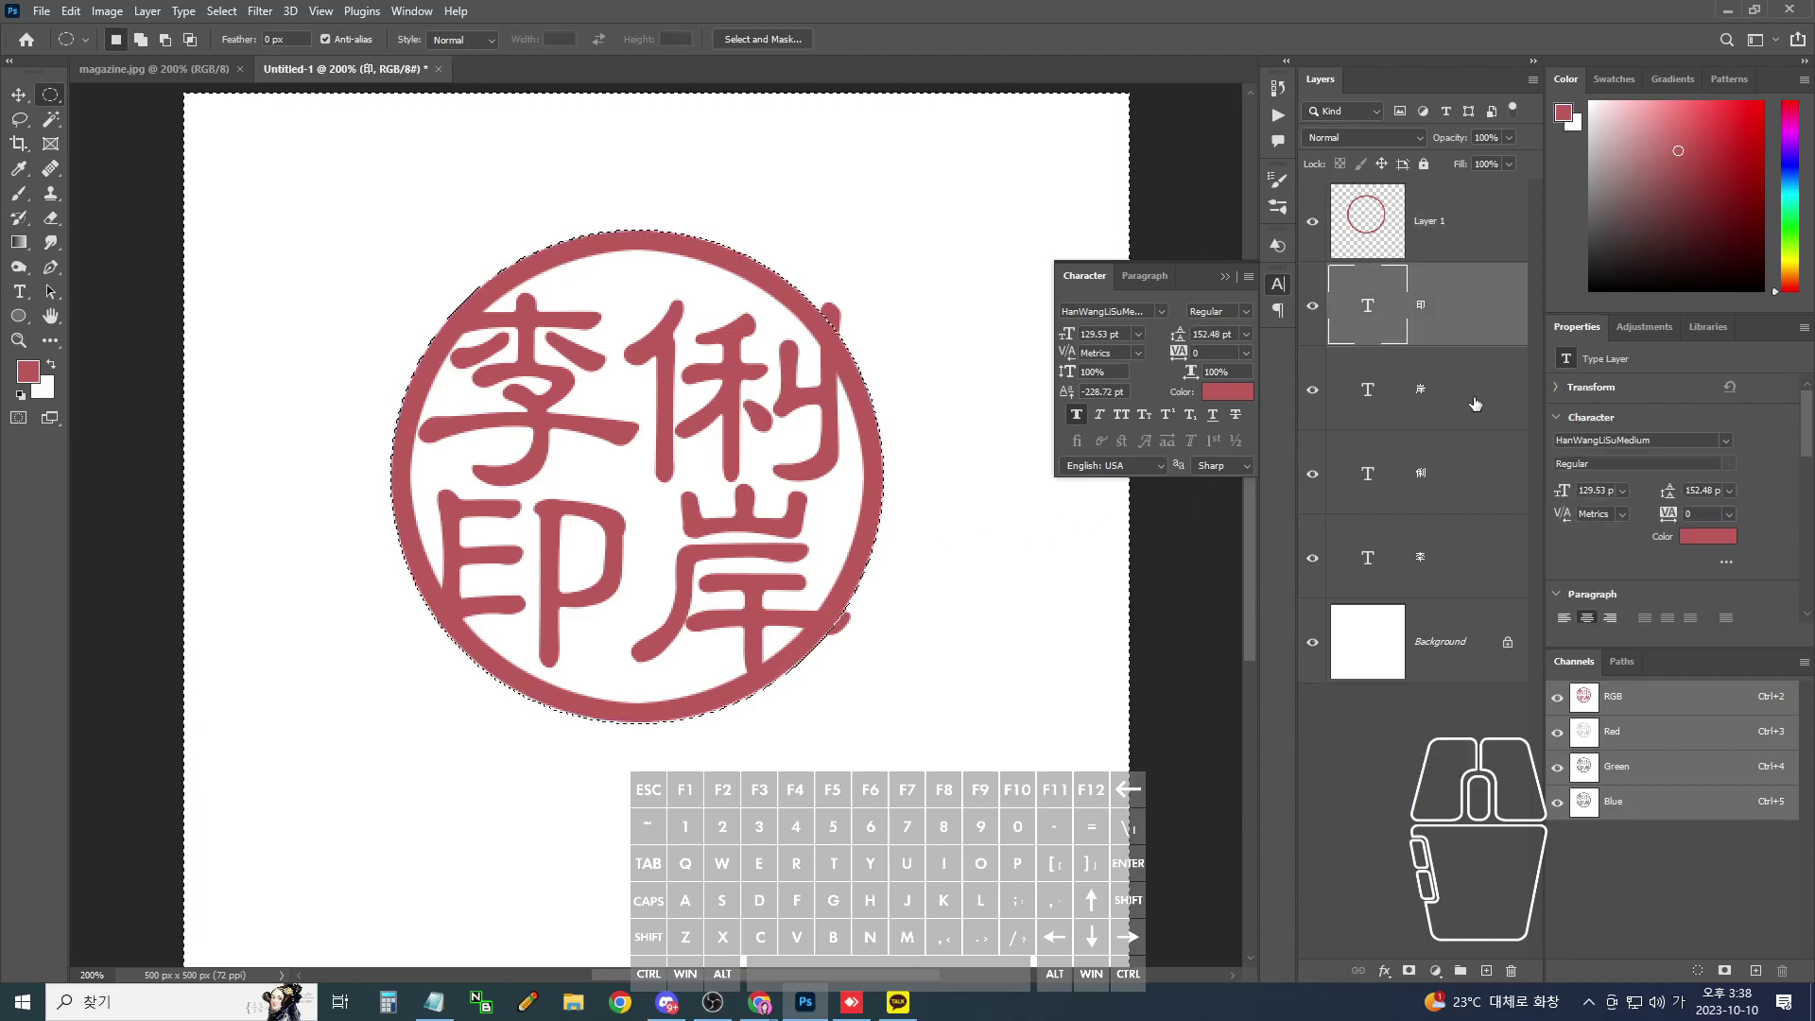
shift+click(1466, 564)
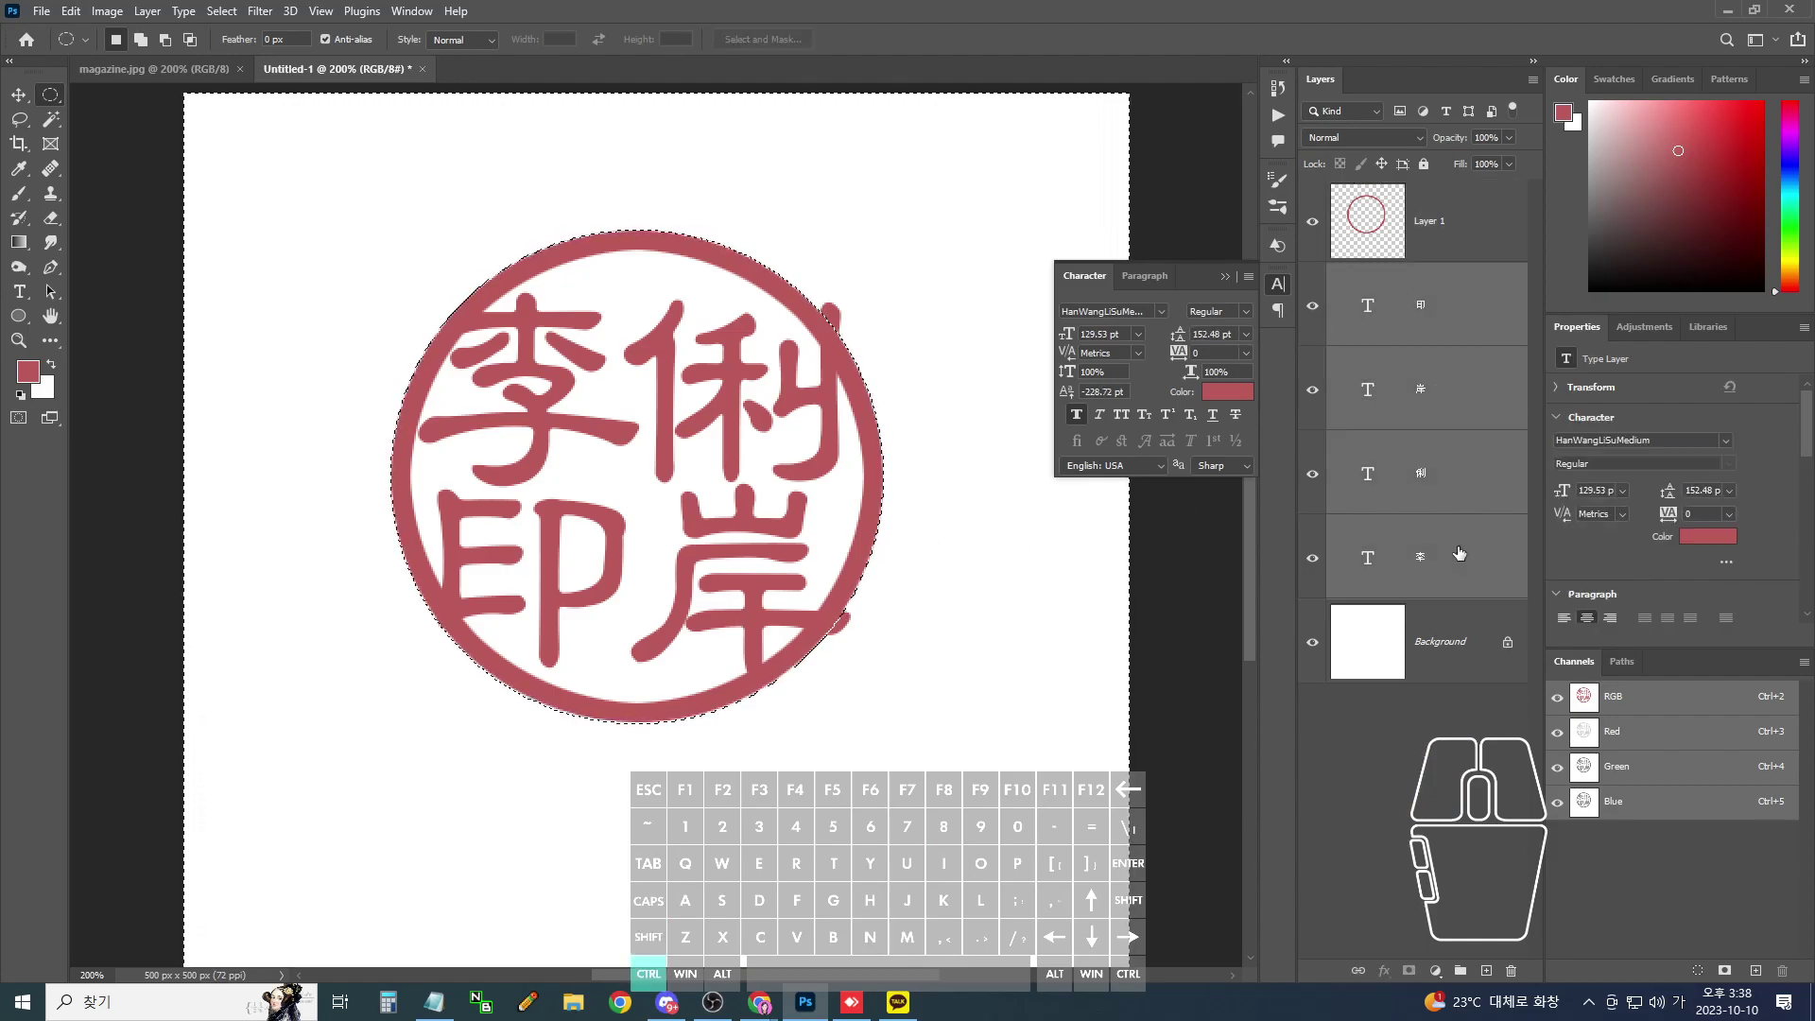
key(ctrl+e)
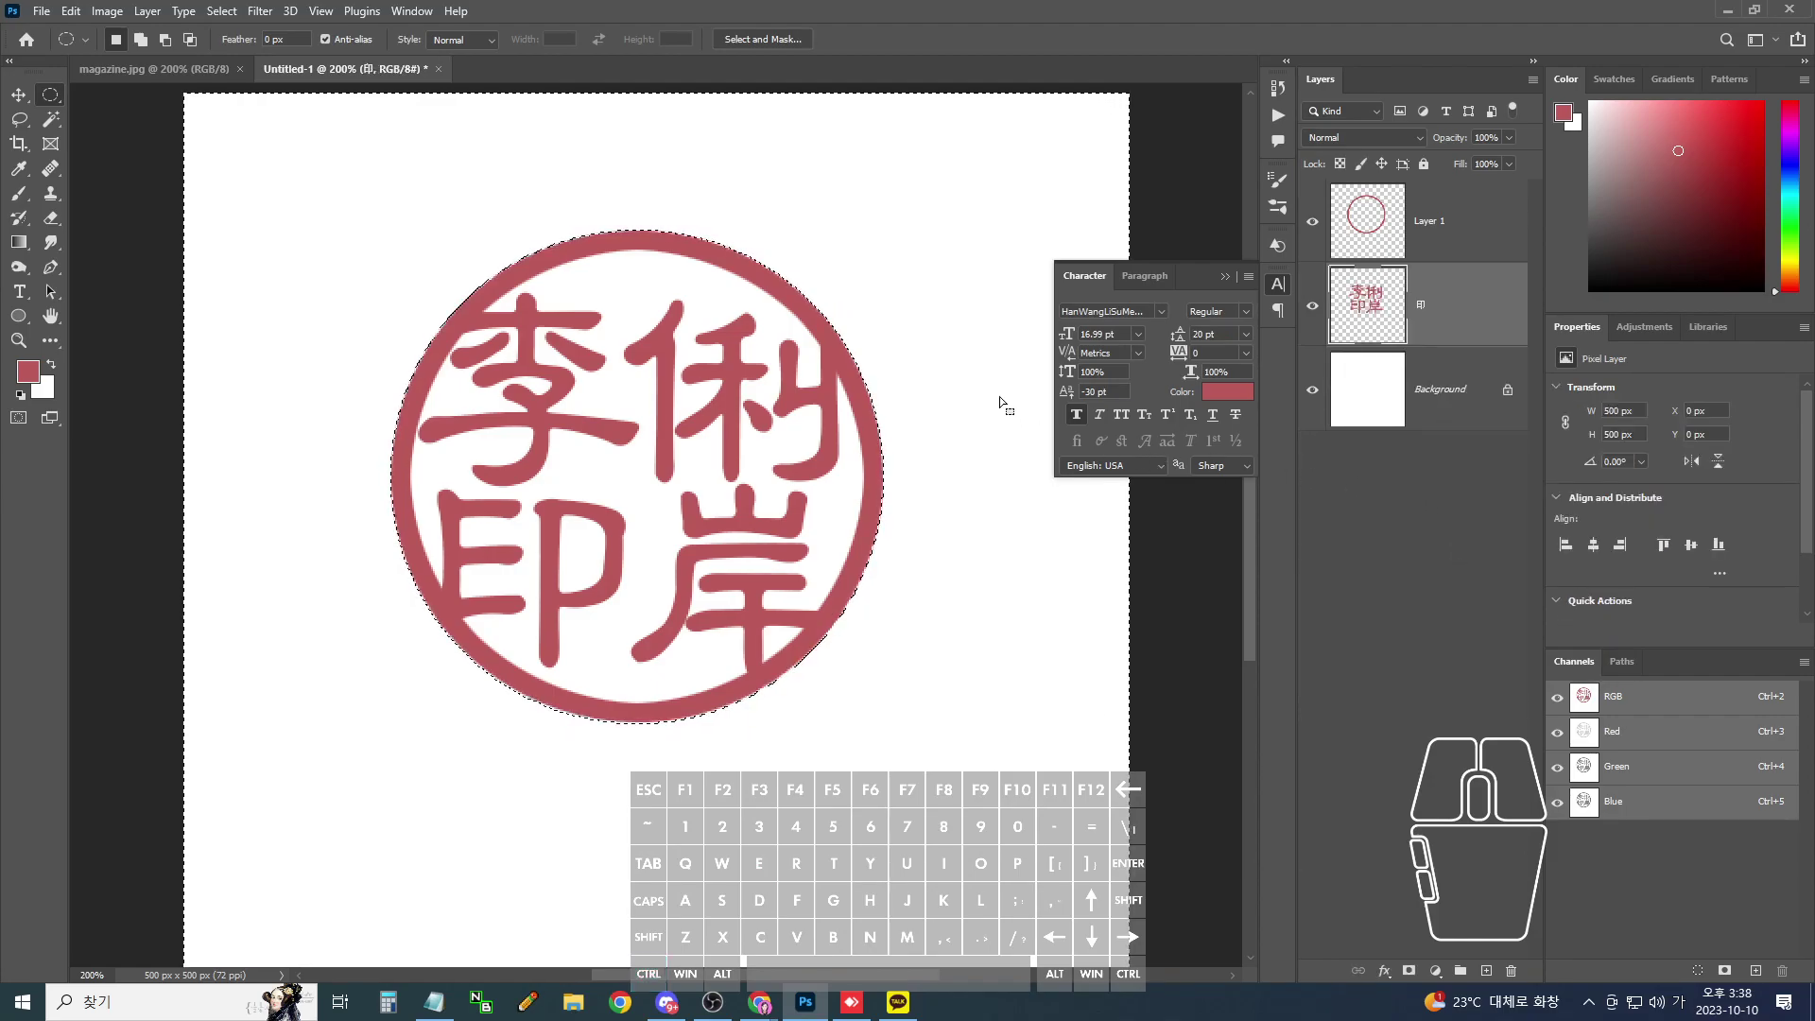
key(ctrl+d)
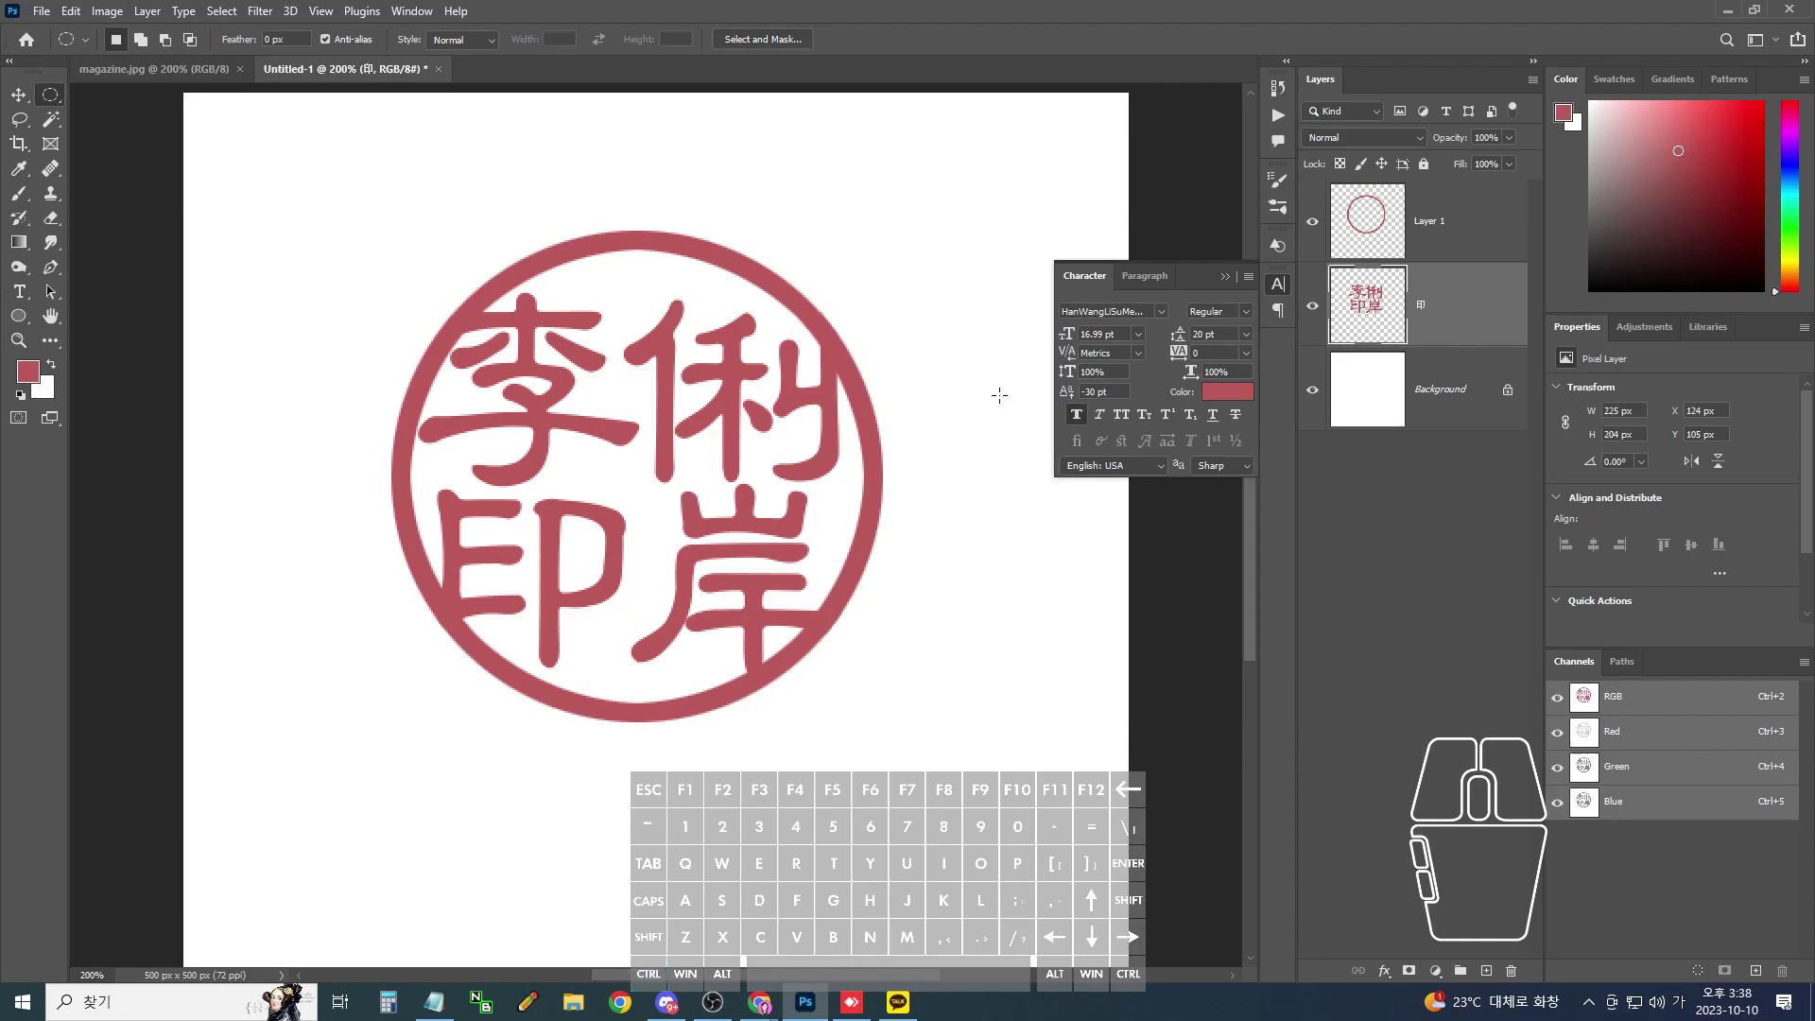
click(1310, 221)
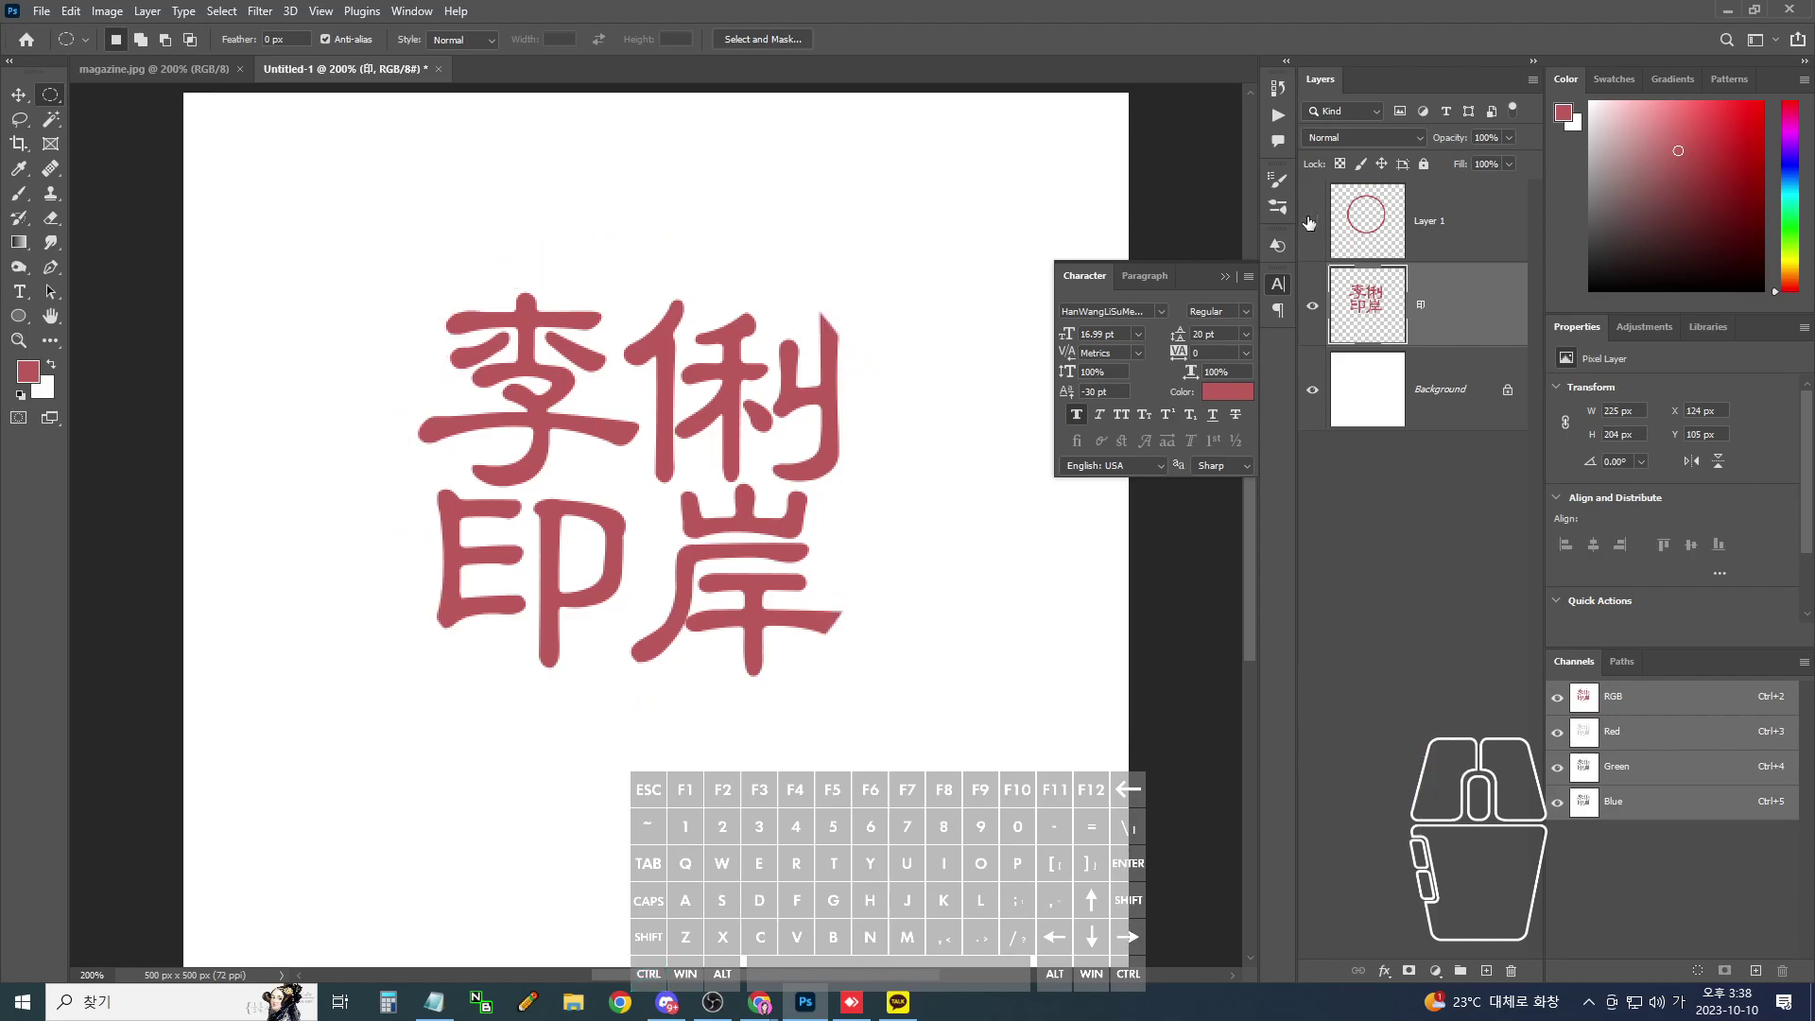
- Check the ring and character layers, then merge them into one seal layer
click(1311, 221)
click(1314, 307)
click(1313, 306)
shift+click(1451, 232)
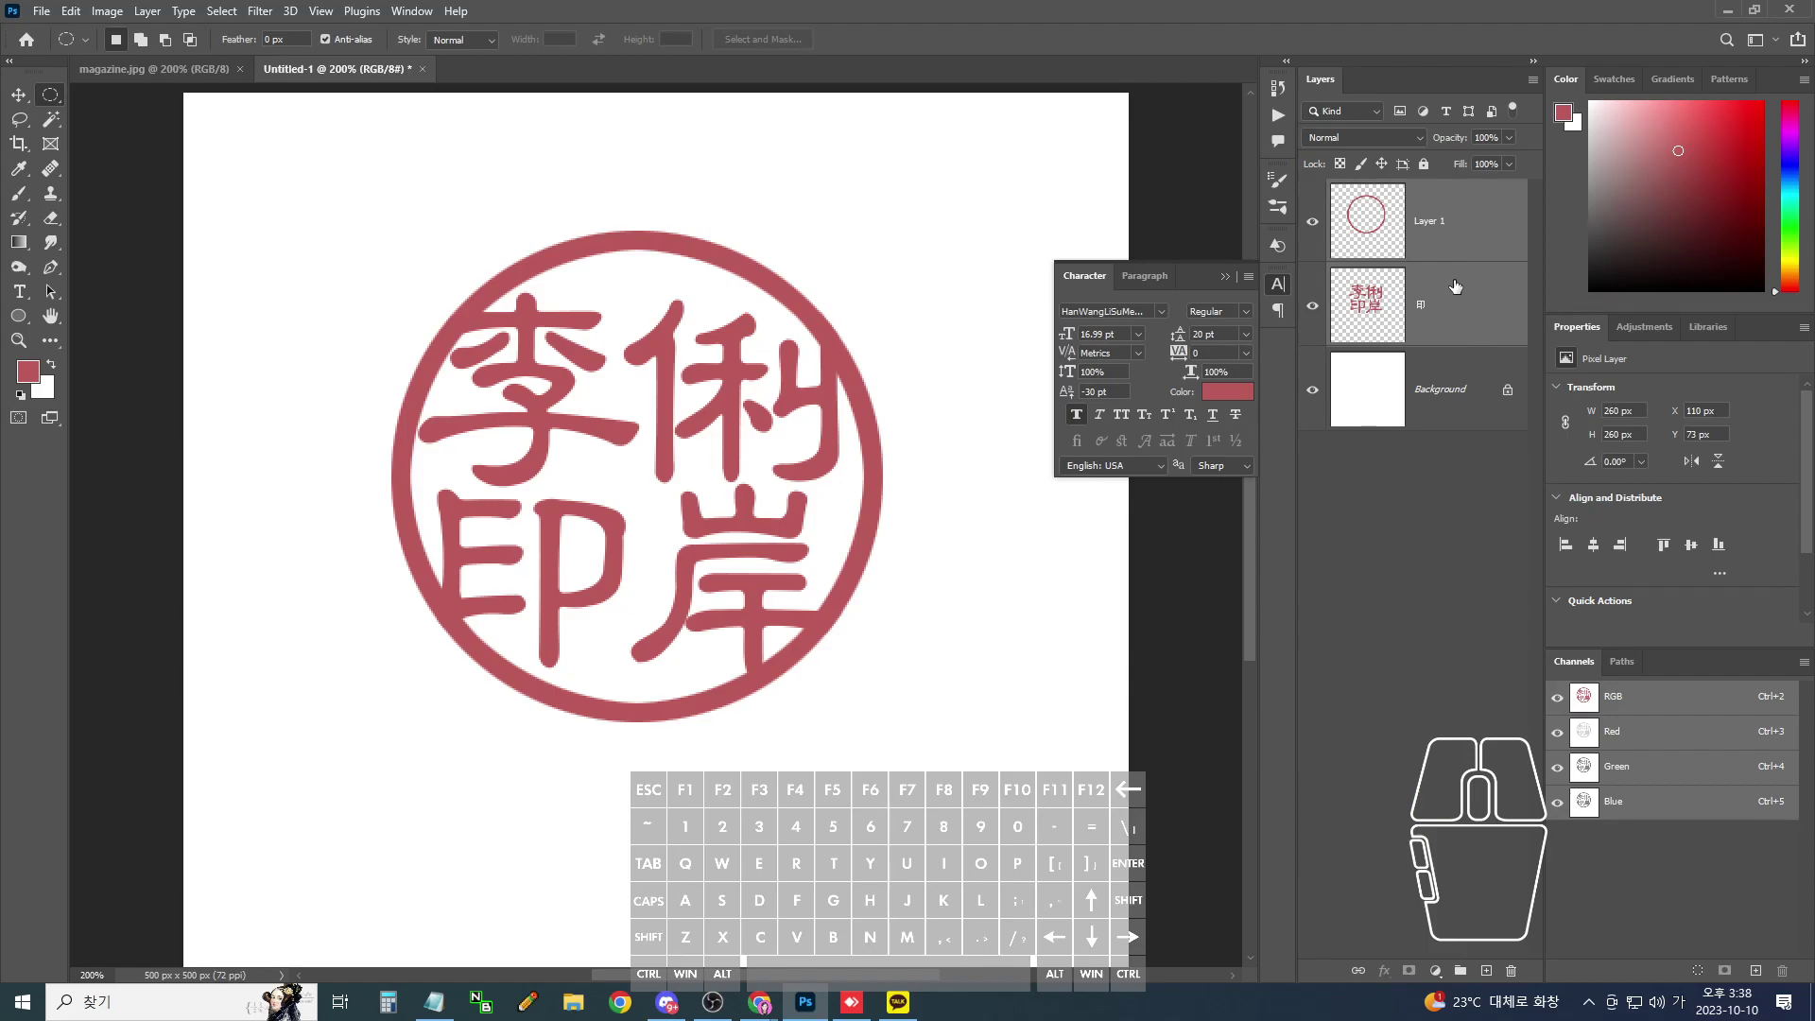
key(ctrl+e)
- Load the merged seal's pixels as a selection and expand it slightly
ctrl+click(1375, 246)
click(221, 12)
mouse_move(314, 295)
click(423, 330)
click(996, 312)
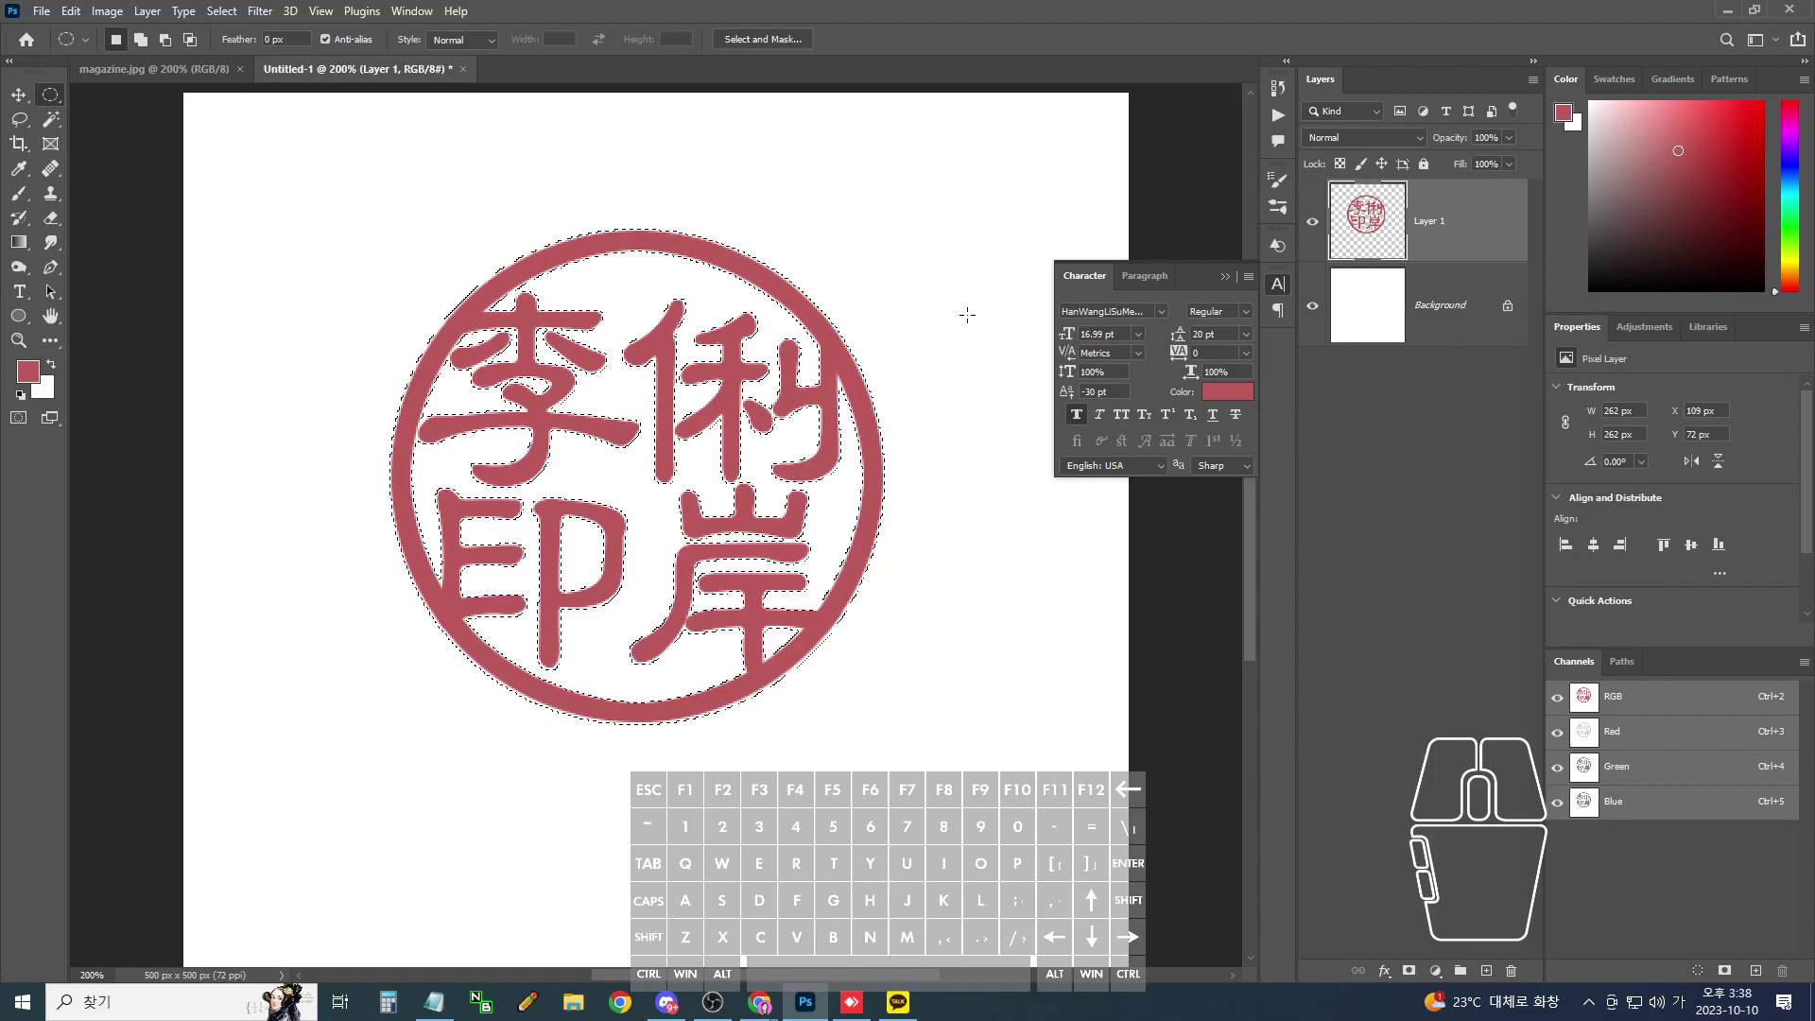
- Deselect the seal and zoom the canvas out and back in
key(ctrl)
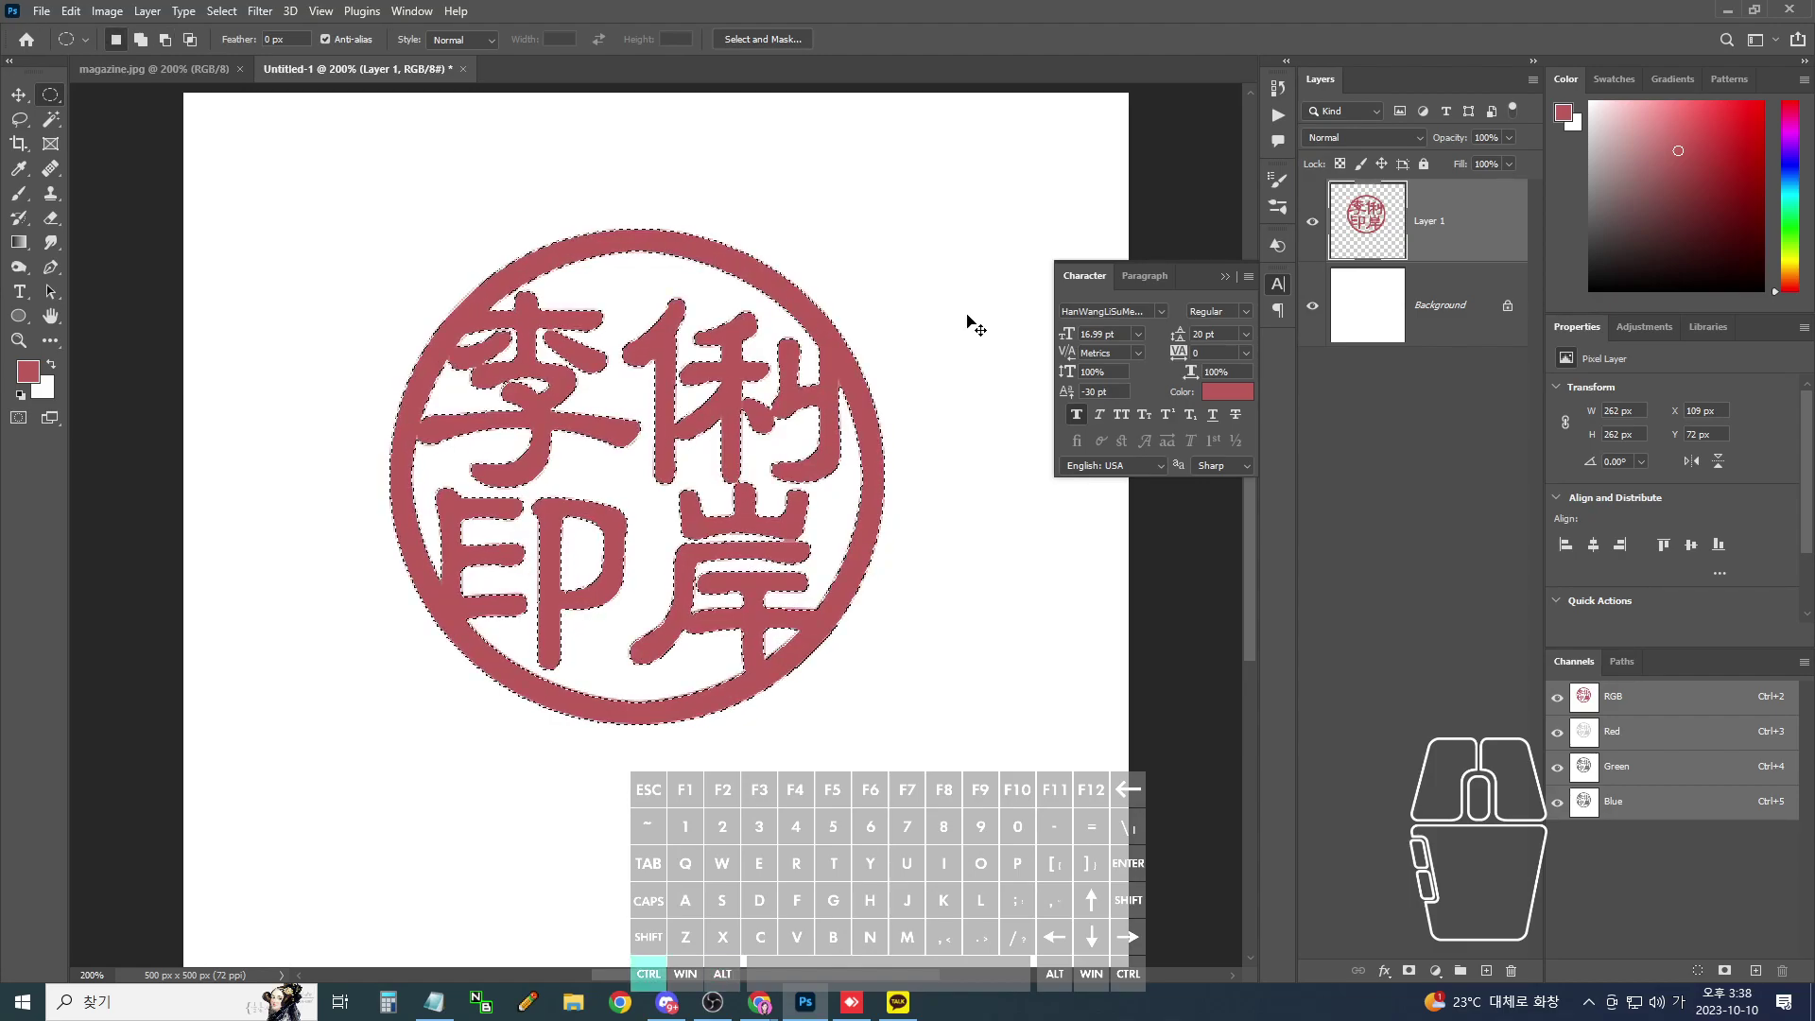
key(ctrl+d)
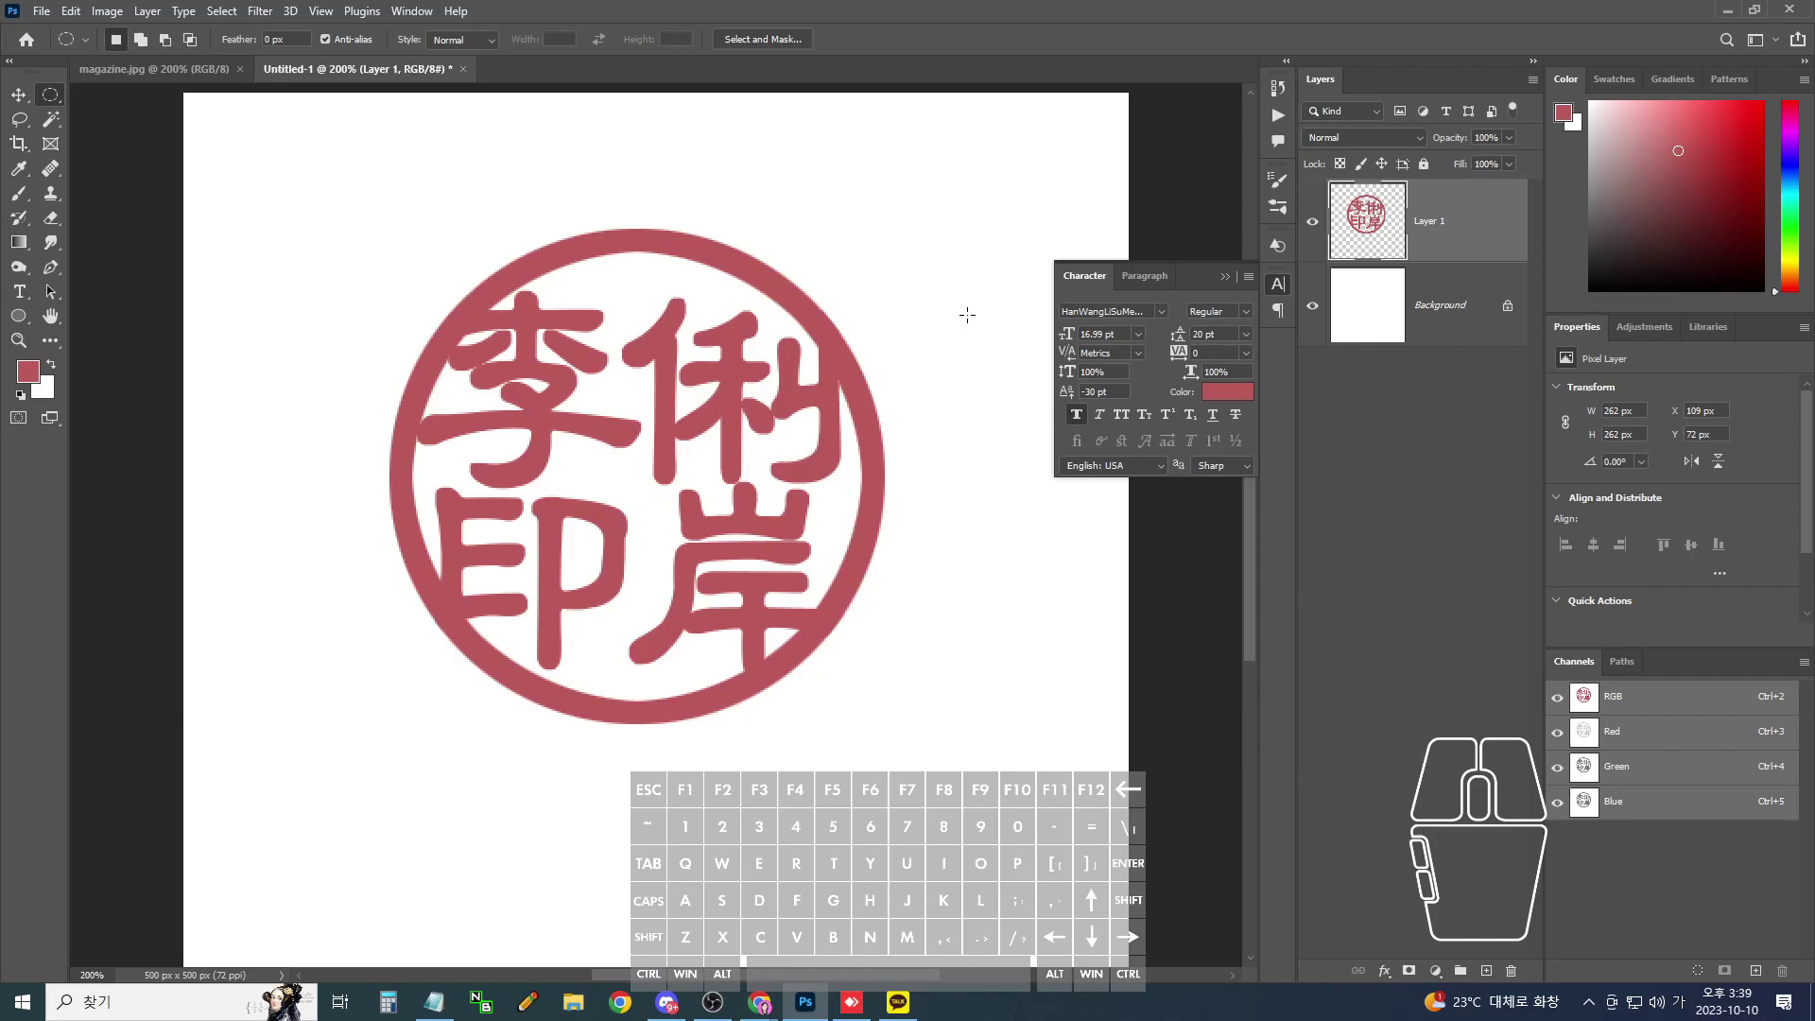
key(ctrl+minus)
key(ctrl+plus)
- Review the Notepad step list, then minimise it to return to the Photoshop seal
click(434, 1001)
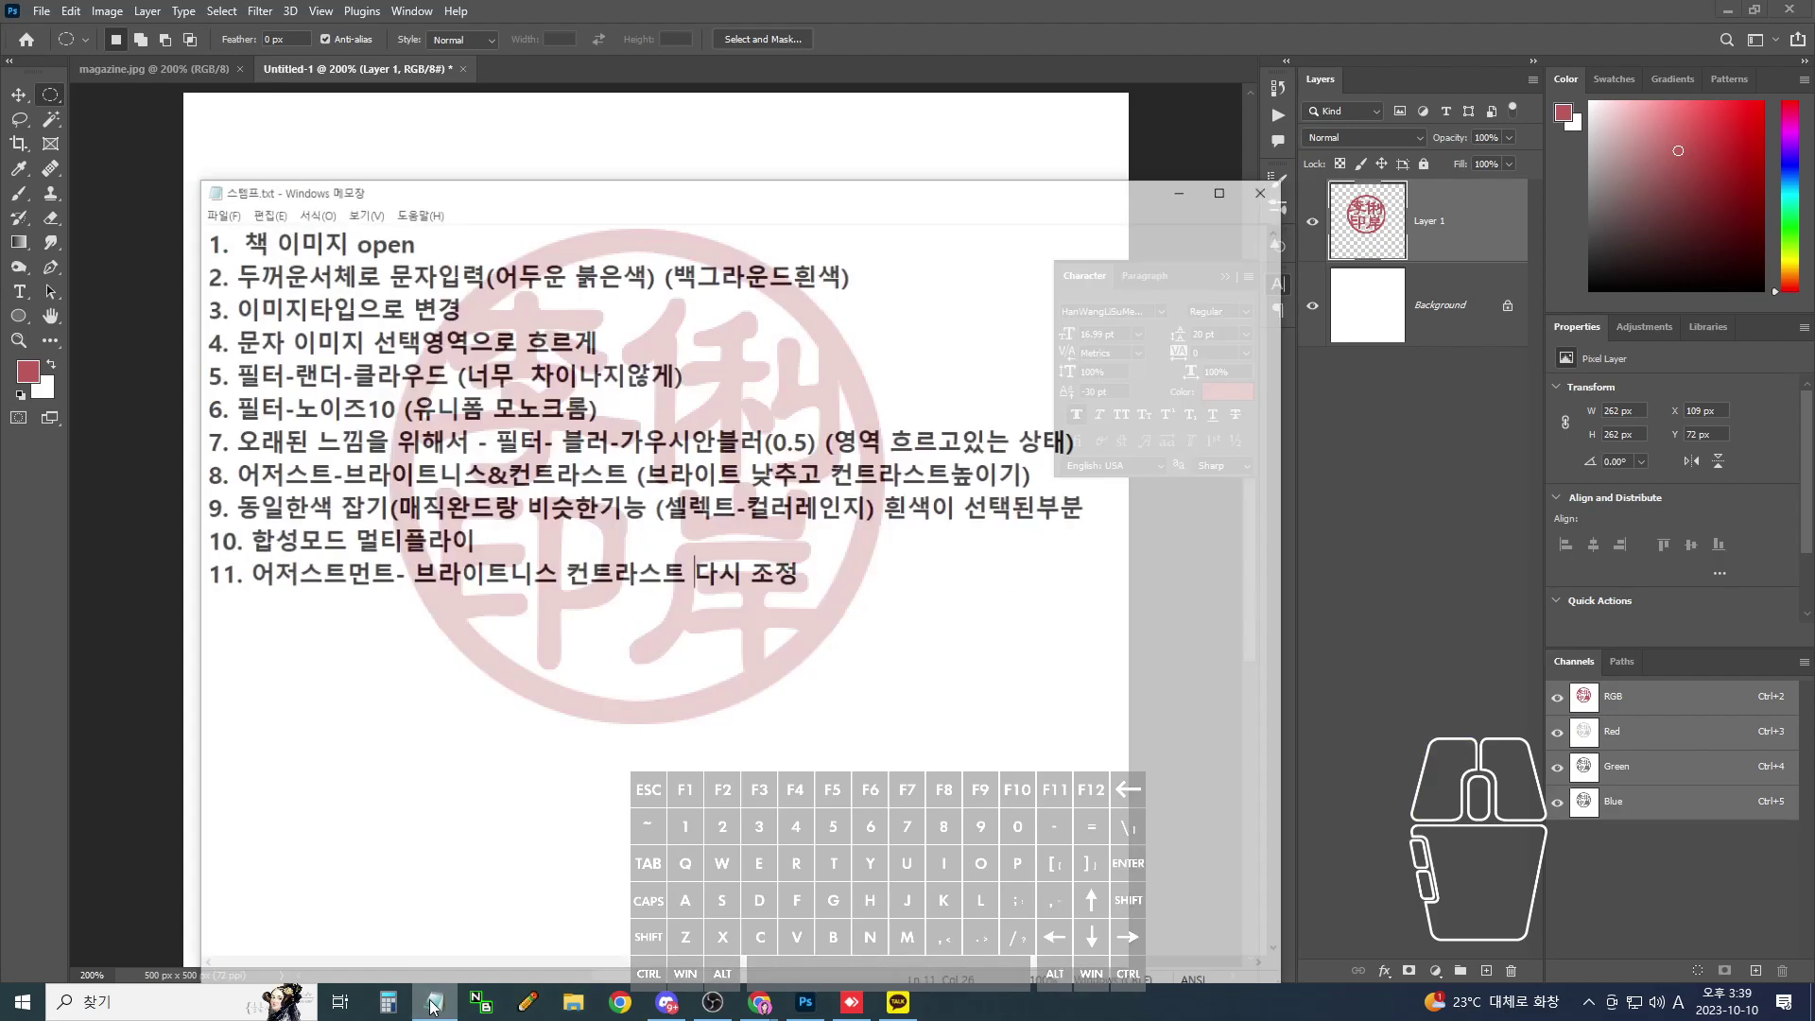
key(ctrl+2)
mouse_move(681, 693)
mouse_down()
mouse_move(364, 662)
mouse_move(153, 939)
mouse_up()
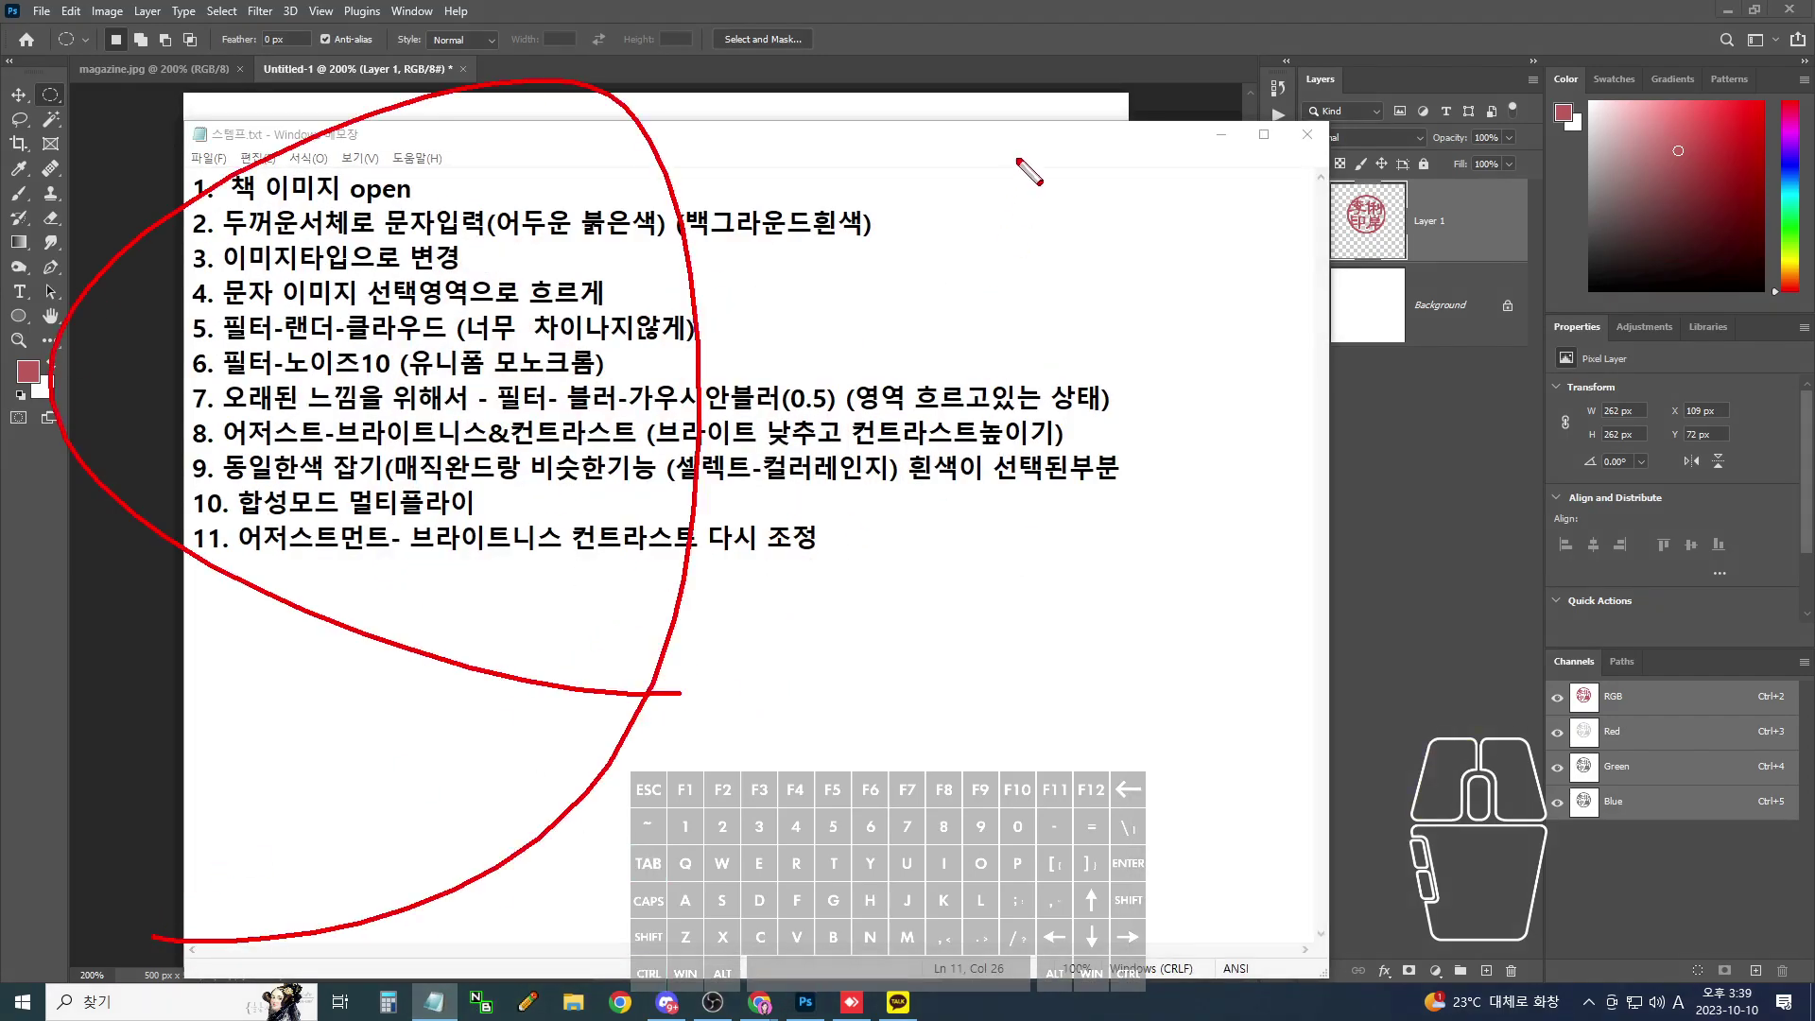
key(Escape)
click(1222, 135)
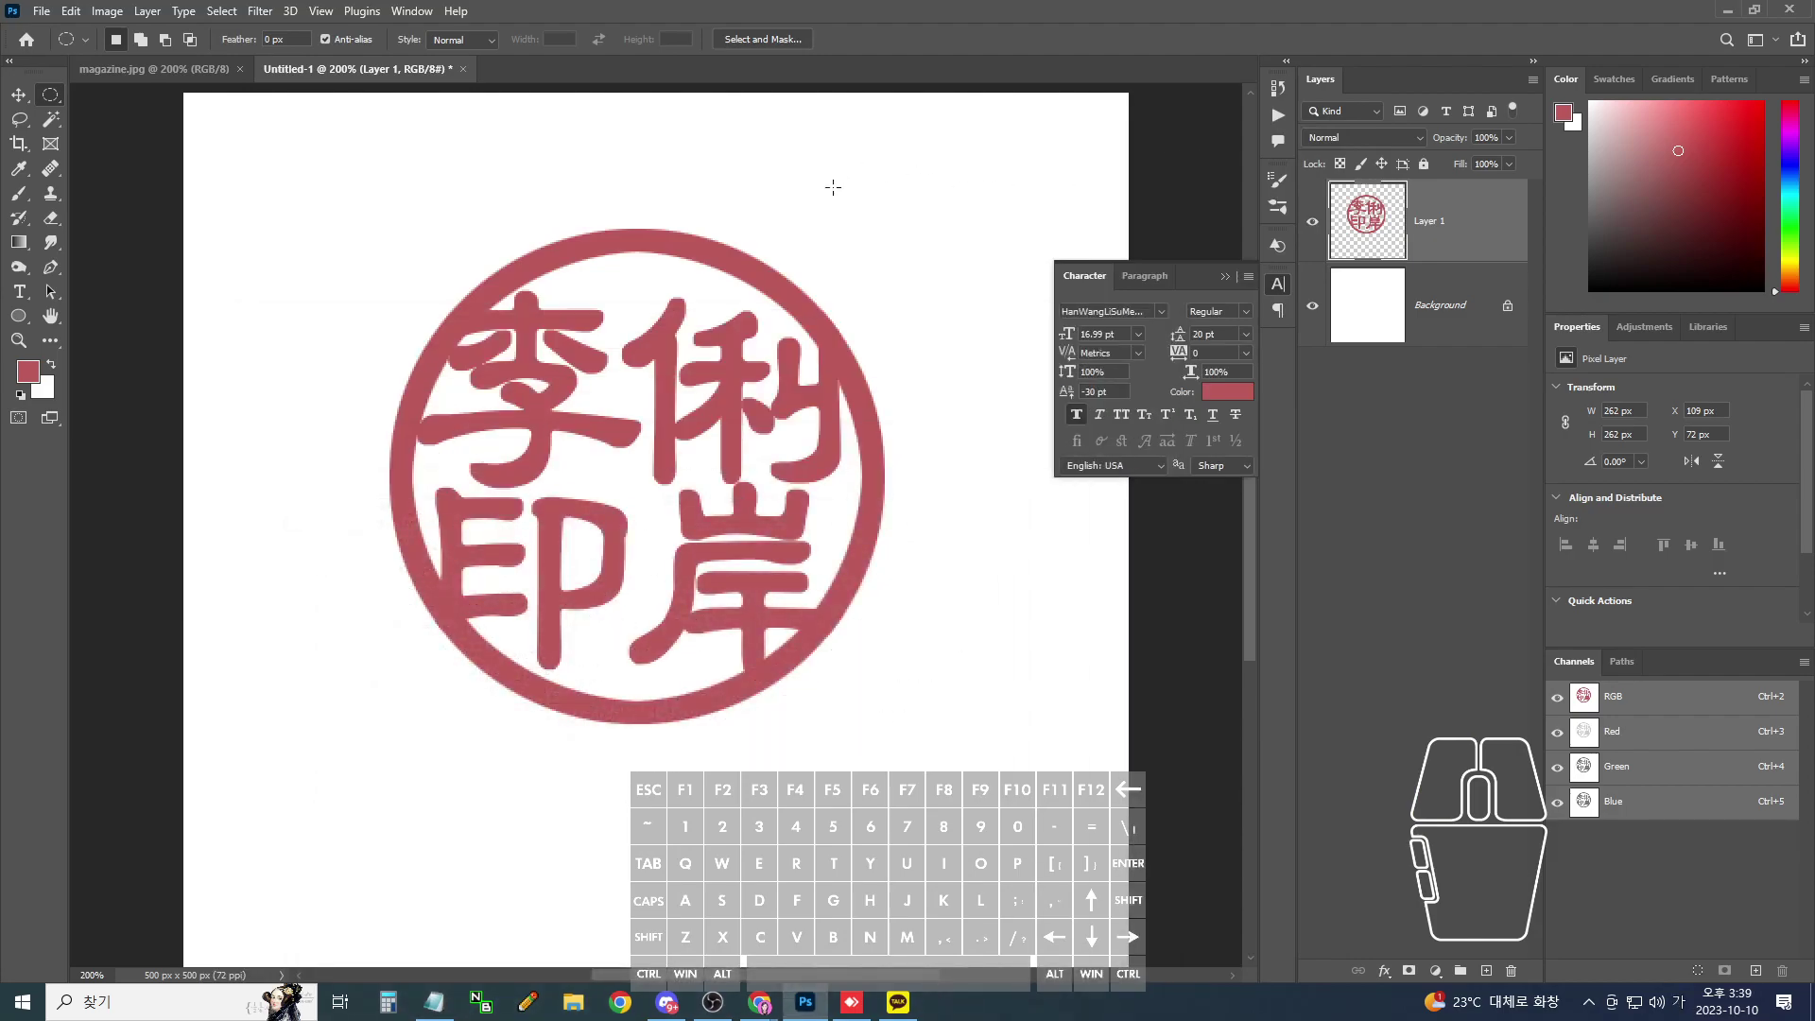
key(ctrl+2)
drag(618, 210, 1028, 121)
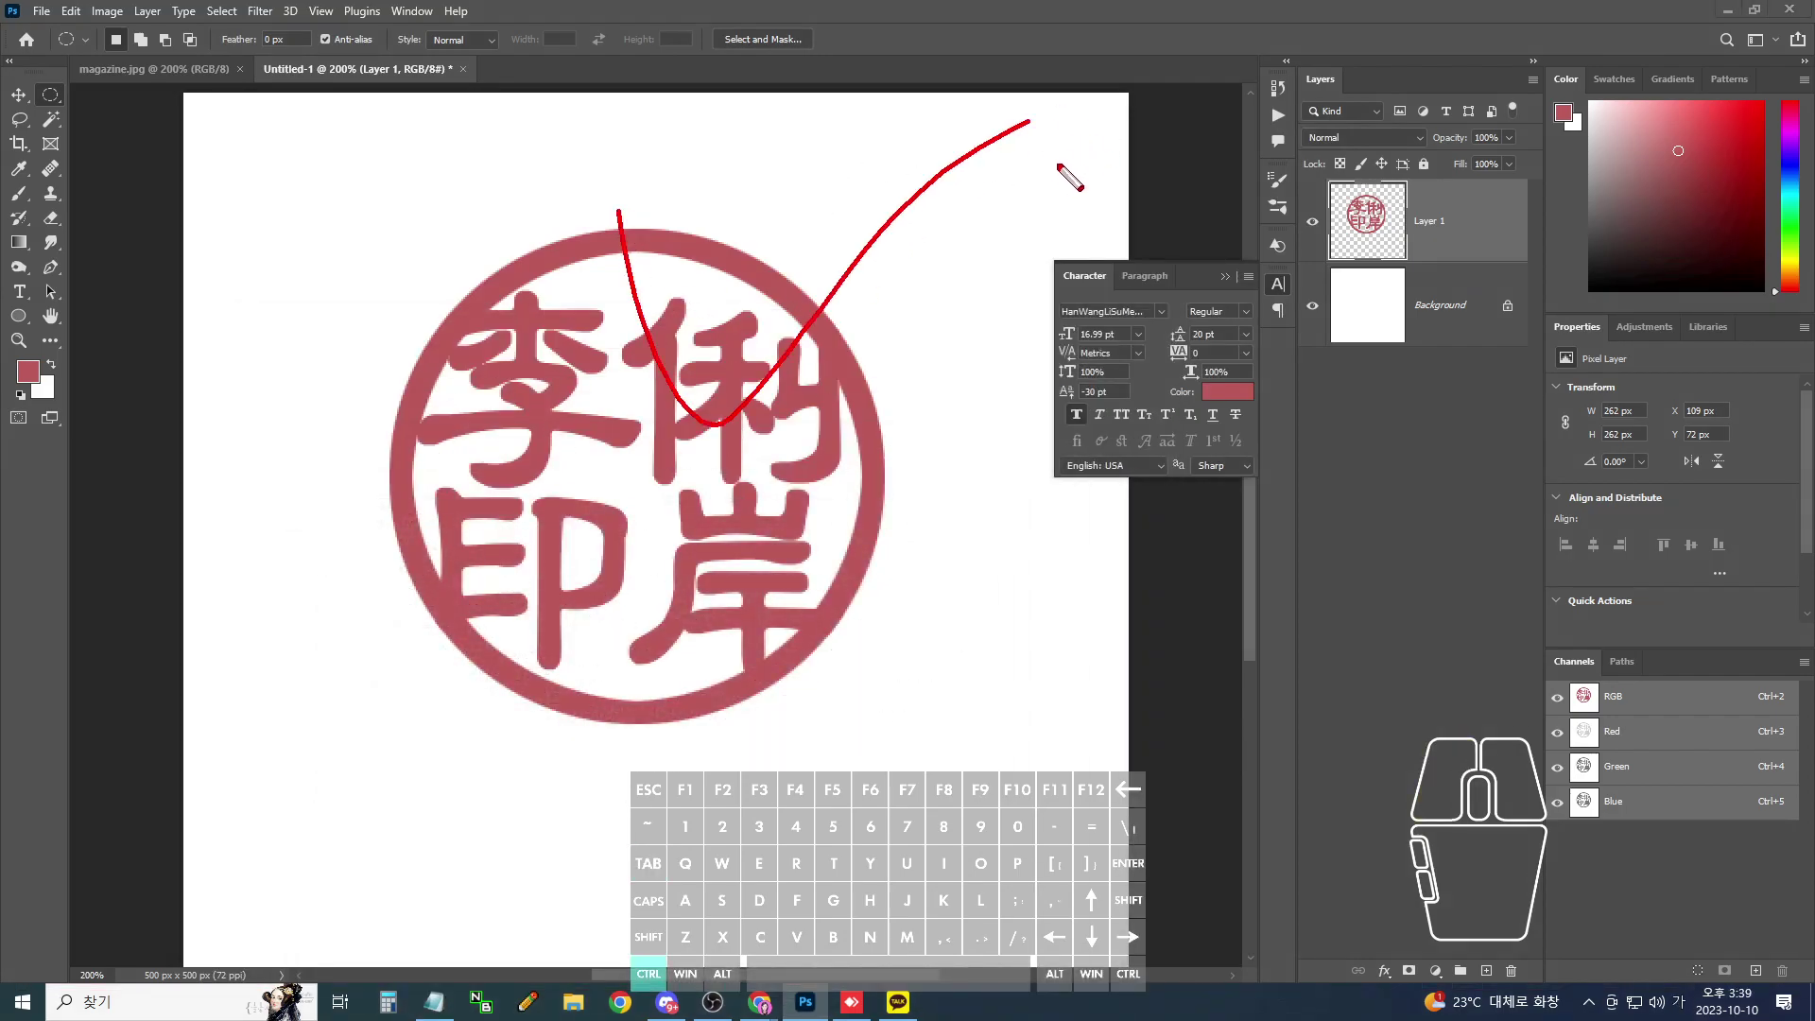
key(Escape)
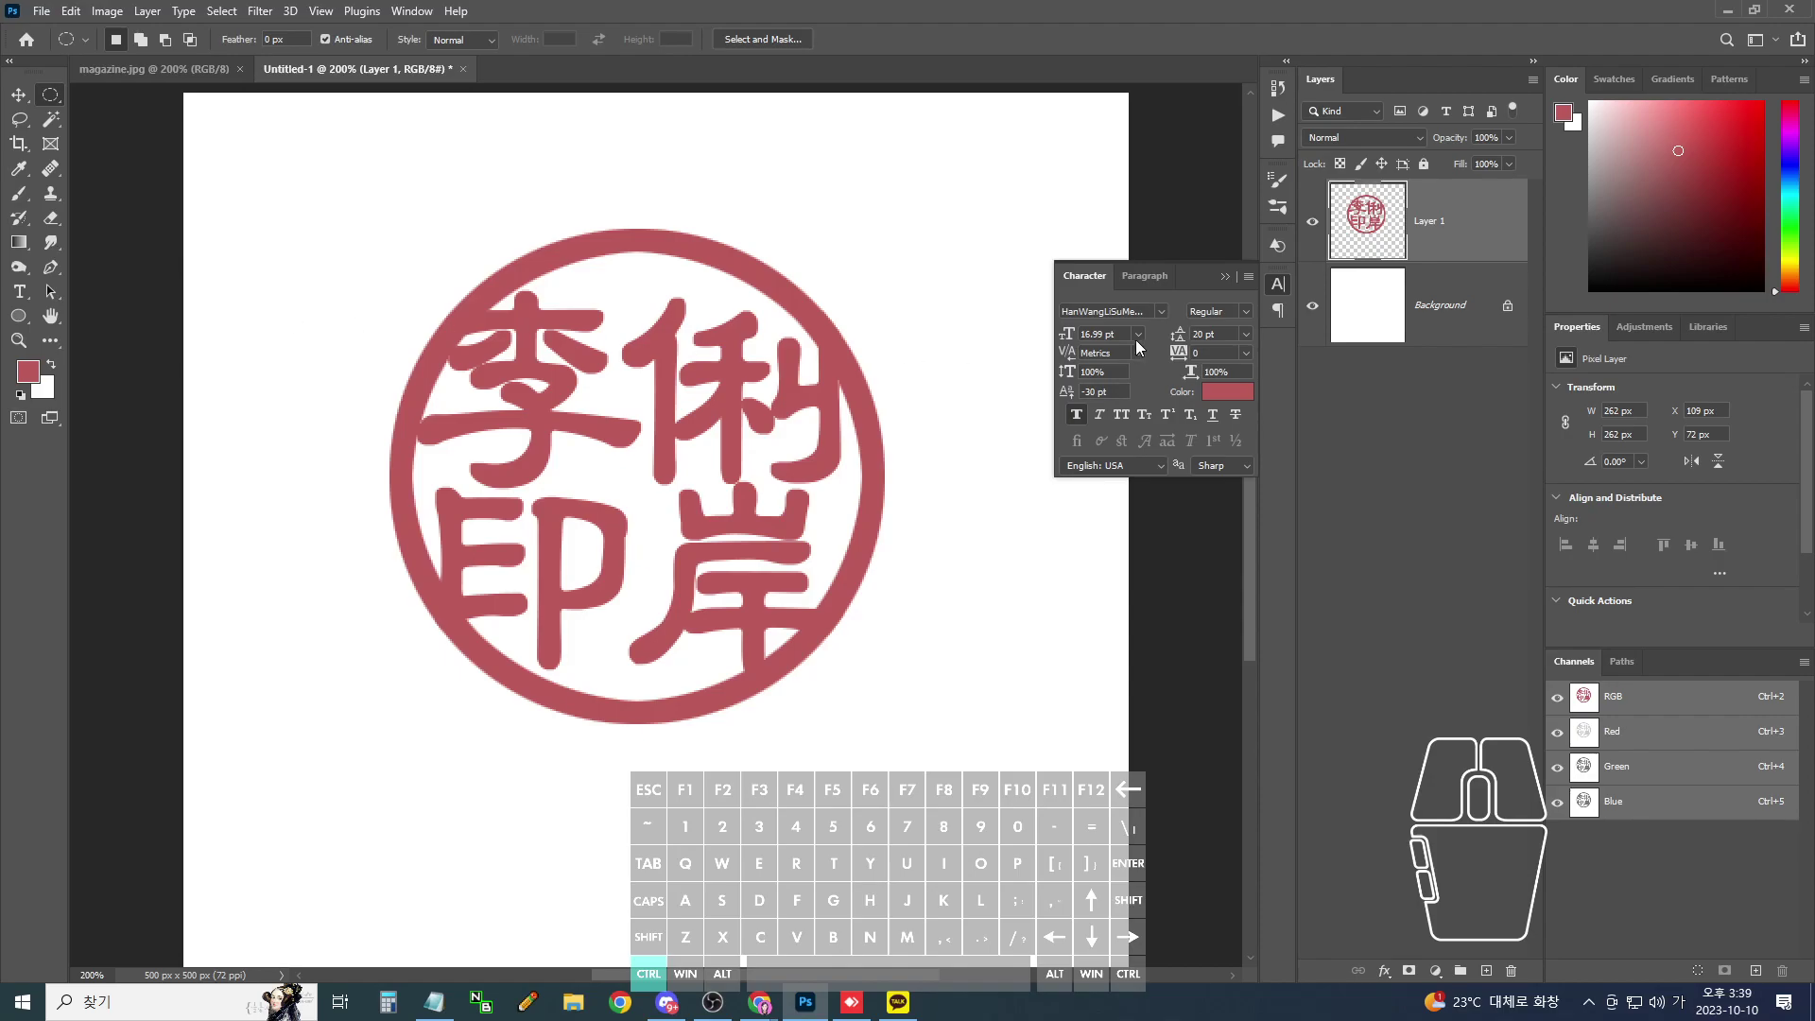
- Set the foreground colour to dark red 970404
click(29, 372)
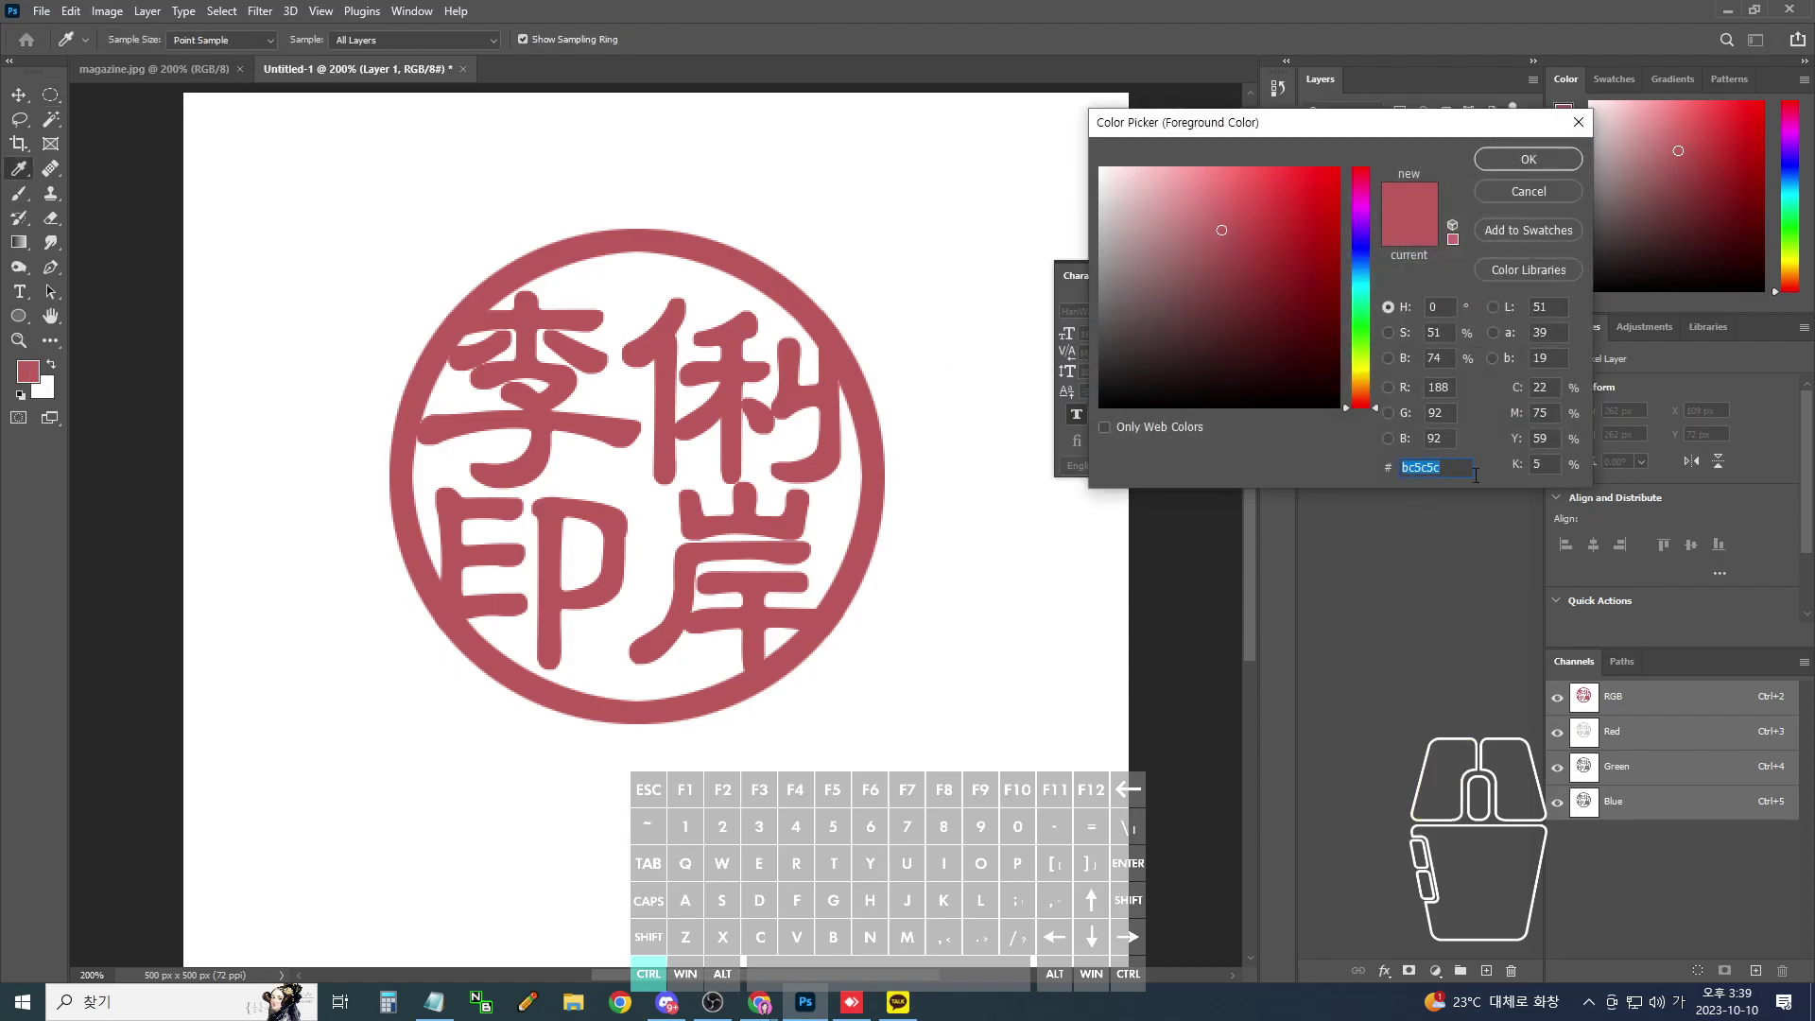
text(9)
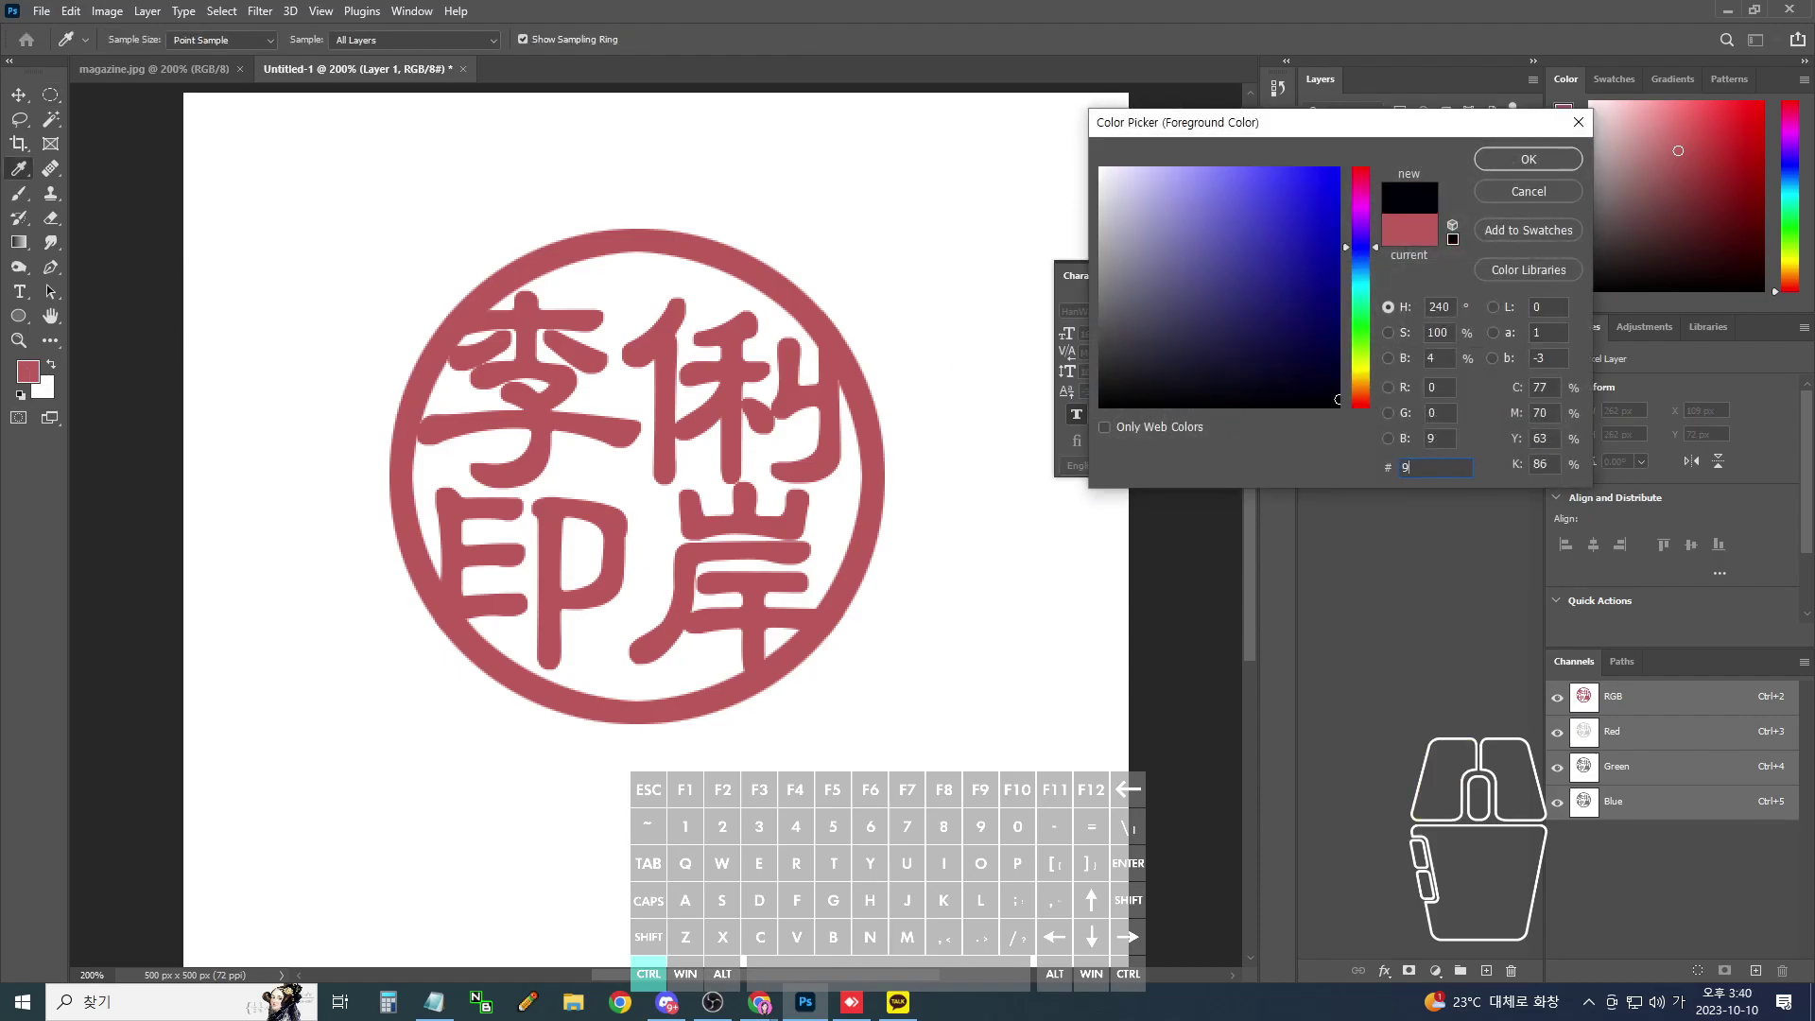
text(74040)
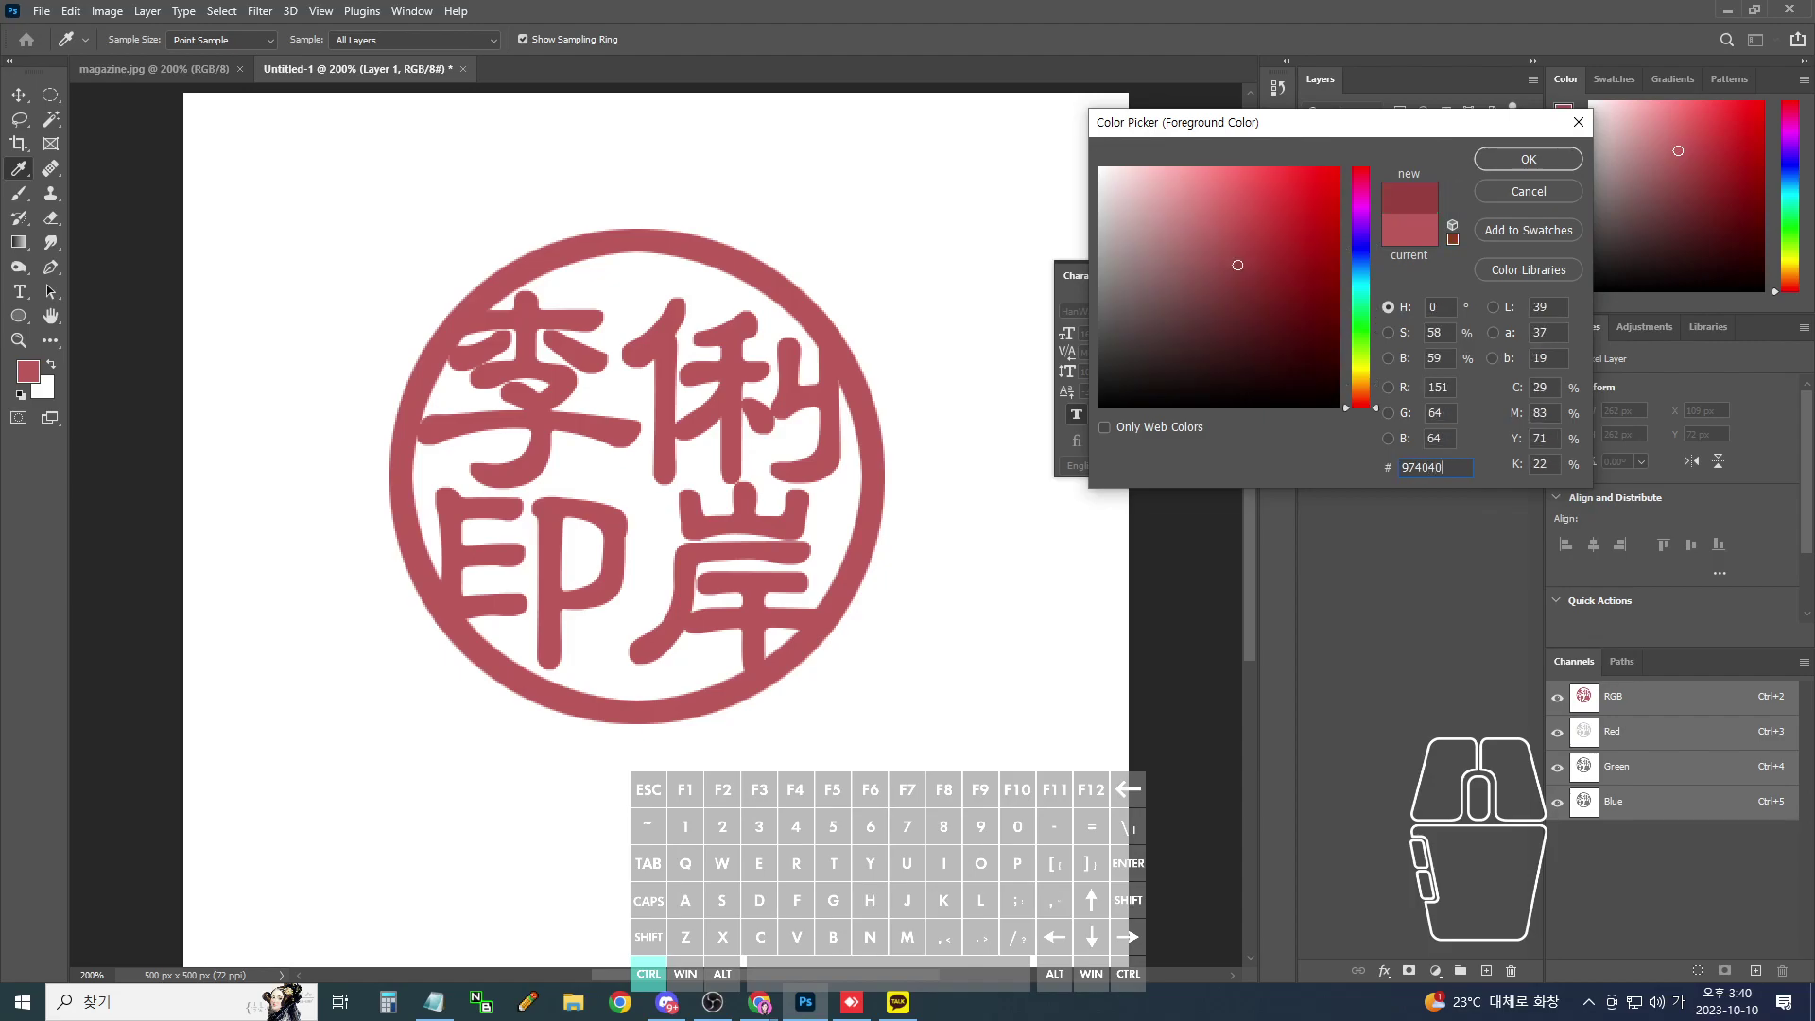
drag(1449, 471, 1415, 466)
text(0404)
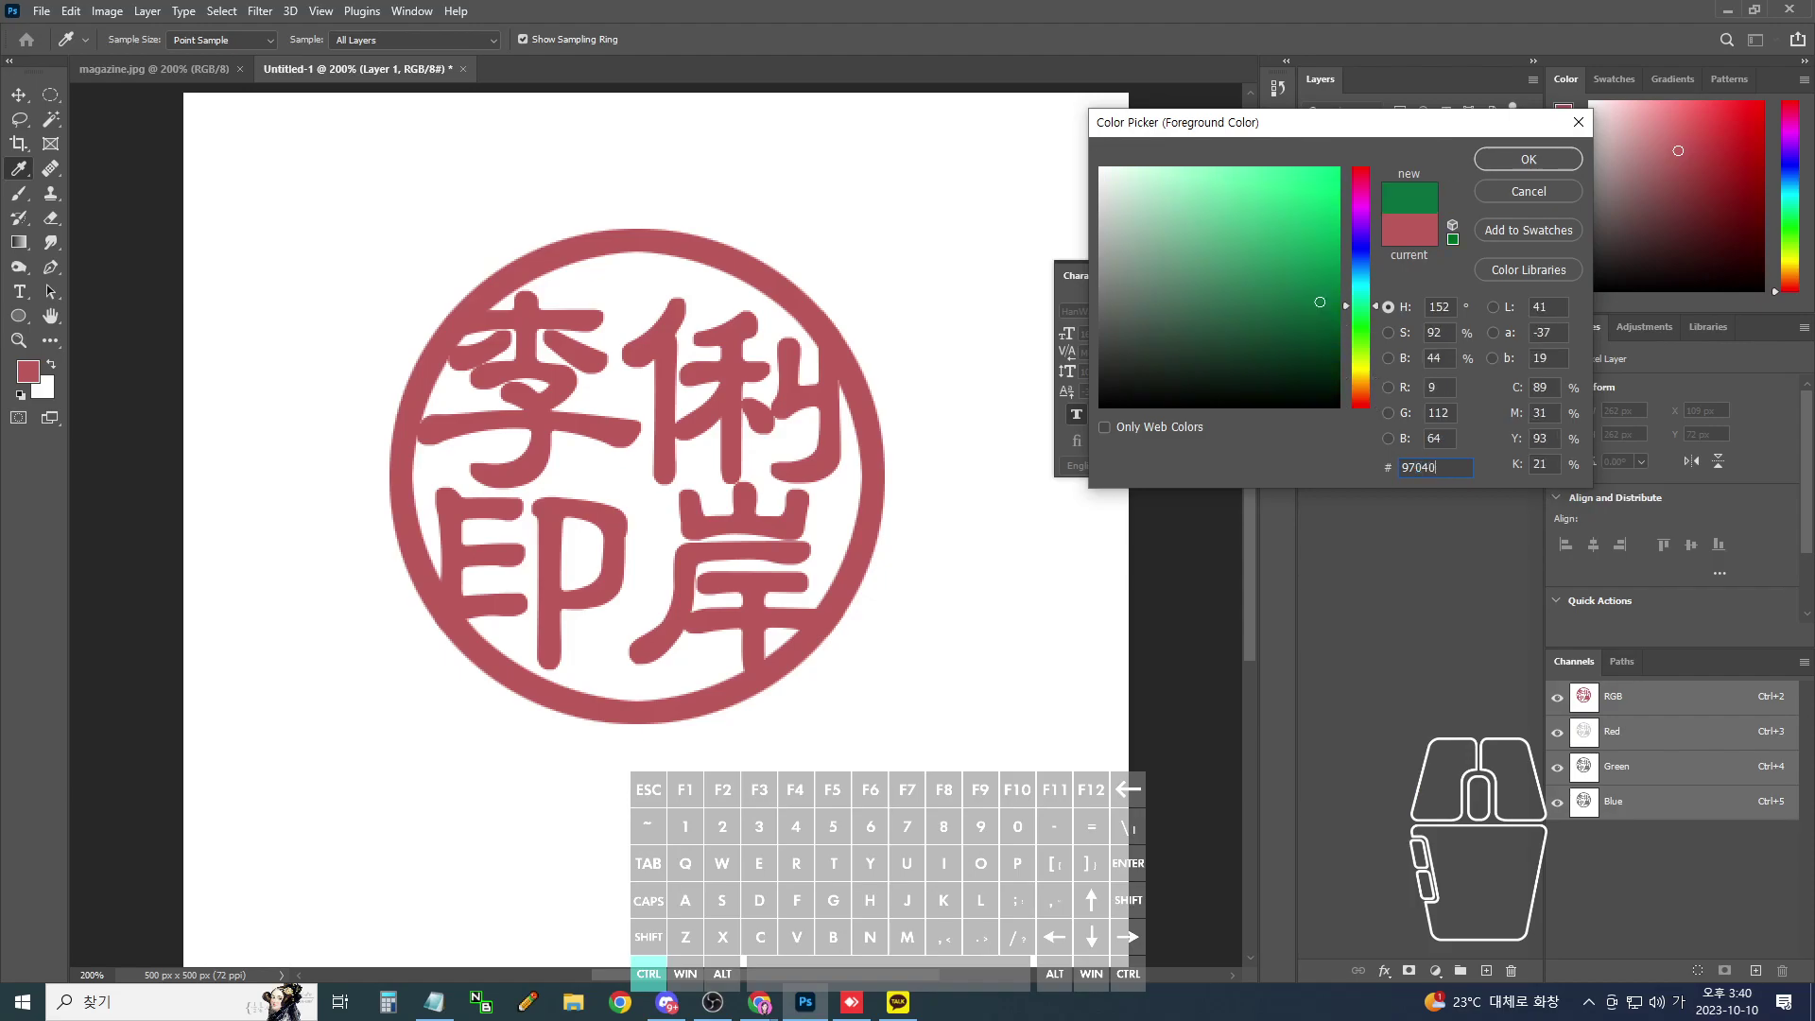
click(1527, 159)
- Fill the seal's pixels on Layer 1 with the new dark red and deselect
key(m)
ctrl+click(1378, 227)
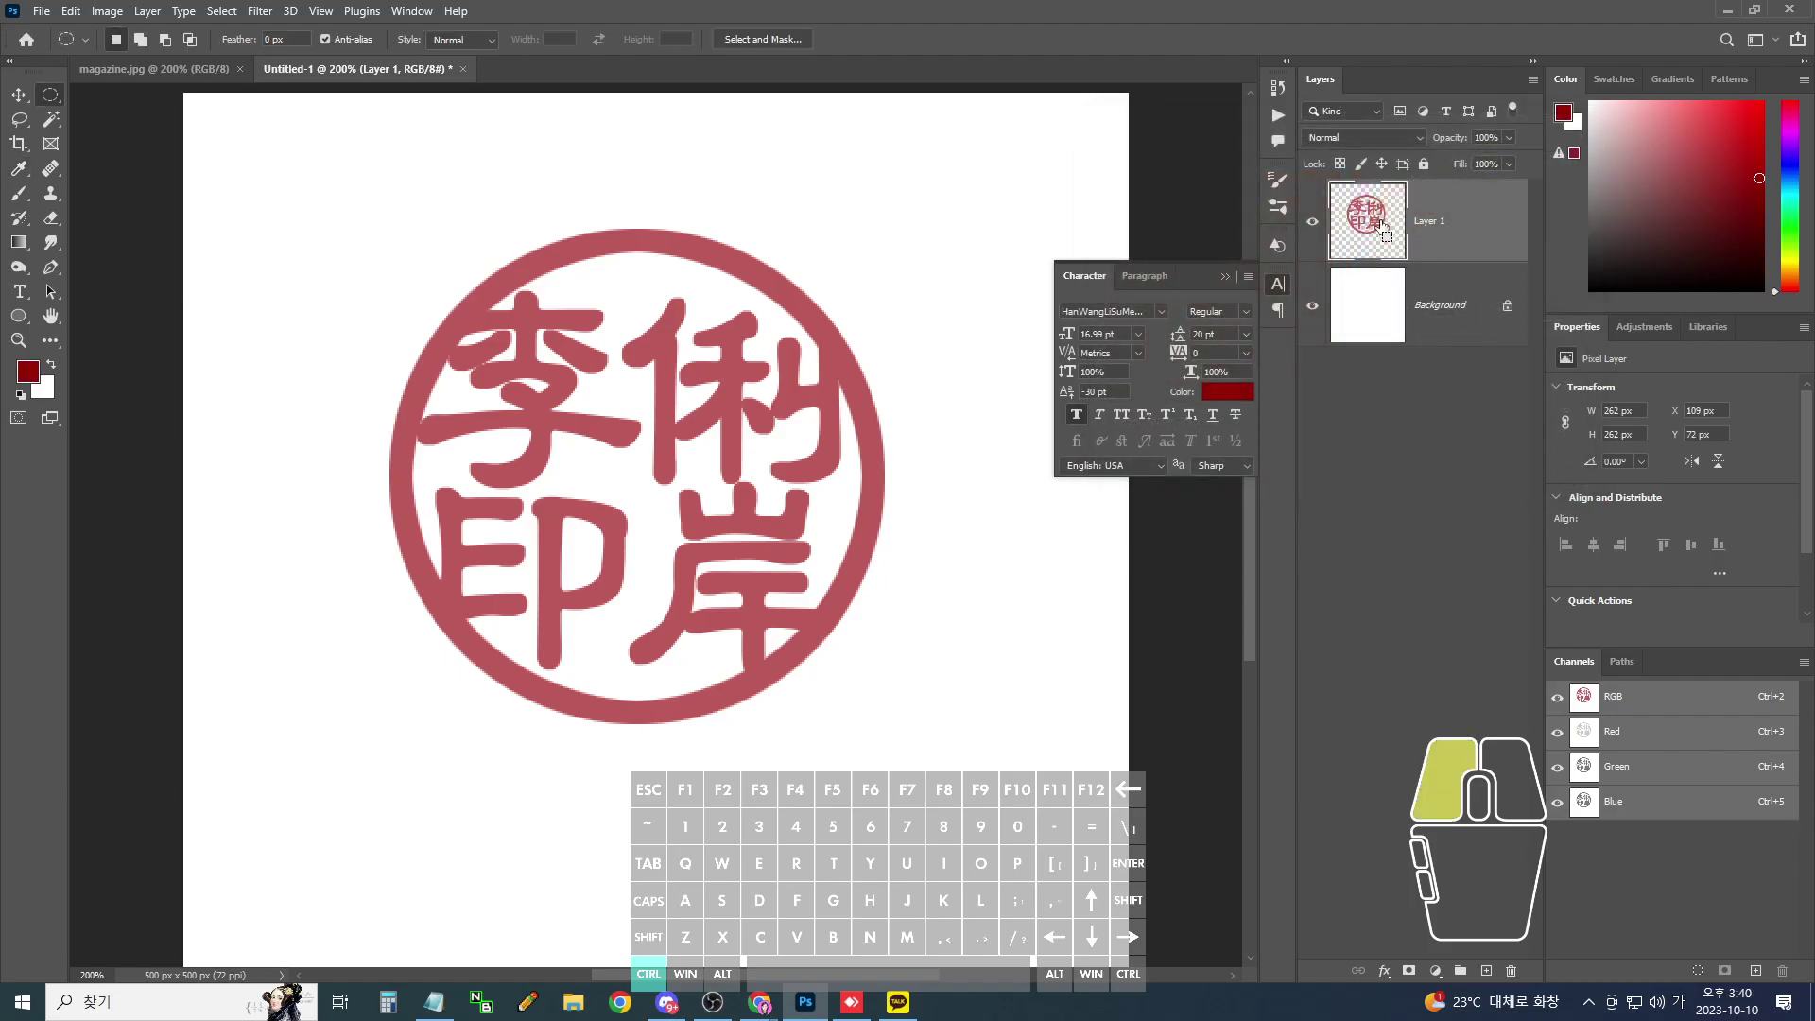
key(alt+BackSpace)
key(ctrl+d)
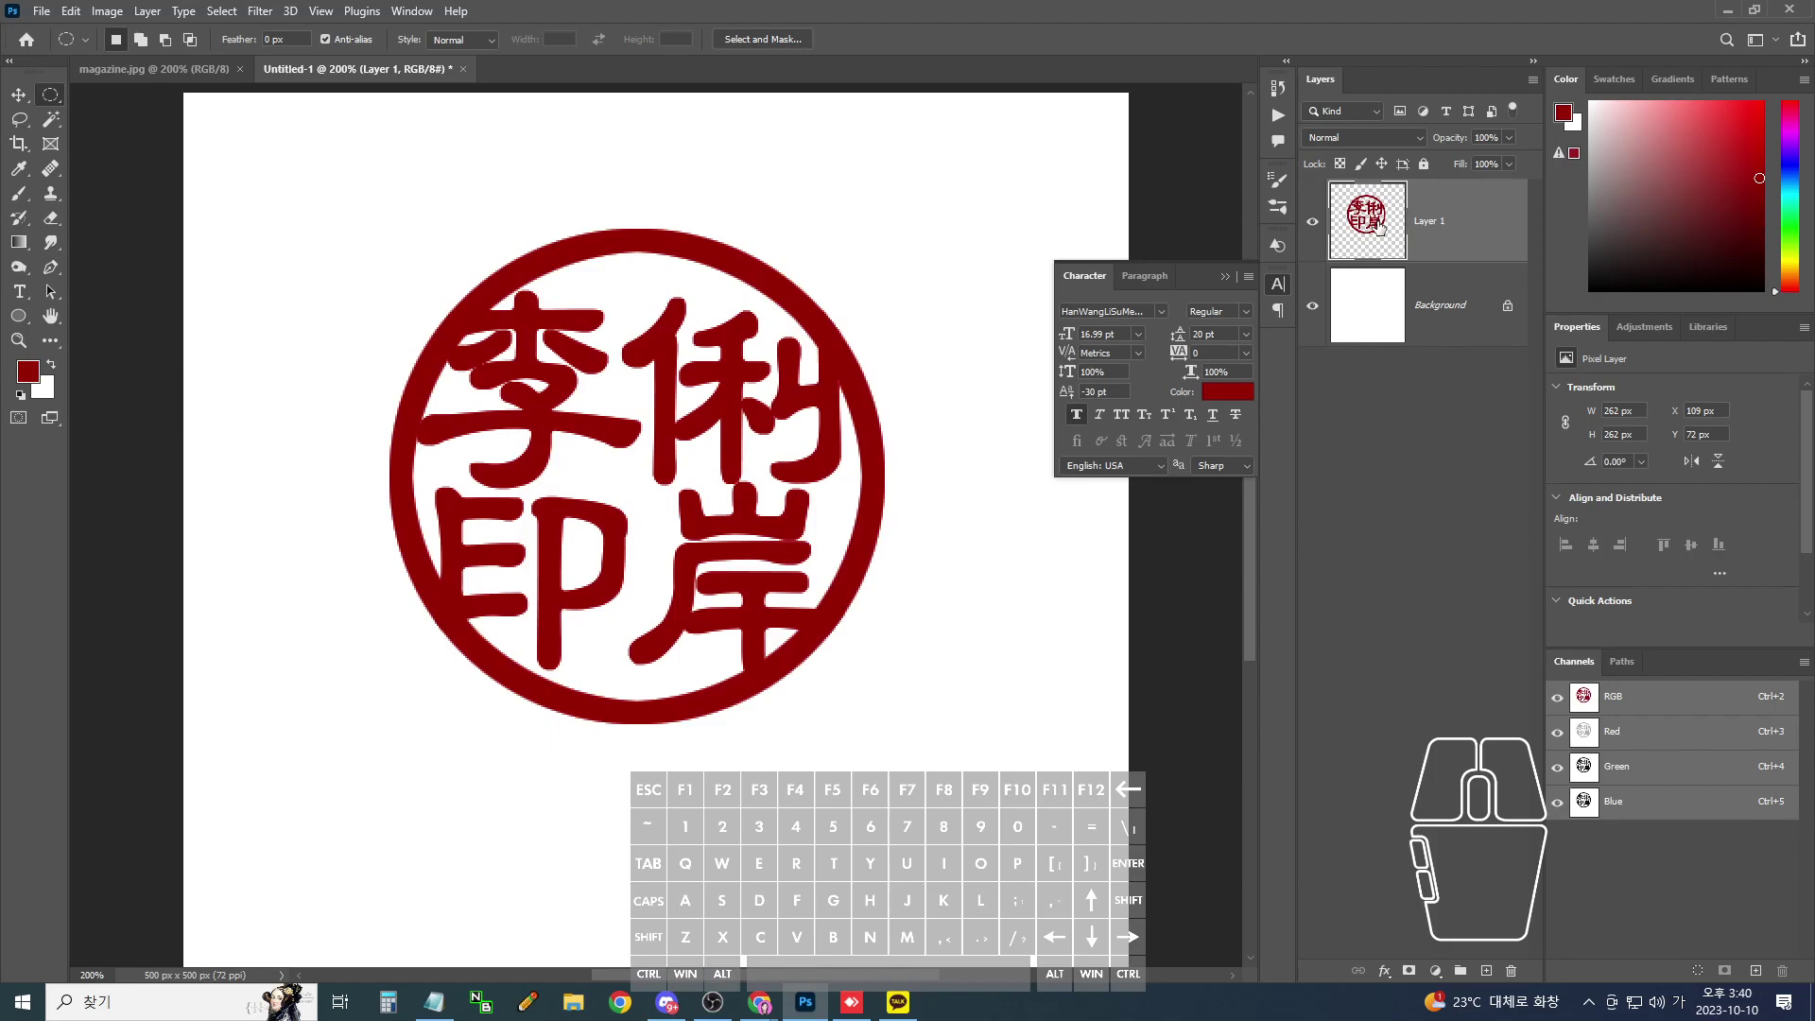
- Render Clouds into the selected seal, re-rendering once for a new mottled pattern
ctrl+click(1372, 231)
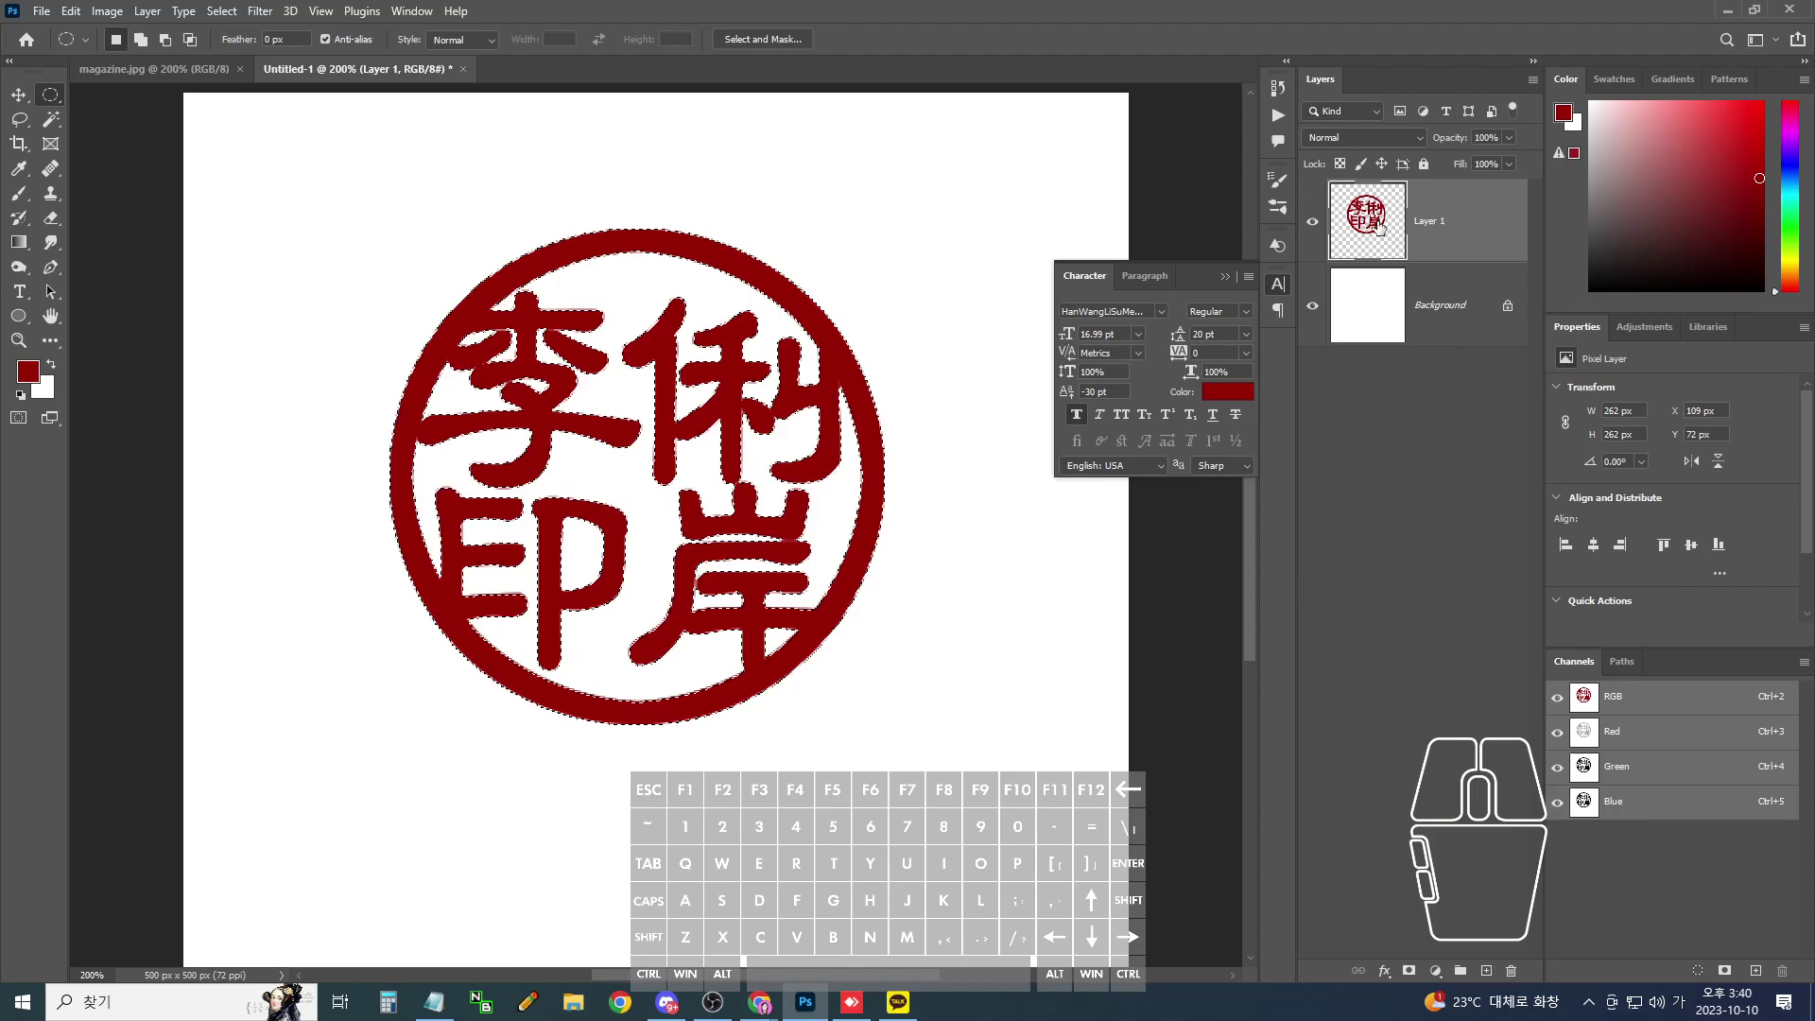
click(260, 10)
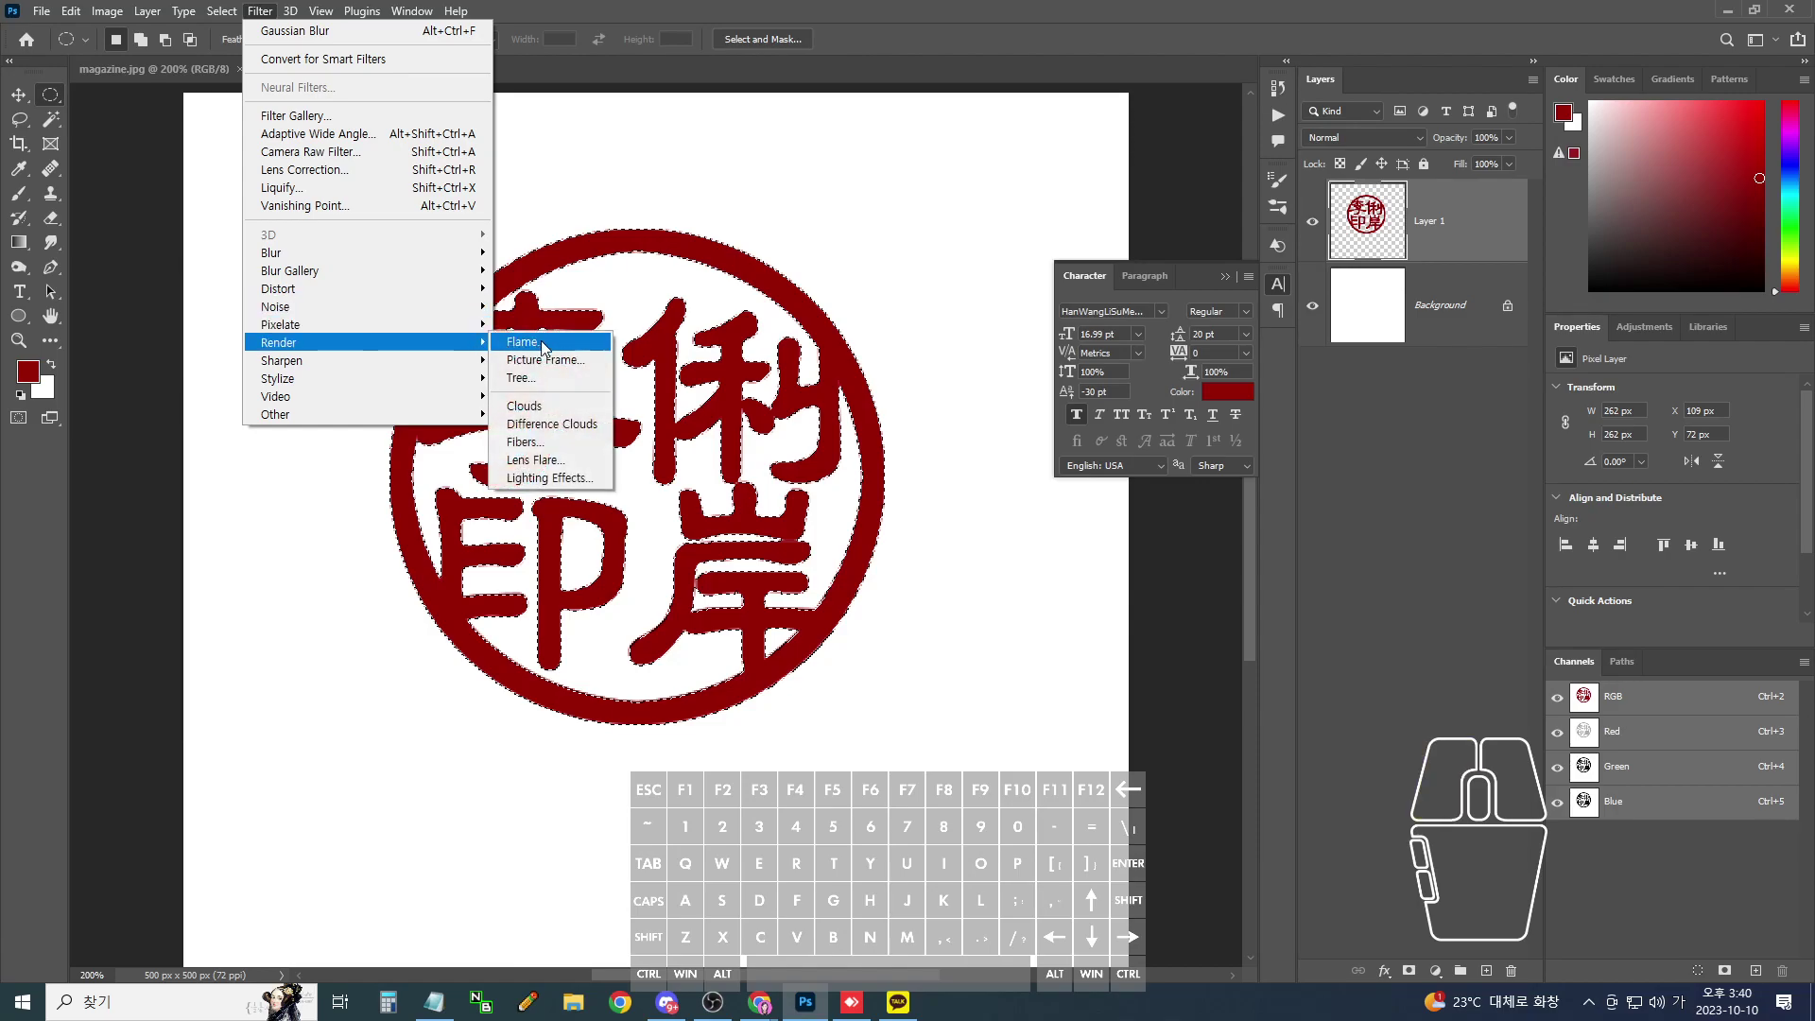
click(543, 406)
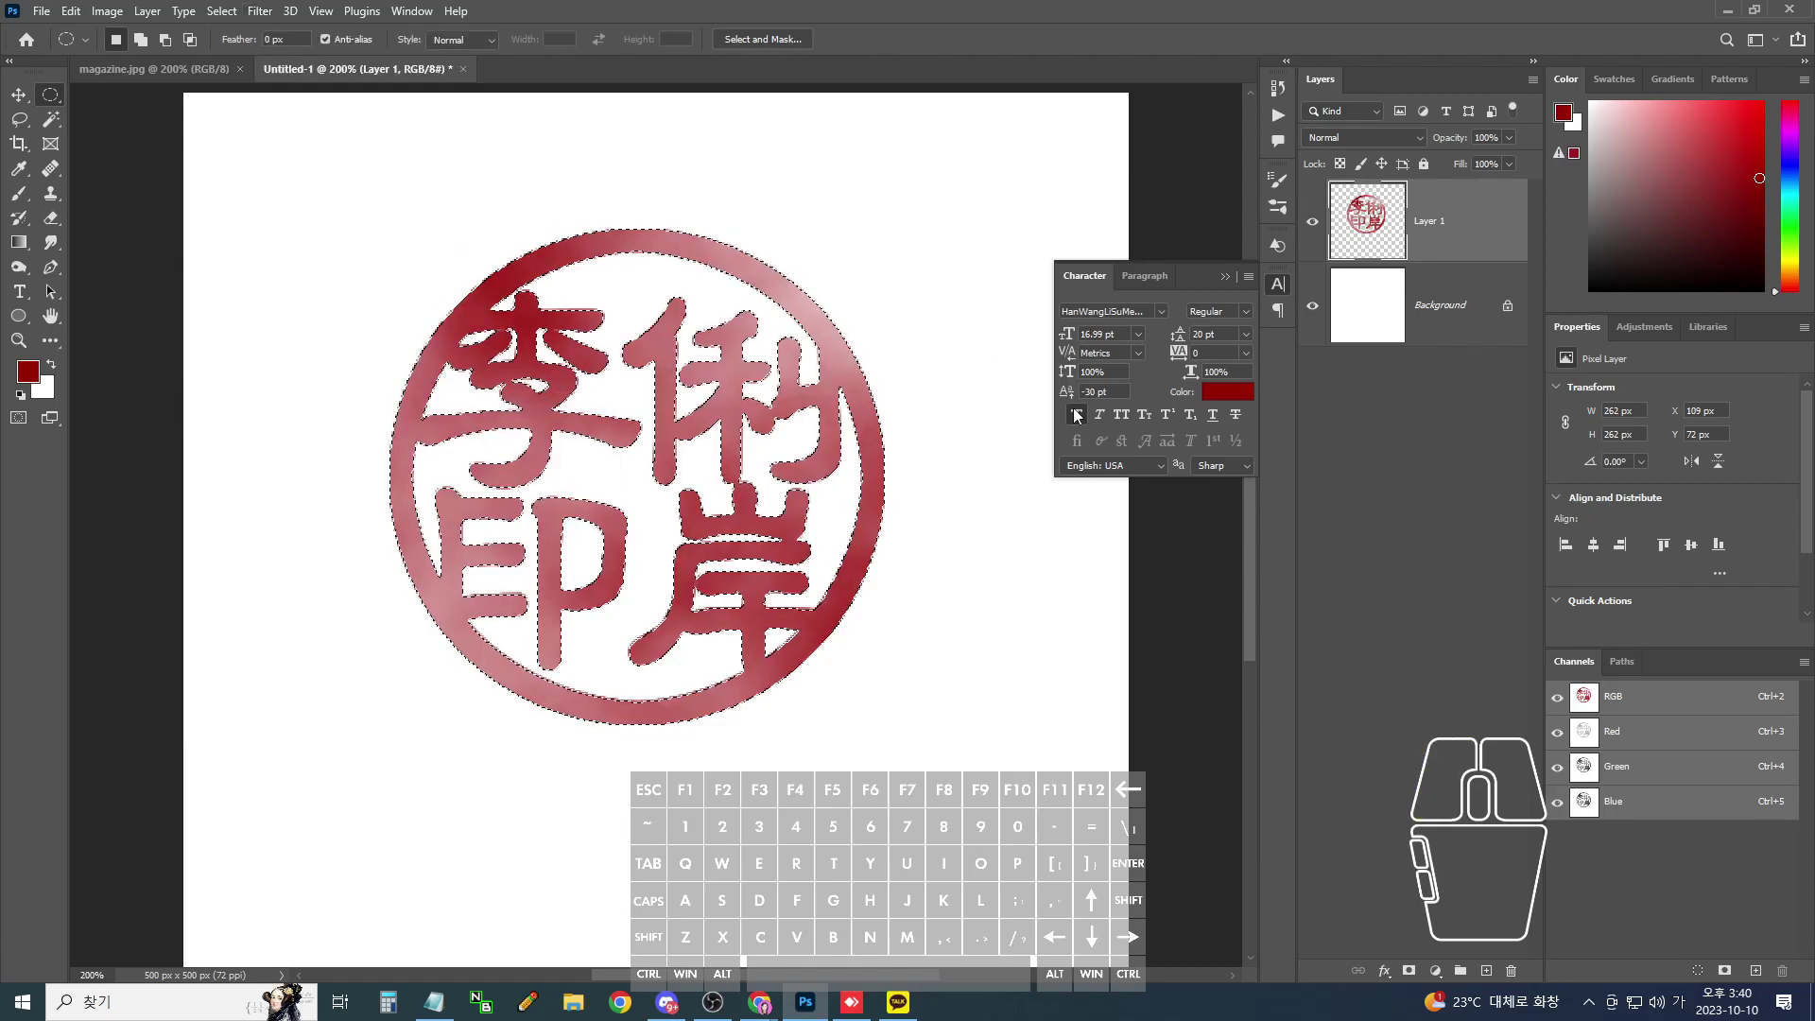
key(ctrl)
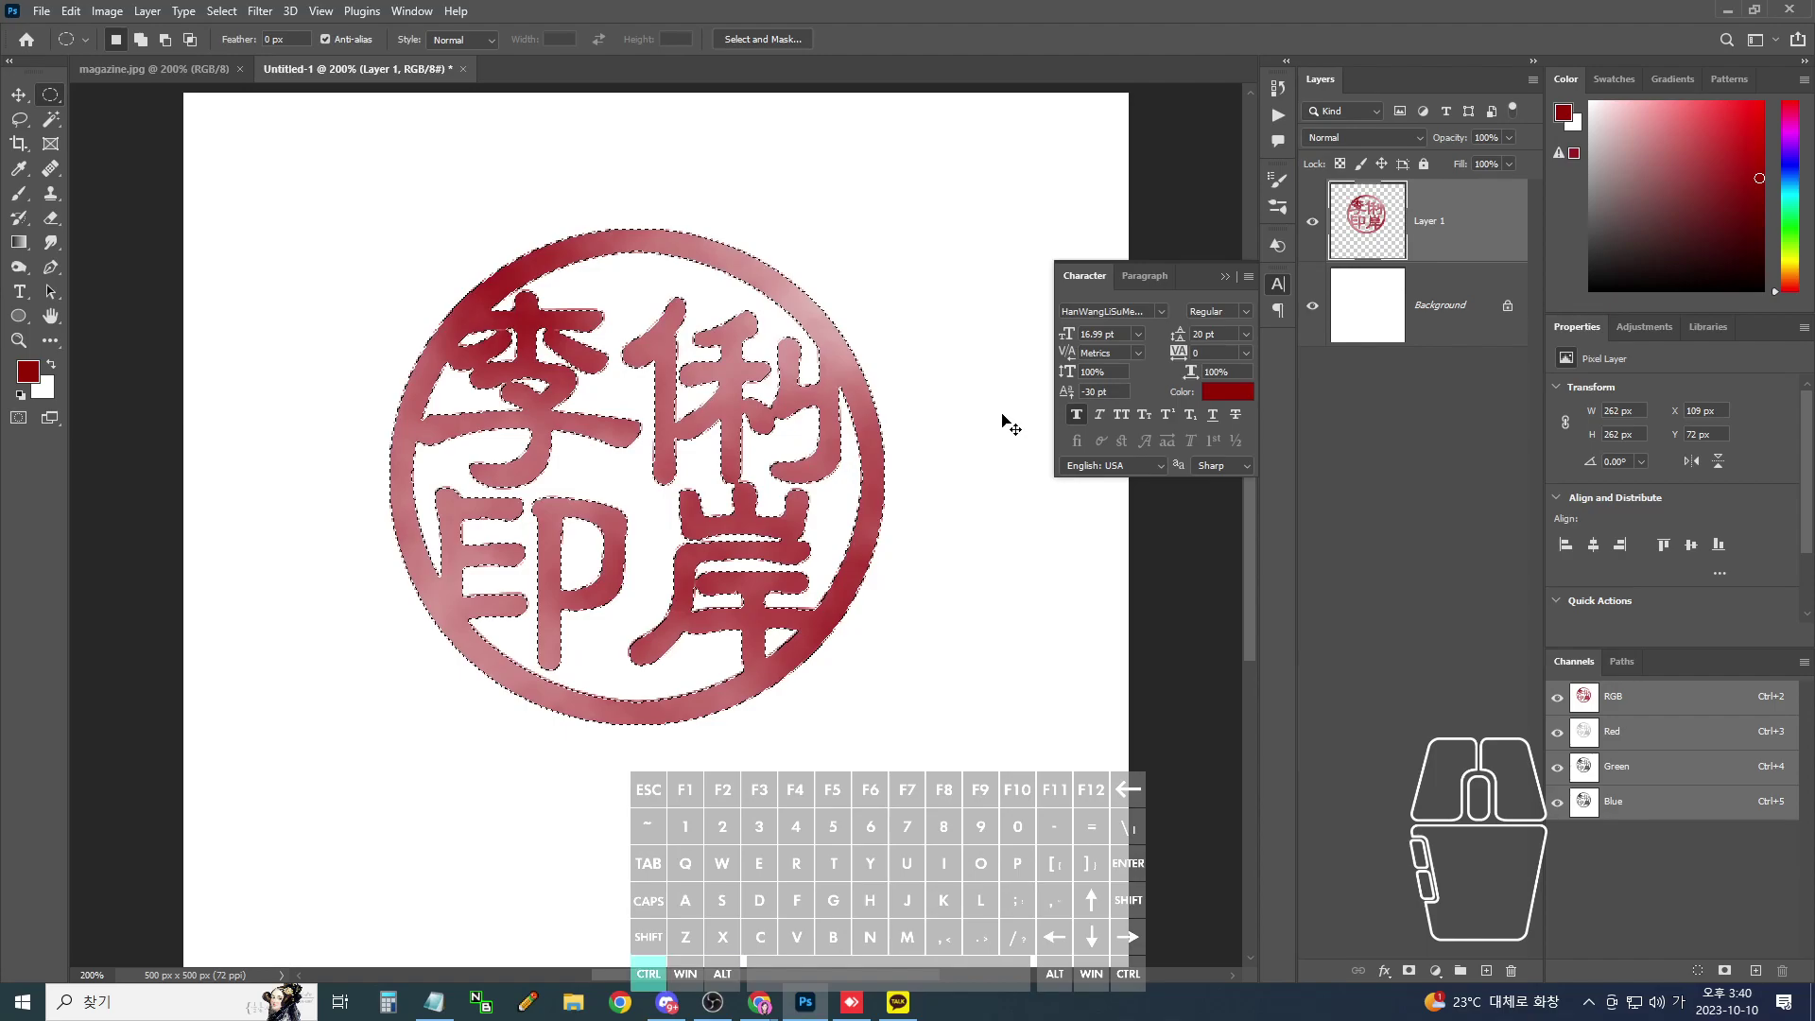
key(ctrl+alt+f)
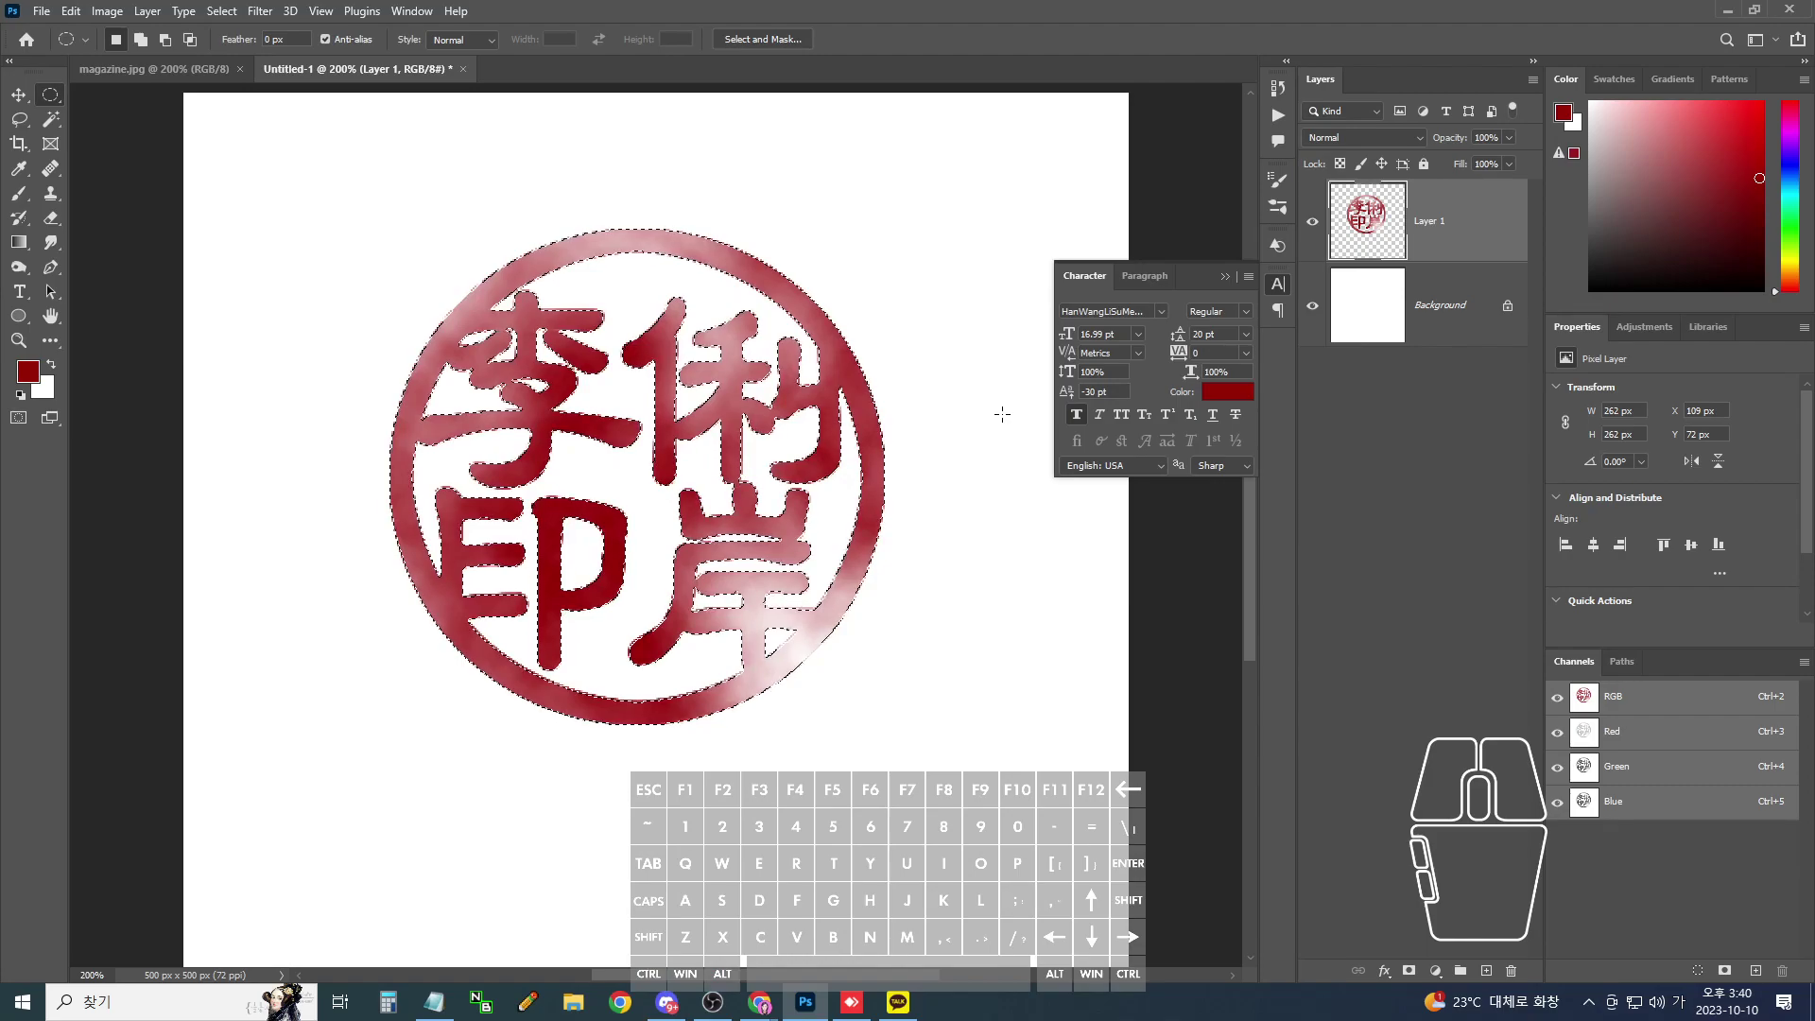
click(260, 12)
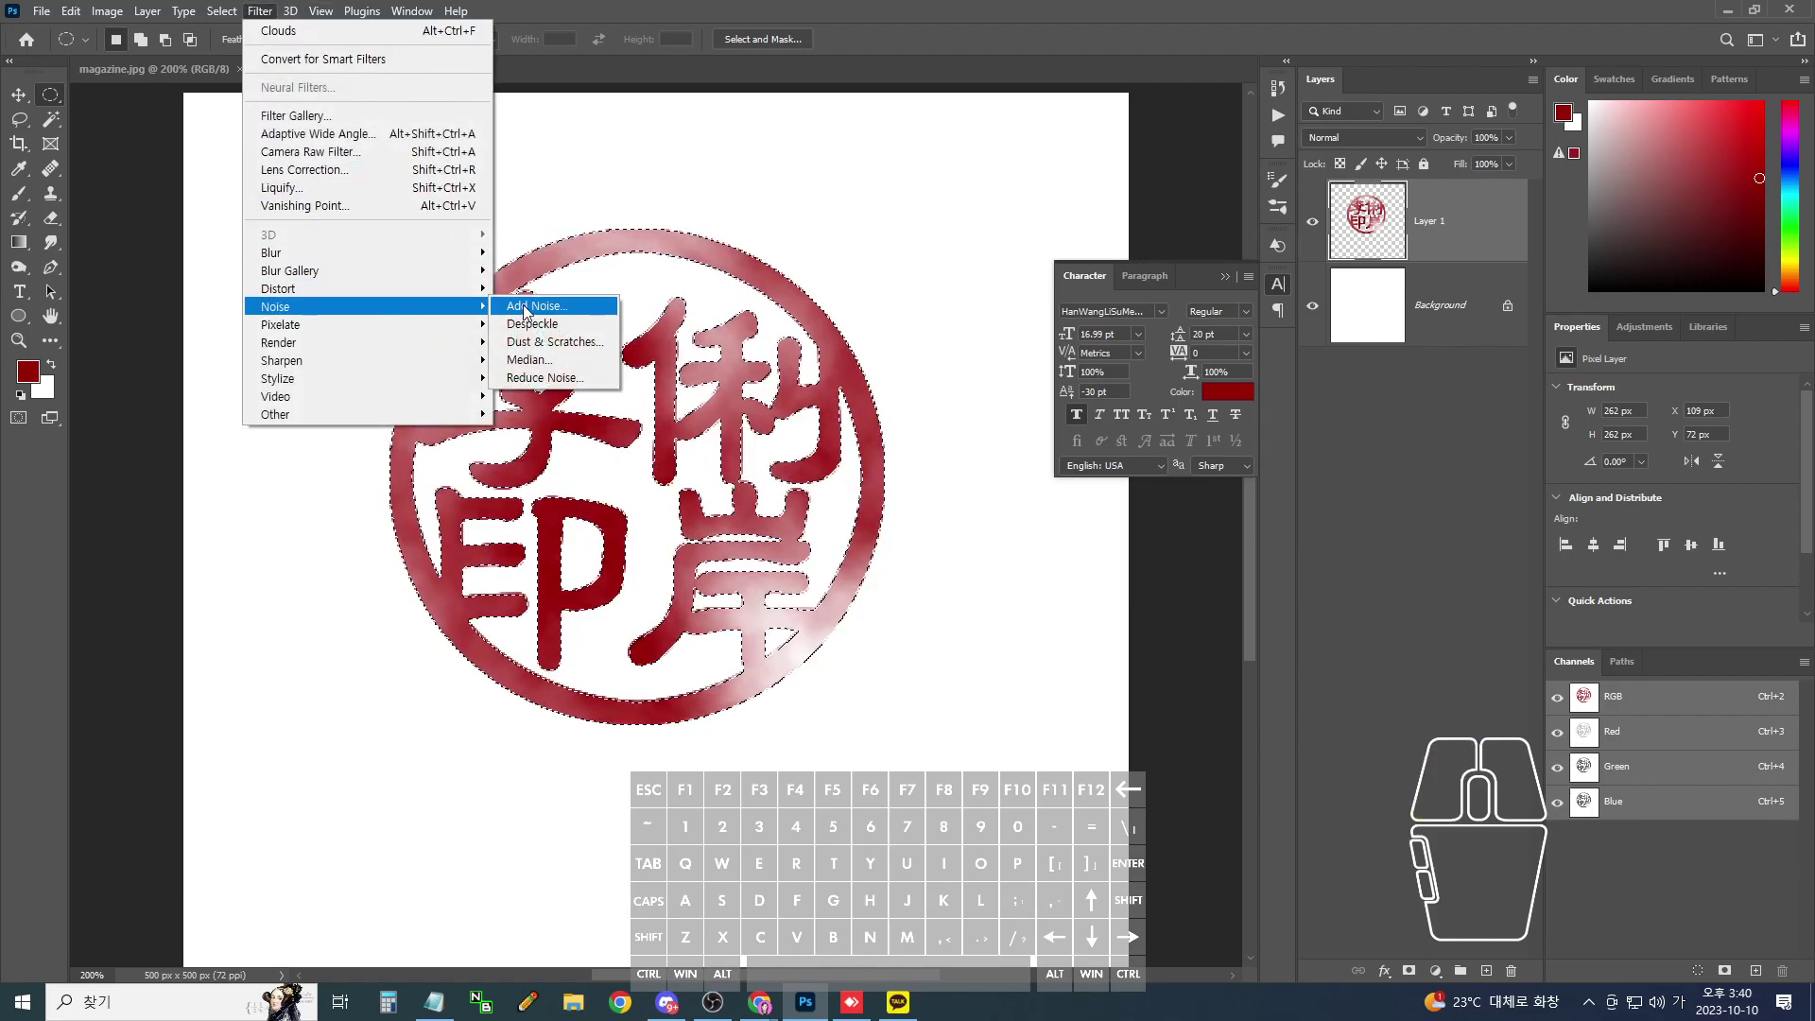
- Add 10% uniform monochromatic noise to the seal
click(535, 305)
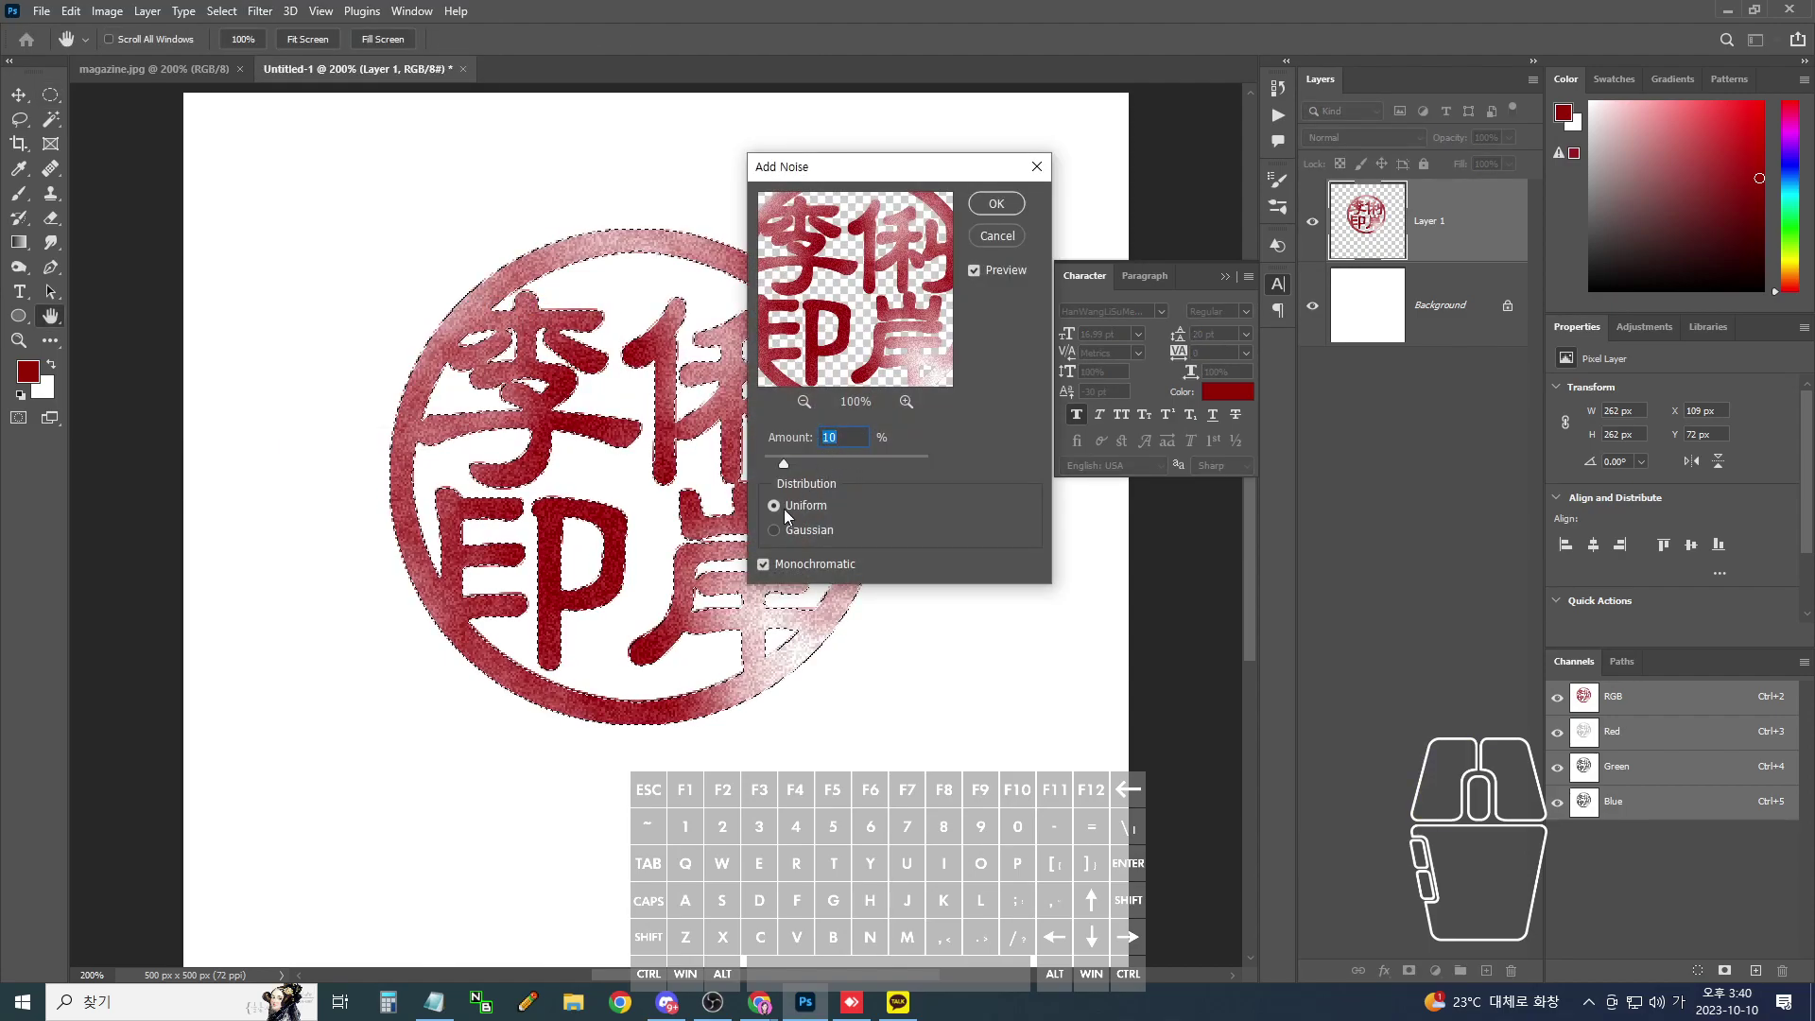
click(996, 204)
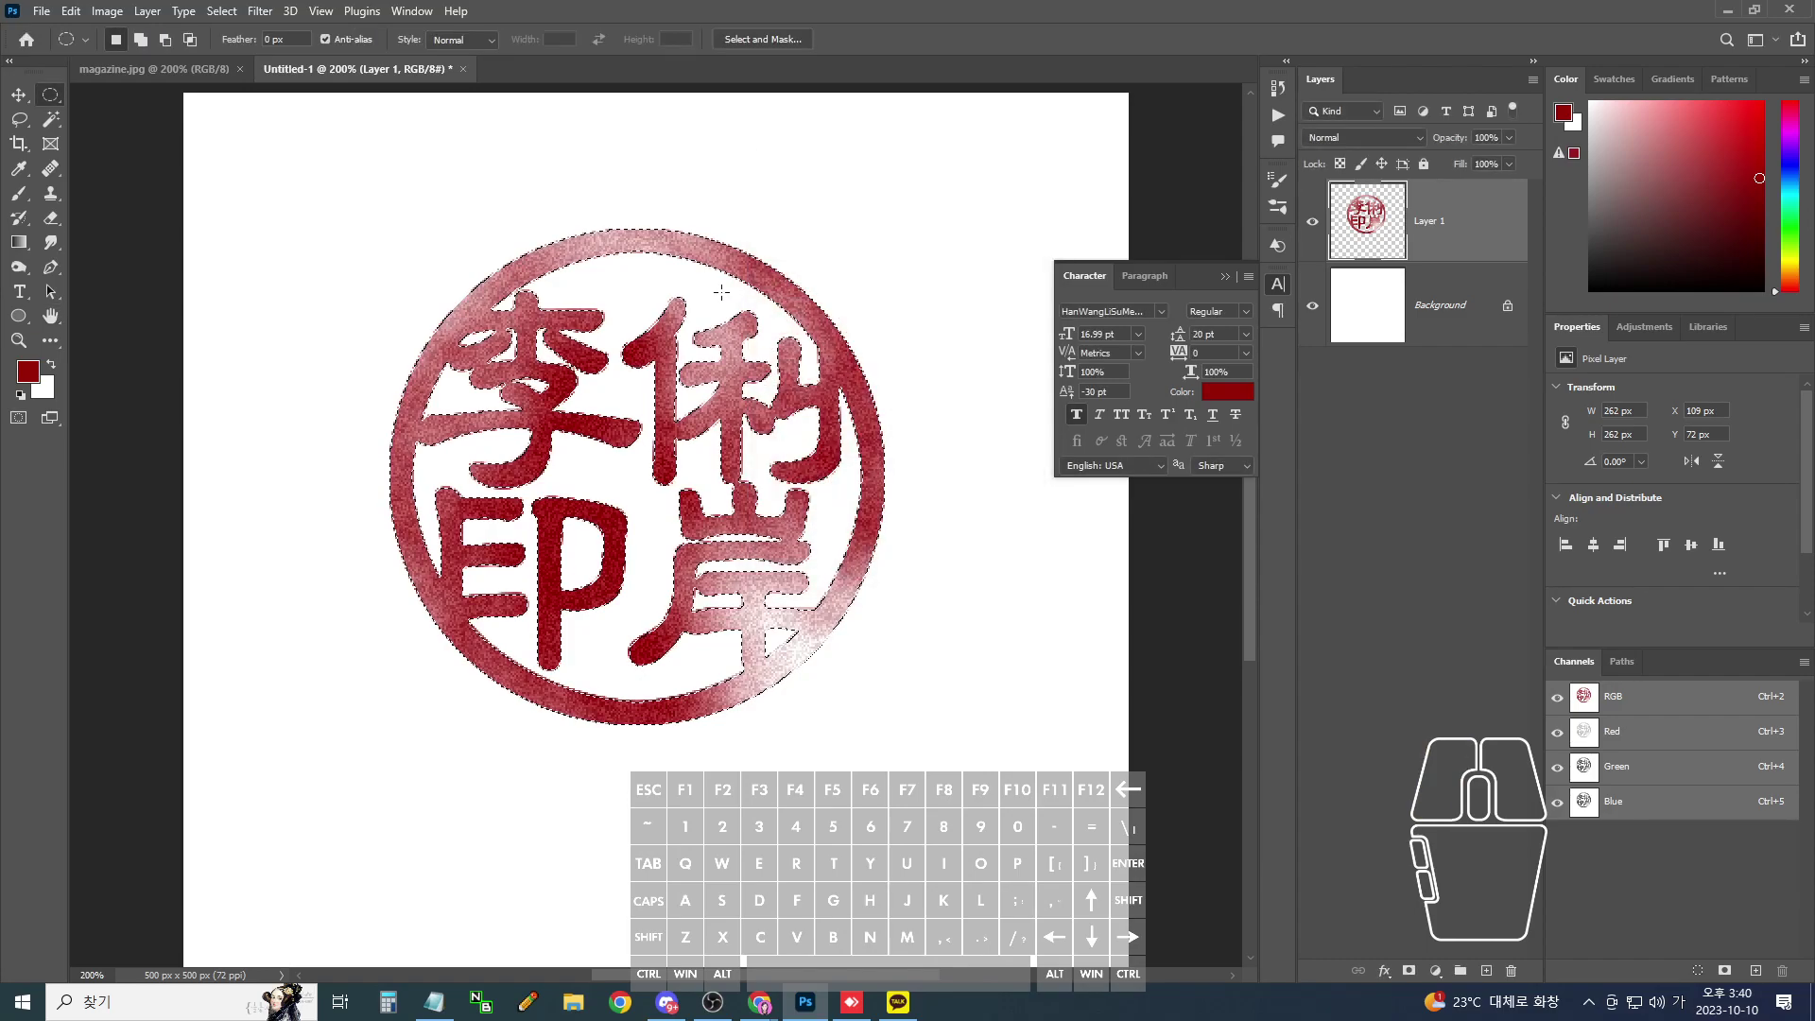
key(ctrl+plus)
key(ctrl+plus)
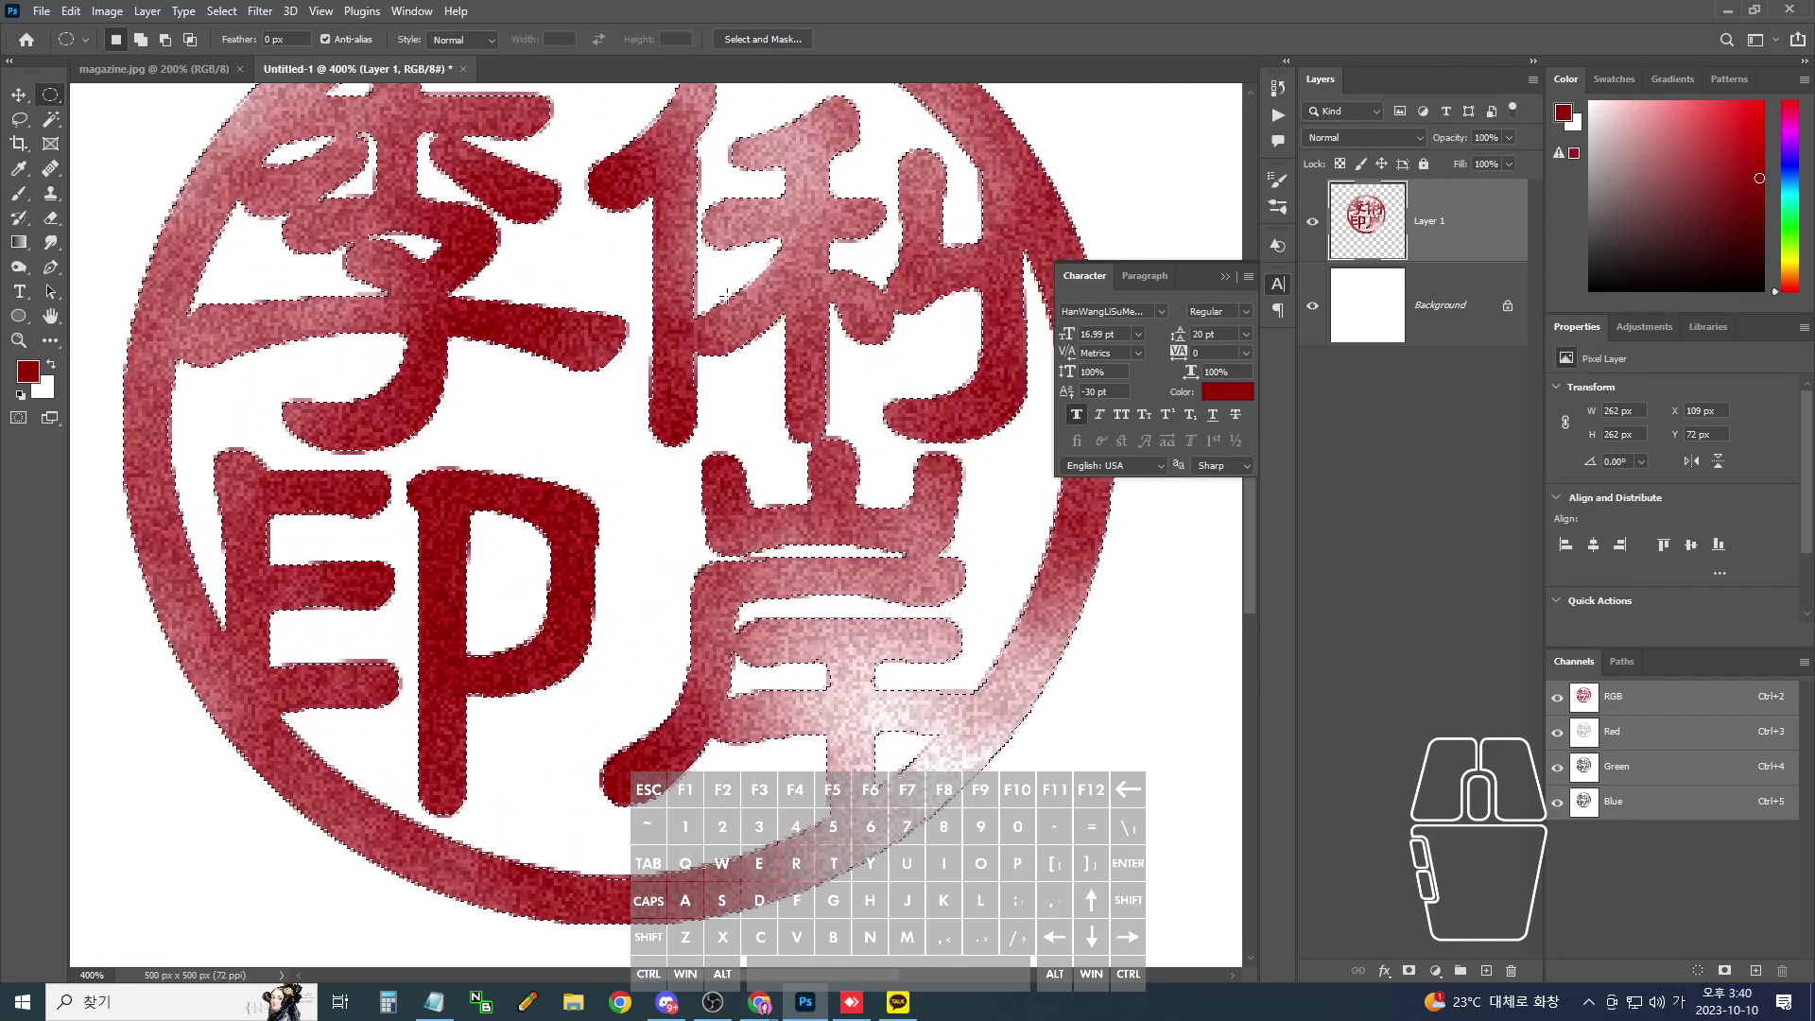
- Soften the seal with a 0.5 px Gaussian Blur and clear the selection
click(259, 10)
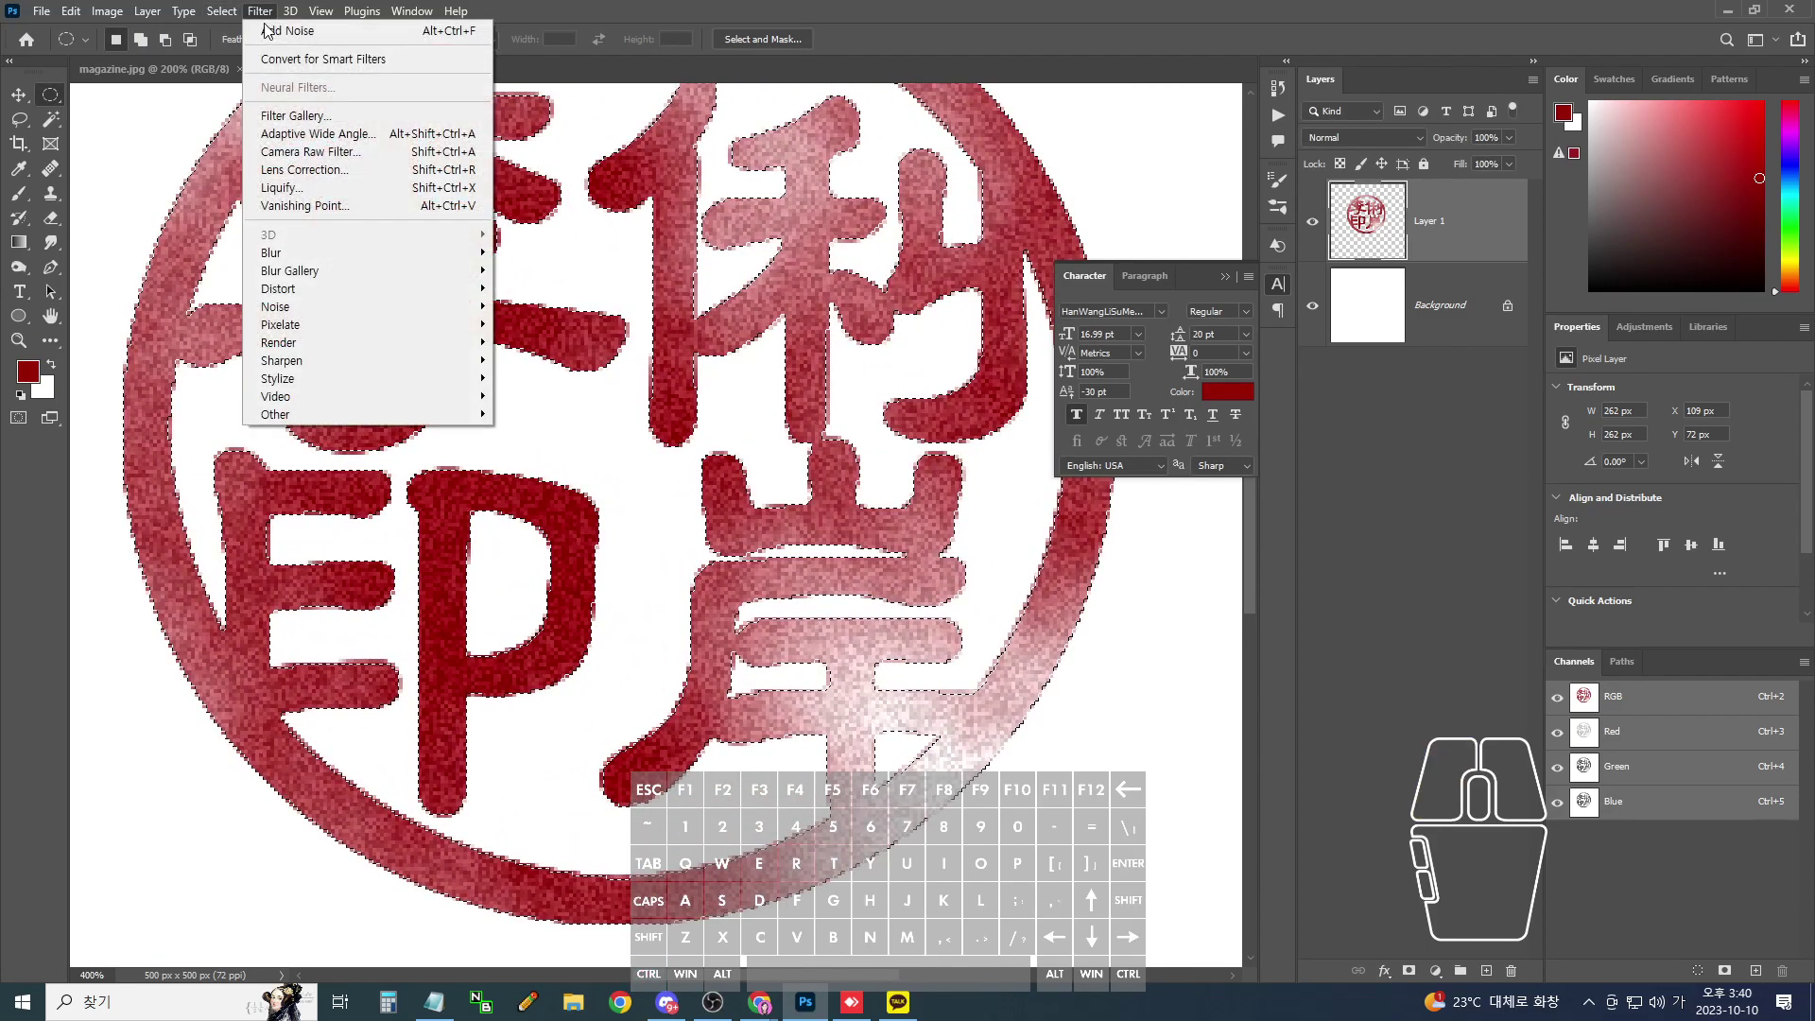
mouse_move(475, 253)
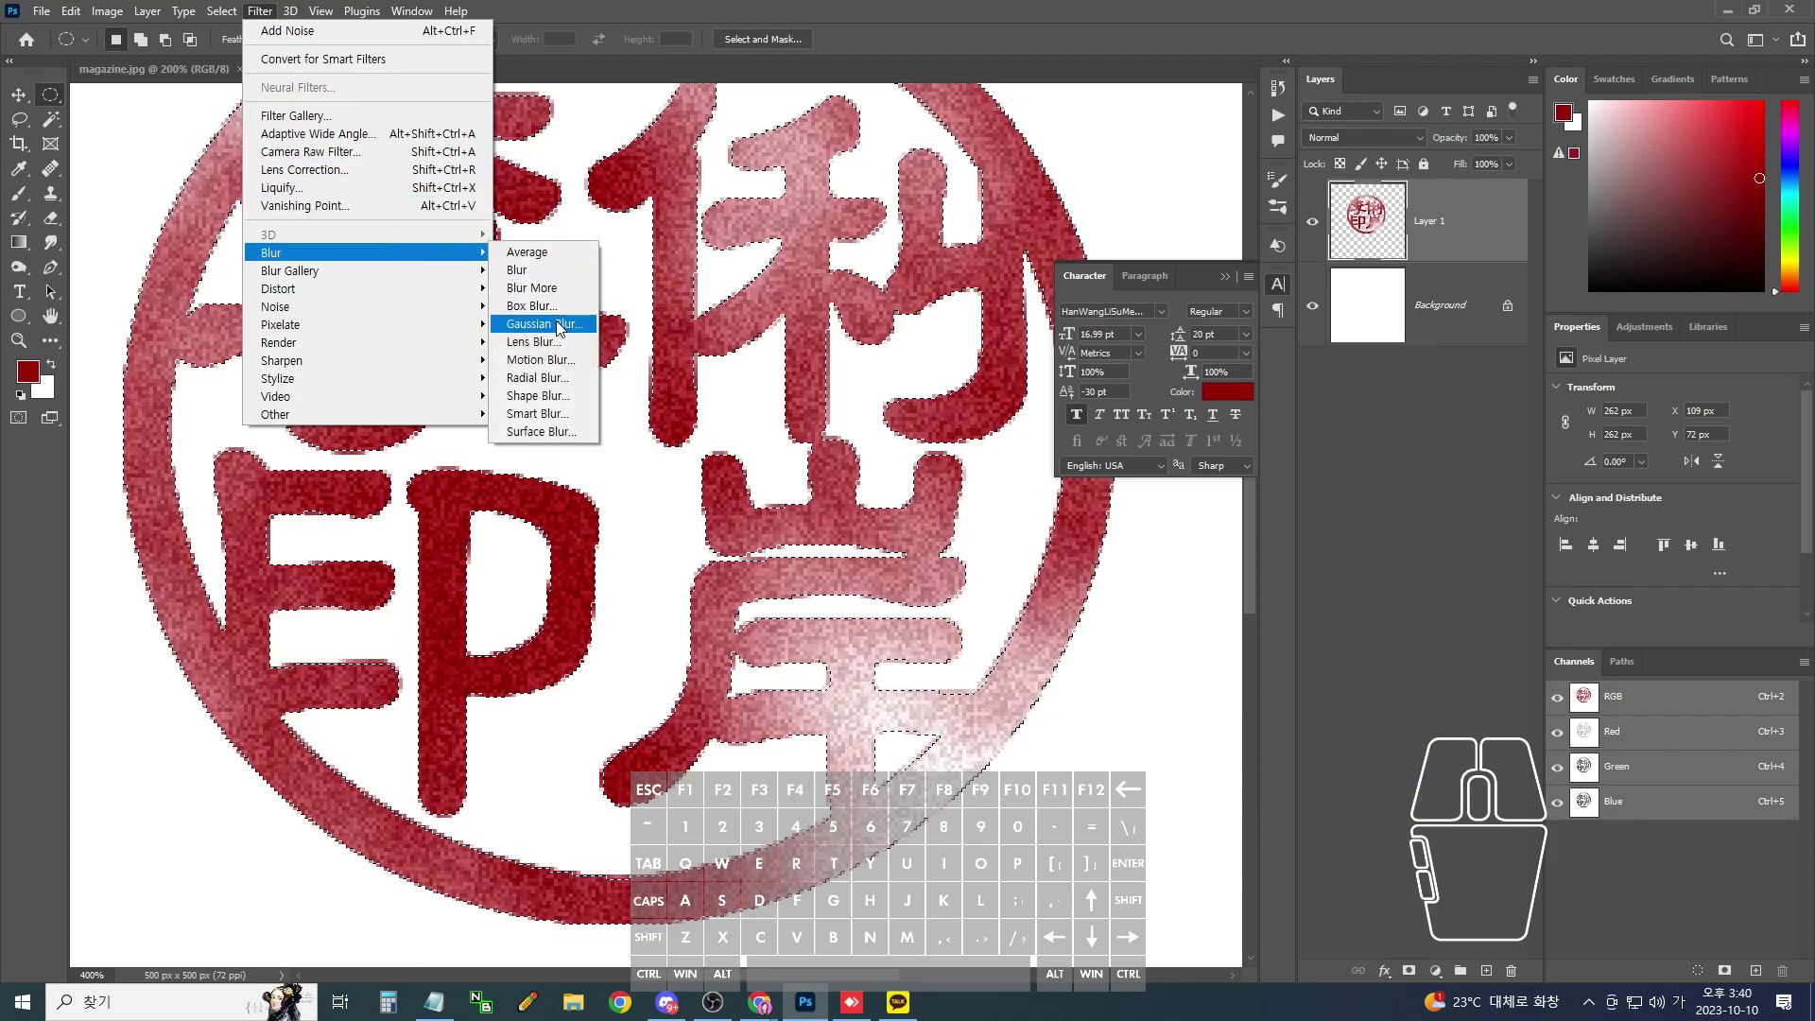
click(560, 328)
click(1427, 480)
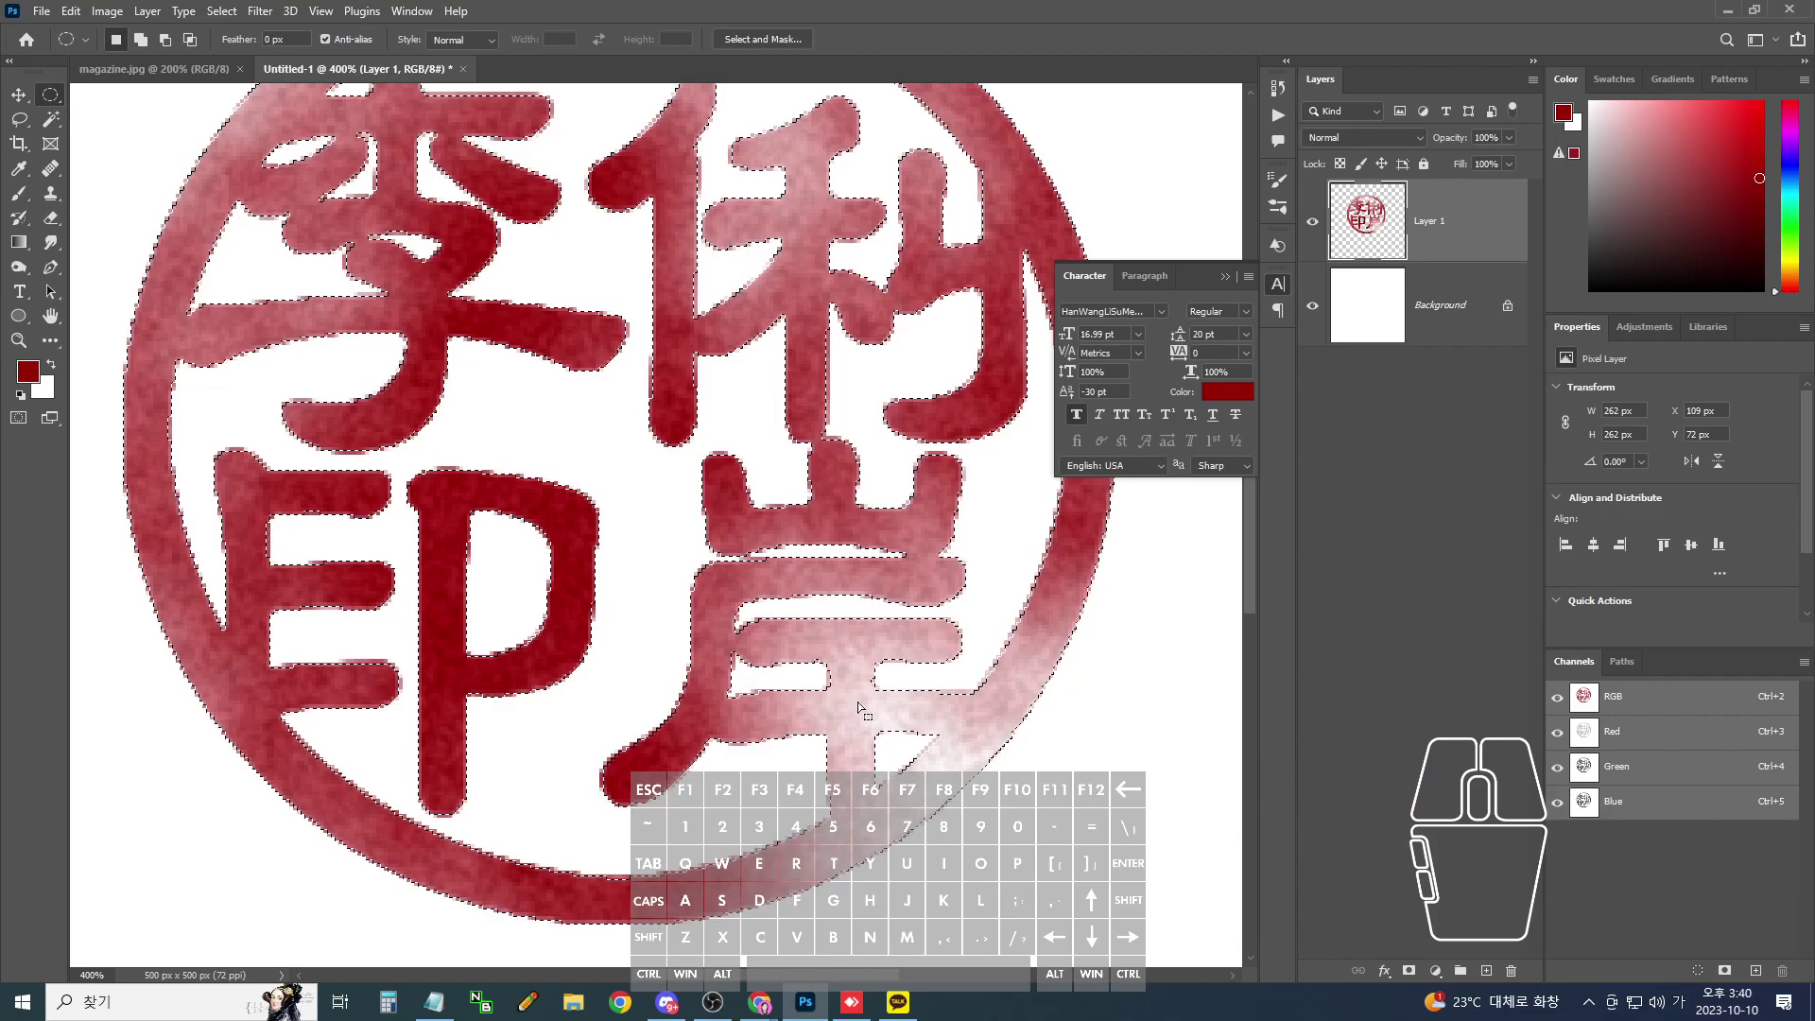
key(ctrl+d)
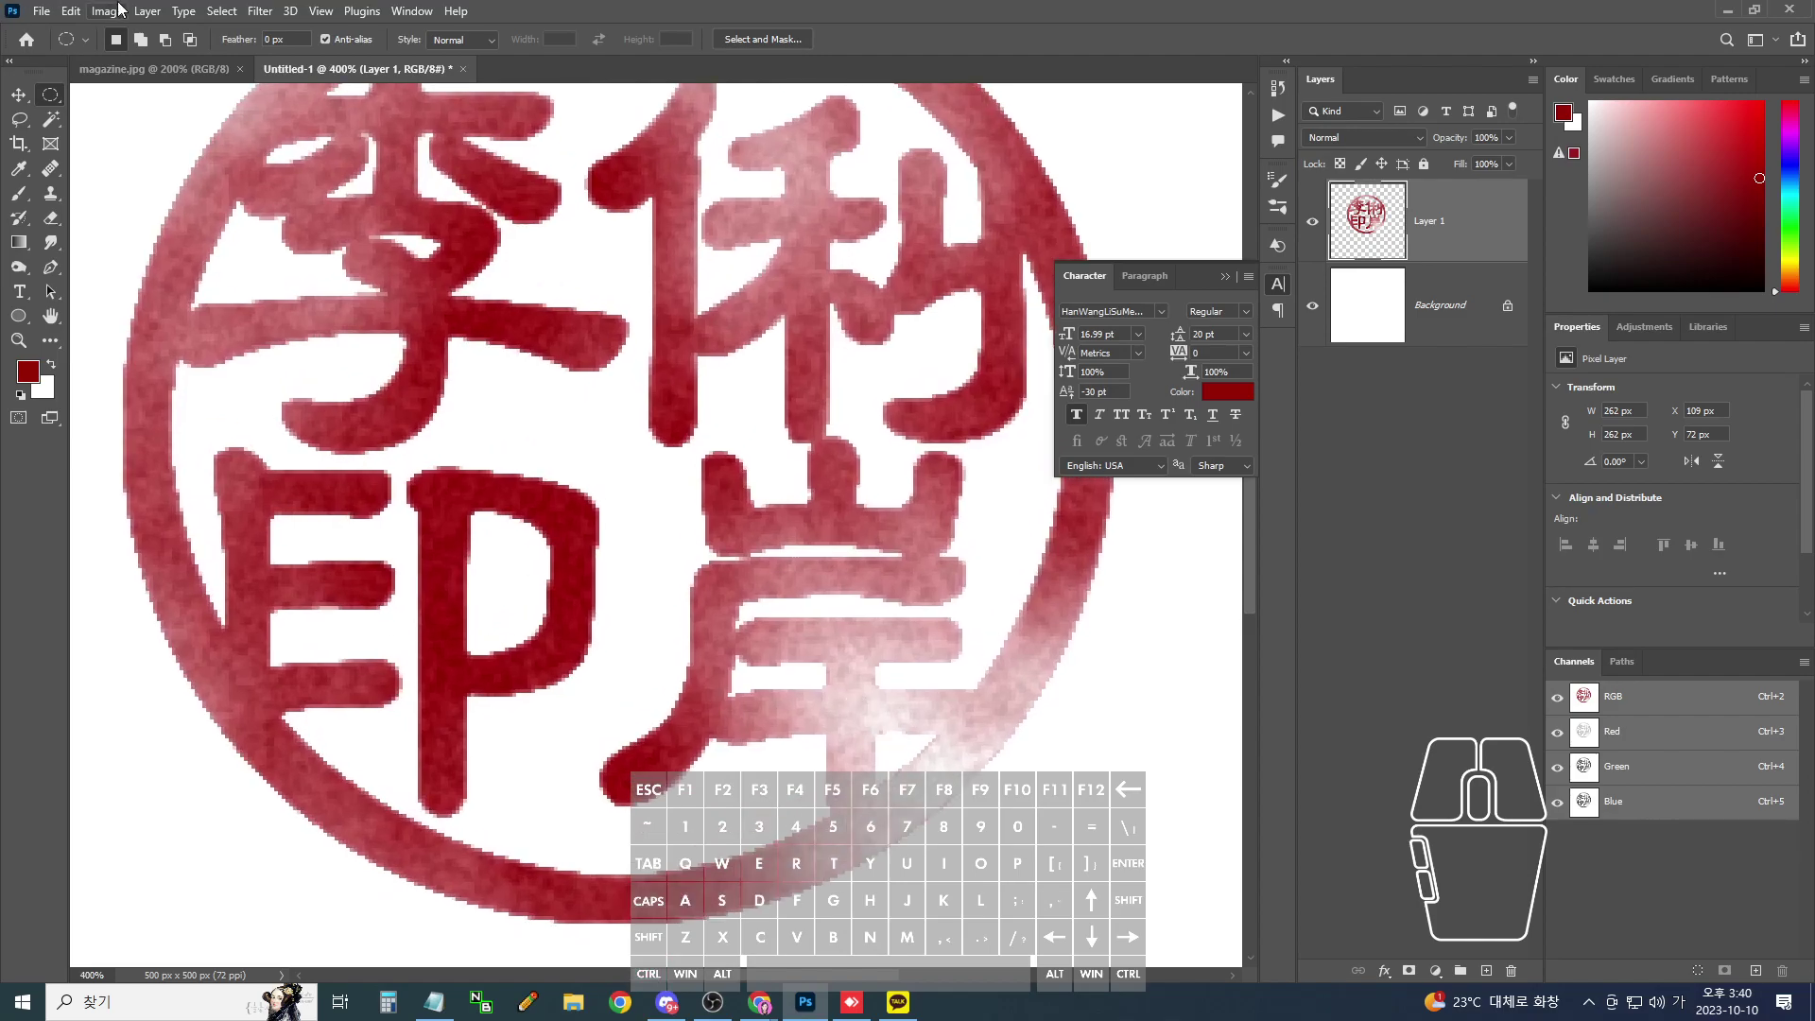
click(223, 11)
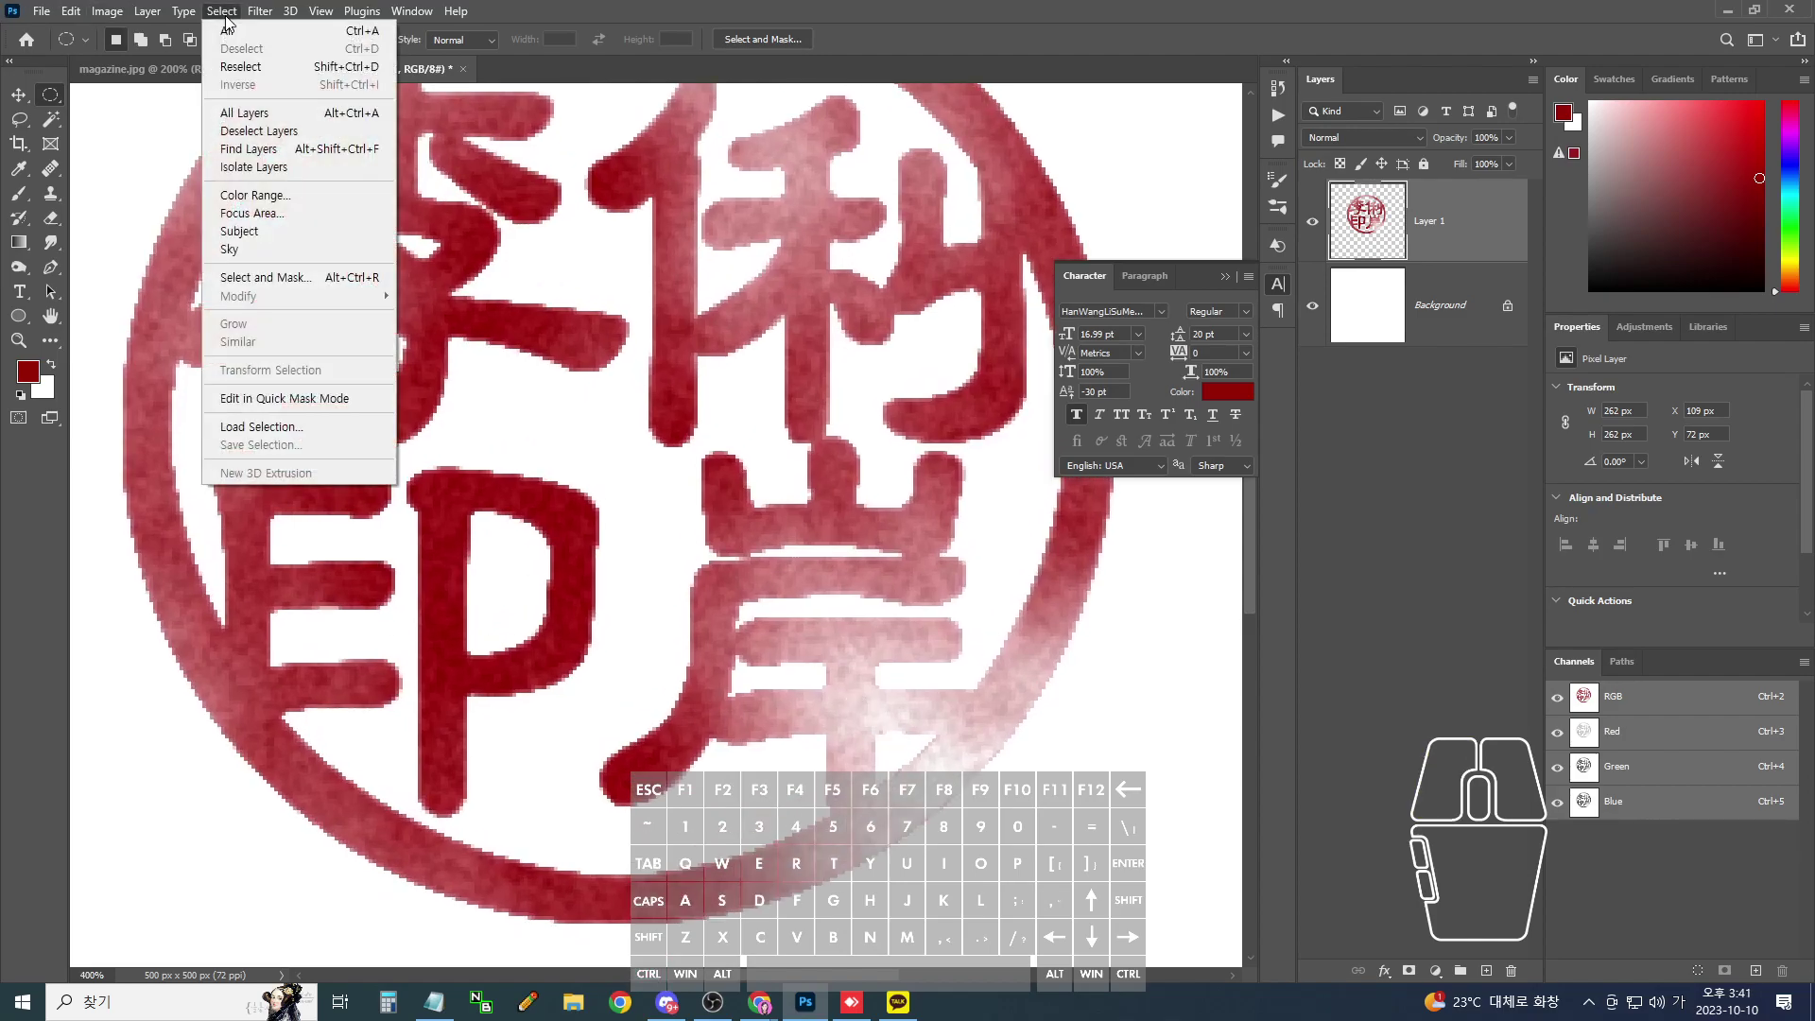
click(253, 194)
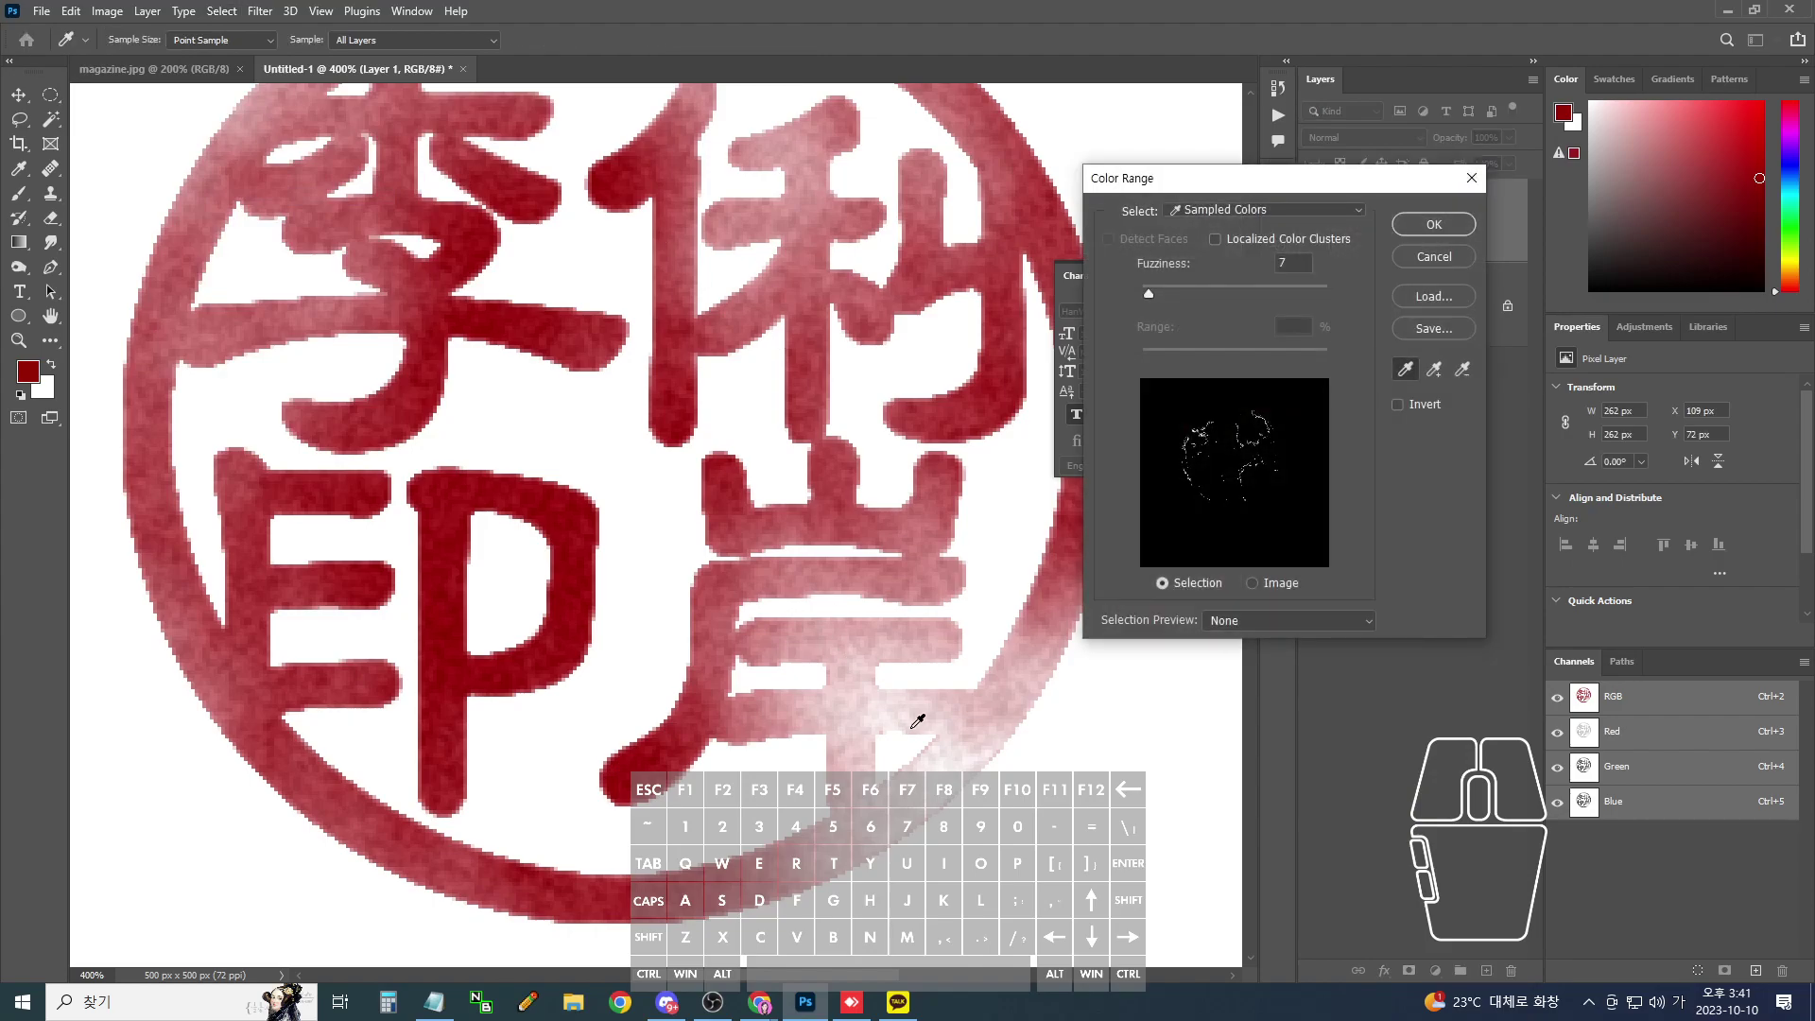
click(950, 762)
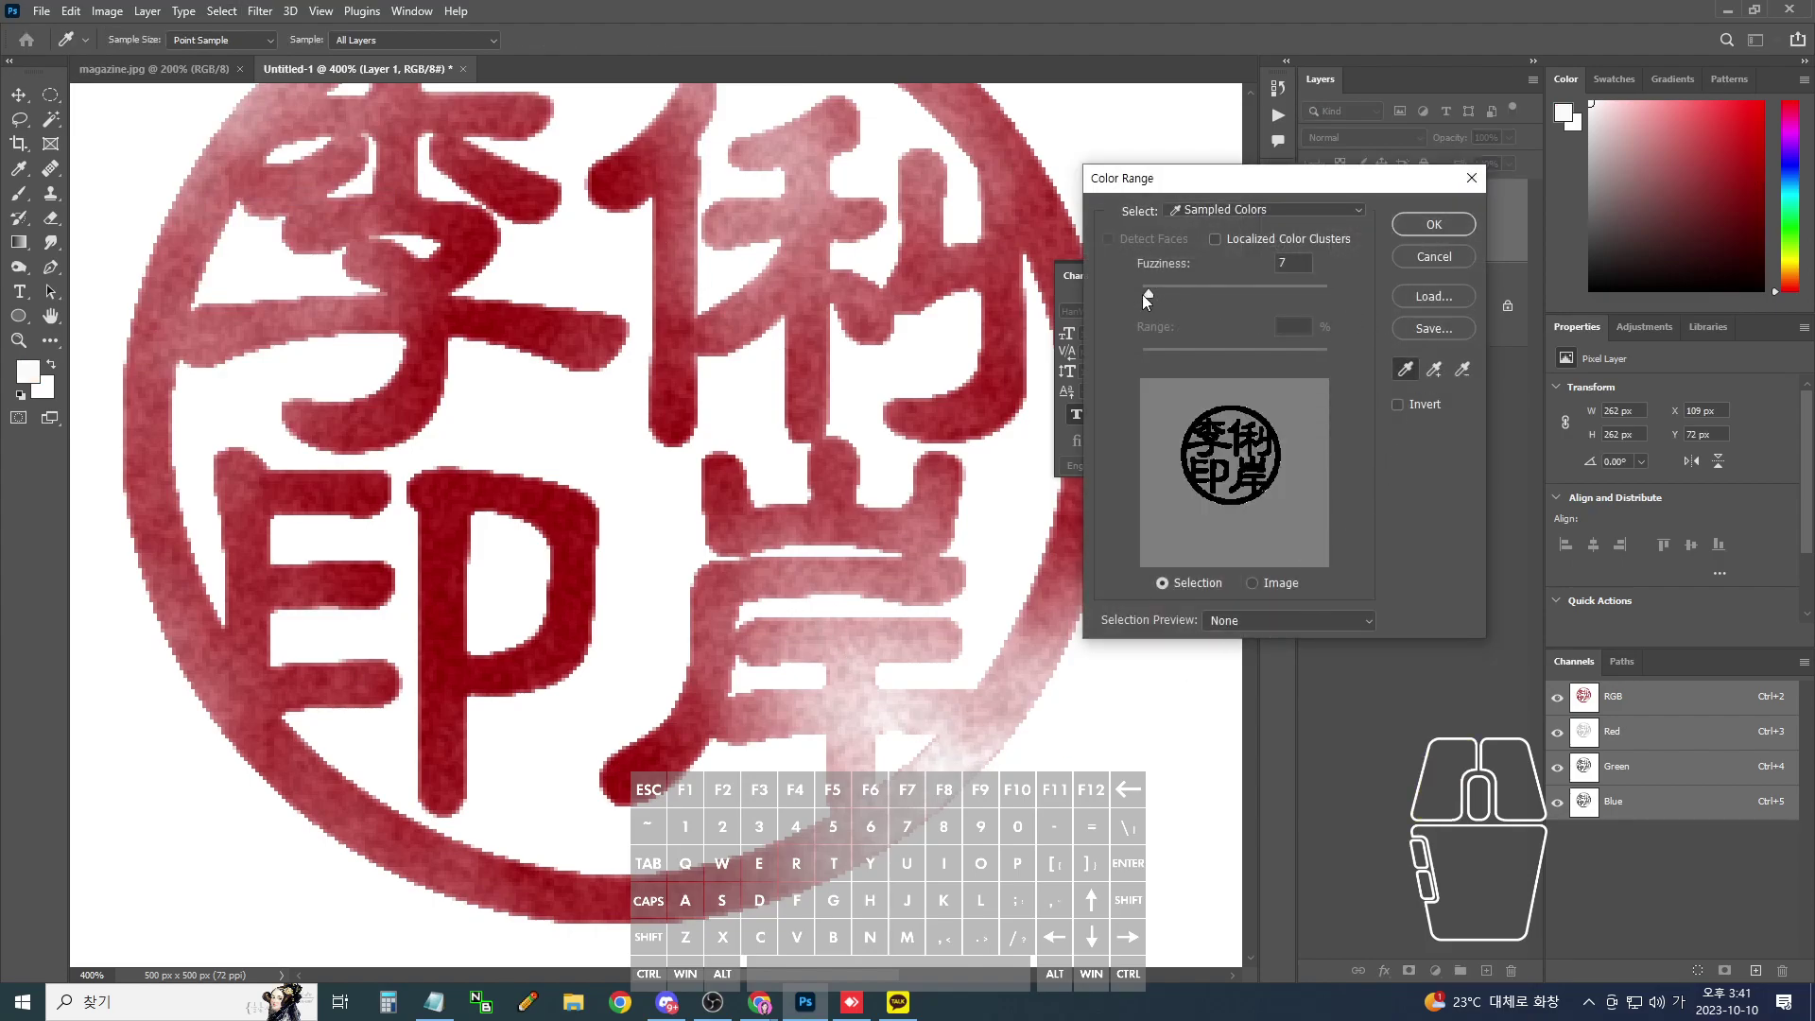
click(1143, 292)
mouse_move(1142, 291)
mouse_down()
mouse_move(1301, 299)
mouse_move(1108, 293)
mouse_up()
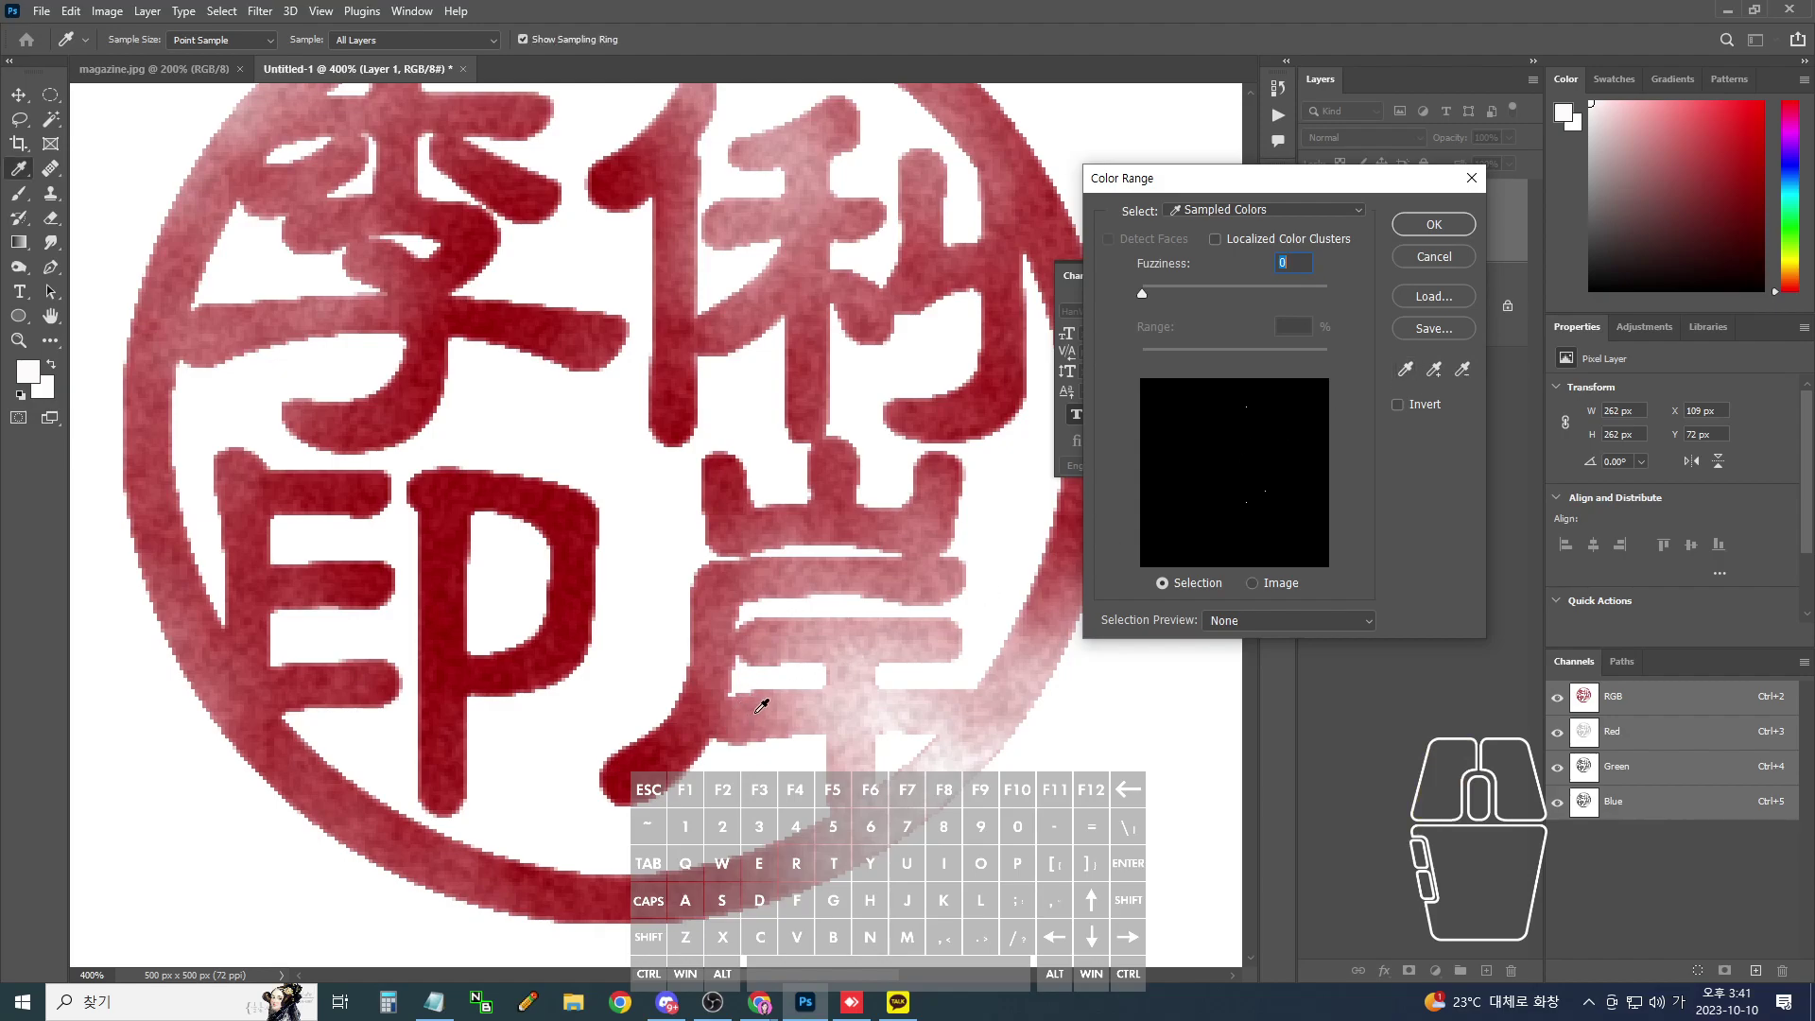
drag(1143, 288, 1154, 293)
click(1420, 223)
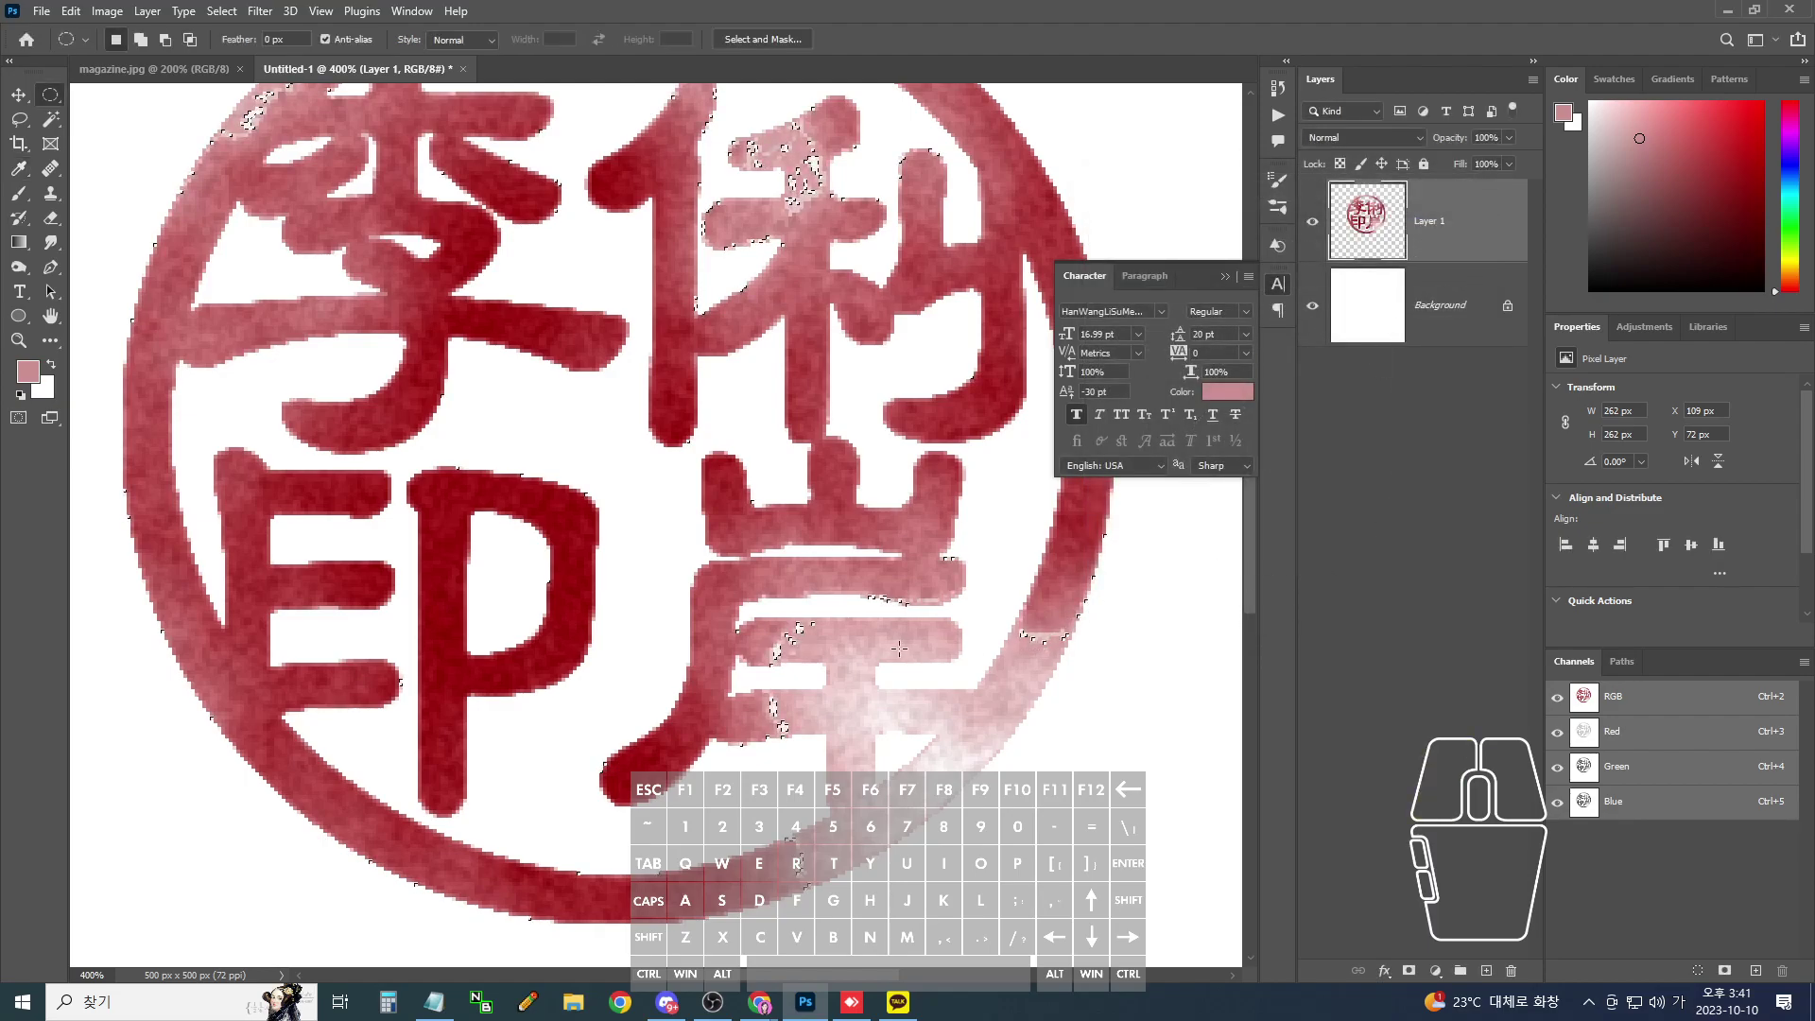
click(219, 11)
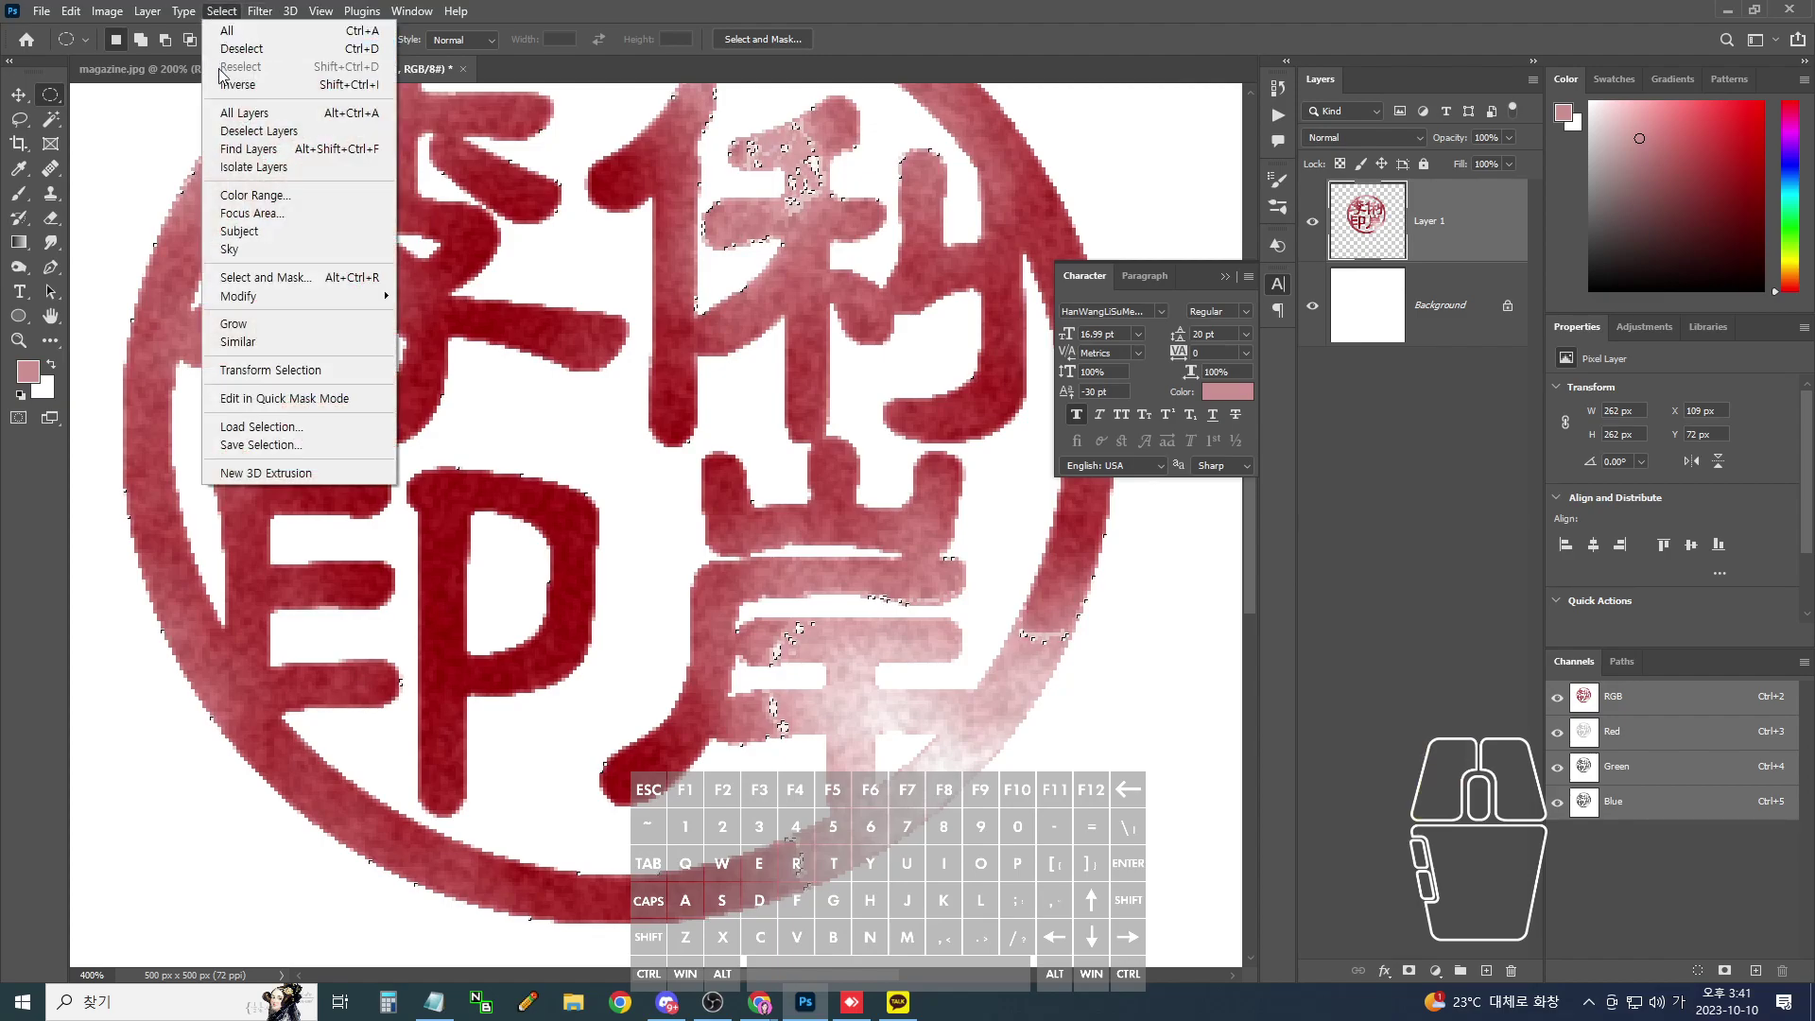
click(253, 195)
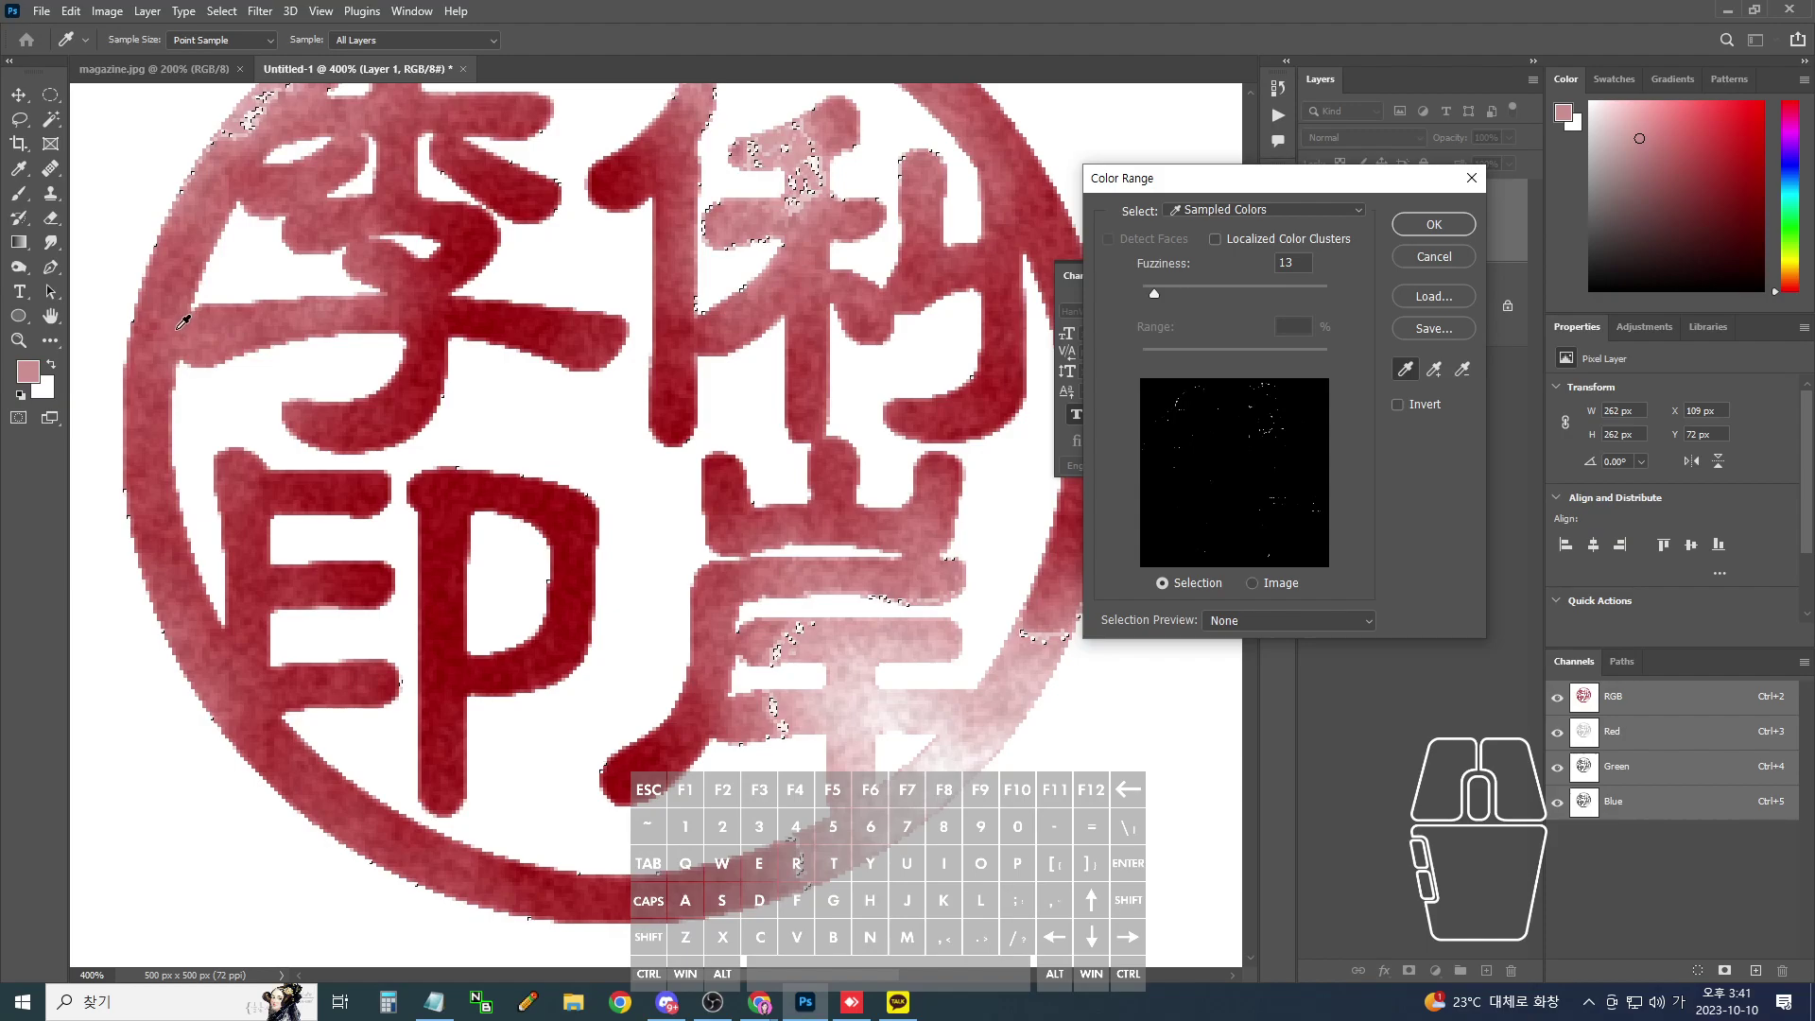
click(183, 321)
drag(1155, 295, 1149, 293)
click(1149, 293)
click(1410, 230)
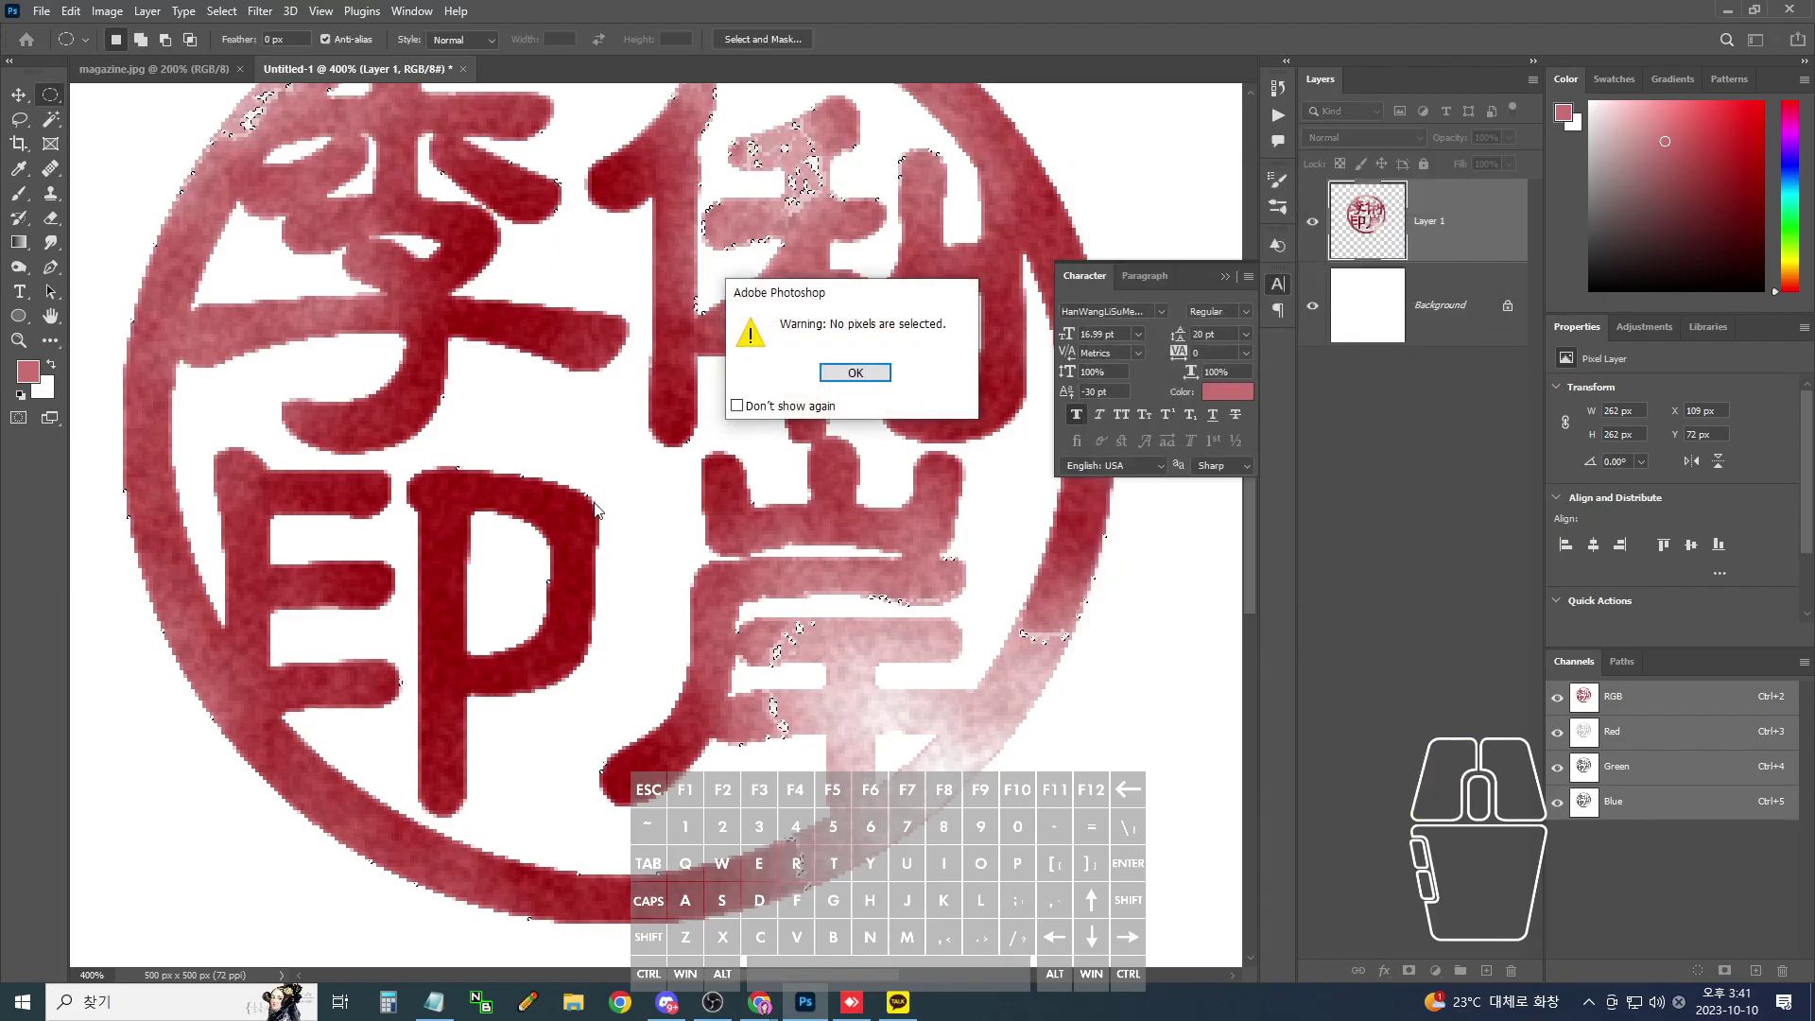
click(887, 371)
key(Delete)
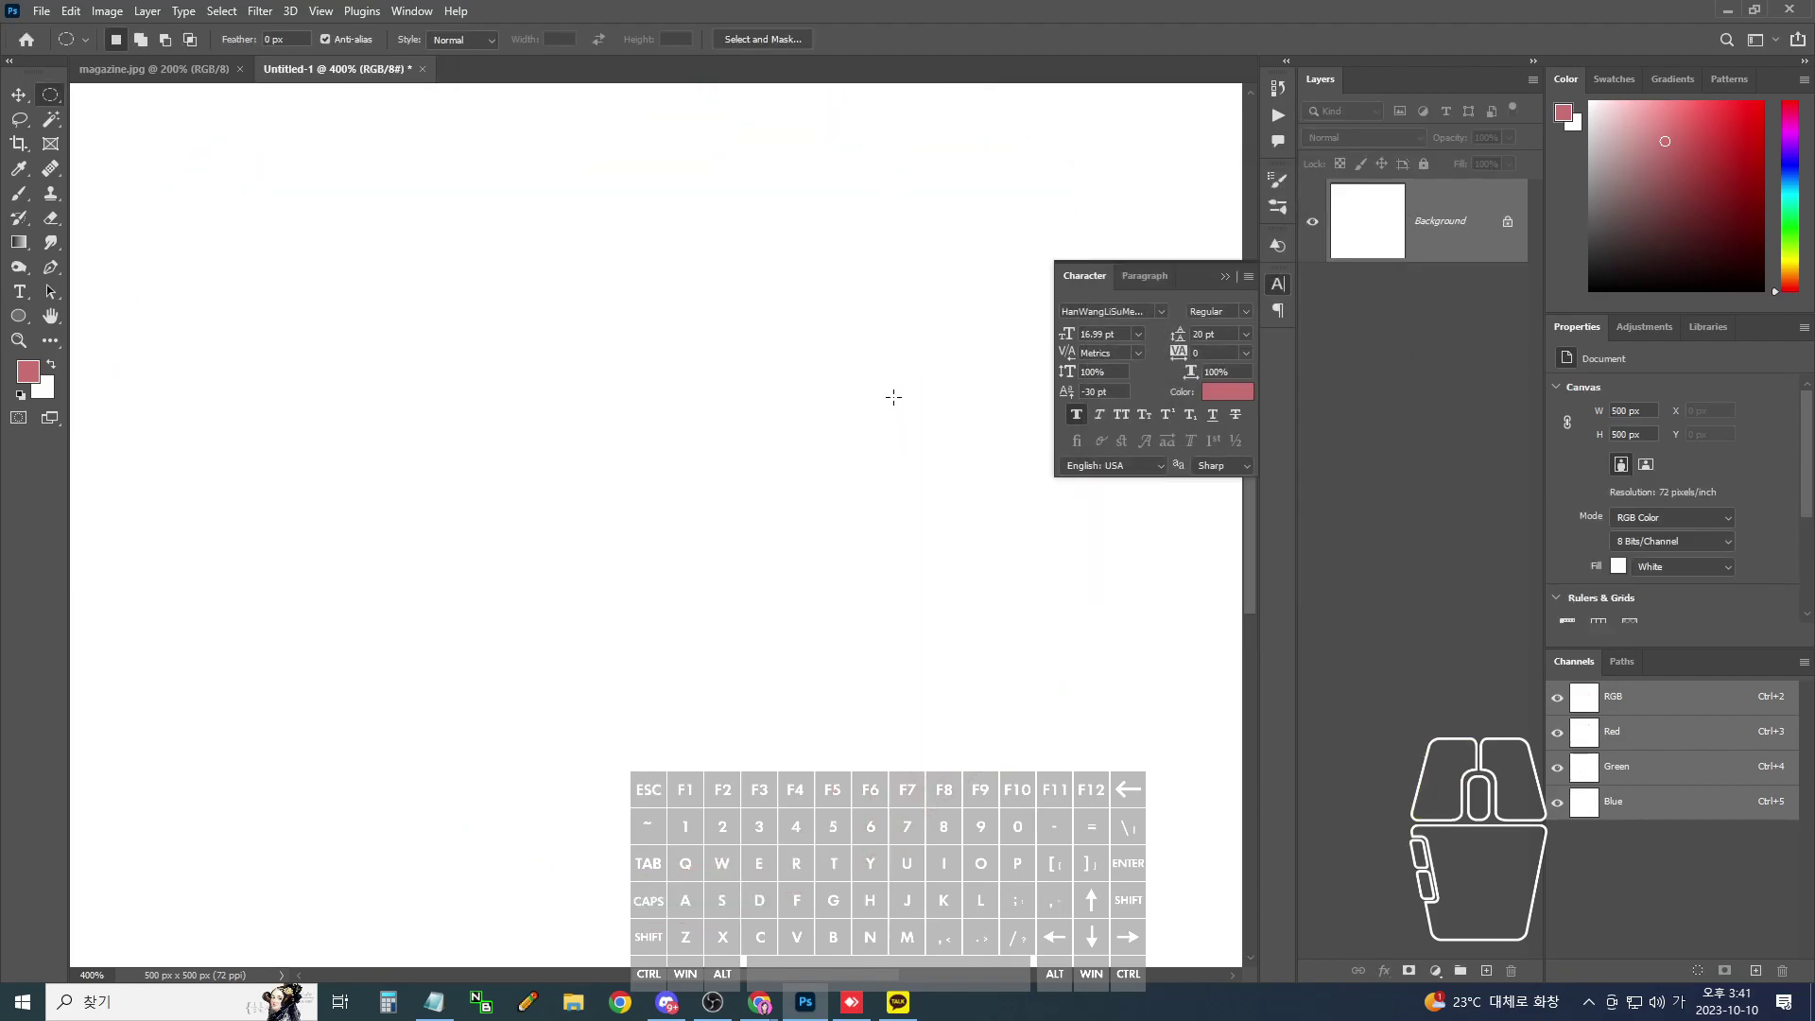
key(ctrl+z)
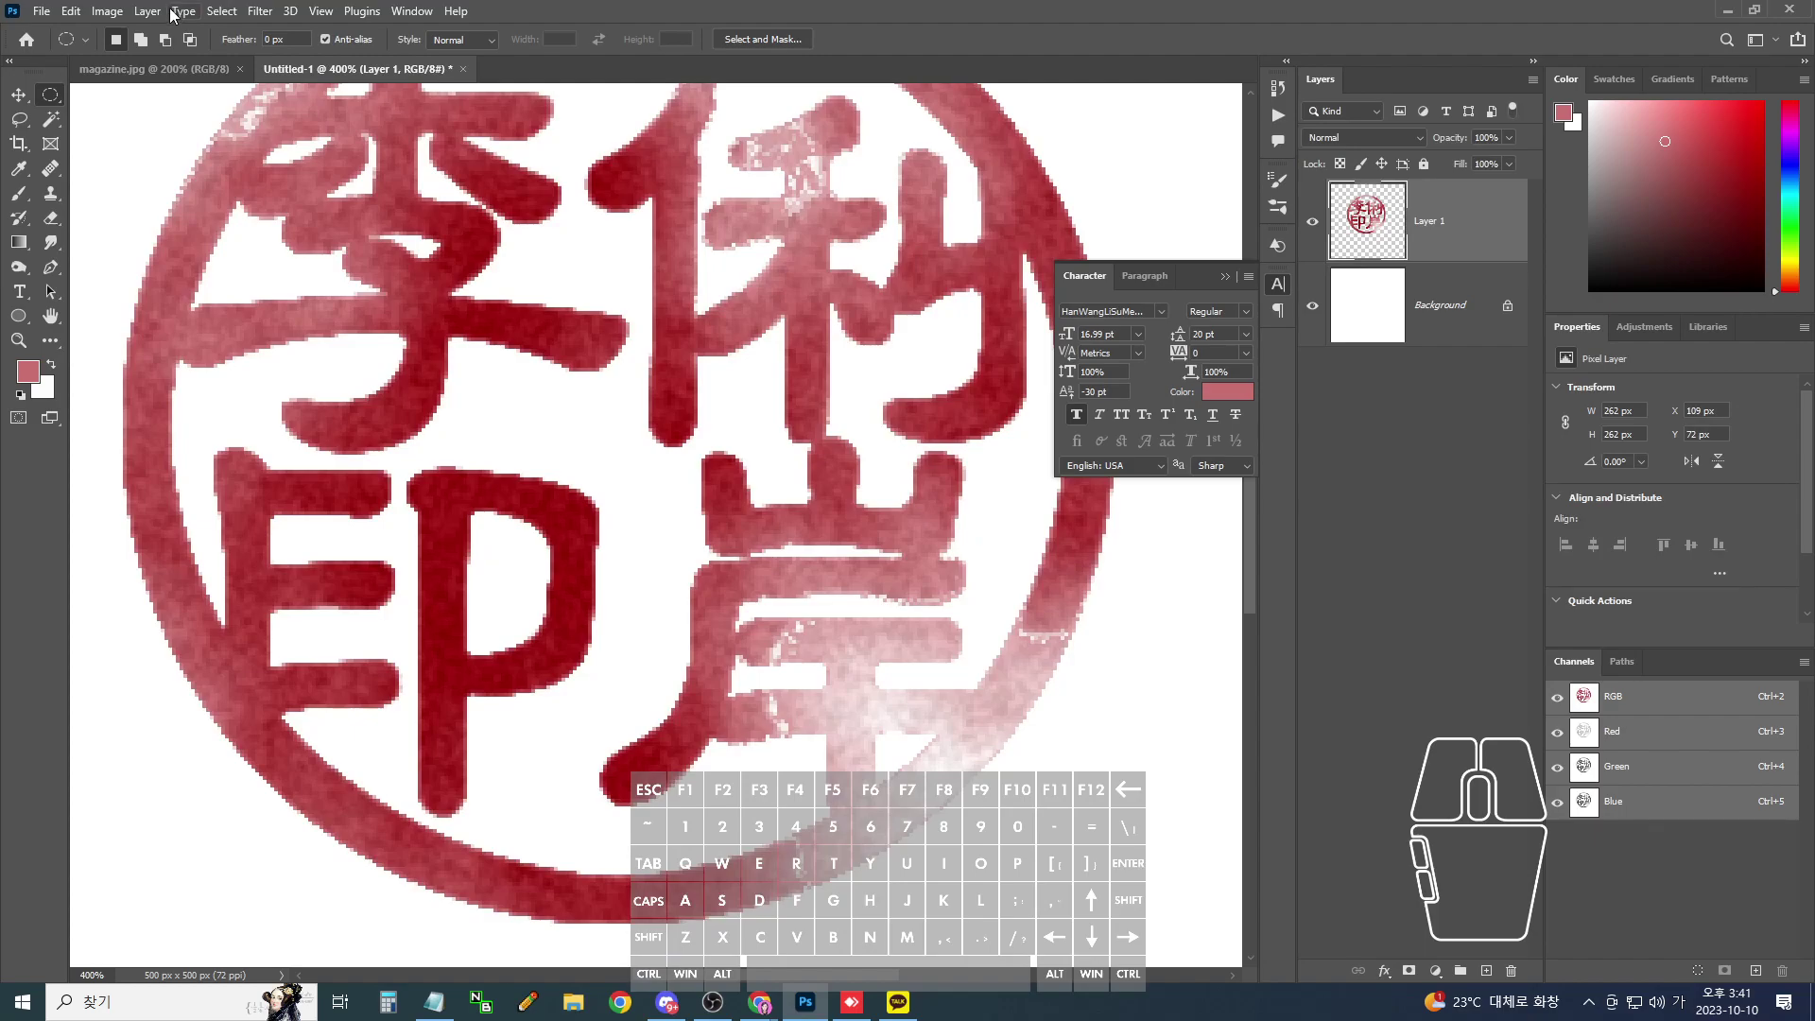
click(148, 12)
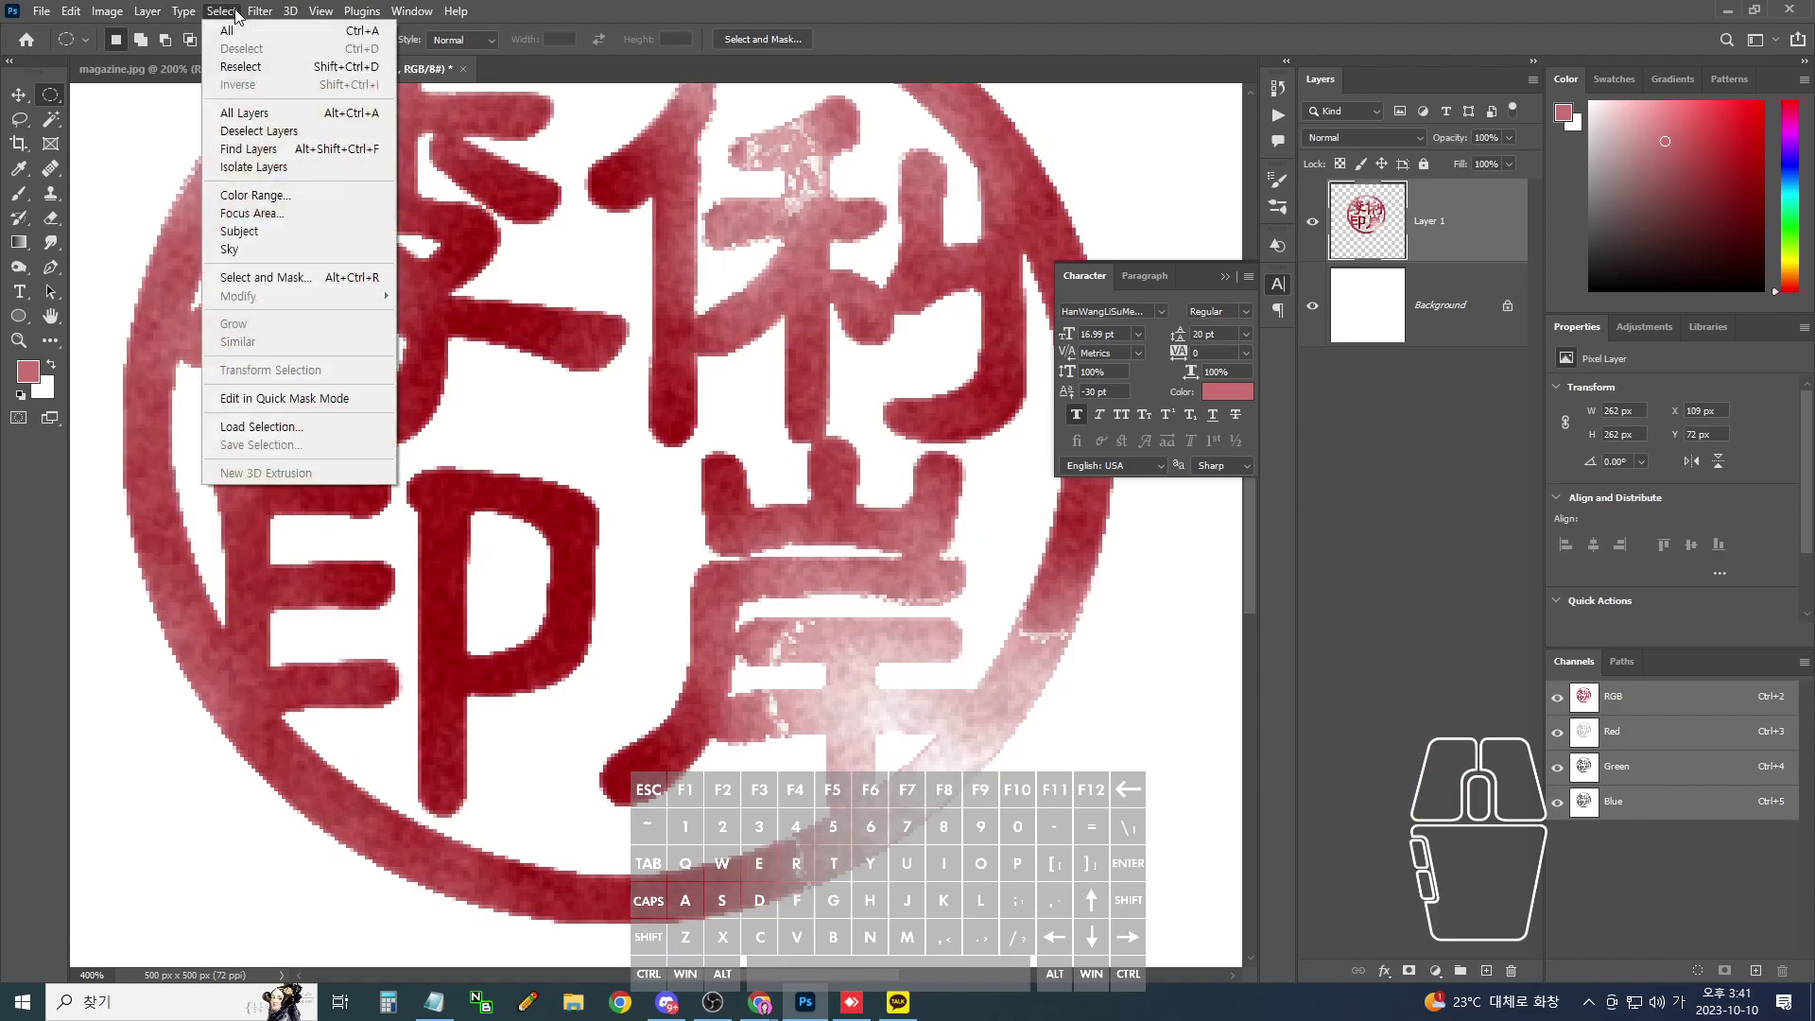
click(253, 194)
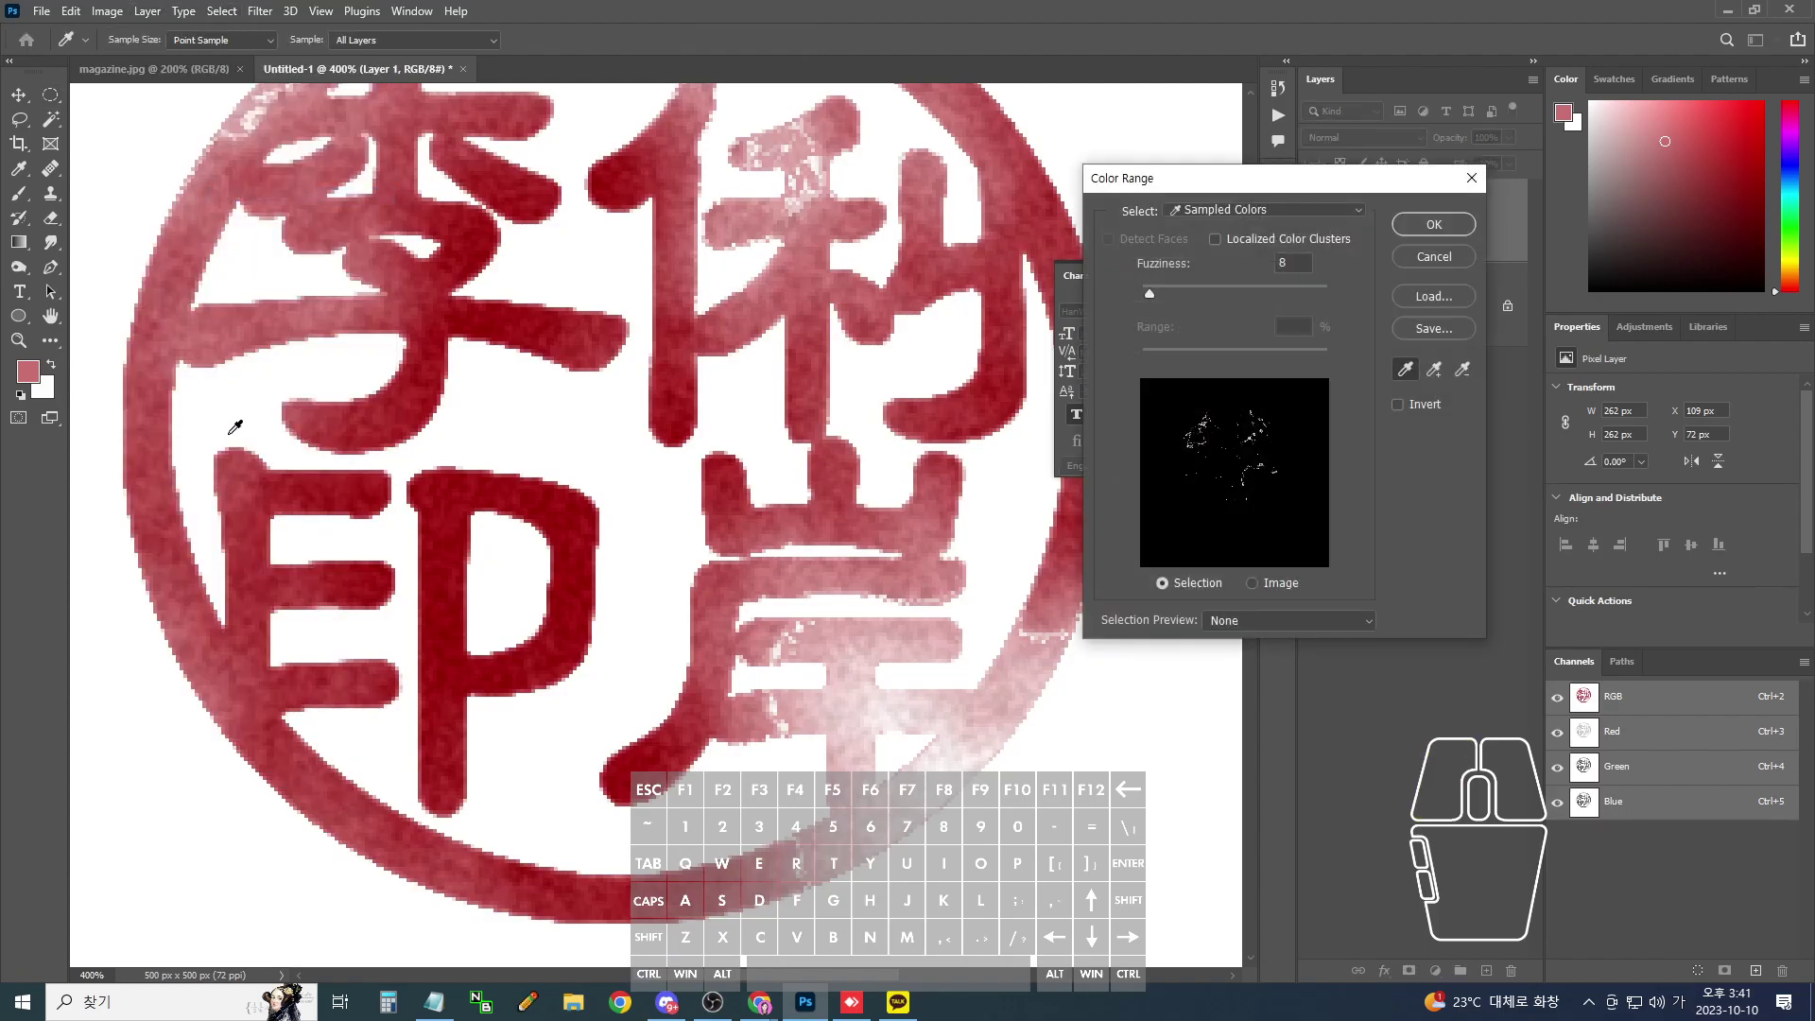
click(1152, 293)
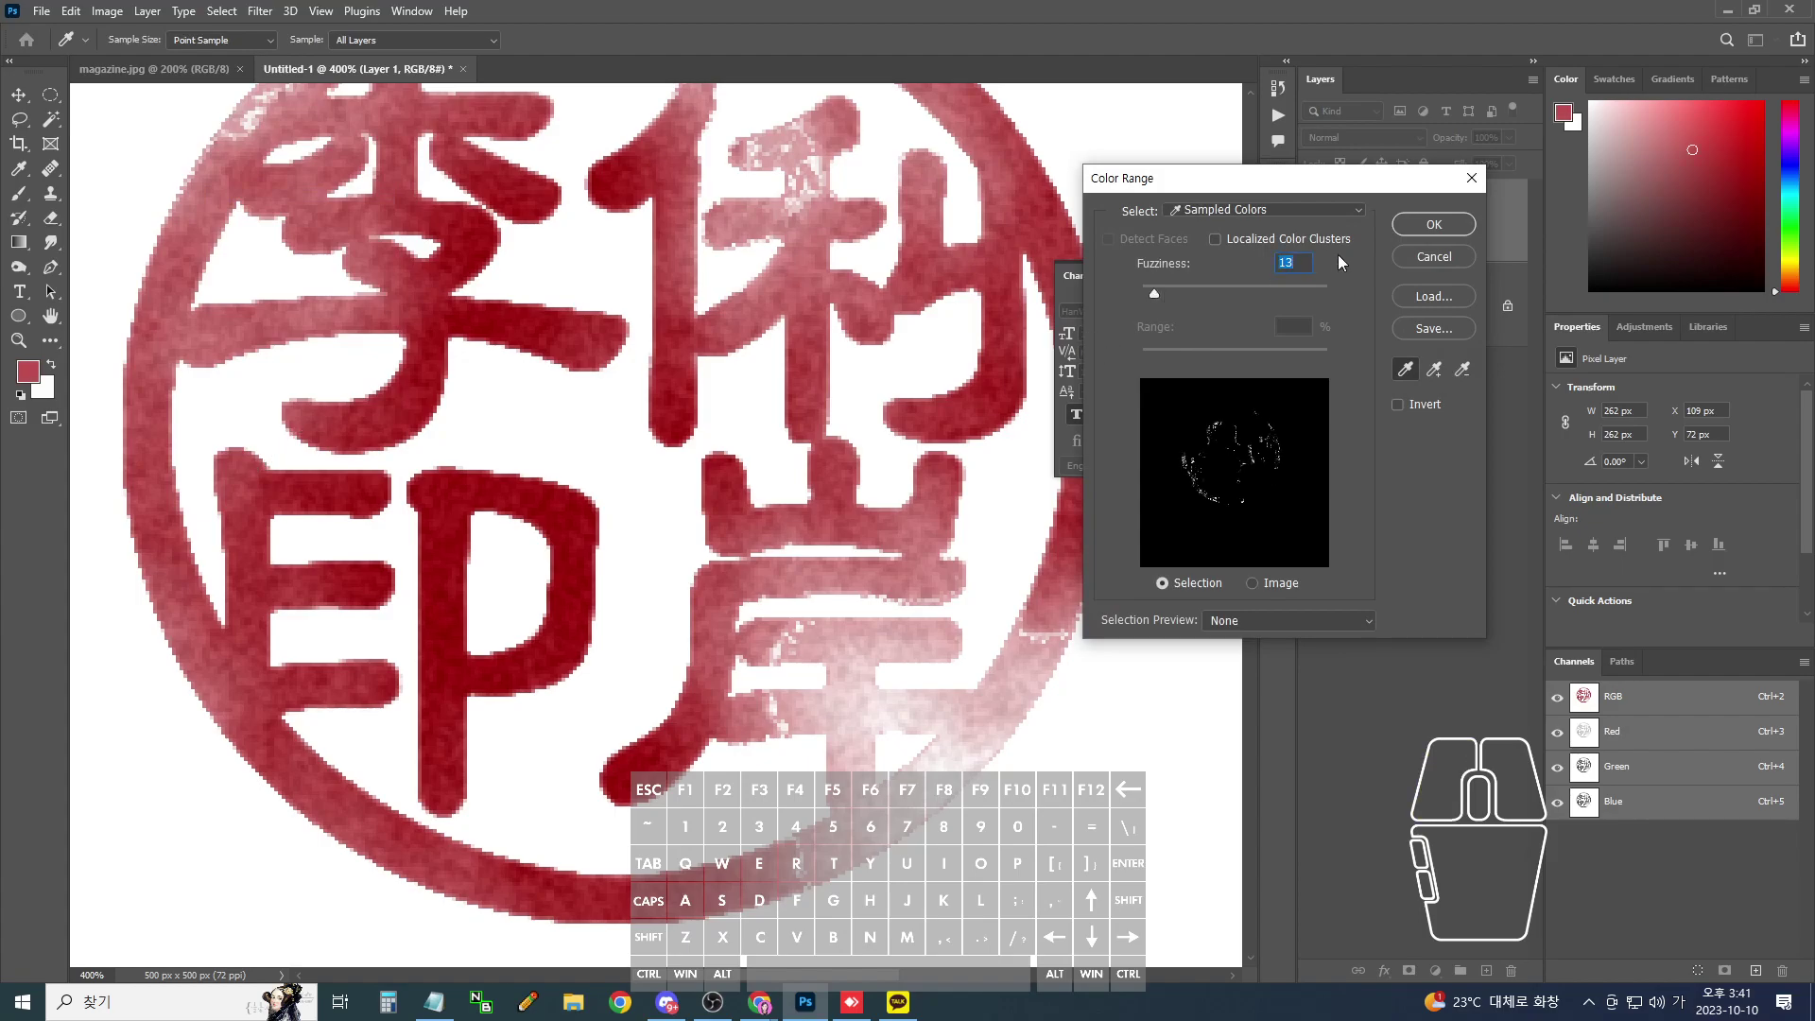
click(1429, 225)
key(ctrl+z)
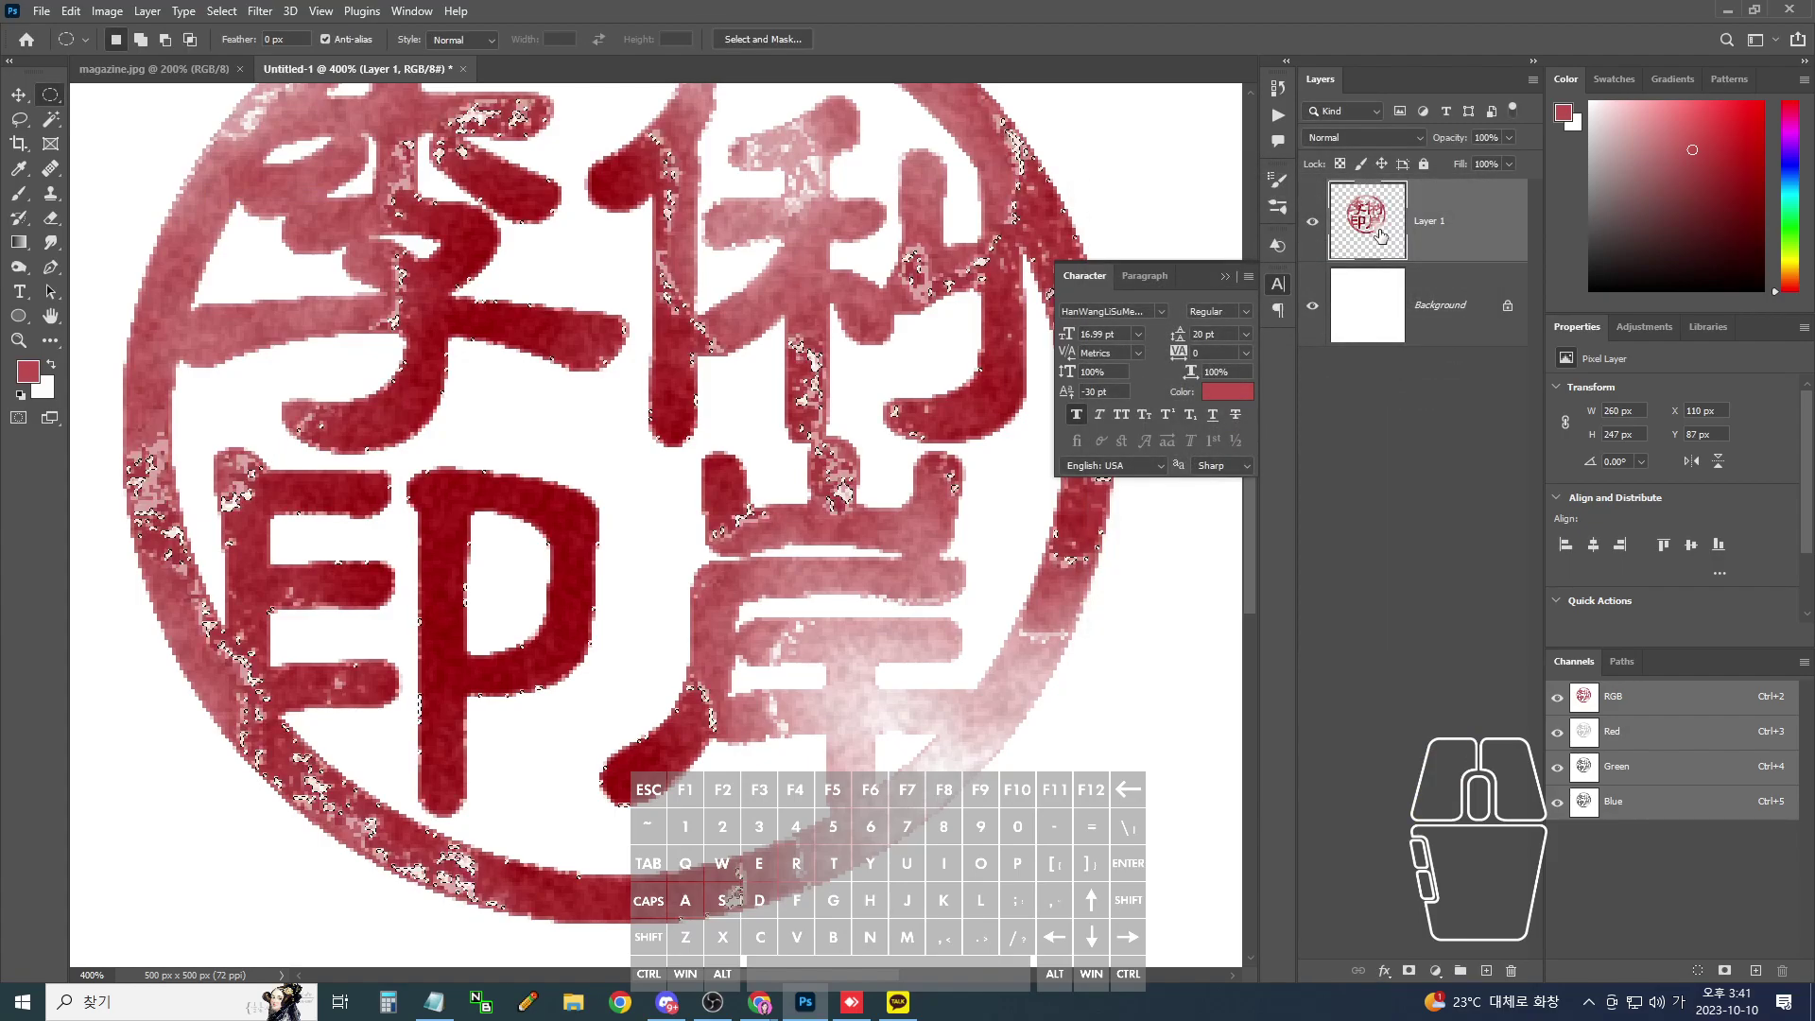
key(ctrl+z)
key(ctrl+minus)
key(ctrl+minus)
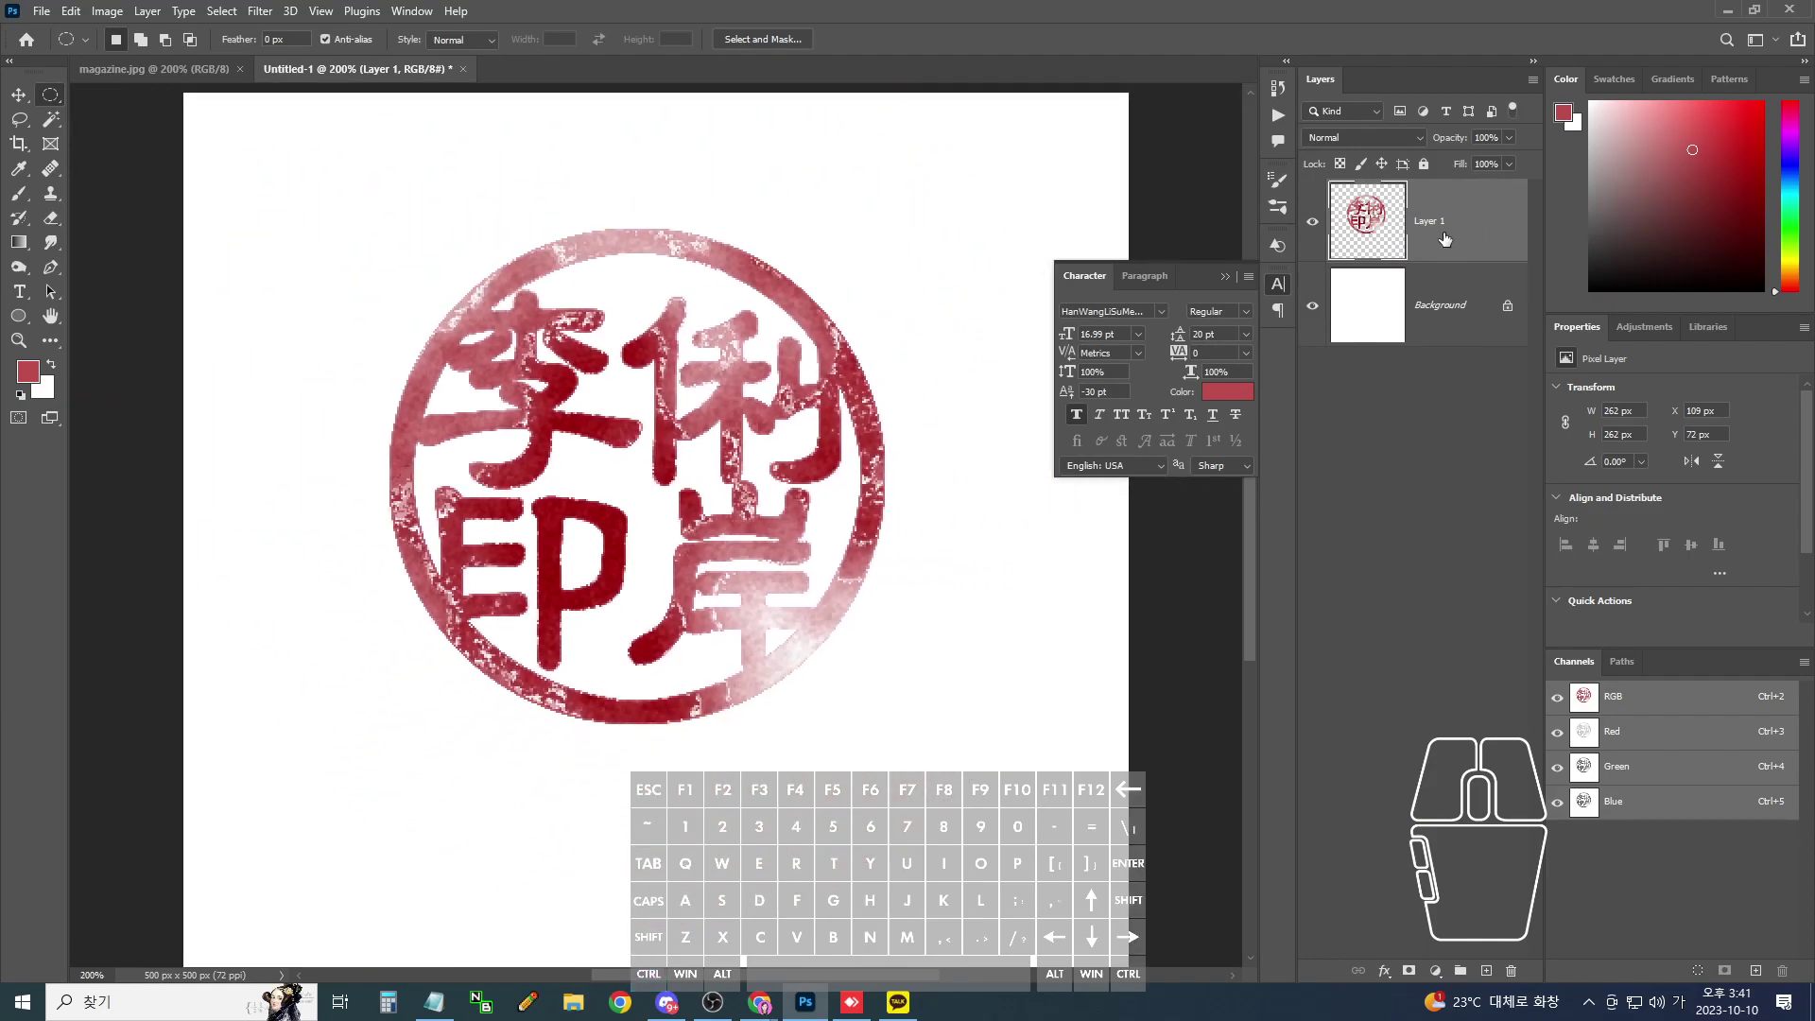
click(38, 12)
- Open magazine.jpg and drag the seal's Layer 1 from Untitled-1 onto the magazine photo
click(217, 72)
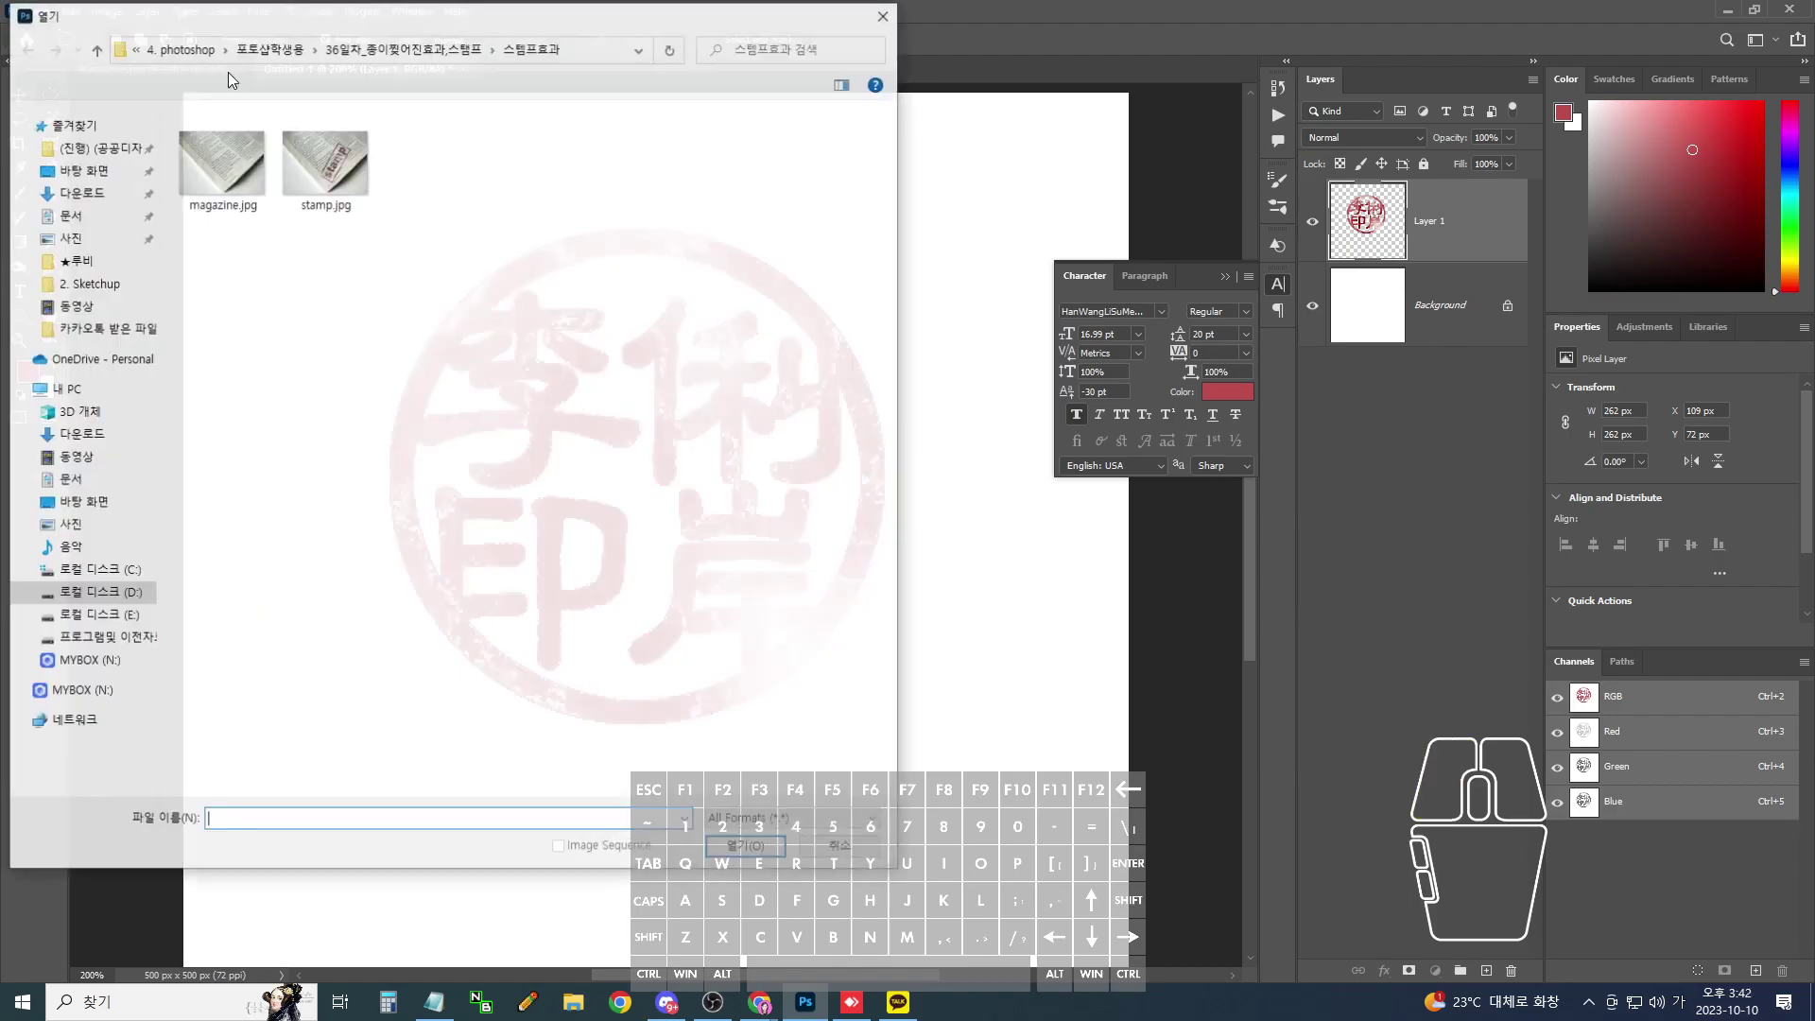
double_click(222, 162)
drag(300, 73, 606, 188)
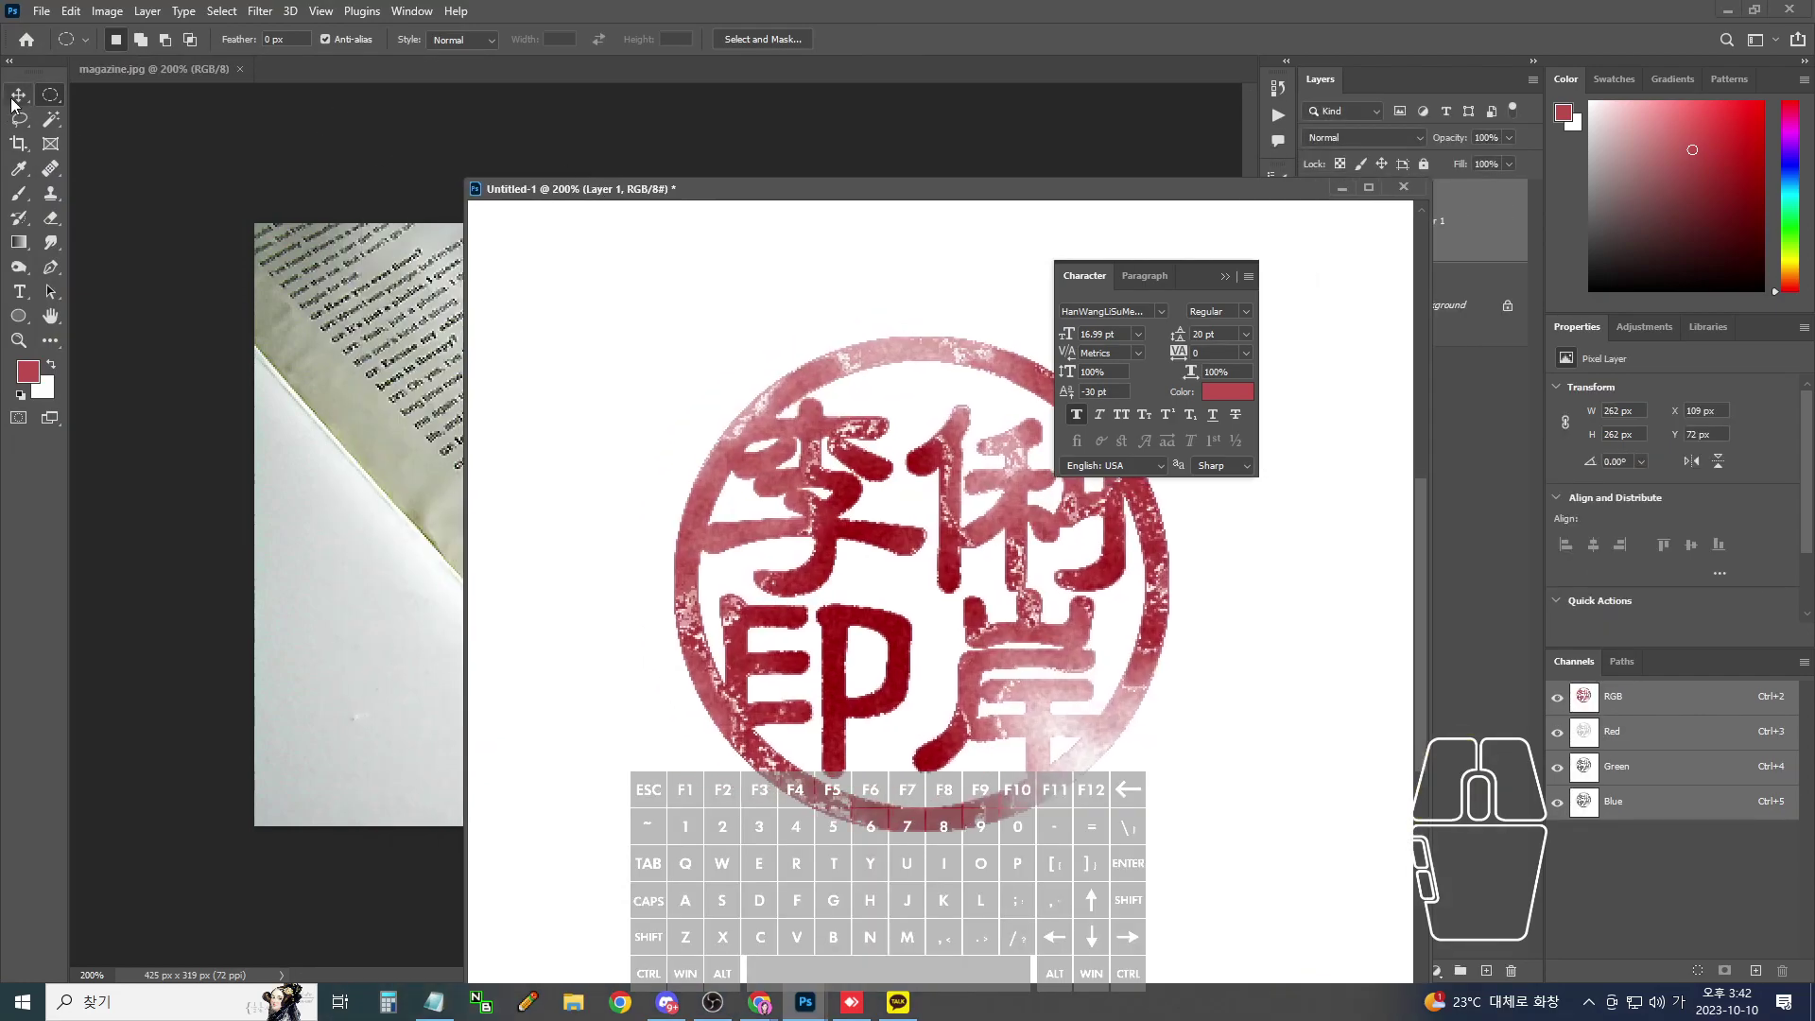
click(922, 494)
click(19, 94)
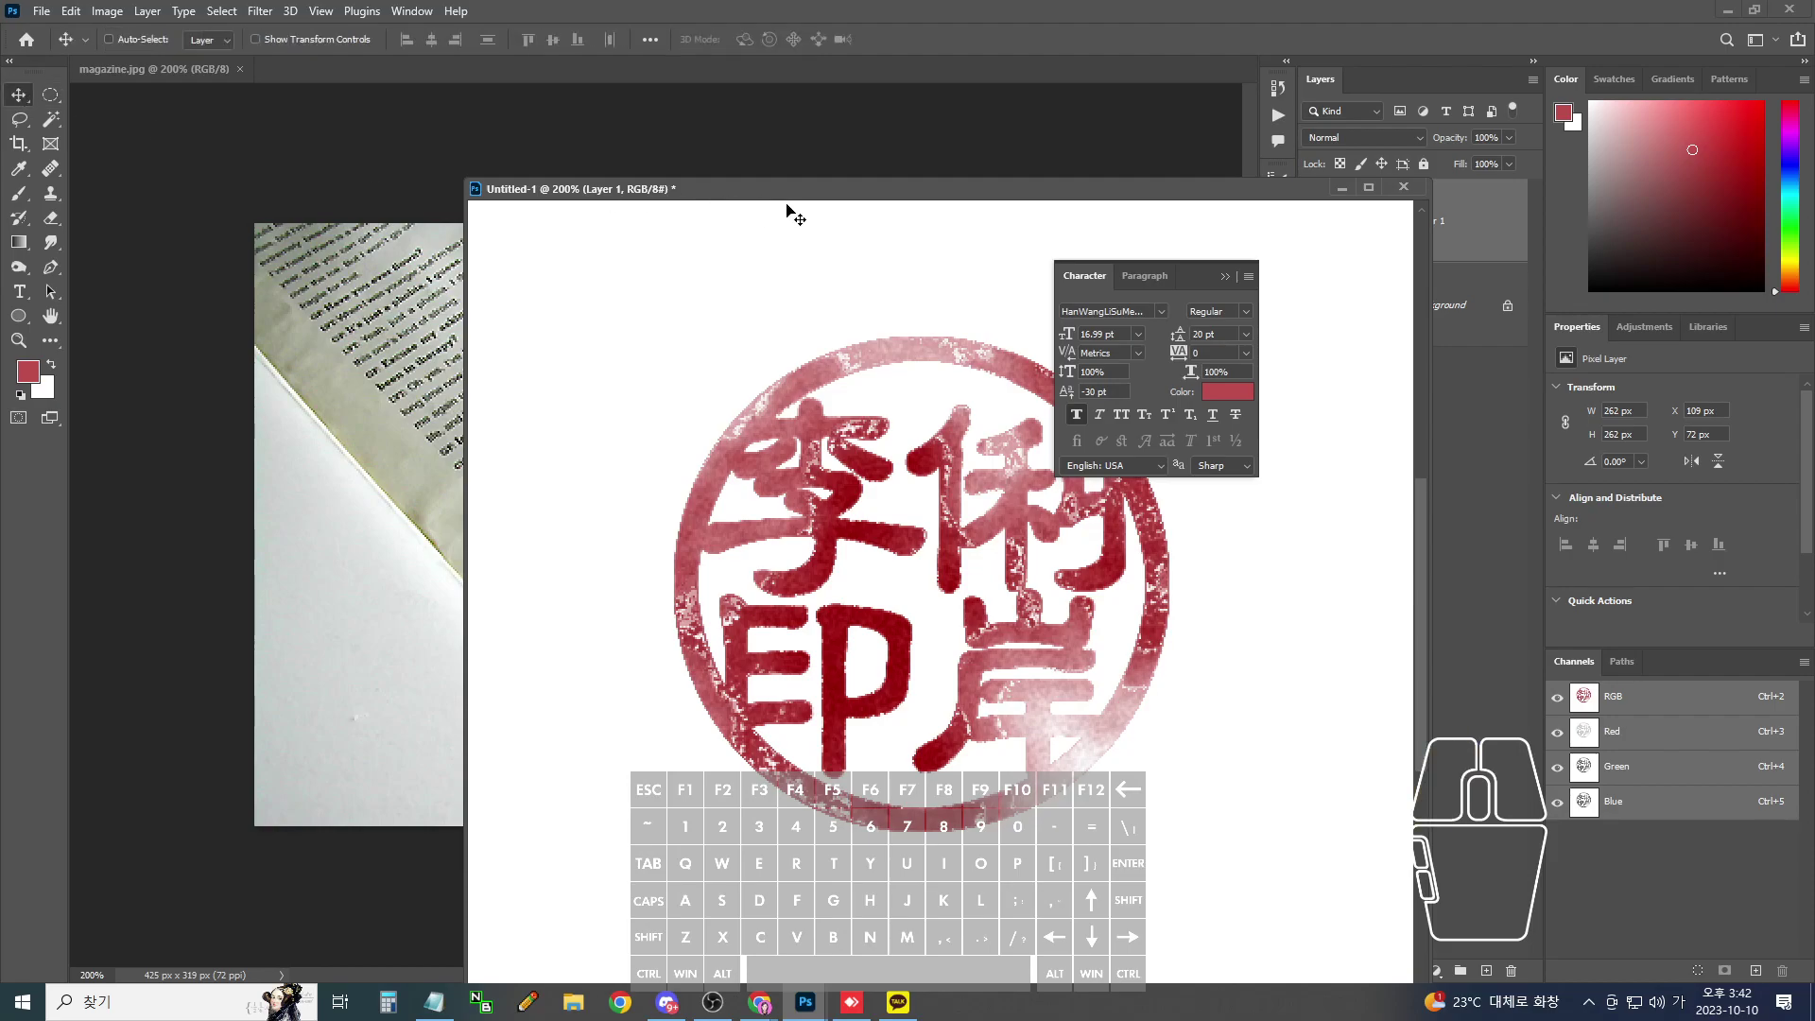
drag(782, 194, 1228, 696)
drag(1367, 241, 677, 633)
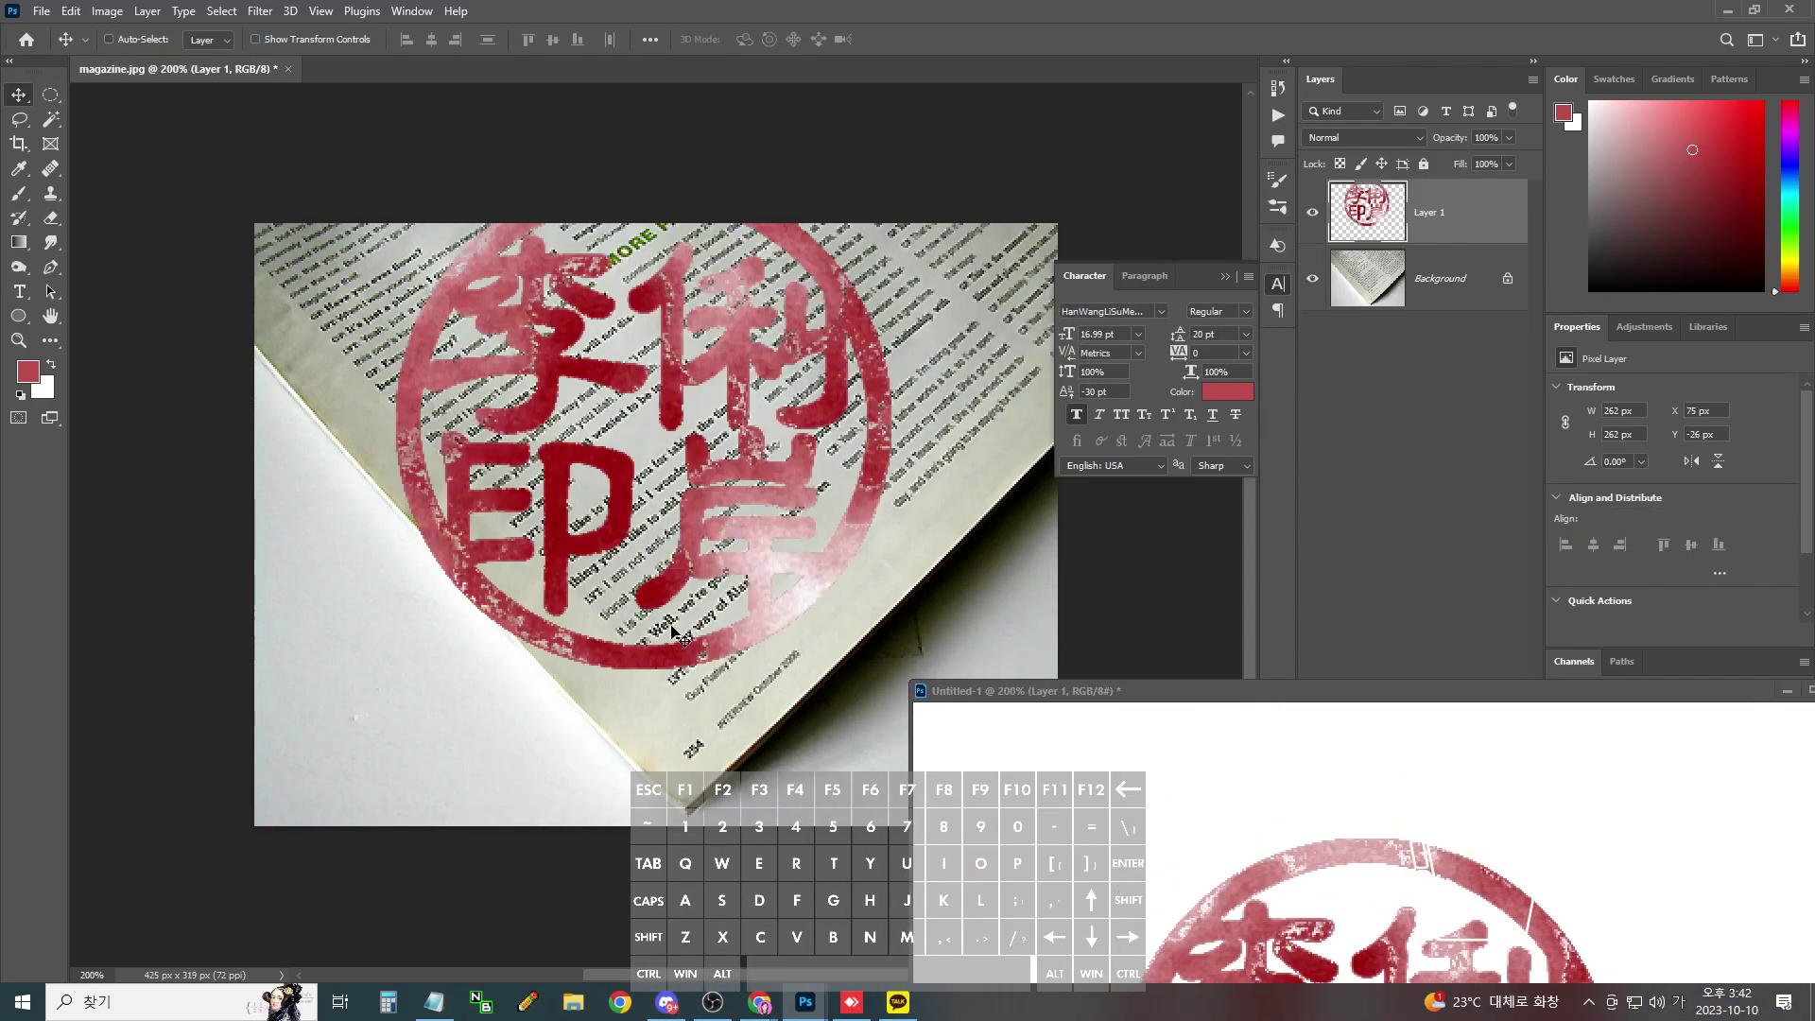
- Scale the seal down over the page text and set its blend mode to Multiply
key(ctrl+t)
drag(887, 661, 669, 448)
drag(604, 383, 764, 548)
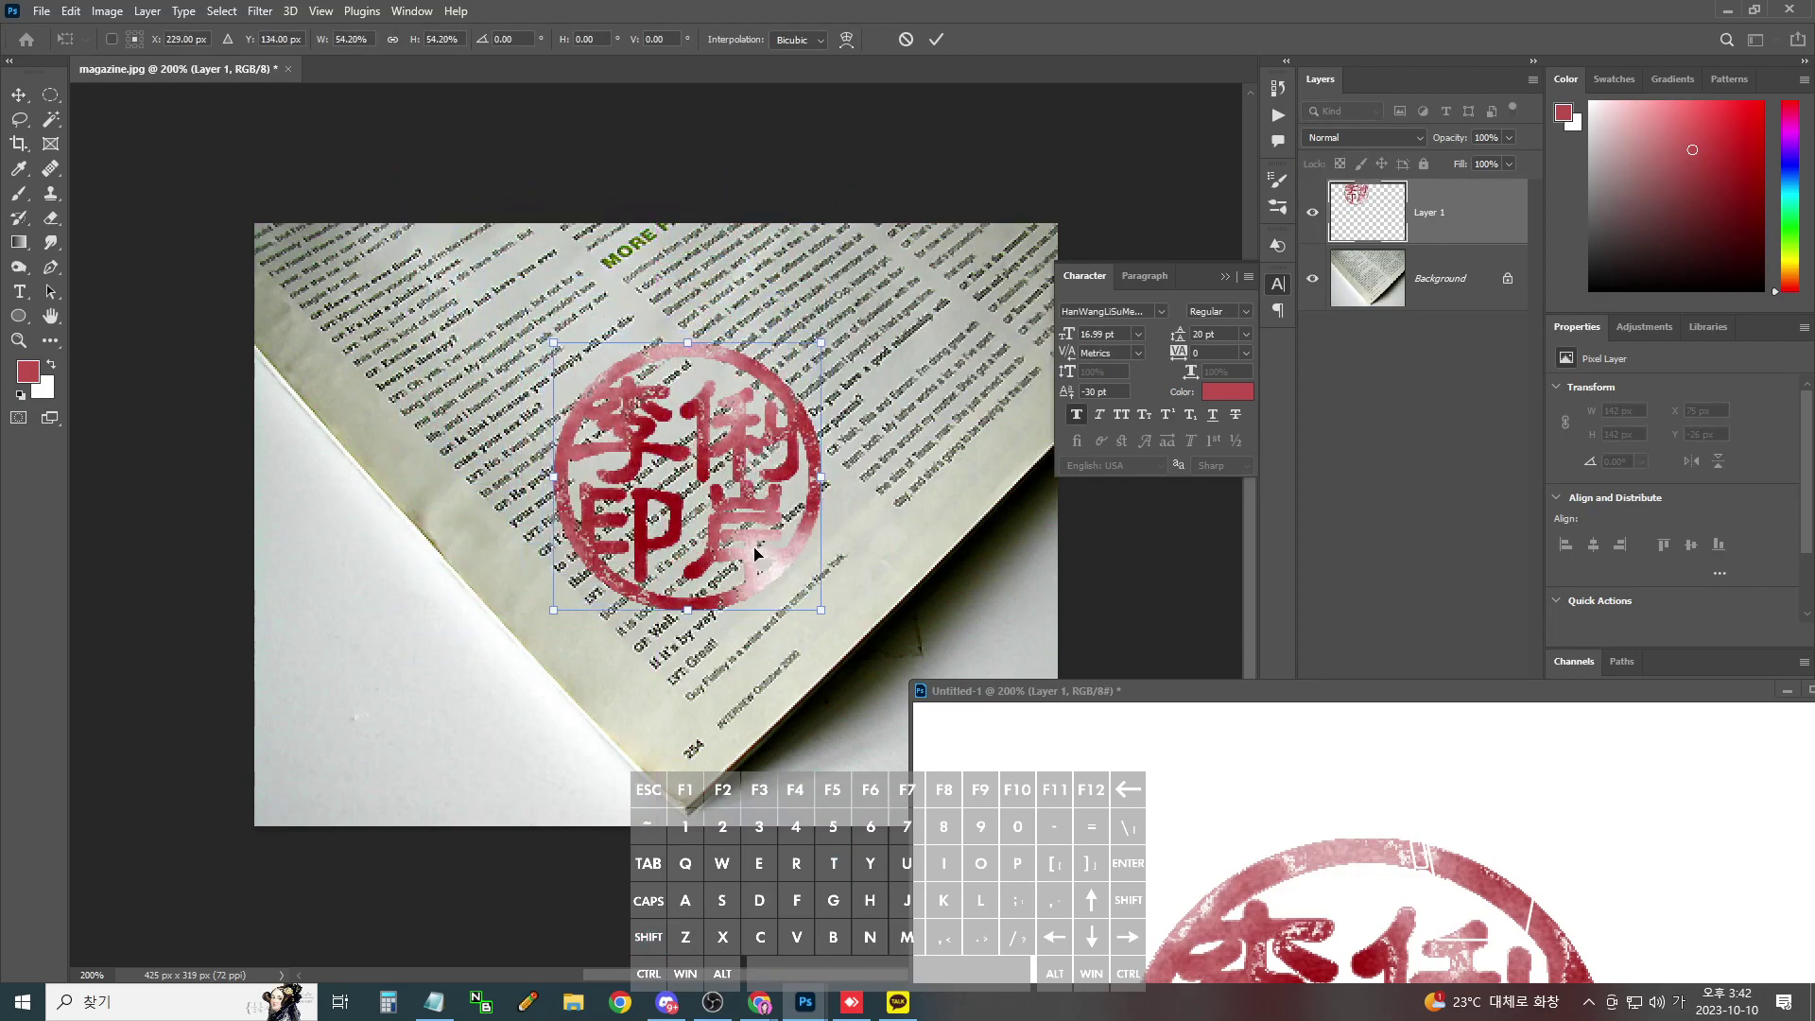
key(Return)
click(1384, 138)
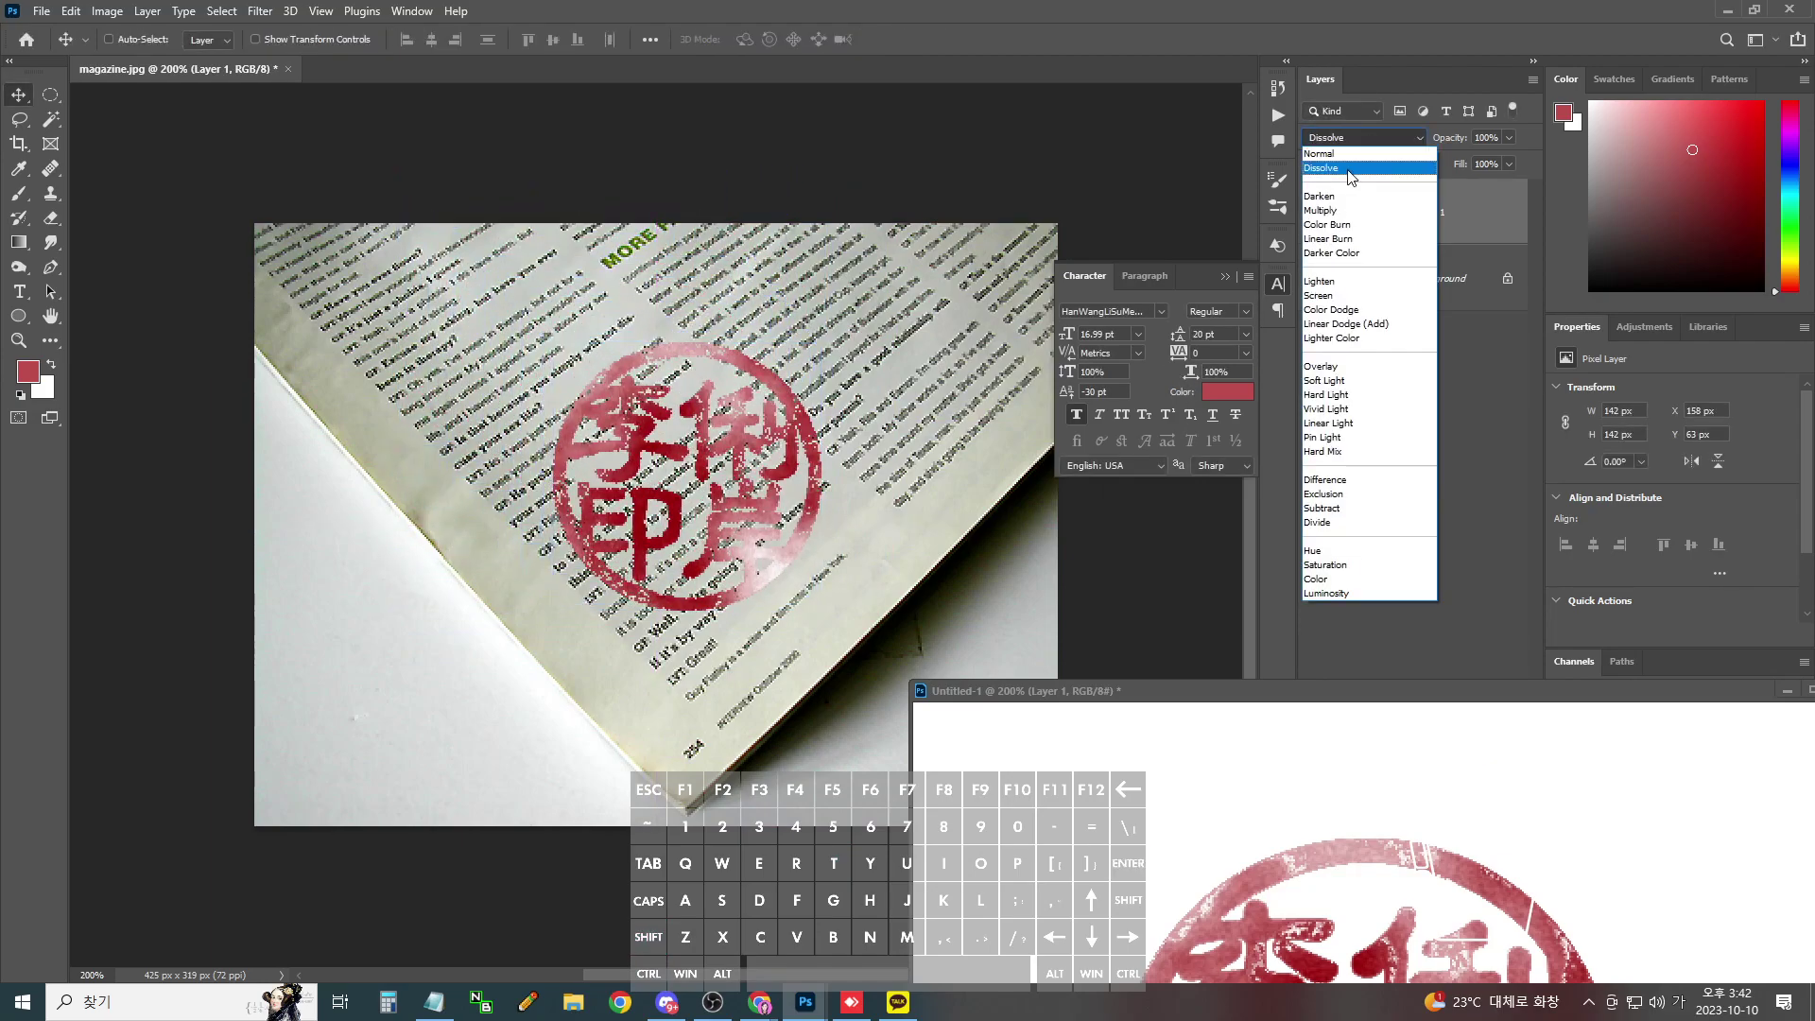
click(1328, 210)
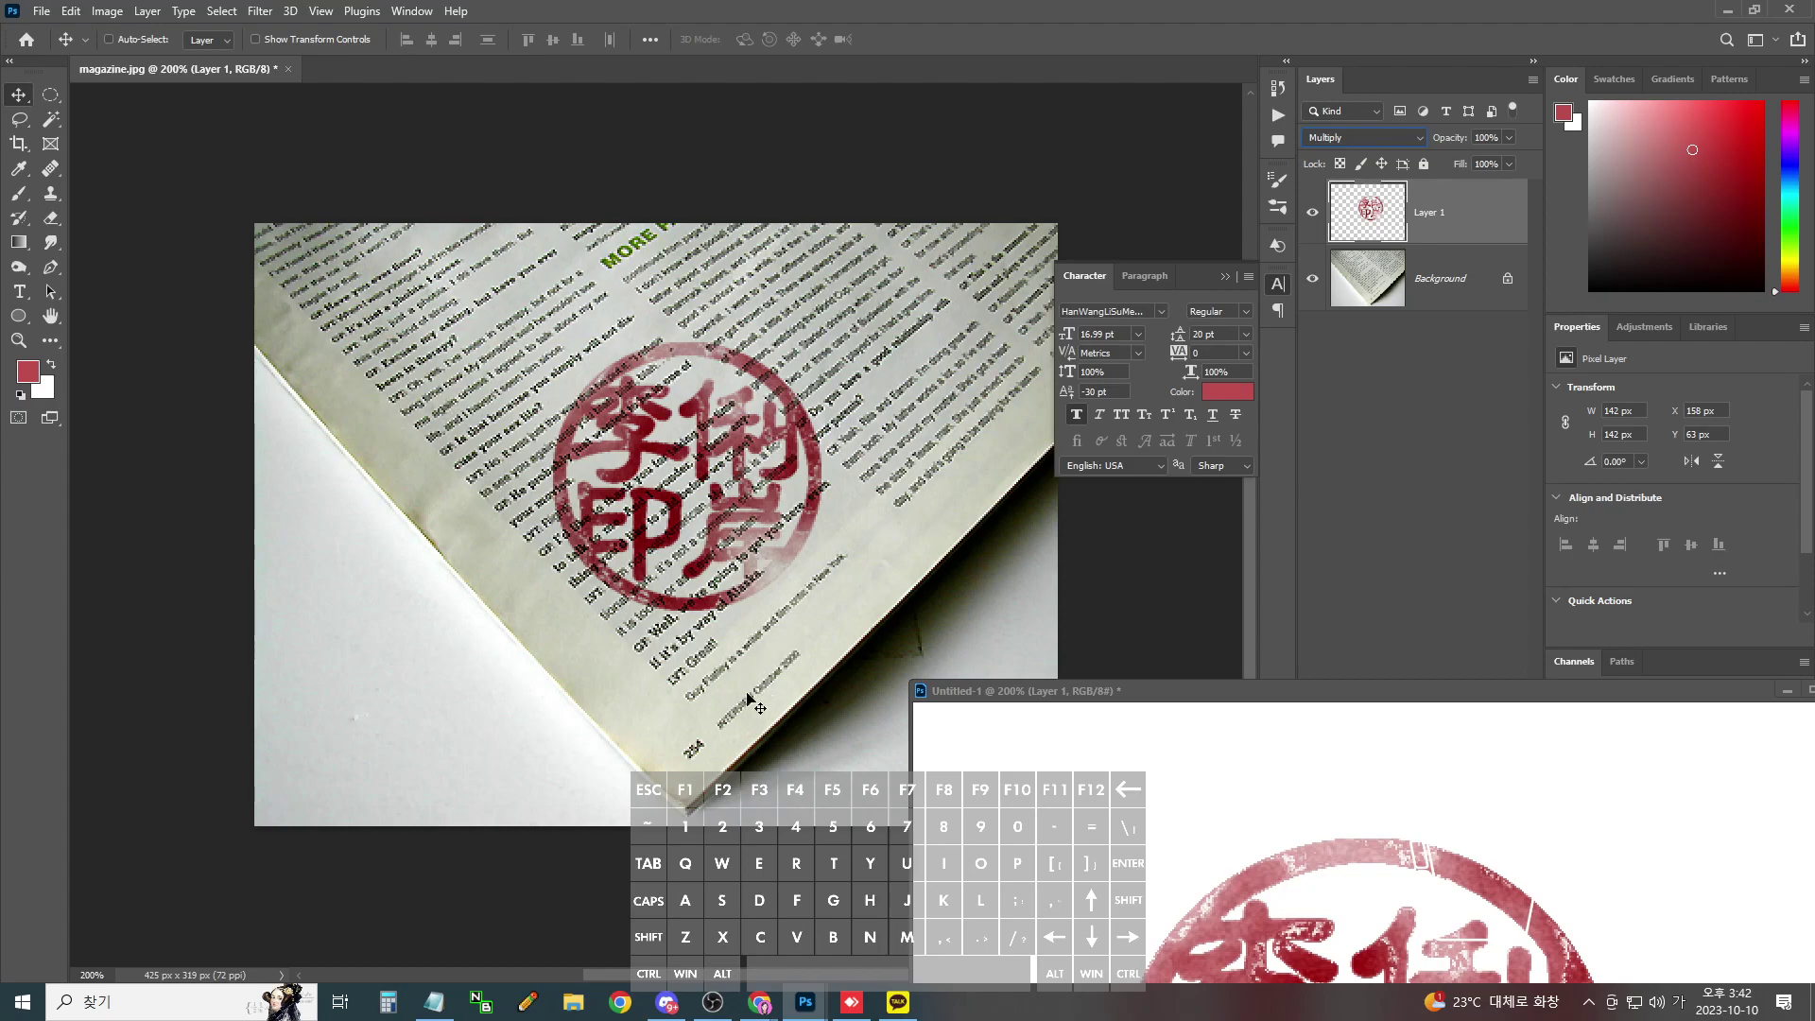
- Shrink the seal further to about 105 px and move it onto the text lines
key(ctrl+t)
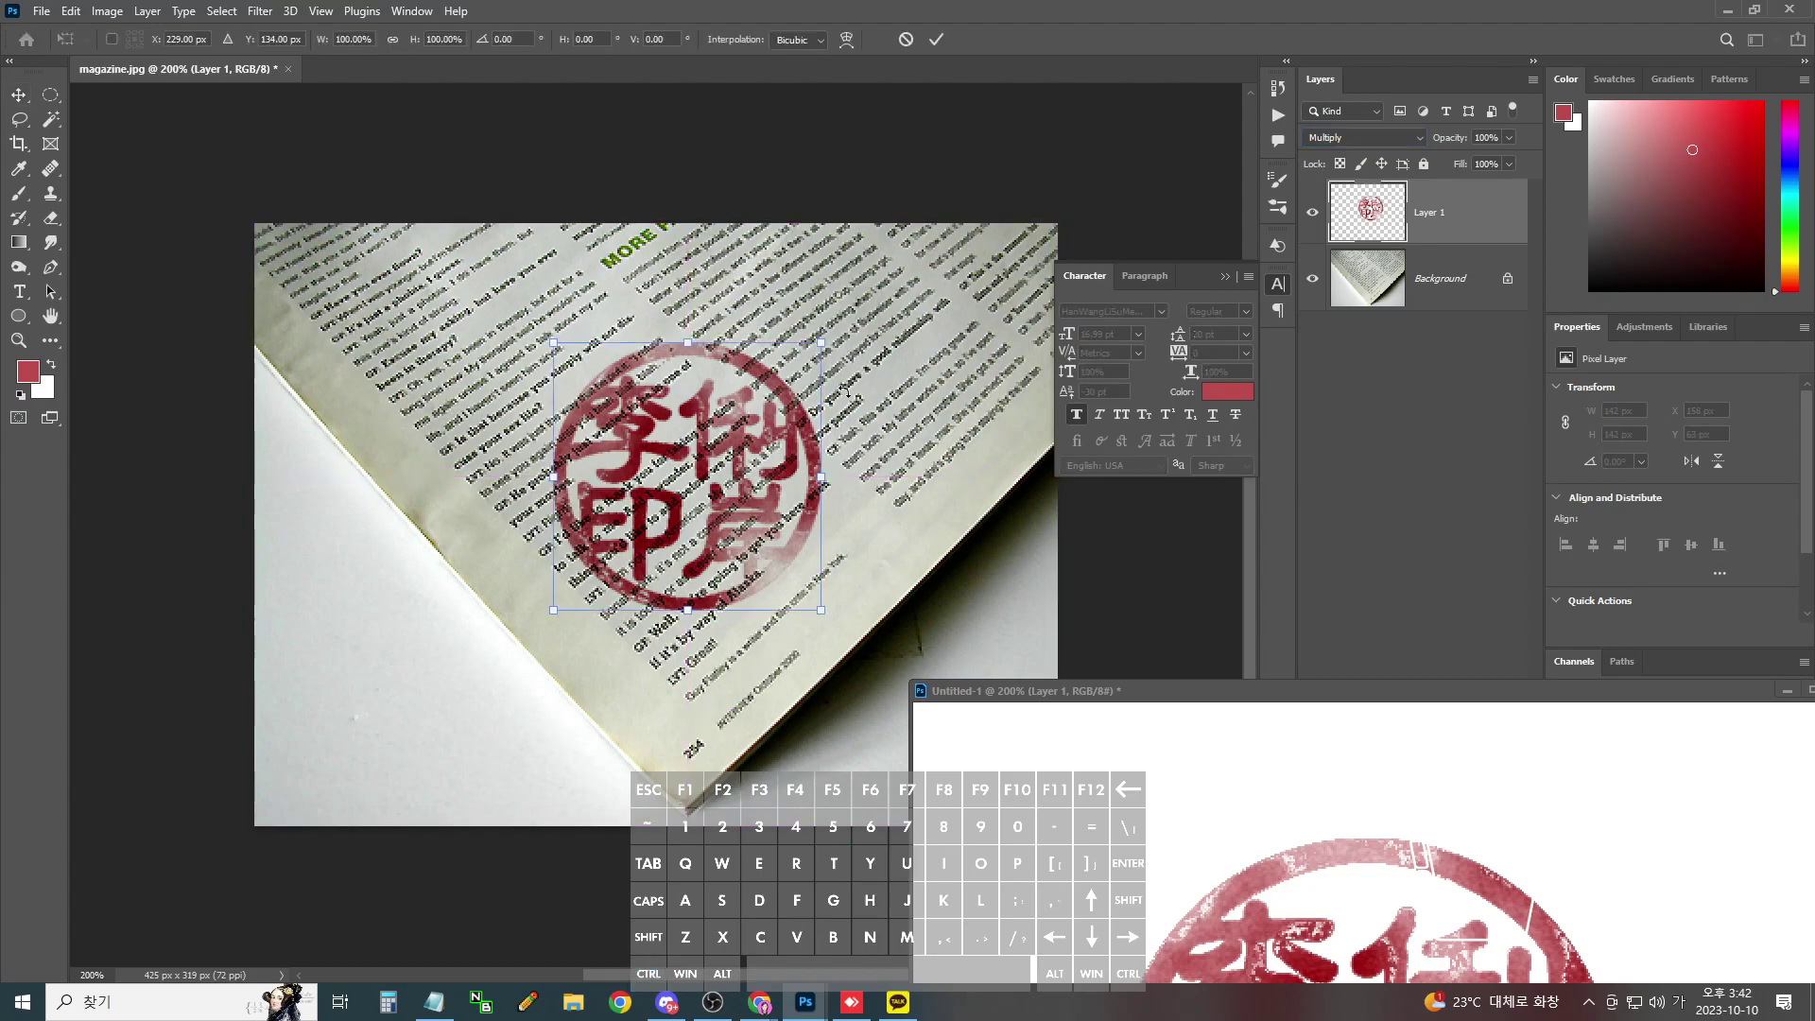
drag(820, 342, 626, 427)
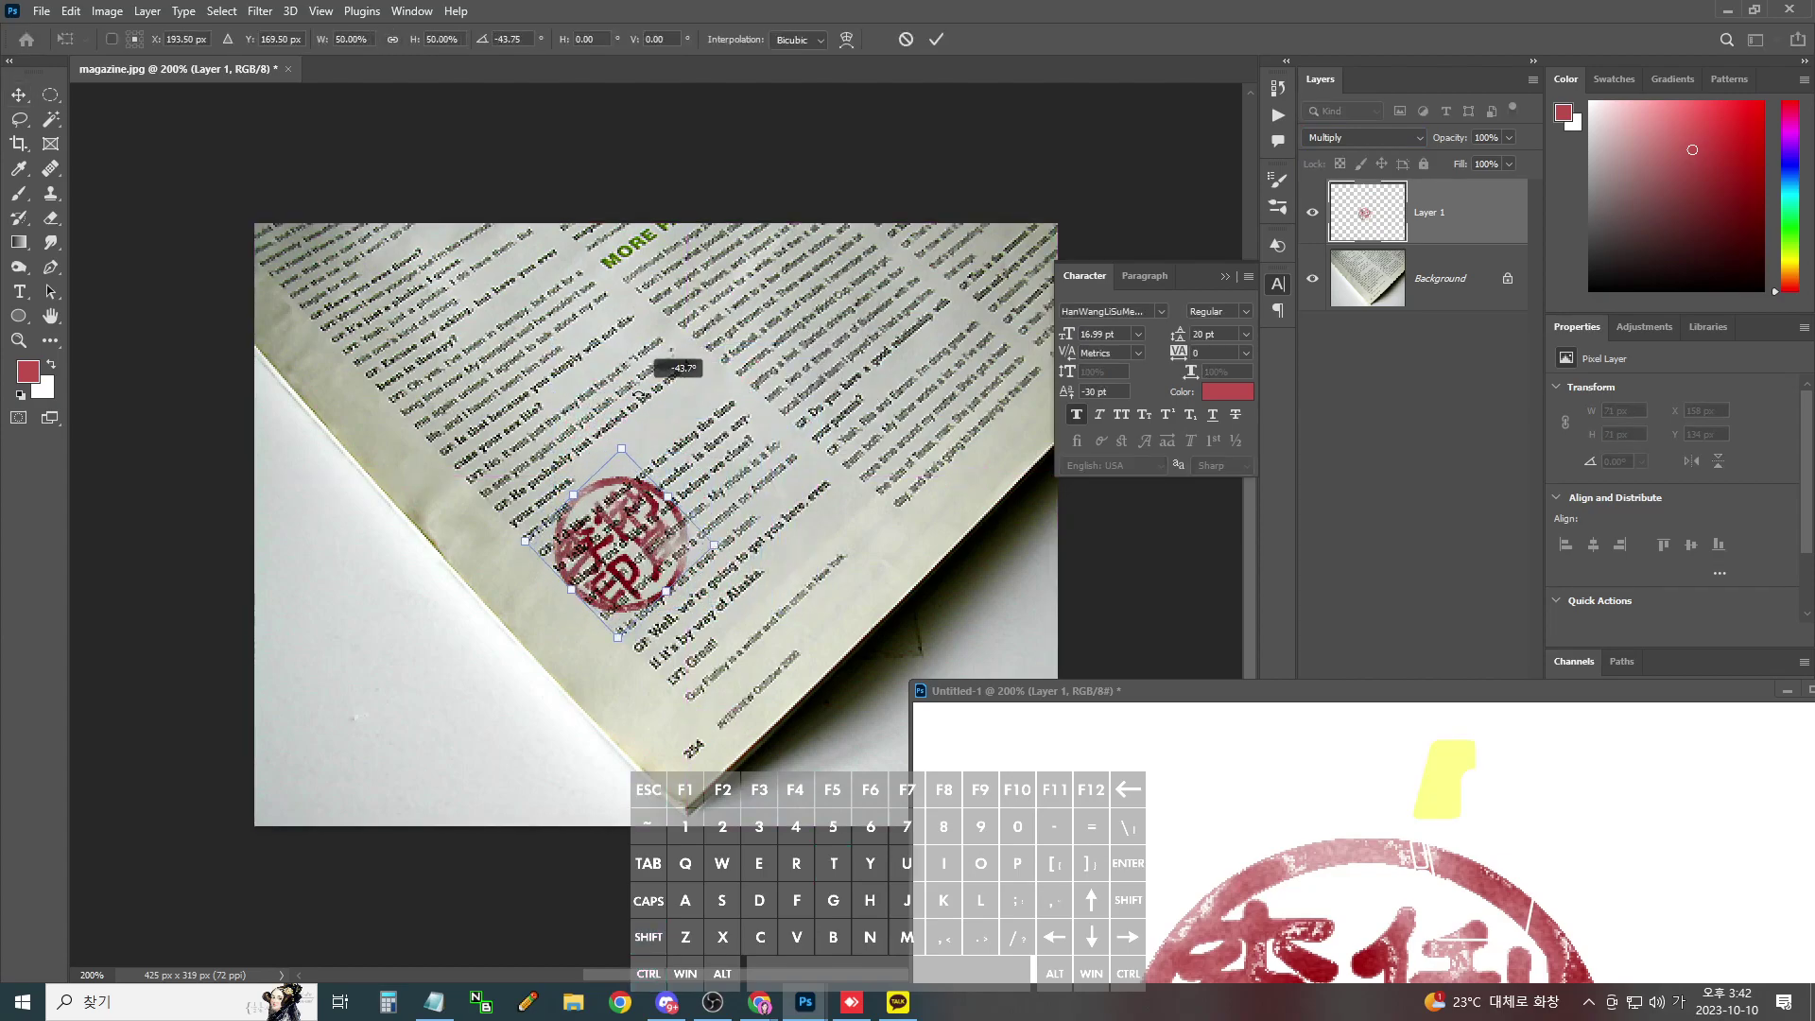
drag(631, 567, 642, 485)
key(Return)
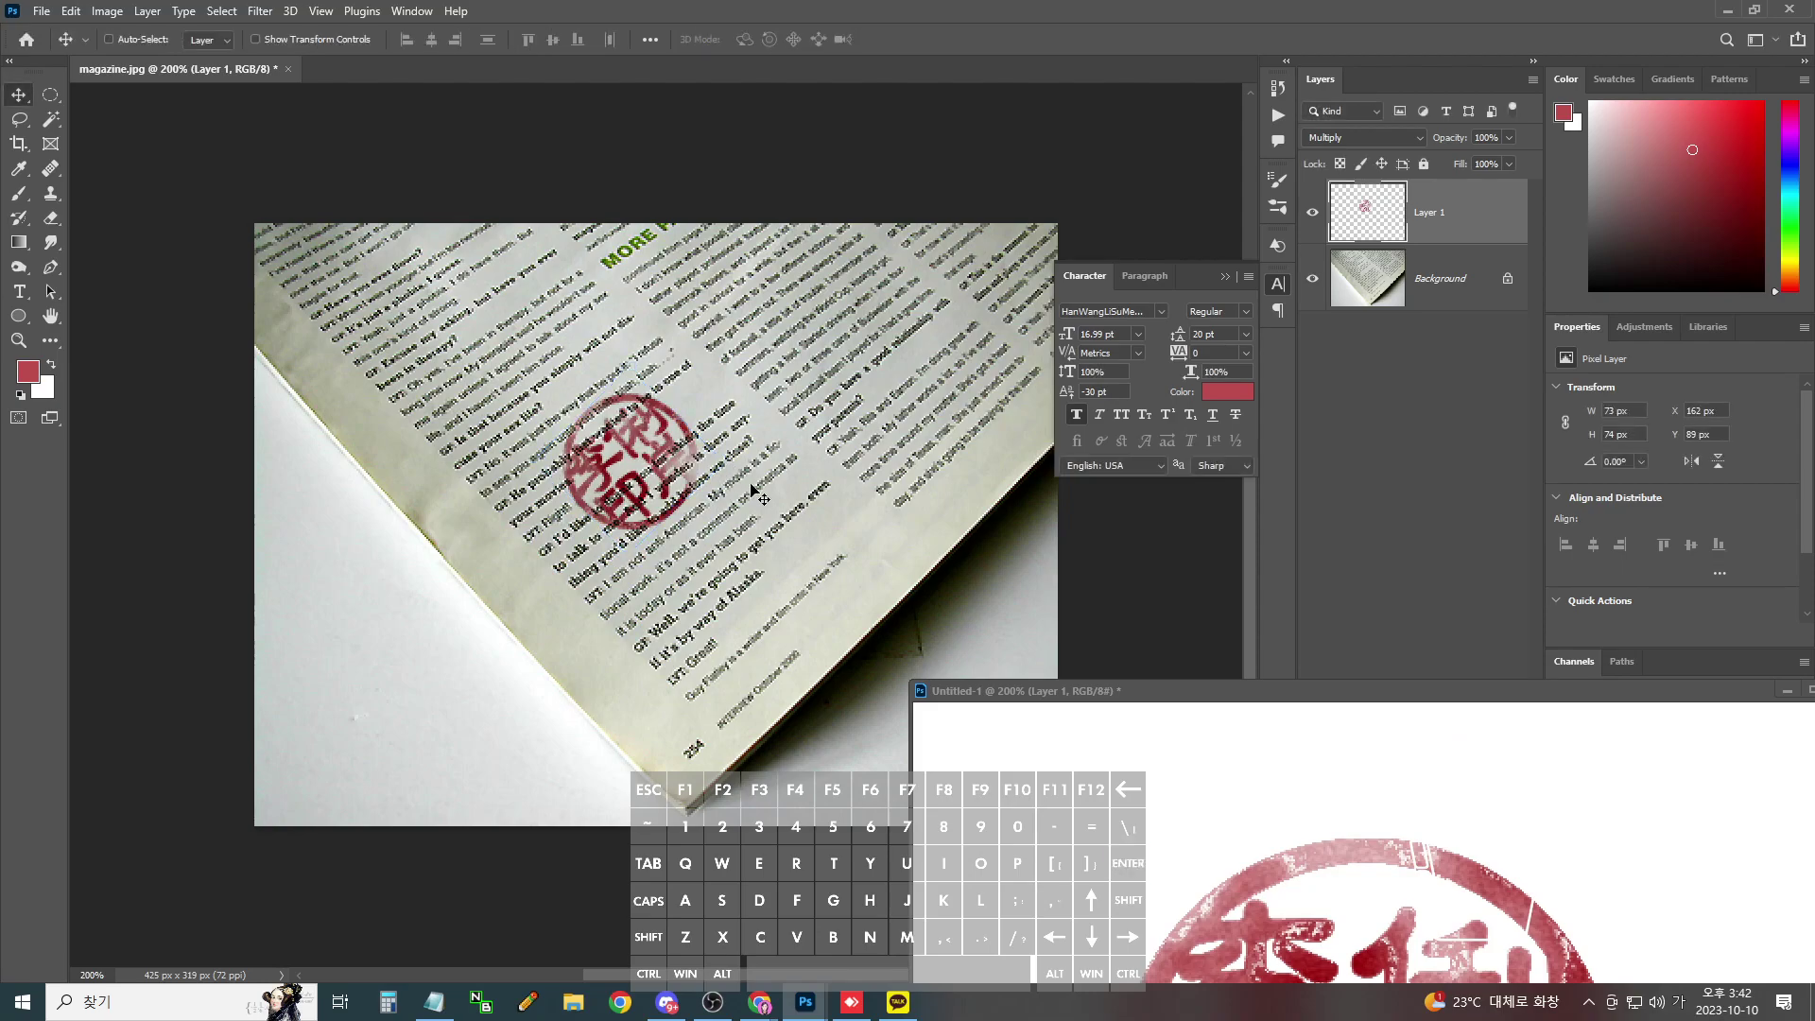
- Adjust the seal with Brightness/Contrast: brightness -20, contrast 100
key(ctrl+plus)
key(ctrl+plus)
key(alt+i)
key(j)
key(c)
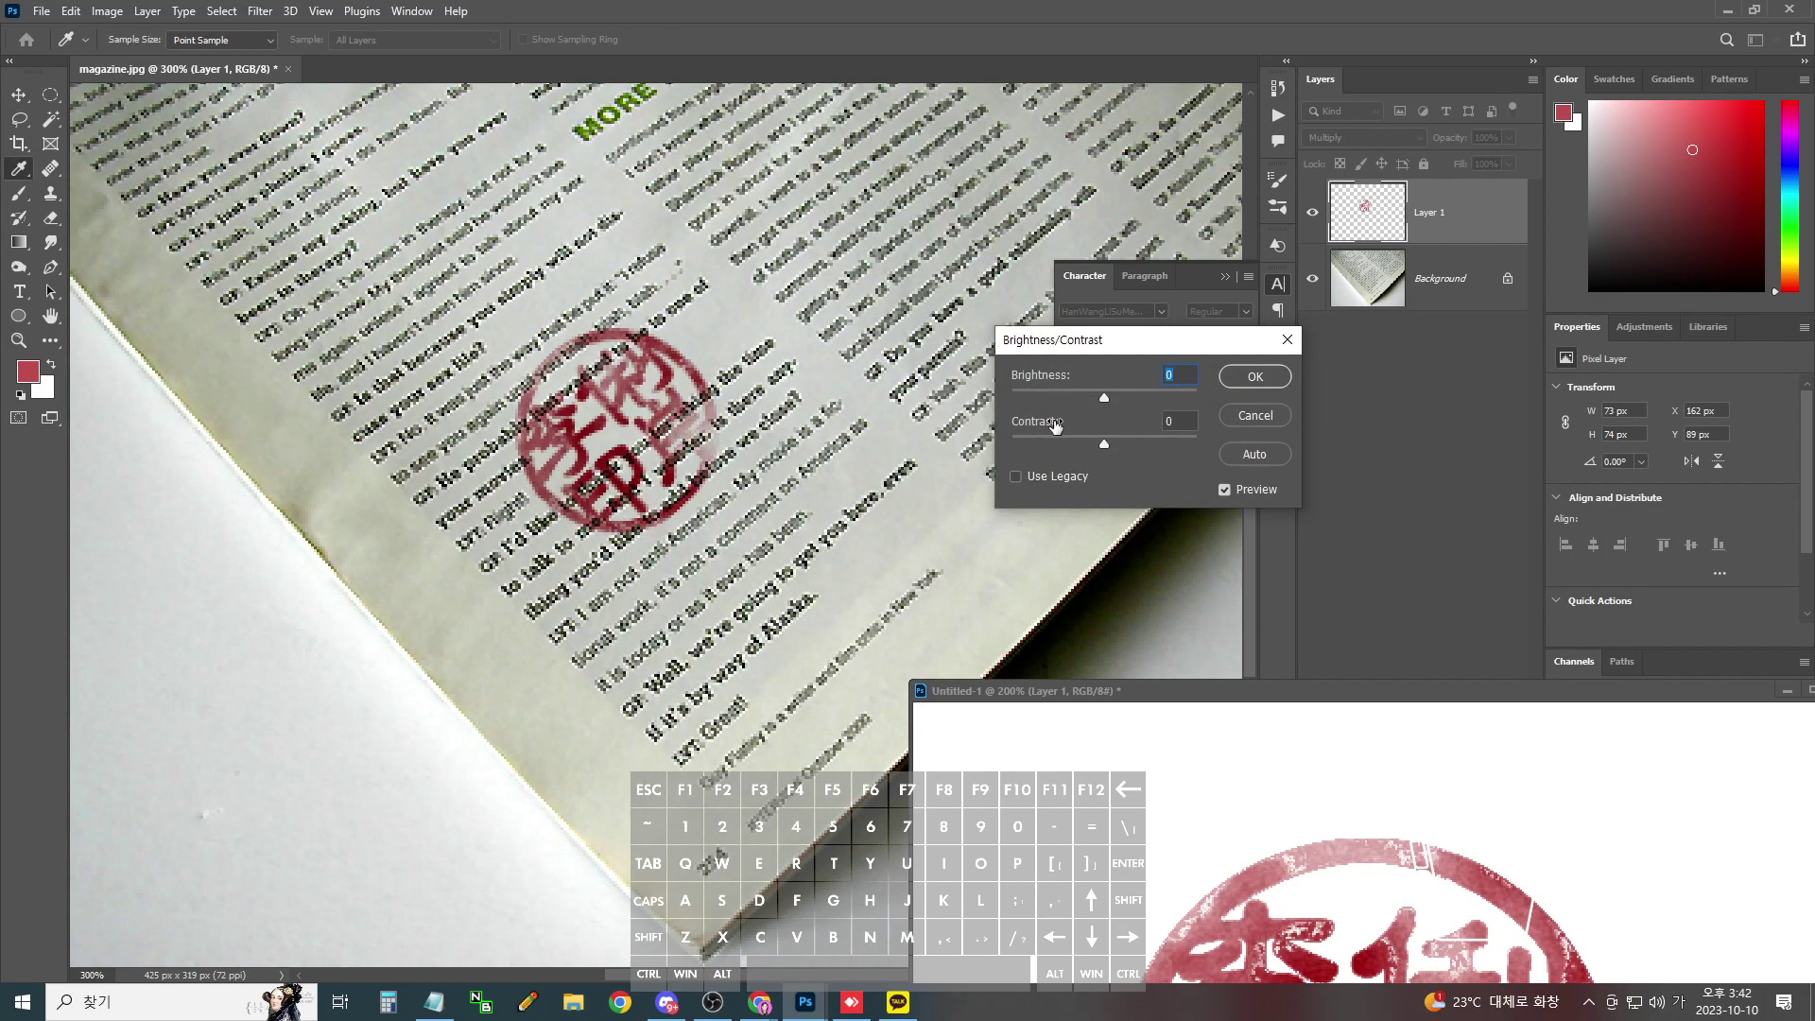
drag(1102, 398, 1284, 429)
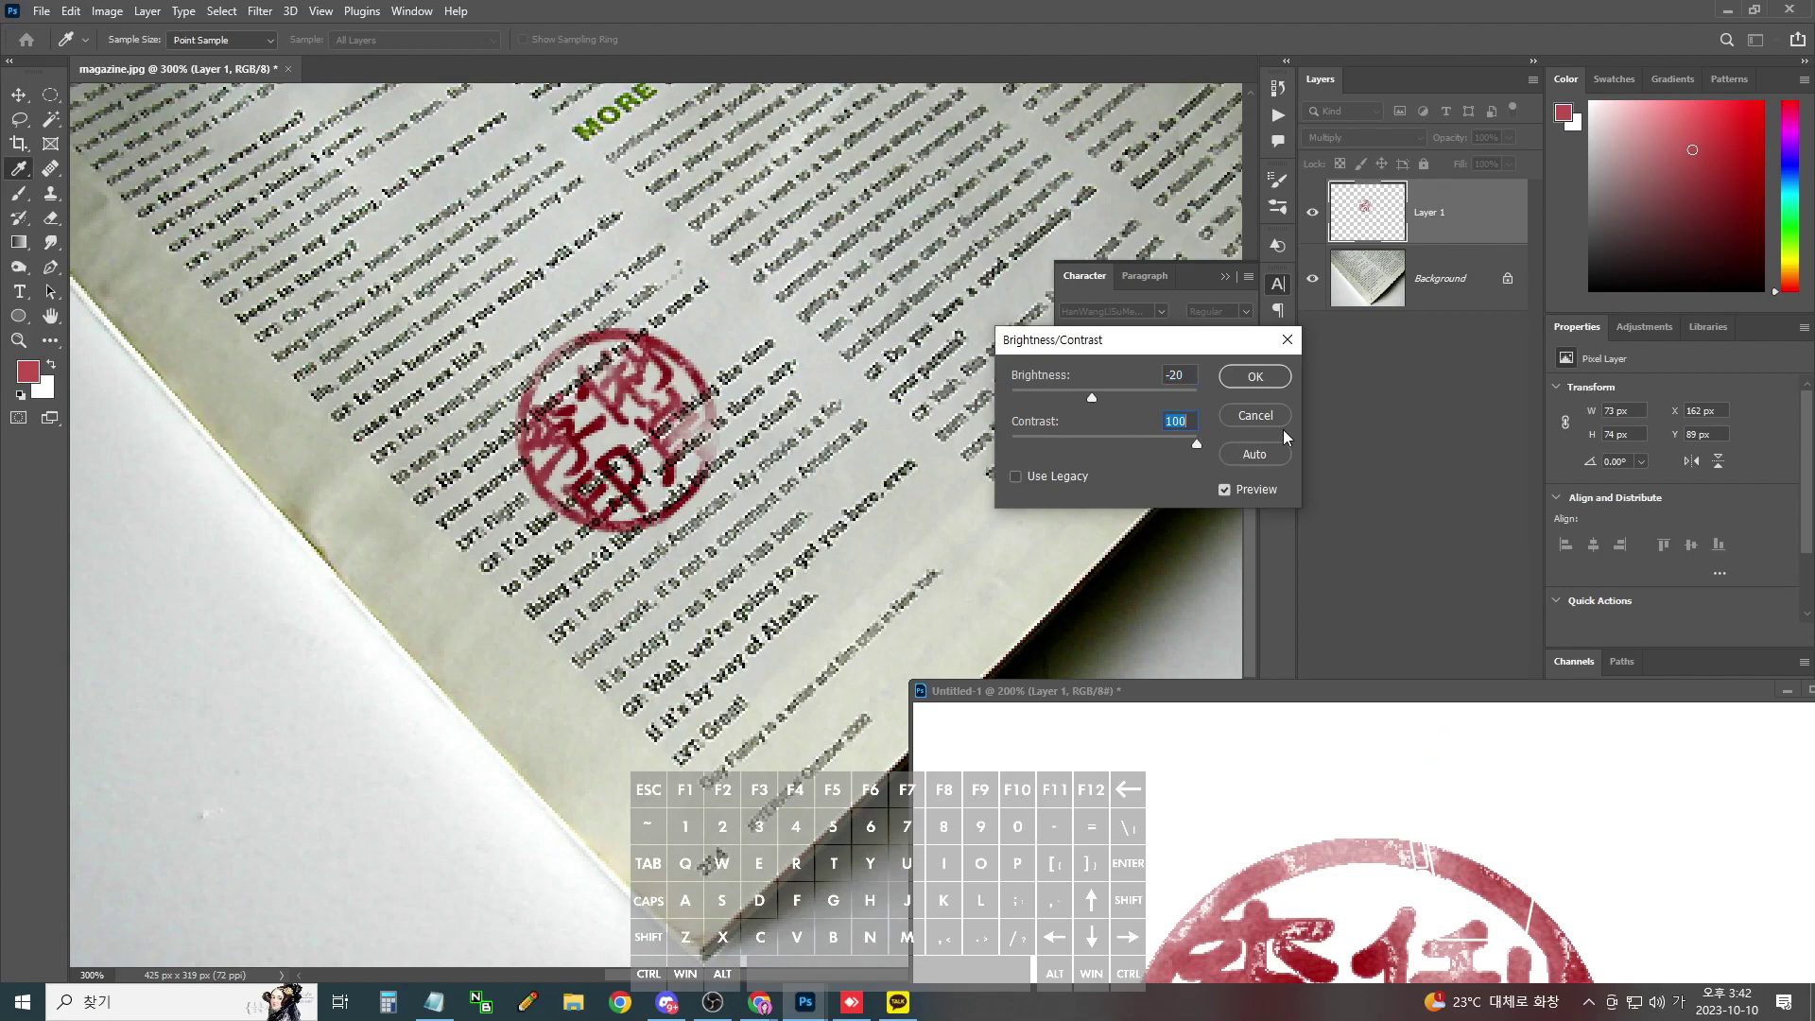
click(1254, 376)
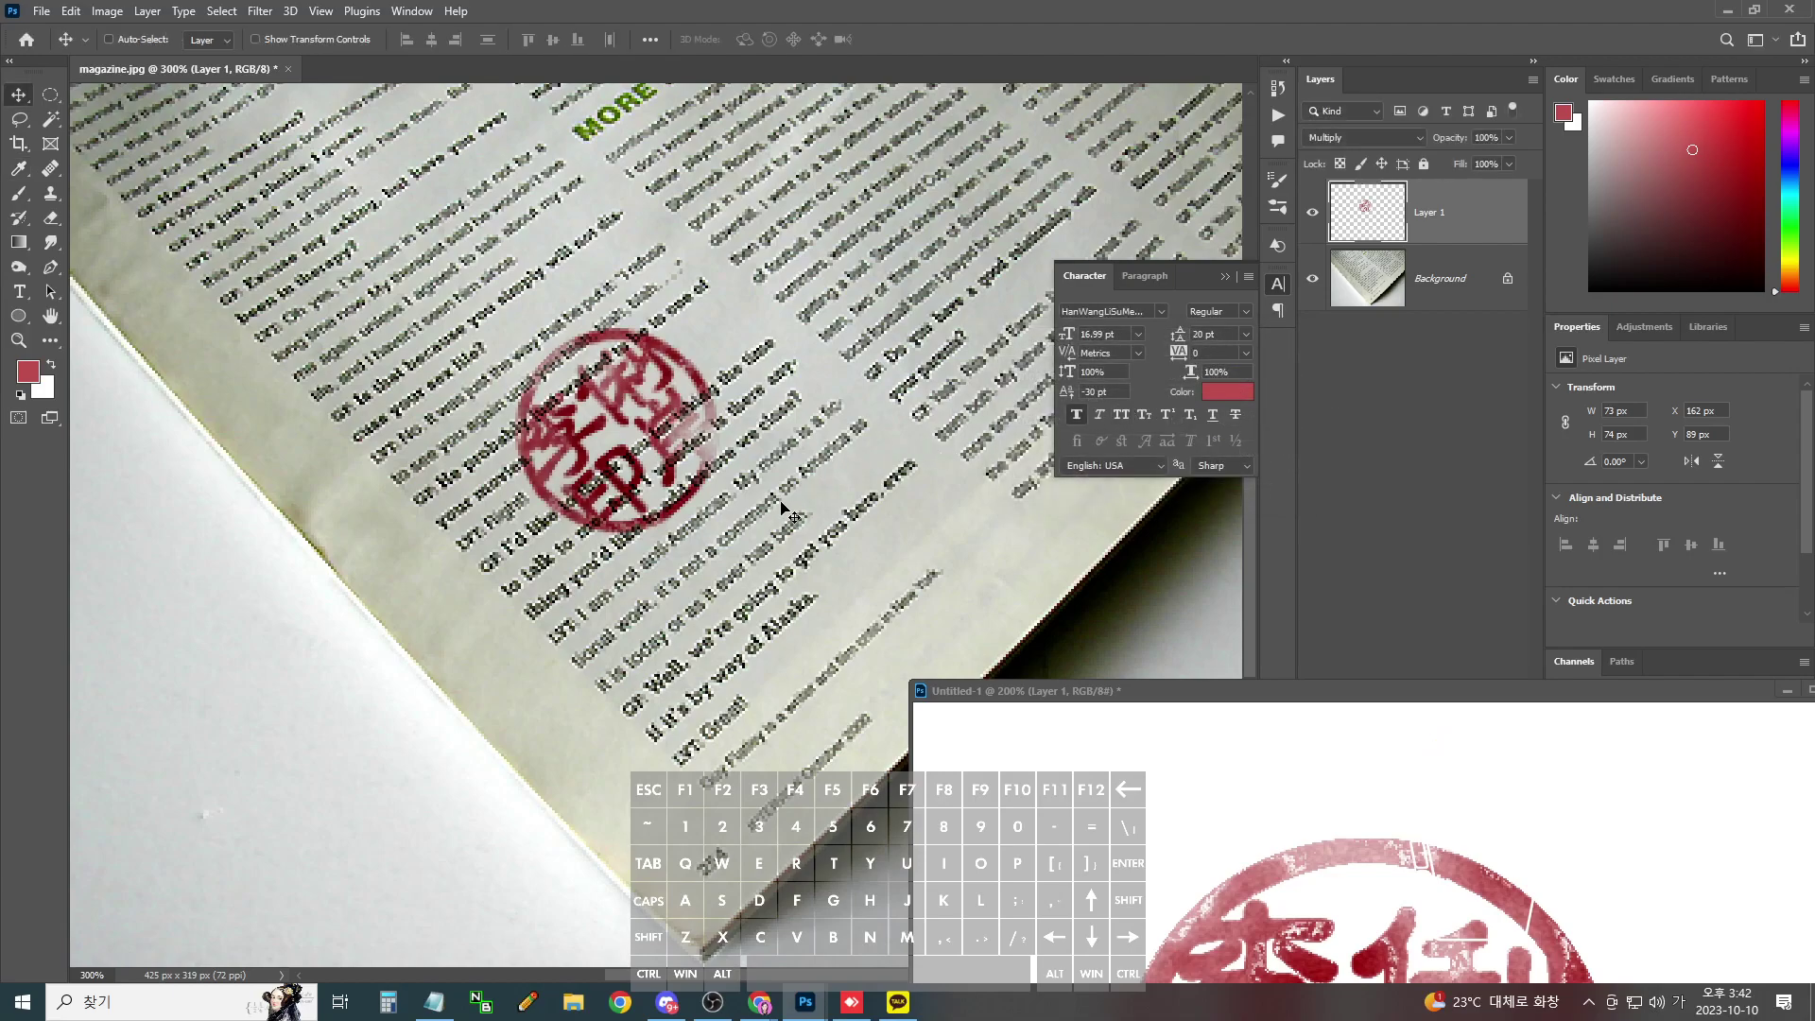
key(ctrl+minus)
- Bring the seal document forward and start a Save As to the desktop, then cancel it
drag(1127, 699, 486, 184)
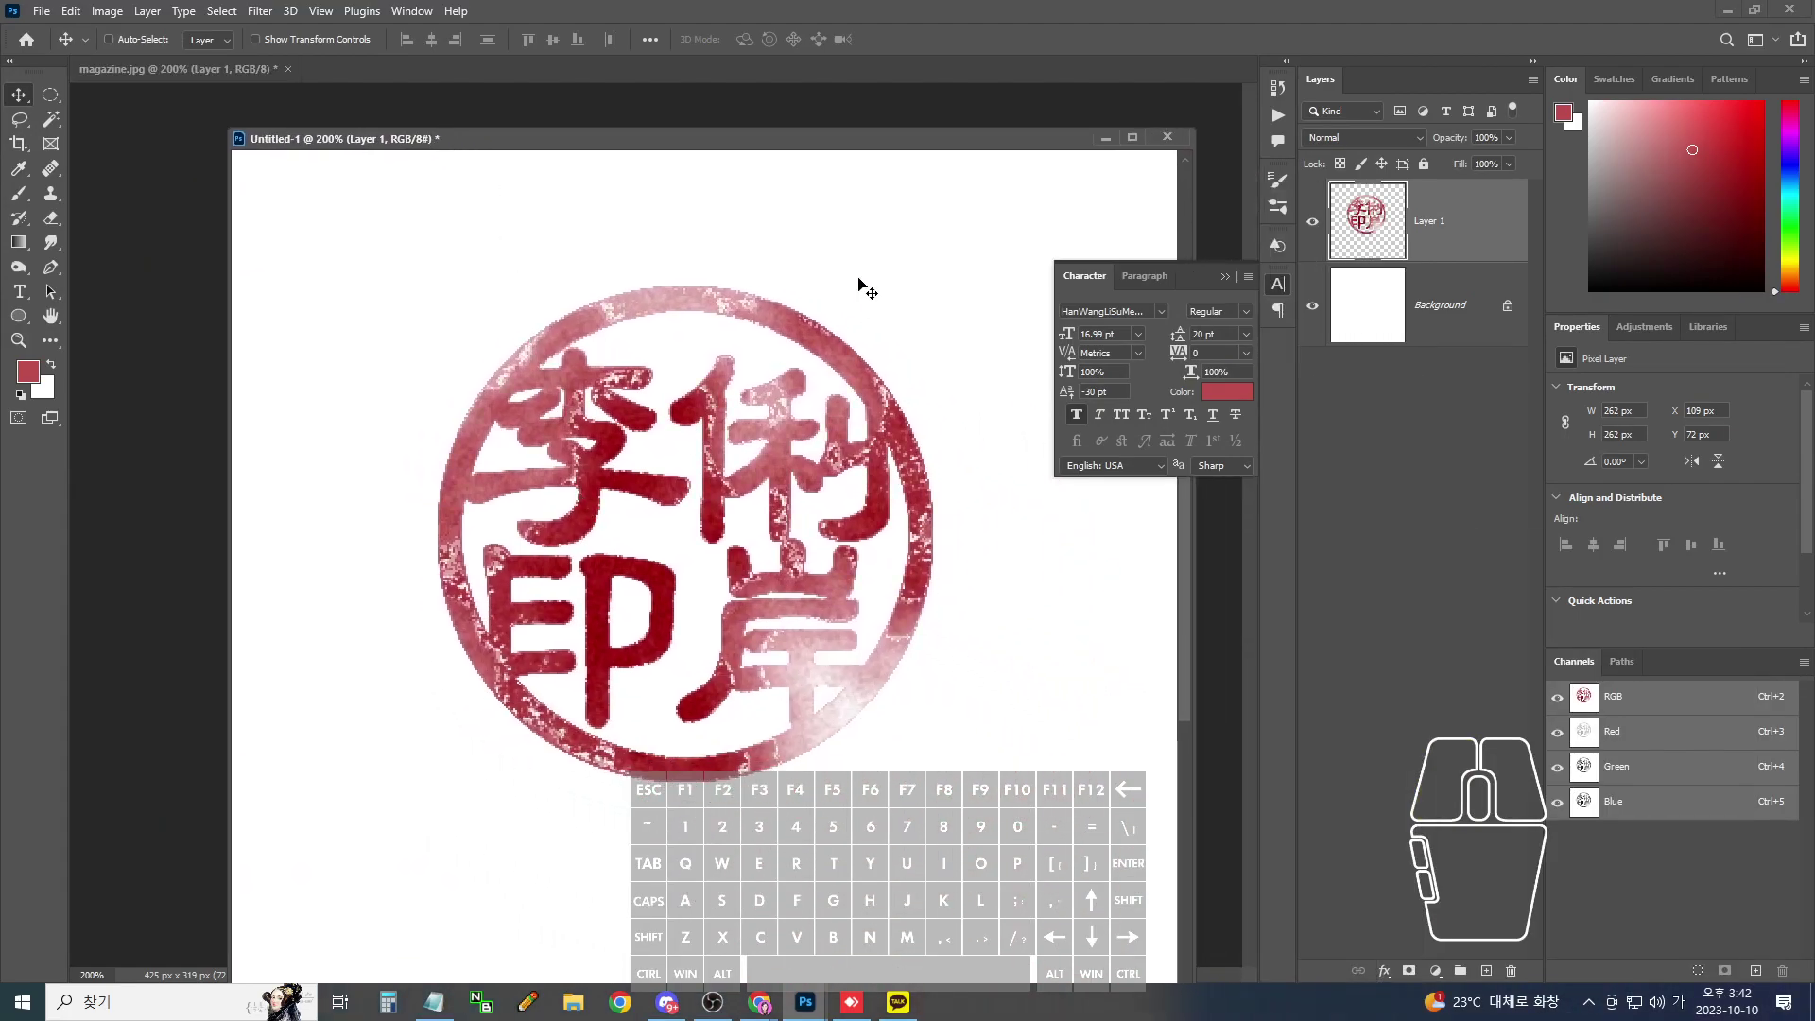
click(41, 10)
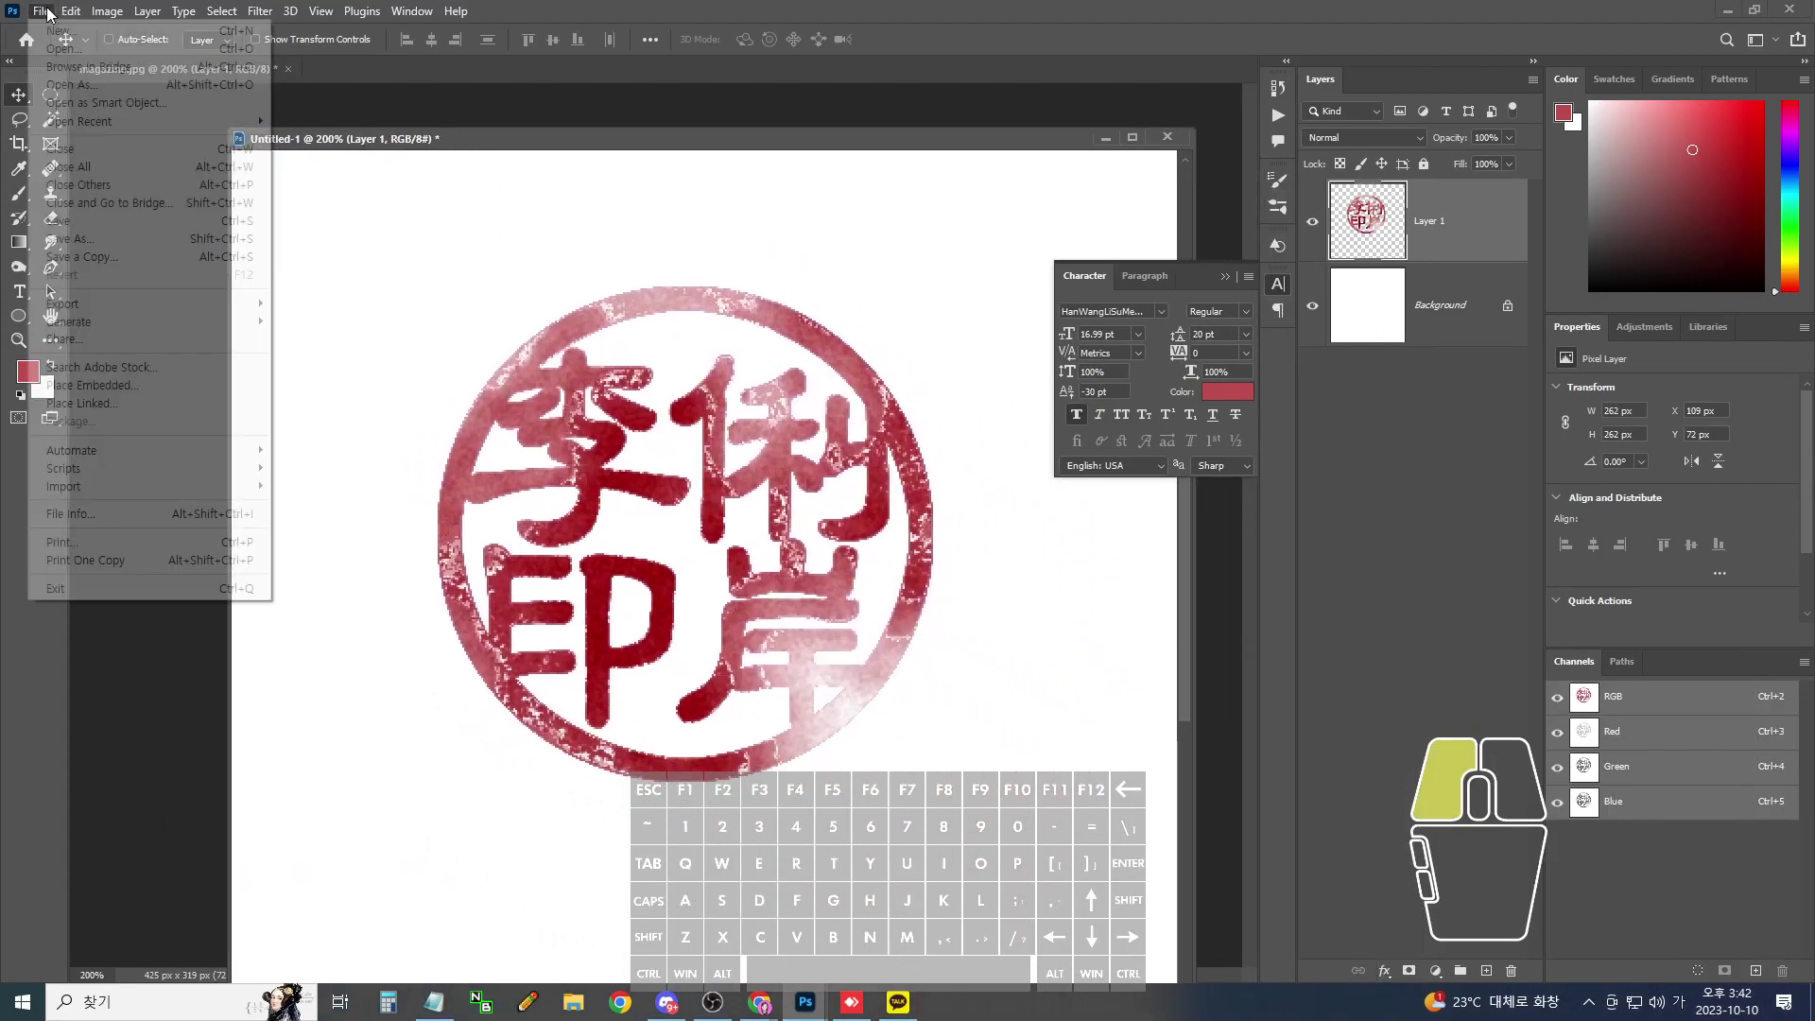
click(79, 241)
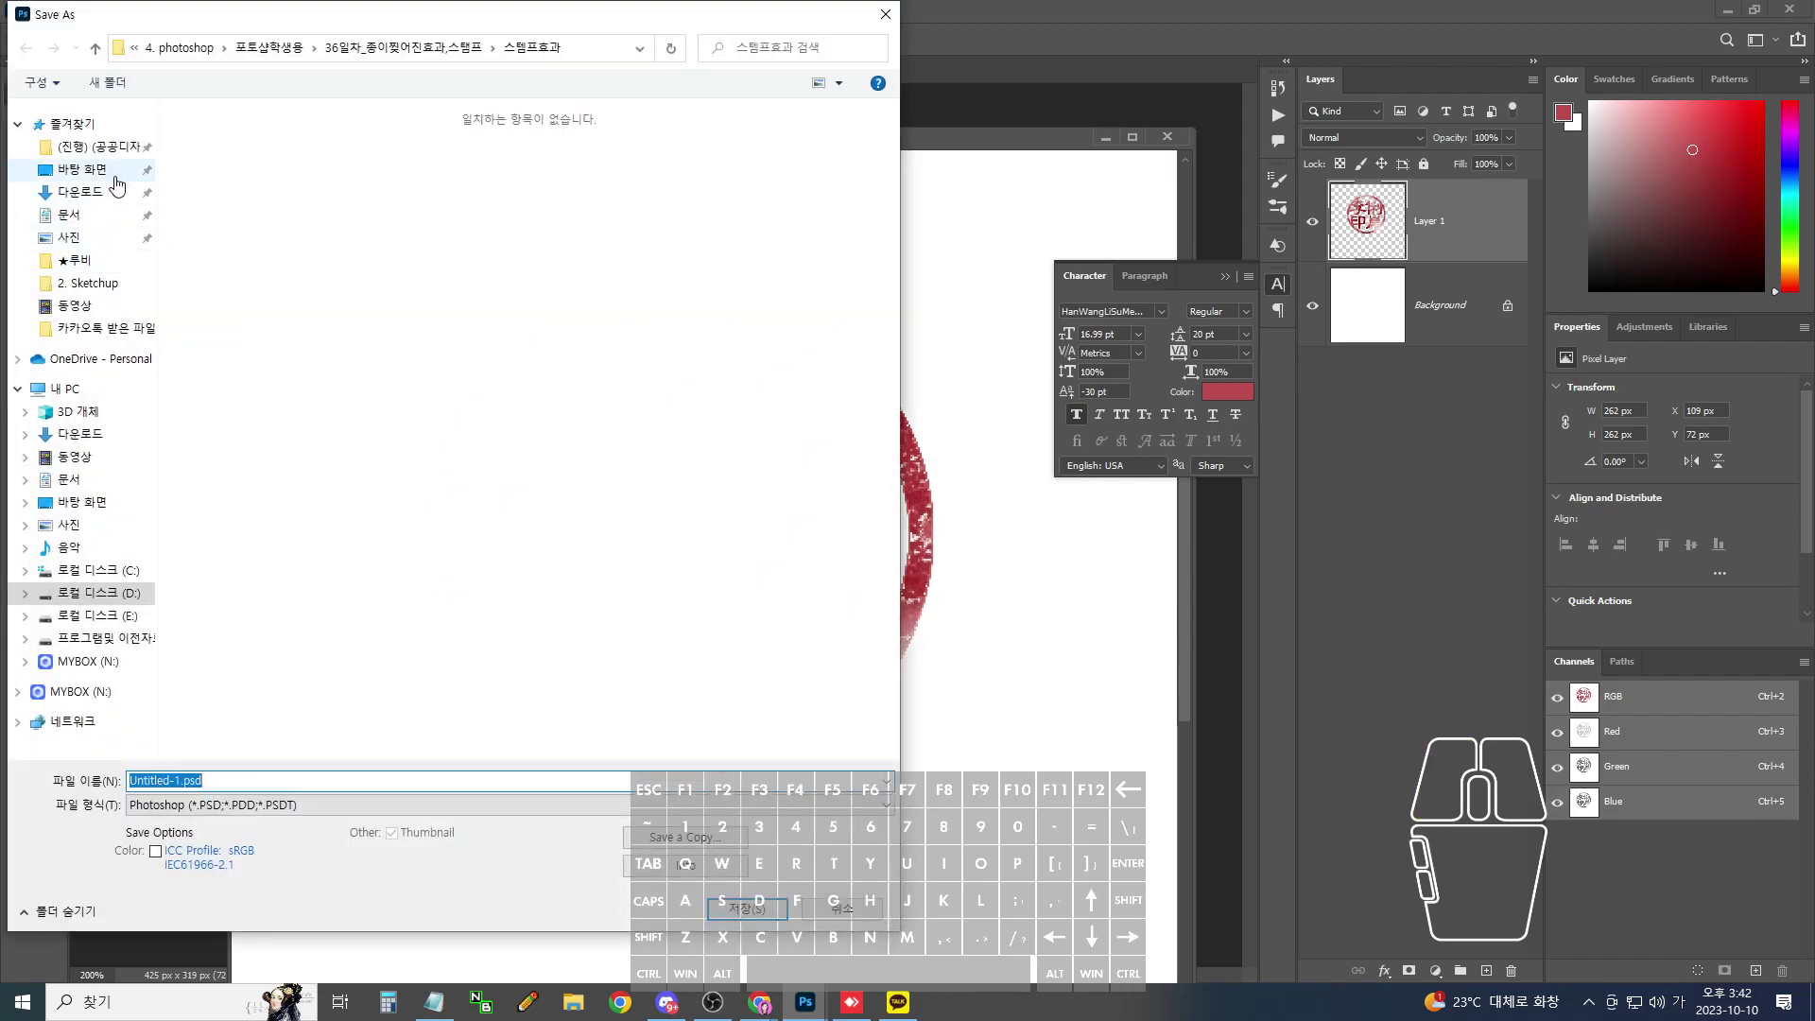
click(83, 170)
click(350, 806)
click(350, 806)
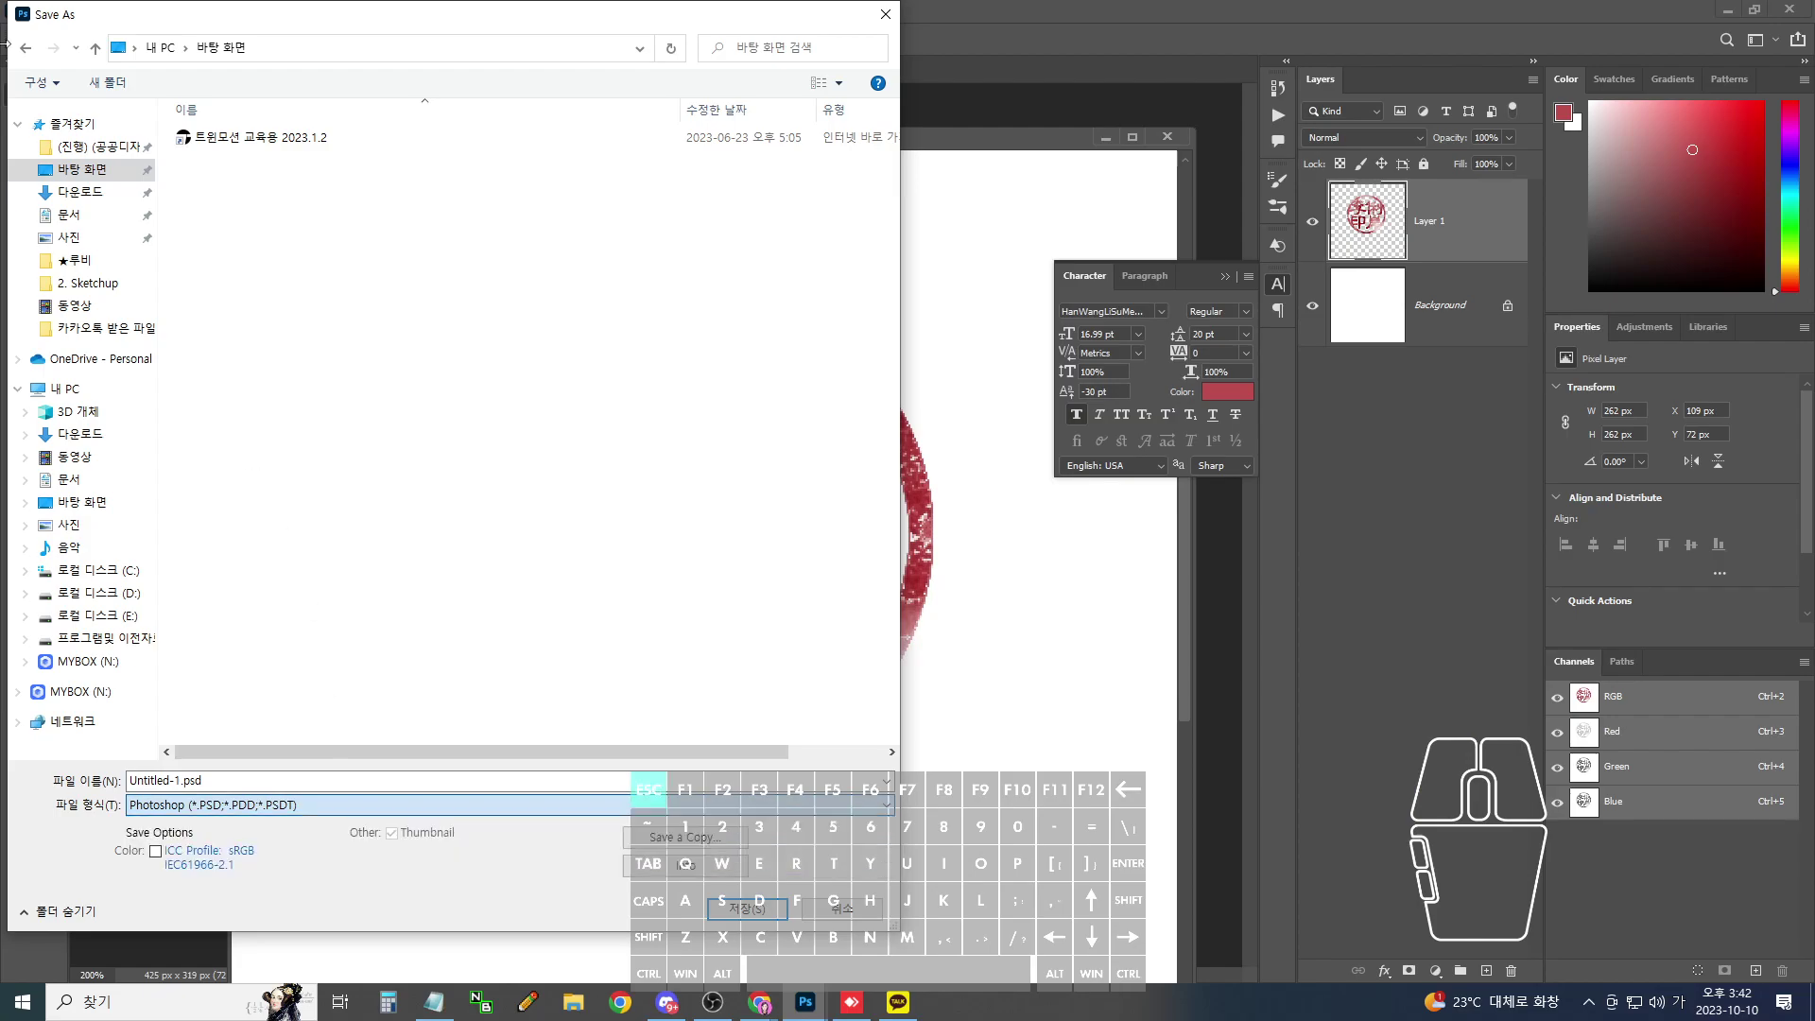
key(Escape)
- Save a copy of the seal as a JPEG in the Desktop folder
click(42, 10)
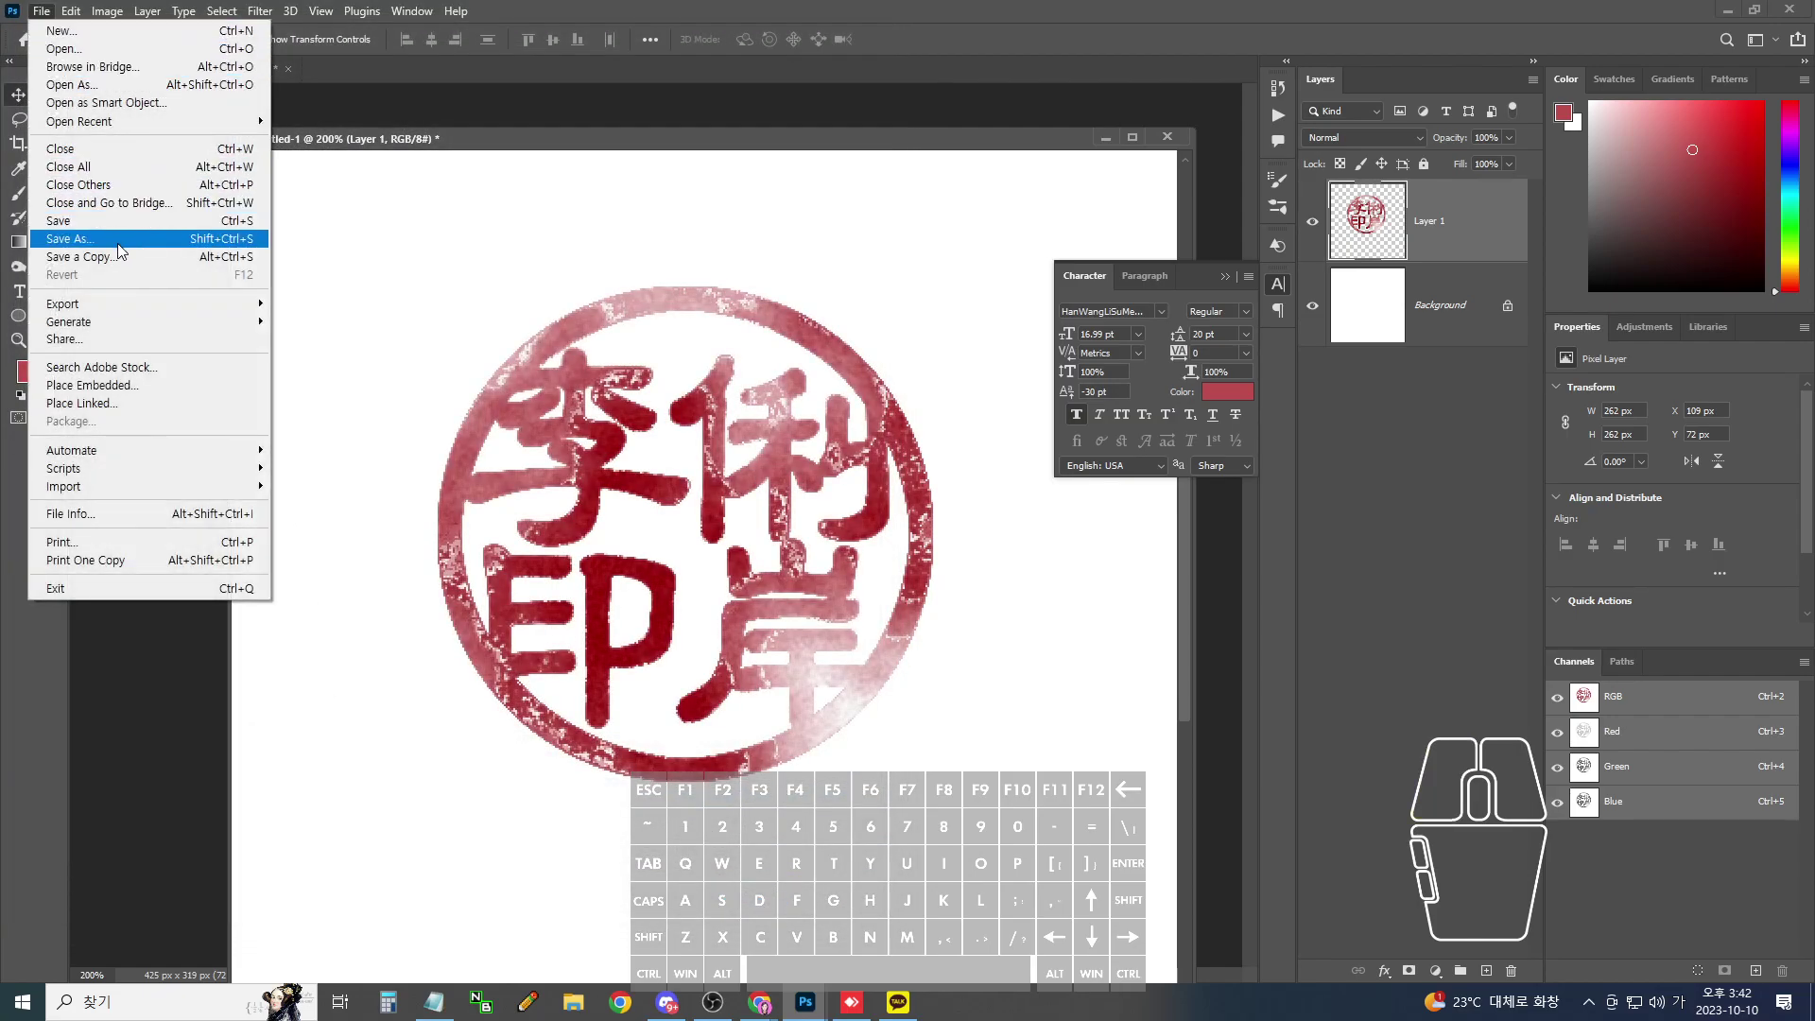
click(79, 256)
click(173, 802)
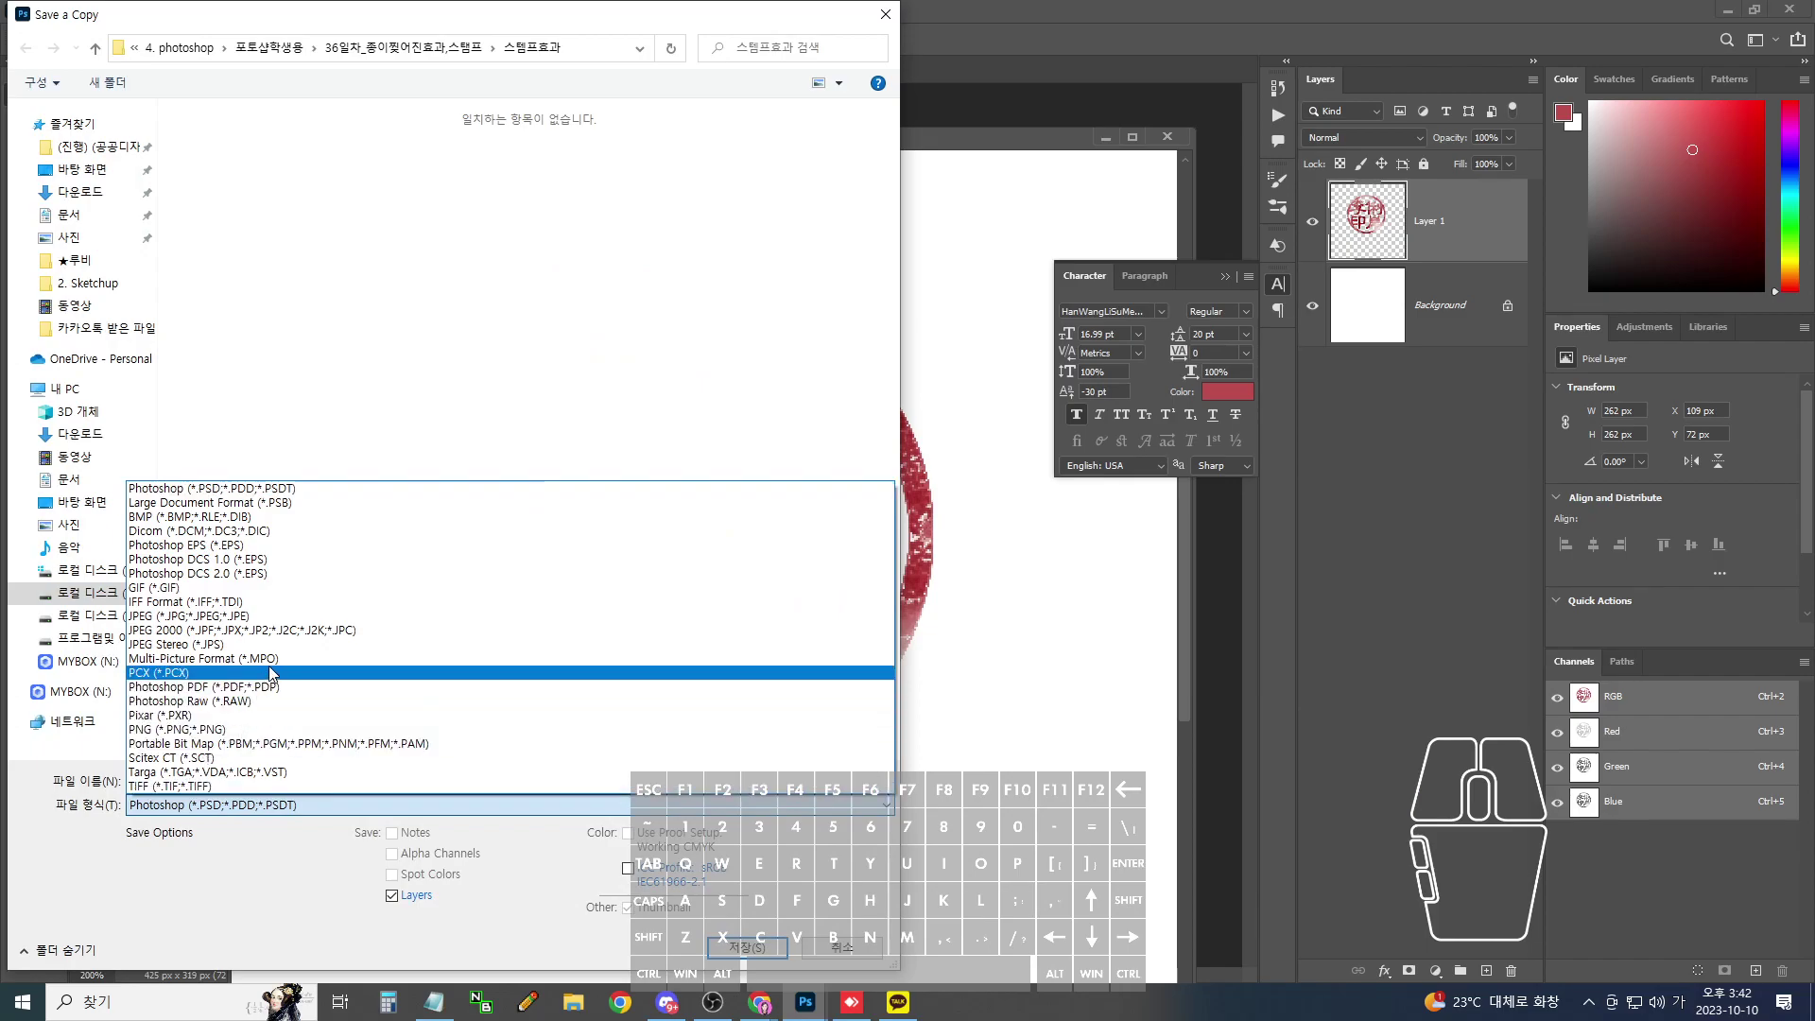
click(274, 616)
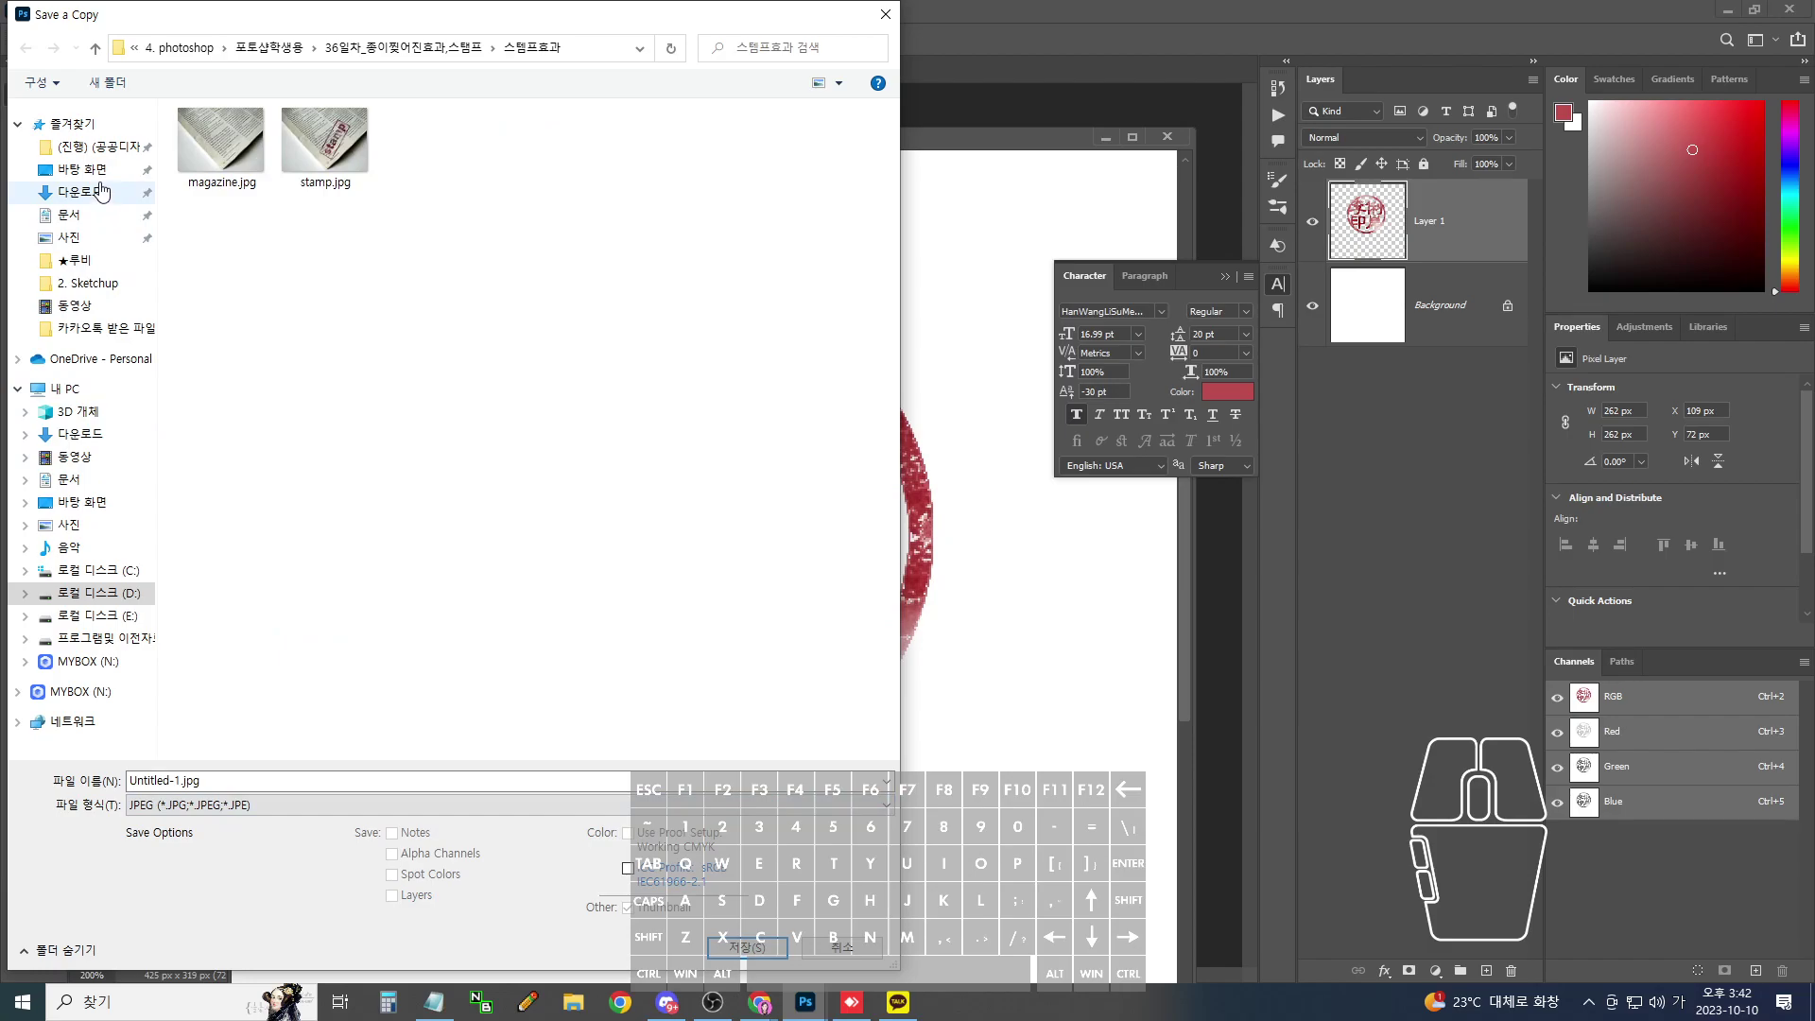
click(83, 169)
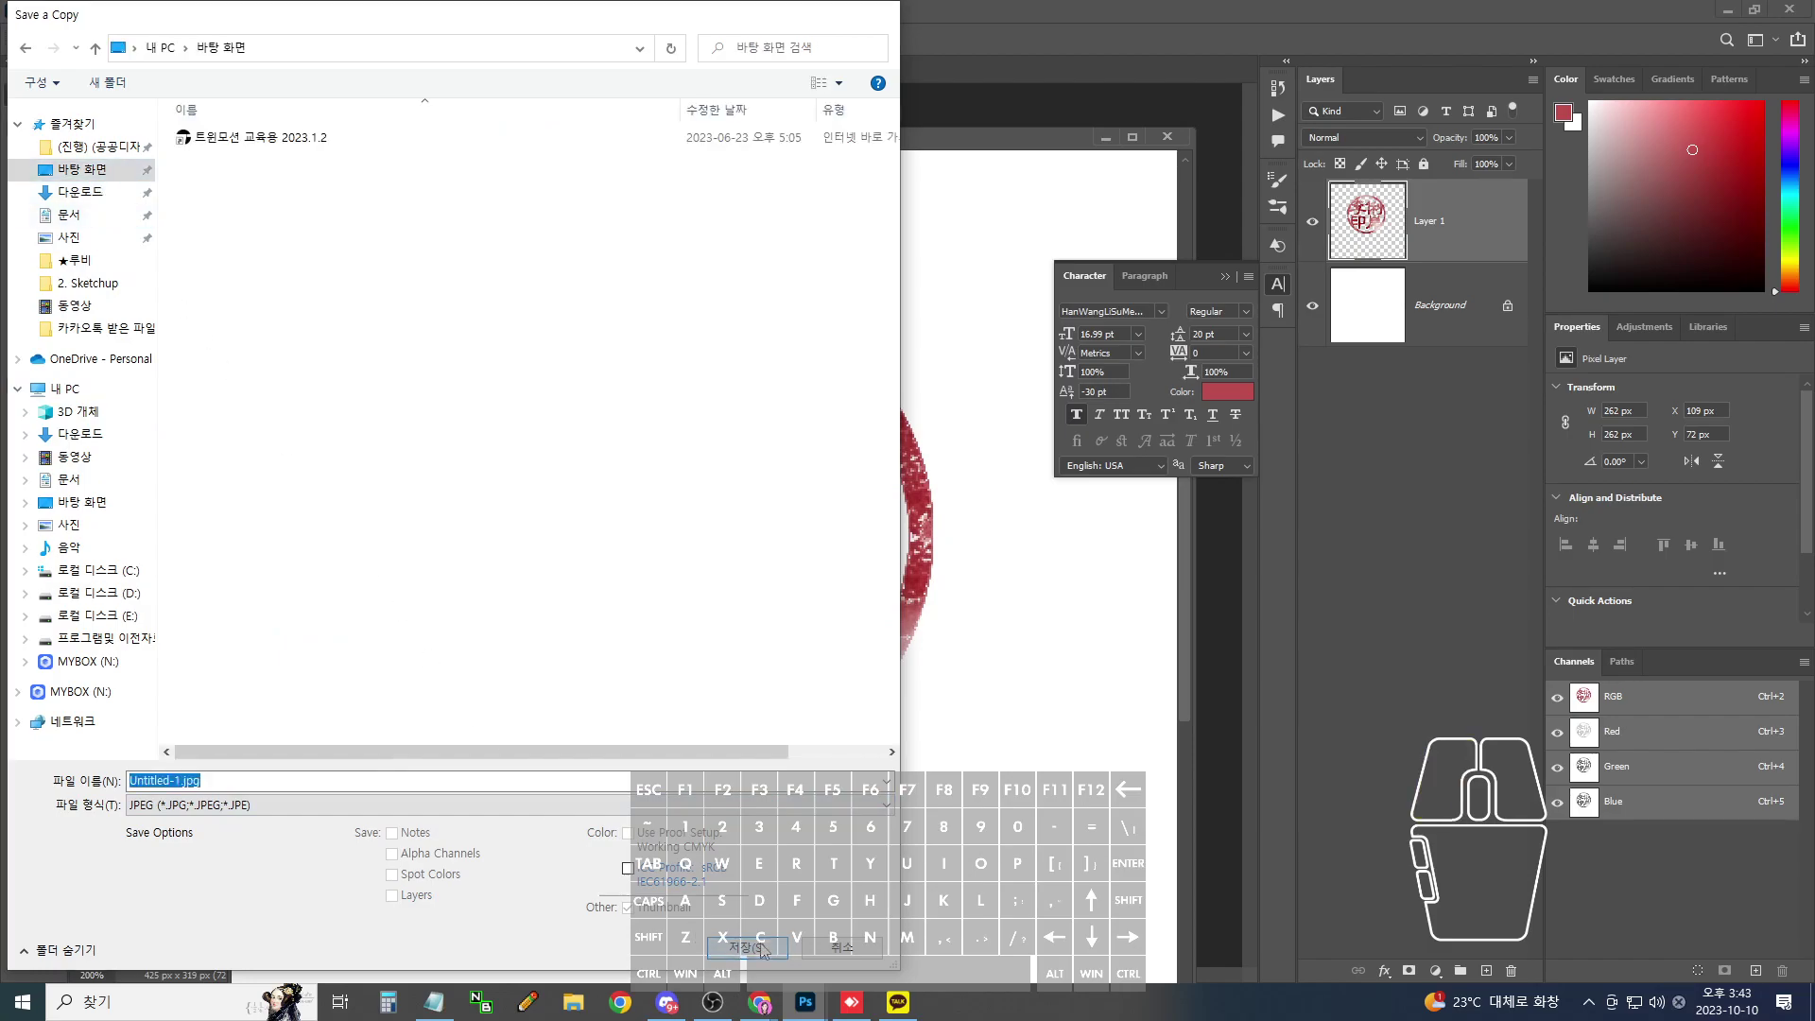
click(763, 948)
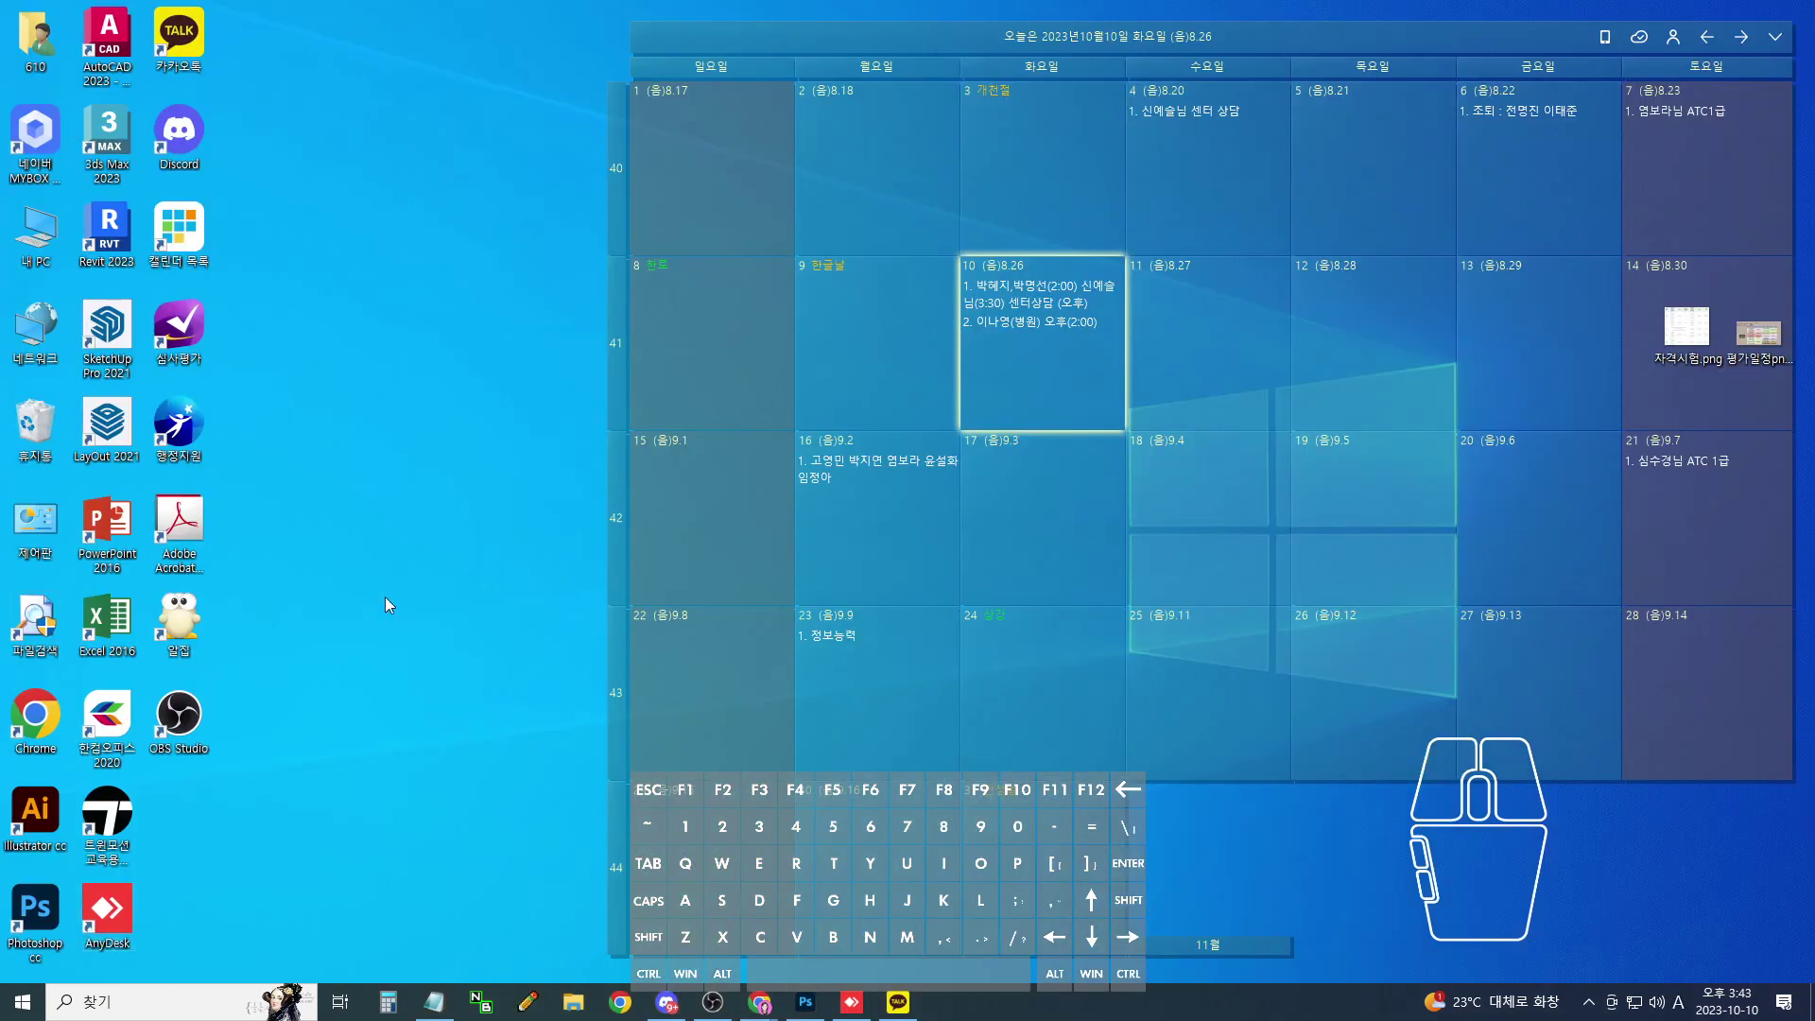
- Launch Excel 2016, dismiss the activation notice, and open the recent workbook 엑셀도장.xlsx
click(332, 469)
click(112, 617)
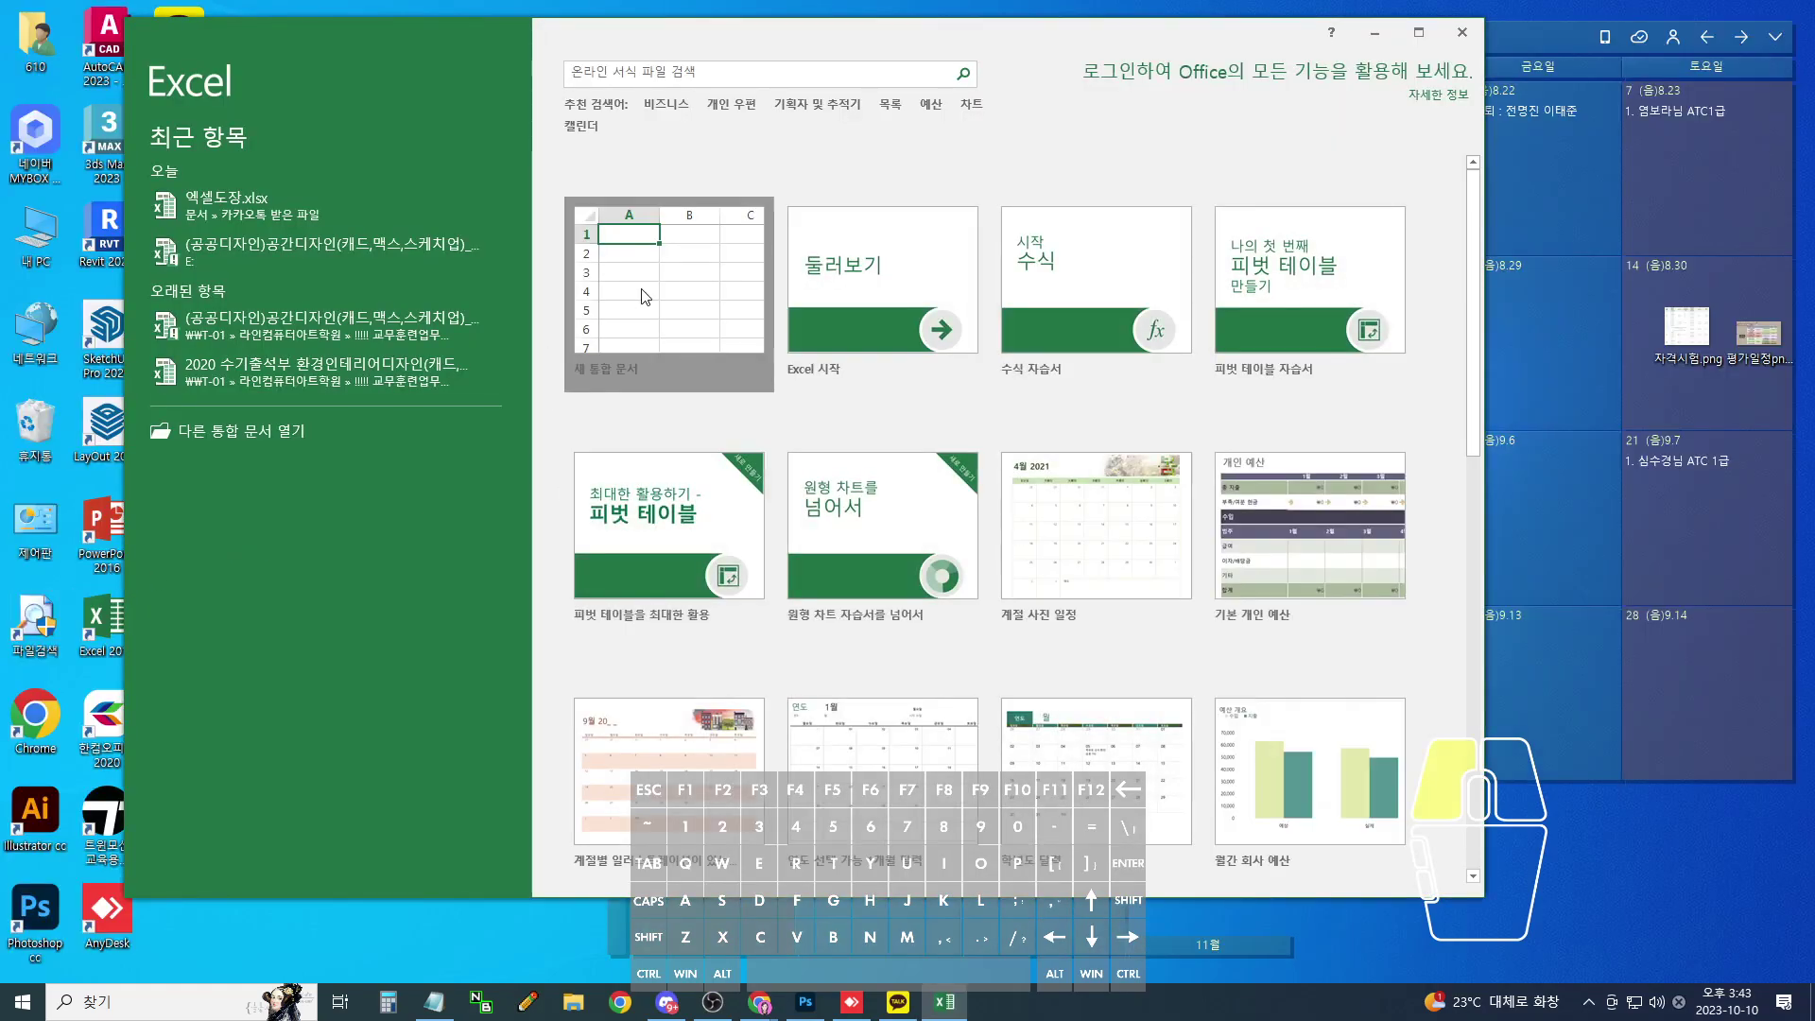
click(641, 293)
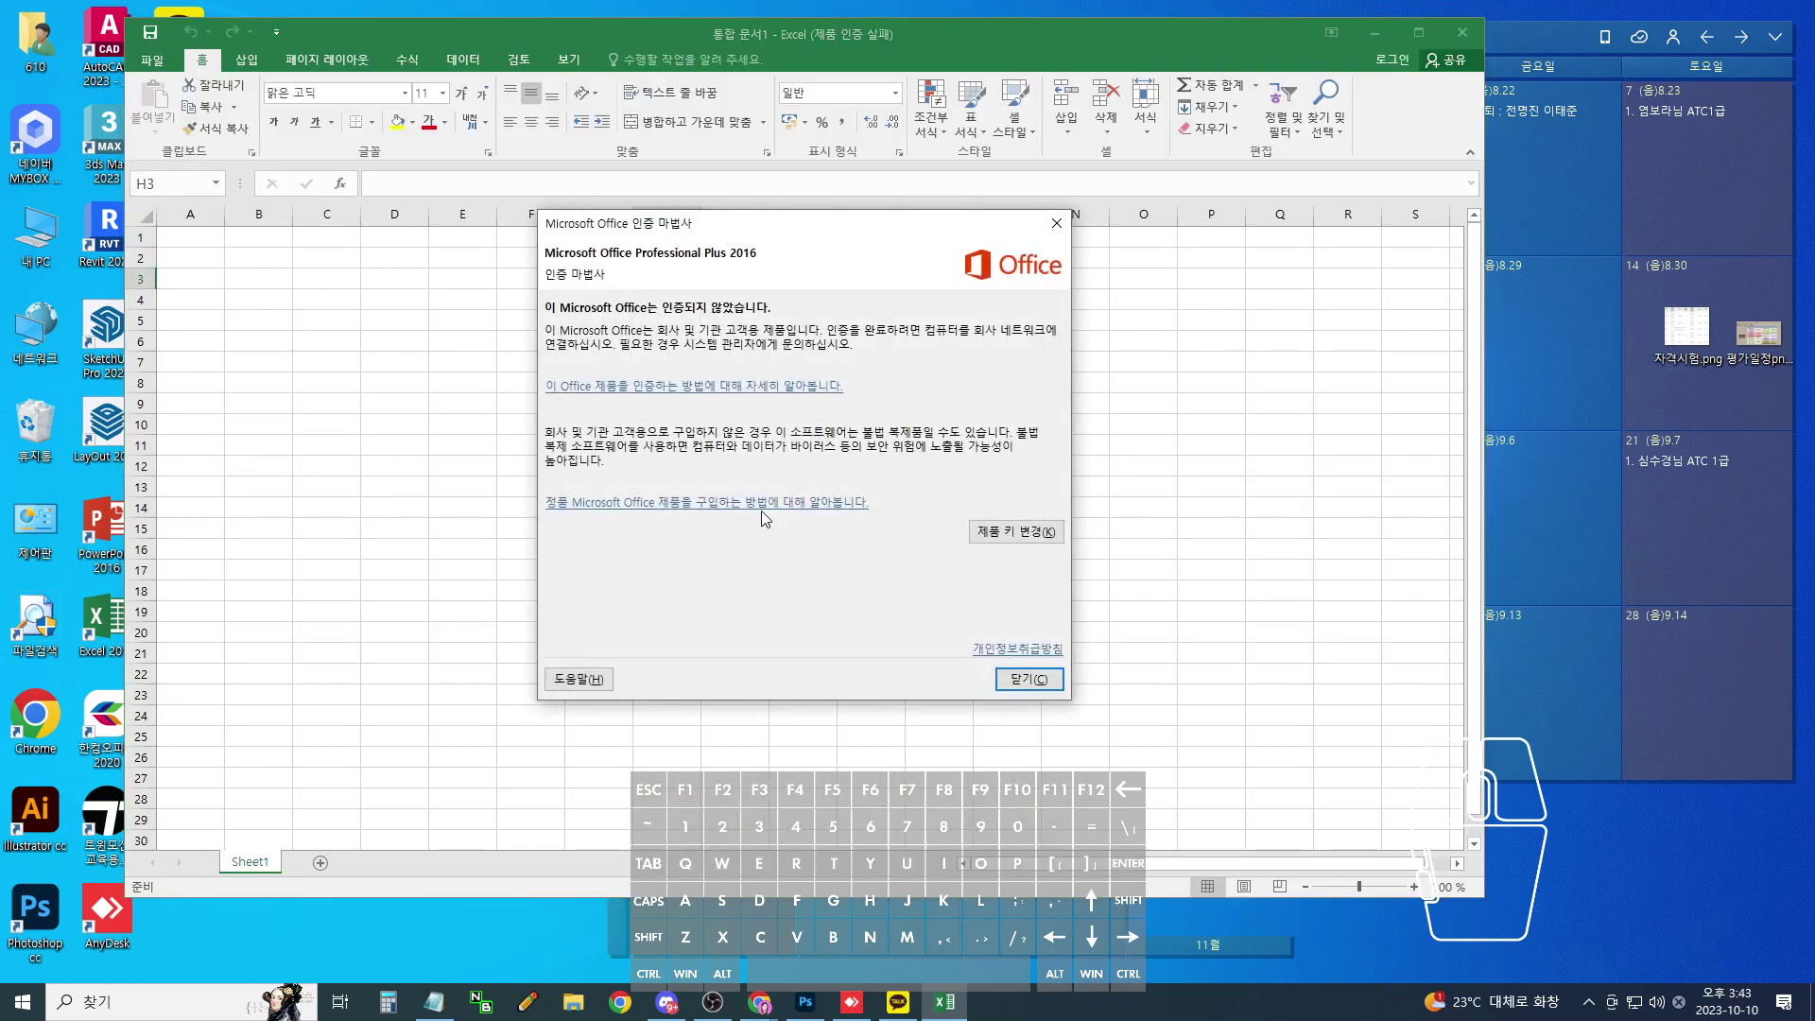
click(1028, 679)
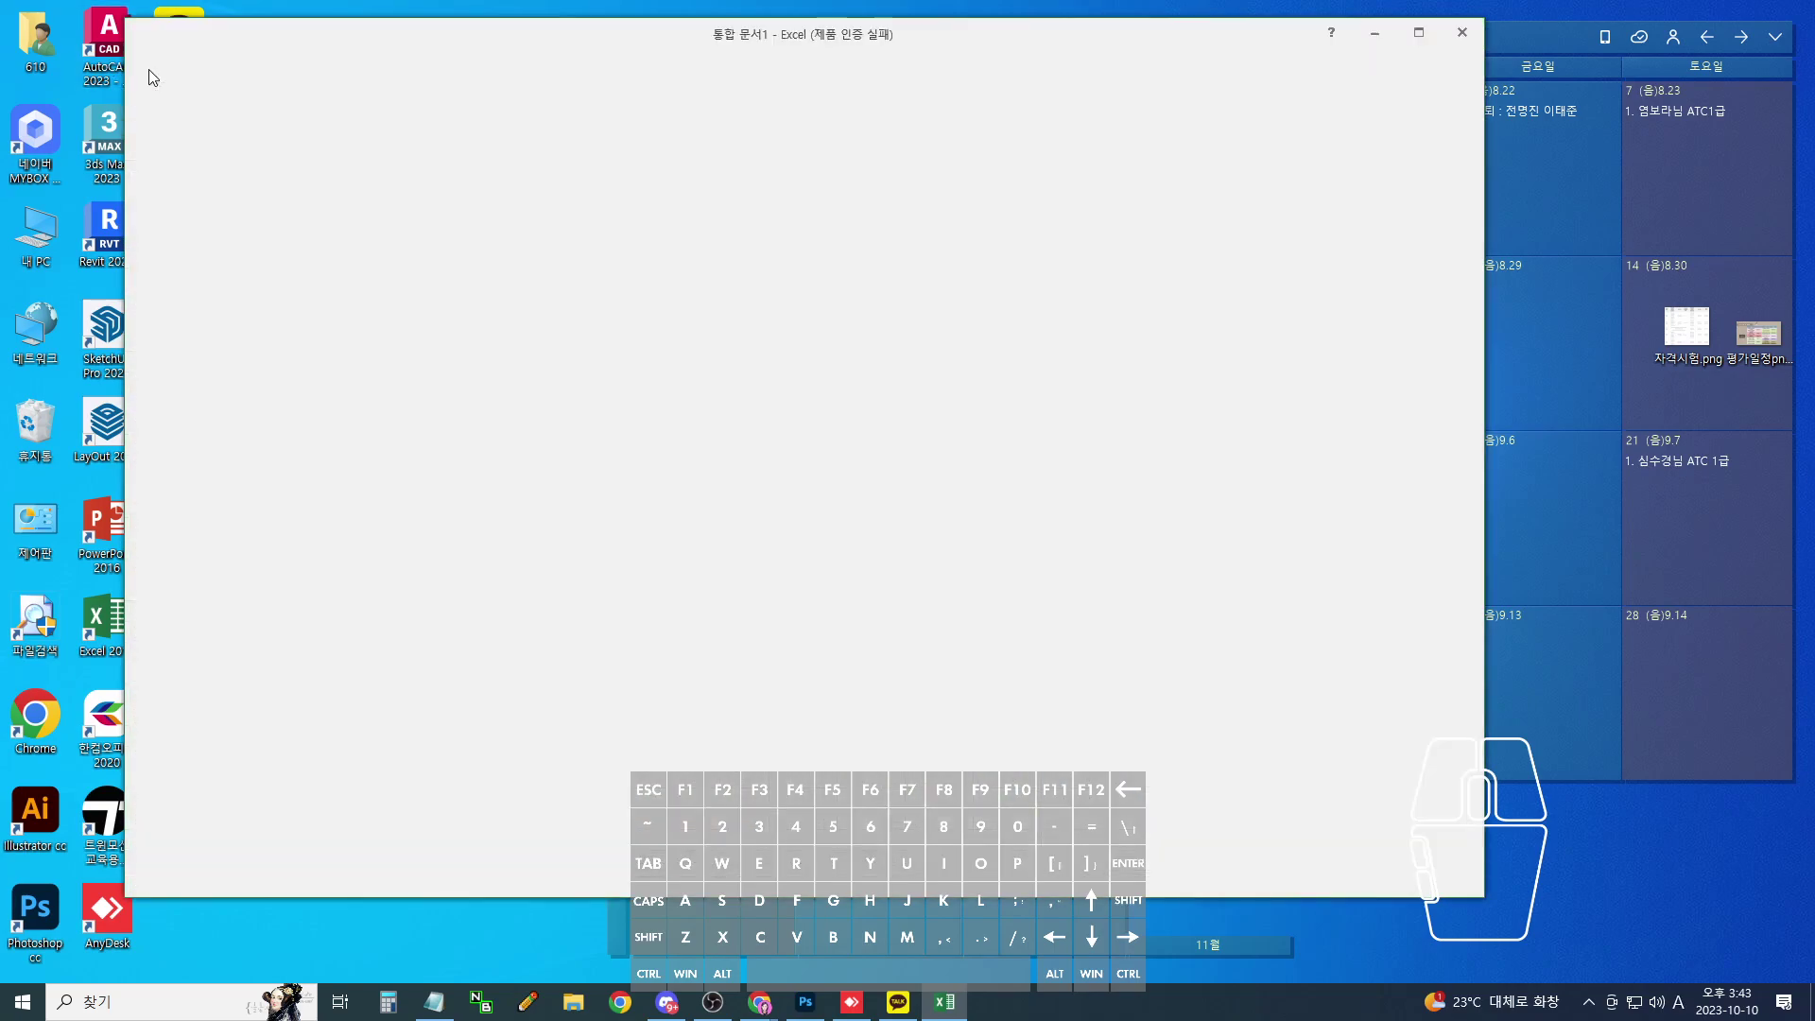
click(148, 78)
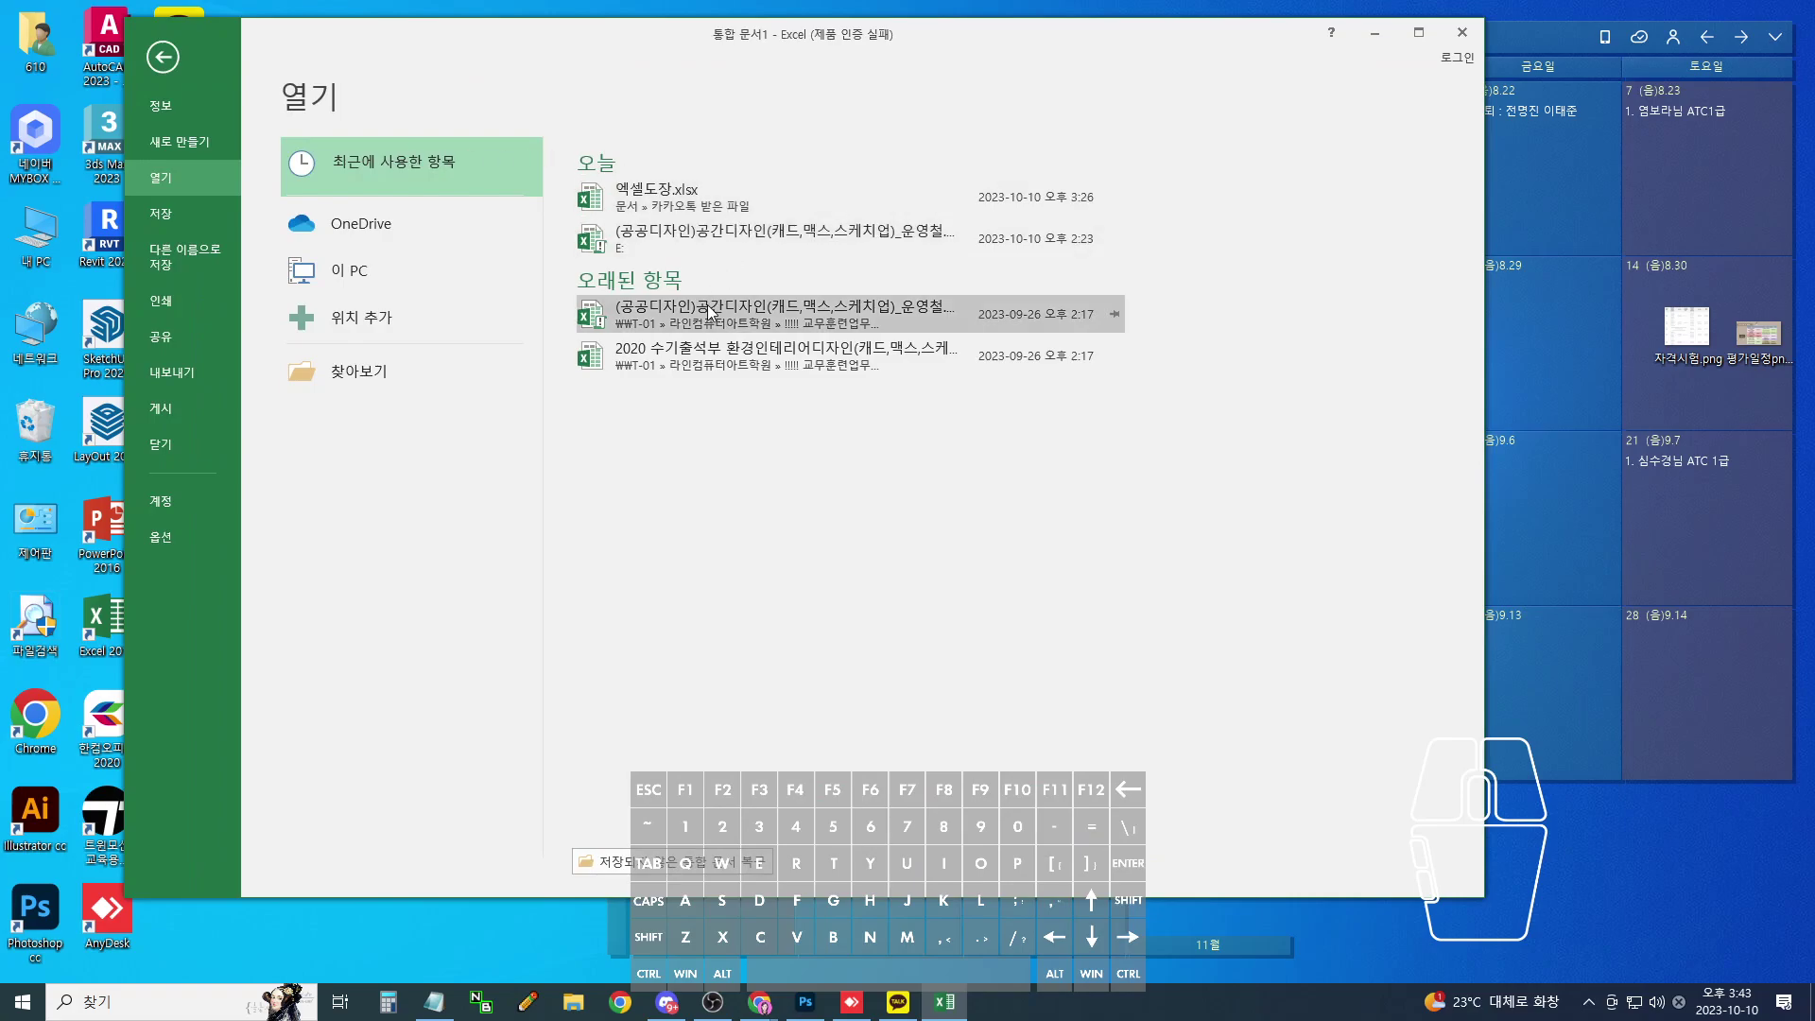
click(737, 198)
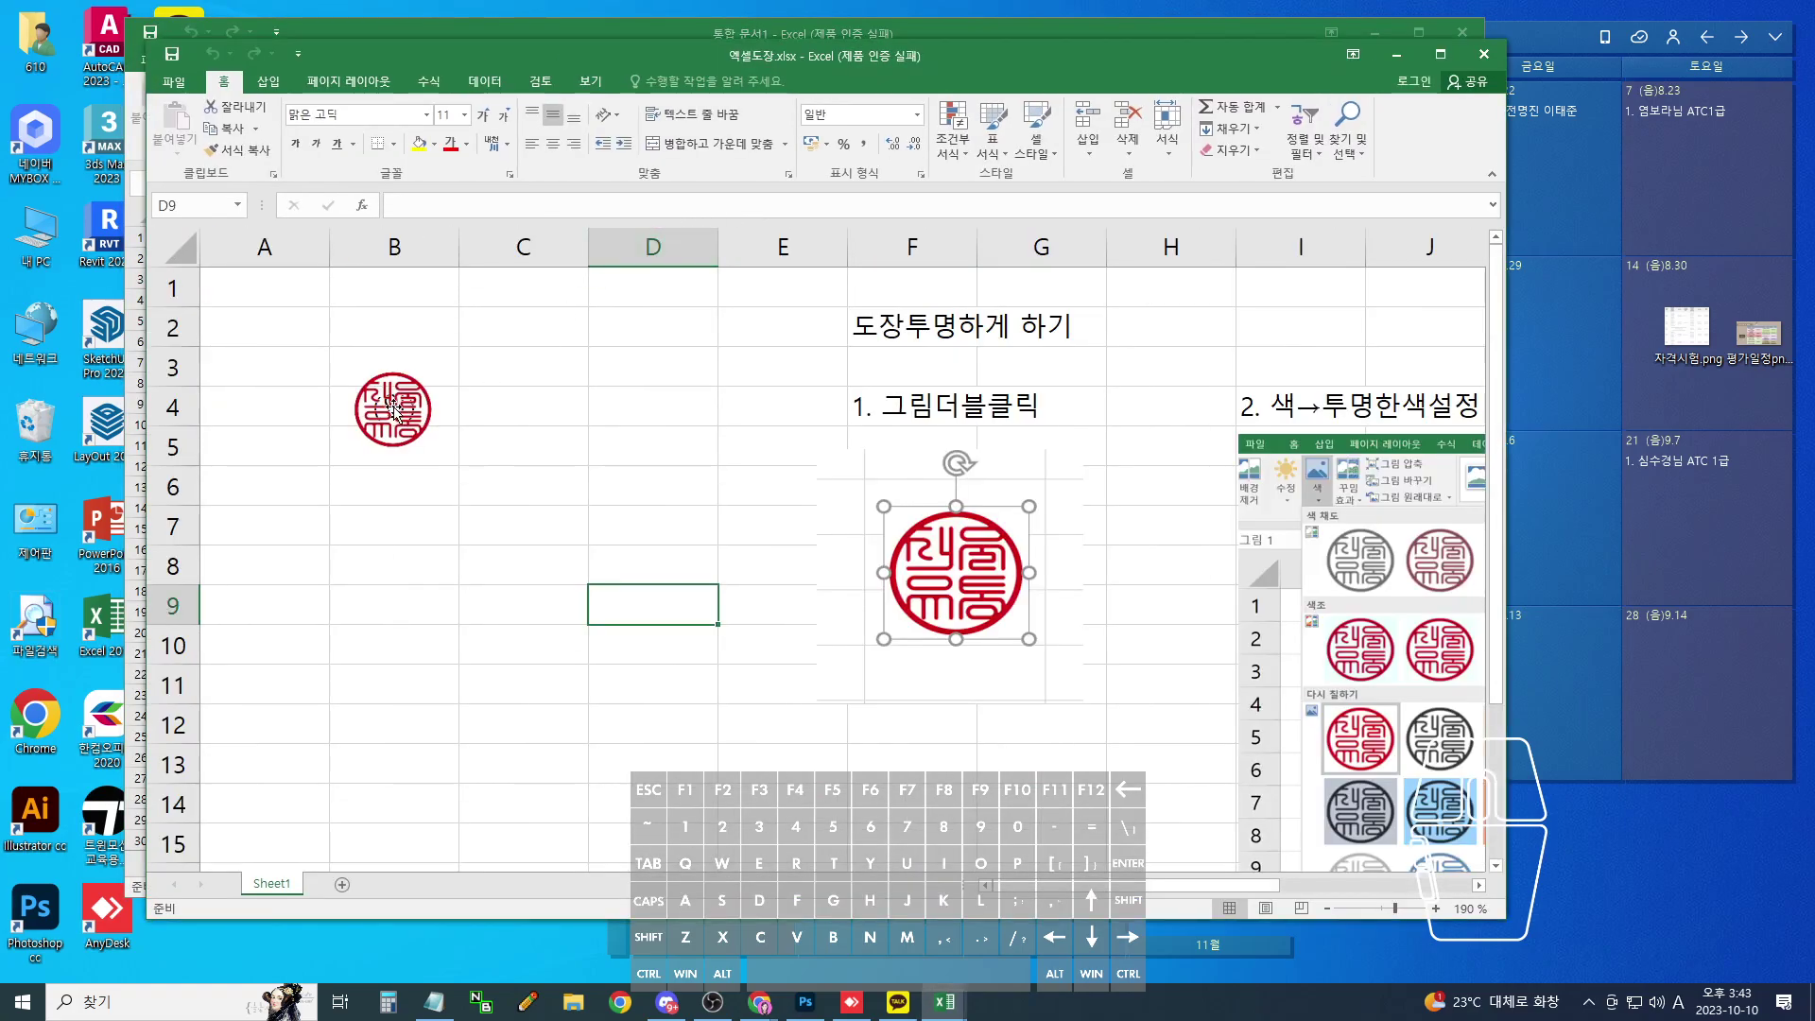
- Delete the old stamp picture sitting over the (인) mark
click(397, 412)
key(Delete)
key(ctrl+minus)
key(Escape)
- Start inserting a picture from file, browsing to the desktop folder
click(269, 82)
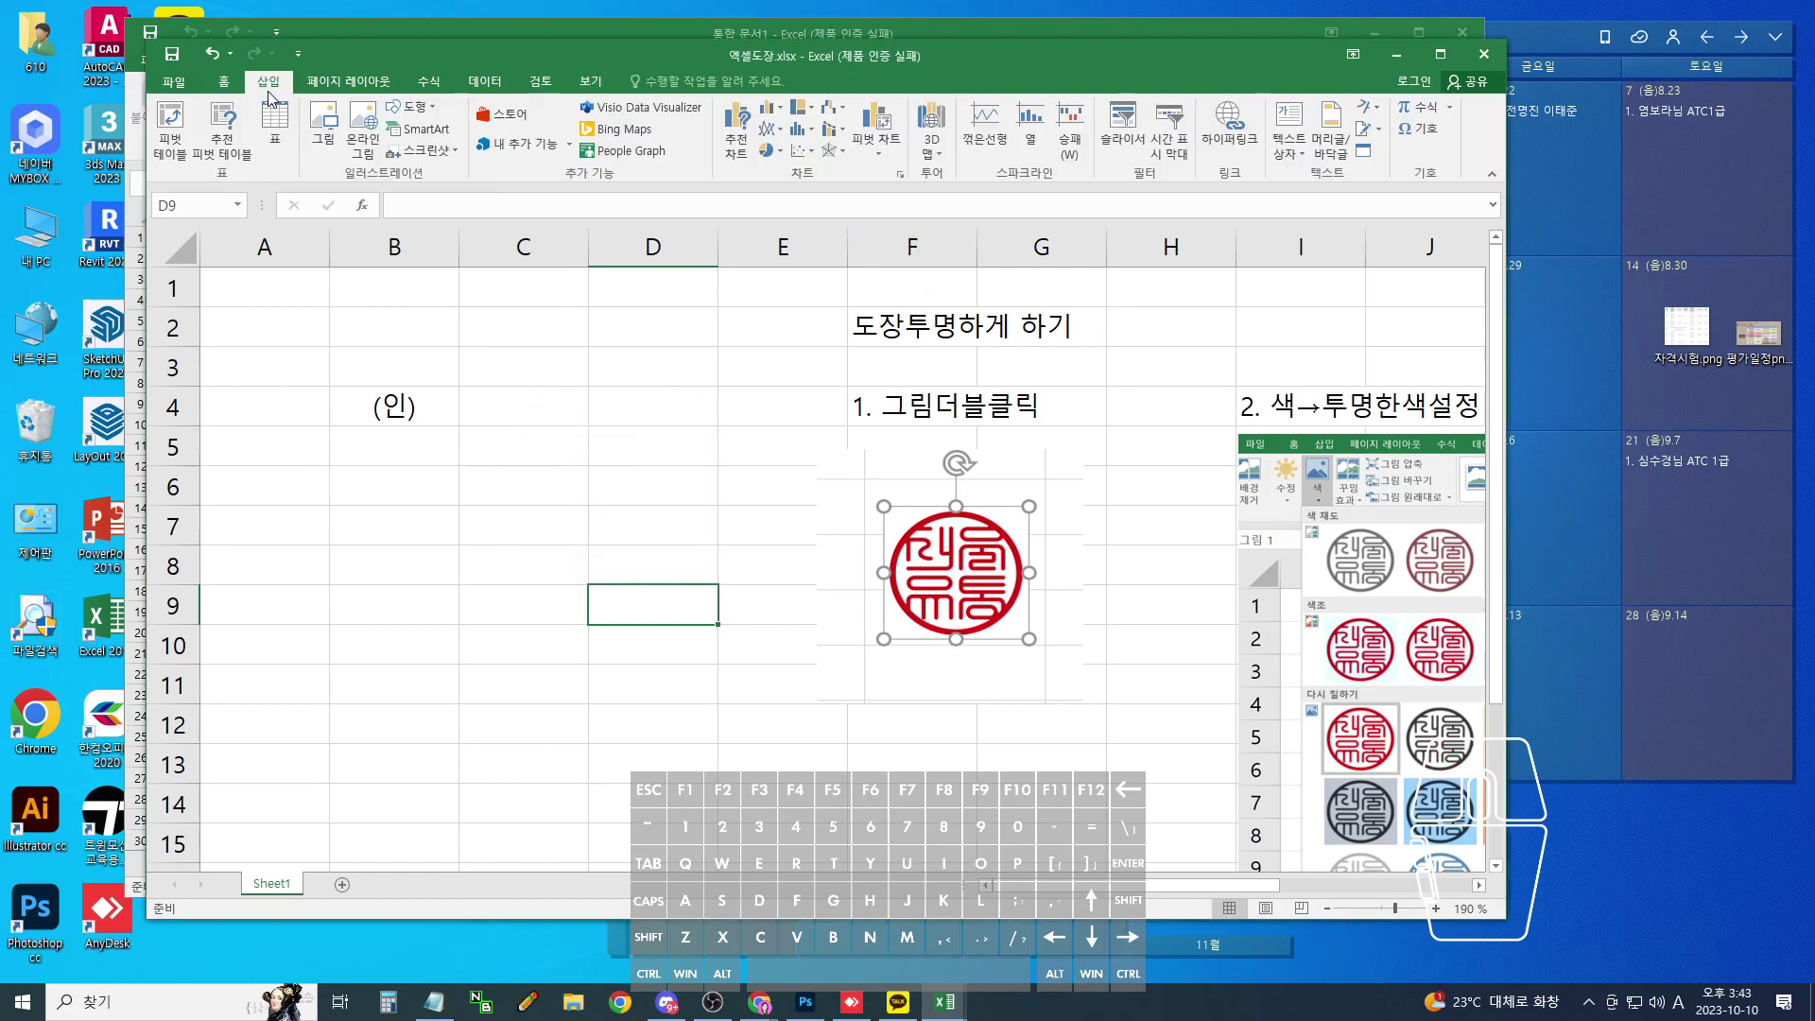
click(324, 128)
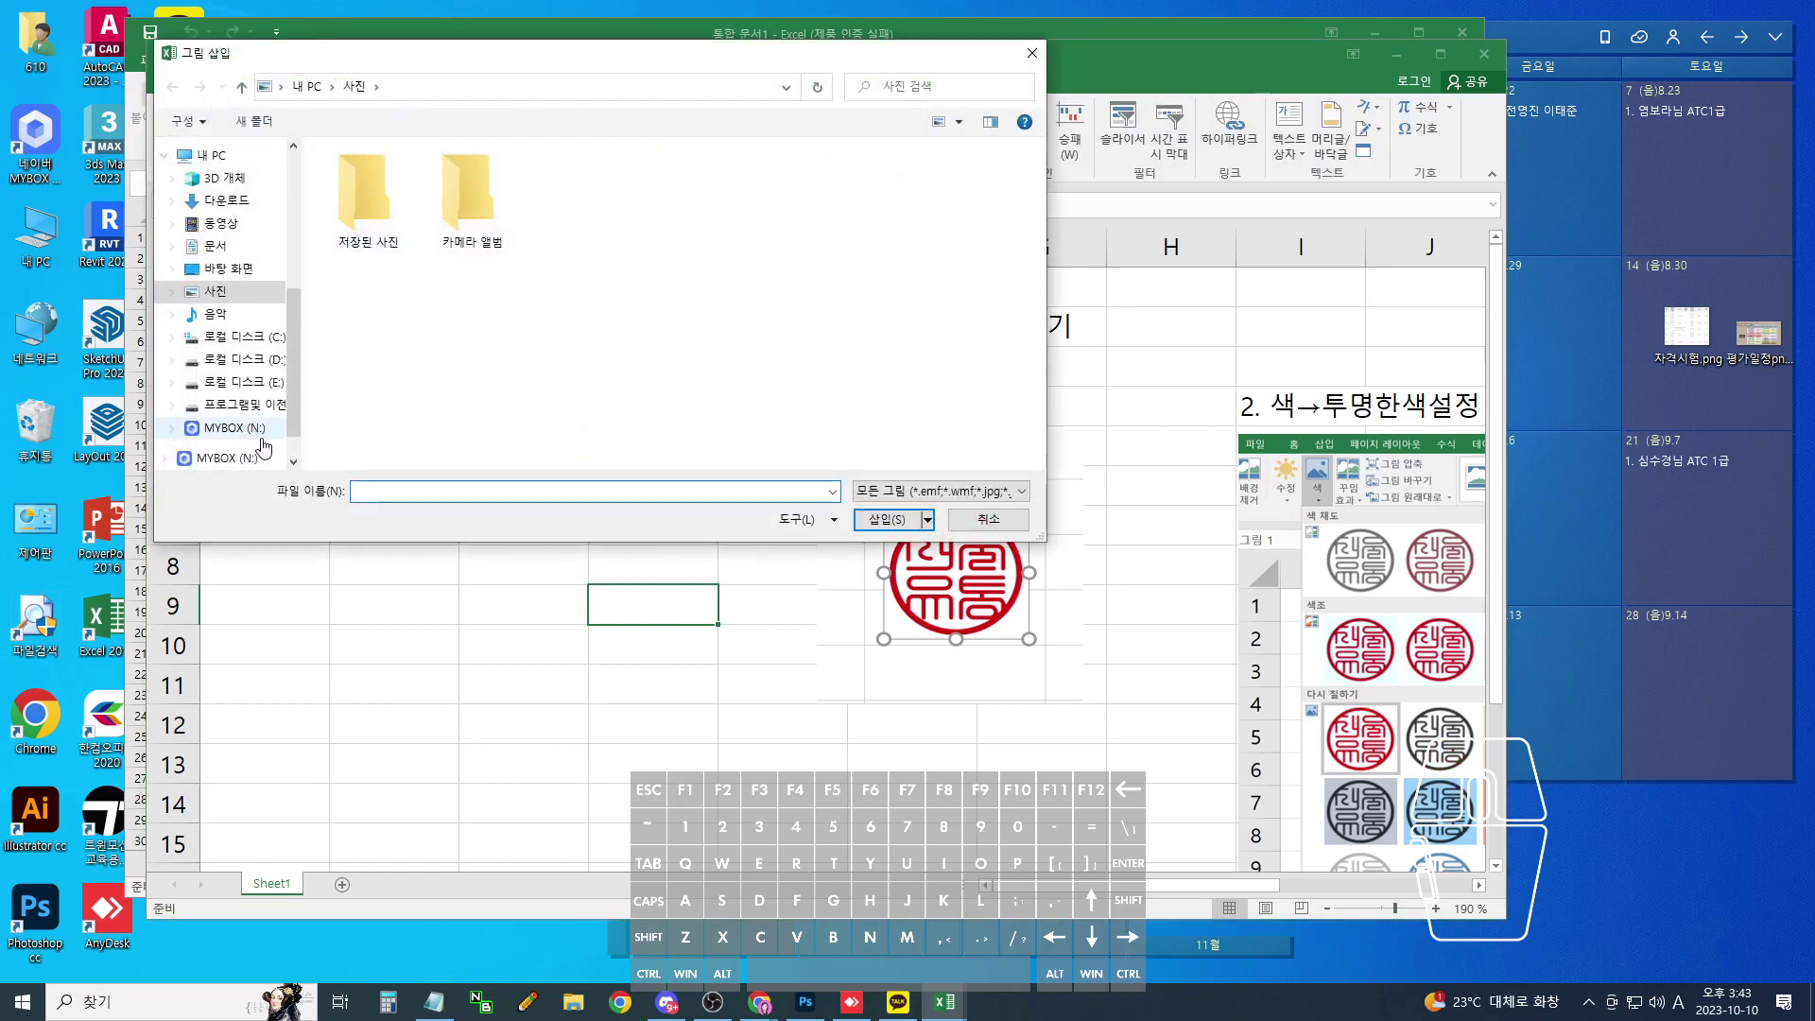
click(231, 268)
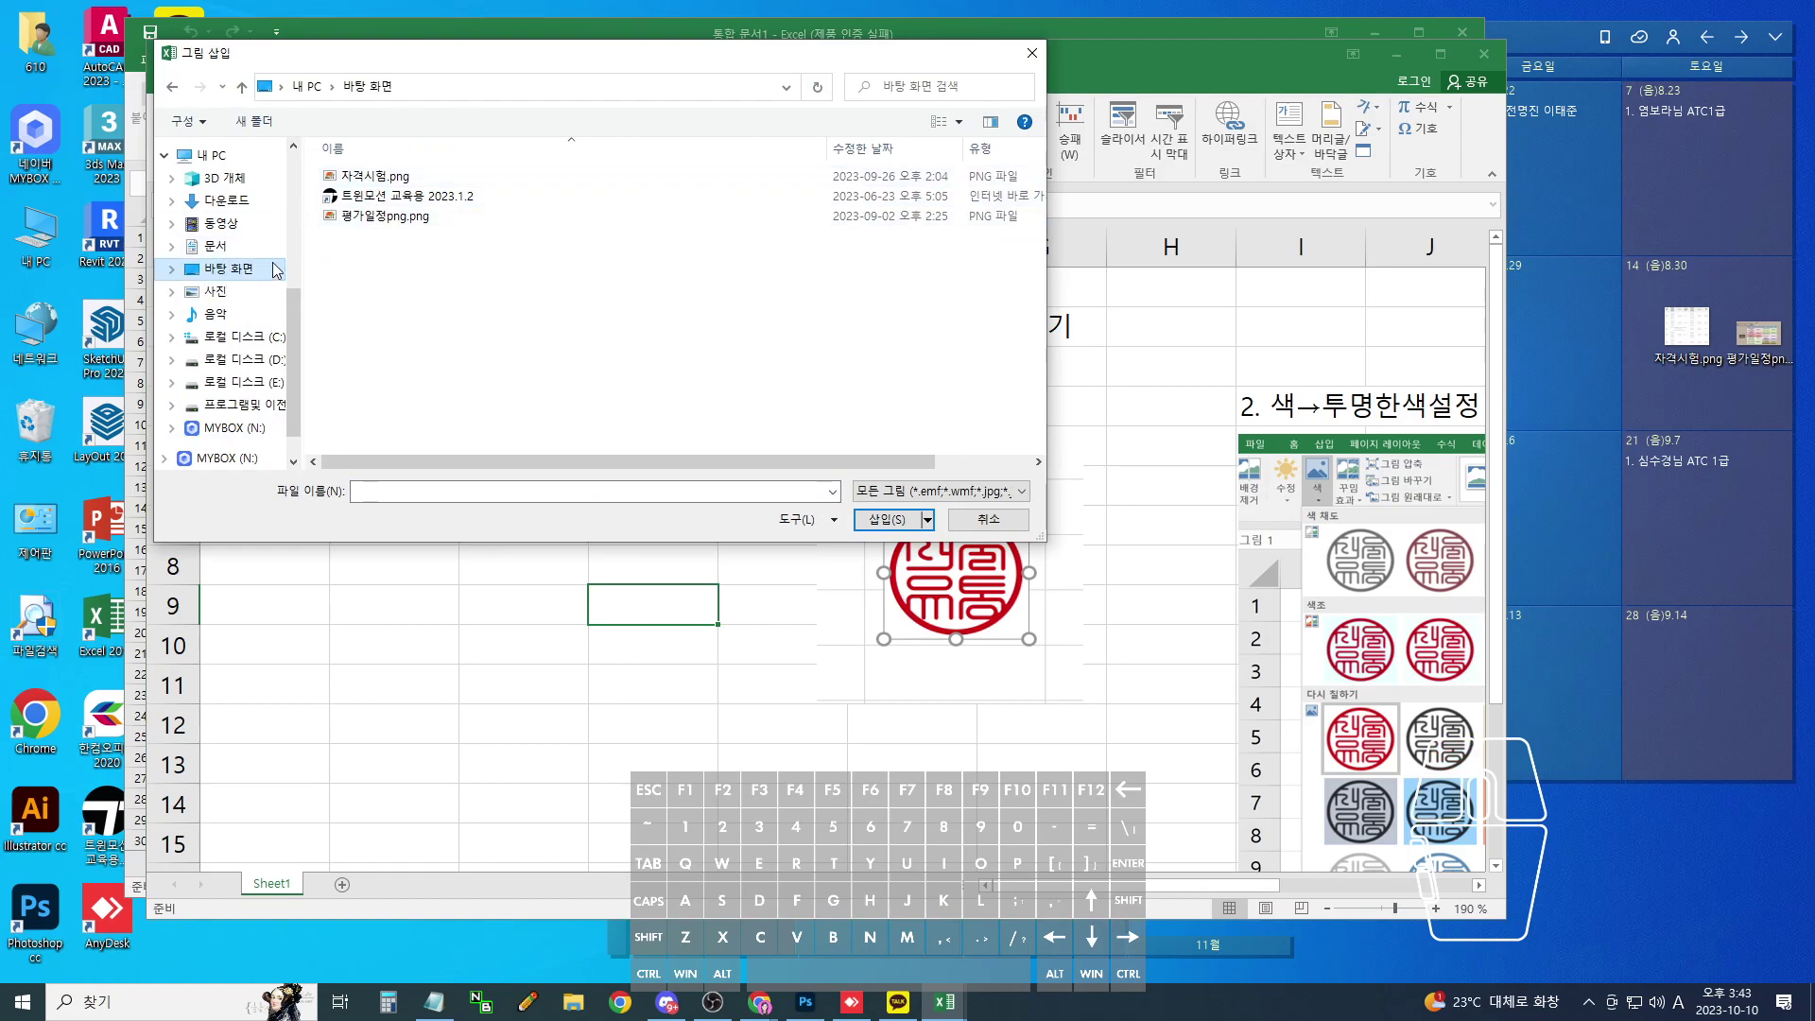
scroll(241, 404, up, 3)
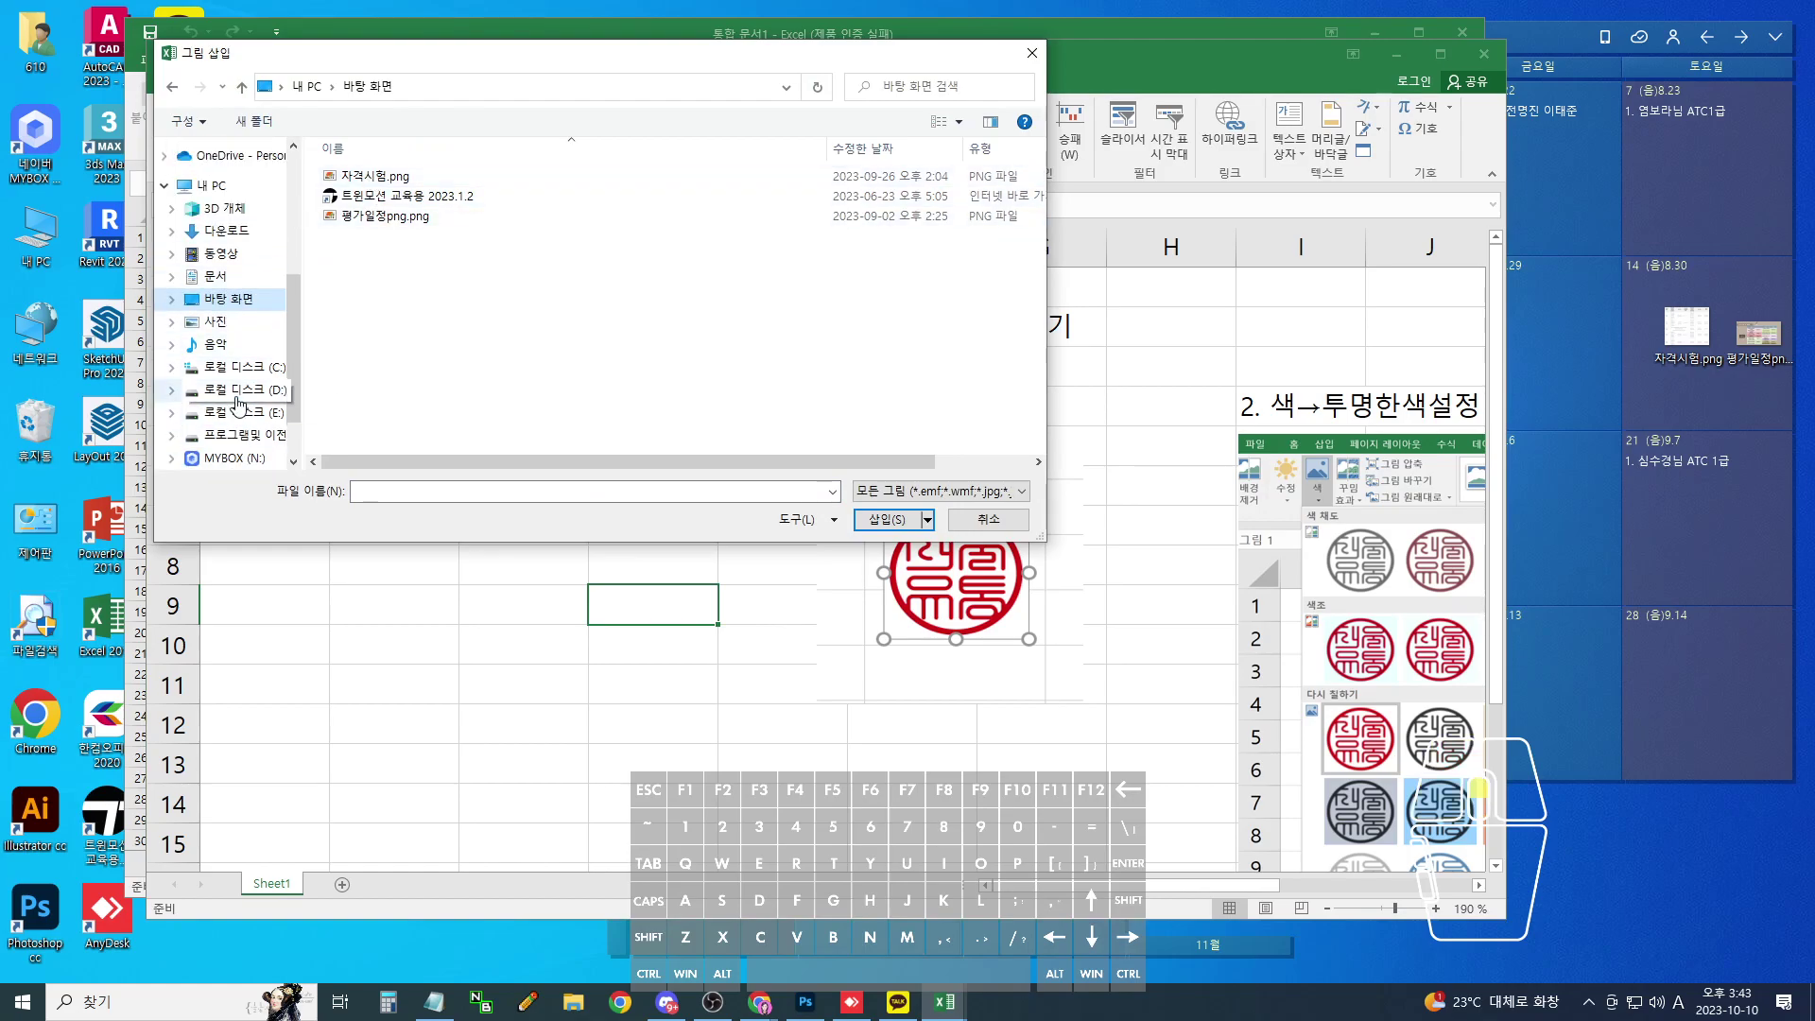
scroll(241, 404, up, 3)
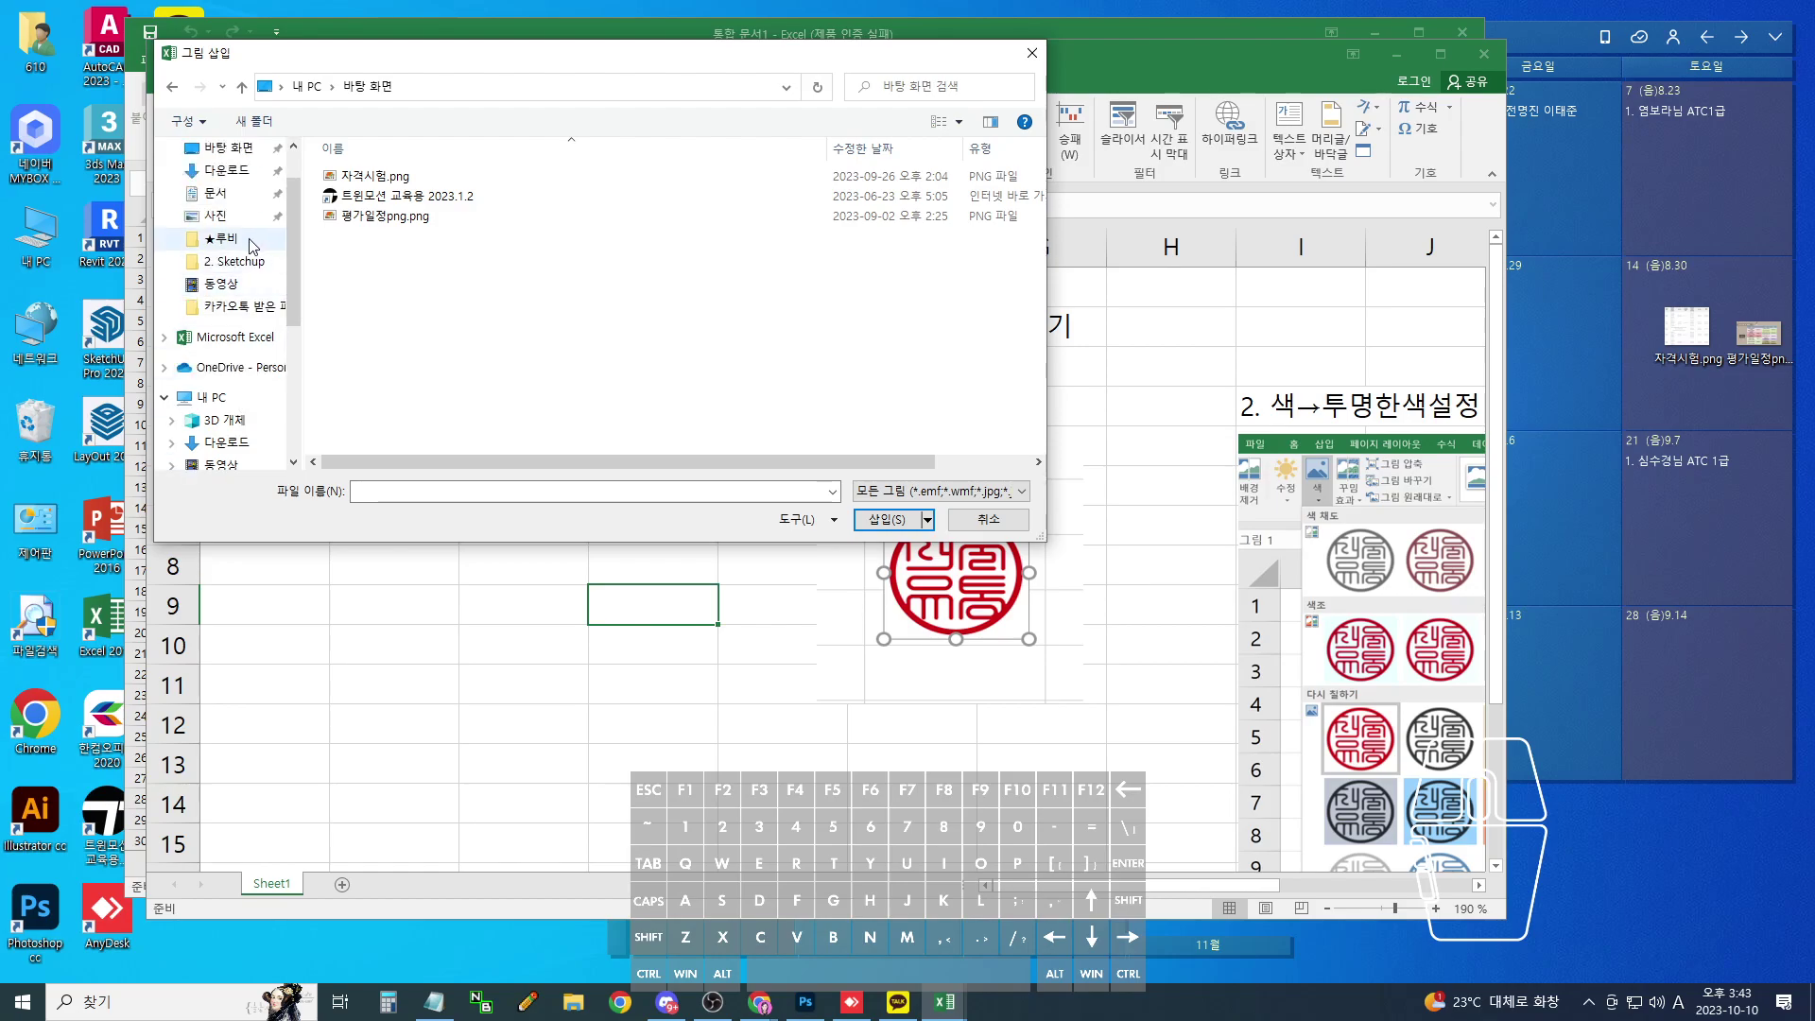
- Finish the Photoshop JPEG save by confirming the quality settings, then hide Photoshop
click(804, 1002)
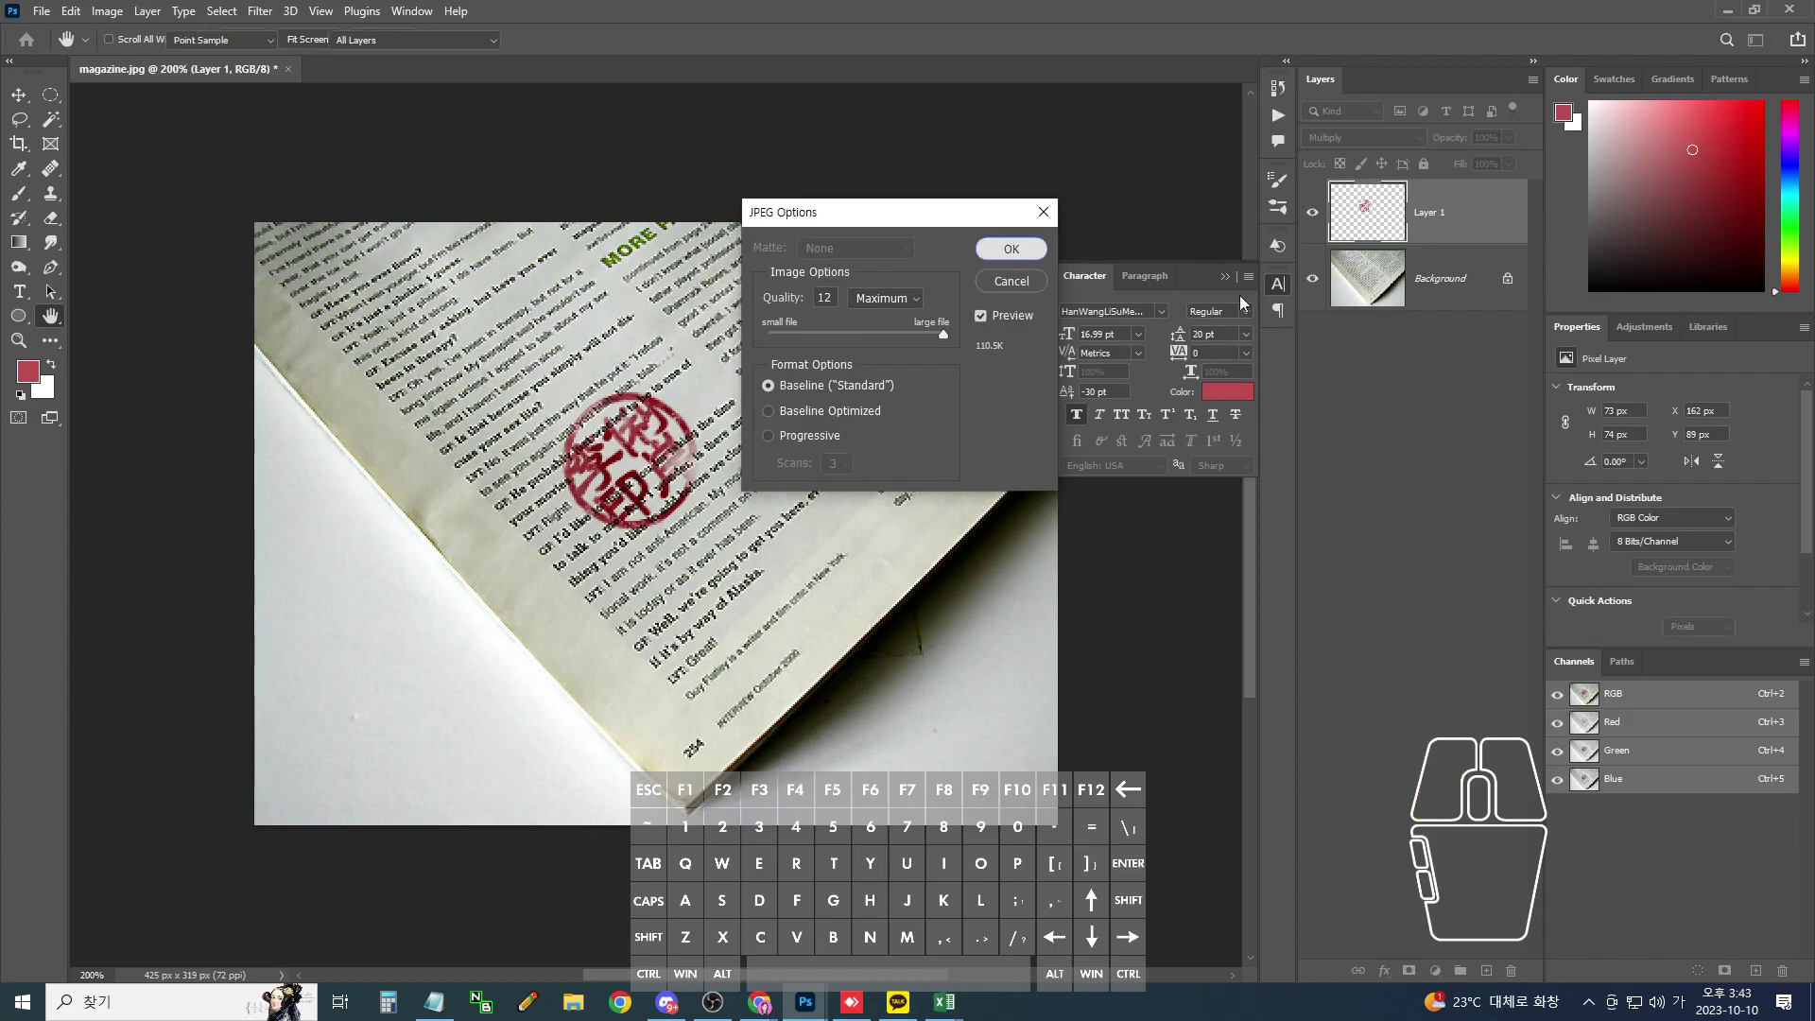
click(1011, 247)
click(1714, 10)
- Insert the saved seal JPEG and shrink it to about 8.27 cm at the top-left
double_click(365, 227)
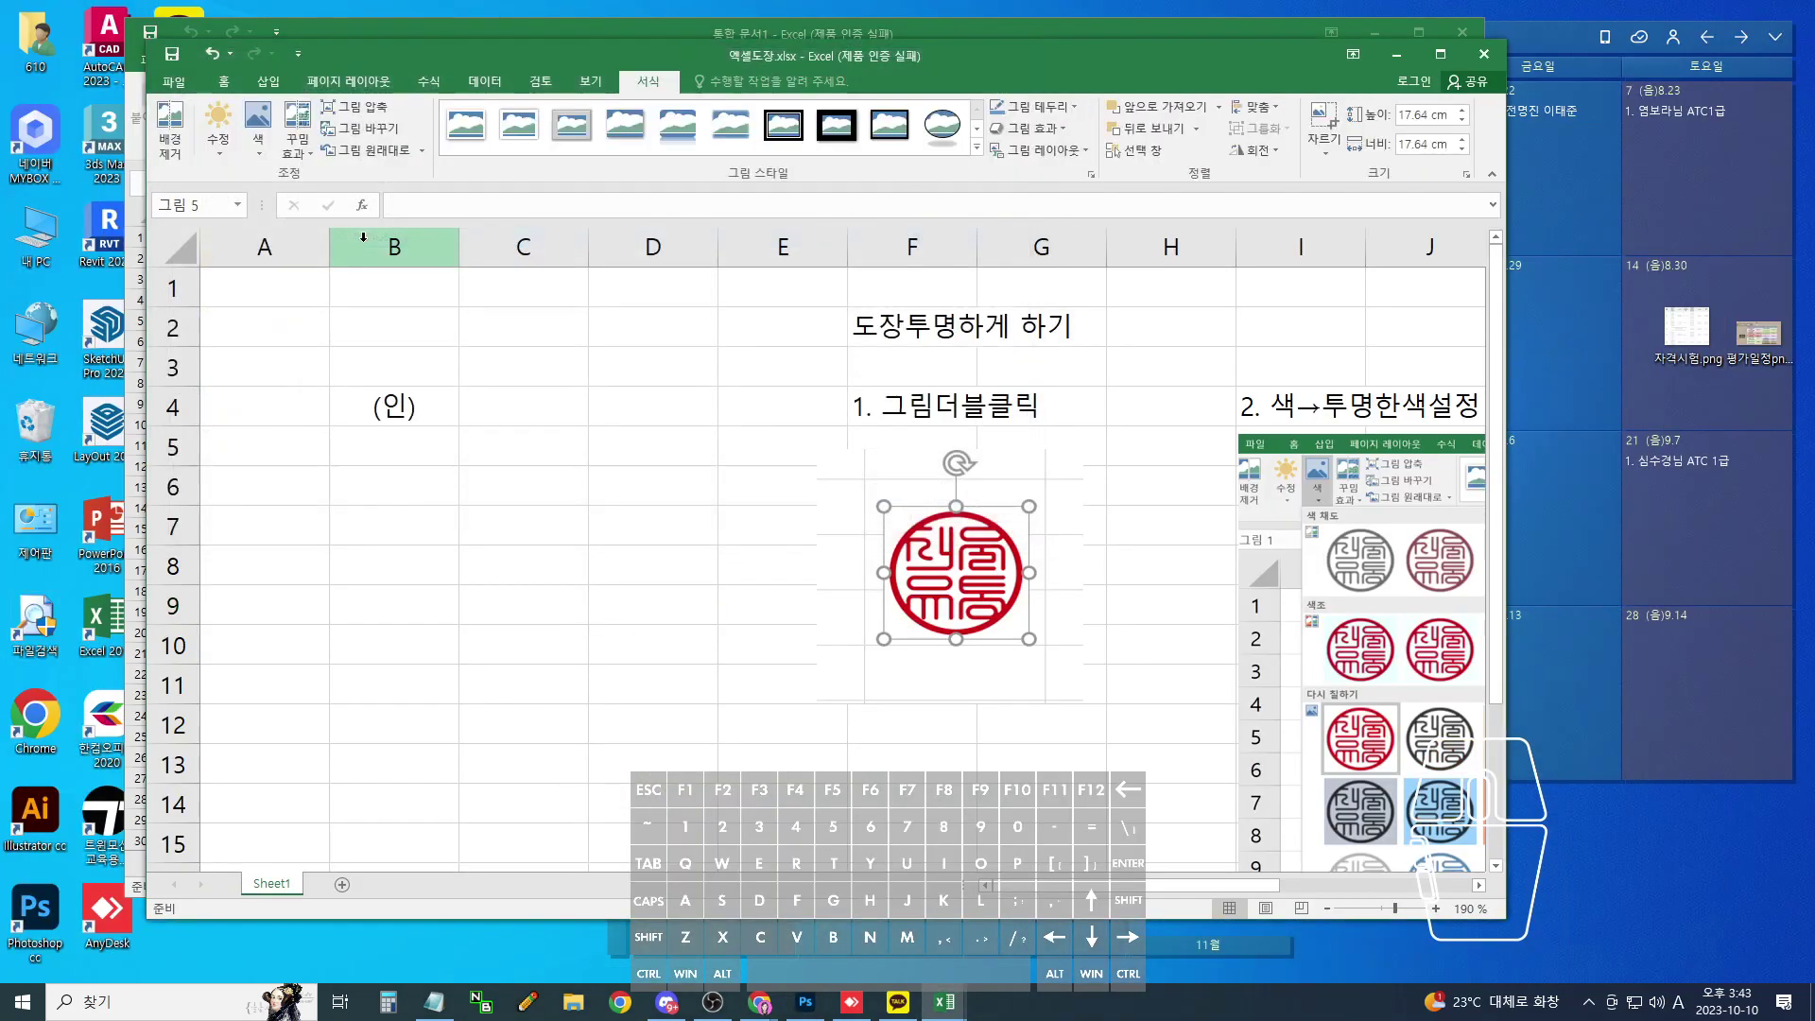
mouse_move(831, 636)
mouse_down()
mouse_move(689, 499)
mouse_move(344, 315)
mouse_up()
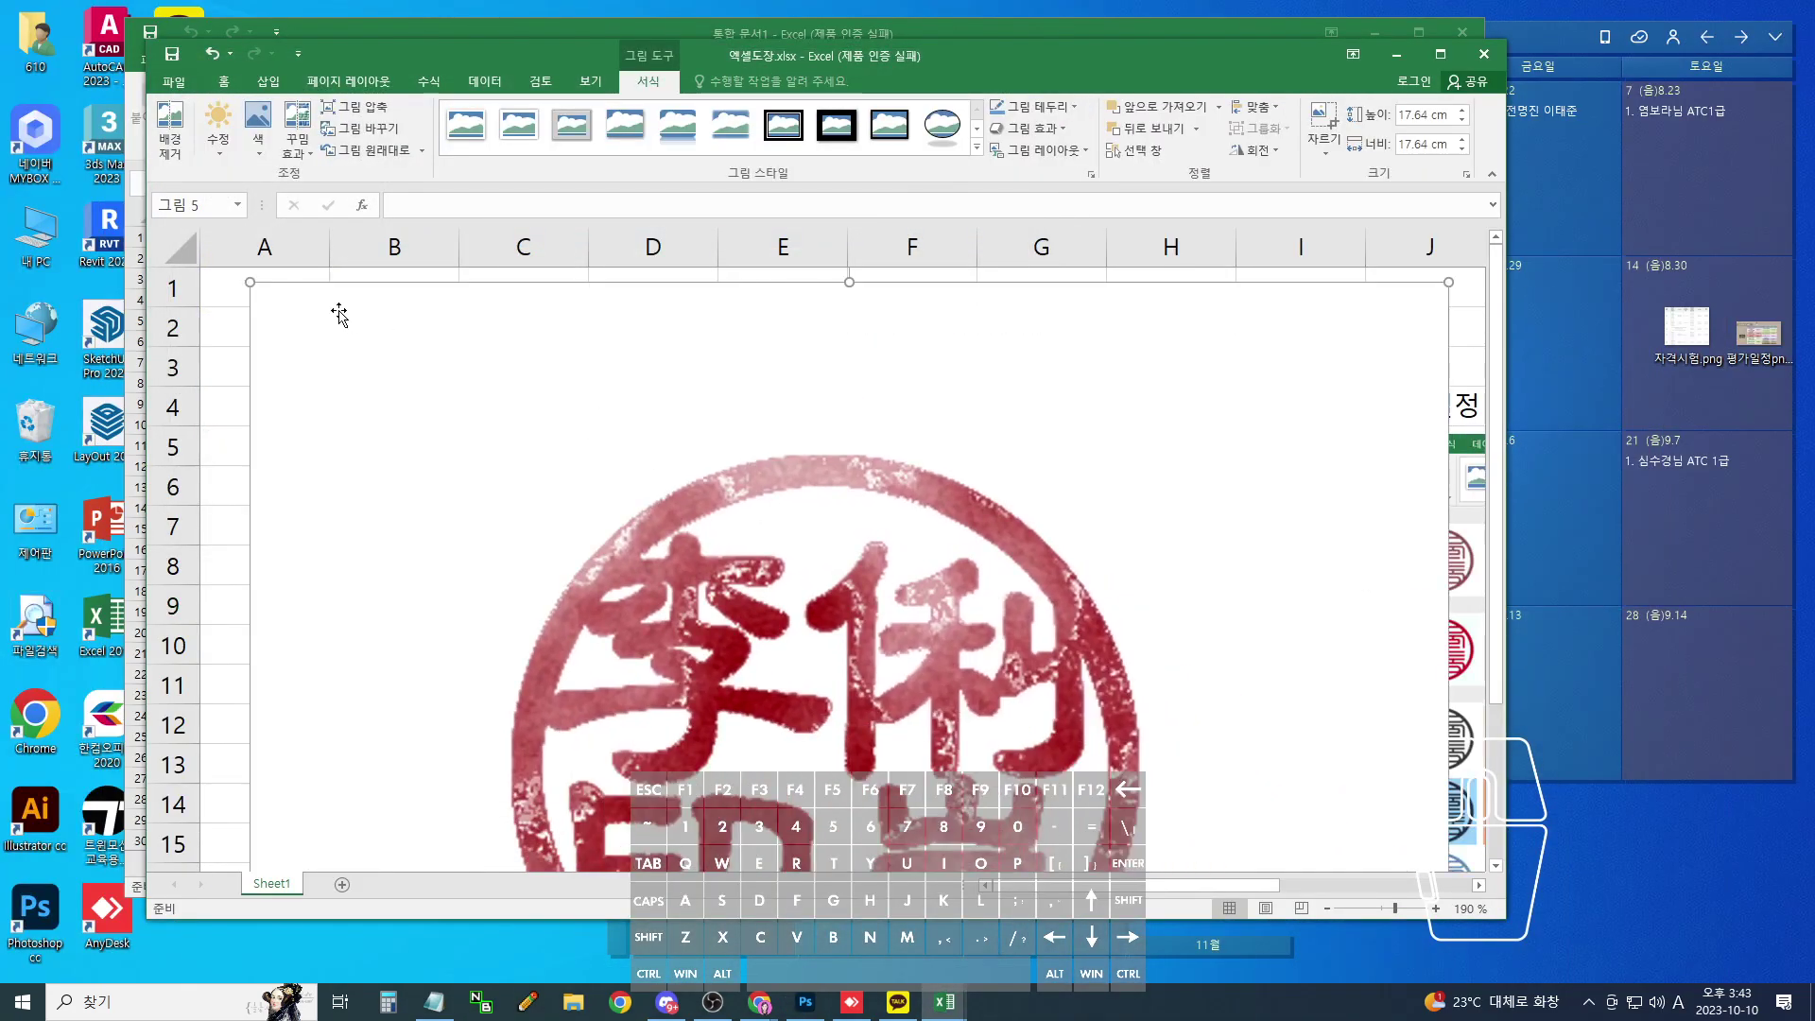
drag(243, 280, 572, 605)
drag(862, 706, 490, 368)
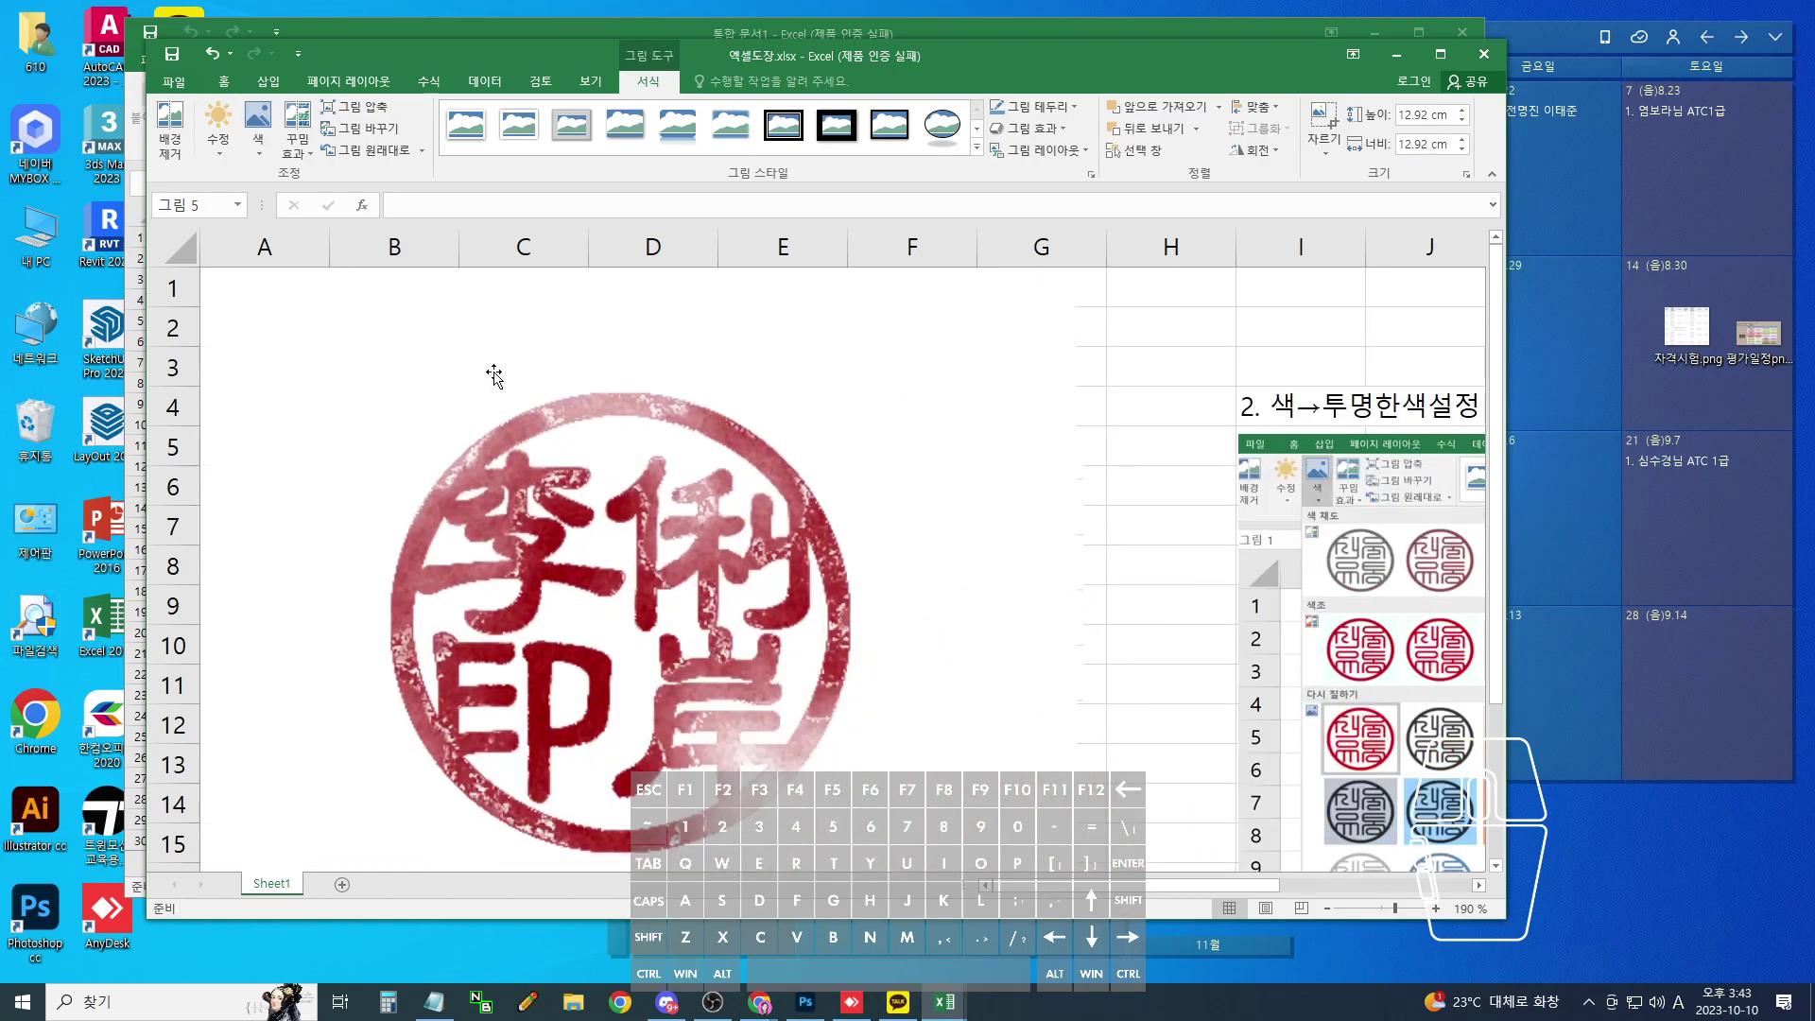
drag(875, 499, 914, 581)
drag(1117, 352, 802, 575)
drag(599, 660, 577, 352)
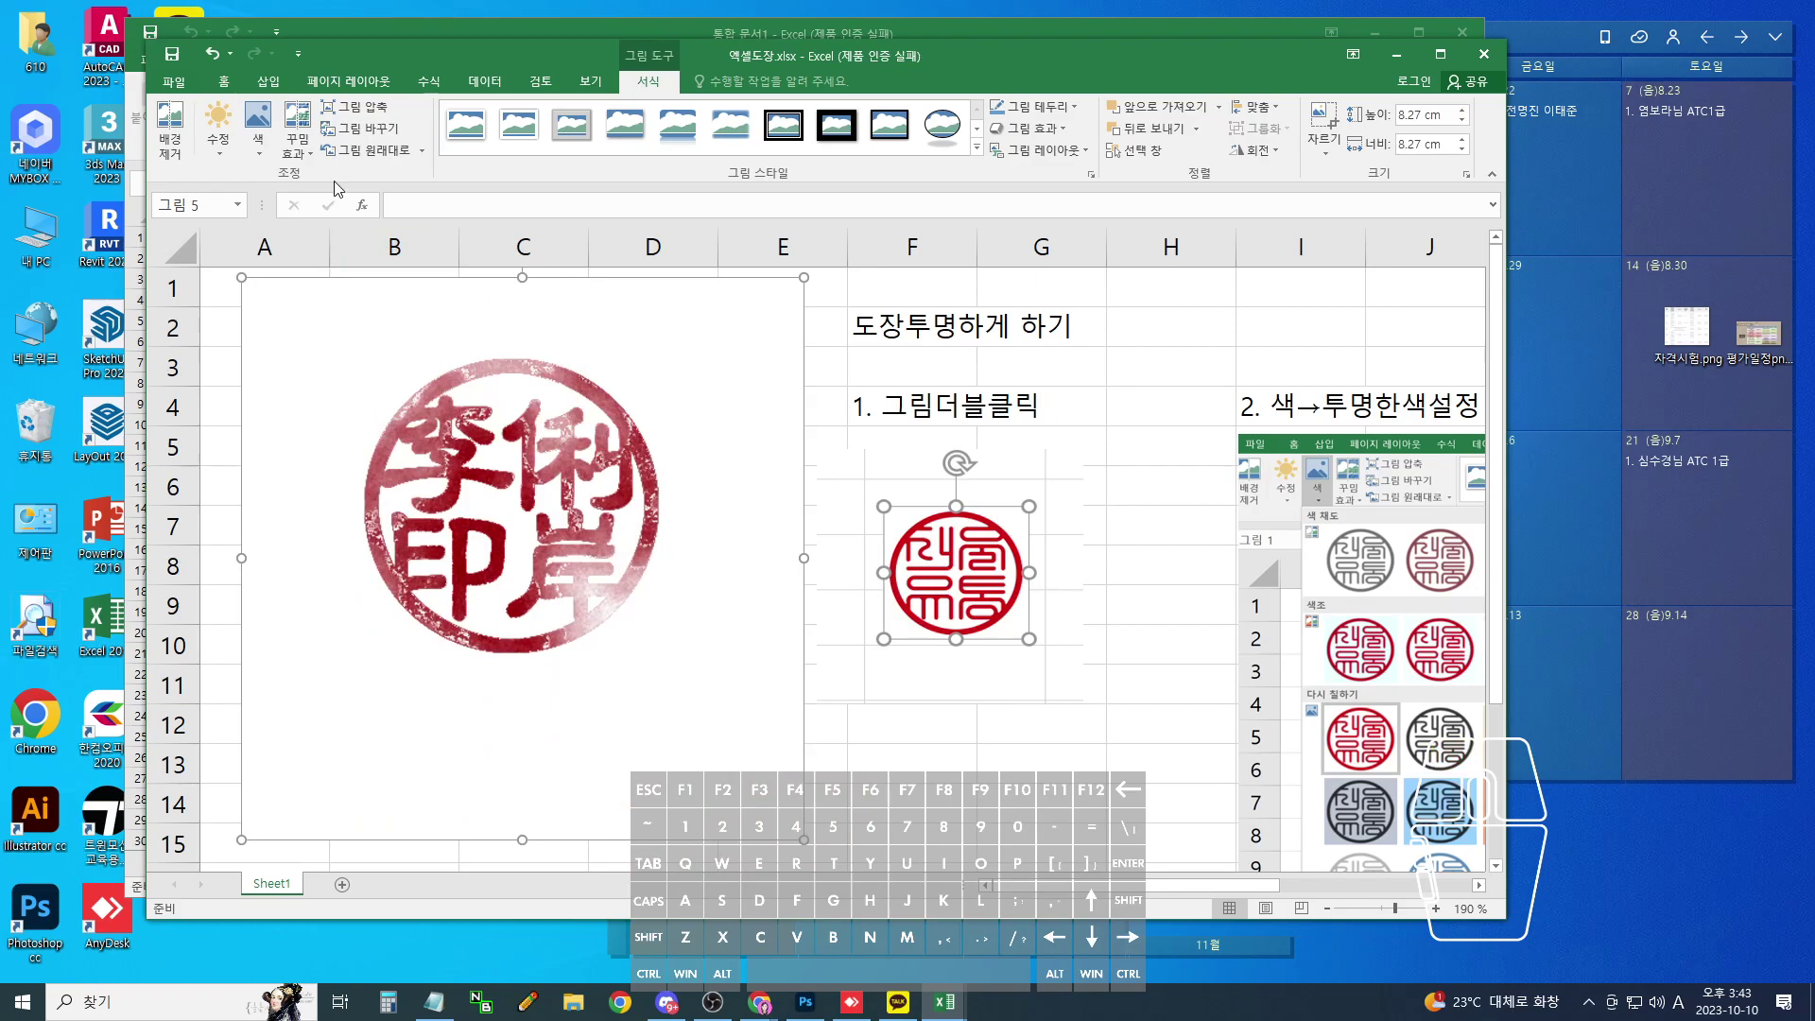
- Make the seal's white background transparent with 색 > 투명한 색 설정
click(258, 137)
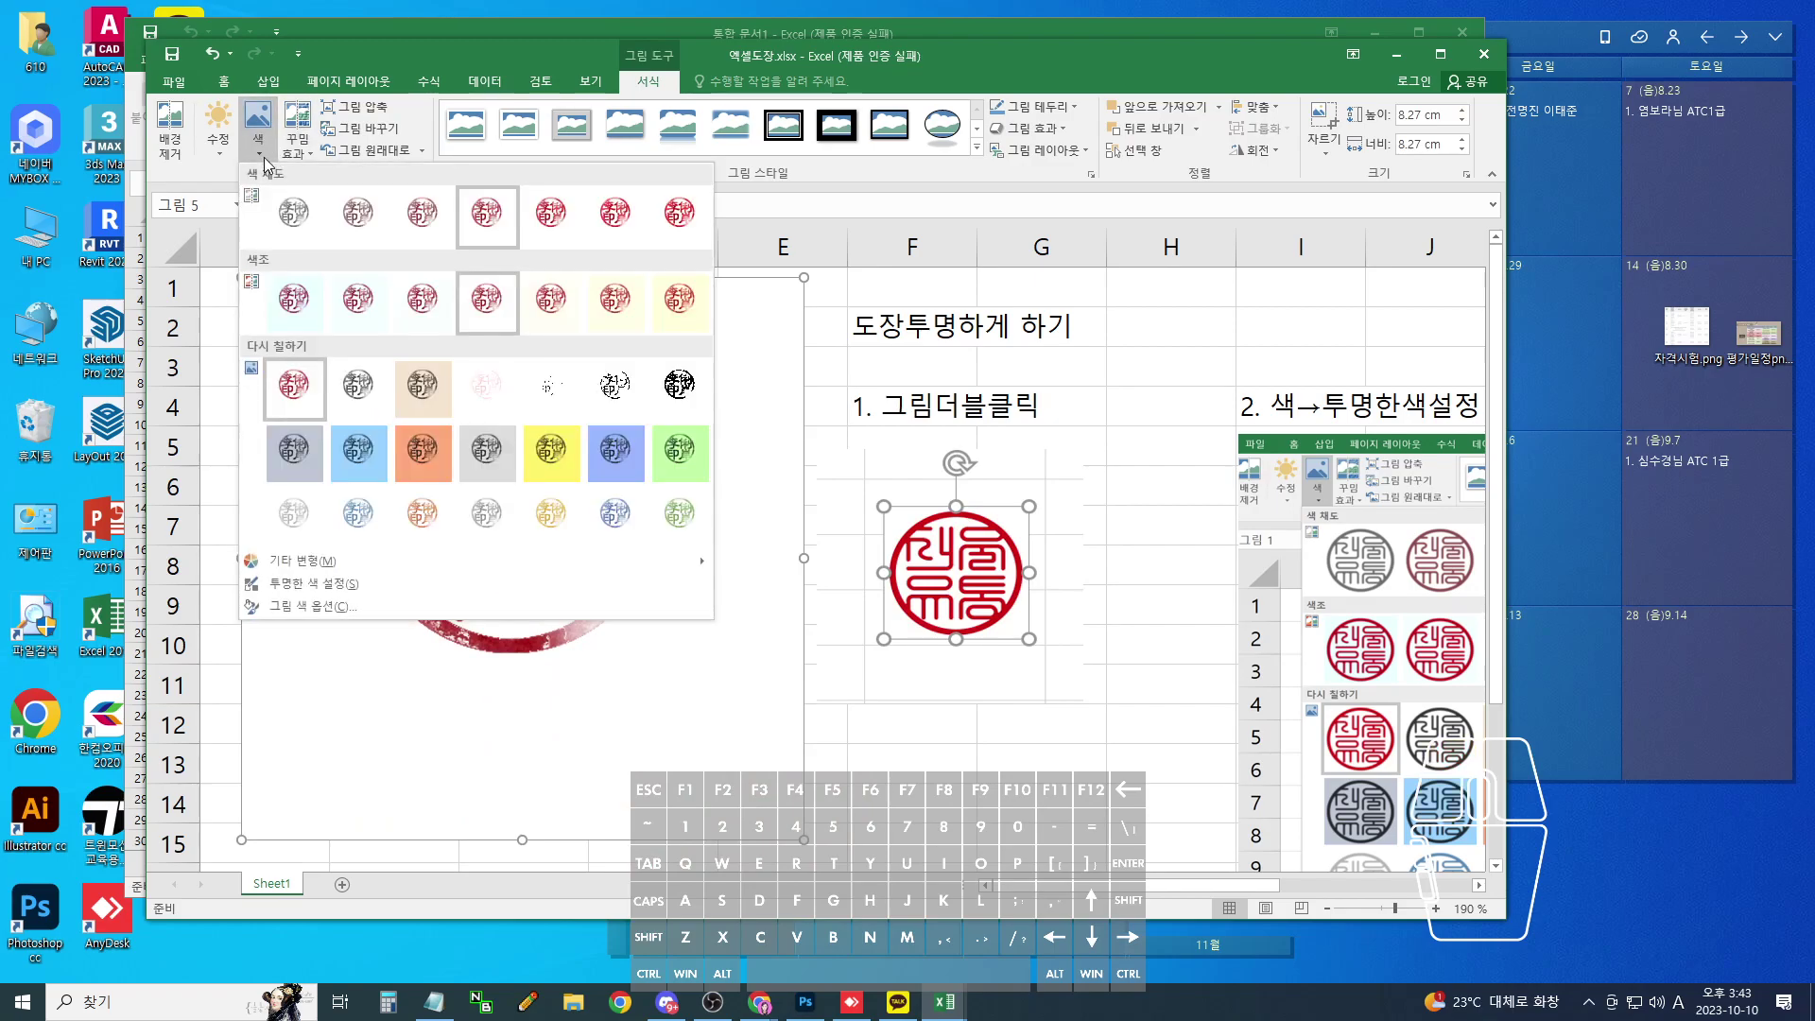
click(299, 585)
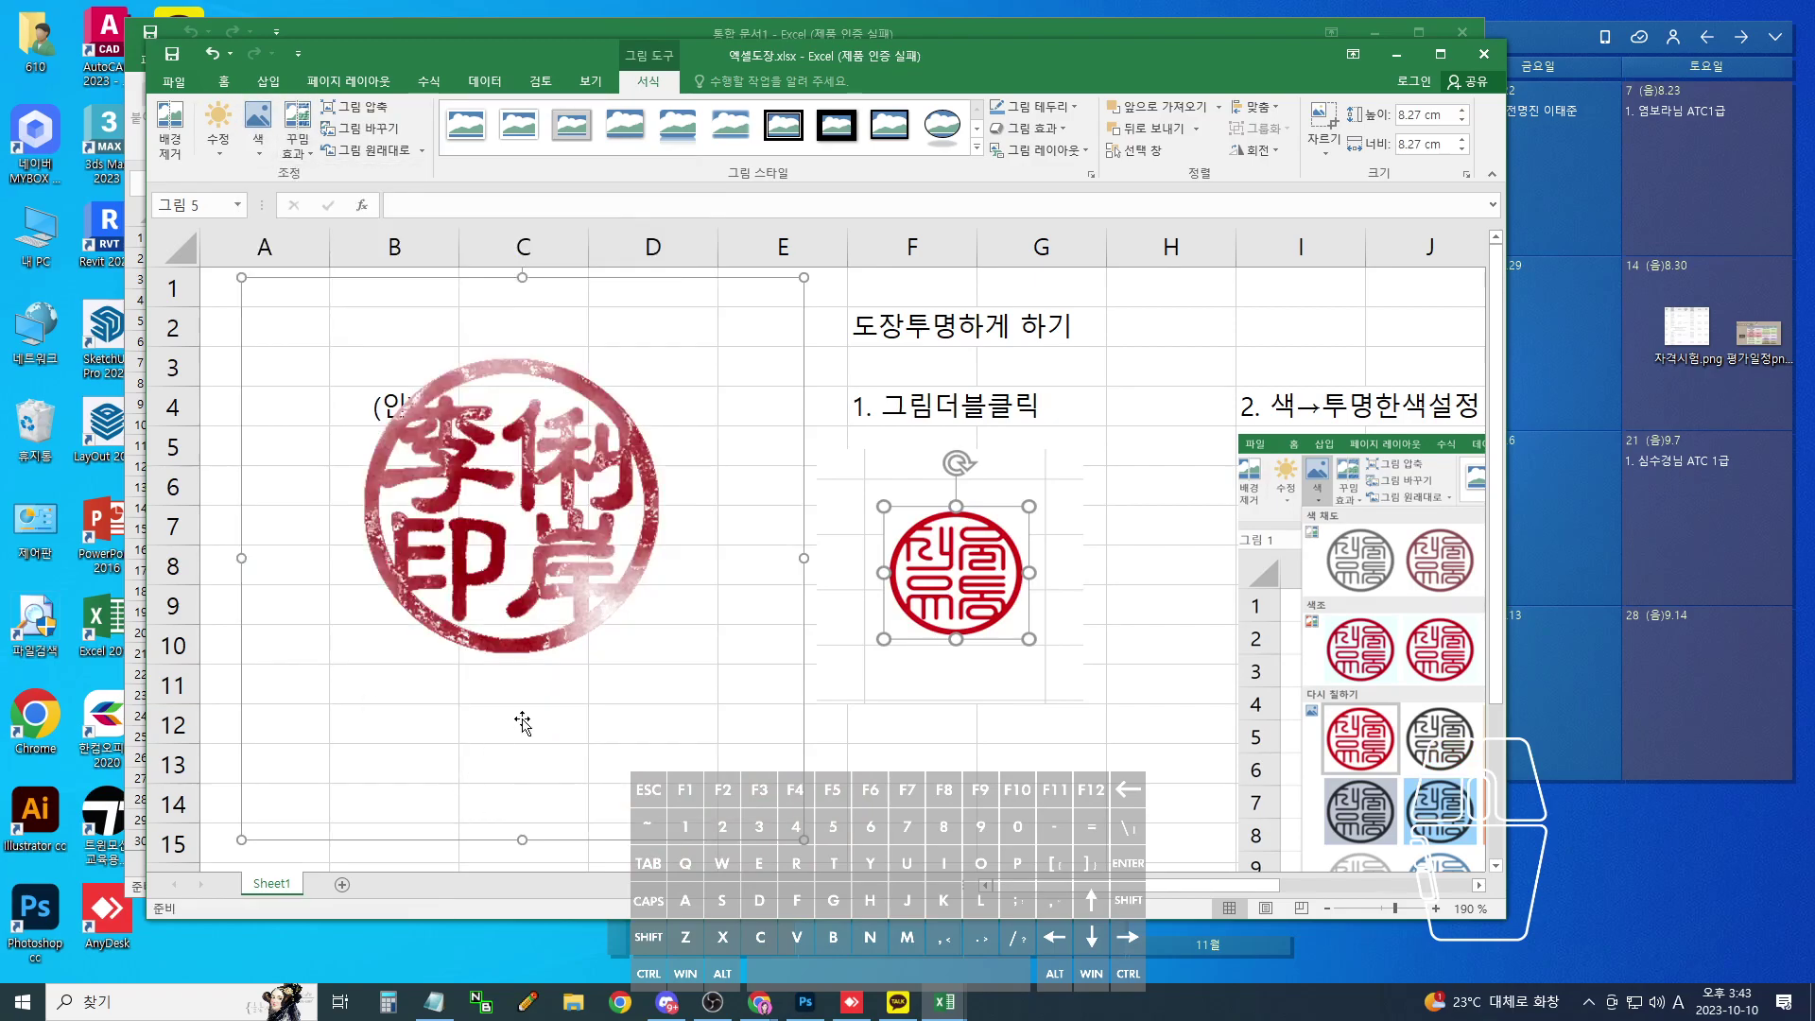
click(643, 547)
- Shrink the seal to about 2.21 cm and place it over the (인) mark in B4
drag(803, 841, 477, 548)
drag(417, 378, 441, 395)
drag(539, 560, 455, 484)
drag(415, 424, 458, 462)
drag(502, 530, 458, 482)
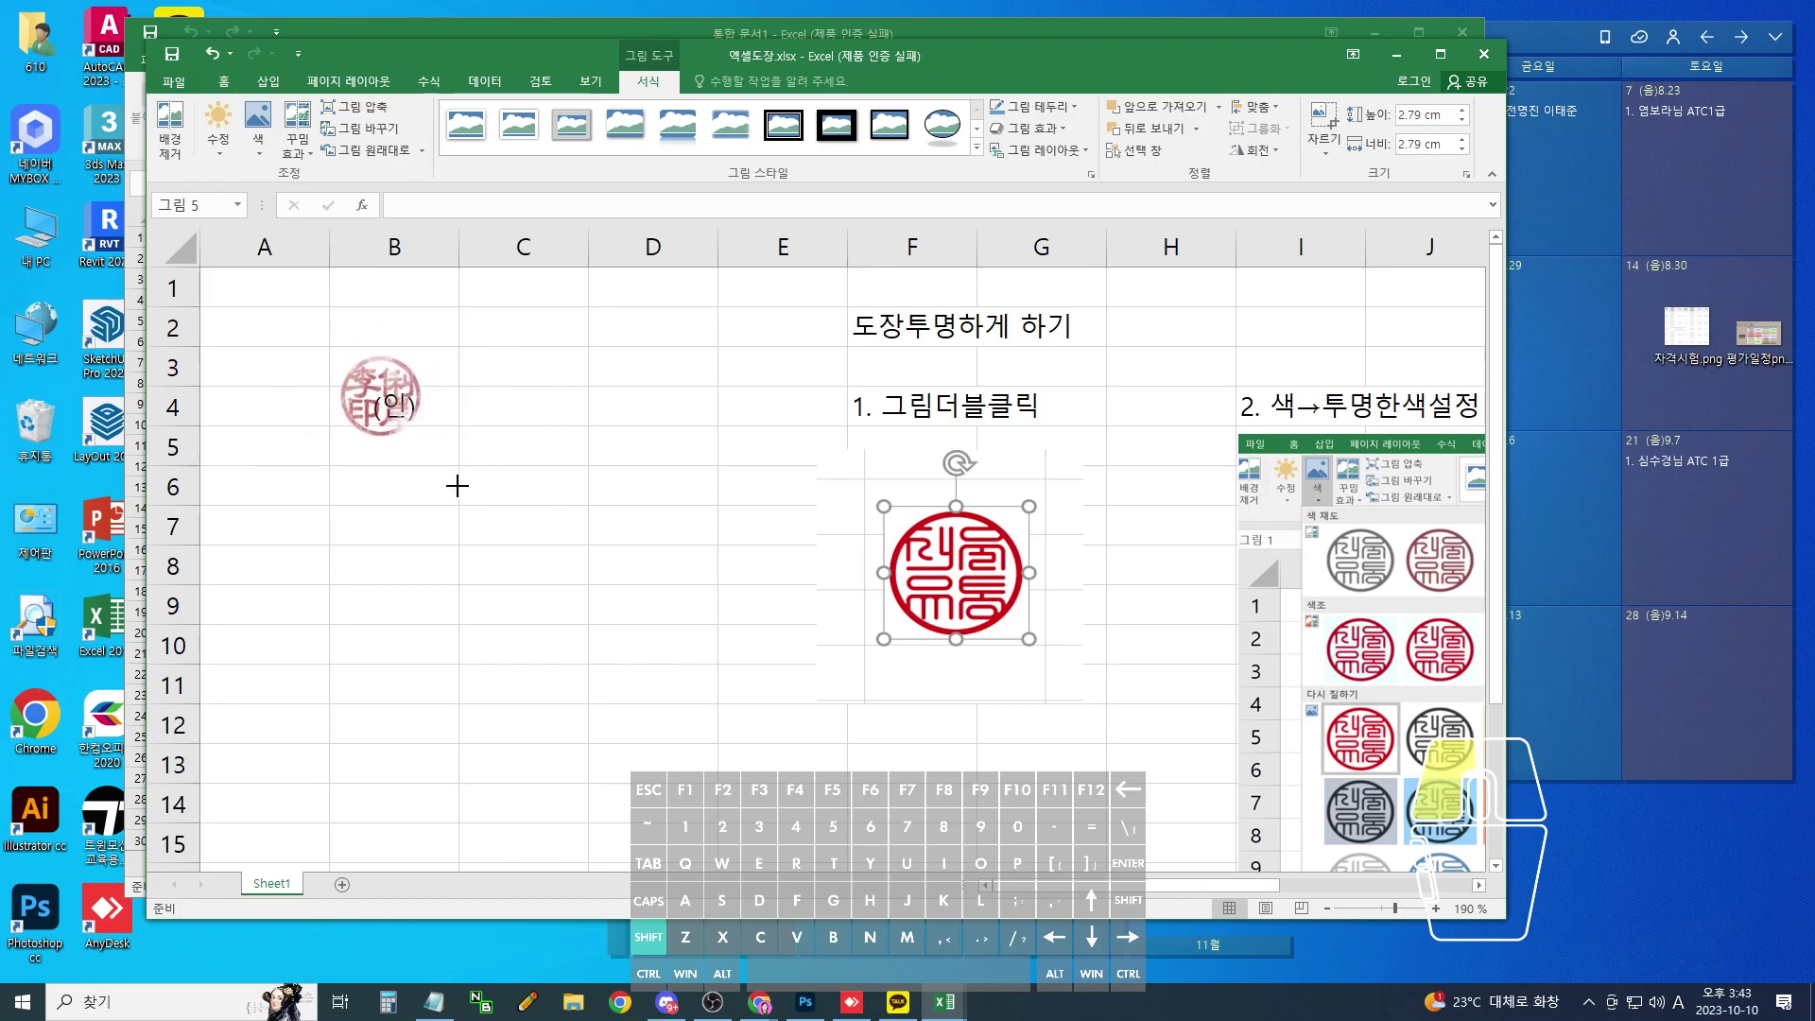
mouse_move(407, 383)
mouse_down()
mouse_move(415, 401)
mouse_move(437, 393)
mouse_up()
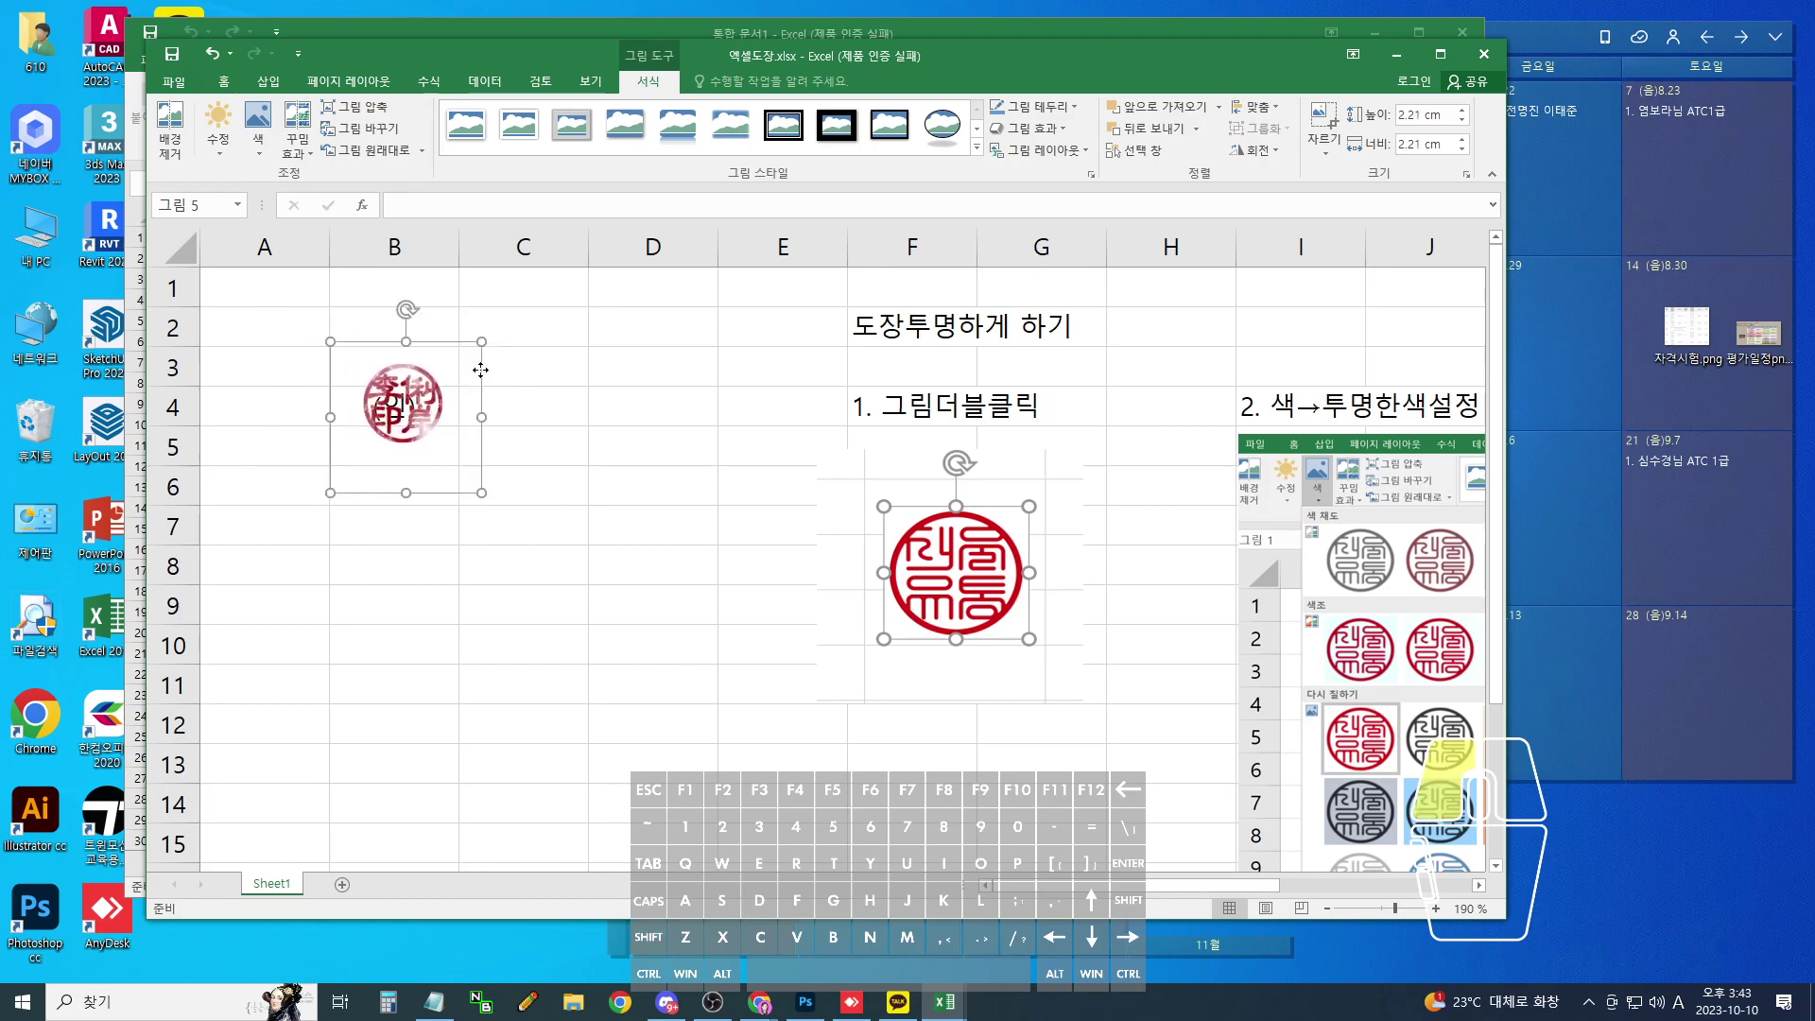
click(606, 661)
click(362, 568)
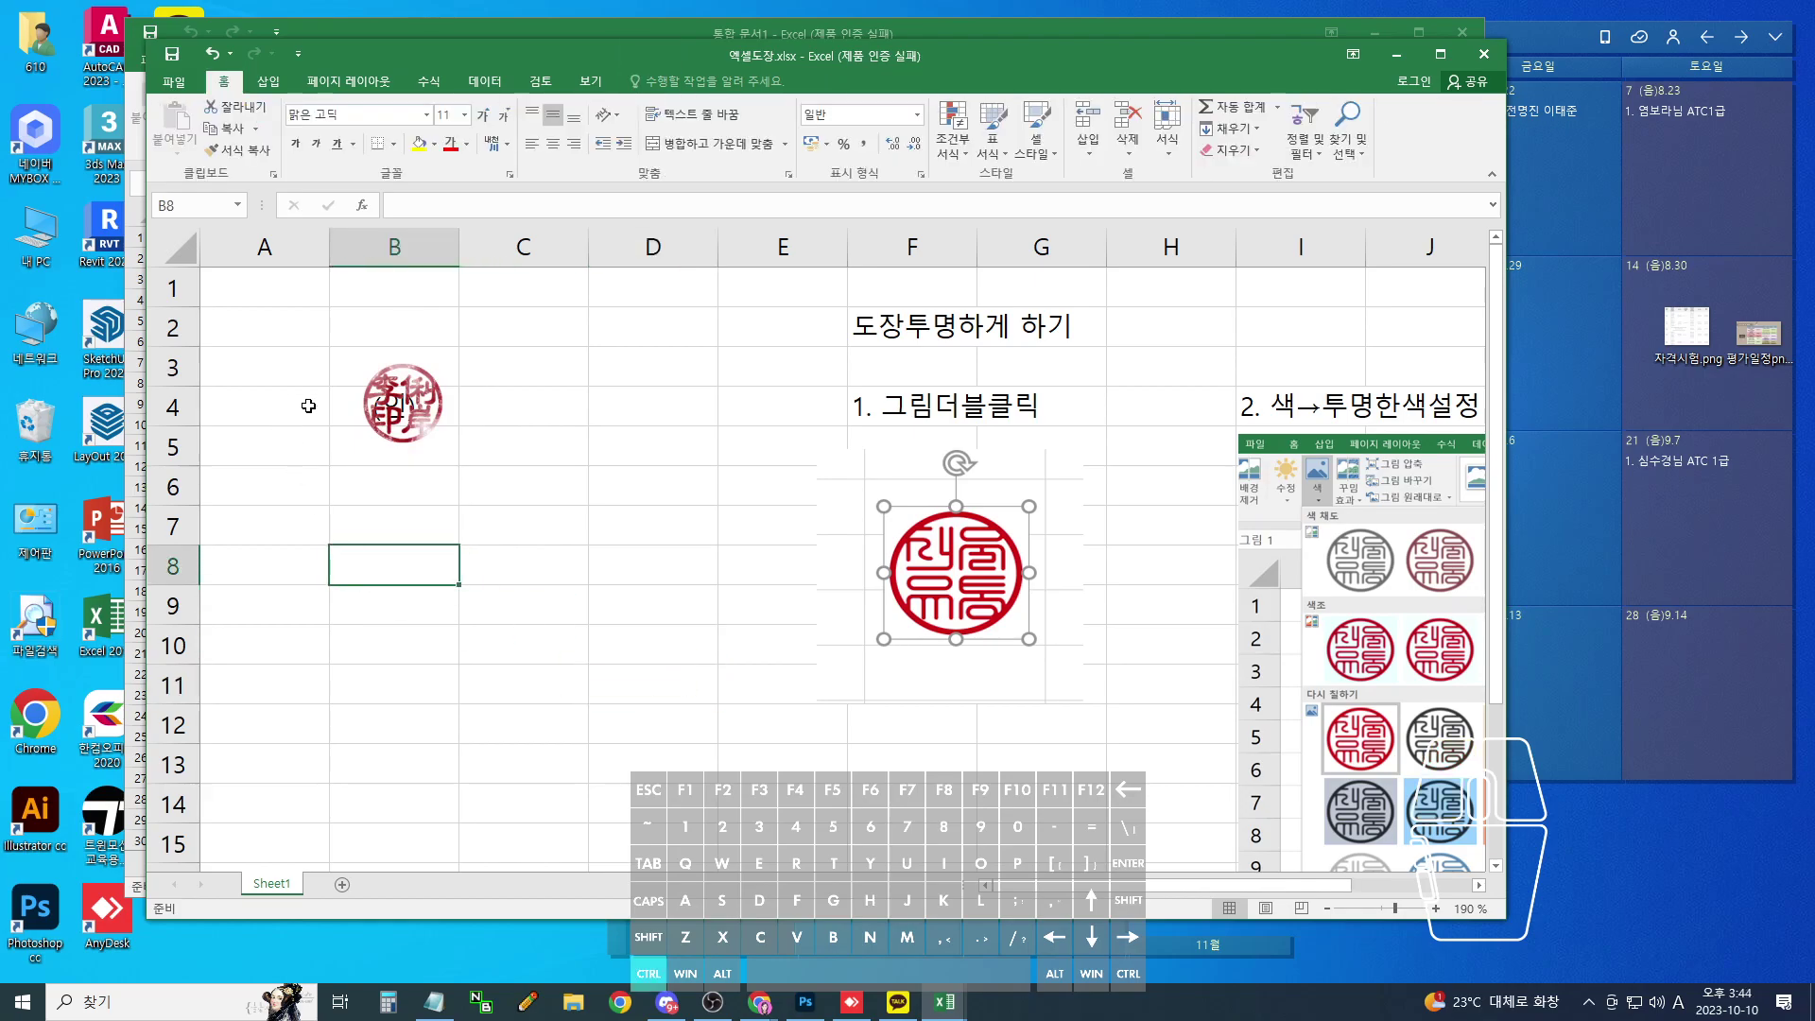
- Nudge the seal picture in small moves until it sits centred on (인) in B4
key(ctrl+minus)
key(Escape)
scroll(385, 368, up, 13)
click(630, 486)
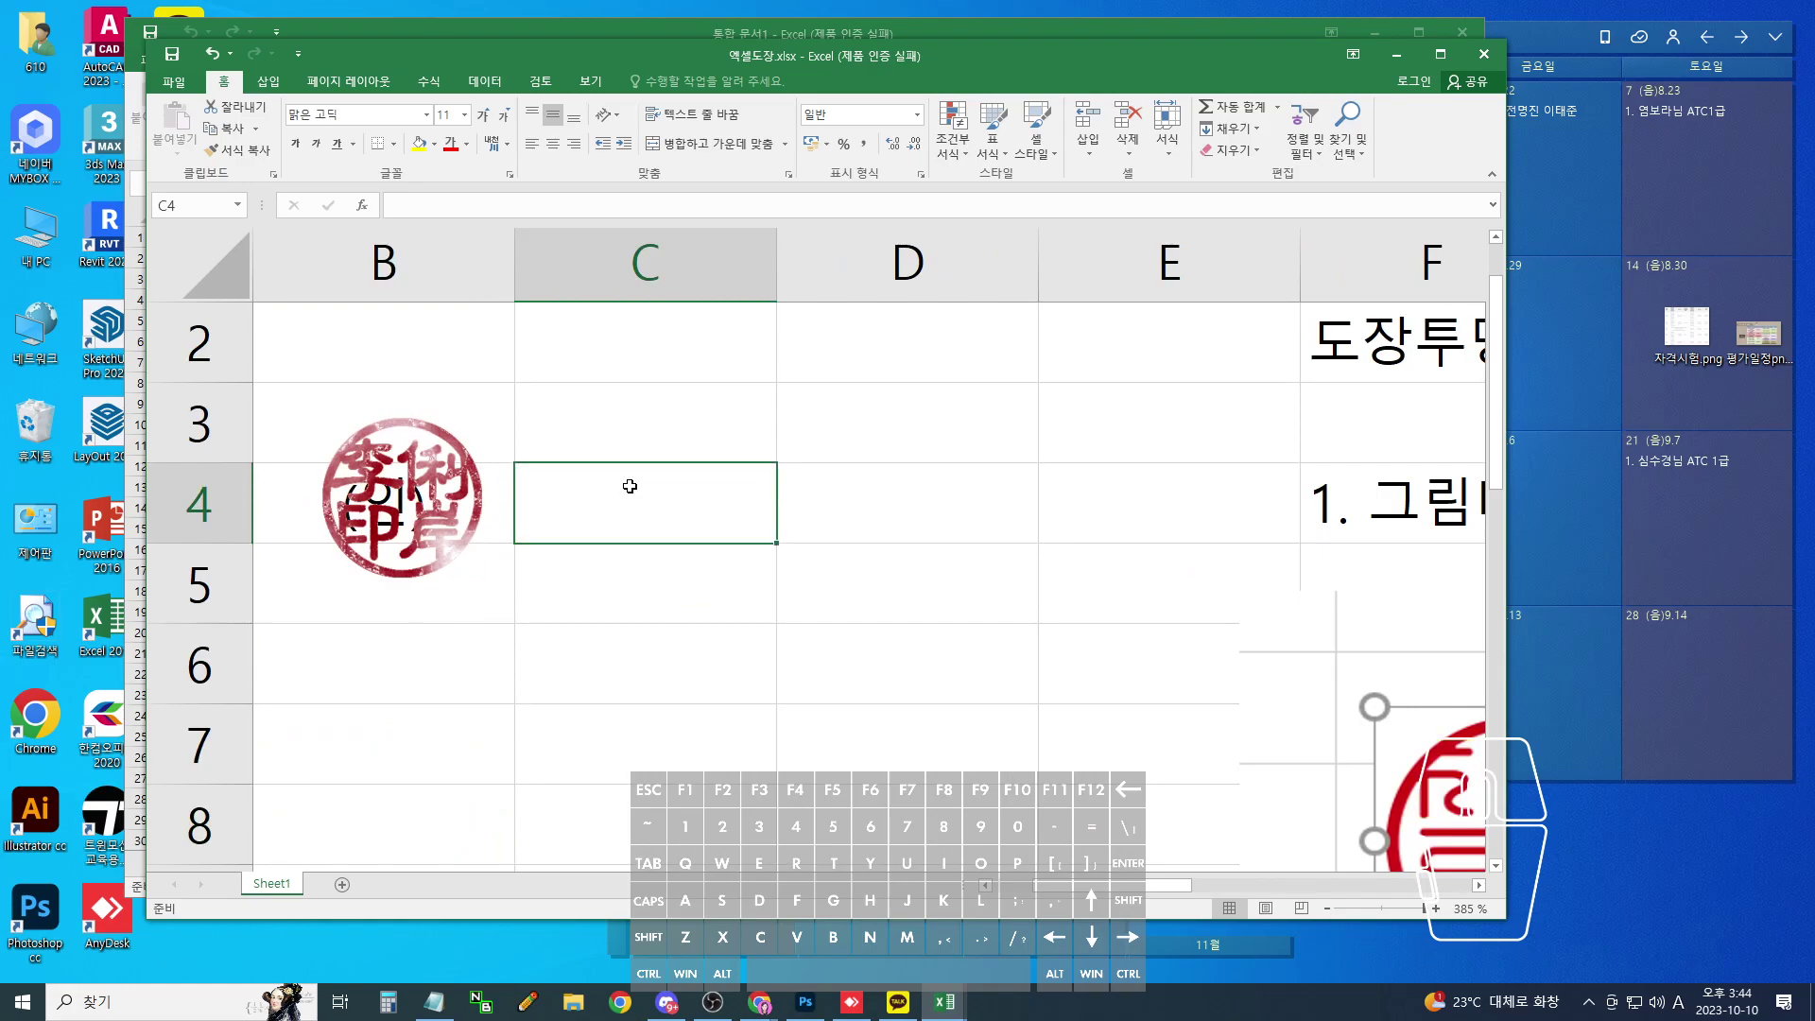
mouse_move(476, 498)
mouse_down()
mouse_move(446, 502)
mouse_move(459, 509)
mouse_up()
key(Escape)
key(space)
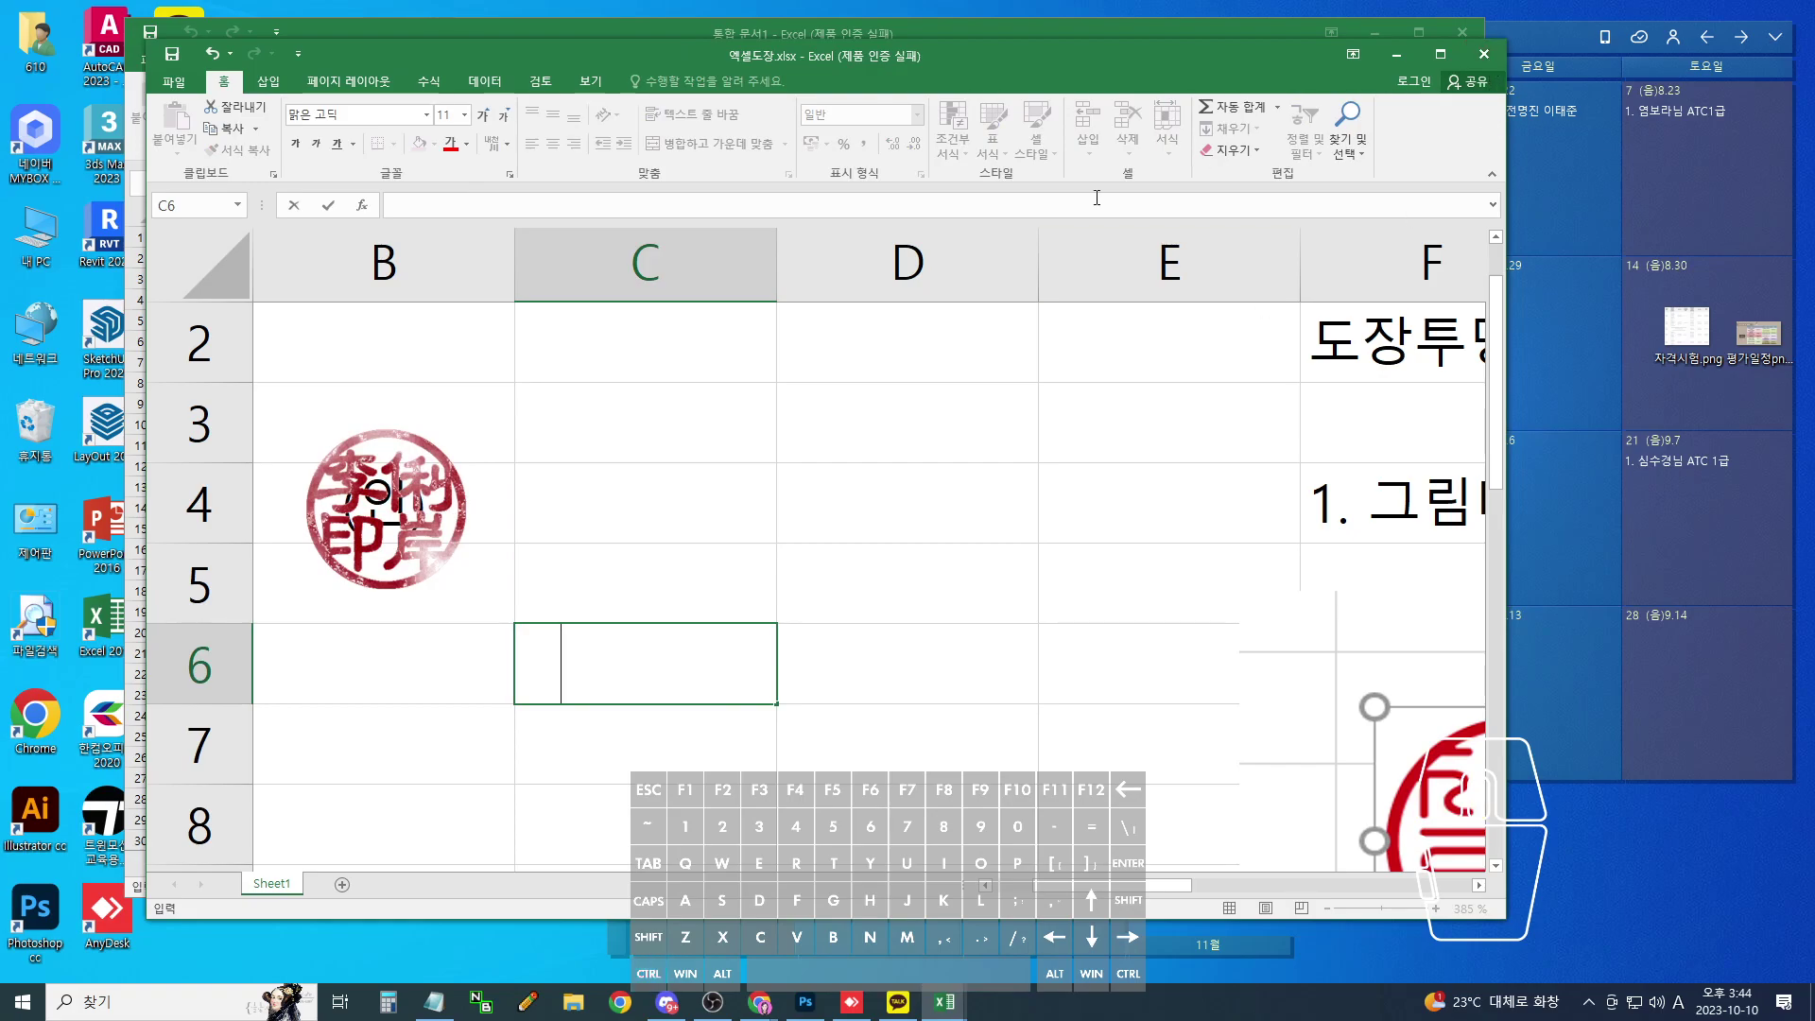
click(470, 527)
drag(470, 527, 416, 482)
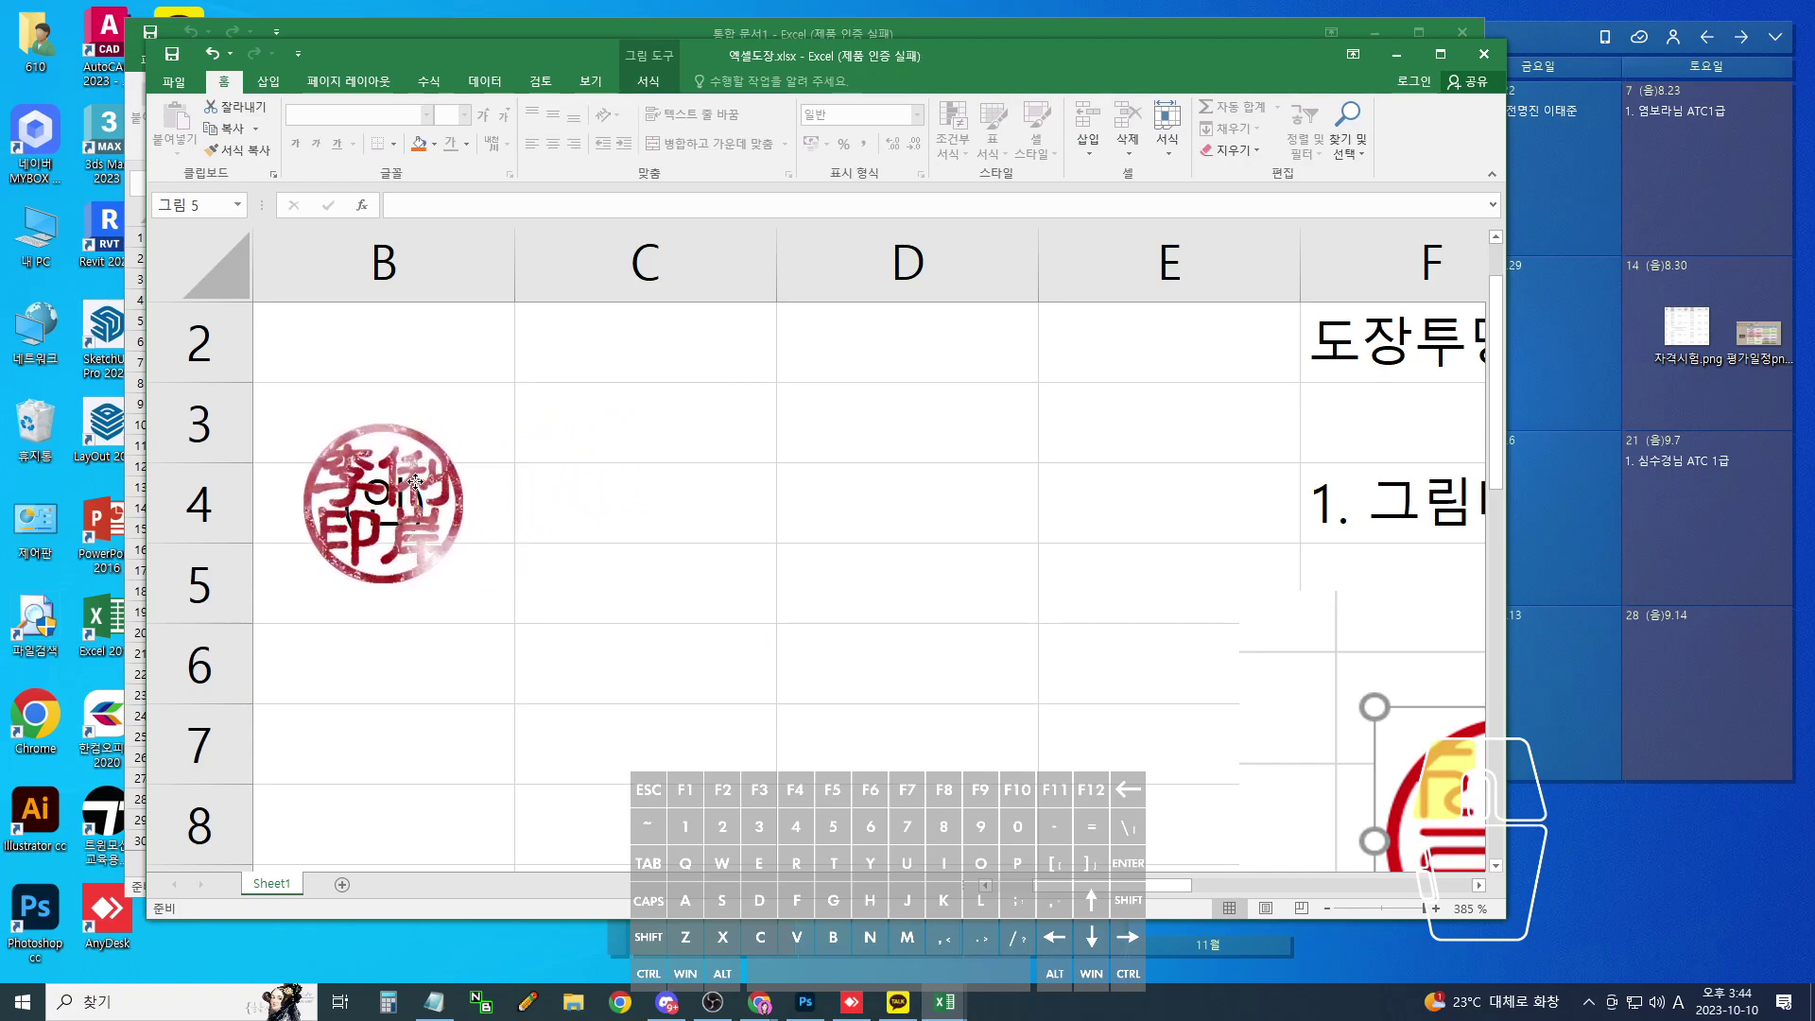
click(416, 482)
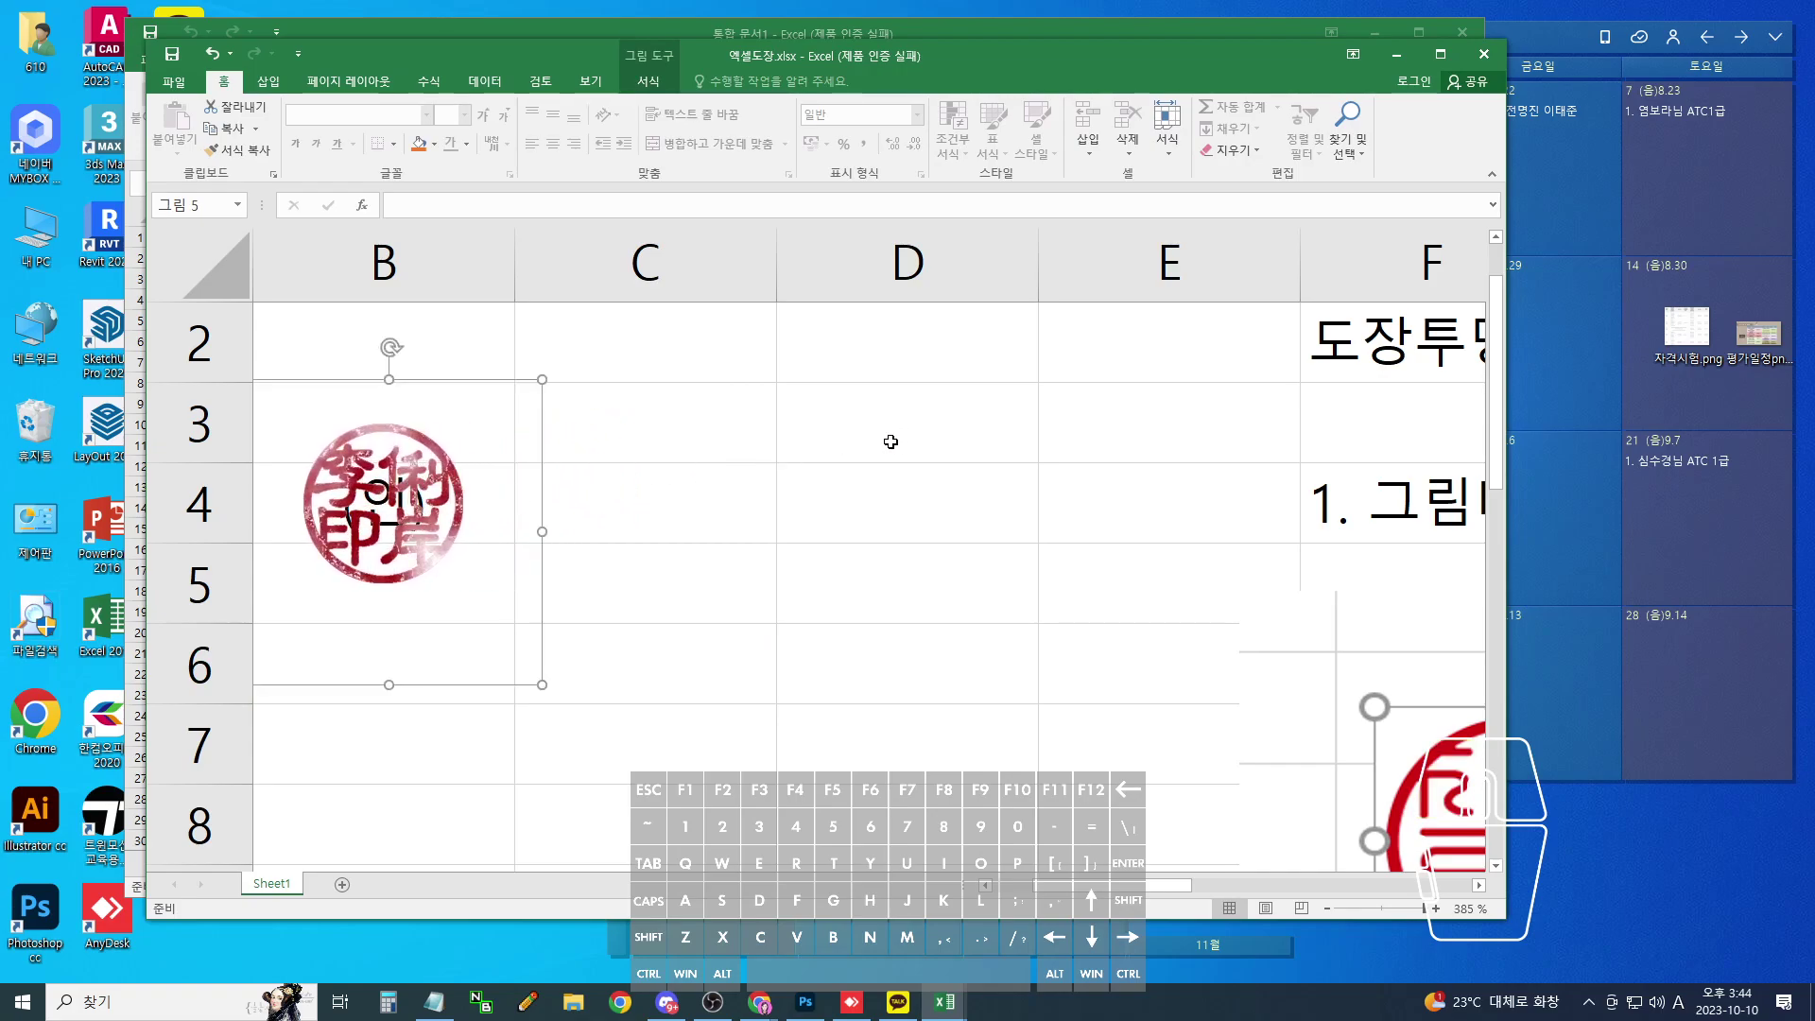